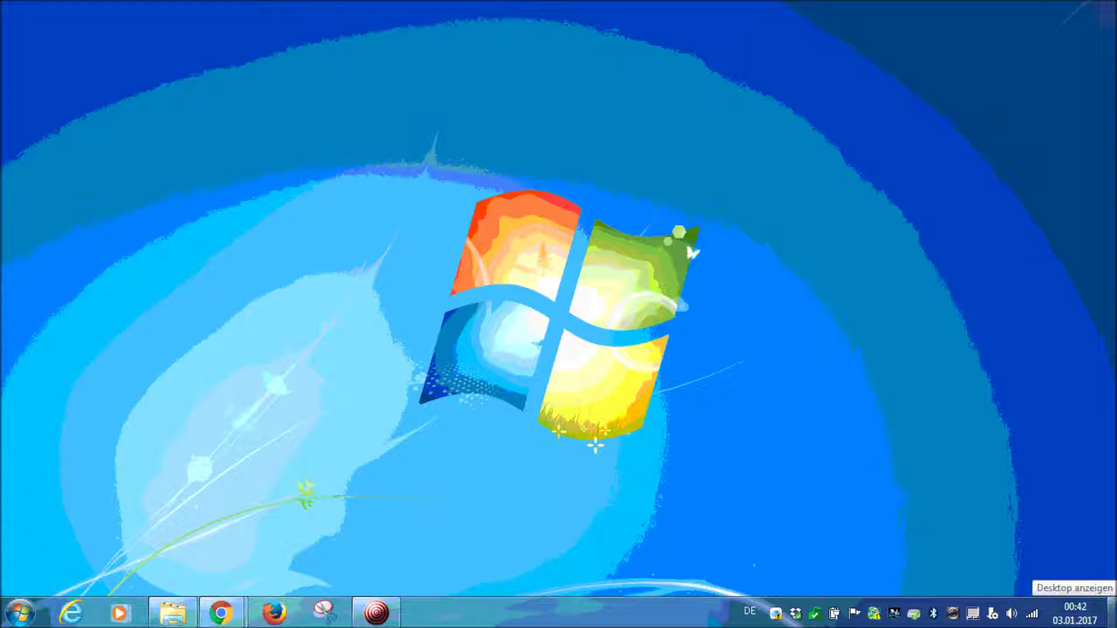
Switch to Chrome and look through the country folders and open issues of the InfiniteFlightAirportEditing Airports repository on GitHub
click(1111, 612)
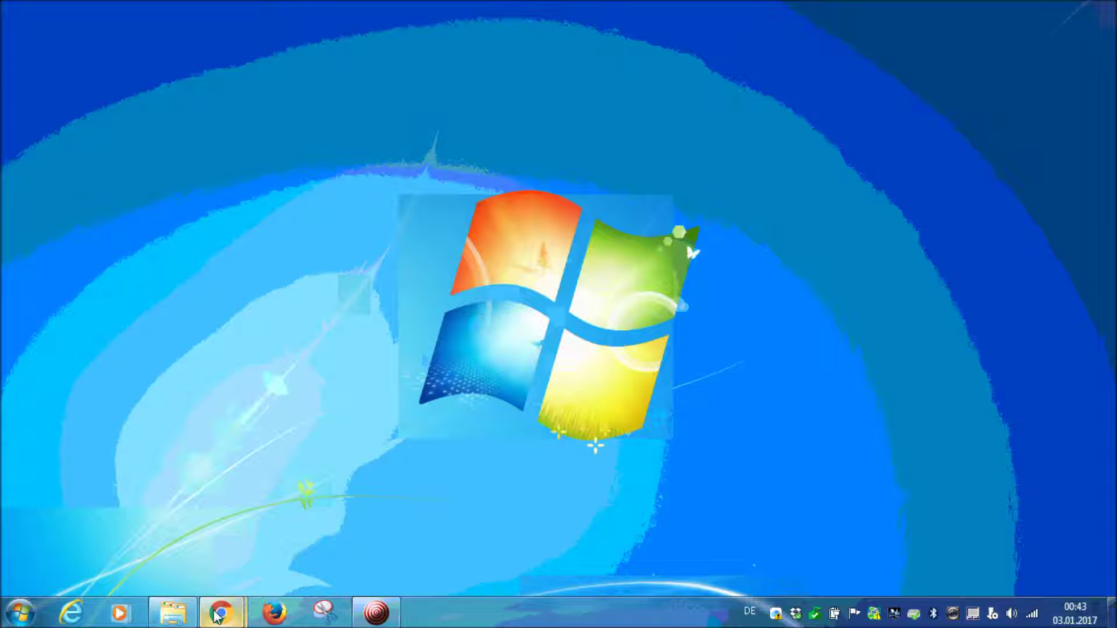
mouse_move(220, 607)
click(203, 544)
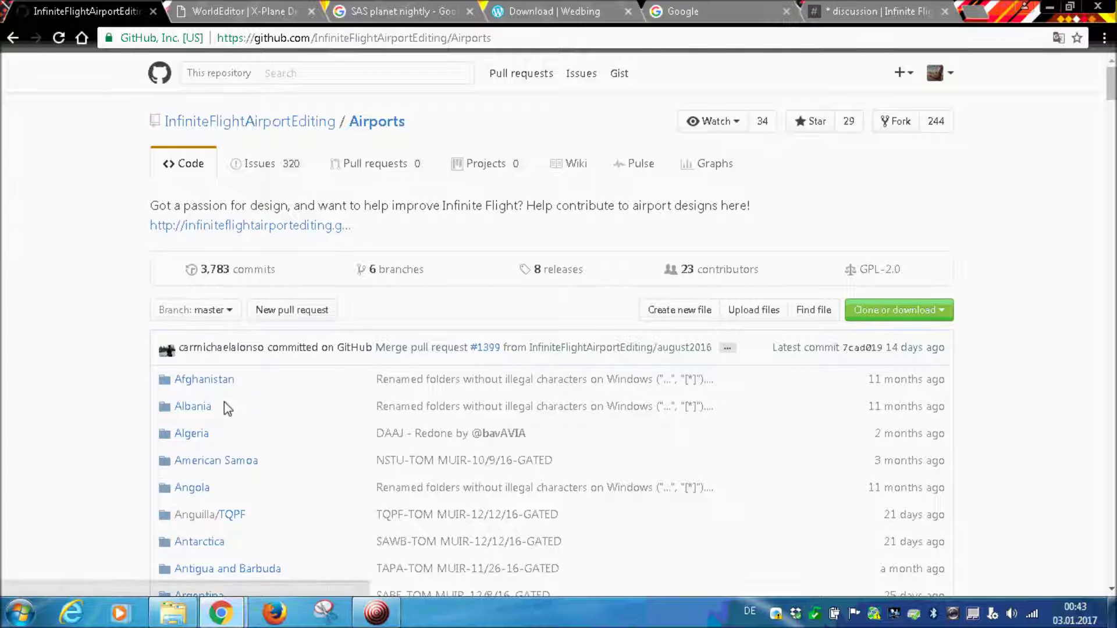
scroll(218, 390, down, 8)
scroll(234, 414, up, 8)
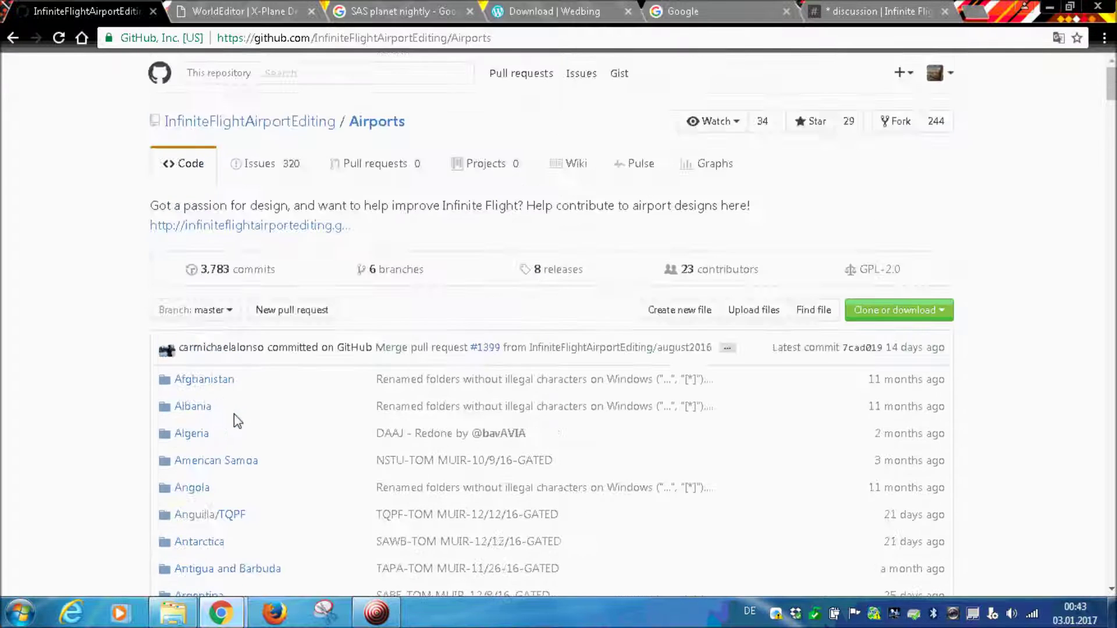
click(253, 170)
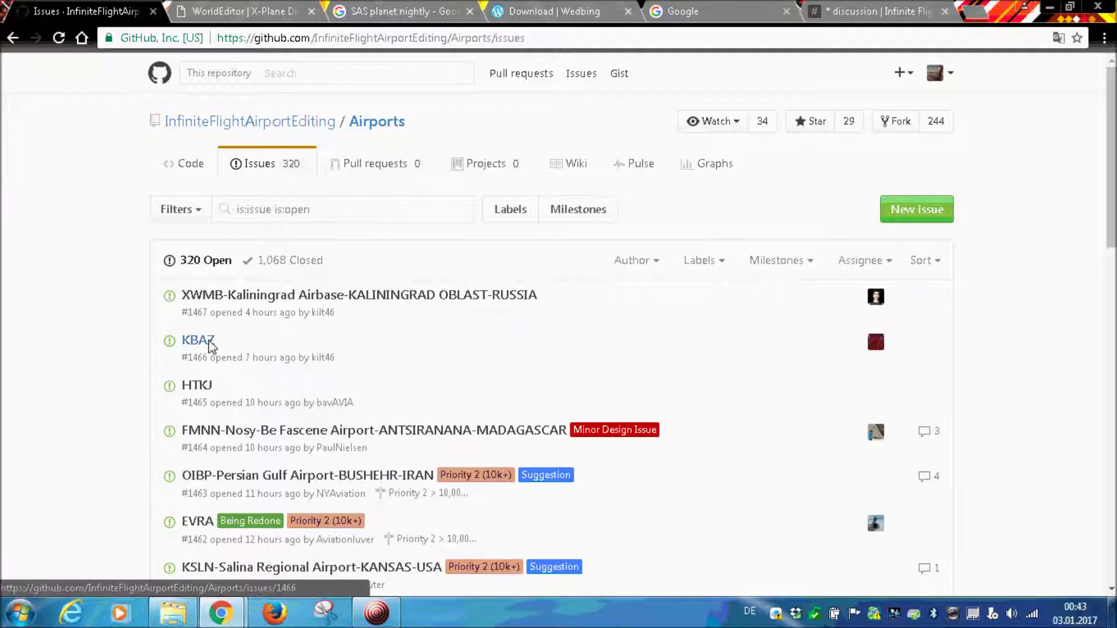
scroll(217, 416, down, 3)
scroll(256, 378, down, 2)
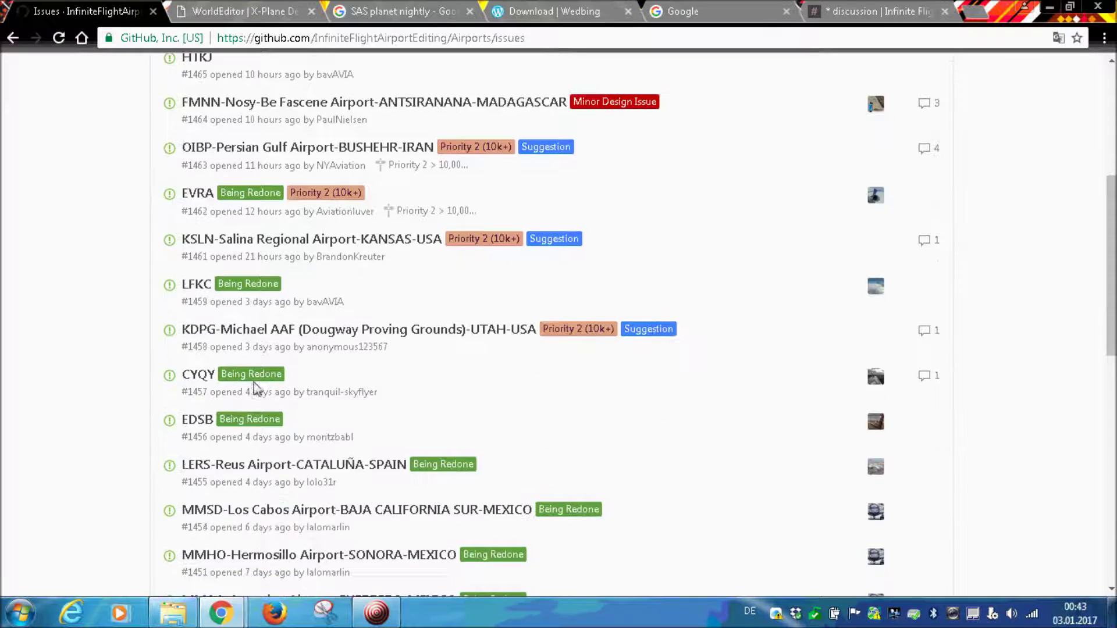
scroll(276, 407, up, 5)
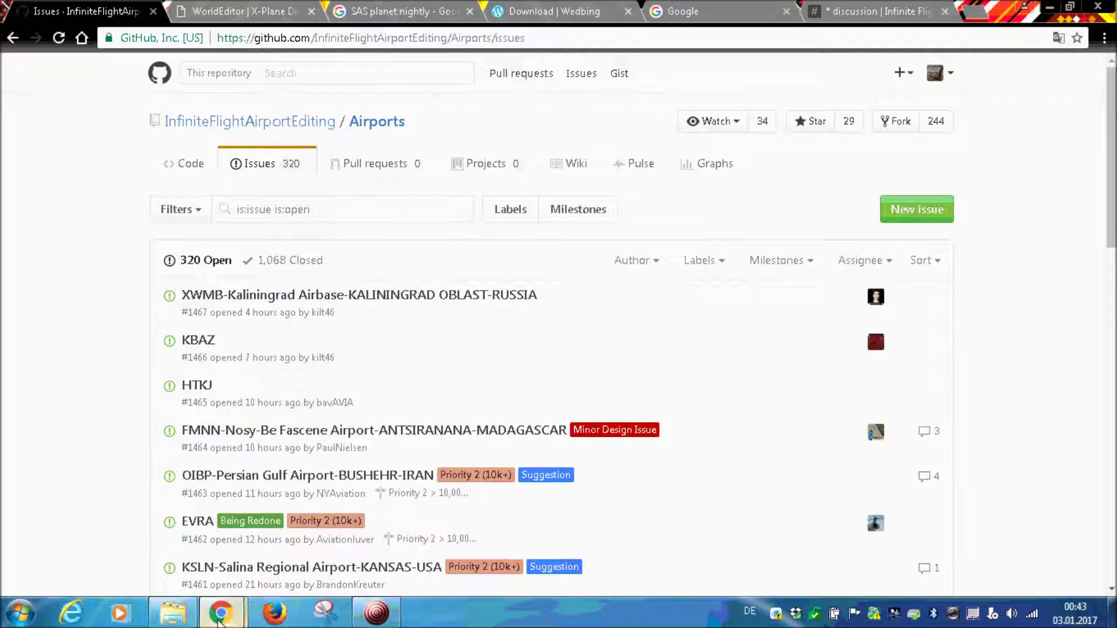
Switch to the Airport Editing folder in Windows Explorer and create a subfolder named Custom Scenery
mouse_move(185, 621)
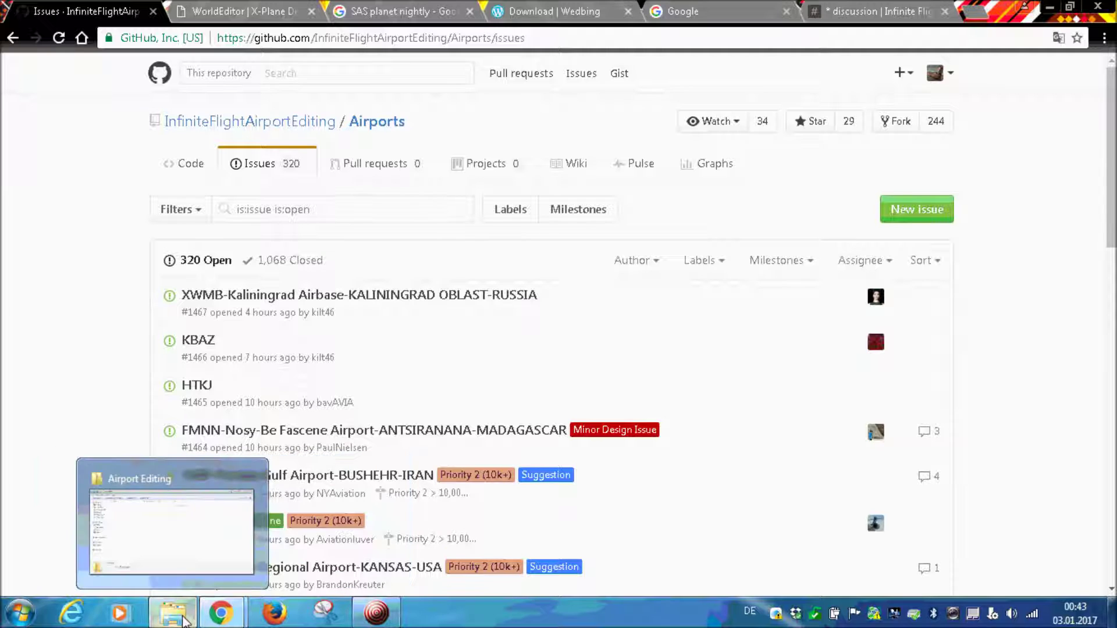
click(185, 621)
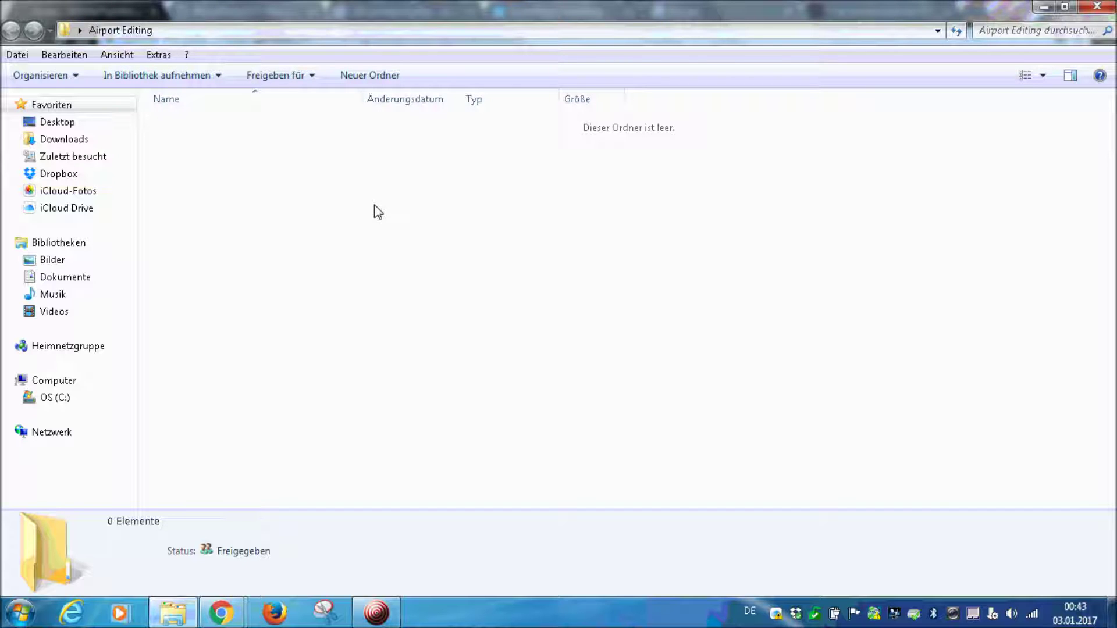
right_click(441, 177)
mouse_move(523, 399)
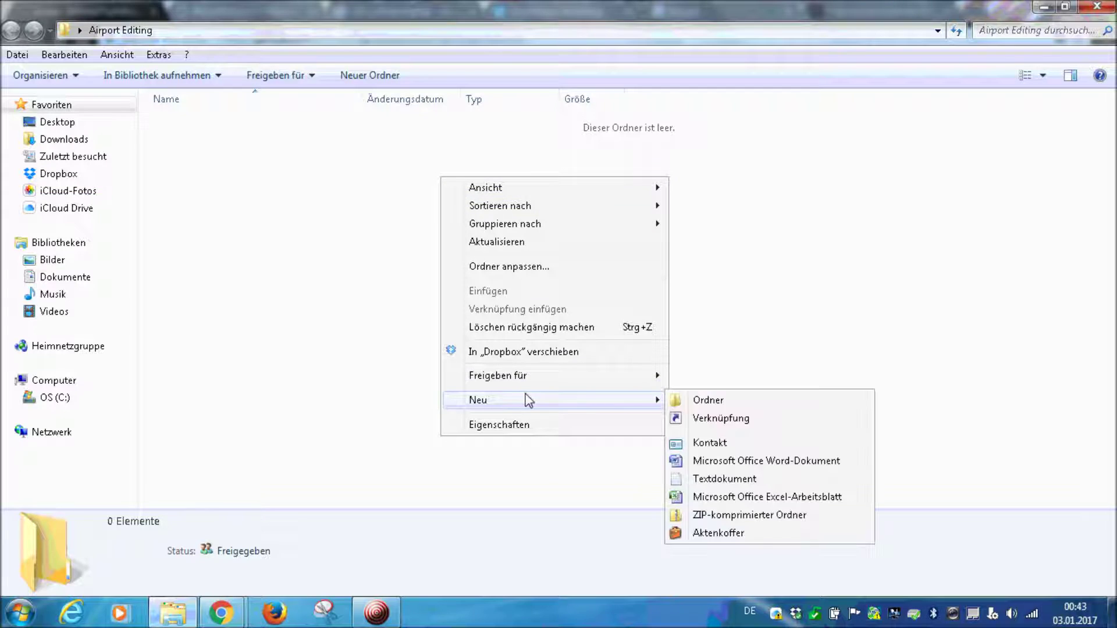
click(687, 402)
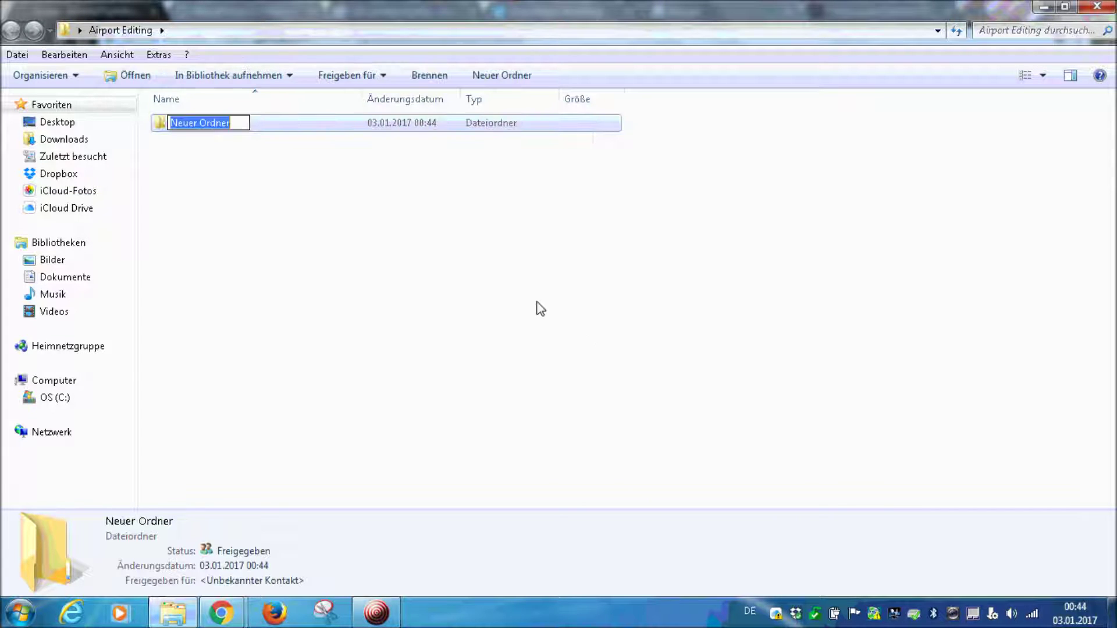
text(Custo)
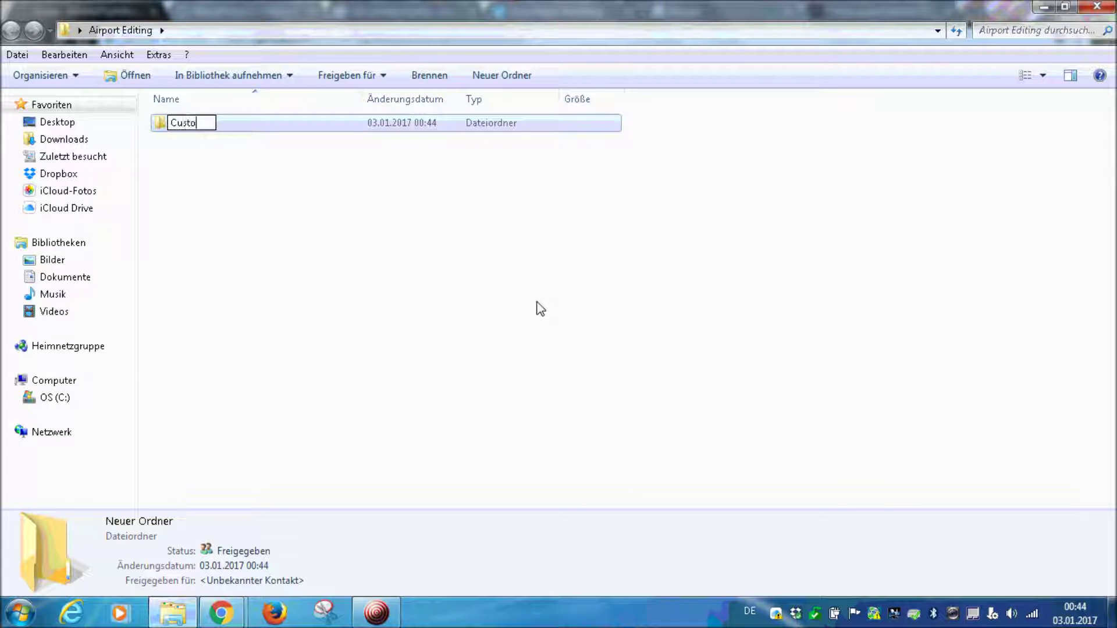
text(m Scen)
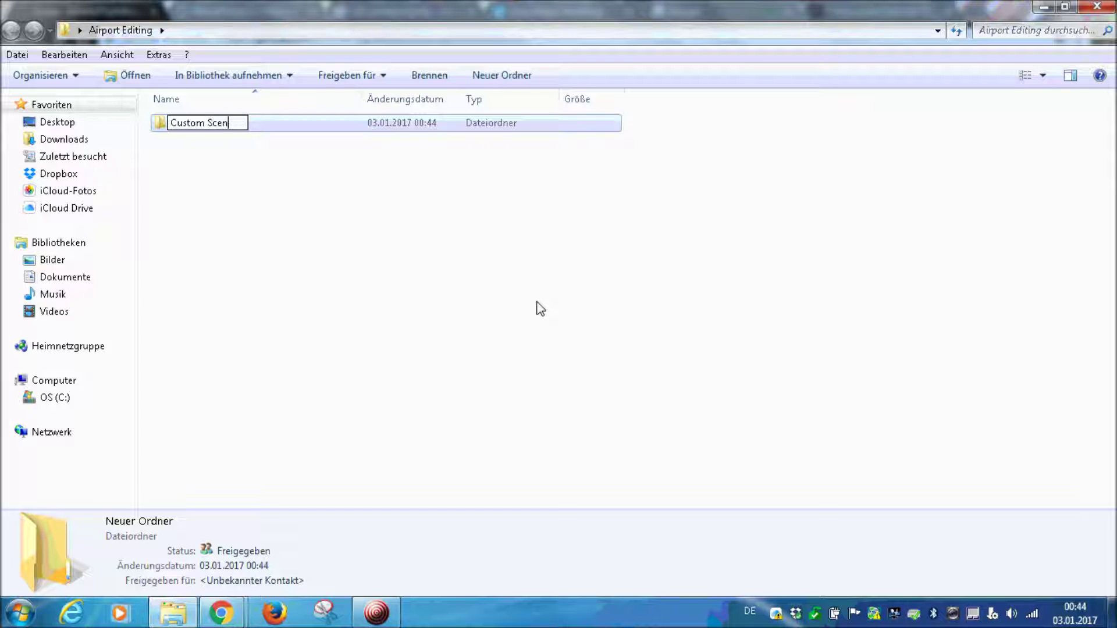
text(ery)
key(Return)
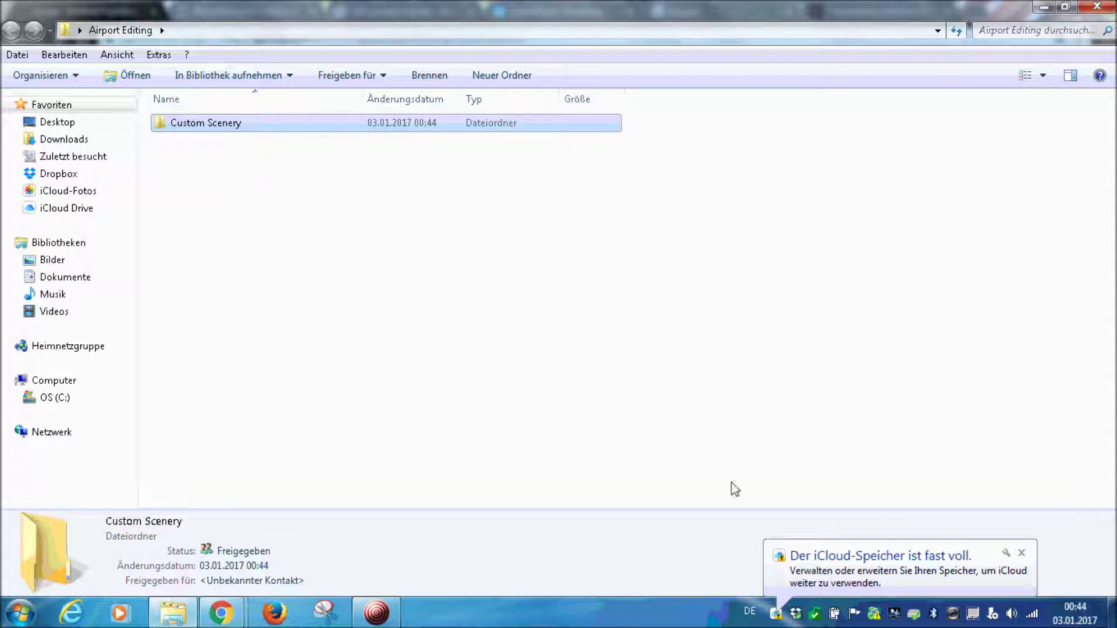
click(1024, 563)
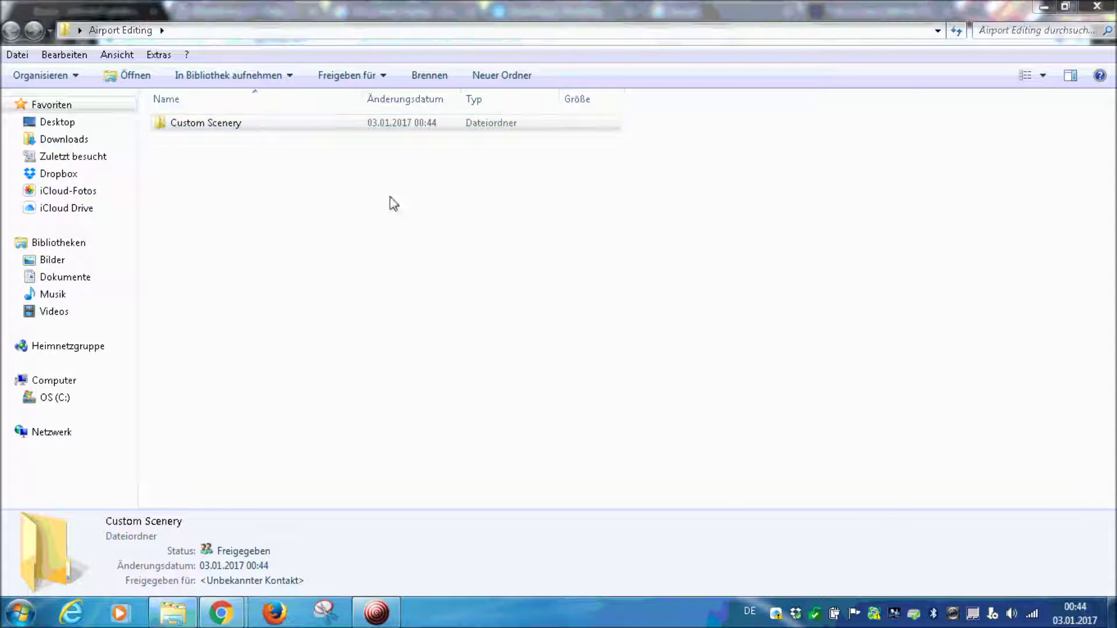
click(195, 129)
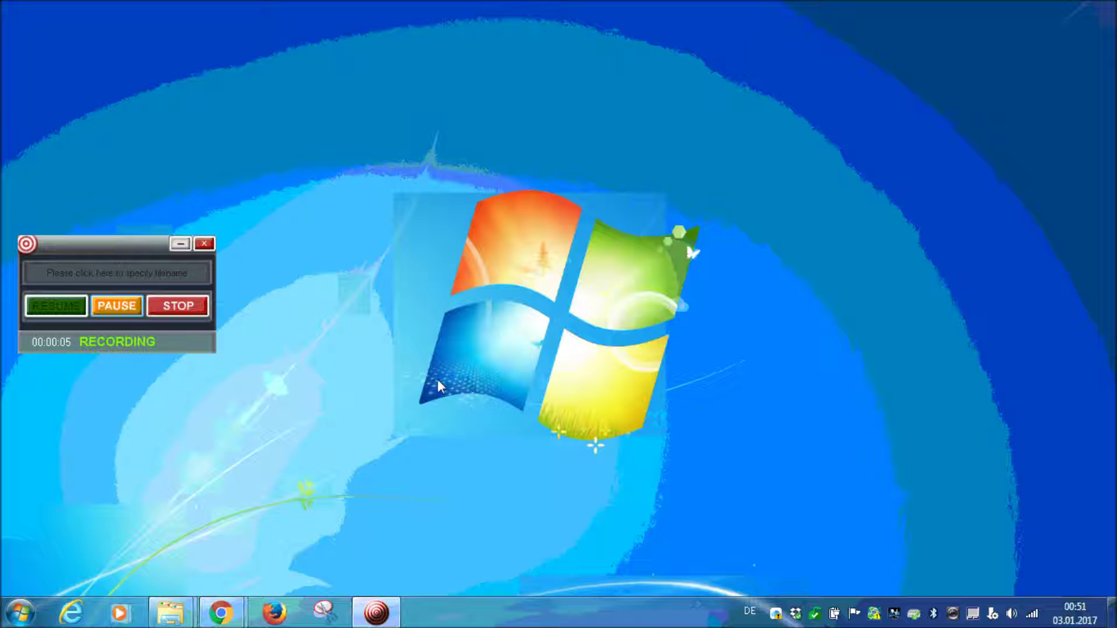
Reopen the Airport Editing folder from the desktop and add a new folder named Custom Scenery
mouse_move(167, 622)
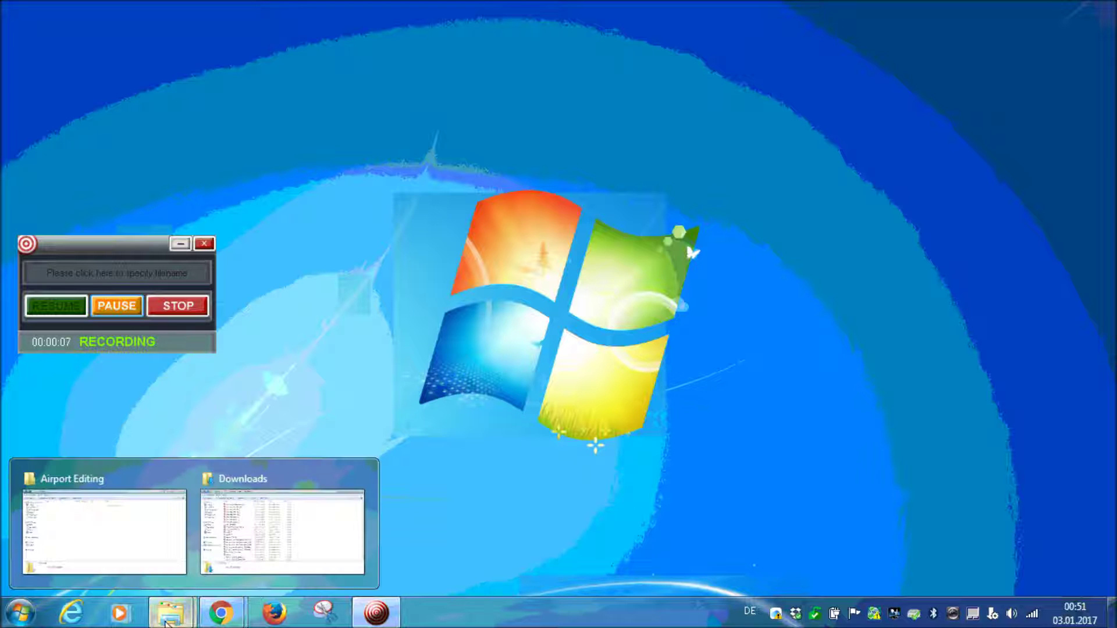
click(137, 525)
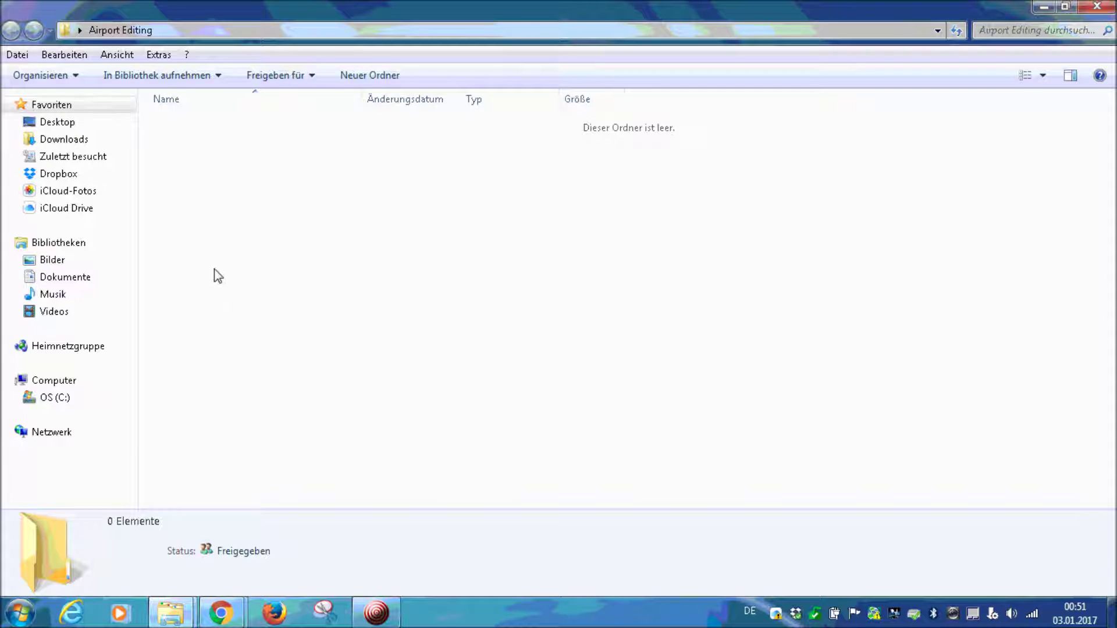
right_click(265, 182)
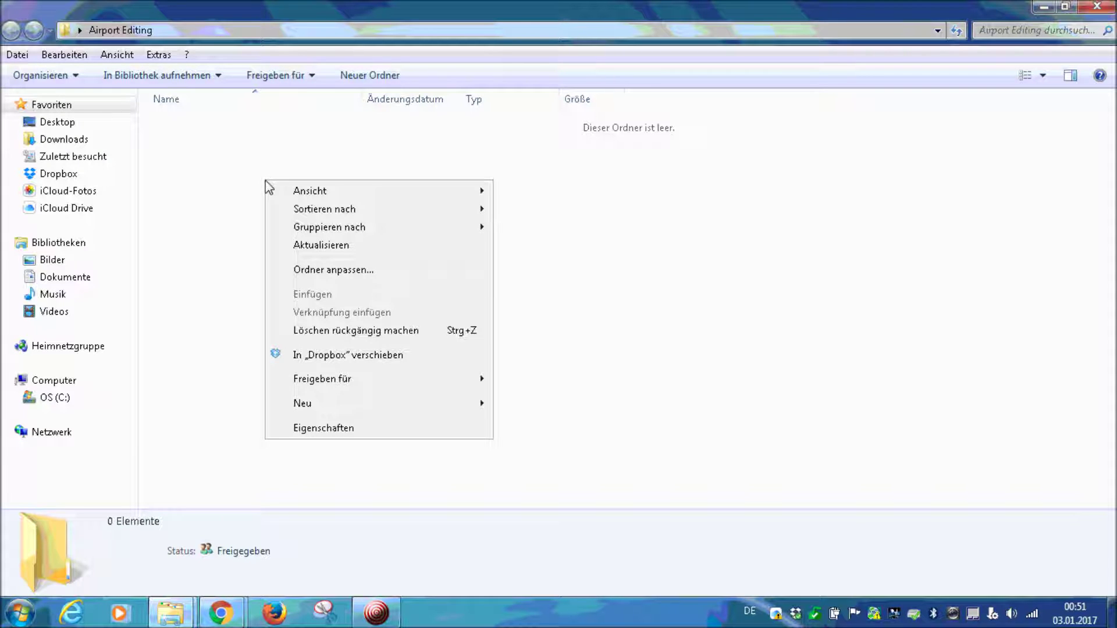
mouse_move(352, 405)
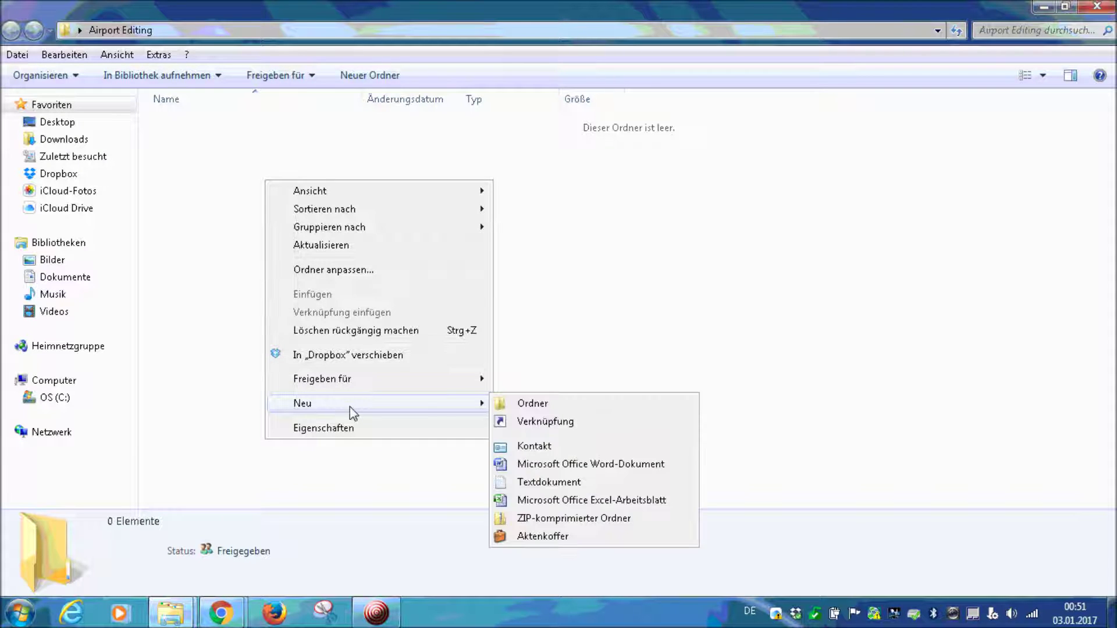
click(579, 405)
text(Custom S)
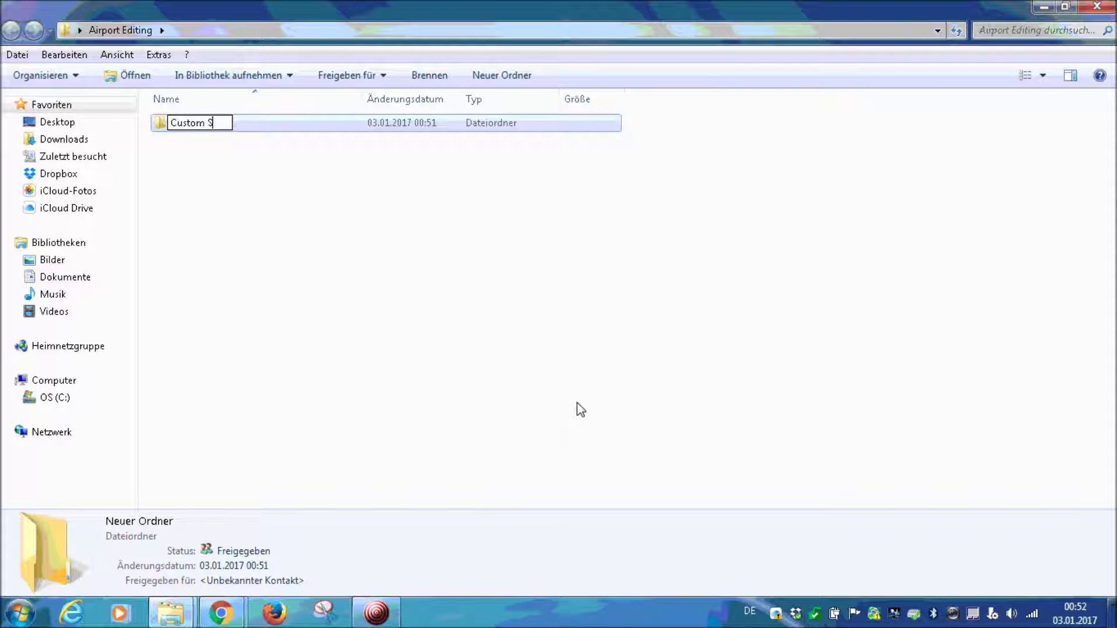
text(cenery)
key(Return)
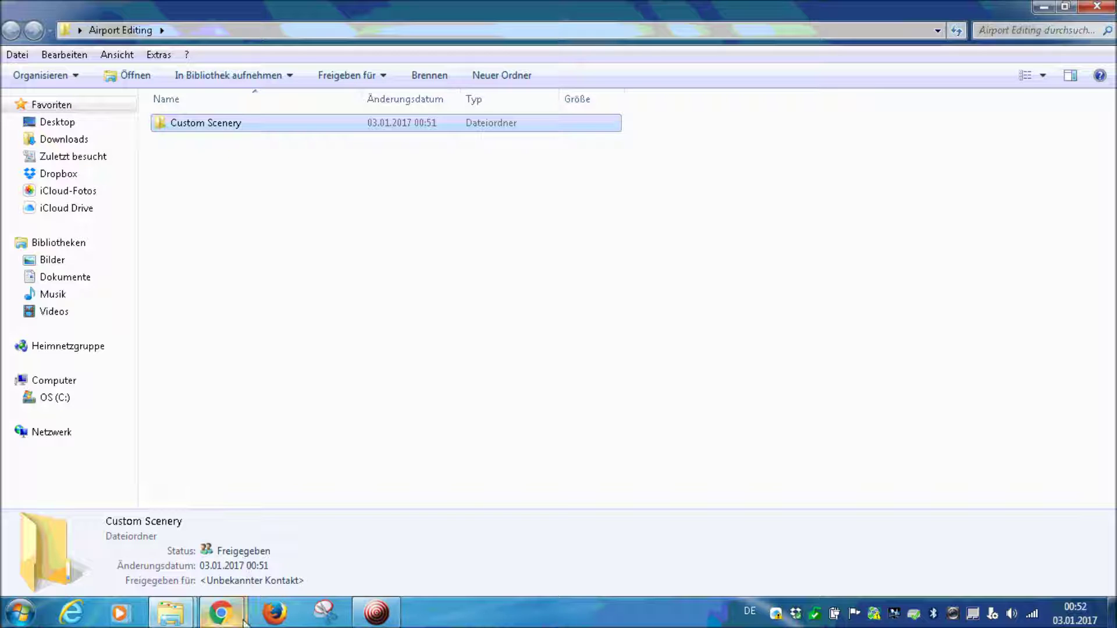
Switch to the X-Plane Developer WorldEditor page in Chrome and download WED 1.5.1r1 for Windows from the latest stable version
mouse_move(244, 620)
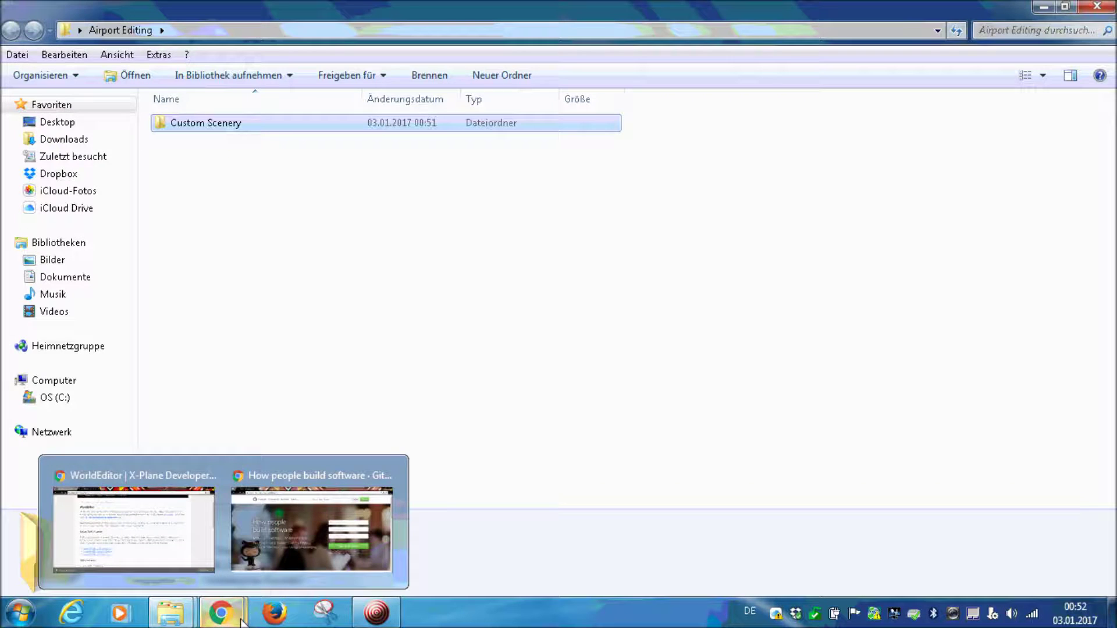
click(184, 543)
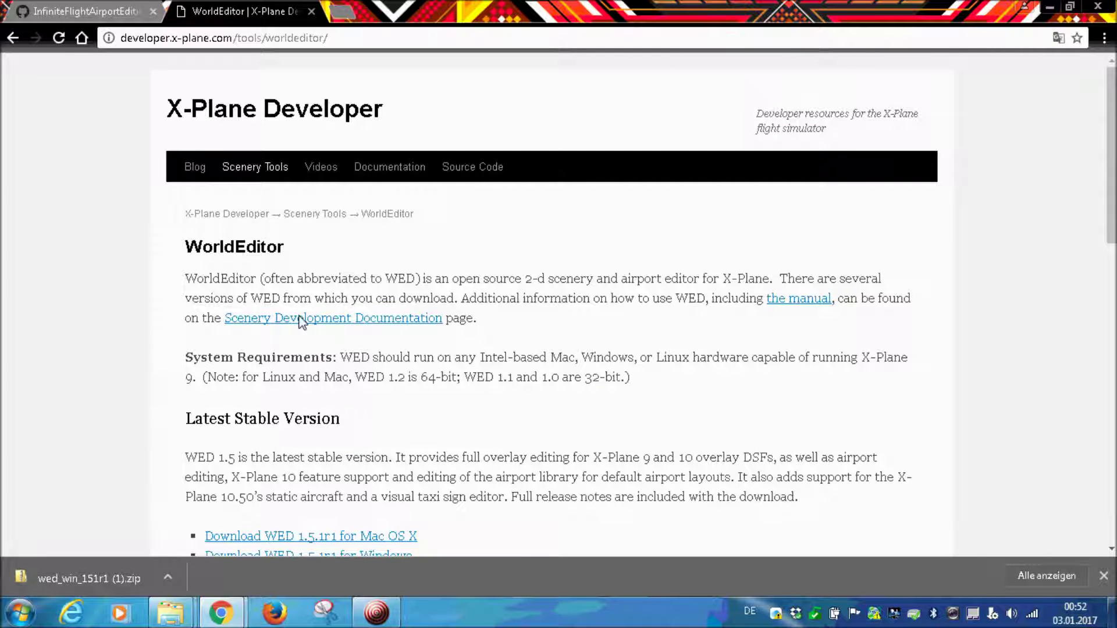
drag(120, 38, 331, 67)
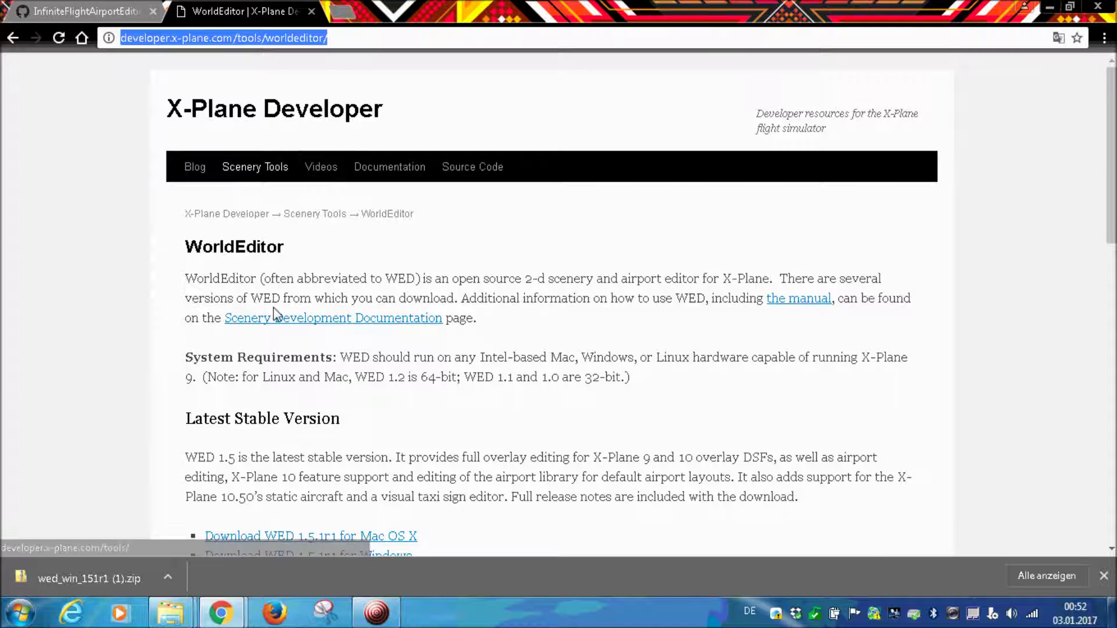
scroll(281, 361, down, 4)
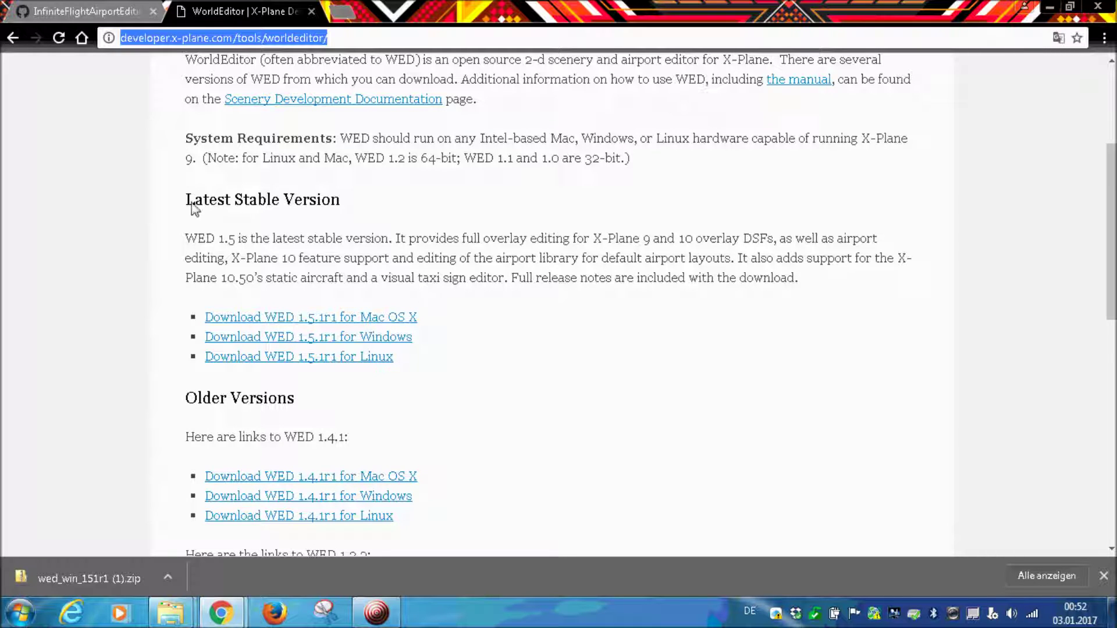
drag(185, 204, 336, 215)
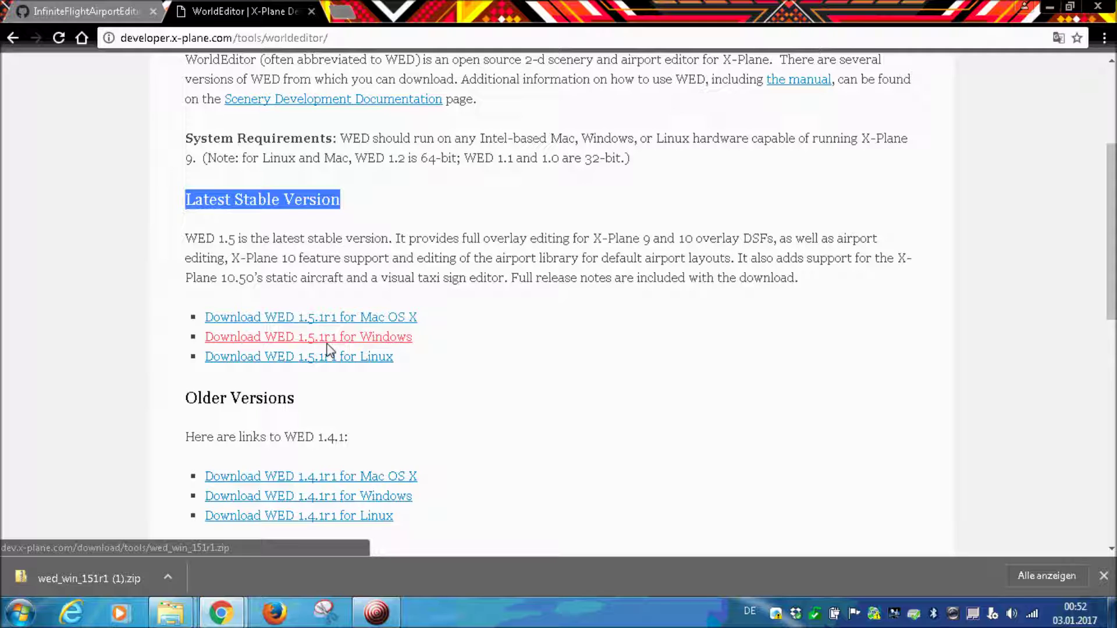
click(362, 347)
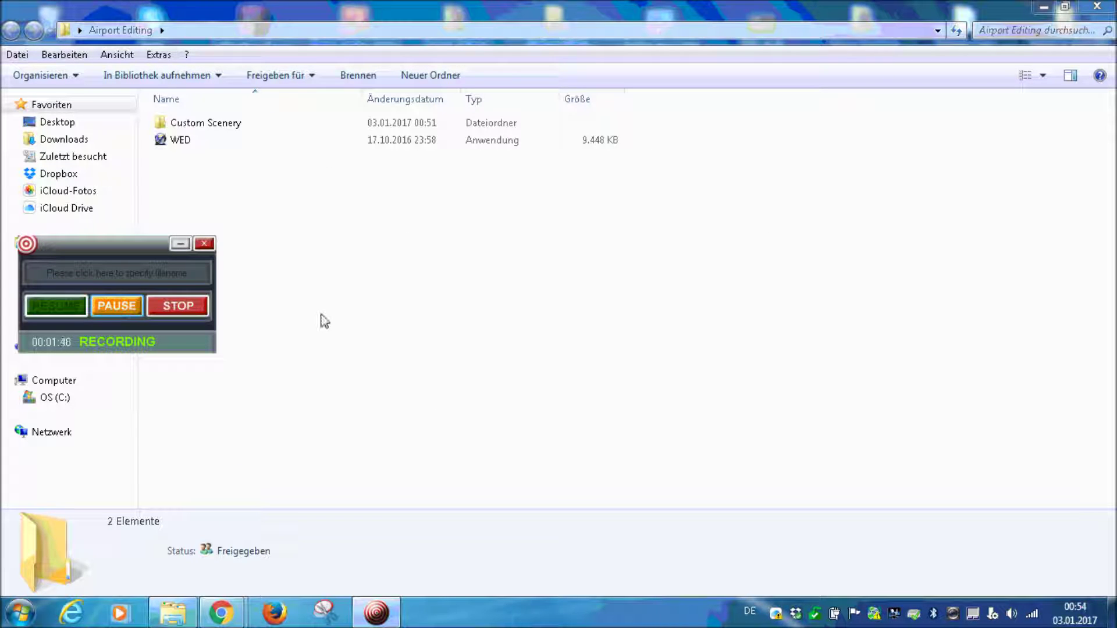
Launch WED from the Airport Editing folder and choose Airport Editing as its X-Plane folder
click(180, 245)
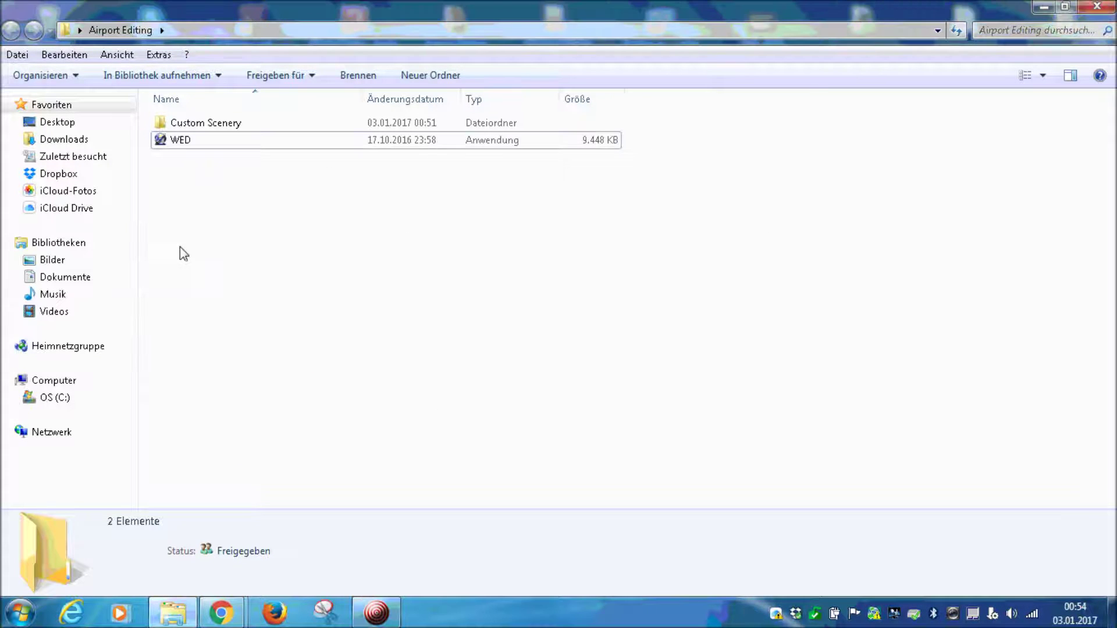
double_click(203, 144)
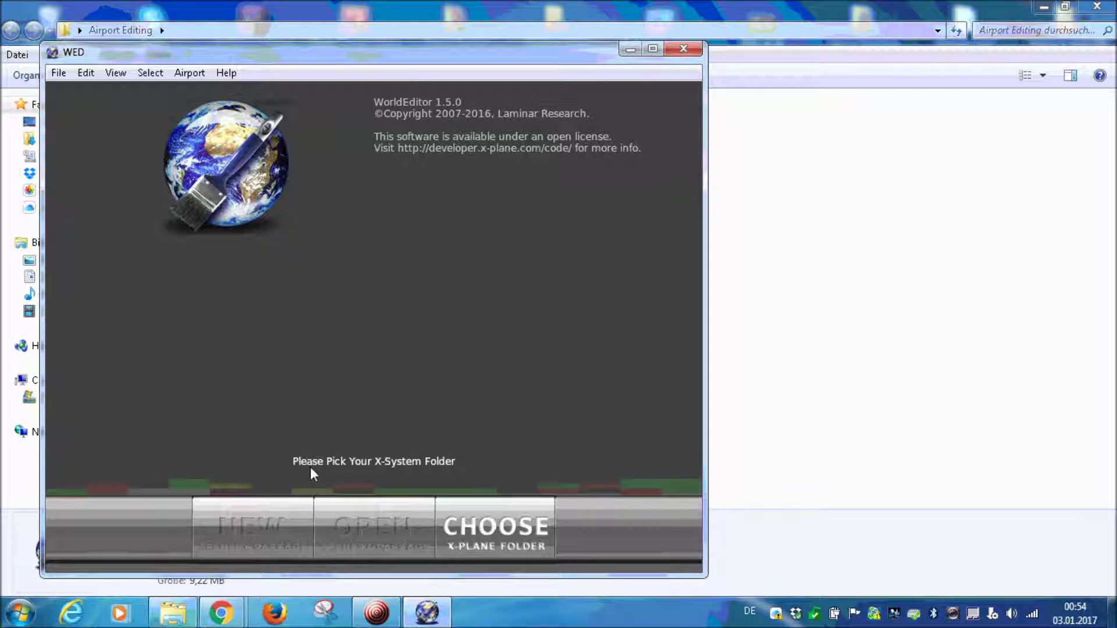
click(477, 523)
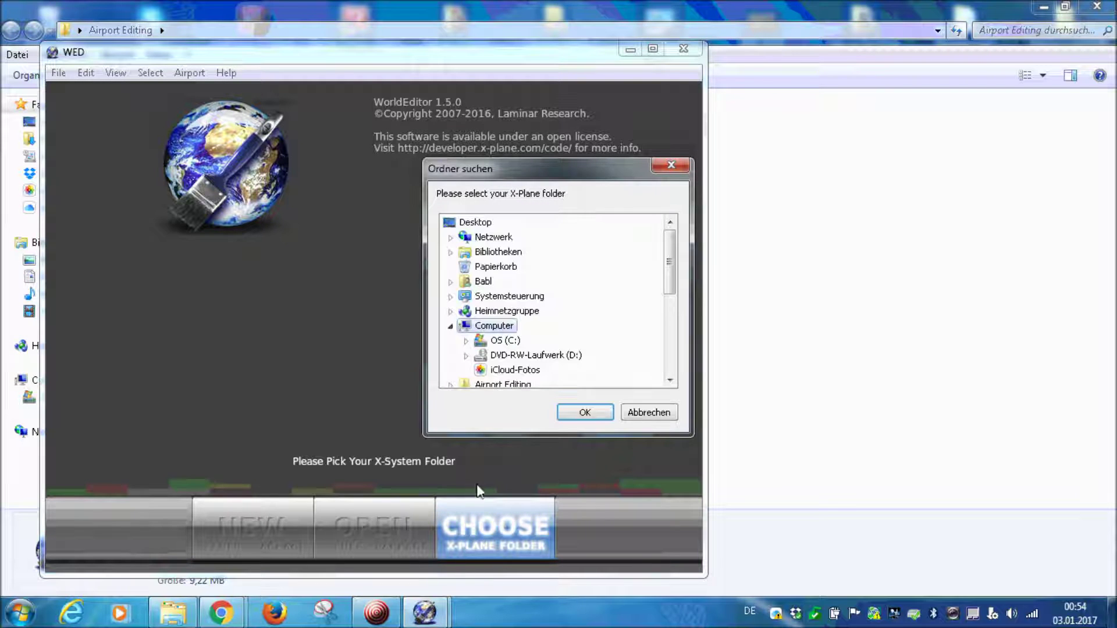
scroll(668, 304, down, 2)
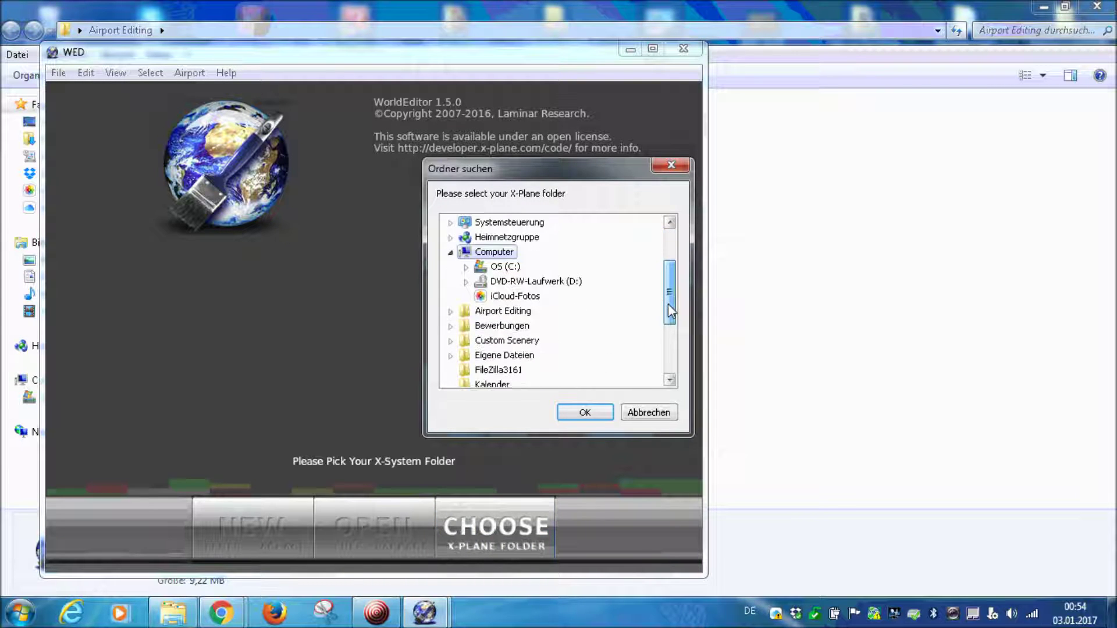
click(505, 312)
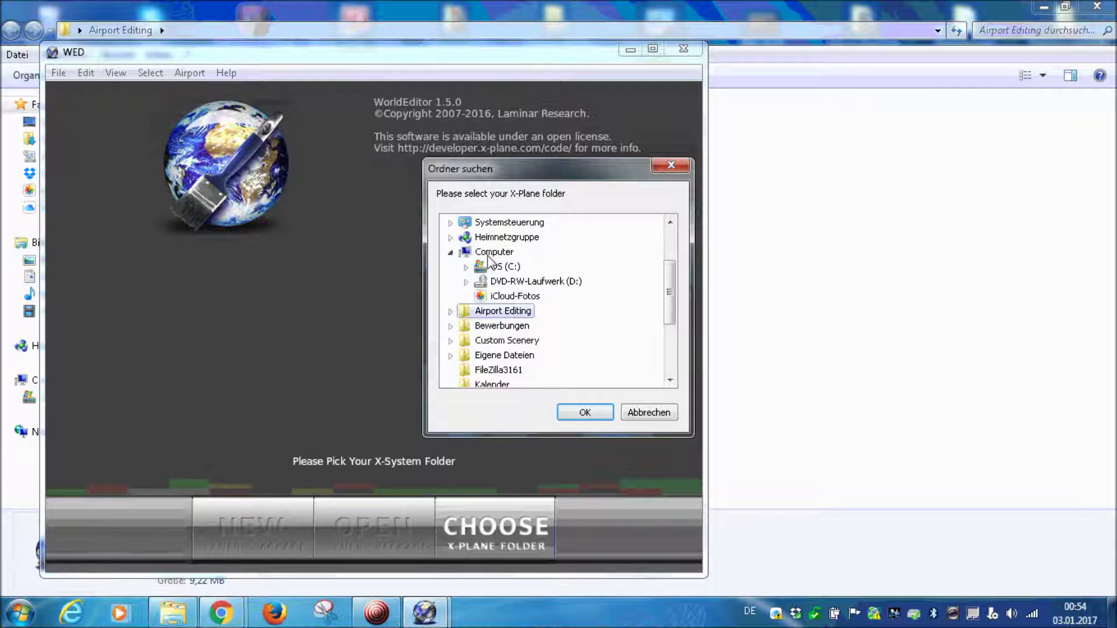
click(594, 414)
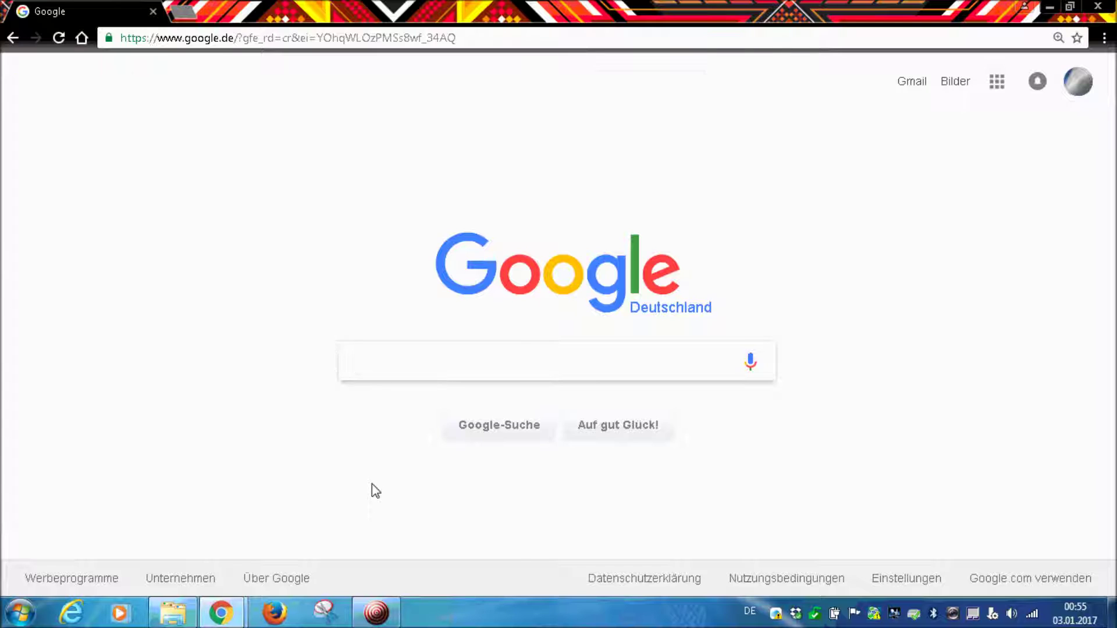
Search Google for SAS planet nightly and open the Nightly - SASGIS result
text(SAS p)
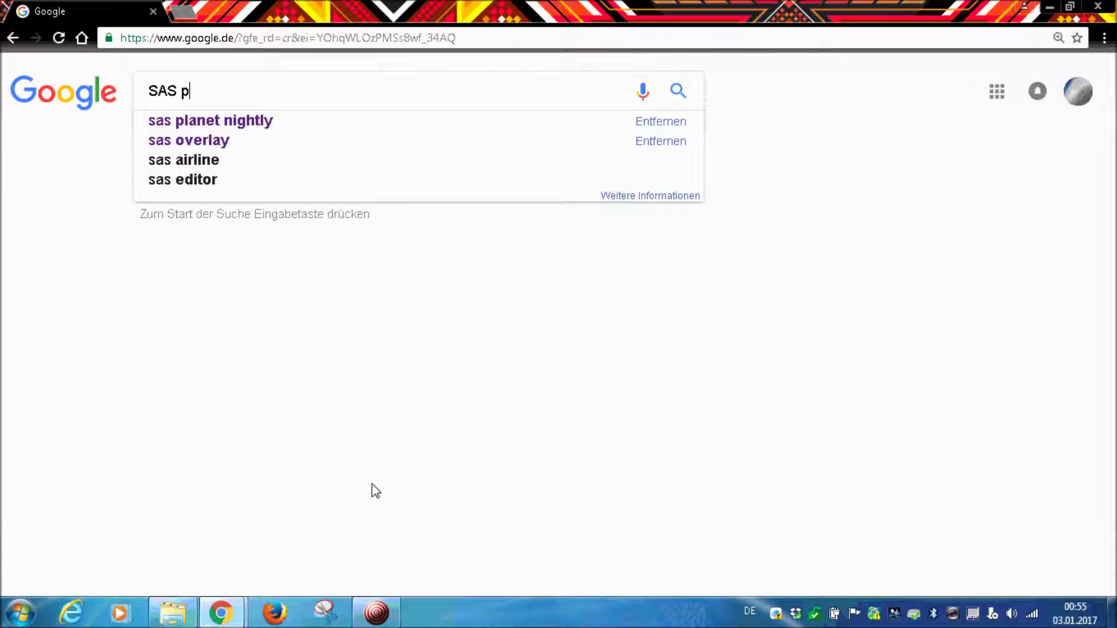
text(lanet )
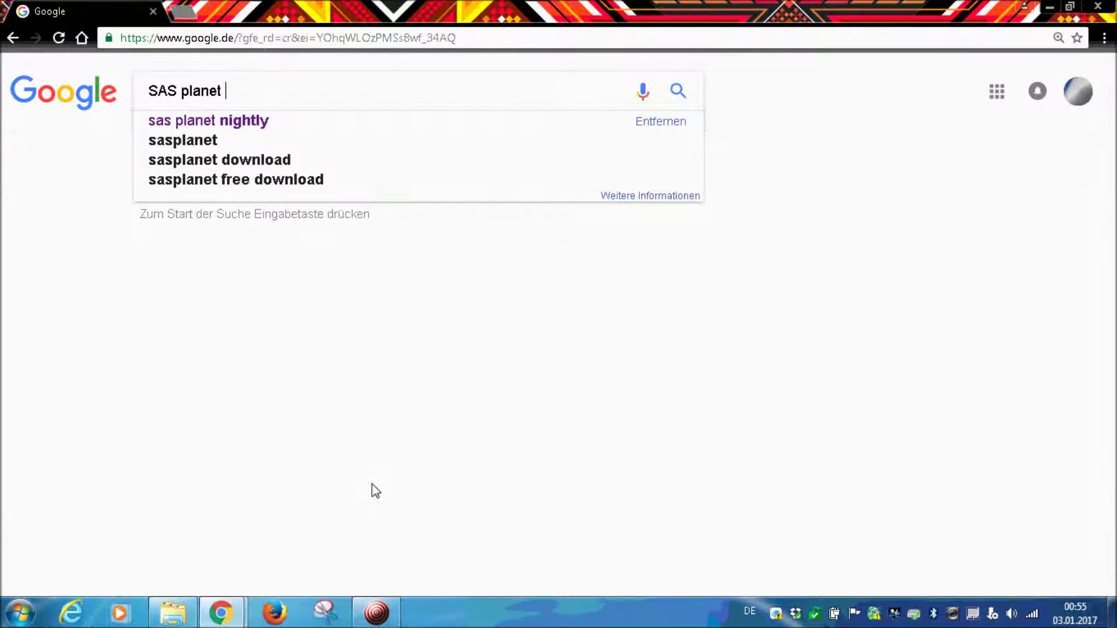
text(nightl)
text(y)
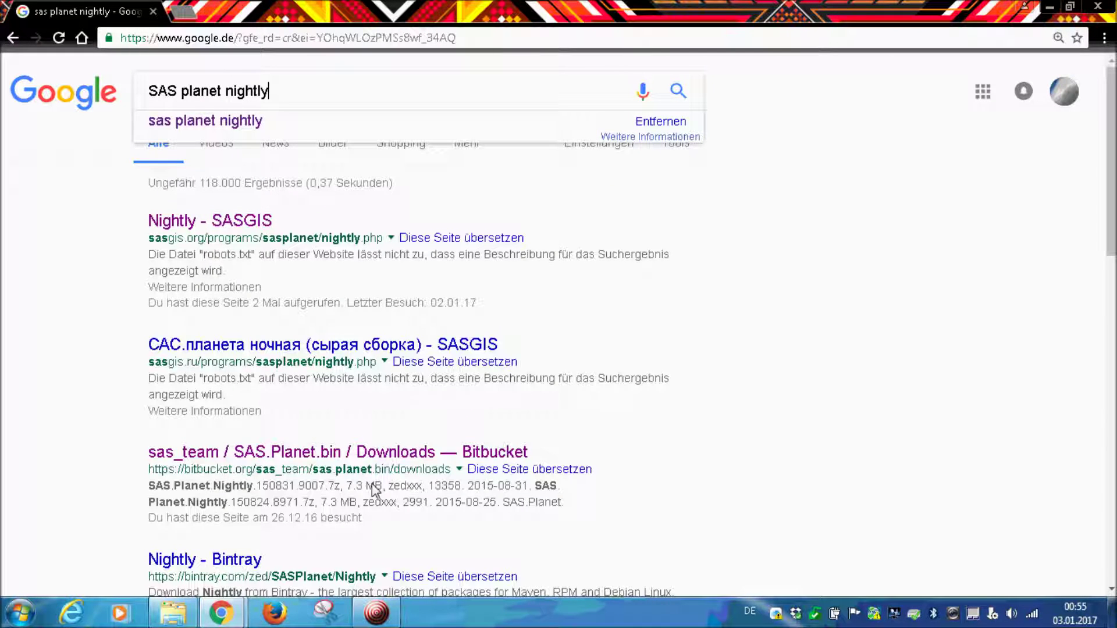
key(Return)
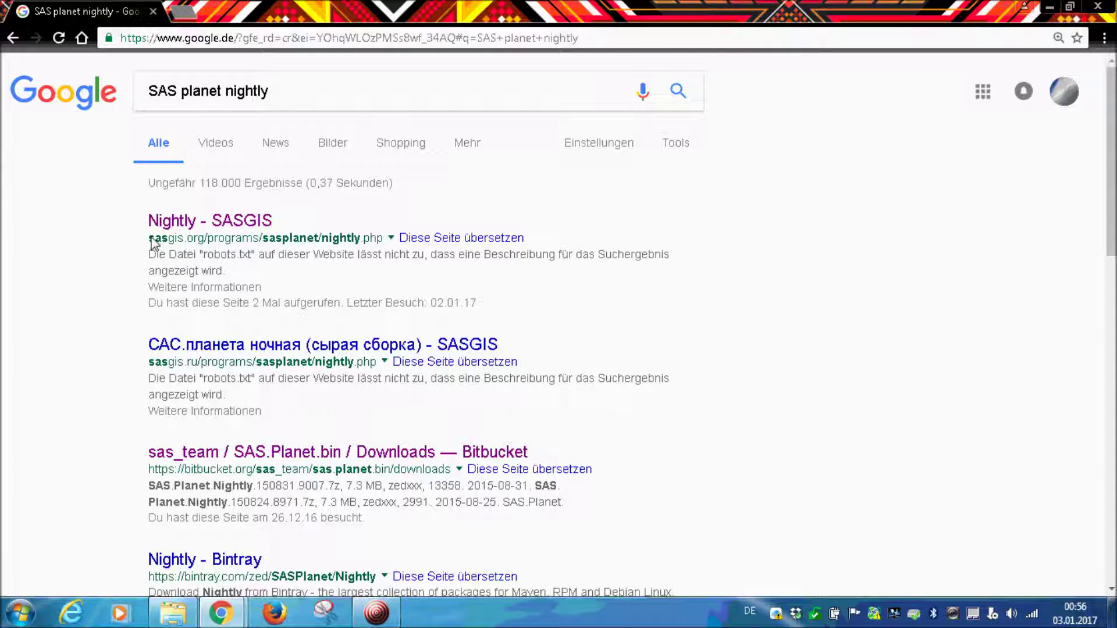
drag(149, 238, 366, 247)
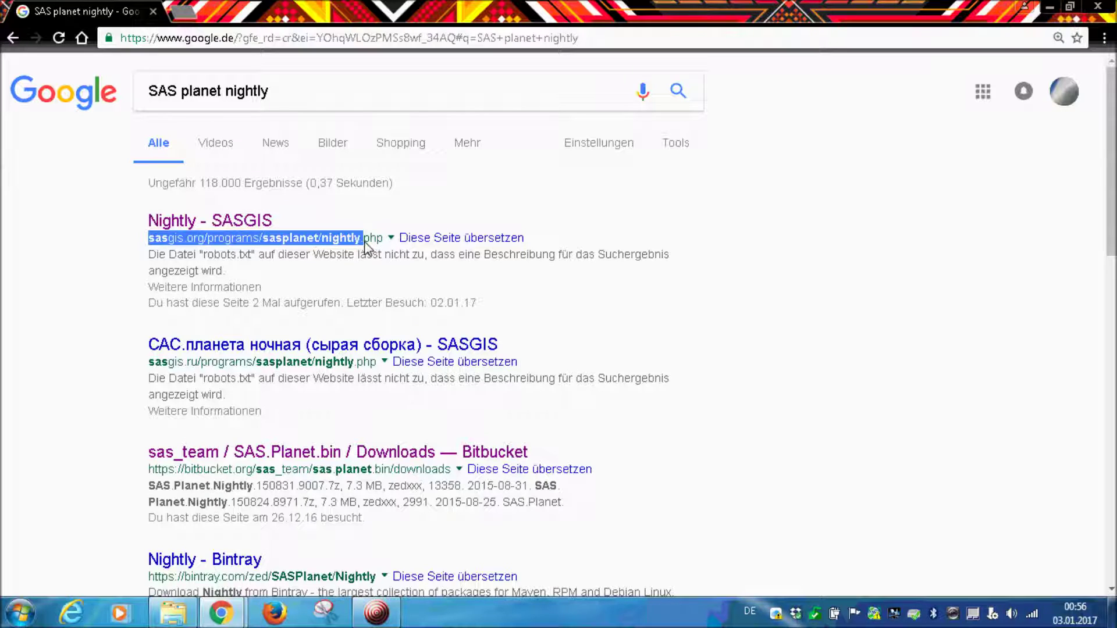
click(235, 230)
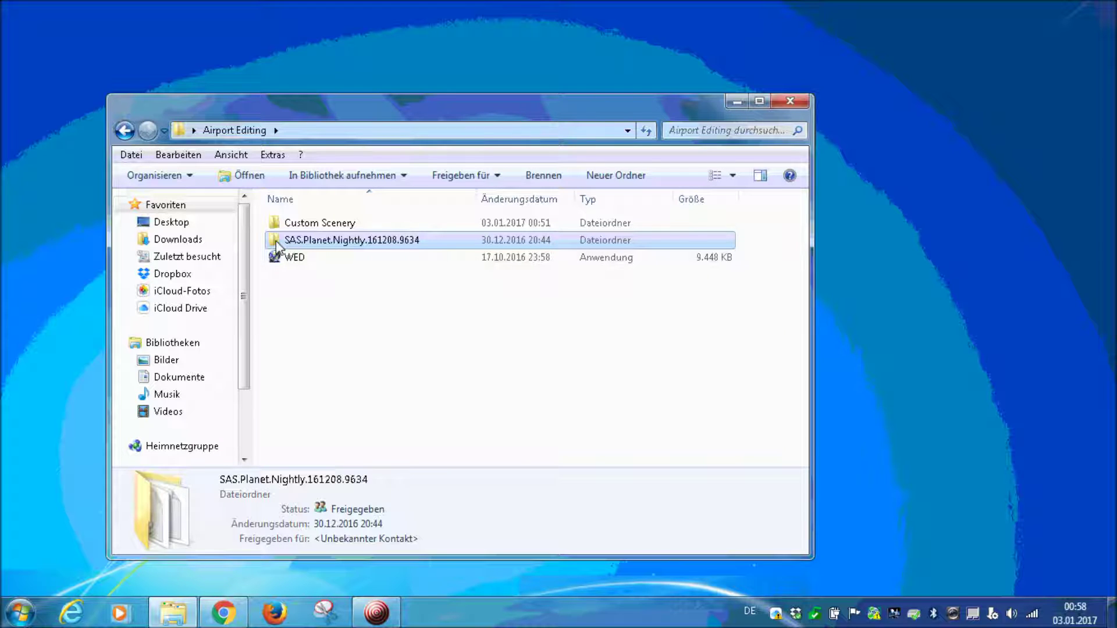
Open the SAS.Planet.Nightly.161208.9634 folder inside Airport Editing and select the SASPlanet application
double_click(312, 246)
scroll(441, 370, down, 1)
scroll(442, 370, down, 7)
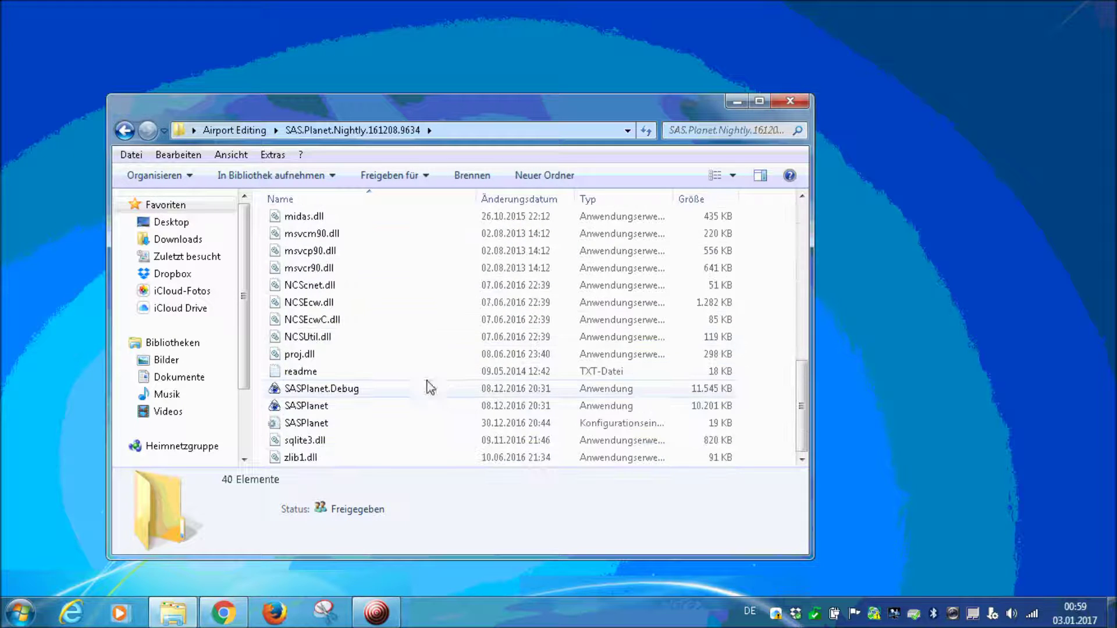
click(360, 407)
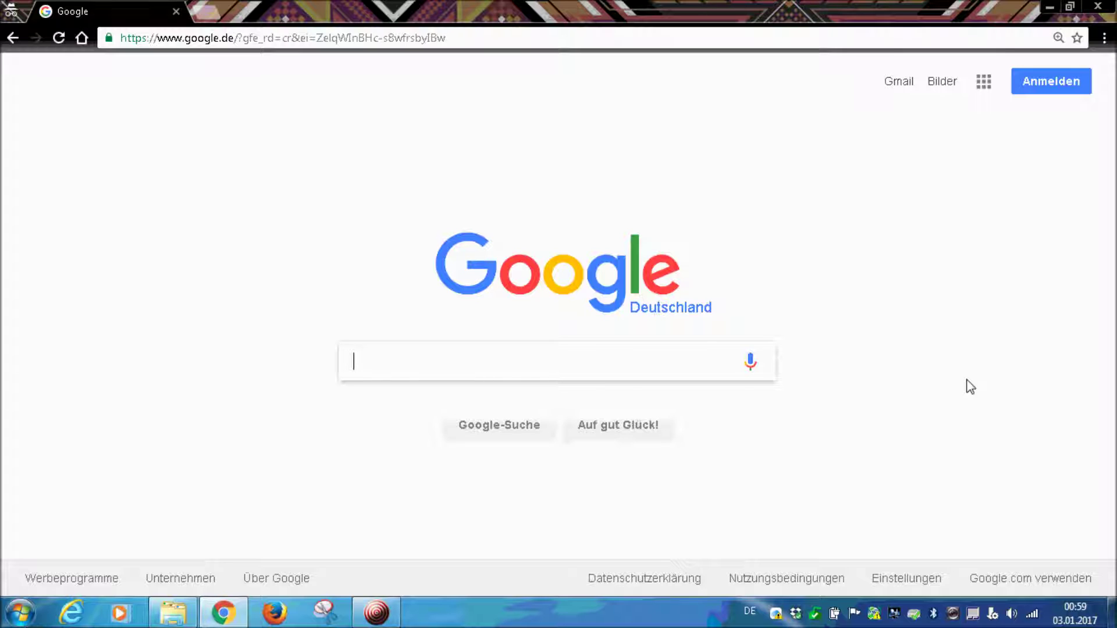
Search Google for exactly WEDbing, open the Wedbing for X-Plane website and look through its home page
text(WED)
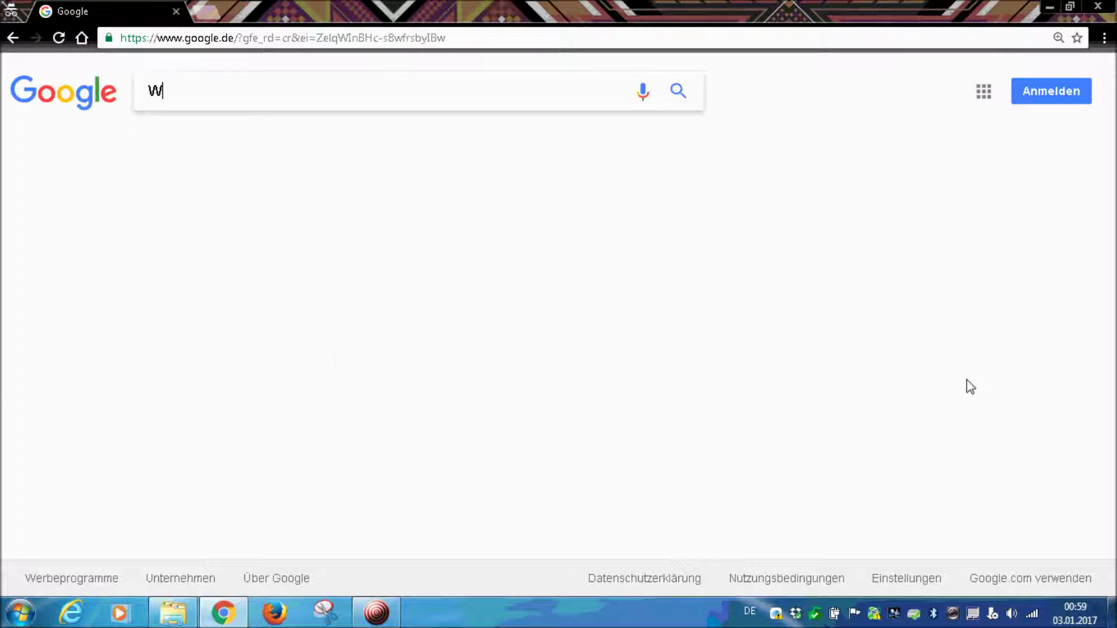
text(bing)
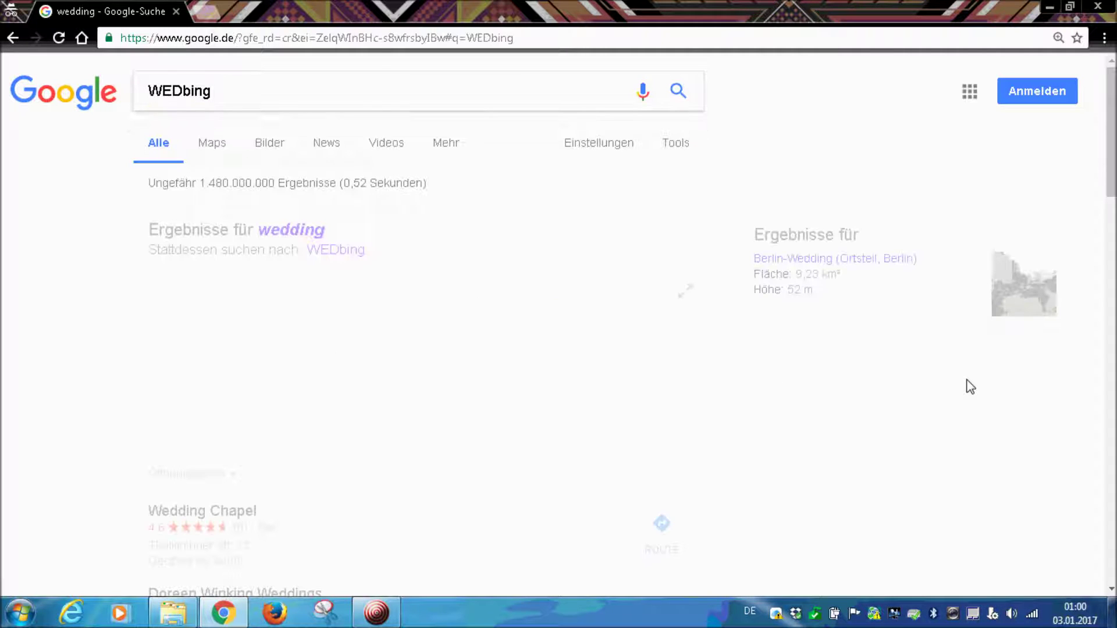
click(368, 64)
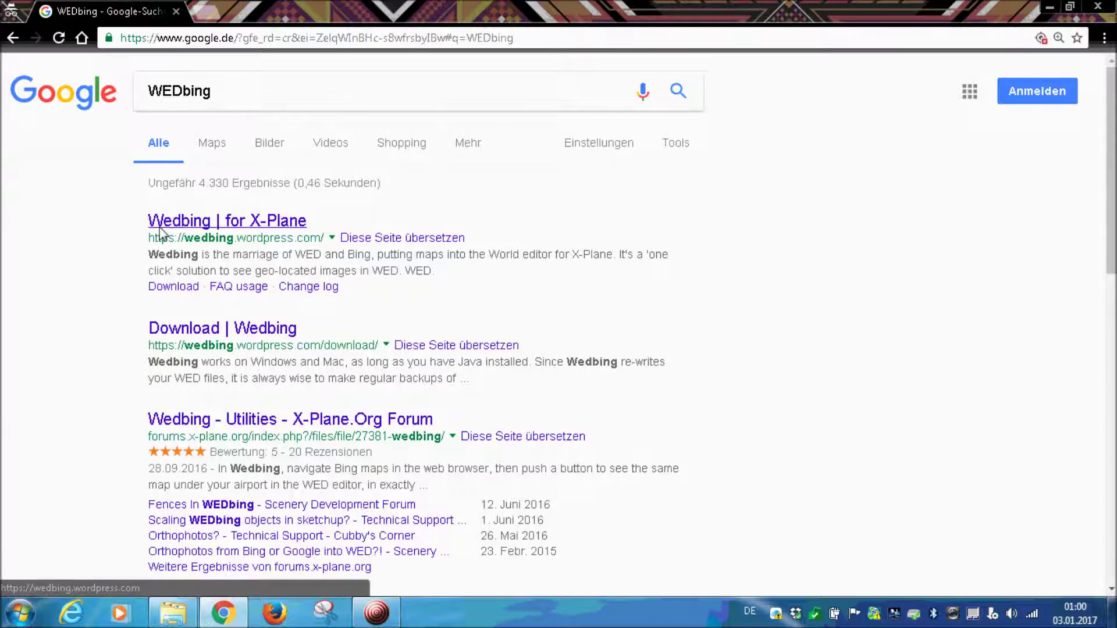
click(259, 222)
scroll(279, 460, down, 8)
scroll(278, 459, down, 6)
scroll(289, 461, up, 14)
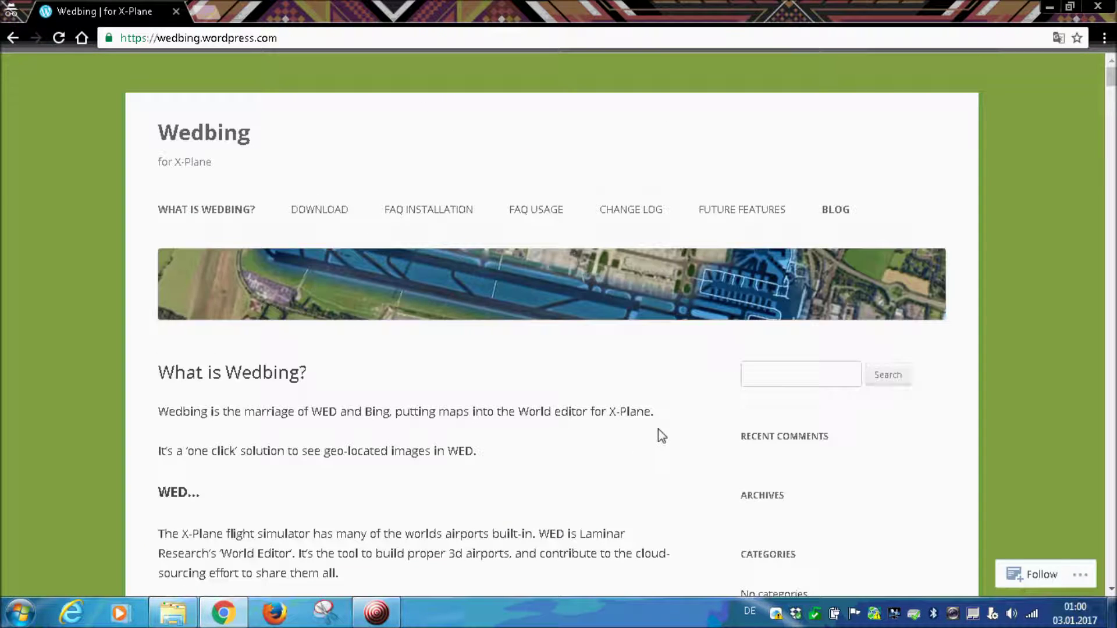
Open the Google Drive folder with the Wedbing files from the site's download page, then minimize the browser
click(340, 208)
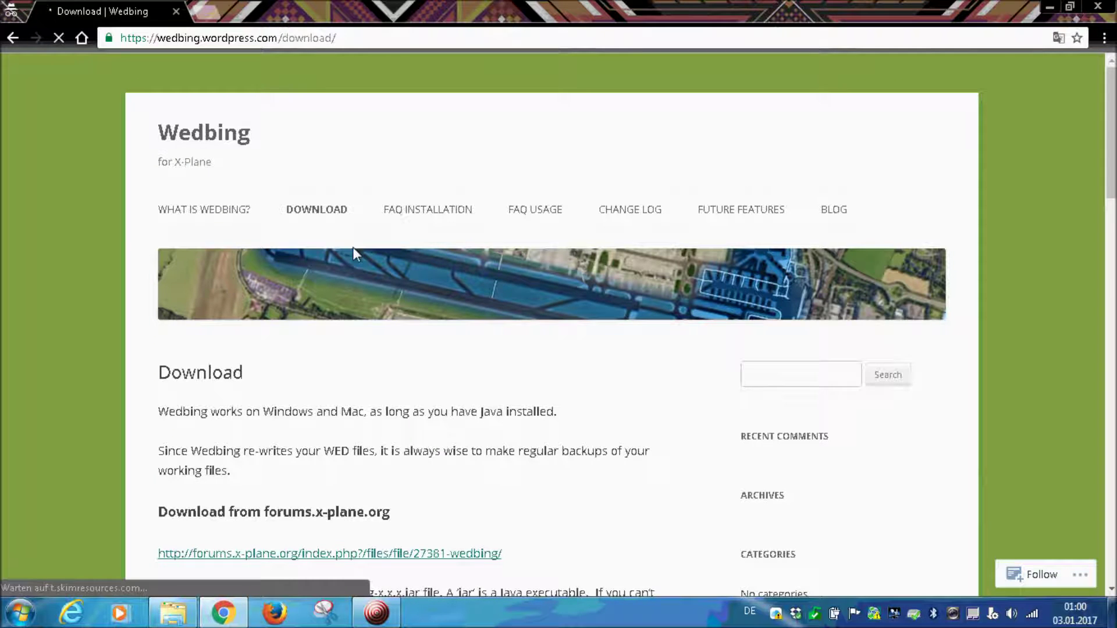
scroll(354, 253, down, 7)
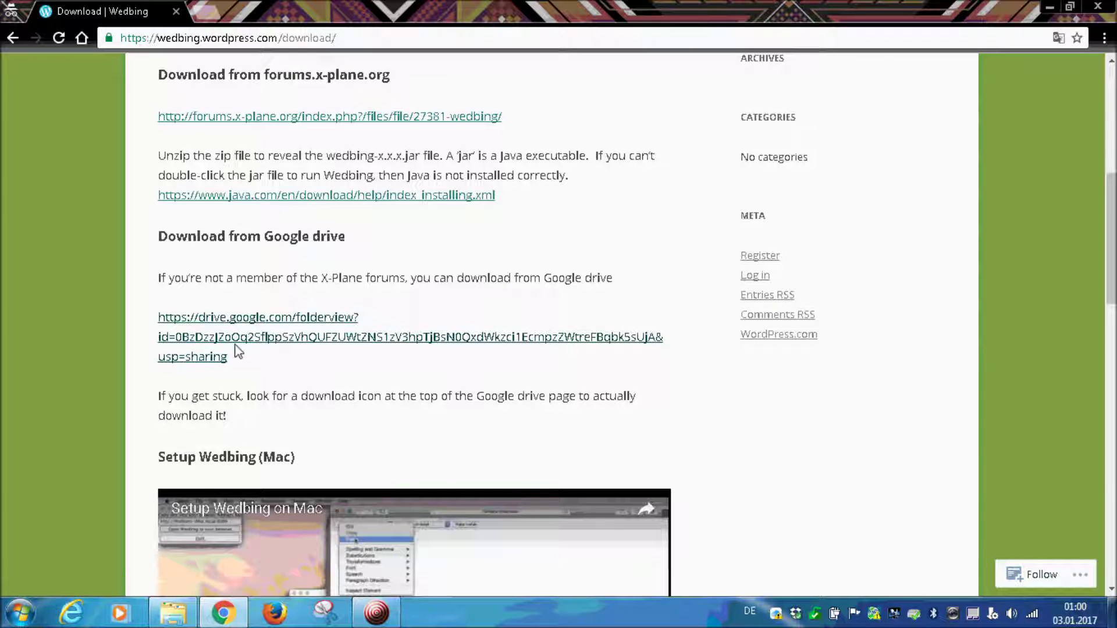
click(266, 329)
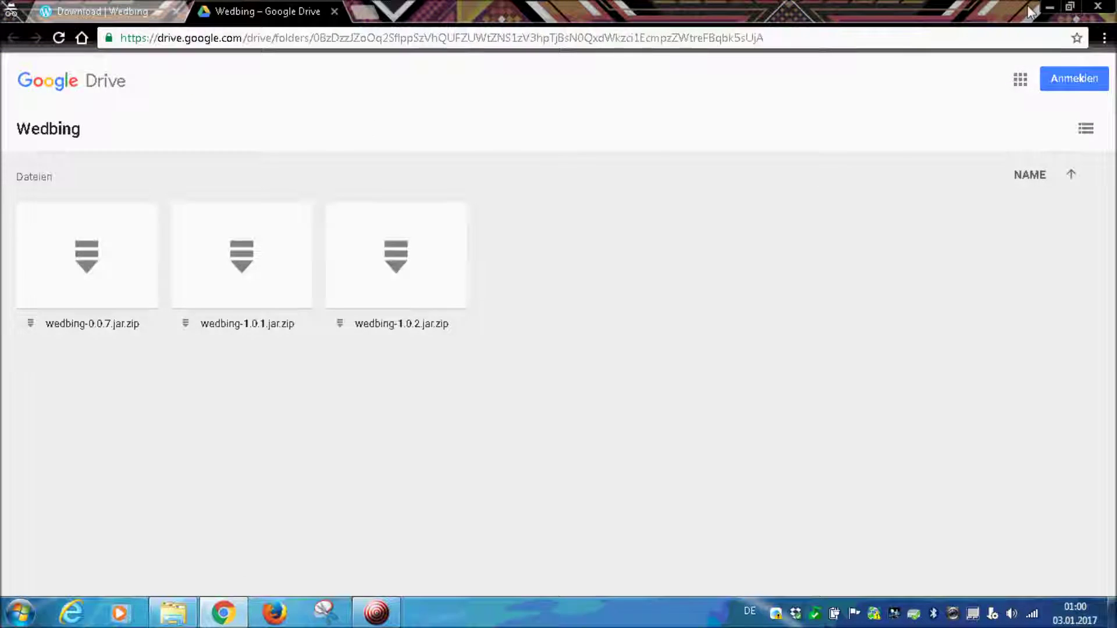
click(1049, 7)
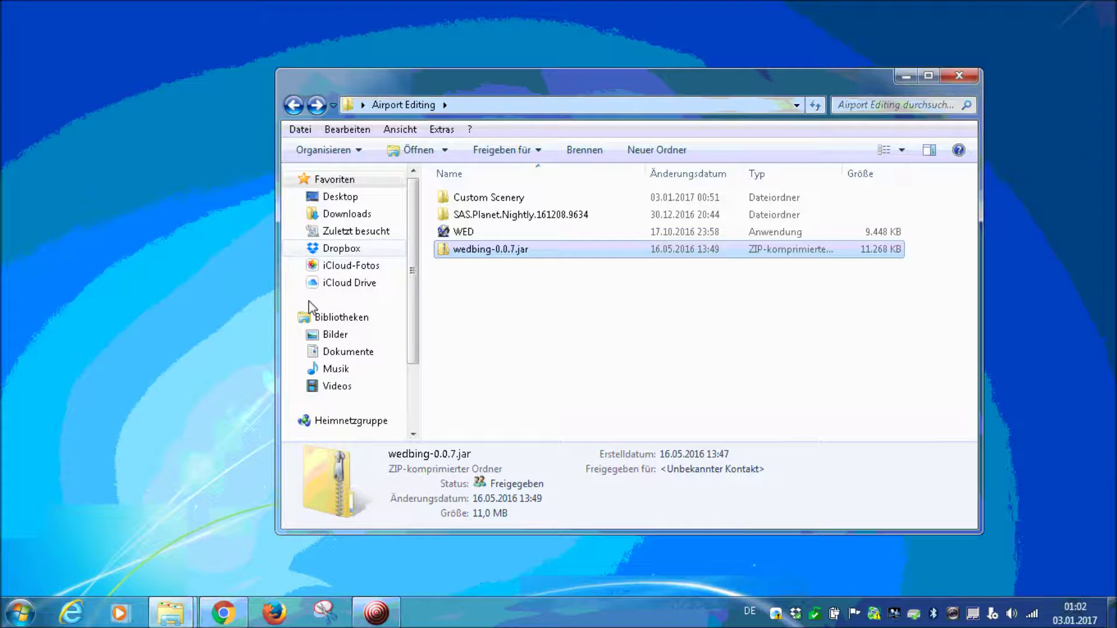
Switch to Chrome, go to github.com/InfiniteFlightAirportEditing/Airports and download the repository as a ZIP
key(alt+Tab)
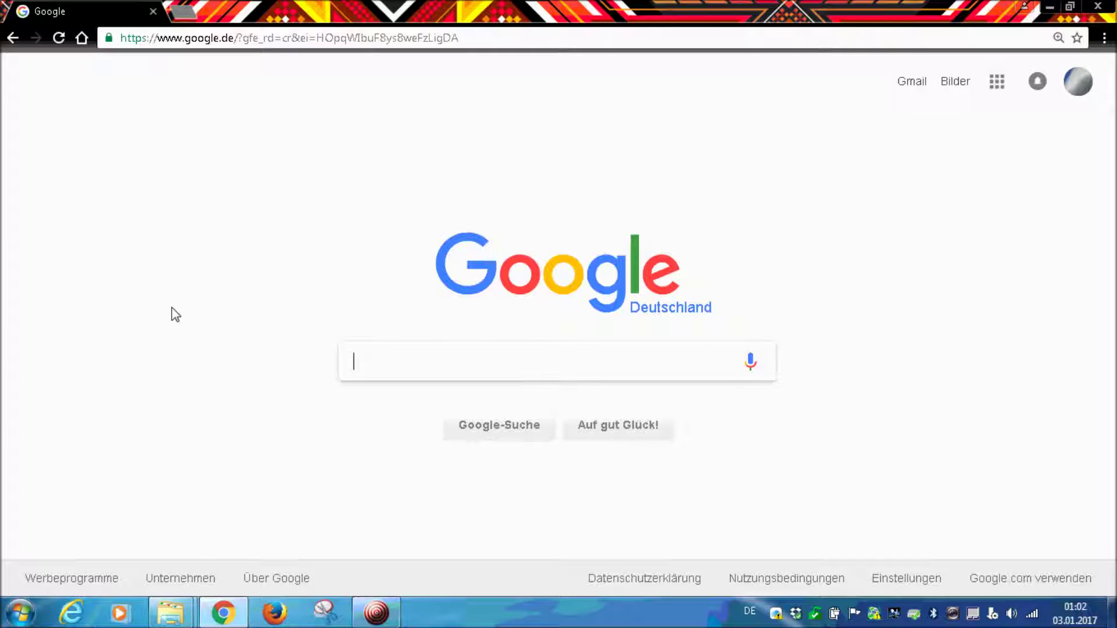
click(178, 38)
text(g)
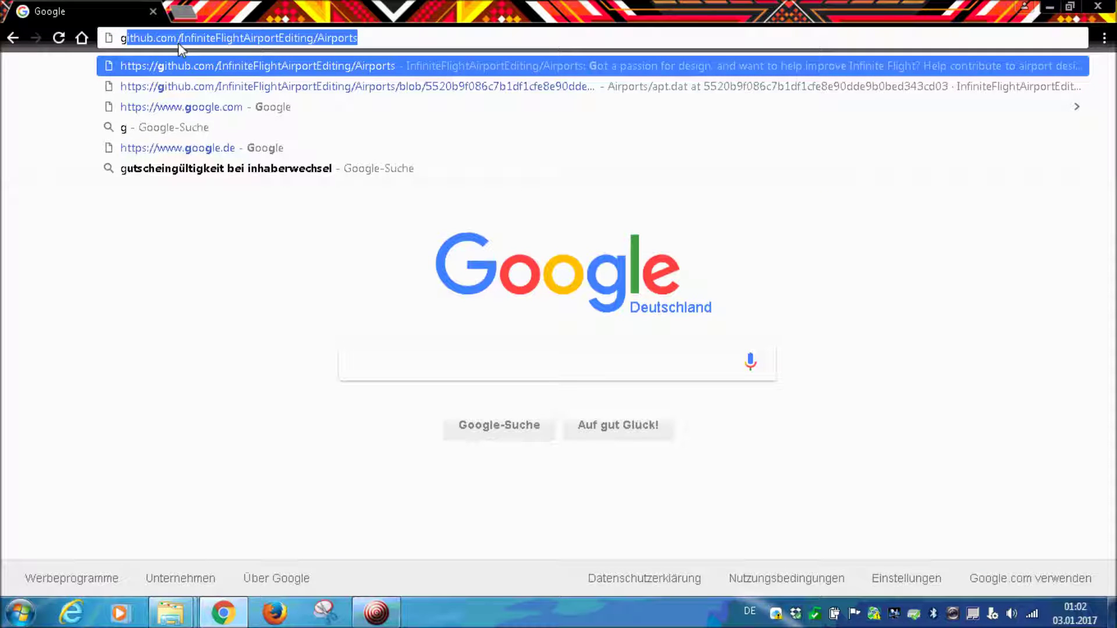
text(ithub)
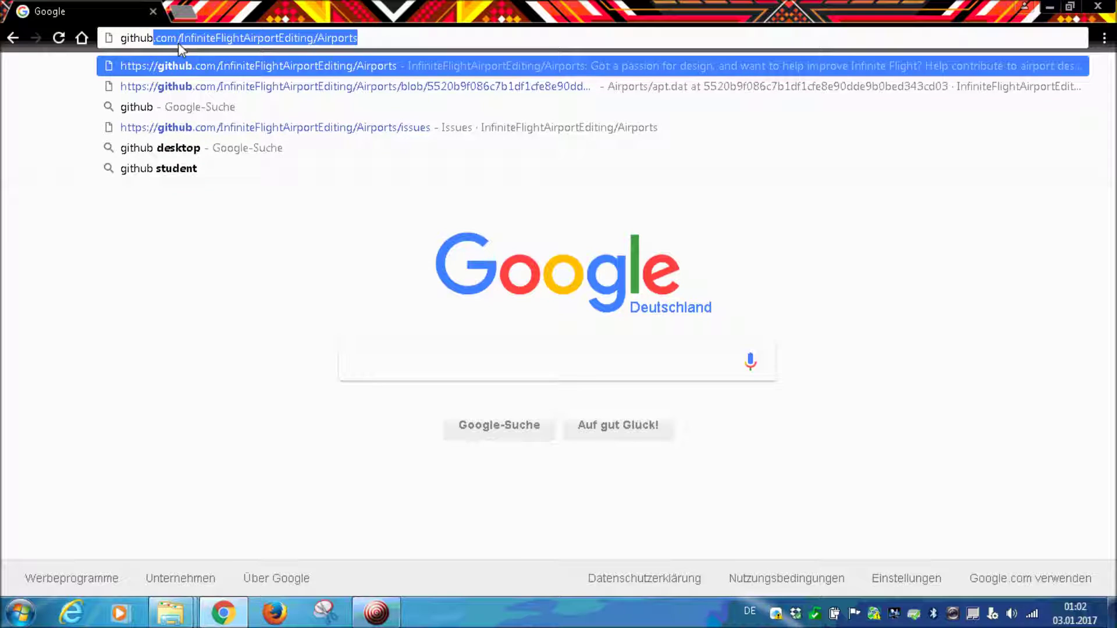
text(.com/)
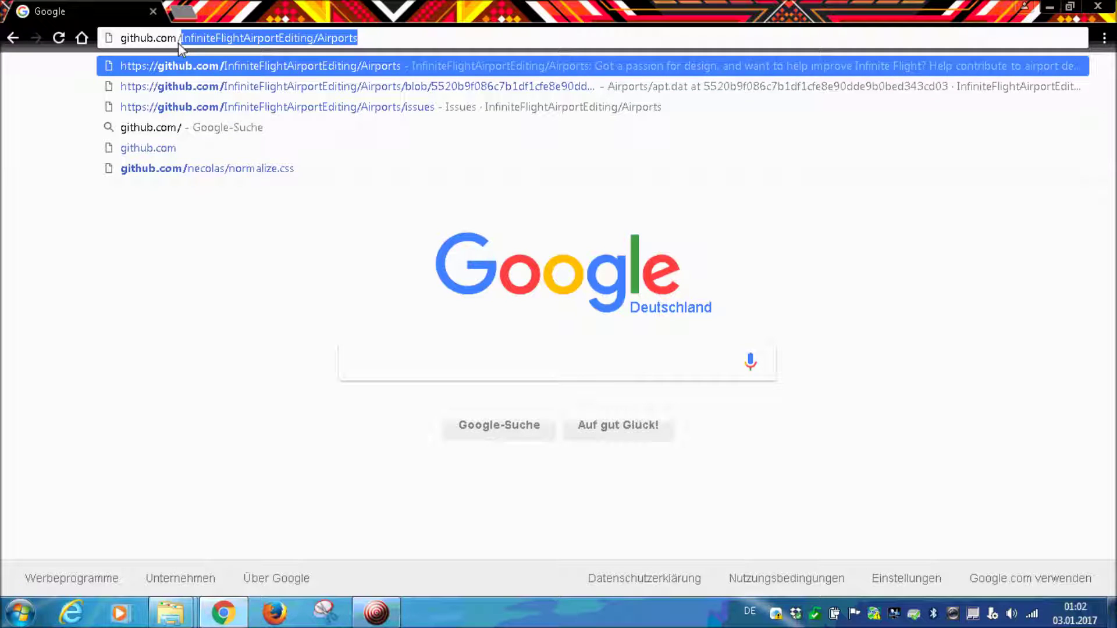
key(Return)
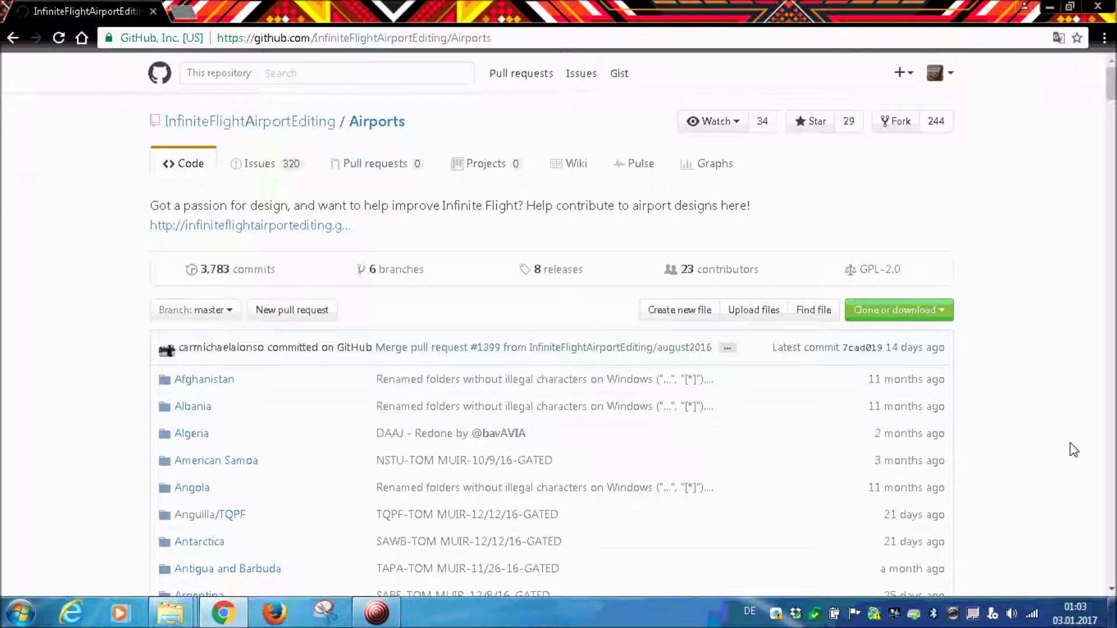
click(948, 314)
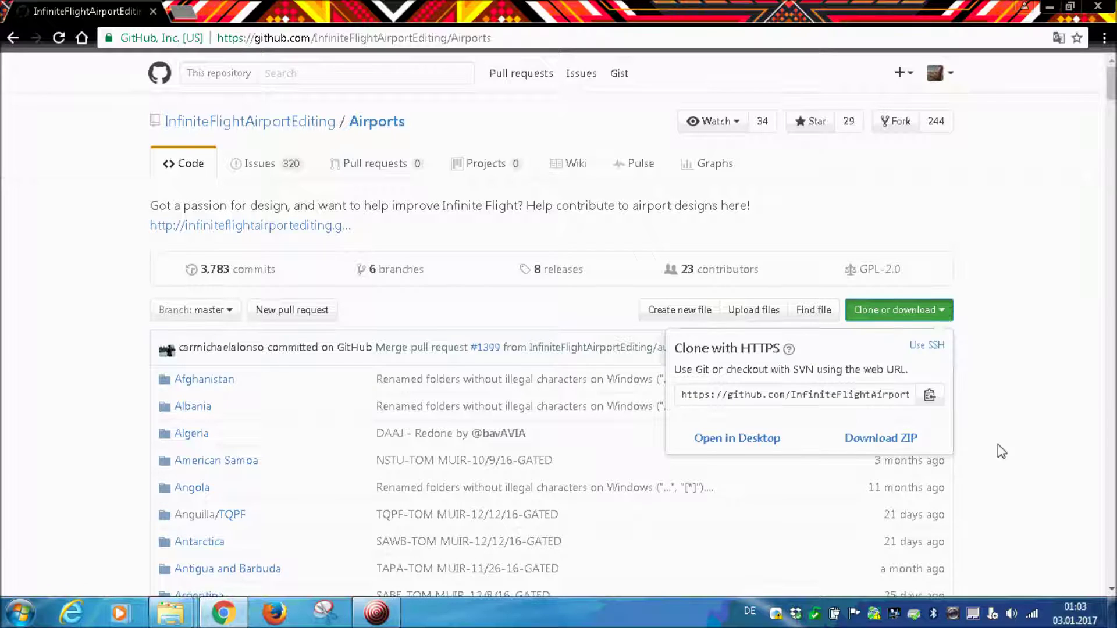
click(902, 448)
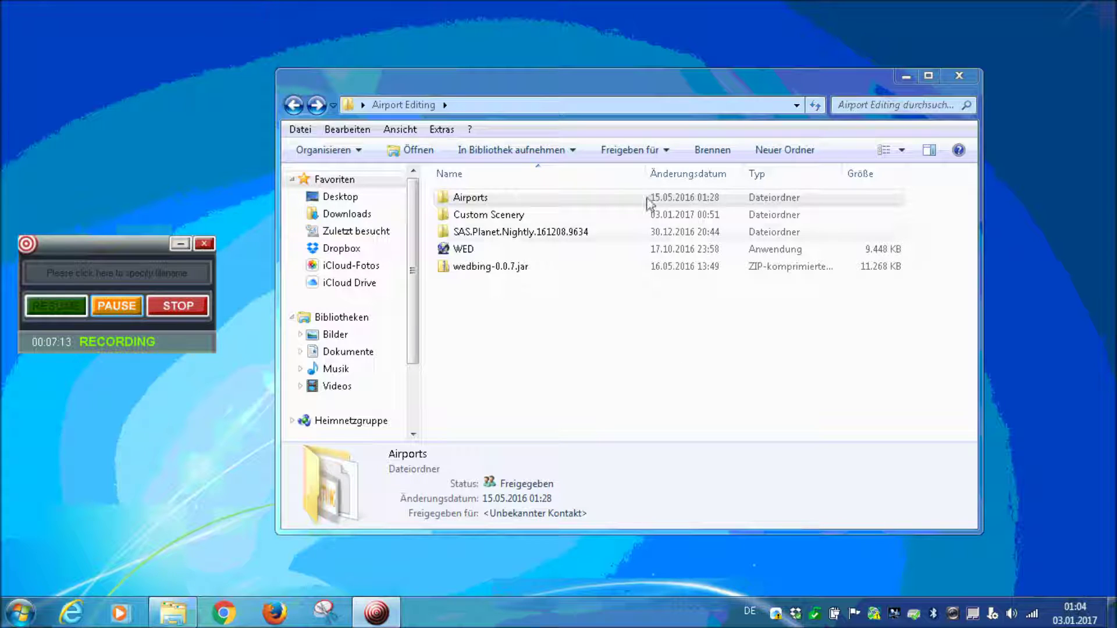
Look through the country subfolders of the Airports folder and return to the Airport Editing folder
click(547, 198)
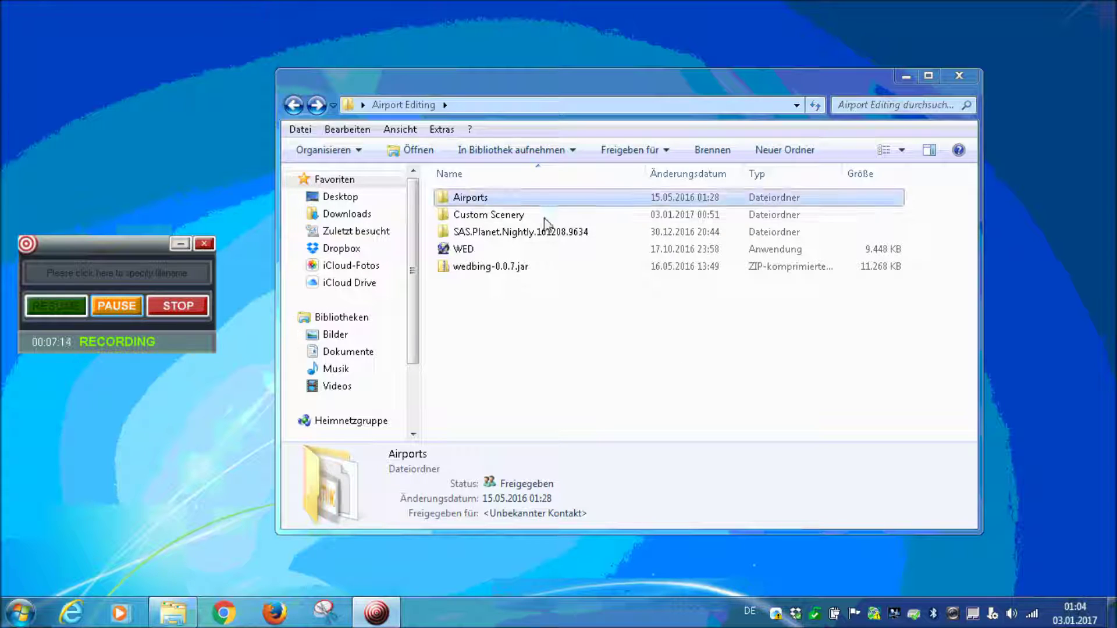
double_click(486, 200)
scroll(547, 267, down, 1)
scroll(530, 308, down, 15)
scroll(529, 326, up, 11)
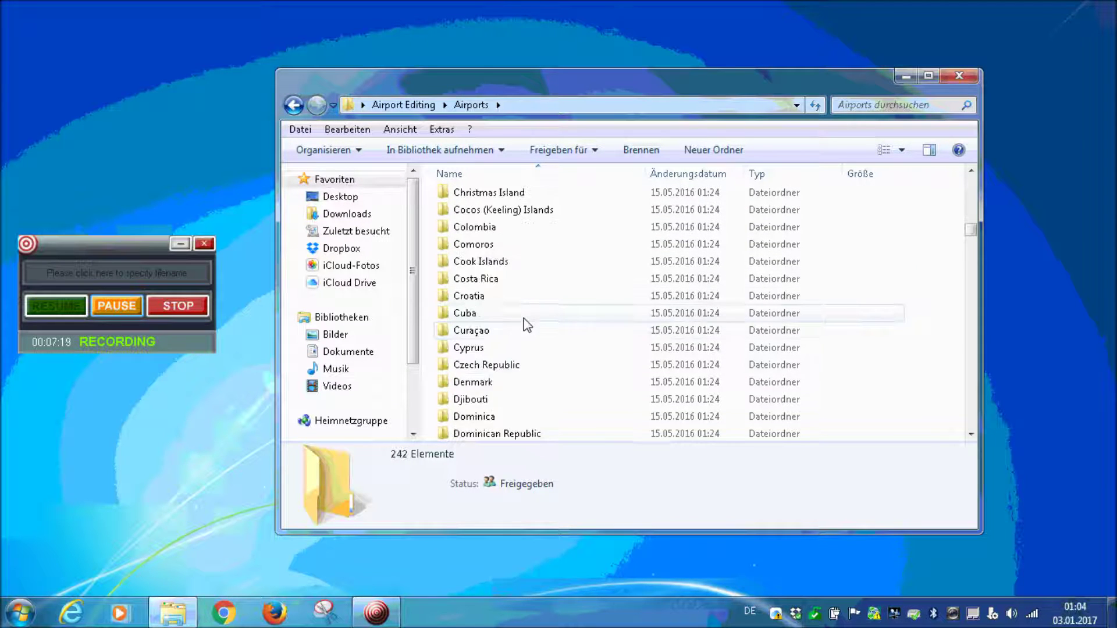
scroll(527, 329, up, 6)
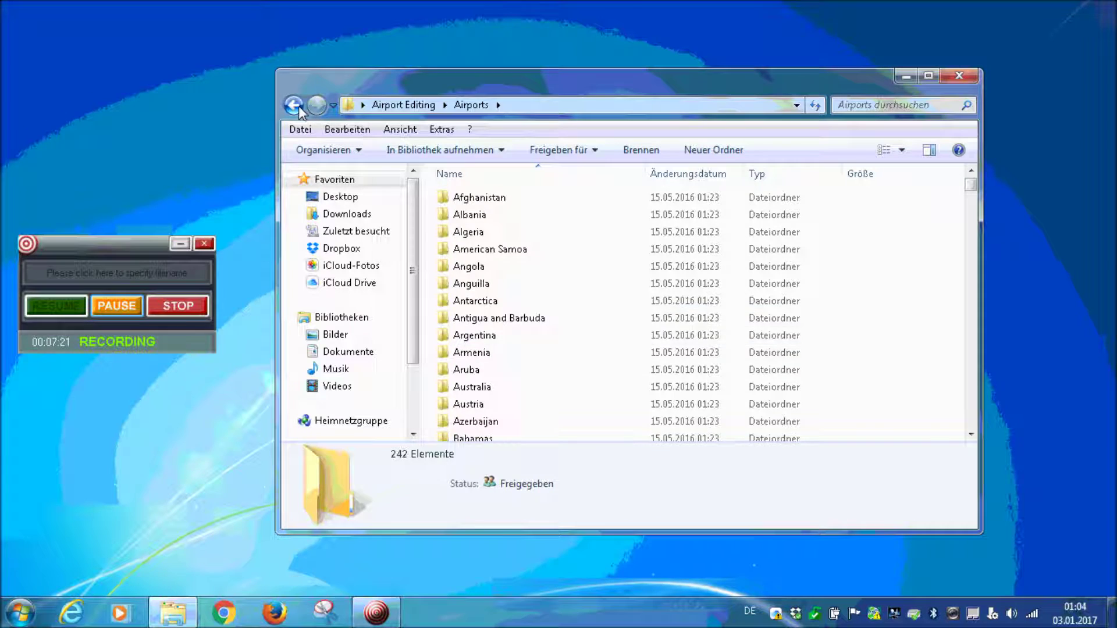
click(297, 107)
click(531, 326)
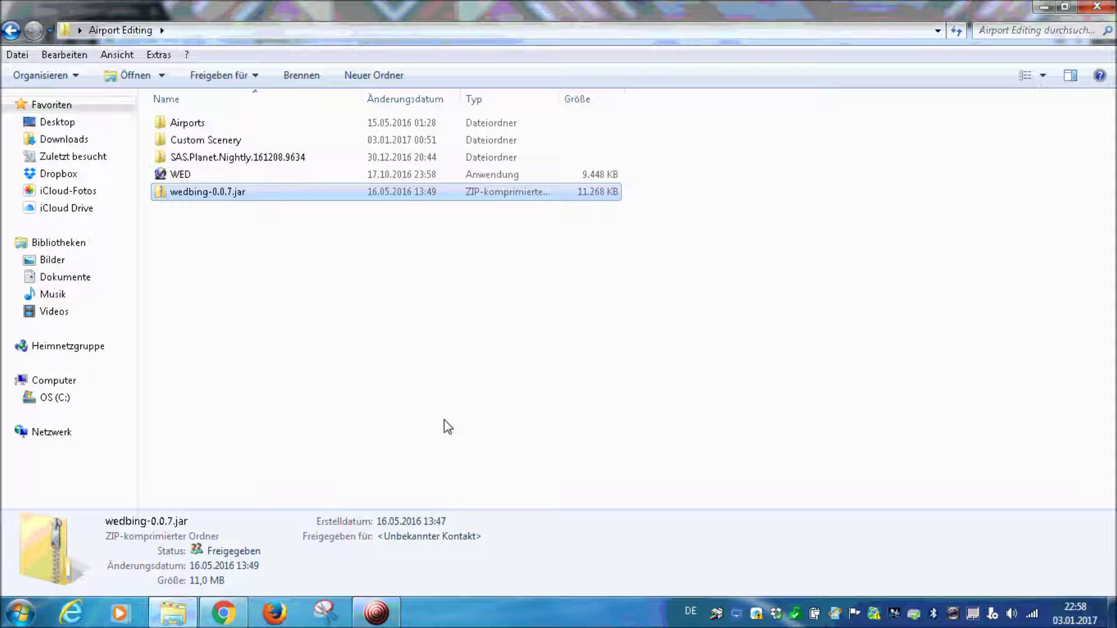
Switch to the GitHub Airports repository in Chrome and search its code and issues for EDAQ
click(222, 612)
click(297, 79)
text(EDAQ)
drag(287, 81, 256, 81)
click(329, 79)
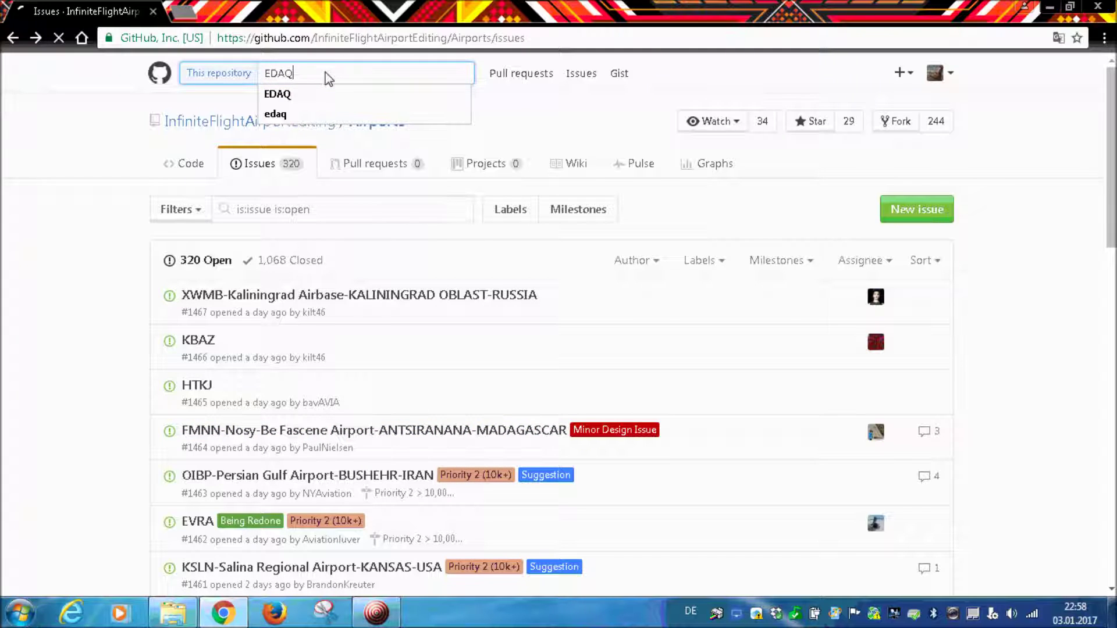
key(Return)
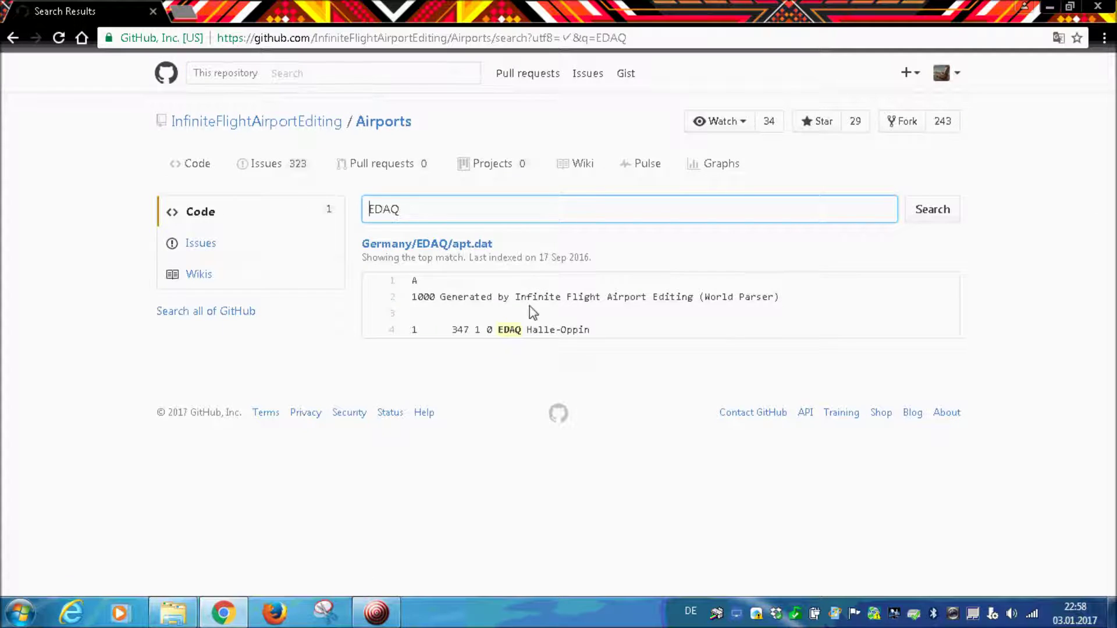
drag(498, 332, 599, 336)
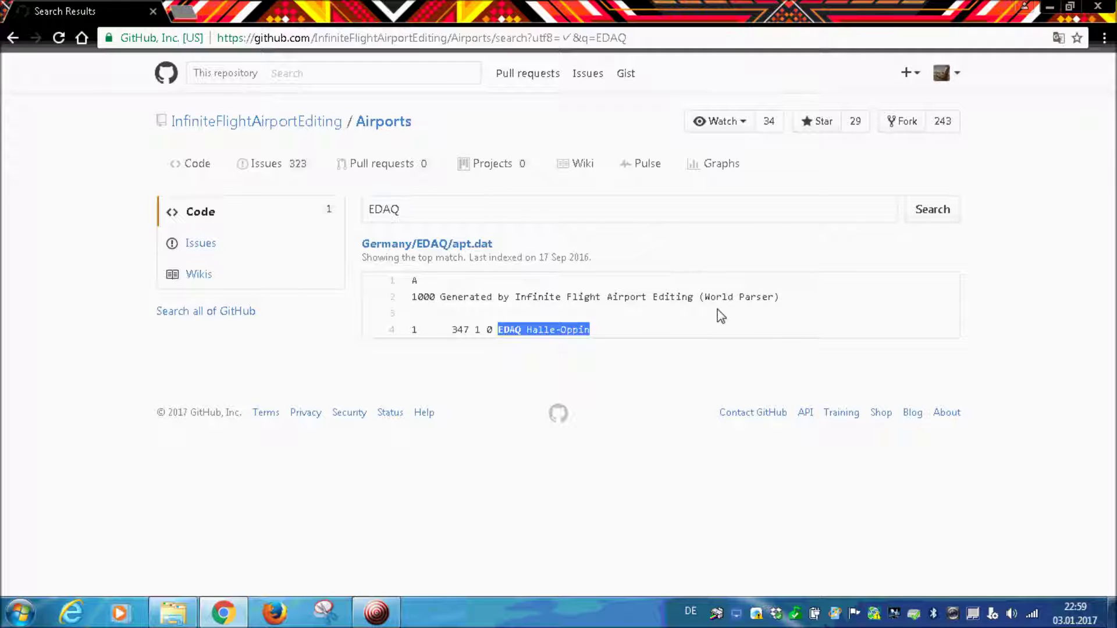
click(290, 241)
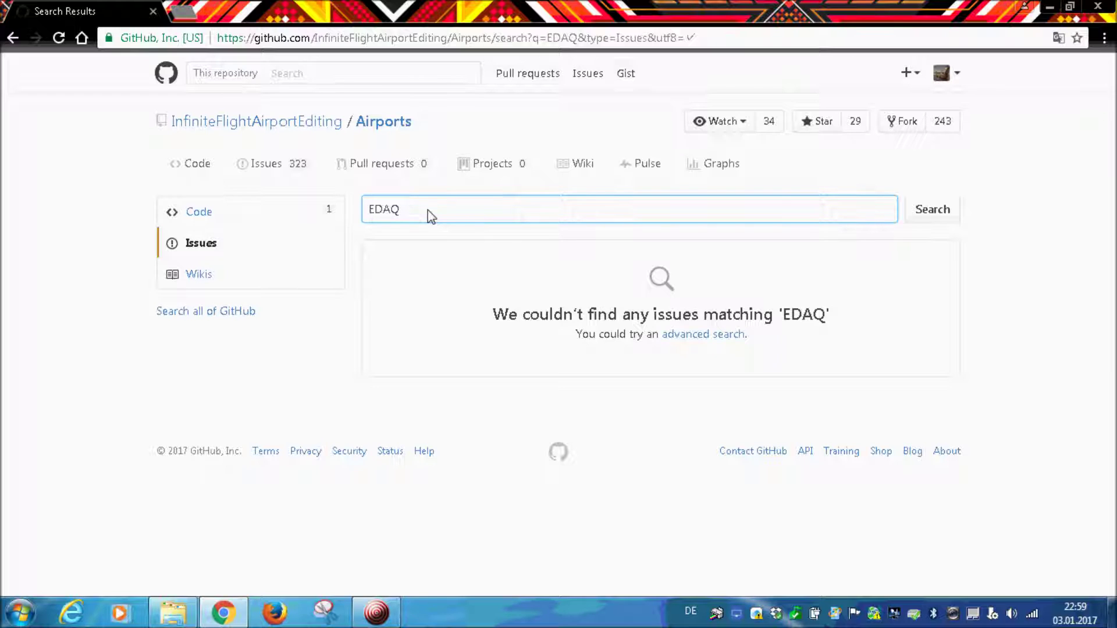
Start a new issue in the Airports repository titled EDAQ and place the cursor in its comment field
click(275, 169)
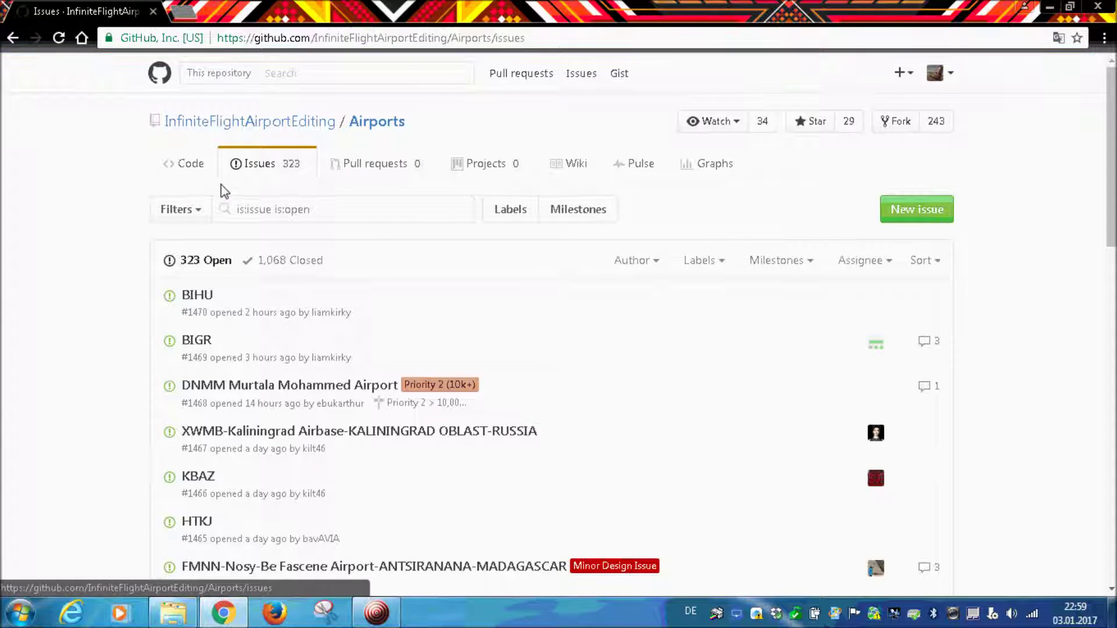
click(931, 214)
text(EDAQ)
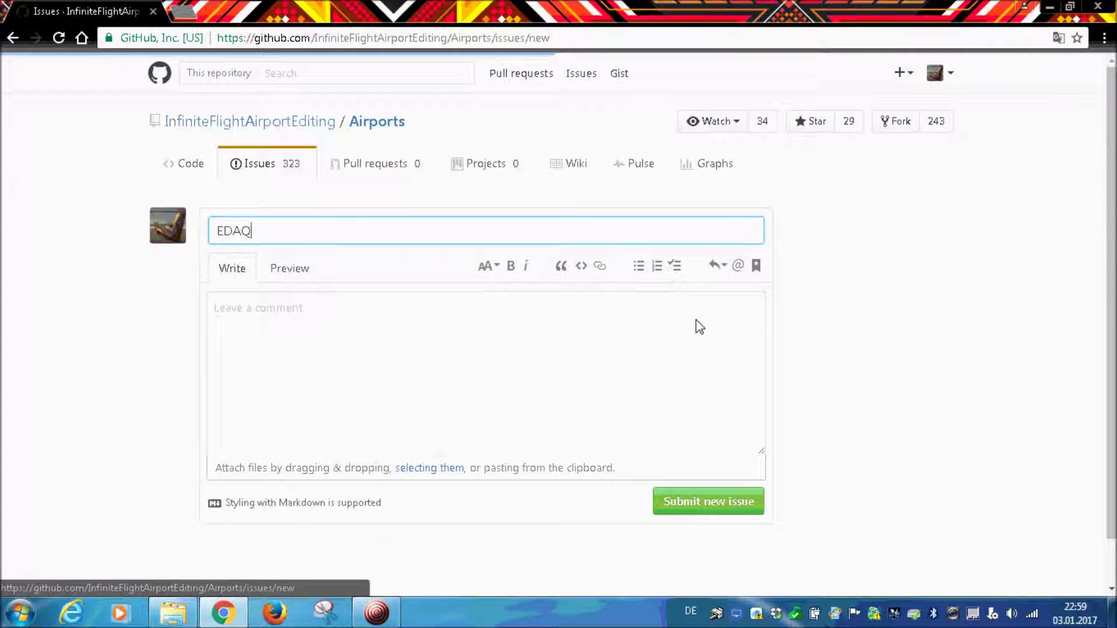
drag(320, 242, 200, 232)
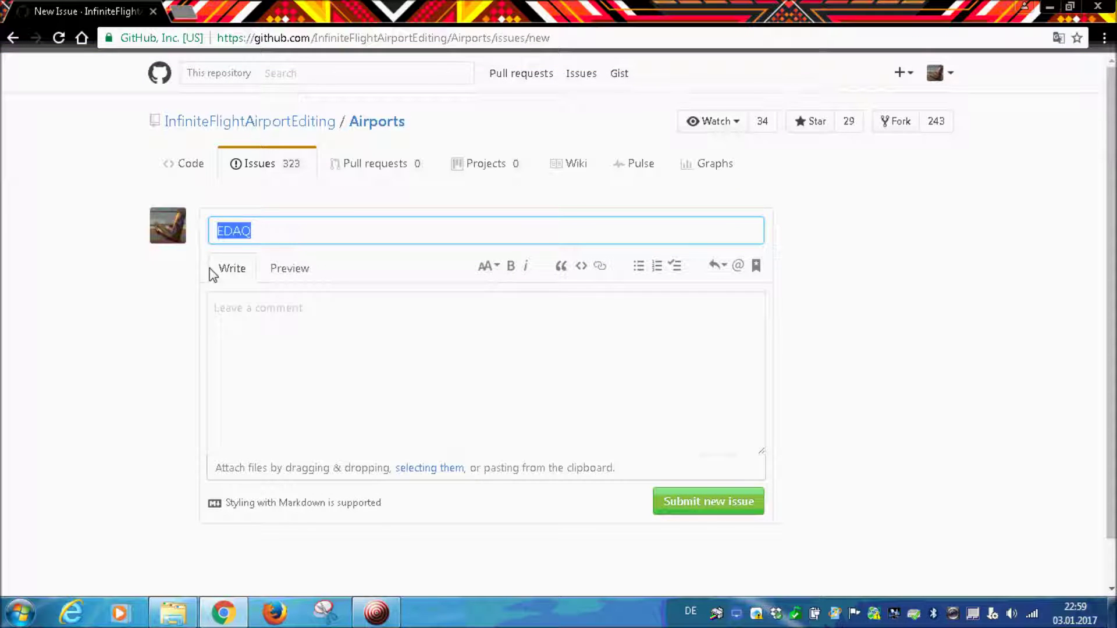
click(244, 312)
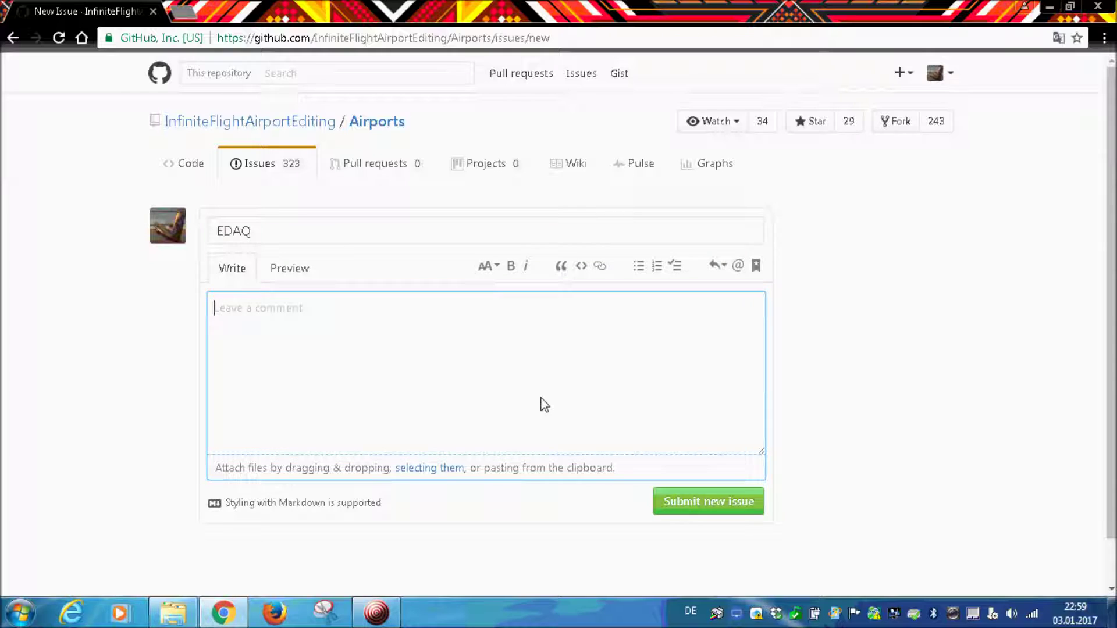
Write "Halle Oppin Airport, i'll do it" as the comment of the new EDAQ issue
text(Halle Oppin Airport, i'll do it)
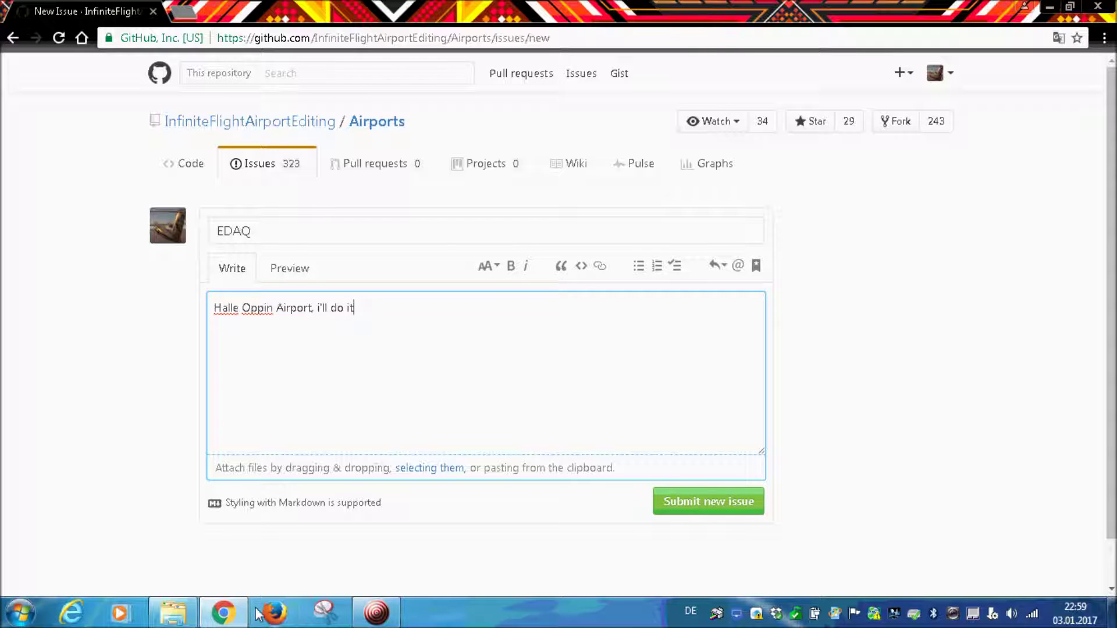
Switch to the Airport Editing folder in Windows Explorer, launch WED and move its window up so it fits on screen
mouse_move(191, 613)
click(238, 514)
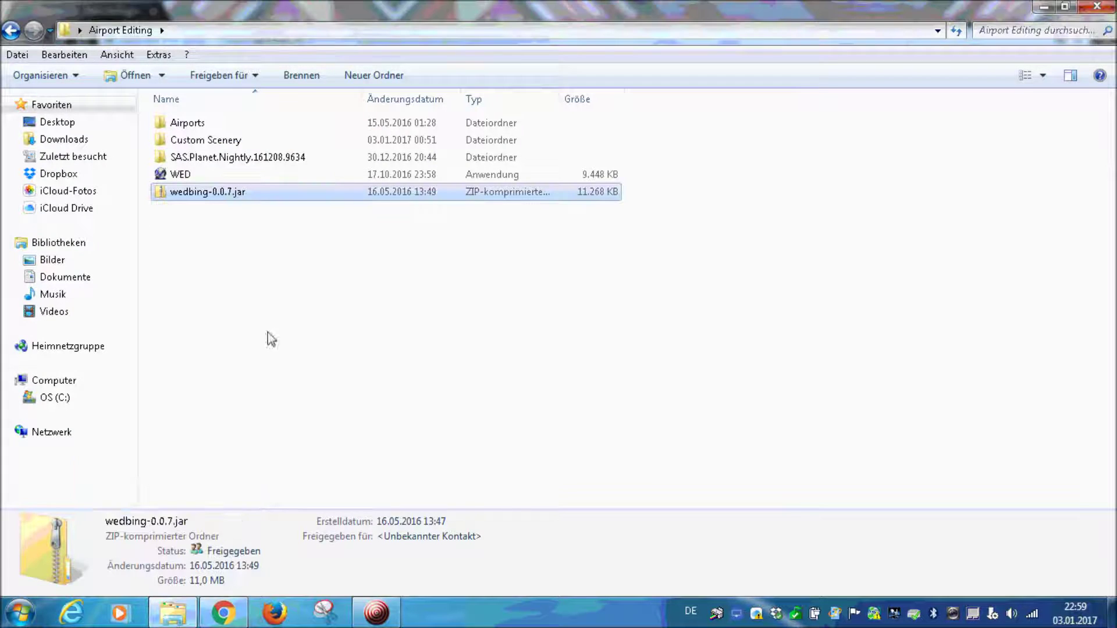
click(189, 175)
double_click(188, 175)
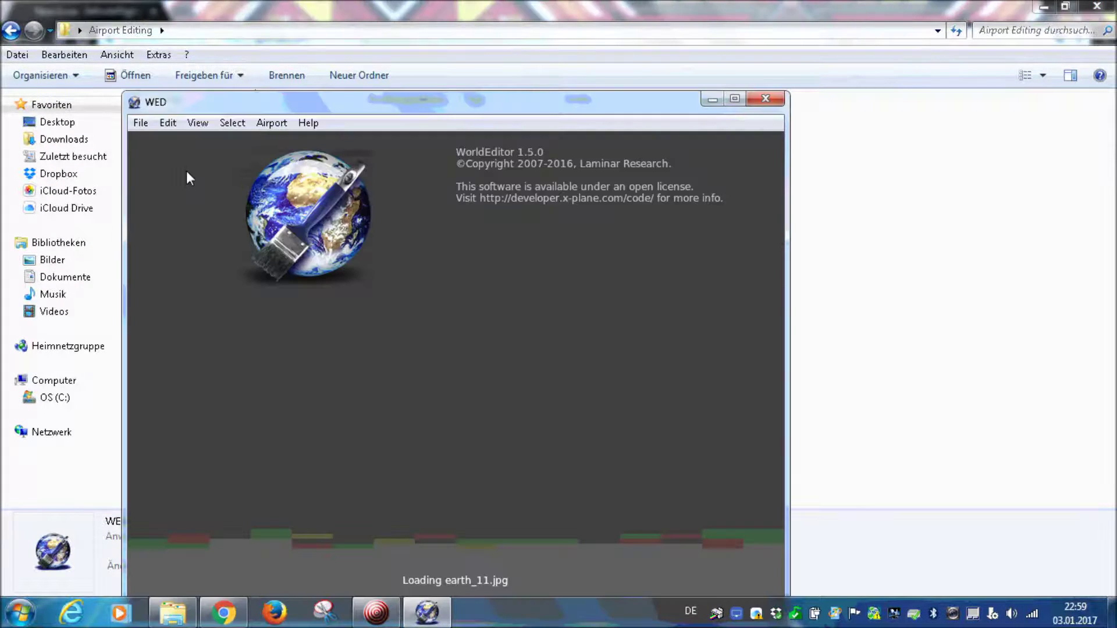
drag(399, 104, 407, 44)
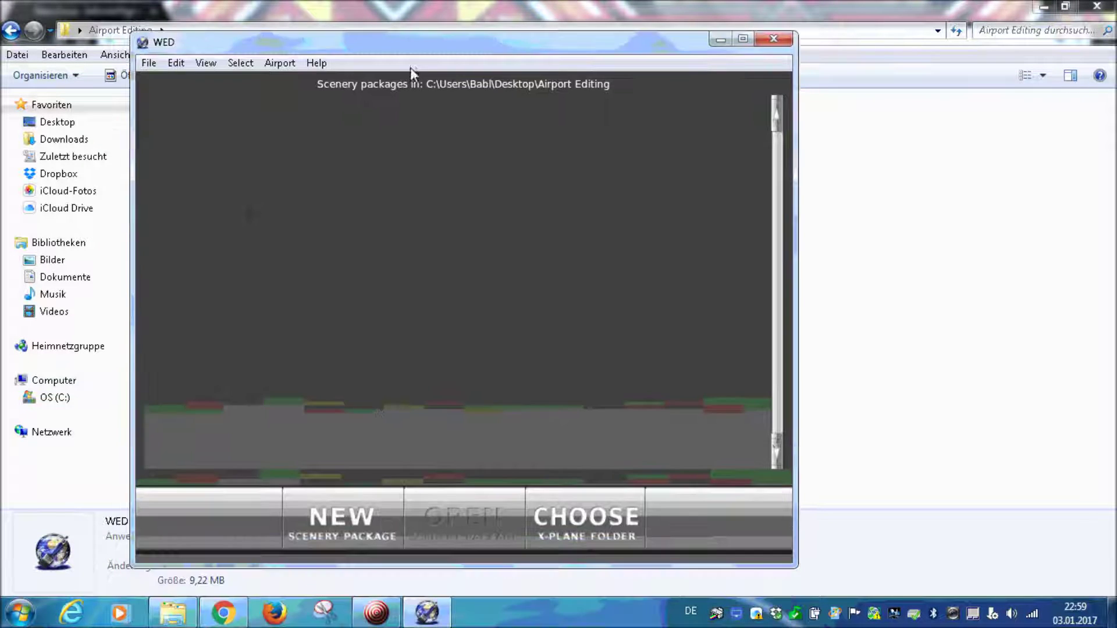
Create a new scenery package named EDAQ and open it for editing
click(372, 531)
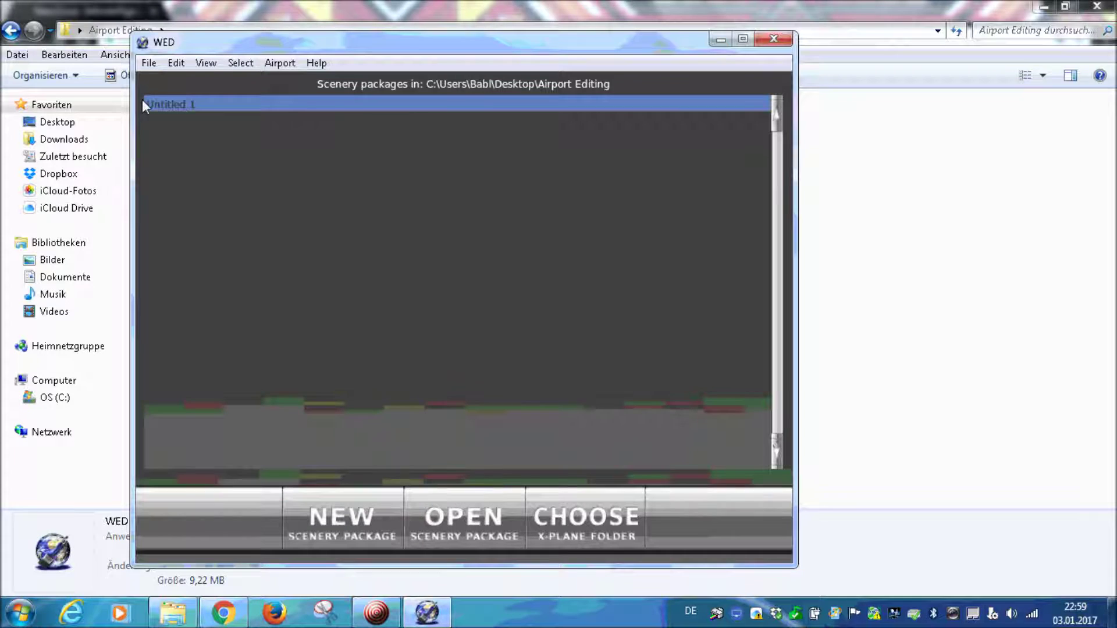
click(207, 105)
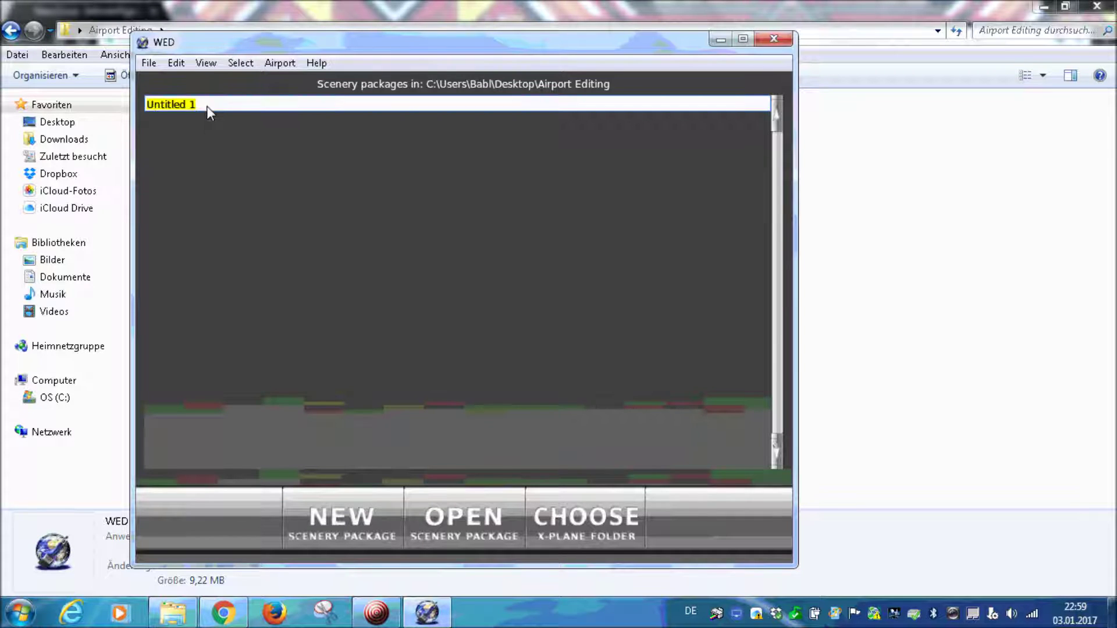
text(E)
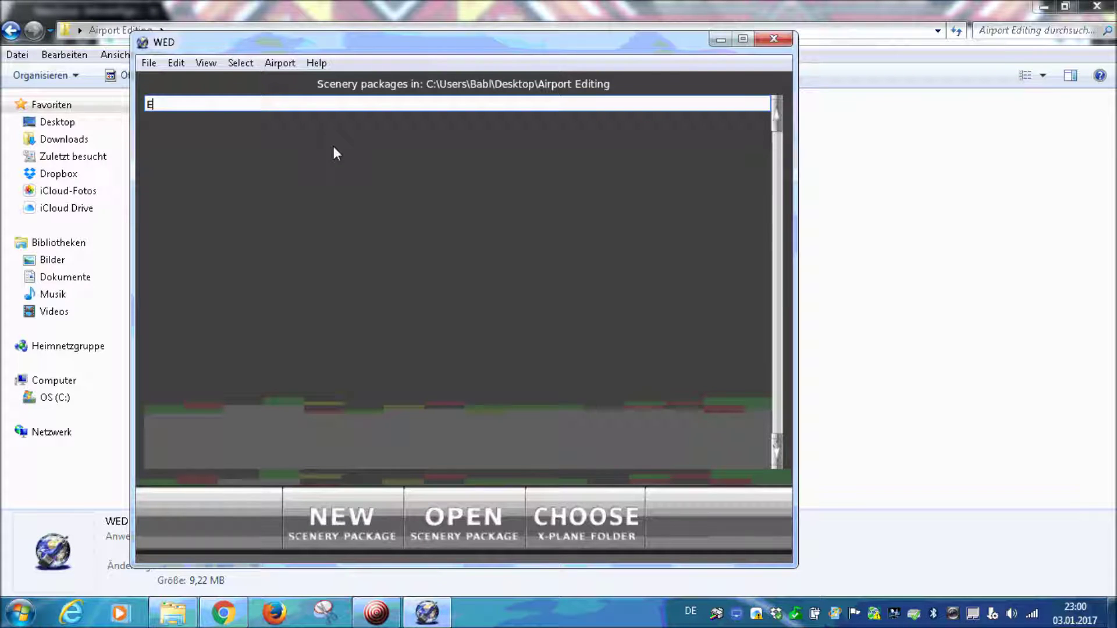
text(DAQ)
key(Return)
click(468, 517)
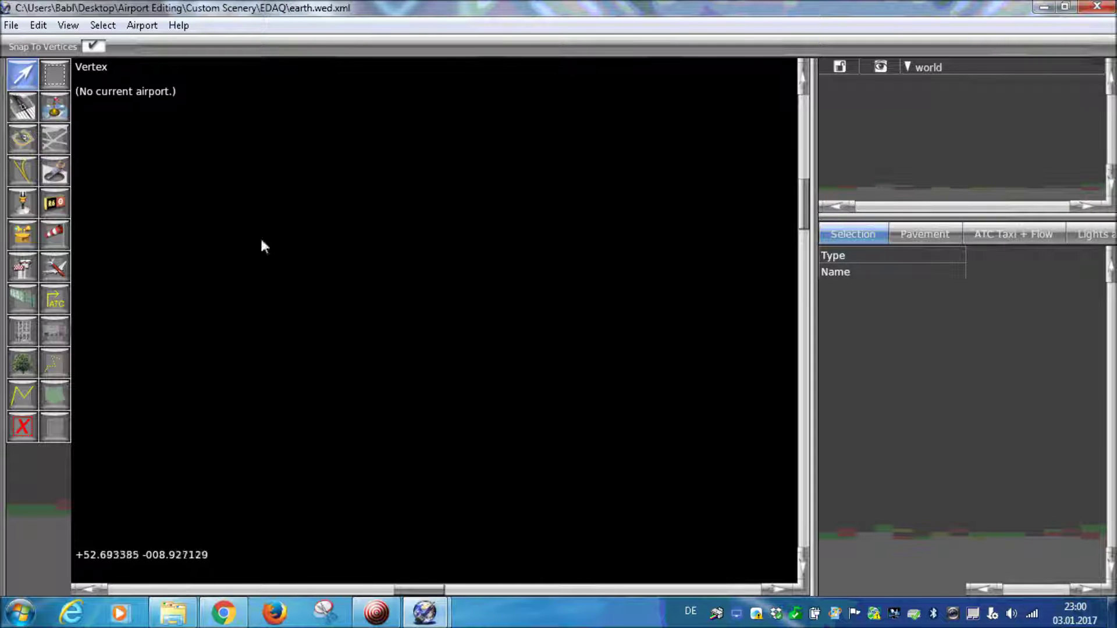
Start an apt.dat import and browse from the Desktop to the Airport Editing > Airports > Germany folder
click(11, 25)
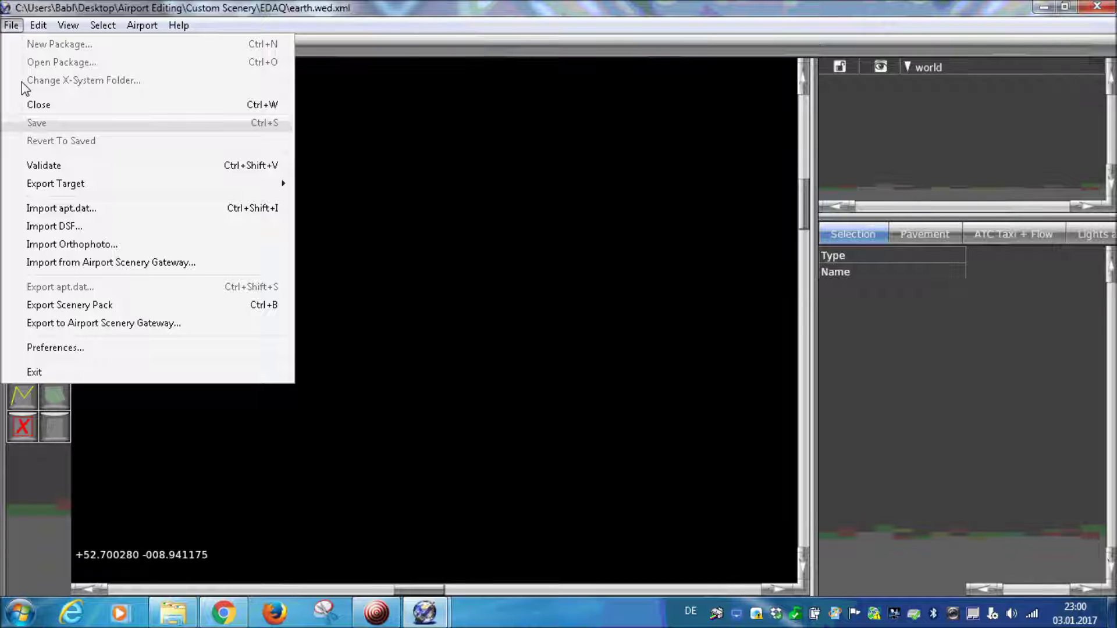
click(47, 210)
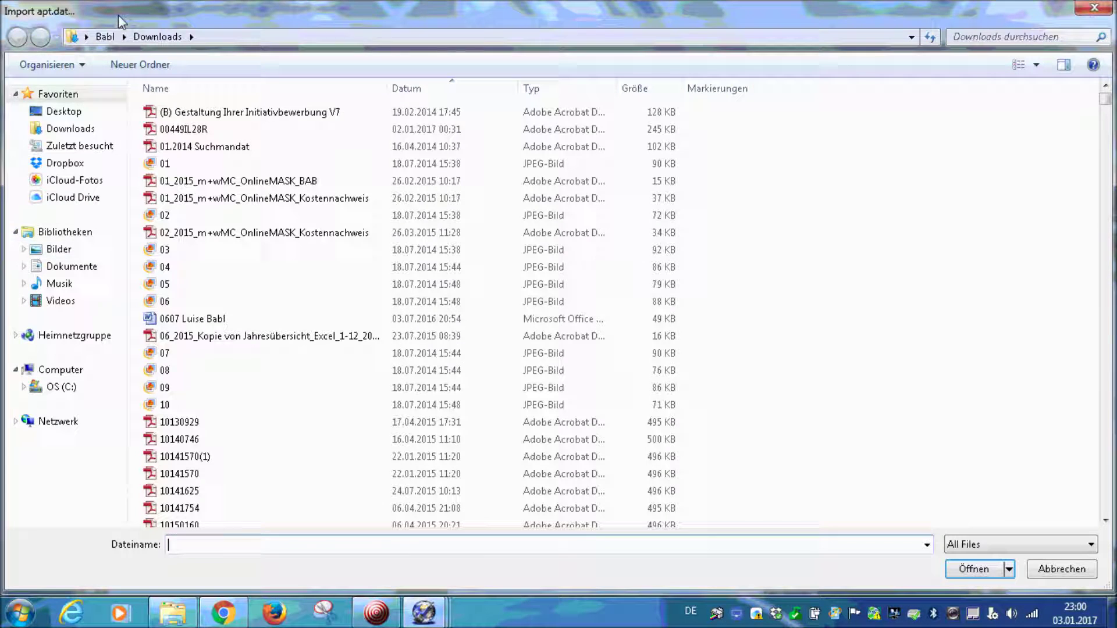
click(61, 112)
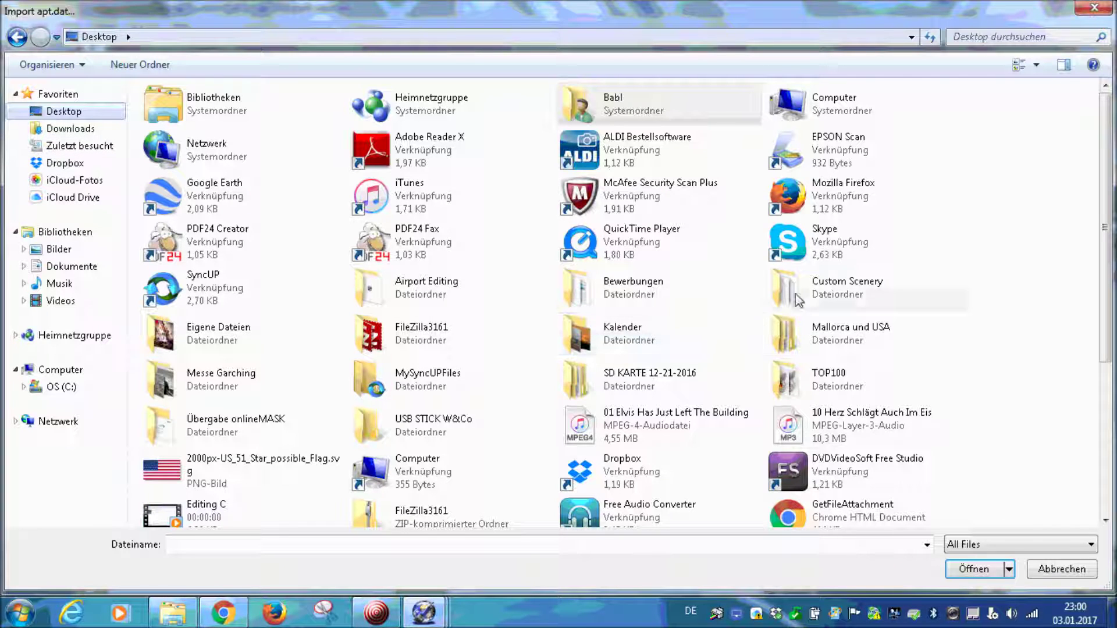
double_click(412, 294)
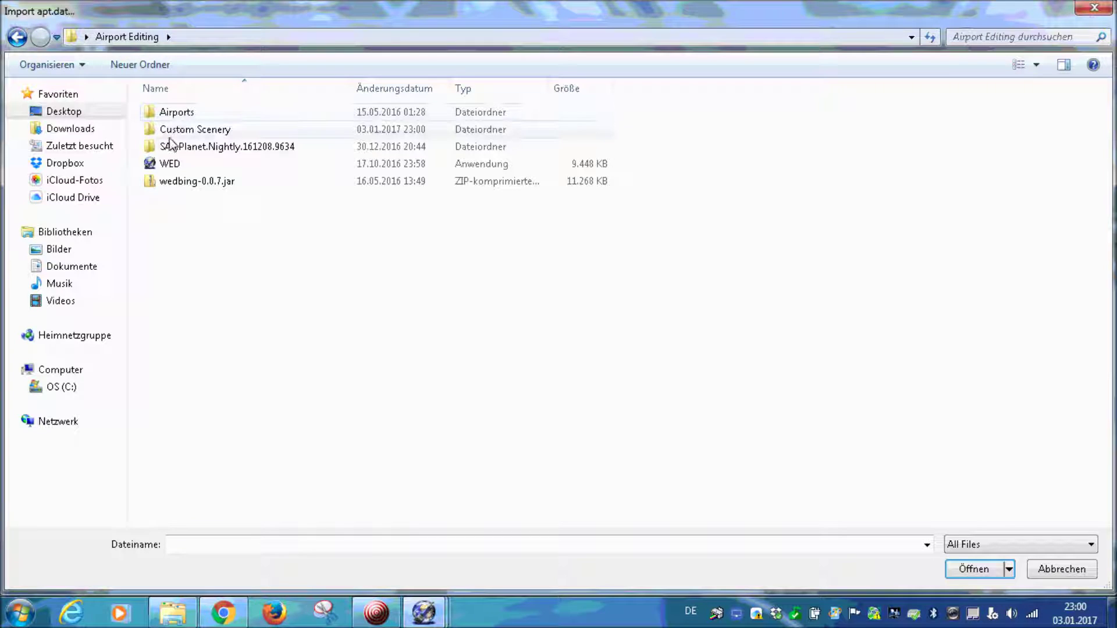
double_click(178, 112)
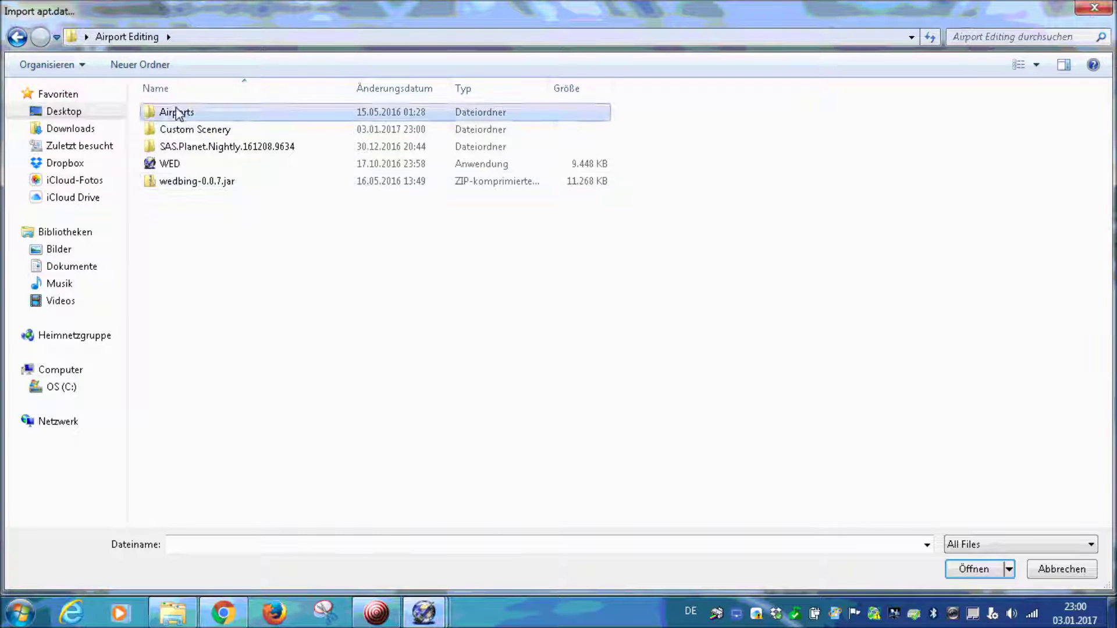
scroll(302, 376, down, 20)
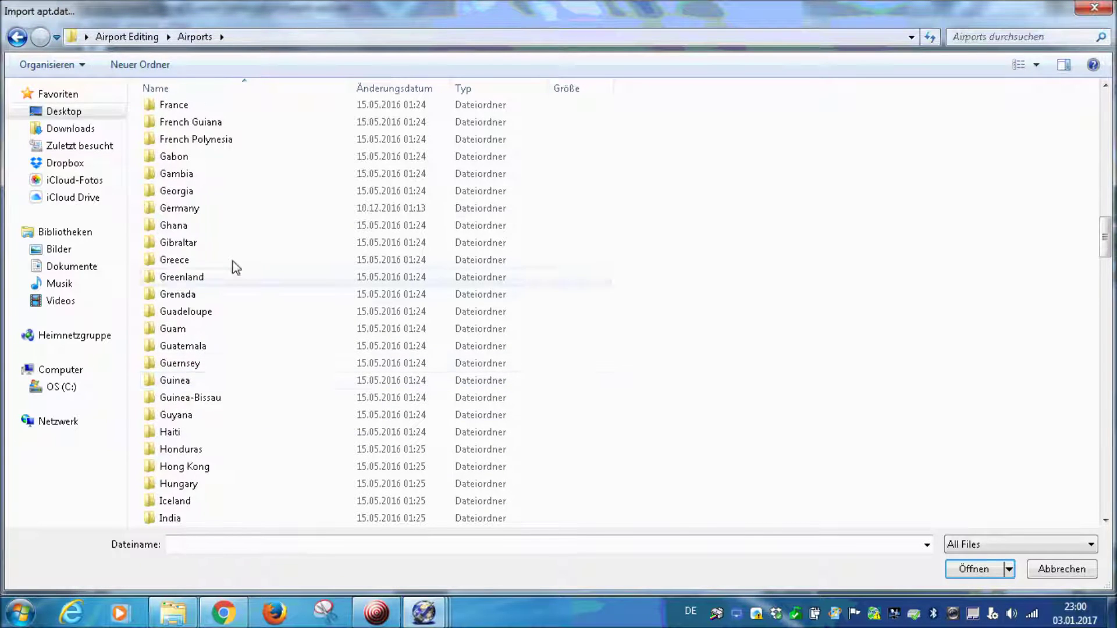
click(195, 210)
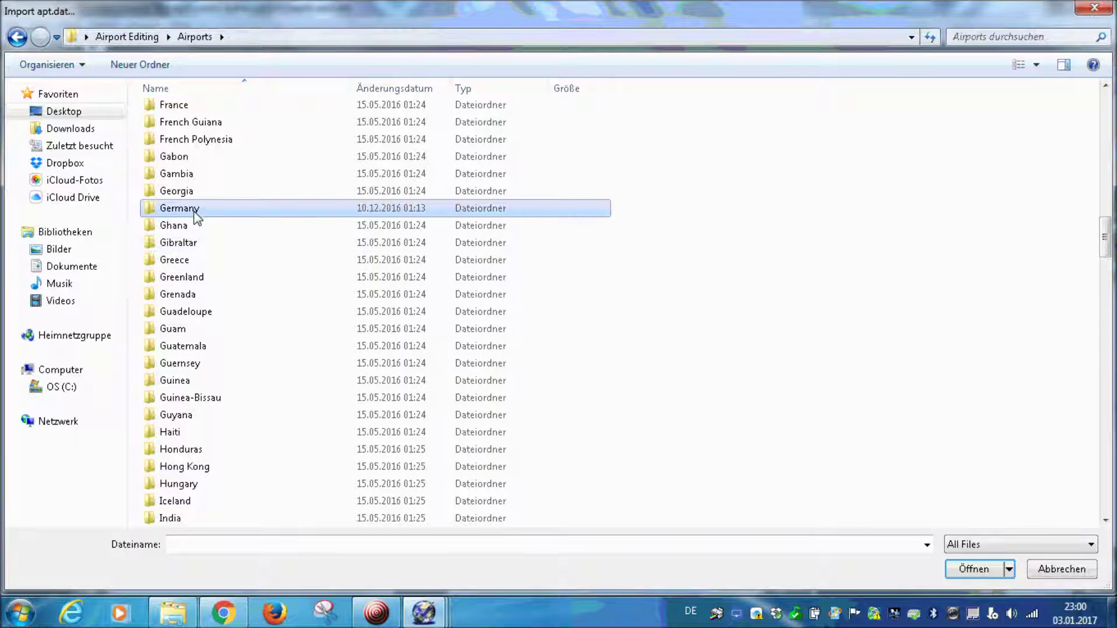
double_click(194, 209)
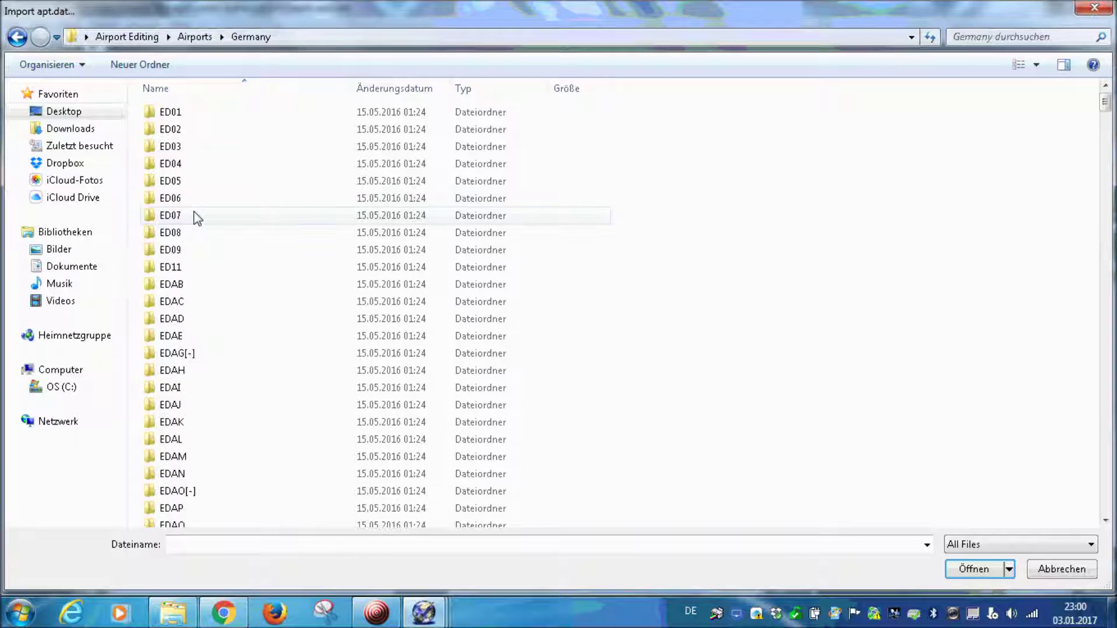
Open the apt file in the EDAQ folder and import the Halle-Oppin airport from it
scroll(233, 325, down, 4)
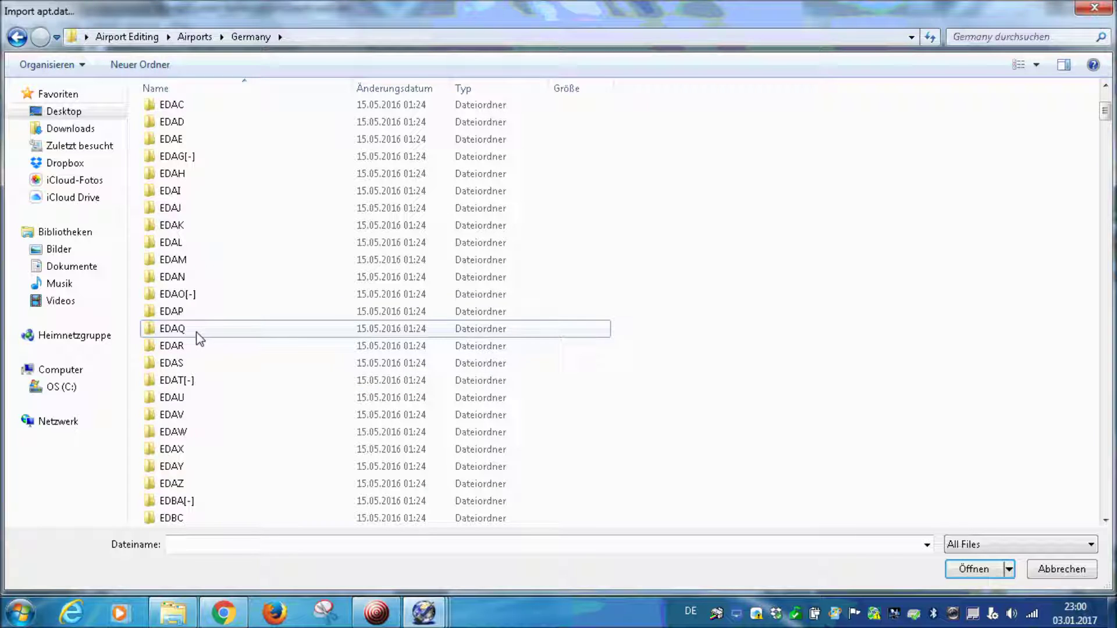
double_click(173, 329)
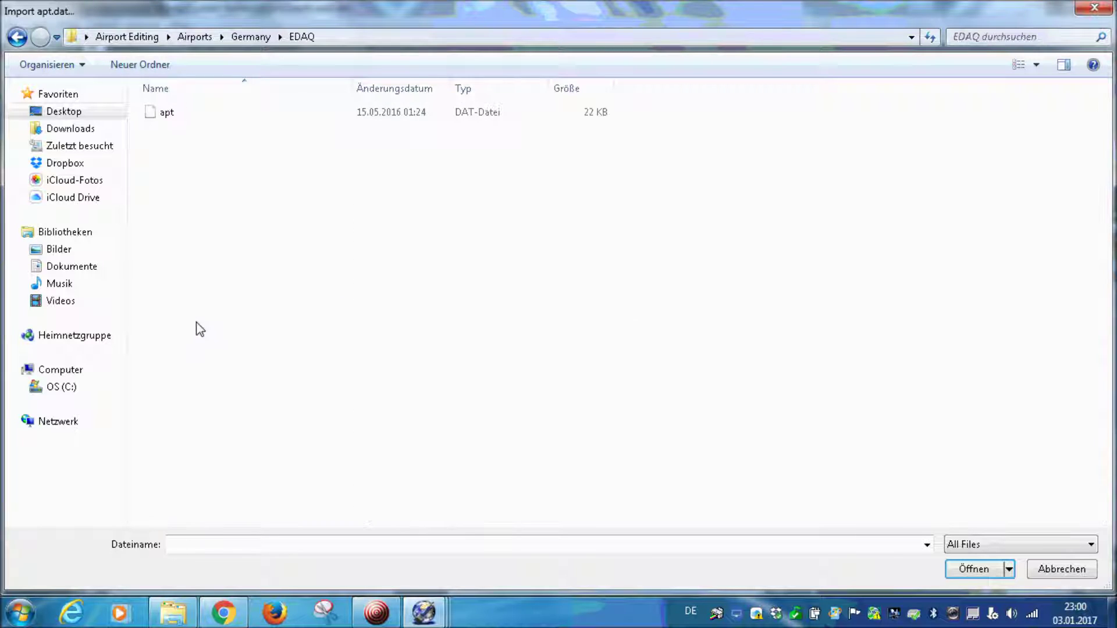
click(181, 119)
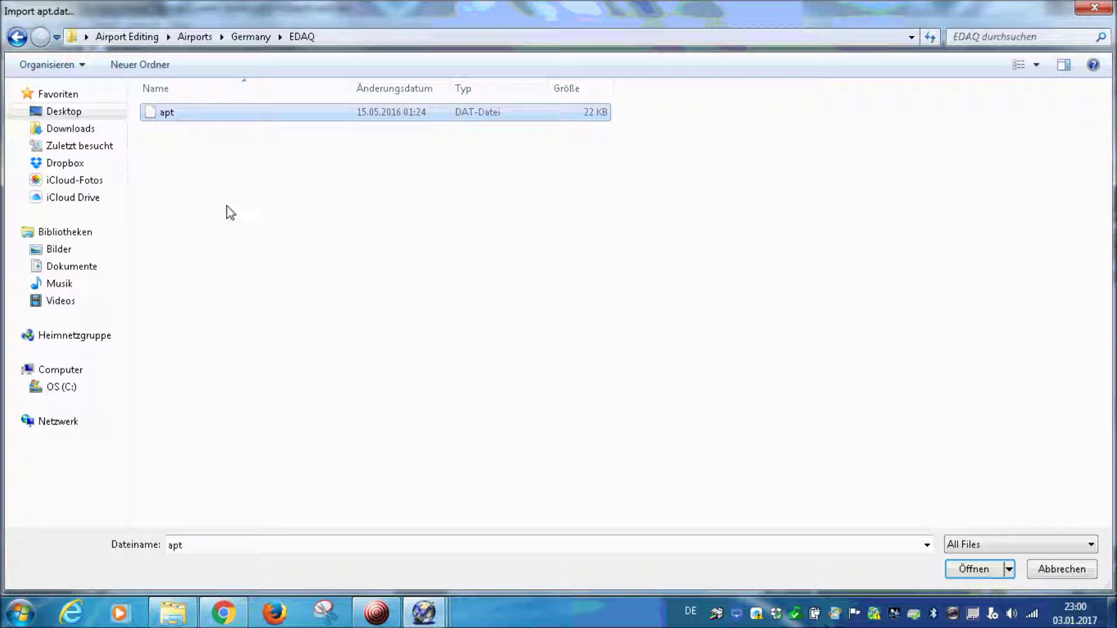
click(983, 570)
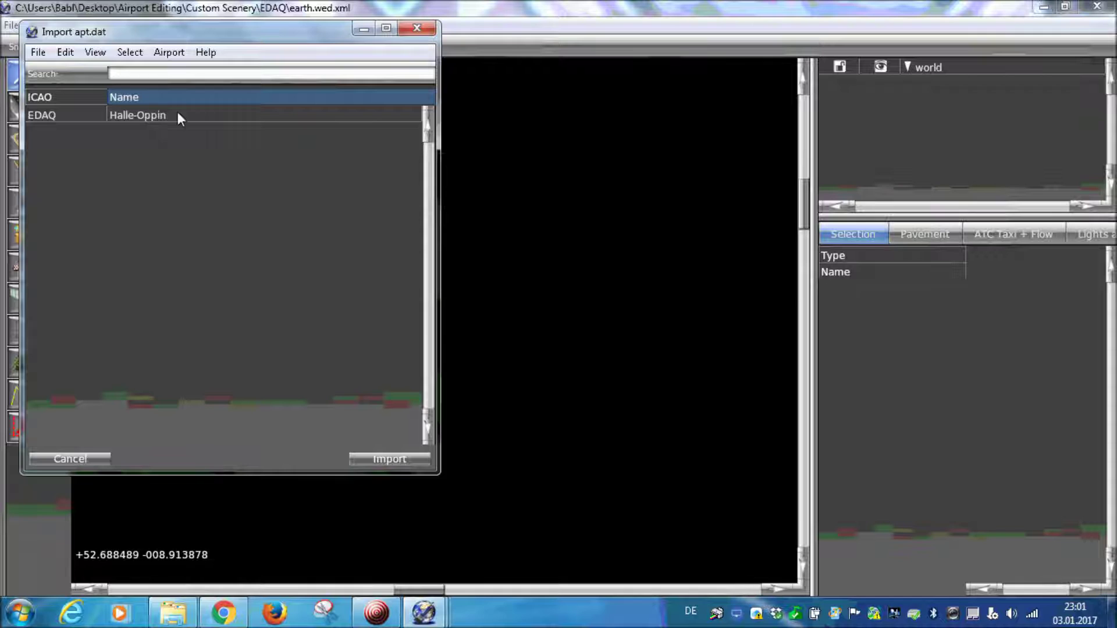
click(161, 116)
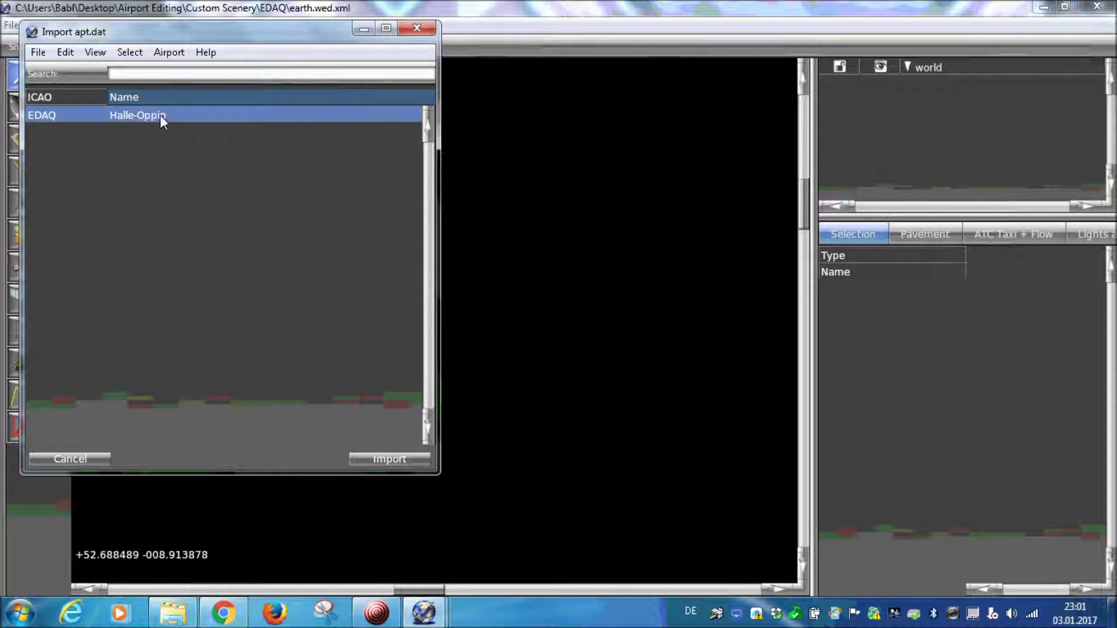
click(390, 459)
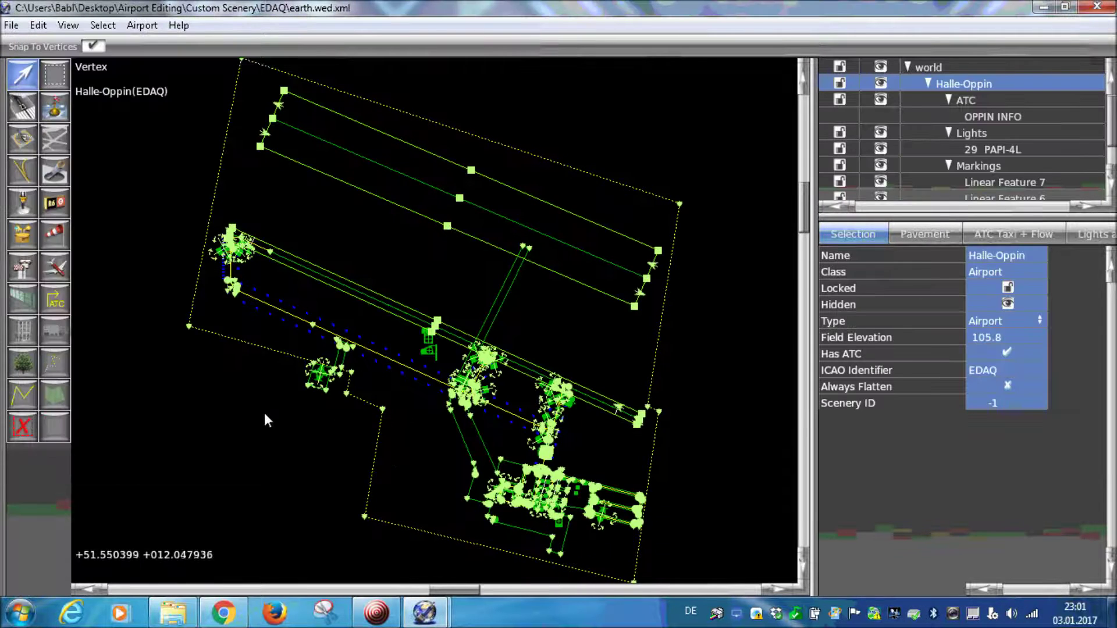
Deselect the imported airport and set the pavement transparency to Solid
click(266, 415)
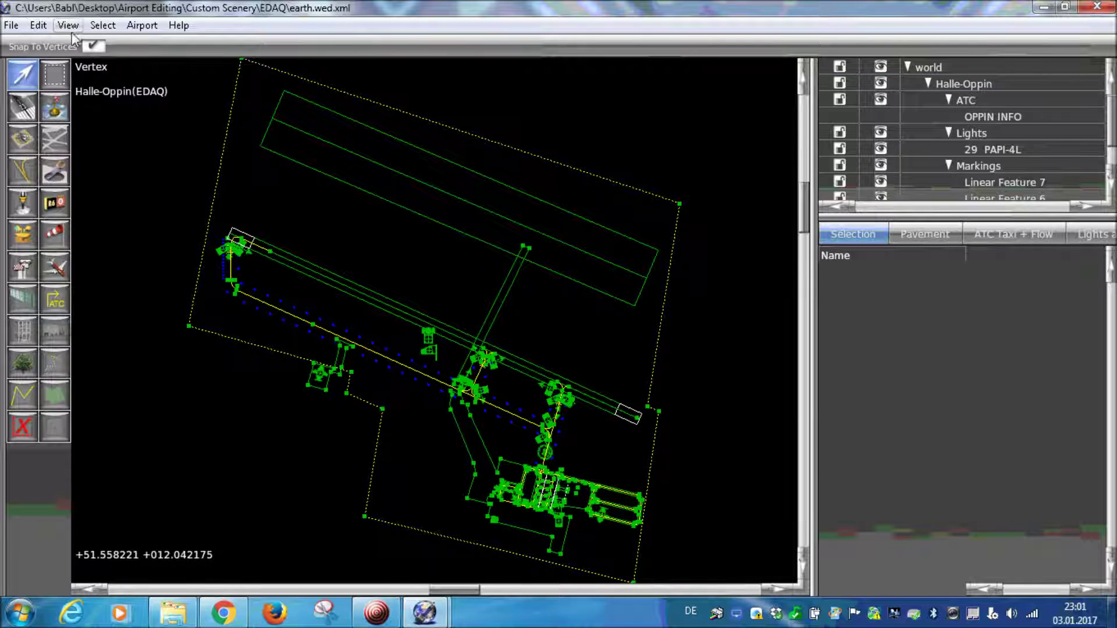
right_drag(365, 399, 389, 410)
scroll(386, 385, down, 2)
scroll(435, 417, up, 5)
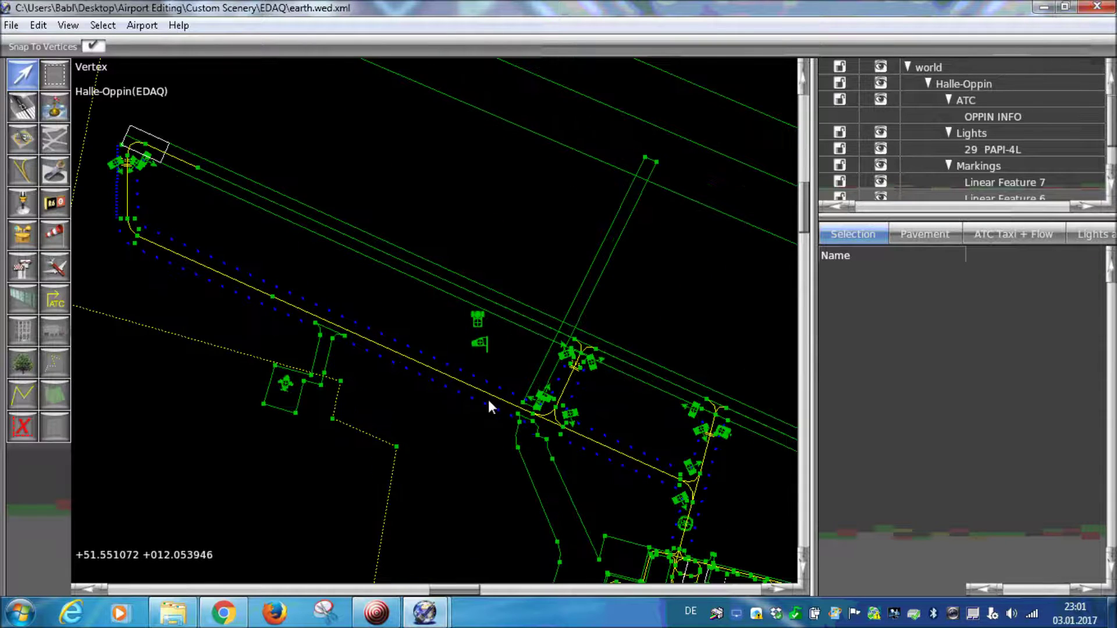
scroll(460, 394, down, 6)
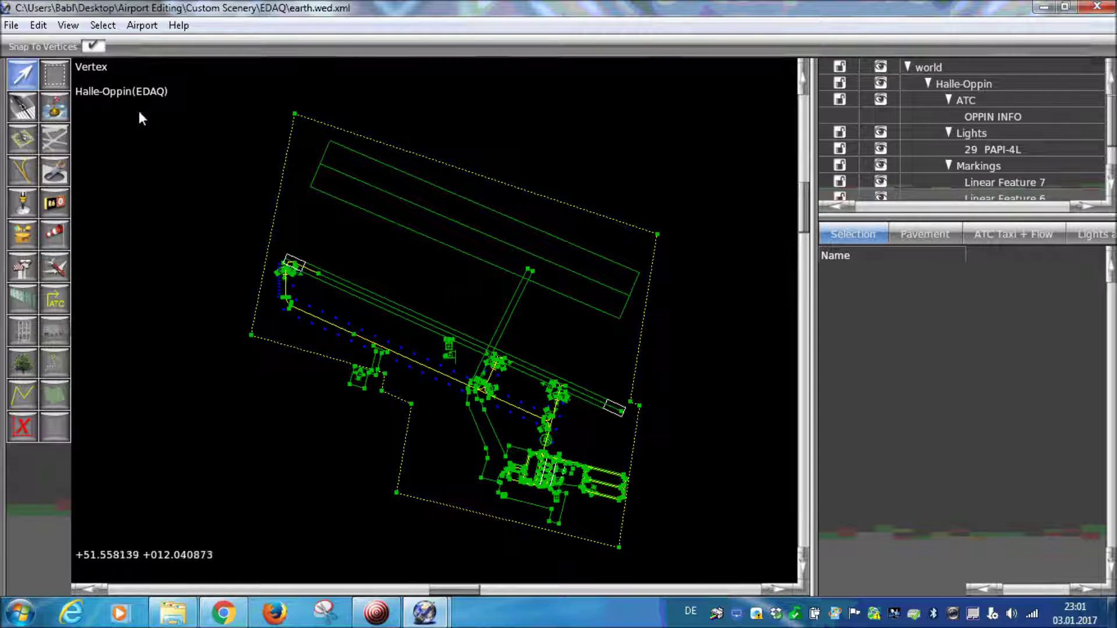
click(68, 25)
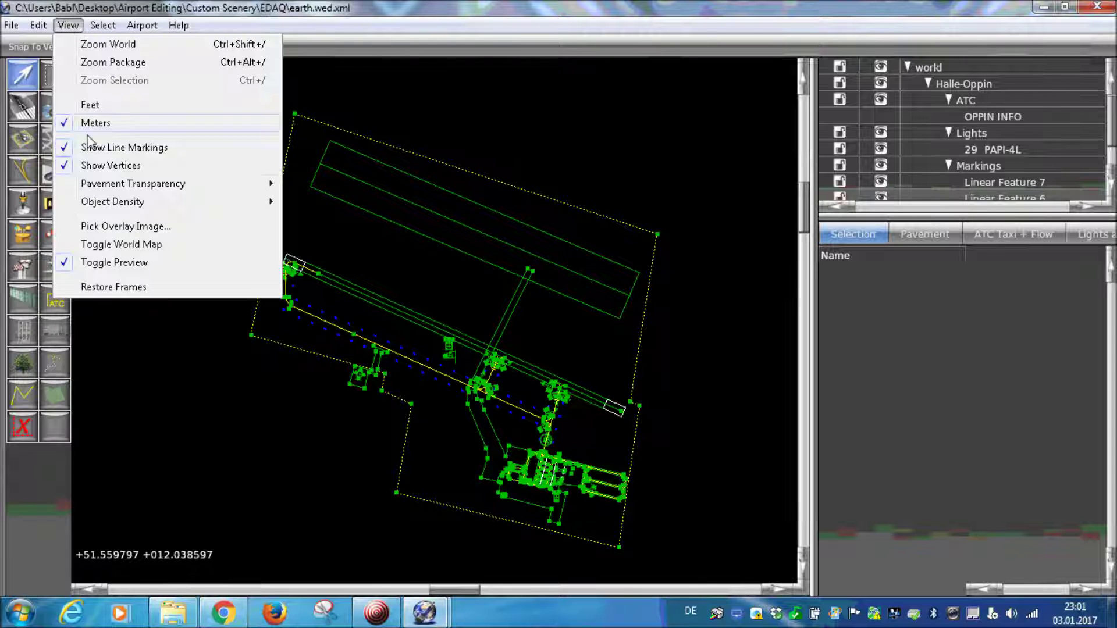
mouse_move(107, 187)
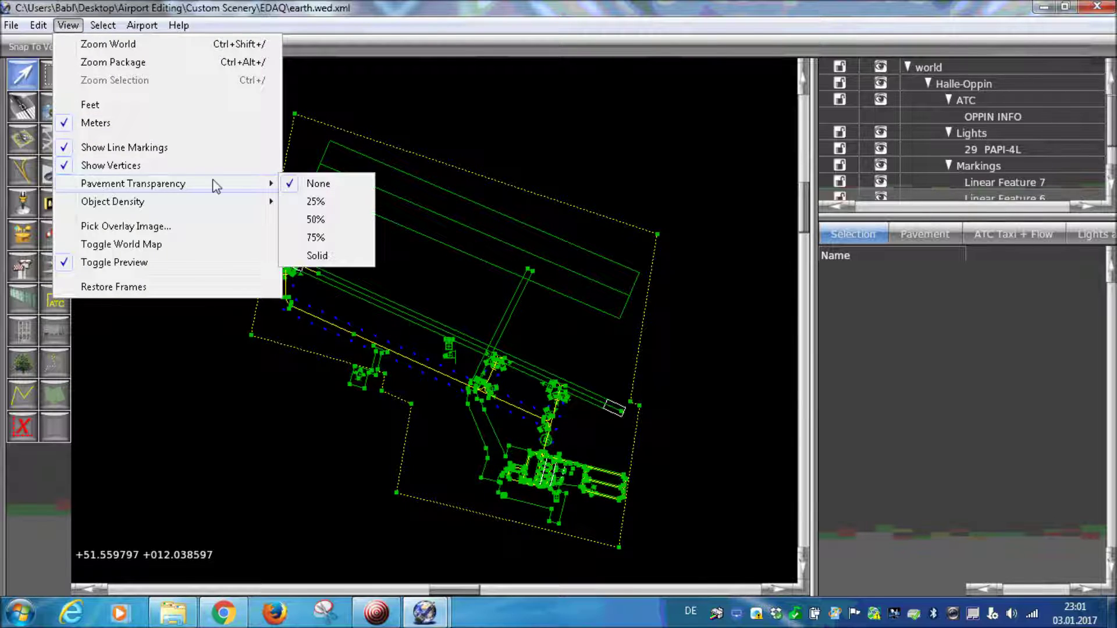
click(337, 256)
Examine the pavement layout of Halle-Oppin, including the runways, the parallel taxiway and its connections
scroll(343, 314, up, 5)
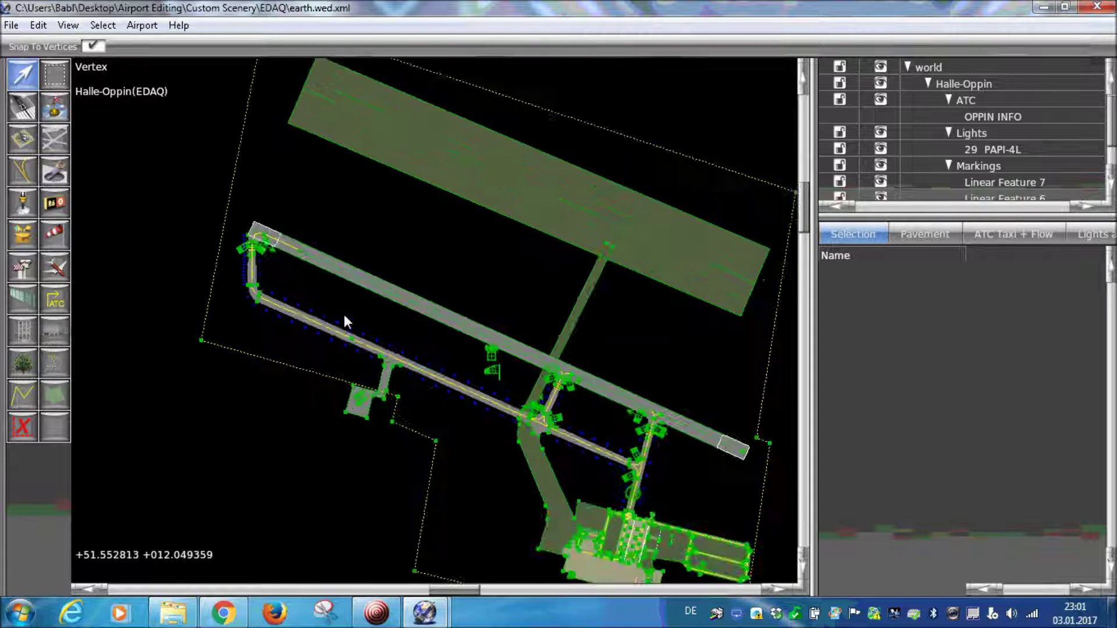
right_drag(549, 409, 400, 409)
scroll(388, 331, down, 2)
right_drag(298, 323, 522, 359)
scroll(406, 408, up, 5)
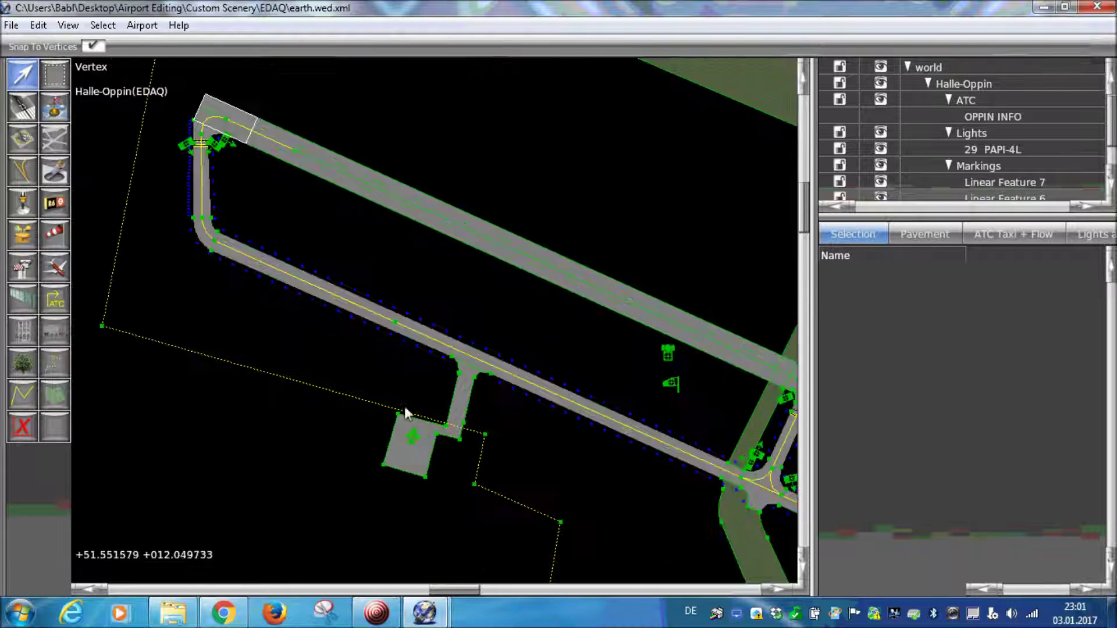
scroll(486, 411, down, 7)
scroll(336, 307, down, 4)
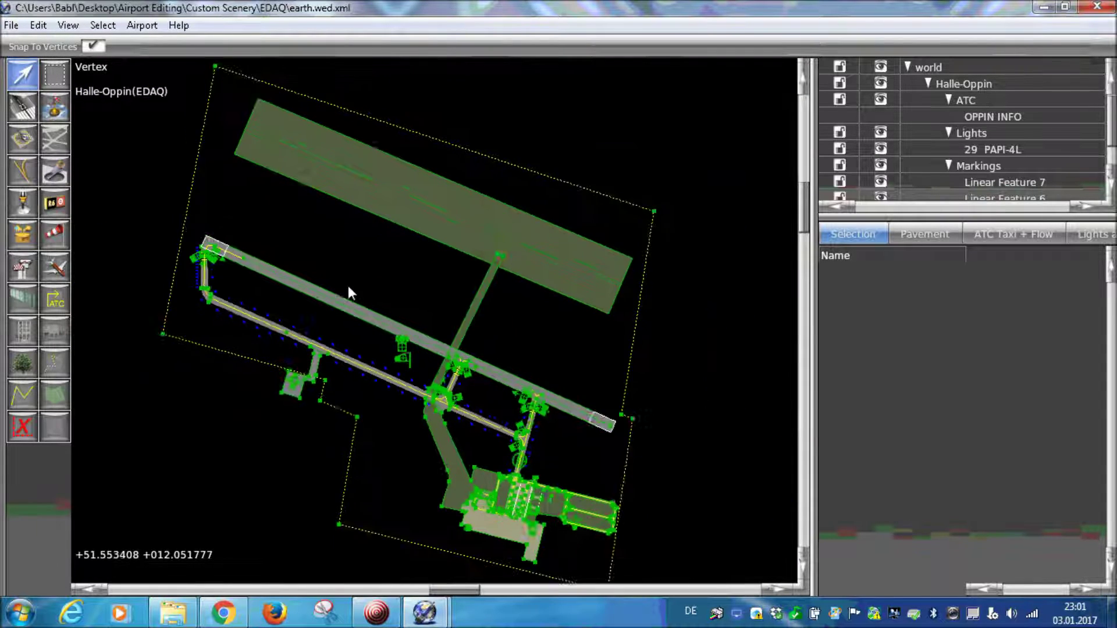
scroll(486, 392, up, 4)
scroll(499, 443, up, 5)
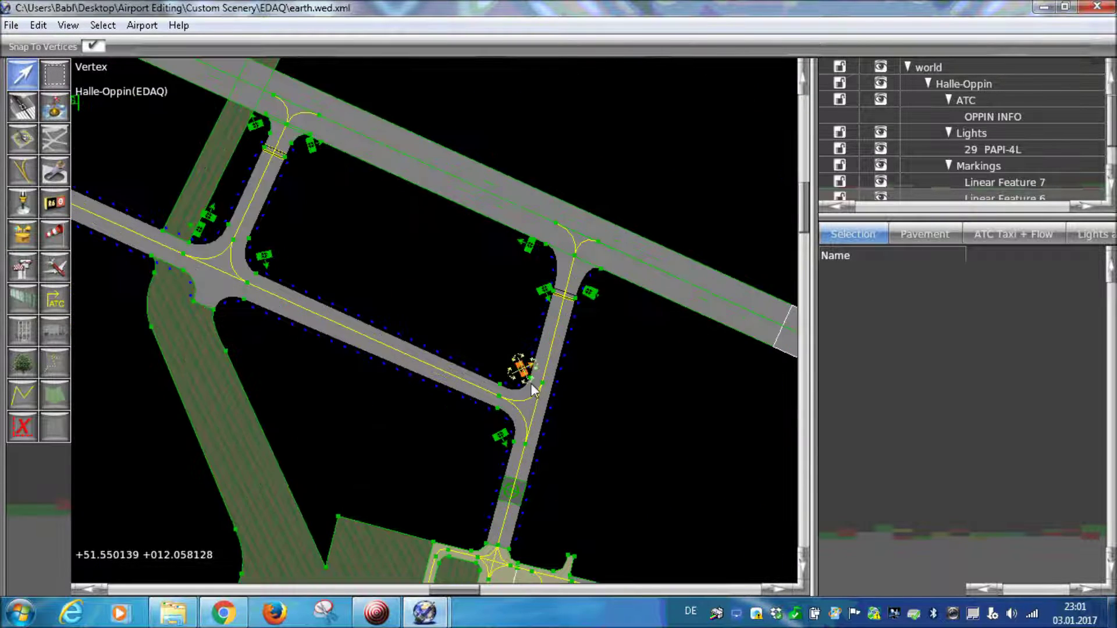
Select the asphalt taxiway to view its properties, and inspect the apron and the hold line at the runway's western end
click(531, 383)
click(555, 372)
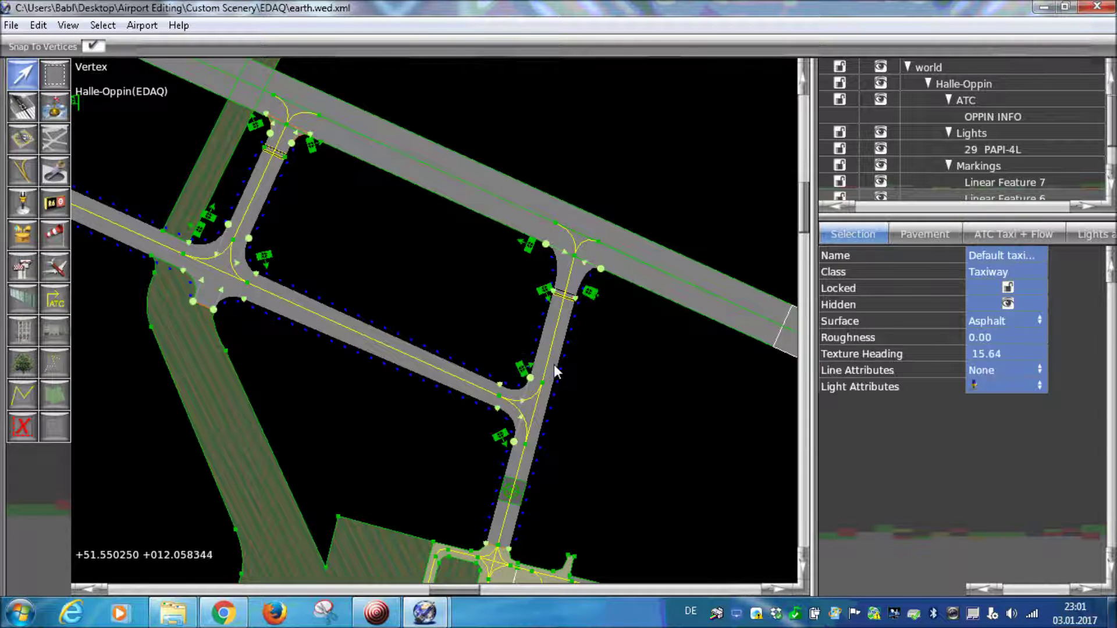
scroll(377, 376, down, 4)
right_drag(377, 377, 372, 302)
scroll(354, 270, up, 3)
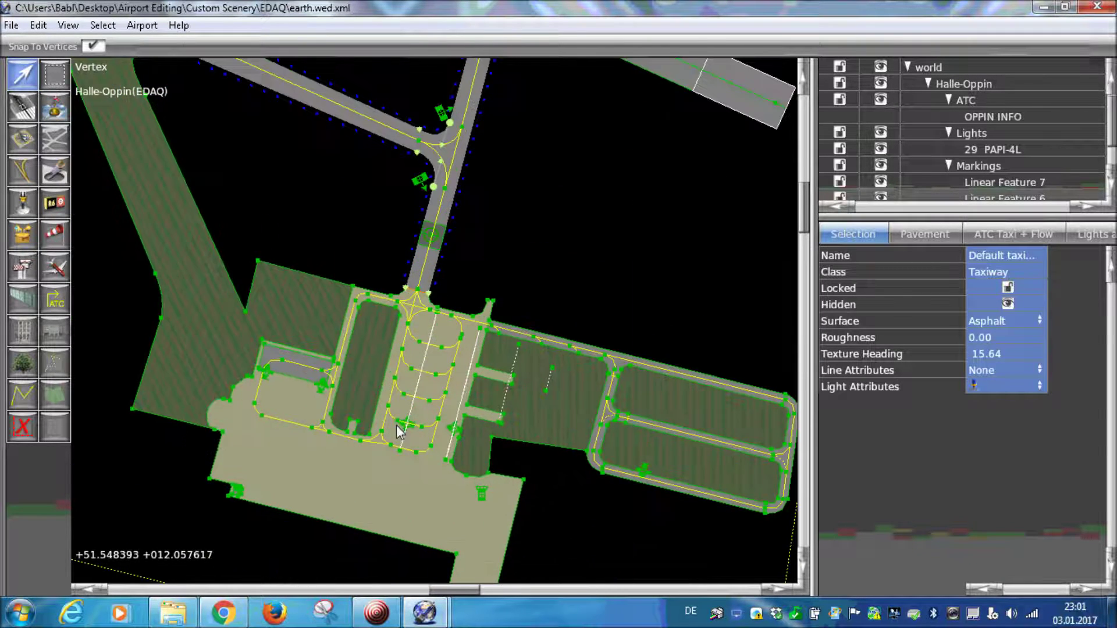
scroll(293, 273, down, 3)
scroll(305, 263, up, 5)
right_drag(242, 224, 348, 368)
scroll(249, 345, up, 5)
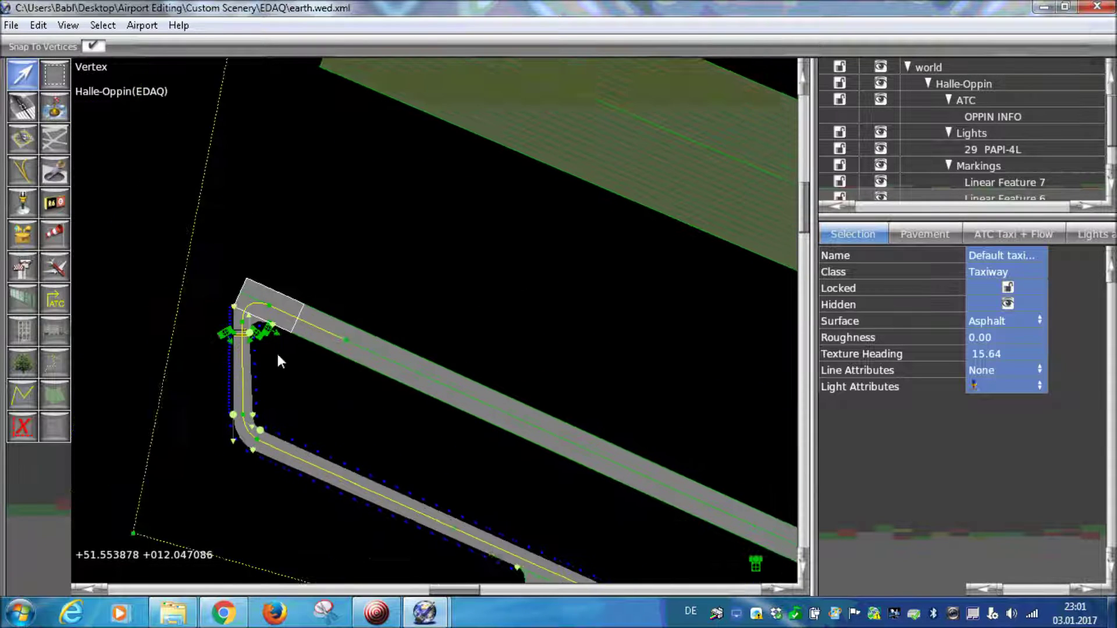
scroll(244, 317, up, 5)
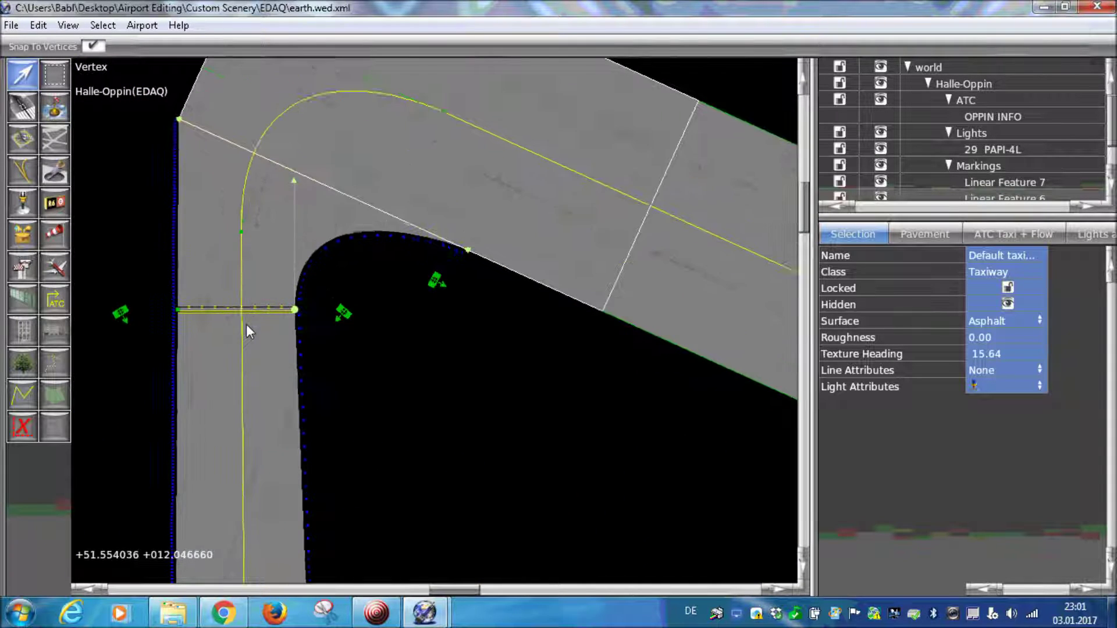
Examine the overall Halle-Oppin layout, from the western taxiway connection to the eastern apron area
scroll(238, 332, down, 3)
scroll(251, 346, down, 2)
scroll(220, 215, down, 3)
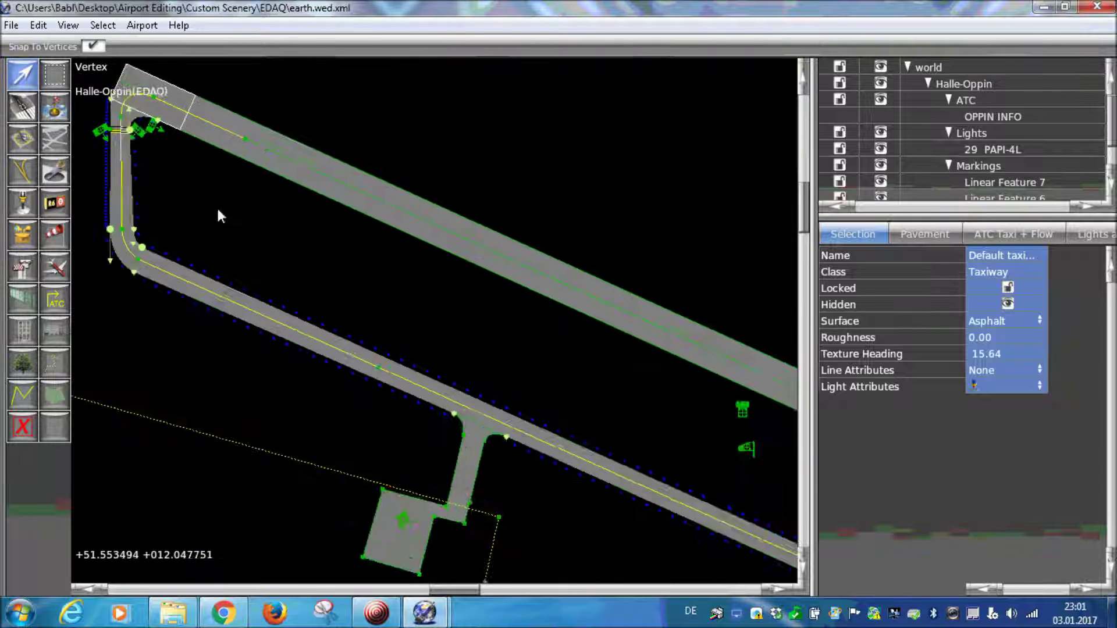
scroll(352, 281, down, 3)
scroll(360, 270, up, 3)
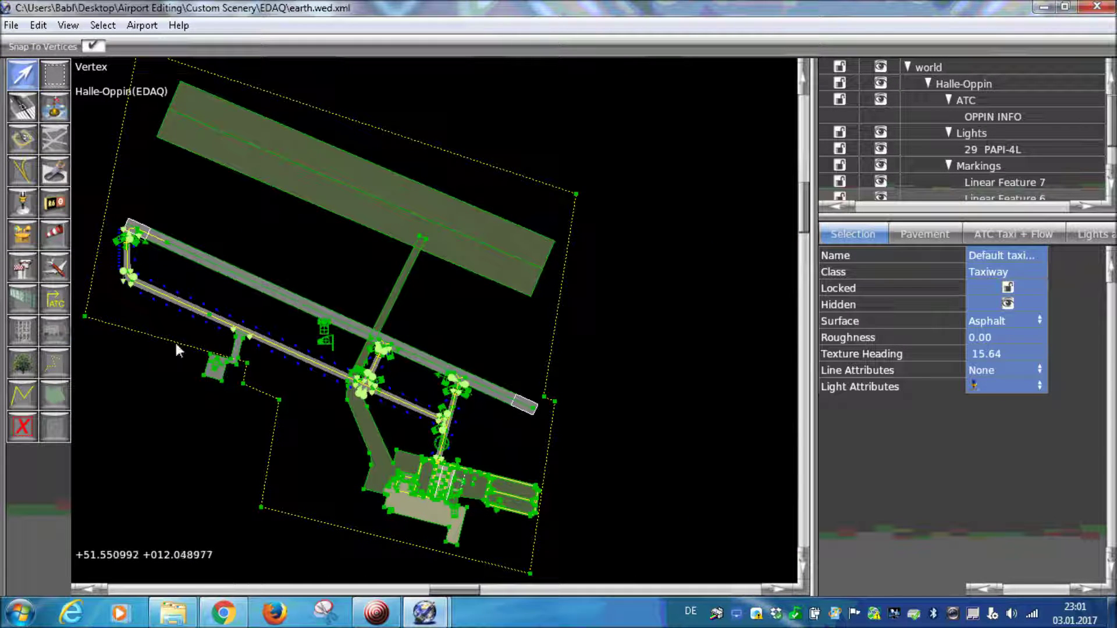
scroll(294, 394, up, 2)
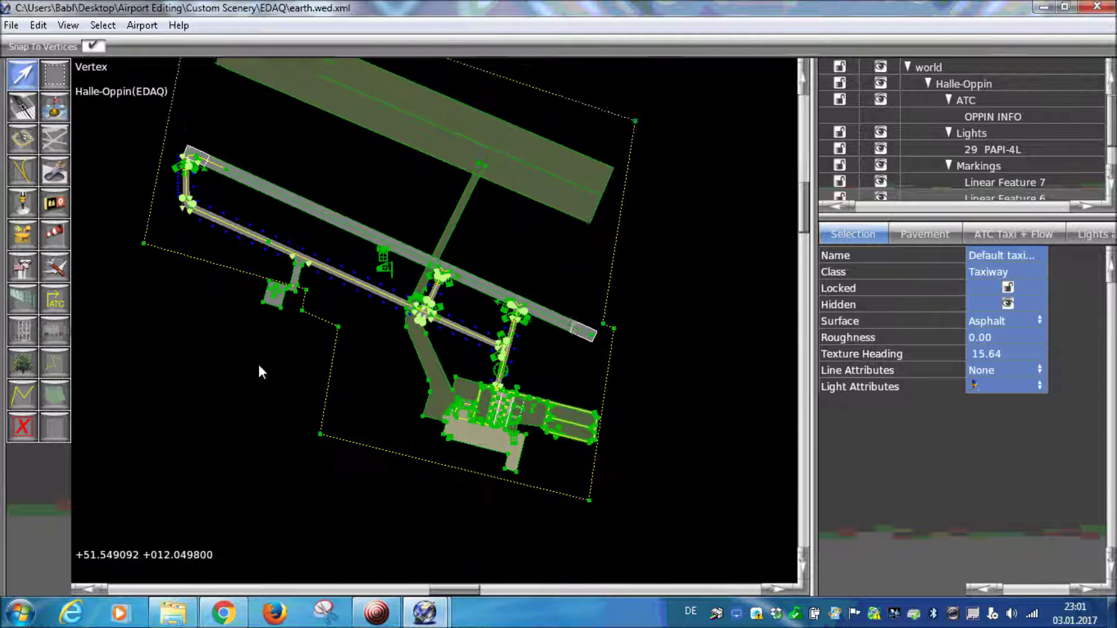
scroll(474, 368, down, 2)
scroll(474, 368, up, 1)
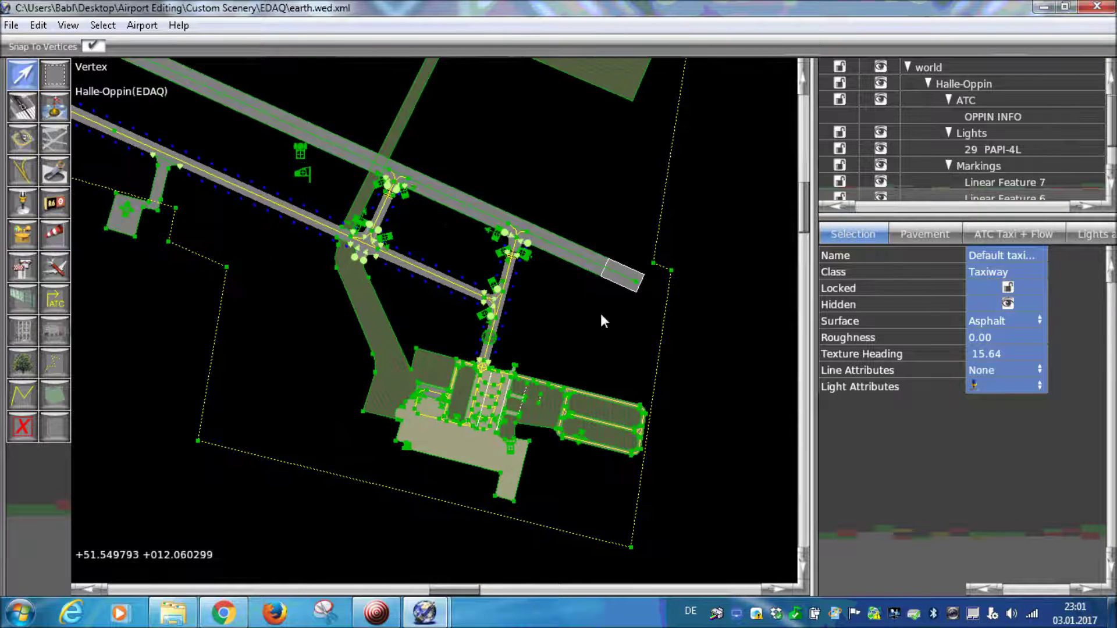
Inspect the taxi line leading to the paved runway's eastern end, and select grass runway 11L/29R to view its properties
click(571, 254)
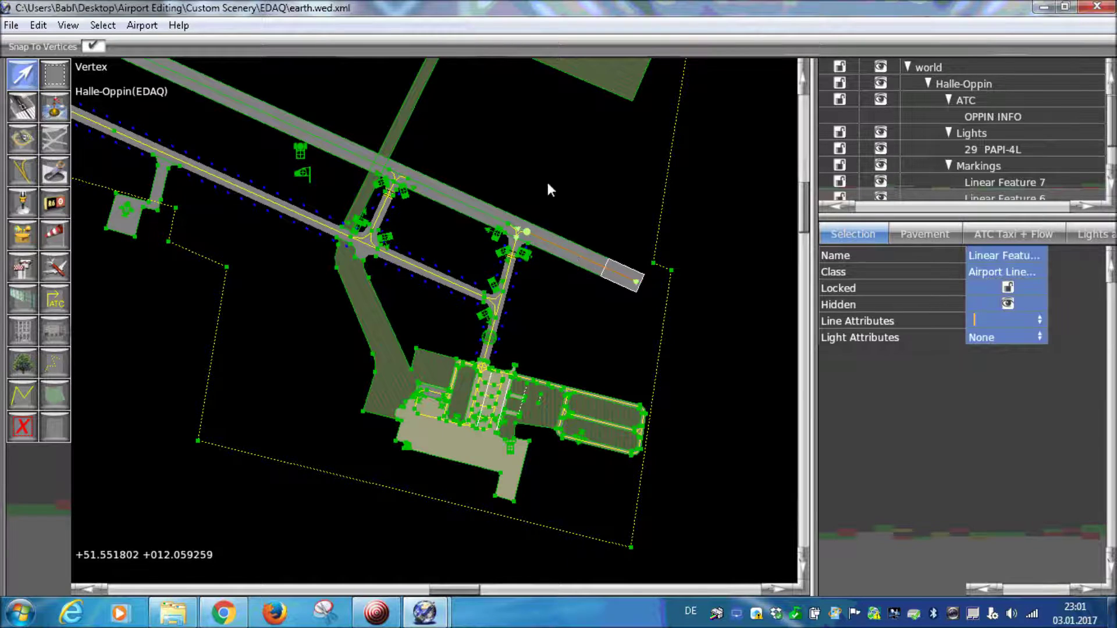
click(553, 179)
click(584, 412)
click(566, 212)
scroll(554, 224, down, 3)
right_drag(552, 265, 519, 262)
scroll(484, 329, up, 3)
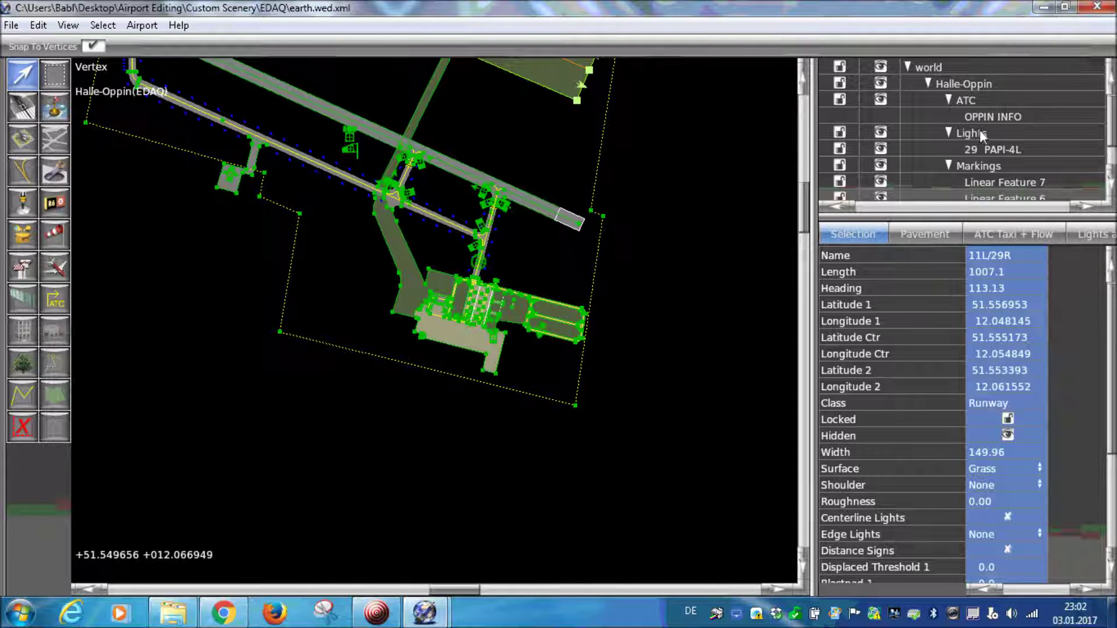
Enlarge the object hierarchy and delete the entire Markings group with its linear features
drag(1025, 218, 1022, 502)
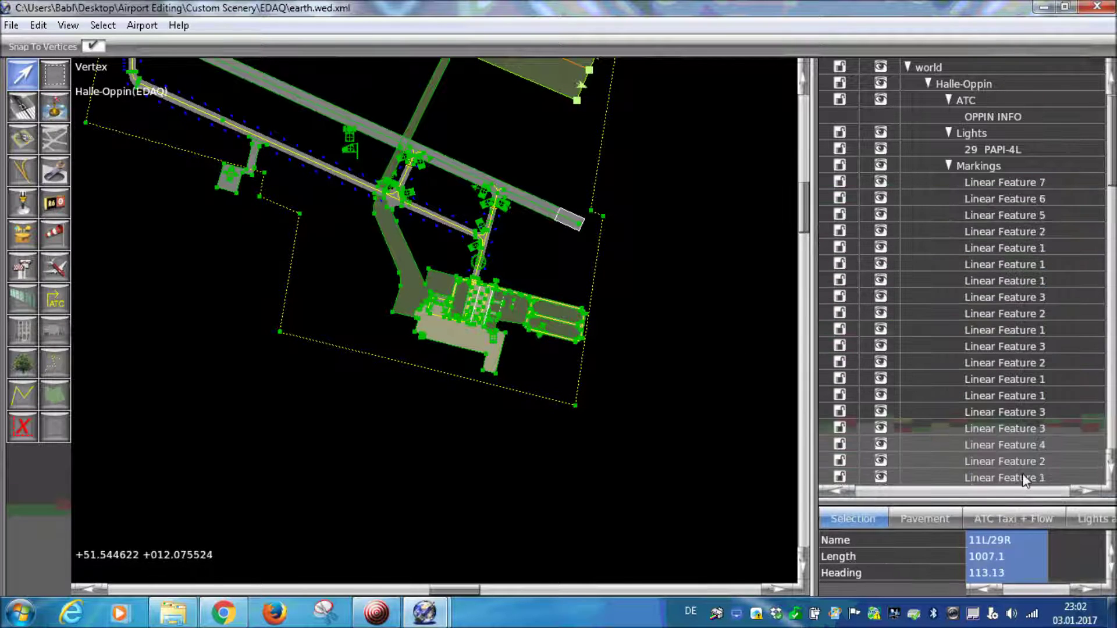
click(942, 429)
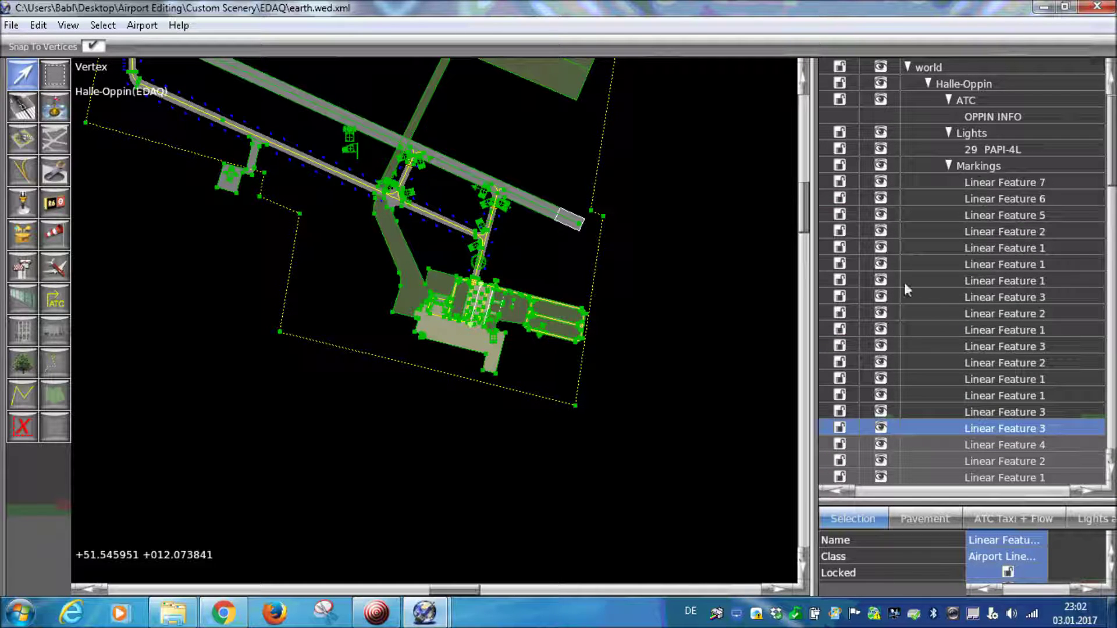
click(993, 184)
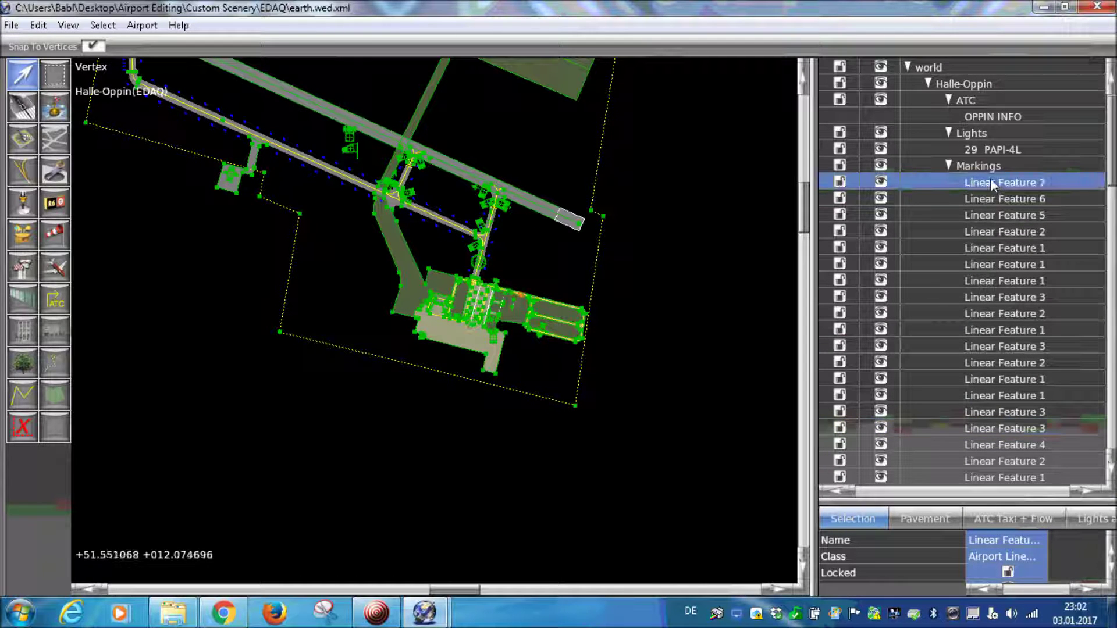
click(992, 167)
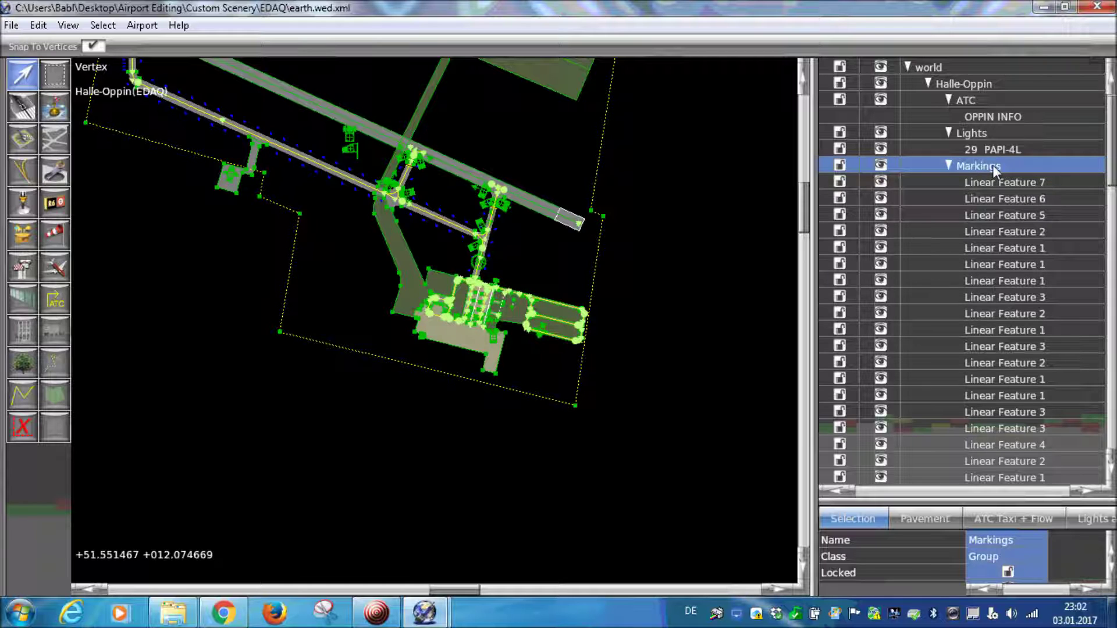
key(Delete)
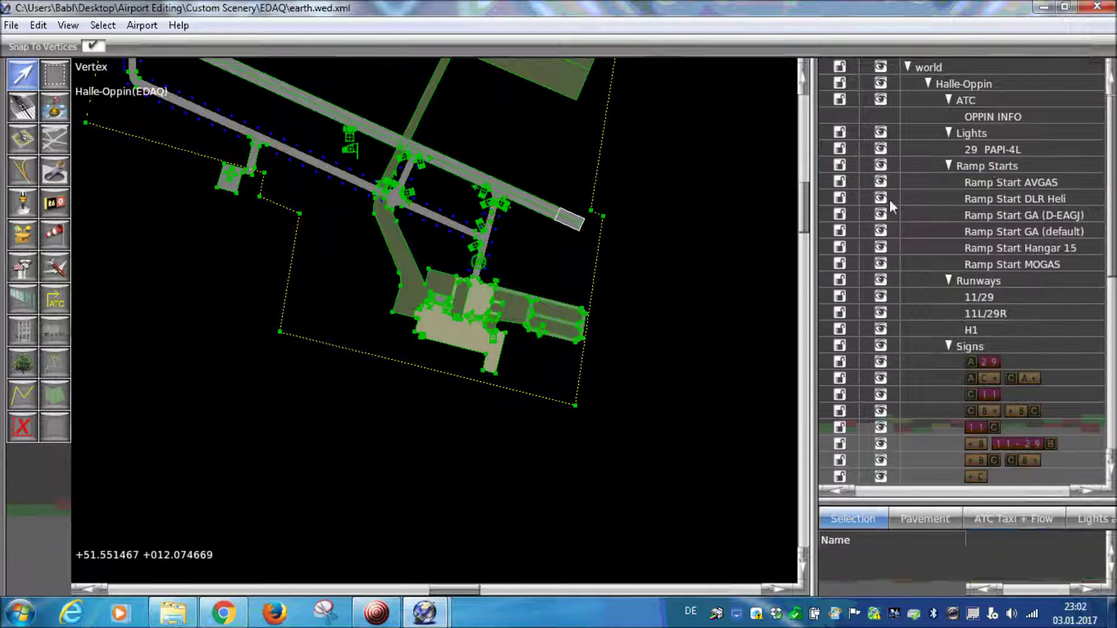
Delete the Ramp Starts, Signs and Taxiways groups from the Halle-Oppin airport
click(985, 169)
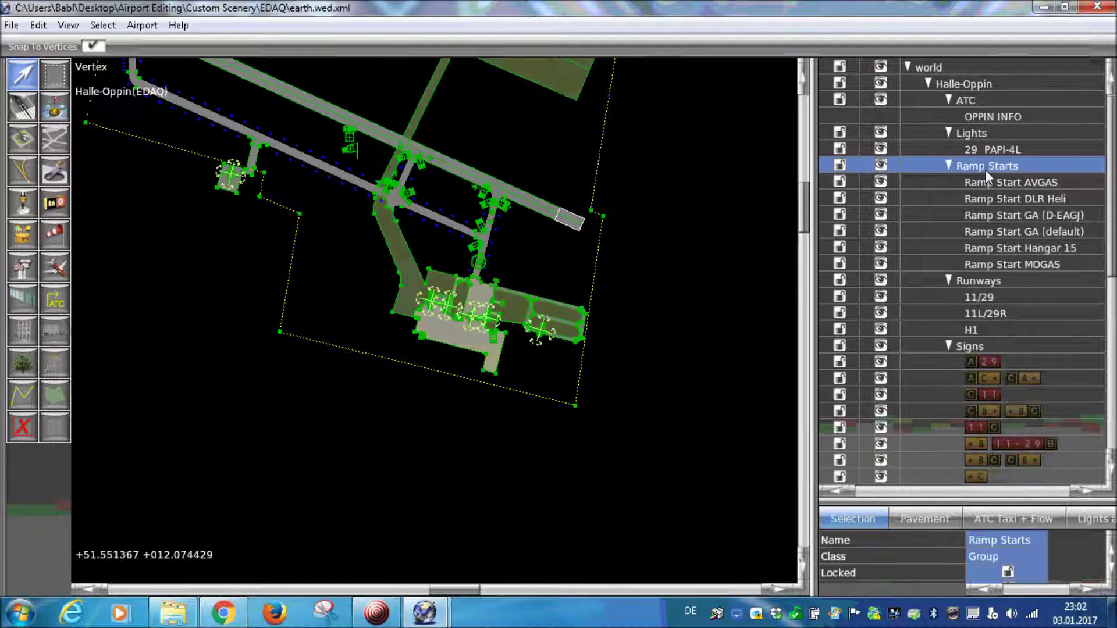
key(Delete)
click(968, 233)
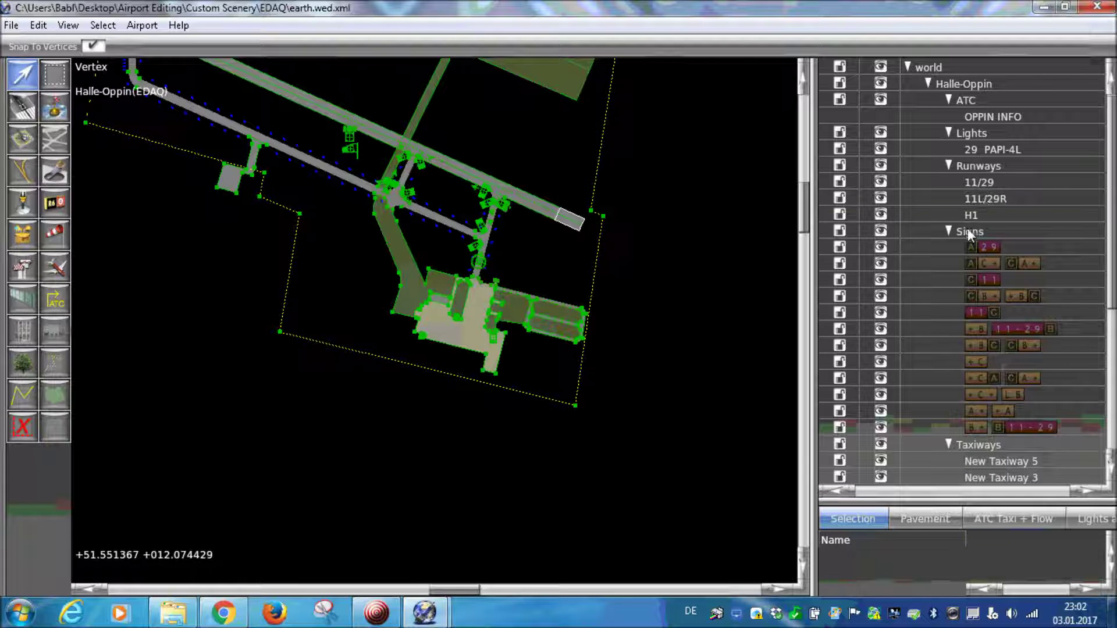
key(Delete)
click(982, 233)
key(Delete)
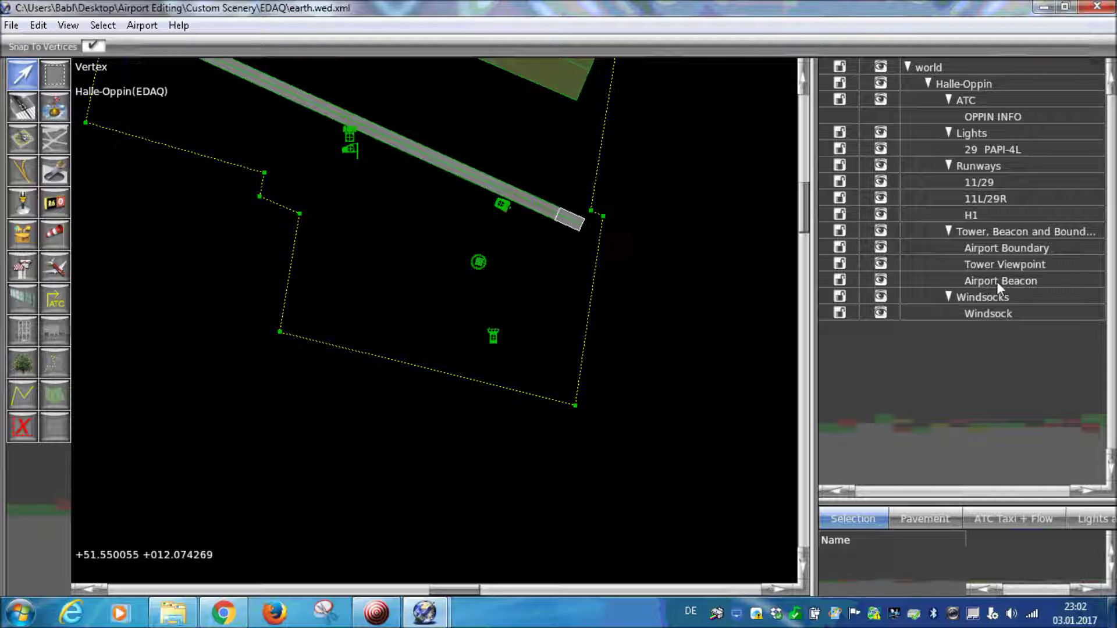
Delete the Airport Boundary from the Tower, Beacon and Boundary group
click(1007, 253)
right_drag(640, 225, 670, 344)
scroll(663, 346, down, 3)
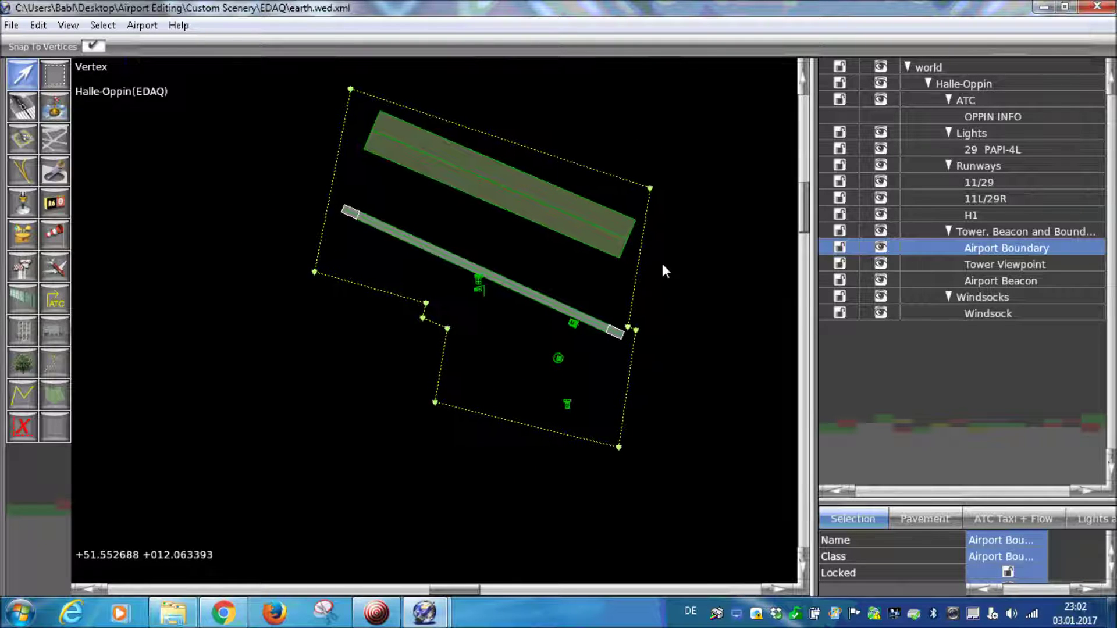
key(Delete)
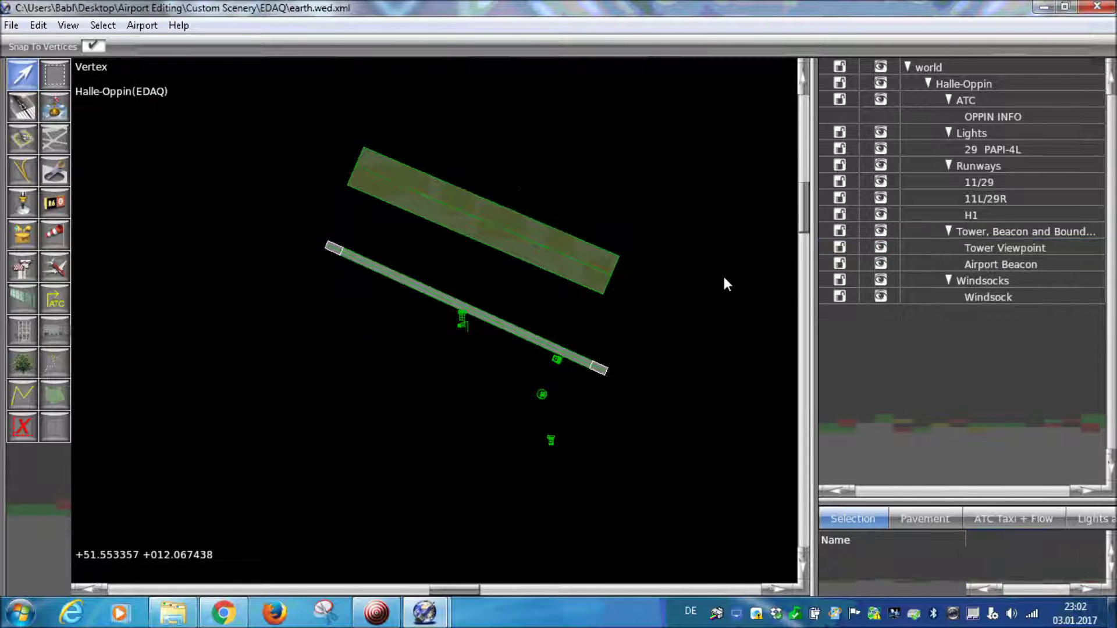
Examine the remaining runways, helipad, PAPI lights, windsock, beacon and tower viewpoint on the map
scroll(545, 407, up, 3)
scroll(539, 367, up, 4)
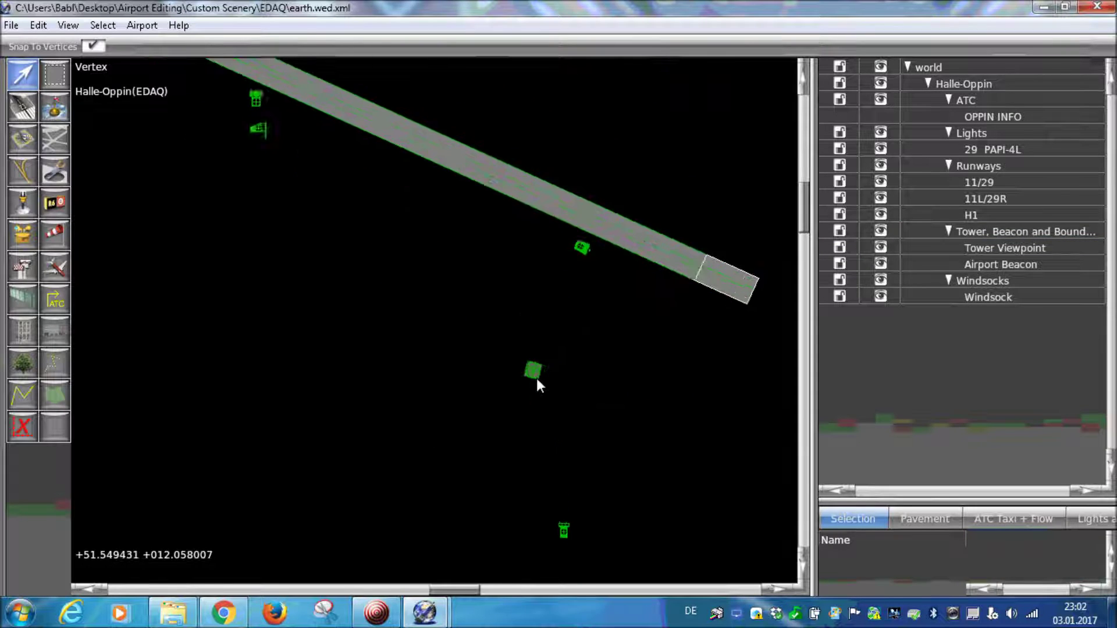
scroll(537, 368, down, 4)
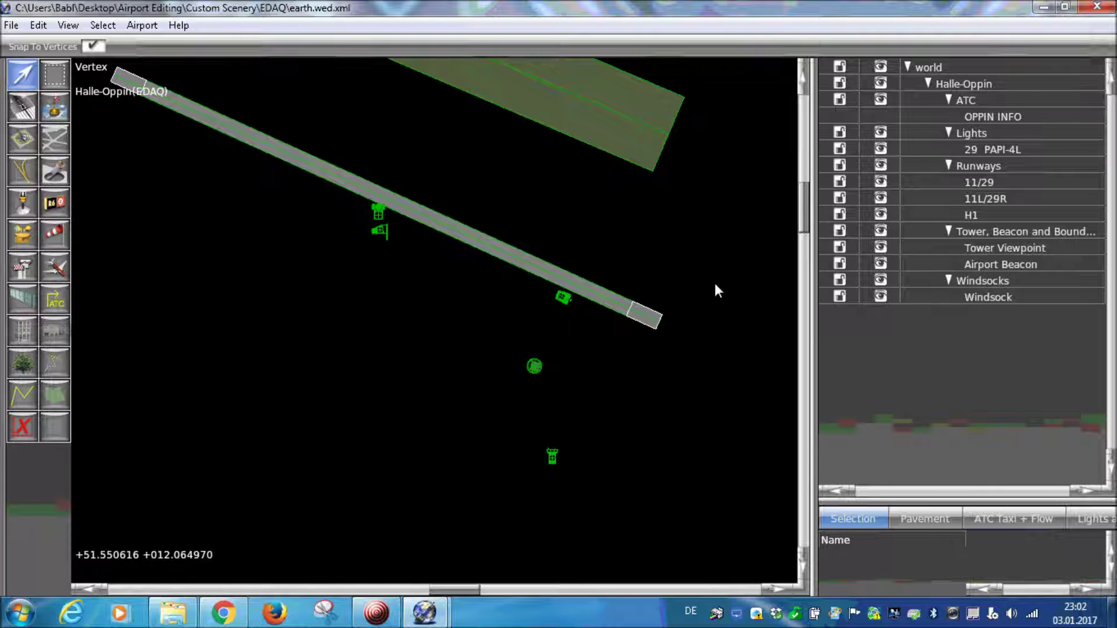
scroll(500, 302, down, 4)
right_drag(446, 306, 414, 381)
scroll(520, 435, up, 5)
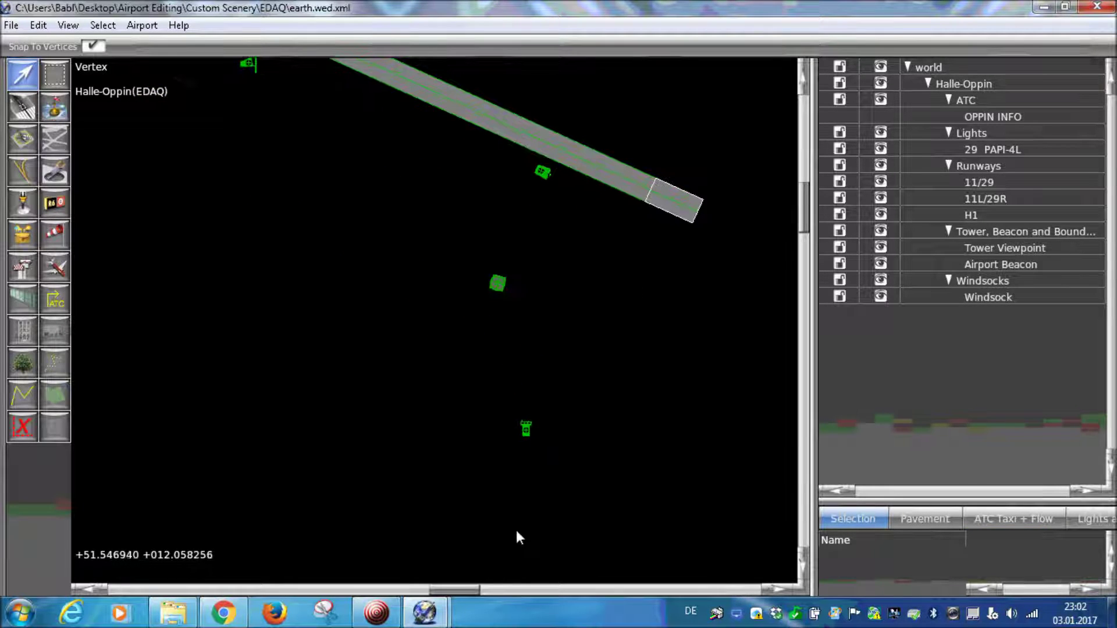
scroll(526, 431, down, 3)
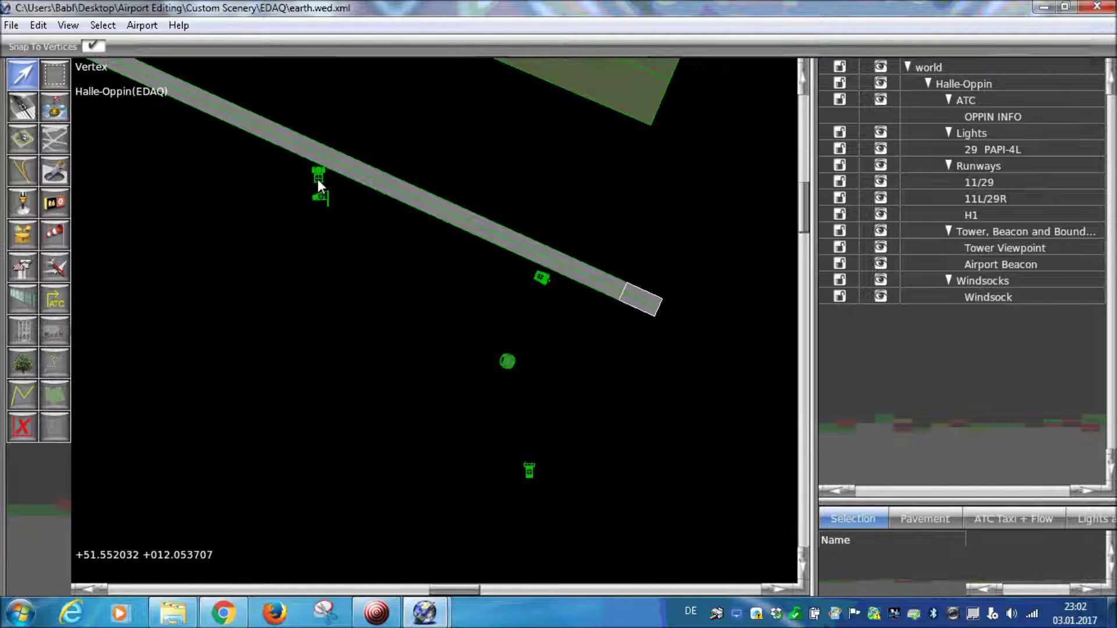
scroll(411, 295, down, 3)
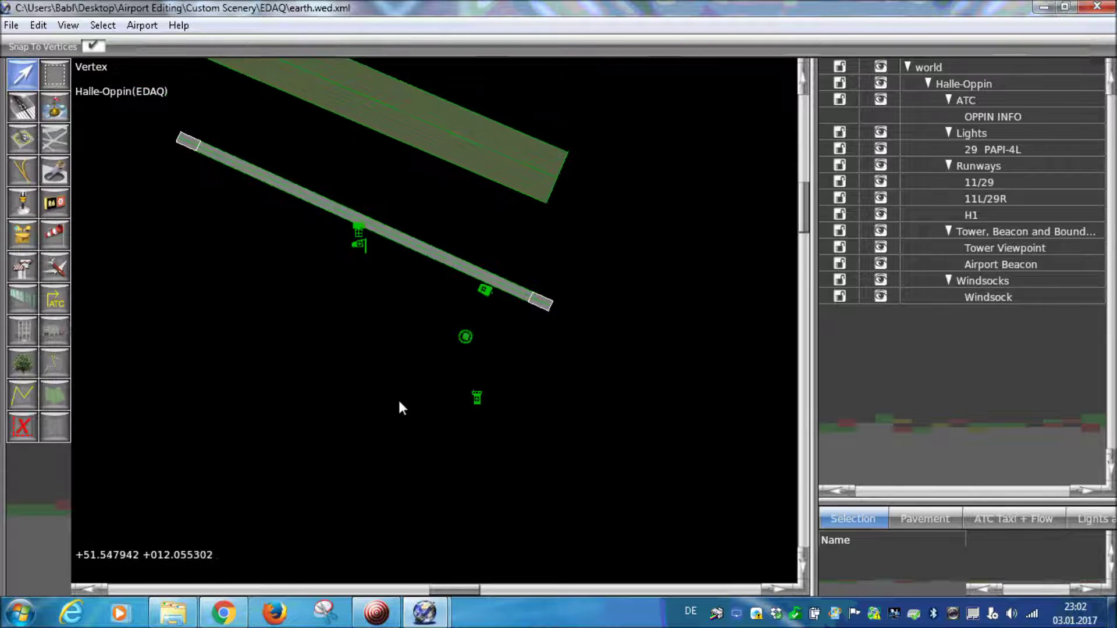
right_drag(401, 407, 539, 444)
scroll(521, 442, down, 3)
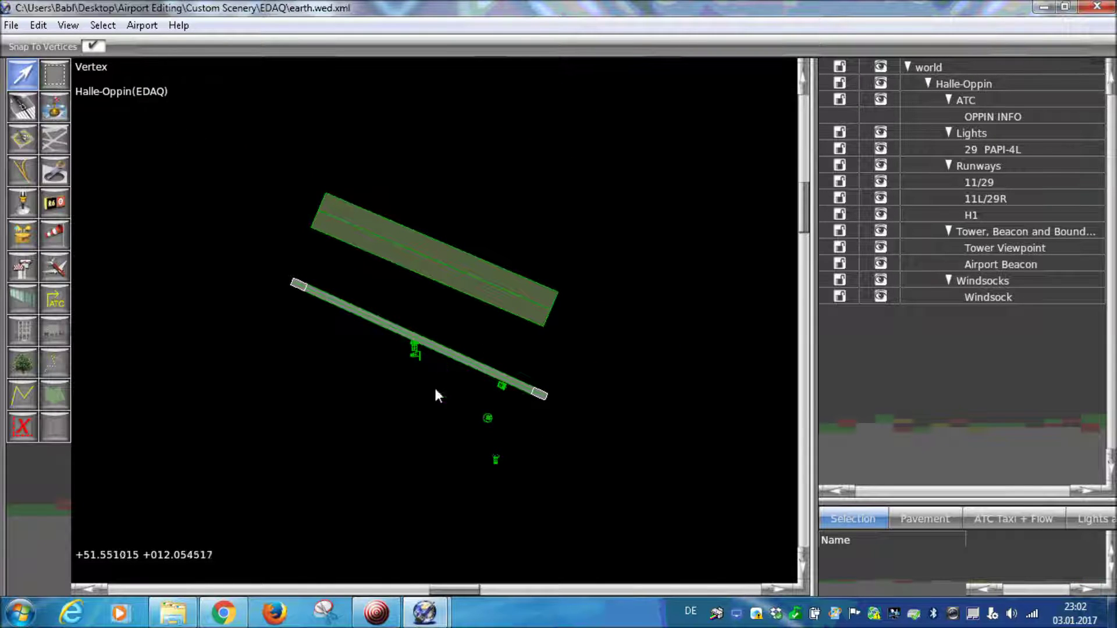
right_drag(435, 391, 437, 299)
scroll(369, 296, up, 3)
scroll(562, 347, down, 3)
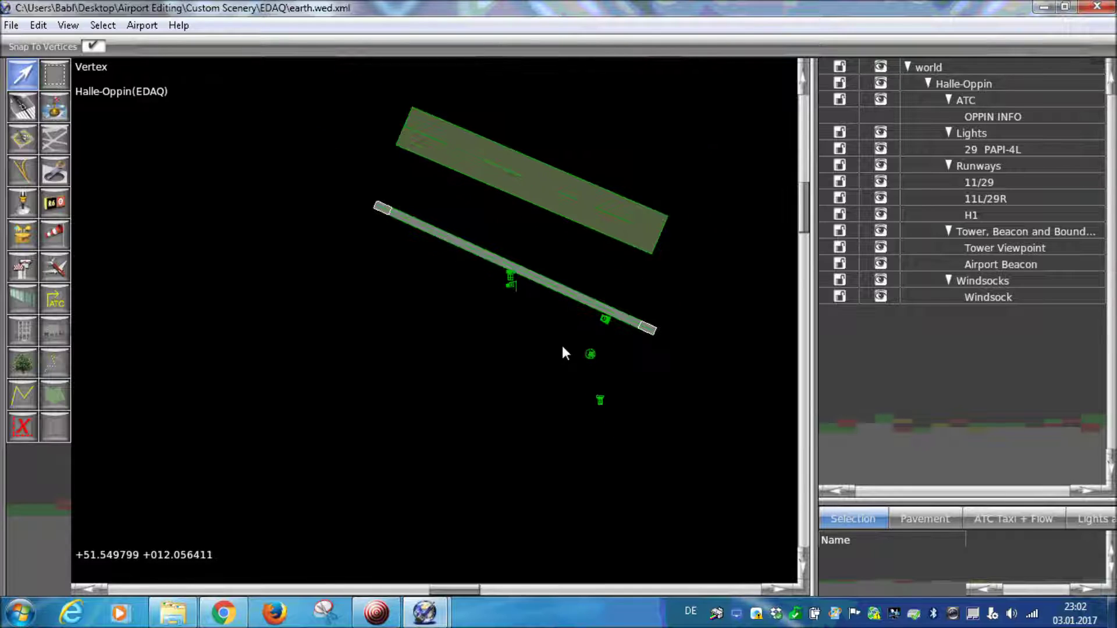
scroll(562, 345, down, 1)
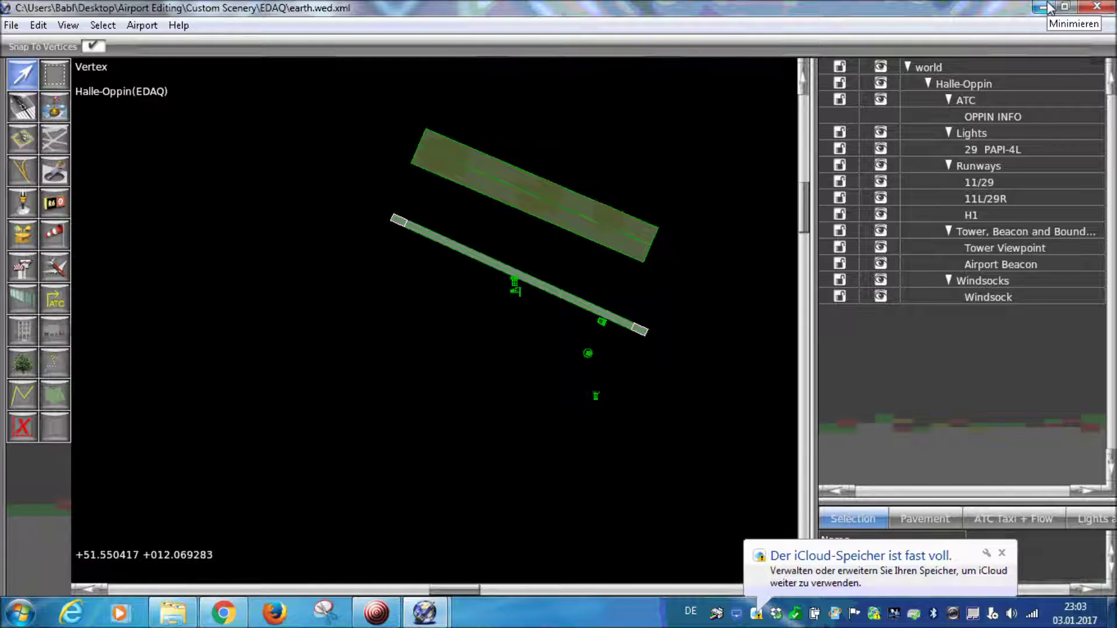
Minimise the WorldEditor windows and launch SASPlanet from the SAS.Planet.Nightly.161208.9634 folder in Airport Editing
click(1050, 8)
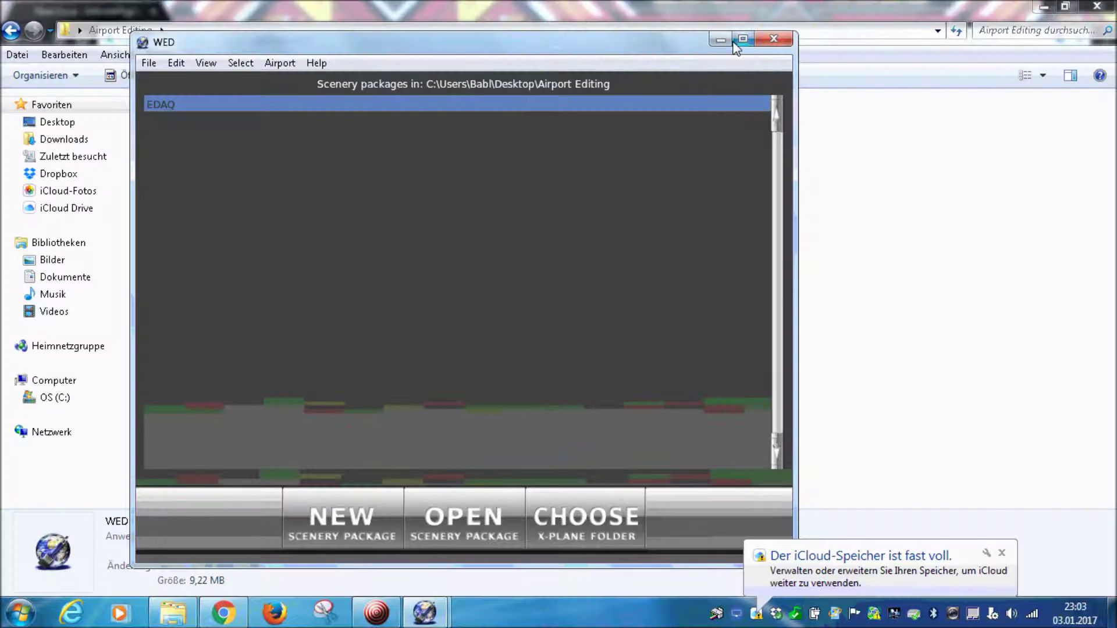
click(730, 49)
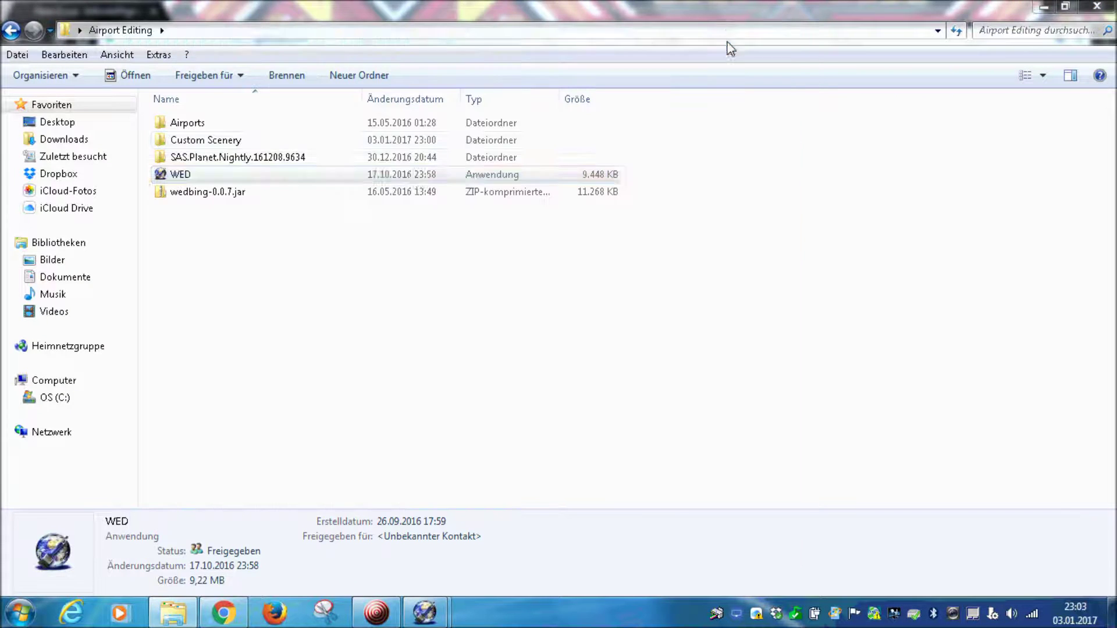
double_click(319, 160)
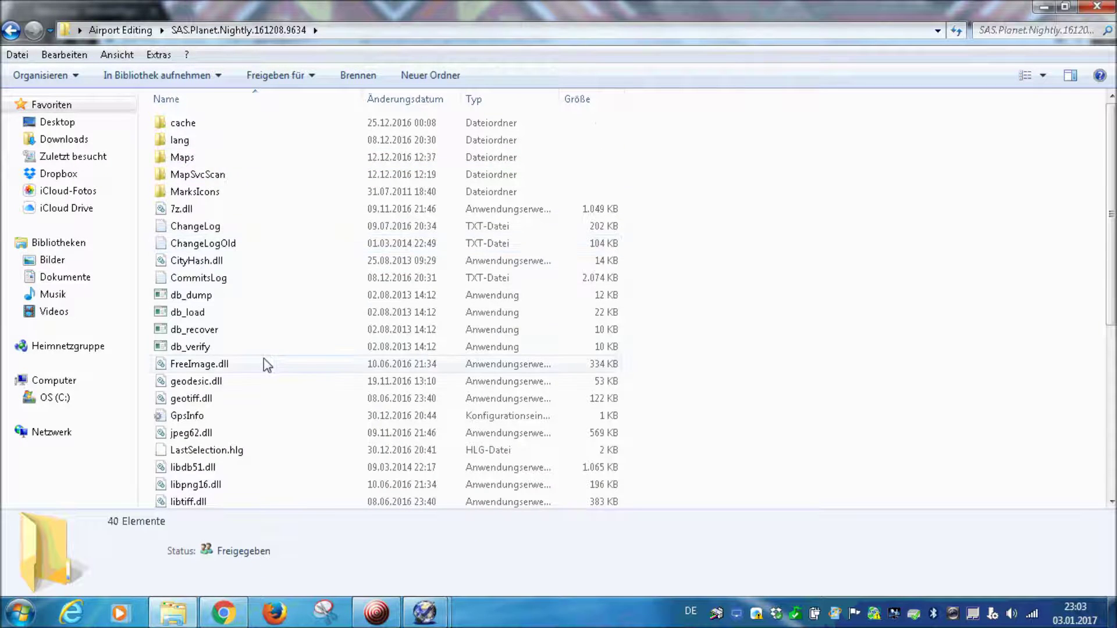
scroll(264, 366, down, 6)
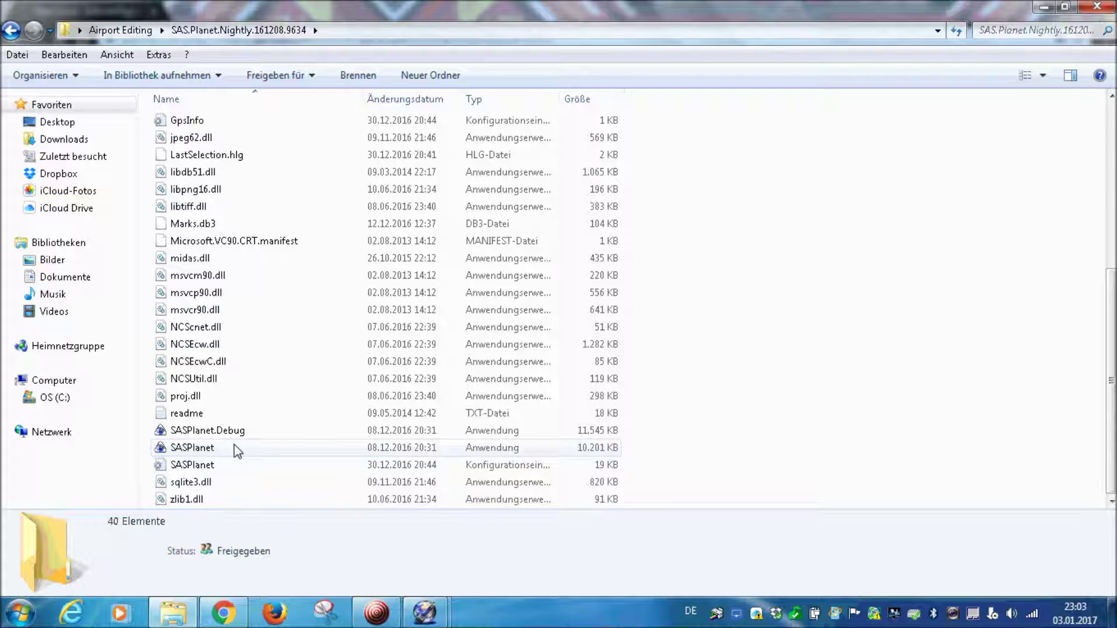
click(237, 449)
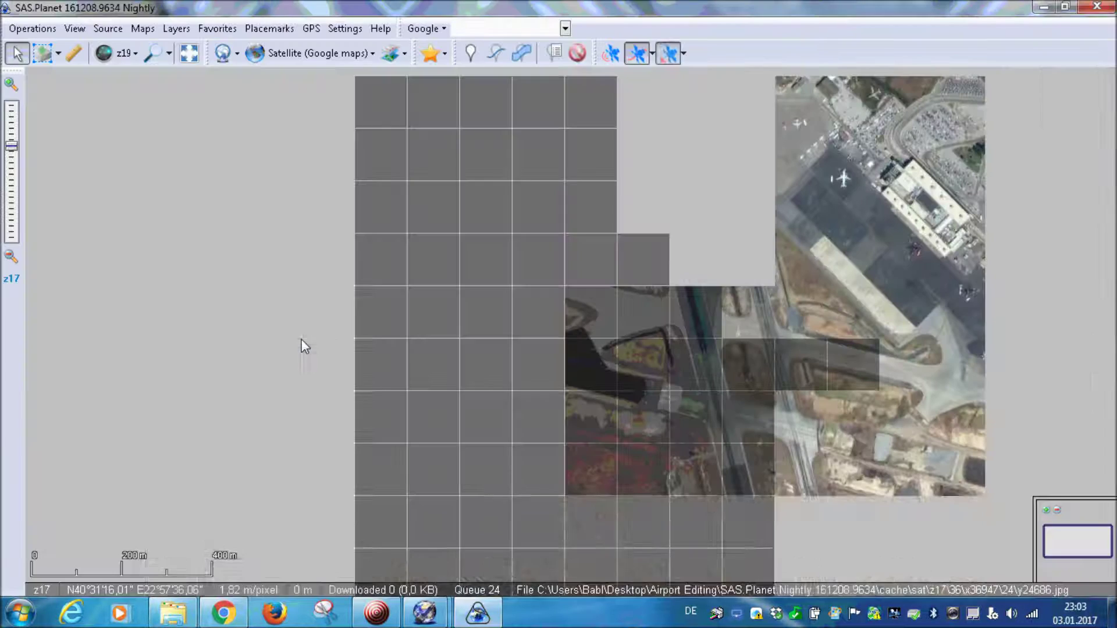
Search for "Halle Oppin Airport" with Google to locate the airport on the satellite map
scroll(302, 345, down, 1)
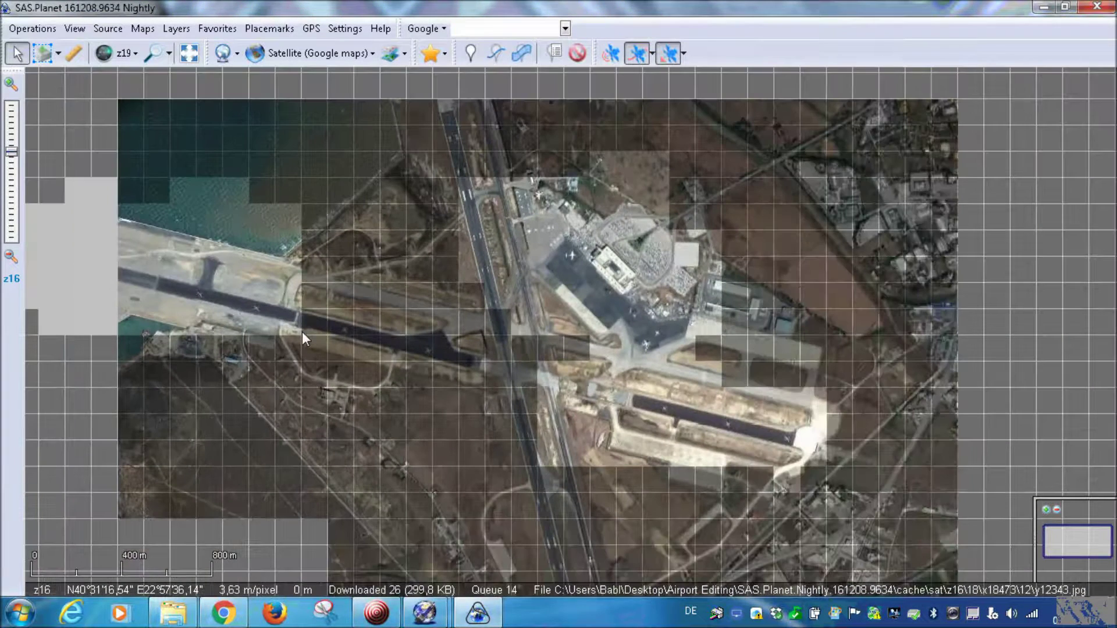
scroll(302, 334, down, 2)
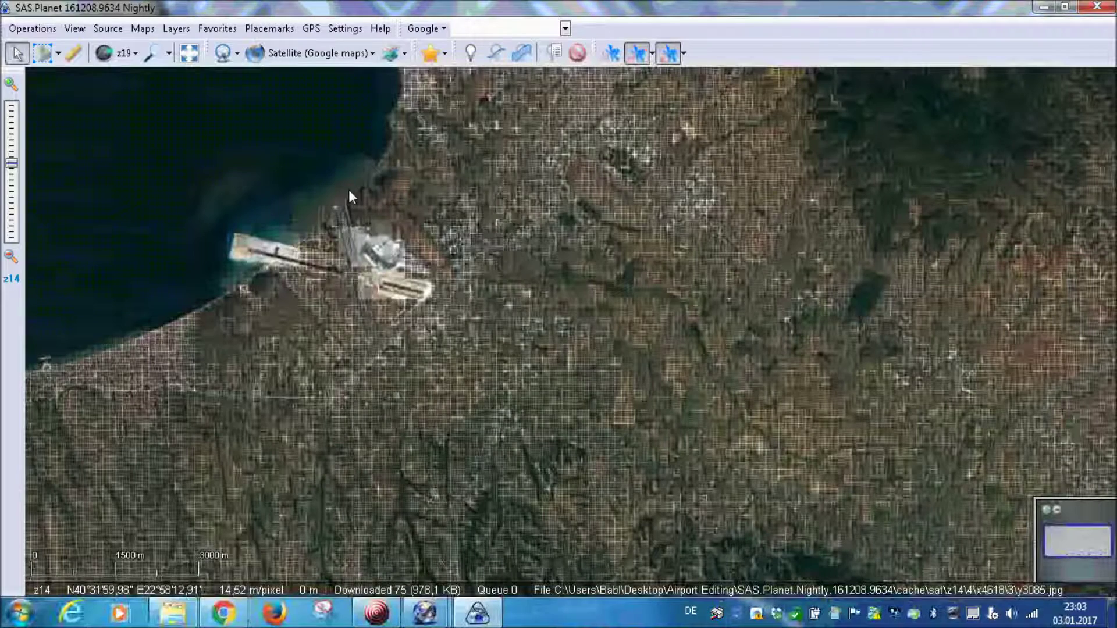
right_click(397, 160)
click(481, 30)
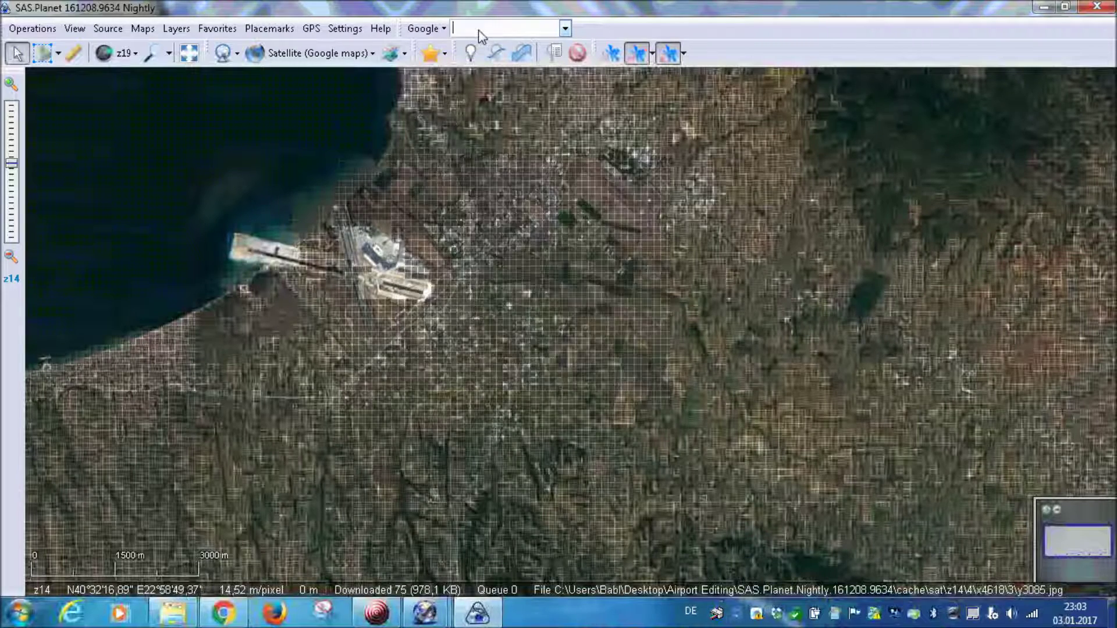
text(Halle Oppin Airport)
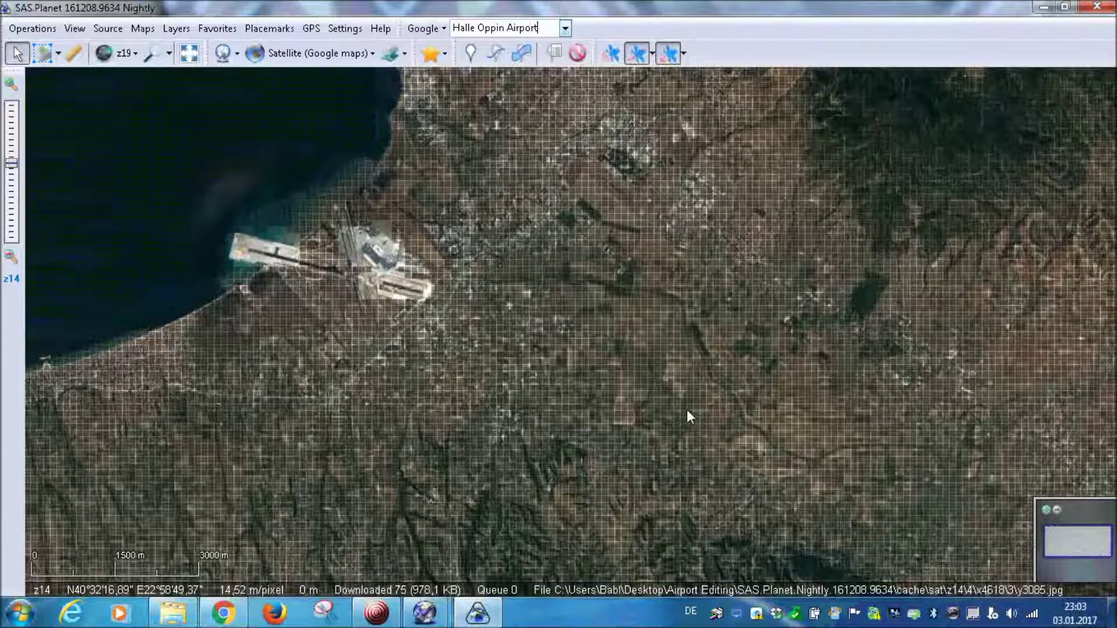
key(Return)
click(668, 325)
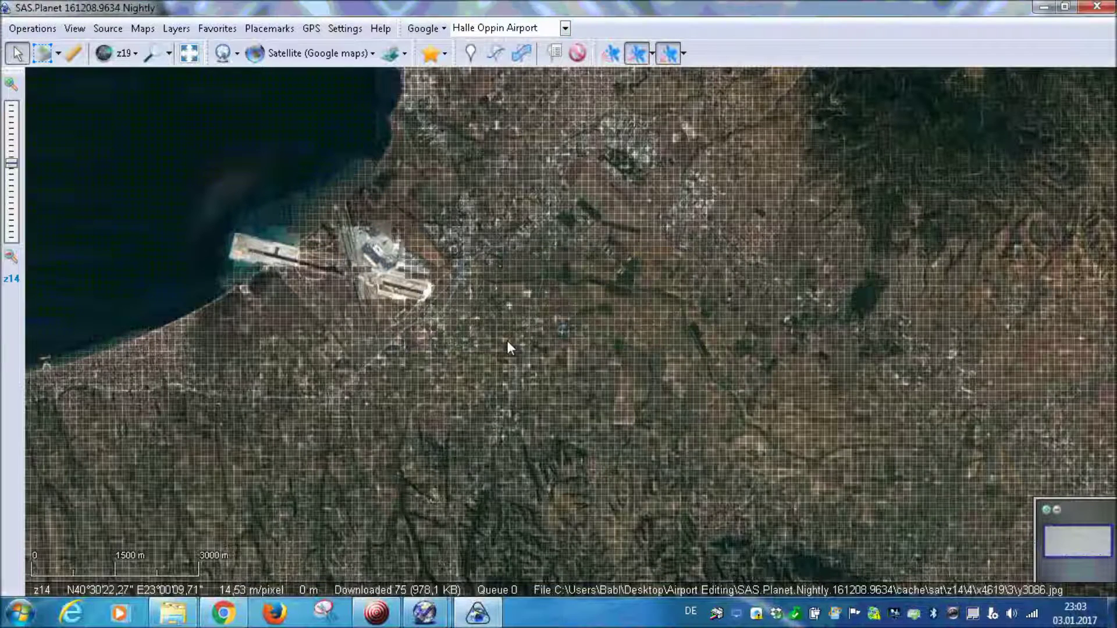
Shorten the place search to "Halle" and run it on the satellite map
drag(540, 27, 453, 27)
drag(538, 27, 477, 29)
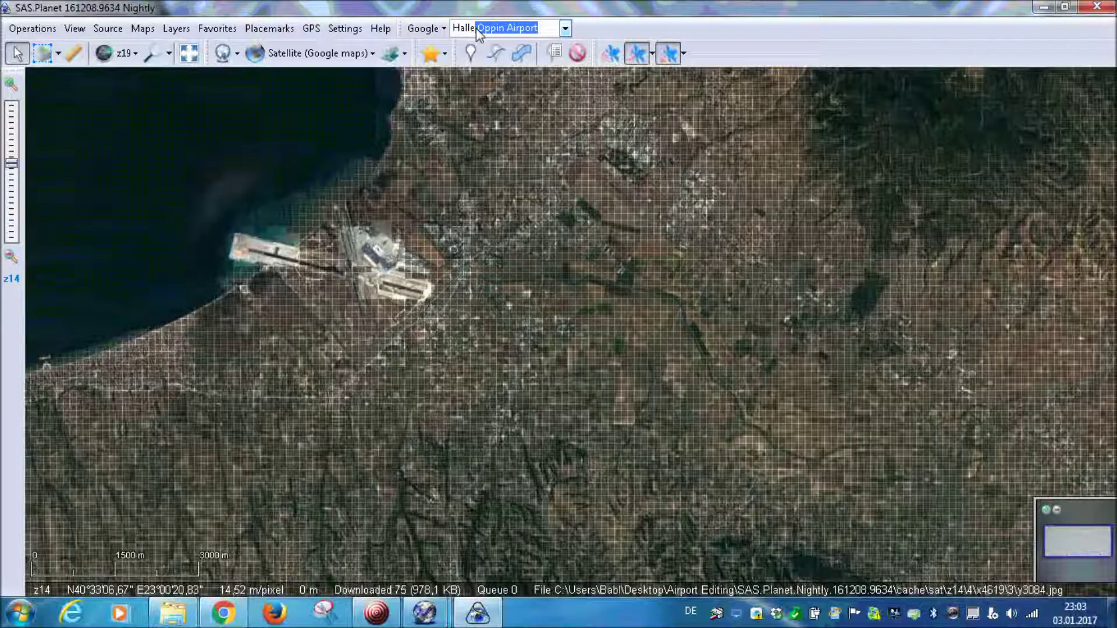
key(BackSpace)
key(Return)
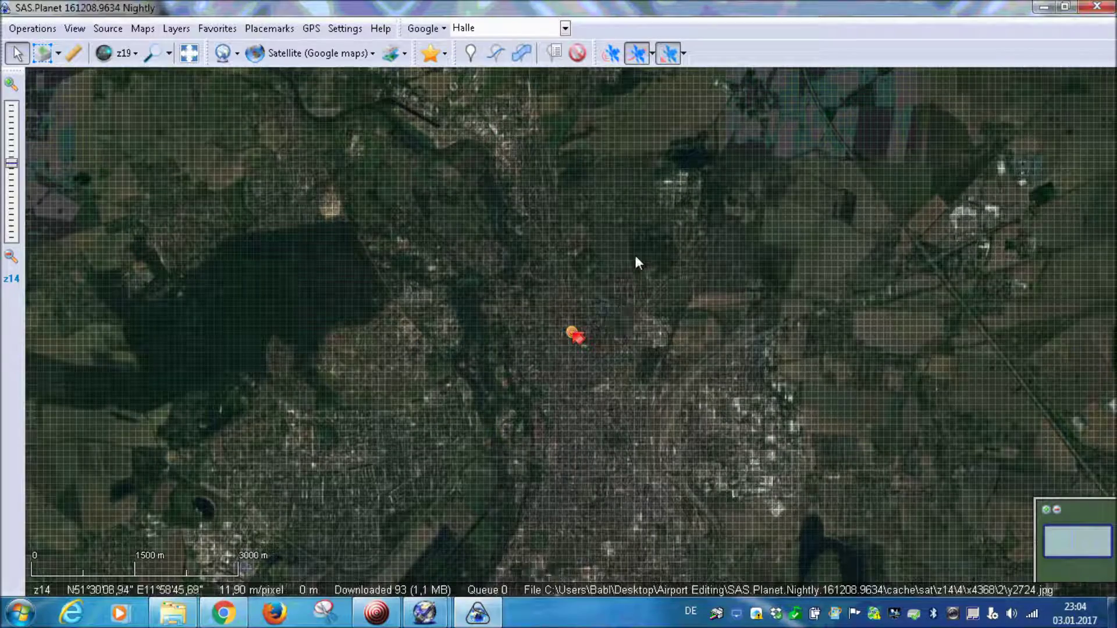
Examine the satellite imagery north and east of Halle for the airfield
mouse_move(662, 295)
mouse_down()
mouse_move(622, 313)
mouse_move(561, 437)
mouse_up()
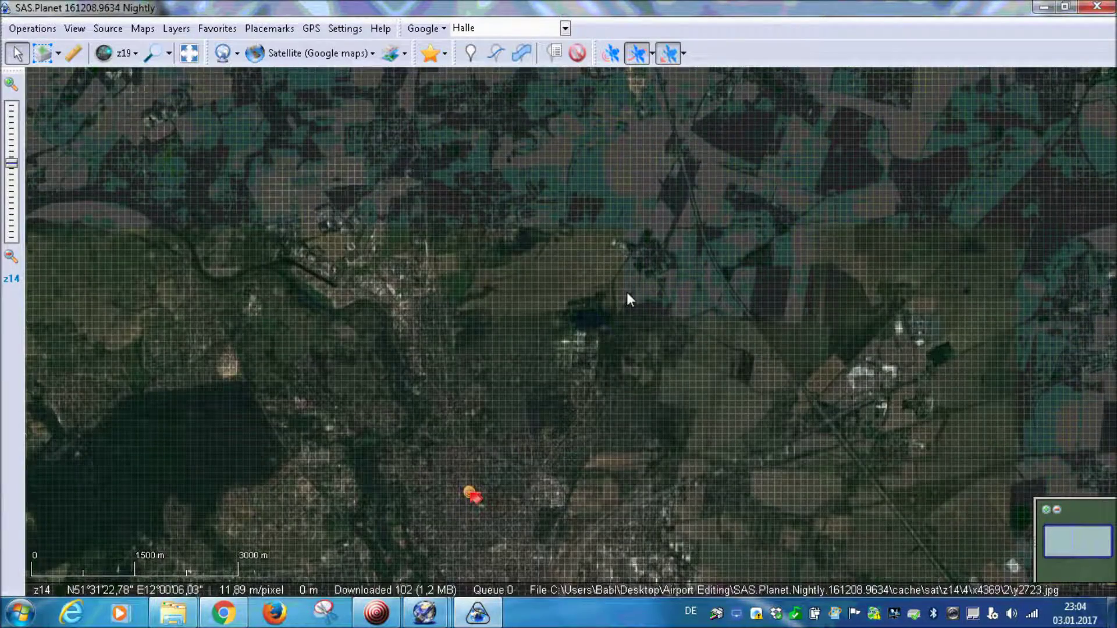
drag(628, 299, 459, 418)
scroll(403, 384, up, 2)
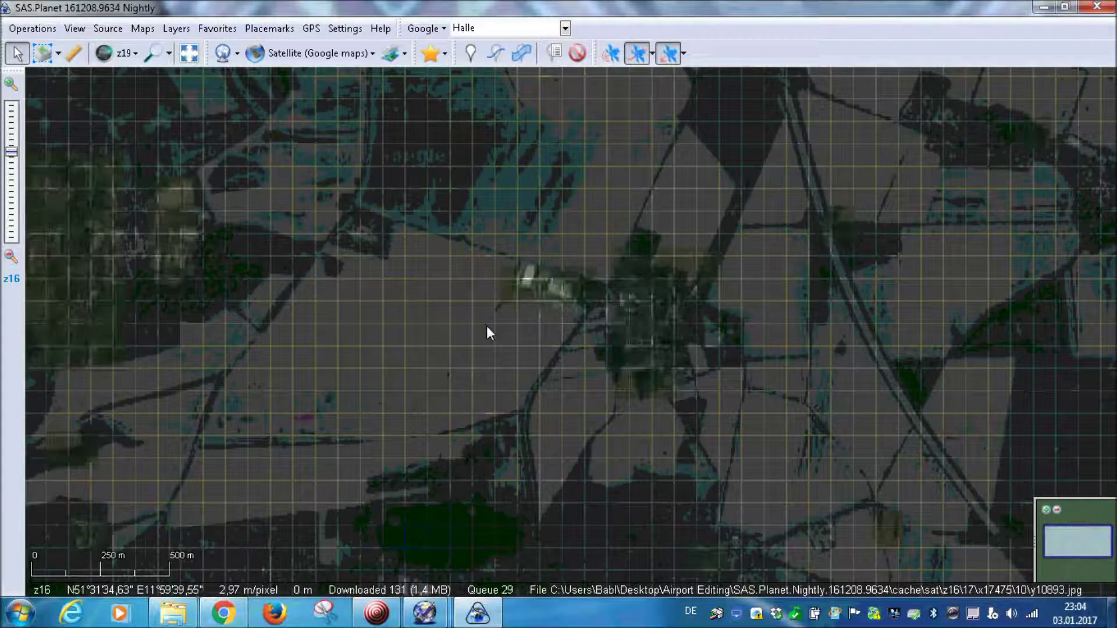
scroll(487, 333, down, 1)
scroll(444, 448, down, 1)
drag(427, 398, 422, 364)
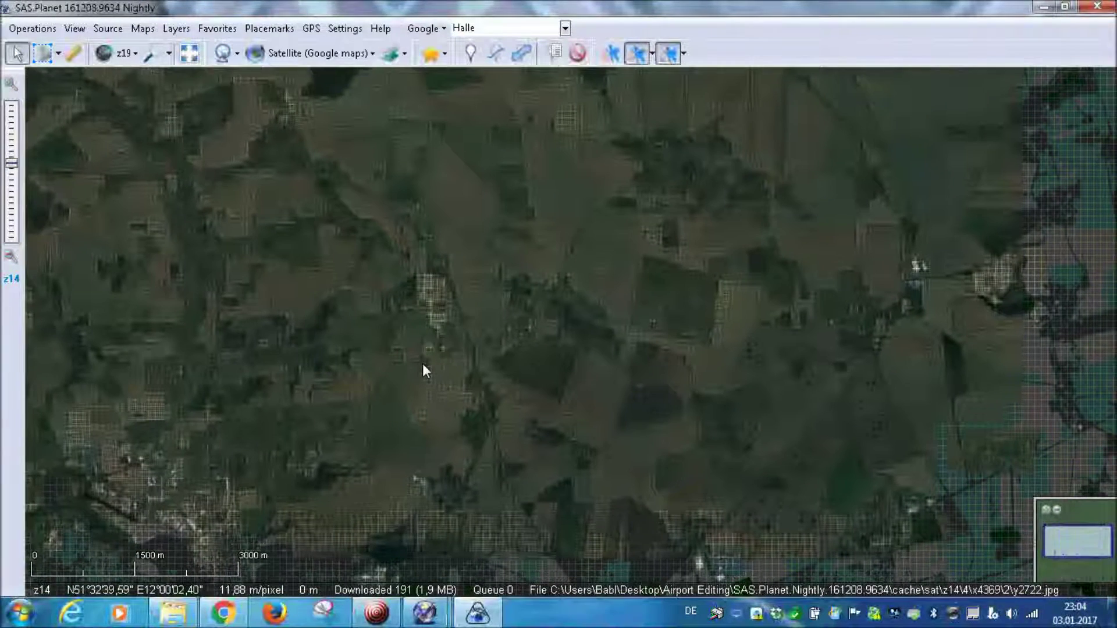
scroll(584, 313, up, 1)
Search the map for "Oppin" and bring the airfield east of the village into close view
drag(341, 369, 487, 26)
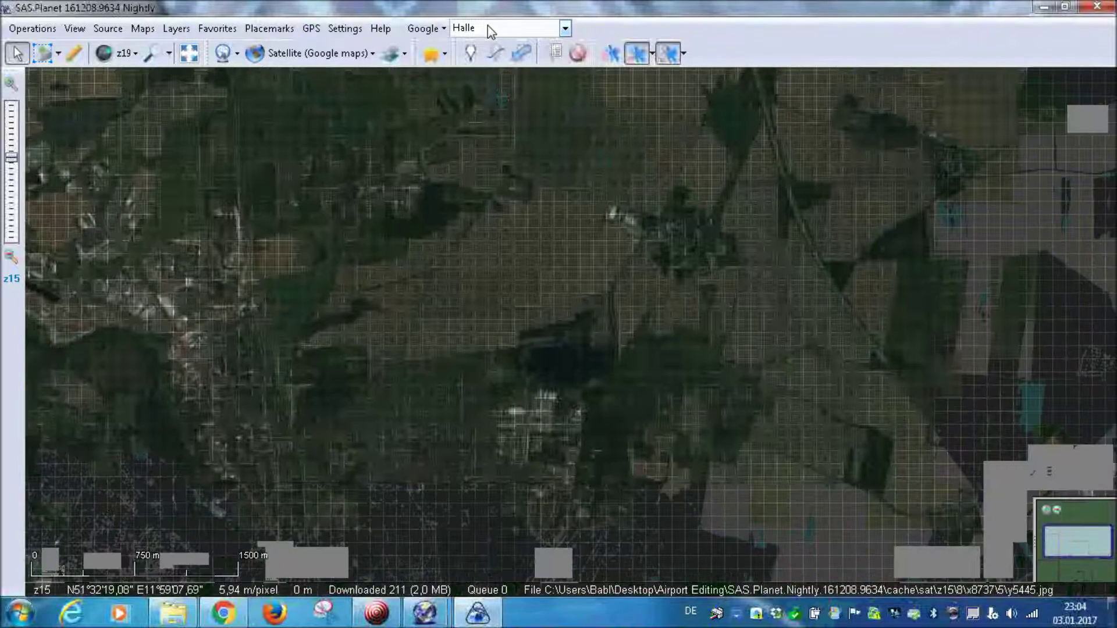
text(Oppin)
key(Return)
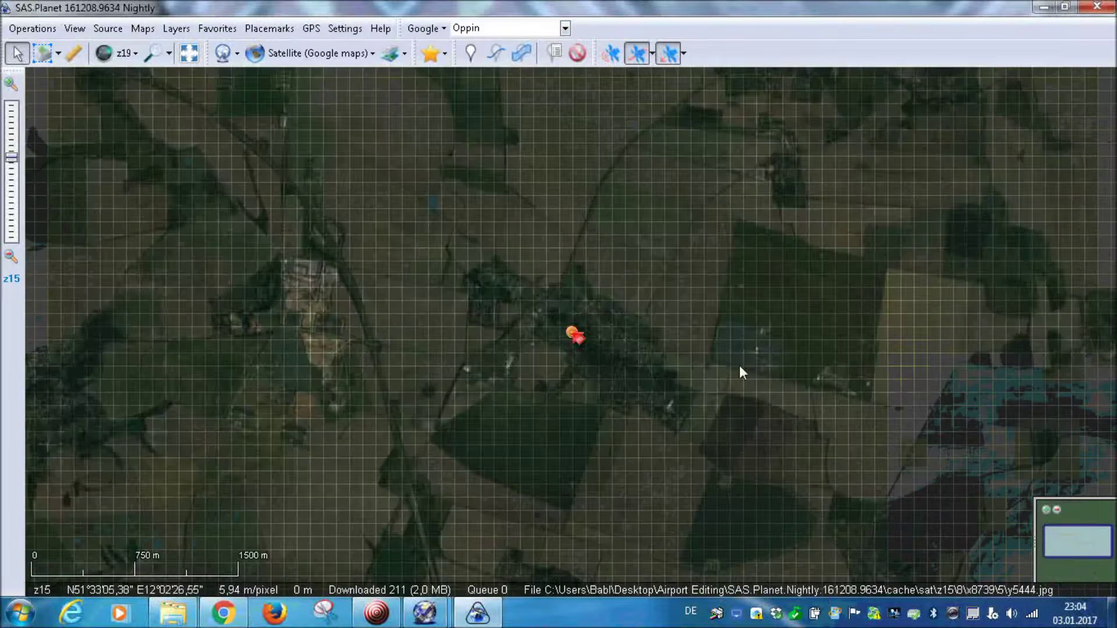
scroll(789, 377, up, 1)
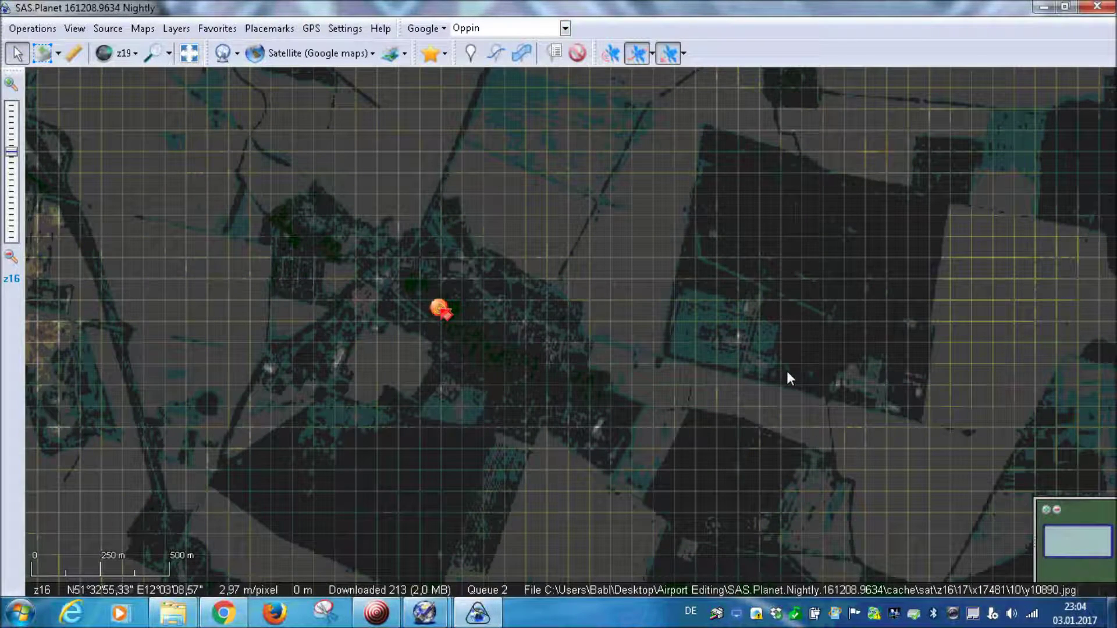
scroll(786, 378, up, 1)
scroll(490, 236, up, 1)
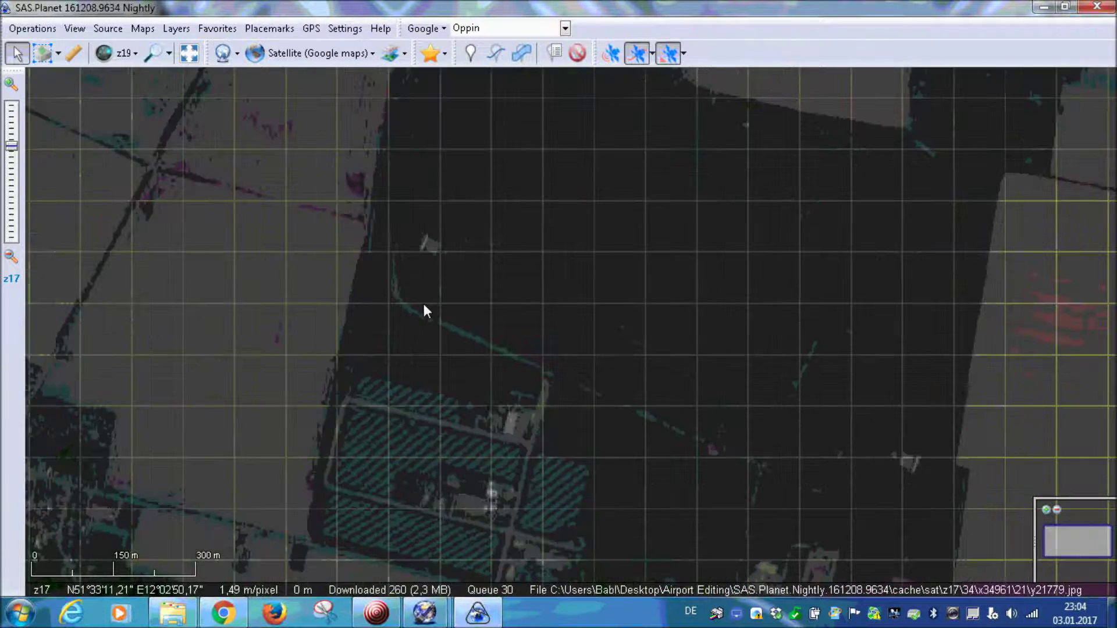
Examine the airfield's runway ends, taxiways and buildings on the satellite imagery
scroll(424, 308, up, 1)
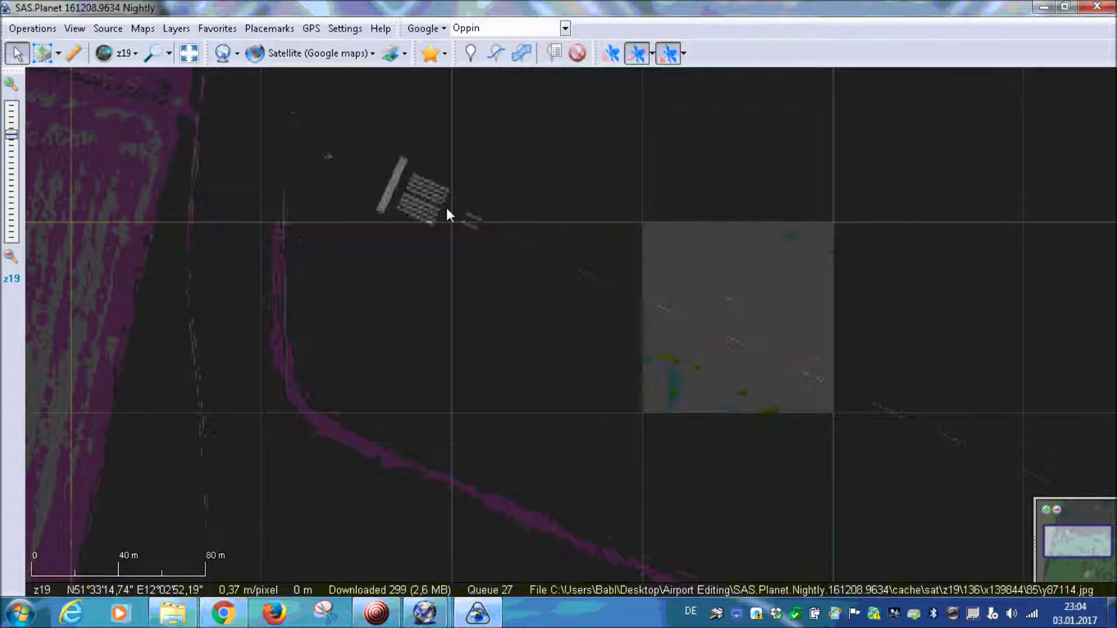
scroll(445, 208, down, 1)
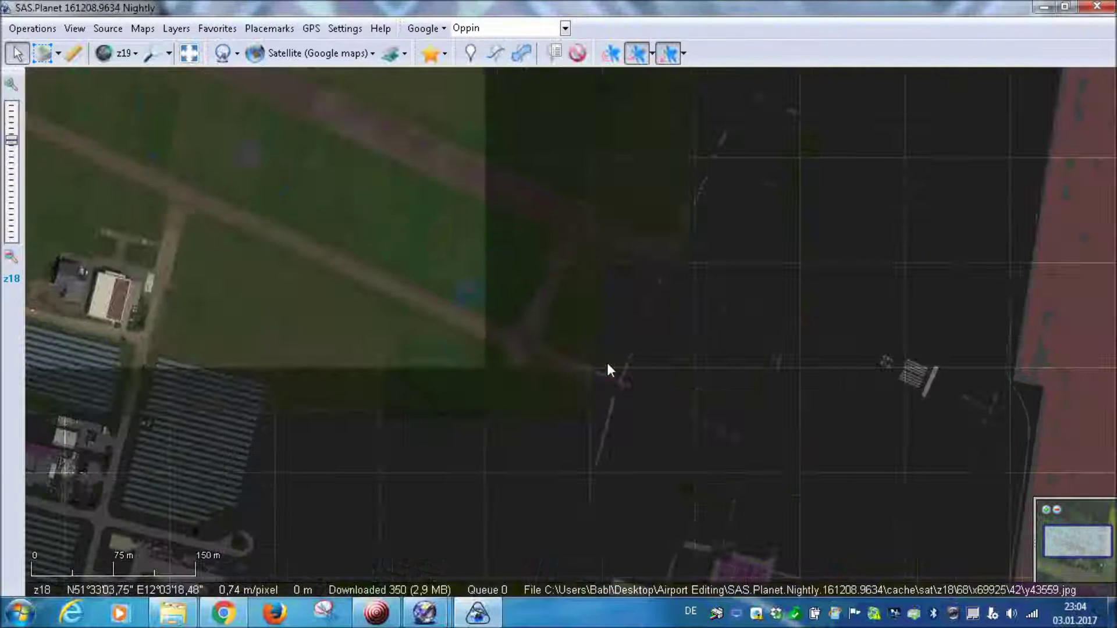
scroll(609, 368, down, 1)
scroll(477, 286, up, 1)
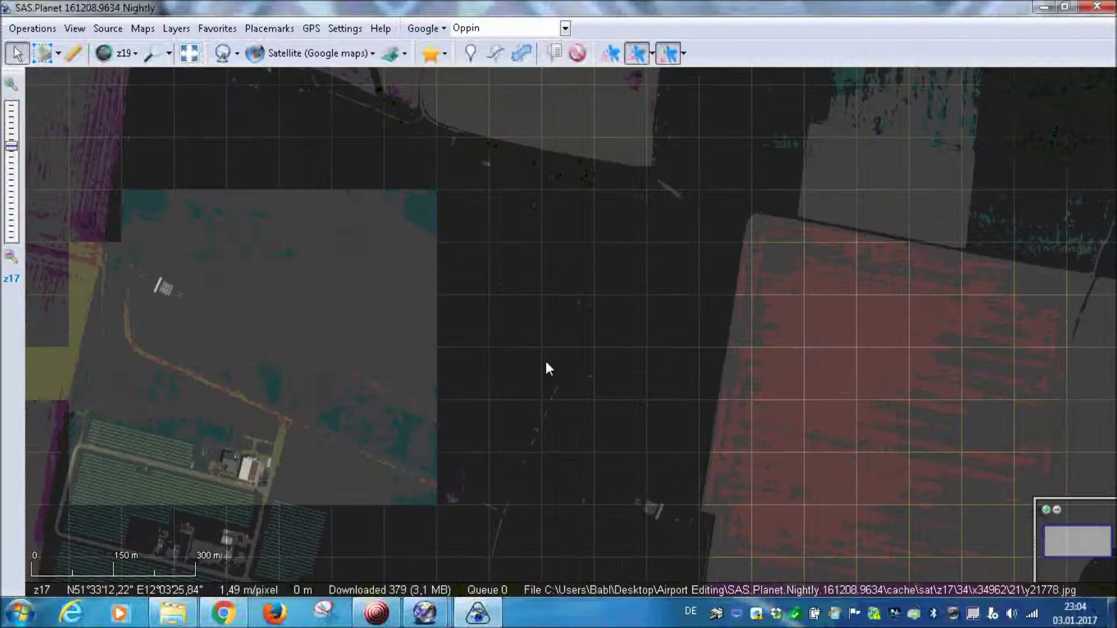
key(Down)
key(Right)
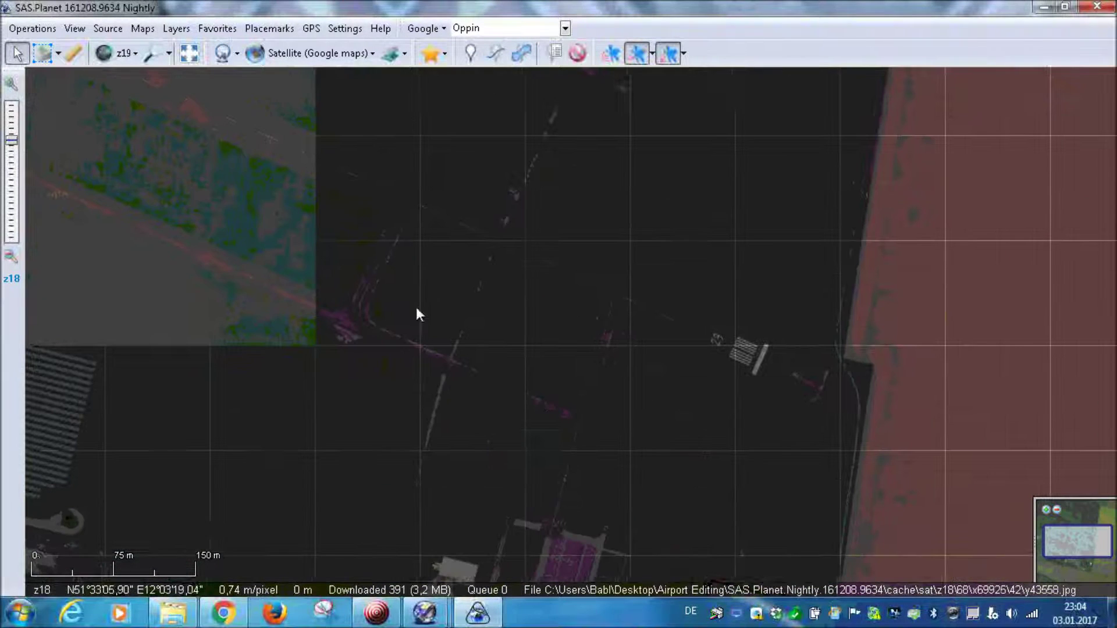
key(Left)
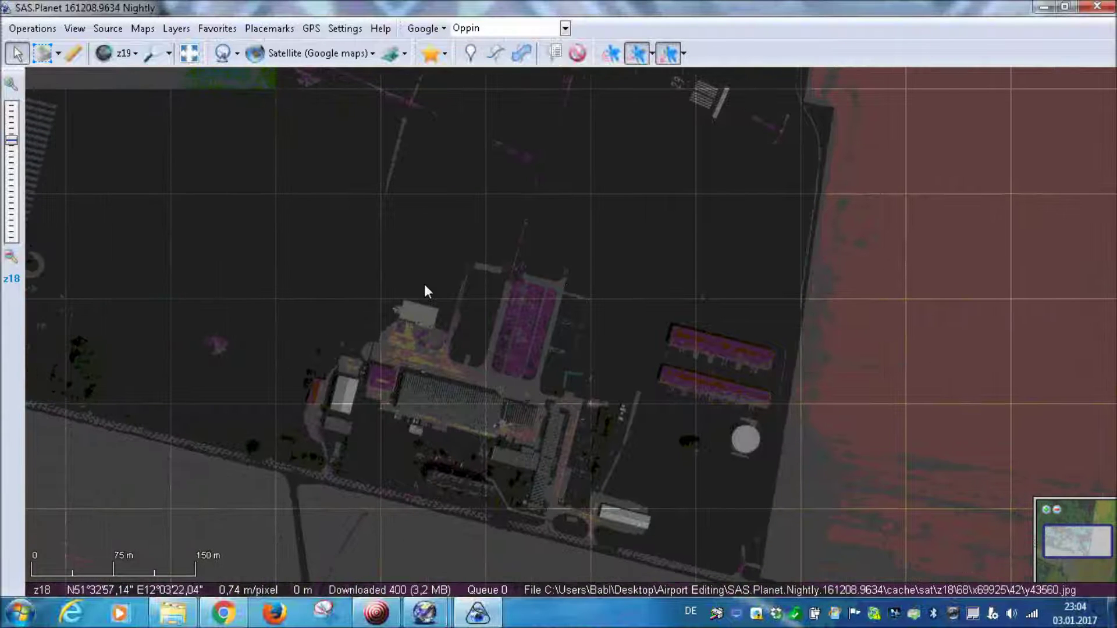
scroll(424, 284, down, 1)
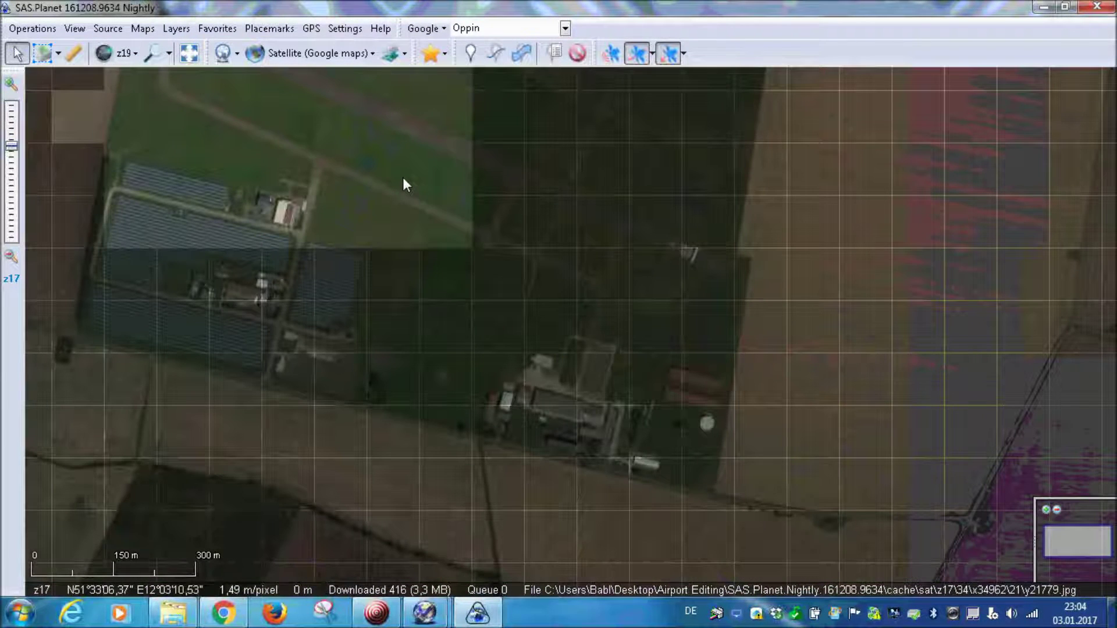
key(Up)
key(Left)
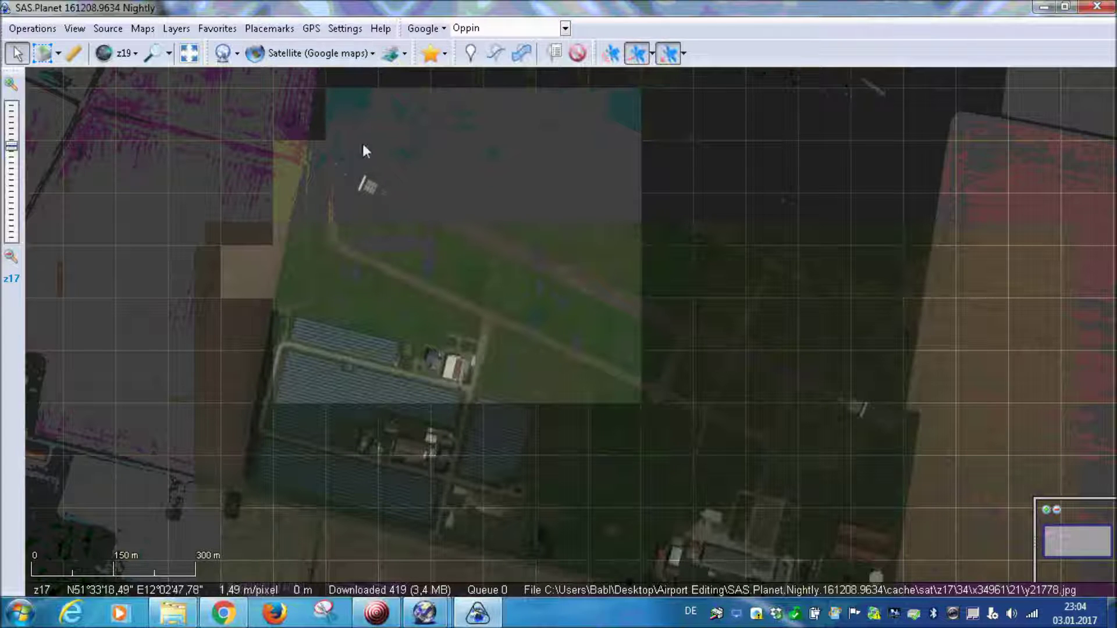
click(299, 53)
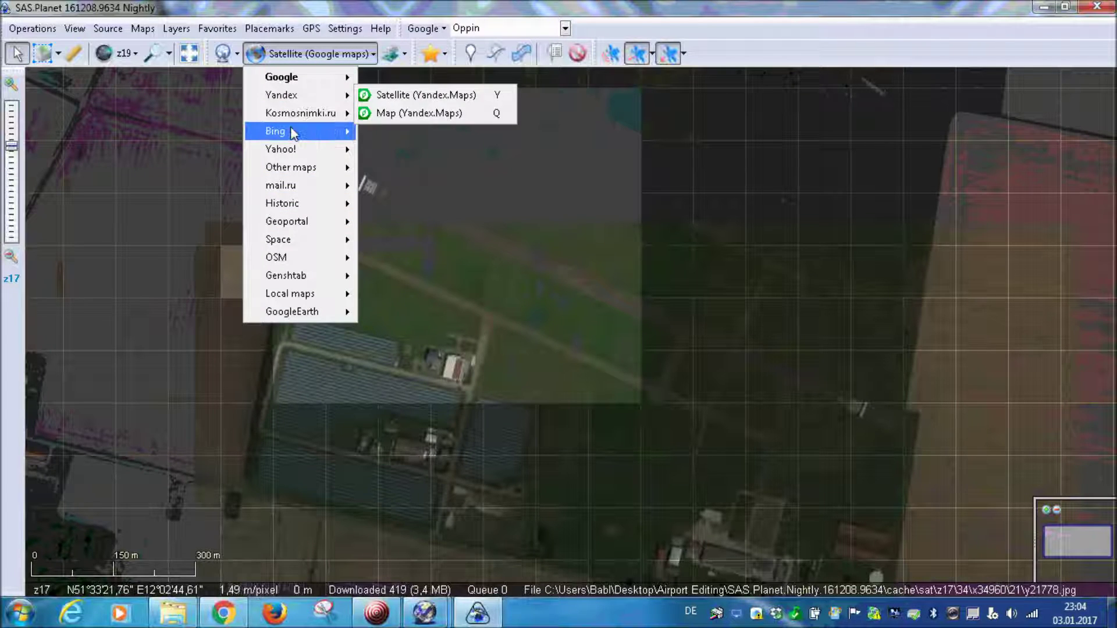
mouse_move(292, 174)
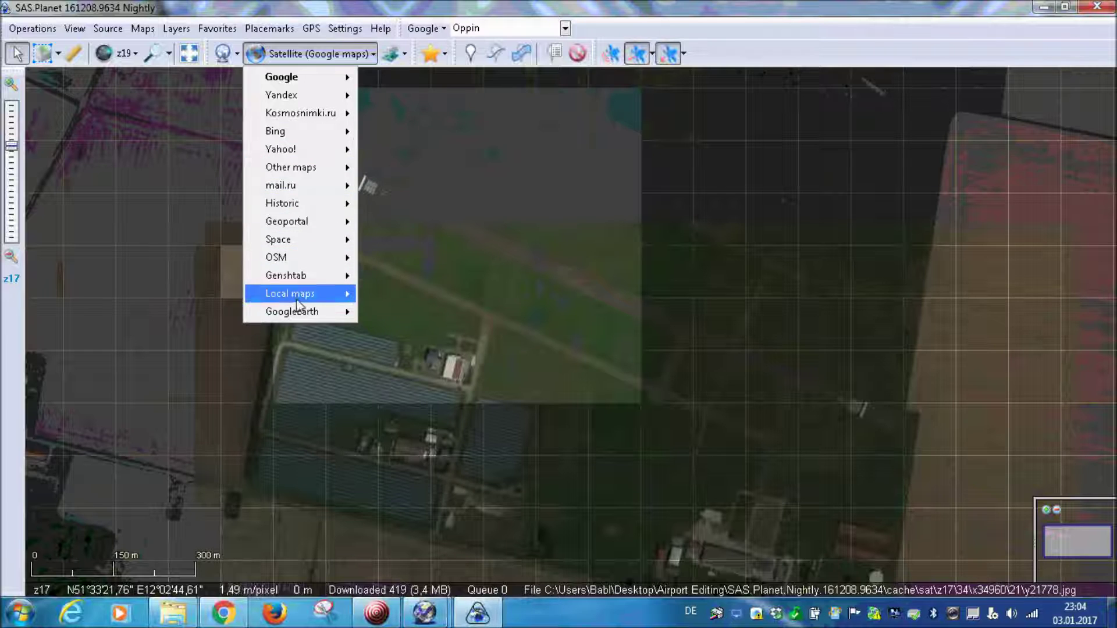
mouse_move(285, 78)
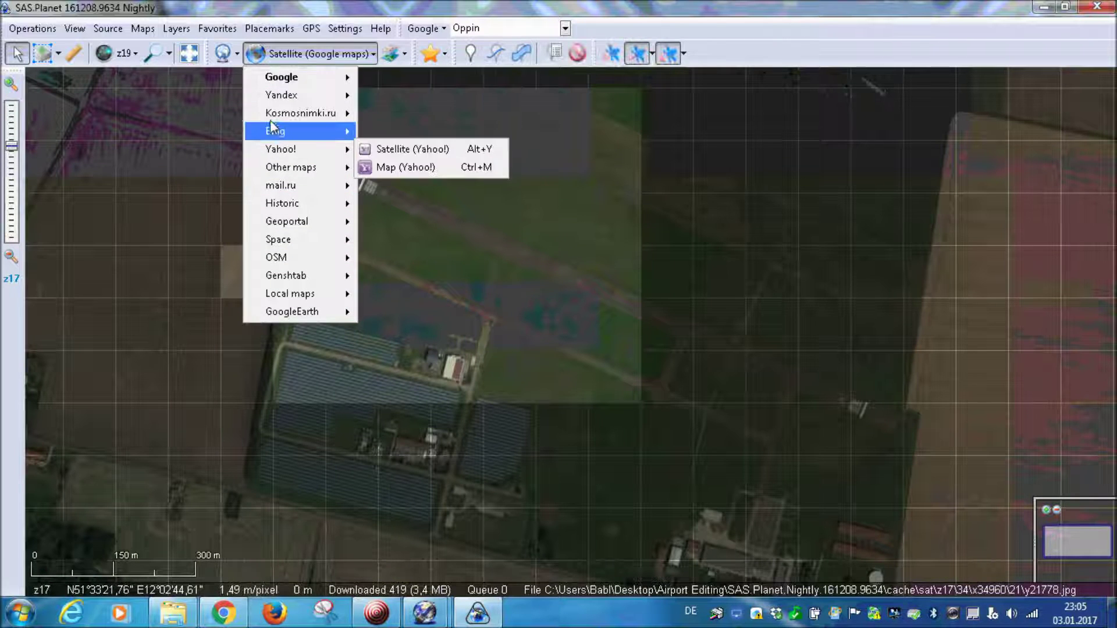
mouse_move(311, 259)
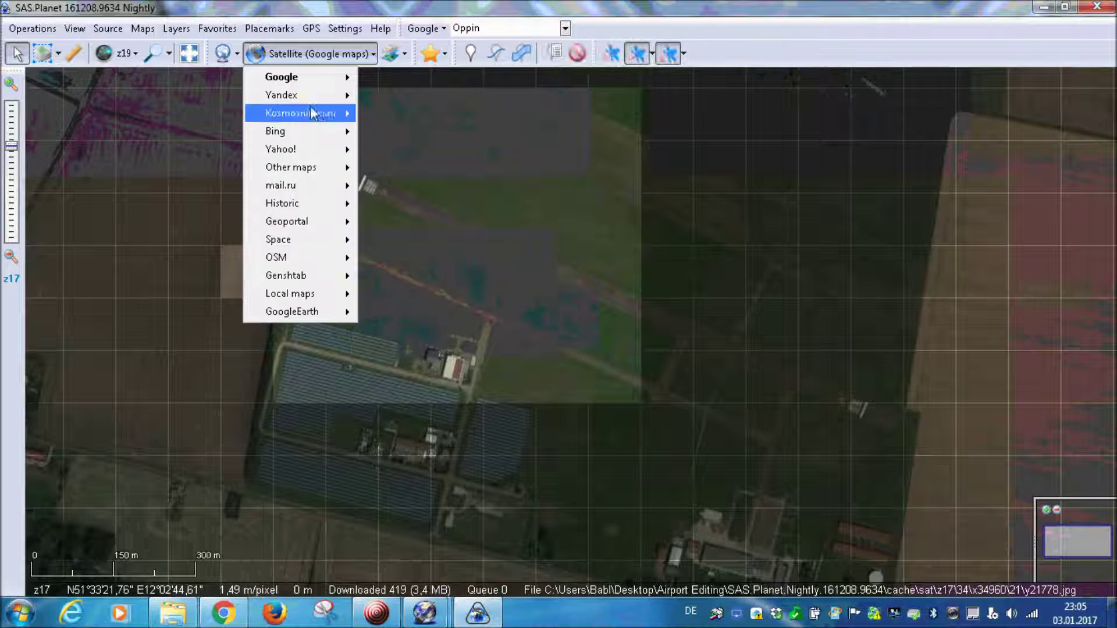
mouse_move(313, 100)
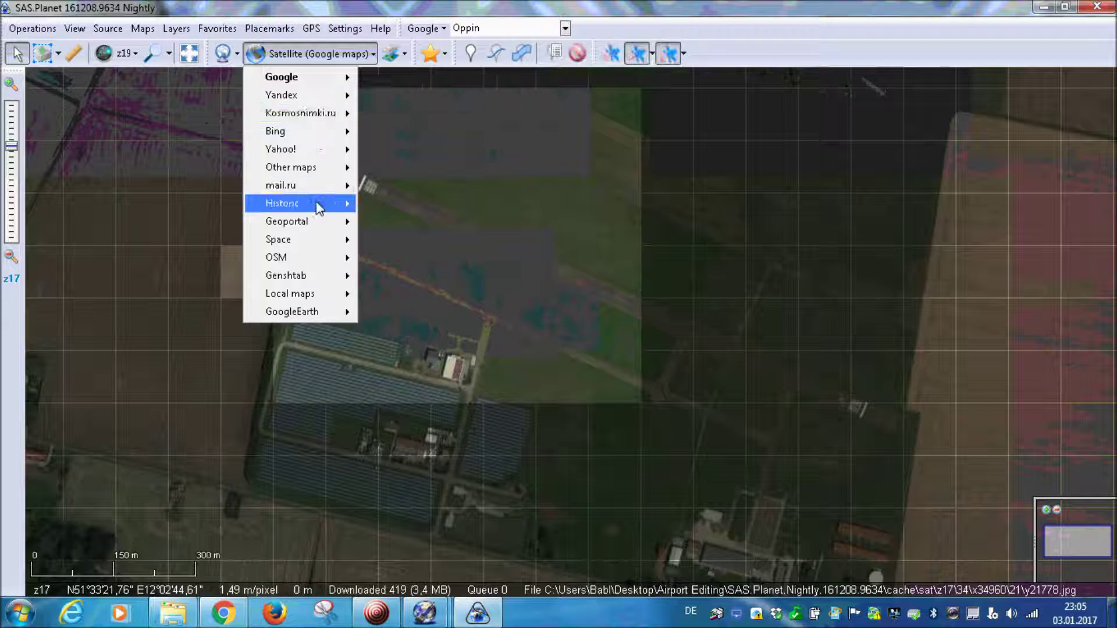
mouse_move(308, 291)
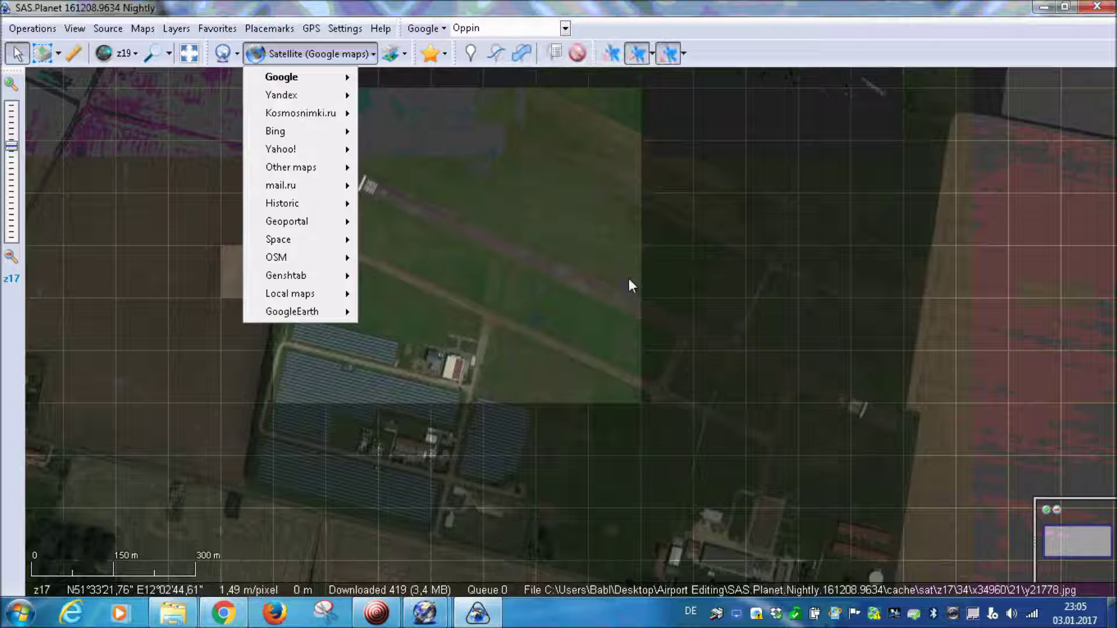
click(634, 246)
Mark a rectangular selection around the whole Oppin airfield, including its surrounding fields and buildings
scroll(525, 210, down, 1)
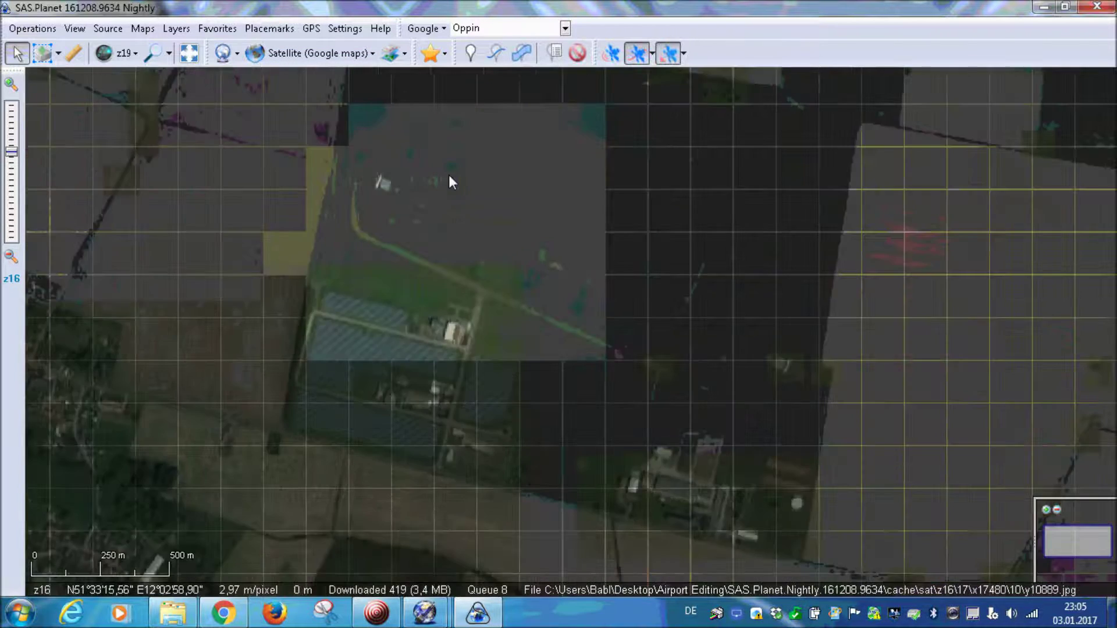
drag(475, 201, 501, 266)
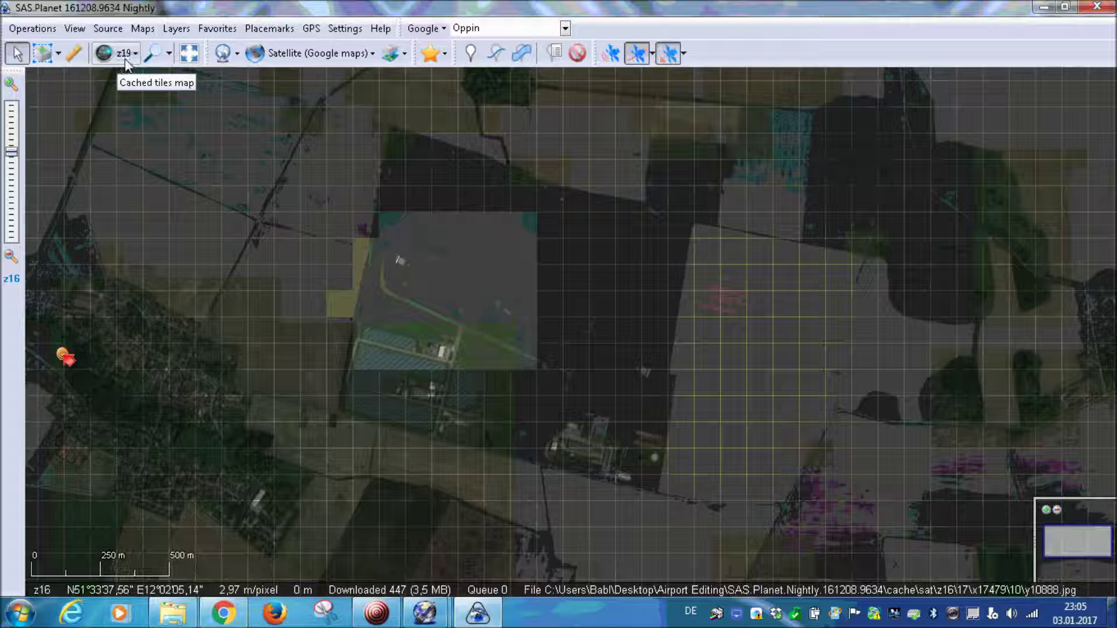
click(60, 53)
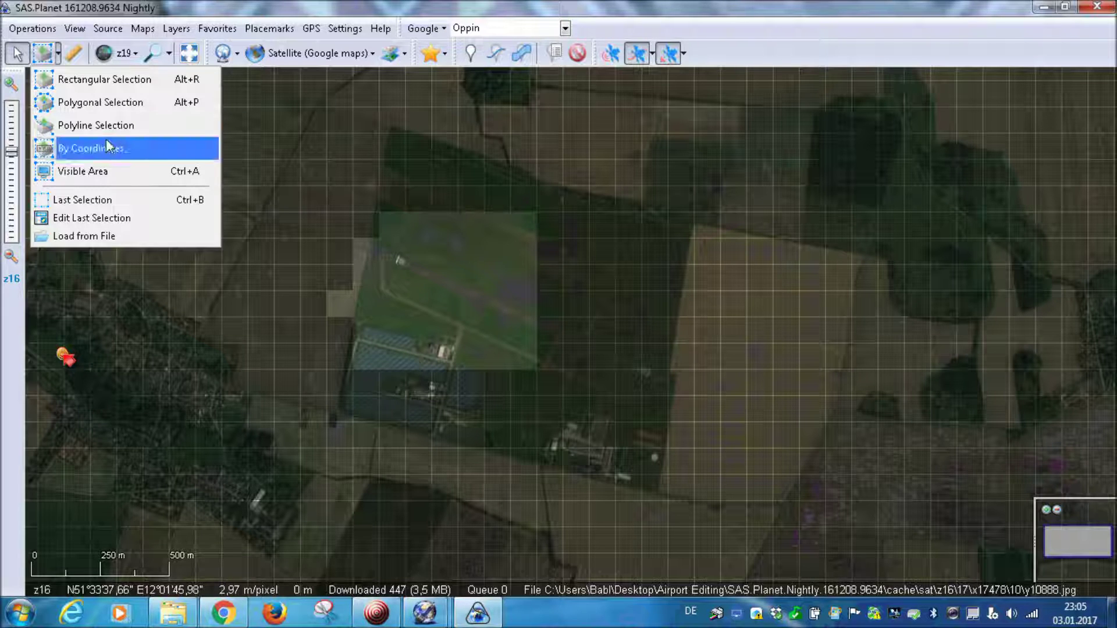
click(105, 79)
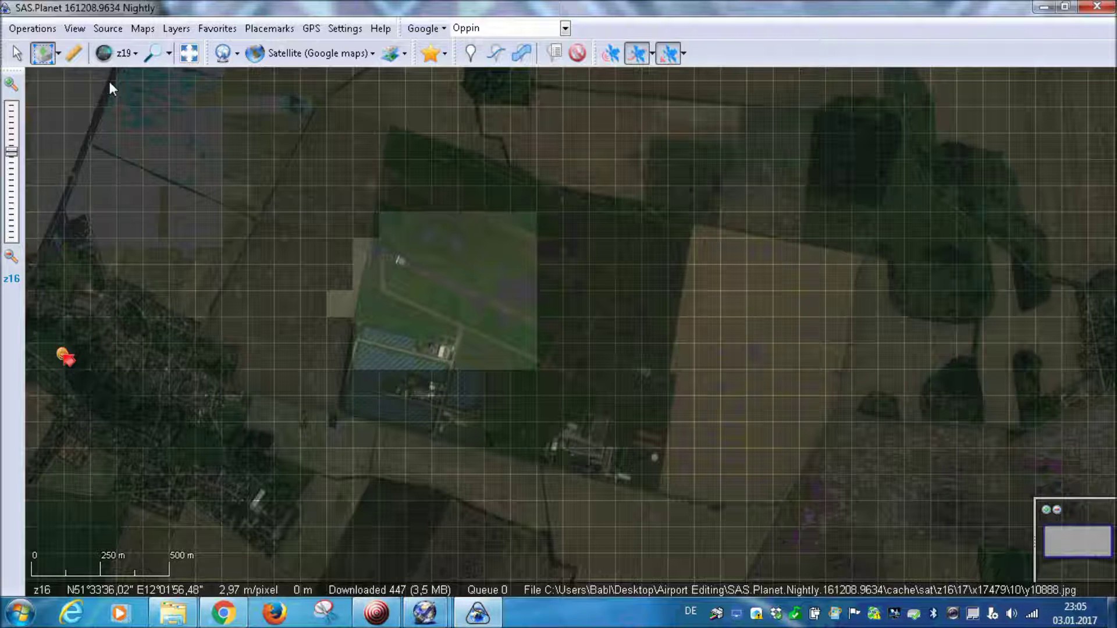
click(270, 85)
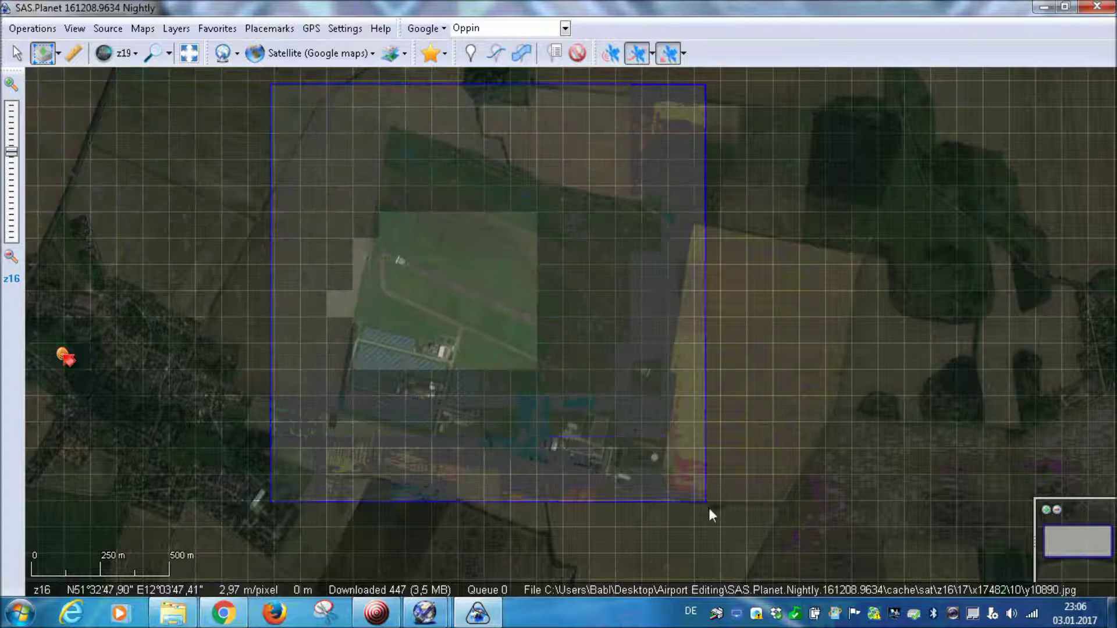
click(748, 544)
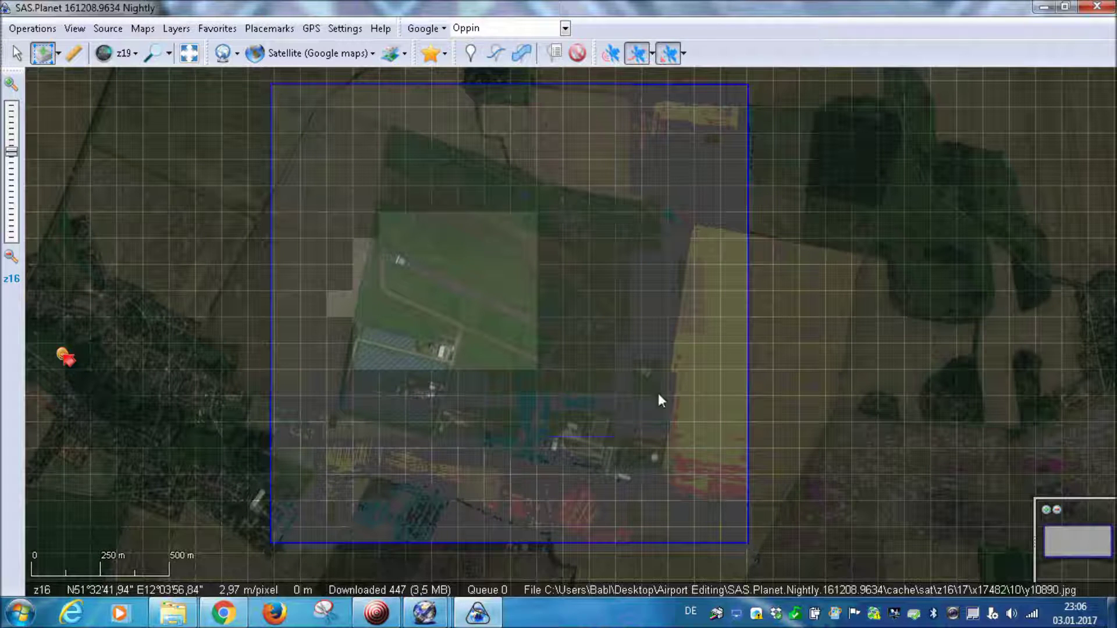
Download the Google maps satellite tiles of the selected area at zooms 19 and 20
click(484, 343)
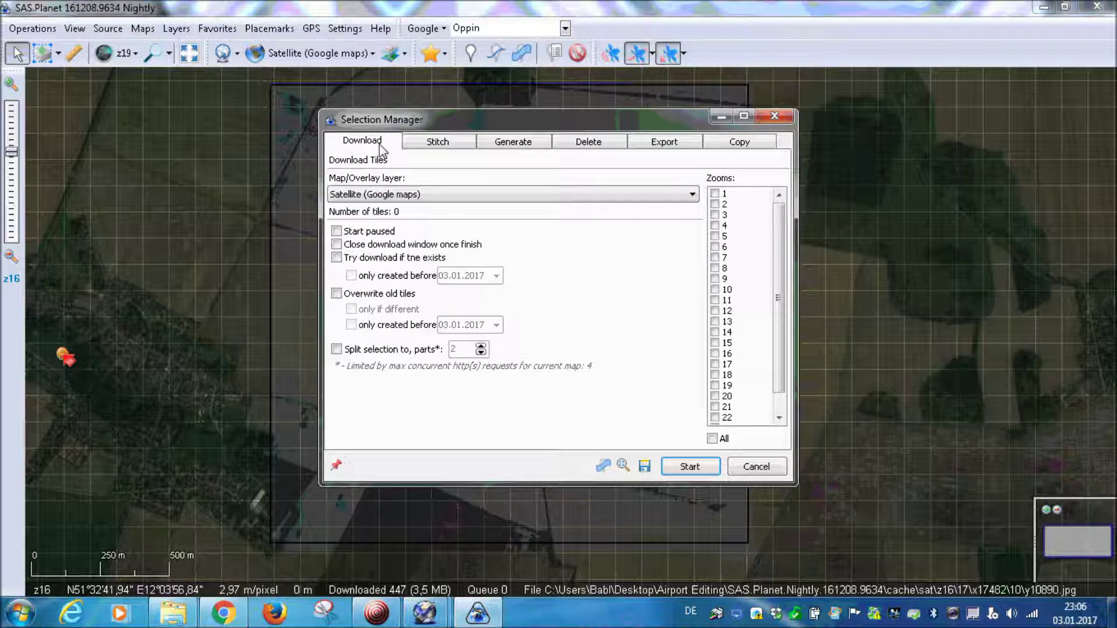
click(716, 385)
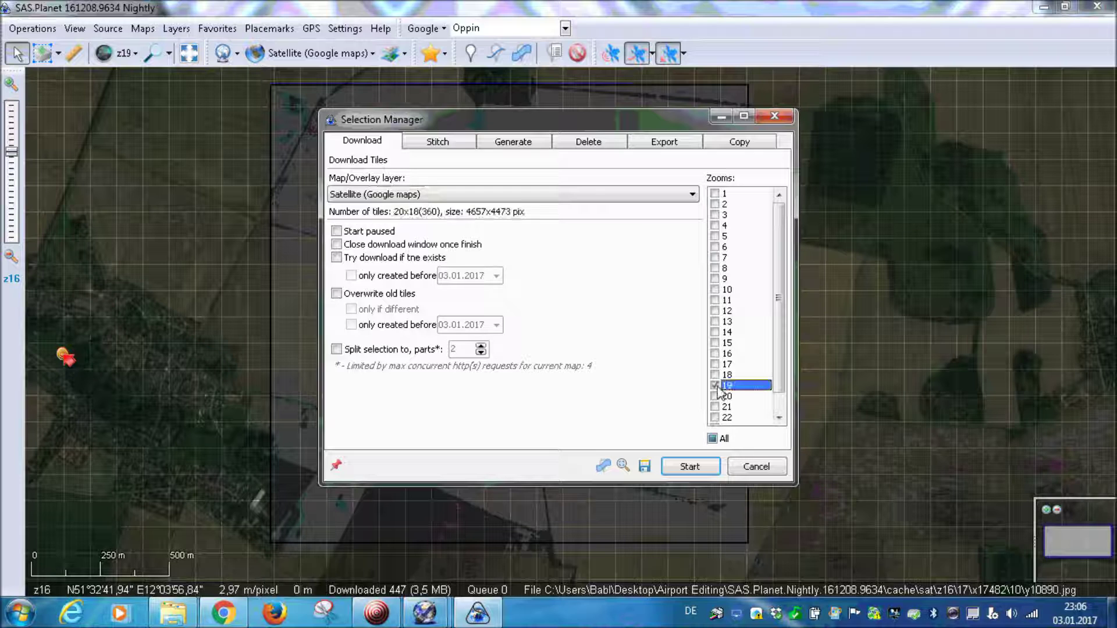
click(716, 396)
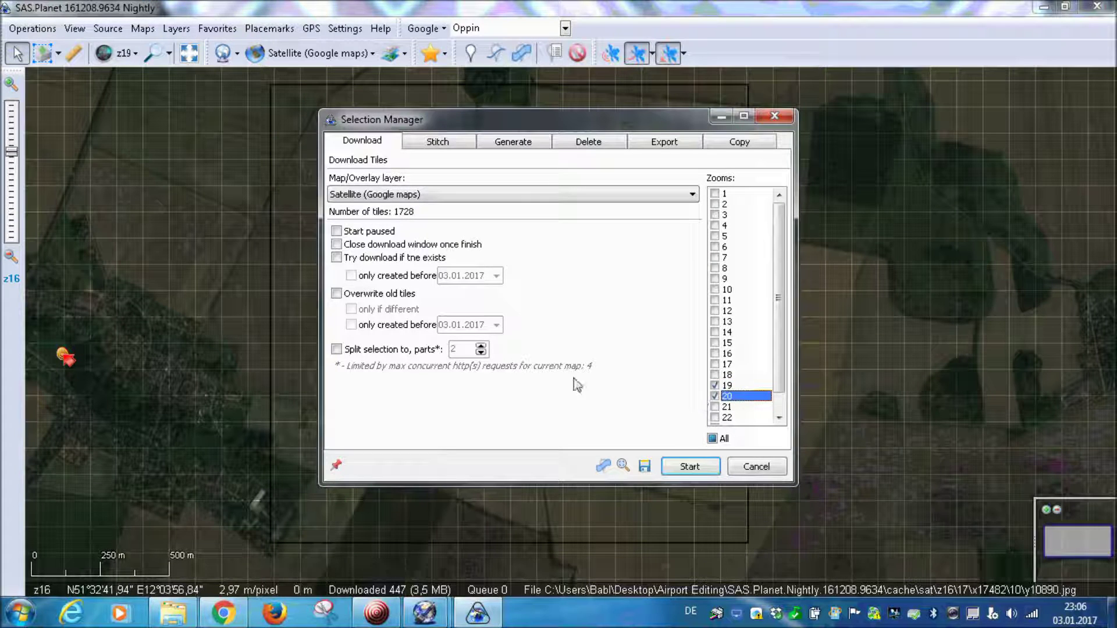
click(694, 467)
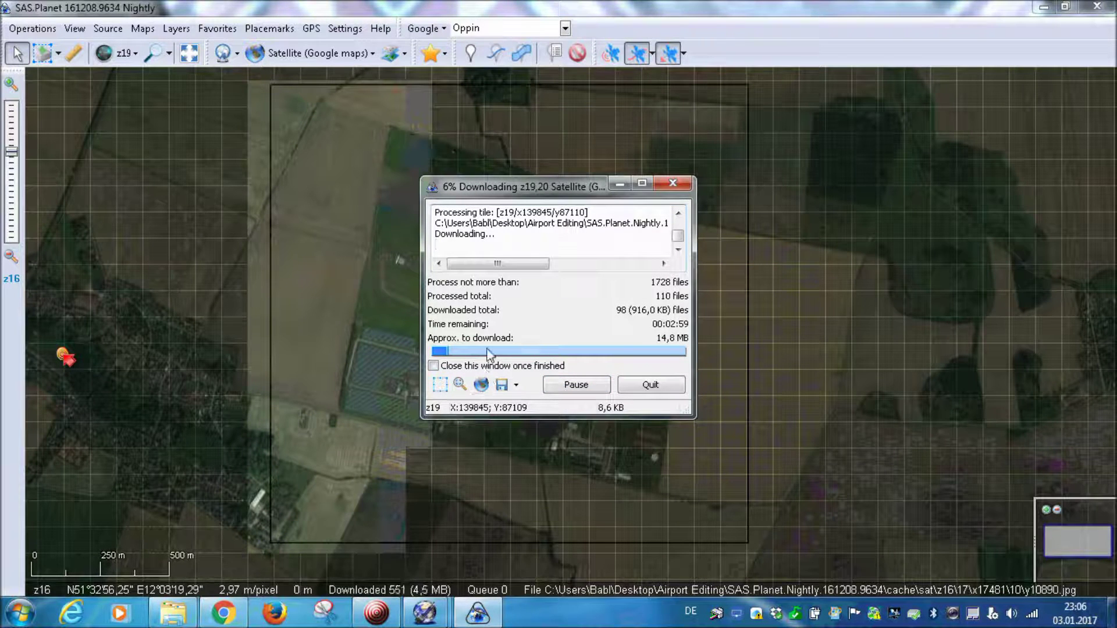
click(388, 614)
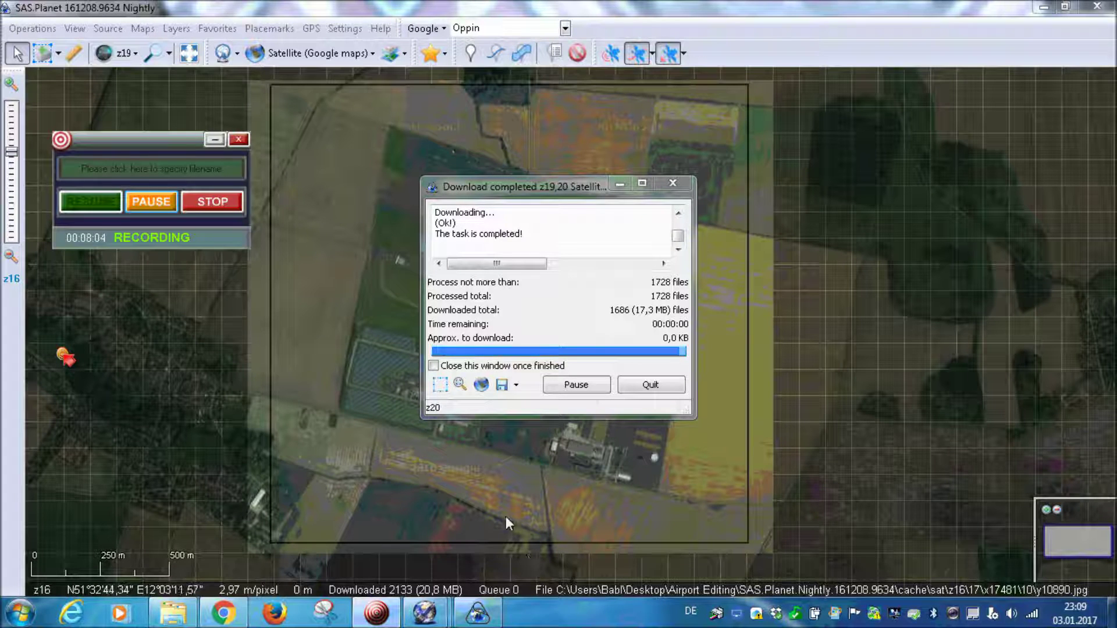
Configure the stitching of the selected airfield area with zoom 20 and a .kml georeferencing file
click(440, 385)
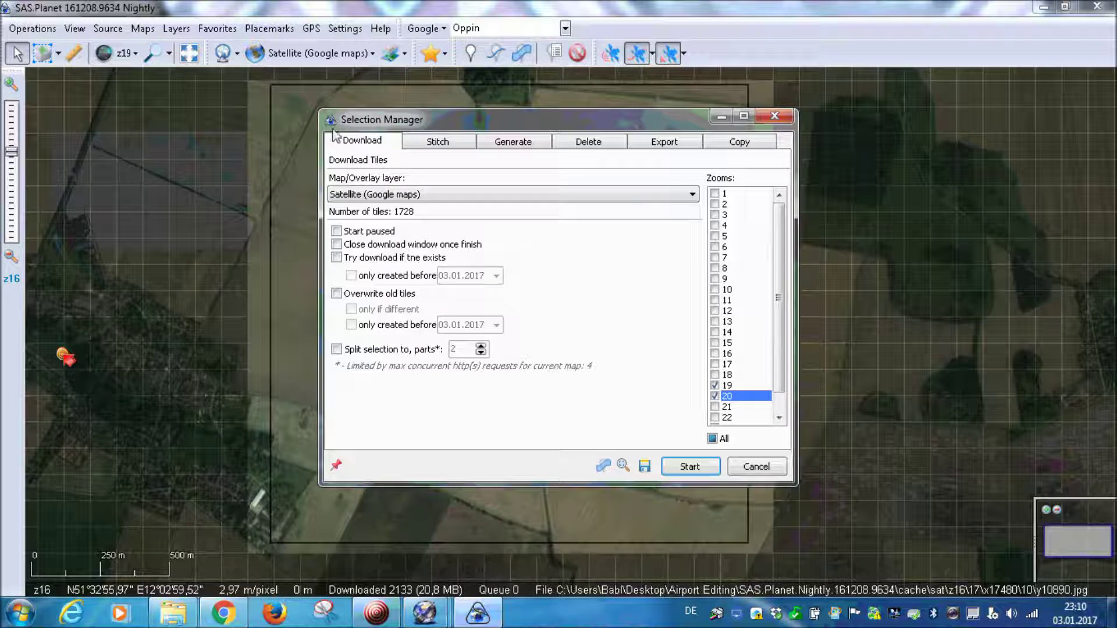
click(439, 142)
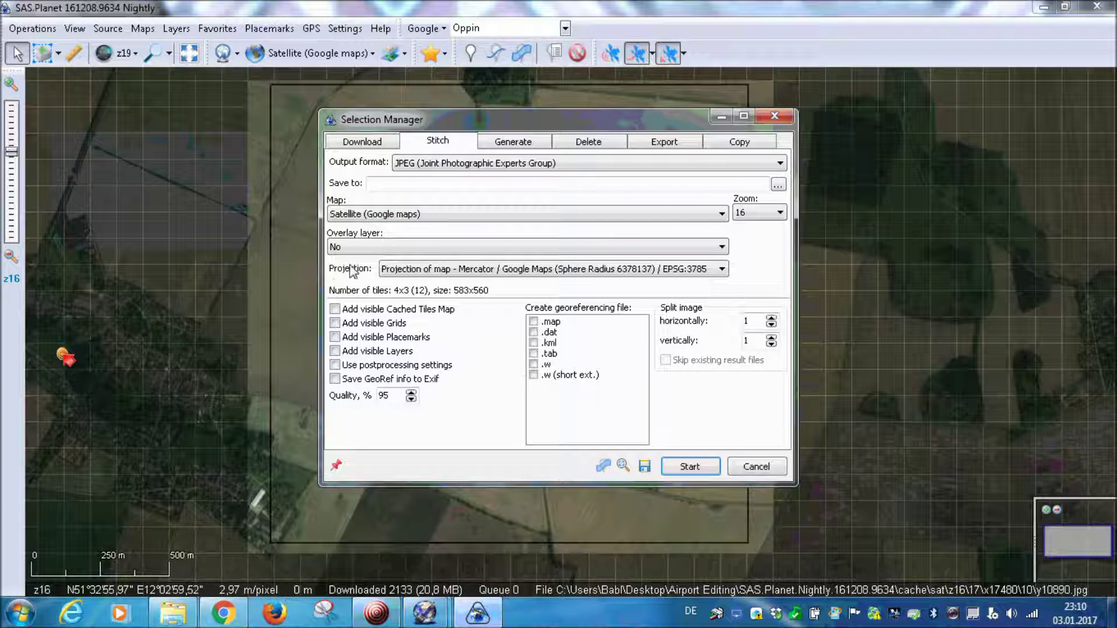
click(534, 343)
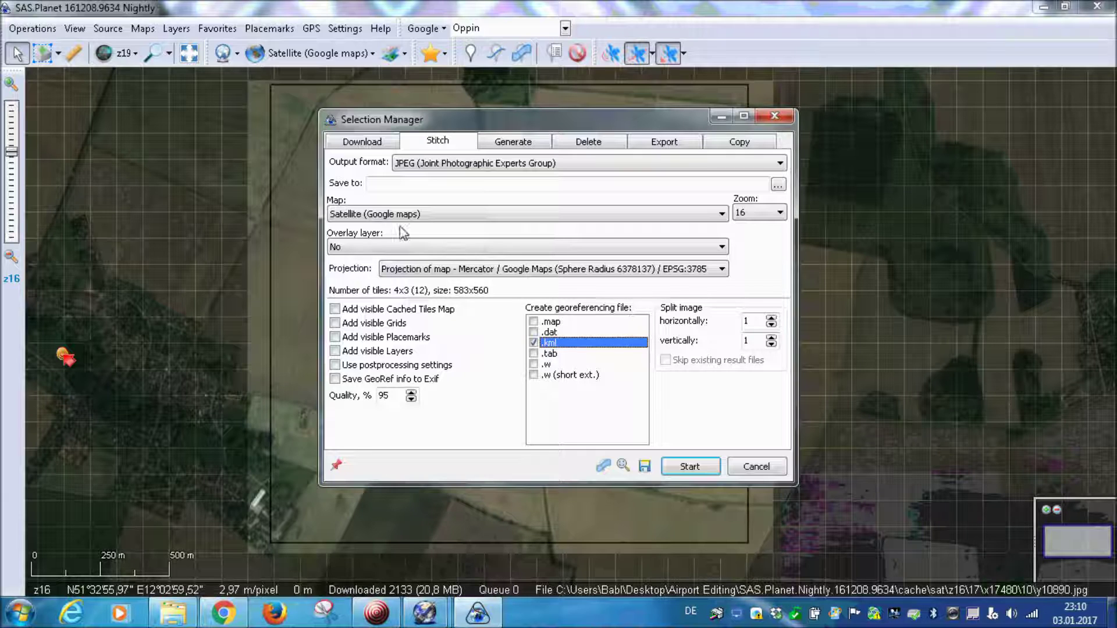
click(762, 212)
click(759, 270)
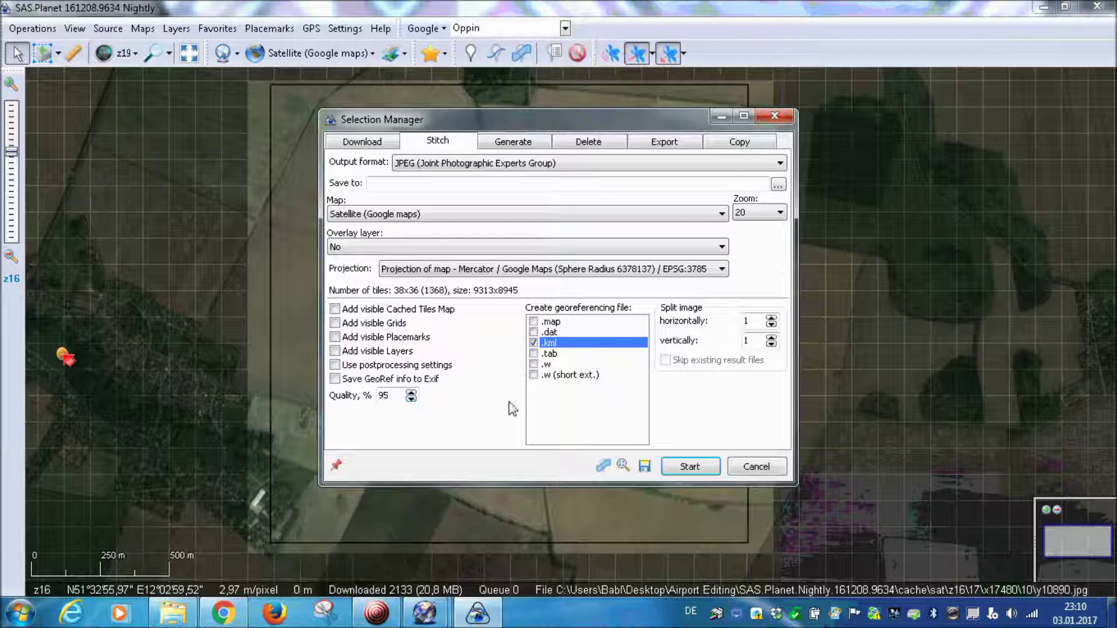
click(761, 217)
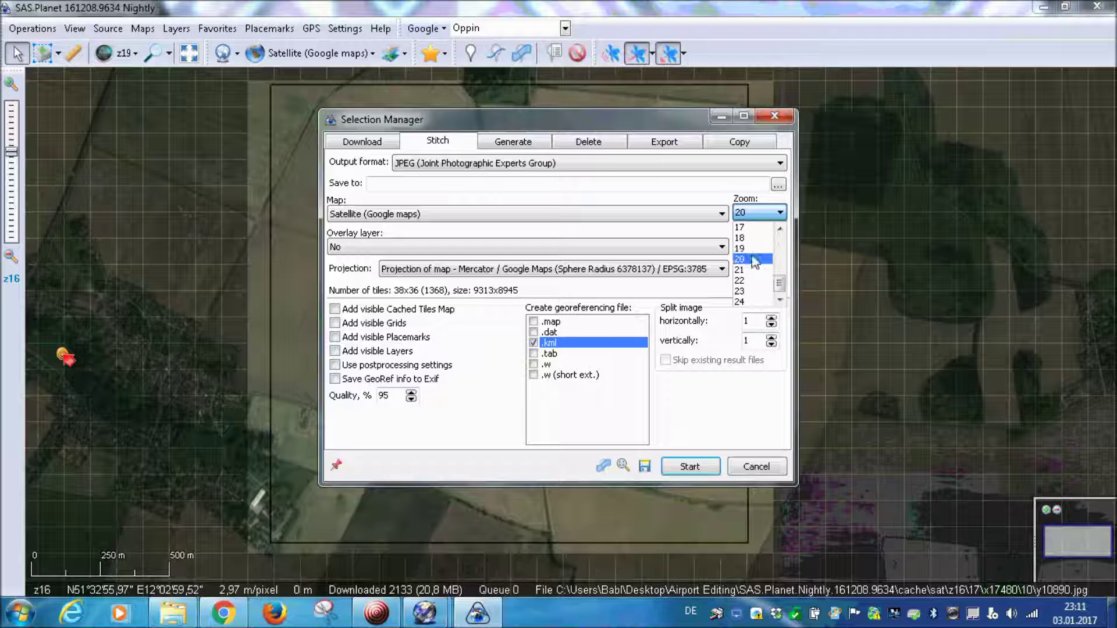
click(755, 260)
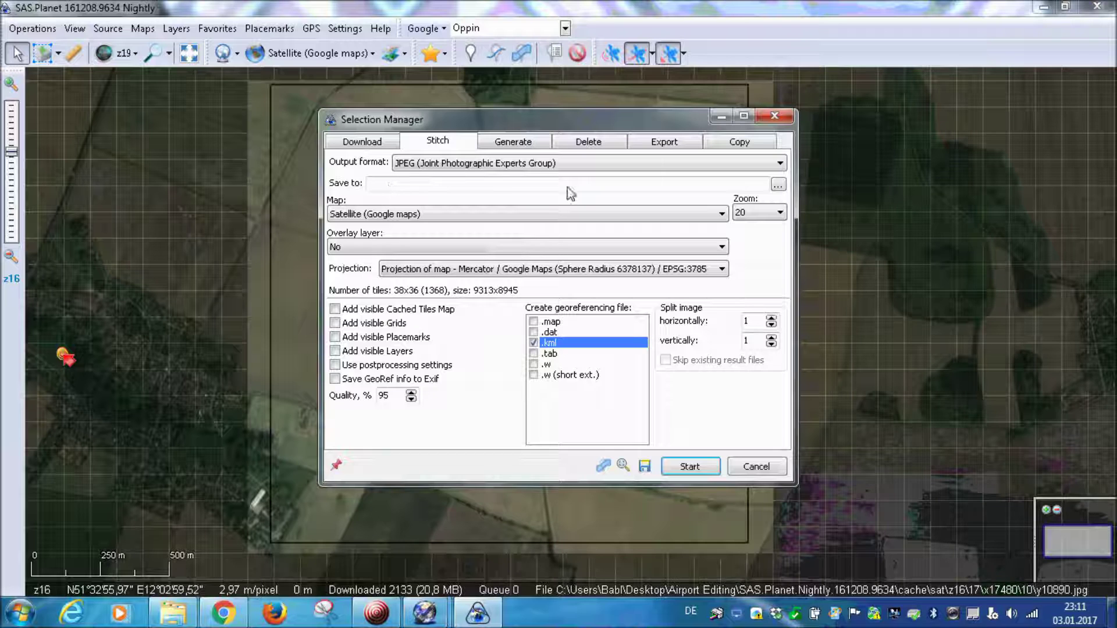
Set the stitched image's output file to EDAQ in the desktop's Airport Editing folder and run the stitching
click(778, 184)
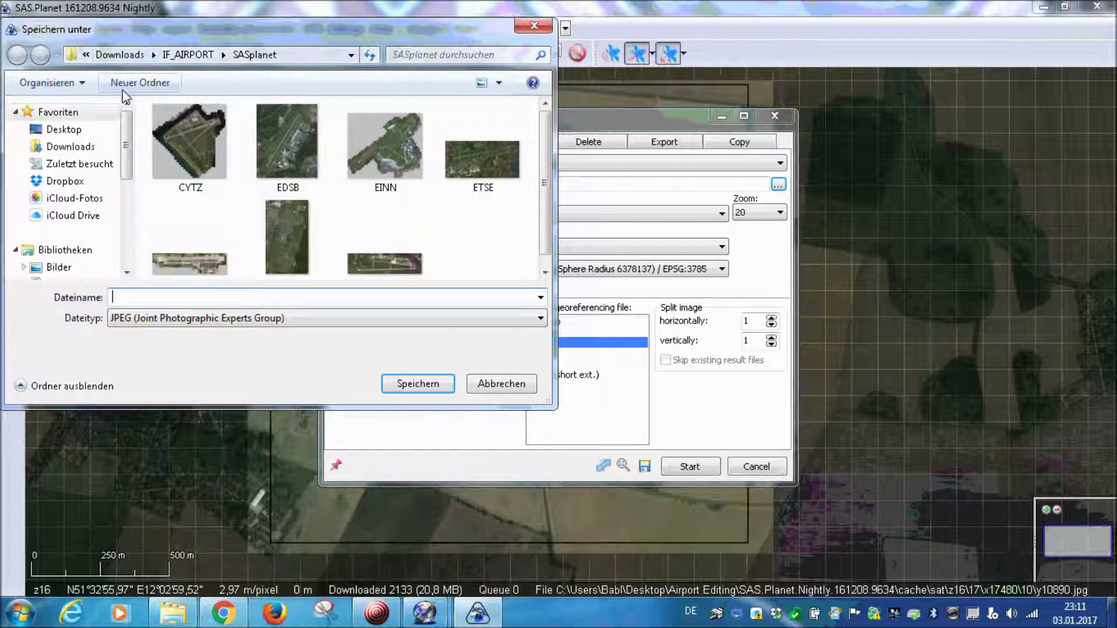
click(64, 129)
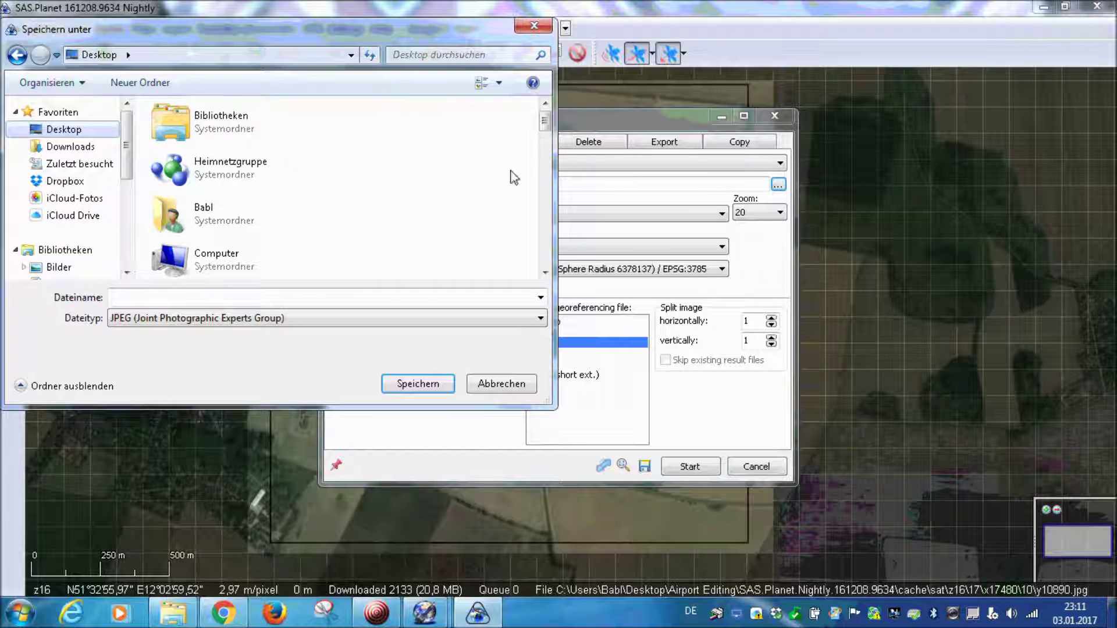
drag(545, 116, 543, 153)
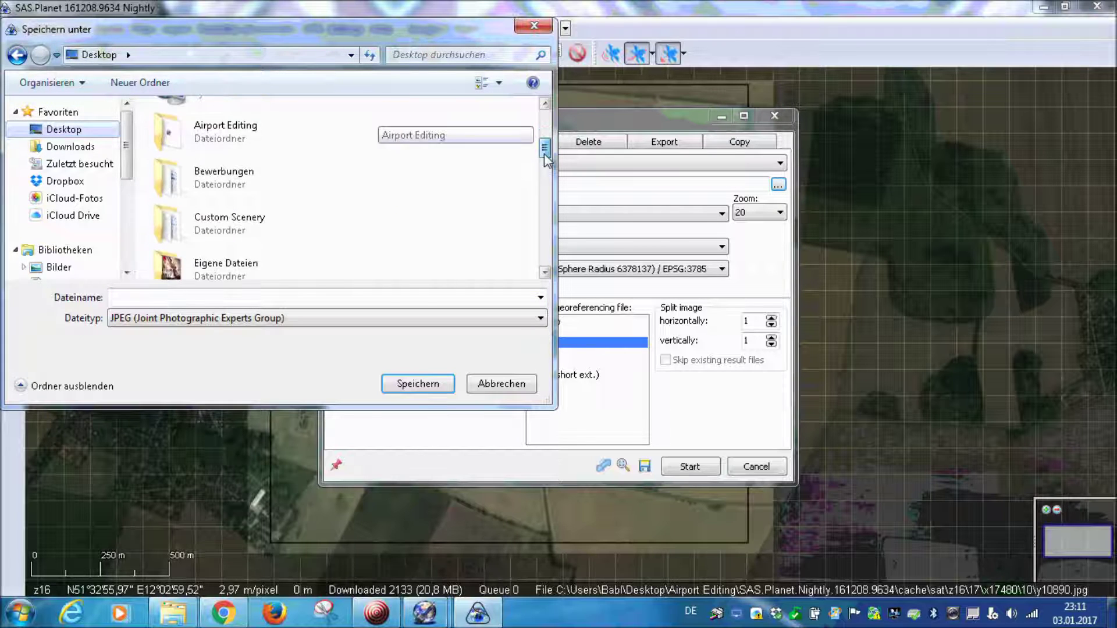
double_click(282, 144)
click(238, 298)
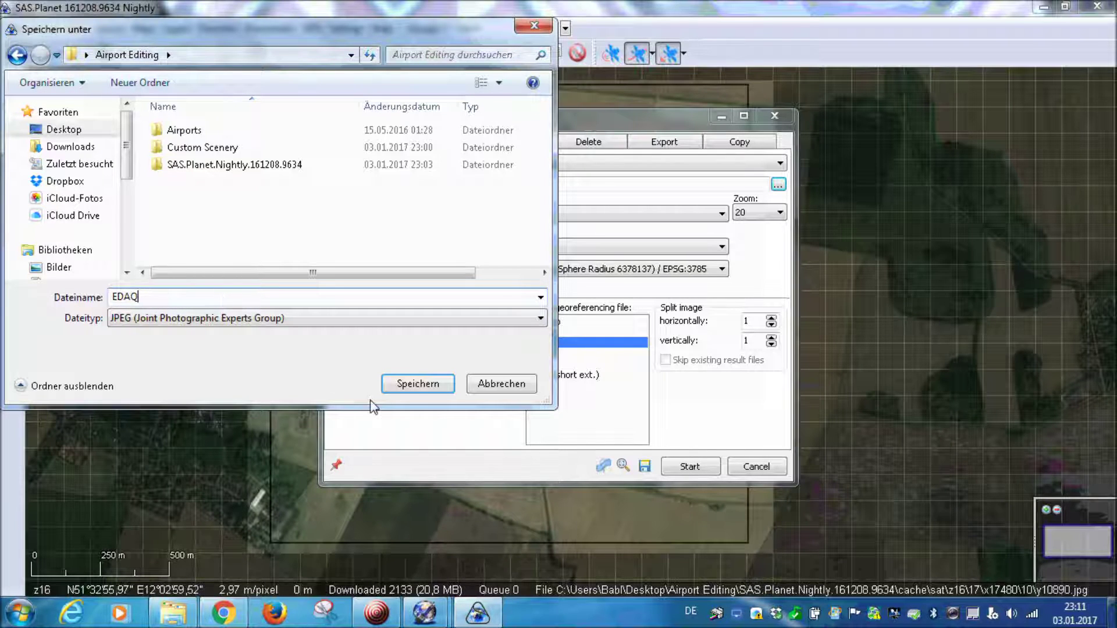
click(417, 383)
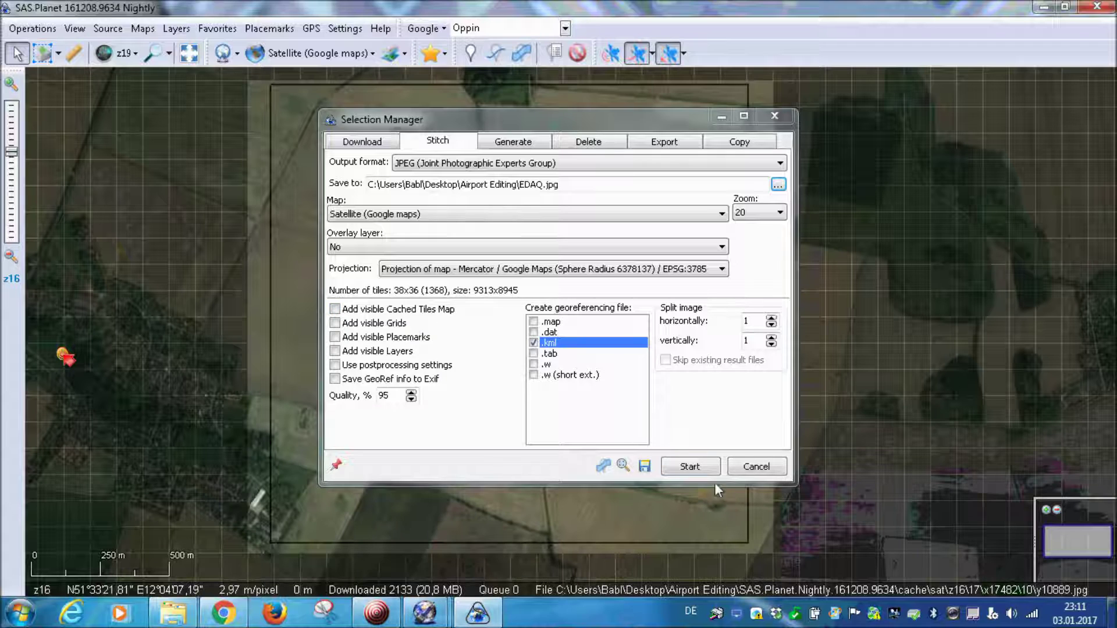
click(704, 467)
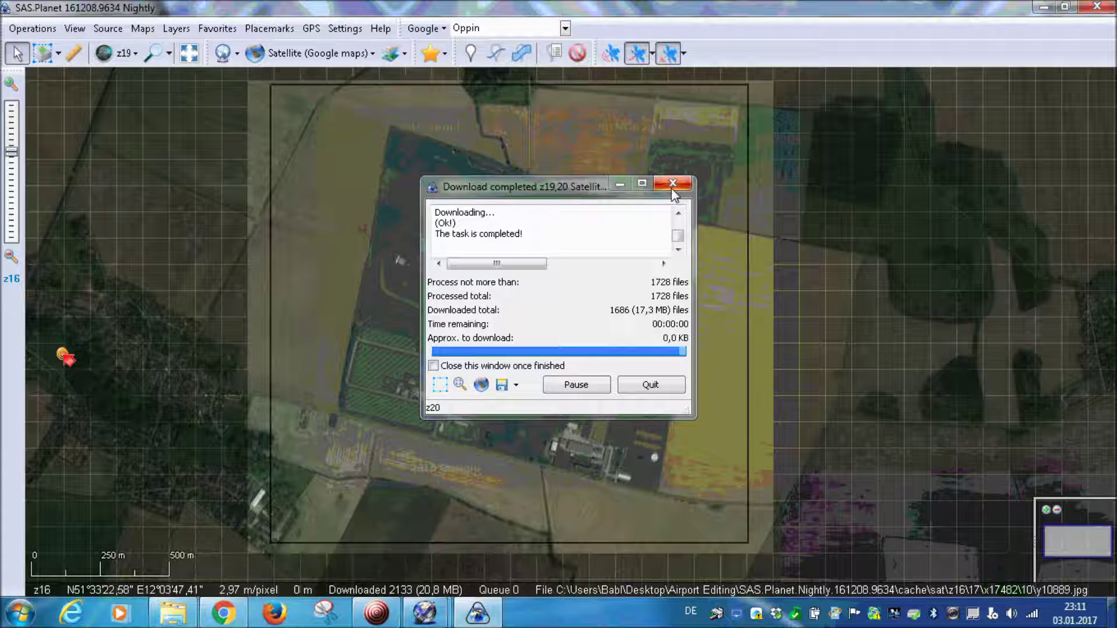
Close the download report and SAS.Planet, and go up to the Airport Editing folder in the file explorer
click(673, 183)
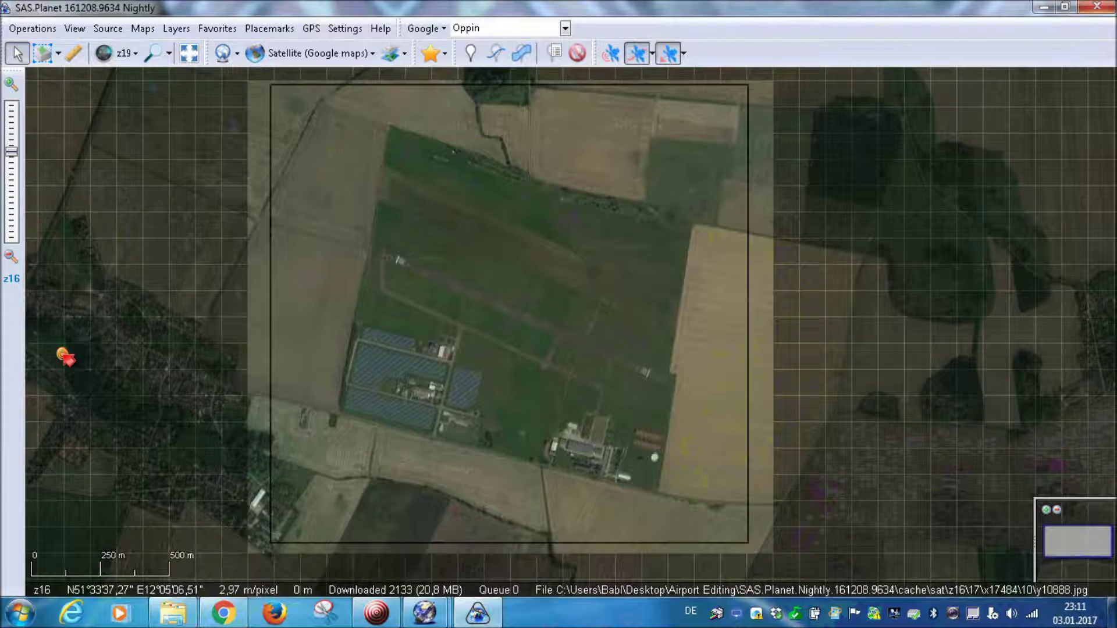
click(1097, 6)
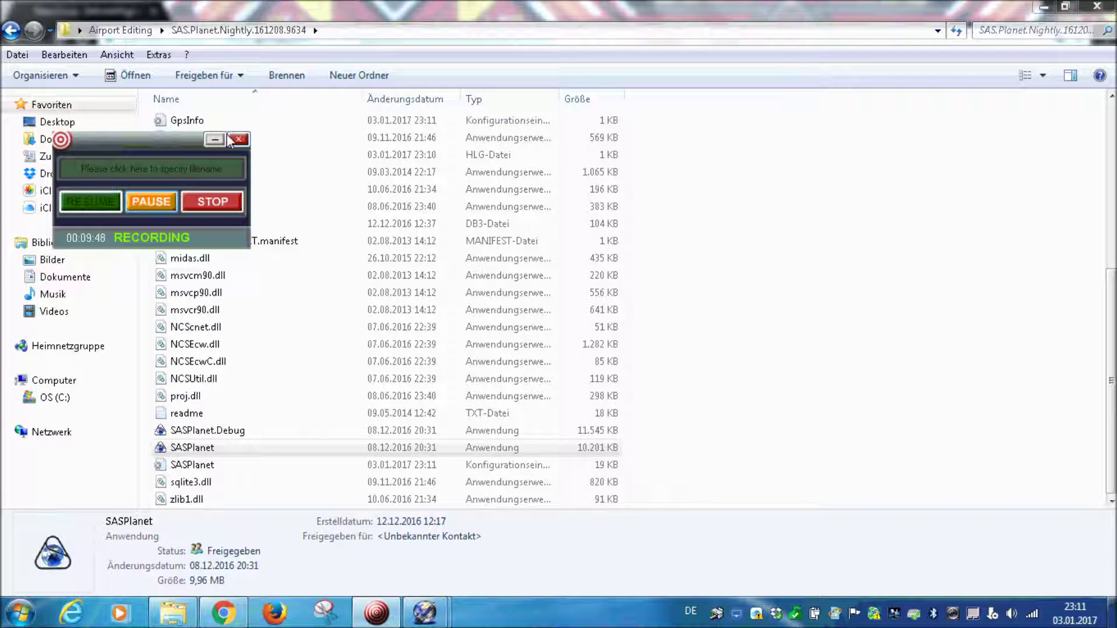
click(751, 64)
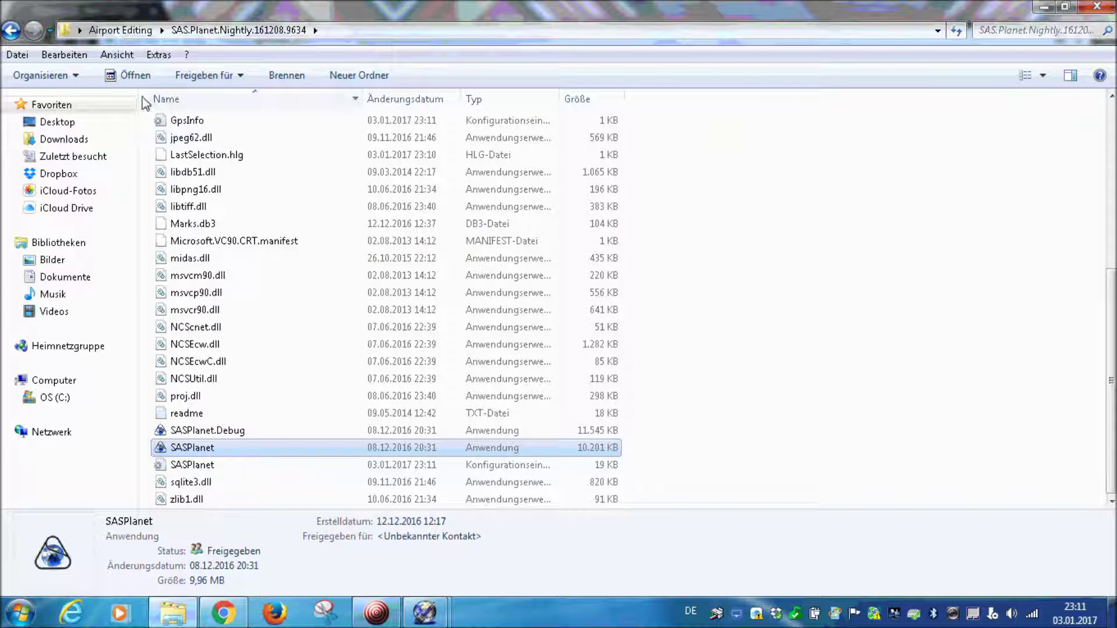
click(121, 30)
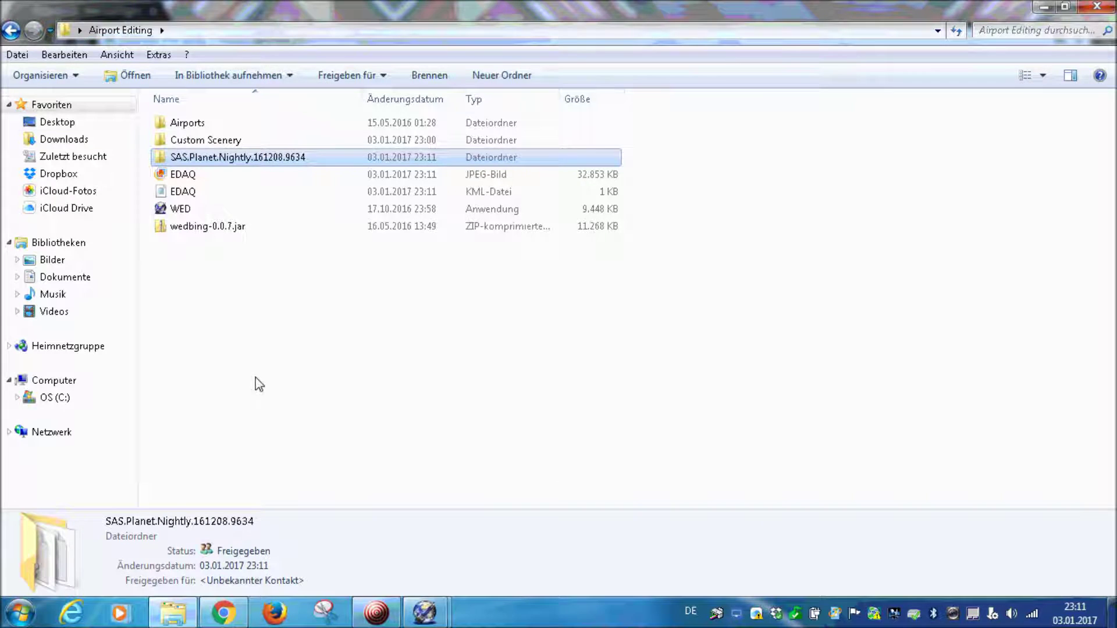
Switch to WorldEditor and import the EDAQ JPEG image from the Airport Editing folder as an orthophoto
mouse_move(428, 618)
click(452, 546)
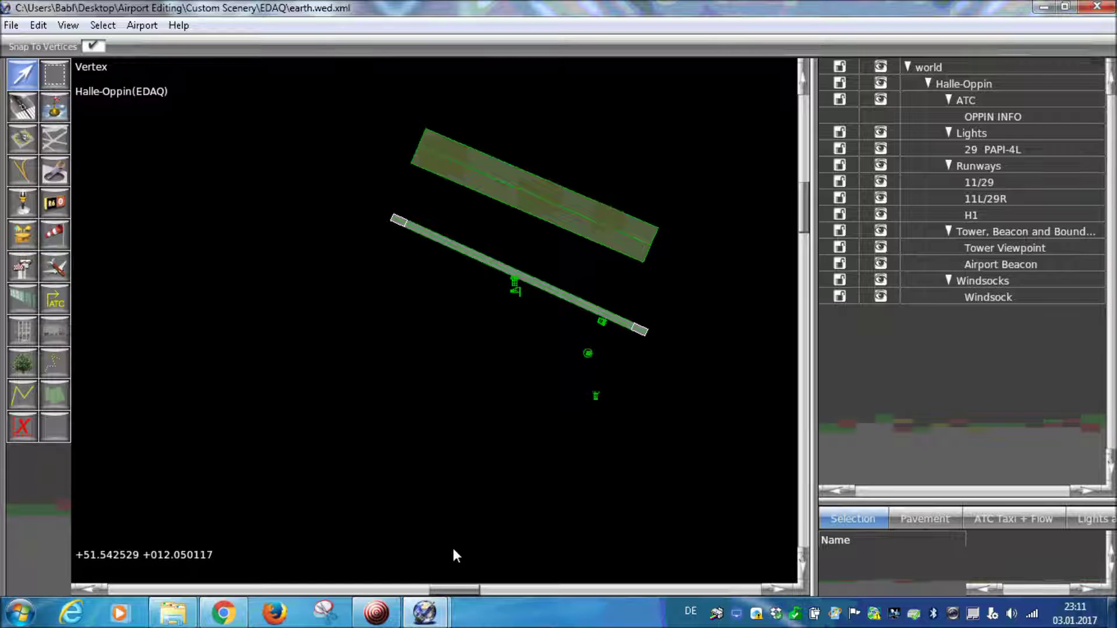
click(12, 25)
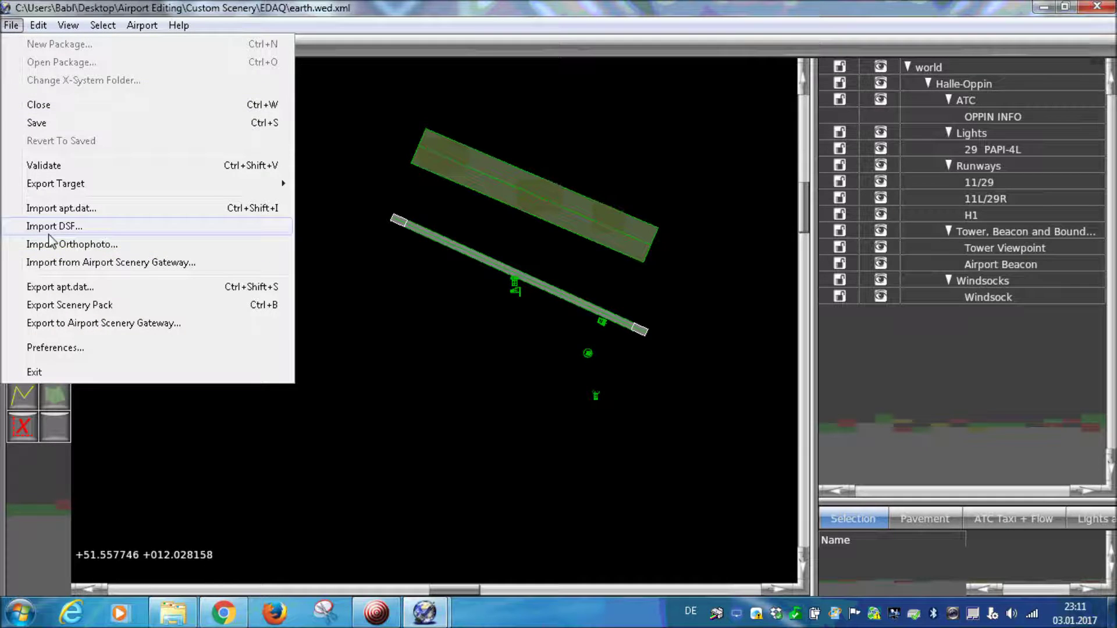
click(65, 246)
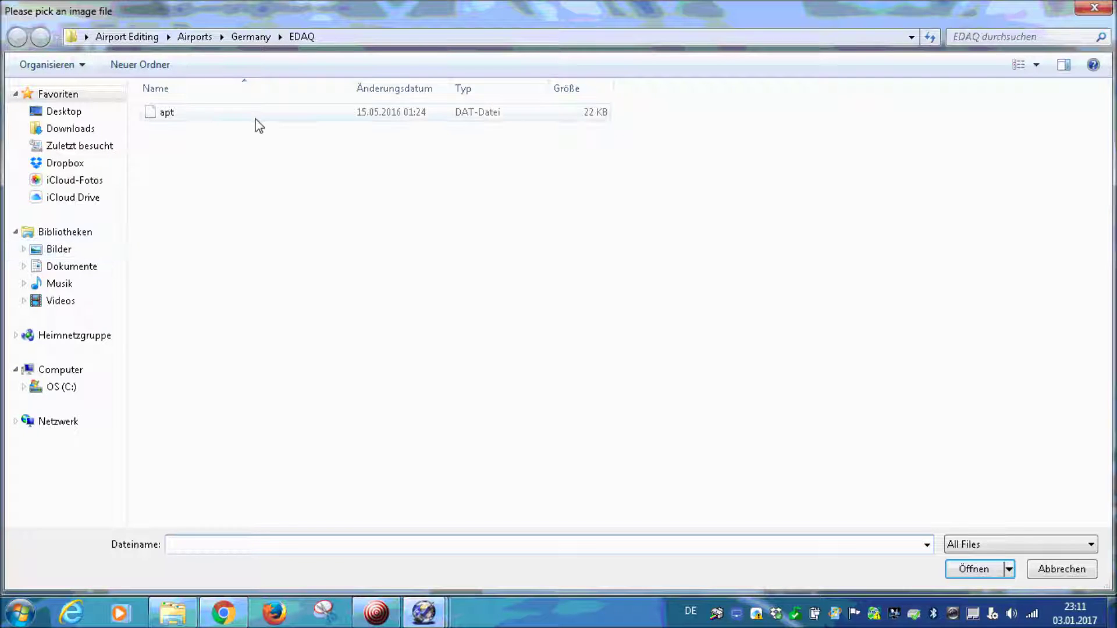
click(86, 38)
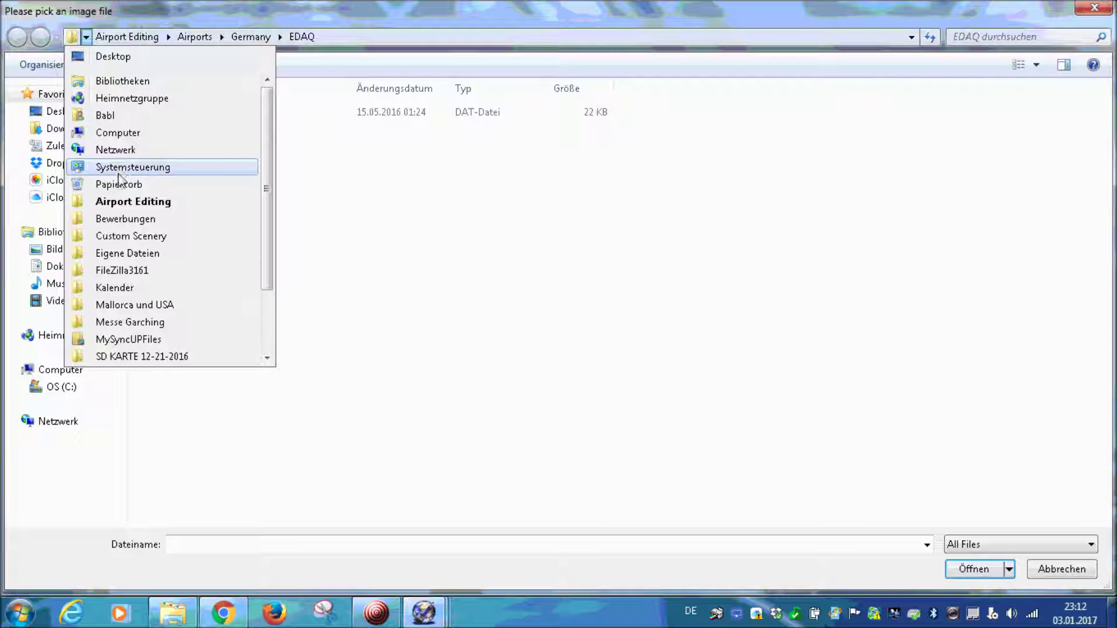
click(124, 204)
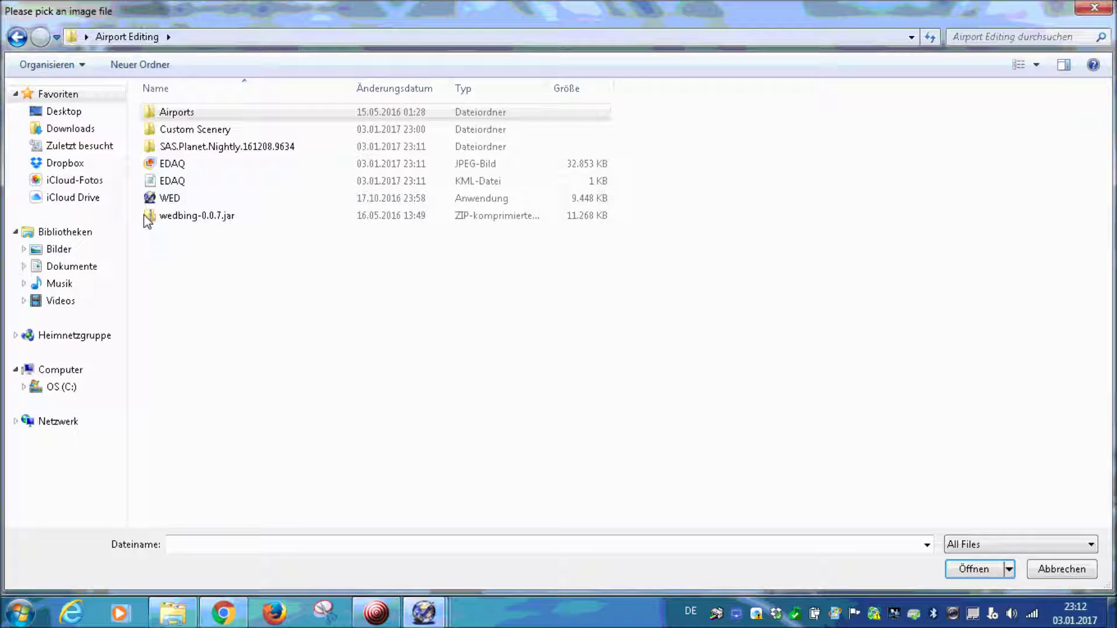
click(174, 164)
click(965, 569)
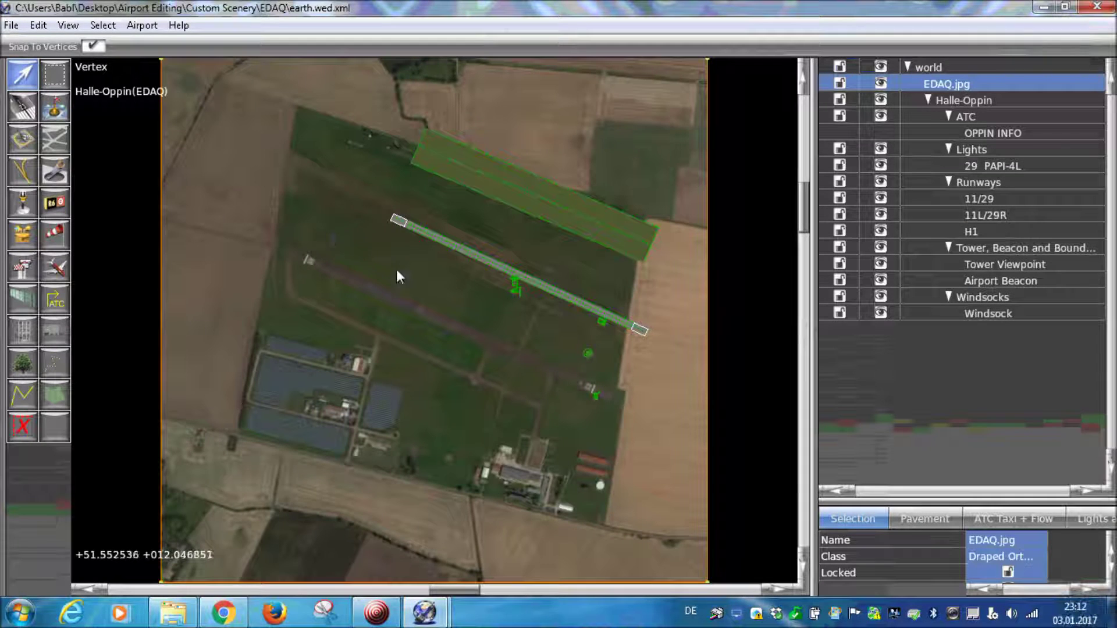
scroll(302, 245, down, 4)
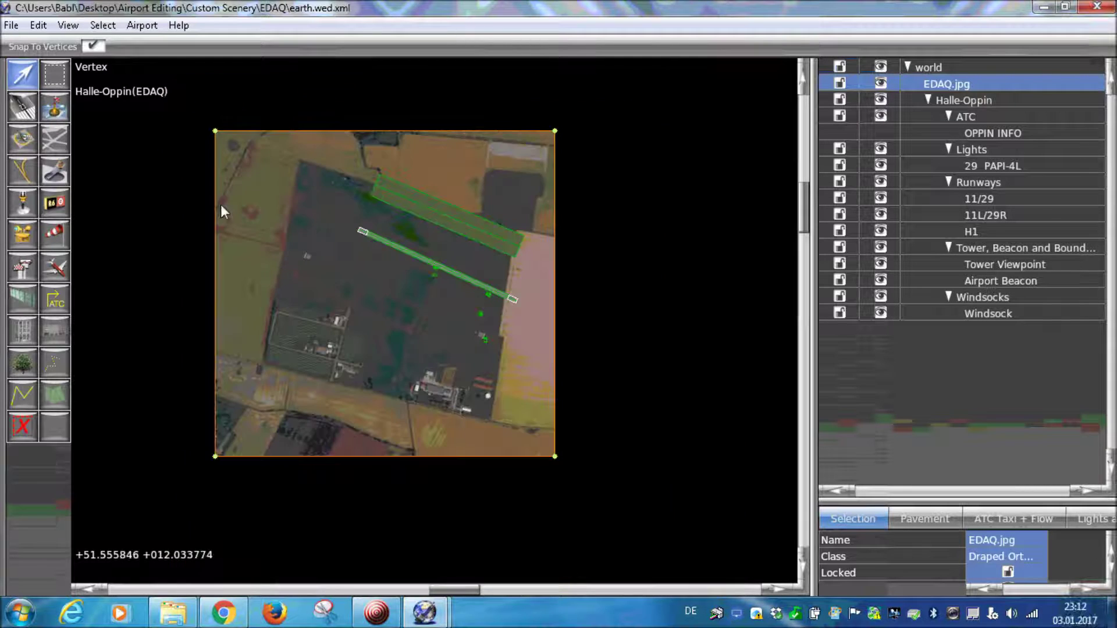
scroll(245, 192, up, 3)
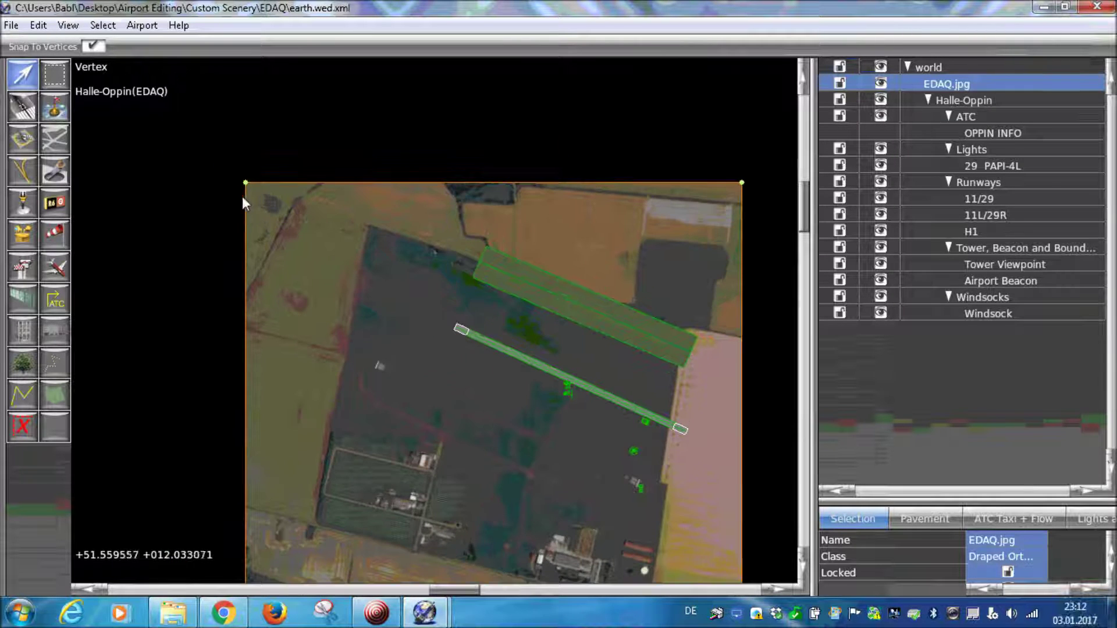
scroll(347, 270, down, 2)
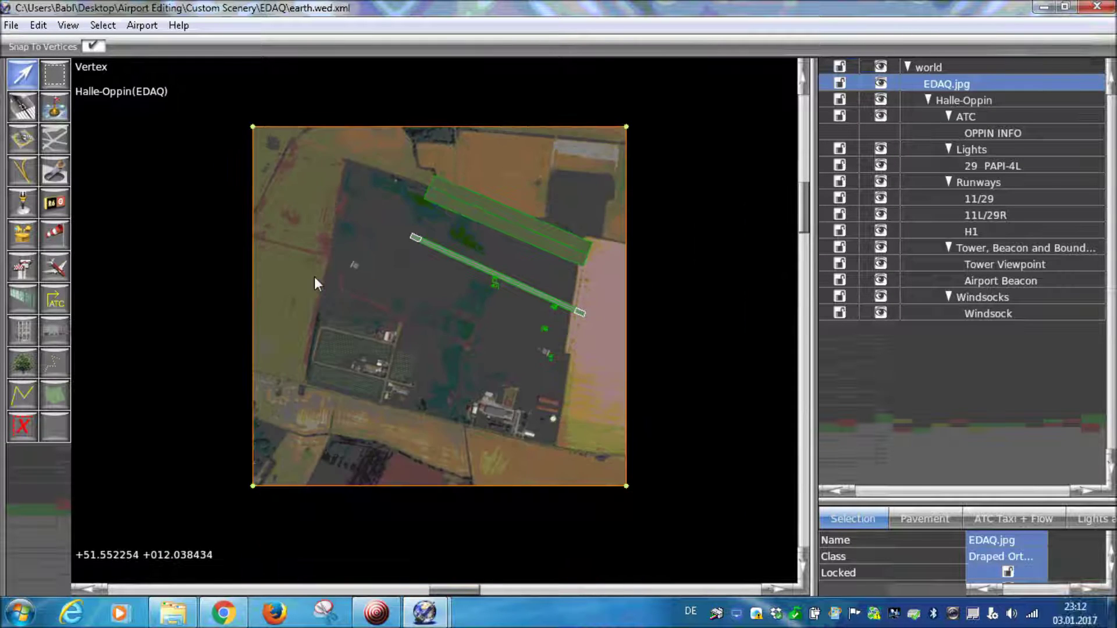
Open the EDAQ KML file from the Airport Editing folder in the text editor and select its north coordinate value
click(174, 617)
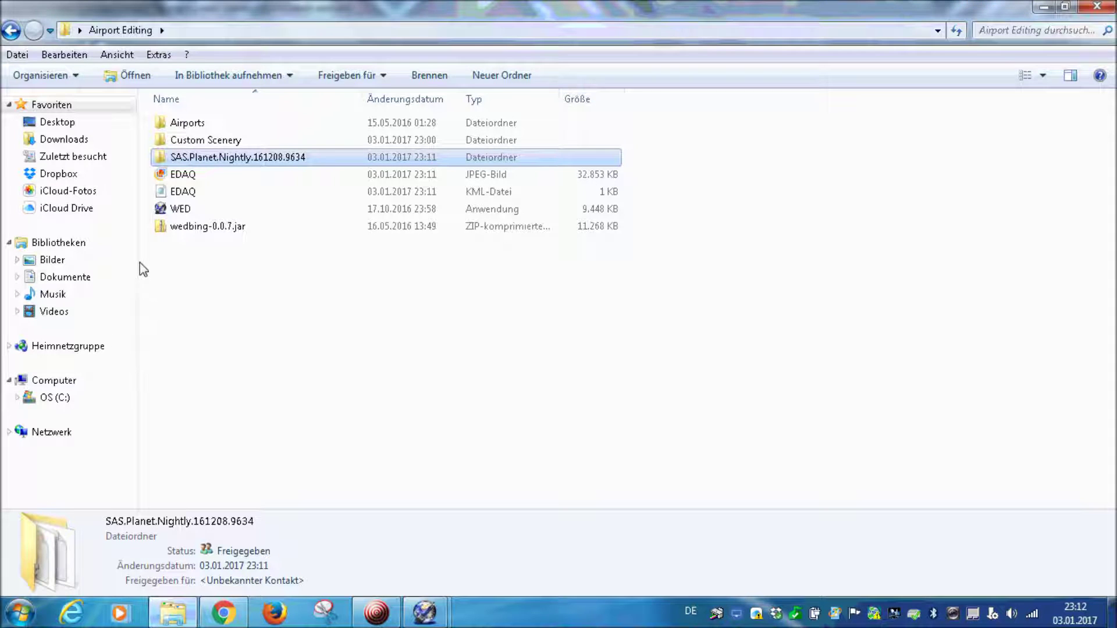
click(207, 195)
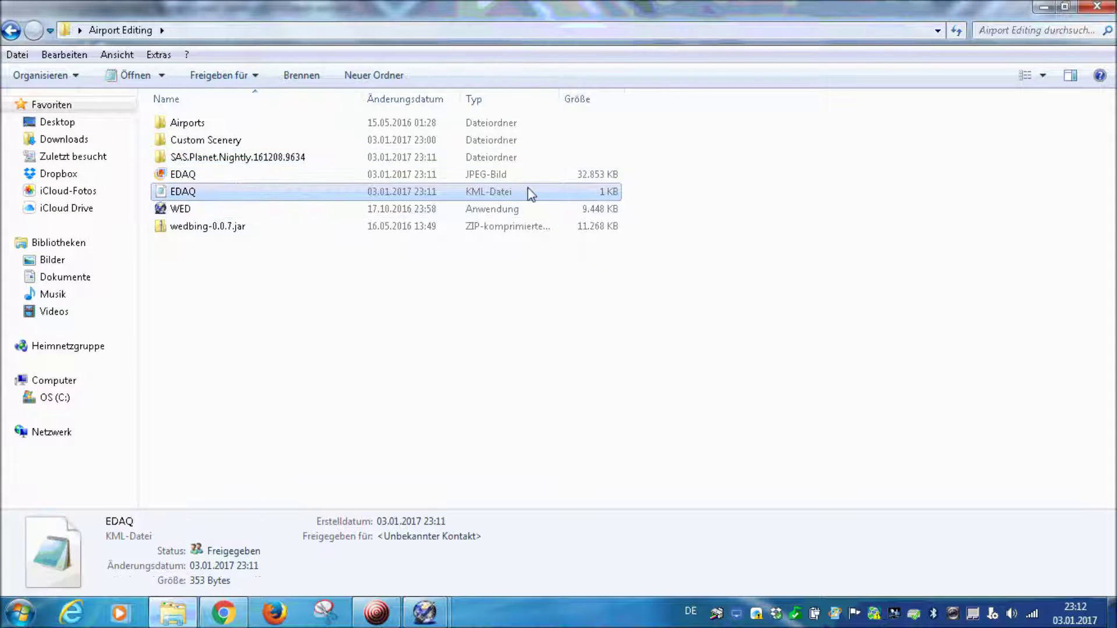
double_click(386, 197)
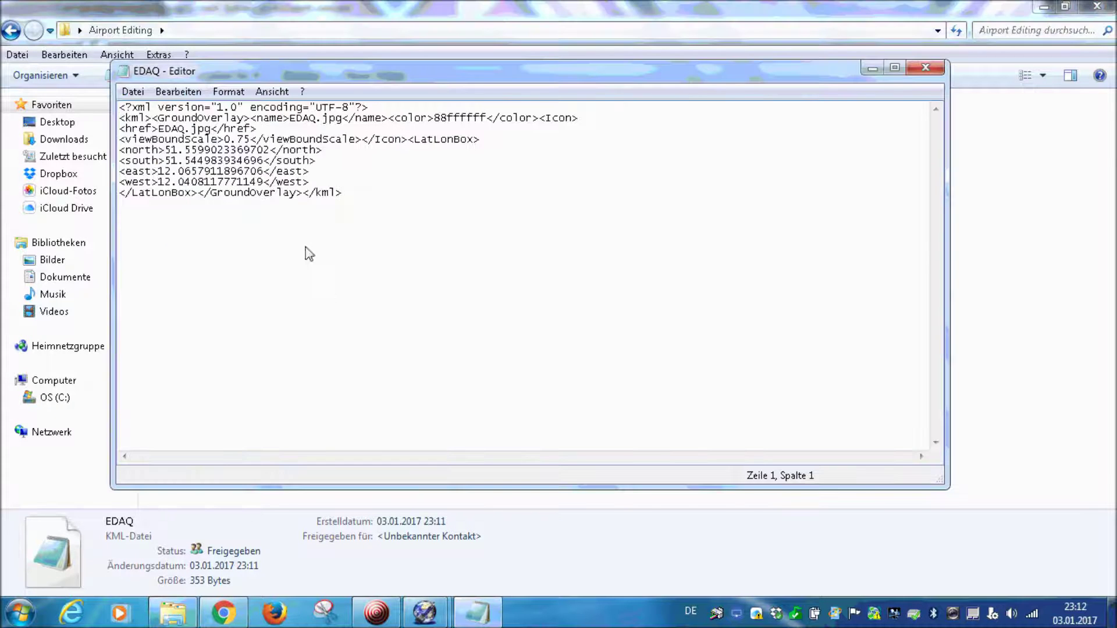
drag(127, 153, 270, 152)
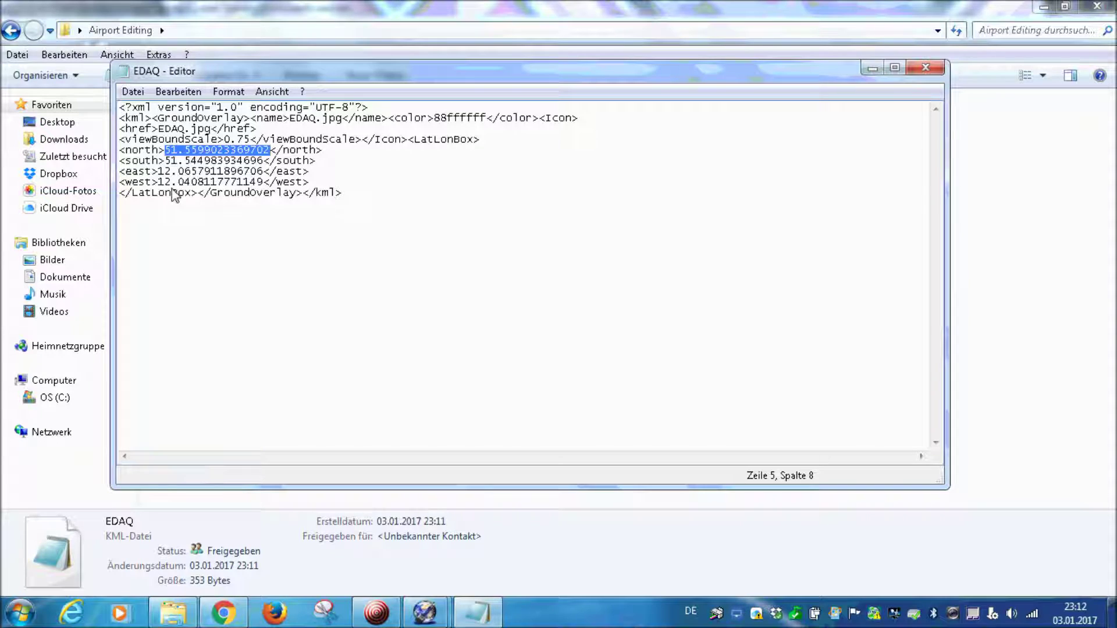
click(244, 234)
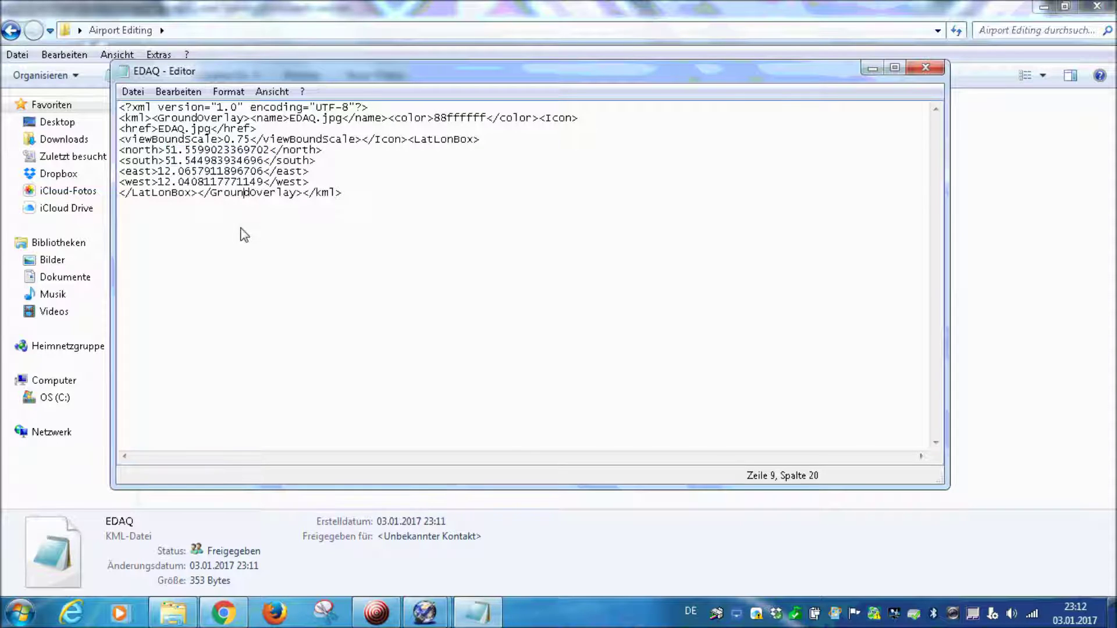
drag(164, 150, 271, 152)
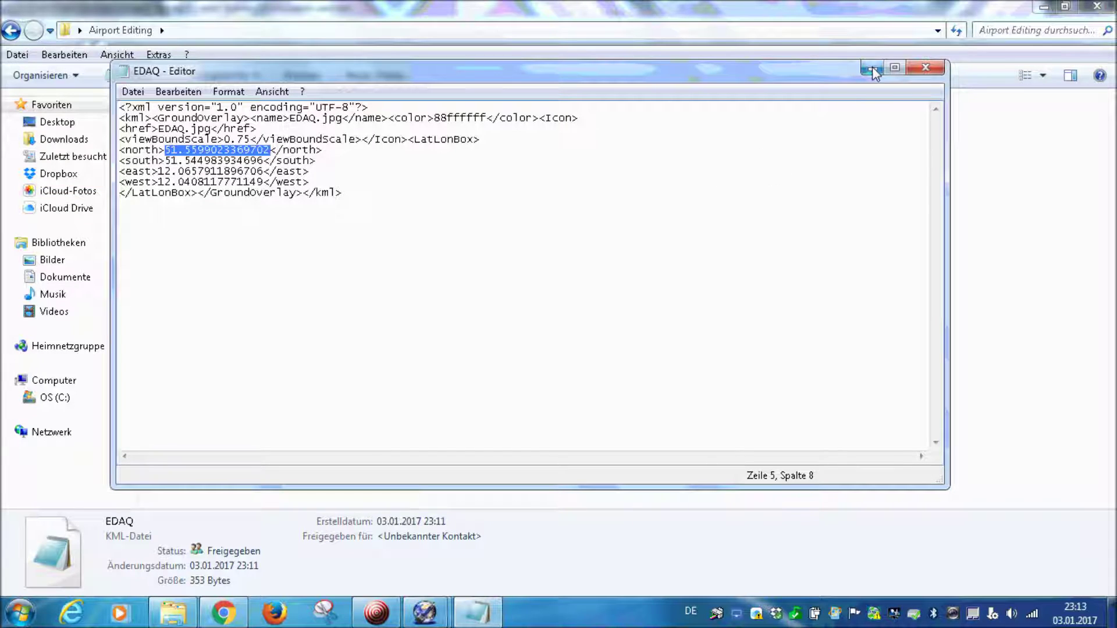
Switch to WorldEditor and set the latitude of the orthophoto's northwest corner to the KML north value 51.5599023369702
mouse_move(427, 611)
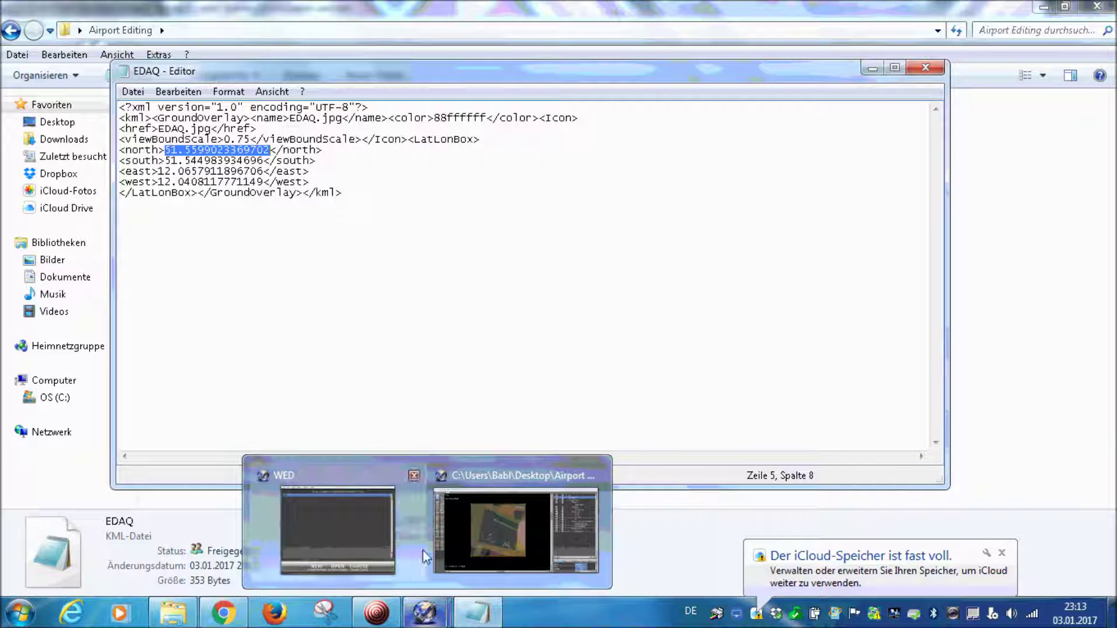
click(467, 525)
click(759, 303)
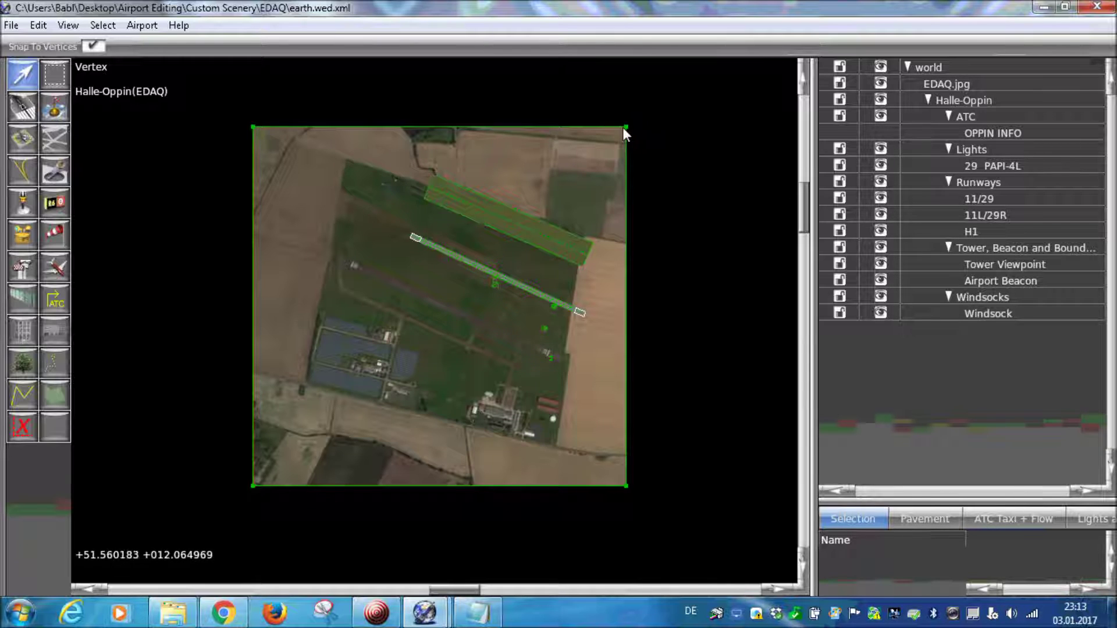
click(252, 127)
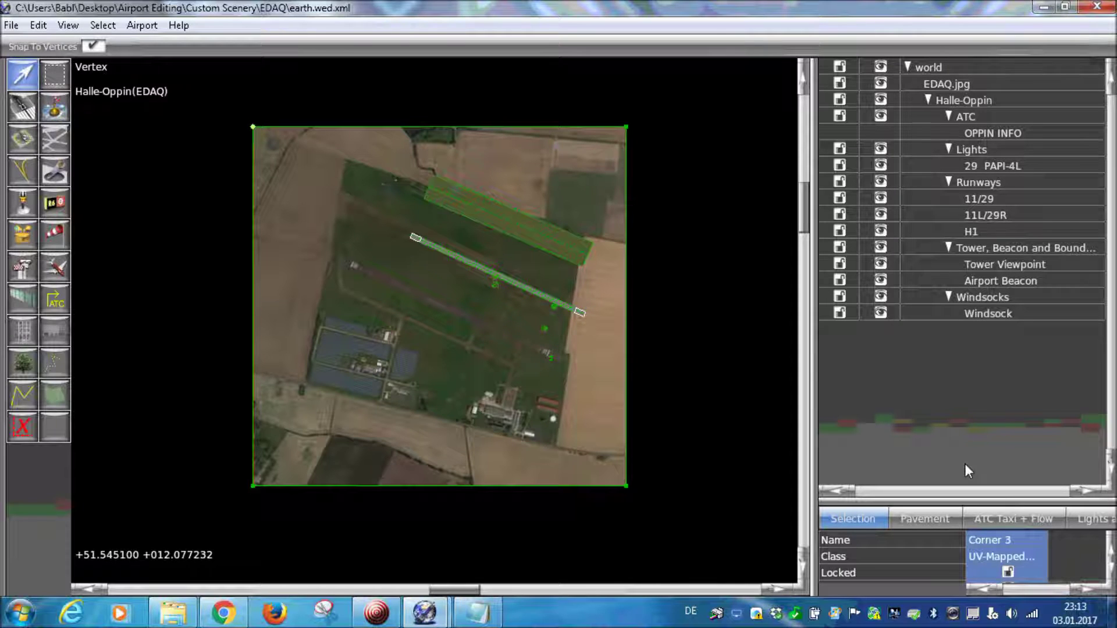
drag(971, 508, 989, 267)
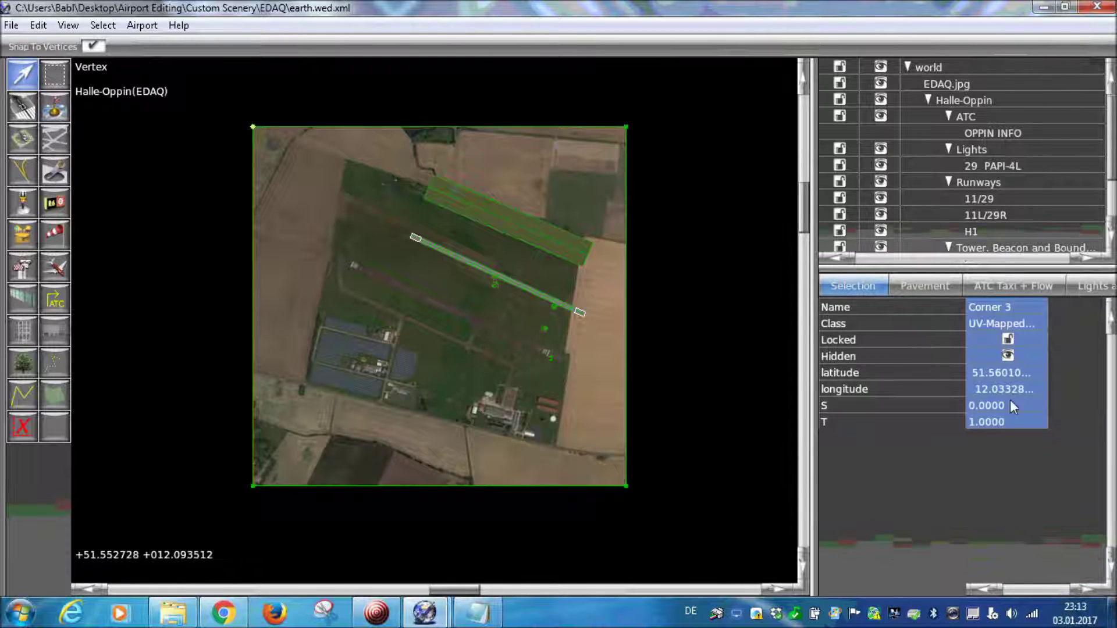
click(982, 374)
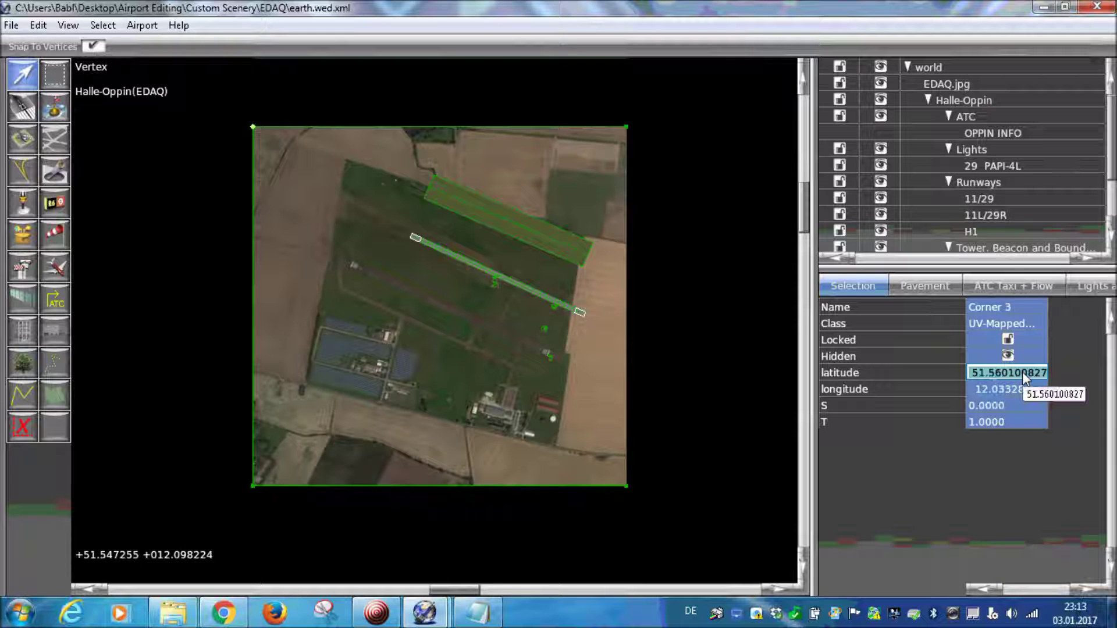
text(51.5599)
key(Return)
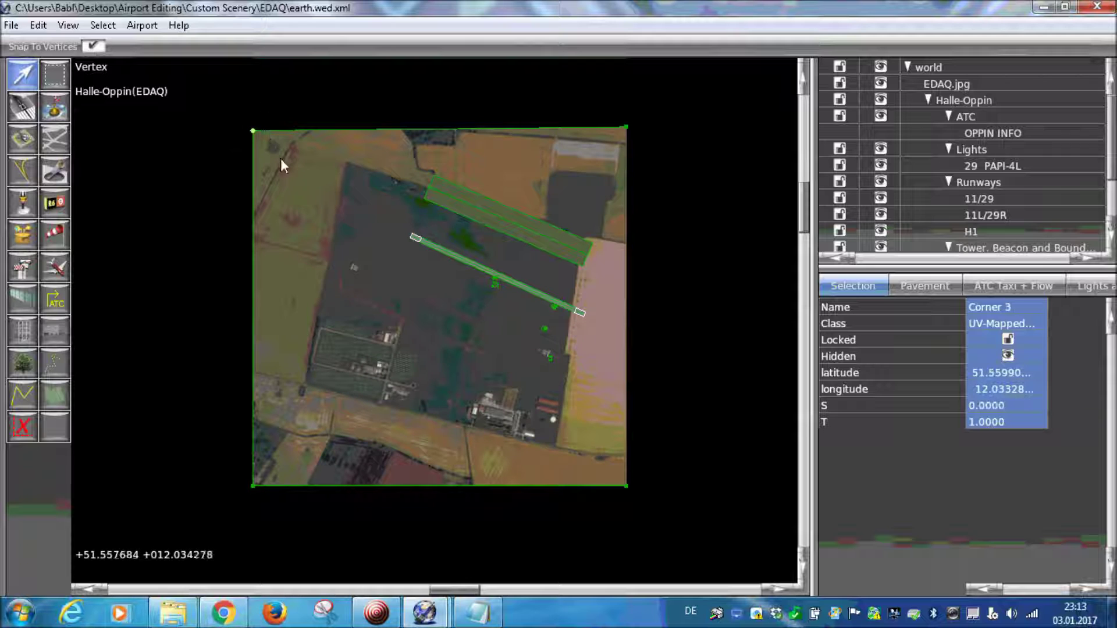
Set the latitude of the orthophoto's northeast corner to the KML north value 51.5599023369702
click(627, 126)
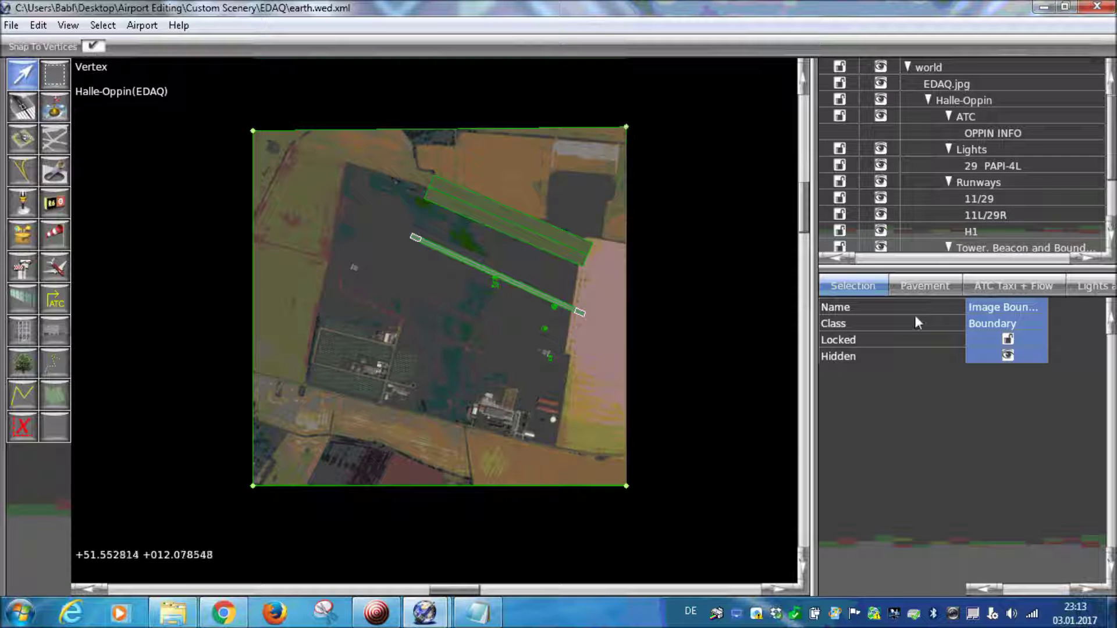
click(643, 143)
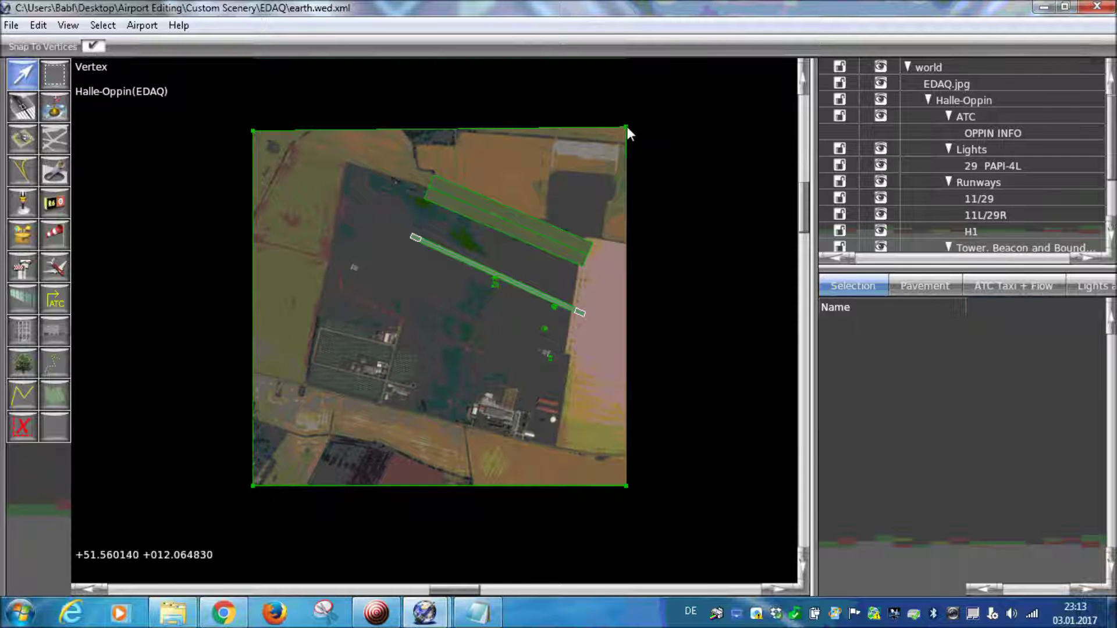
click(626, 127)
click(1013, 376)
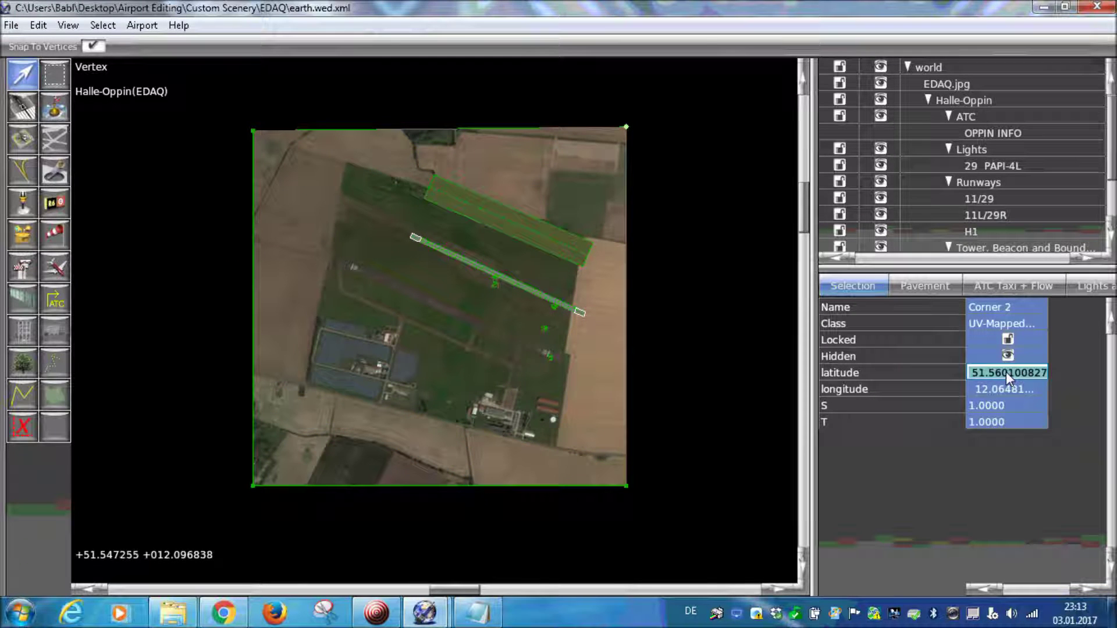
text(51.5590023369)
key(Return)
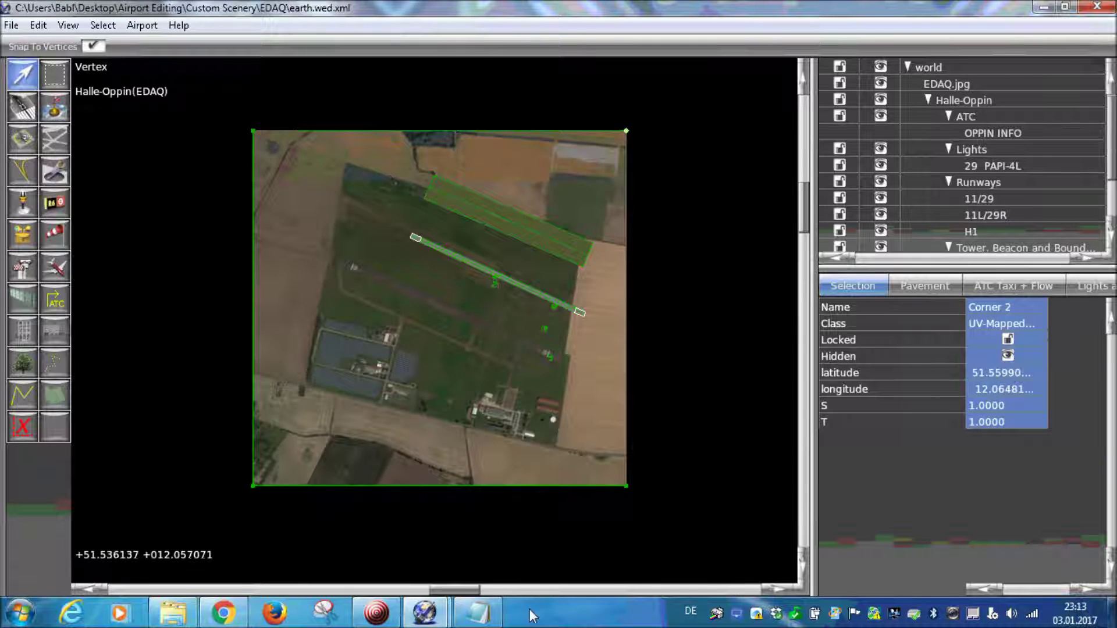
Take the south value 51.544983934696 from the EDAQ KML file and set it as the latitude of the orthophoto's southwest corner
click(477, 612)
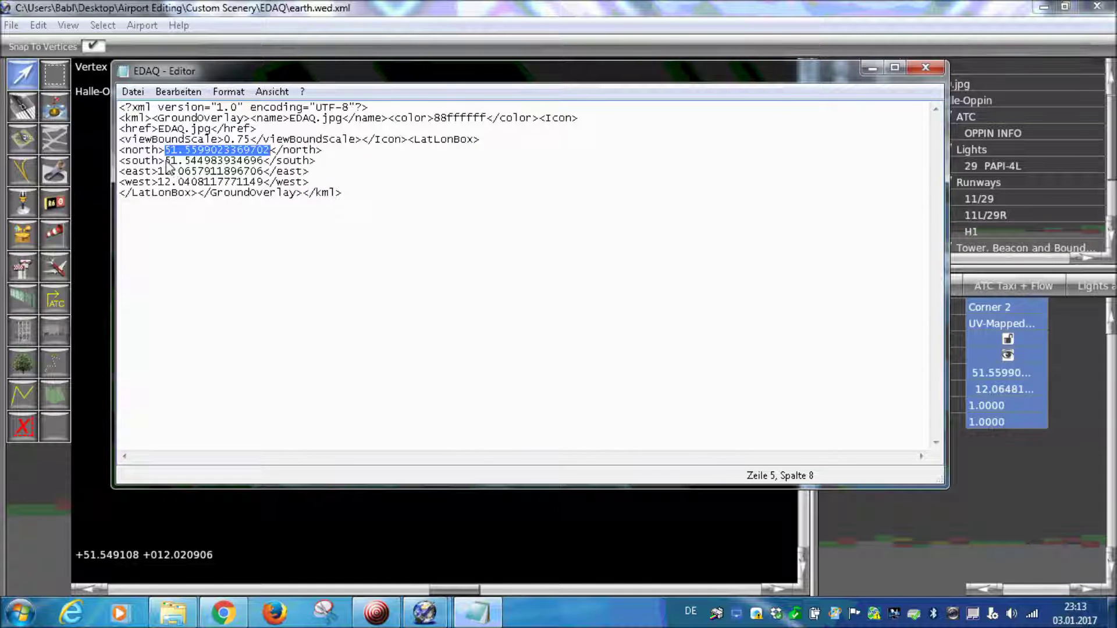
drag(166, 160, 265, 167)
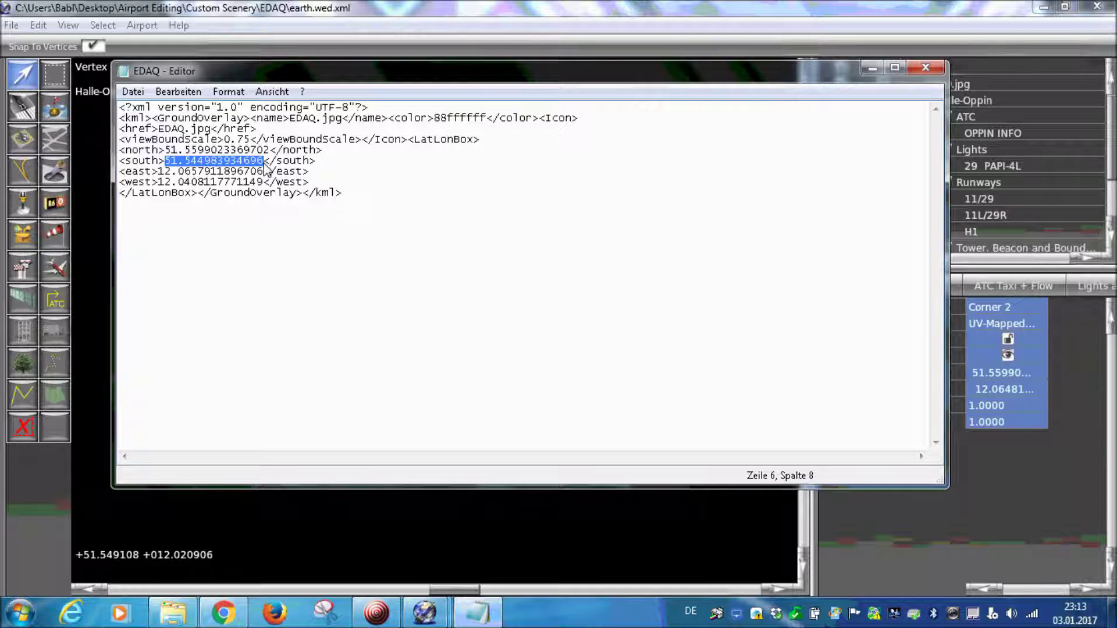
click(871, 68)
click(253, 485)
click(987, 373)
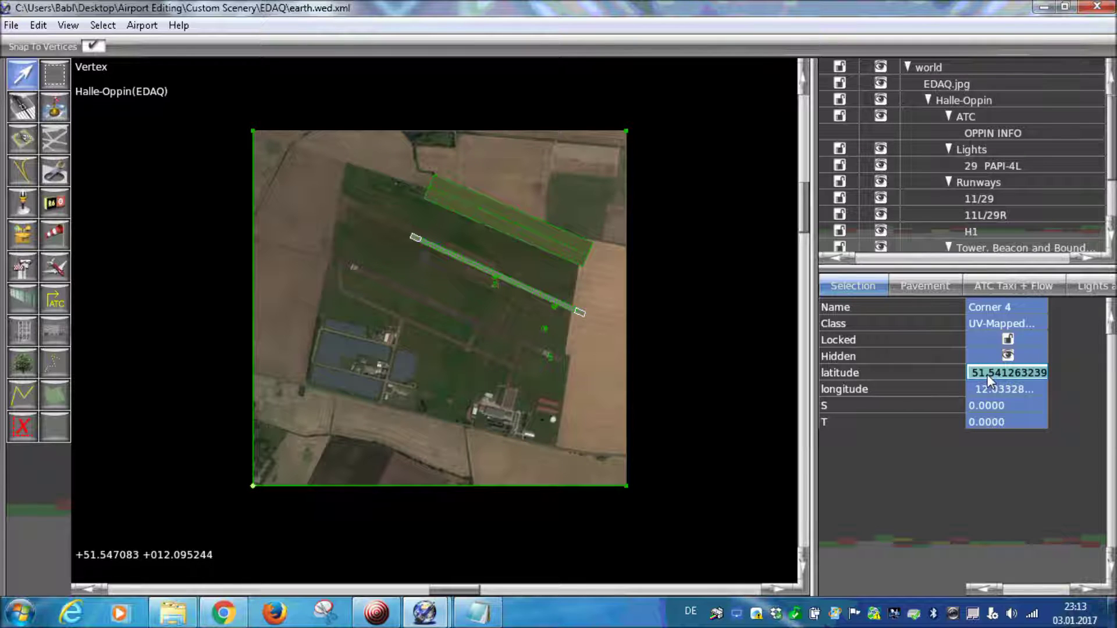
text(51.5449839346)
key(Return)
Set the latitude of the orthophoto's southeast corner to the KML south value 51.544983934696
click(627, 487)
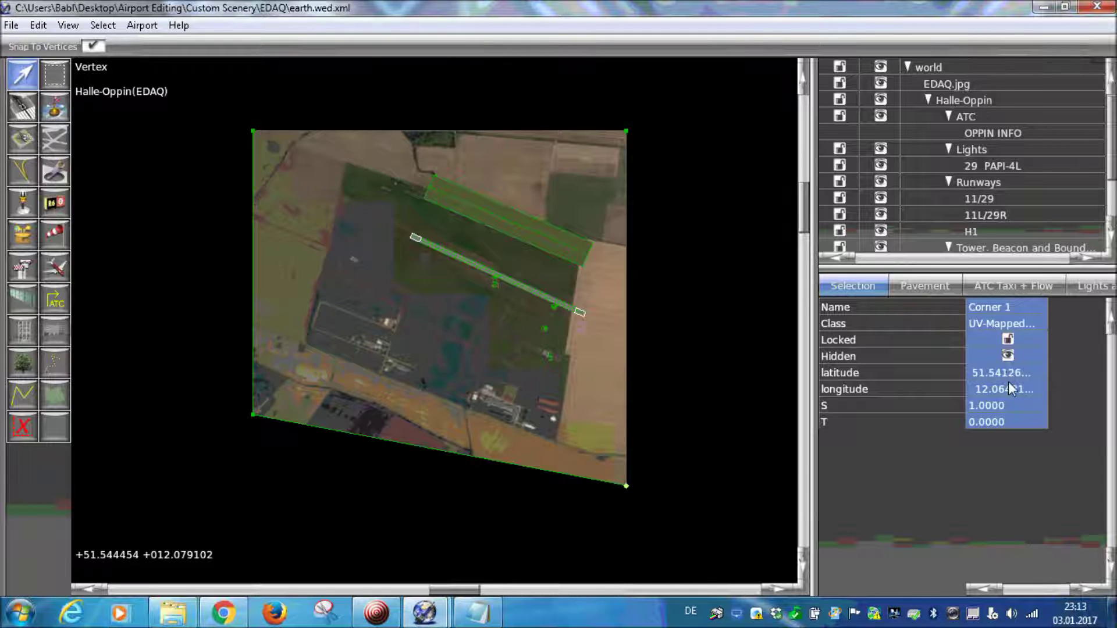
click(1003, 372)
text(51.5449839346)
key(Return)
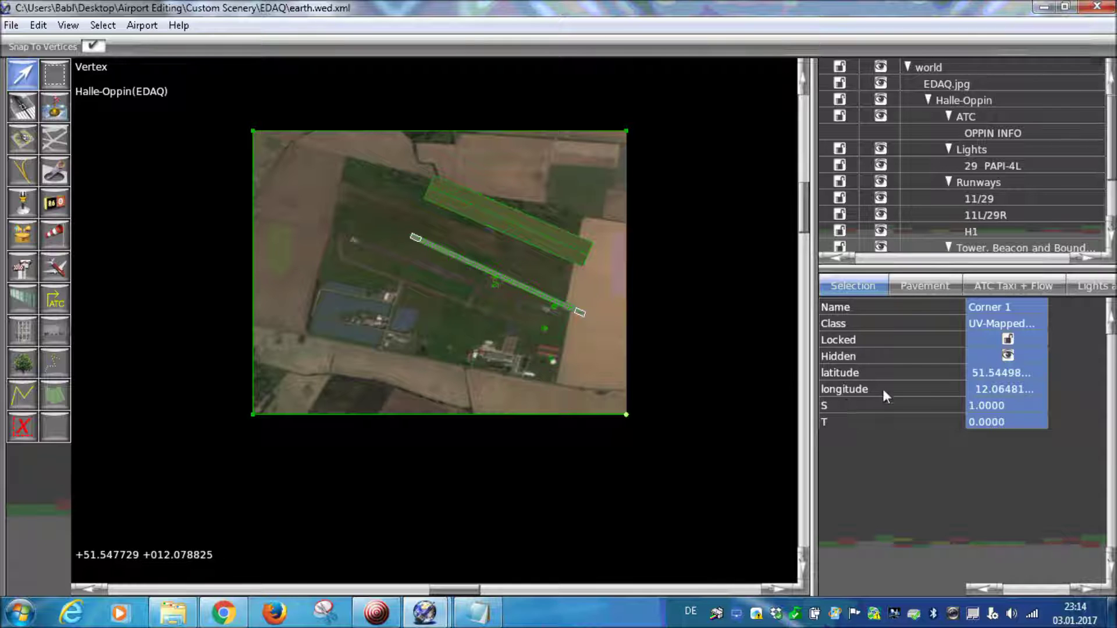
Collapse the Halle-Oppin group and move EDAQ.jpg below it in the object hierarchy
scroll(549, 244, up, 5)
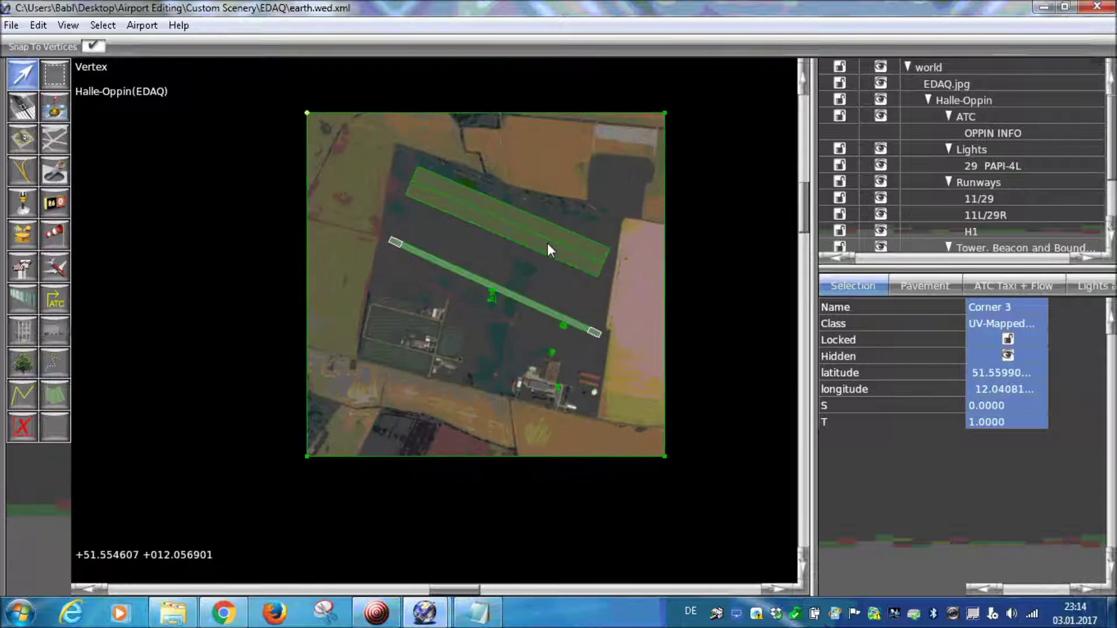
scroll(582, 280, down, 5)
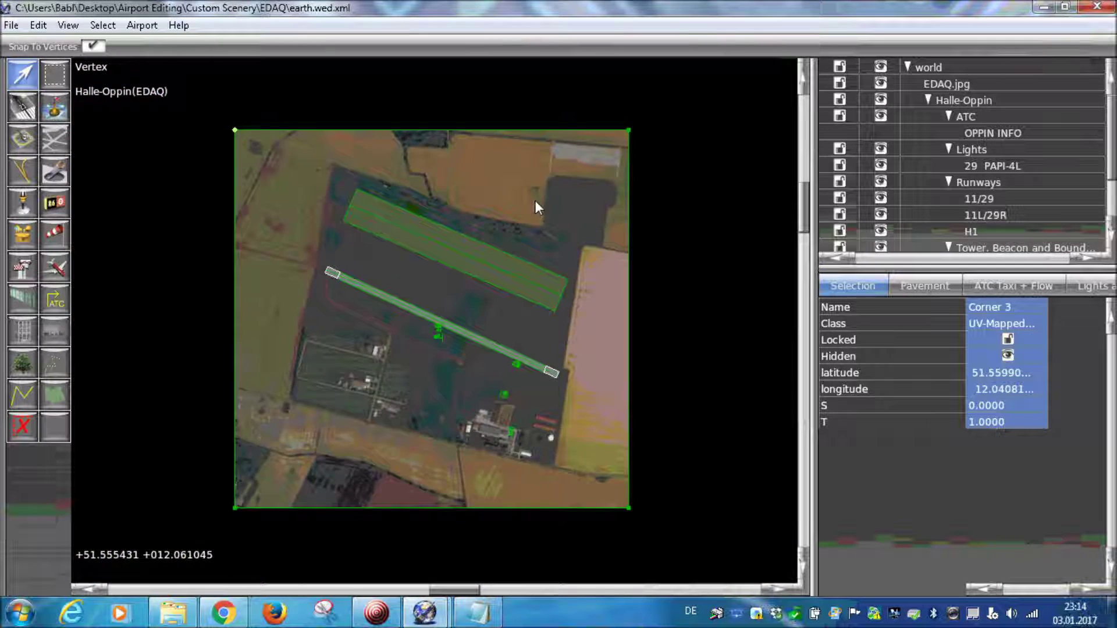
right_drag(300, 231, 288, 176)
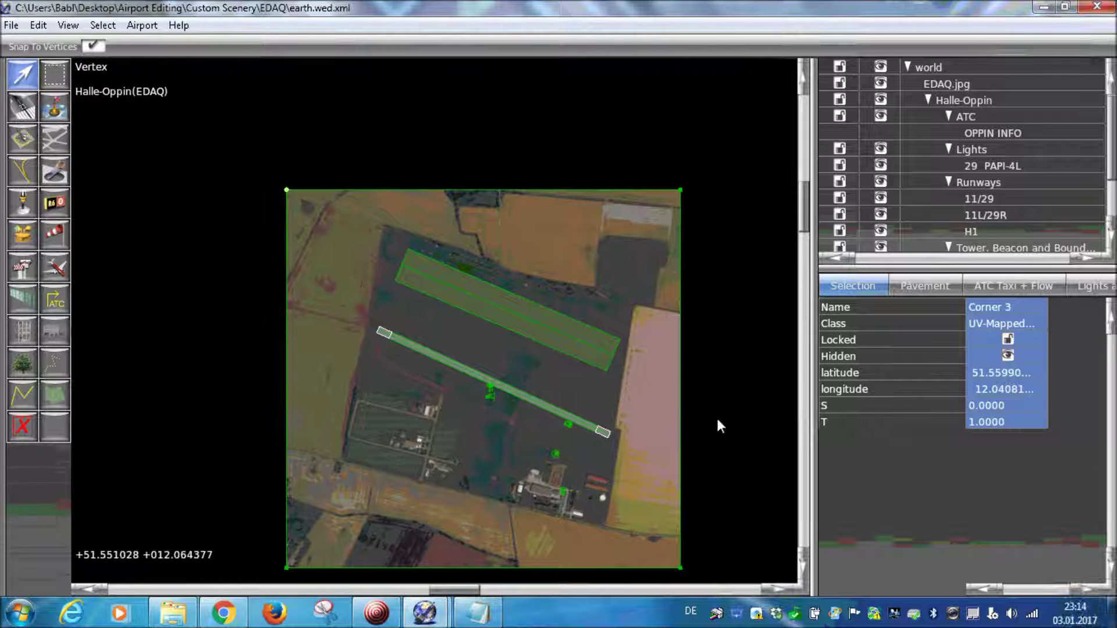
right_drag(717, 424, 675, 334)
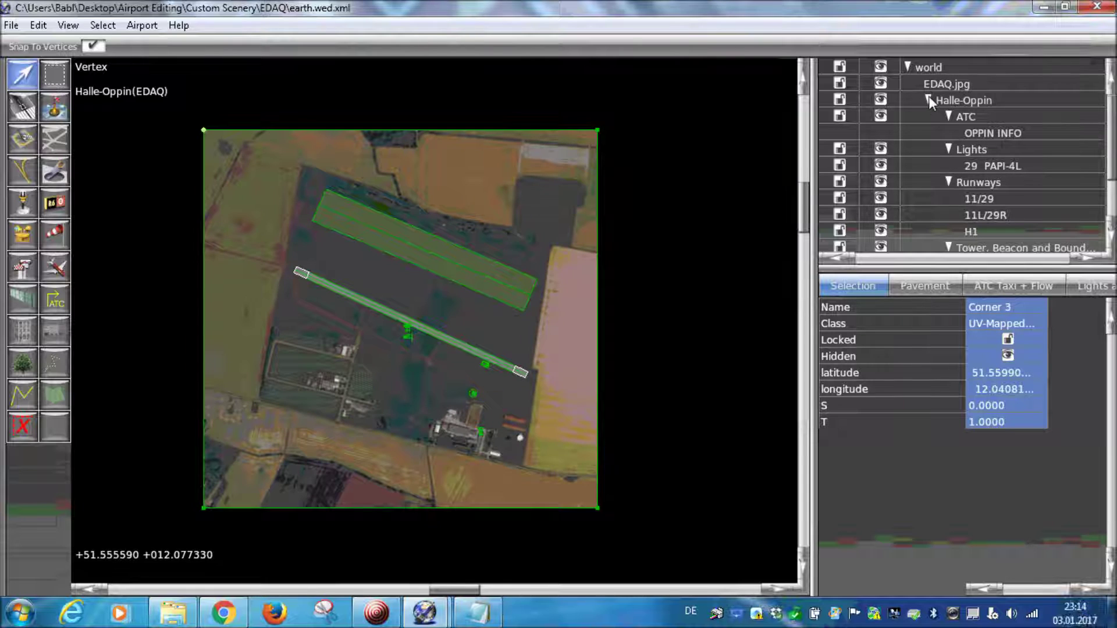
click(927, 100)
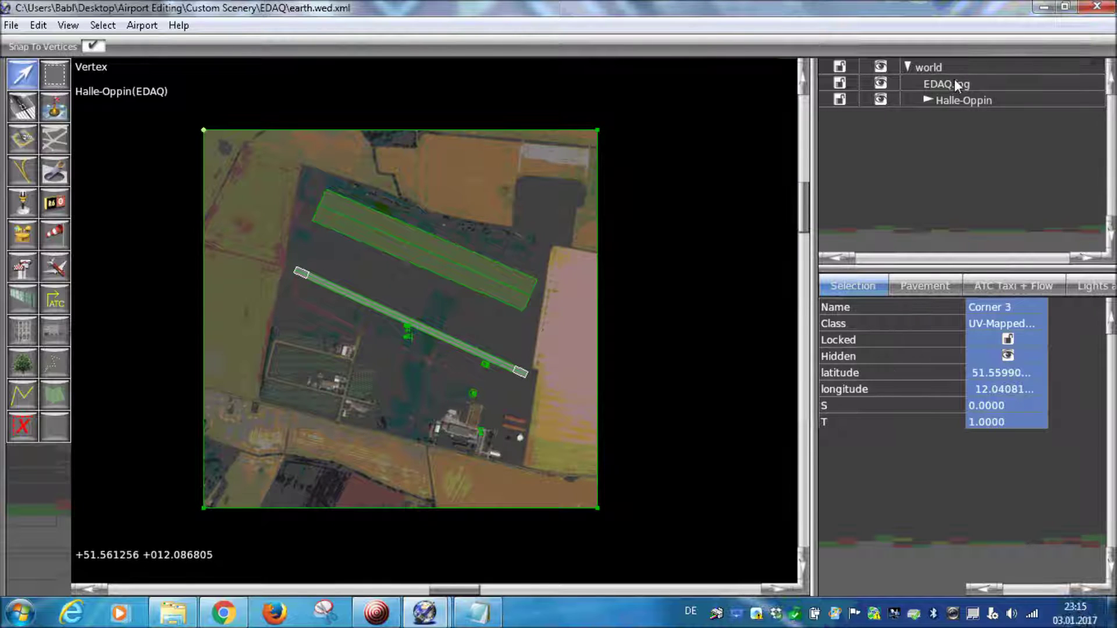
click(926, 100)
click(926, 100)
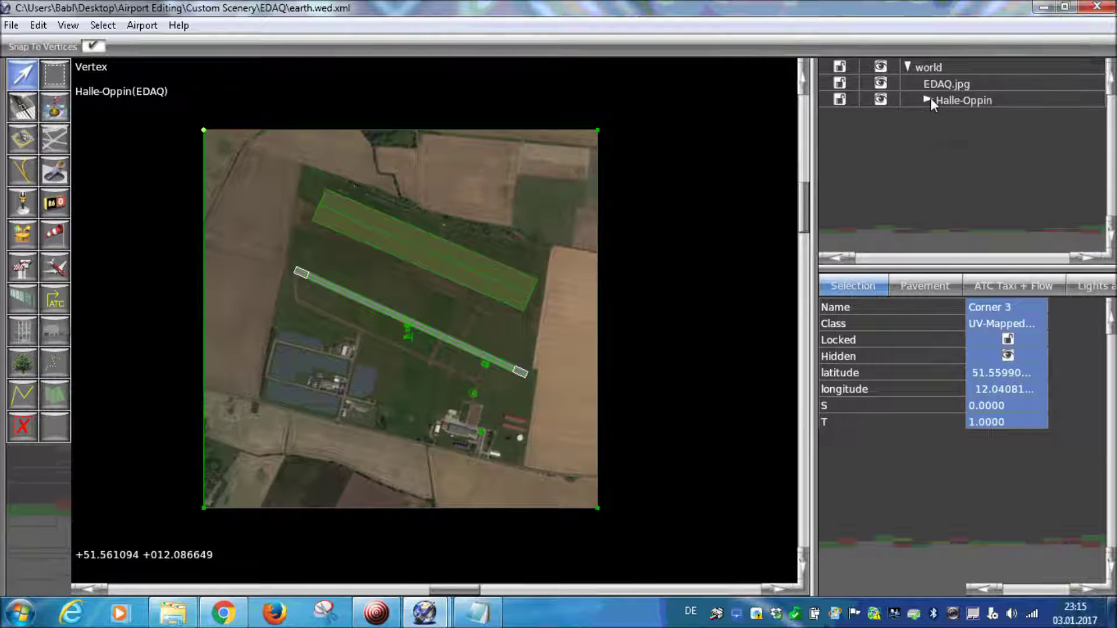
click(938, 86)
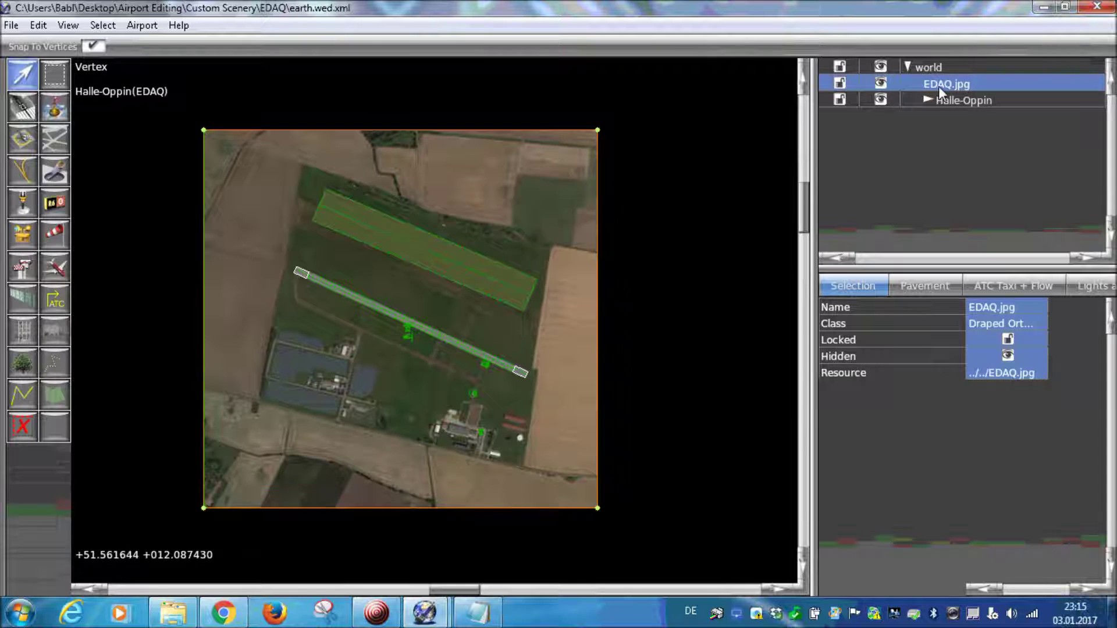
drag(952, 82, 951, 105)
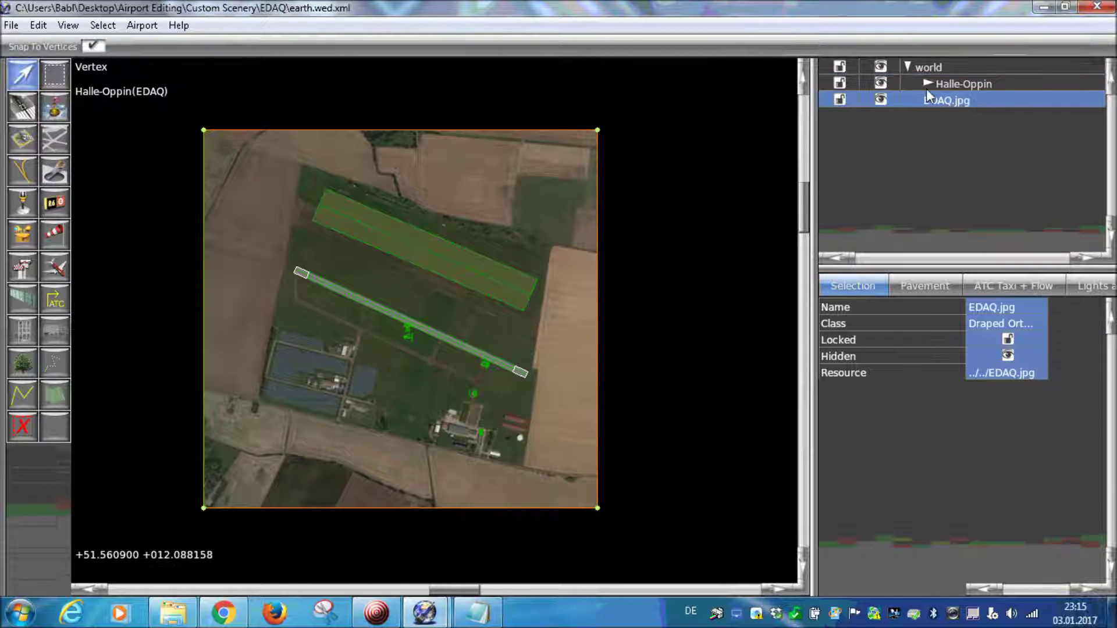
Lock the EDAQ.jpg orthophoto and expand the Halle-Oppin group in the hierarchy
click(839, 100)
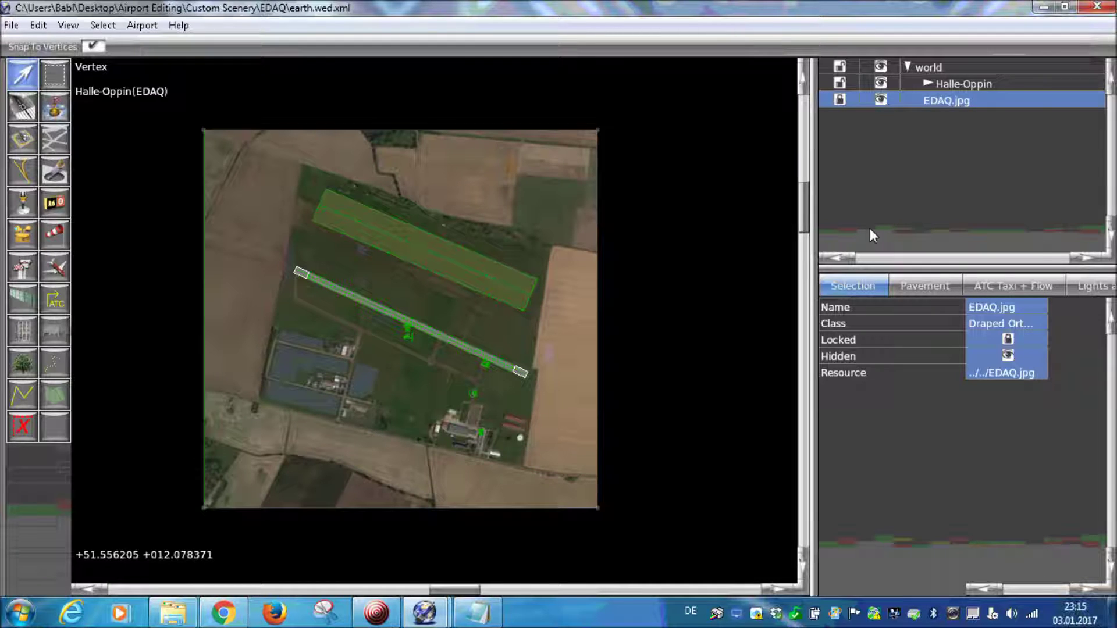
click(926, 82)
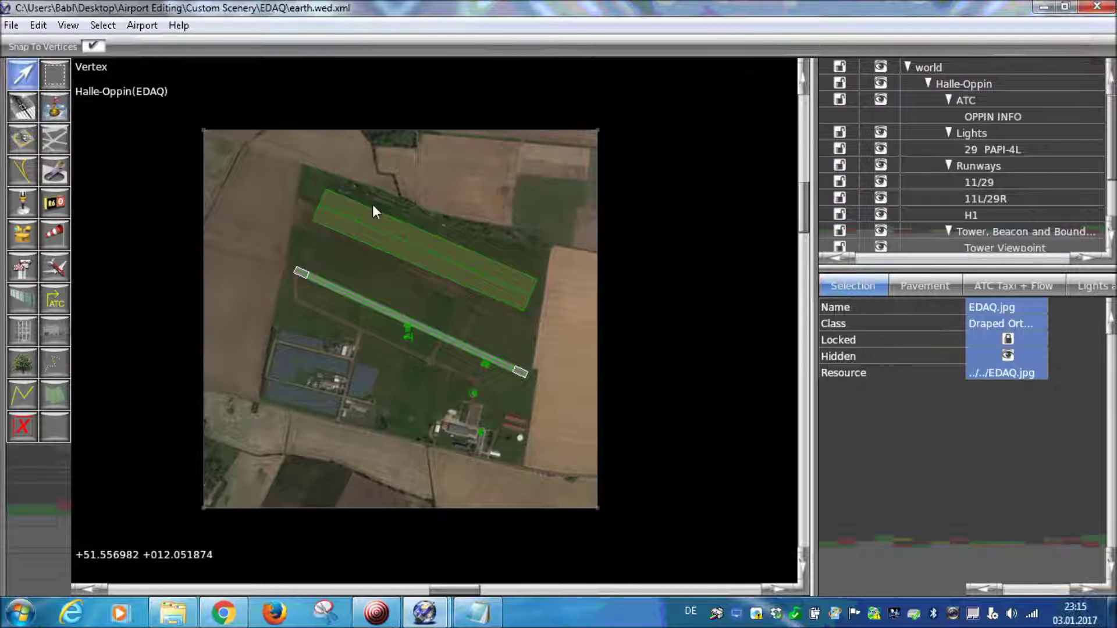
right_drag(294, 312, 378, 347)
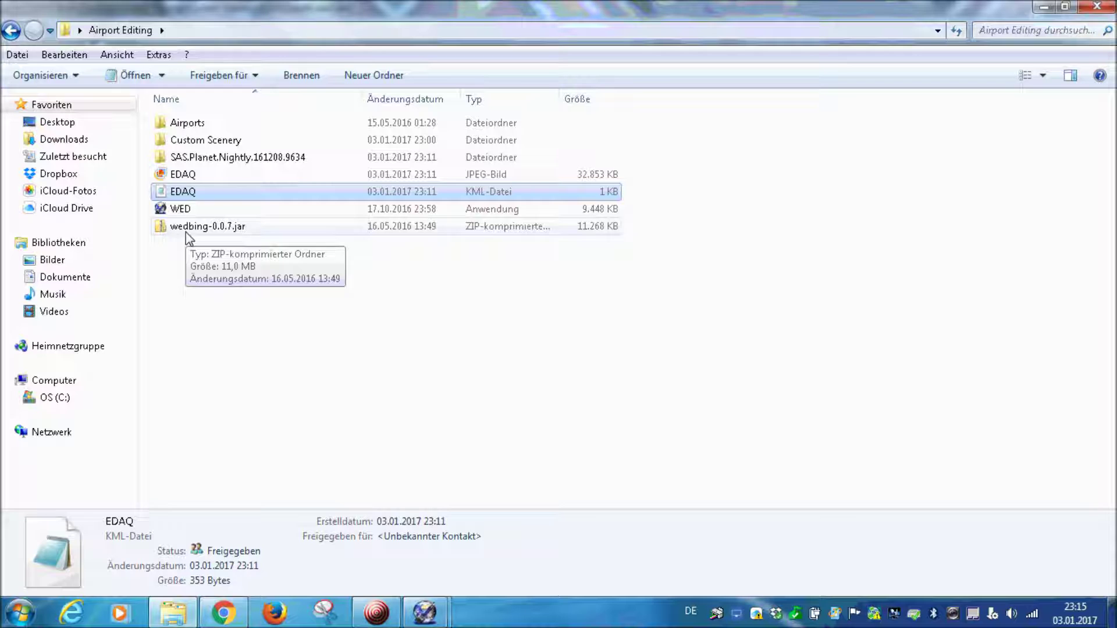
Launch wedbing-0.0.7 from the wedbing-0.0.7.jar archive in the Airport Editing folder, and close the EDAQ package in WorldEditor with its changes saved
double_click(230, 228)
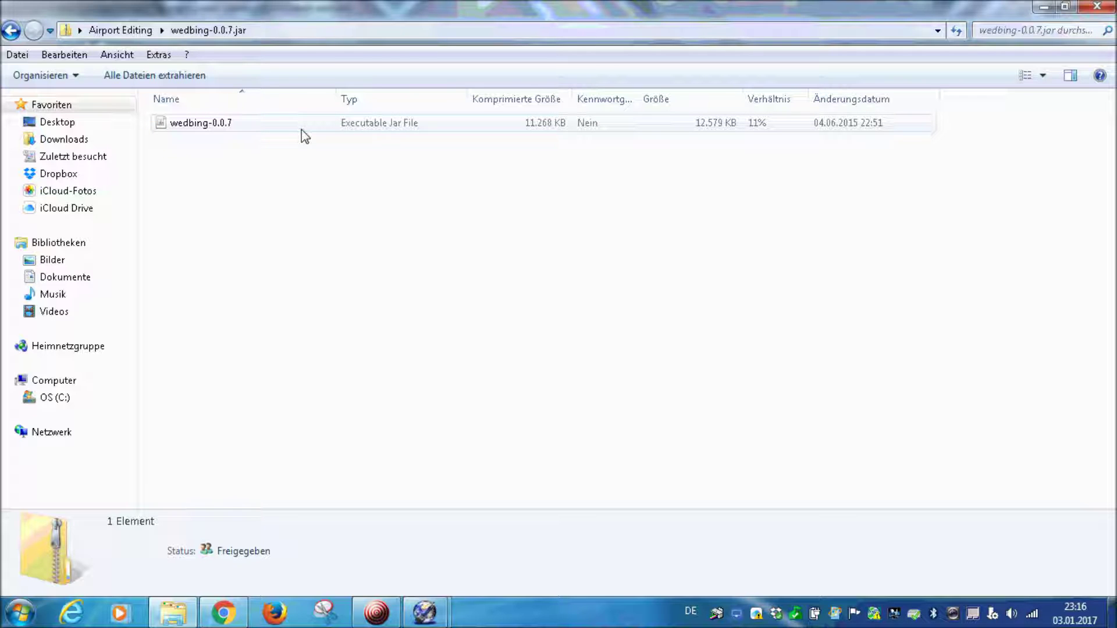
click(368, 129)
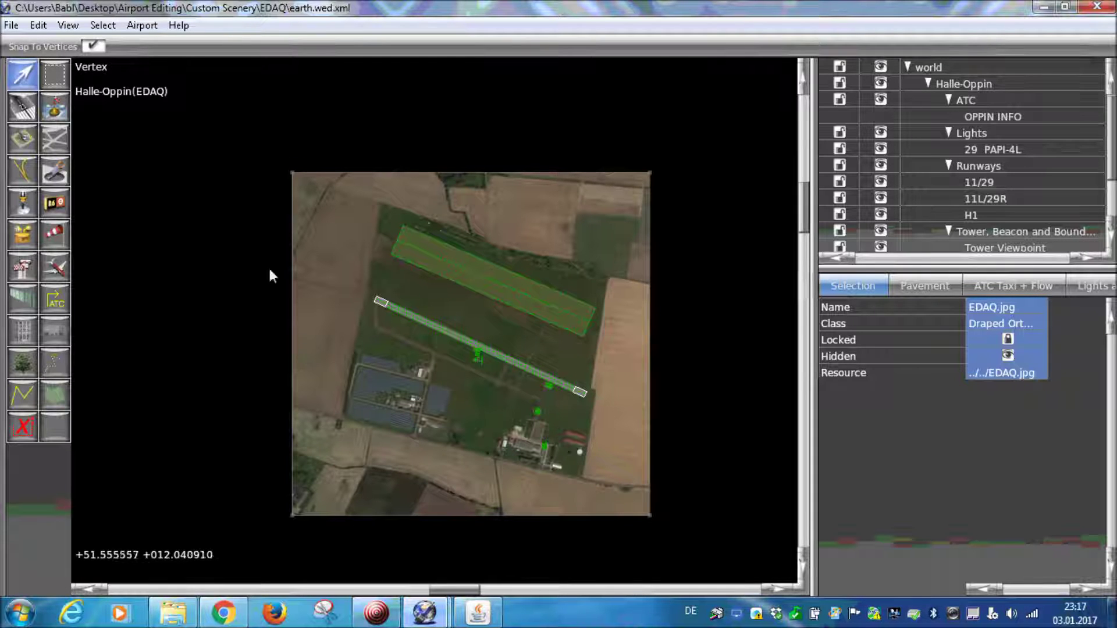
click(1109, 7)
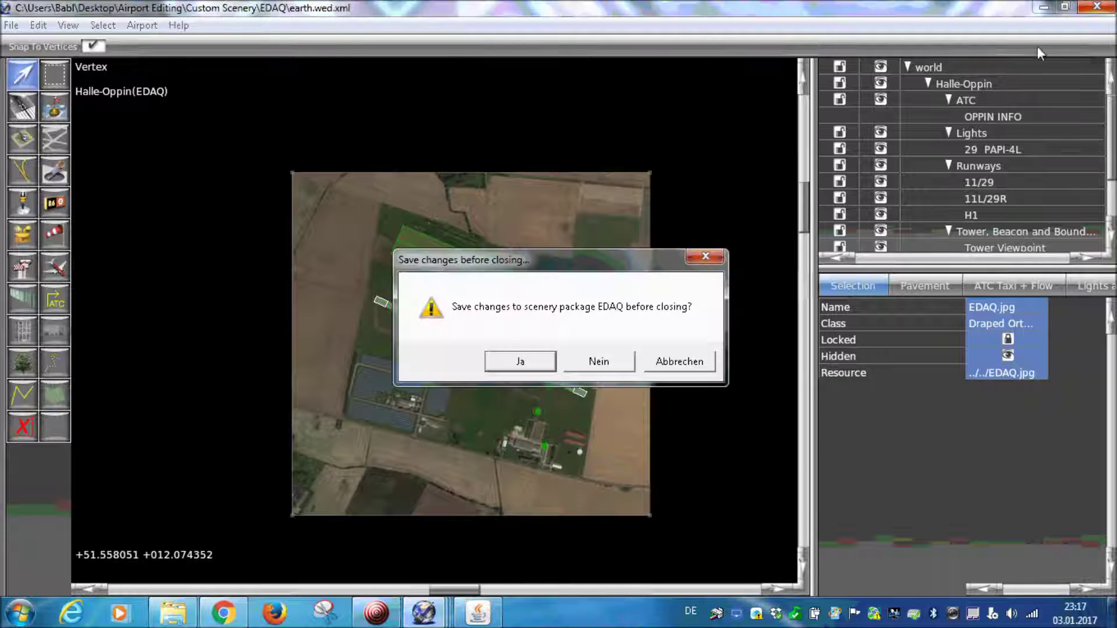
click(514, 370)
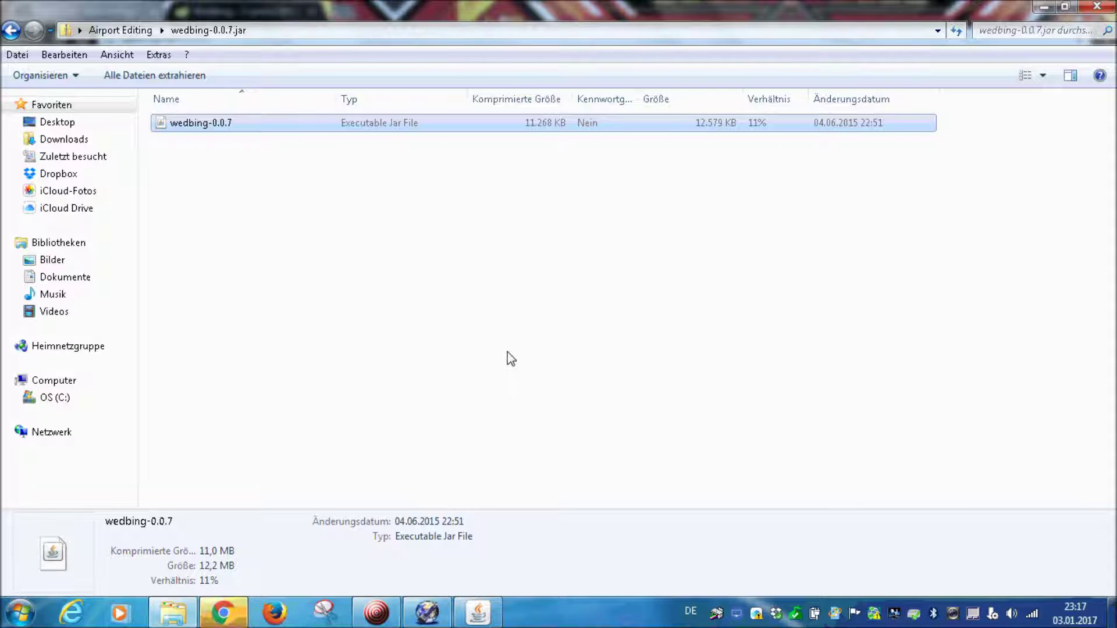
In Wedbing, replace the X-Plane home directory with the path of the desktop's Airport Editing folder, as shown in WorldEditor
click(1044, 7)
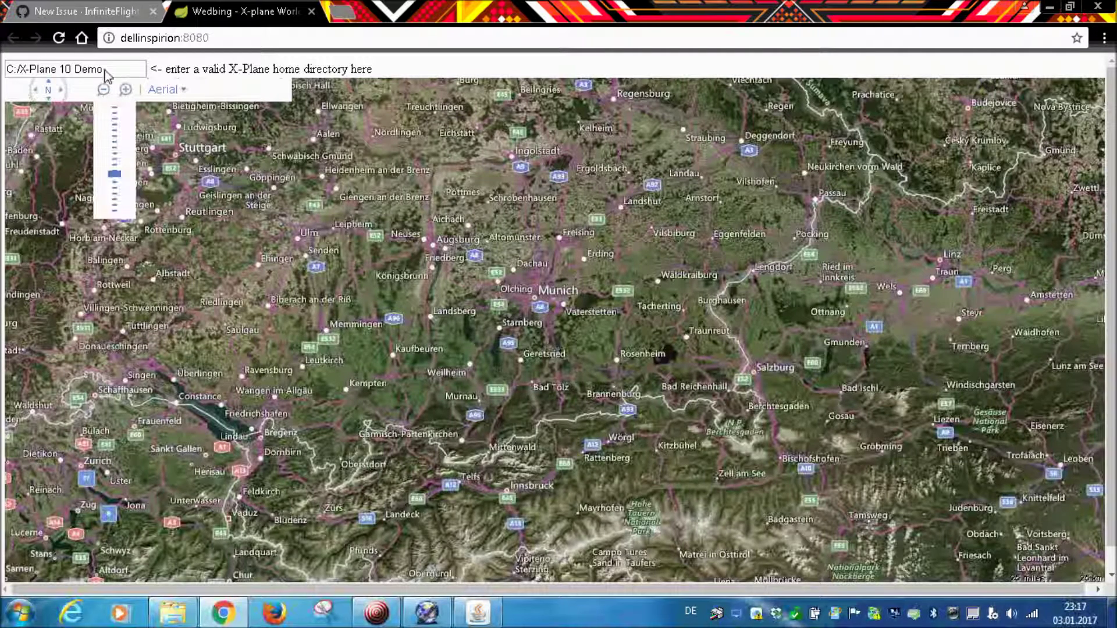
drag(105, 68, 3, 58)
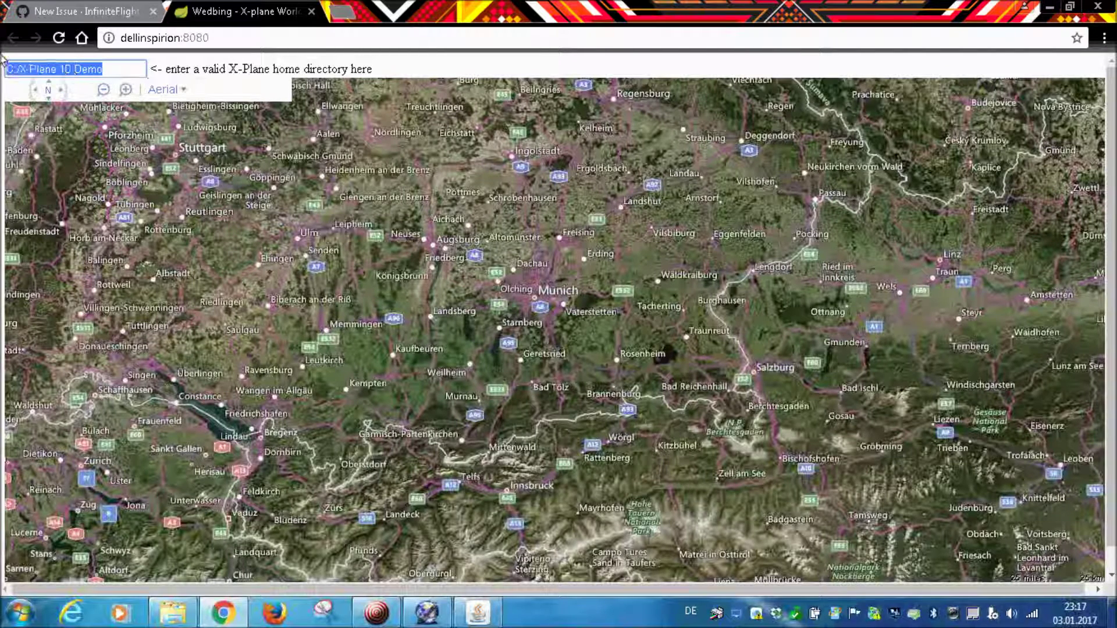
key(BackSpace)
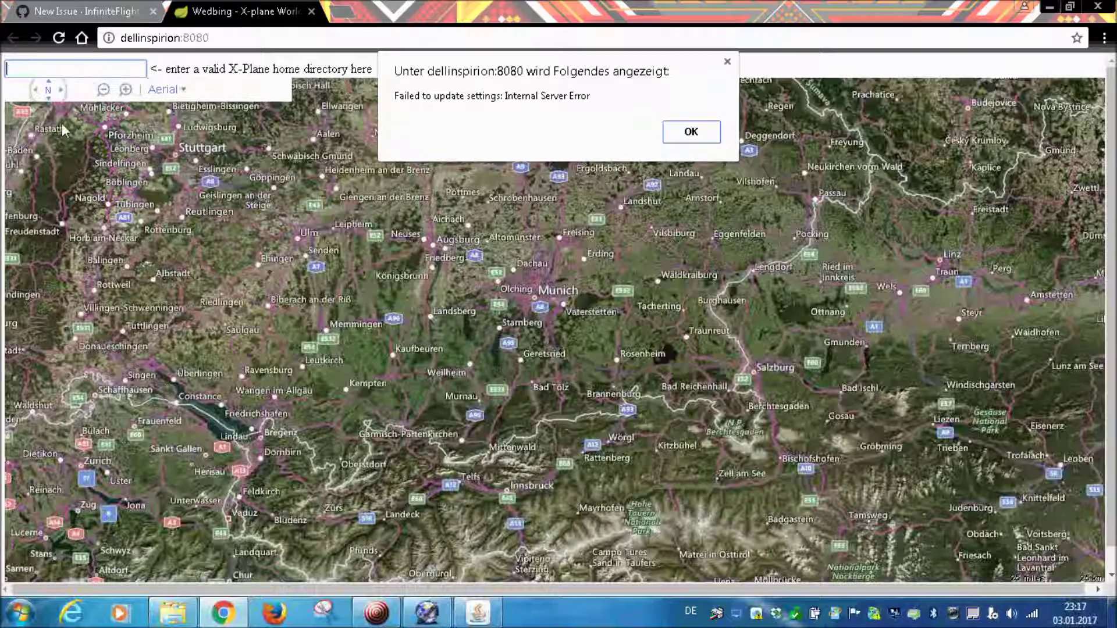
click(691, 130)
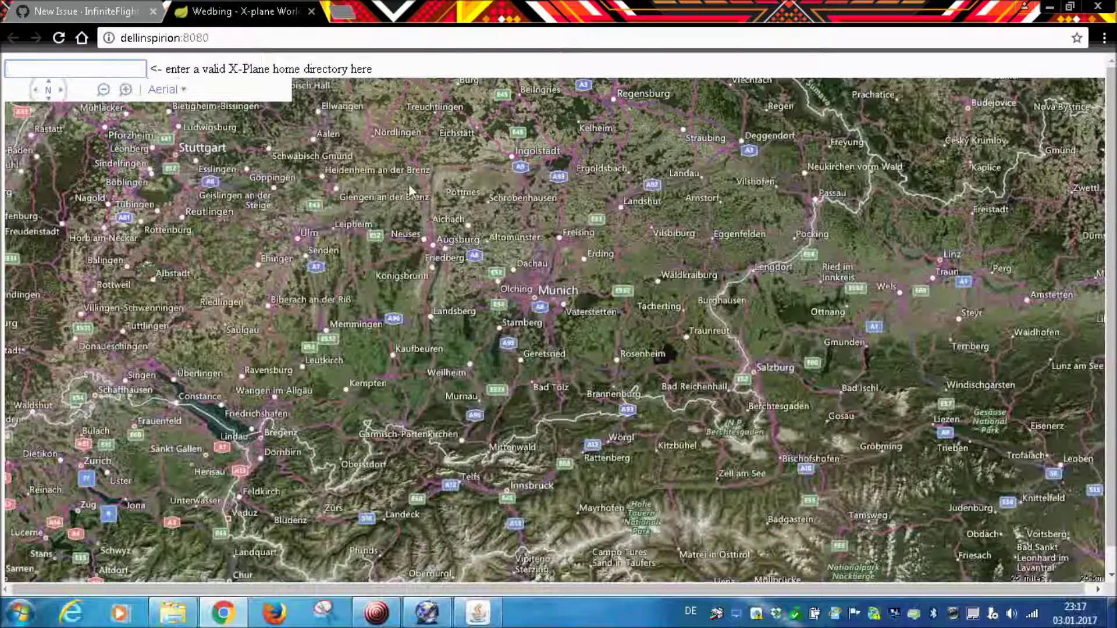
mouse_move(595, 351)
mouse_down()
mouse_move(598, 366)
mouse_move(583, 362)
mouse_up()
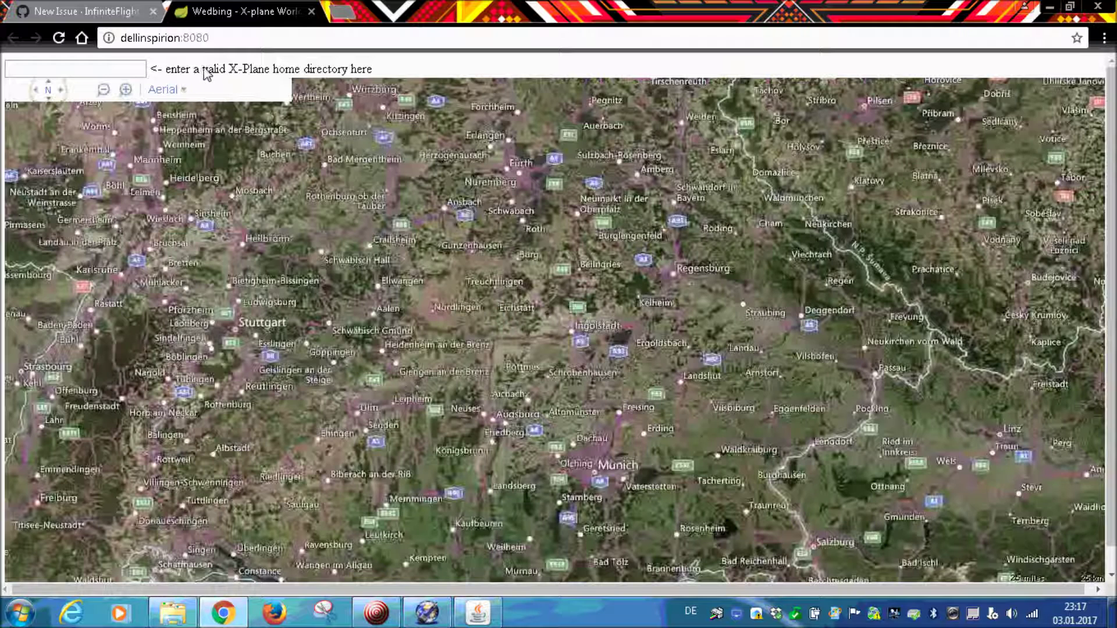
click(116, 69)
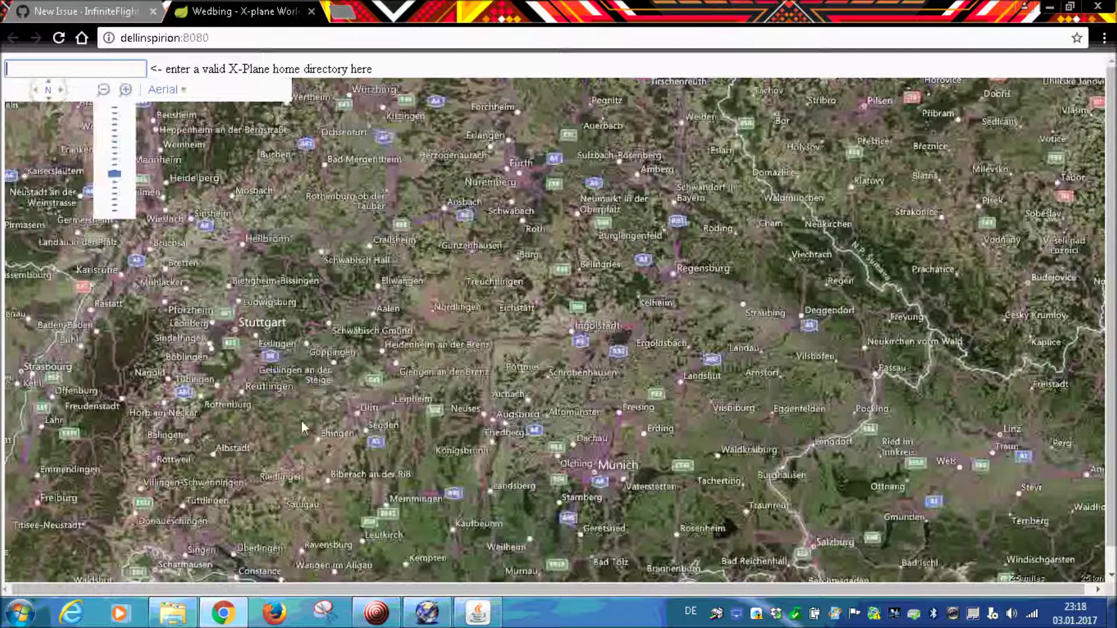
click(424, 620)
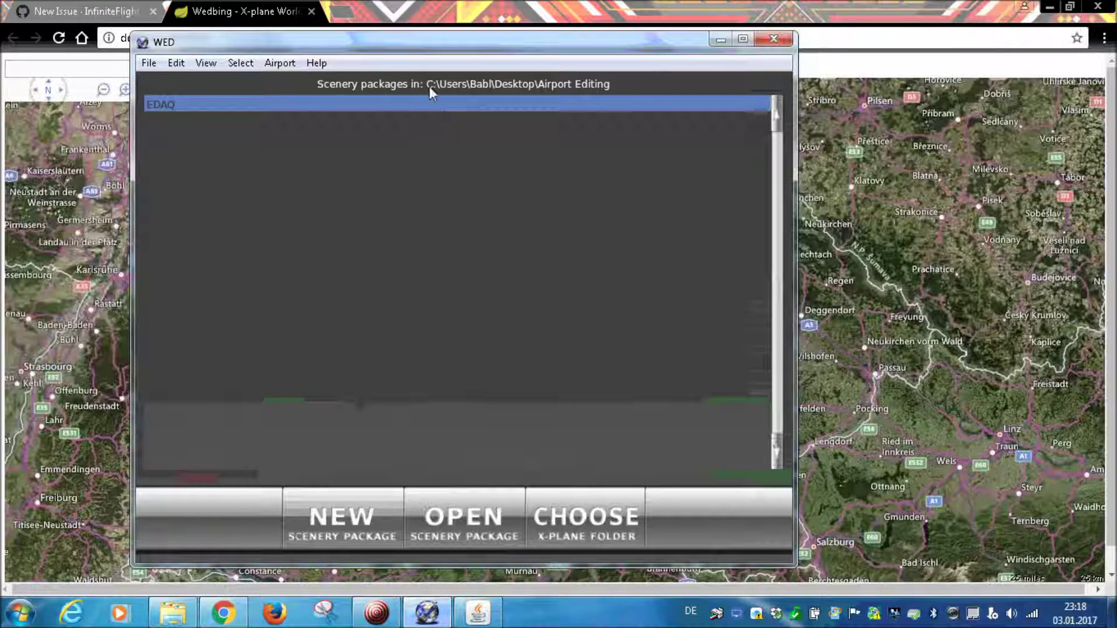
key(alt+Tab)
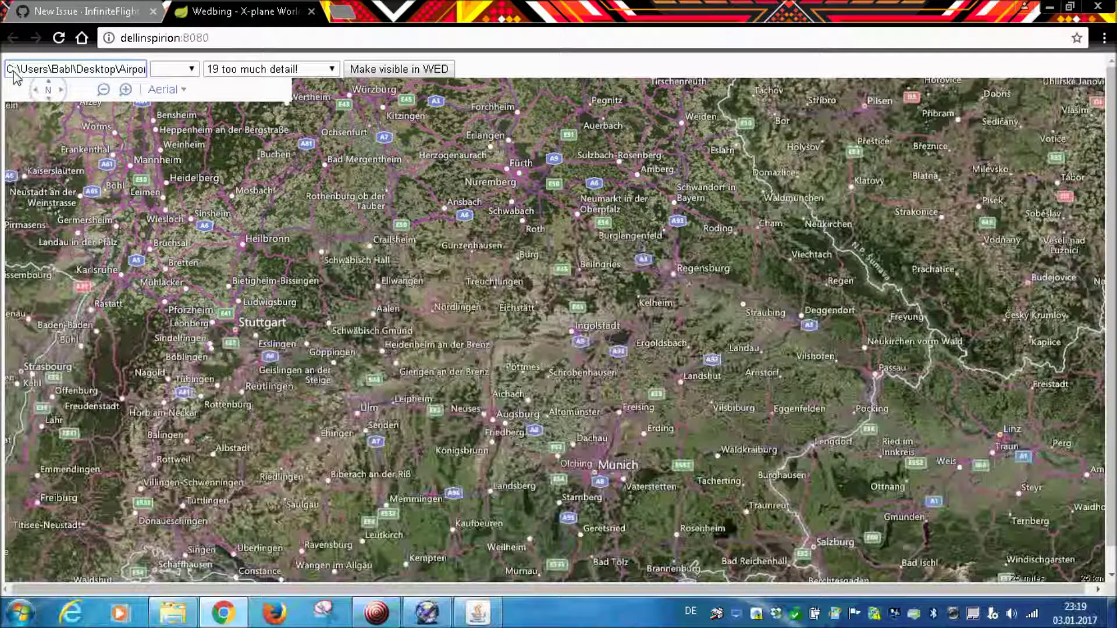
Choose EDAQ as the scenery package in Wedbing so the map centres on the Oppin airfield
click(162, 89)
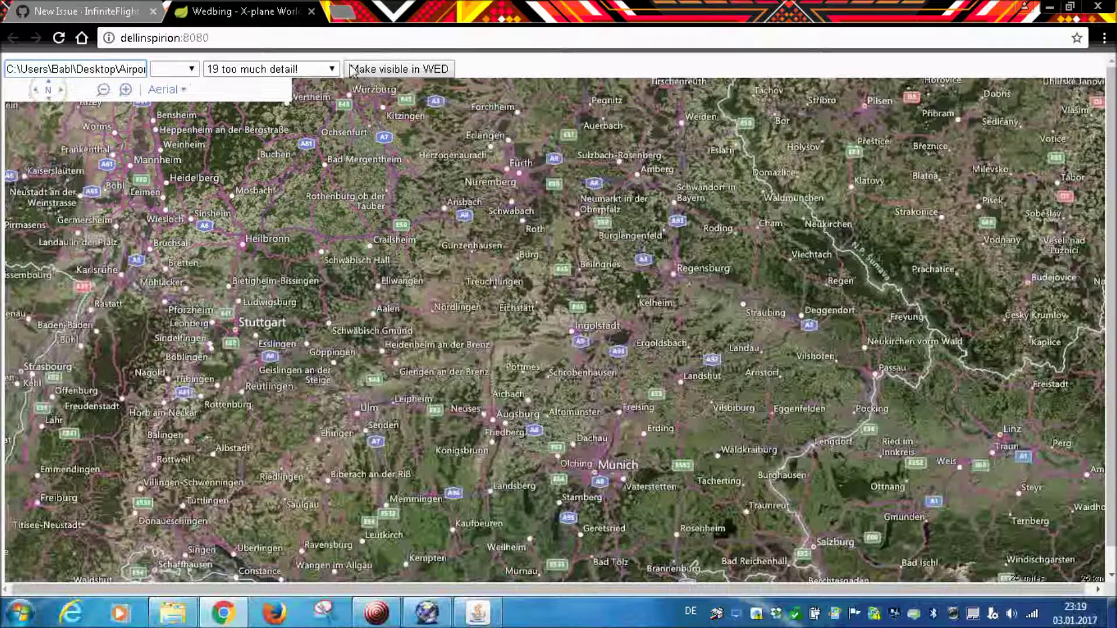
click(194, 72)
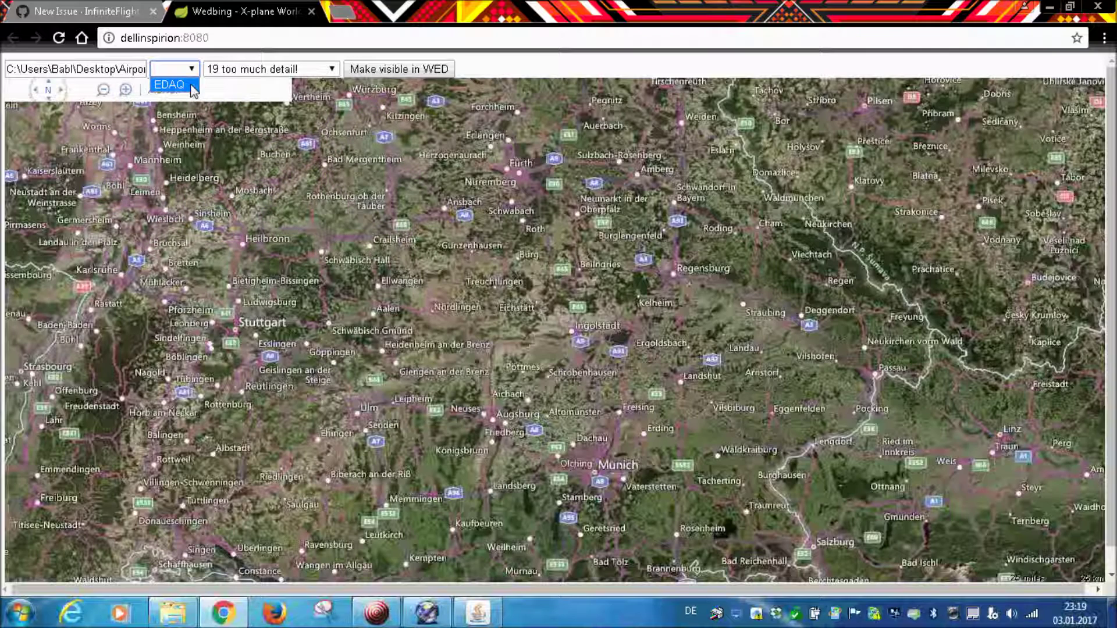
click(192, 87)
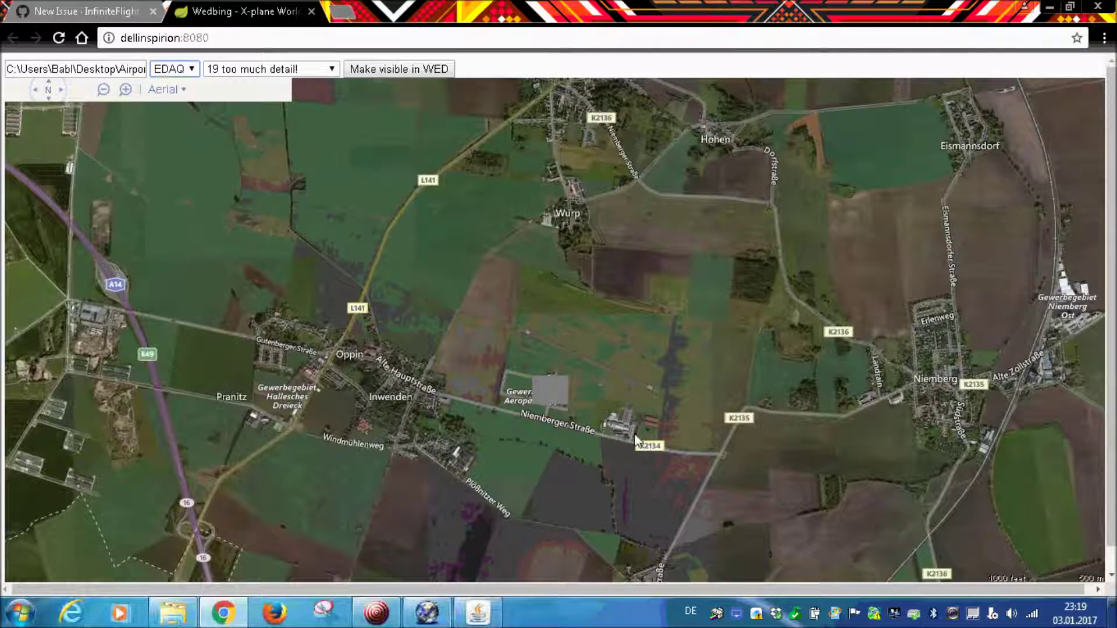
scroll(637, 417, up, 1)
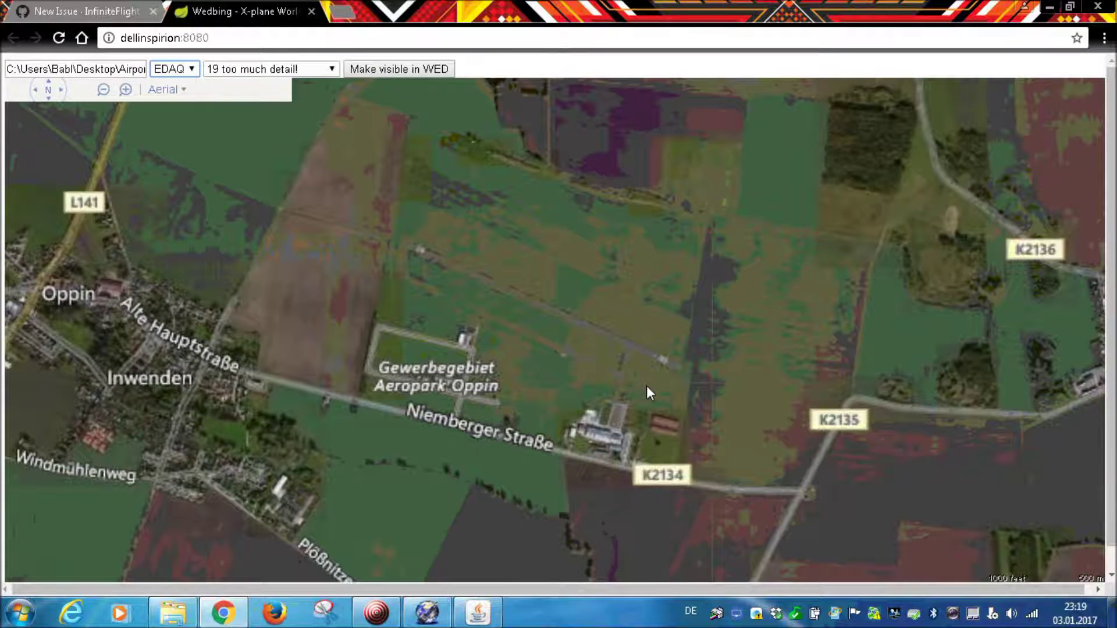
scroll(647, 386, up, 1)
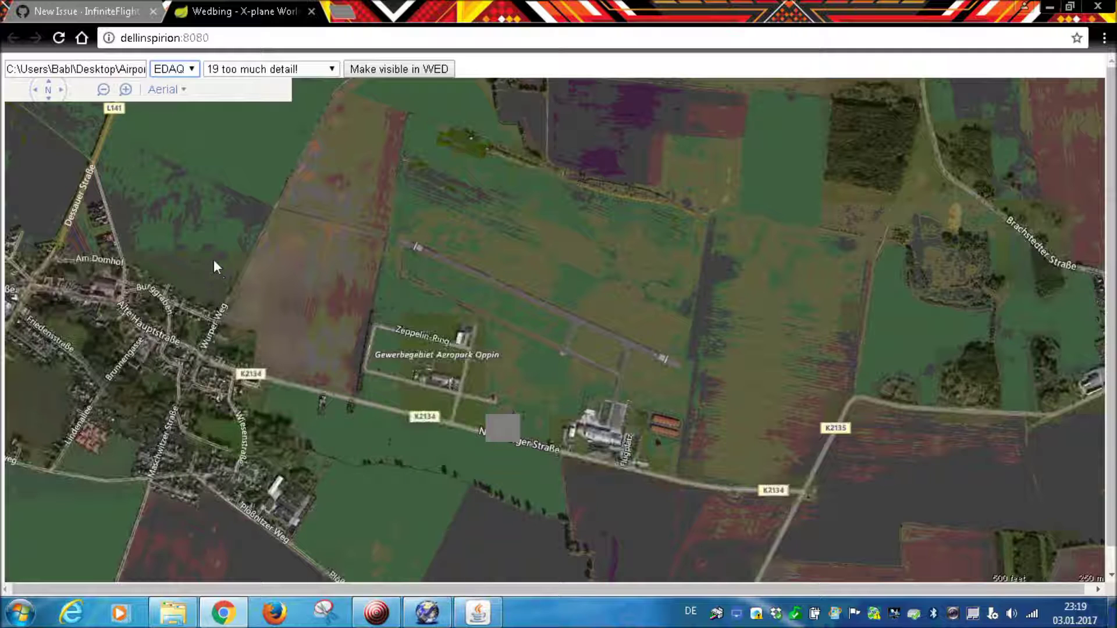
Turn off the labels on the aerial map and check the bare imagery around the runway
click(175, 91)
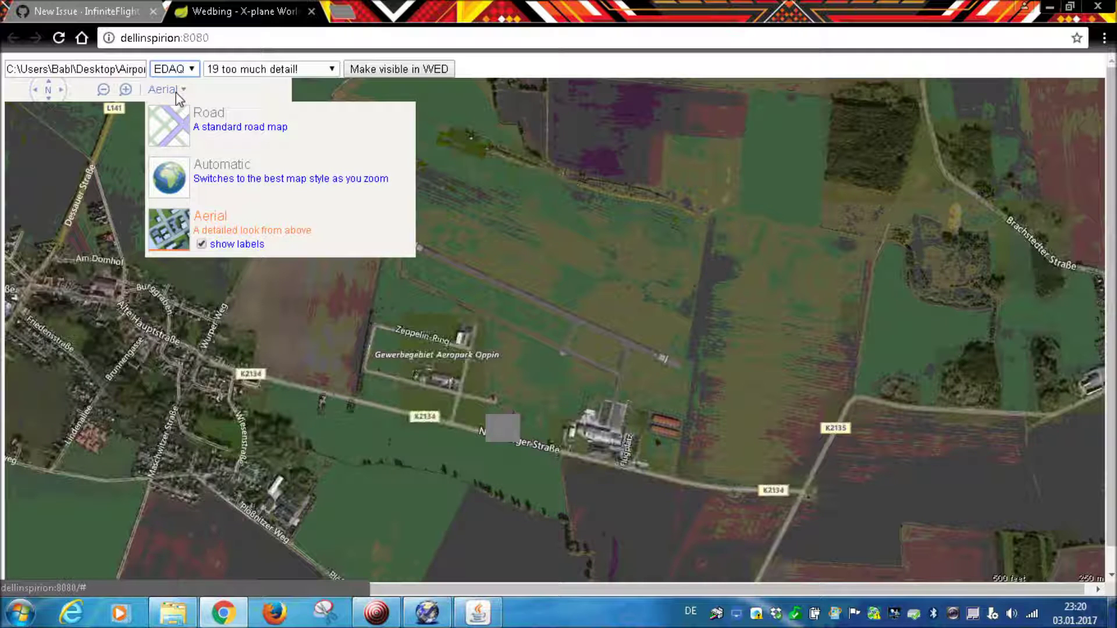
click(201, 245)
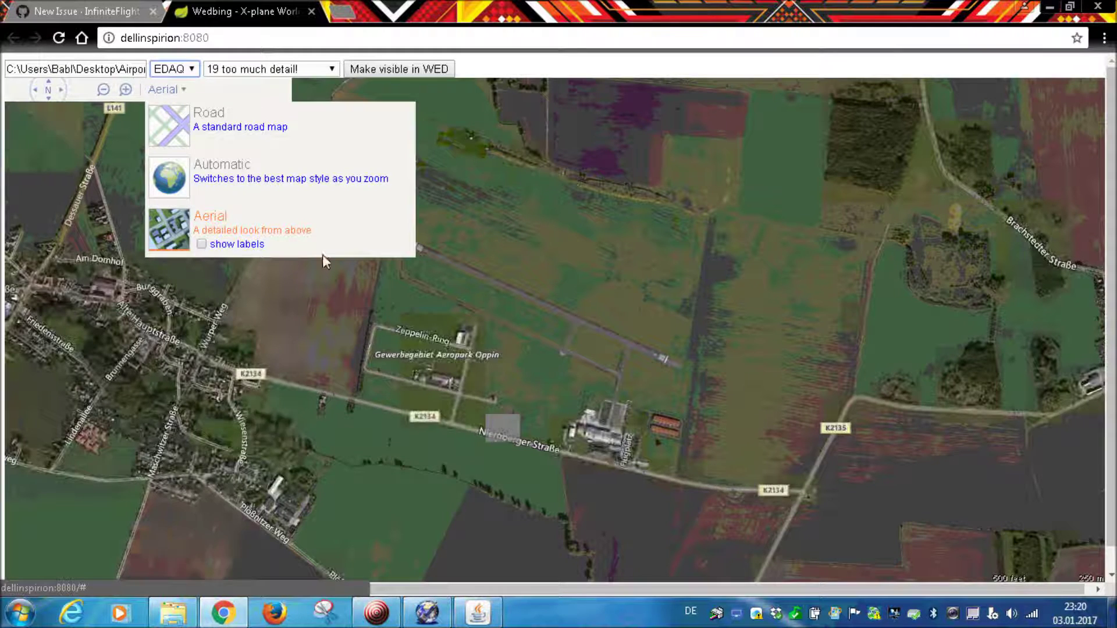
click(780, 225)
drag(663, 241, 717, 309)
scroll(692, 366, up, 1)
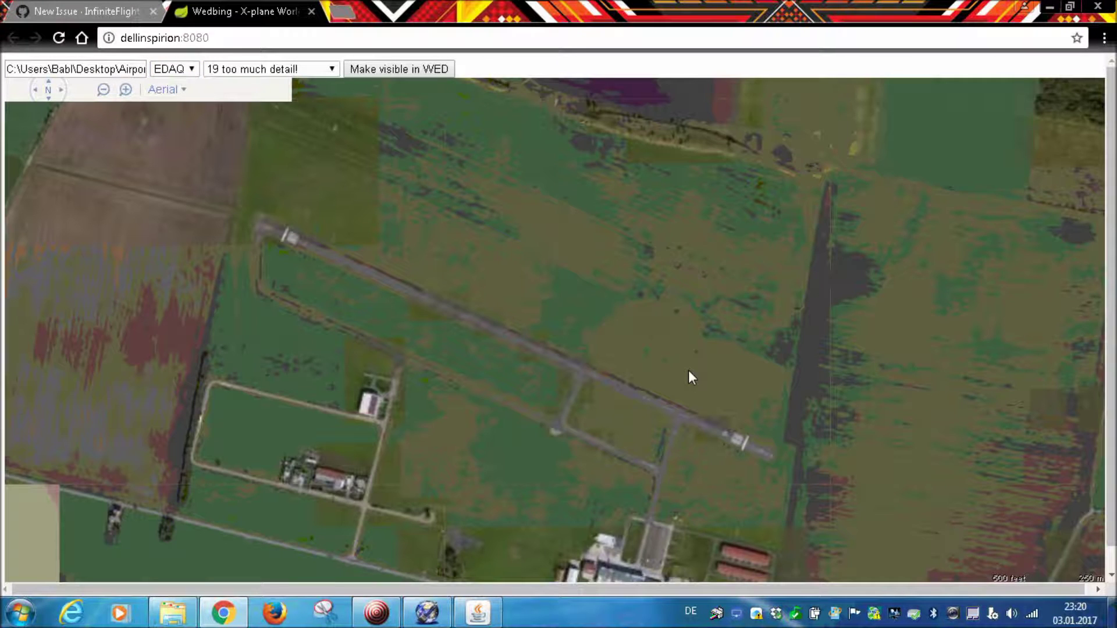
scroll(689, 370, down, 1)
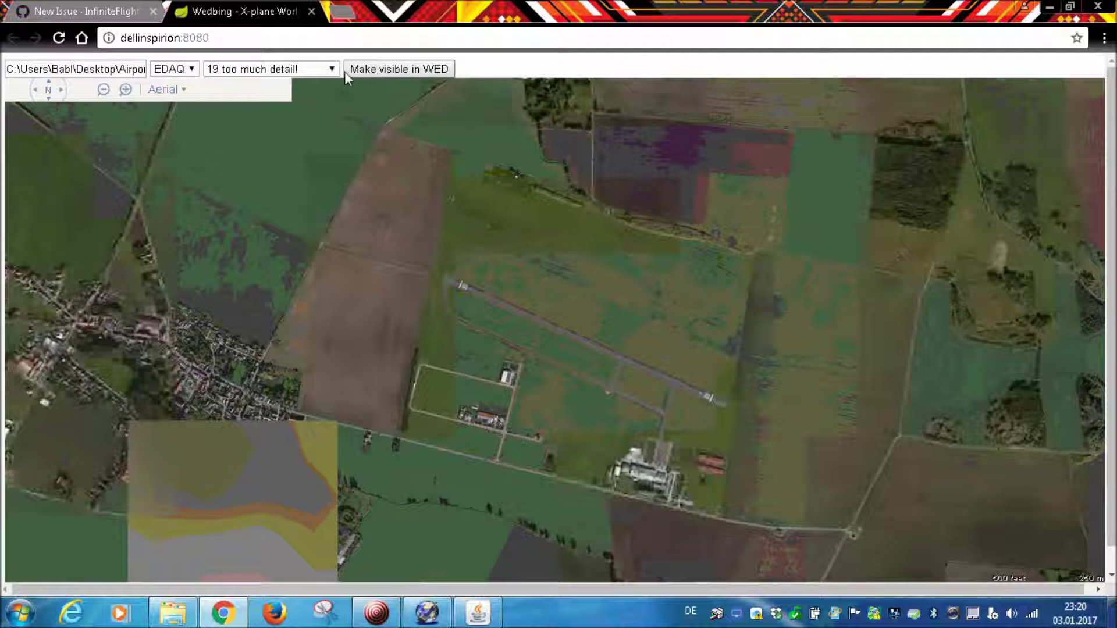
Keep the imagery detail level at "19 too much detail!" and close the browser showing Wedbing
click(329, 71)
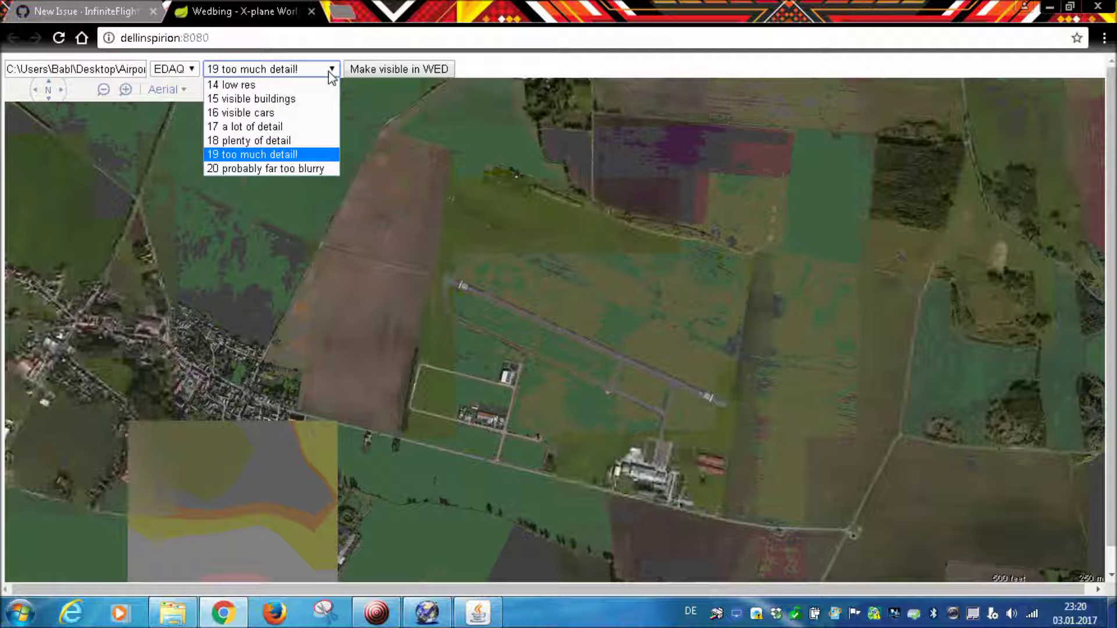
click(310, 168)
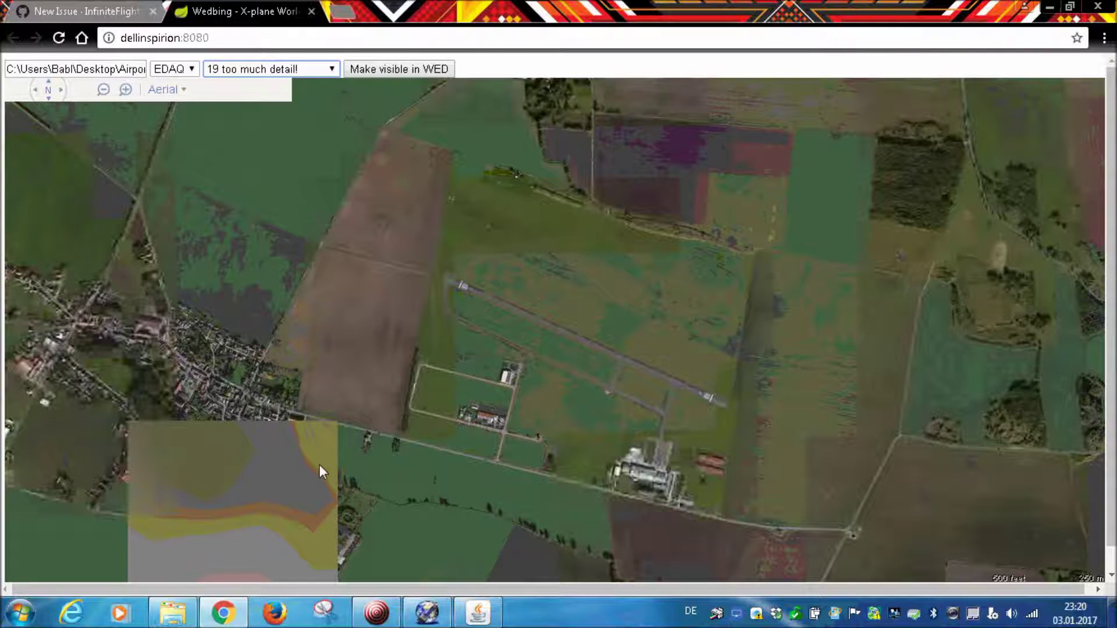
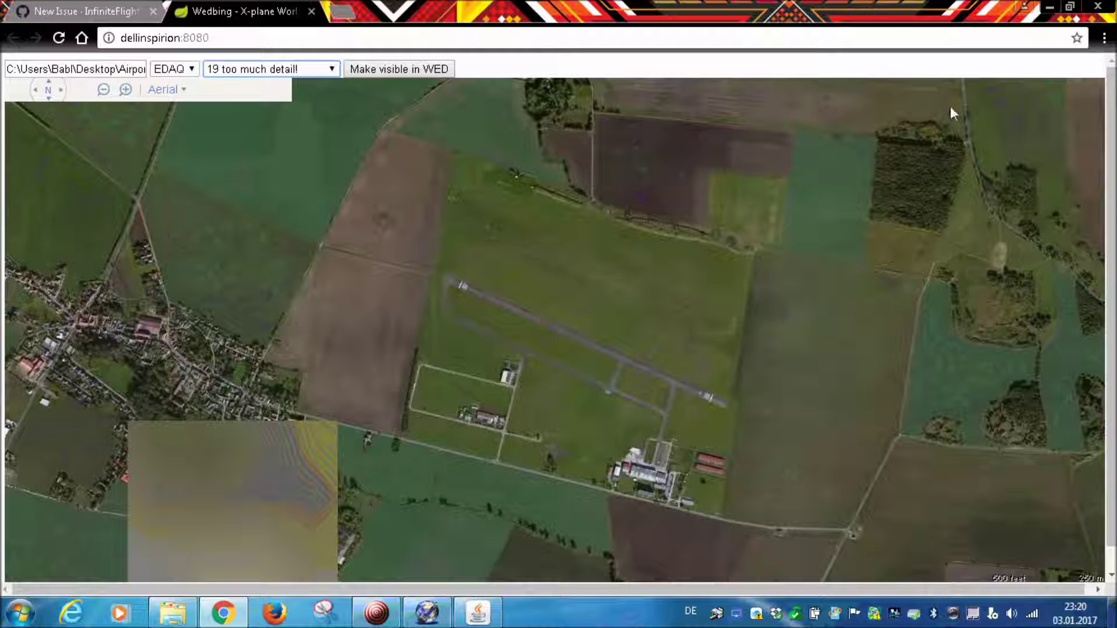
click(1098, 6)
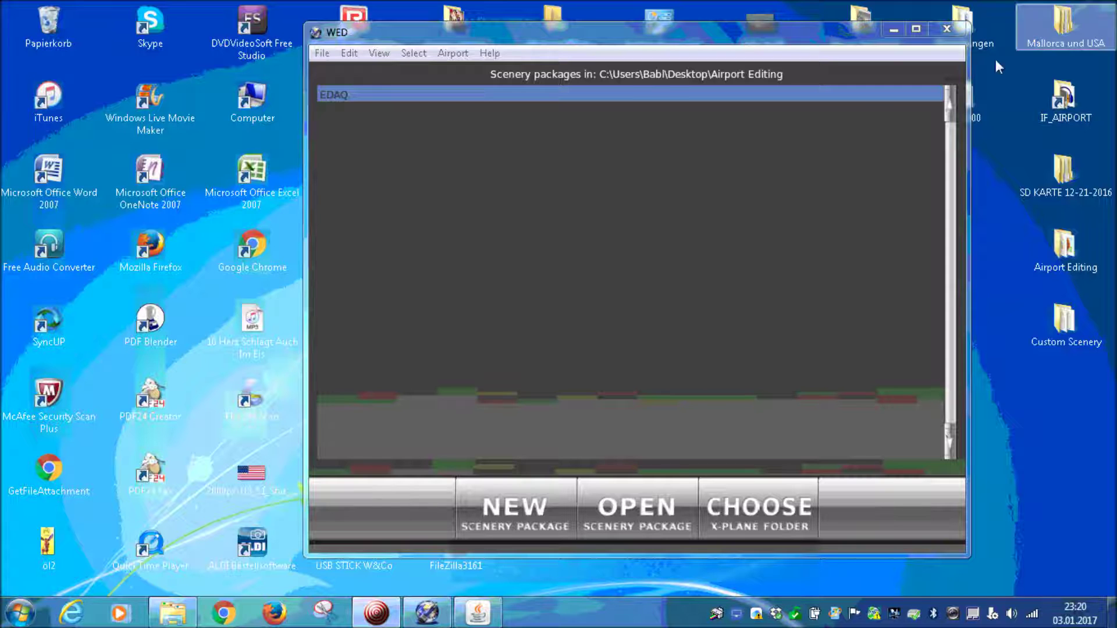
Open the EDAQ scenery package in WorldEditor and quit the Wedbing program
click(639, 500)
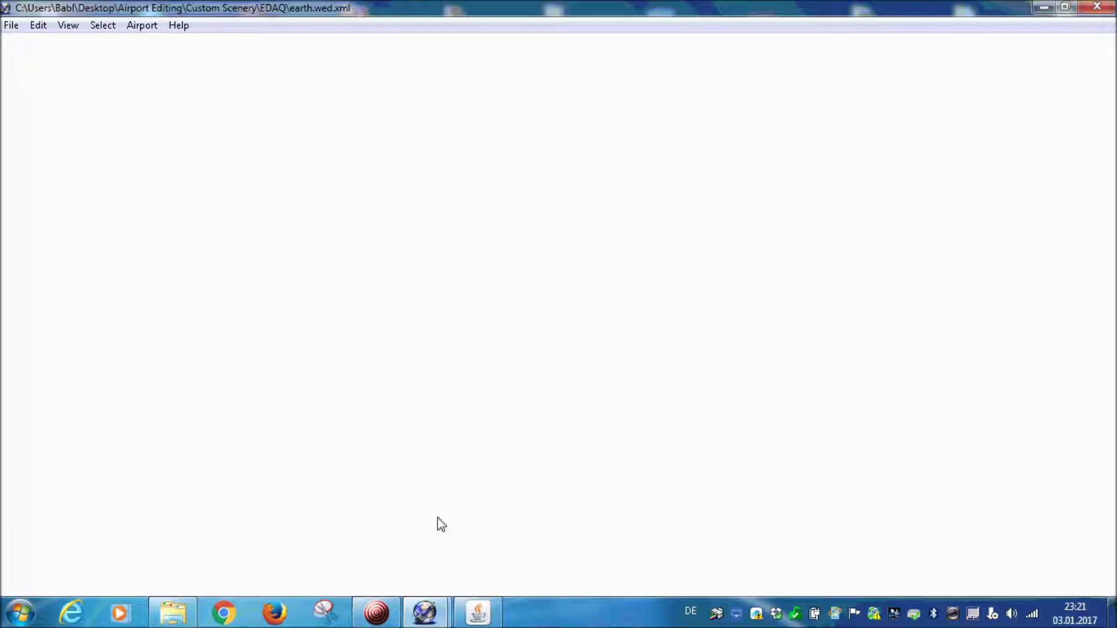
click(495, 617)
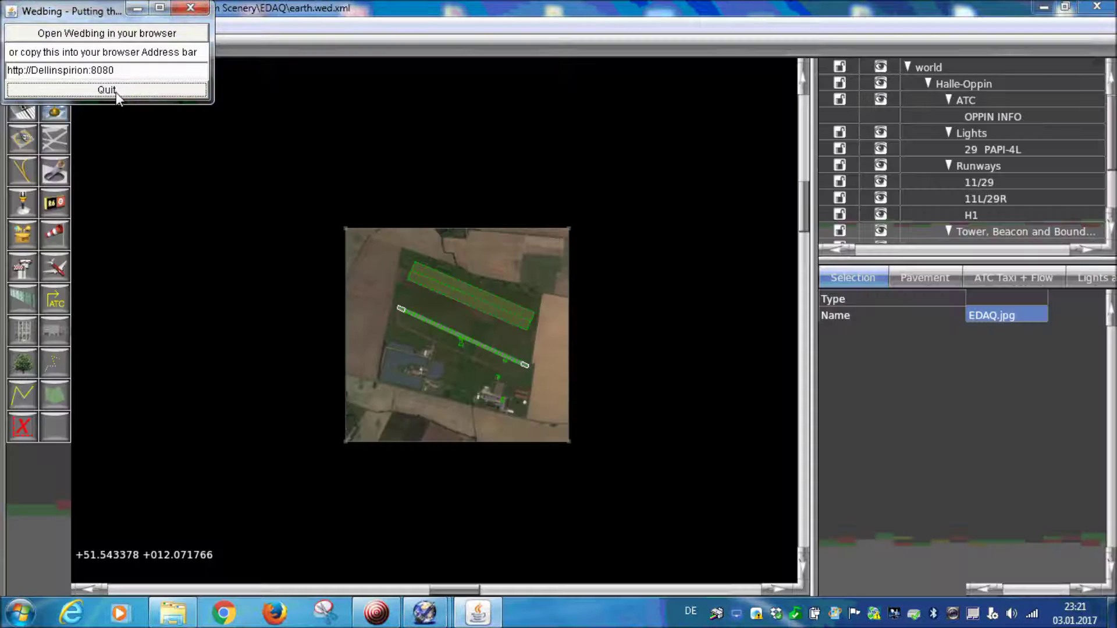
click(117, 92)
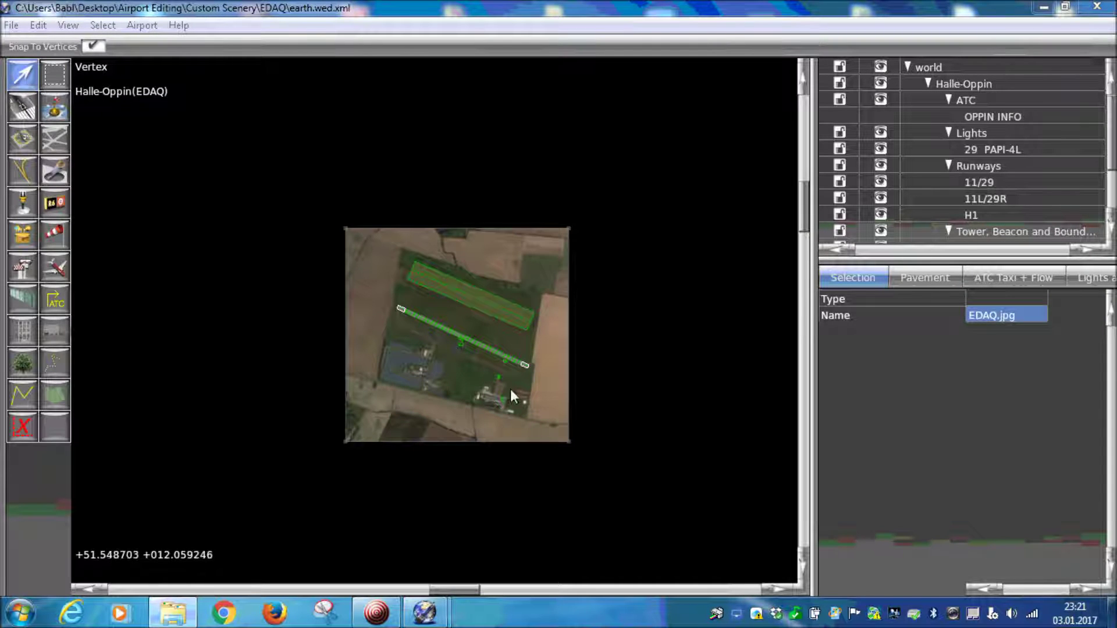
Examine the orthophoto around runway 11/29, following the parallel taxiway from the runway's western end to its junction
right_drag(624, 446, 598, 407)
scroll(465, 364, up, 2)
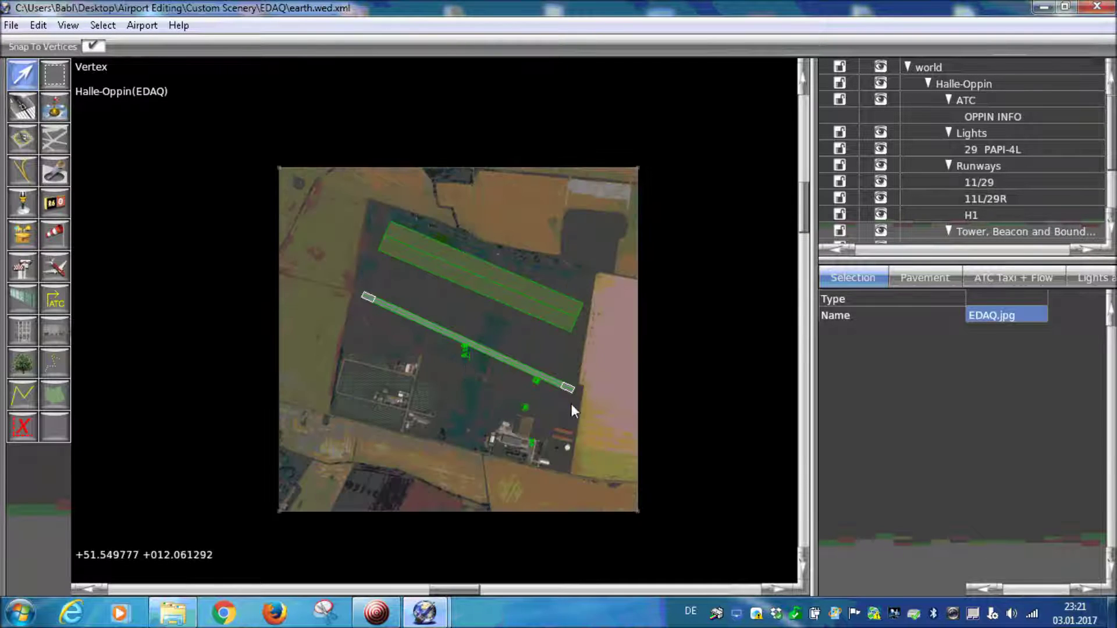
scroll(406, 345, up, 3)
scroll(501, 397, up, 2)
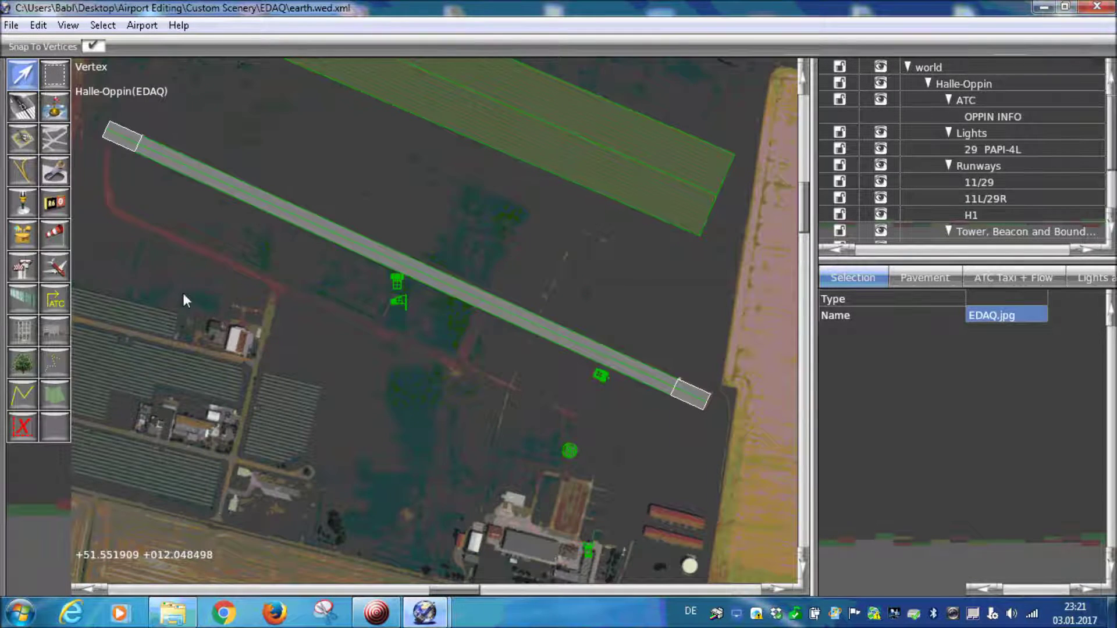
scroll(344, 340, up, 1)
scroll(344, 340, down, 3)
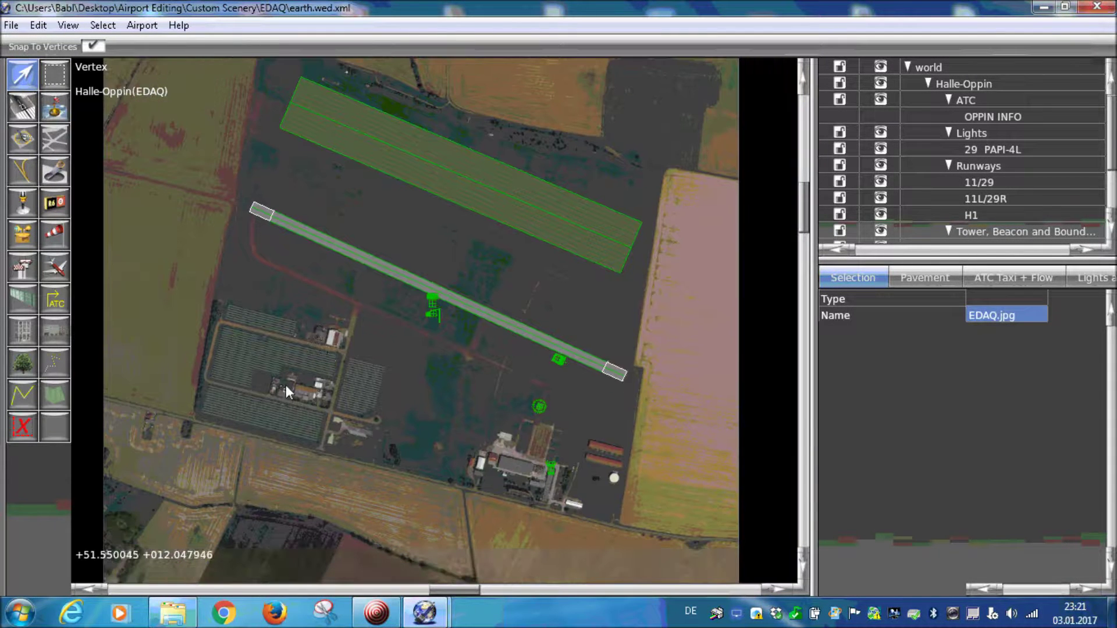
right_drag(282, 279, 288, 295)
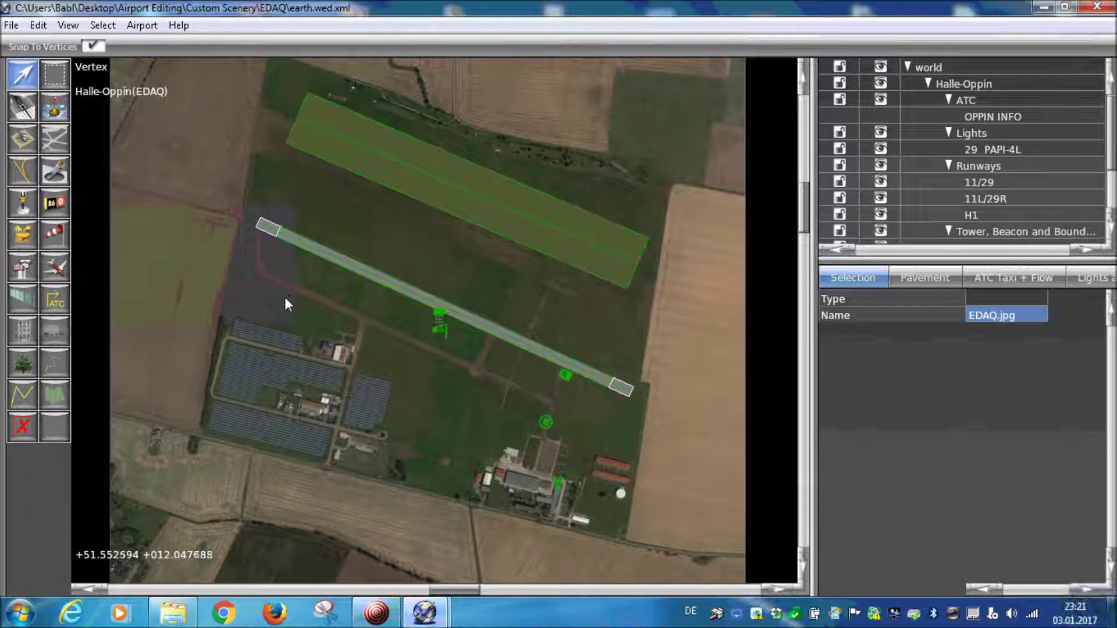
scroll(268, 295, up, 2)
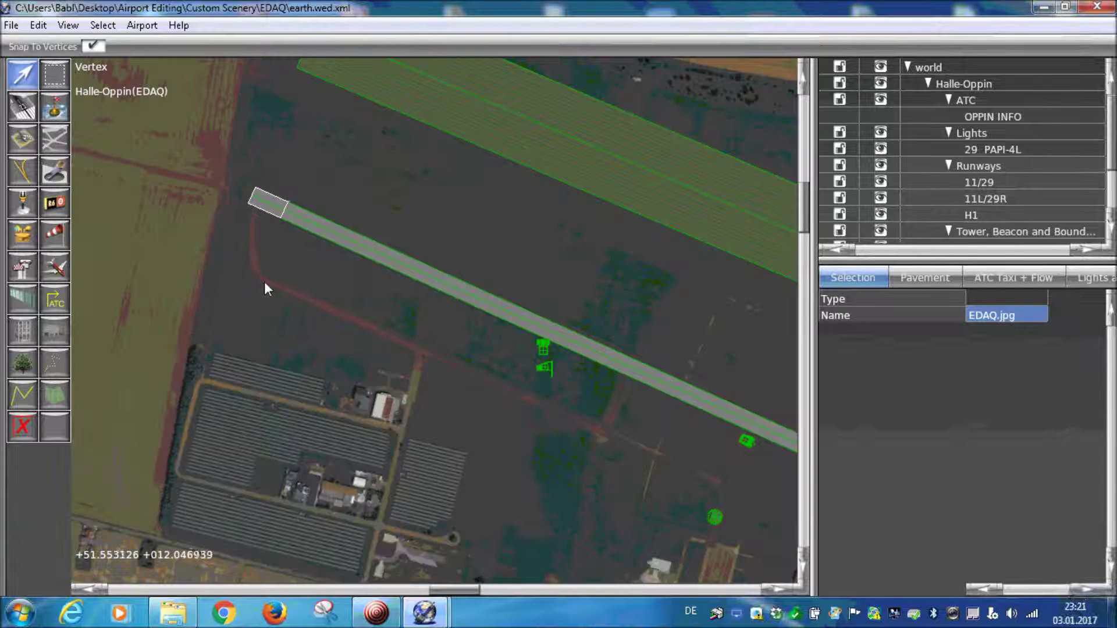
scroll(257, 304, up, 5)
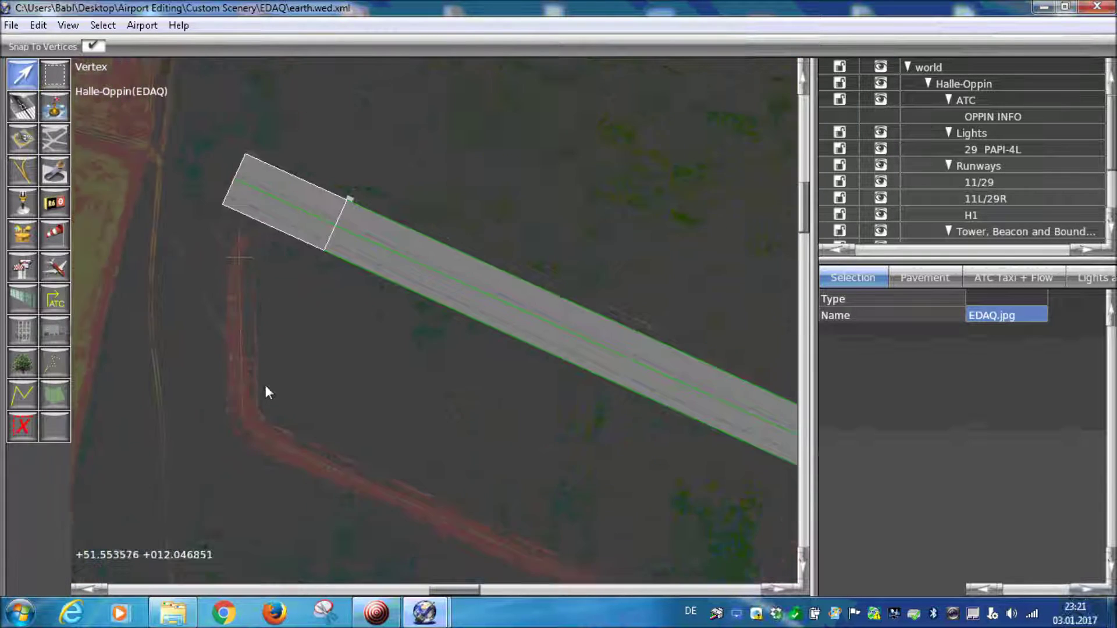
right_drag(317, 420, 249, 232)
right_drag(499, 460, 429, 366)
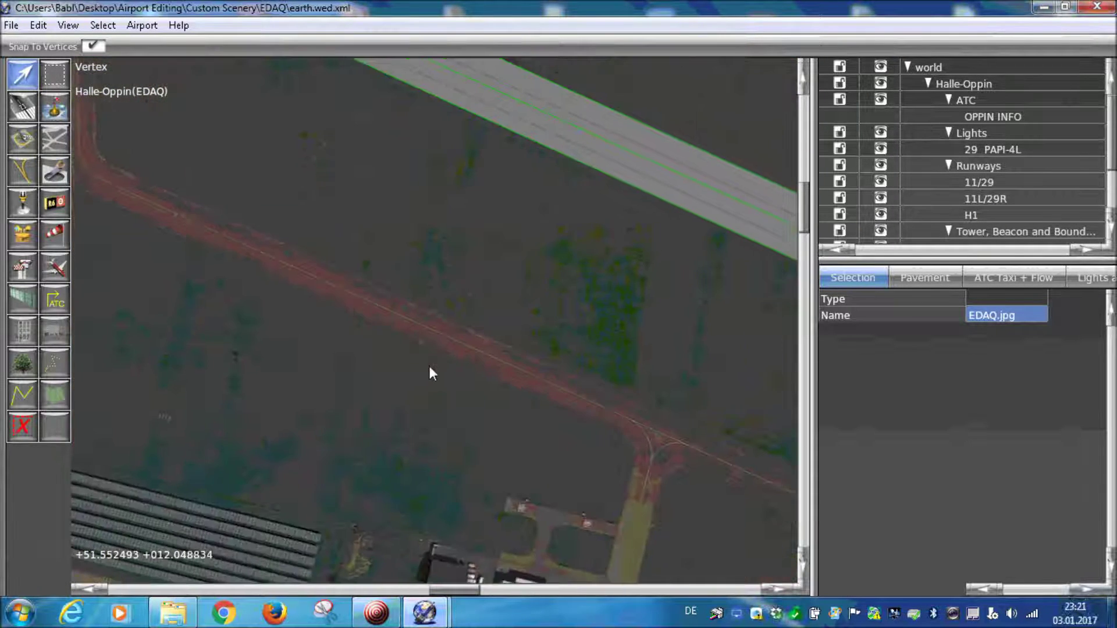
right_drag(518, 419, 437, 420)
scroll(436, 419, up, 3)
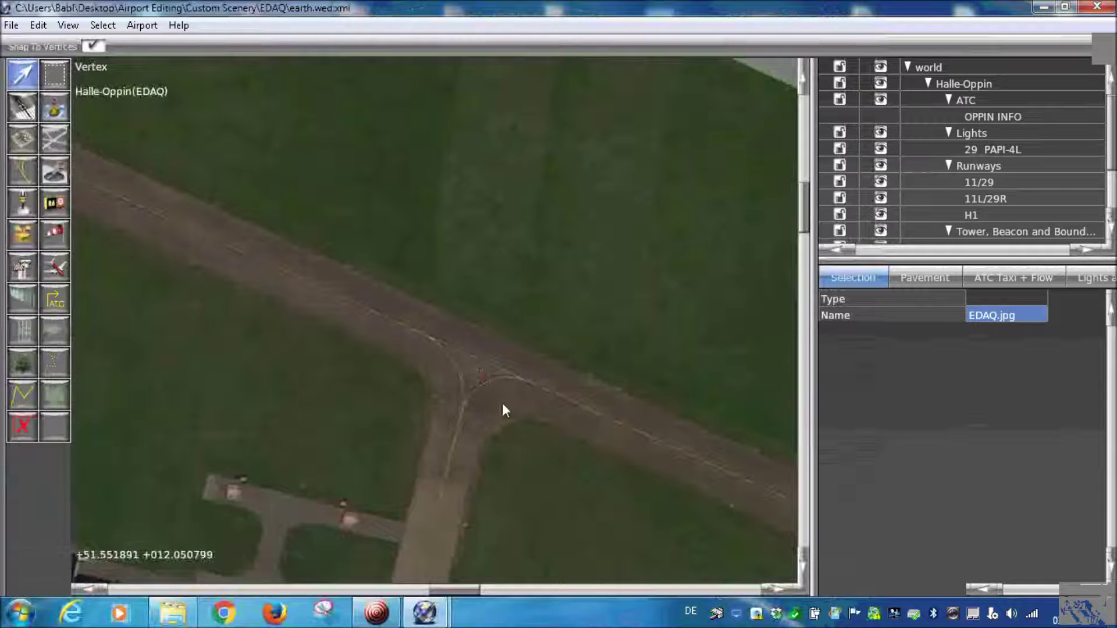
scroll(517, 405, down, 2)
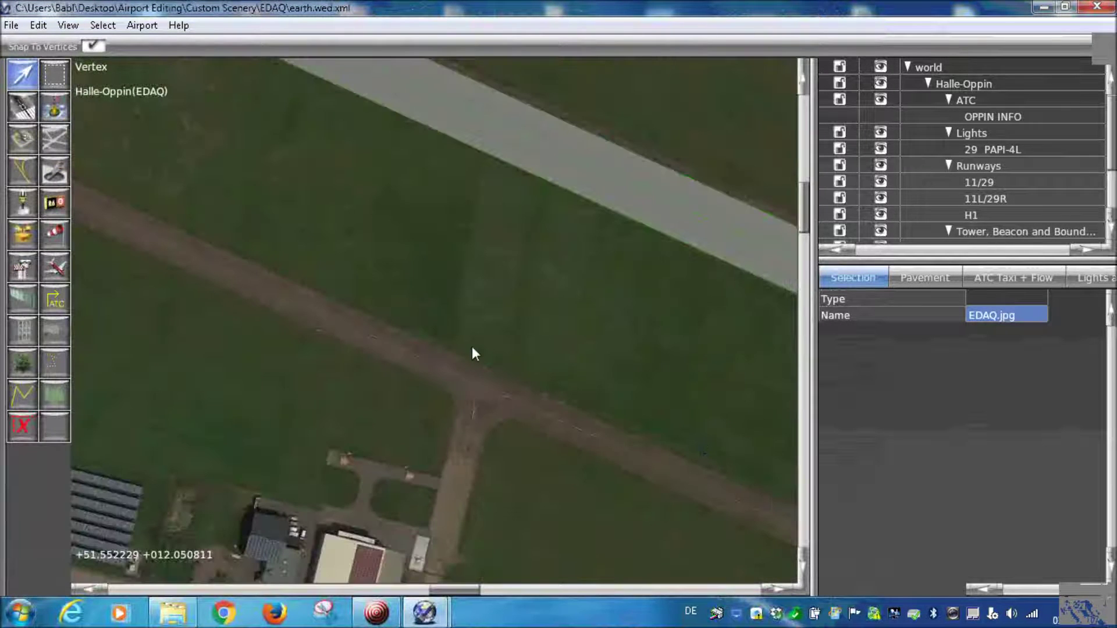
scroll(474, 353, down, 2)
right_drag(285, 233, 499, 458)
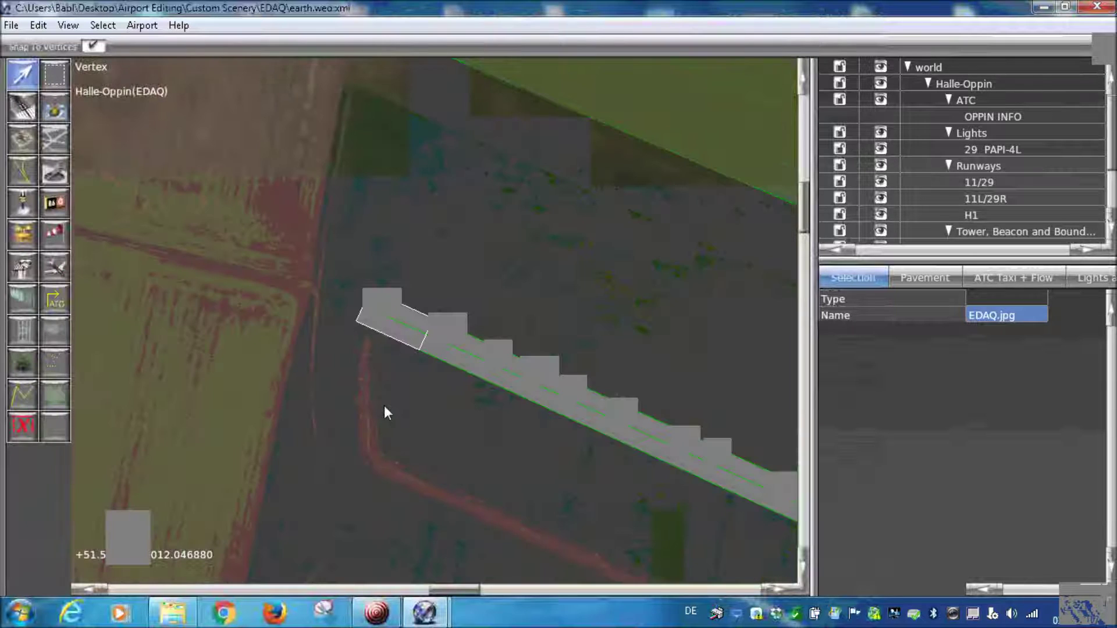
scroll(316, 390, up, 2)
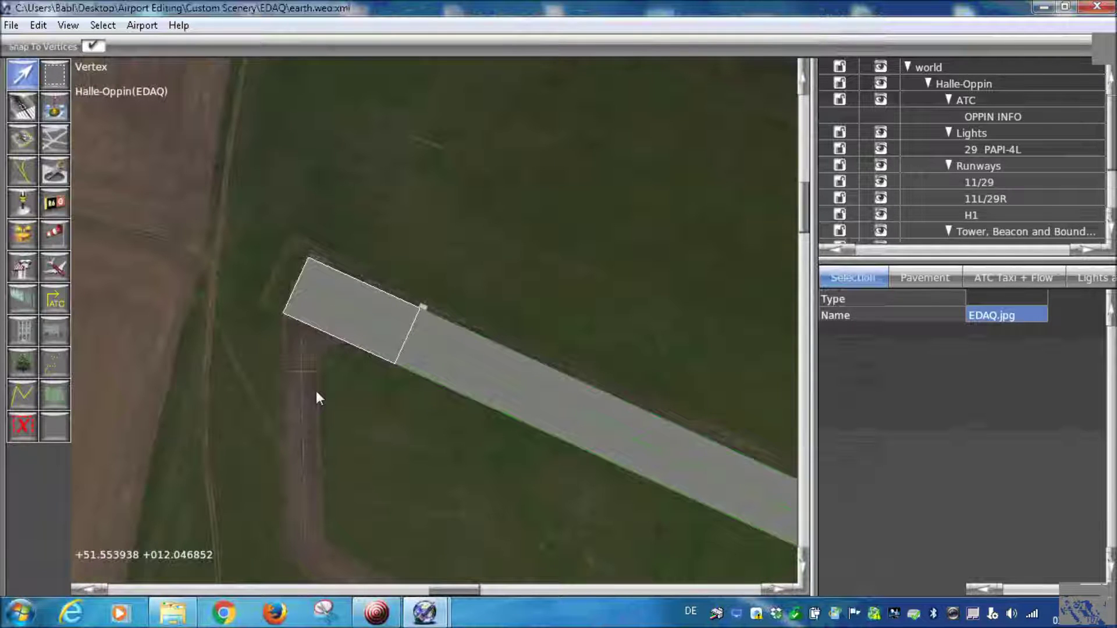
Set the pavement transparency to 50% and check the western end of runway 11/29 against the orthophoto
click(68, 25)
mouse_move(242, 183)
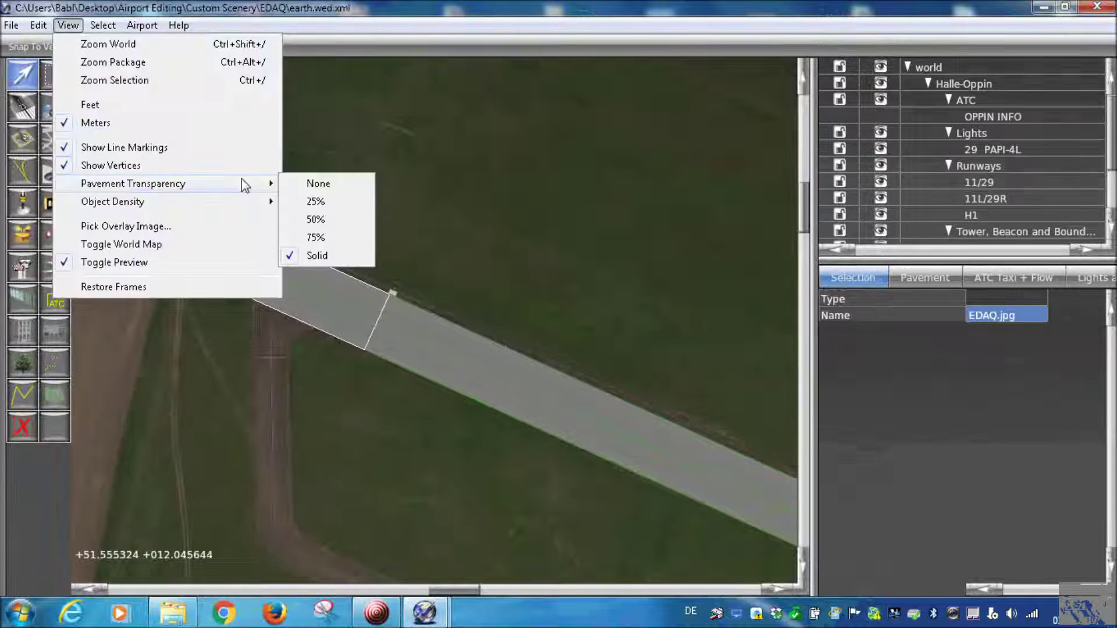
click(318, 219)
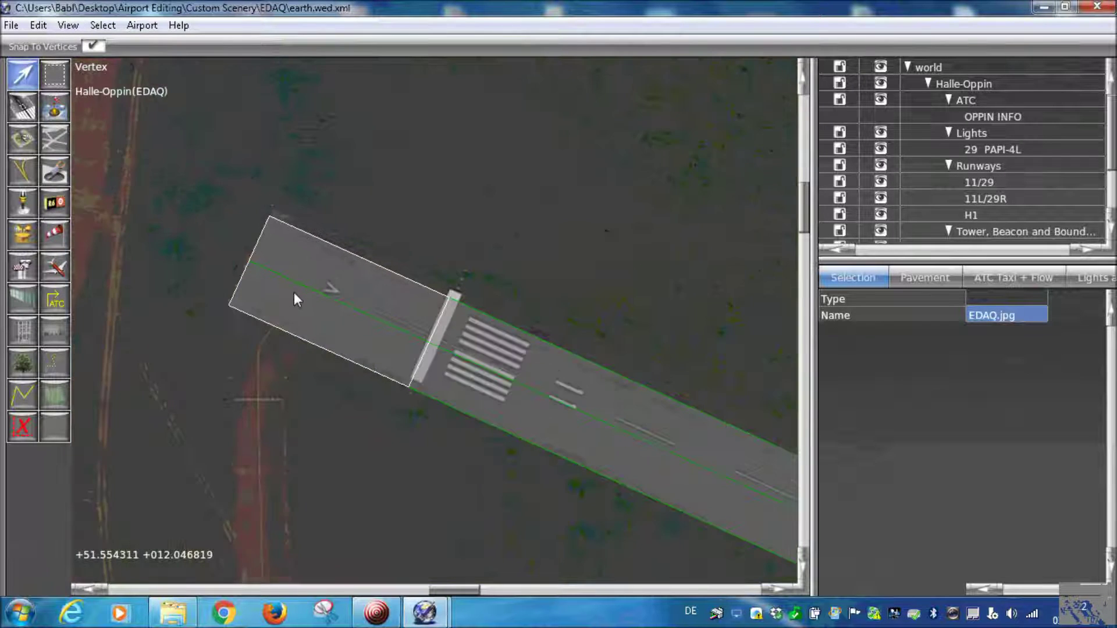
scroll(432, 375, up, 2)
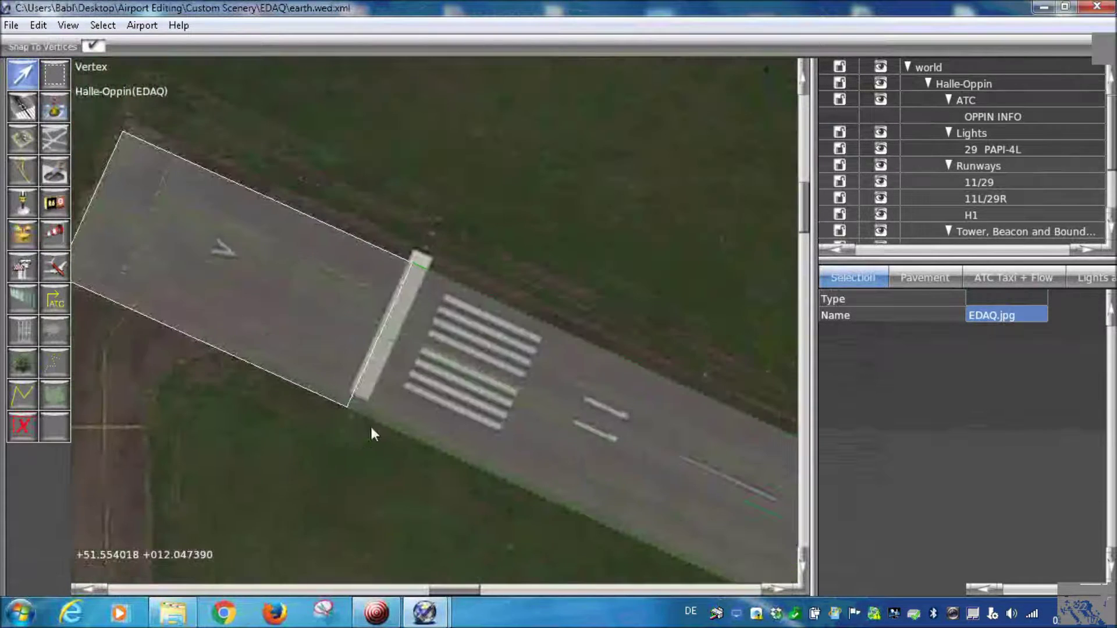
scroll(502, 414, down, 1)
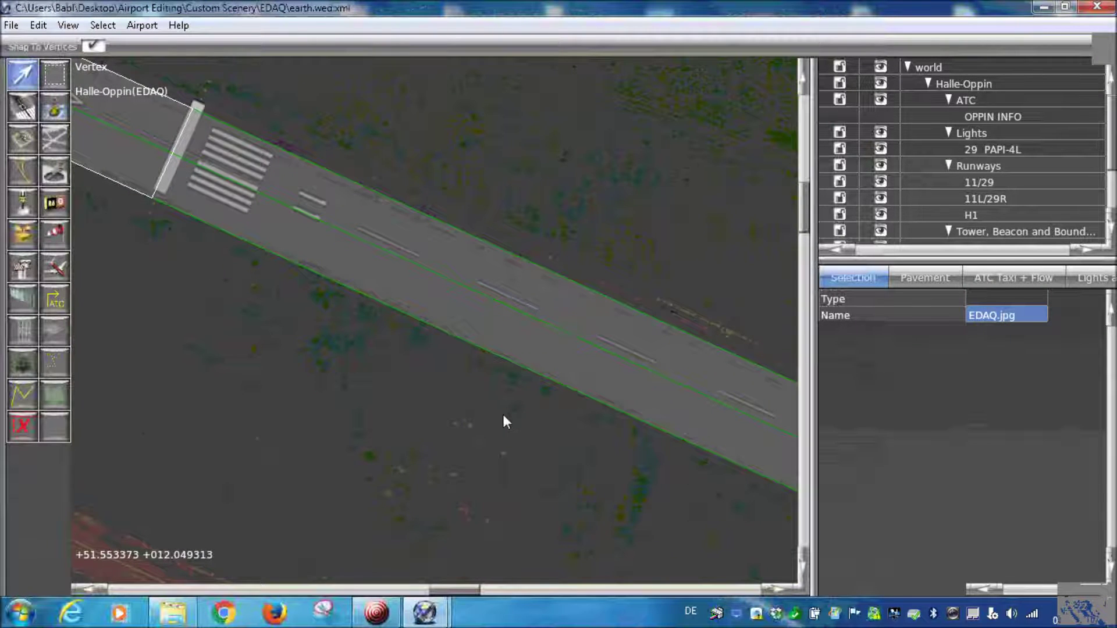
Move the whole runway 11/29 slightly northeast so its 29 threshold and eastern end match the markings on the orthophoto
scroll(503, 415, down, 2)
right_drag(680, 460, 170, 287)
right_drag(527, 446, 149, 275)
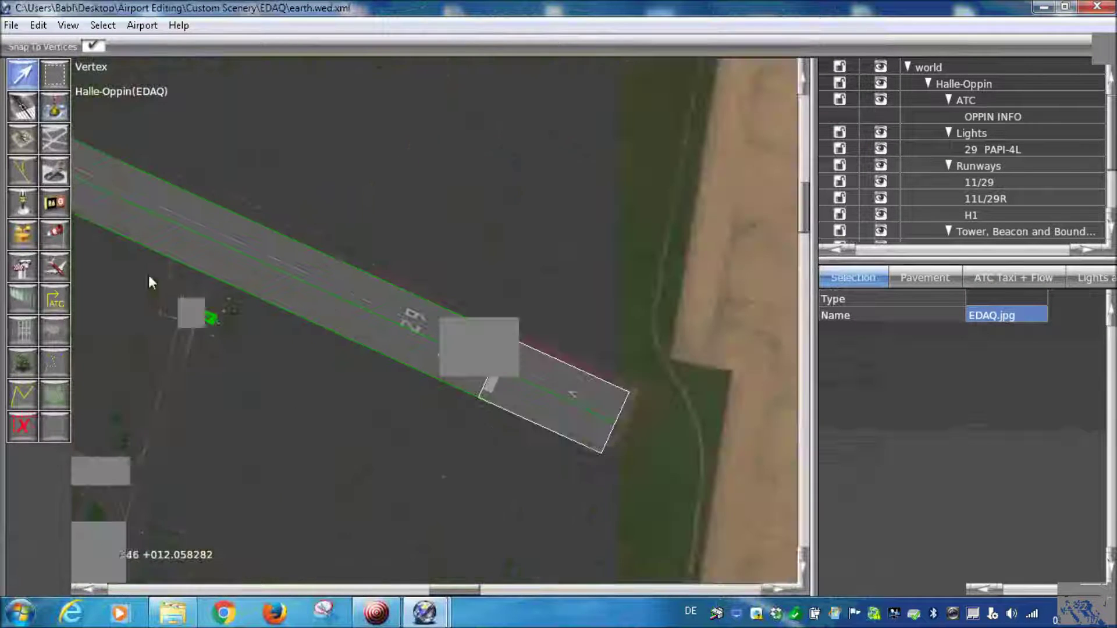
scroll(482, 420, up, 2)
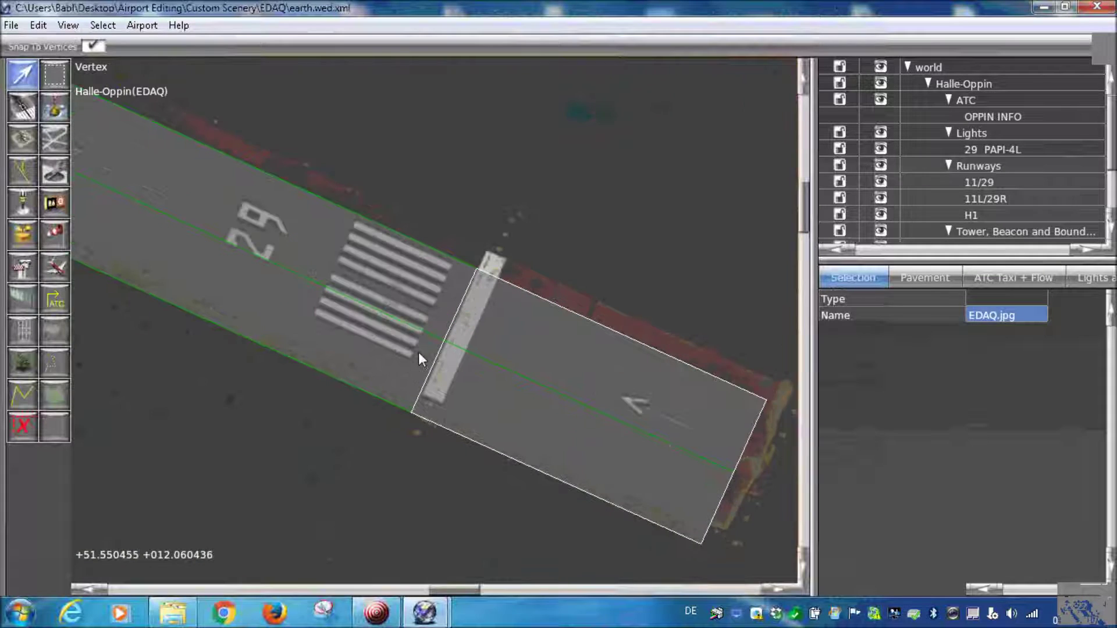
scroll(425, 350, up, 1)
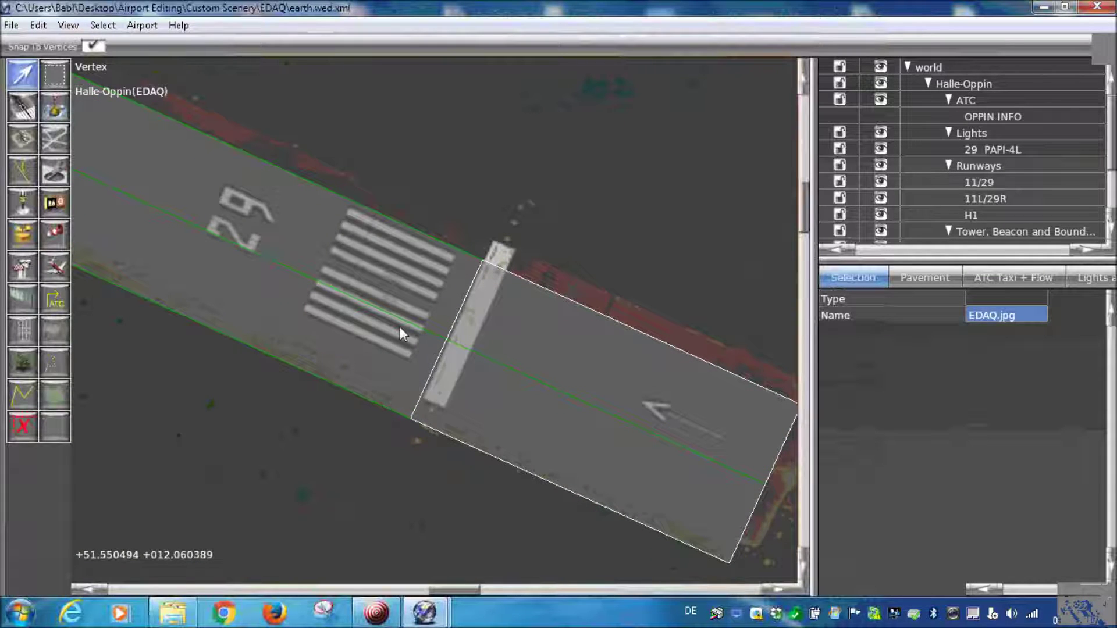
click(392, 306)
scroll(361, 350, down, 3)
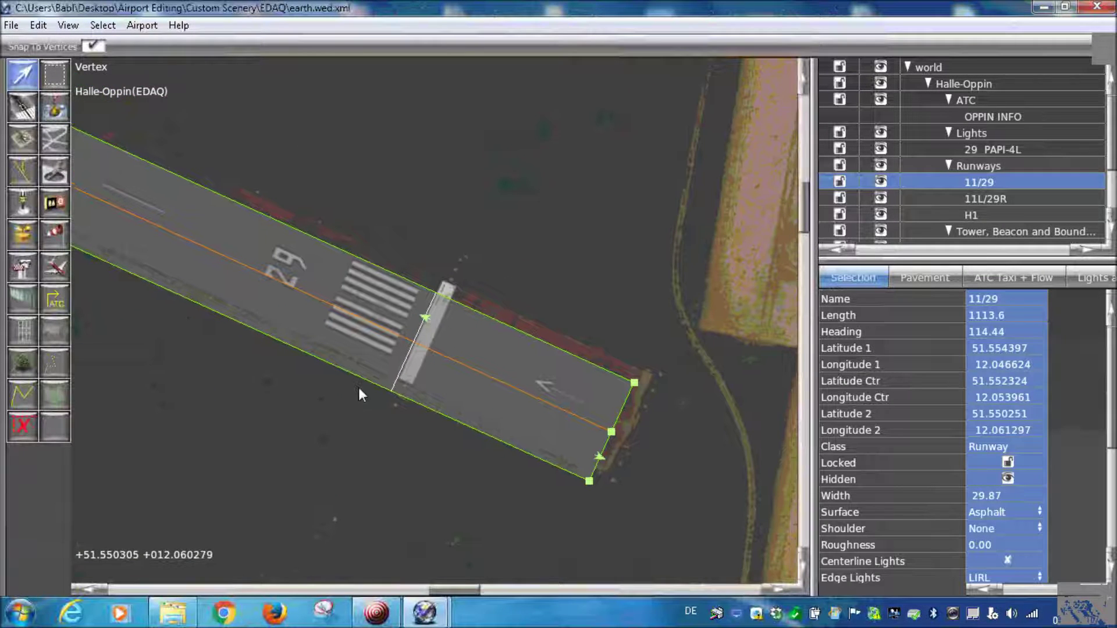
drag(374, 337, 392, 328)
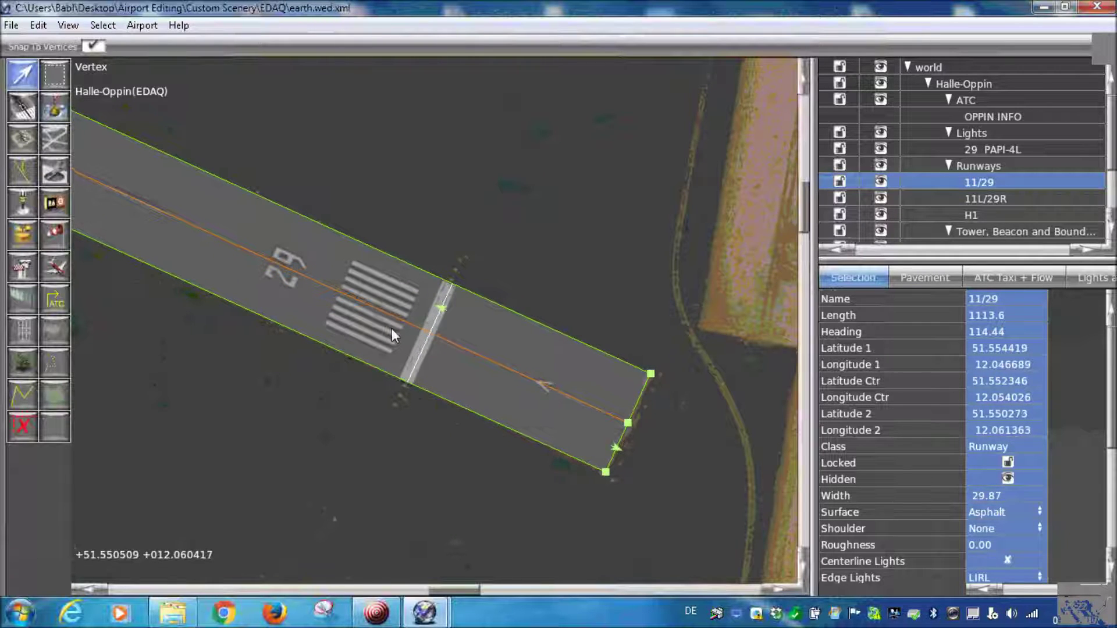
Extend the western end of runway 11/29 to match the orthophoto, making the runway about 1116 m long at a heading of about 114.4°
scroll(350, 340, down, 3)
scroll(212, 353, down, 2)
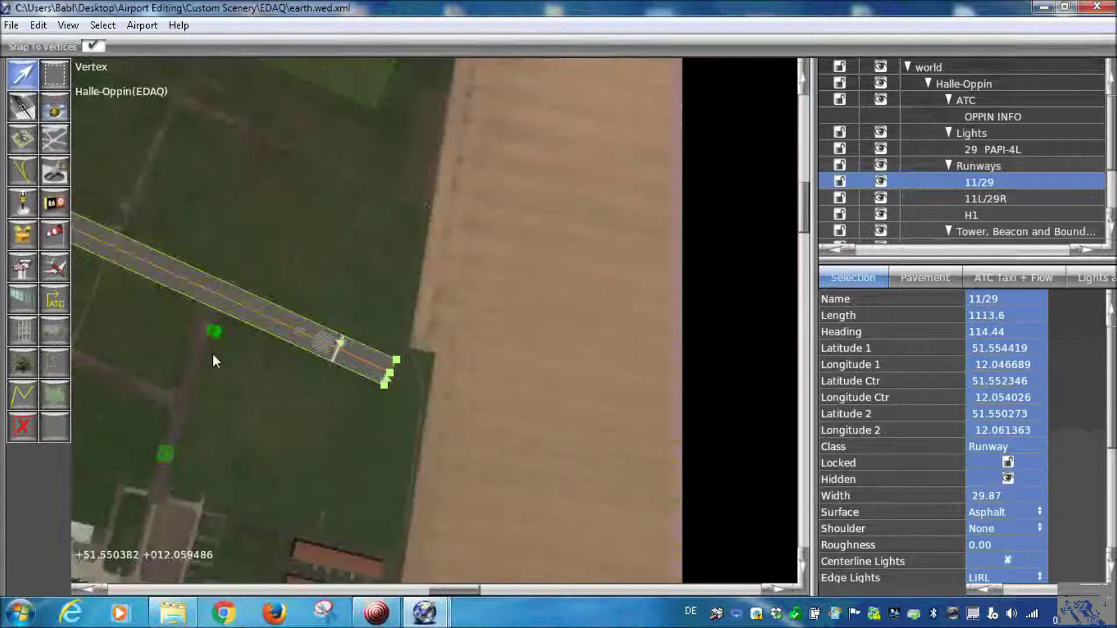
scroll(115, 327, up, 2)
right_drag(75, 156, 543, 413)
scroll(544, 413, up, 3)
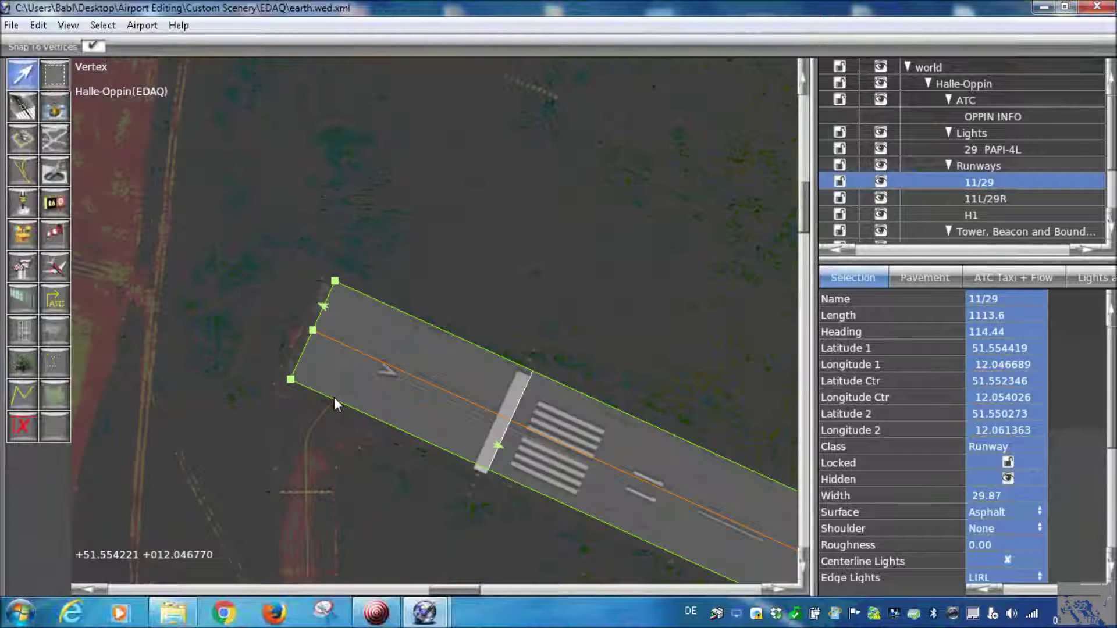
scroll(335, 397, up, 2)
drag(272, 250, 266, 254)
scroll(287, 299, down, 3)
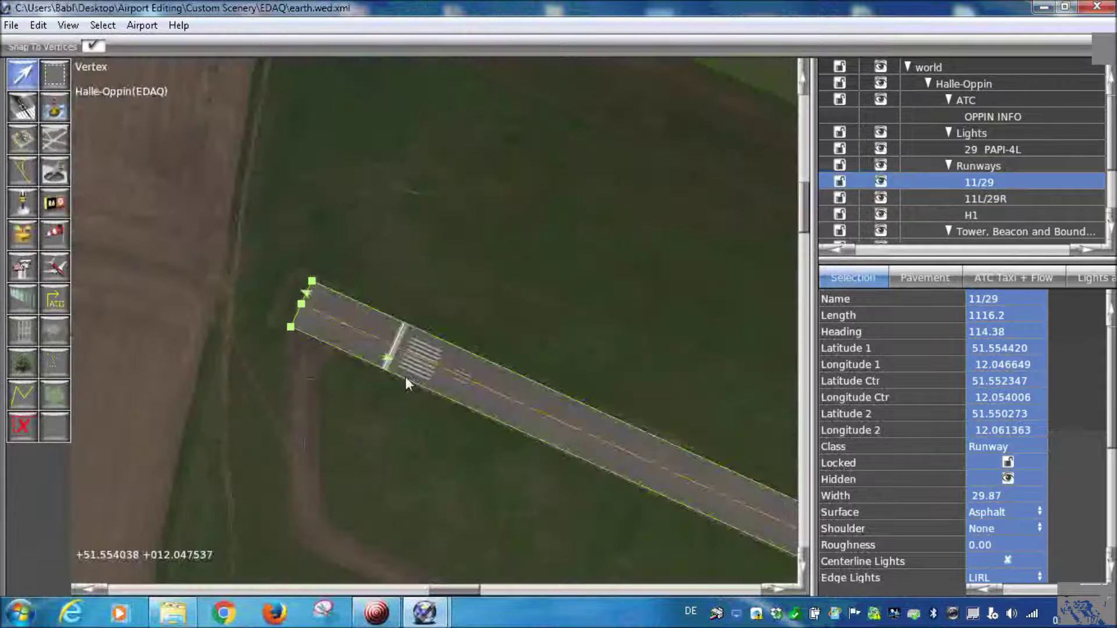
Check both ends and both displaced thresholds of runway 11/29 against the pavement markings on the orthophoto
scroll(449, 403, down, 1)
scroll(445, 423, up, 1)
scroll(446, 423, up, 3)
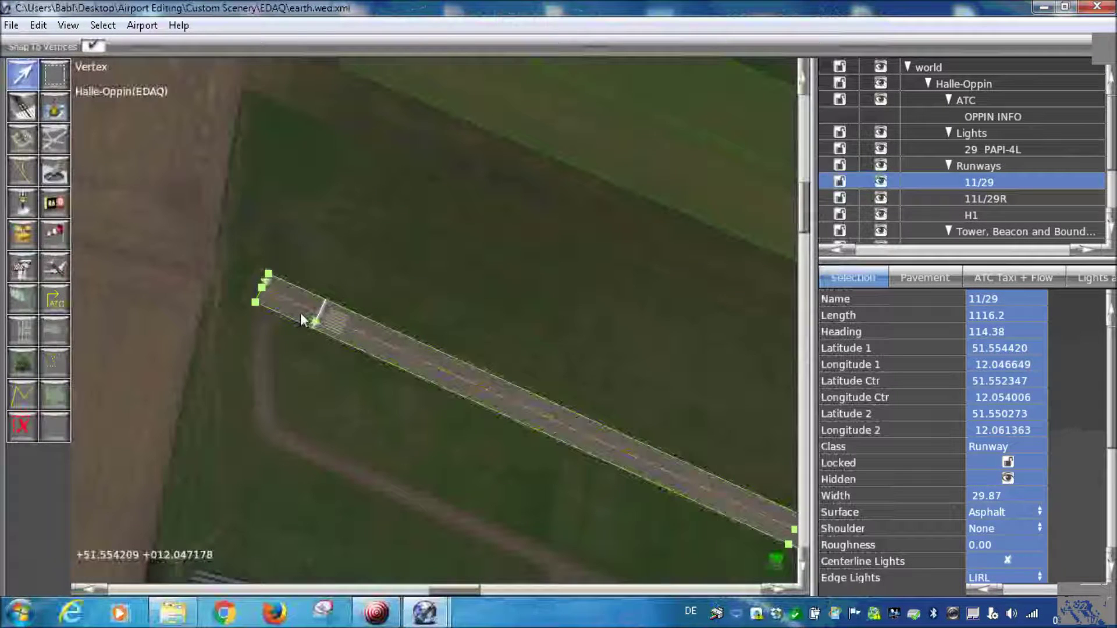
scroll(300, 313, up, 2)
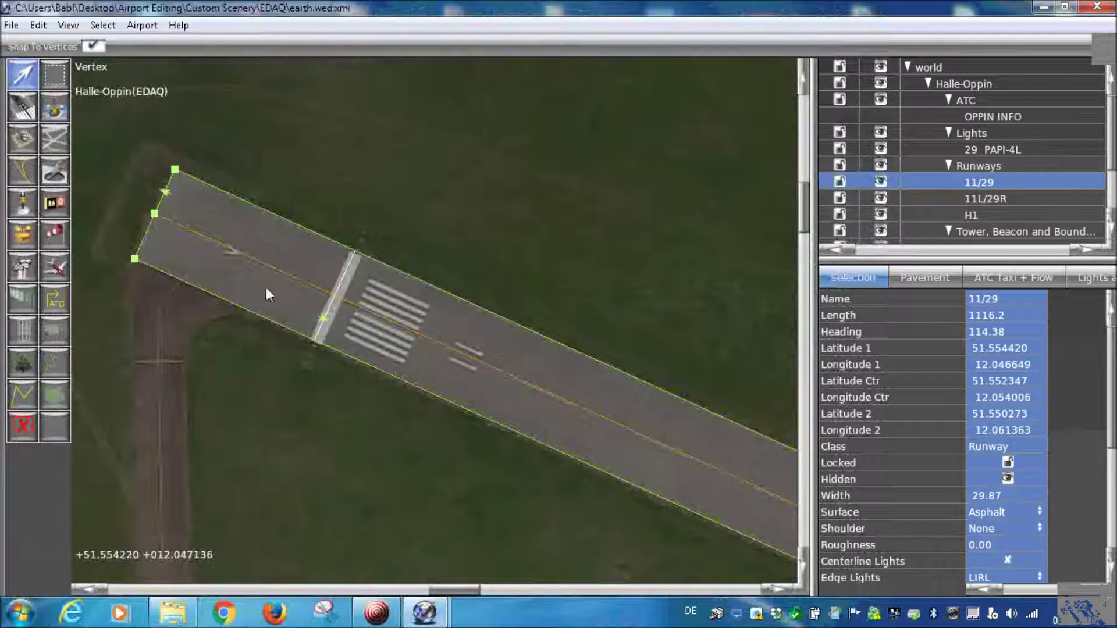
scroll(285, 306, down, 3)
scroll(313, 332, up, 3)
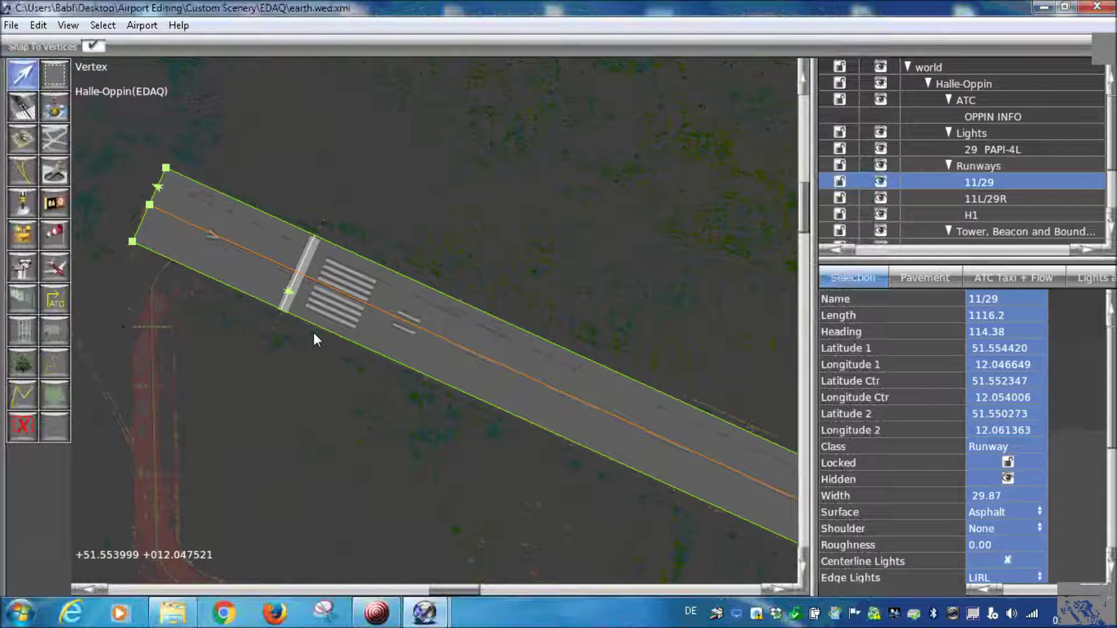
scroll(313, 332, down, 3)
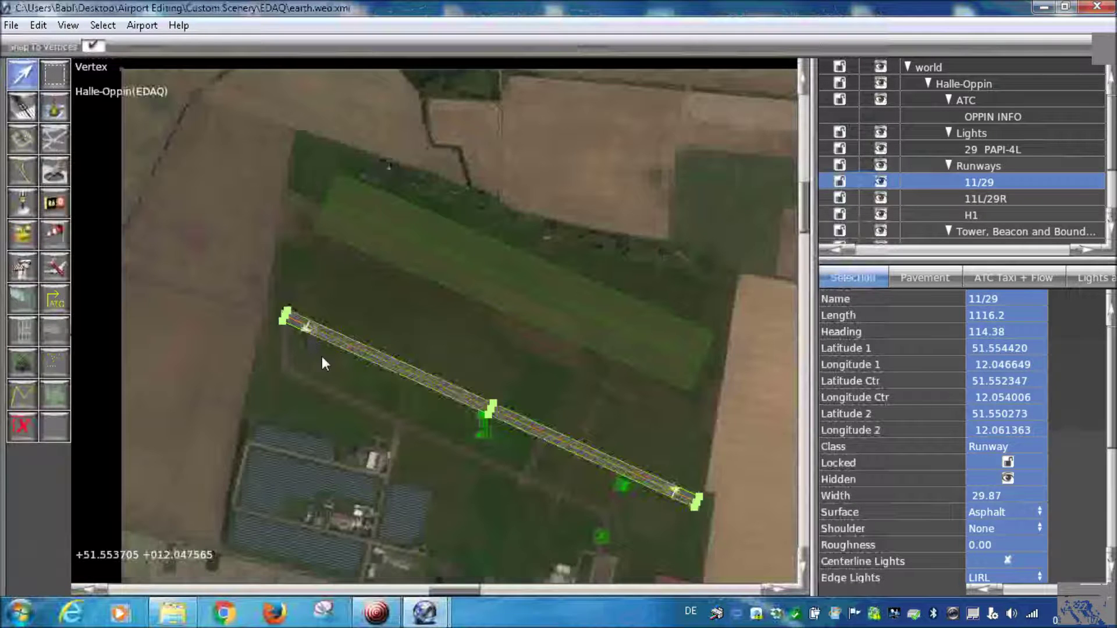
scroll(307, 332, up, 2)
scroll(307, 326, up, 3)
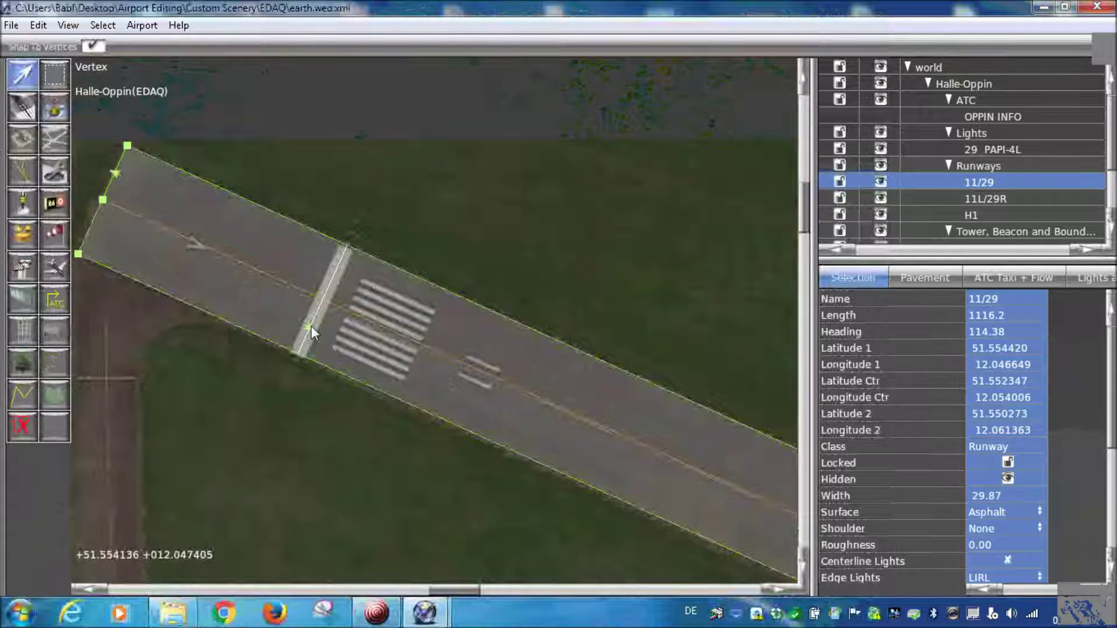
scroll(312, 326, down, 3)
scroll(445, 433, down, 2)
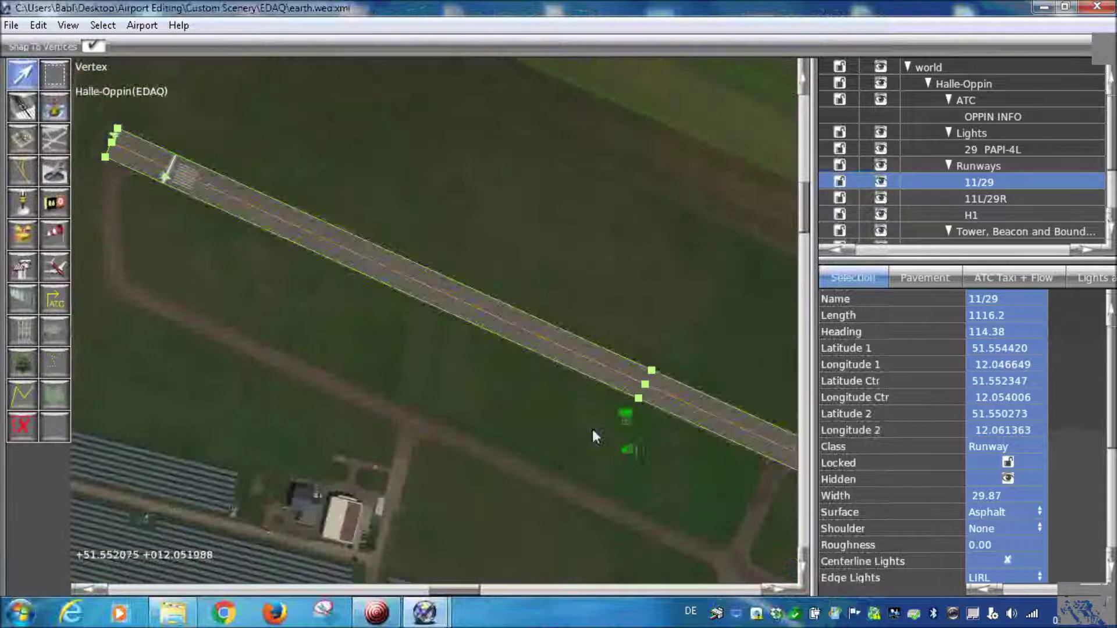
scroll(413, 332, up, 2)
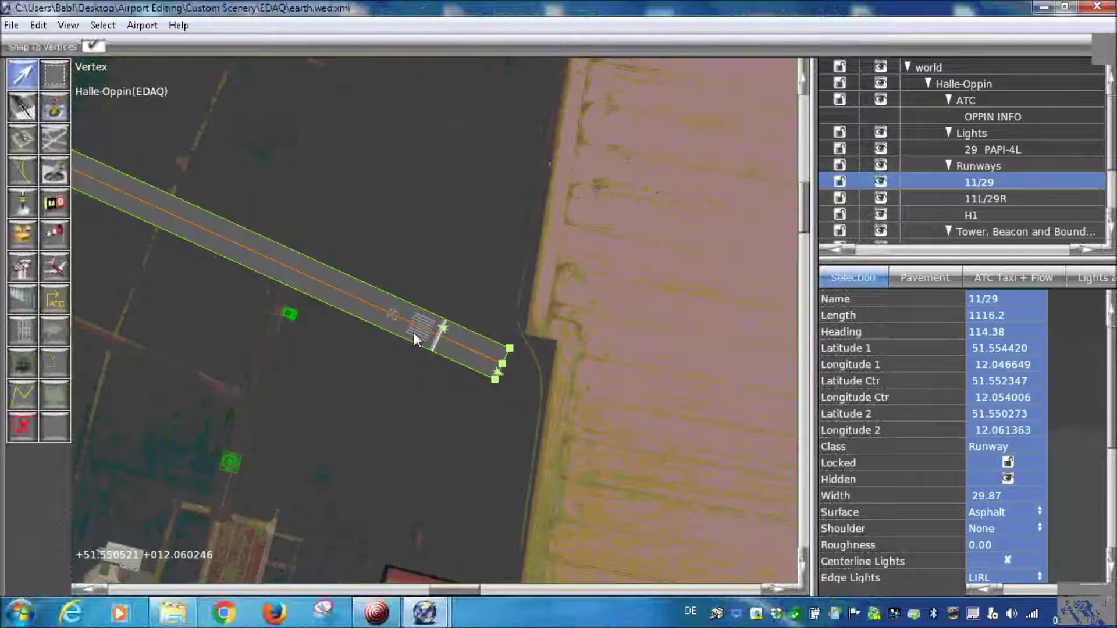
scroll(414, 333, up, 2)
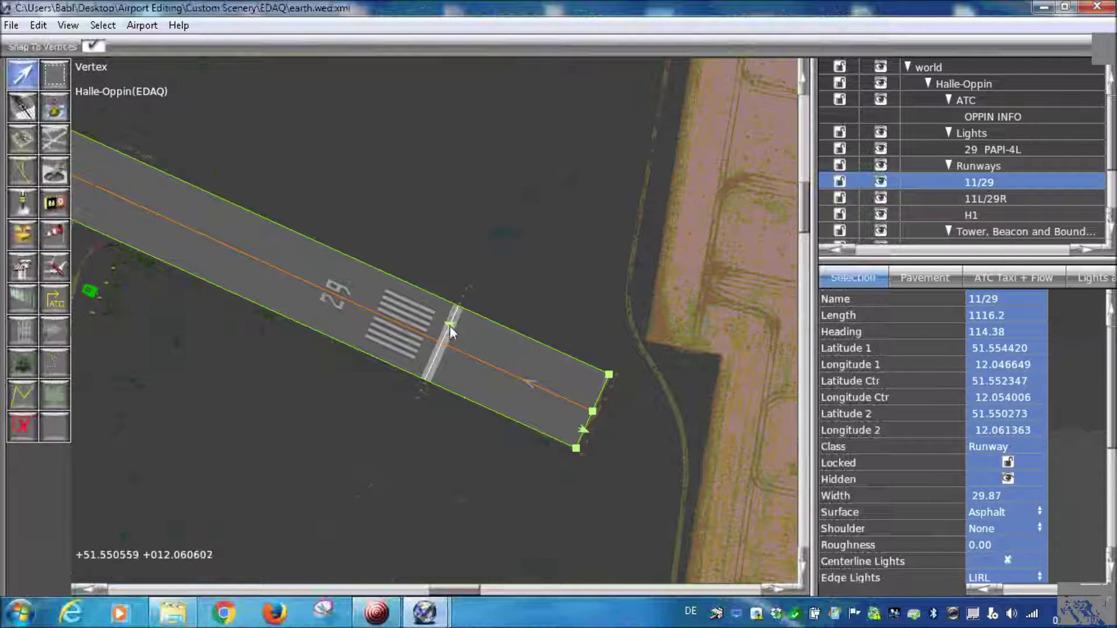
scroll(607, 419, up, 3)
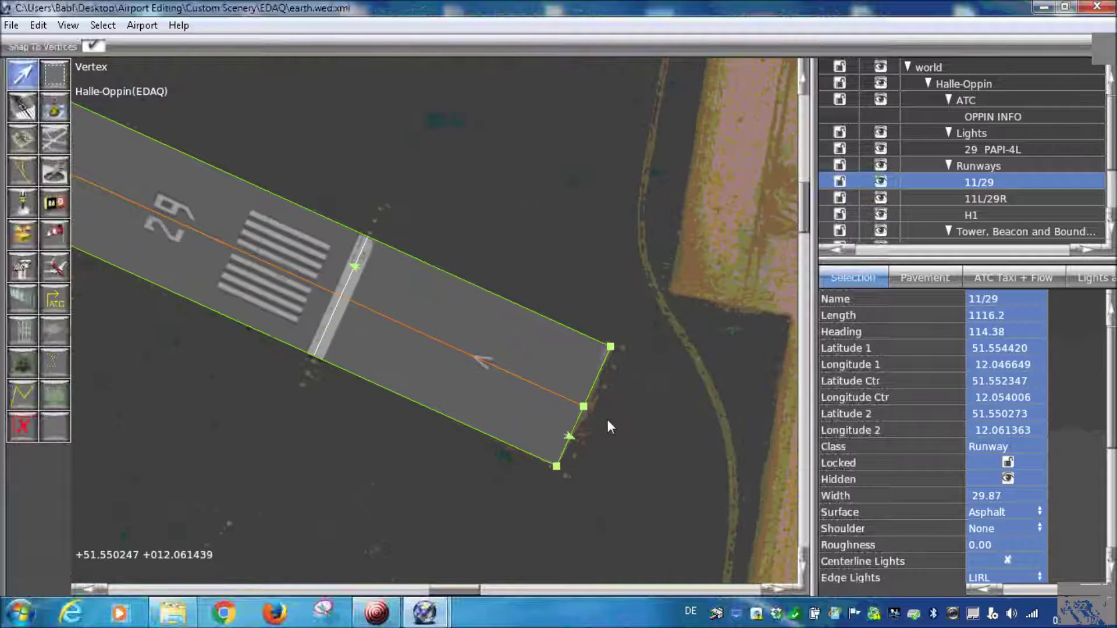
scroll(463, 385, down, 5)
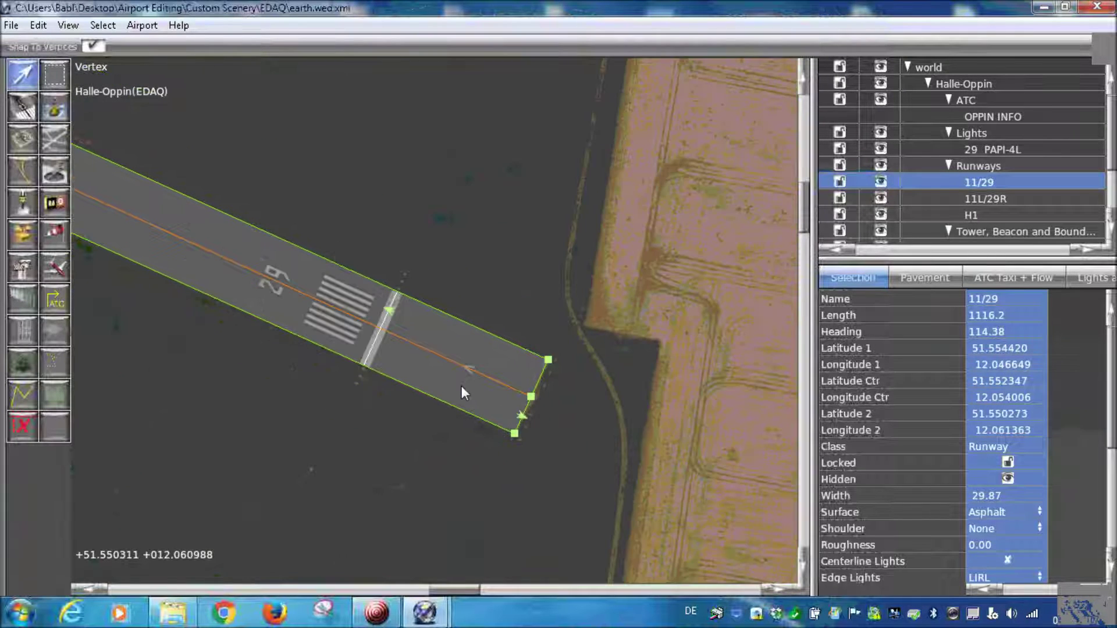
scroll(510, 419, down, 5)
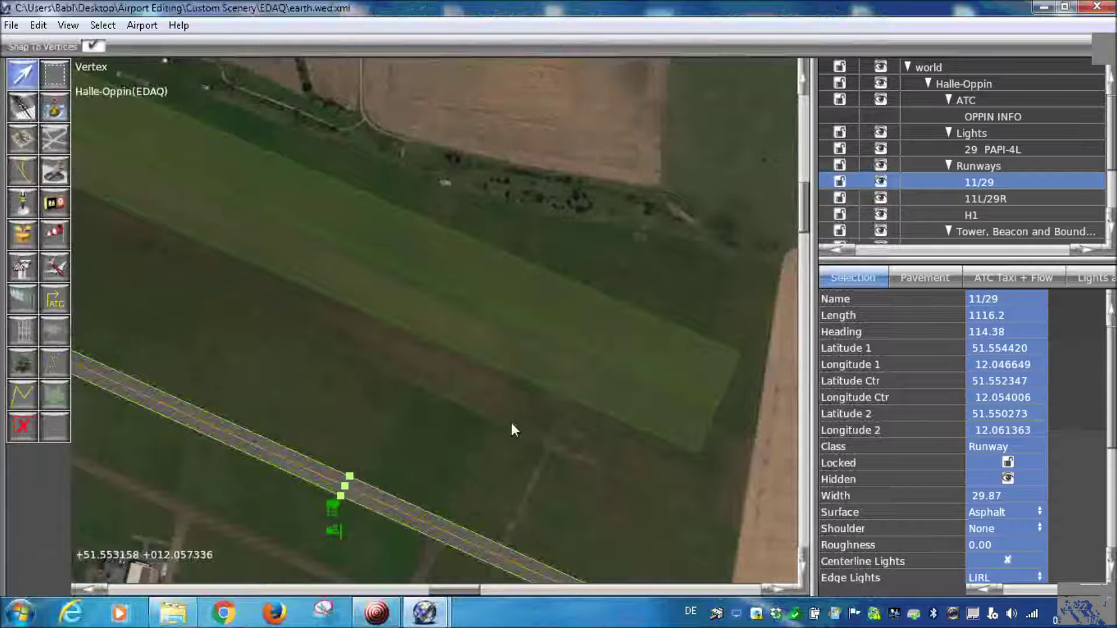
Examine the outline of grass runway 11L/29R against the field north of the paved runway on the orthophoto
scroll(470, 366, up, 3)
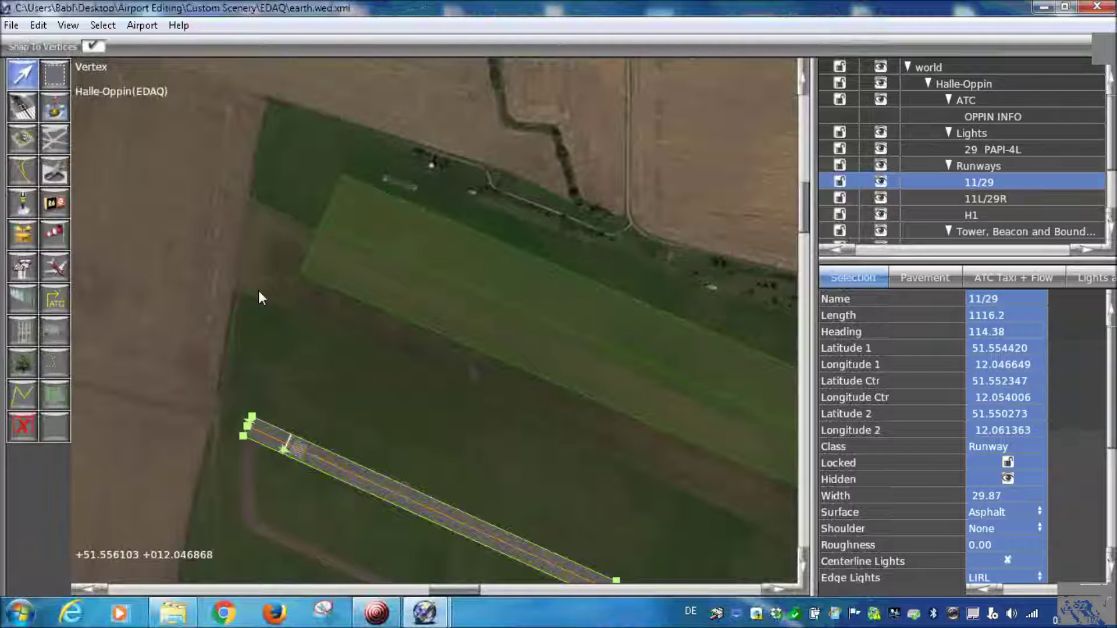
scroll(354, 289, up, 2)
scroll(285, 371, up, 2)
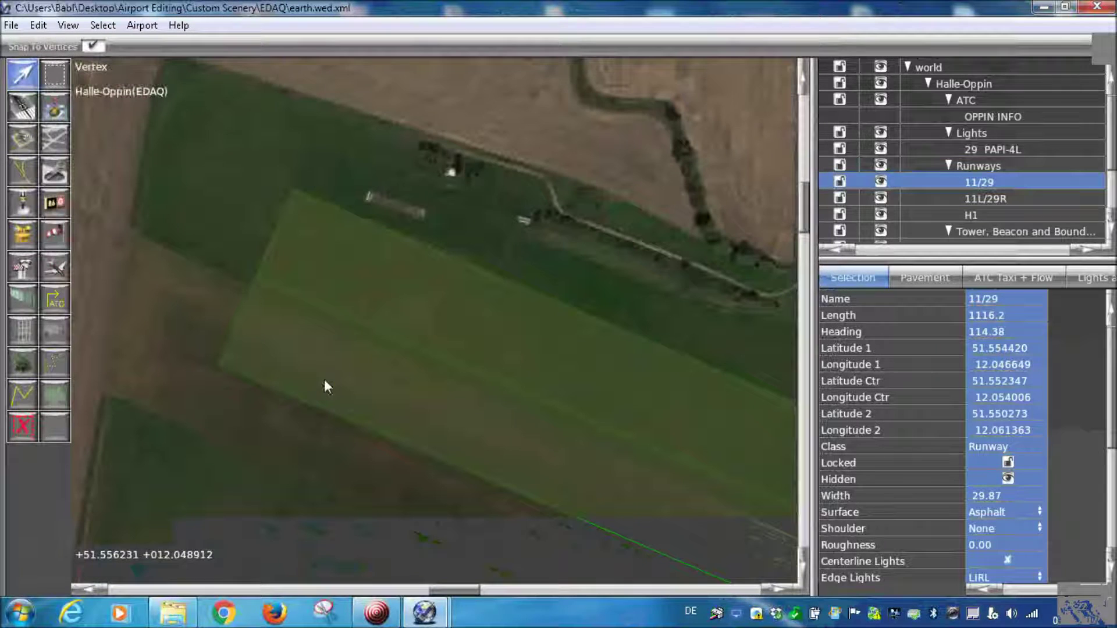
scroll(327, 320, down, 1)
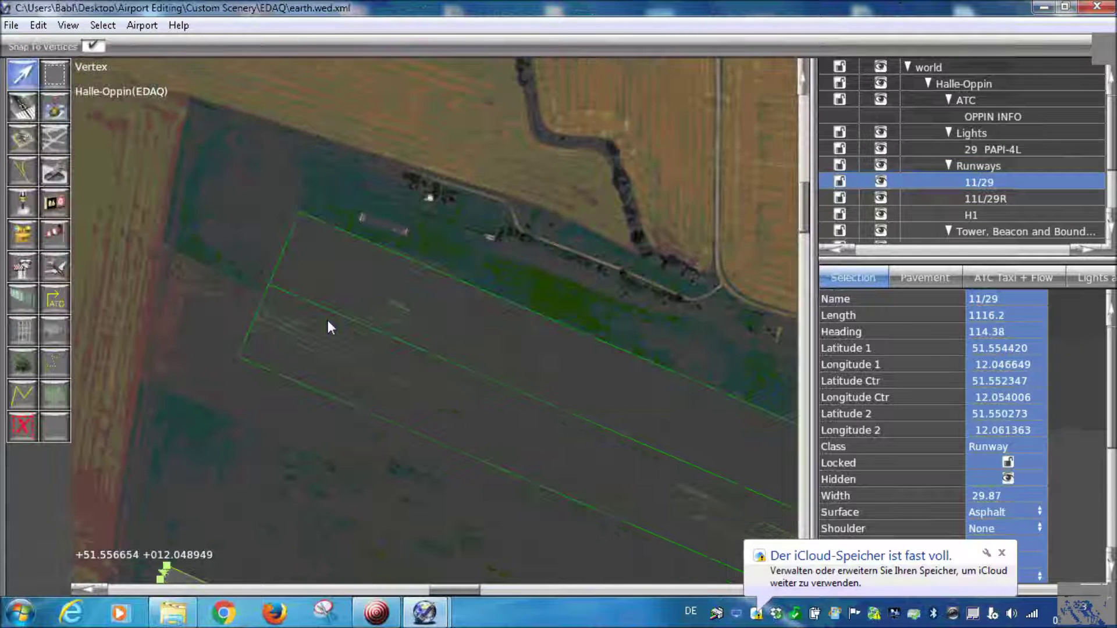
scroll(327, 320, down, 1)
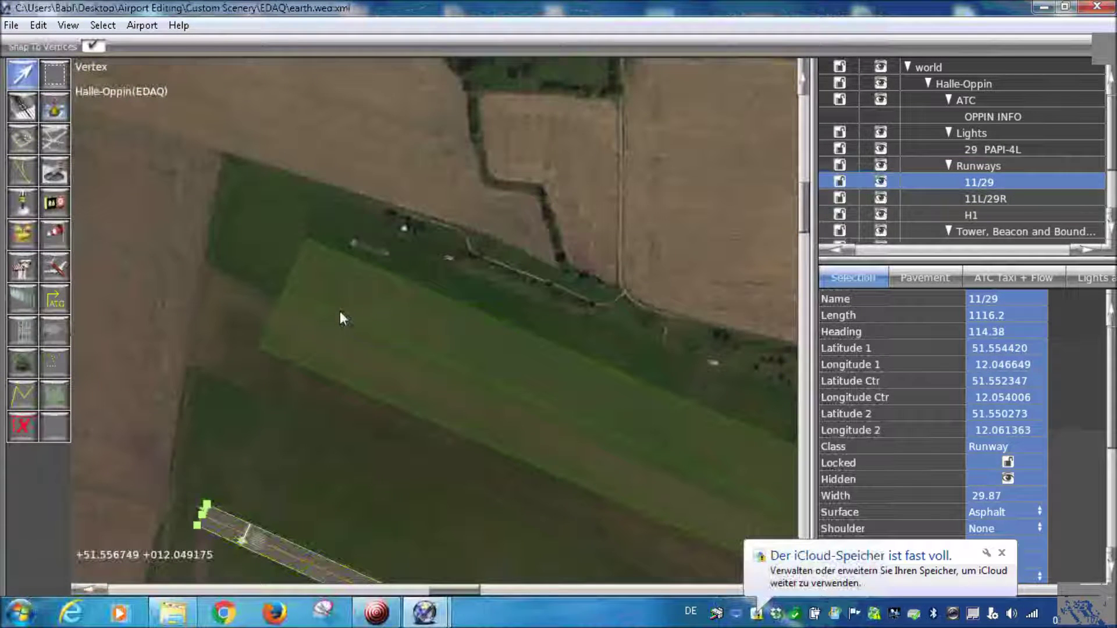
scroll(340, 317, down, 2)
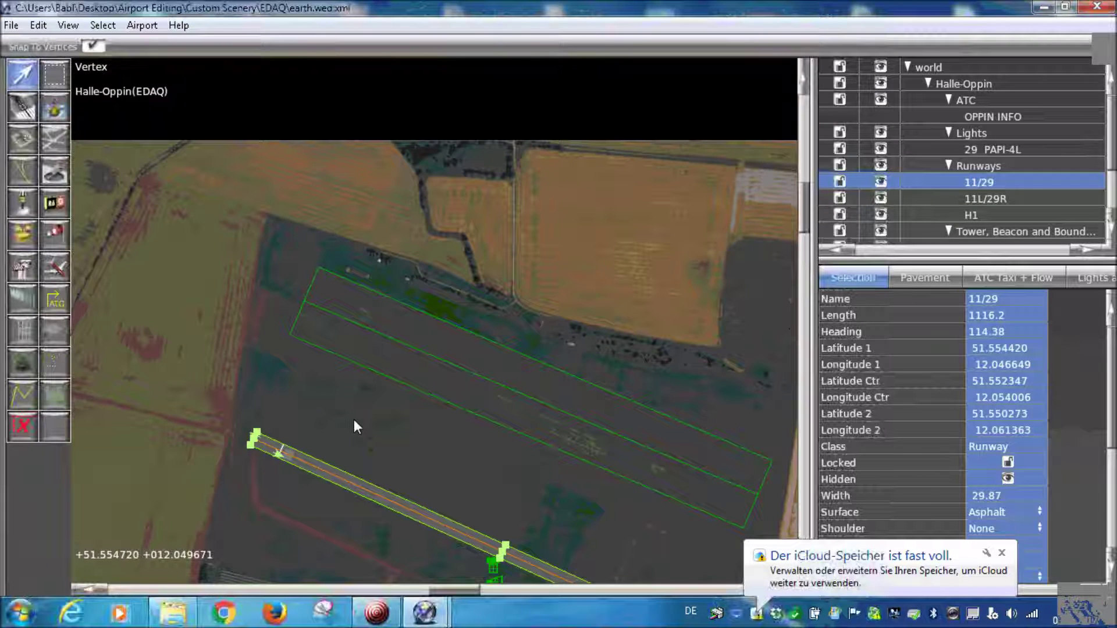
scroll(408, 442, up, 1)
scroll(384, 424, up, 1)
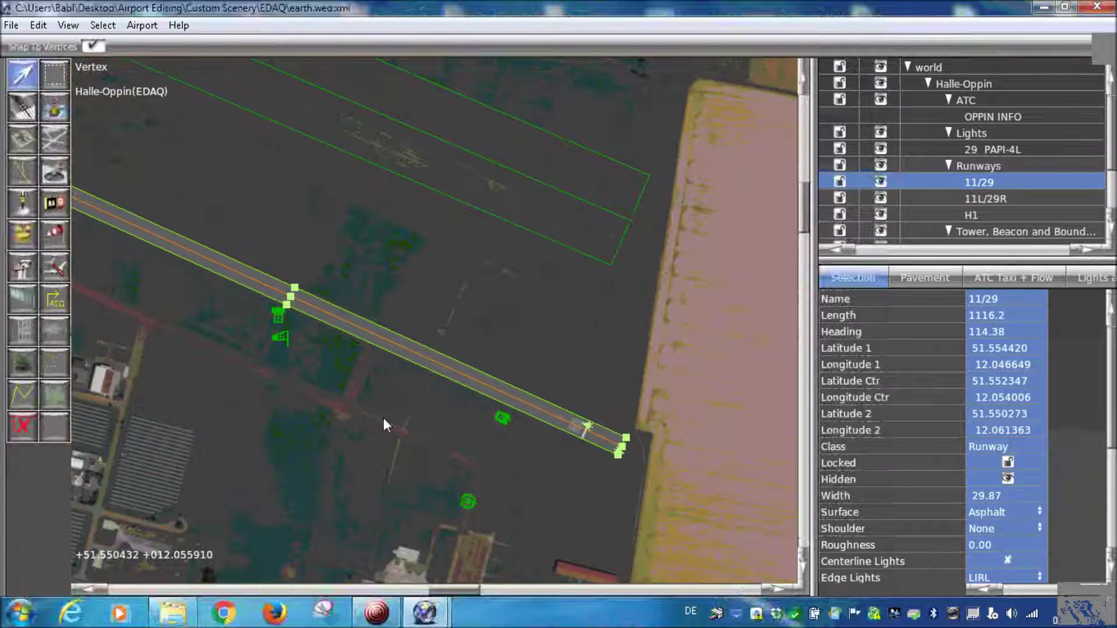
Review the attributes of runway 11/29 and inspect the taxiway connections along its southern edge on the orthophoto
right_drag(297, 336, 472, 482)
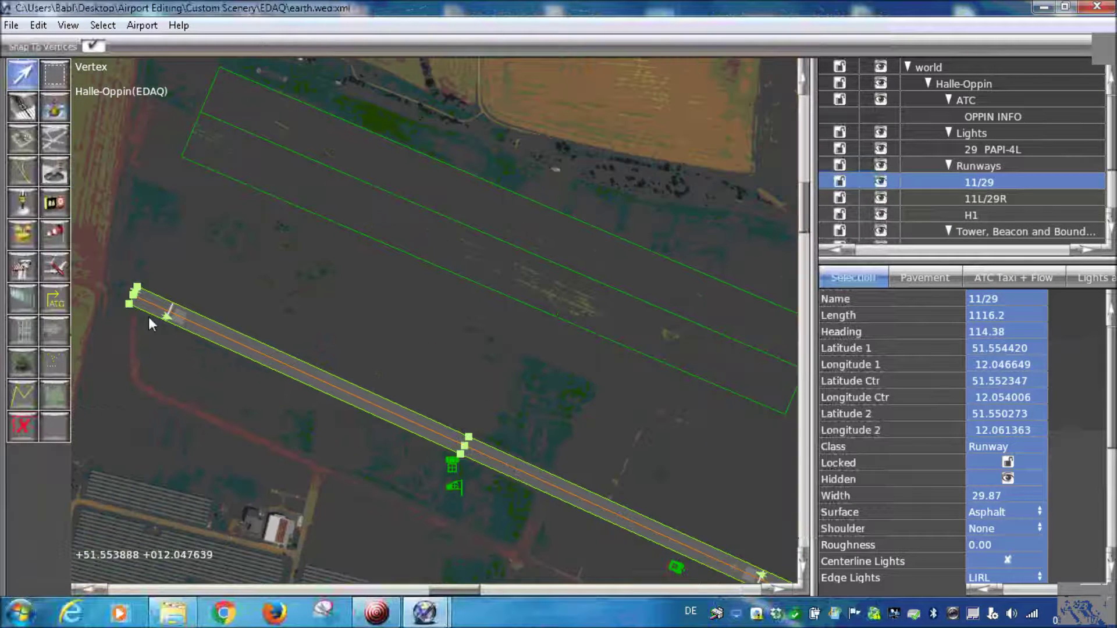
scroll(148, 317, up, 3)
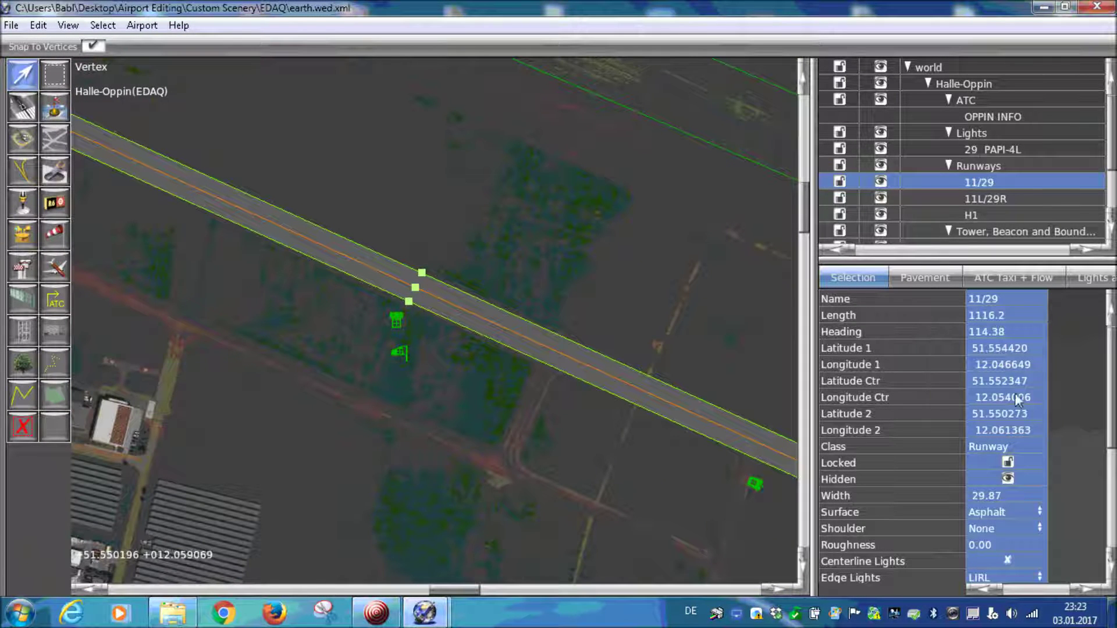
scroll(1015, 393, down, 3)
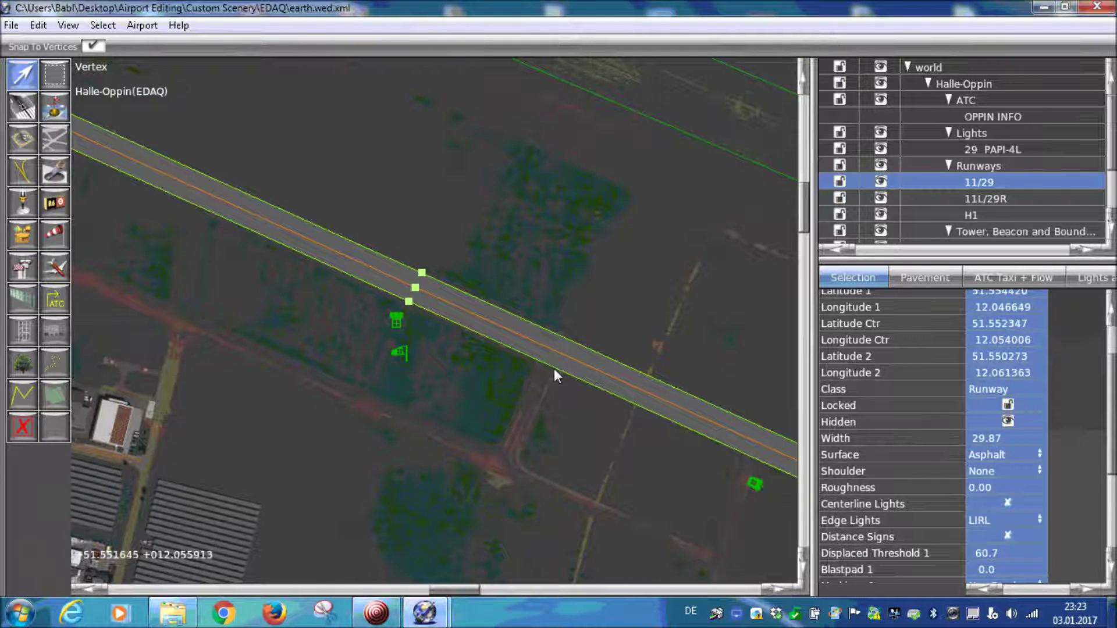
scroll(555, 368, down, 2)
right_drag(705, 479, 391, 327)
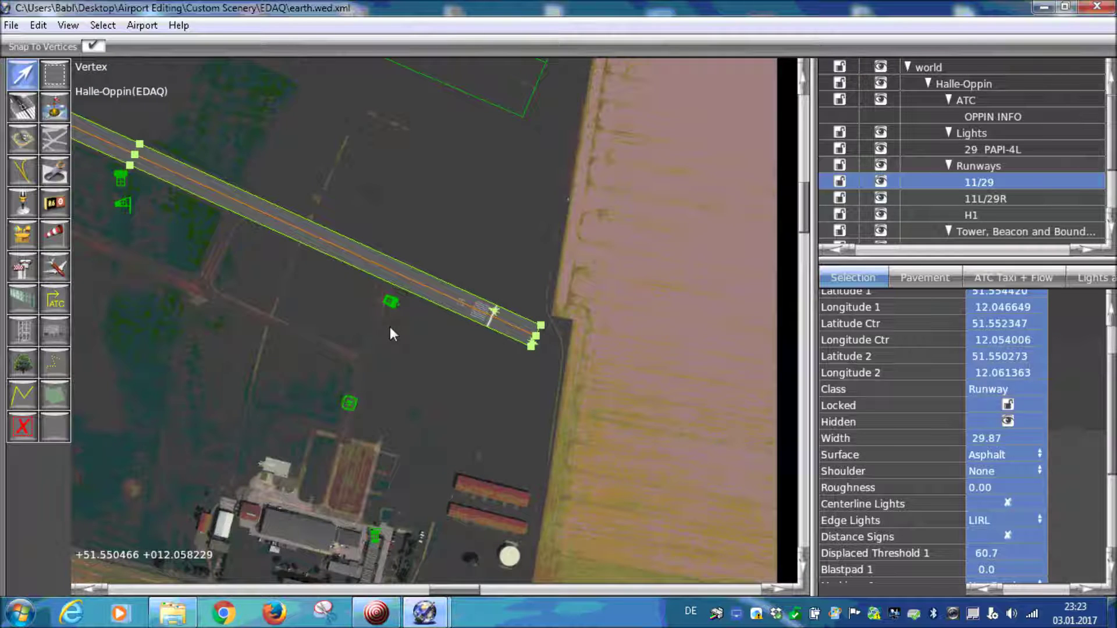
scroll(390, 326, up, 3)
right_drag(289, 287, 355, 334)
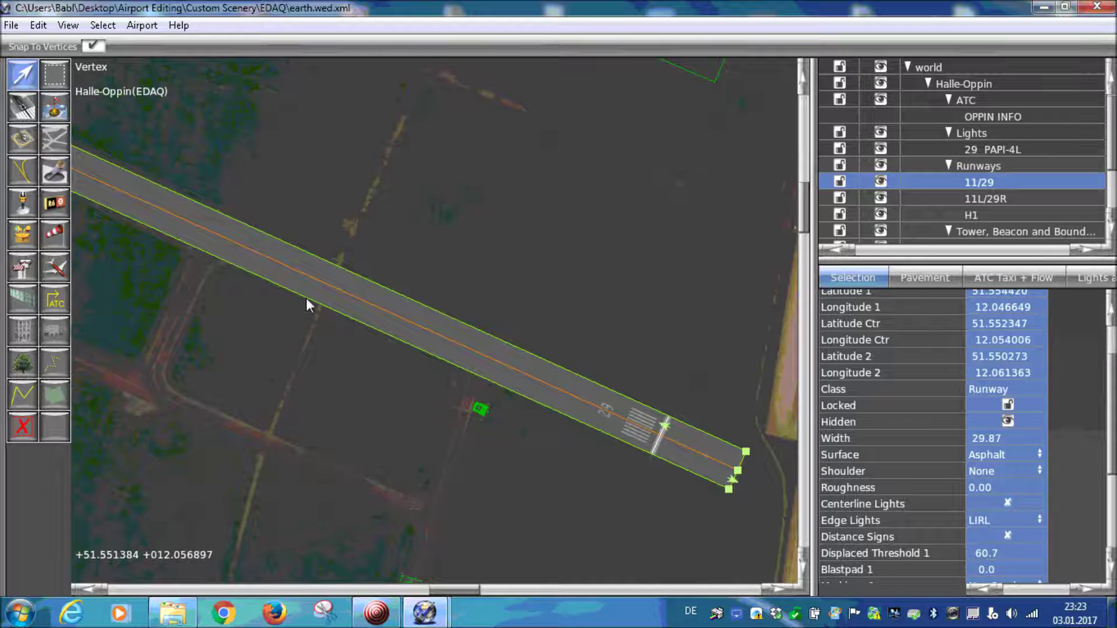
scroll(307, 297, down, 2)
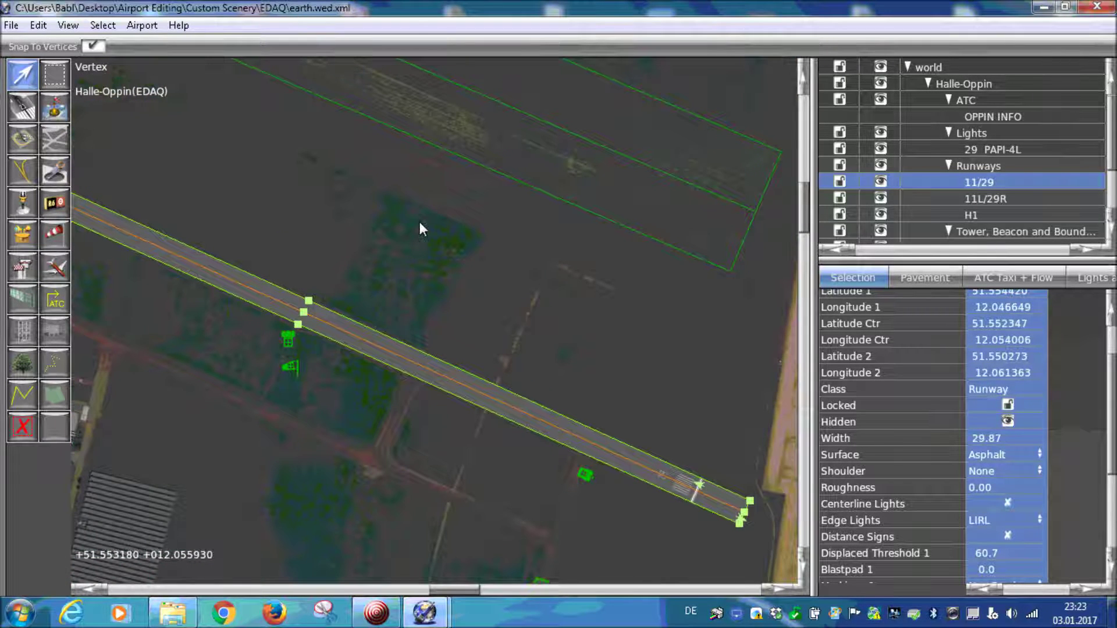
Select grass runway 11L/29R and move it north onto the mown grass field shown on the orthophoto
right_drag(411, 72, 486, 342)
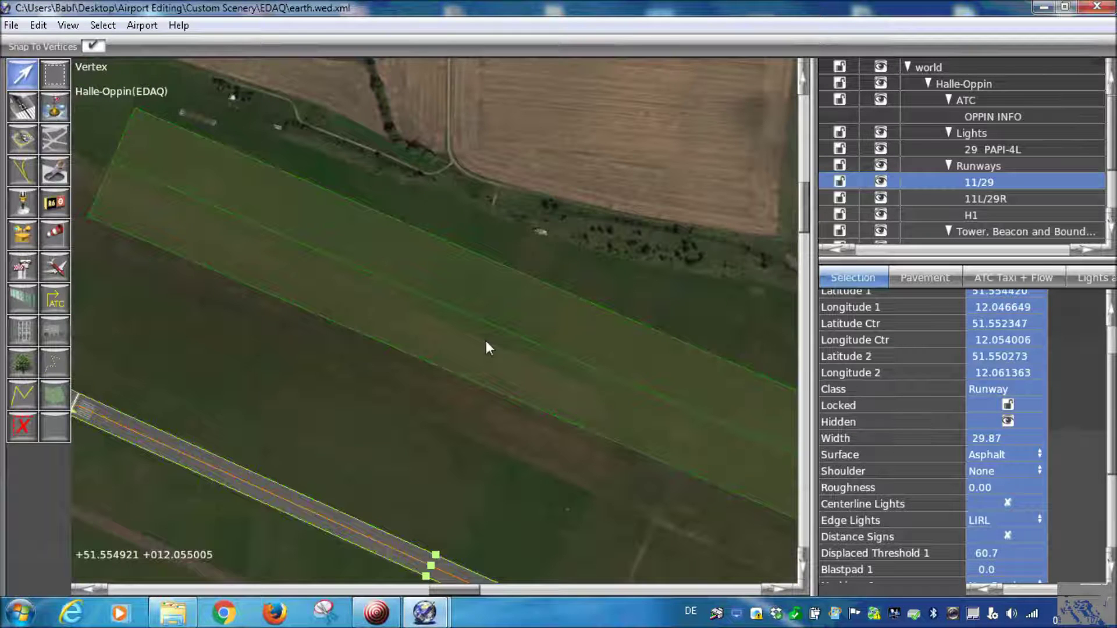
click(485, 343)
scroll(380, 329, down, 2)
drag(345, 294, 316, 375)
scroll(345, 317, up, 2)
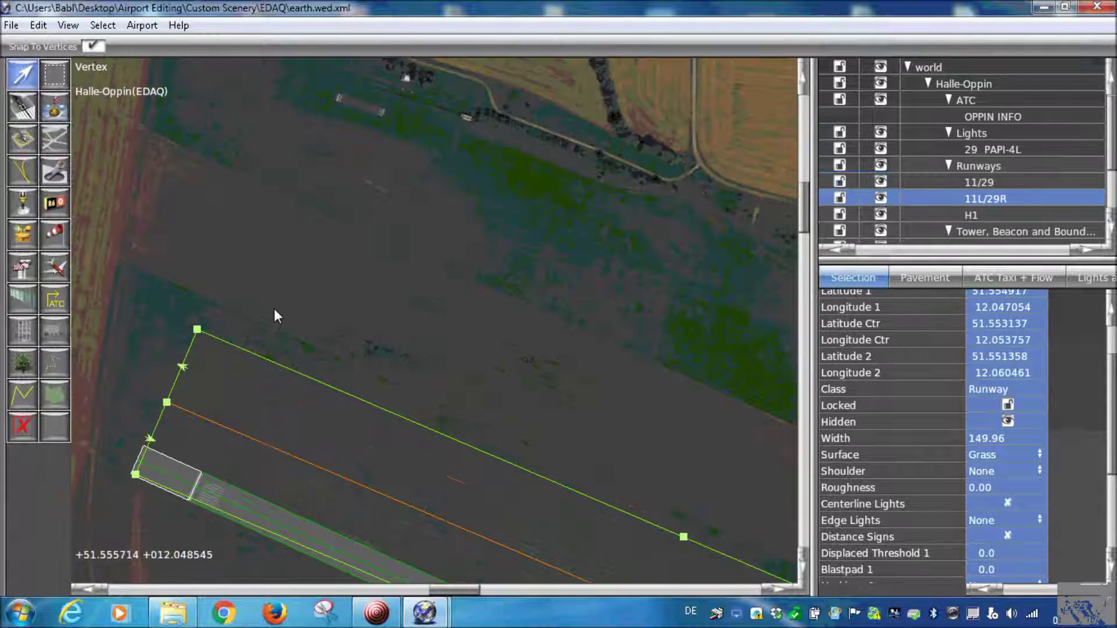
scroll(274, 308, up, 1)
drag(242, 409, 260, 180)
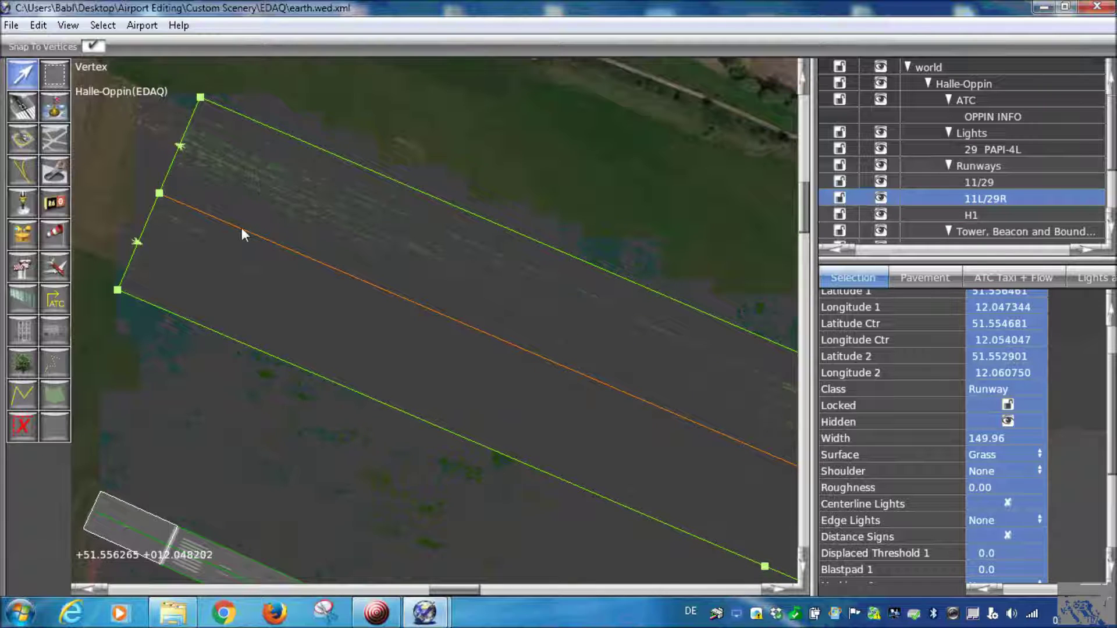
Compare both ends and the long edges of grass runway 11L/29R with the grass strip on the orthophoto
scroll(242, 266, down, 3)
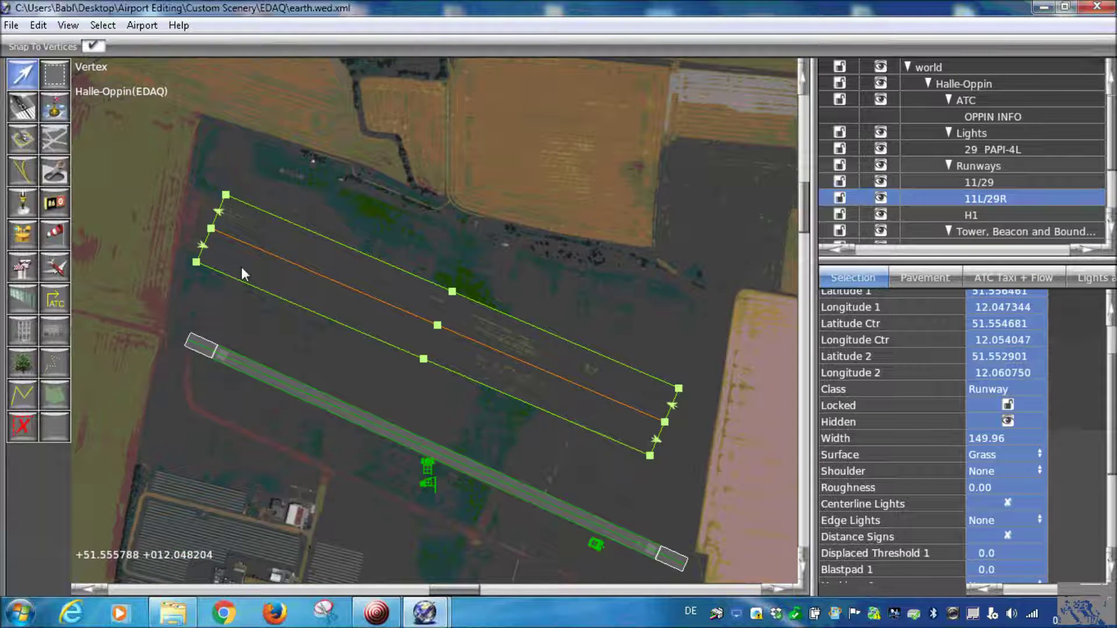
scroll(241, 266, down, 1)
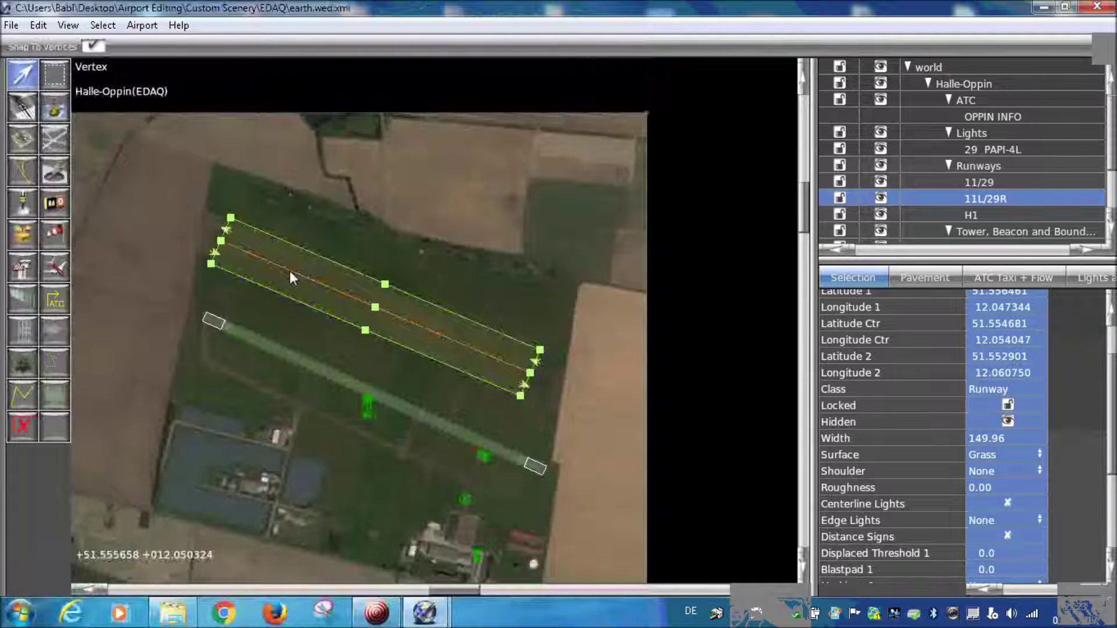
scroll(474, 358, up, 1)
scroll(541, 372, up, 5)
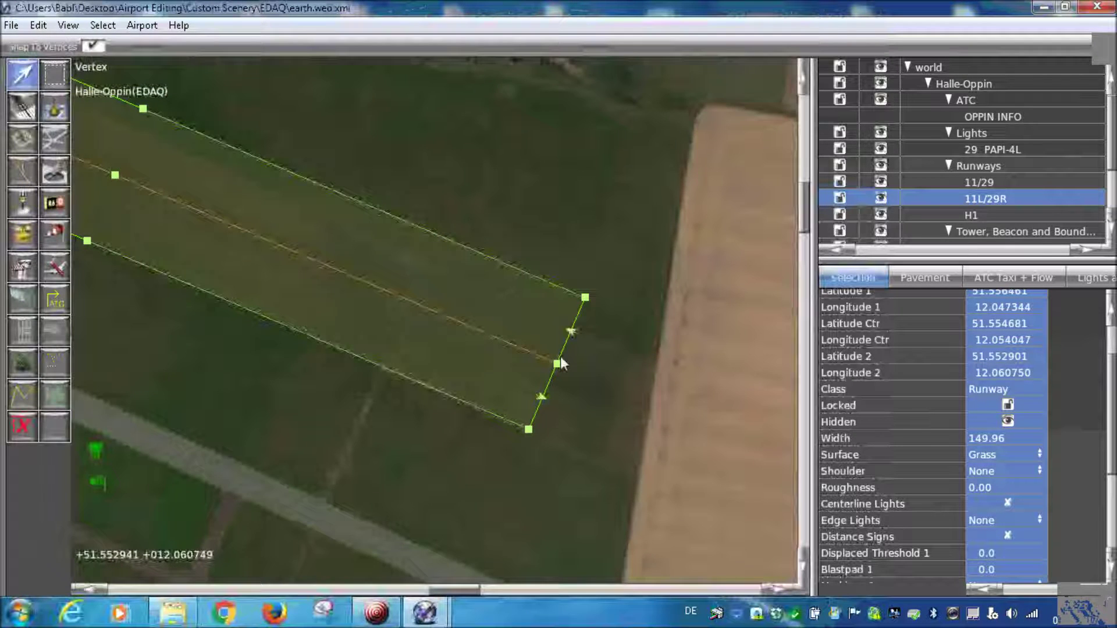
scroll(474, 343, down, 3)
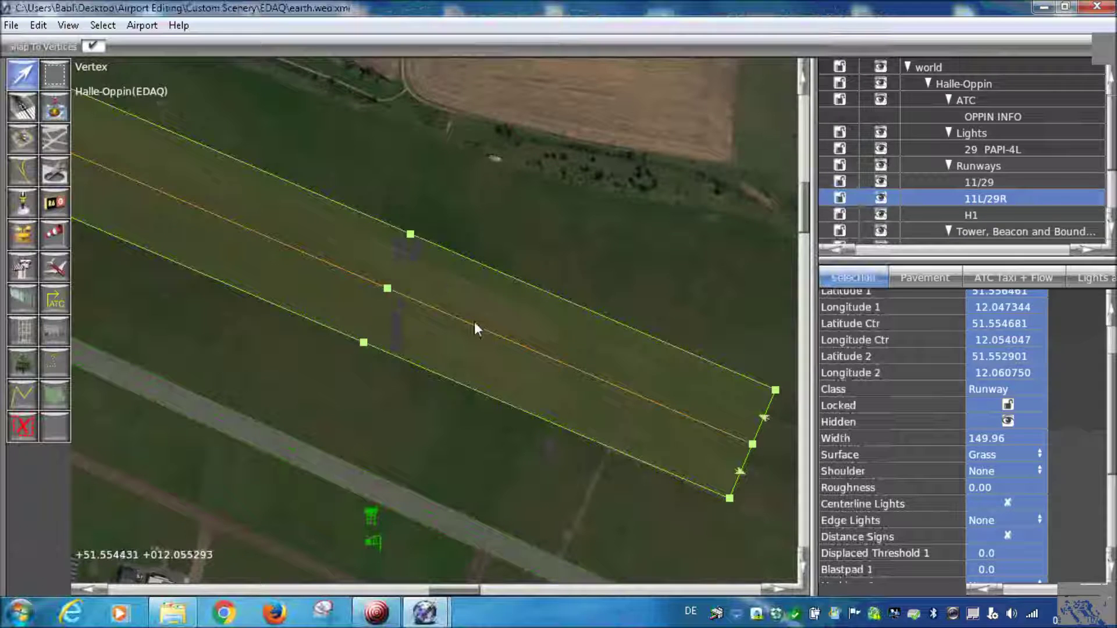
scroll(667, 407, down, 3)
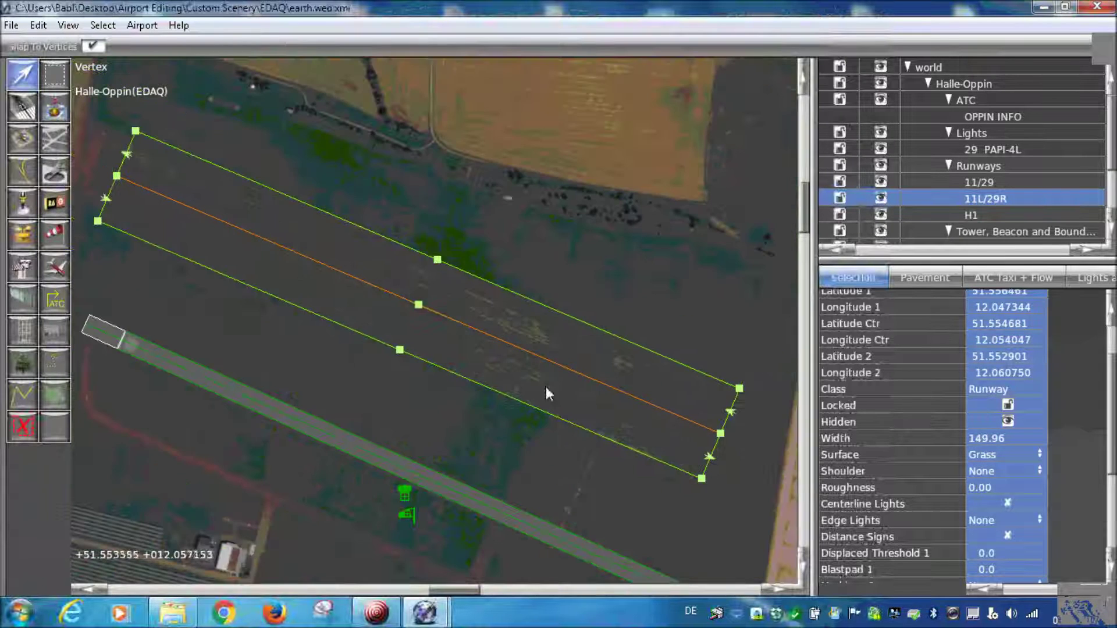
right_drag(217, 307, 340, 393)
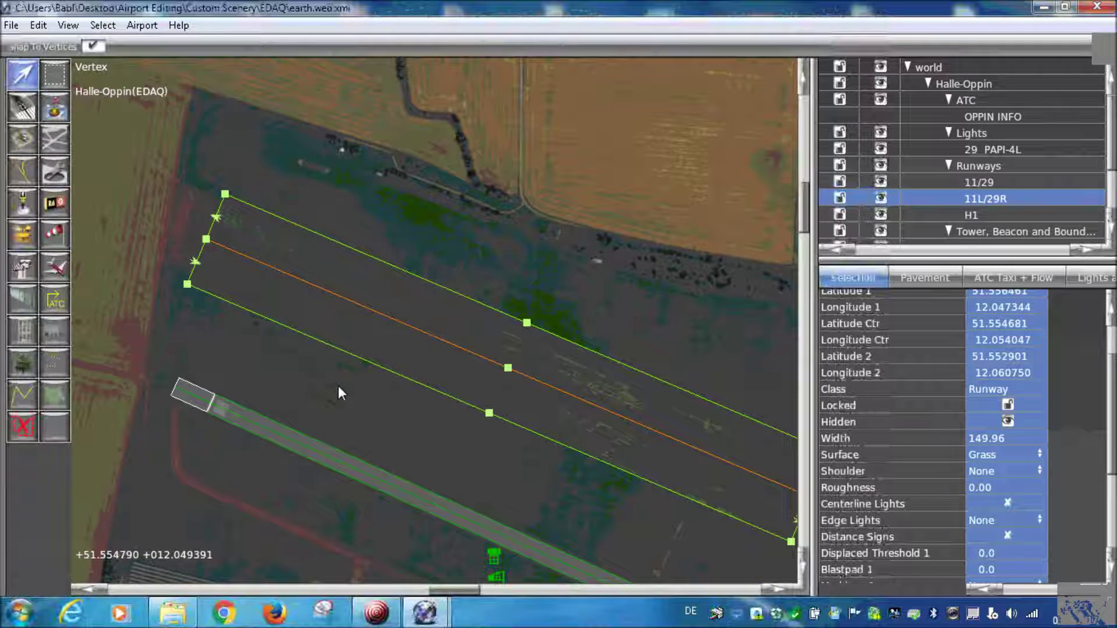
scroll(325, 338, up, 3)
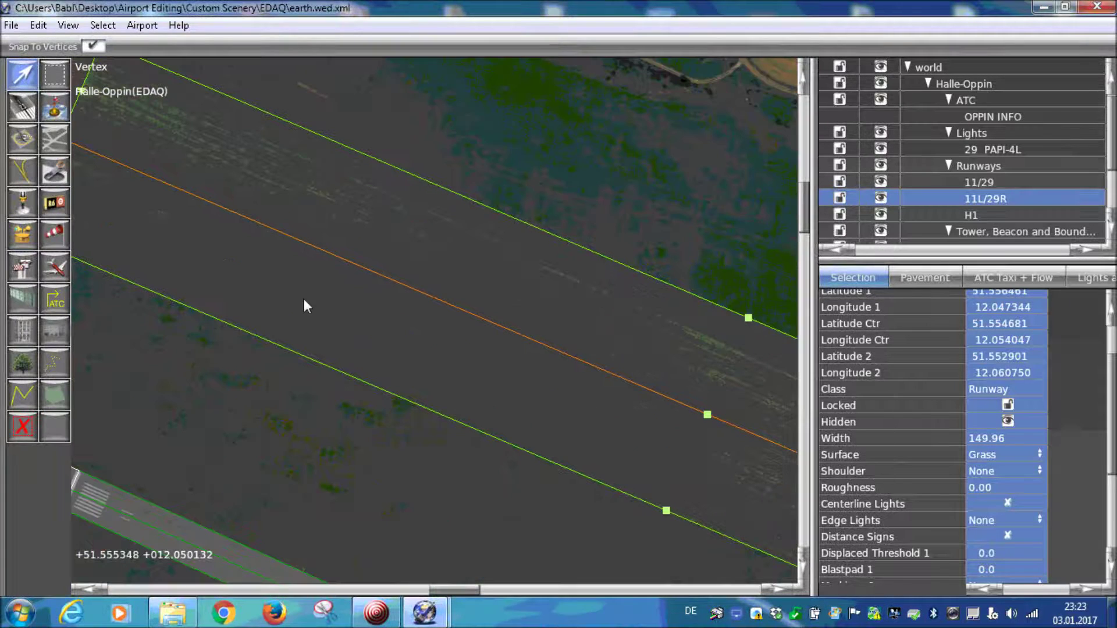
scroll(303, 299, down, 2)
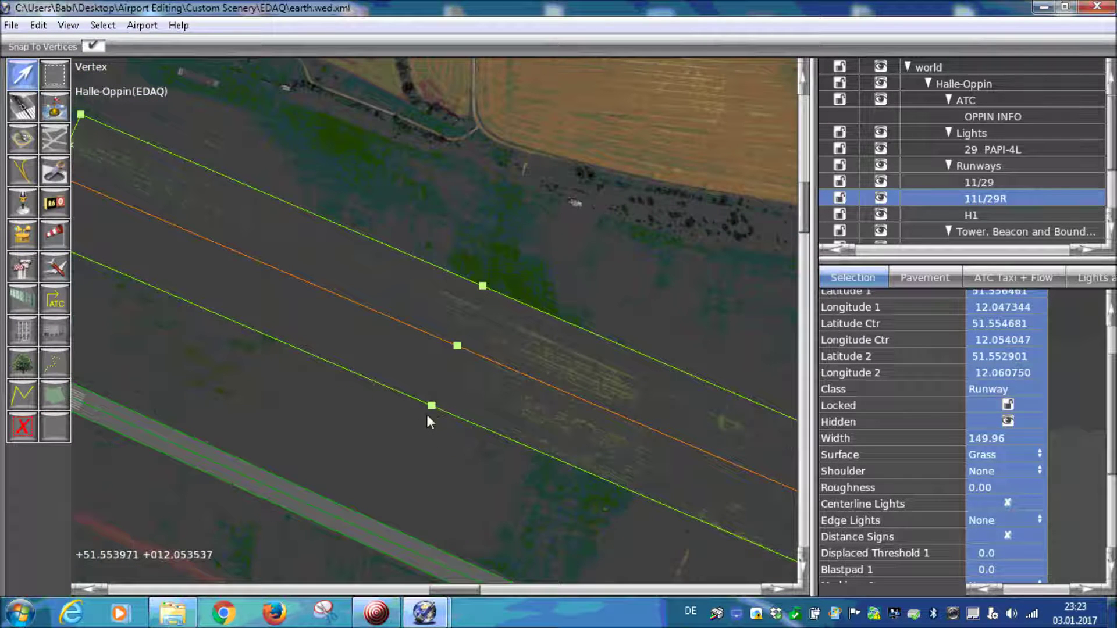
scroll(479, 453, down, 2)
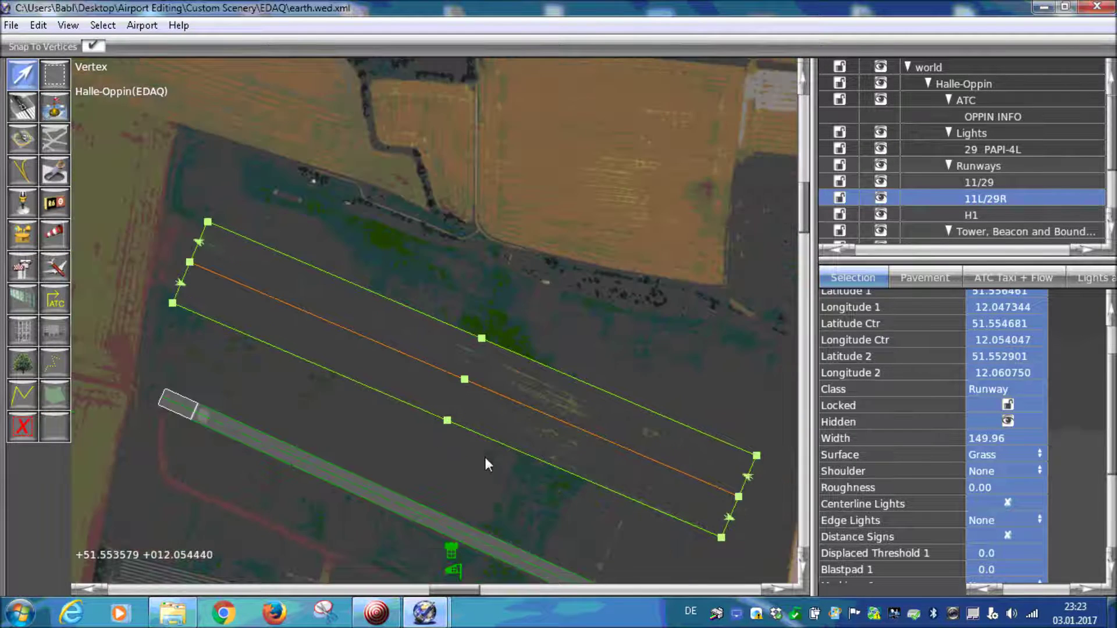
Reposition grass runway 11L/29R so its eastern end fits the grass strip north of the paved runway
scroll(485, 457, down, 1)
right_drag(484, 457, 457, 312)
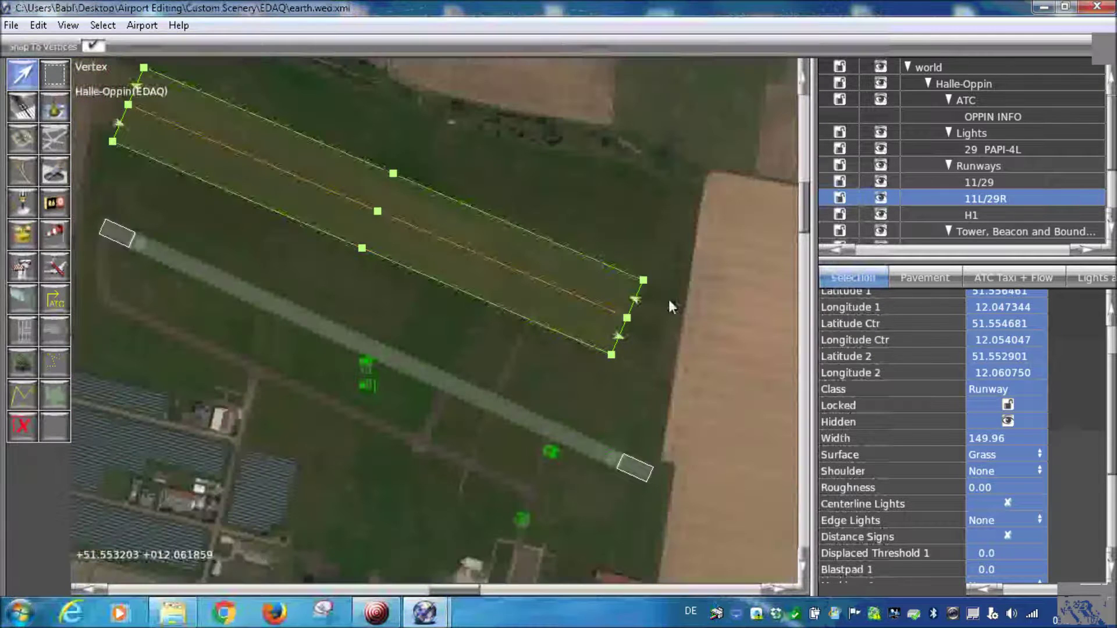
scroll(668, 299, up, 3)
right_drag(505, 435, 482, 351)
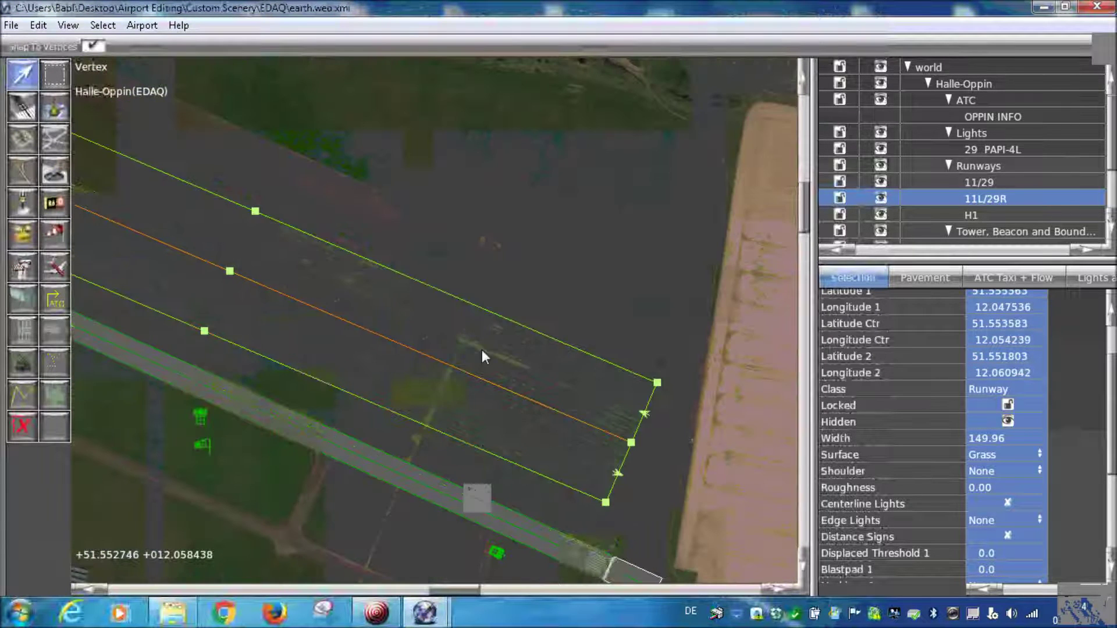
drag(558, 436, 605, 300)
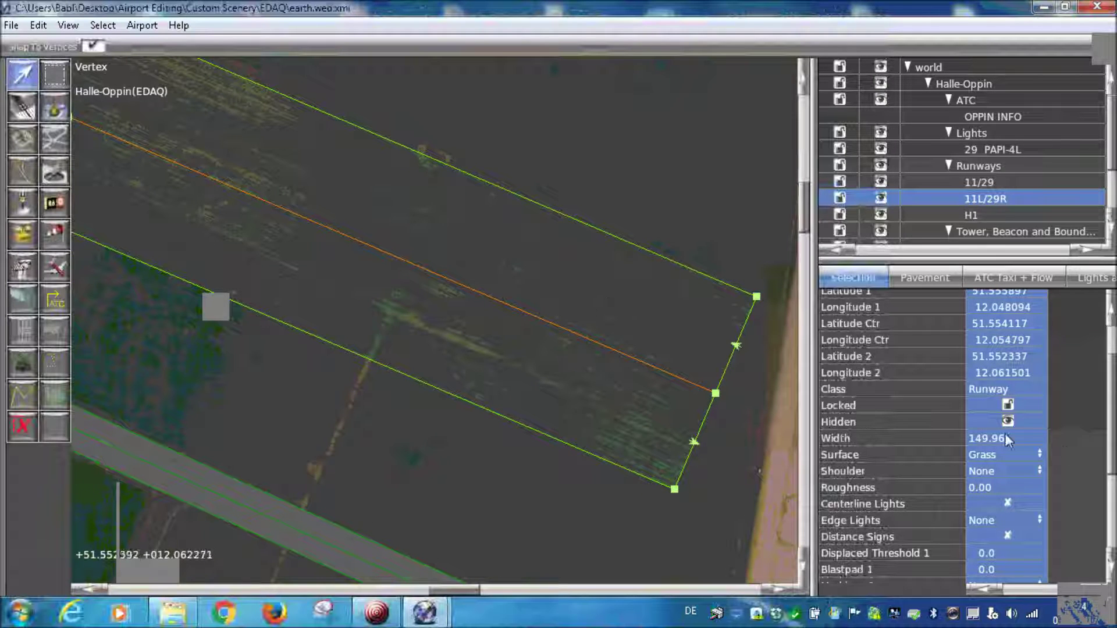
Set the width of grass runway 11L/29R to 130
click(988, 437)
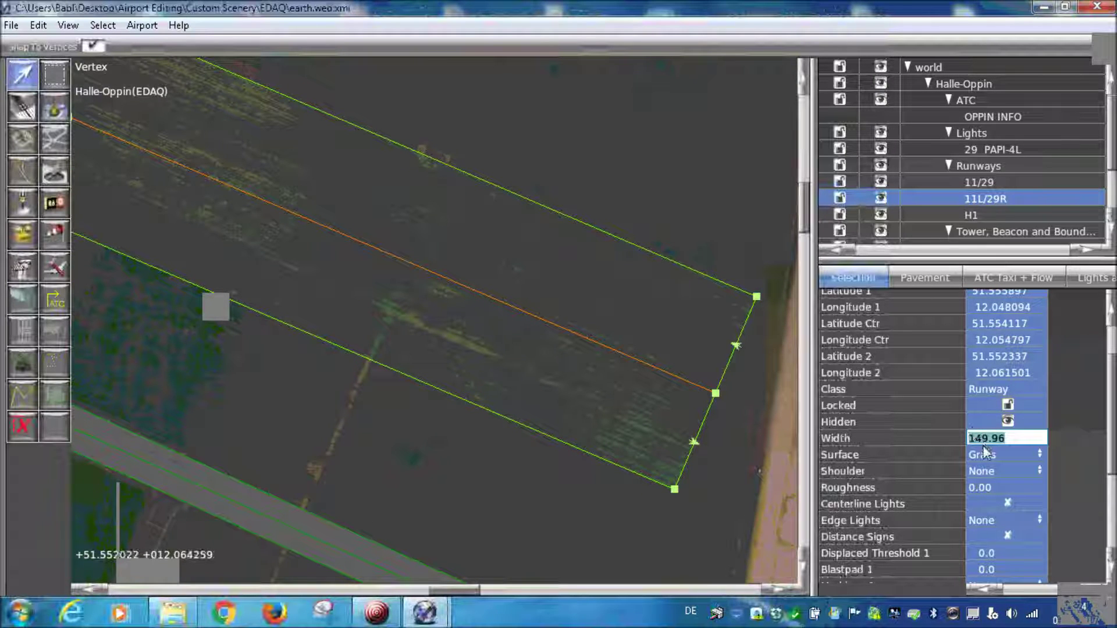
text(130)
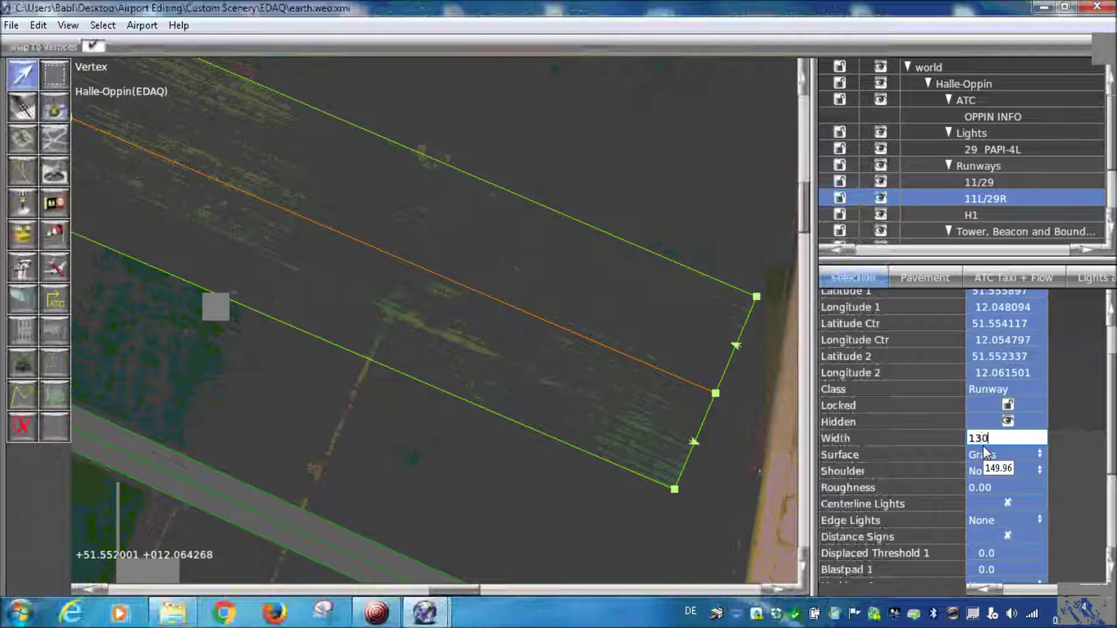
key(Return)
Nudge grass runway 11L/29R slightly north and set its width to 120
drag(612, 389, 619, 374)
click(991, 440)
text(120)
key(Return)
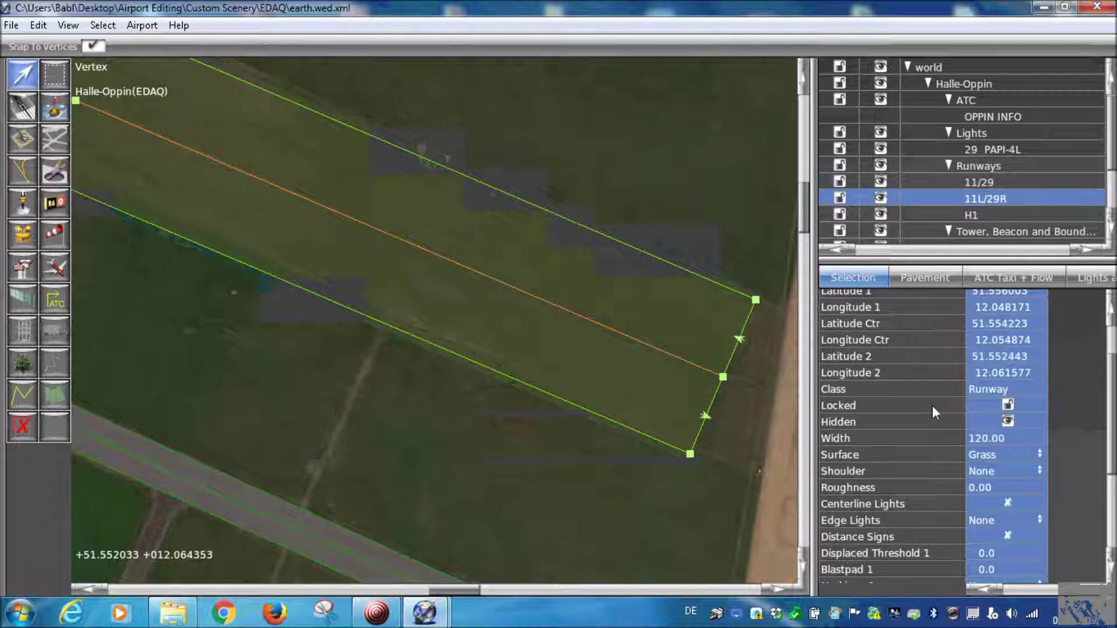
Shift the whole grass runway 11L/29R again to fit its eastern end to the field on the orthophoto
drag(586, 313, 502, 419)
scroll(637, 372, up, 2)
scroll(514, 363, up, 4)
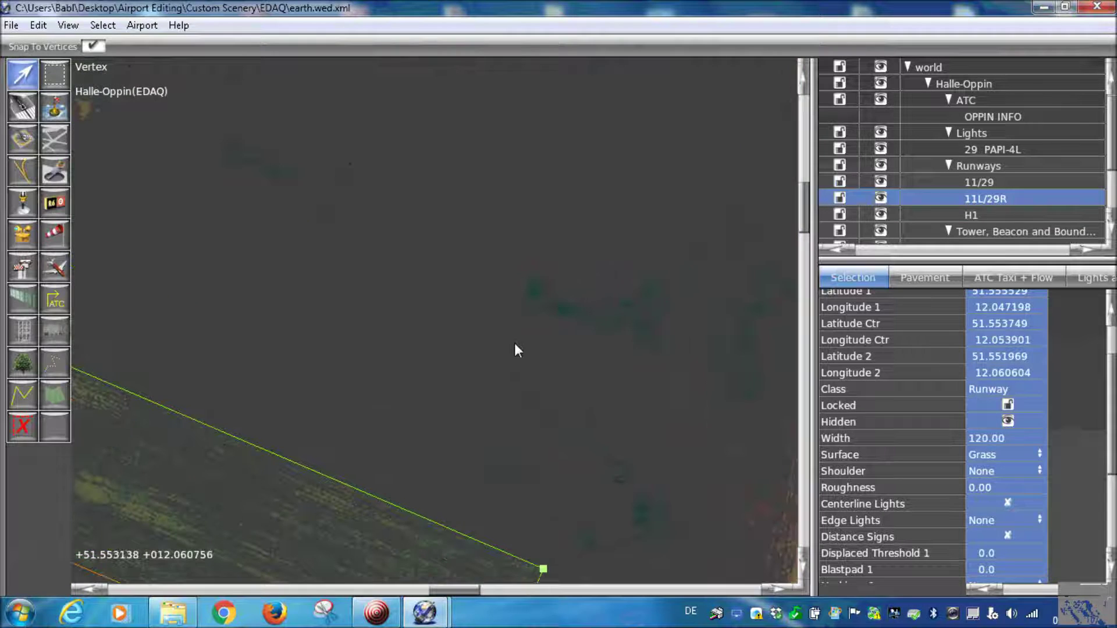
scroll(552, 375, down, 3)
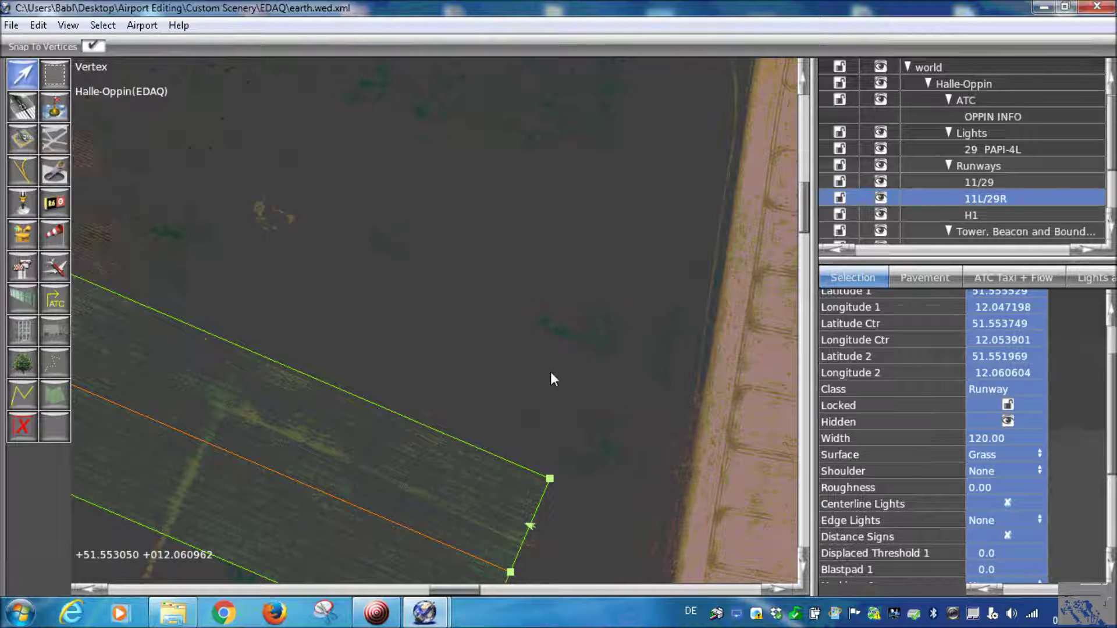
scroll(552, 384, down, 2)
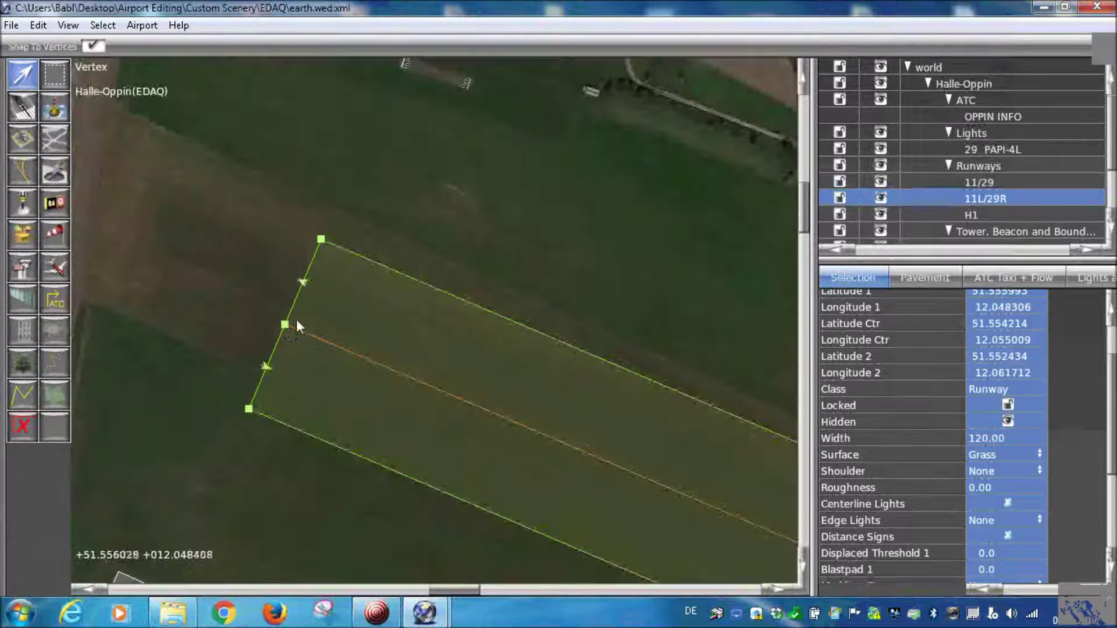
Extend the western end of grass runway 11L/29R to the field's western boundary and review the runway's attributes
drag(286, 324, 135, 217)
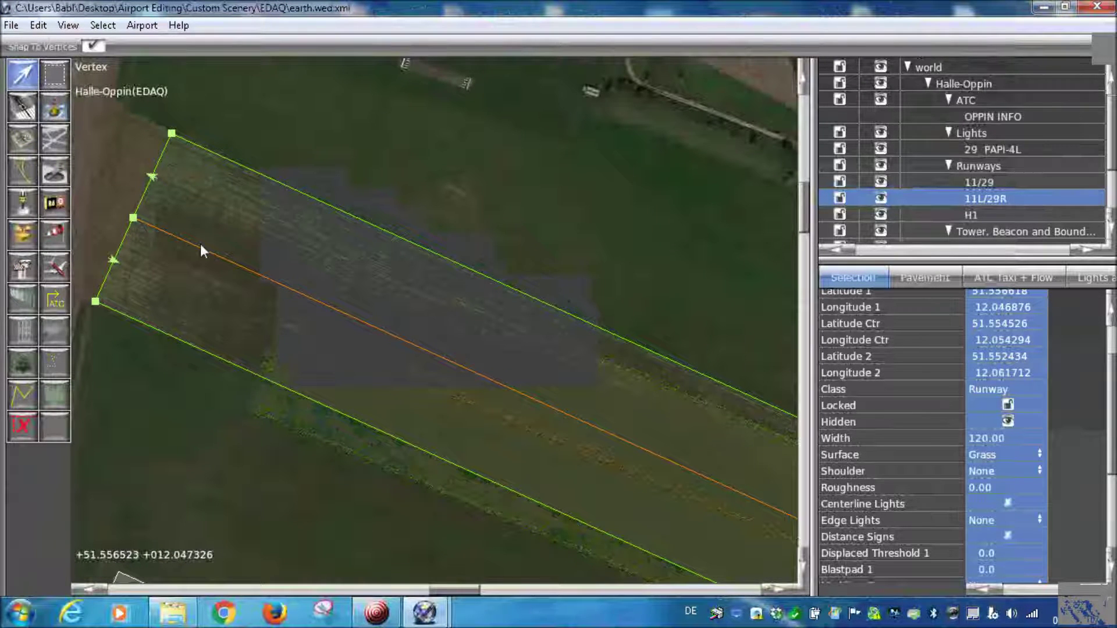
scroll(200, 243, down, 3)
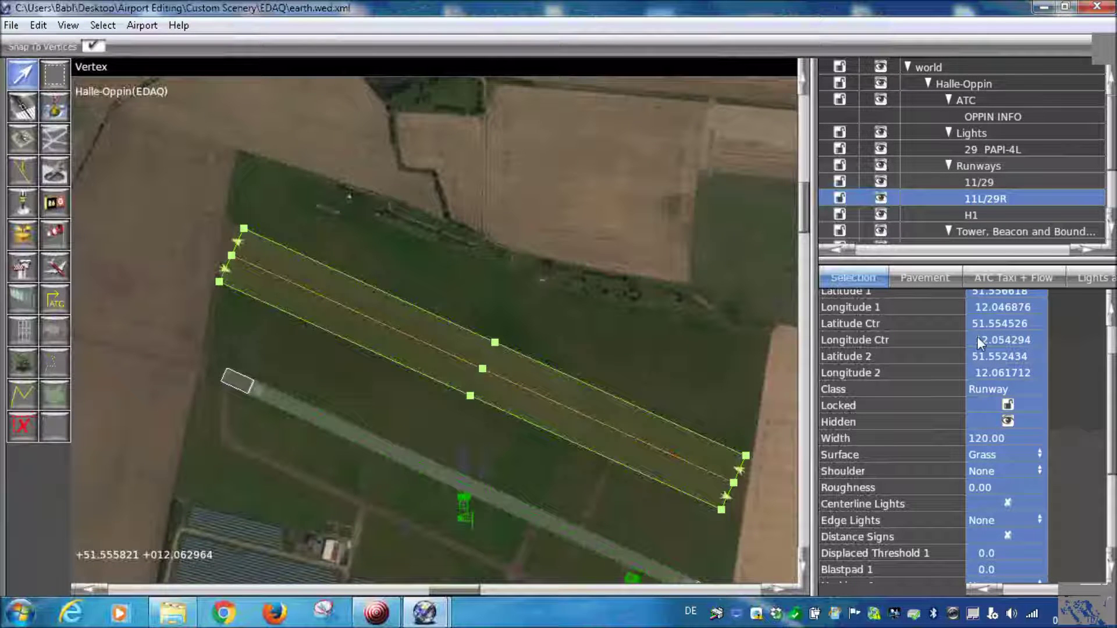
scroll(984, 474, down, 5)
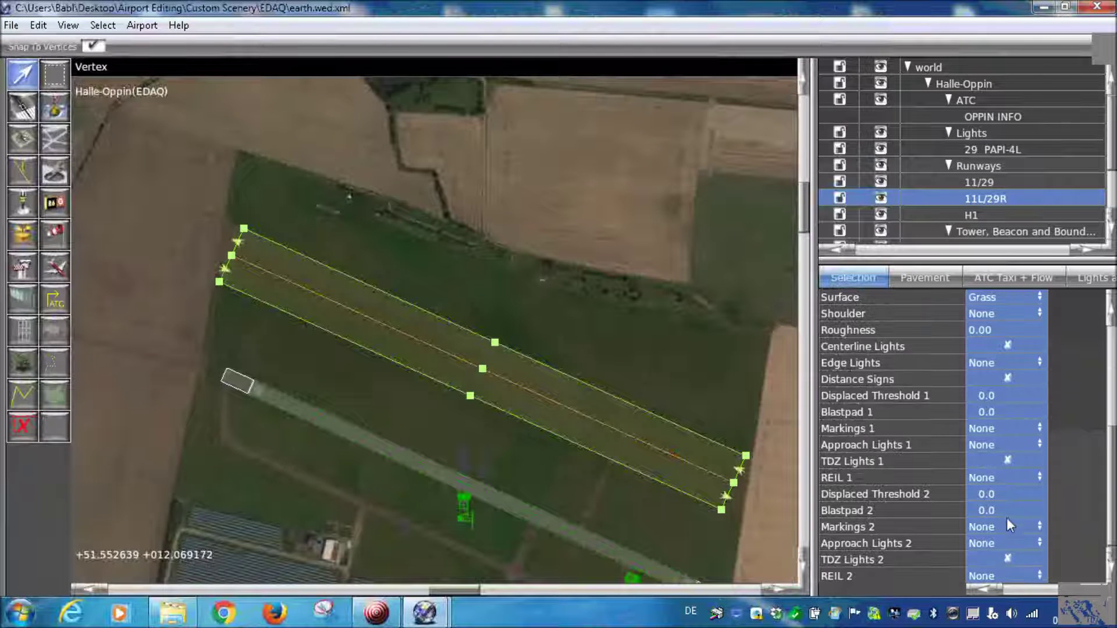
scroll(1008, 524, up, 4)
scroll(188, 268, up, 3)
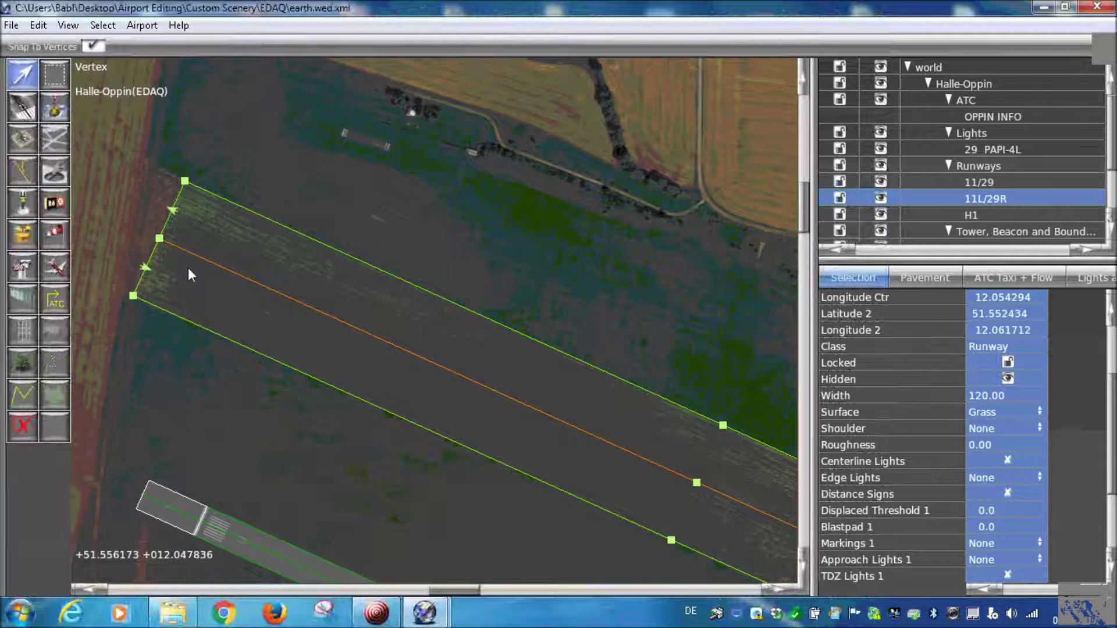
scroll(188, 268, up, 2)
scroll(301, 396, down, 1)
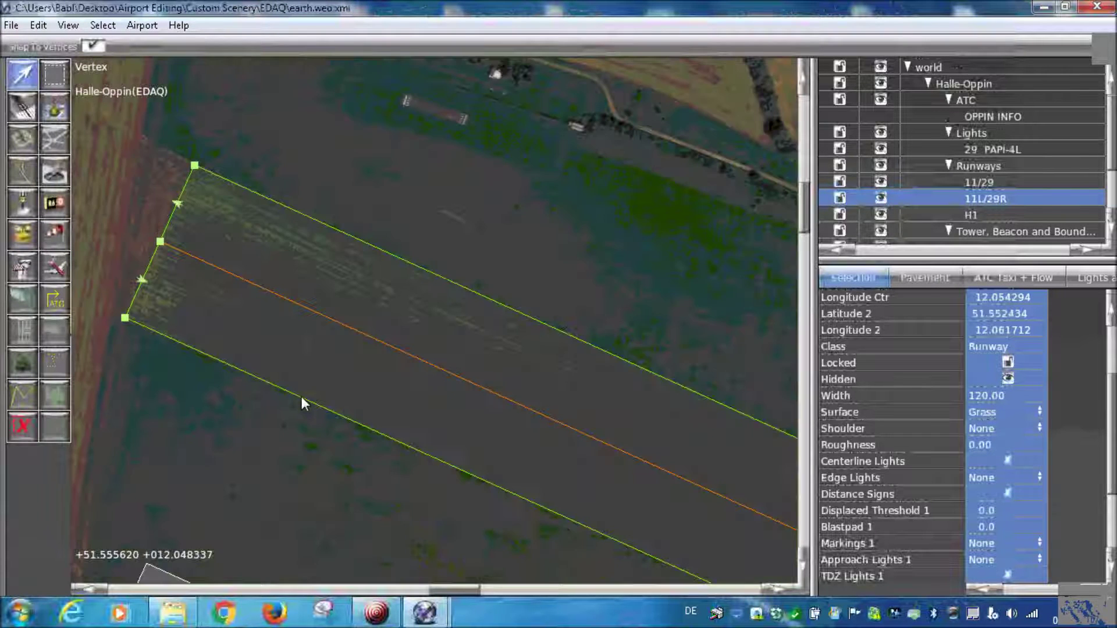
Move helipad H1 so its centre sits on the H marking painted on the taxiway in the orthophoto
scroll(301, 397, down, 3)
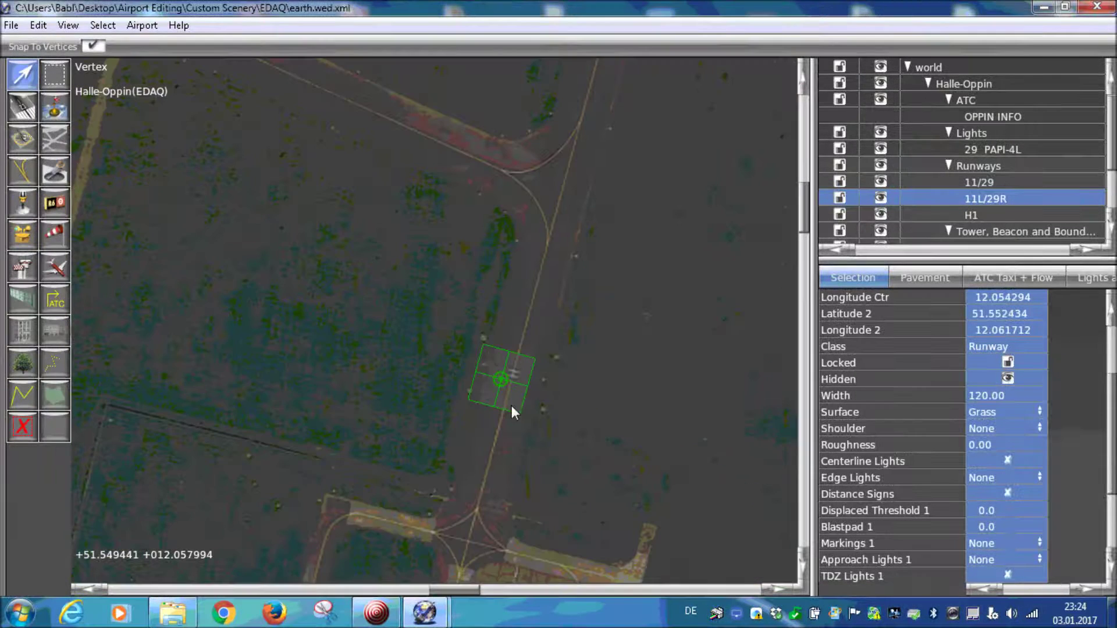
scroll(512, 385, up, 2)
scroll(483, 367, up, 1)
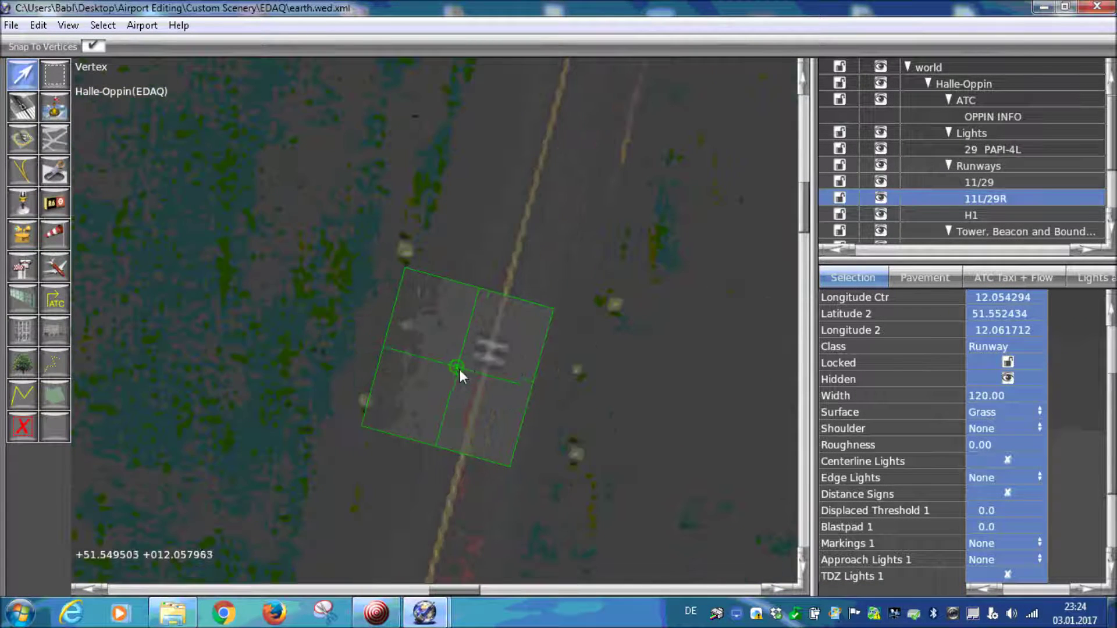
click(460, 369)
drag(460, 369, 489, 353)
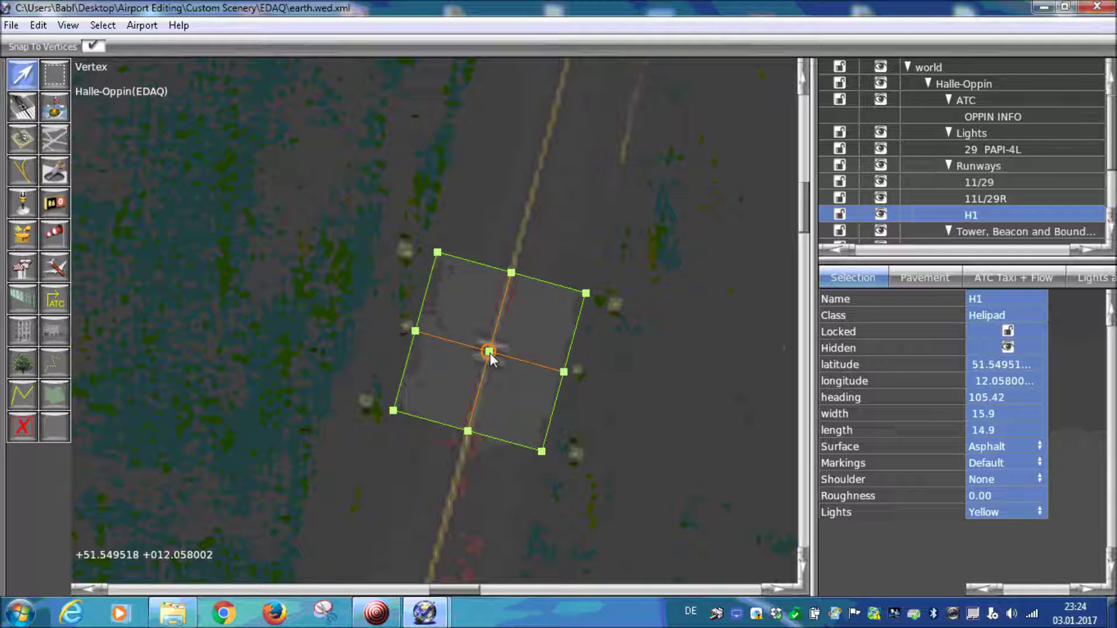
Check helipad H1's outline against the surrounding lights on the orthophoto and keep its Lights option at Yellow
scroll(569, 472, up, 1)
scroll(569, 472, up, 1)
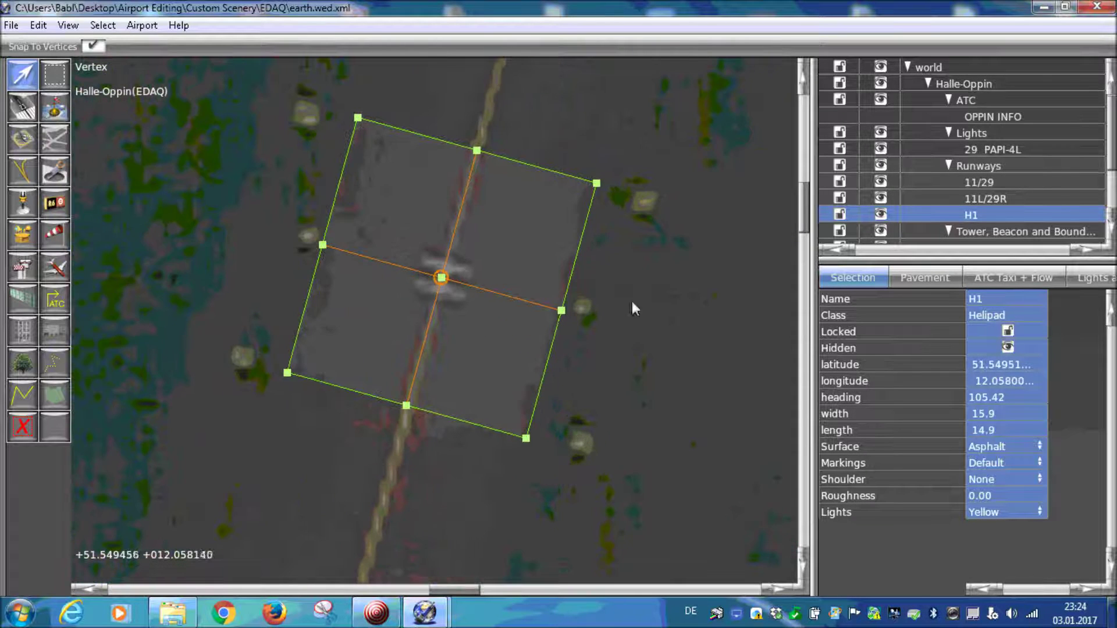
click(246, 335)
click(334, 307)
click(990, 514)
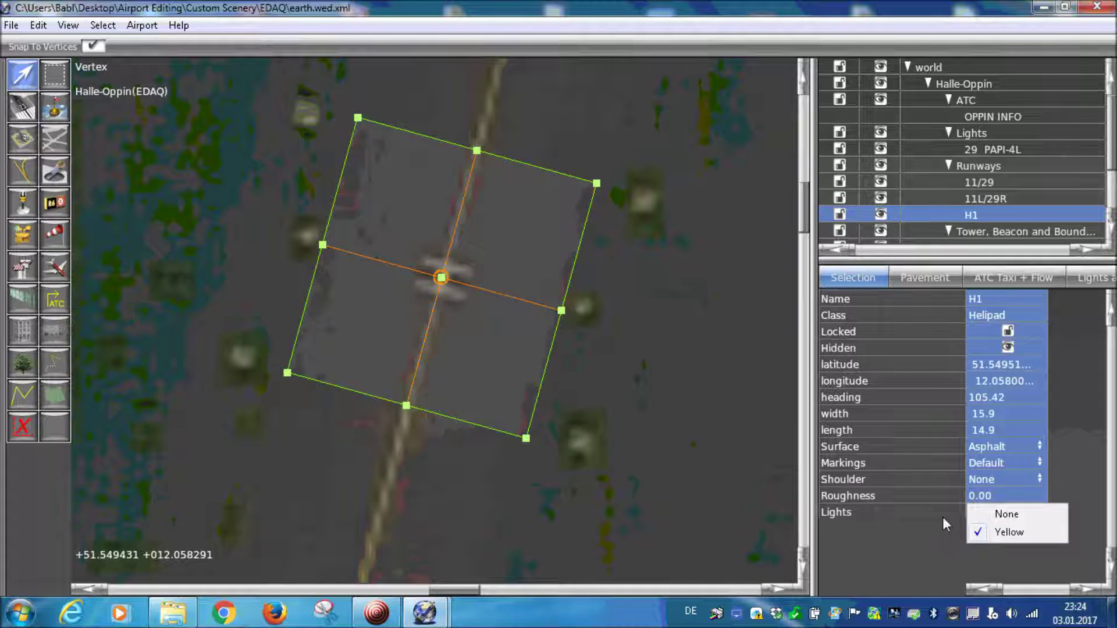
click(998, 533)
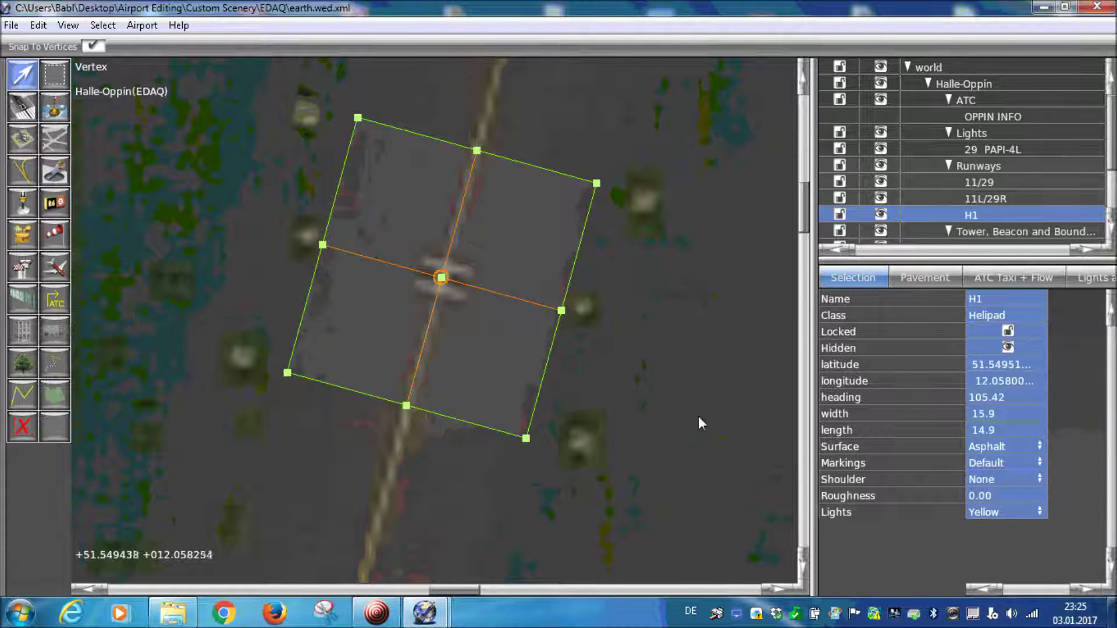
Collapse the Runways group in the hierarchy and lock it against further editing
scroll(699, 416, down, 5)
scroll(513, 328, down, 2)
right_drag(528, 326, 493, 406)
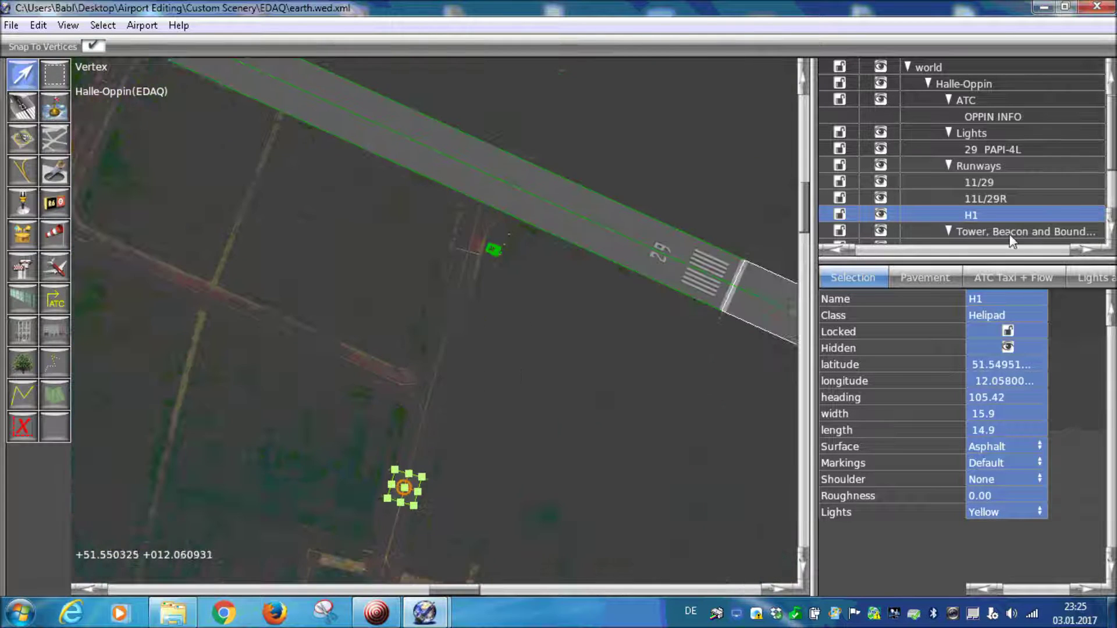
click(949, 166)
click(841, 167)
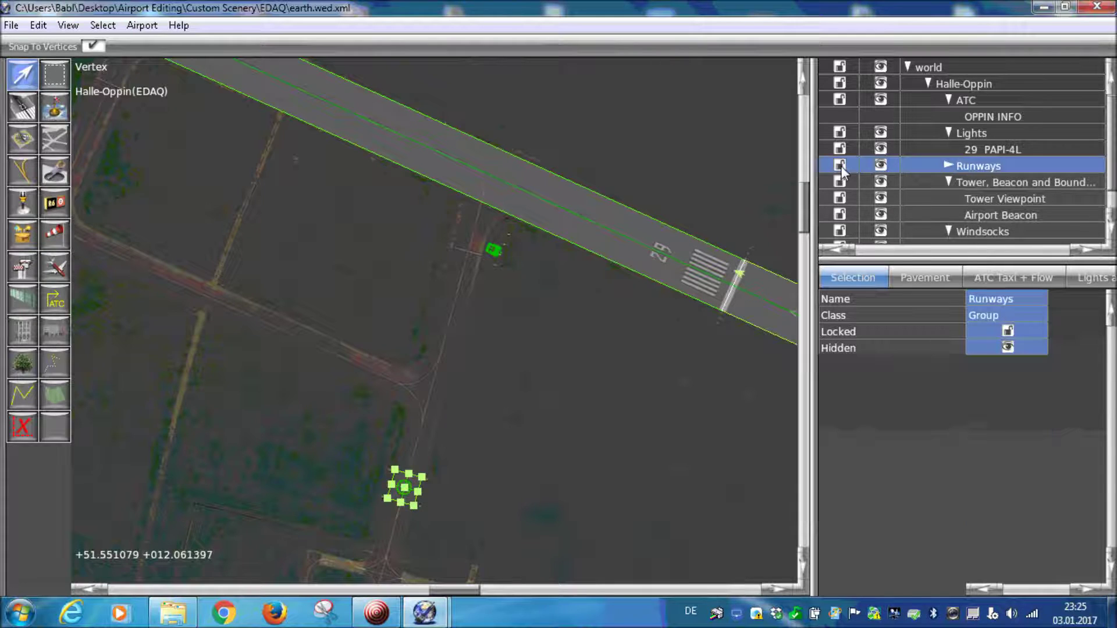
click(840, 166)
scroll(538, 342, down, 3)
right_drag(312, 268, 638, 455)
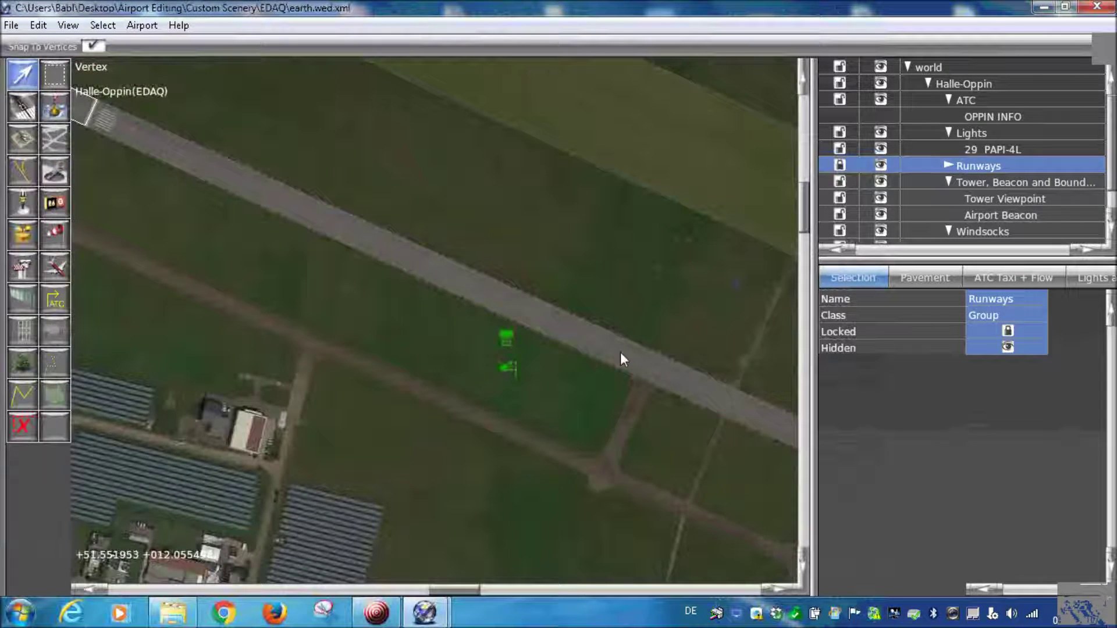
Examine the buildings and aprons south of the paved runway on the orthophoto to find the control tower
right_drag(620, 351, 683, 214)
scroll(469, 299, down, 2)
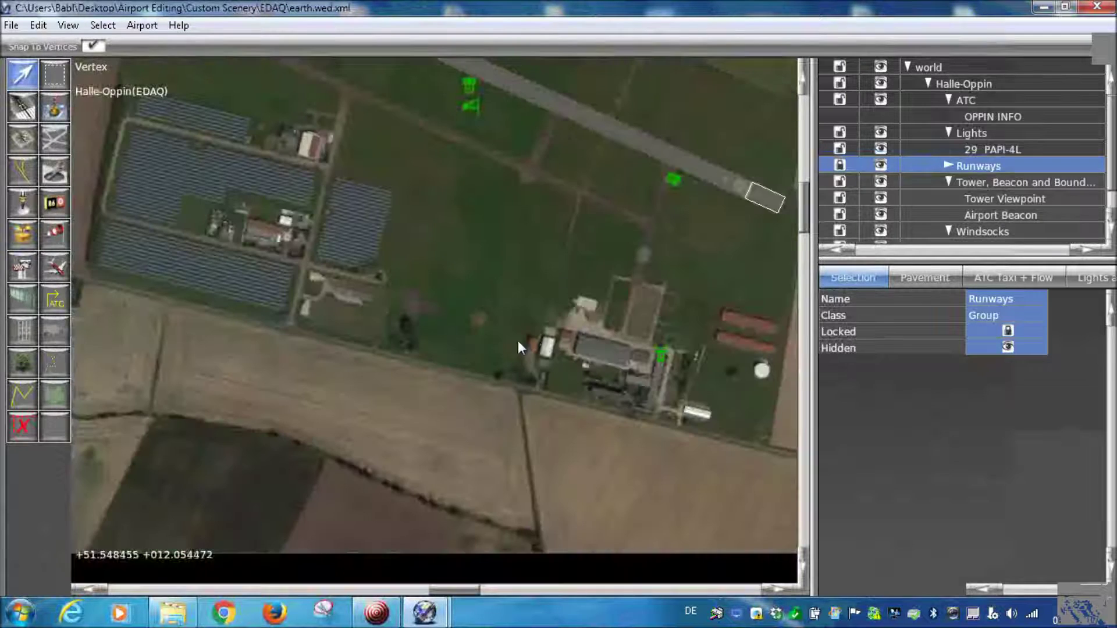
scroll(540, 343, up, 5)
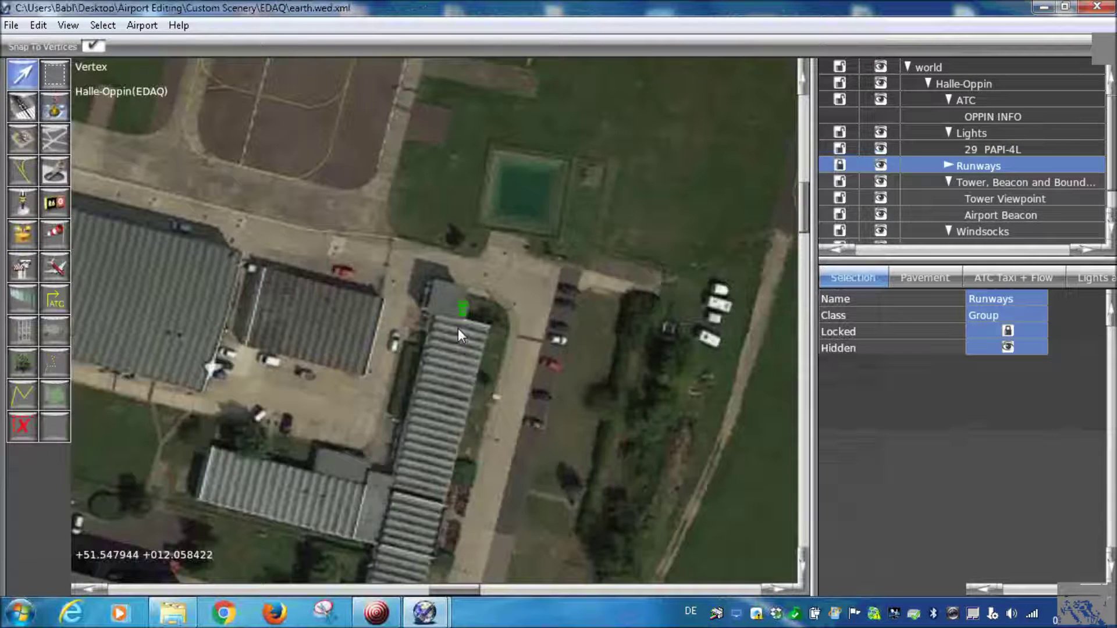
scroll(298, 324, down, 1)
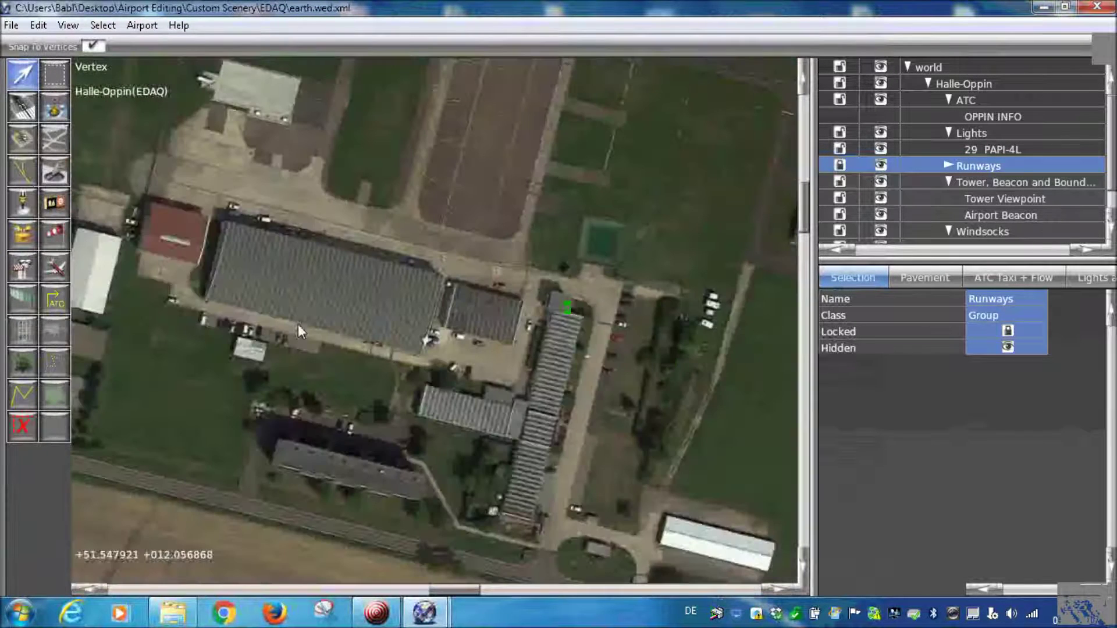
scroll(573, 436, down, 3)
scroll(430, 332, up, 2)
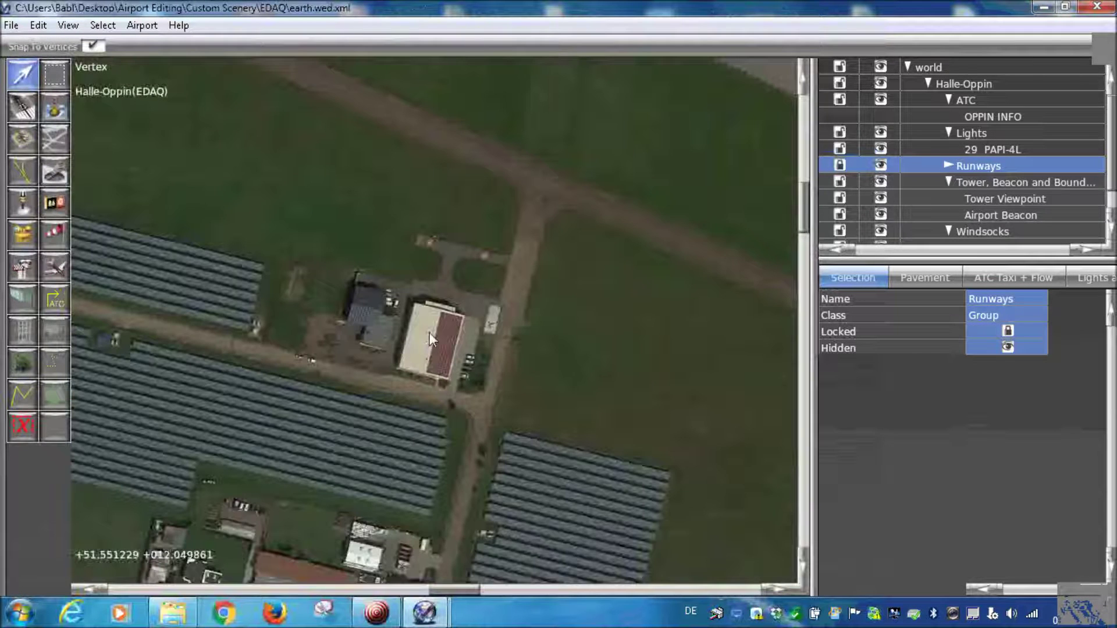
scroll(406, 361, up, 2)
scroll(466, 285, down, 1)
scroll(456, 296, down, 3)
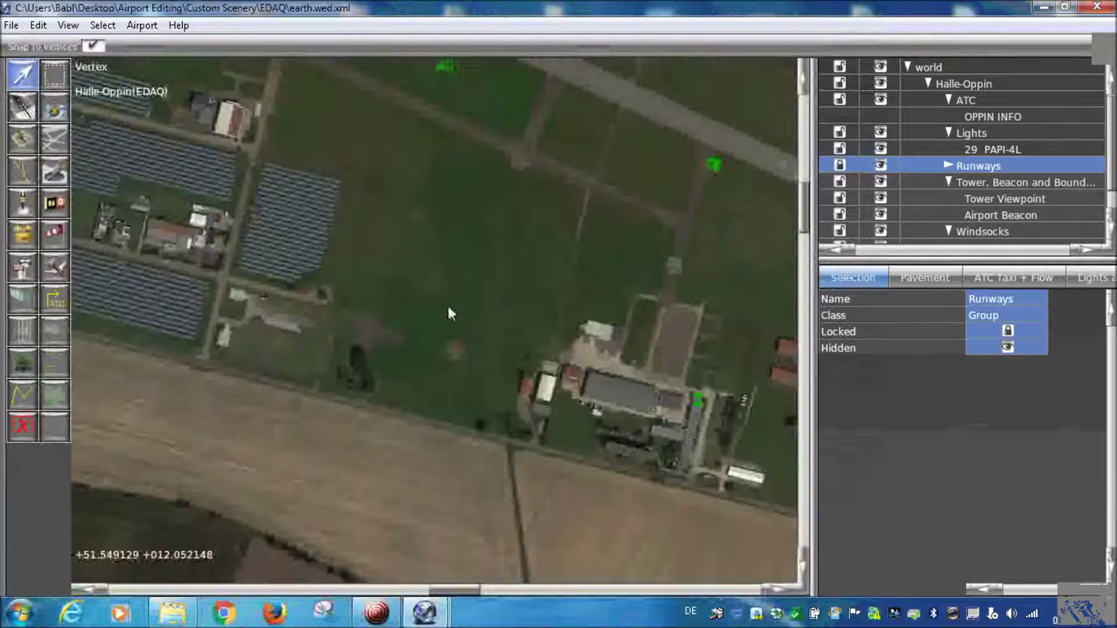
scroll(450, 411, up, 4)
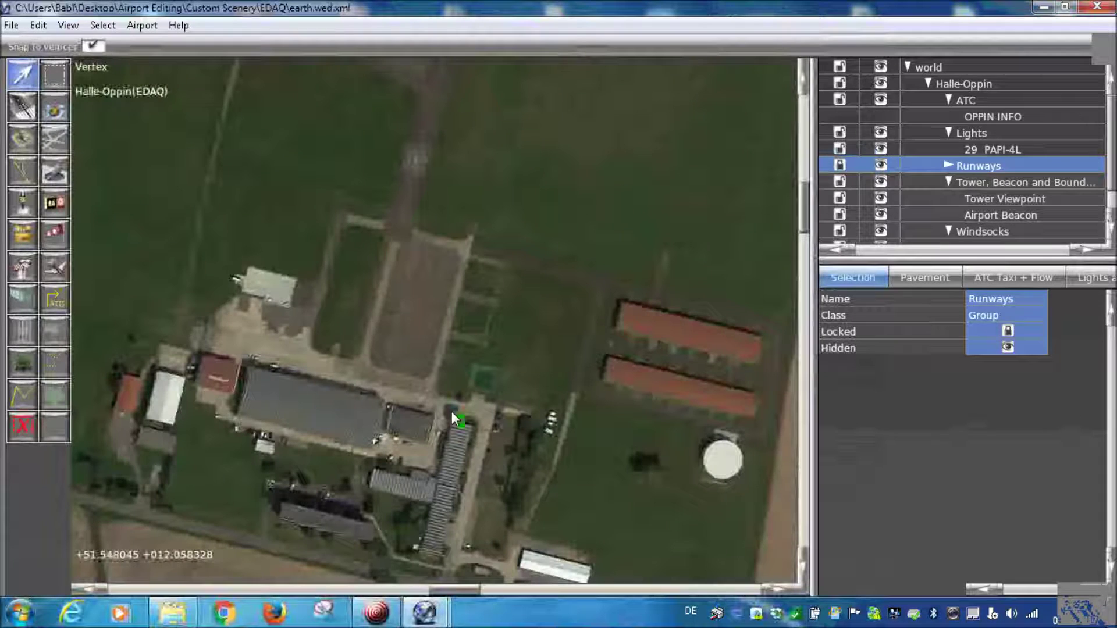
Select the Tower Viewpoint and check its position against the tower building and its shadow on the orthophoto
click(453, 413)
scroll(451, 410, up, 4)
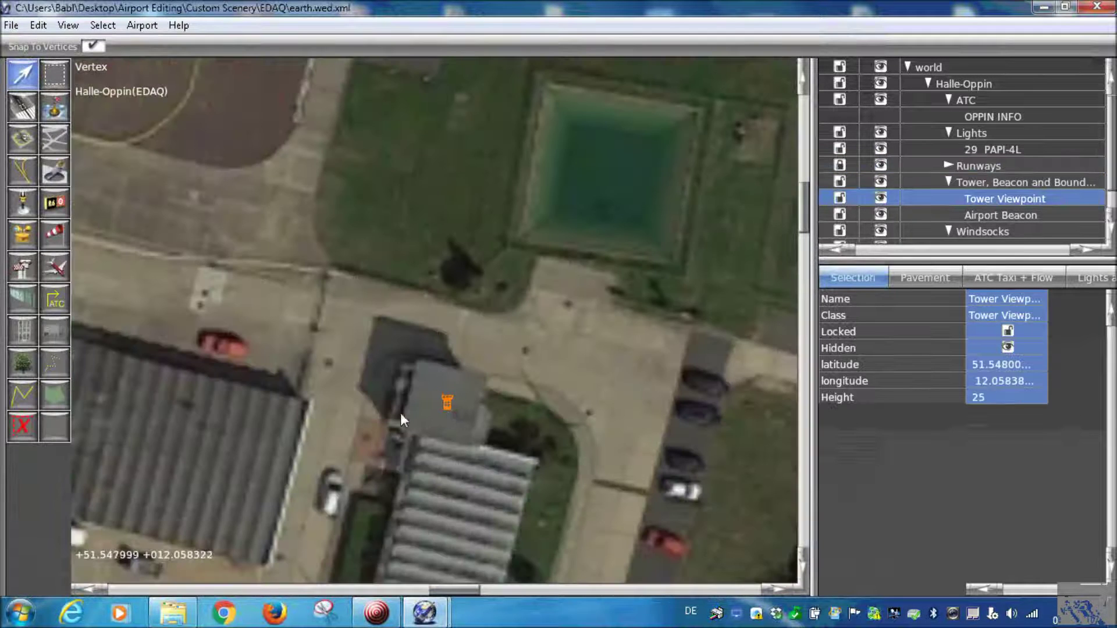
scroll(356, 321, down, 1)
scroll(420, 357, down, 2)
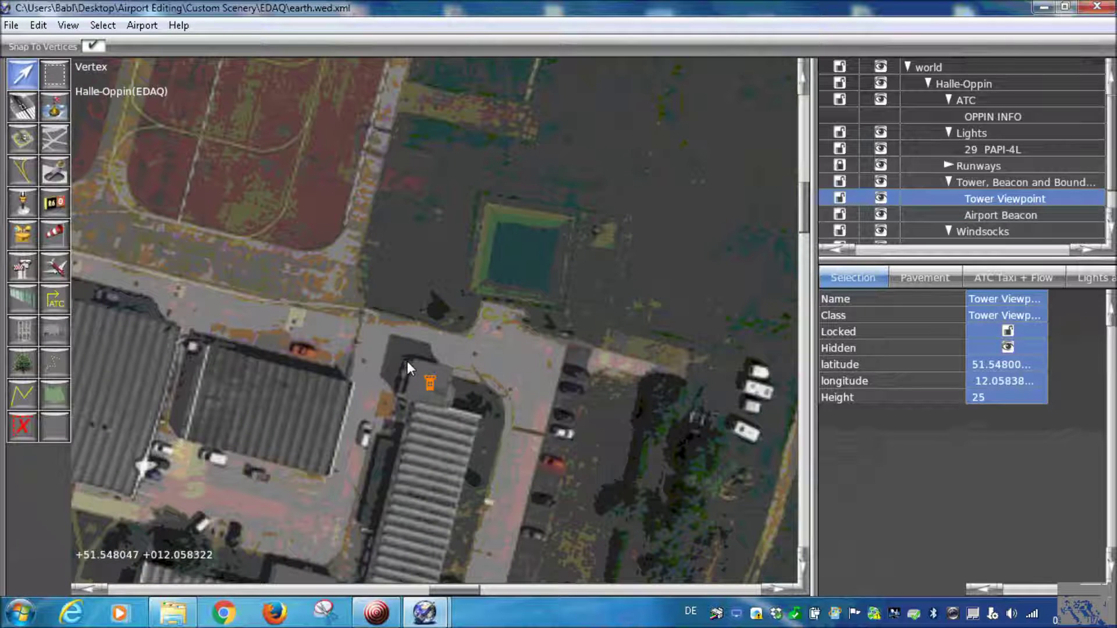
scroll(407, 360, down, 2)
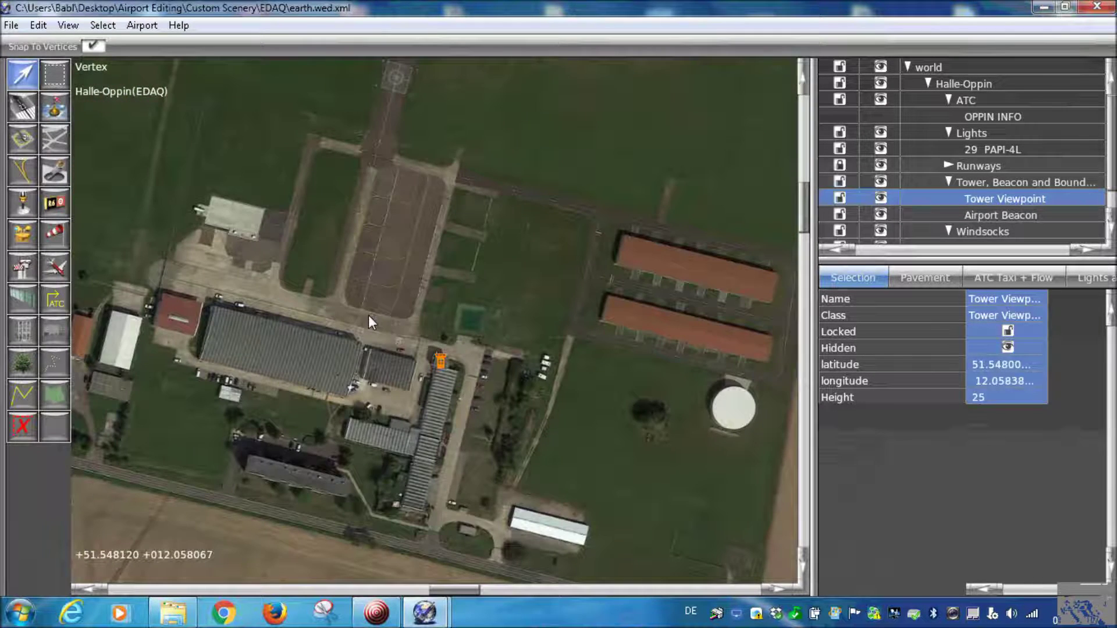
Move the windsock south of the paved runway onto the real windsock seen in the orthophoto
scroll(402, 348, up, 3)
scroll(402, 348, down, 3)
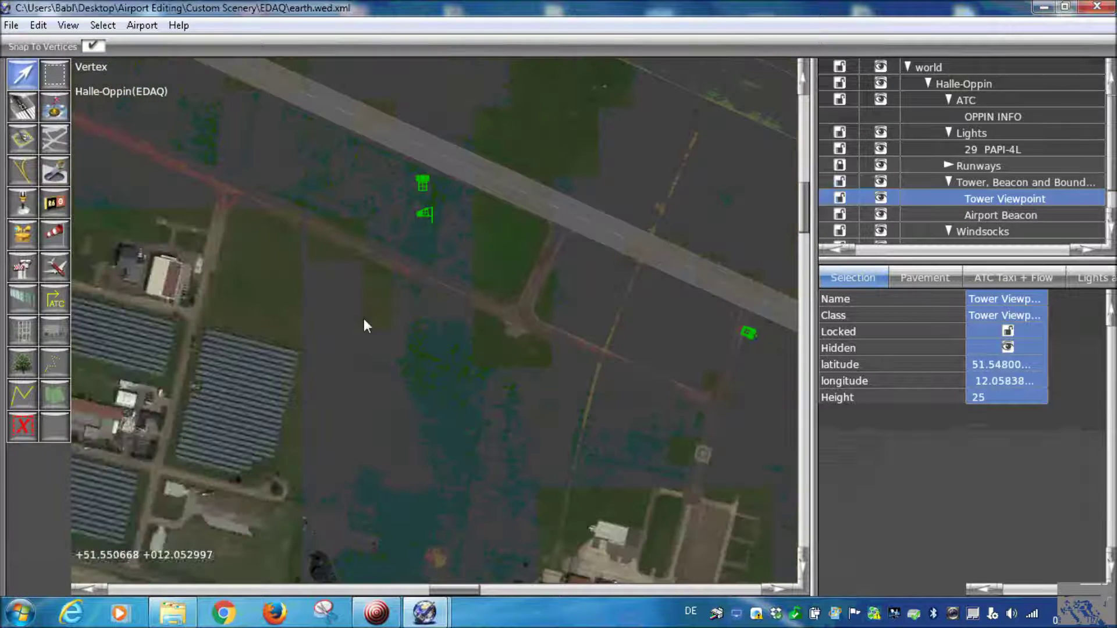
scroll(517, 276, up, 2)
scroll(516, 281, up, 3)
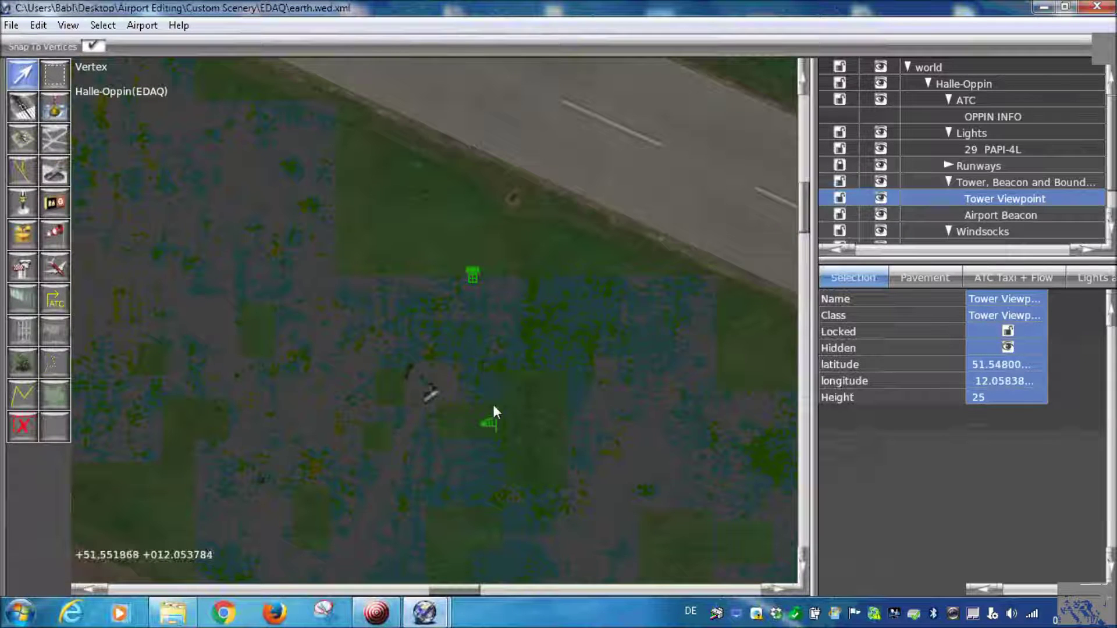
scroll(518, 210, up, 2)
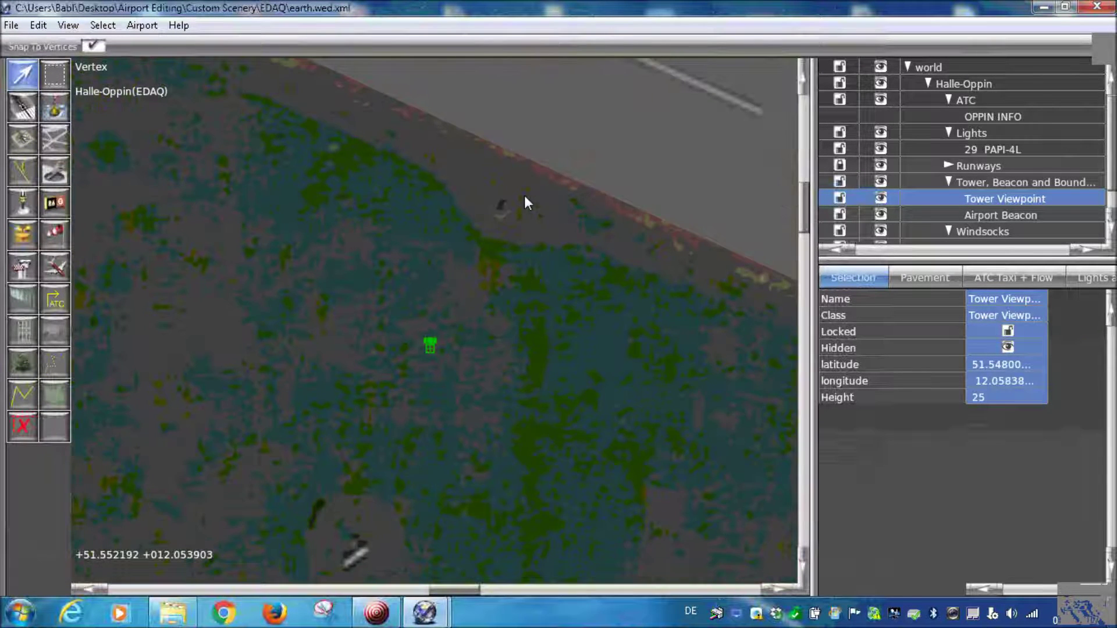
scroll(520, 366, up, 2)
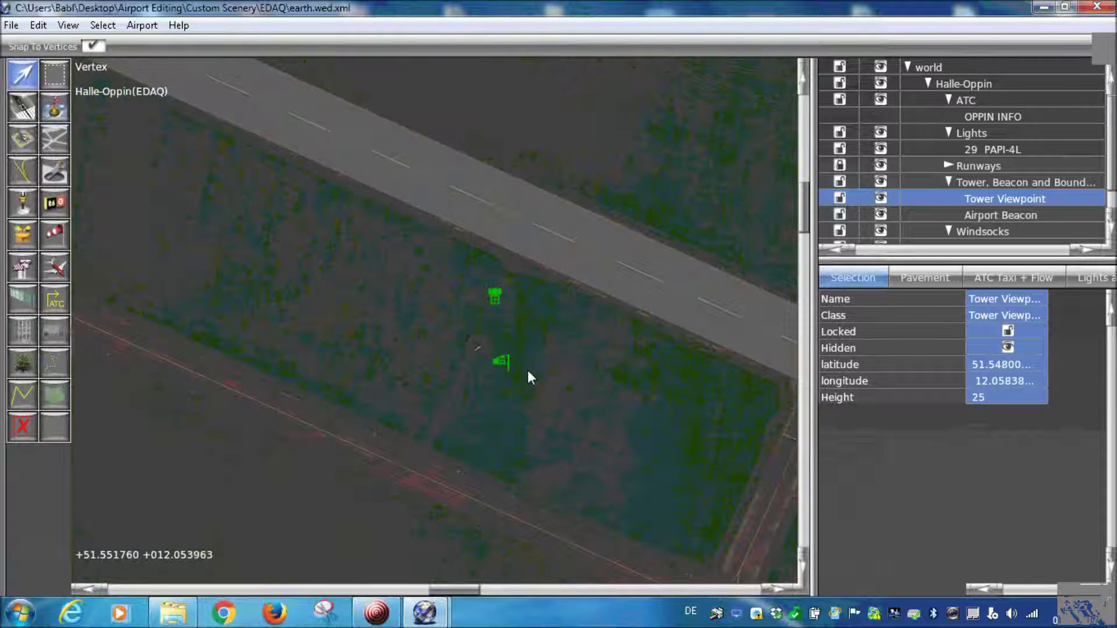
scroll(528, 371, up, 2)
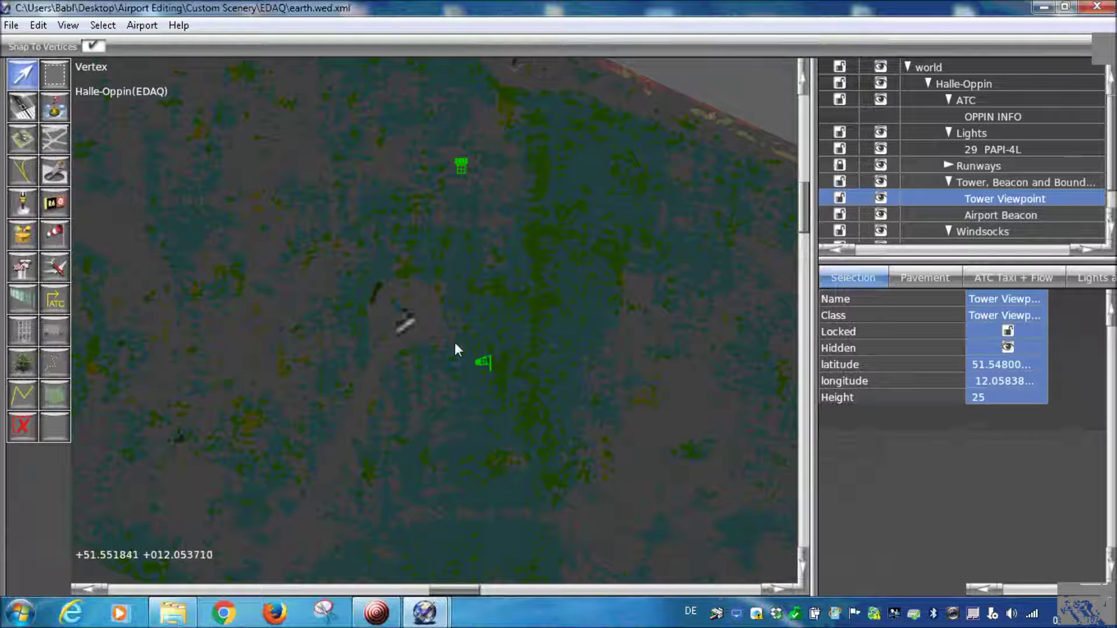
drag(486, 364, 408, 319)
scroll(410, 325, down, 3)
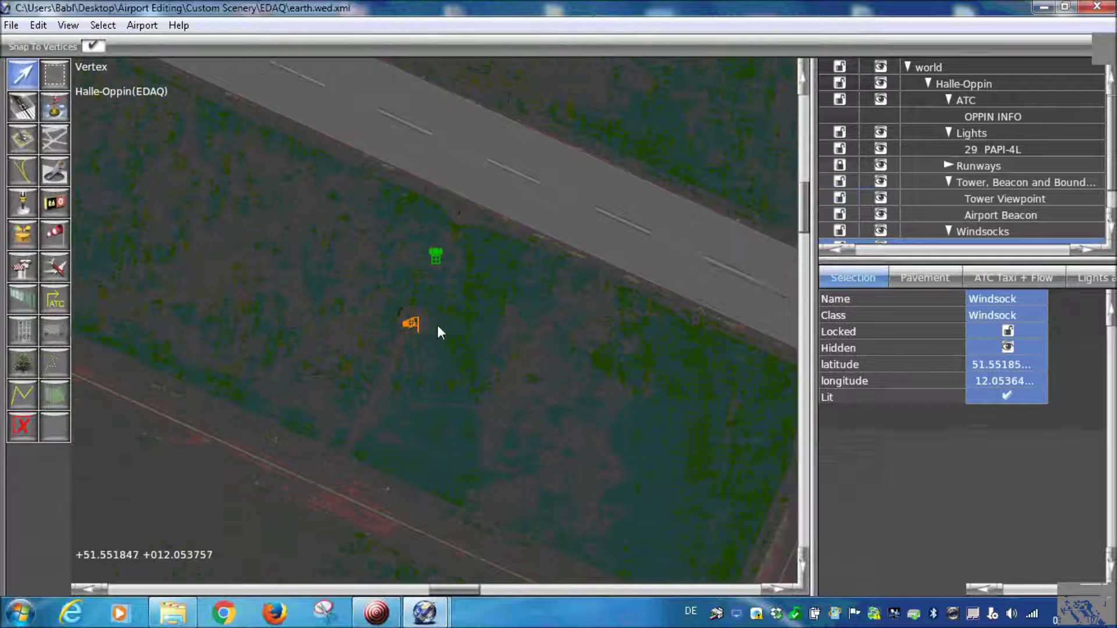
scroll(437, 332, down, 1)
Select the airport beacon between the windsock and the paved runway
click(329, 188)
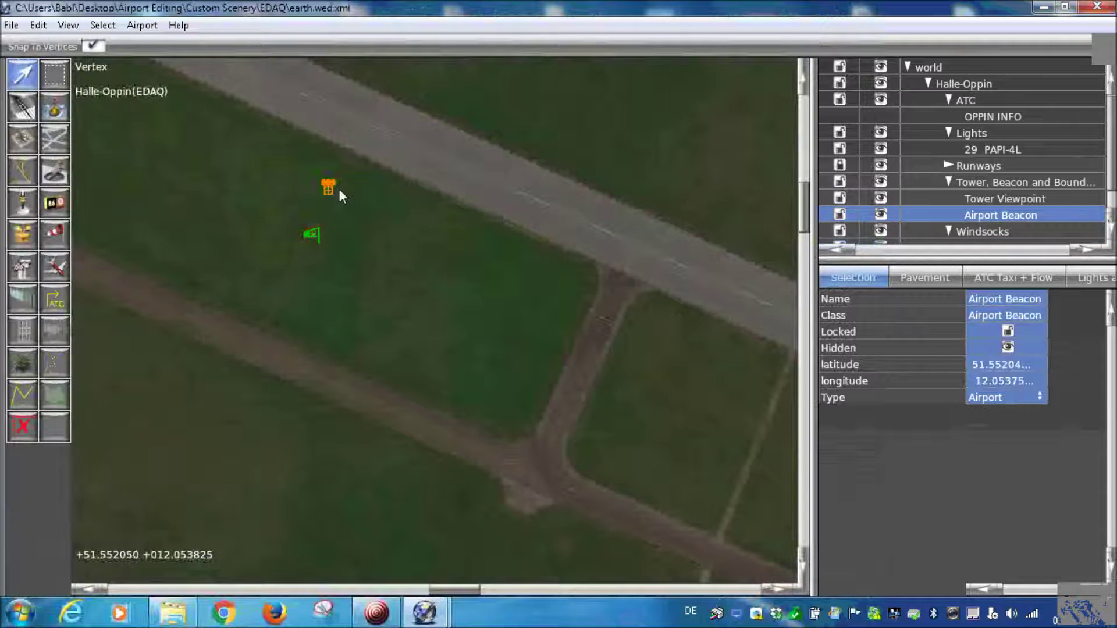
Move the airport beacon onto the tower viewpoint at the northern end of the long building south of the runway
scroll(339, 189, down, 3)
drag(248, 174, 465, 443)
scroll(453, 456, up, 3)
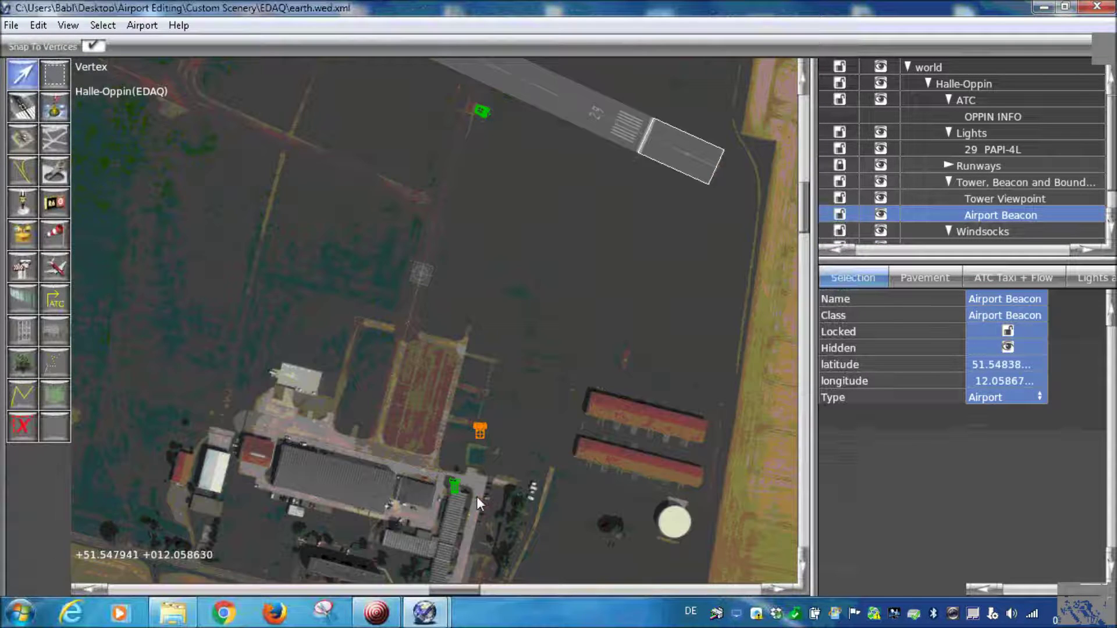
scroll(476, 497, up, 1)
scroll(519, 298, up, 2)
drag(482, 299, 410, 366)
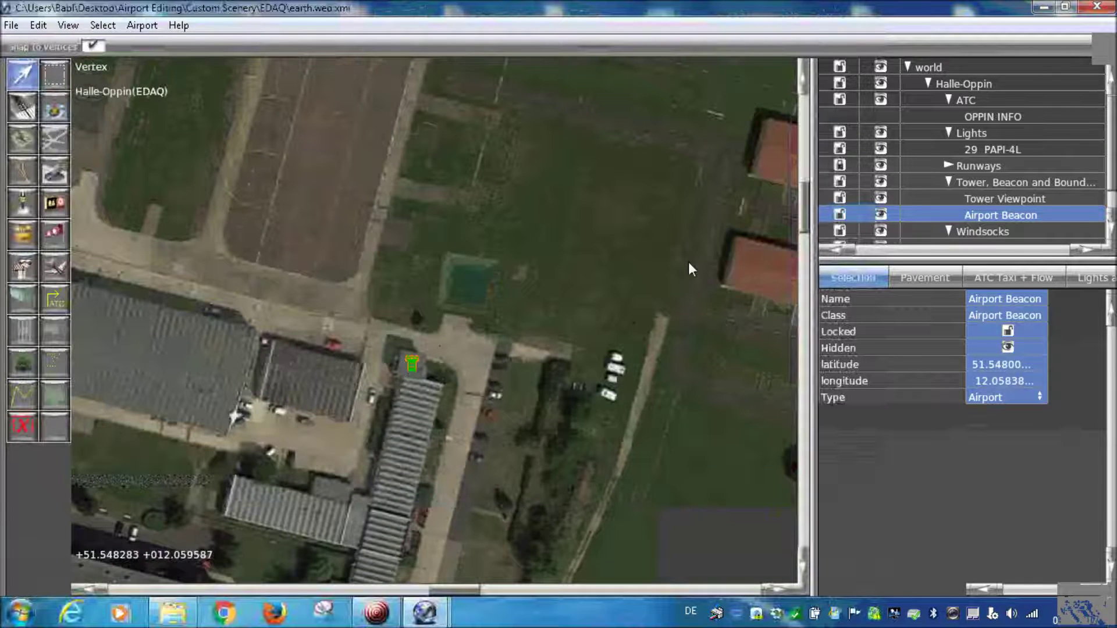
Choose the Boundary tool and set its markings to ILS Hold (Black), leaving lights at None
scroll(689, 262, down, 2)
scroll(509, 316, down, 2)
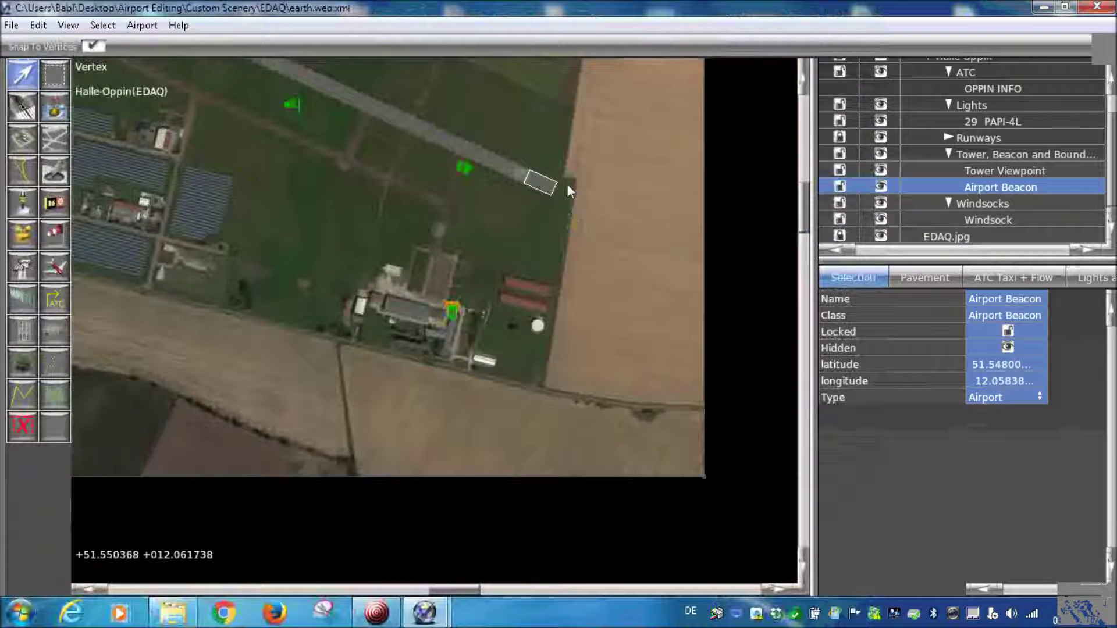
scroll(566, 184, up, 3)
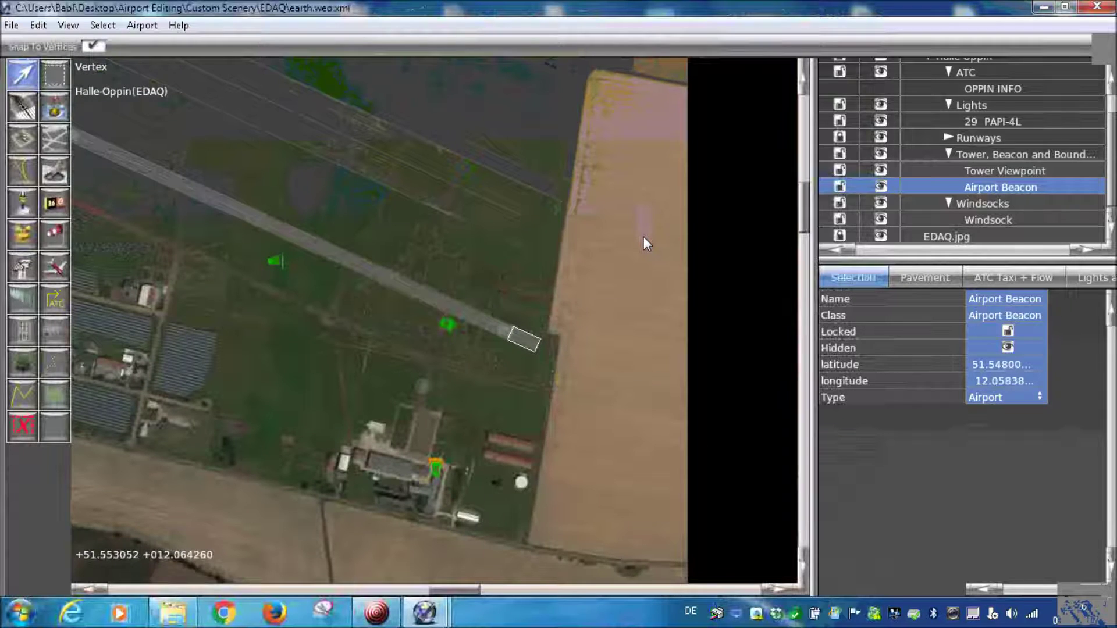
scroll(643, 237, up, 1)
scroll(990, 186, up, 1)
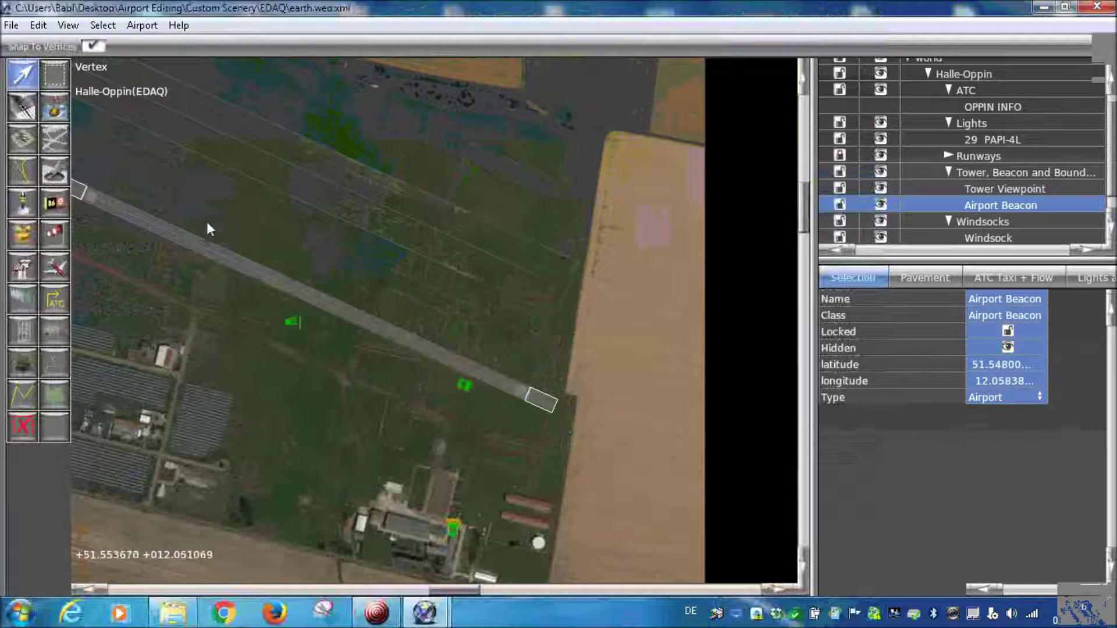
click(22, 299)
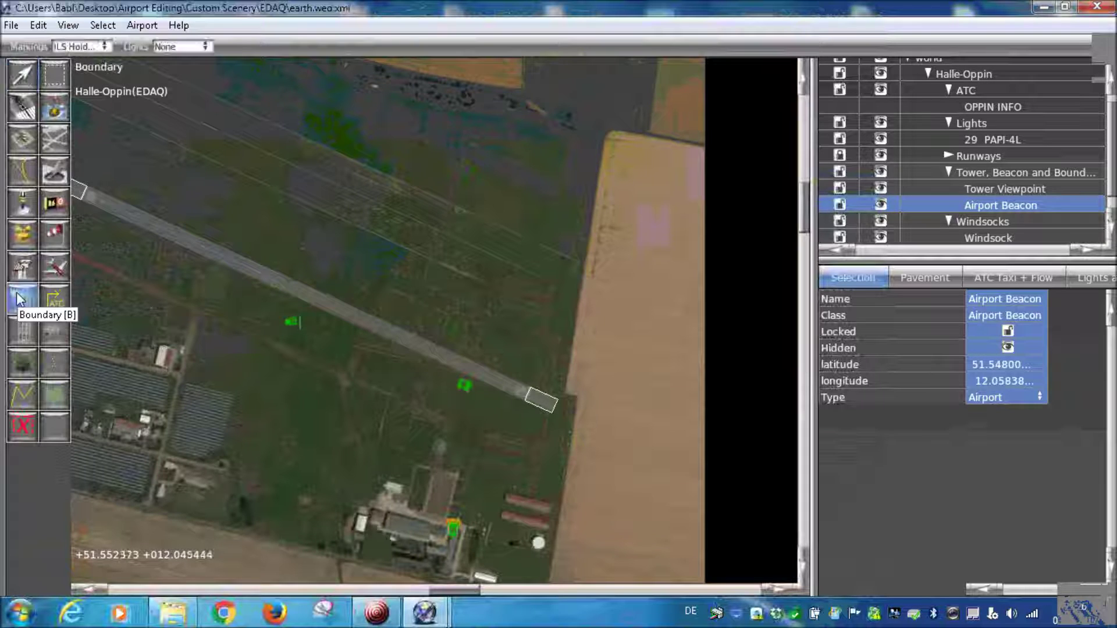
click(106, 48)
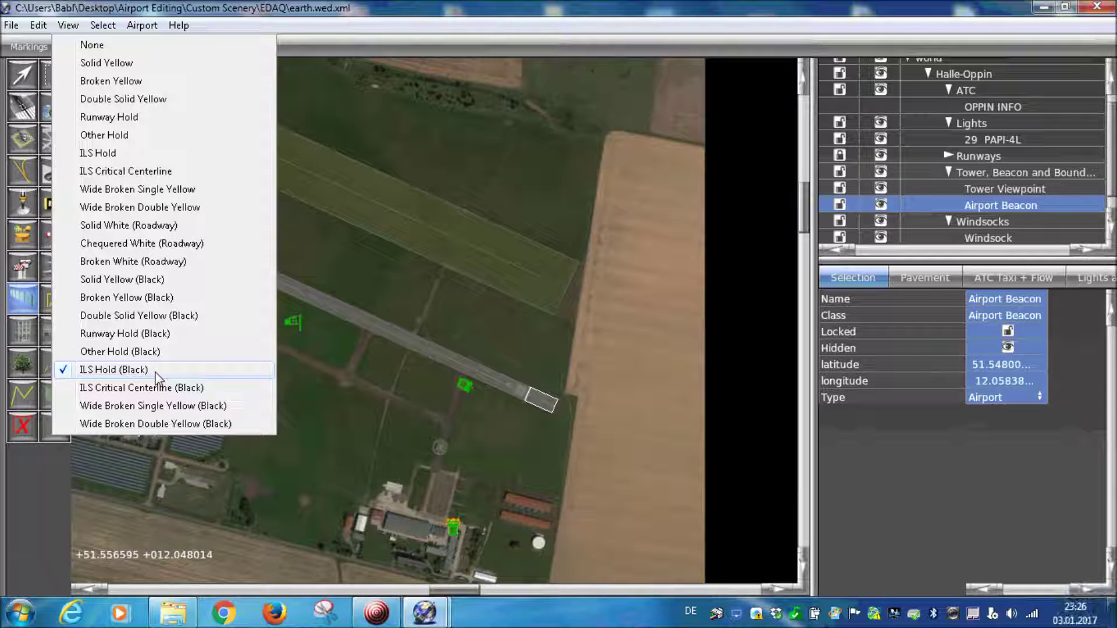
click(157, 374)
Start the airport boundary at the field notch beyond the runway 29 end and run it about 523 m north to the field corner
scroll(596, 396, up, 5)
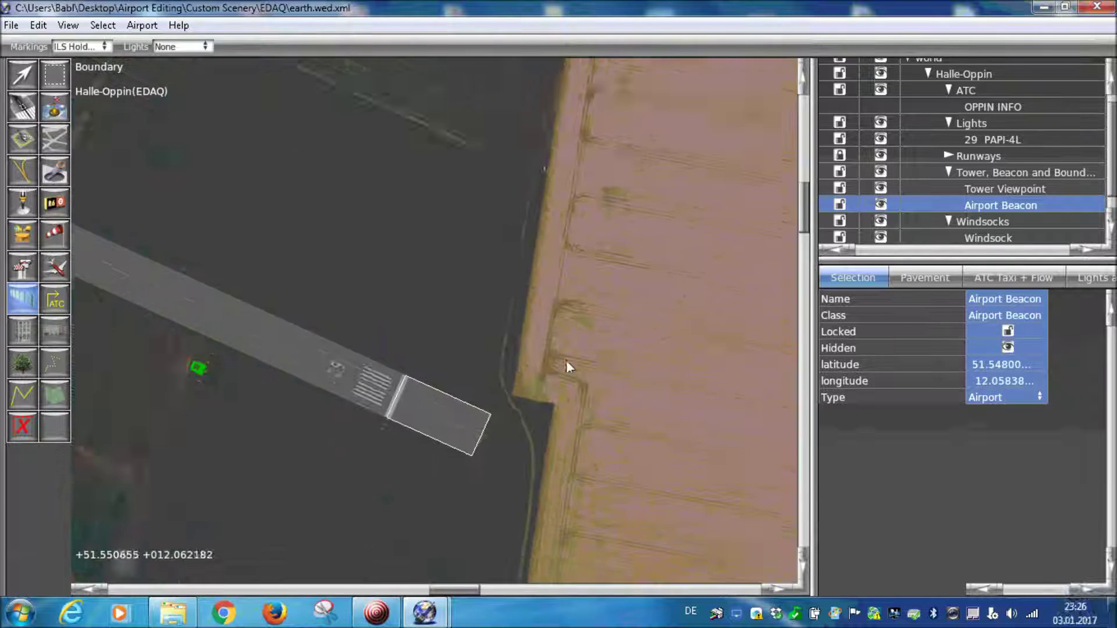
scroll(514, 420, up, 2)
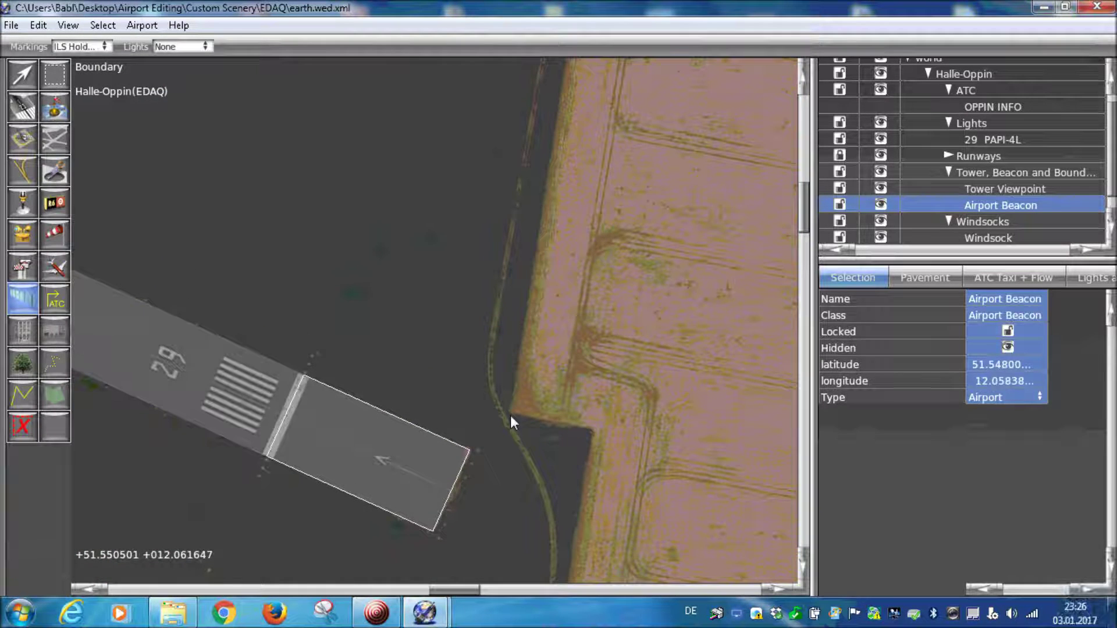
scroll(511, 414, down, 4)
scroll(525, 393, up, 3)
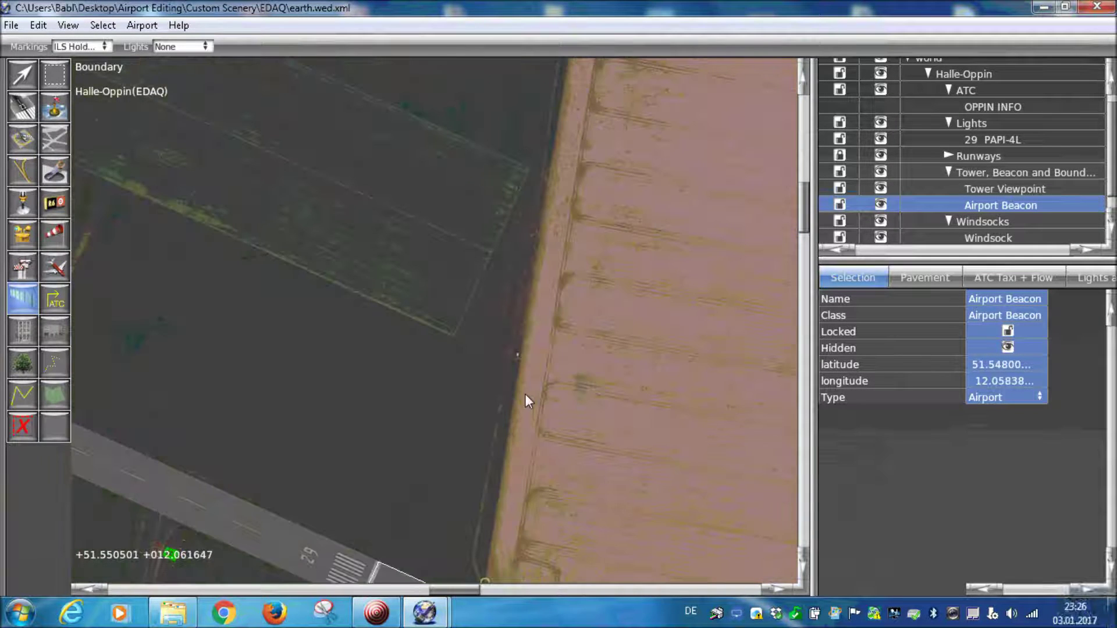
scroll(525, 394, up, 2)
scroll(562, 223, down, 2)
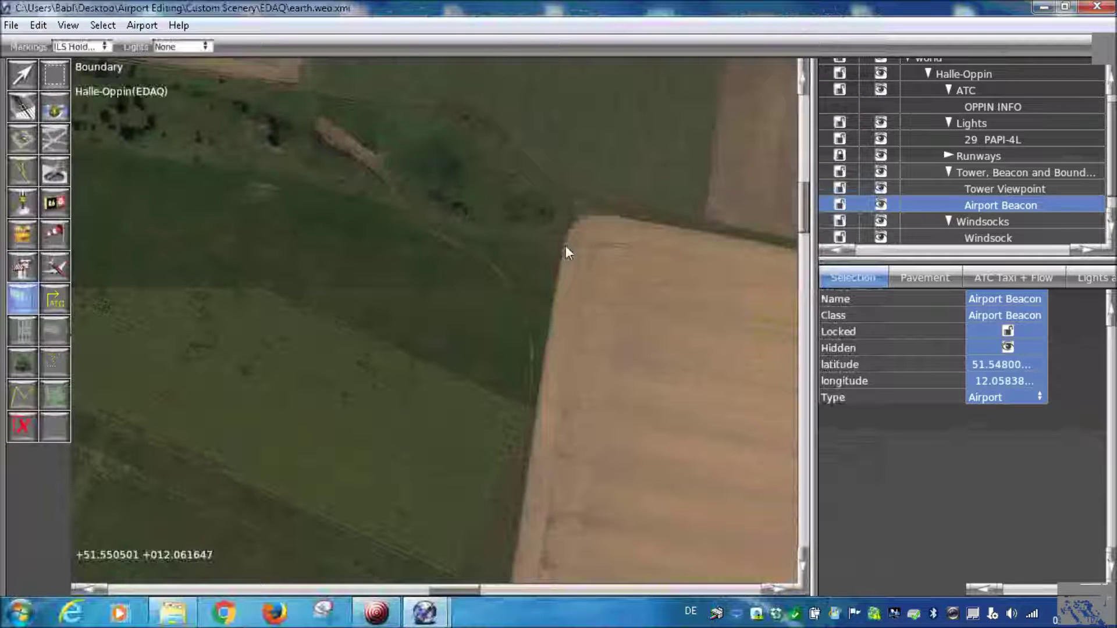
click(566, 248)
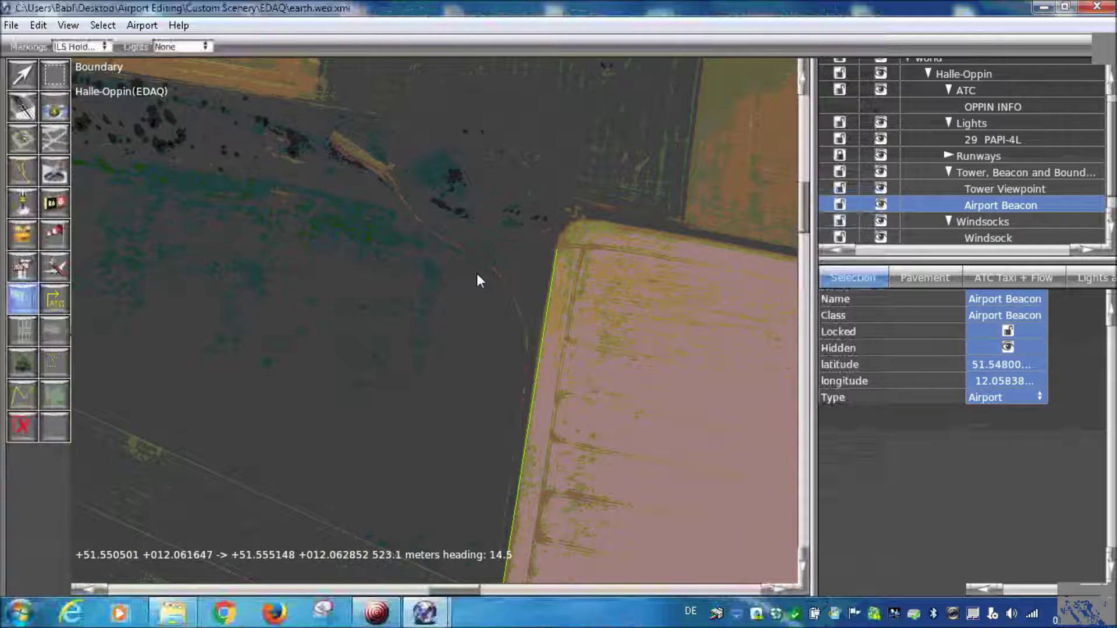
Continue the boundary west along the northern edge with segments of about 376 m and 602 m, ending just northwest of the small marked strip
scroll(476, 273, down, 2)
scroll(796, 384, up, 2)
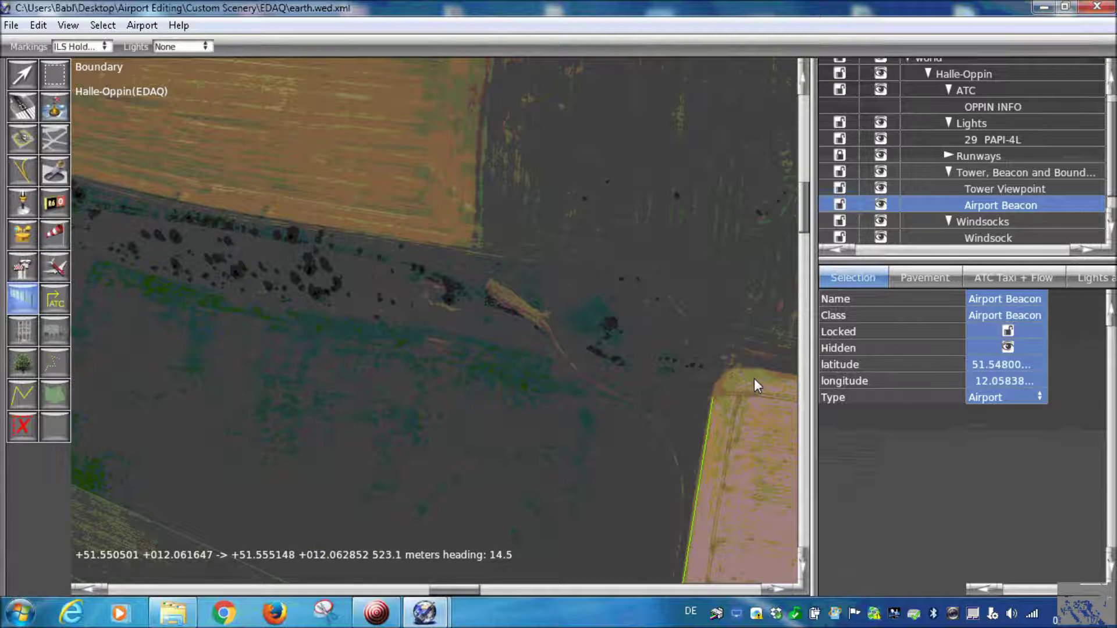
scroll(397, 333, down, 2)
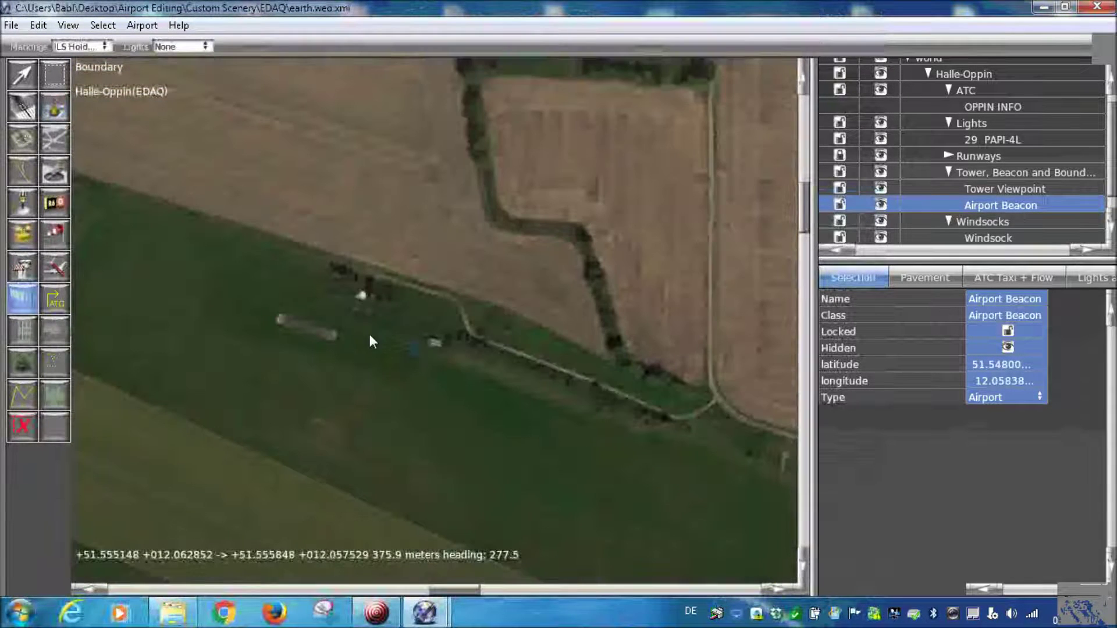
scroll(372, 340, up, 2)
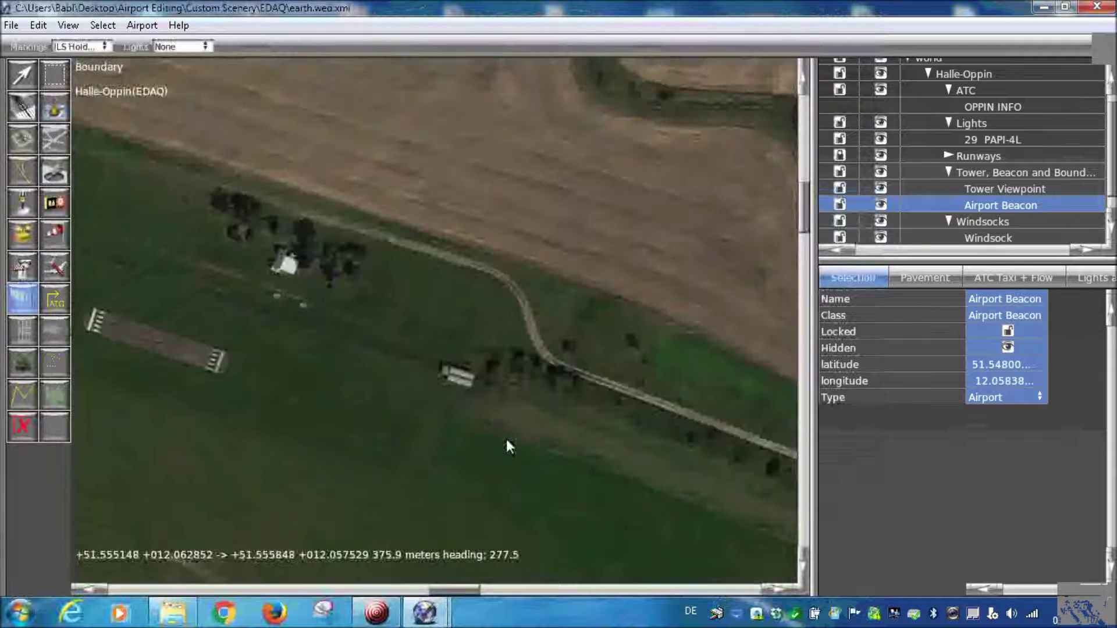
right_drag(506, 439, 409, 379)
right_drag(342, 373, 119, 295)
scroll(271, 349, down, 2)
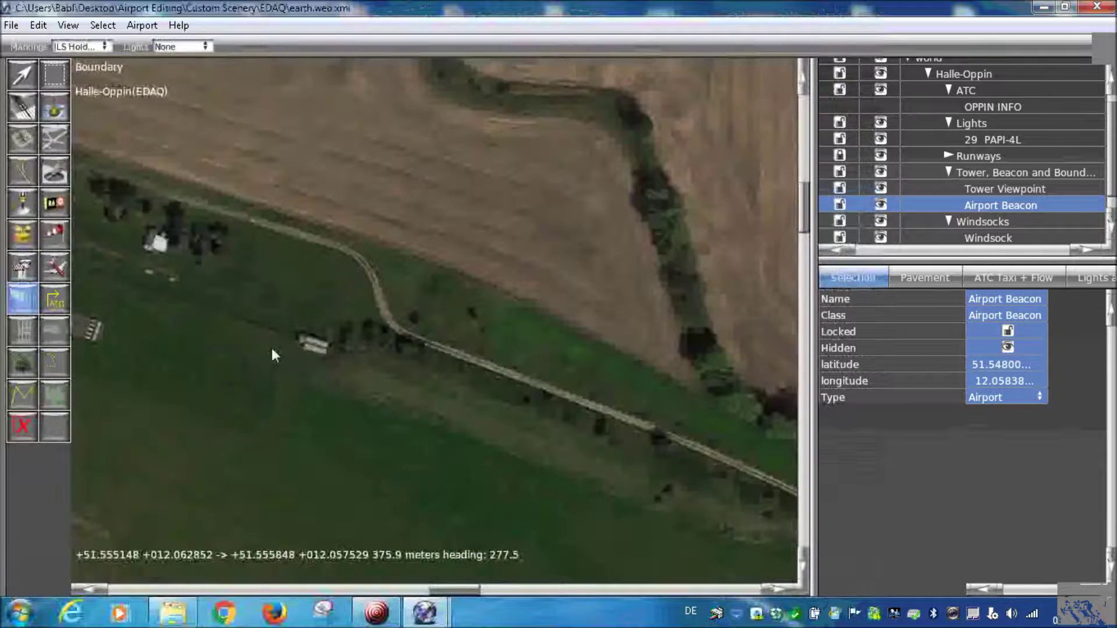
scroll(523, 442, up, 3)
click(446, 412)
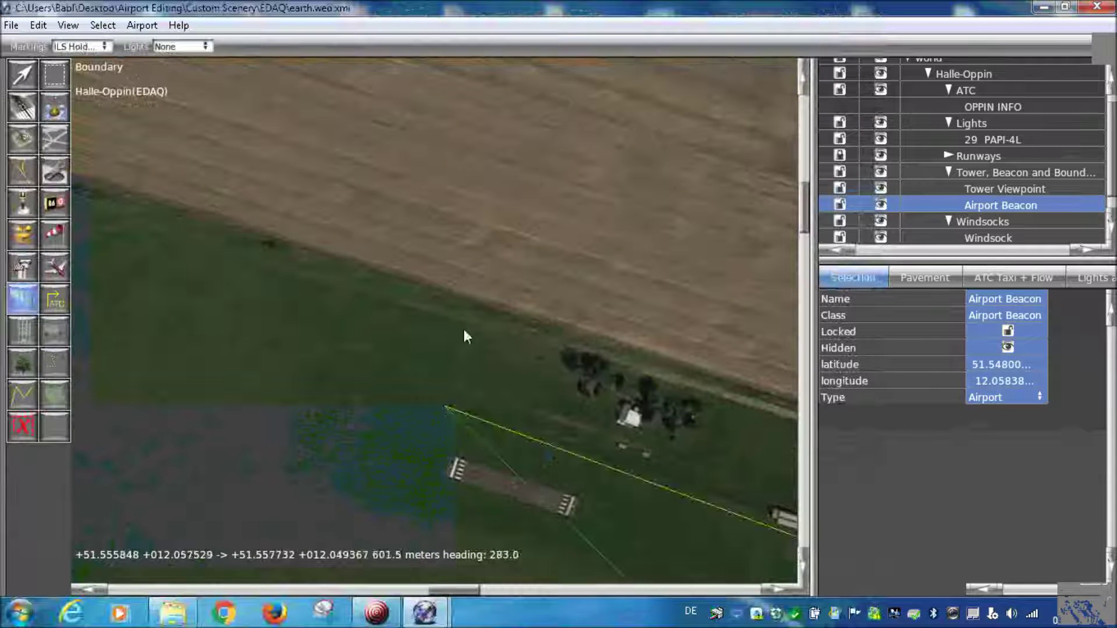
Step the boundary about 31 m north toward the field edge, and extend it about 176 m to the airport's northwest corner
click(466, 324)
scroll(546, 347, up, 3)
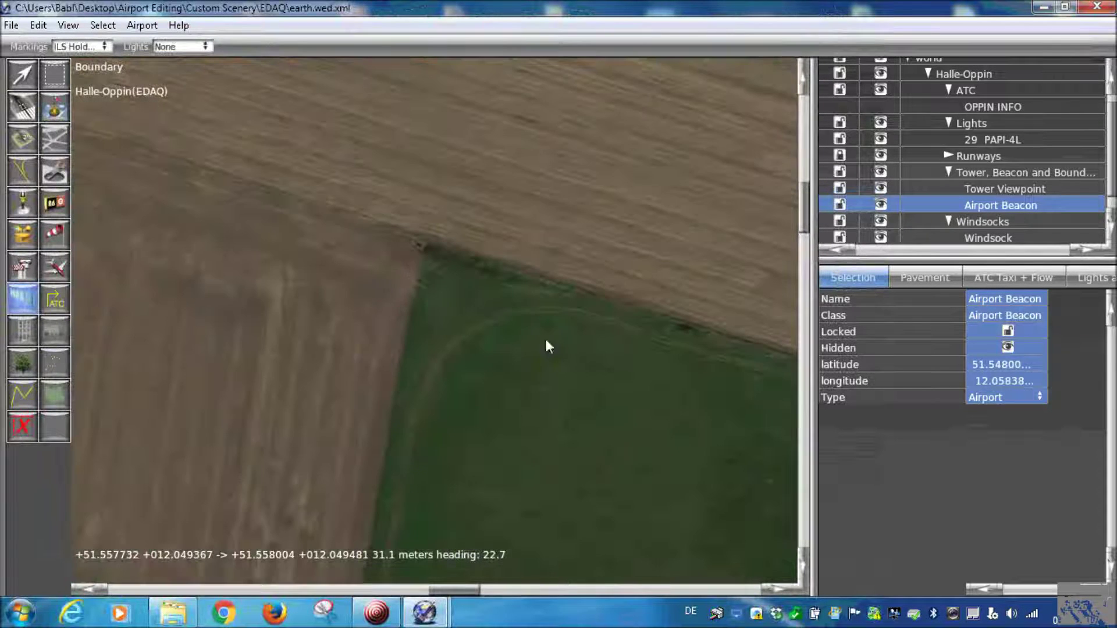
click(421, 252)
Run the boundary south along the western field edge, with a short bend of about 31 m and a final 574 m segment to the solar field's southwest corner
scroll(420, 273, down, 3)
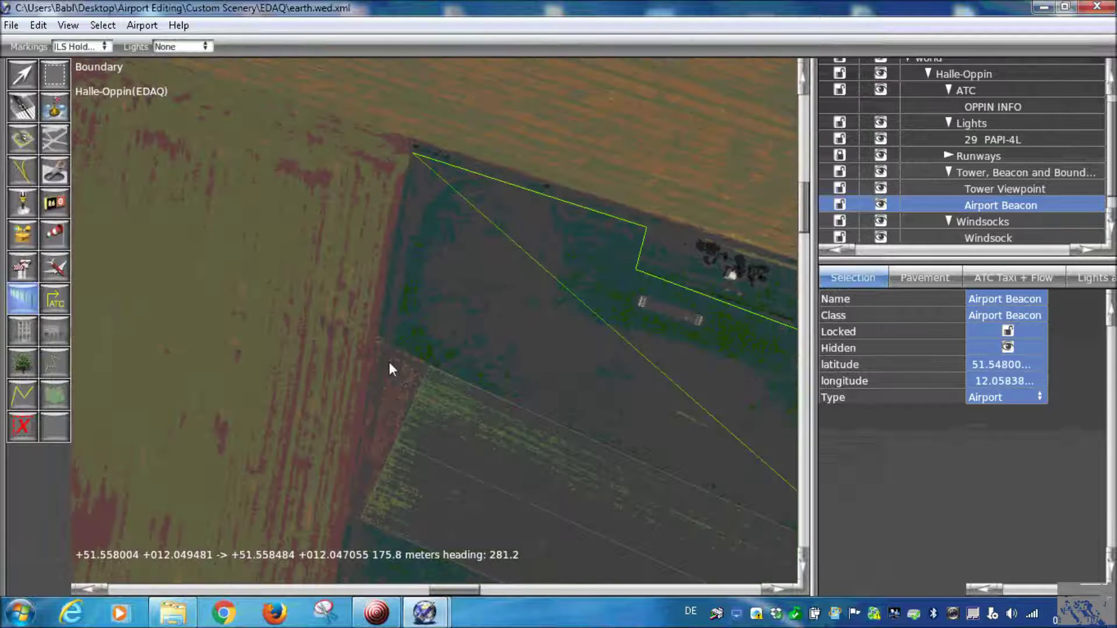
scroll(388, 367, up, 3)
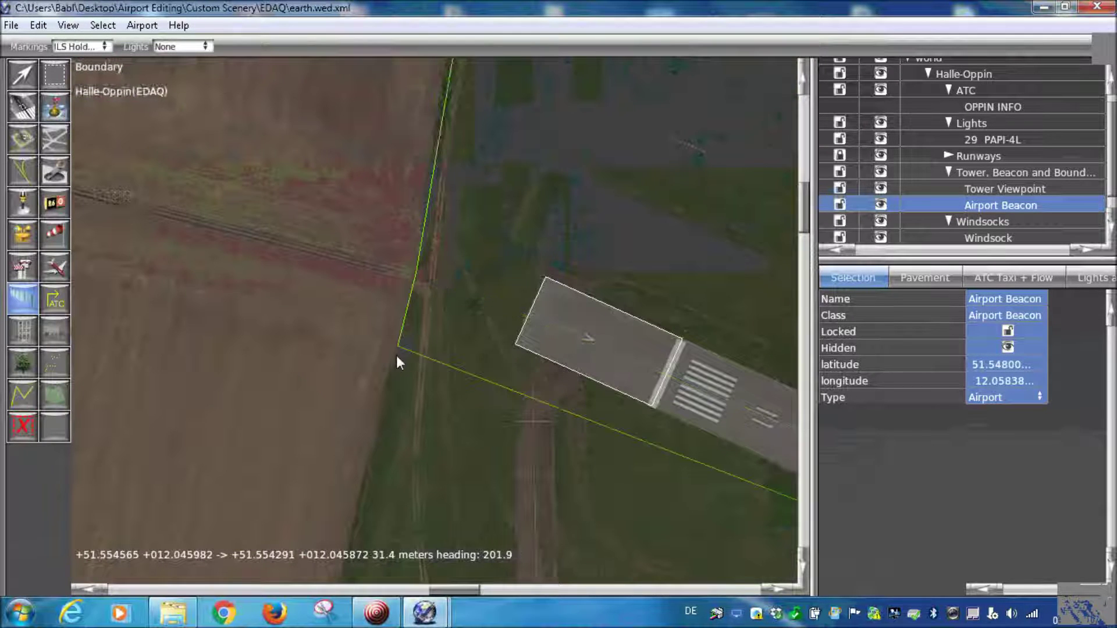
scroll(396, 356, up, 3)
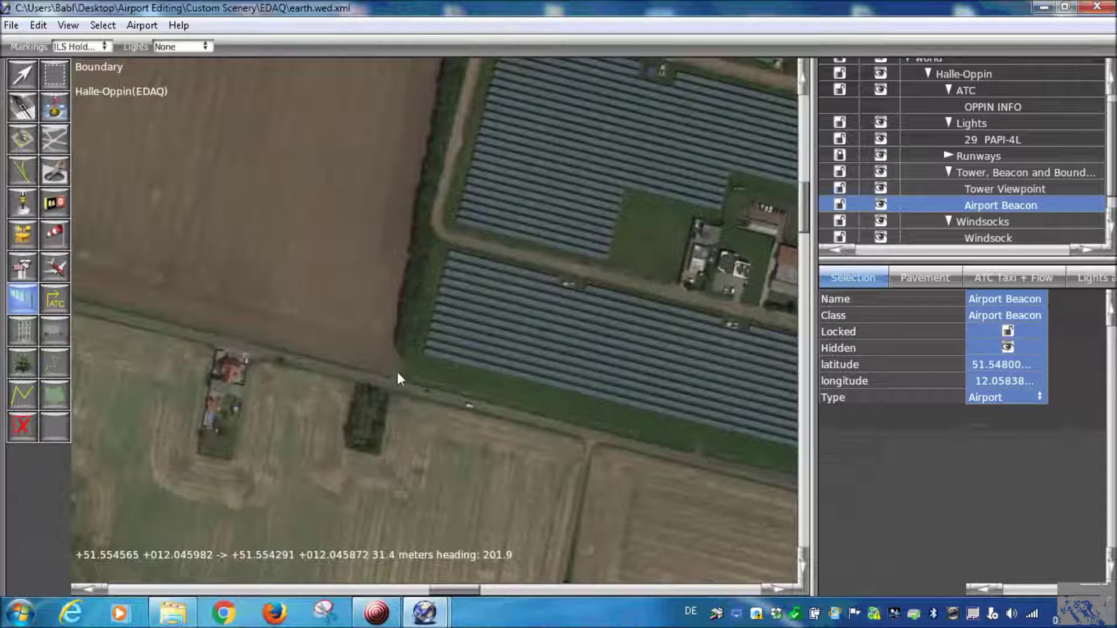
click(399, 378)
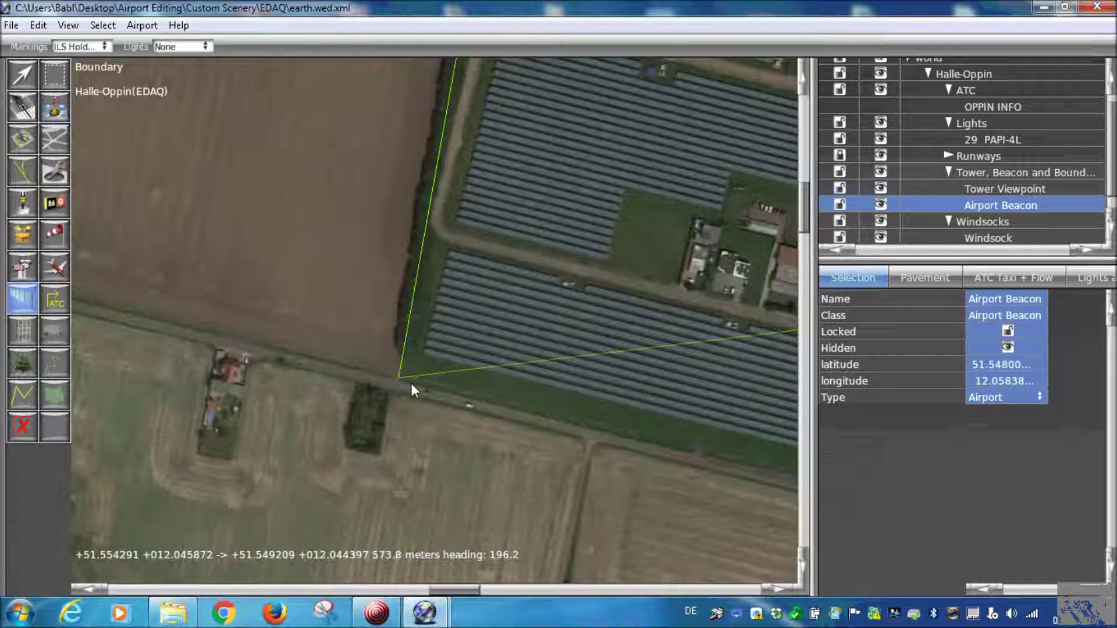
Extend the boundary about 1188 m along the southern road and 436 m up the eastern field edge, and close it at its starting point
scroll(510, 418, down, 3)
scroll(533, 447, up, 1)
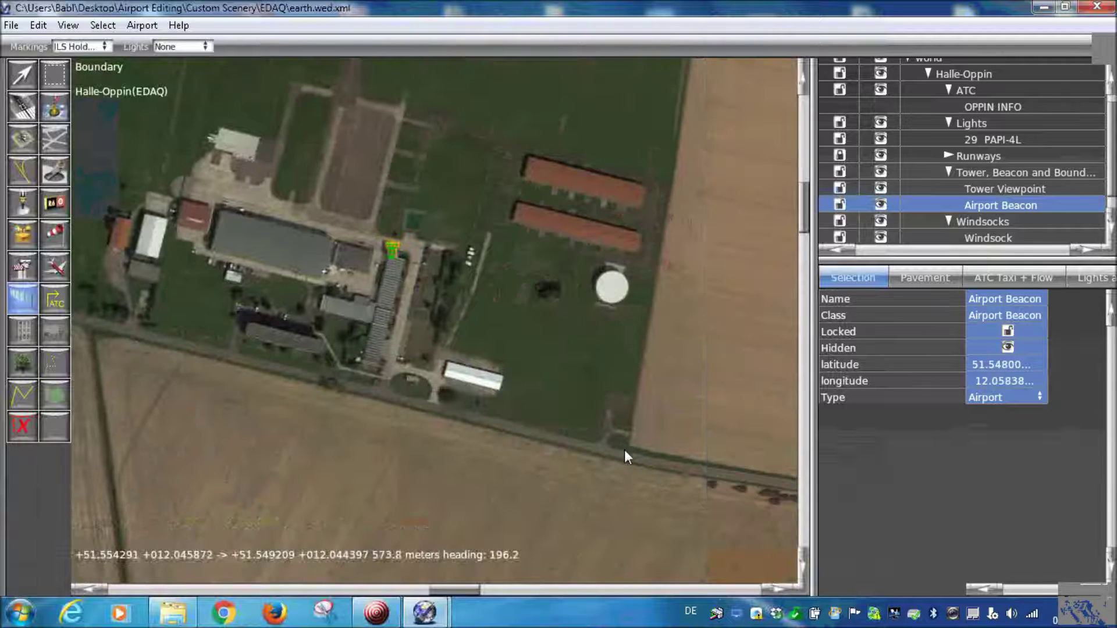
click(629, 451)
scroll(646, 265, up, 1)
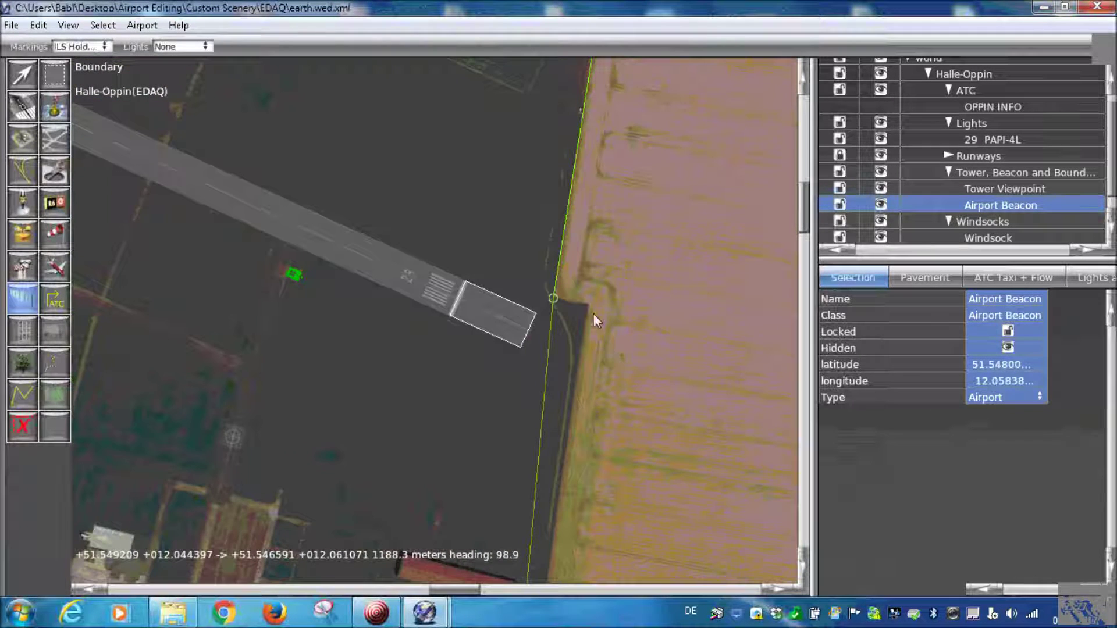
click(589, 305)
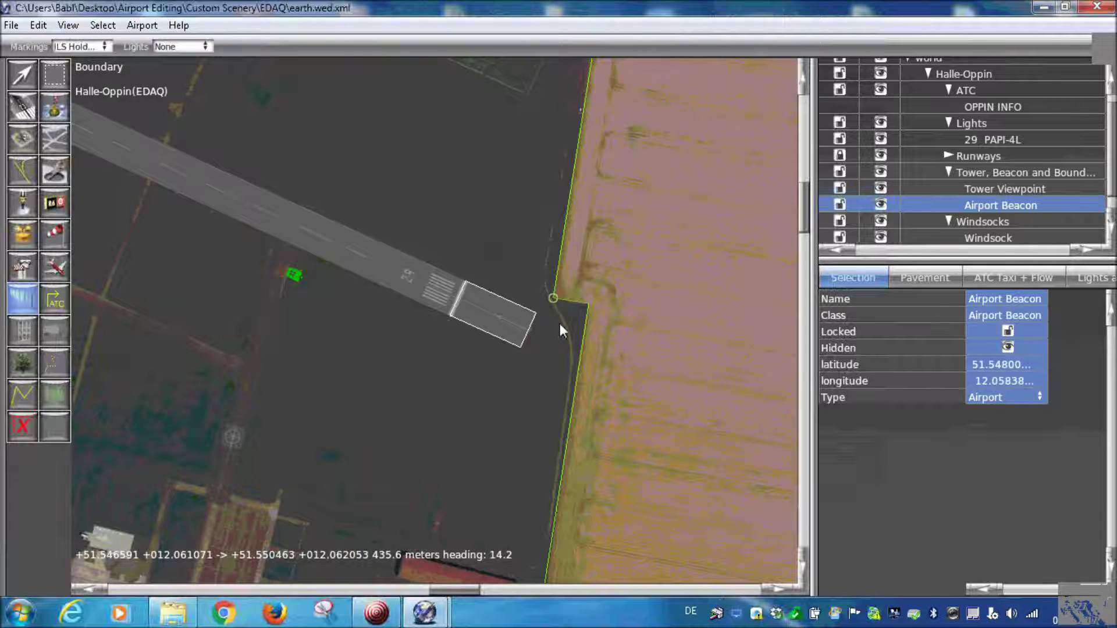
scroll(570, 310, up, 1)
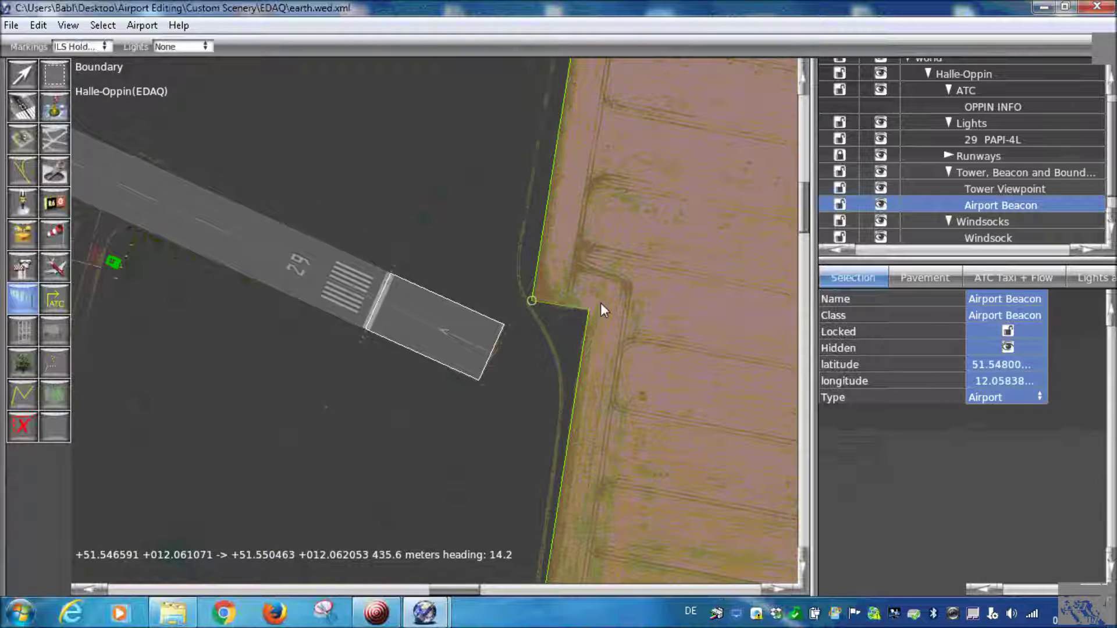
click(532, 299)
Examine the closed airport boundary around the whole airfield, including the runway end, northern edge and solar field corner
scroll(524, 280, down, 3)
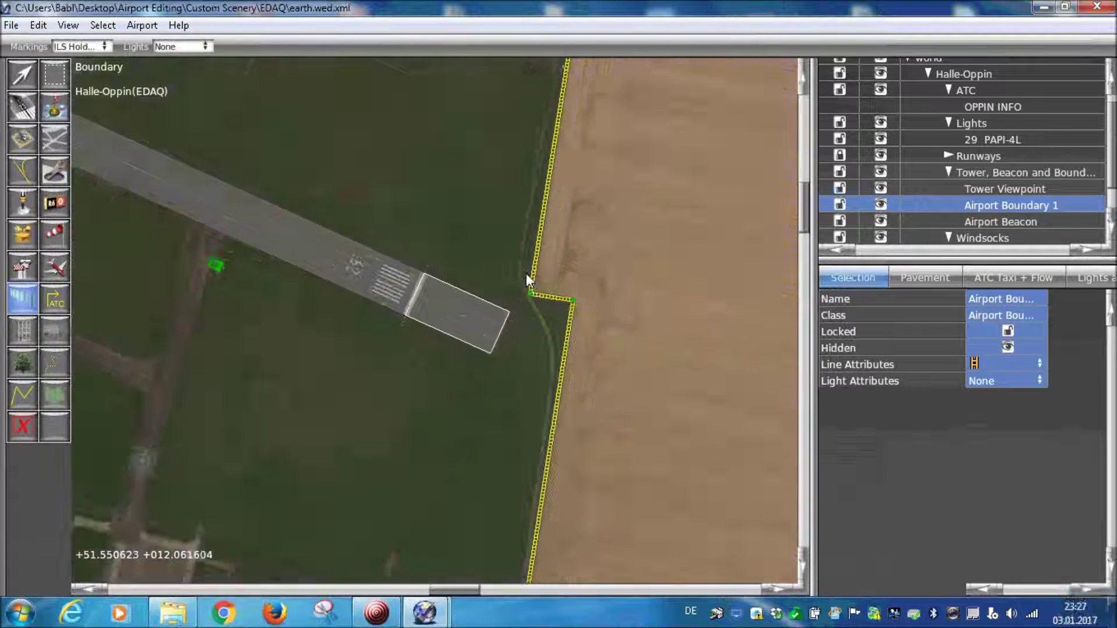
scroll(517, 267, up, 3)
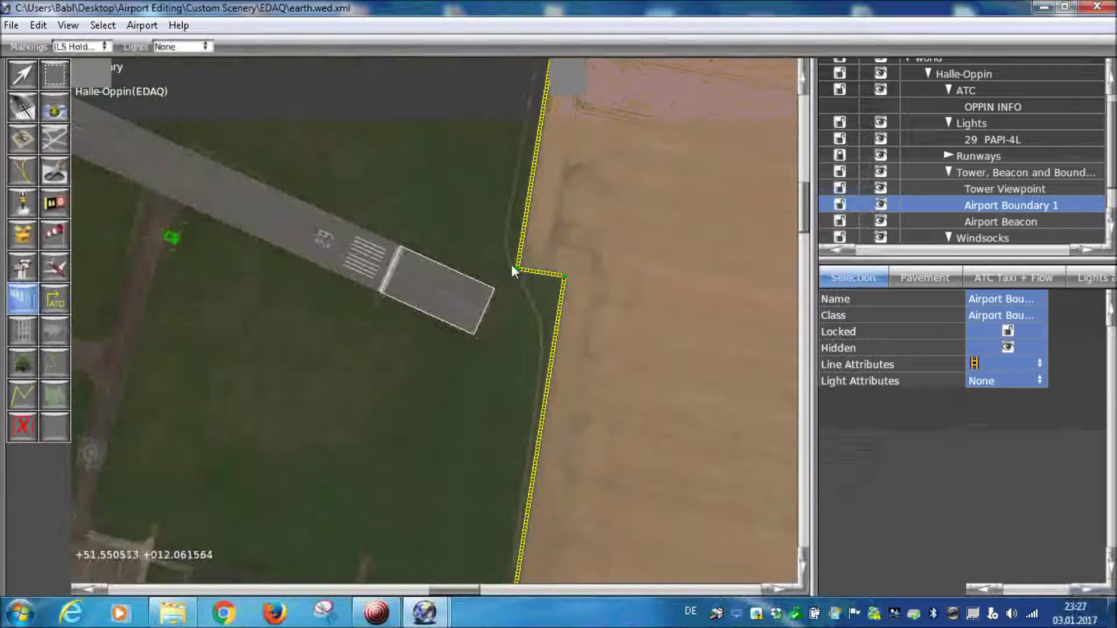
scroll(517, 268, down, 5)
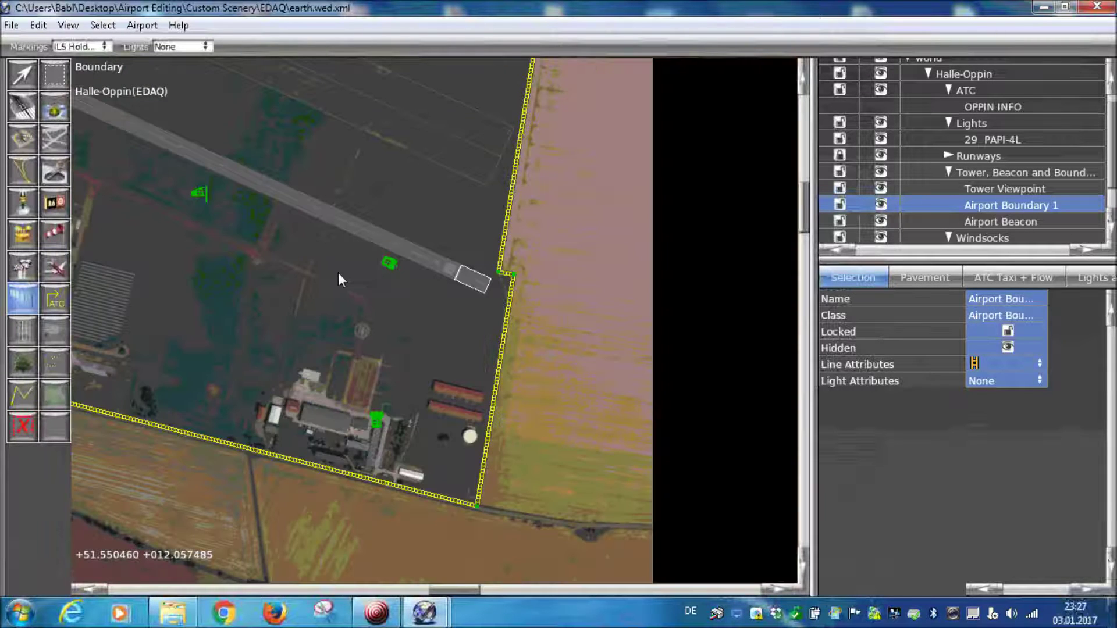
scroll(337, 273, down, 5)
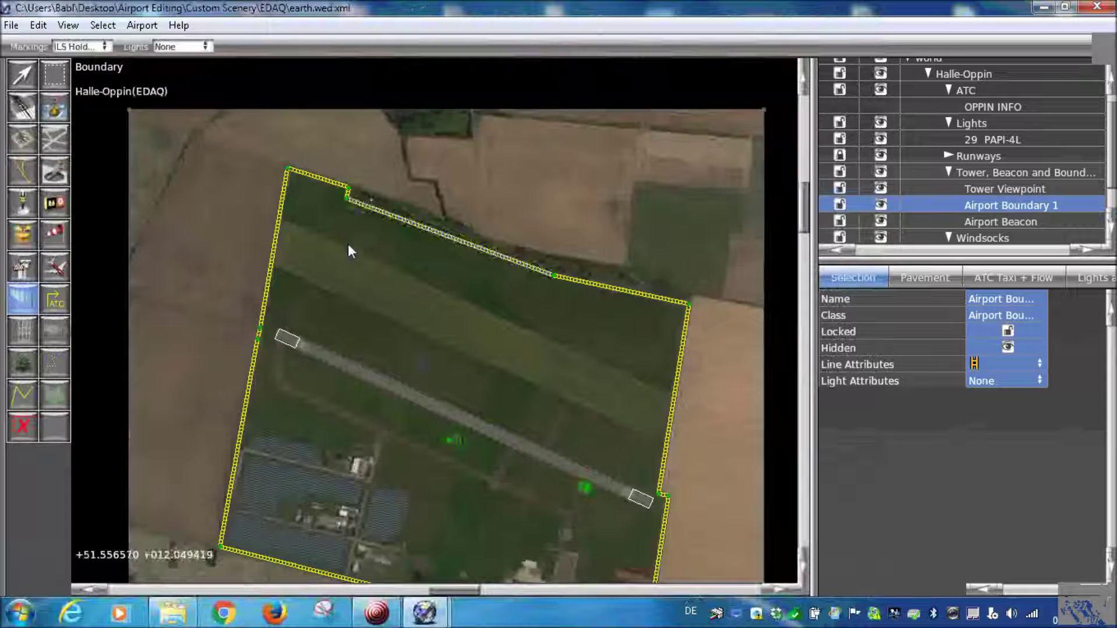
right_drag(317, 568, 314, 500)
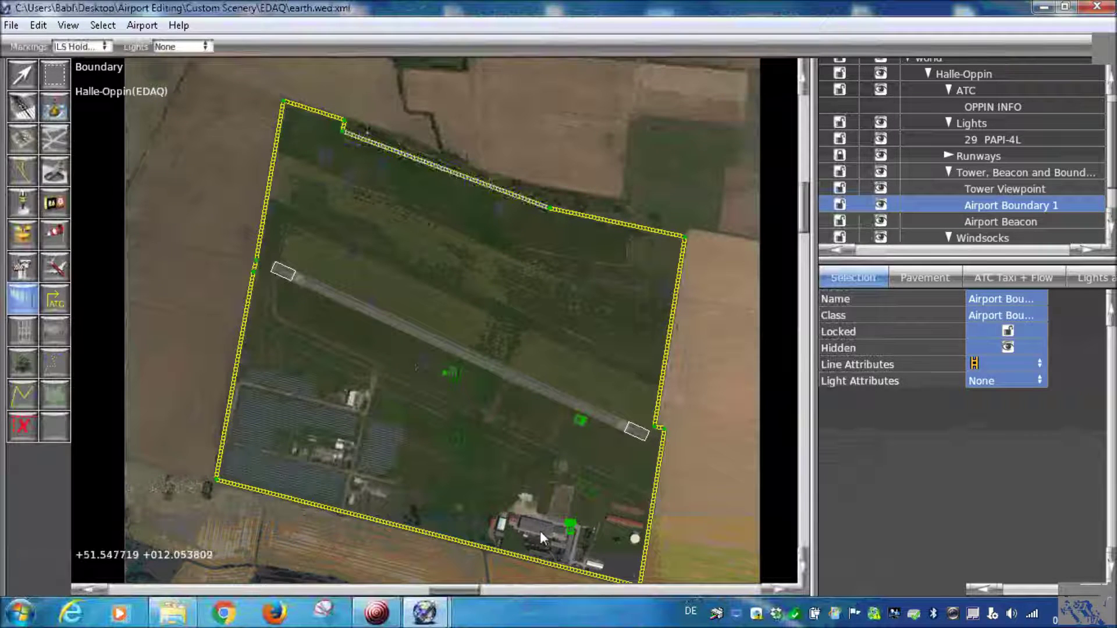
right_drag(483, 484, 478, 408)
scroll(414, 316, up, 4)
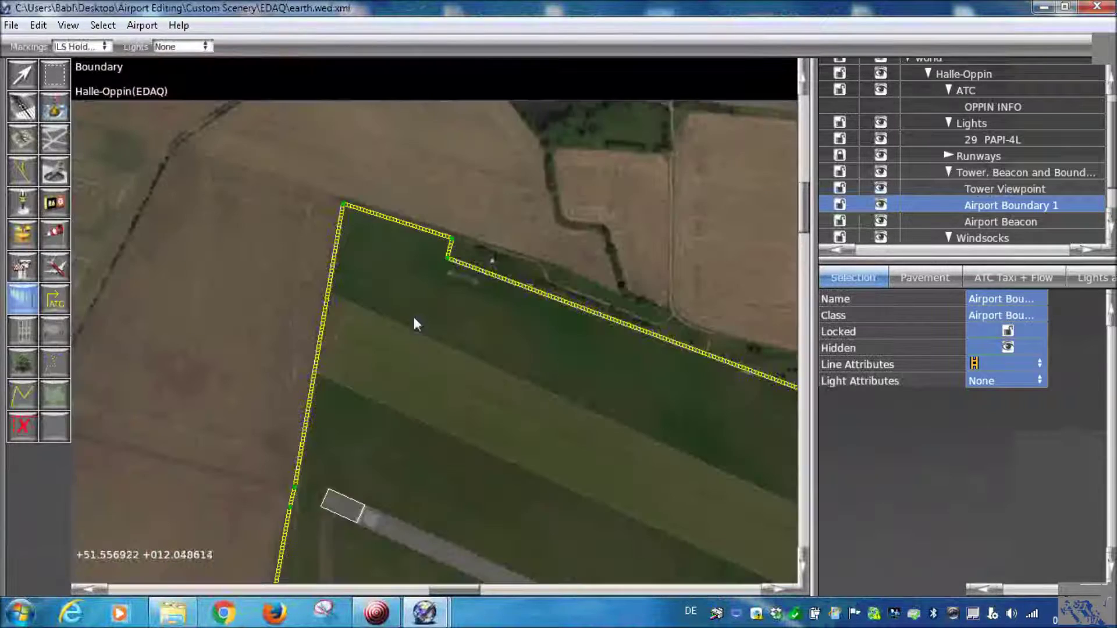
right_drag(522, 357, 385, 247)
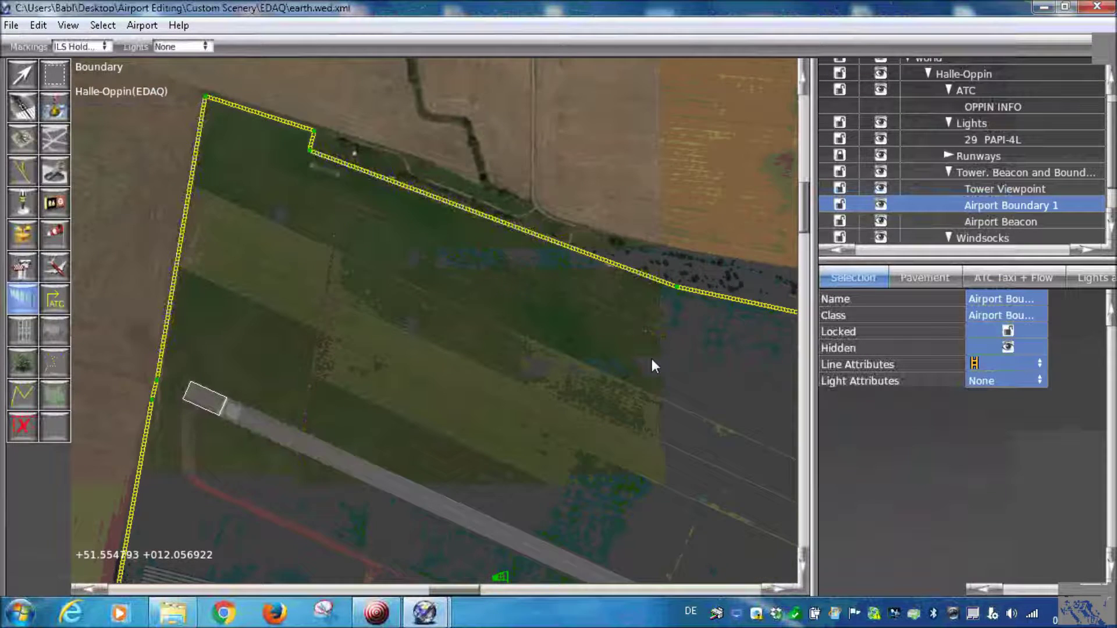
right_drag(652, 359, 442, 404)
right_drag(574, 420, 502, 304)
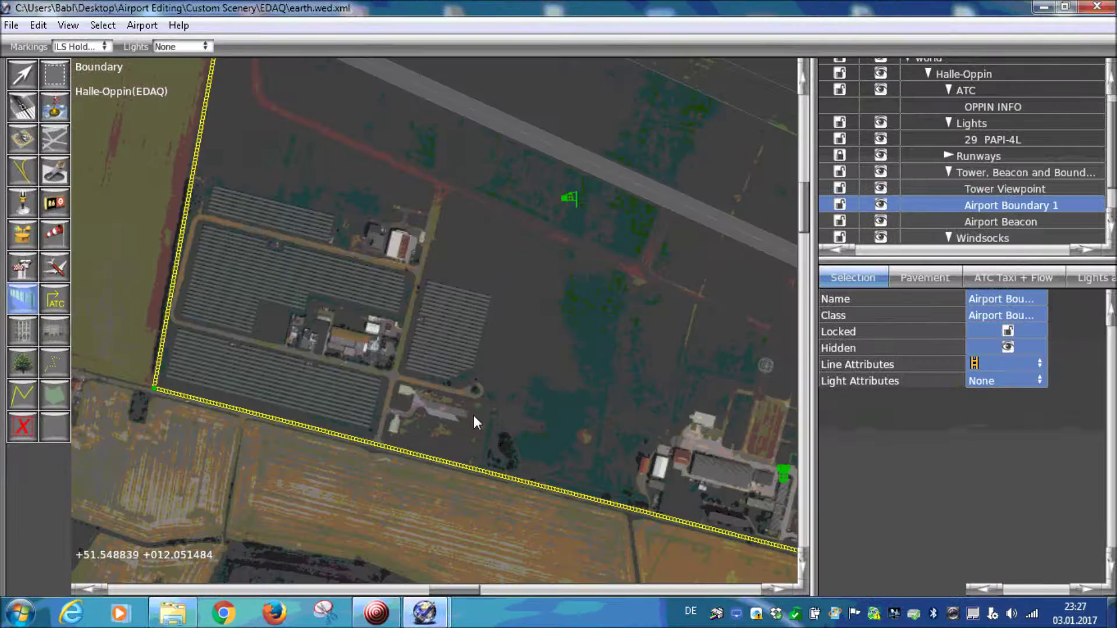
key(ctrl+shift+slash)
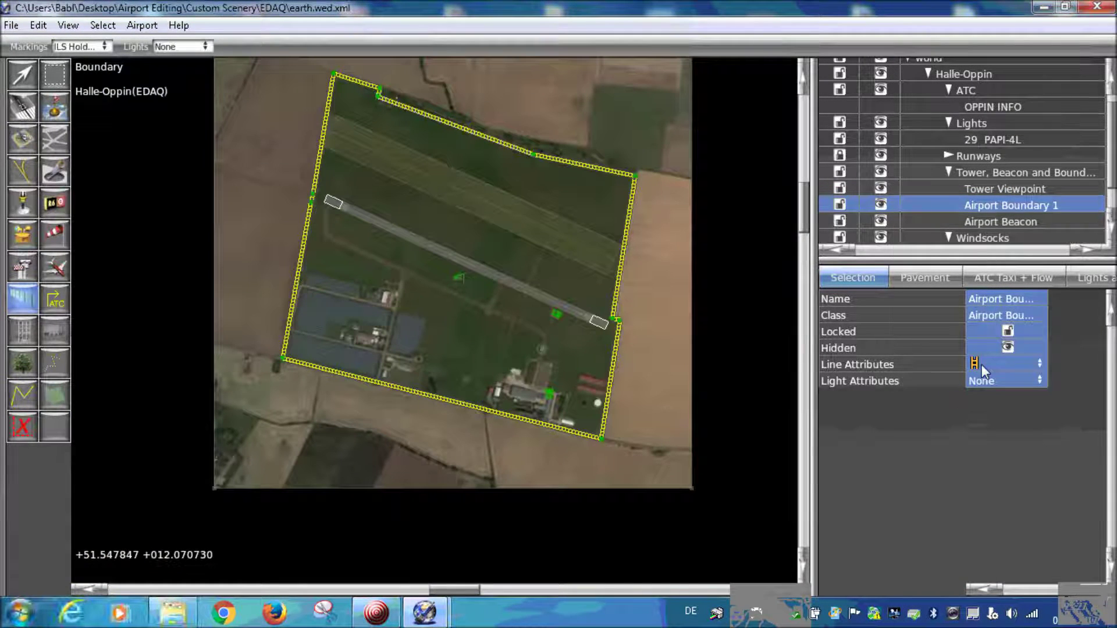
Set the airport boundary's line attributes to None
click(983, 364)
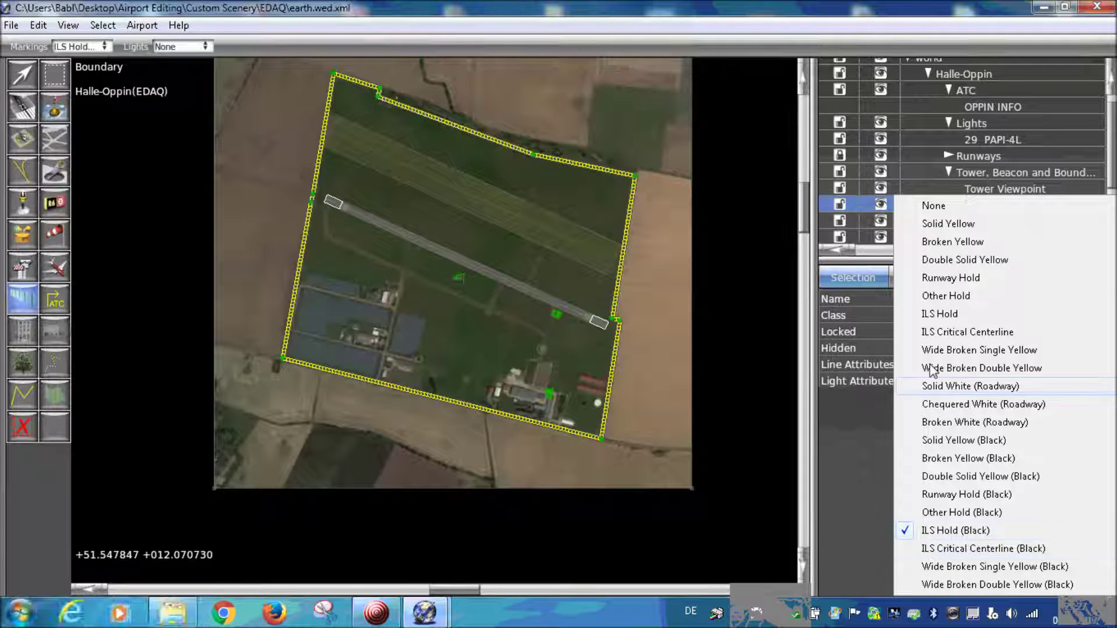
click(932, 206)
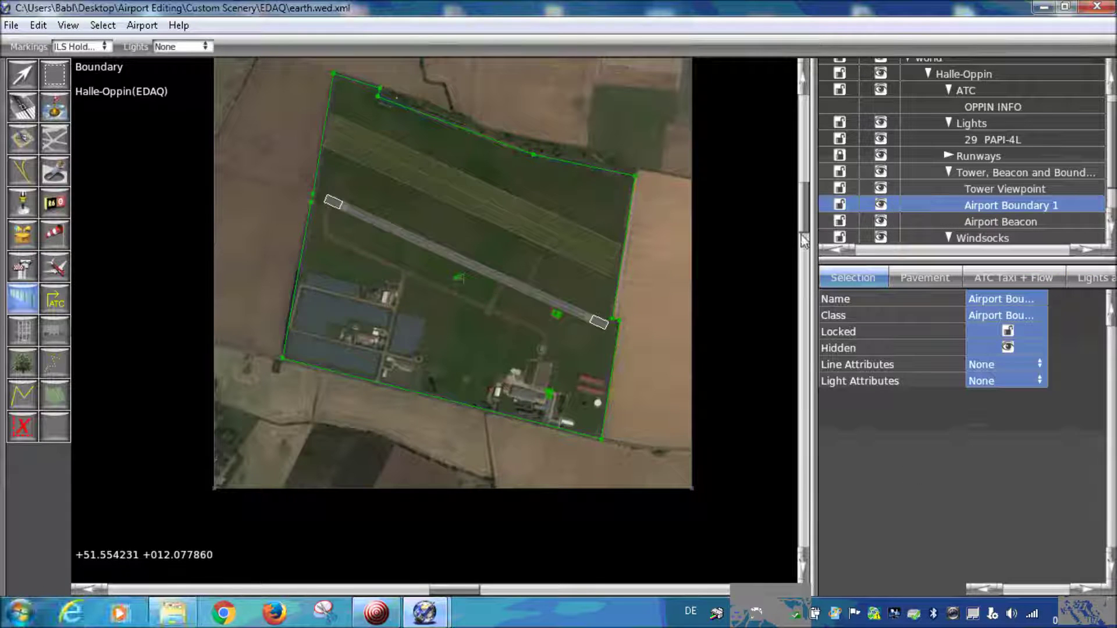
scroll(611, 273, up, 5)
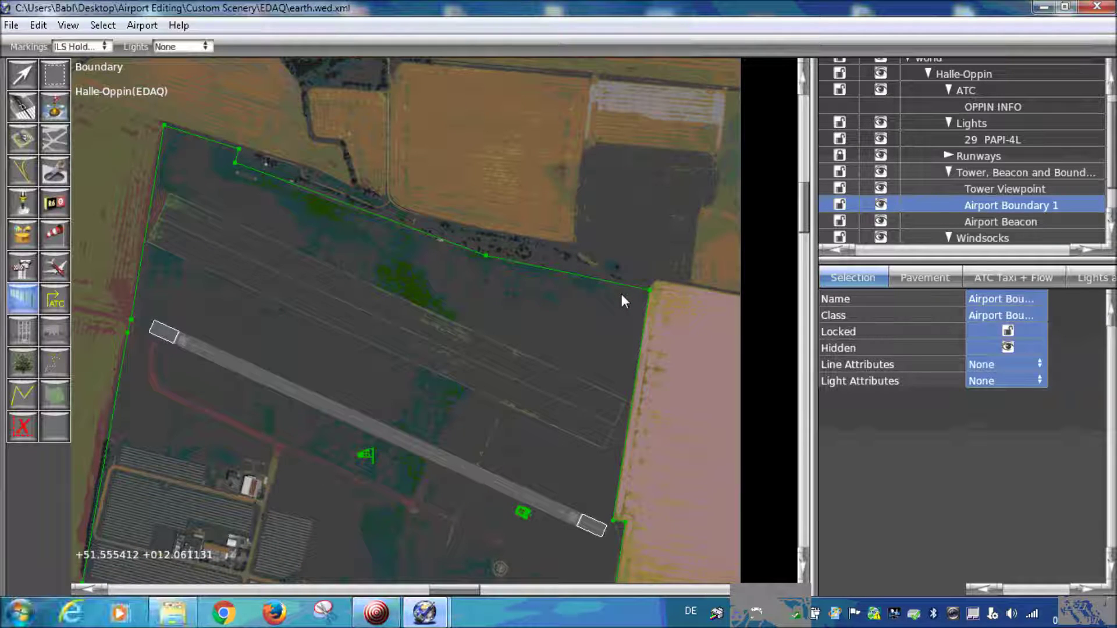
scroll(621, 295, down, 2)
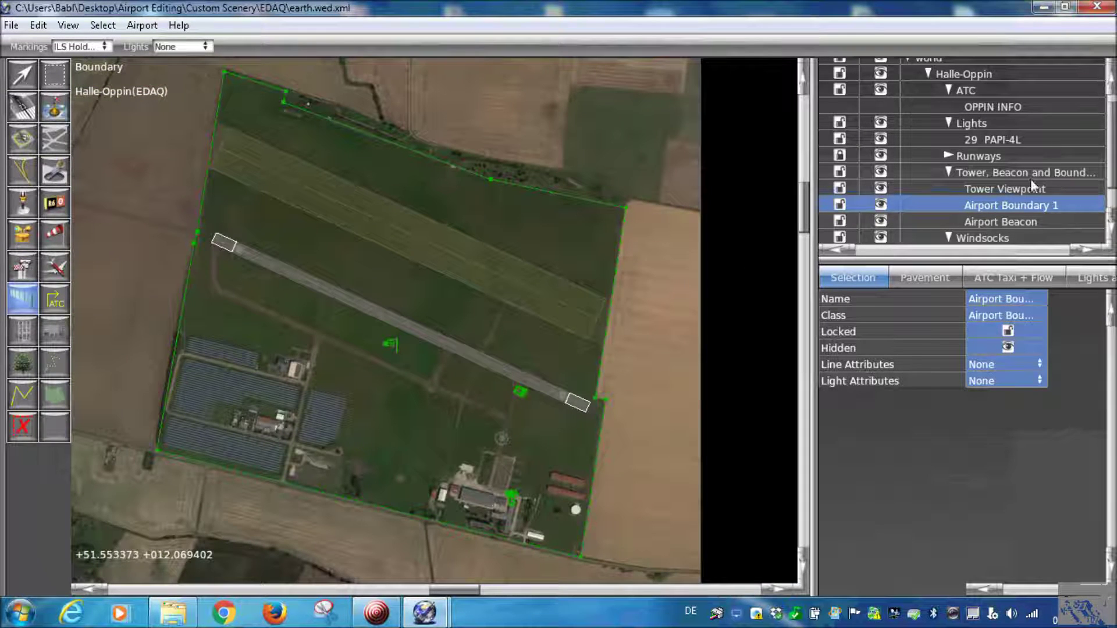
Move the 29 PAPI-4L light fixture east onto the row of real PAPI units beside the taxiway near the runway
click(992, 140)
scroll(542, 336, up, 3)
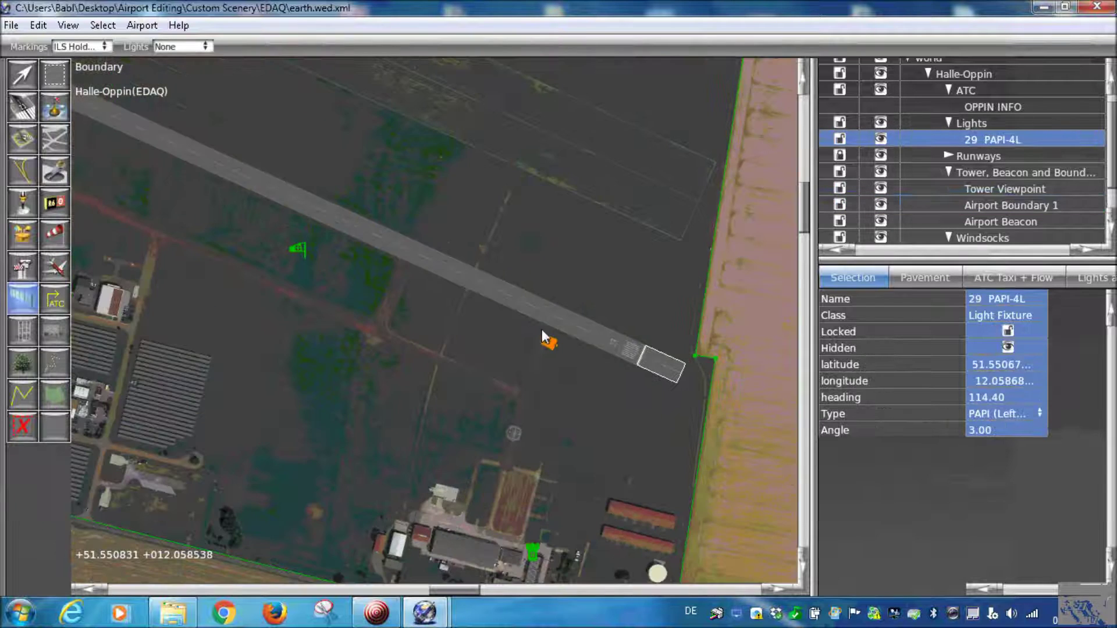
scroll(542, 336, up, 5)
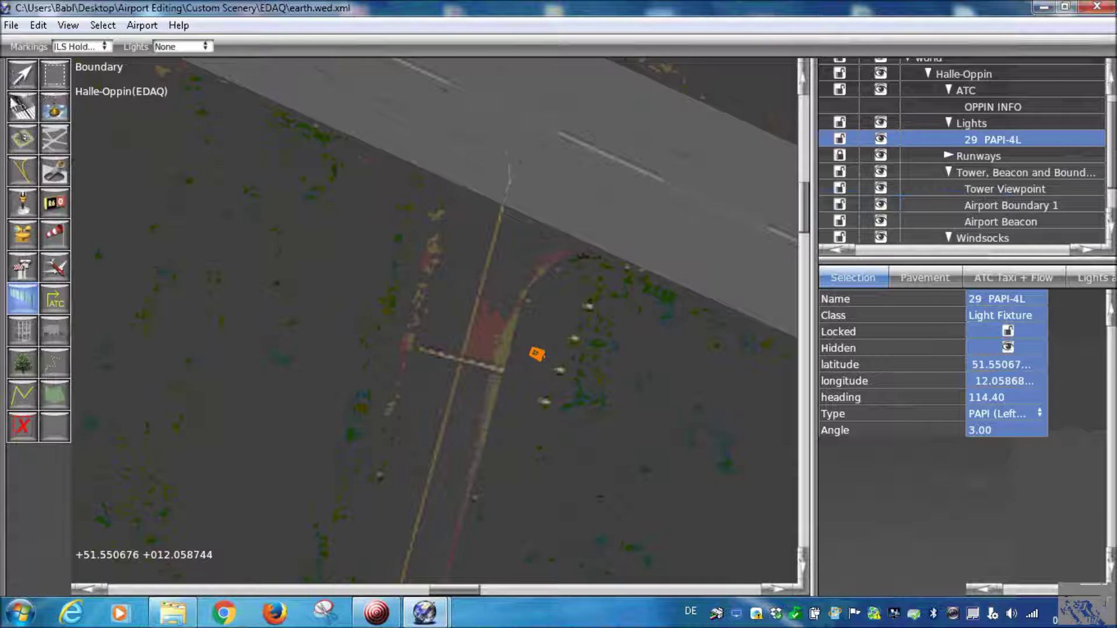
click(20, 80)
drag(537, 356, 572, 362)
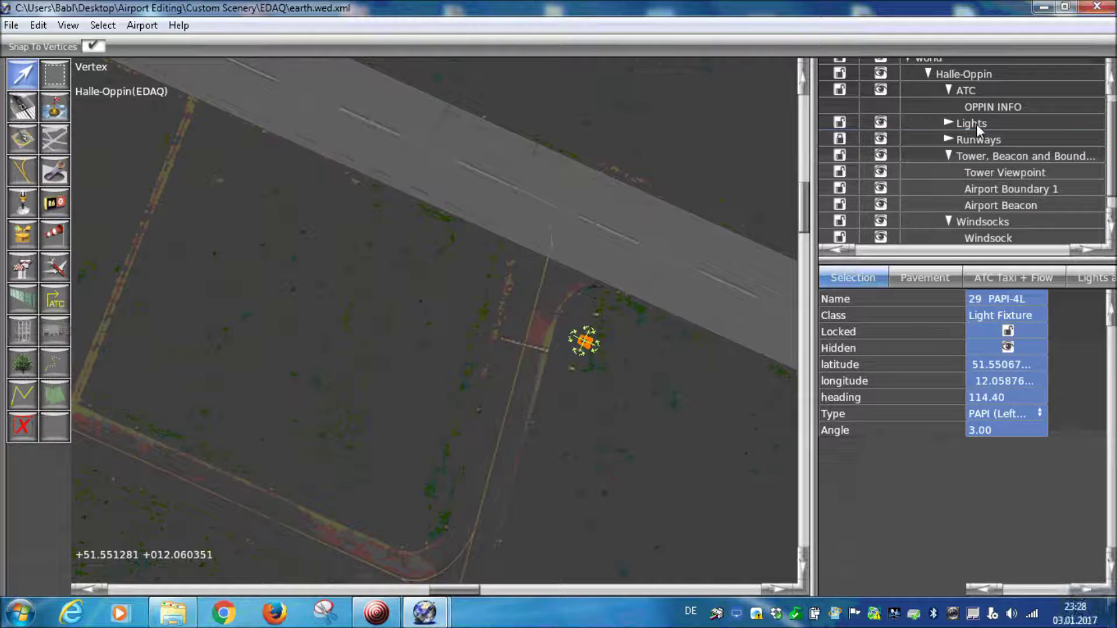
Move the Lights and Windsocks groups into the Tower, Beacon and Boundaries group, with their contents collapsed
drag(977, 123, 1000, 172)
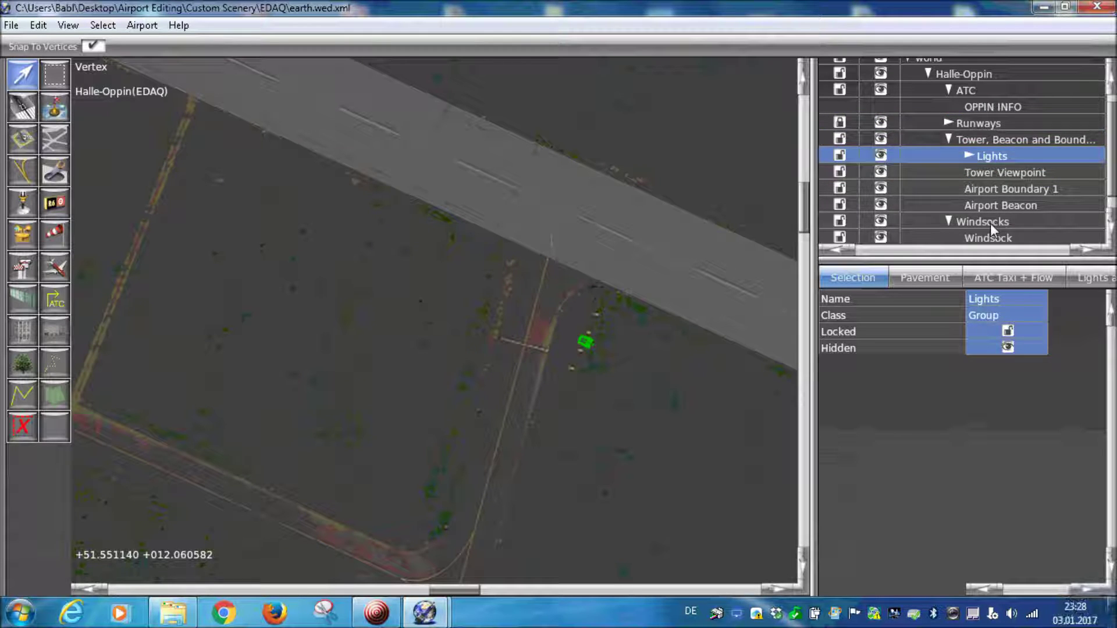
click(989, 223)
click(949, 221)
drag(970, 221, 980, 172)
scroll(979, 175, up, 1)
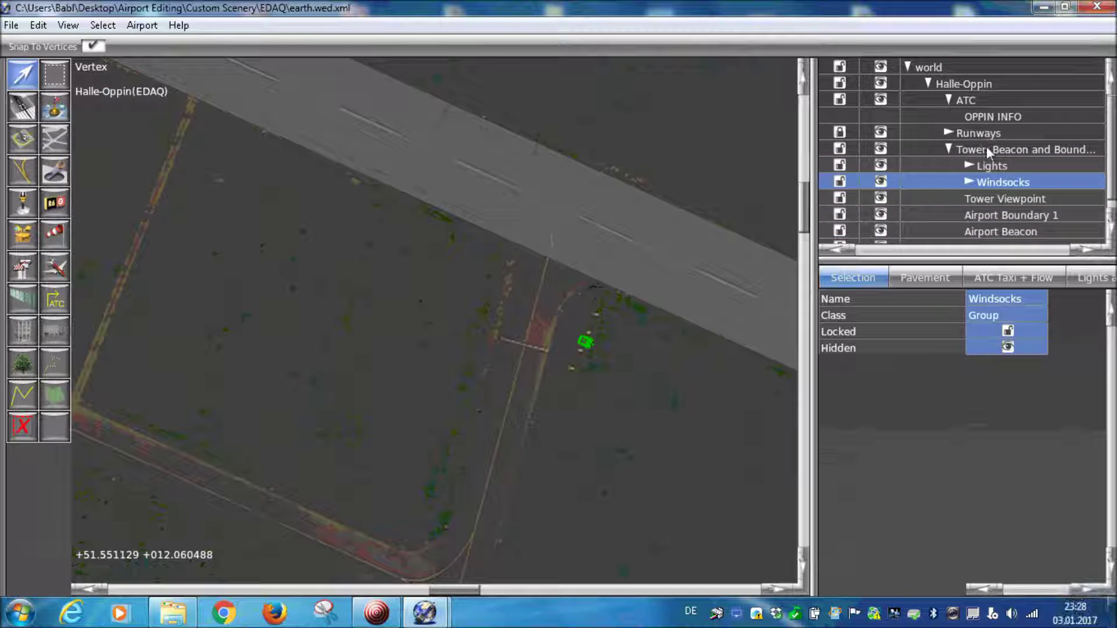
Review the OPPIN INFO frequency's settings and the available ATC frequency types
click(998, 118)
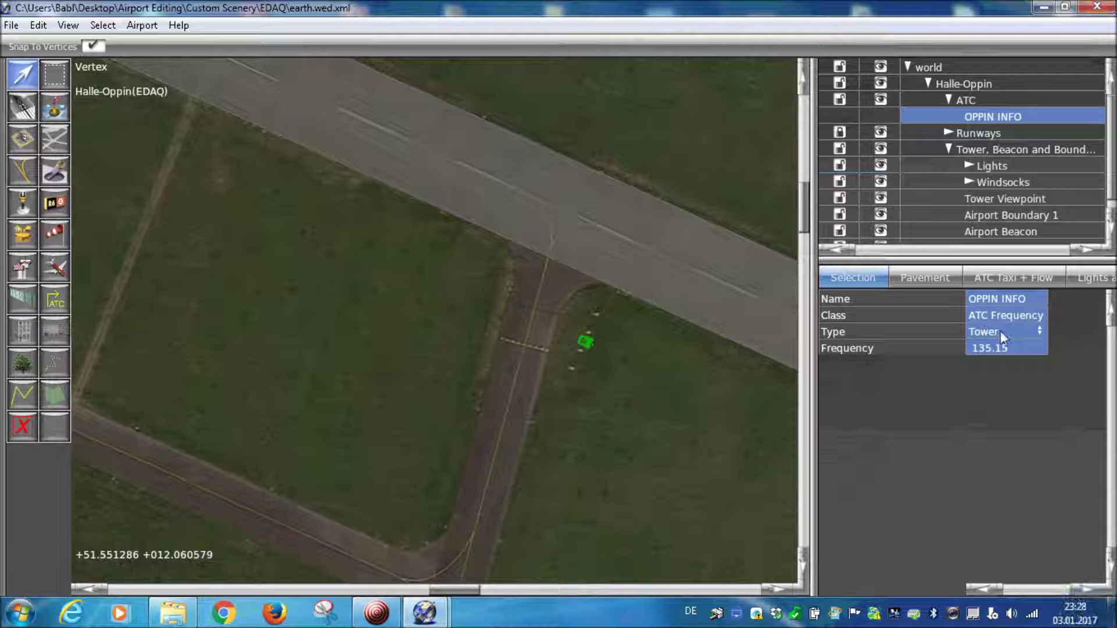
scroll(594, 325, down, 3)
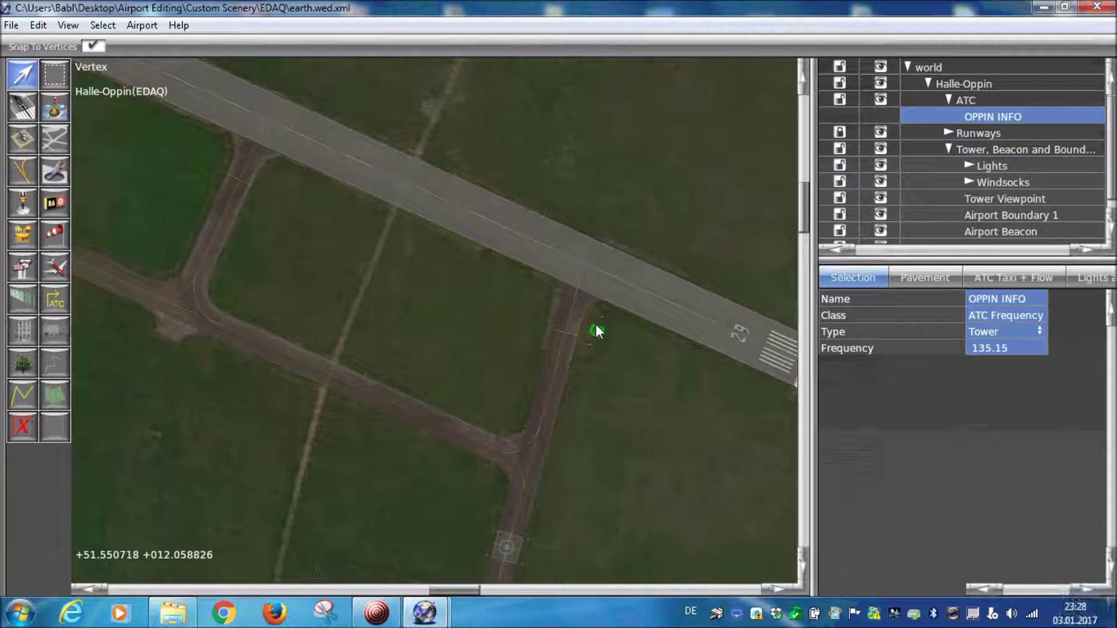
right_drag(572, 334, 566, 256)
scroll(604, 335, up, 1)
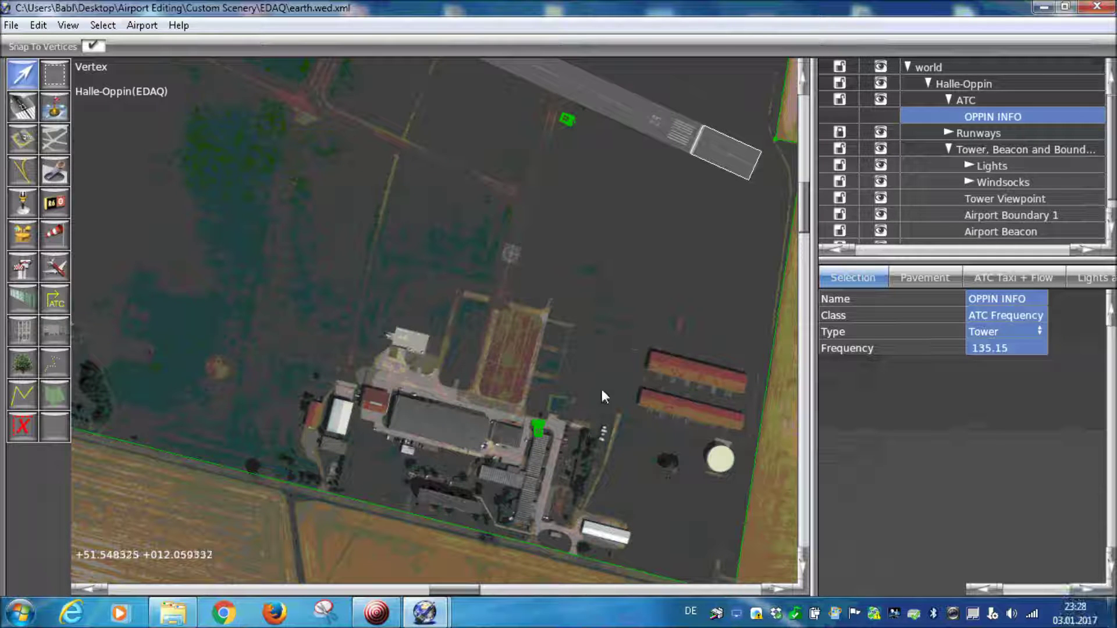
right_drag(655, 240, 608, 254)
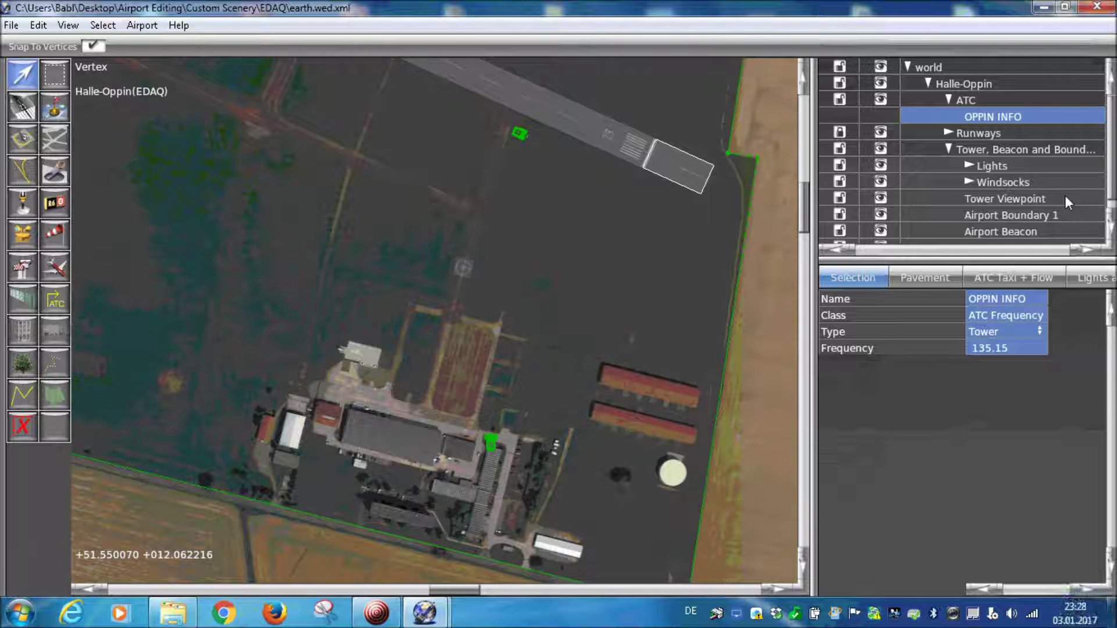
click(1039, 332)
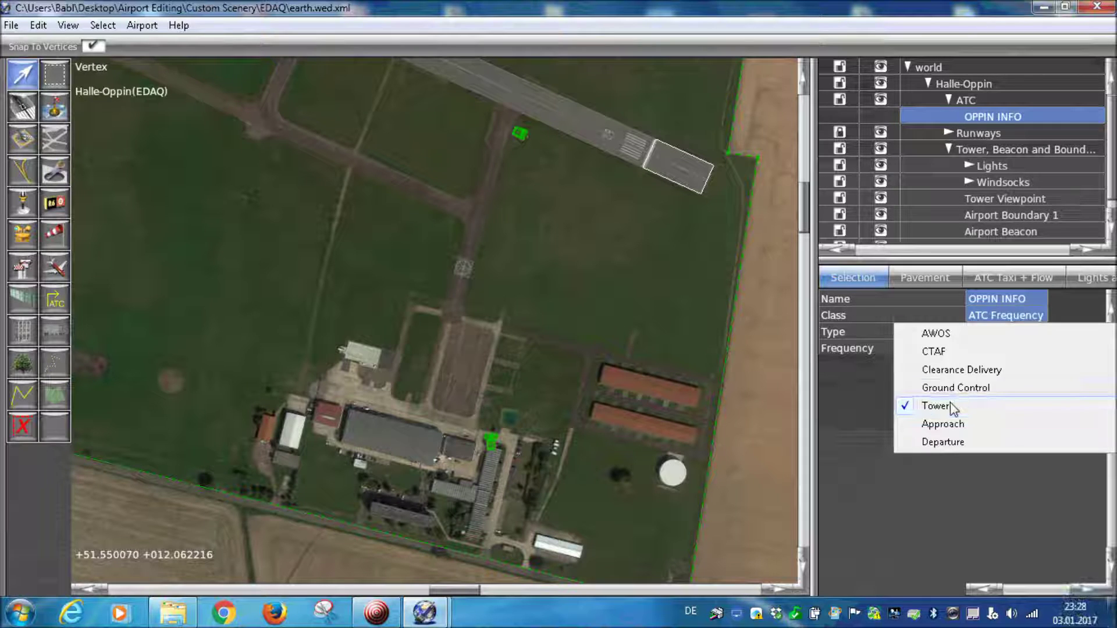
key(Escape)
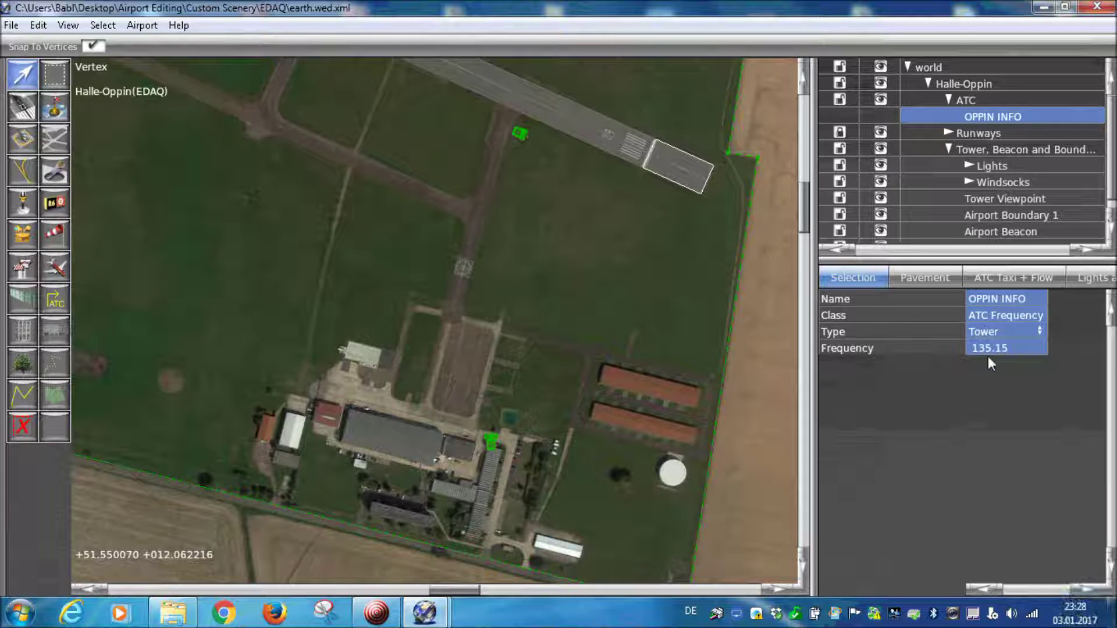
Collapse the ATC group and move it into the Tower, Beacon and Boundaries group
click(949, 101)
drag(973, 102, 995, 174)
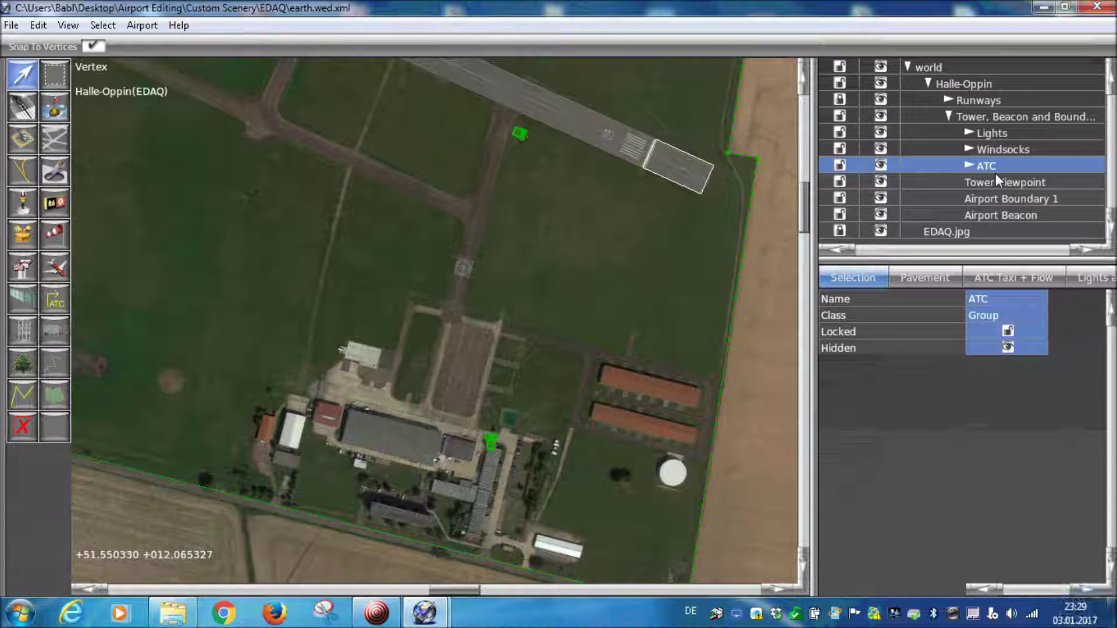
Collapse the Tower, Beacon and Boundaries group, rename it Equipment, and lock it
click(949, 117)
click(988, 115)
click(987, 115)
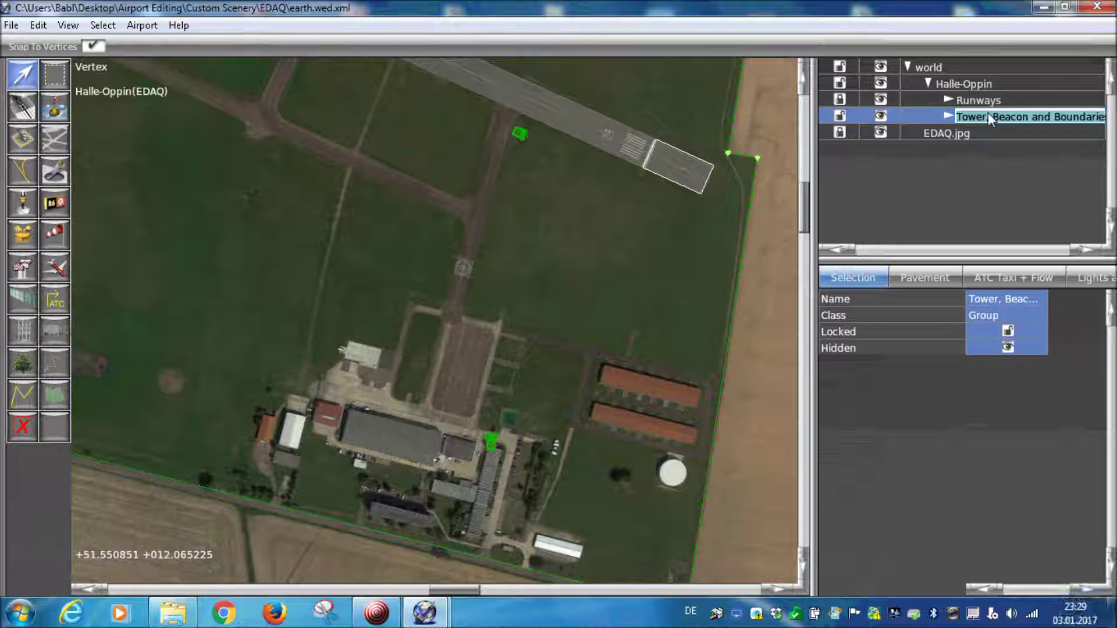
text(Equi)
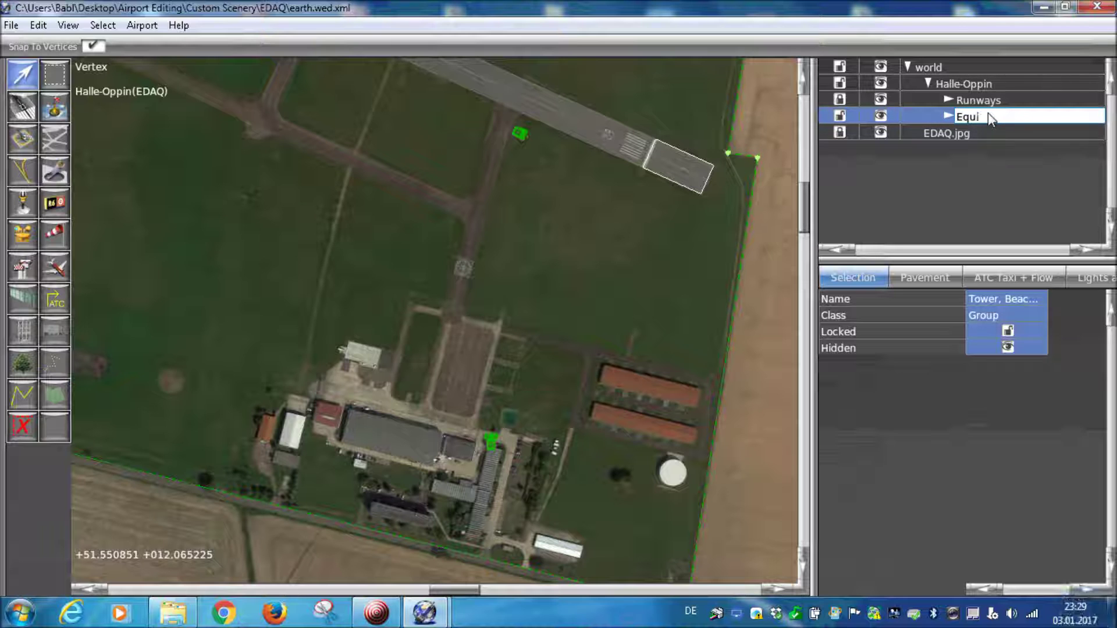
text(pmen)
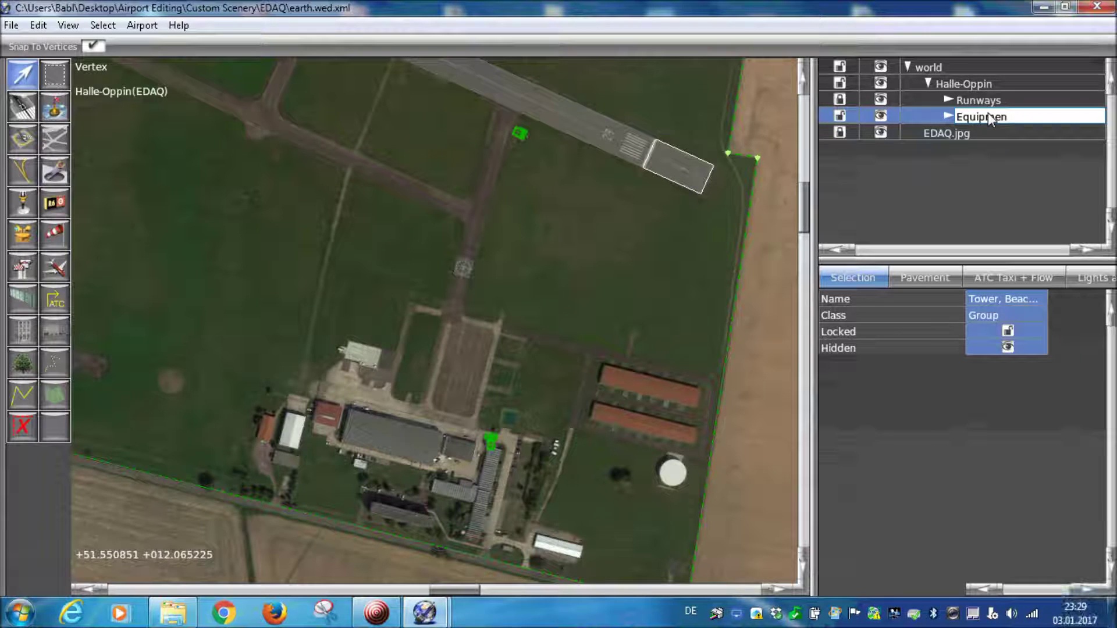
text(t)
key(Return)
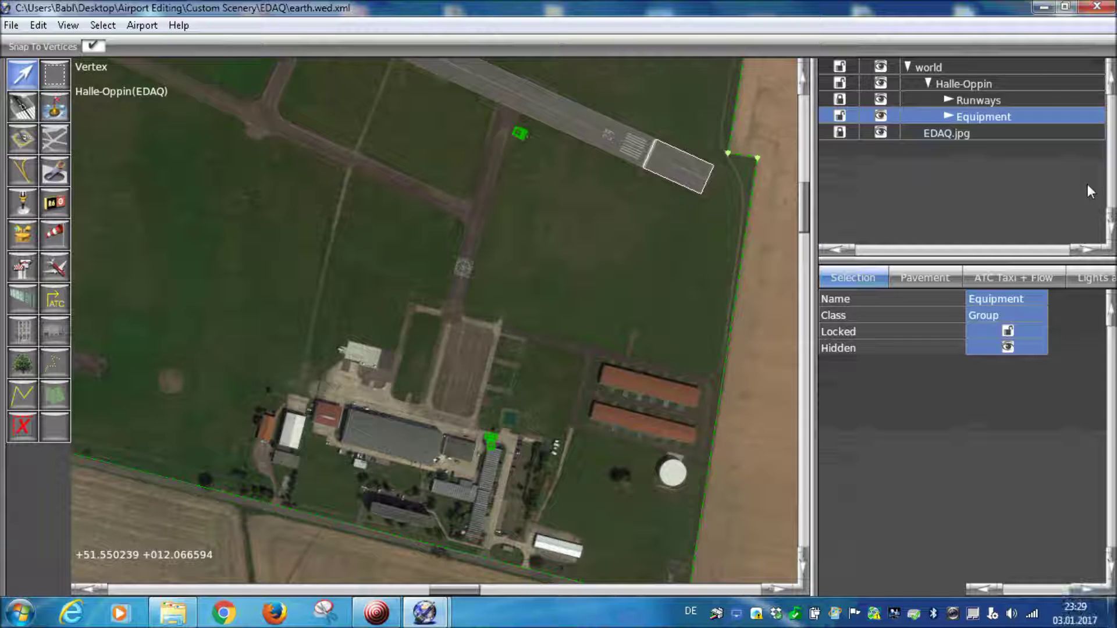
click(844, 113)
Activate the Taxiway tool for the taxiway at the runway's western end, with Markings kept at None
scroll(550, 434, up, 3)
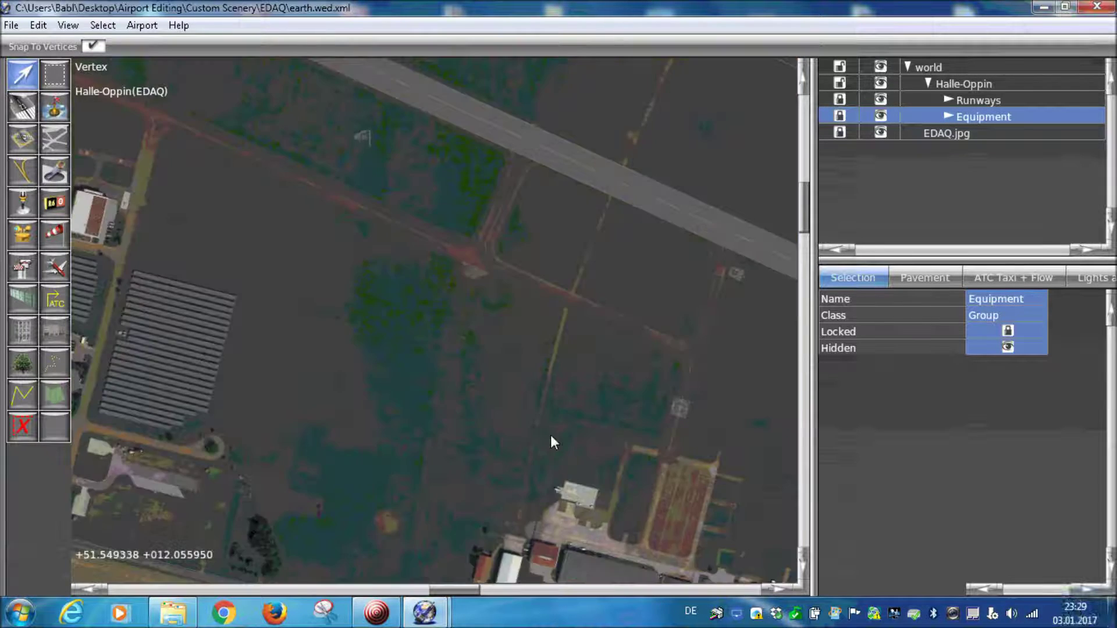
scroll(373, 321, down, 3)
scroll(404, 301, up, 2)
scroll(428, 265, up, 2)
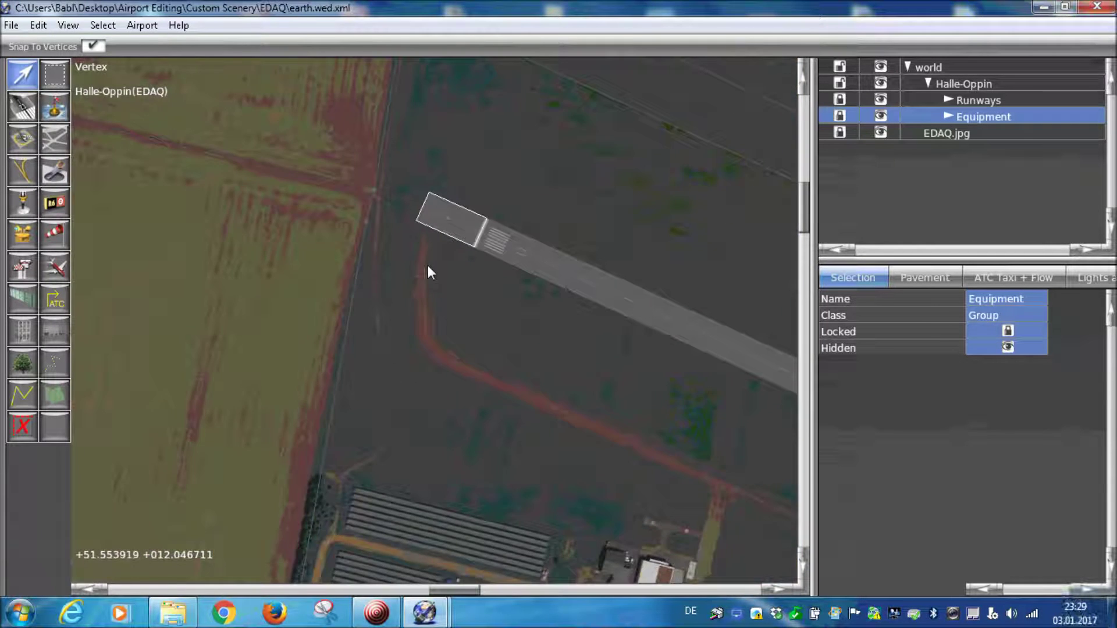
scroll(427, 265, up, 2)
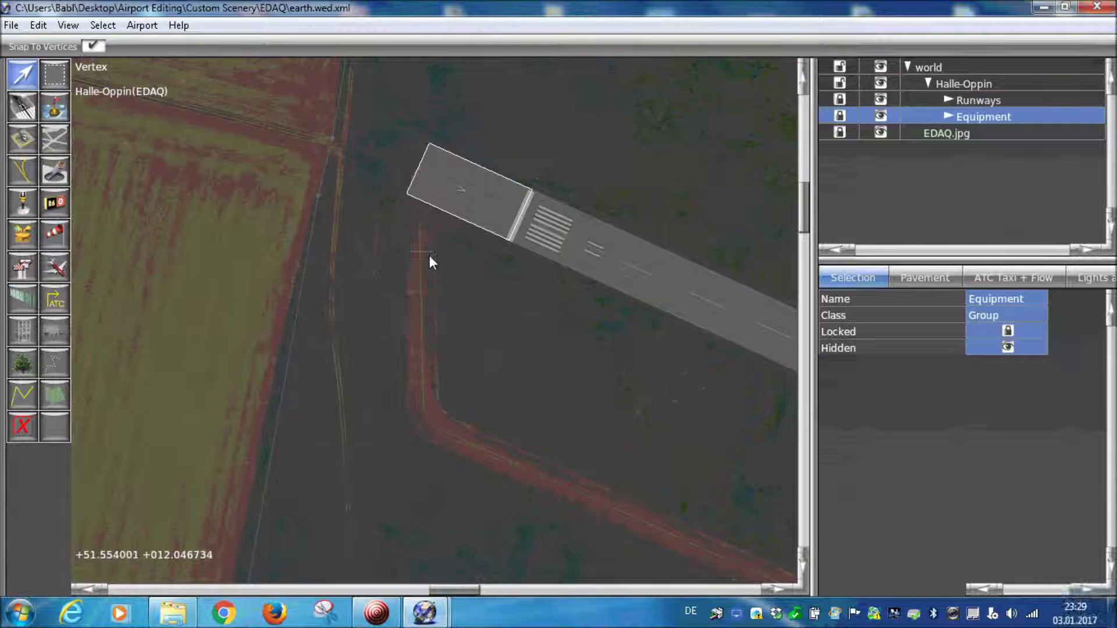
click(53, 140)
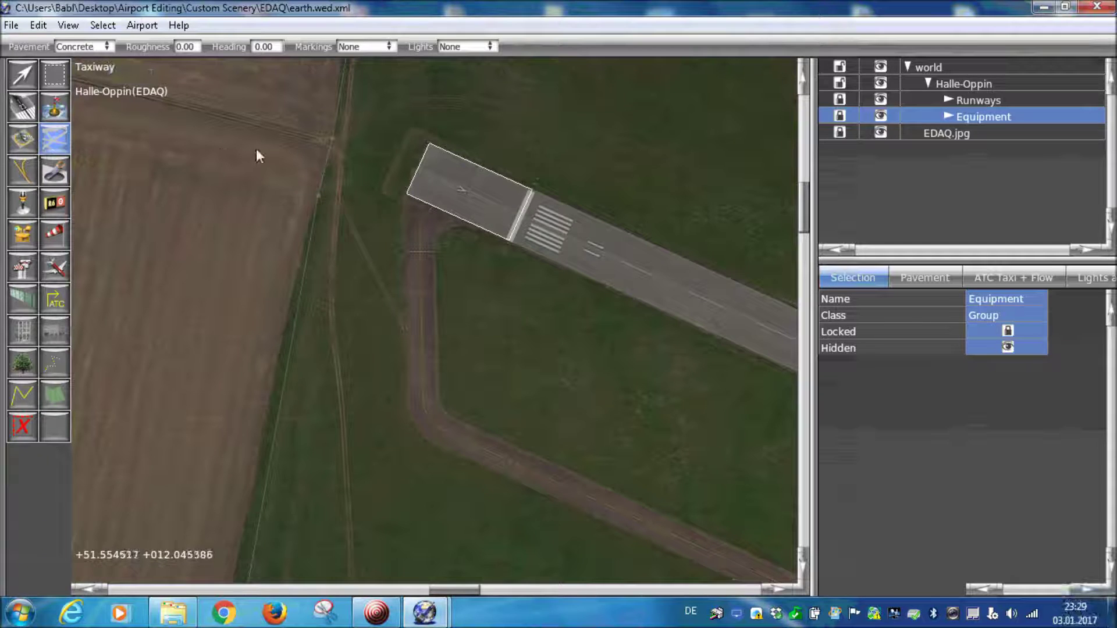
scroll(399, 199, up, 4)
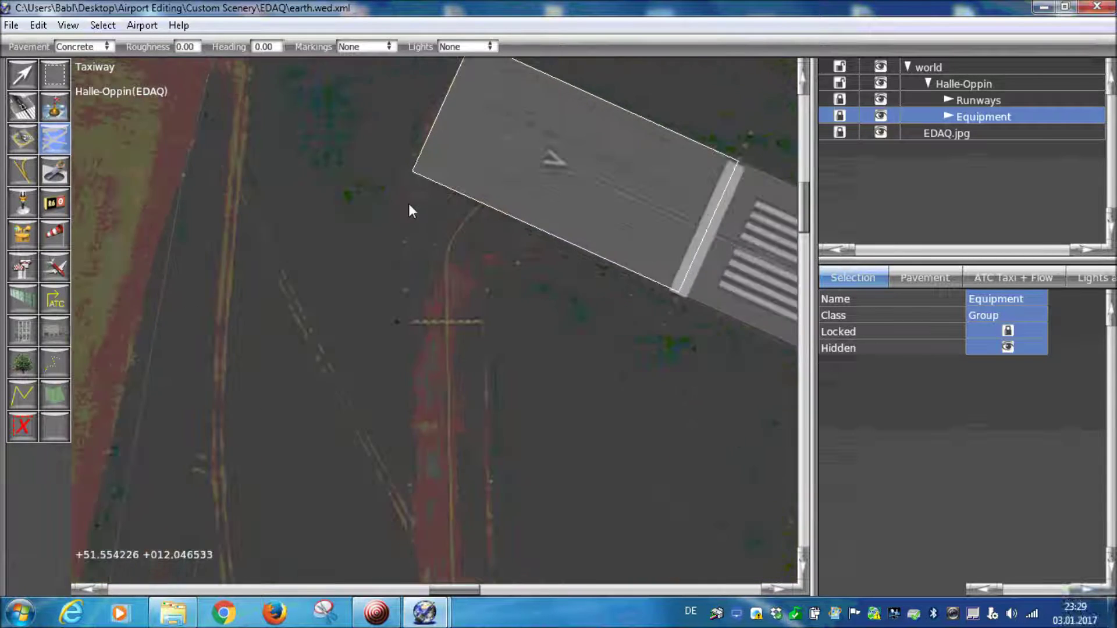
scroll(325, 204, up, 2)
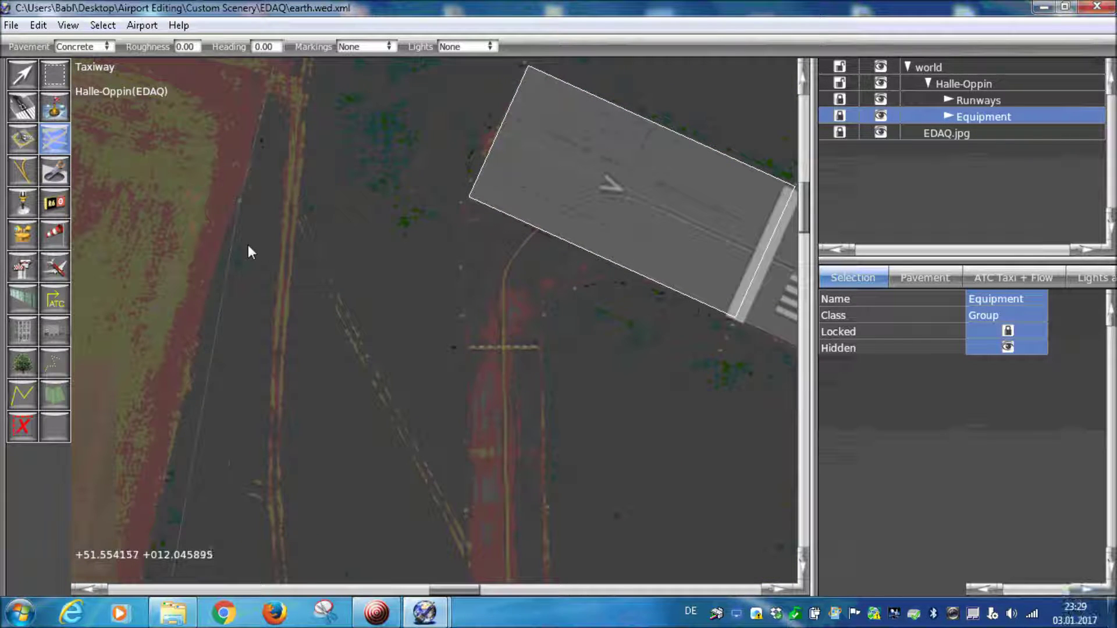
right_drag(414, 182, 346, 187)
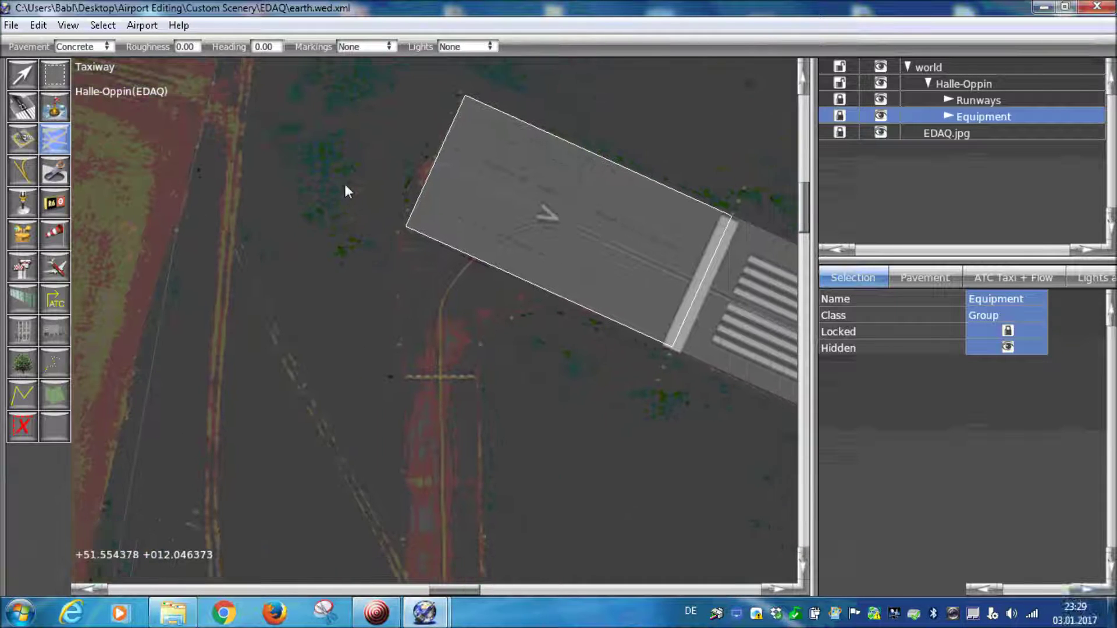
click(380, 46)
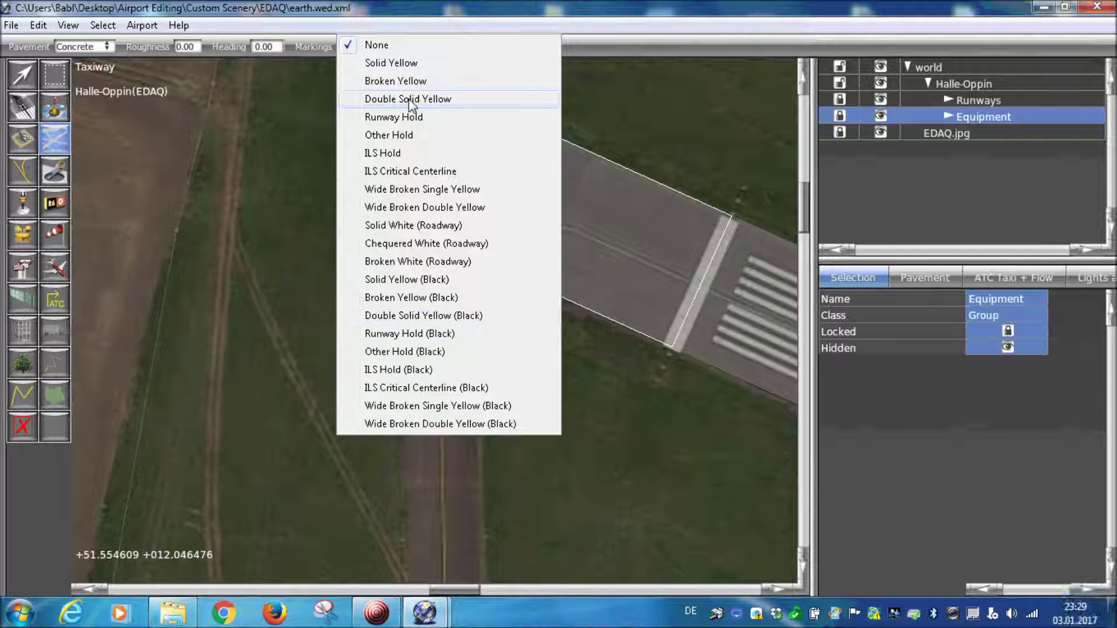
click(395, 45)
Examine the western taxiway's edges, hold line, bend and edge lights in the aerial image
scroll(464, 384, up, 2)
right_drag(464, 384, 430, 216)
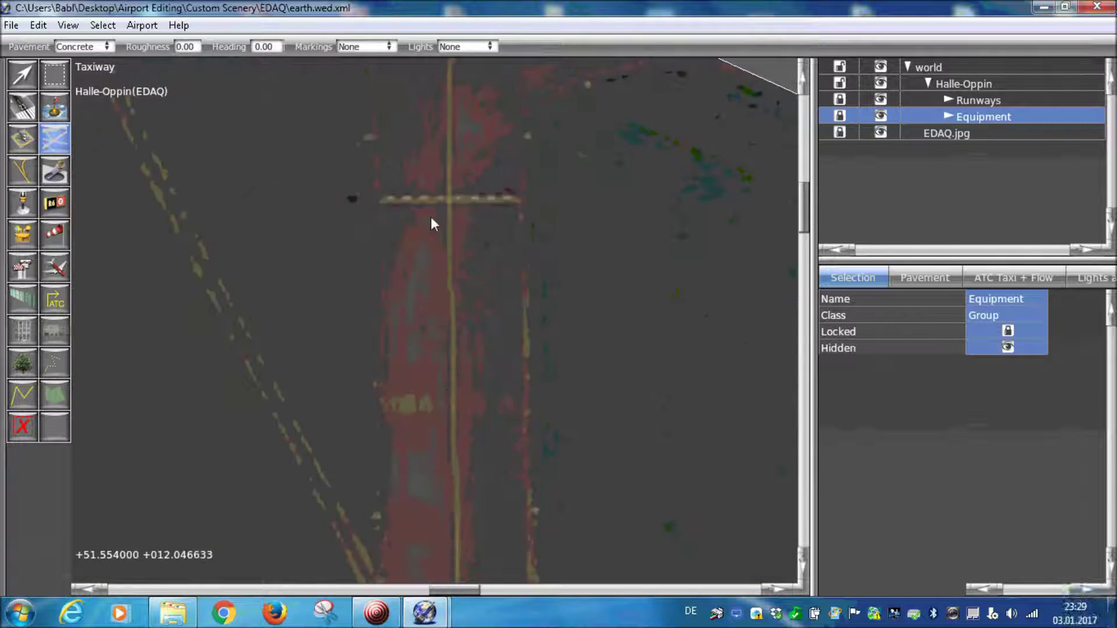
scroll(426, 404, down, 2)
scroll(474, 379, up, 3)
scroll(469, 451, down, 2)
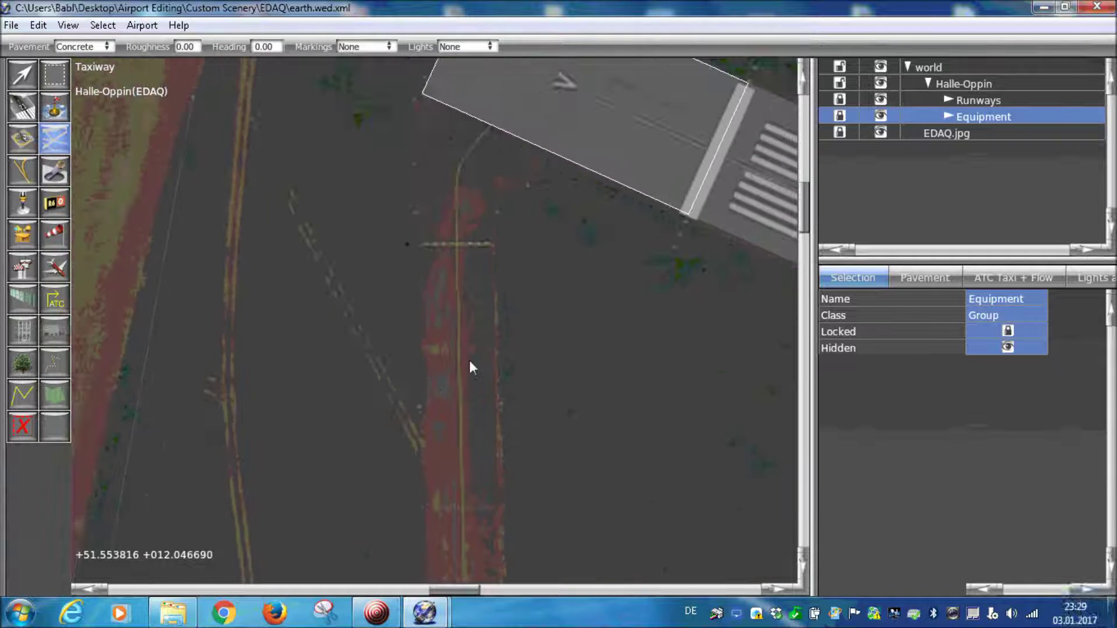
scroll(434, 134, up, 2)
right_drag(434, 135, 588, 428)
scroll(587, 428, up, 2)
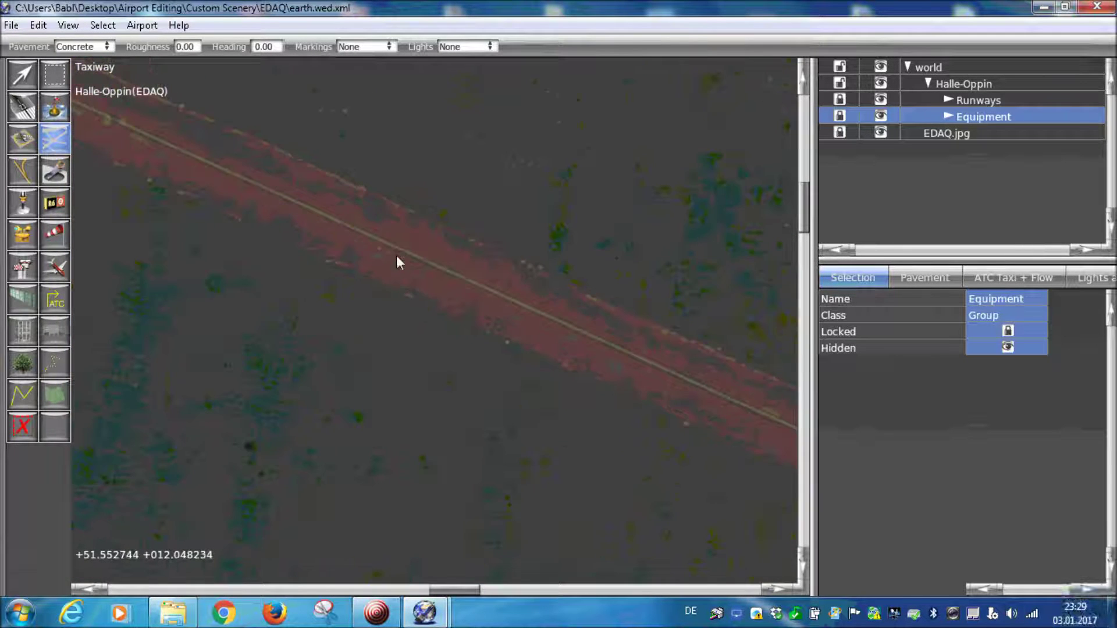
scroll(397, 256, down, 2)
scroll(516, 388, up, 2)
scroll(417, 347, up, 1)
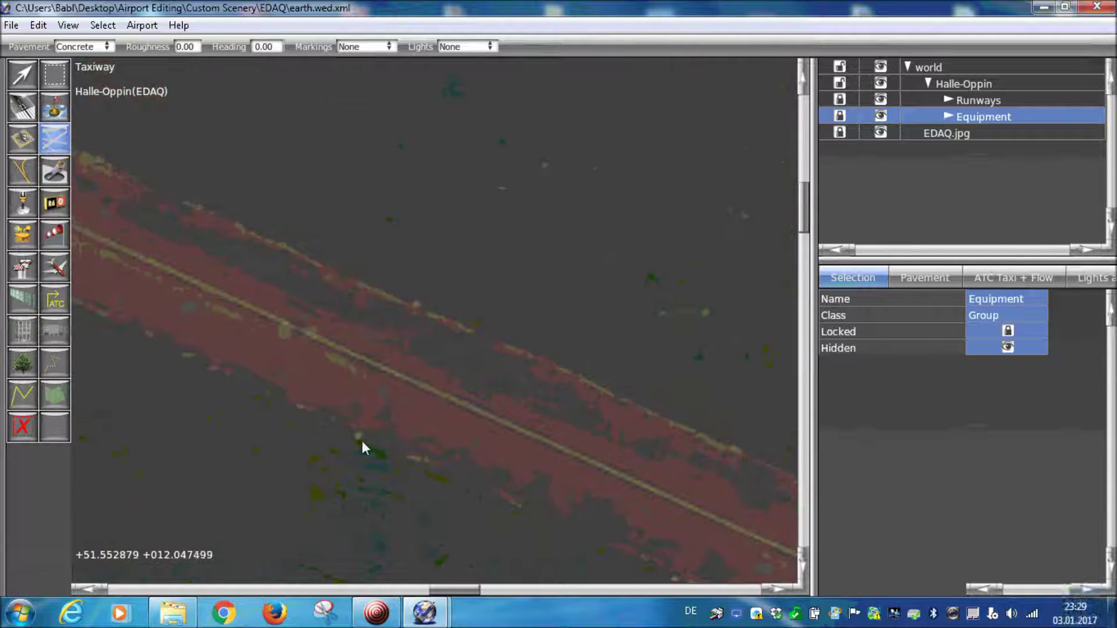
scroll(423, 368, down, 3)
Set the new taxiway's lights to Taxiway Edge Lights (Blue), ready to draw from the runway's western corner
click(455, 49)
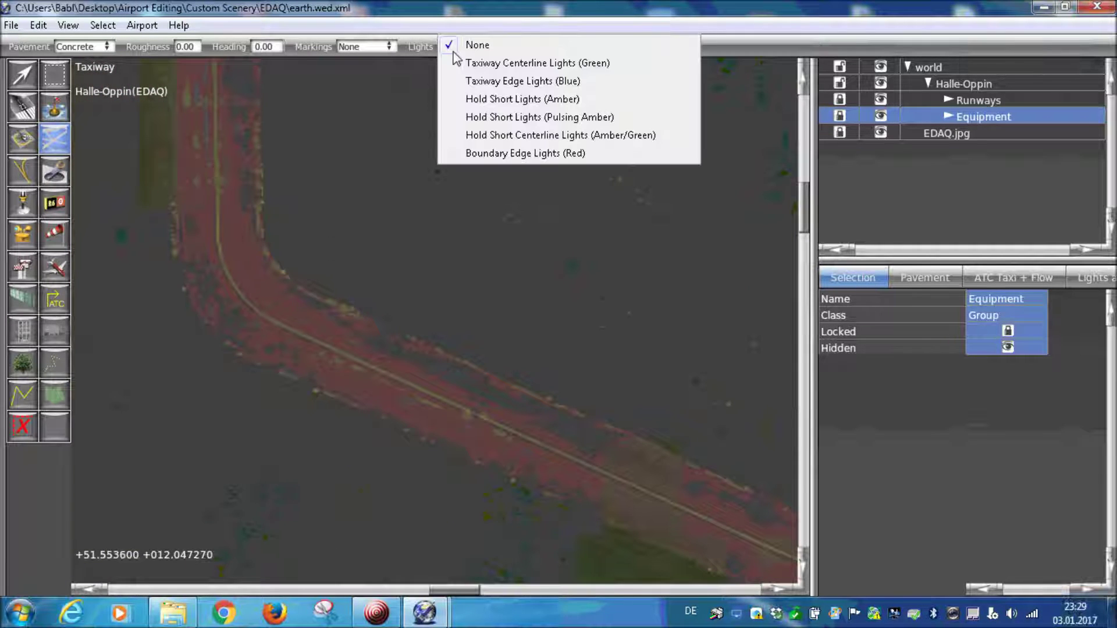
click(520, 80)
scroll(439, 314, up, 5)
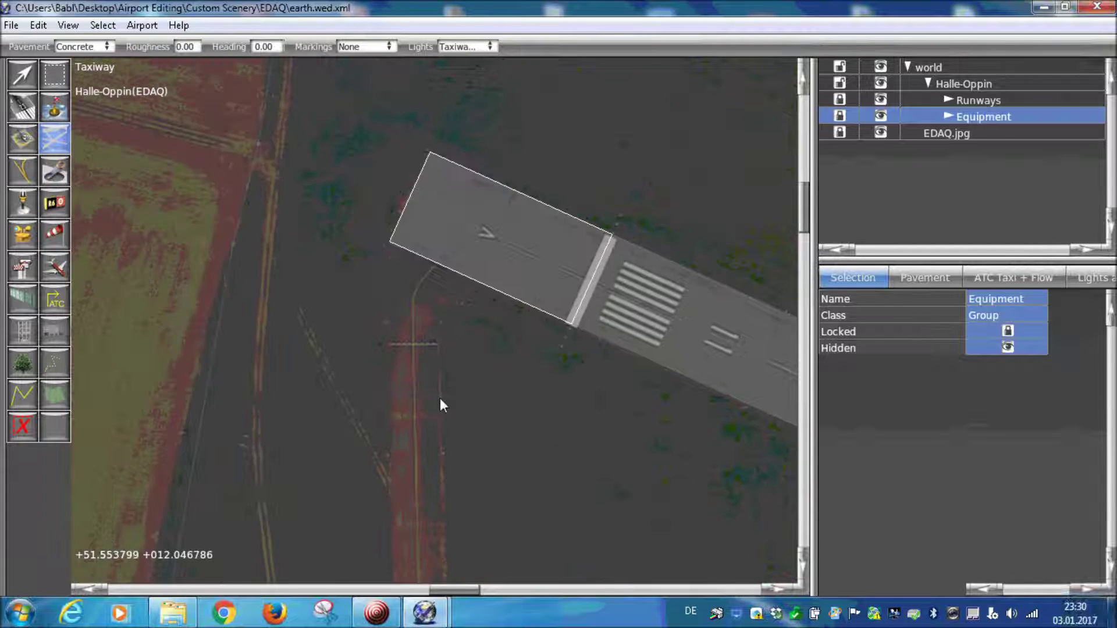
scroll(402, 320, up, 6)
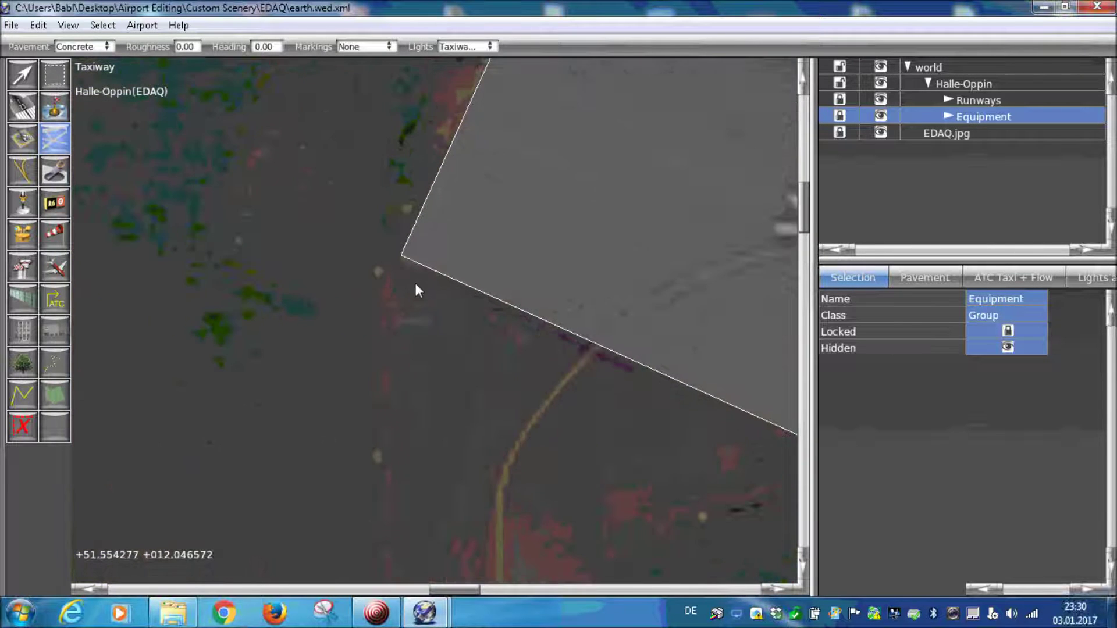
Set the new taxiway's pavement to Asphalt
right_drag(455, 372, 424, 330)
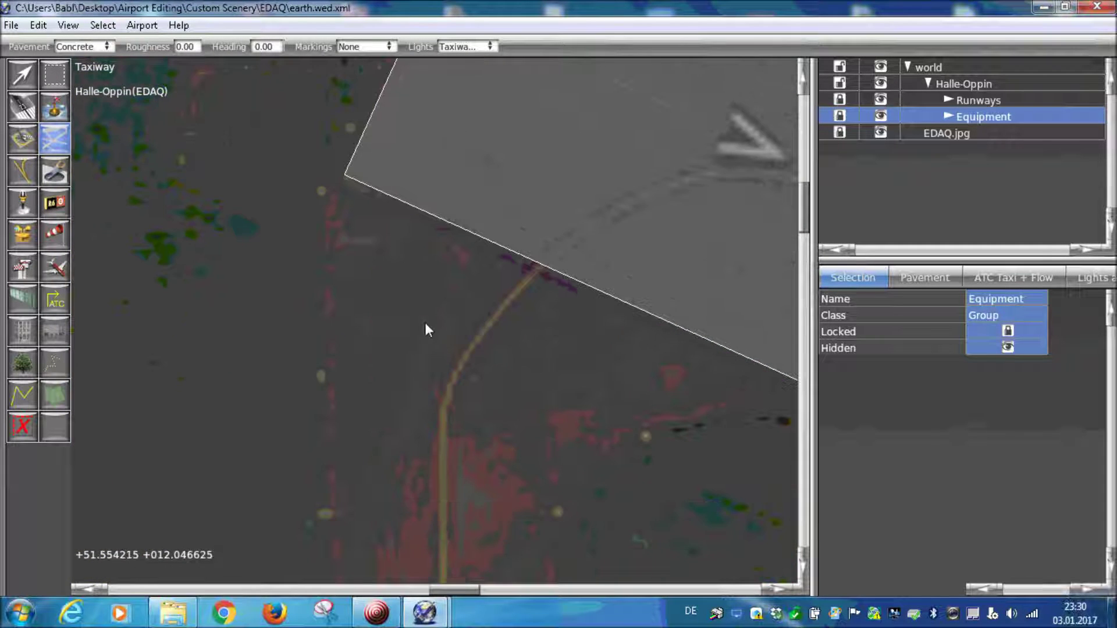
mouse_move(350, 237)
right_down()
mouse_move(362, 387)
mouse_move(323, 244)
mouse_move(361, 280)
mouse_move(350, 246)
mouse_move(395, 351)
right_up()
scroll(350, 244, down, 1)
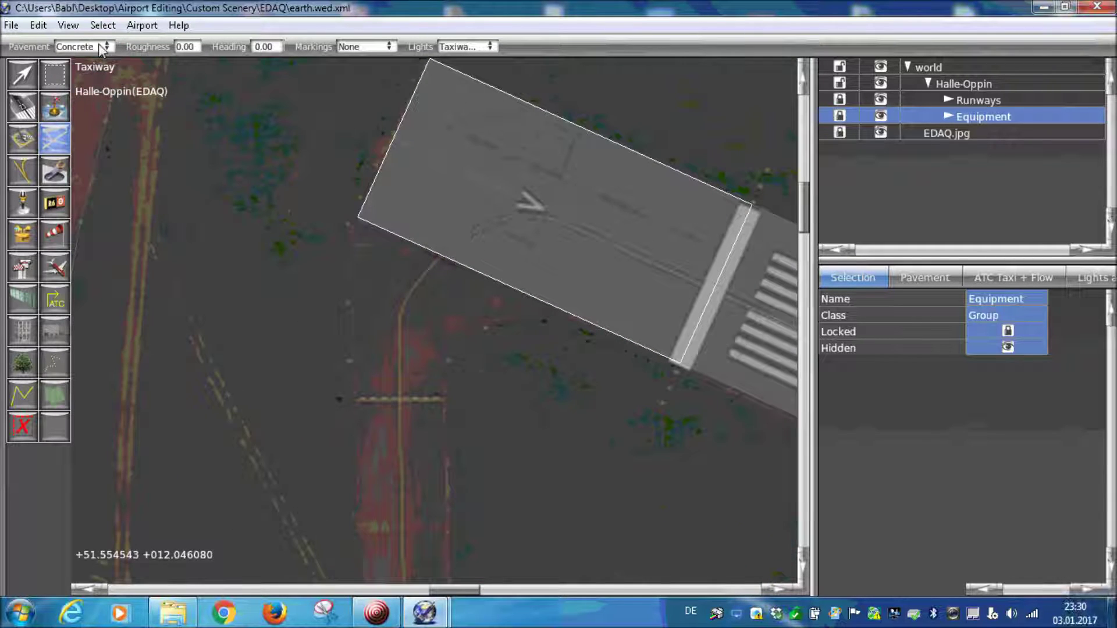
click(102, 48)
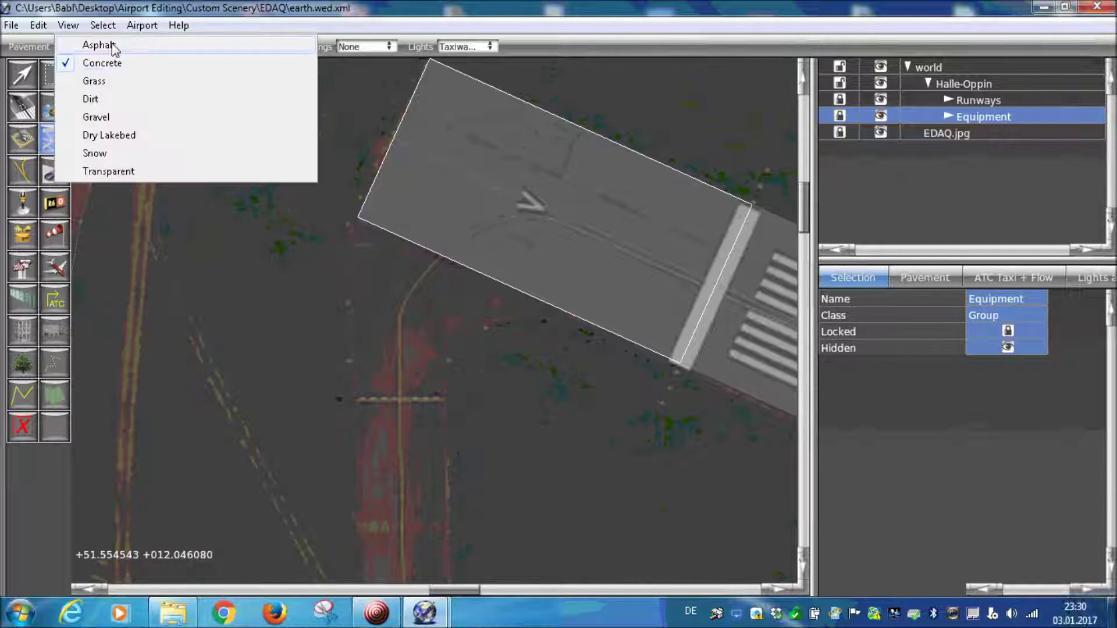
click(114, 49)
Start the taxiway outline at the runway's western corner with an edge about 2 m long at heading 211
scroll(361, 261, up, 1)
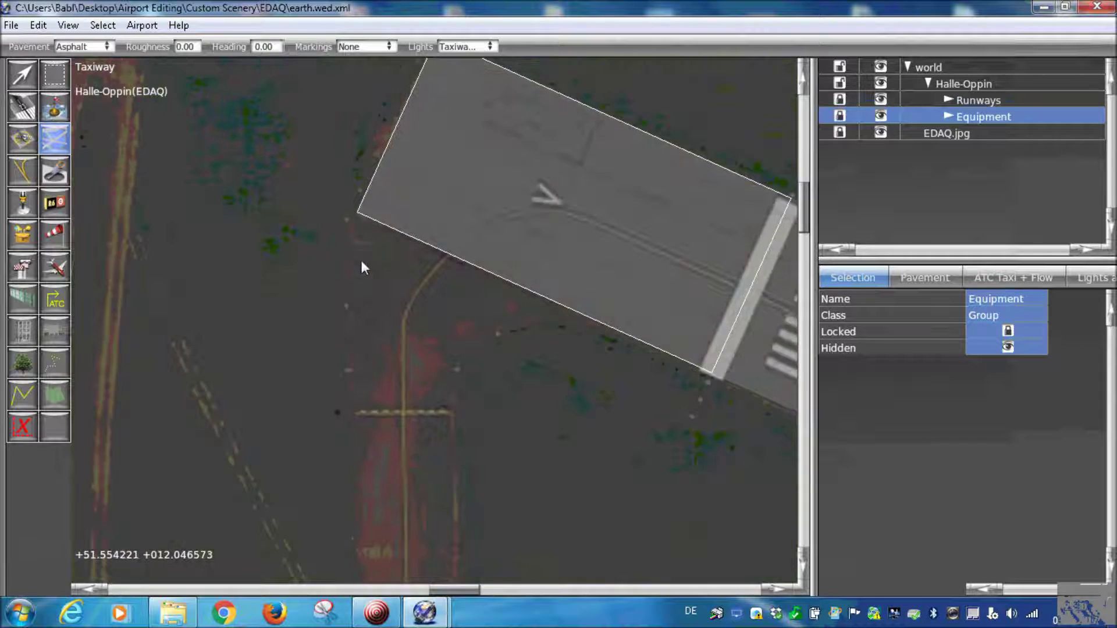
right_drag(361, 260, 359, 219)
scroll(359, 203, up, 3)
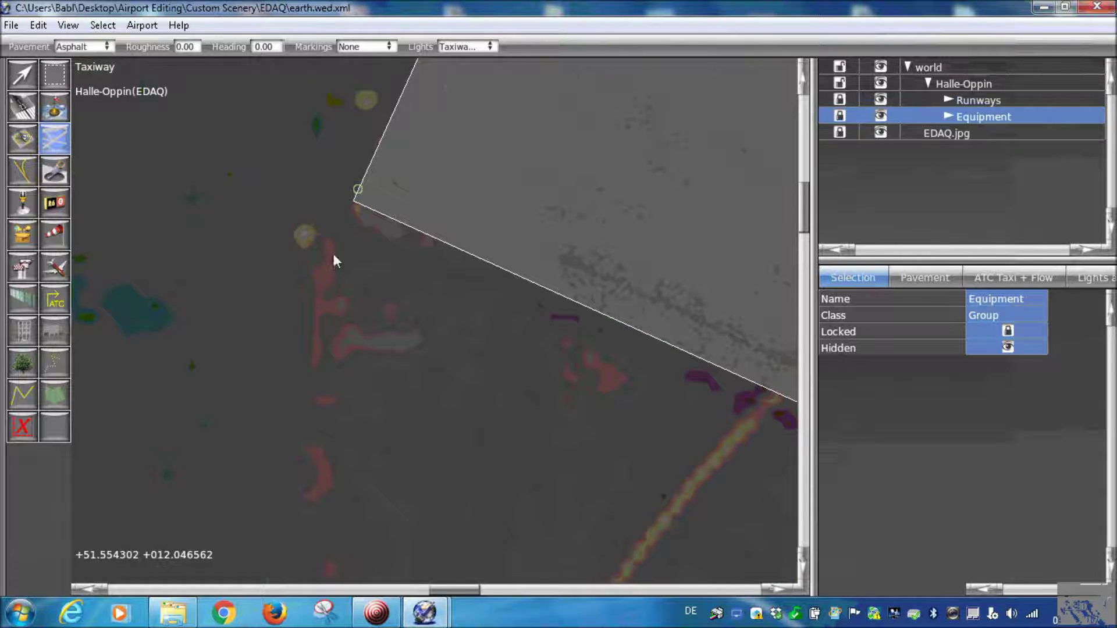
scroll(336, 256, down, 1)
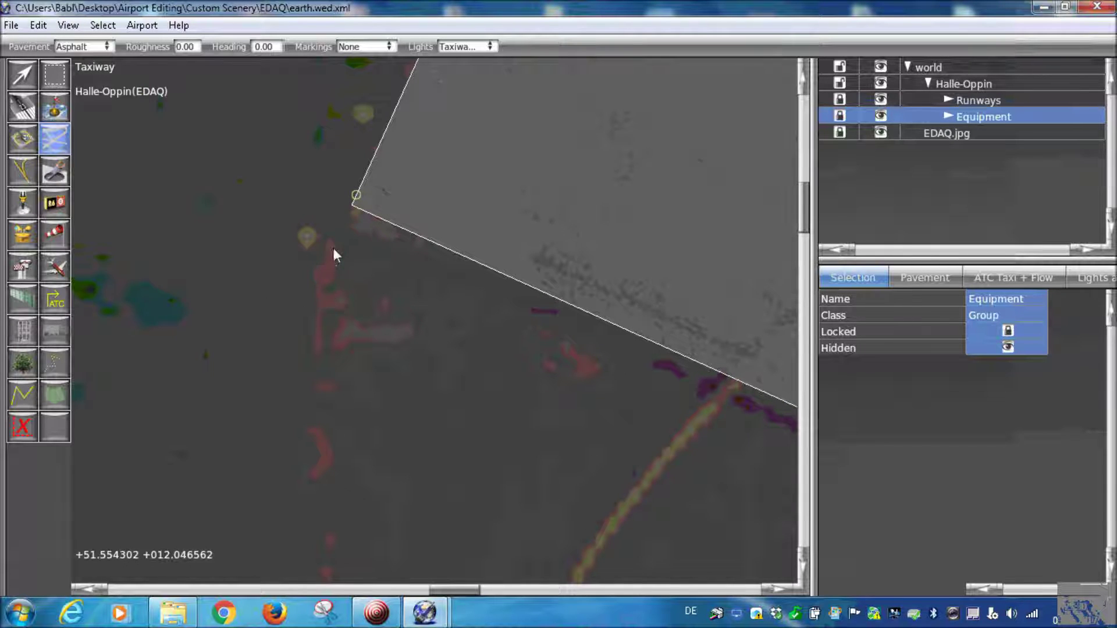
drag(338, 244, 332, 257)
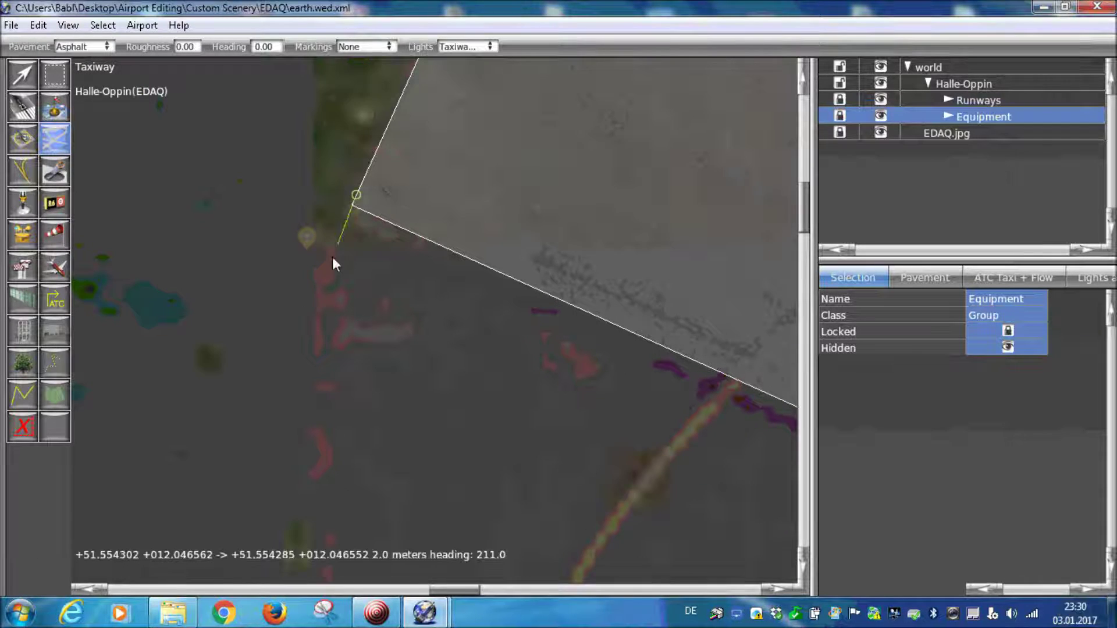
Extend the outline about 110 m at heading 178 along the taxiway's western edge to the start of the bend
scroll(331, 260, down, 2)
scroll(315, 316, up, 5)
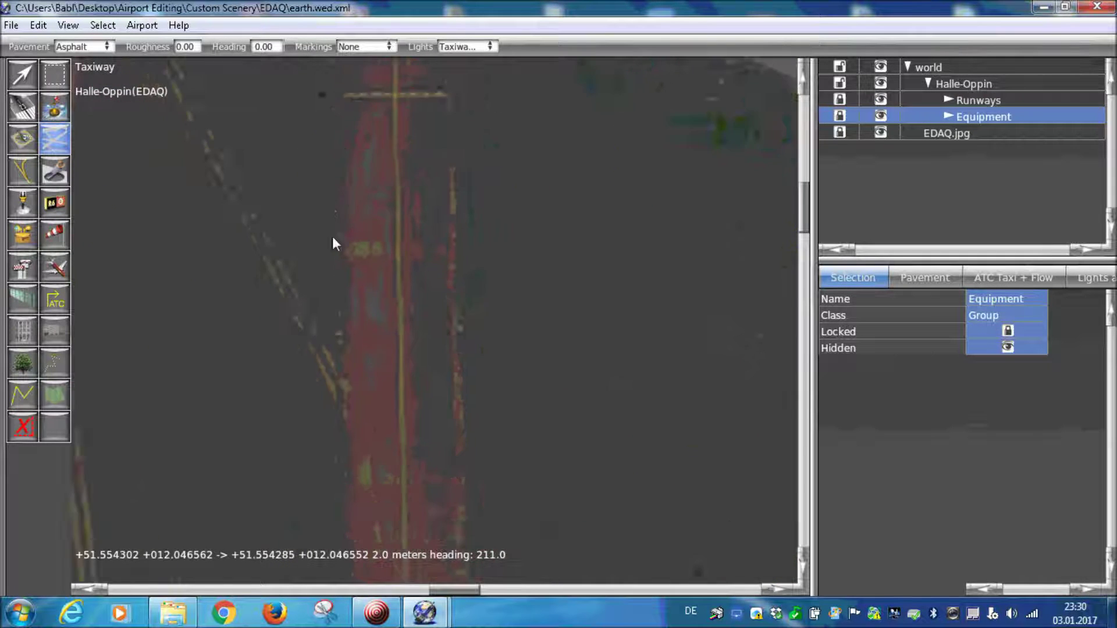
scroll(343, 326, down, 2)
scroll(343, 338, up, 2)
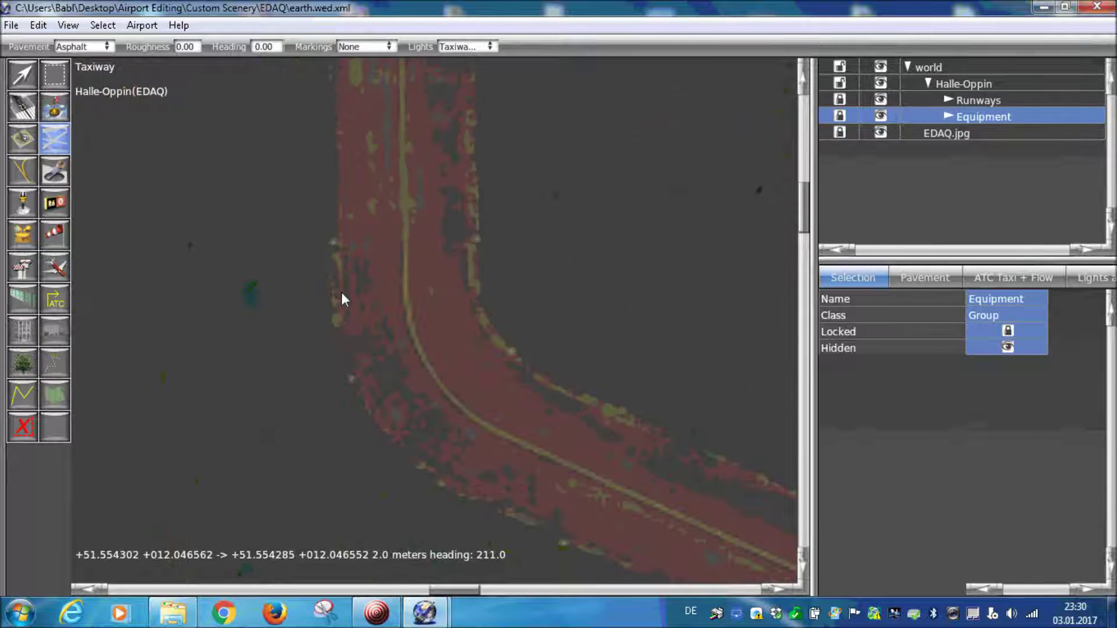
scroll(344, 297, up, 3)
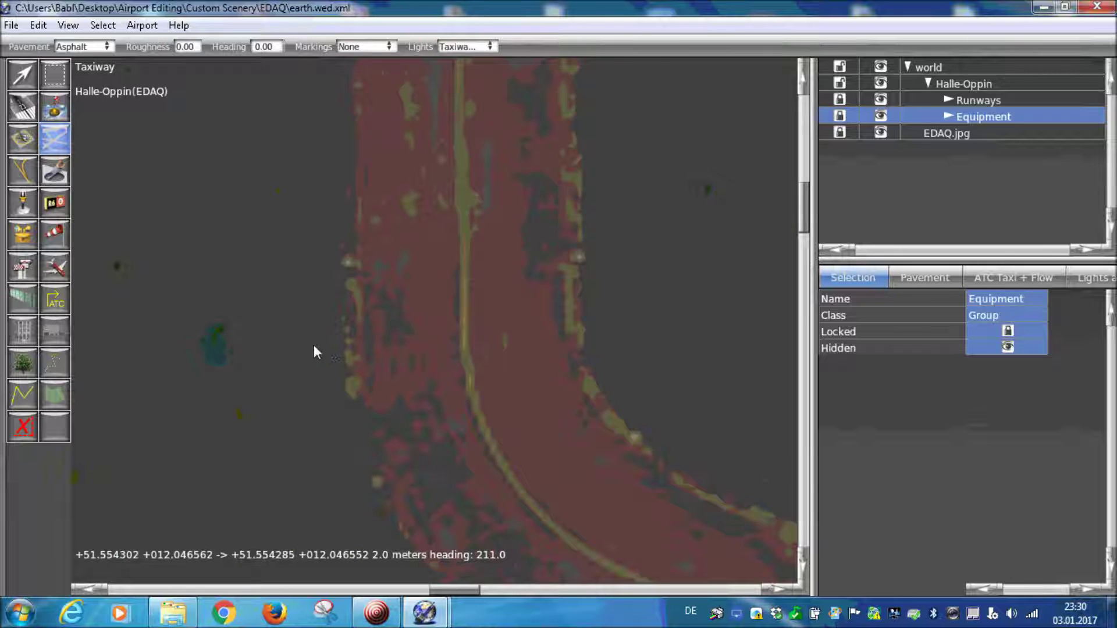
scroll(314, 344, up, 2)
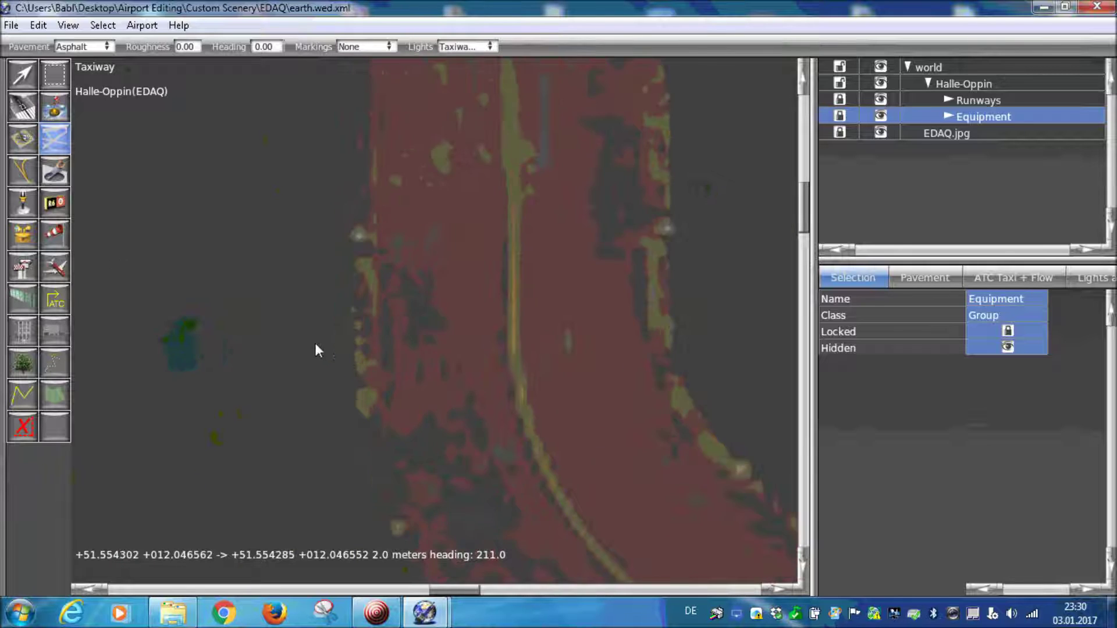
click(385, 354)
scroll(386, 353, down, 3)
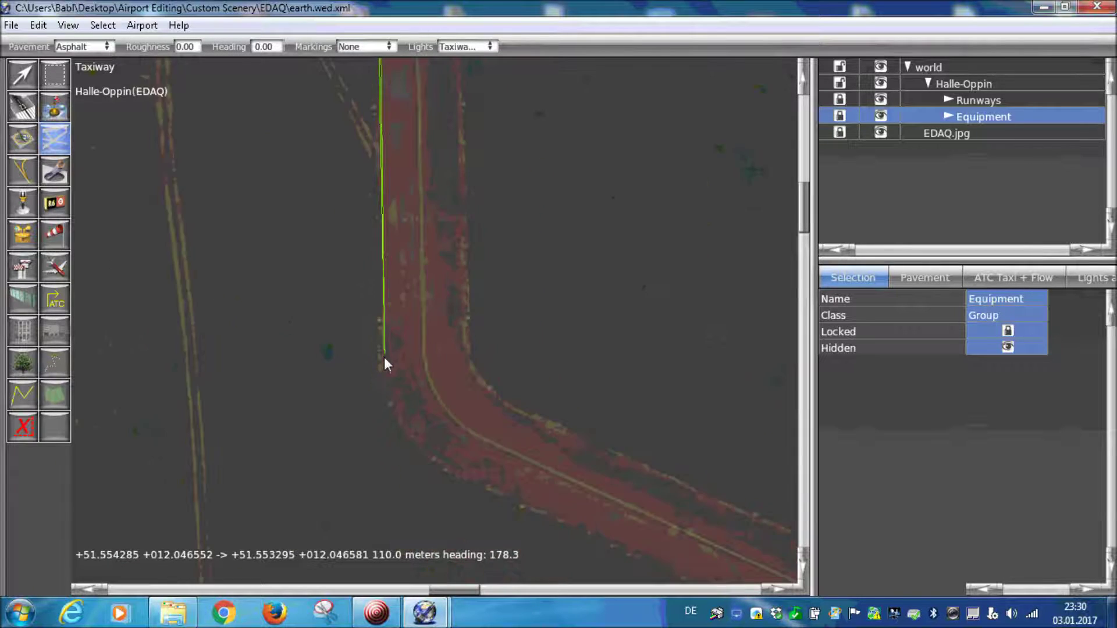
Carry the outline about 25 m across the outer side of the bend at heading 136, onto the parallel taxiway's southern edge
scroll(390, 358, up, 4)
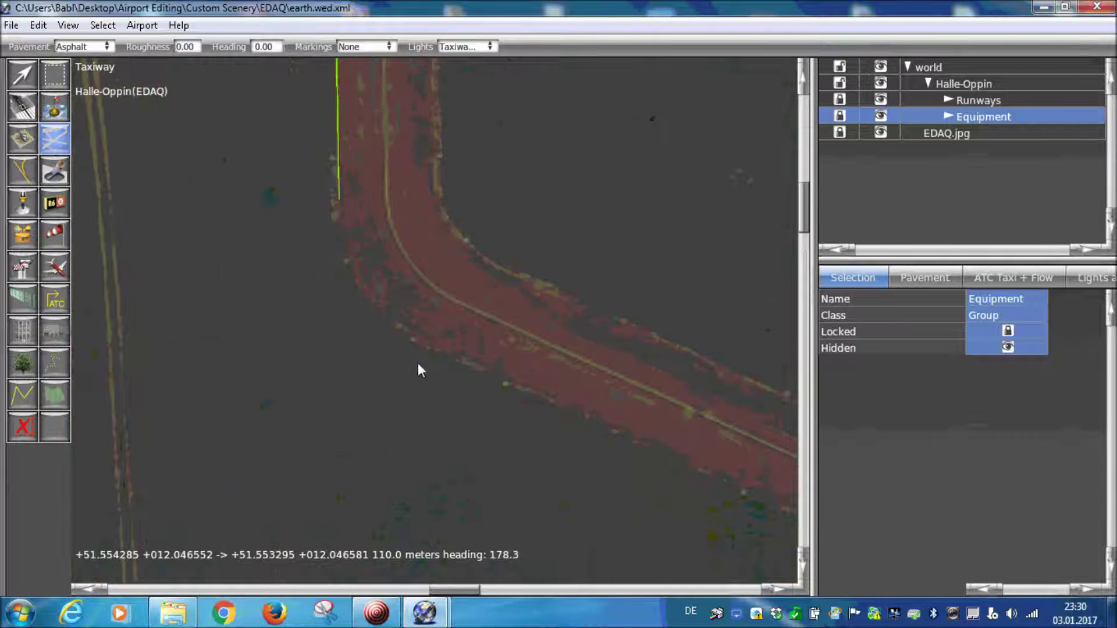
scroll(423, 354, up, 1)
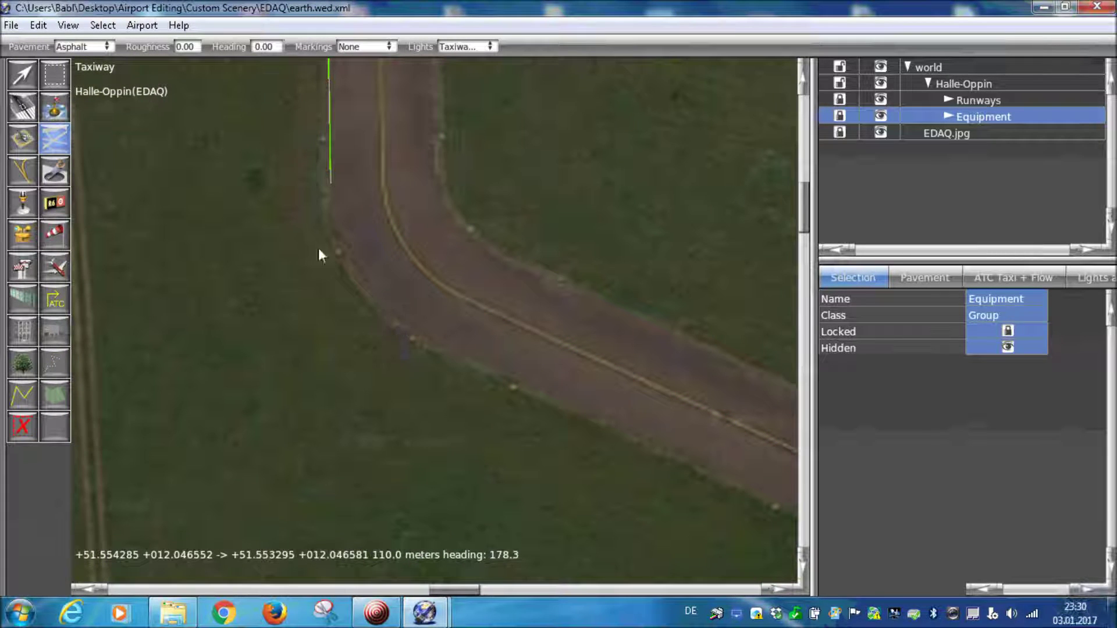
click(424, 338)
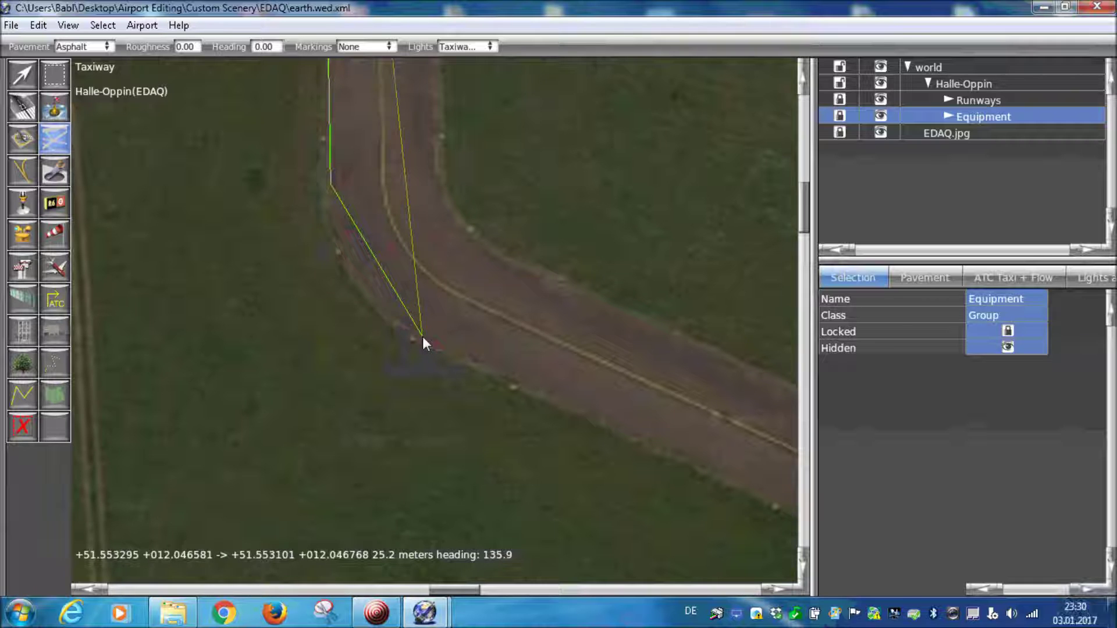
drag(417, 336, 519, 389)
Examine the parallel taxiway's southern edge and its junctions with the hangar access road and runway connector in the aerial image
right_drag(518, 388, 453, 184)
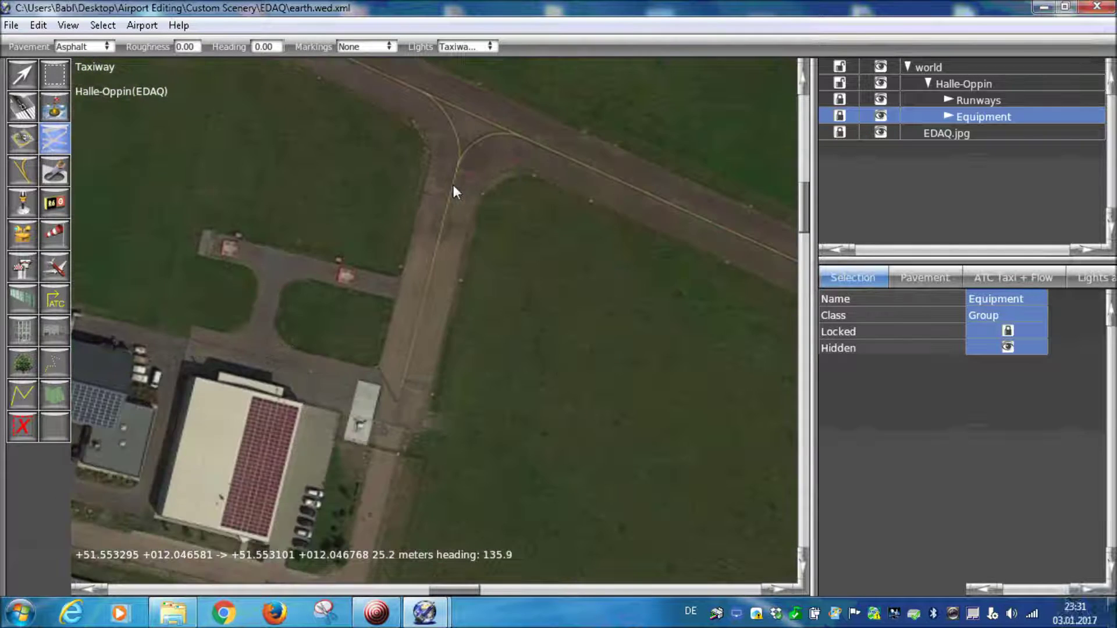
scroll(453, 185, down, 2)
scroll(501, 288, up, 2)
scroll(502, 287, up, 2)
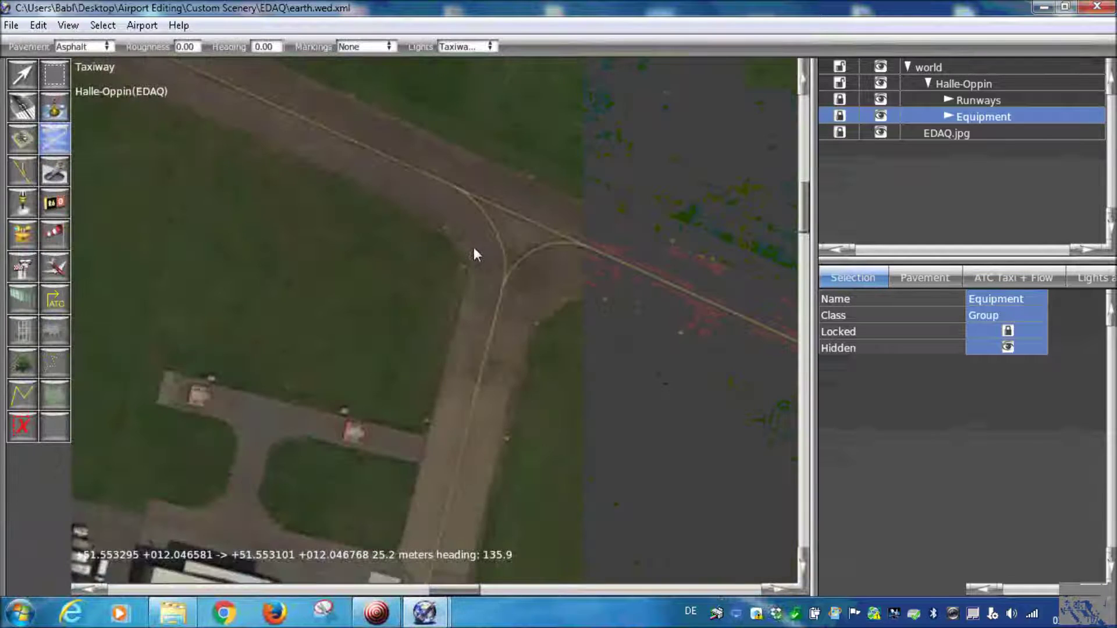
scroll(478, 255, down, 2)
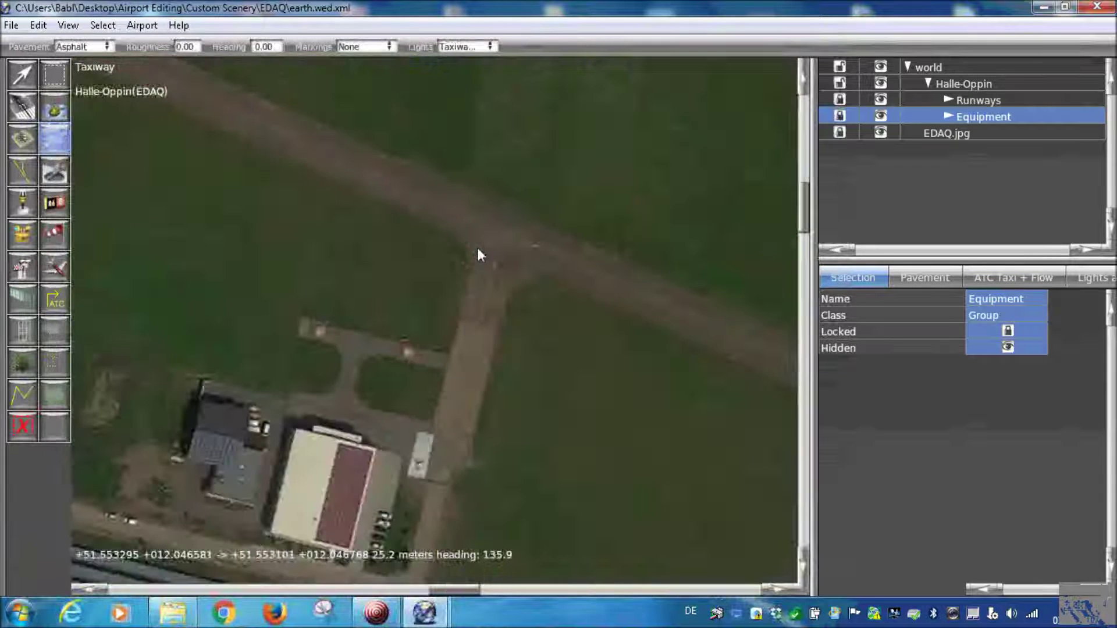
scroll(625, 386, down, 1)
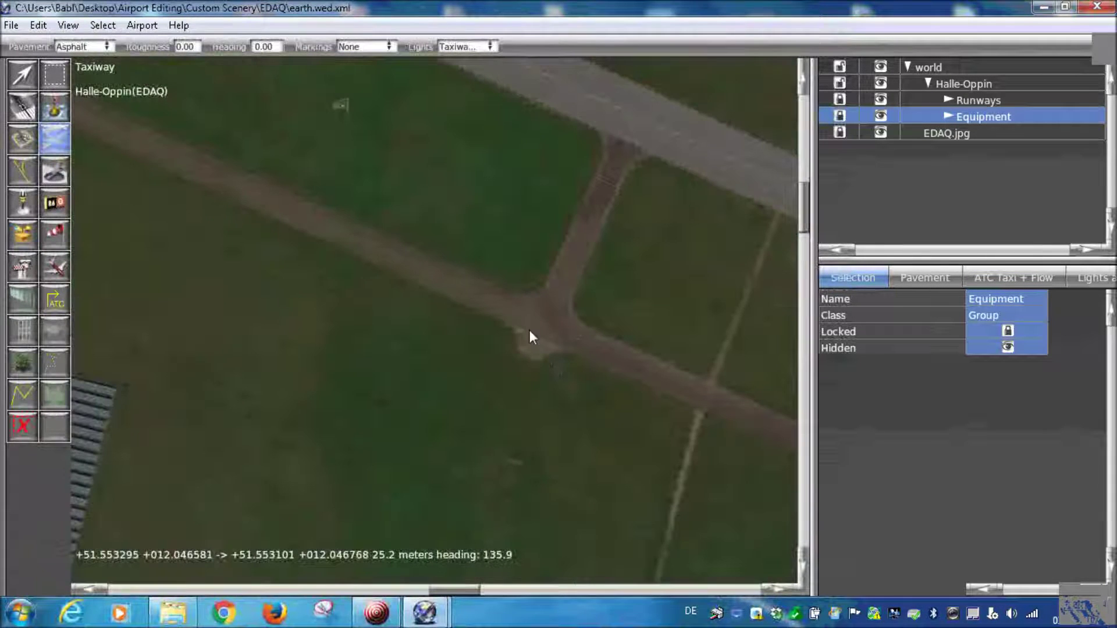
scroll(510, 346, down, 2)
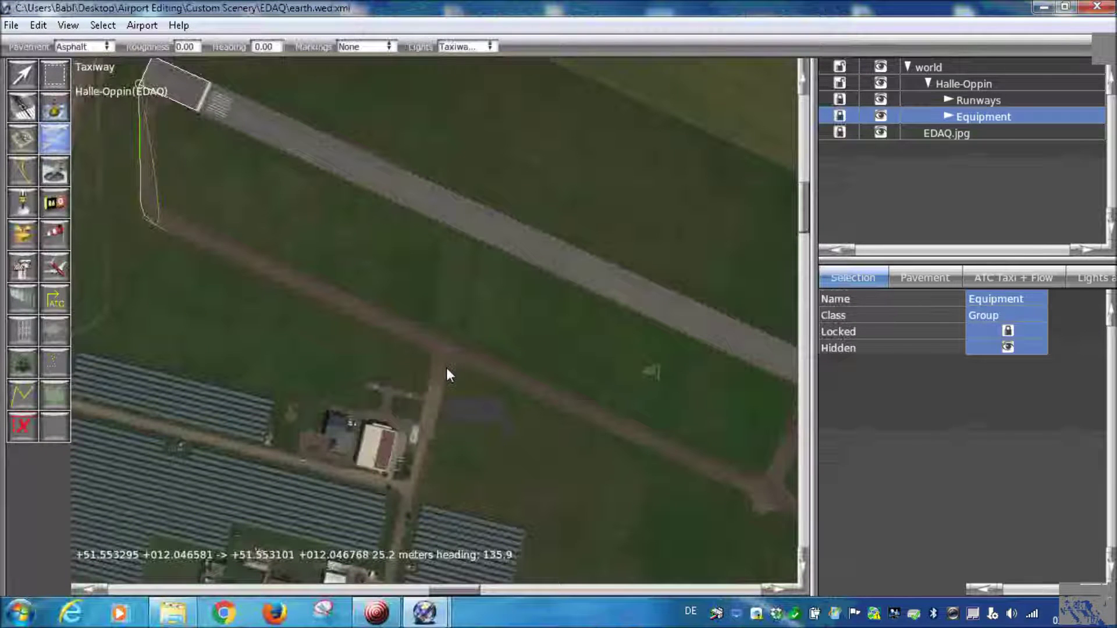
scroll(446, 368, up, 2)
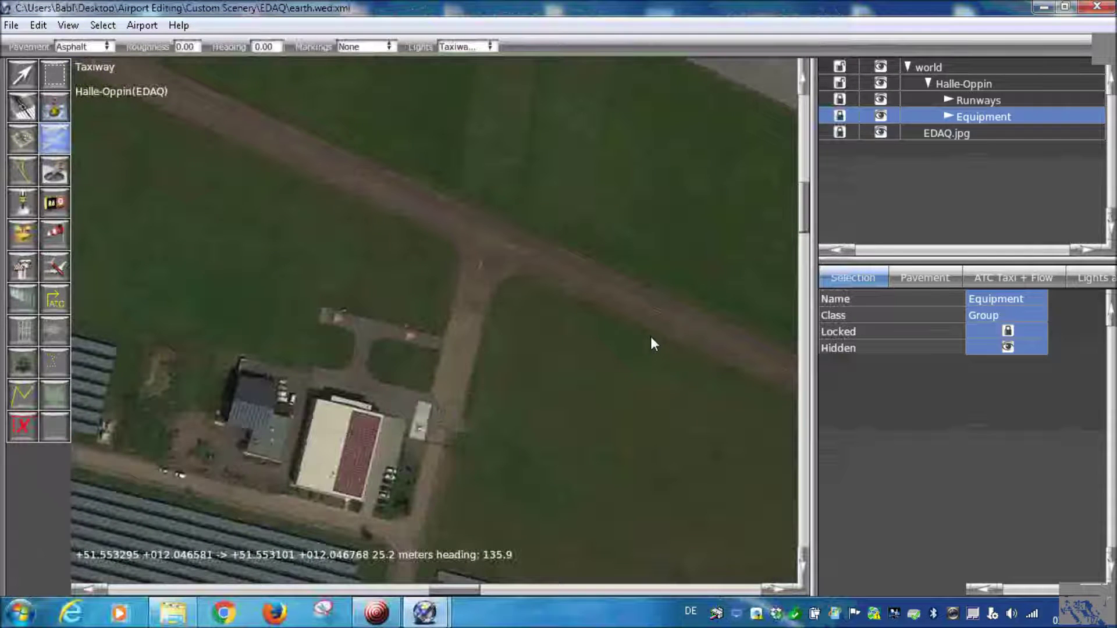
right_drag(650, 336, 441, 291)
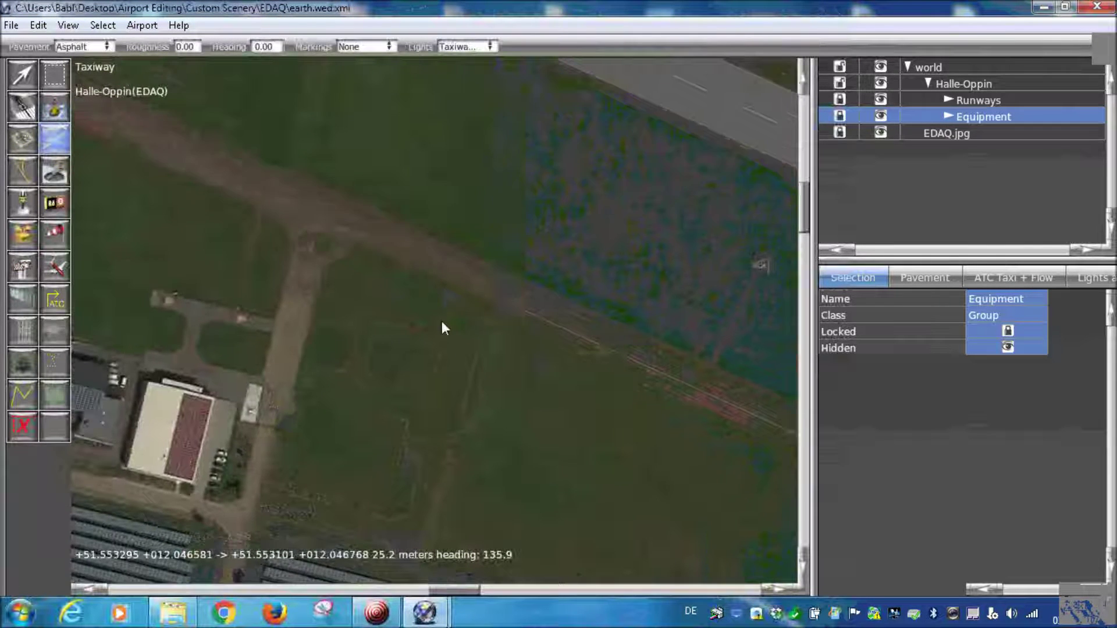
scroll(443, 324, down, 2)
scroll(244, 280, down, 1)
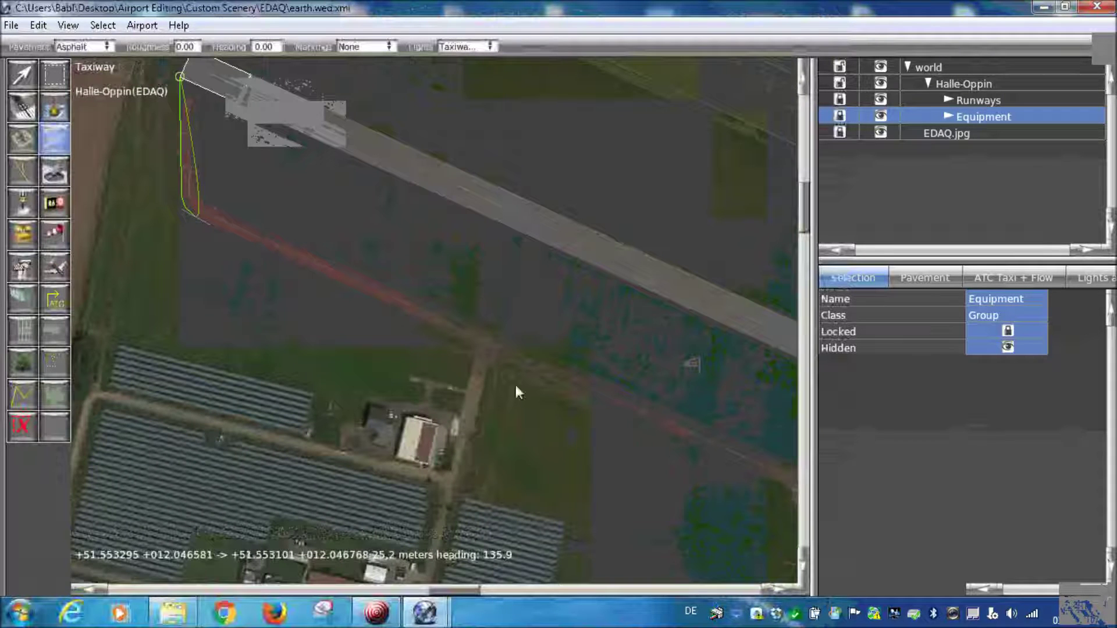
scroll(385, 298, up, 2)
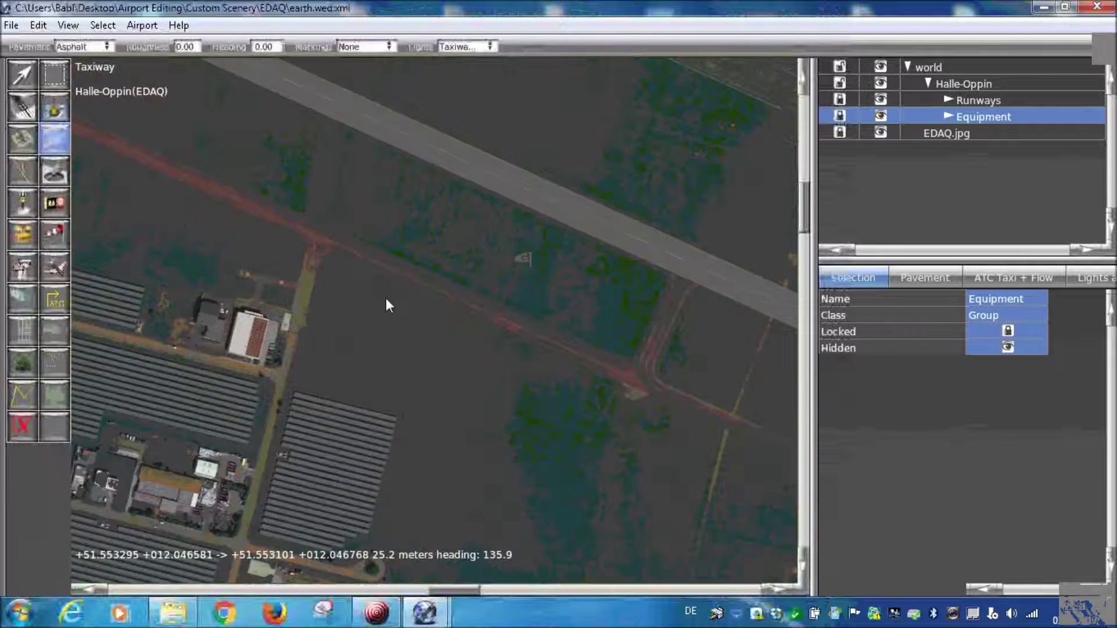
Extend the outline about 845 m along the parallel taxiway's southern edge to the eastern taxiway junction, bypassing the side branches
right_drag(663, 472, 506, 364)
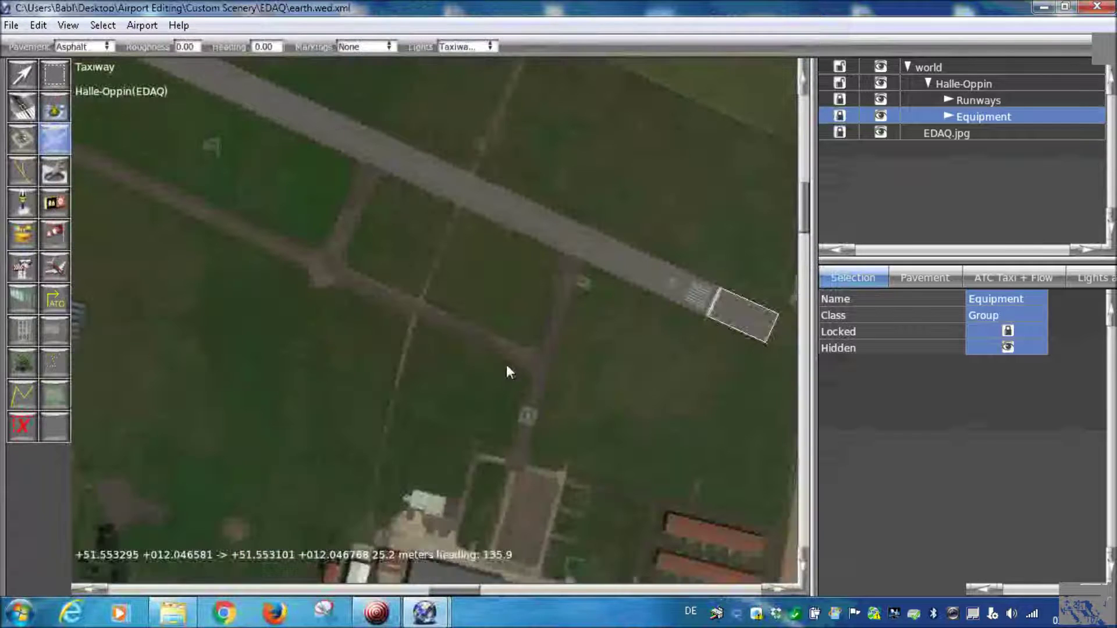
scroll(507, 367, up, 3)
scroll(384, 308, up, 2)
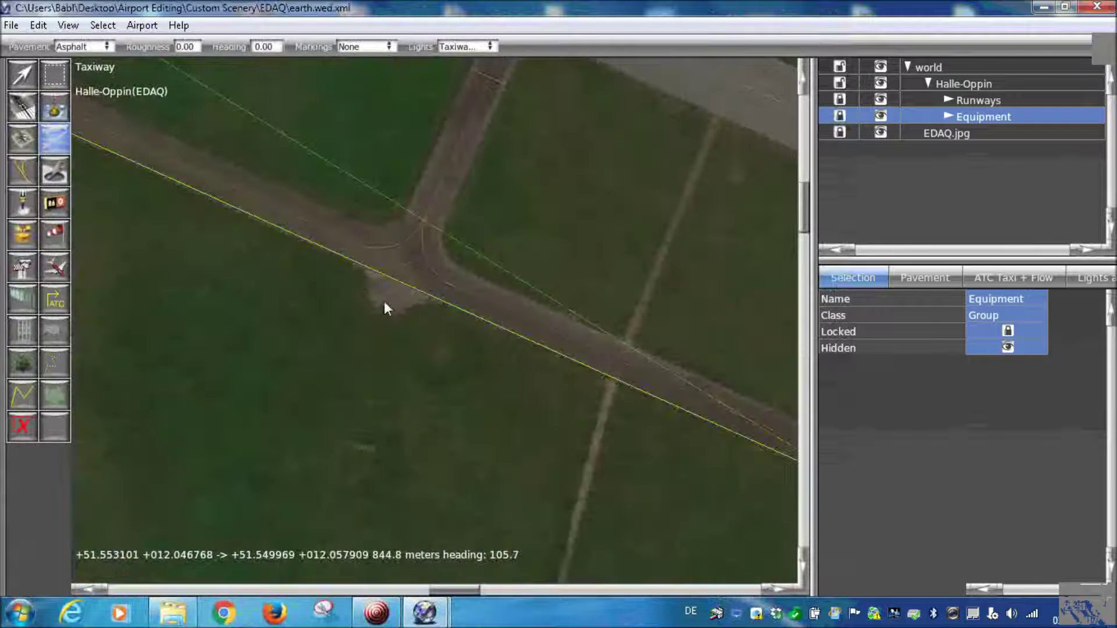
scroll(277, 241, down, 3)
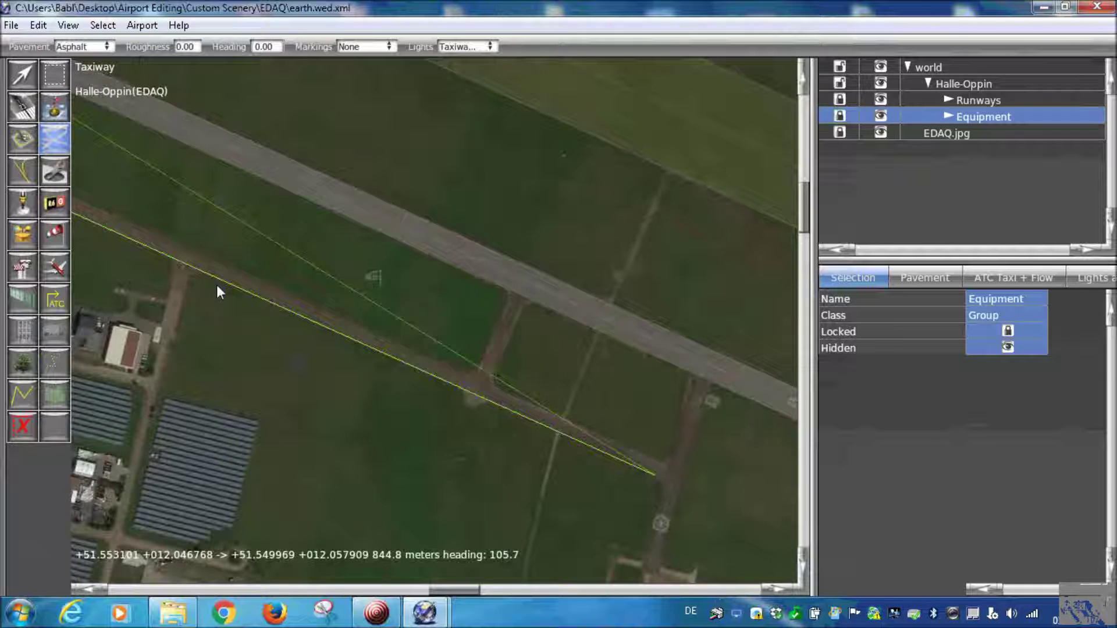
right_drag(217, 290, 515, 372)
scroll(516, 372, up, 2)
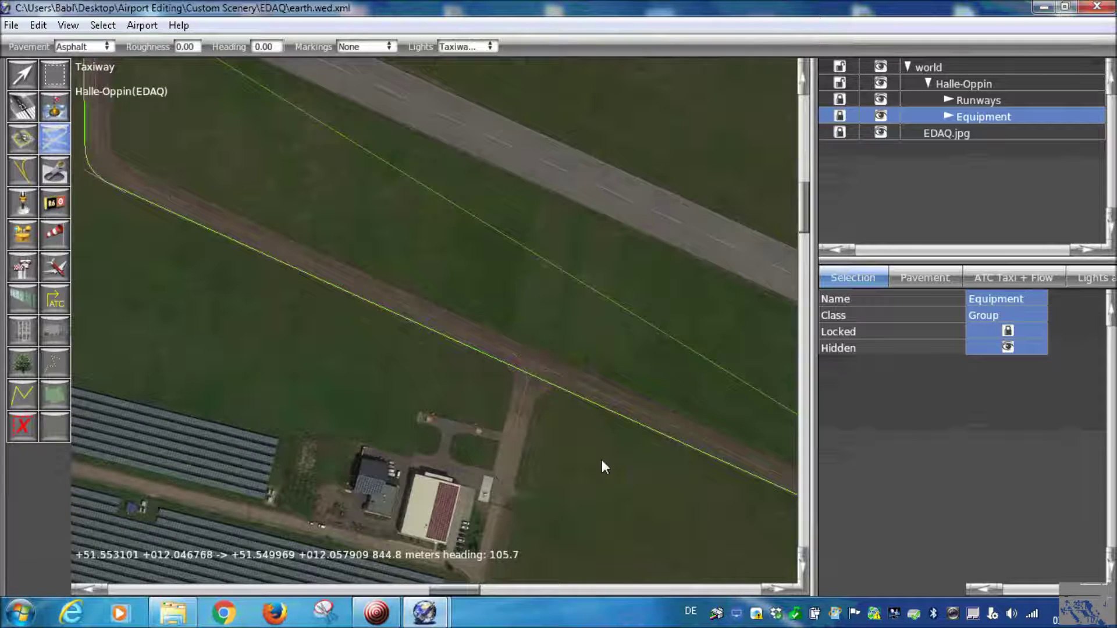
scroll(601, 460, up, 3)
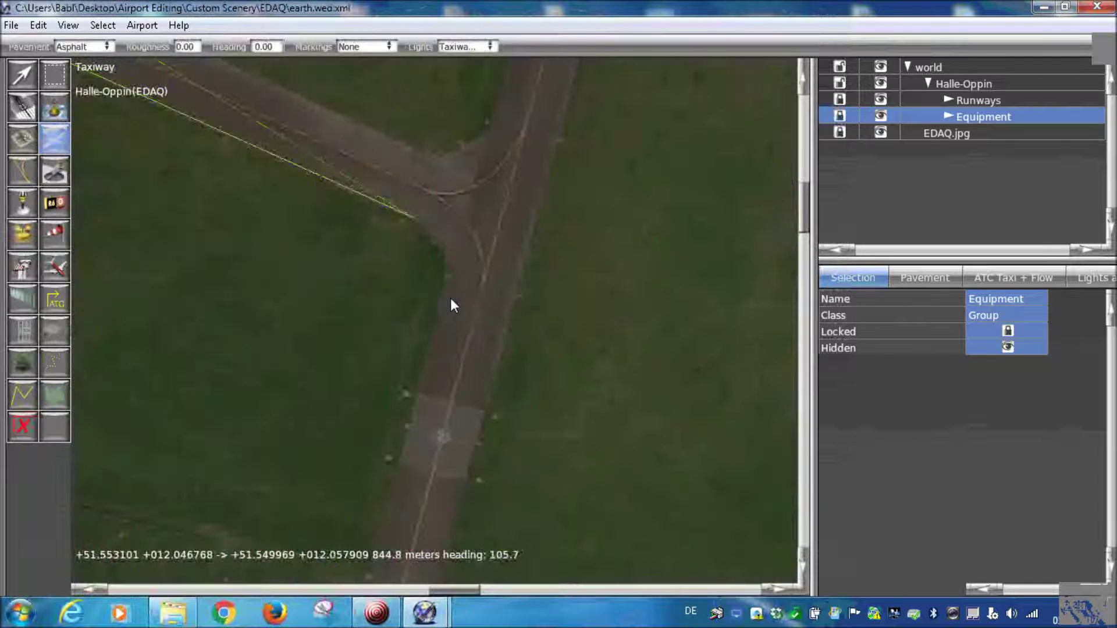
Carry the outline about 18 m around the junction corner and about 69 m down the eastern taxiway's western edge to the apron
scroll(450, 297, up, 1)
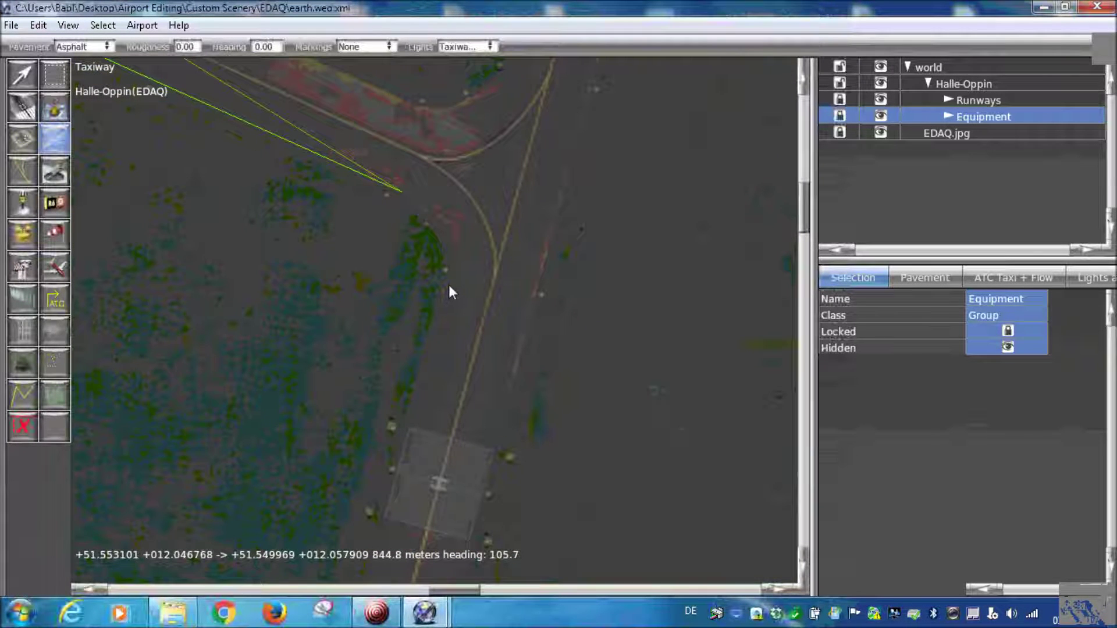
click(448, 285)
scroll(448, 285, down, 1)
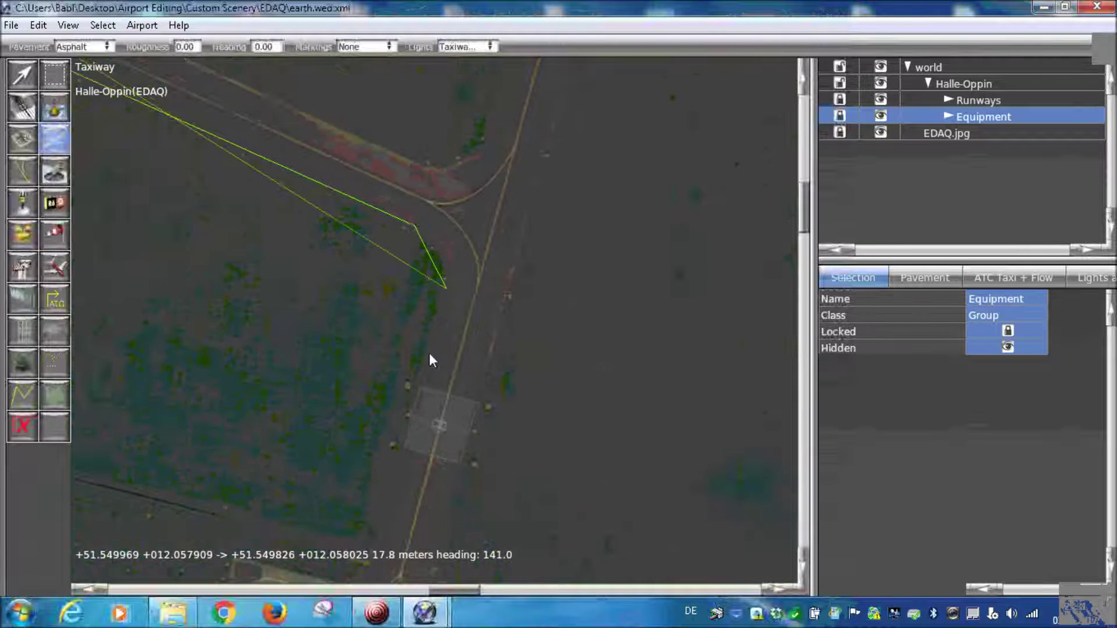
right_drag(387, 544, 453, 300)
scroll(408, 356, up, 5)
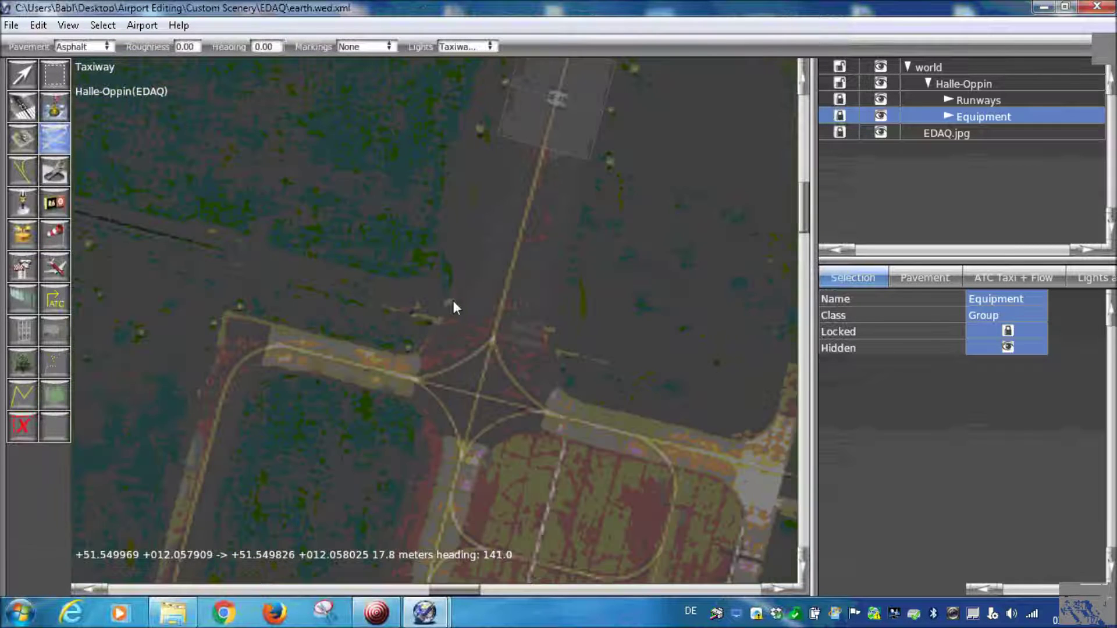
click(452, 305)
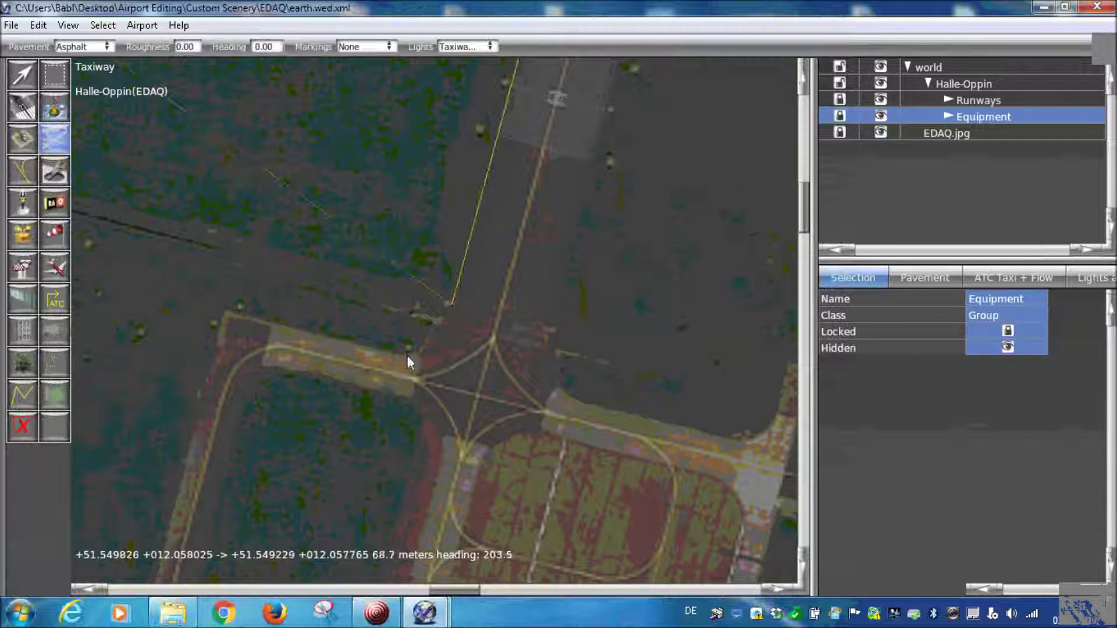
Cut the outline across the apron junction corner and extend it about 28 m at heading 279 to the apron taxiway's northwestern corner
right_drag(408, 355, 454, 334)
click(437, 326)
right_drag(271, 287, 415, 322)
click(408, 318)
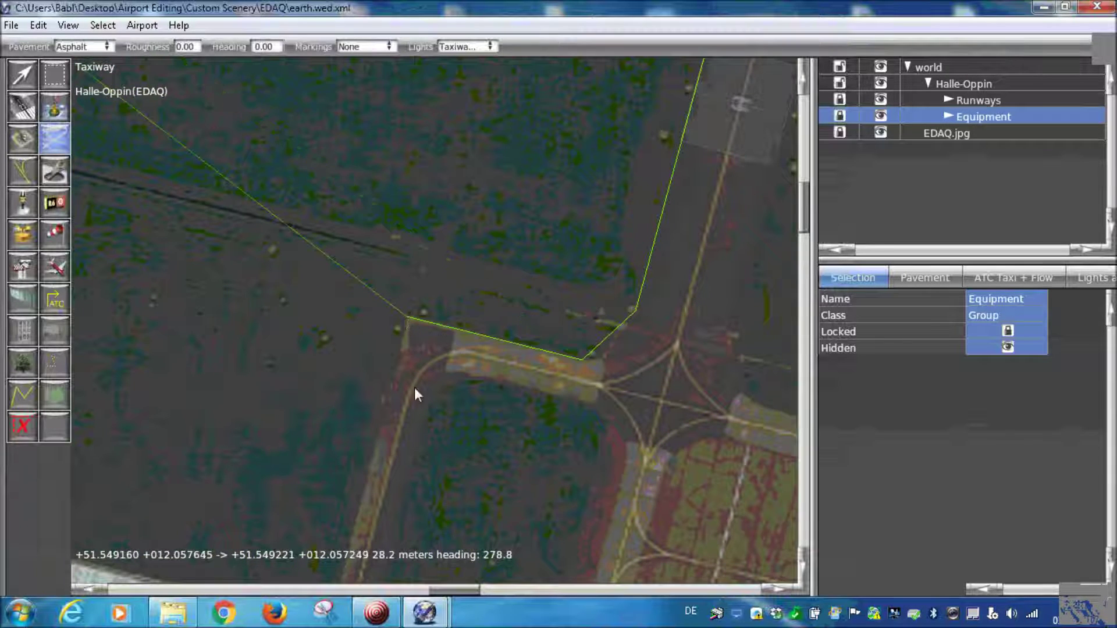
Extend the outline down the apron taxiway's western edge to the hangar forecourt and about 14 m at heading 279 to the hangar corner
right_drag(416, 390, 455, 247)
right_drag(387, 430, 430, 262)
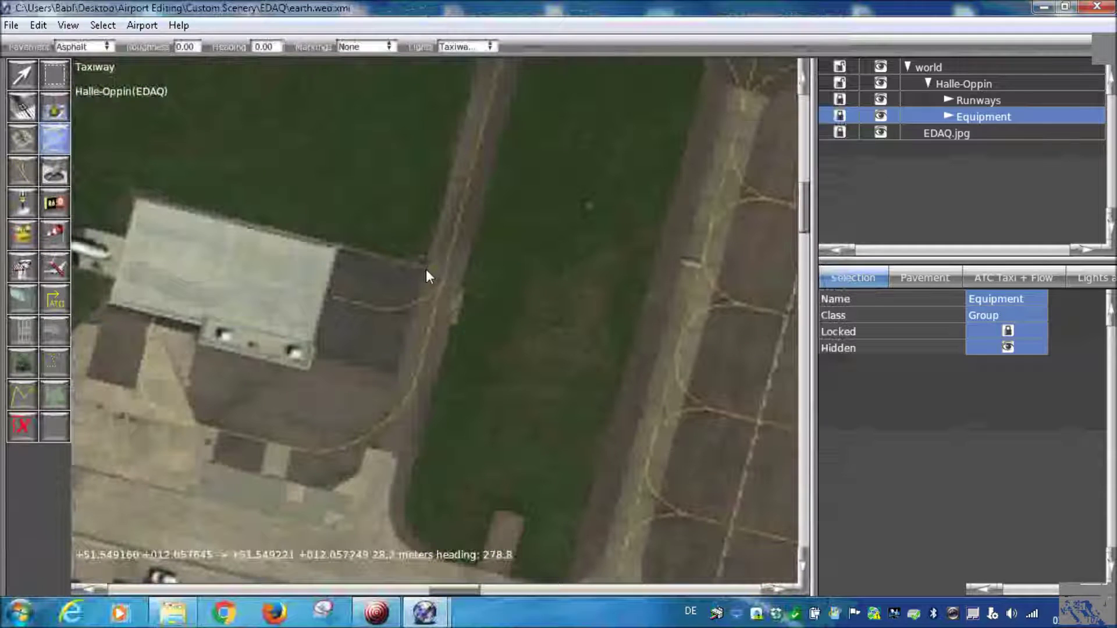
click(425, 267)
right_drag(302, 276, 475, 357)
click(513, 330)
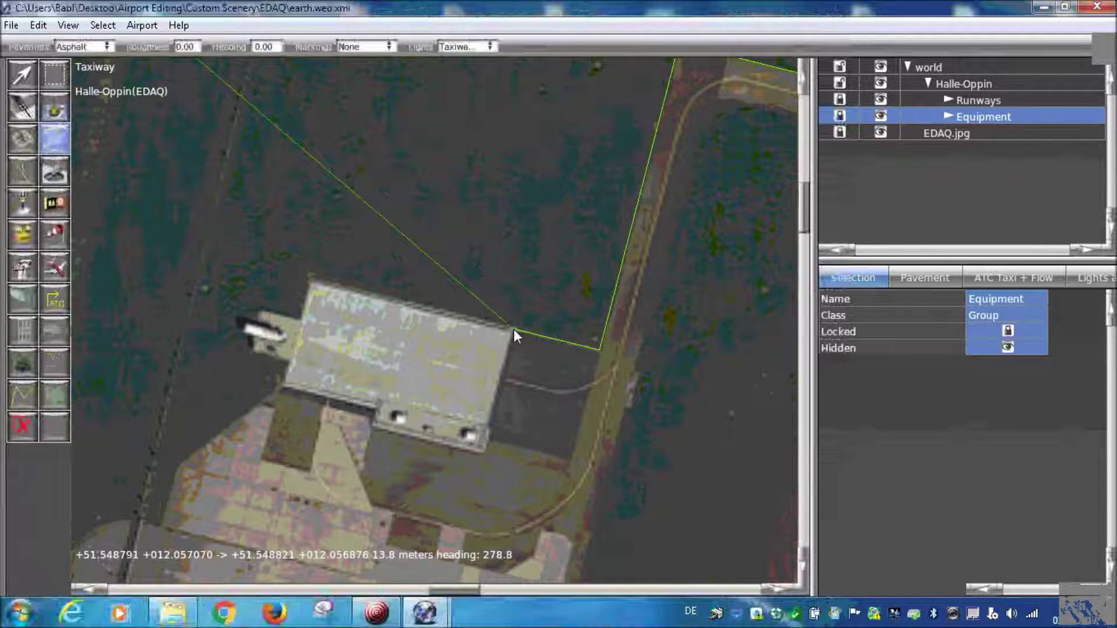
Trace the hangar forecourt with segments of about 17 m at heading 203, 25 m at 279, 18 m at 151 and 34 m at 99
right_drag(514, 331, 556, 269)
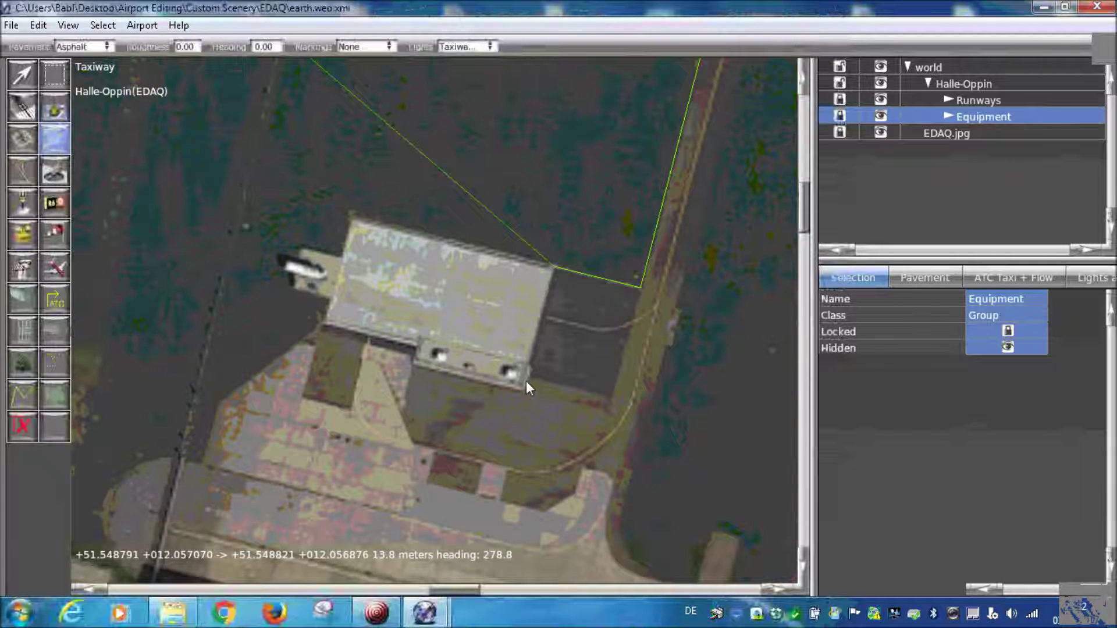
click(527, 371)
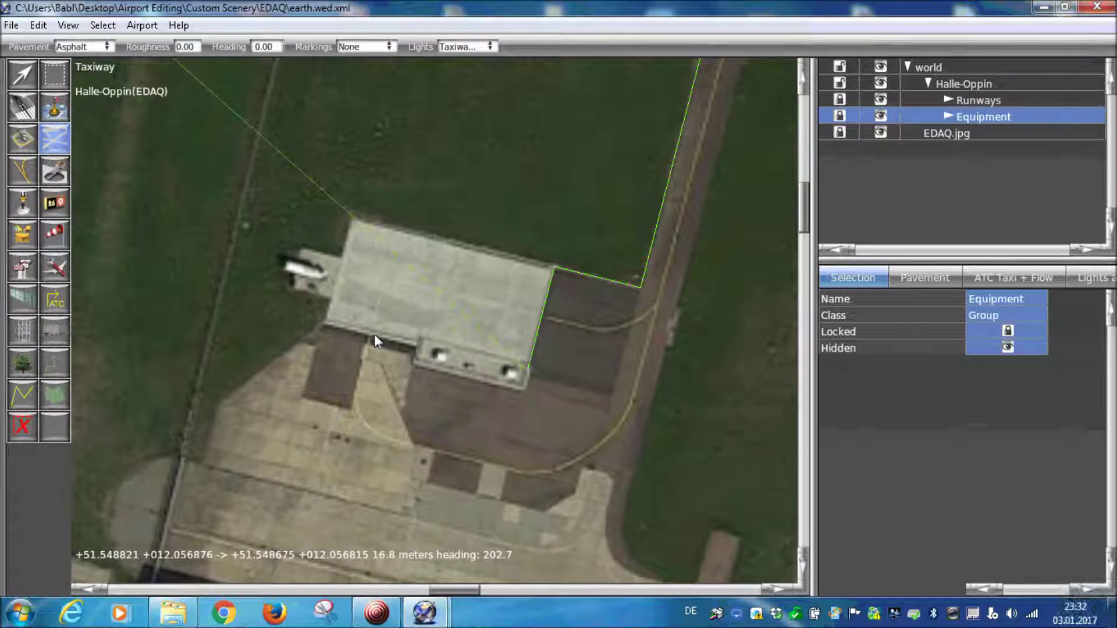
right_drag(386, 362, 367, 329)
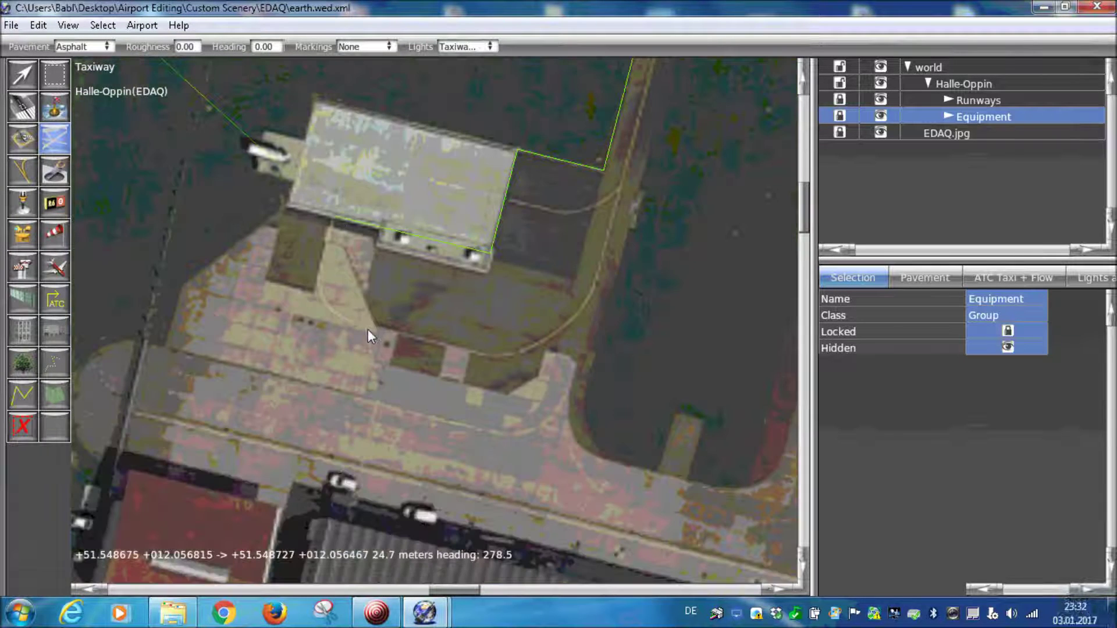
click(374, 327)
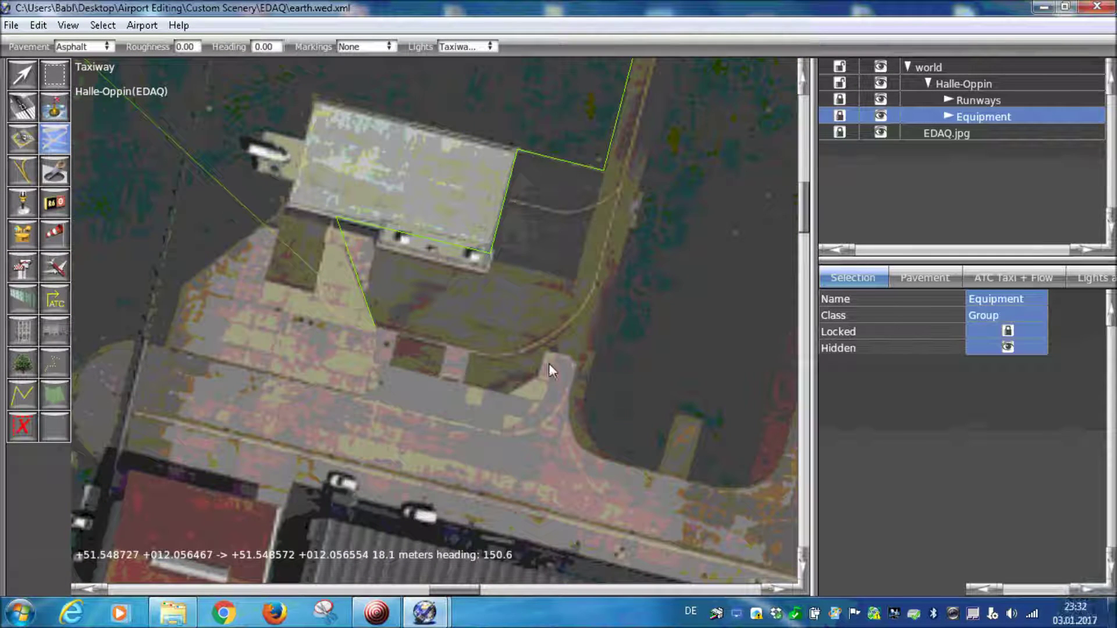
click(589, 382)
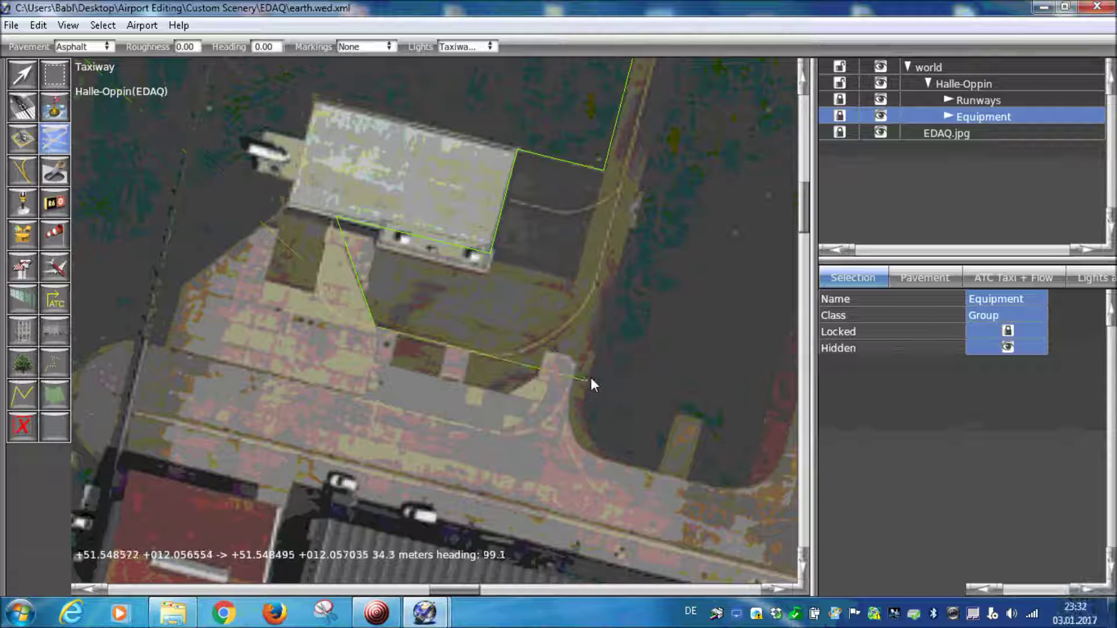
Trace the apron taxiway's inner edge north around the bend, about 18.5 m at heading 98, and about 4 m at heading 136
right_drag(689, 215, 536, 329)
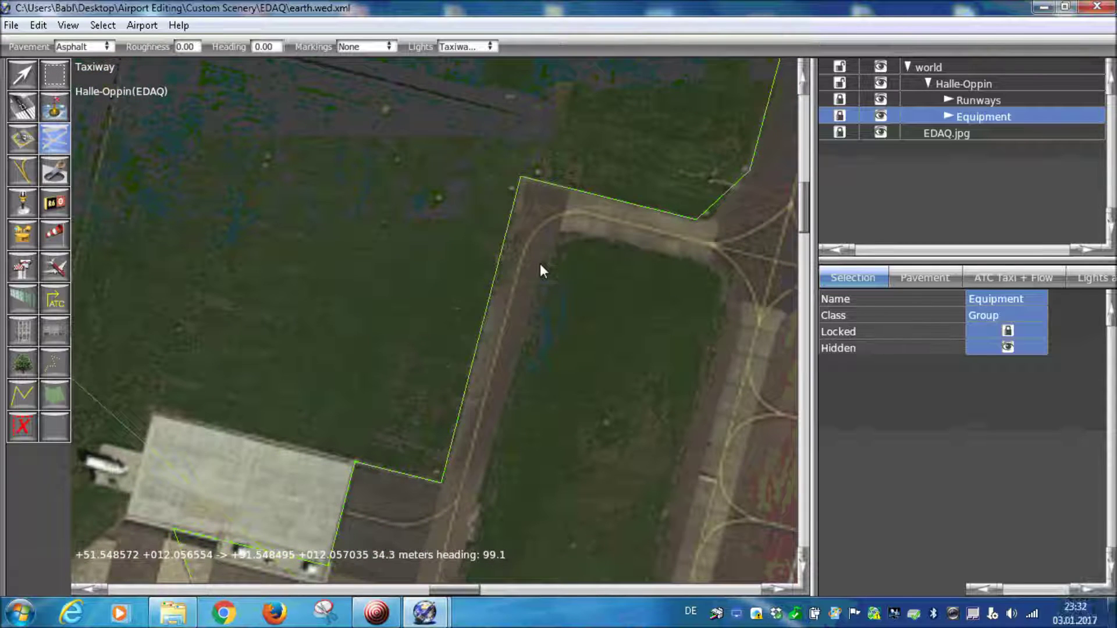
click(541, 260)
click(593, 236)
key(Return)
click(708, 264)
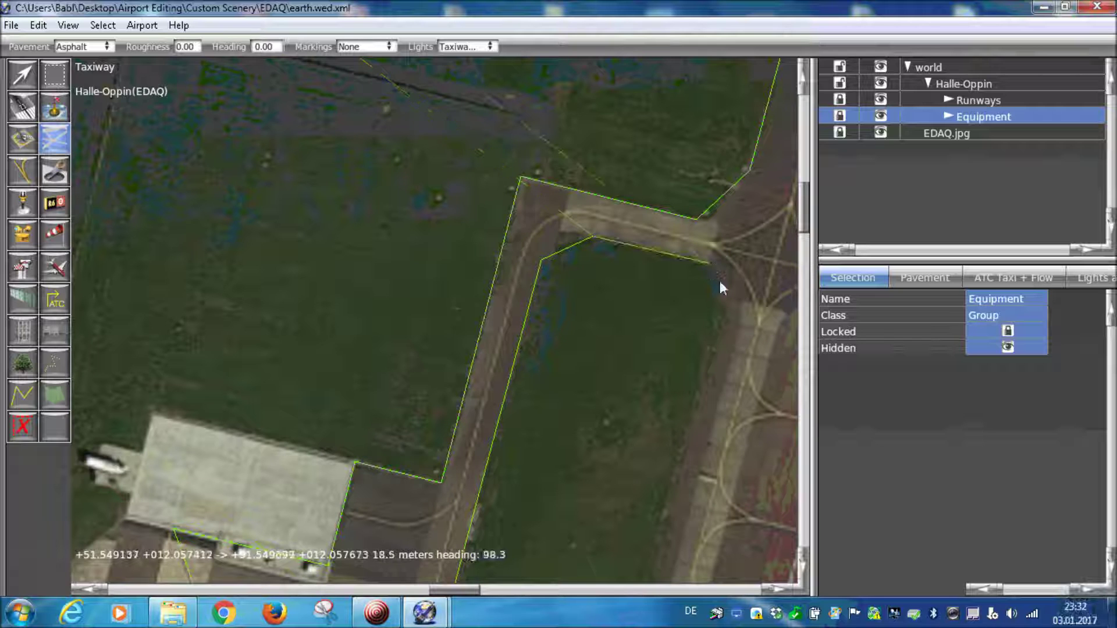
click(720, 284)
Extend the outline about 84 m at heading 203 down the large apron's western edge to its southwestern corner
scroll(628, 317, down, 2)
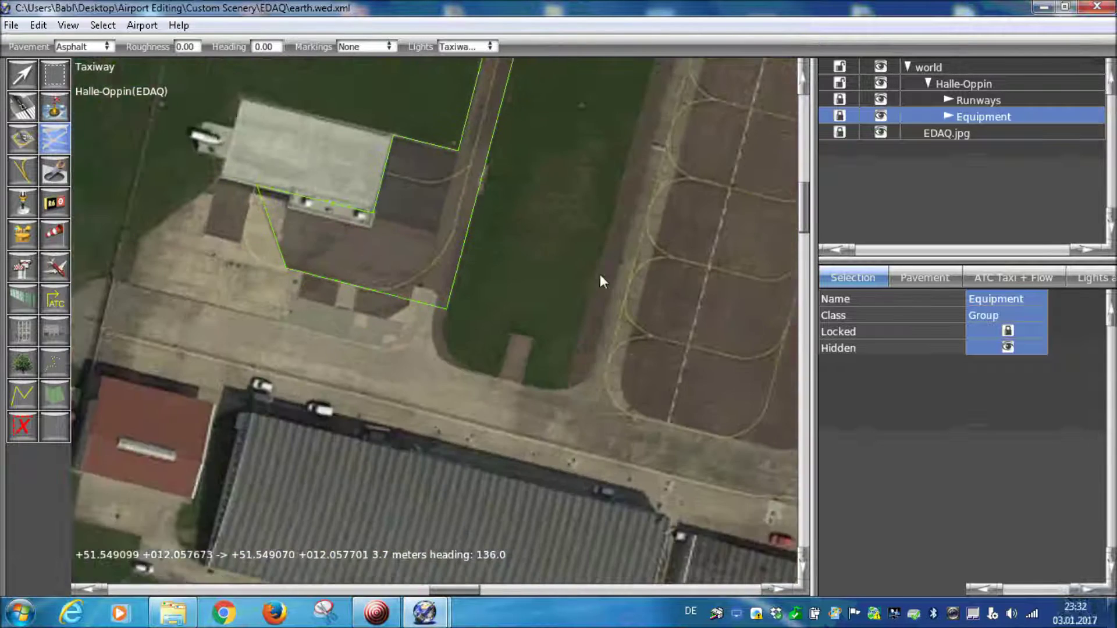
scroll(552, 268, down, 2)
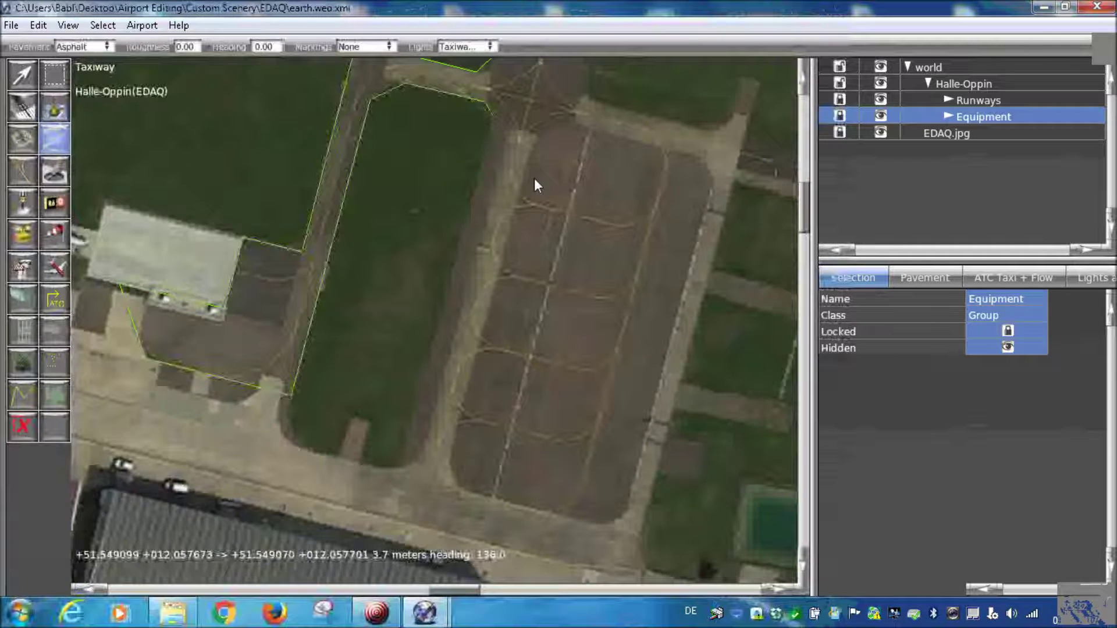
scroll(451, 261, up, 3)
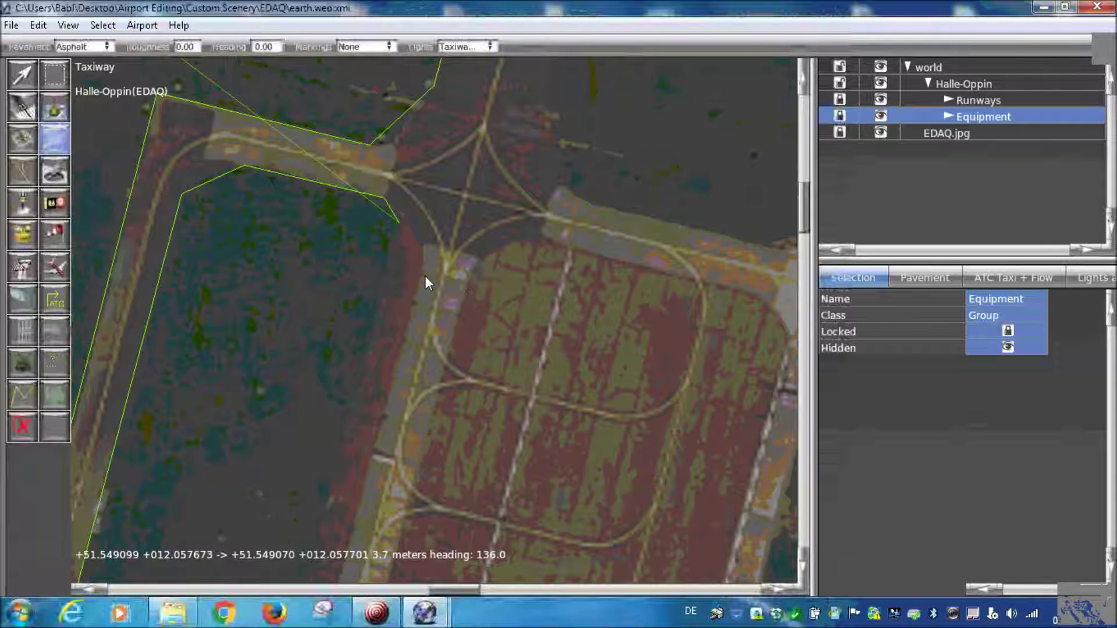
scroll(522, 146, down, 2)
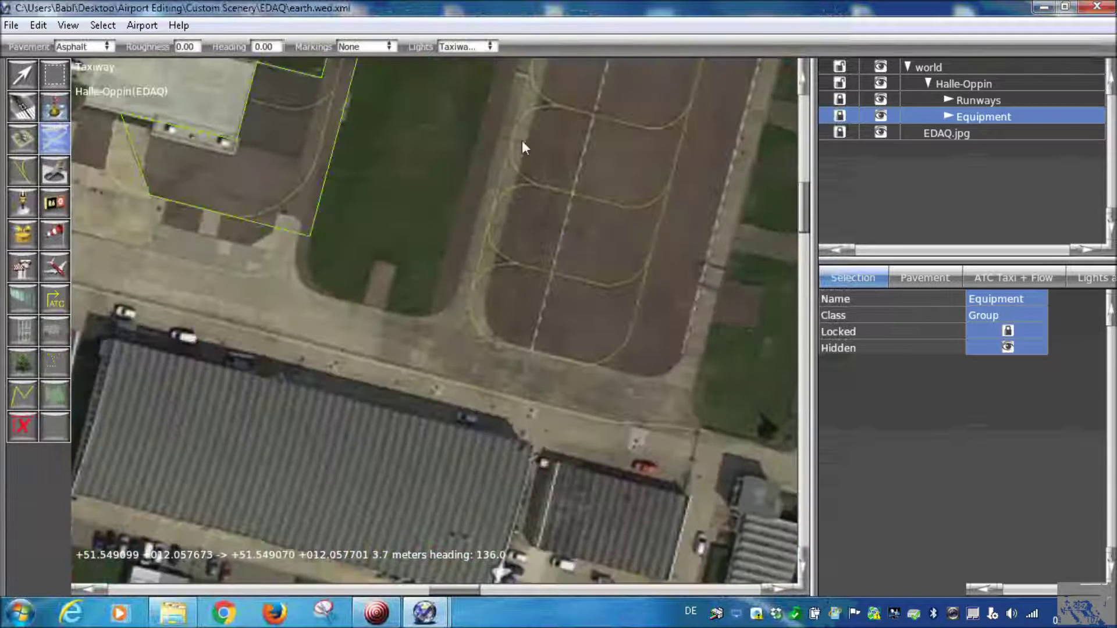
scroll(433, 318, up, 3)
click(427, 320)
scroll(434, 311, down, 1)
click(433, 312)
scroll(454, 374, down, 1)
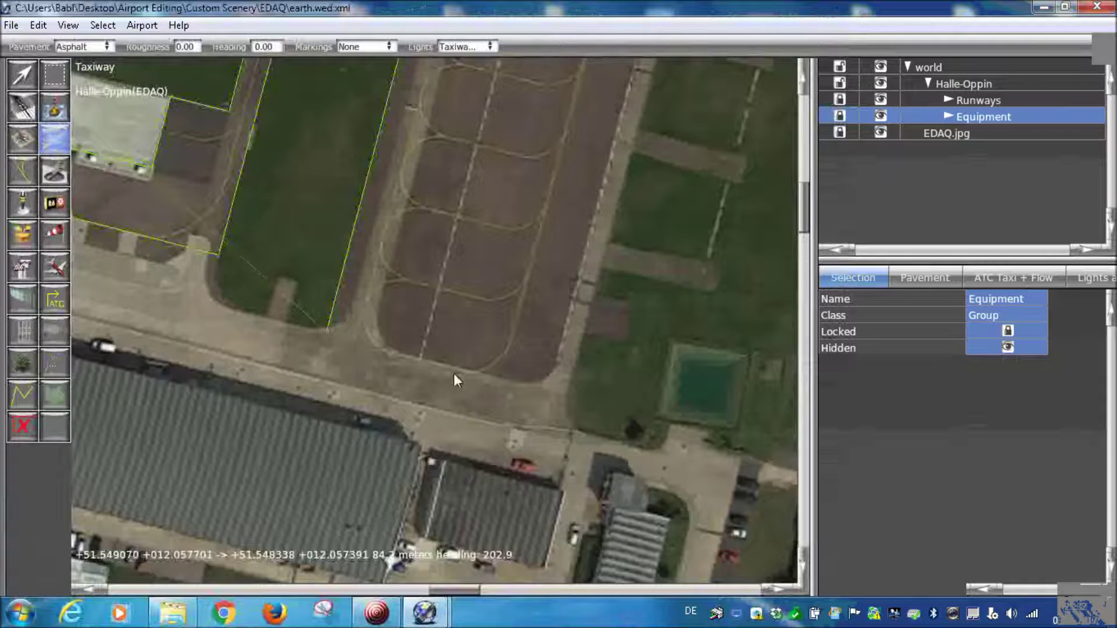
Trace the large apron's southern and eastern edges, cutting both eastern corners, and extend about 27 m at heading 279 along its northern edge
scroll(531, 383, up, 1)
click(600, 345)
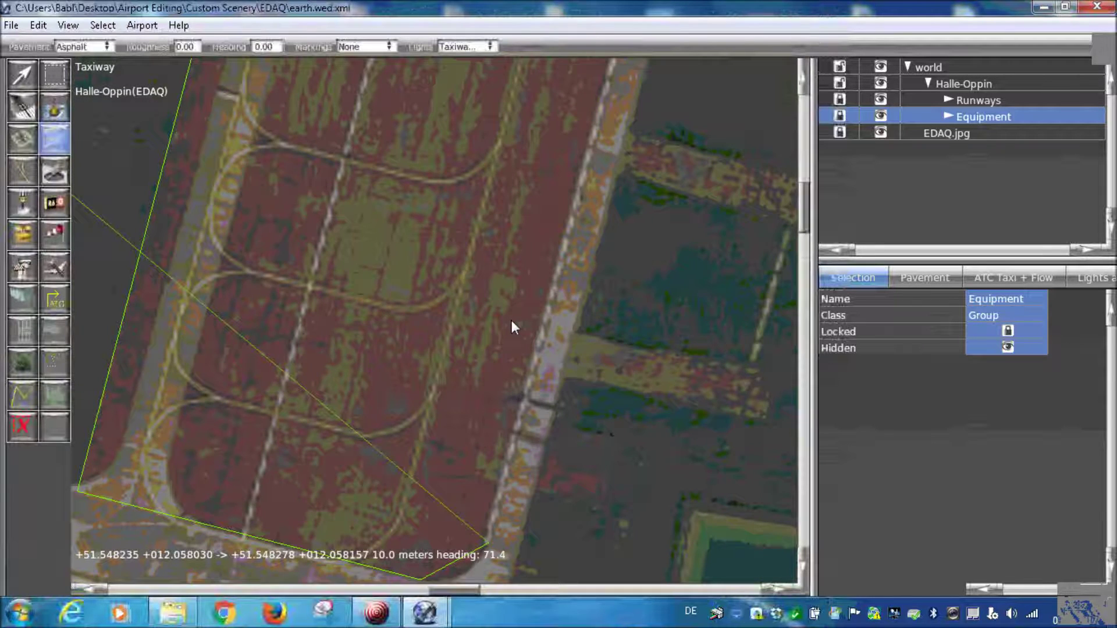
click(555, 275)
click(513, 227)
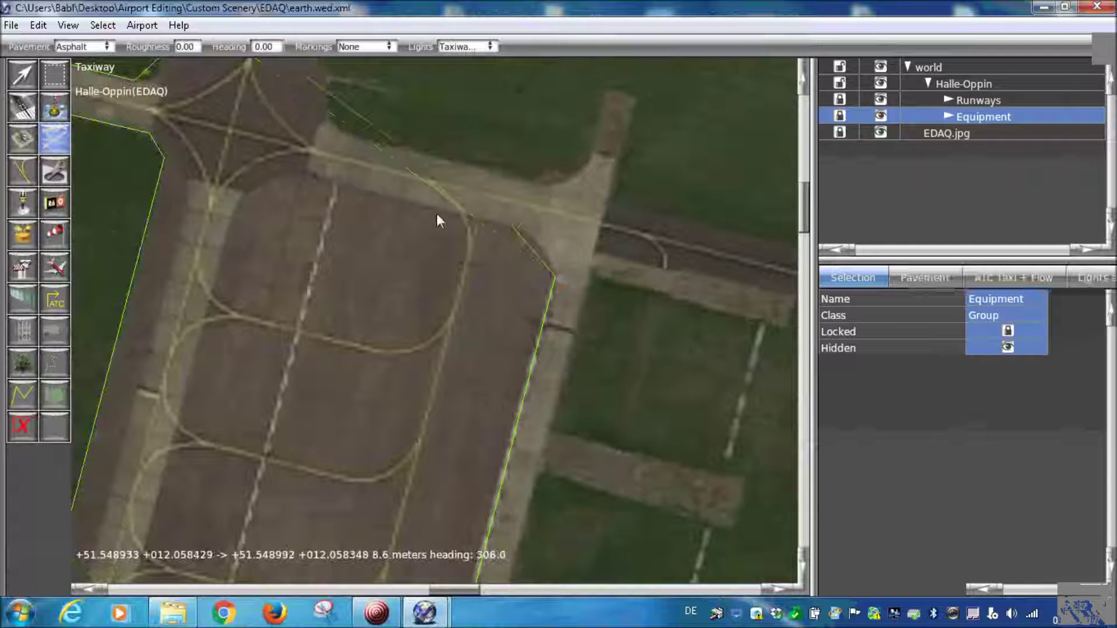
click(307, 176)
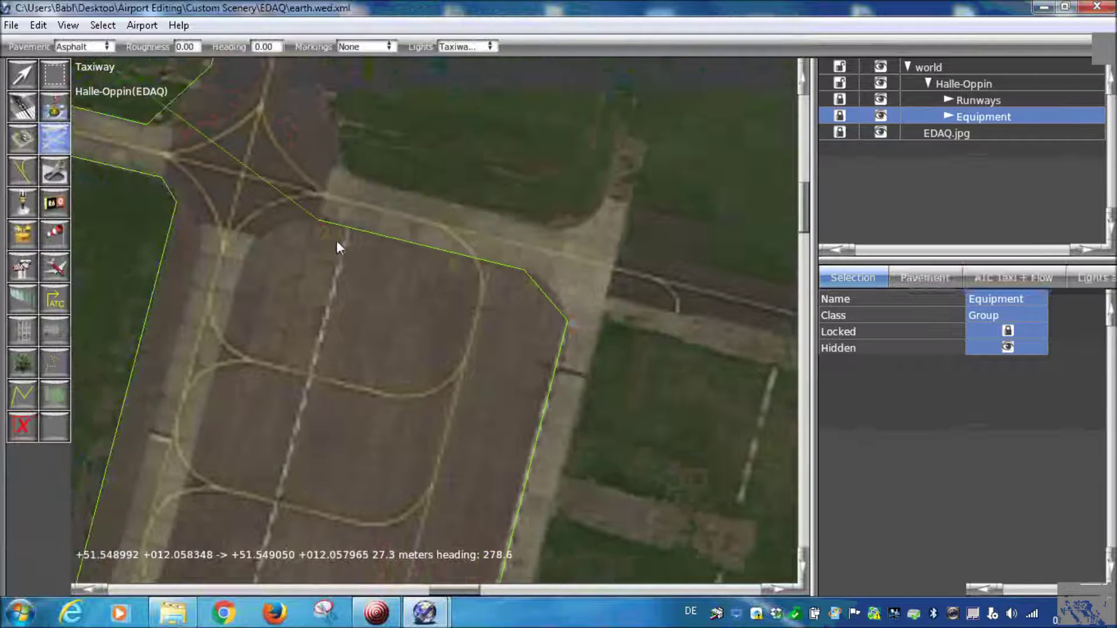
Carry the outline about 9 m and 11 m around the apron junction and about 176 m up the runway connector's eastern edge
click(367, 244)
scroll(360, 221, down, 2)
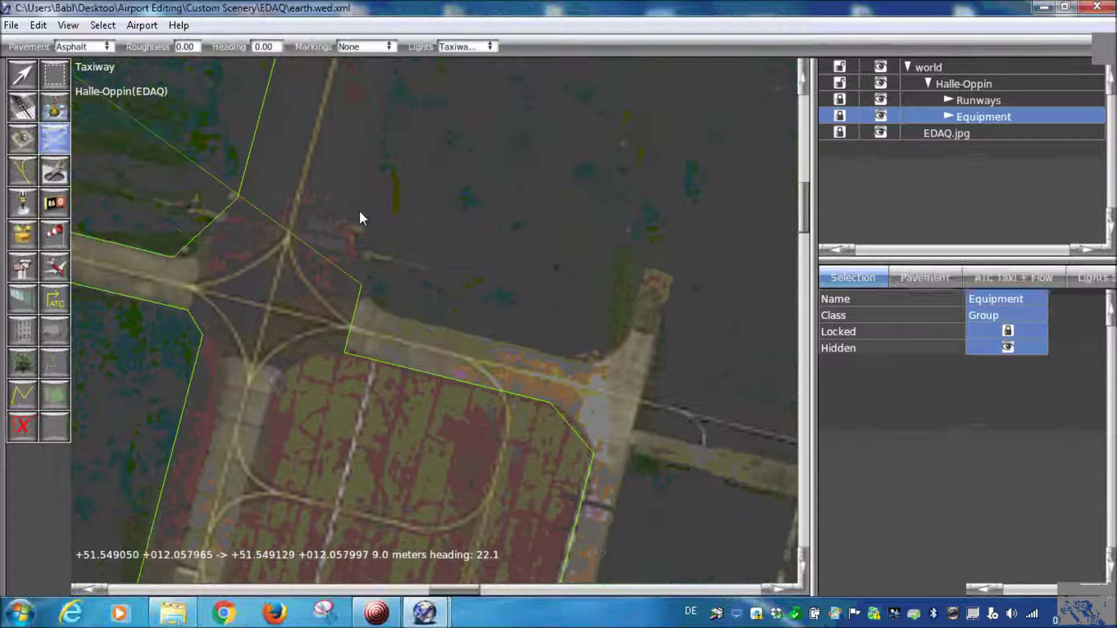
click(356, 202)
scroll(373, 261, down, 2)
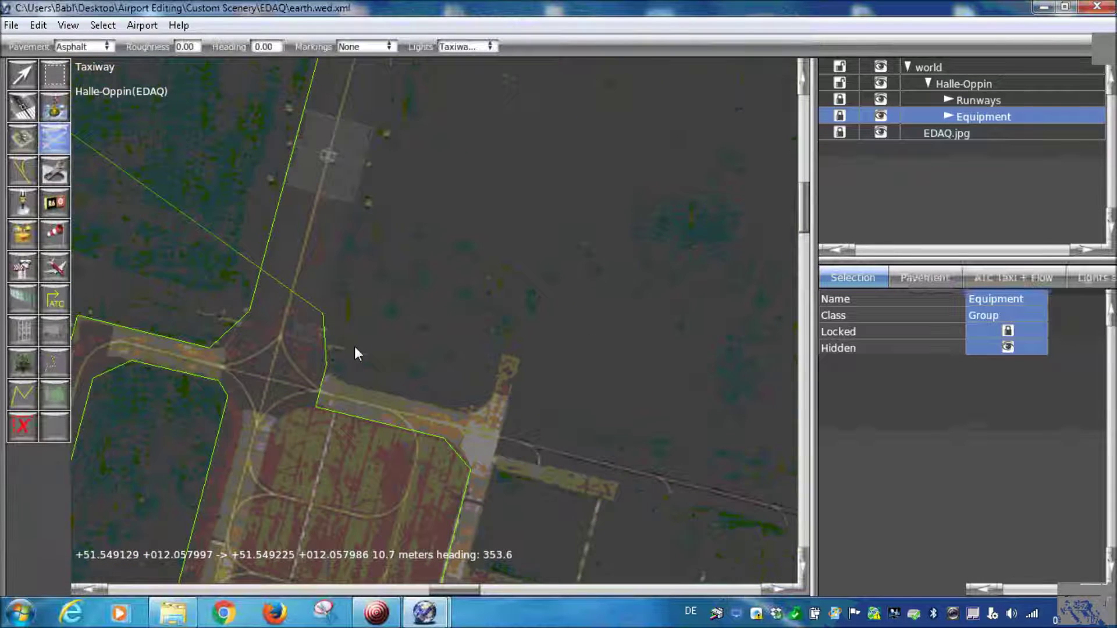
scroll(356, 350, up, 5)
click(450, 230)
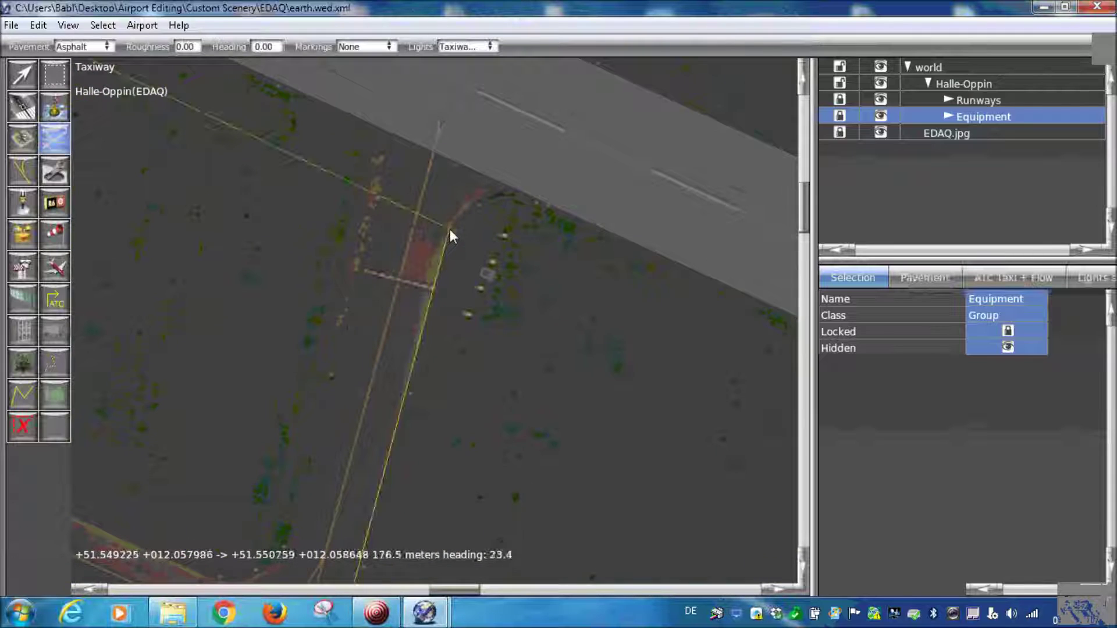
Outline the connector's flare at the runway, about 17.5 m on its eastern side and about 21 m on its western side
click(521, 188)
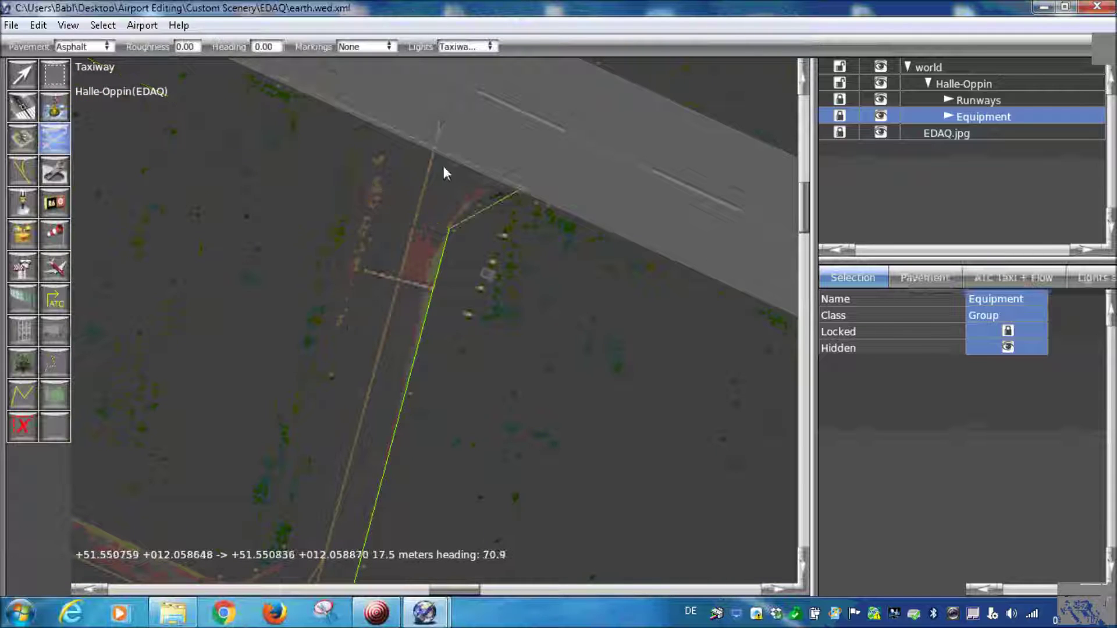
click(365, 114)
click(379, 214)
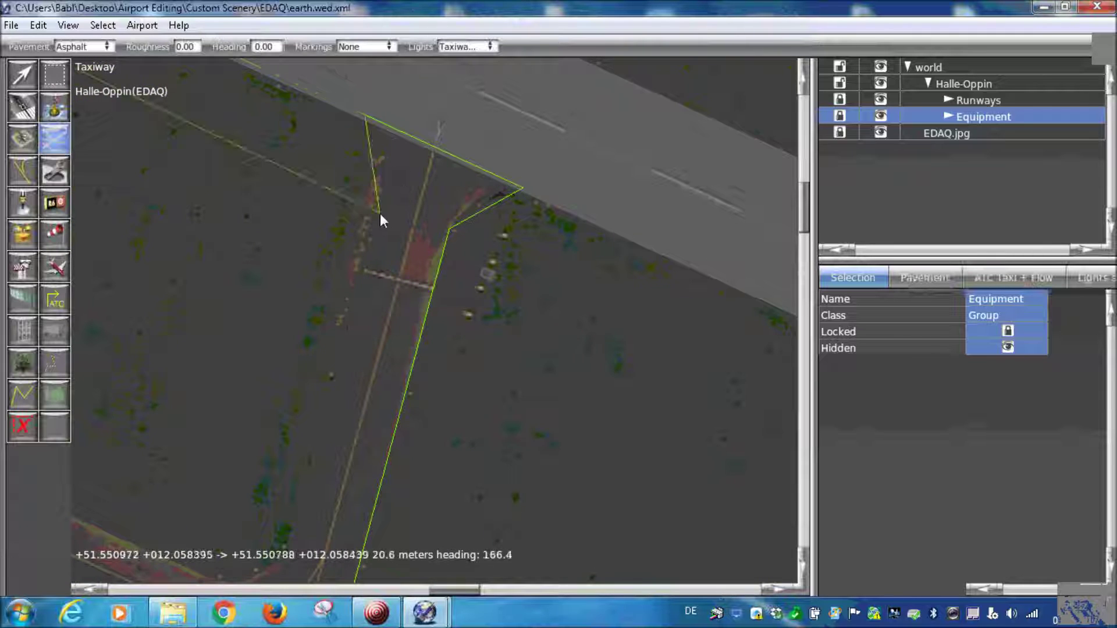
Extend the outline down the runway connector's western edge and about 16 m at heading 256 around the parallel taxiway junction
scroll(466, 147, up, 3)
click(393, 347)
click(318, 376)
Extend the outline along the parallel taxiway's northern edge to the western bend and about 20 m at heading 322 around it
scroll(394, 337, down, 3)
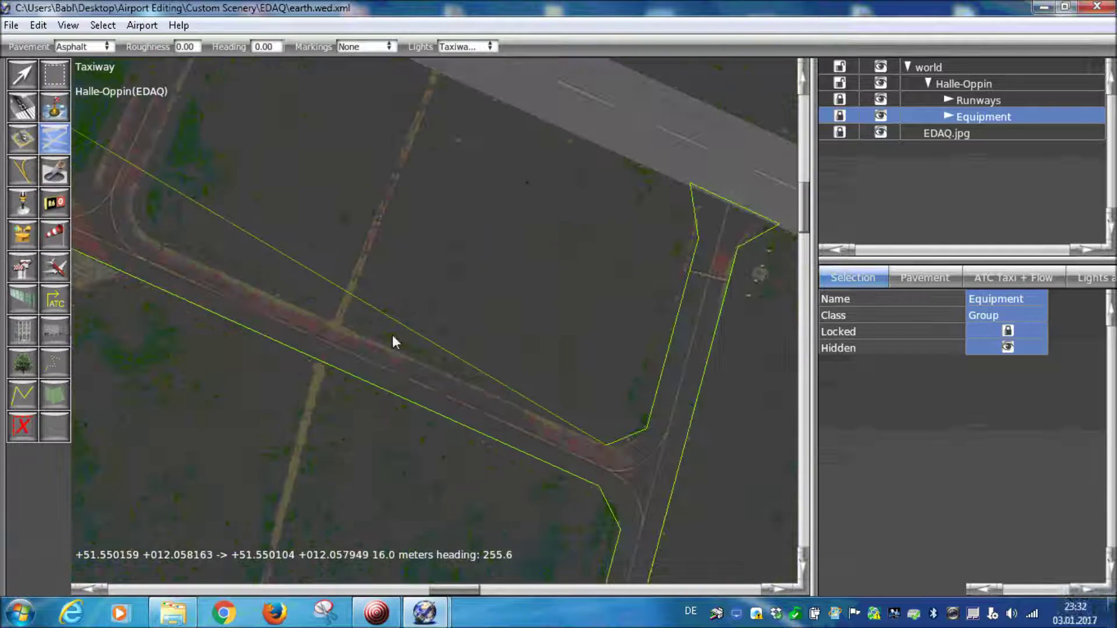
scroll(311, 370, up, 4)
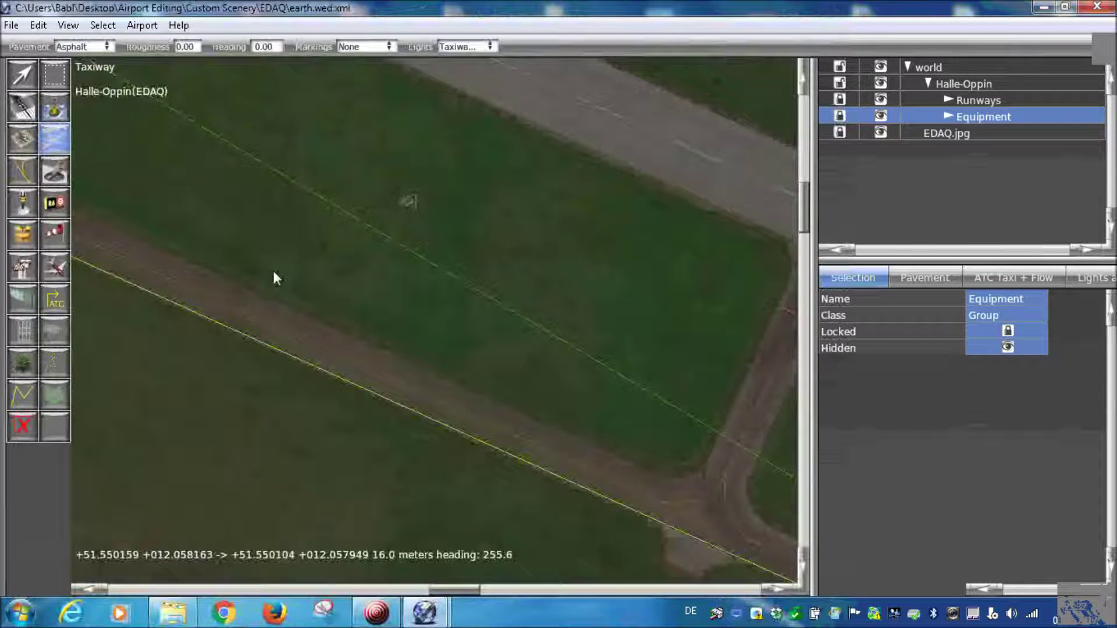
scroll(670, 502, down, 2)
scroll(670, 501, down, 2)
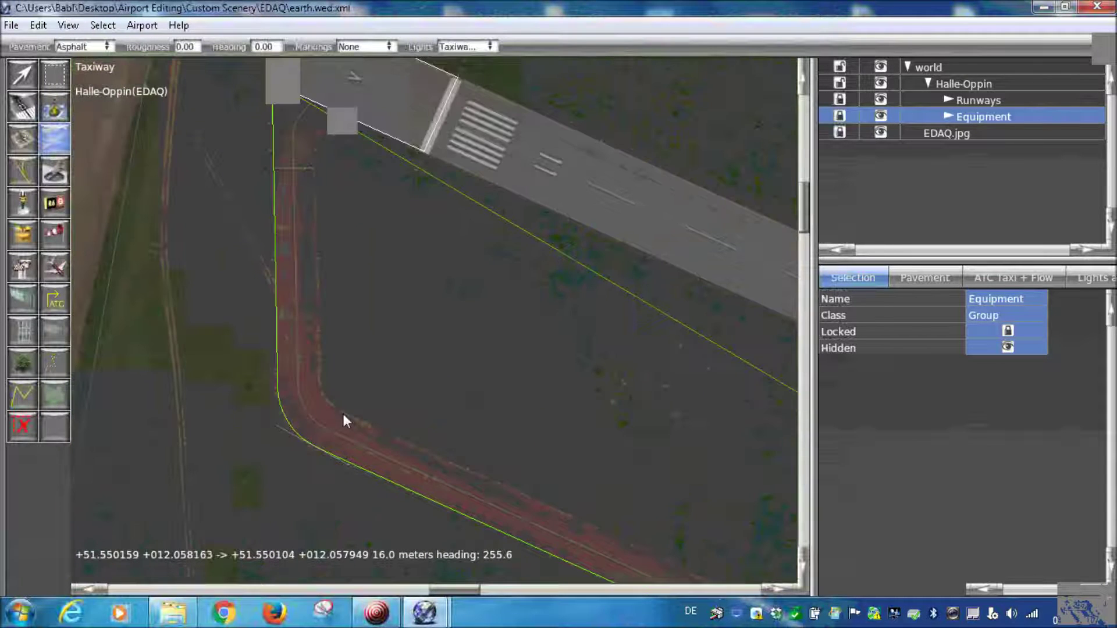
click(321, 367)
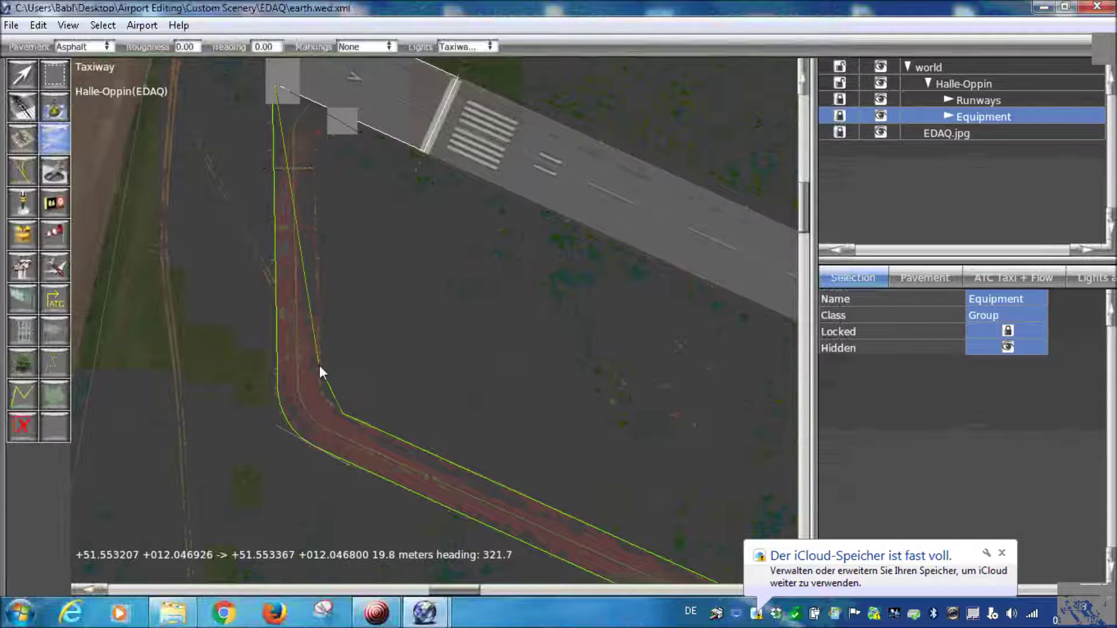
Trace the western taxiway's inner edge north, flare it about 27 m at heading 73 to the runway, and close the outline at its start
scroll(350, 346, up, 3)
click(338, 265)
click(443, 213)
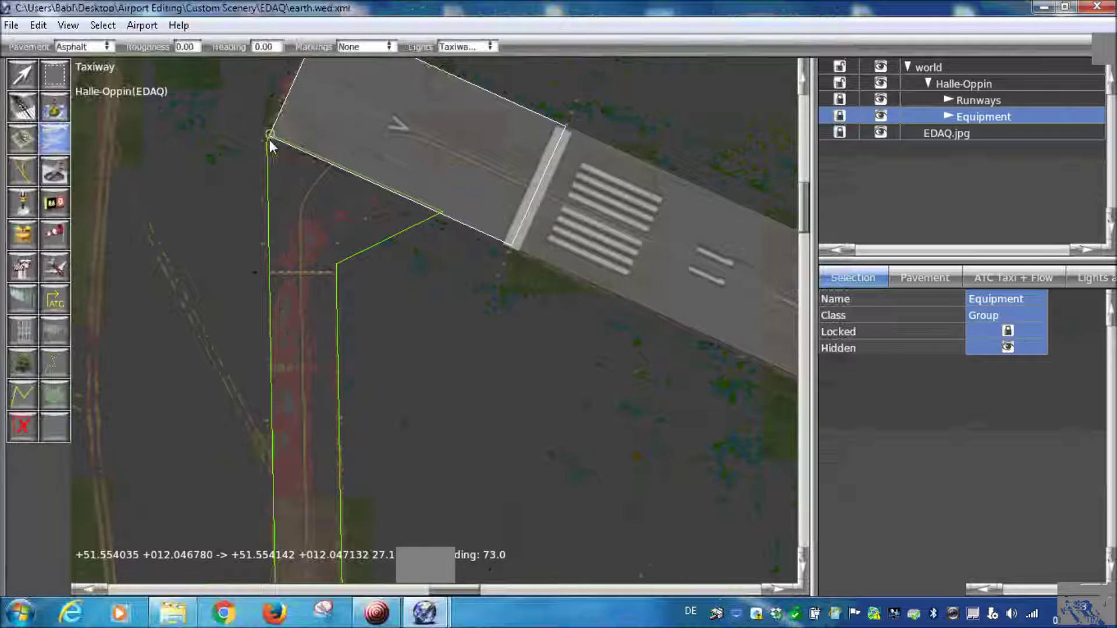
scroll(328, 221, up, 5)
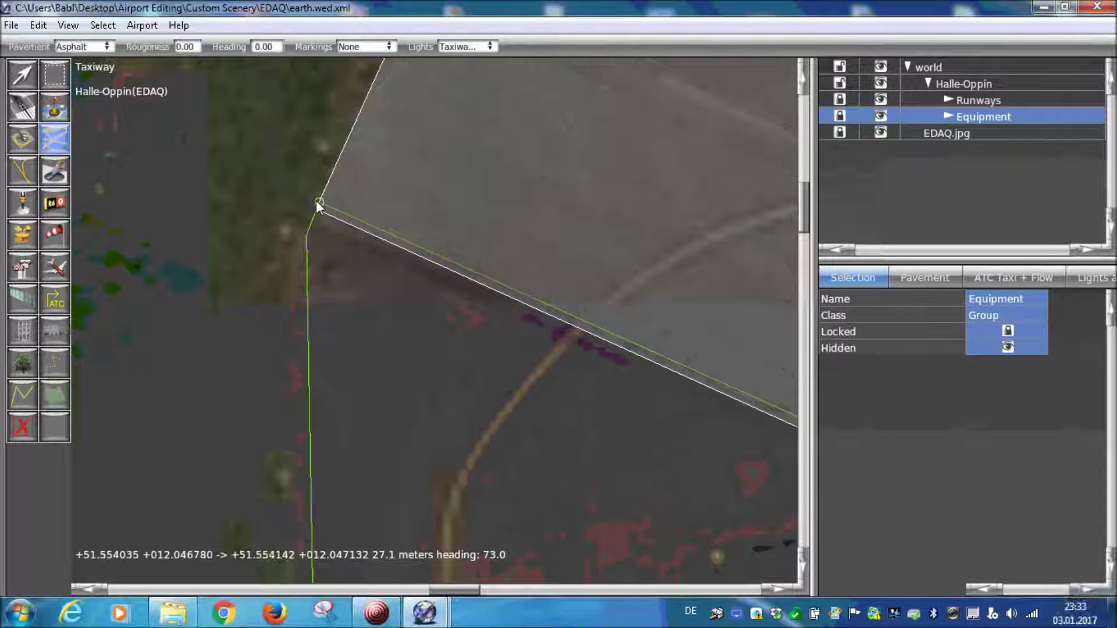
click(319, 203)
scroll(406, 278, down, 5)
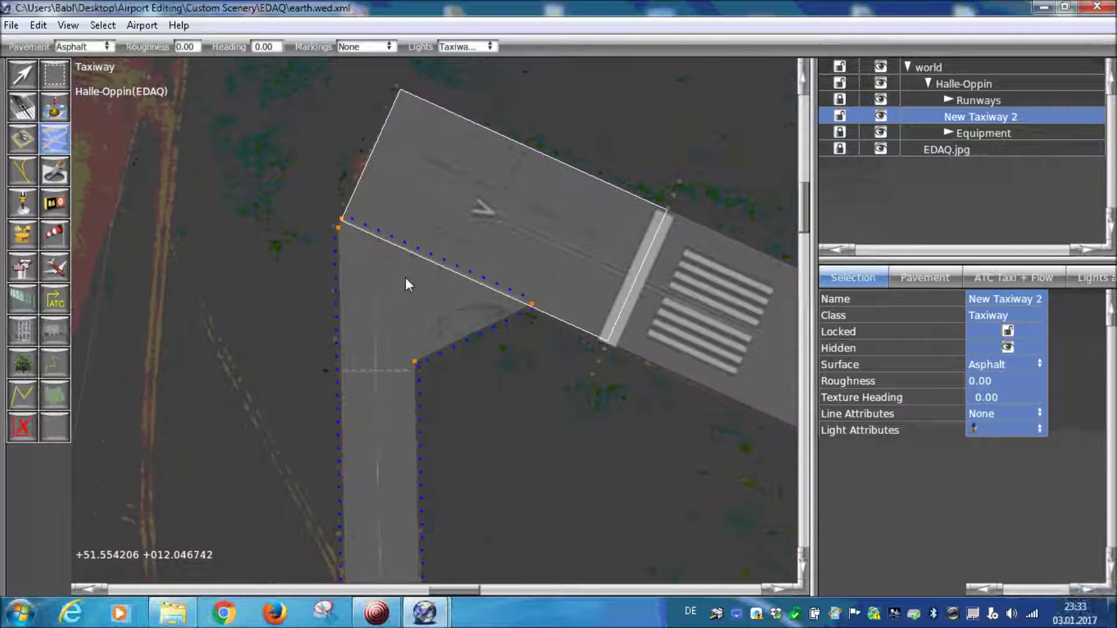
Review the finished taxiway, examine its corner points at the runway's western end with the Vertex tool, and deselect it
scroll(299, 171, down, 5)
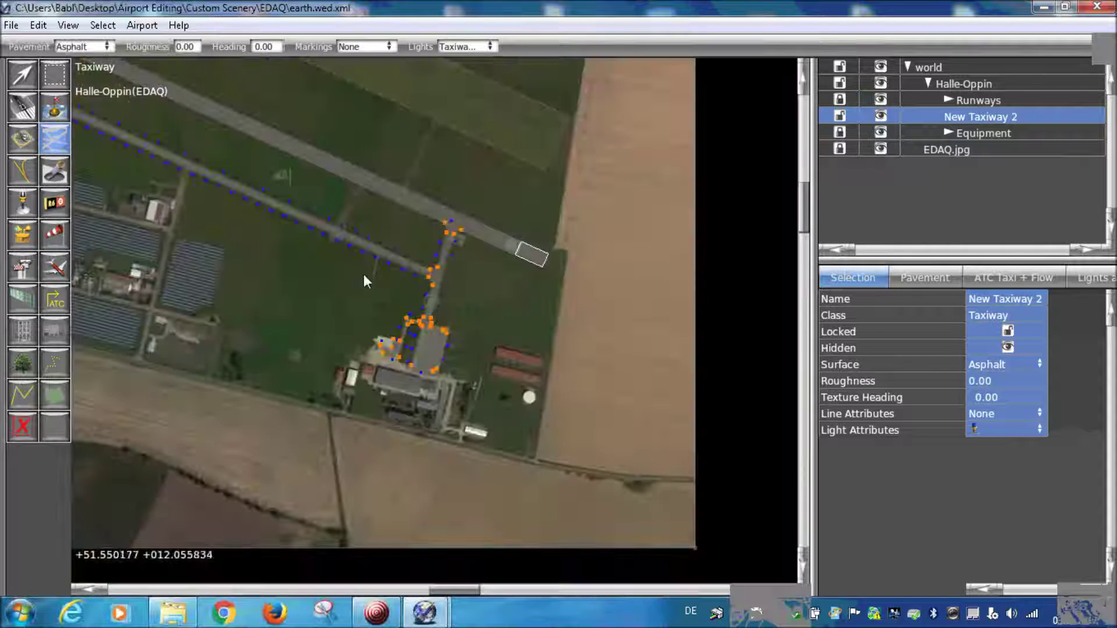
scroll(211, 174, up, 5)
scroll(400, 247, down, 3)
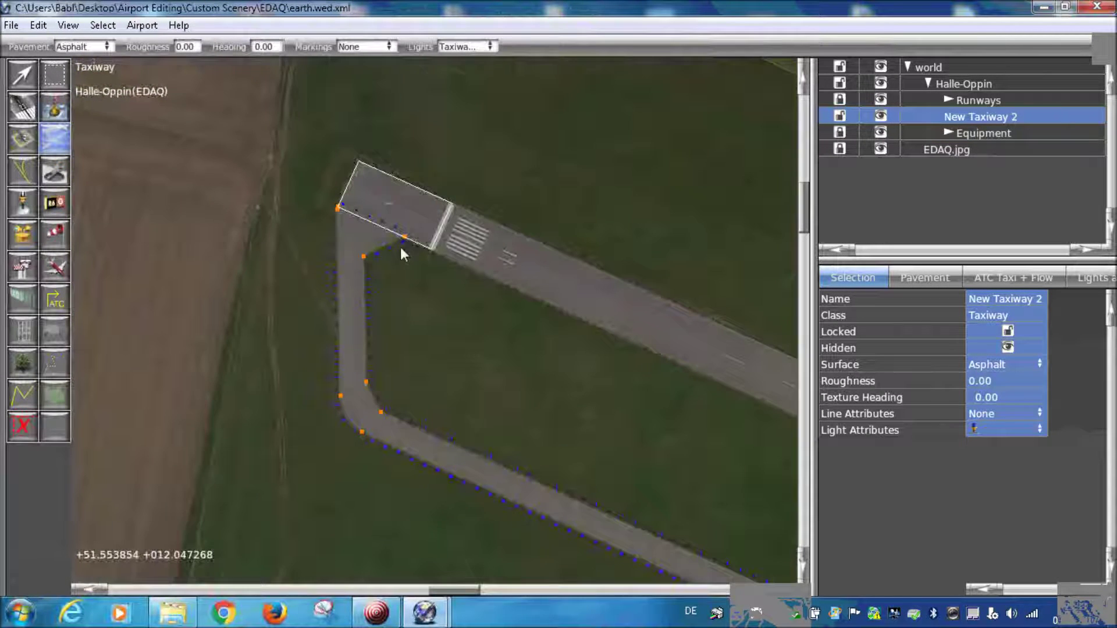
scroll(400, 247, up, 6)
key(v)
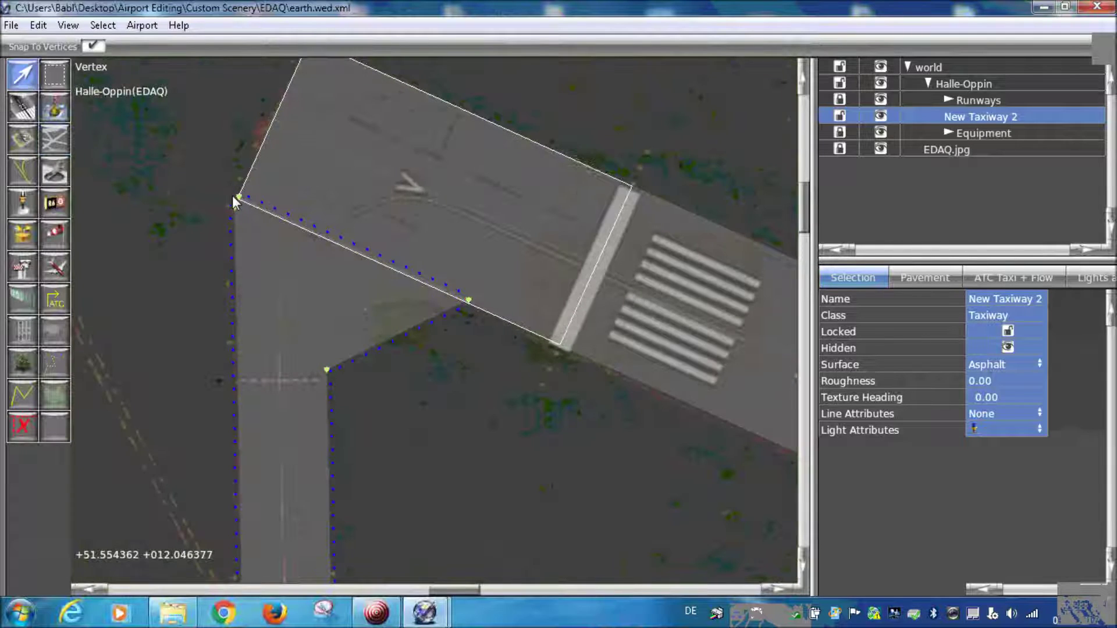
scroll(551, 296, up, 4)
right_drag(361, 298, 309, 297)
scroll(312, 302, down, 2)
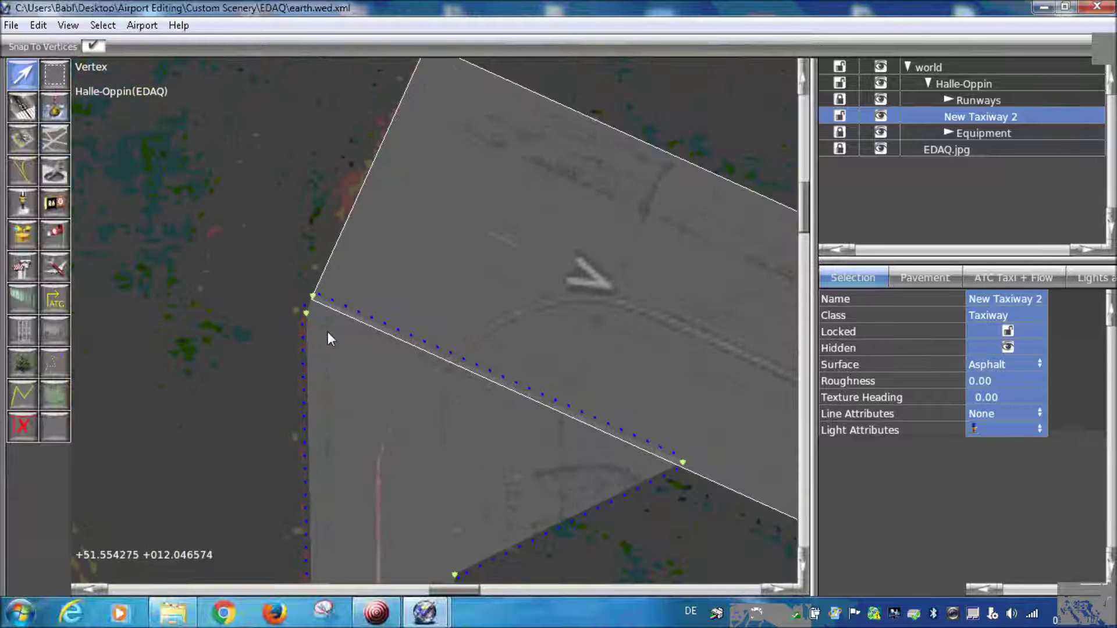
scroll(327, 332, down, 2)
scroll(527, 418, up, 4)
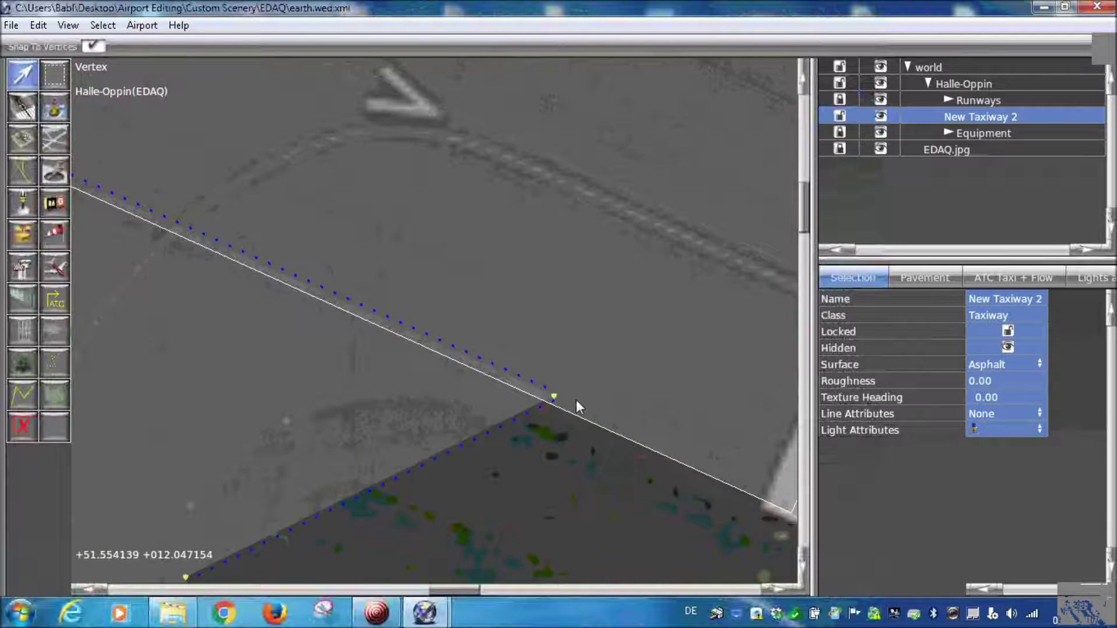
click(540, 458)
scroll(538, 456, down, 2)
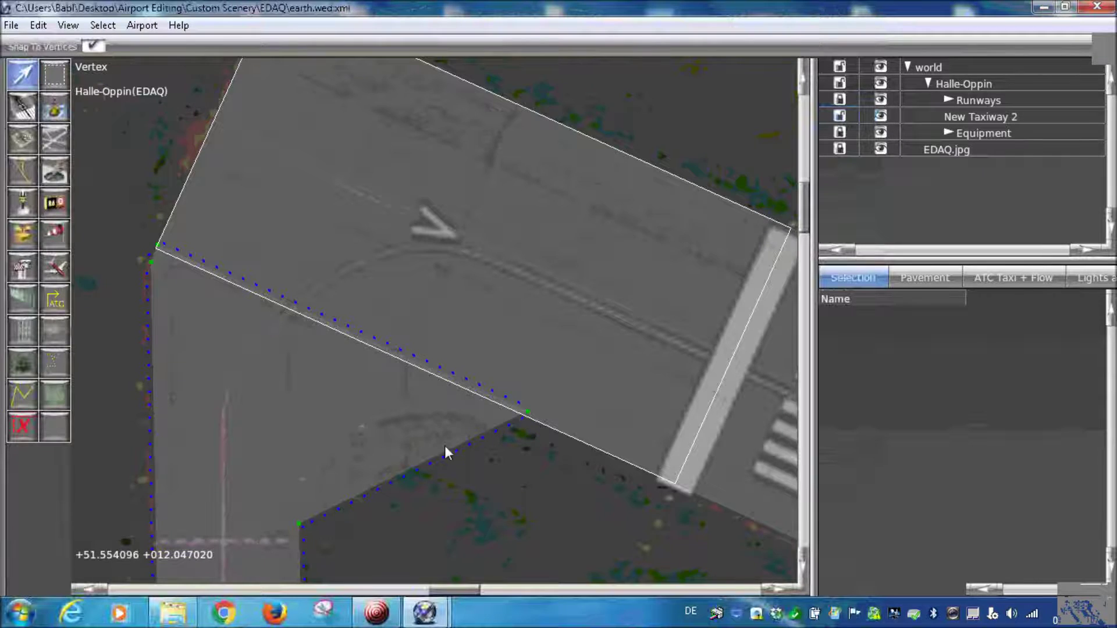
Remove the blue edge lights from the western taxiway's edge along the runway by setting its light attribute to None
scroll(414, 410, down, 3)
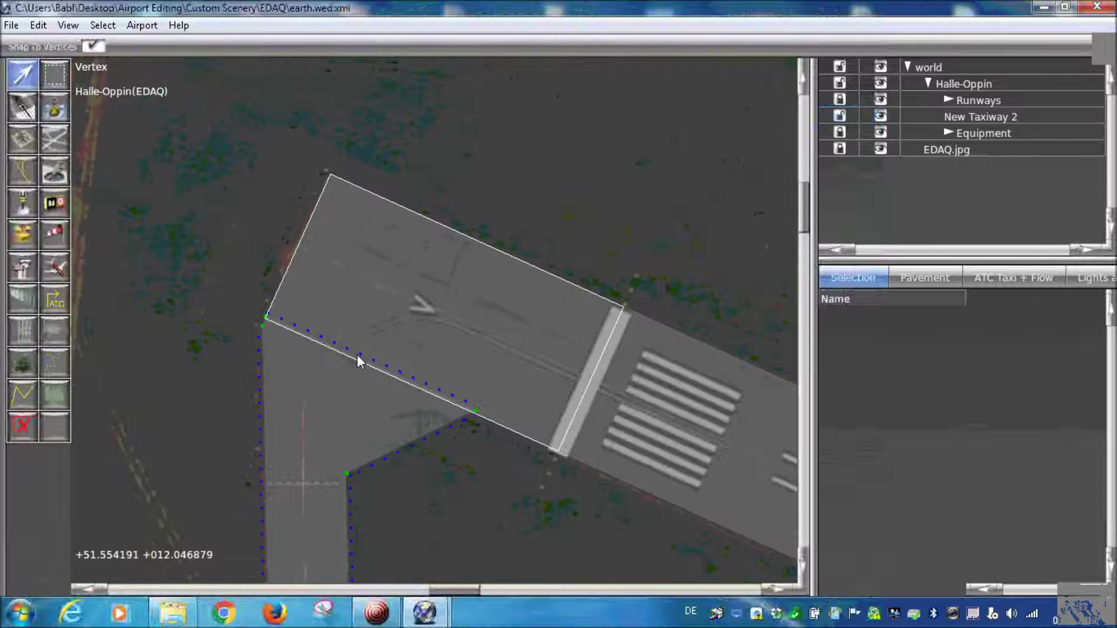
scroll(489, 418, up, 2)
scroll(484, 418, up, 1)
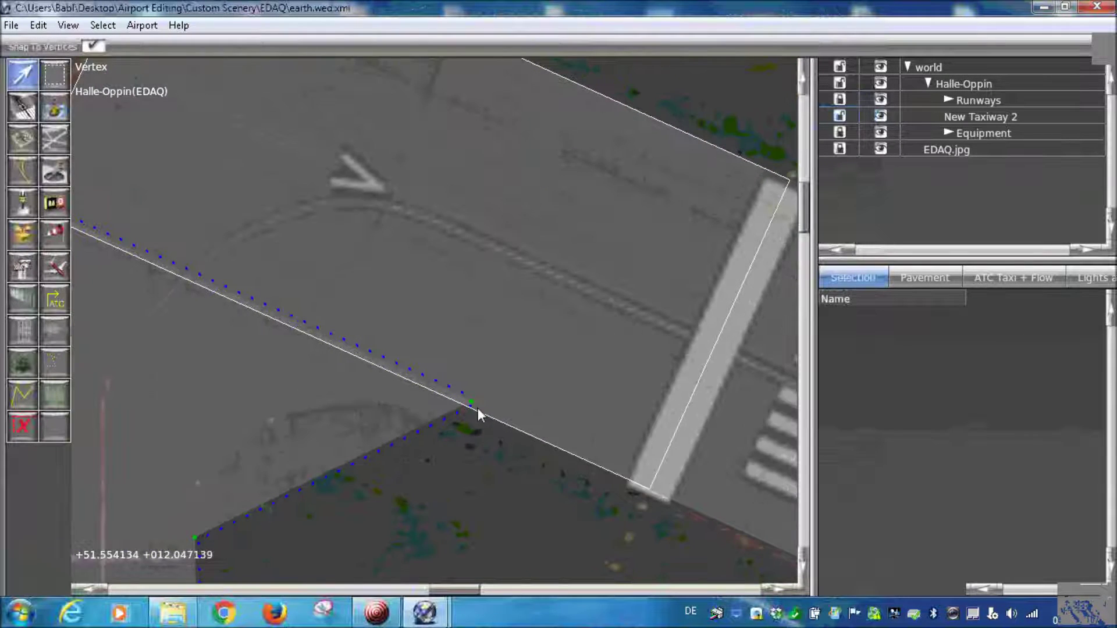
right_drag(472, 402, 624, 489)
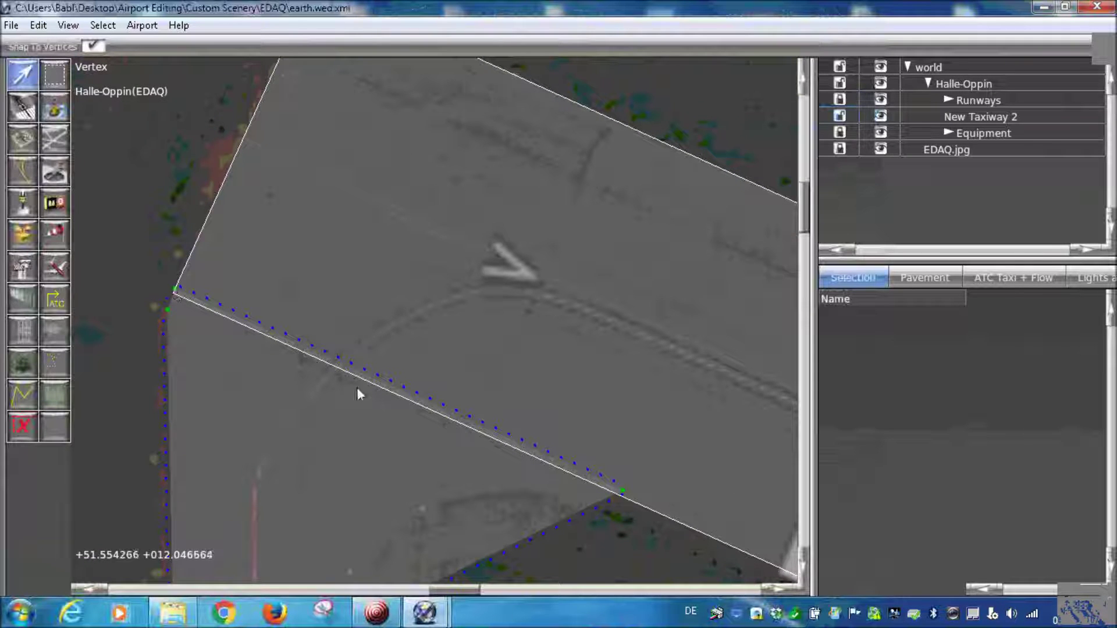
scroll(620, 494, up, 1)
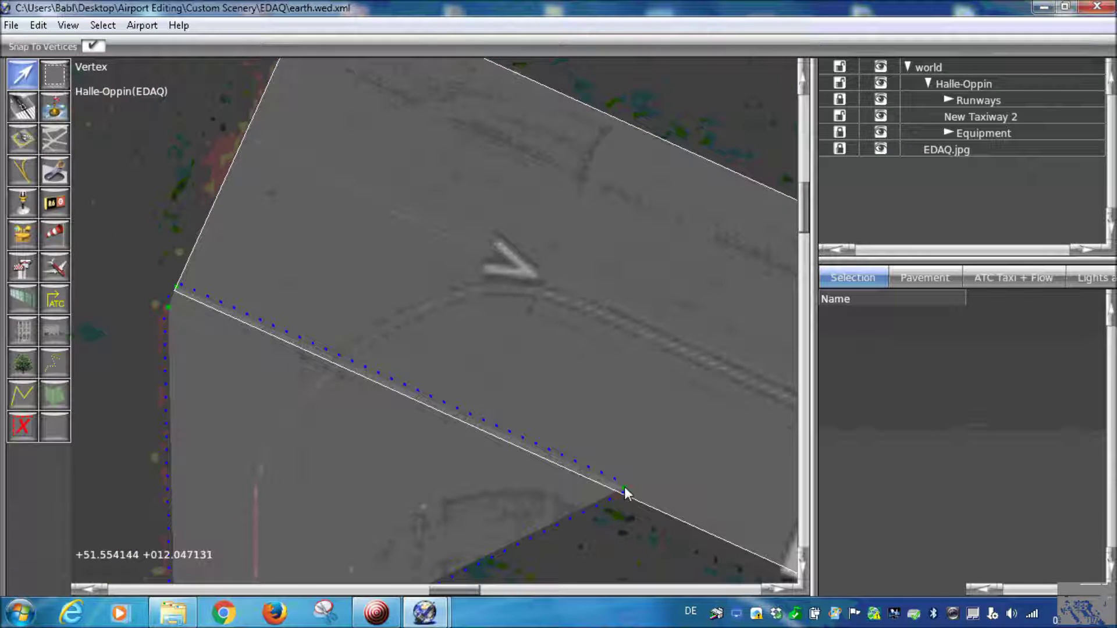
click(625, 491)
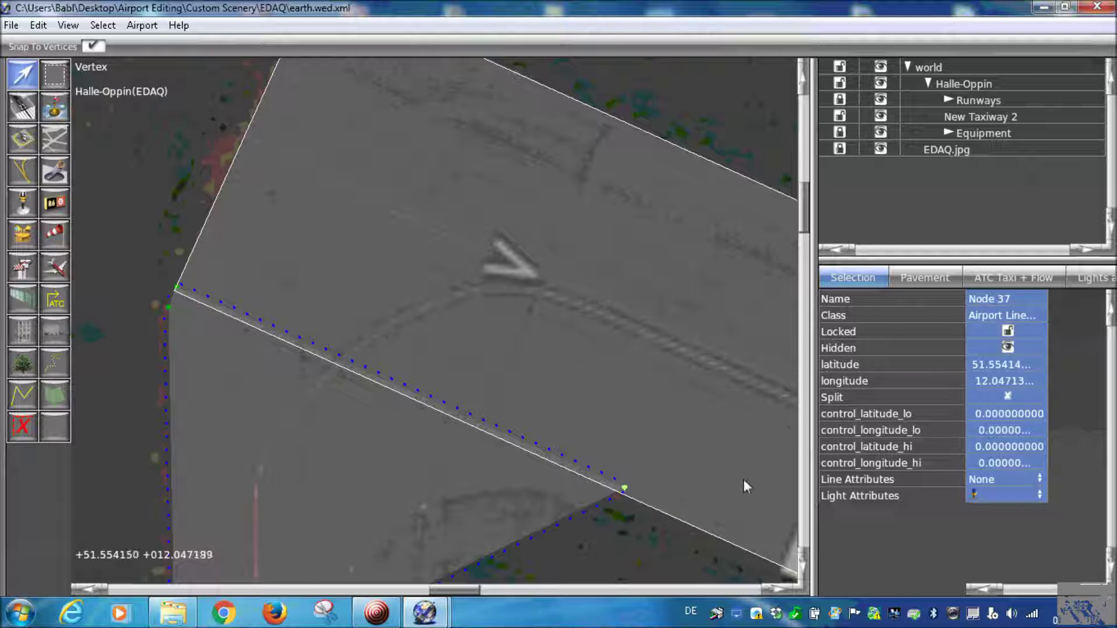
click(987, 496)
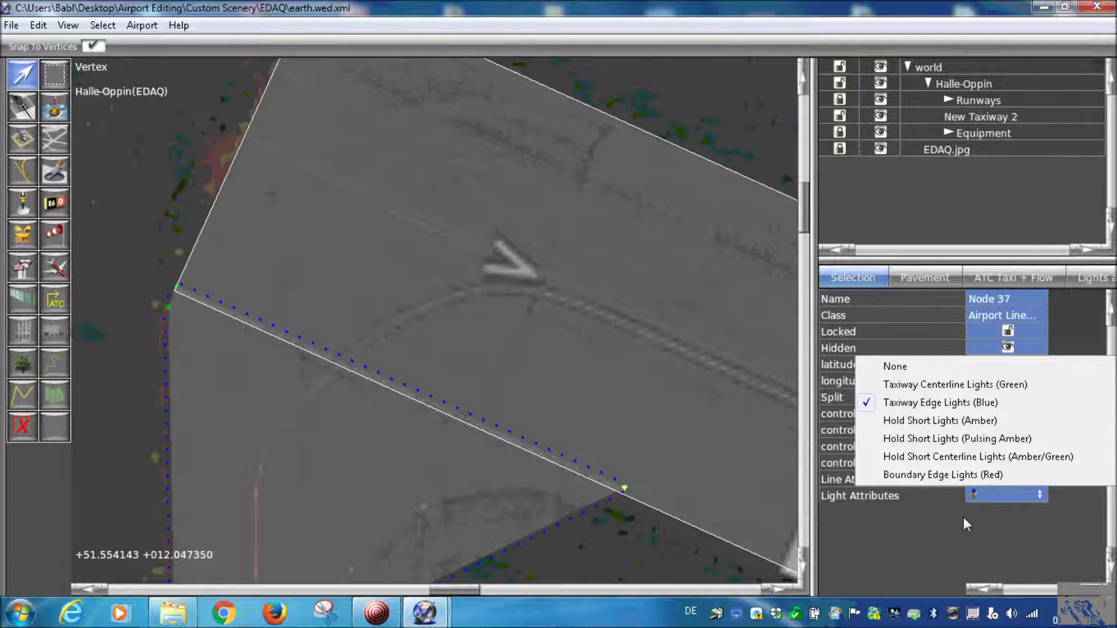
click(904, 369)
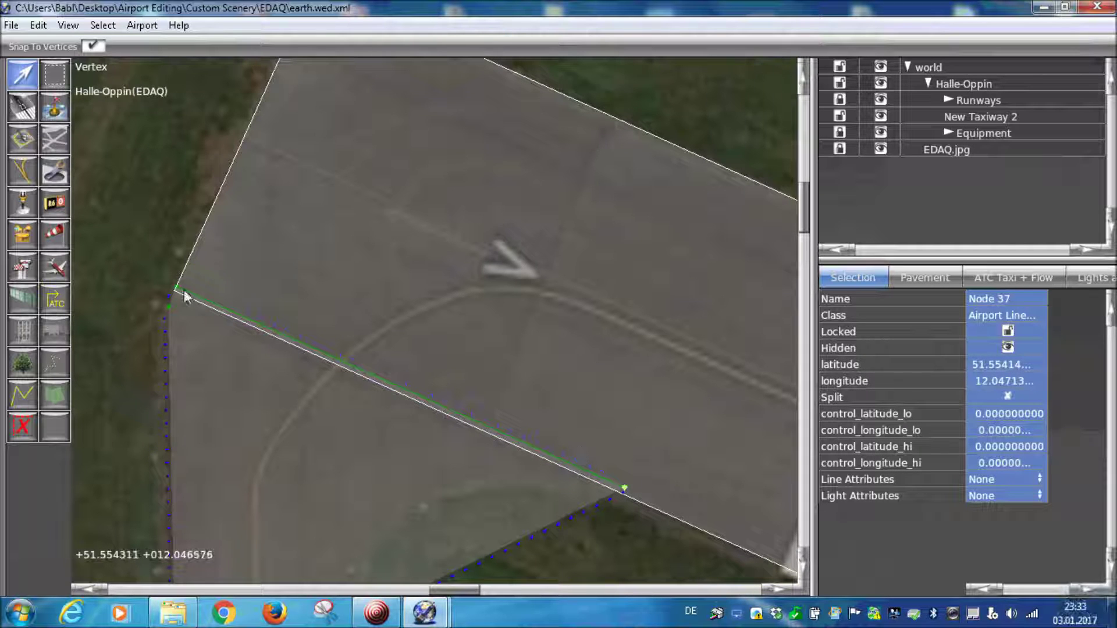
Restore Taxiway Edge Lights (Blue) on the western runway-side edge, set its lights to None again, and select its western corner point
scroll(447, 448, down, 2)
right_drag(329, 395, 352, 302)
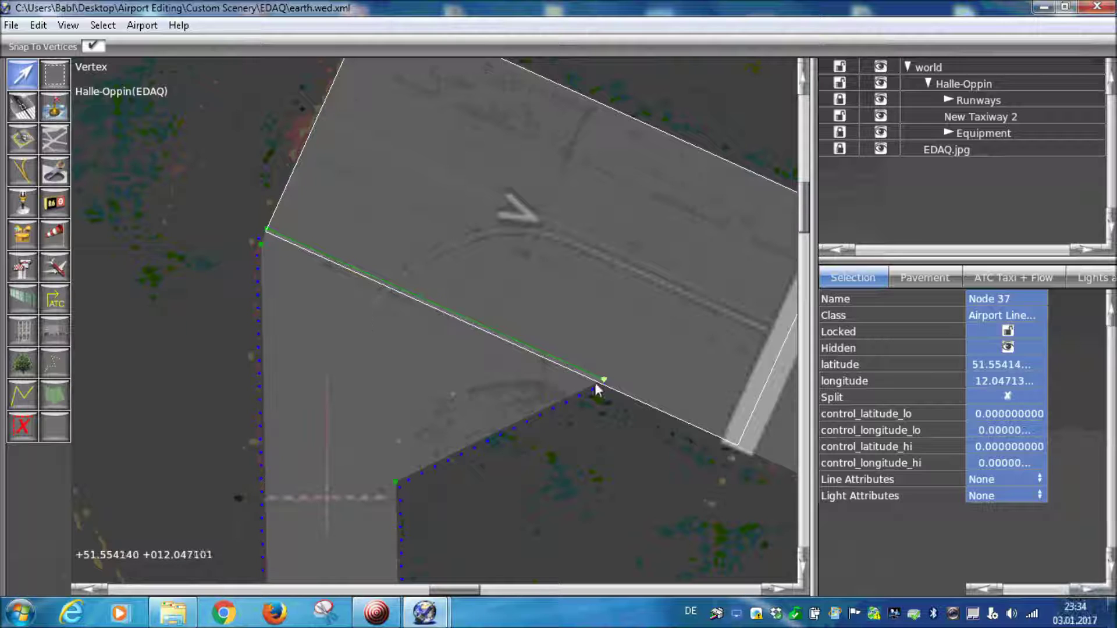
click(996, 495)
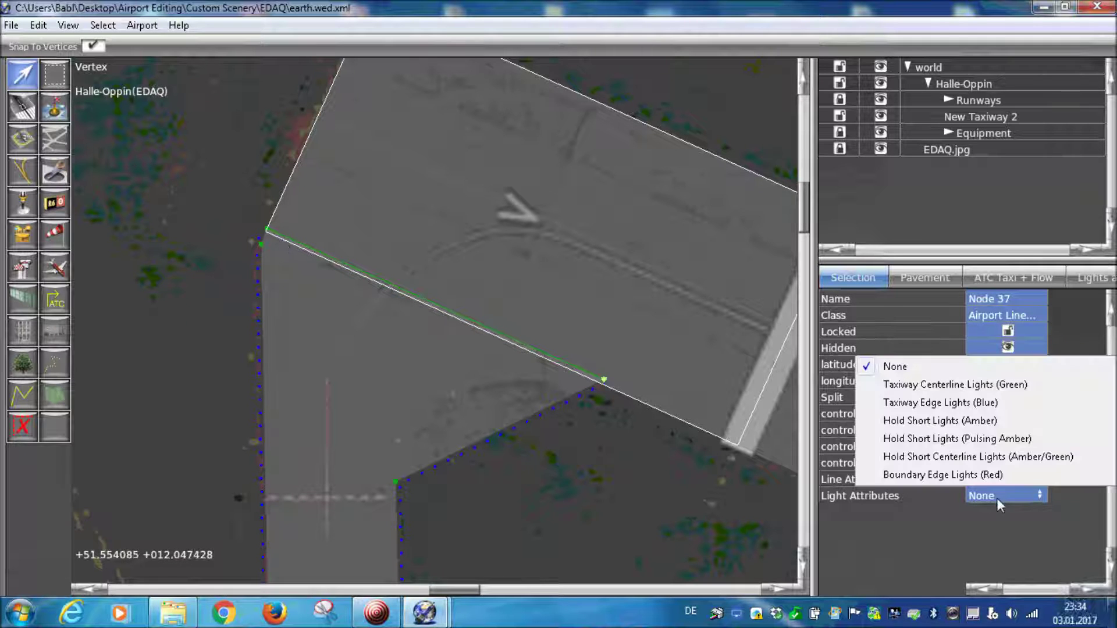
click(977, 403)
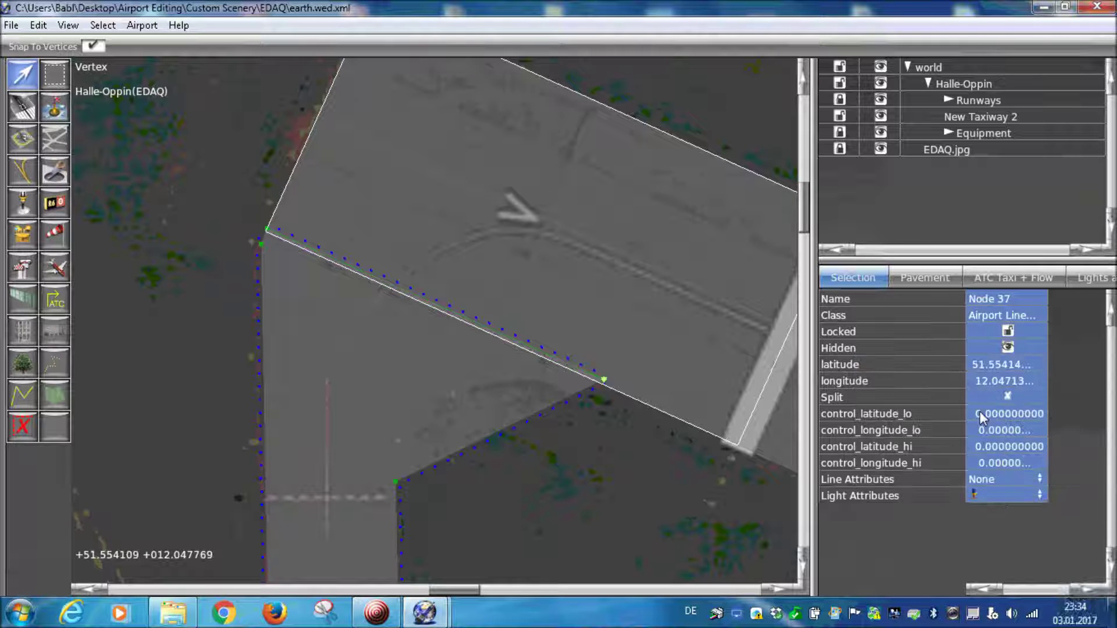
click(990, 496)
click(890, 365)
click(267, 229)
scroll(495, 408, down, 3)
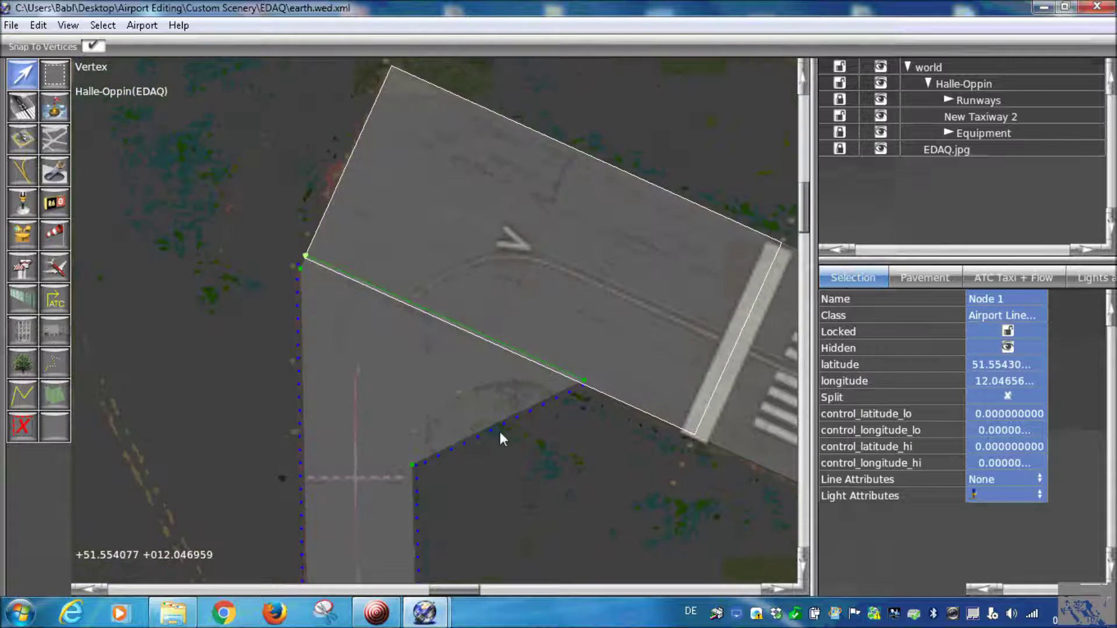
Set the light attribute to None on the eastern runway connector's edge where it meets the runway
scroll(455, 320, down, 3)
right_drag(579, 399, 504, 247)
scroll(570, 281, up, 5)
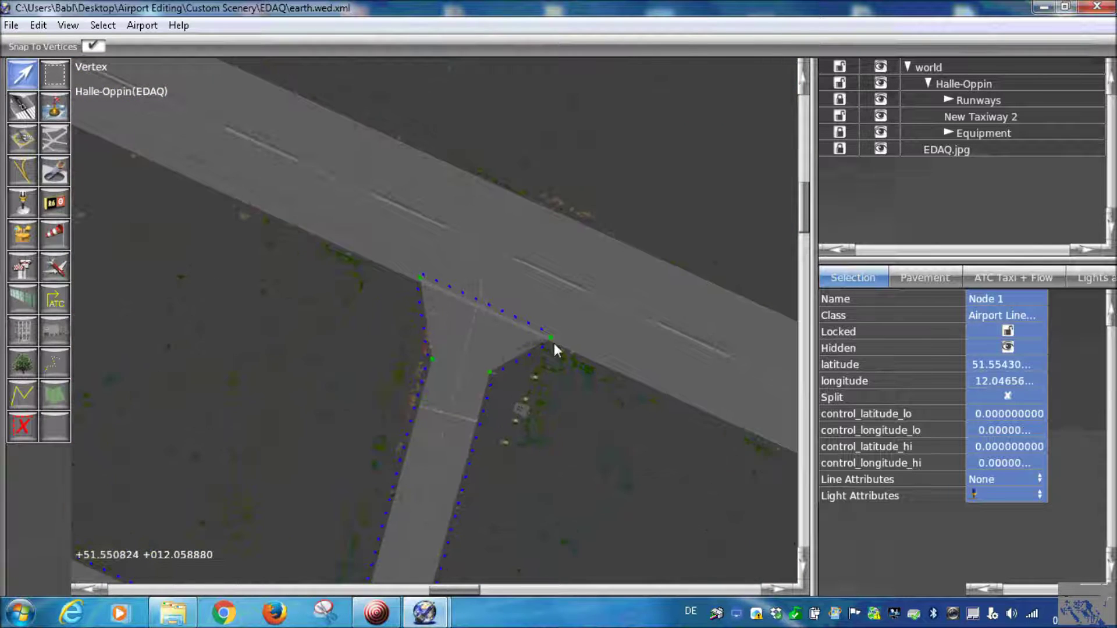
click(552, 338)
click(551, 337)
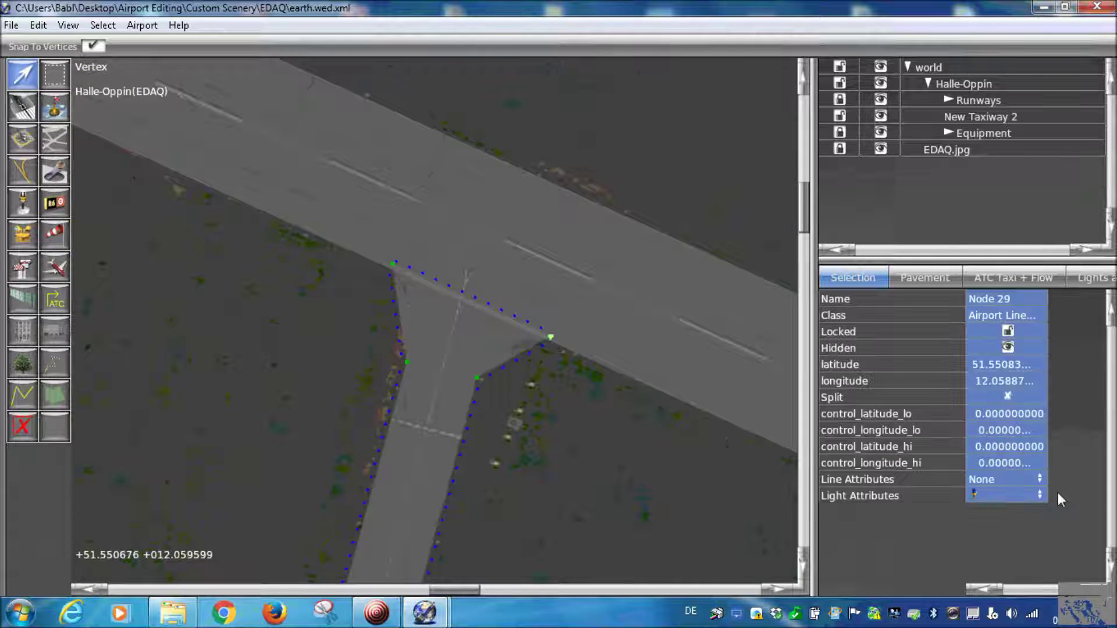
click(990, 495)
click(907, 362)
Set the lights to None on the small hangar apron's northern edge and on its edge along the building's eastern wall
scroll(524, 314, down, 3)
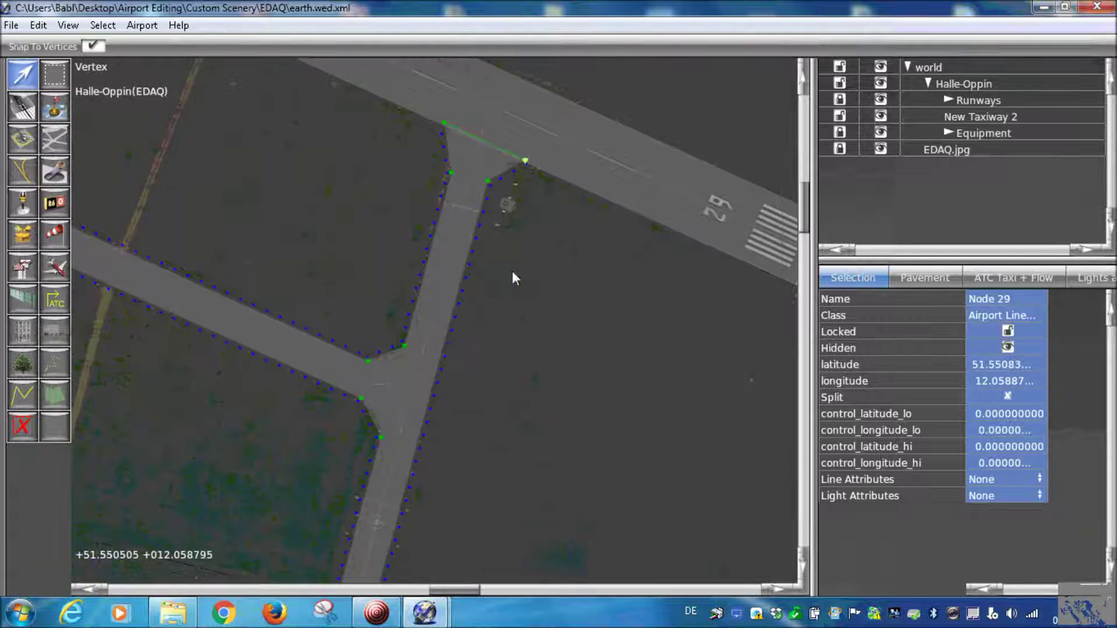
scroll(481, 388, up, 3)
scroll(481, 387, down, 3)
scroll(566, 208, up, 3)
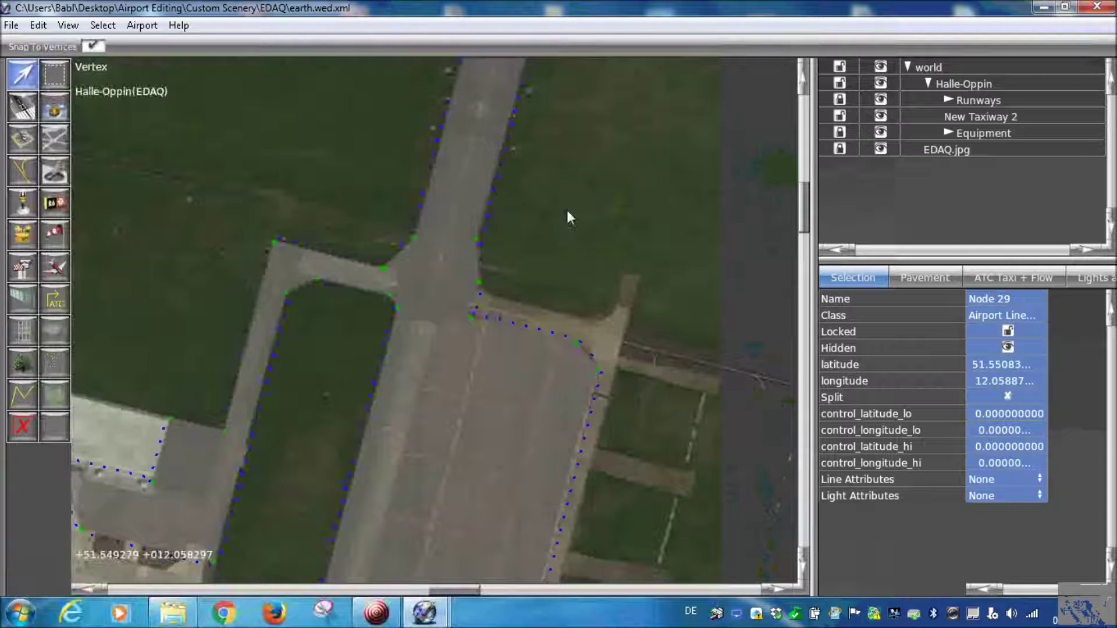
scroll(568, 214, down, 3)
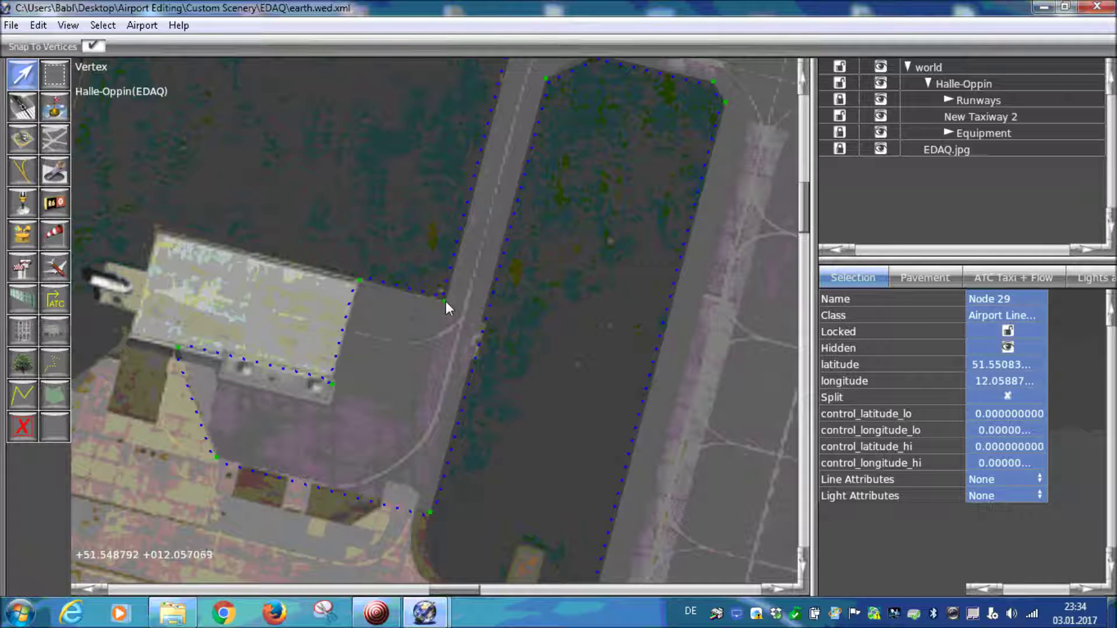
click(446, 301)
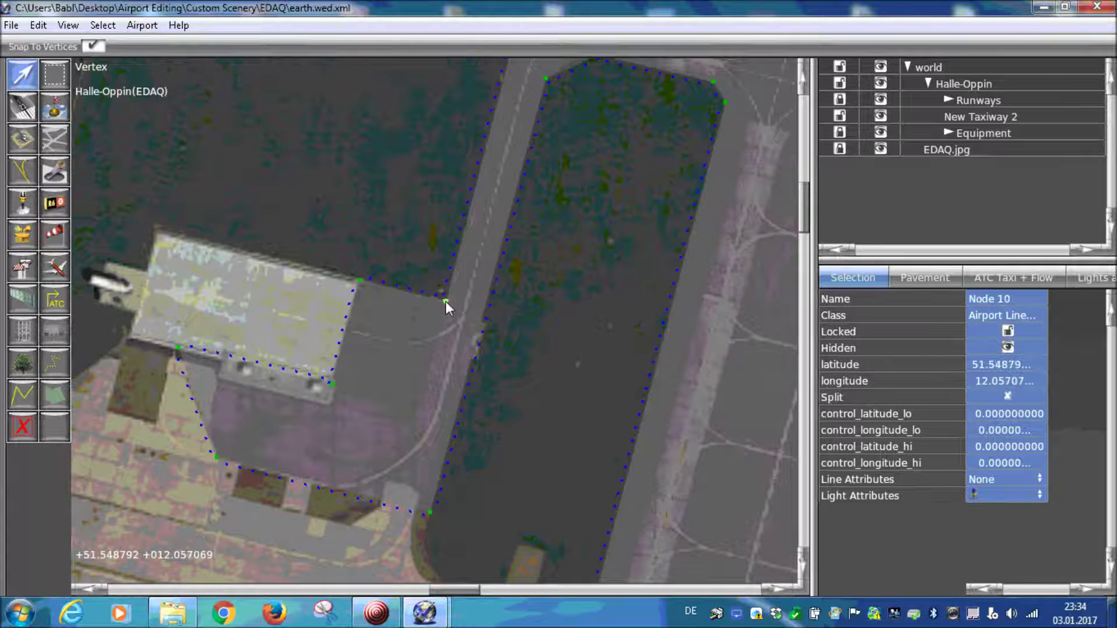
click(977, 499)
click(883, 366)
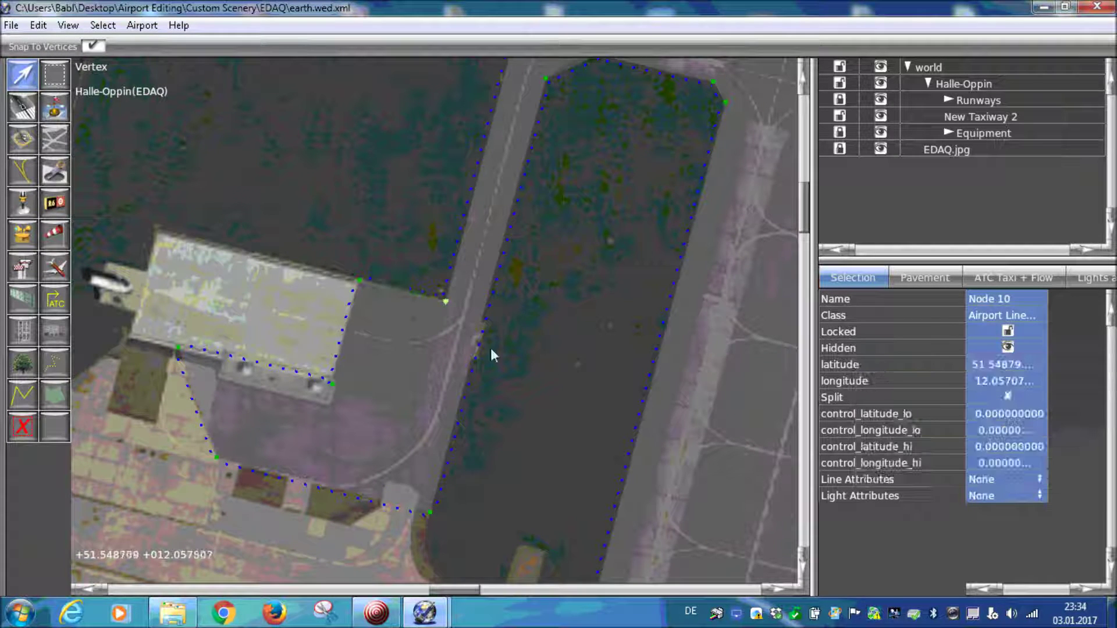
click(360, 280)
click(977, 496)
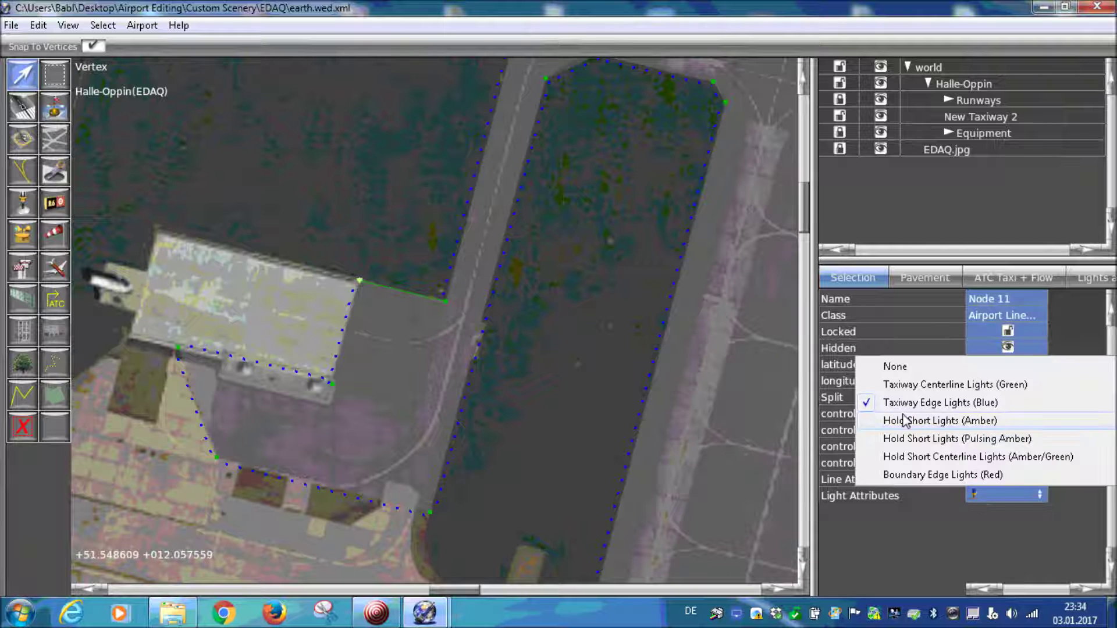
click(894, 367)
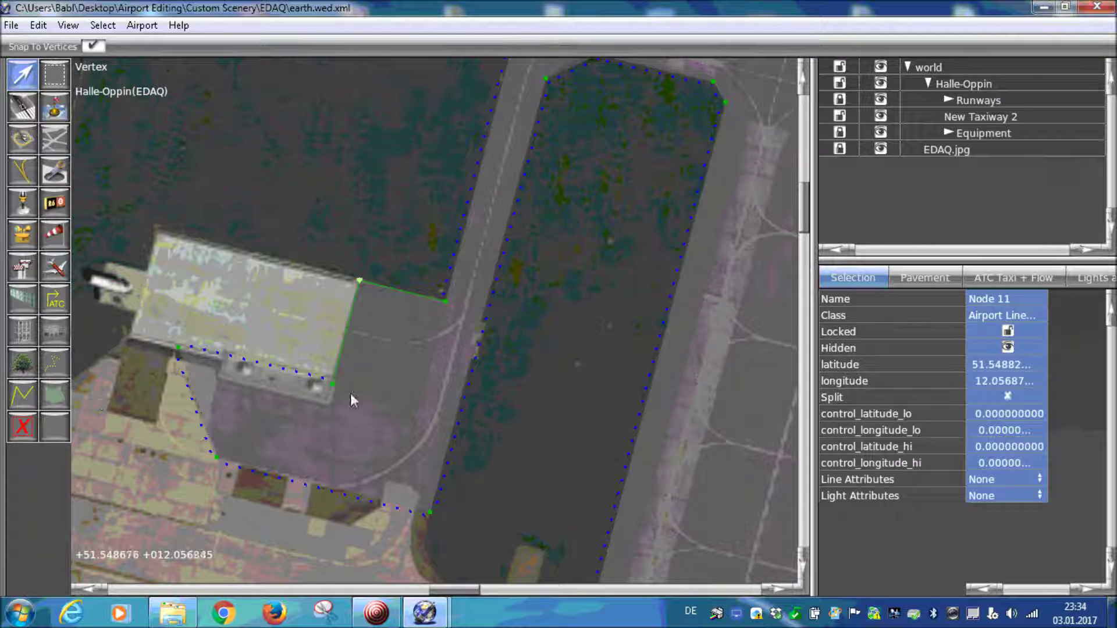
Set the lights to None on the hangar apron's edge along the building's southern wall and on its western and southern edges
click(333, 384)
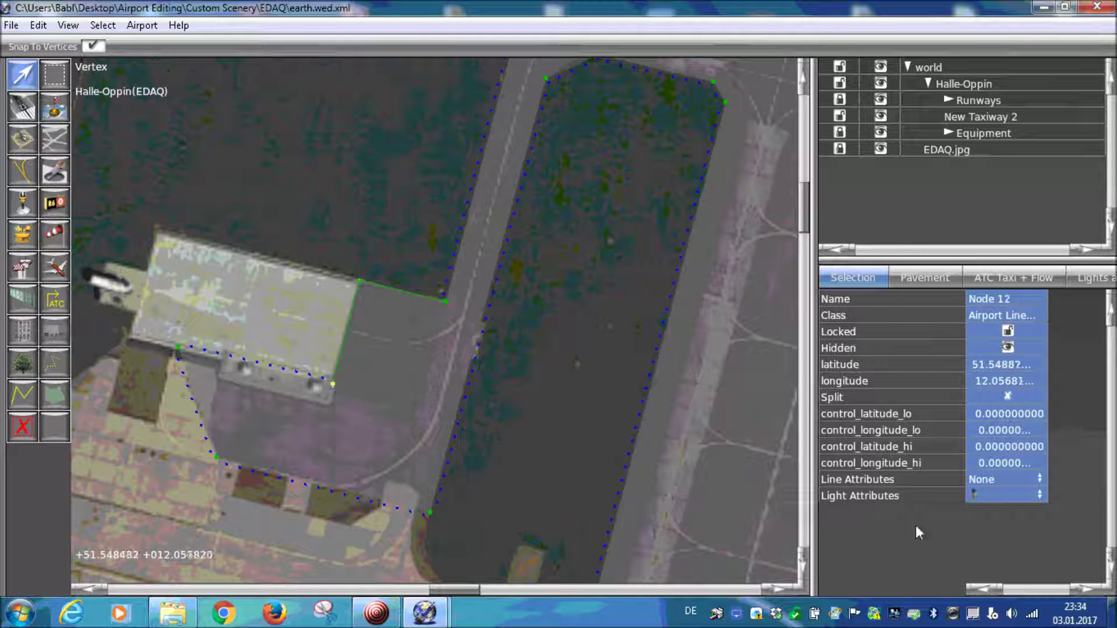
click(971, 495)
click(885, 364)
click(178, 348)
right_drag(288, 433, 306, 353)
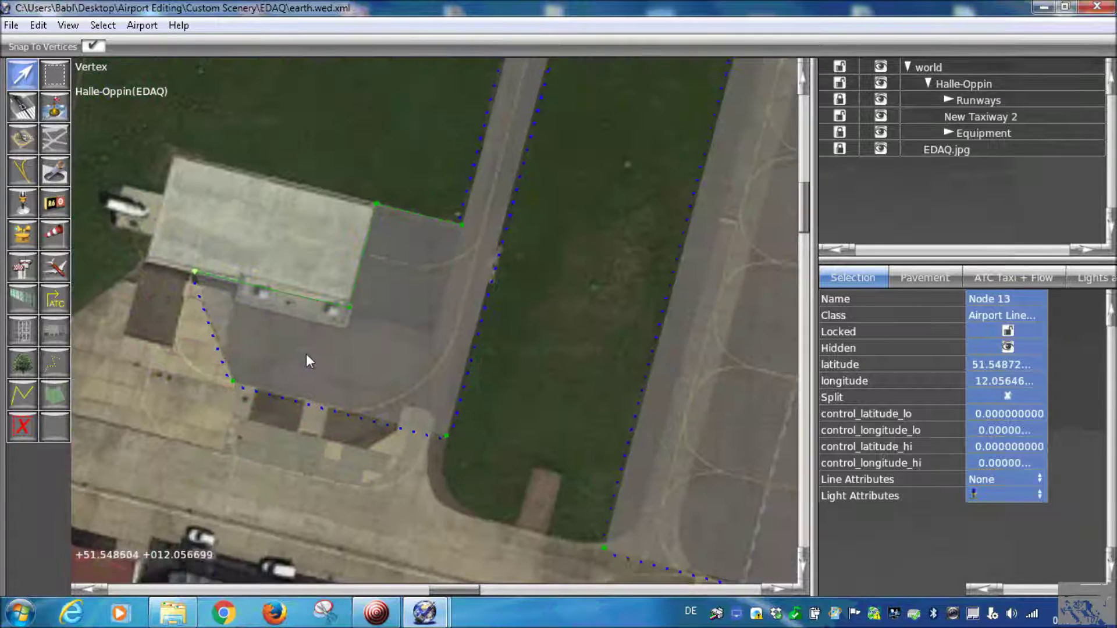
click(1017, 496)
click(888, 362)
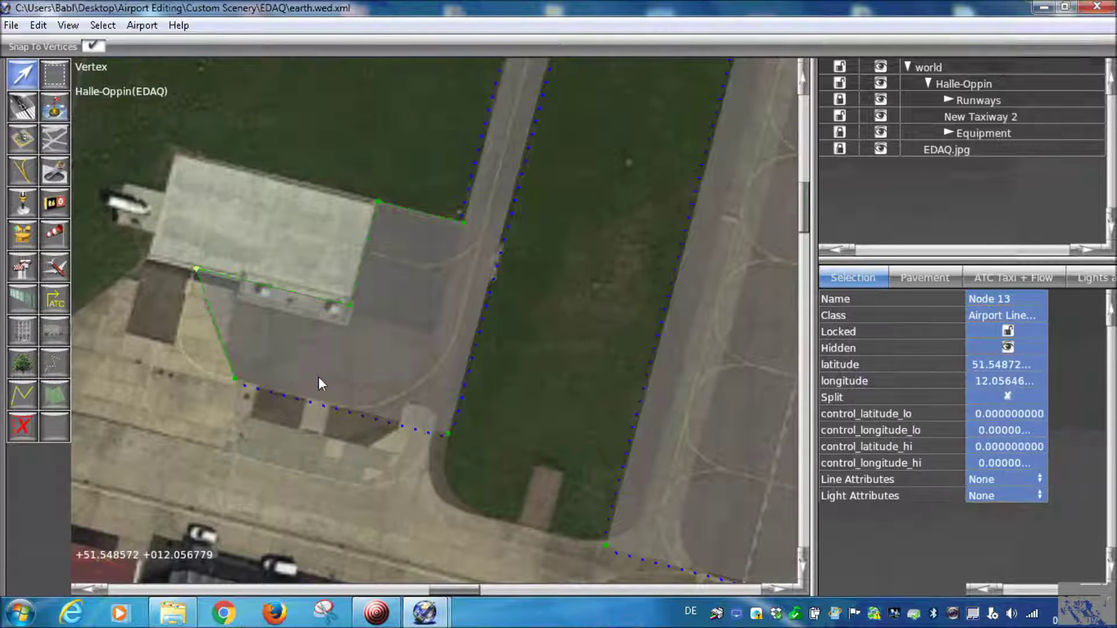
click(235, 378)
click(994, 497)
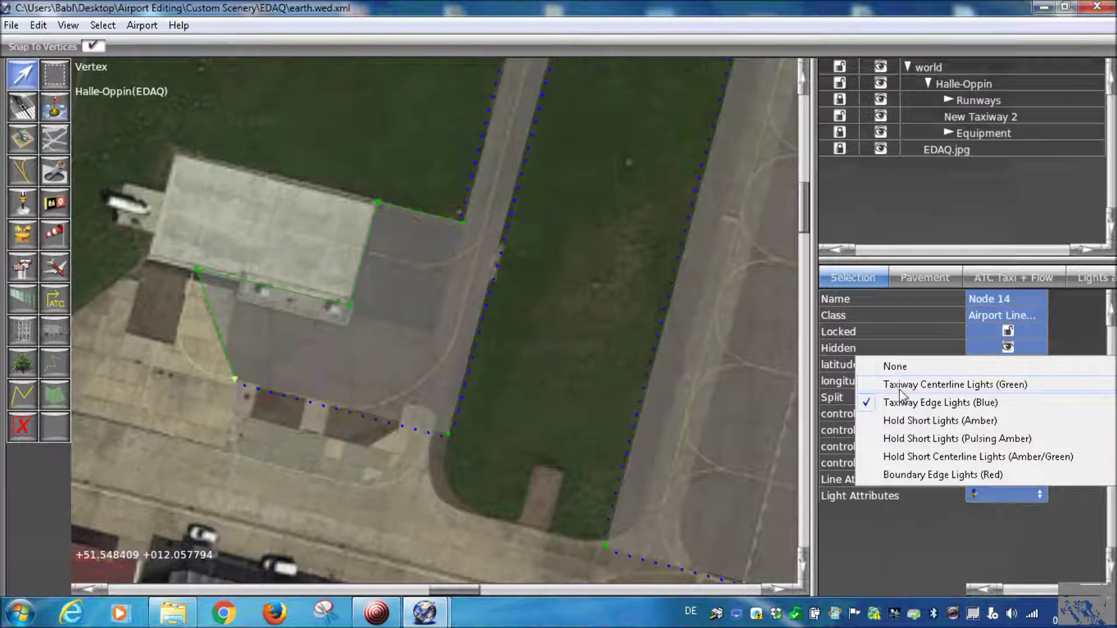
click(895, 367)
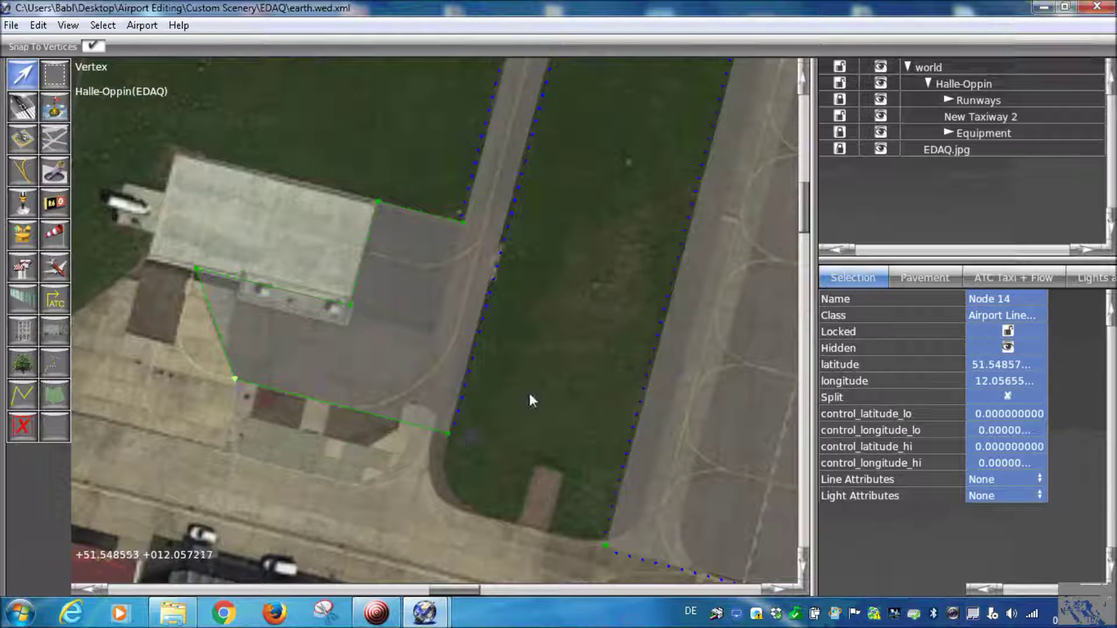
Set the light attribute to None on the main apron's southern edge and on the short edge cutting its southeastern corner
scroll(535, 274, down, 4)
right_drag(550, 216, 427, 217)
right_drag(415, 395, 415, 315)
click(423, 394)
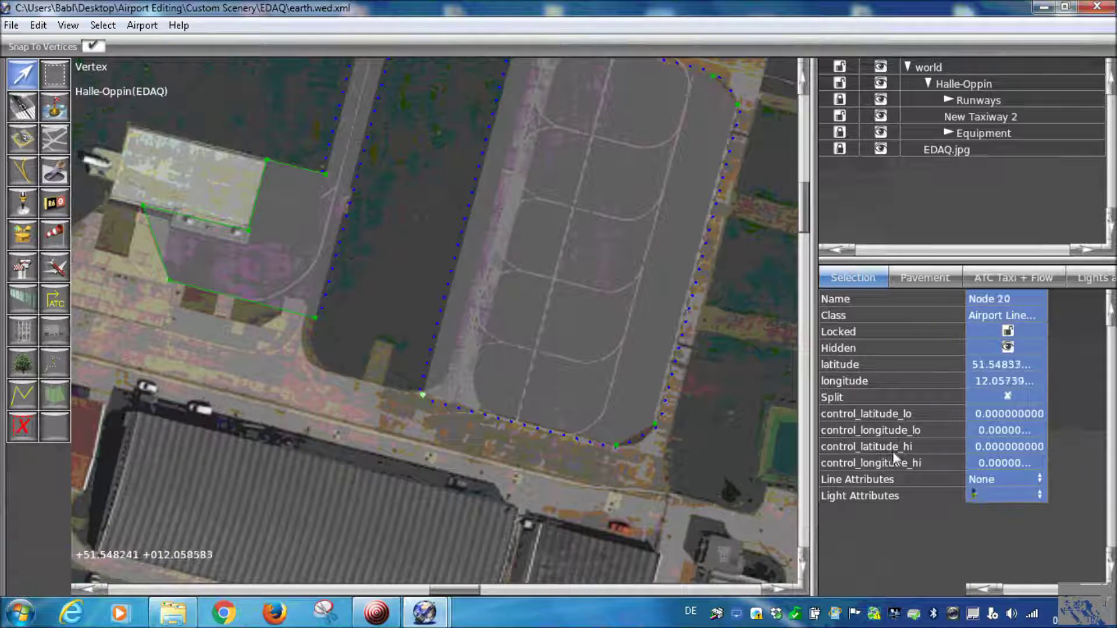
click(1010, 494)
click(896, 367)
right_drag(632, 309, 580, 318)
click(567, 454)
click(1010, 495)
click(896, 367)
Set the light attribute to None on the main apron's long eastern edge and on its short northeastern corner edge
click(606, 431)
right_drag(626, 446, 642, 494)
click(989, 493)
click(907, 369)
scroll(446, 505, up, 3)
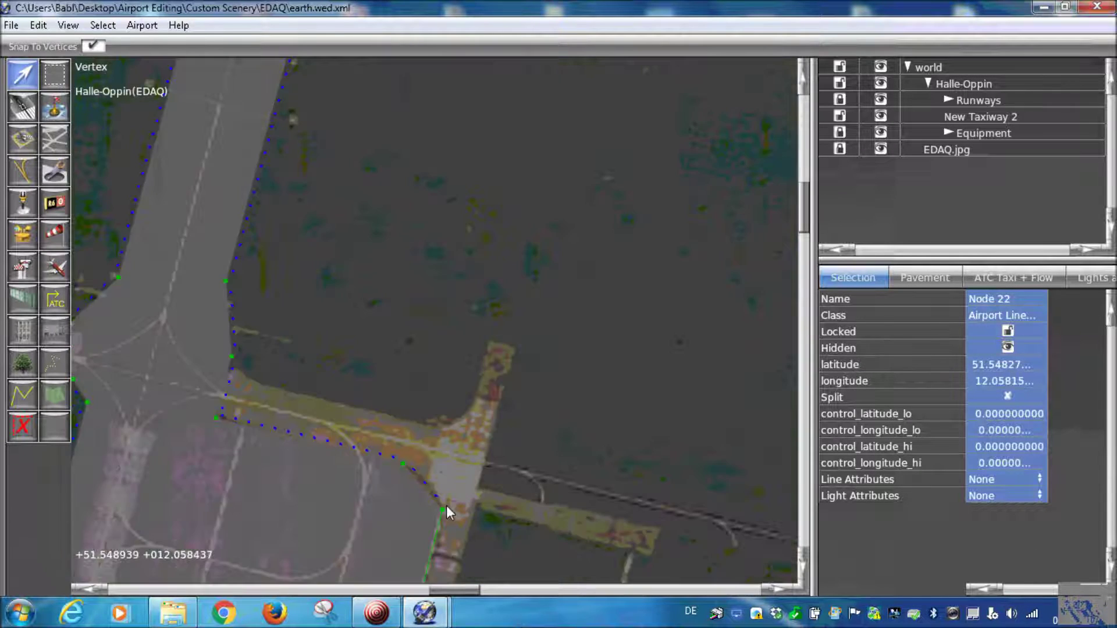
scroll(446, 506, up, 2)
click(441, 513)
click(1008, 493)
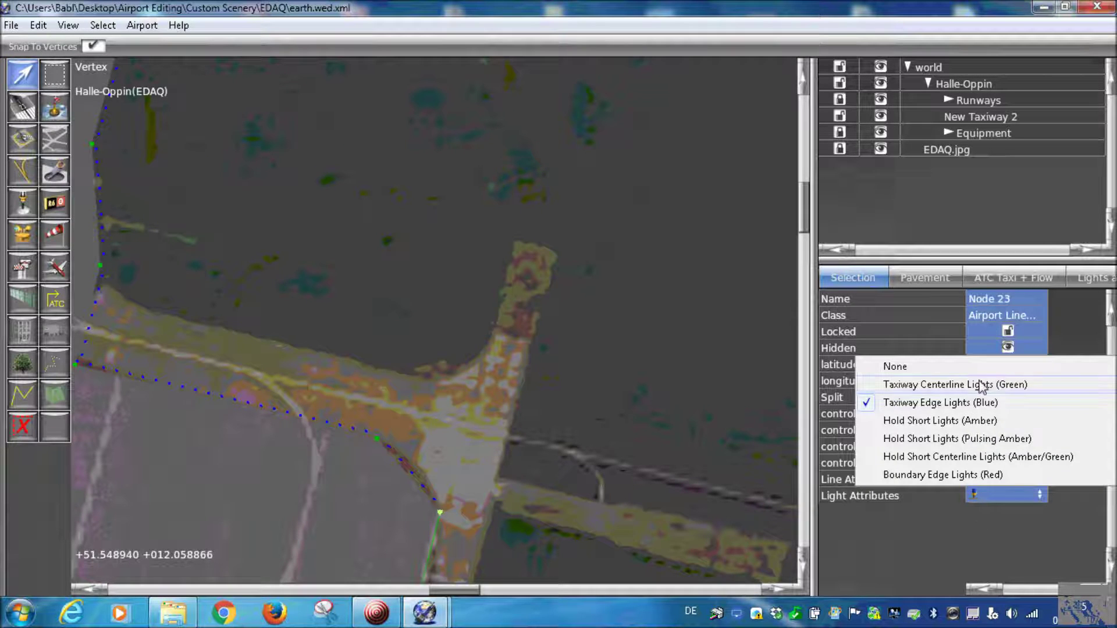
click(896, 367)
Set the lights to None on the main apron's northern edge and on the short edge leading up to the taxiway
click(376, 438)
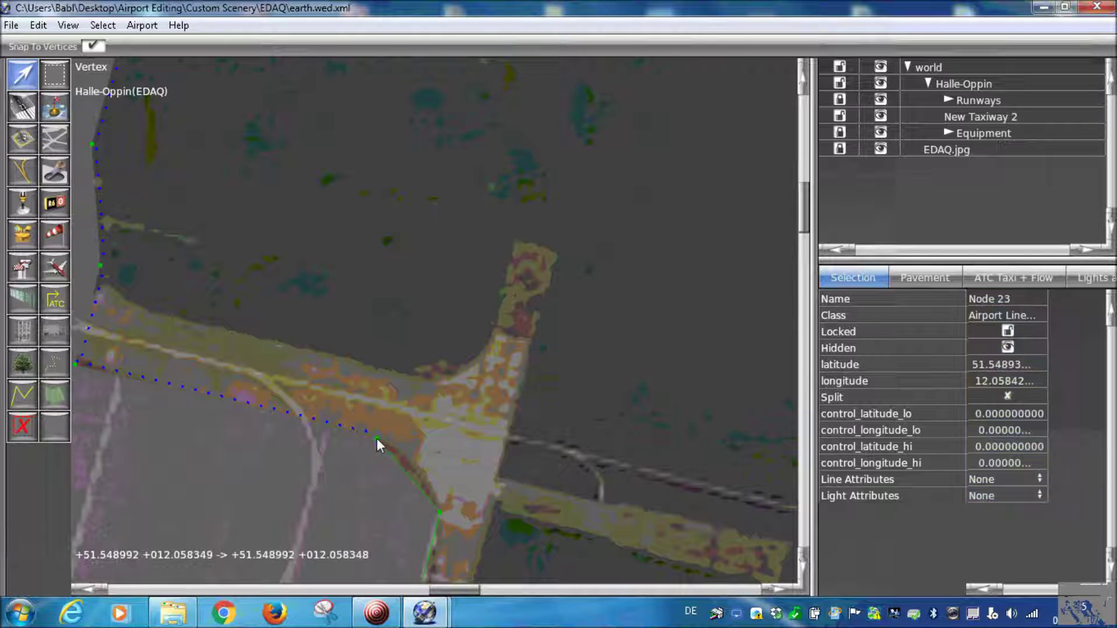
click(377, 438)
click(377, 437)
click(1004, 498)
click(896, 365)
right_drag(134, 368, 313, 427)
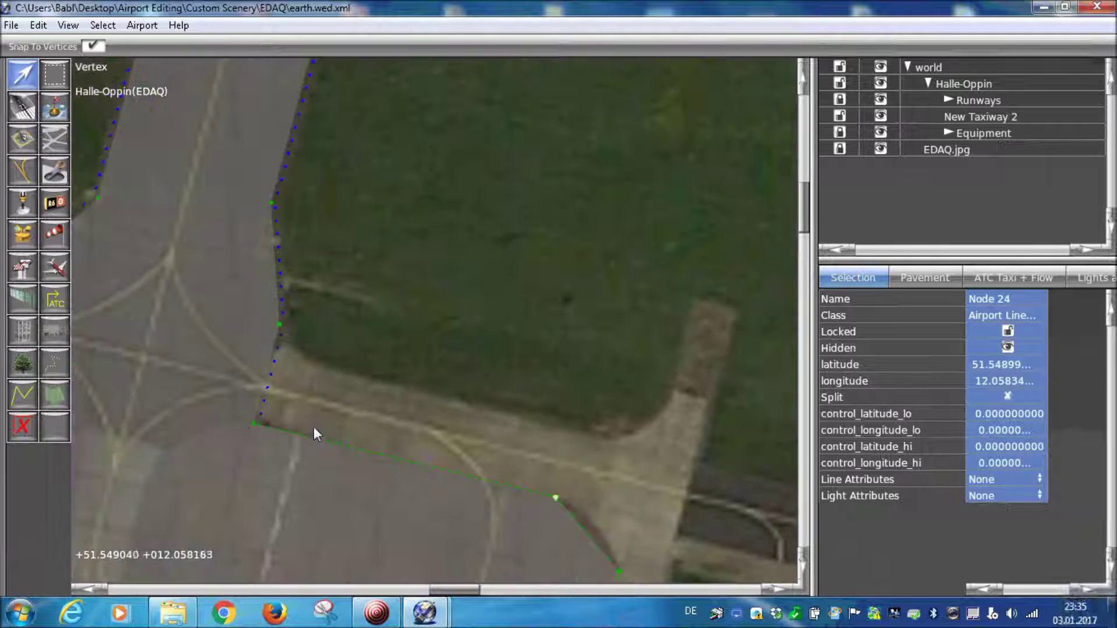
click(254, 425)
click(1004, 494)
click(891, 366)
Review the lighting around the taxiway network and examine the unpaved link between the parallel taxiway and the runway
scroll(509, 349, down, 4)
right_drag(514, 188, 451, 436)
scroll(477, 343, down, 4)
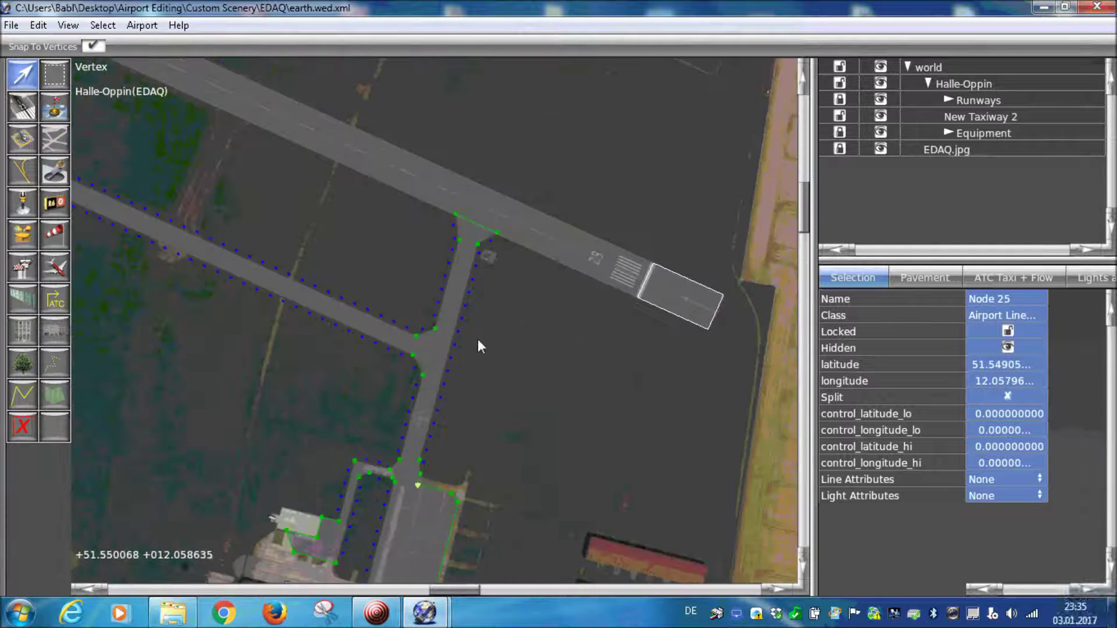
right_drag(481, 344, 550, 375)
scroll(276, 372, down, 1)
right_drag(277, 366, 561, 404)
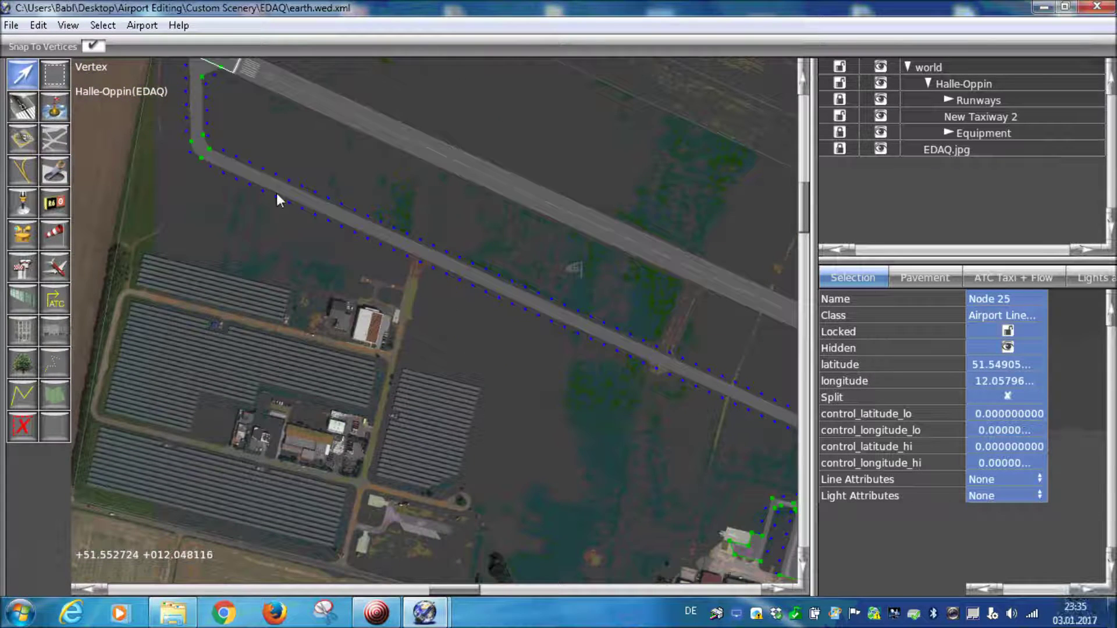
right_drag(436, 349, 423, 449)
scroll(577, 432, up, 3)
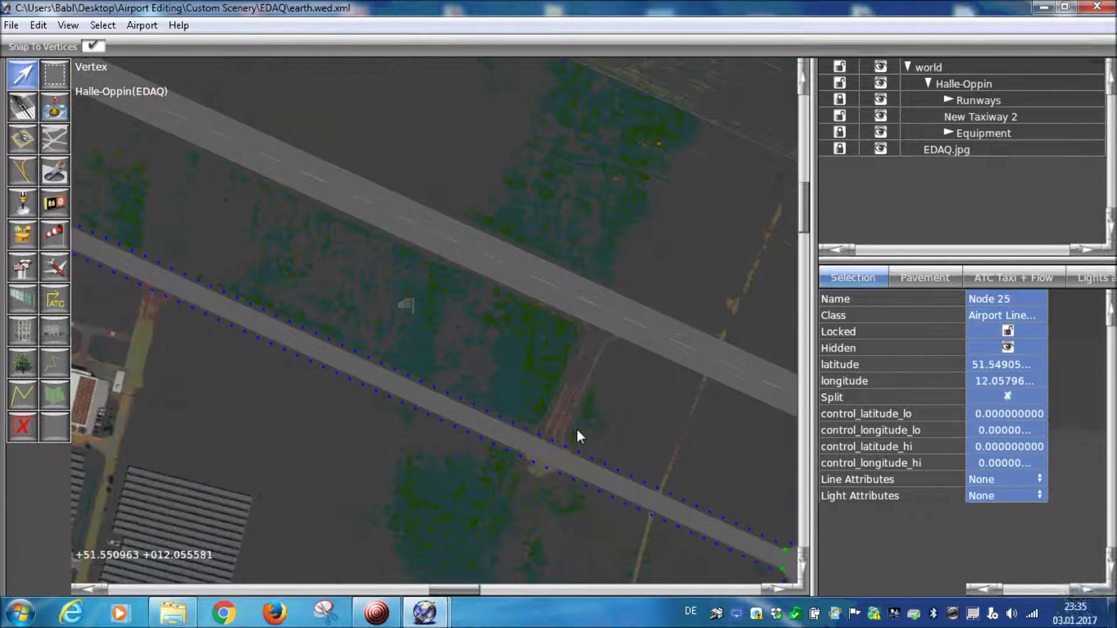
scroll(577, 430, up, 7)
right_drag(692, 158, 537, 450)
scroll(537, 449, down, 3)
right_drag(503, 554, 456, 423)
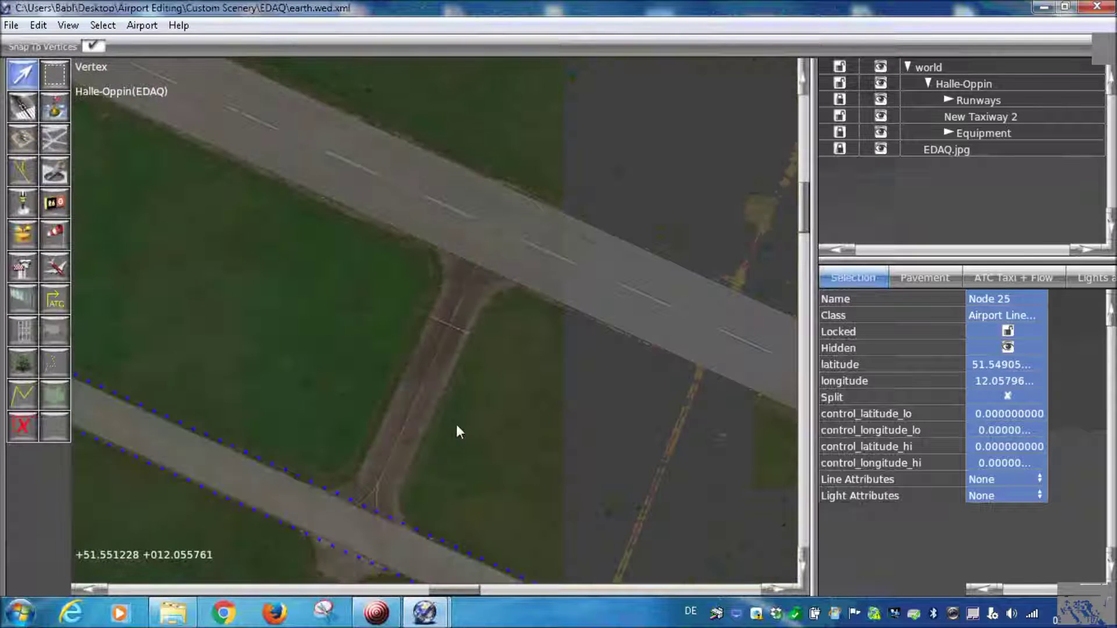
right_drag(317, 576, 357, 430)
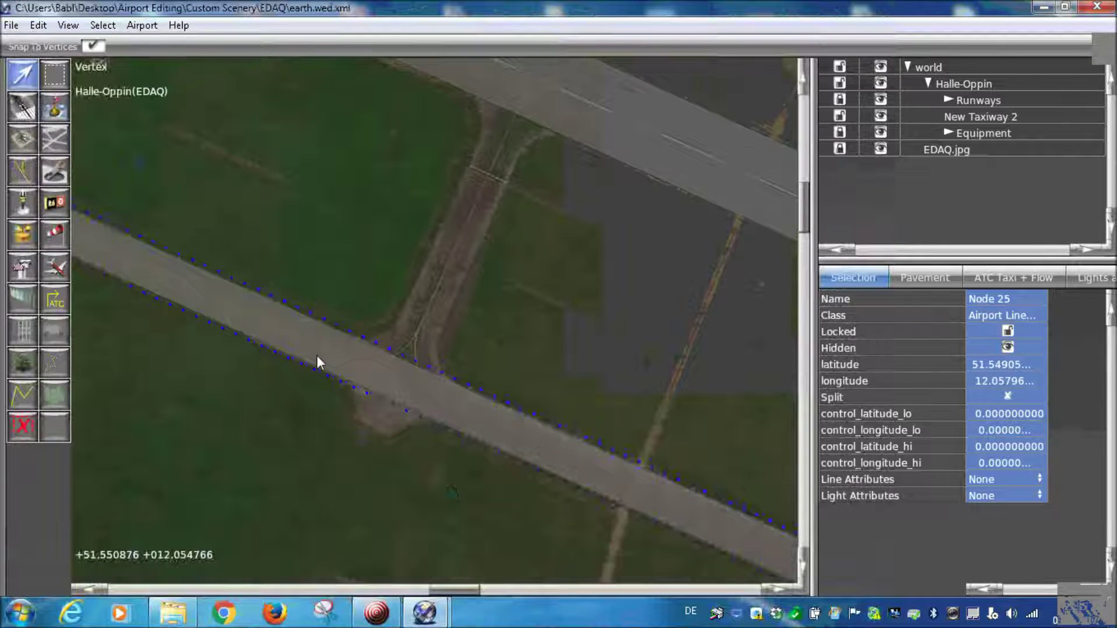
Insert two vertices in New Taxiway 2's northern edge, one on each side of the link towards the runway
scroll(317, 356, up, 2)
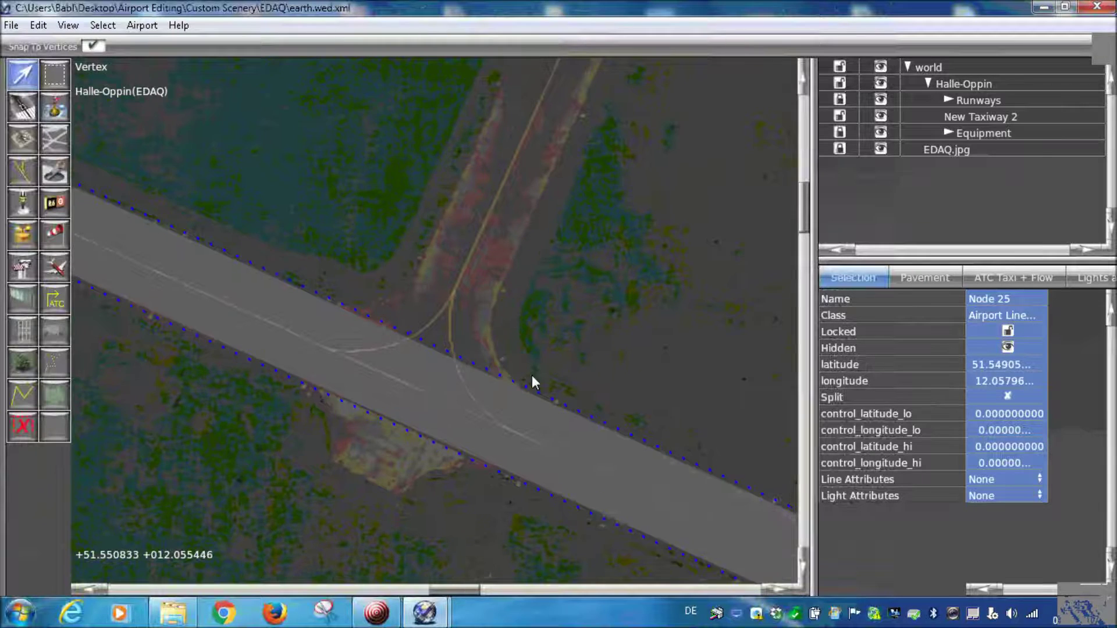
click(507, 399)
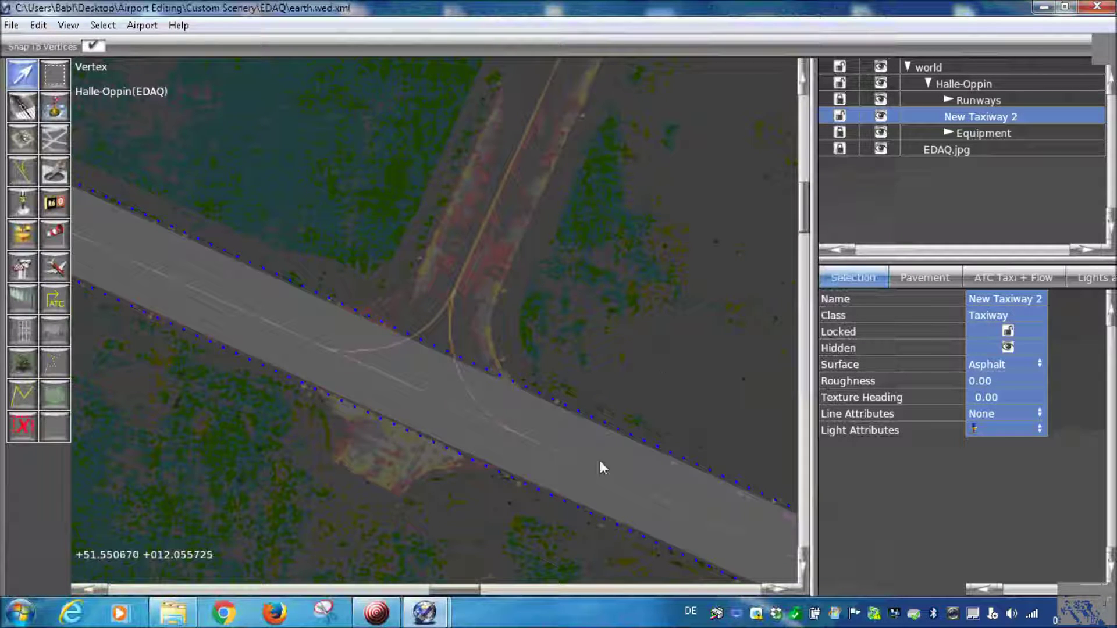
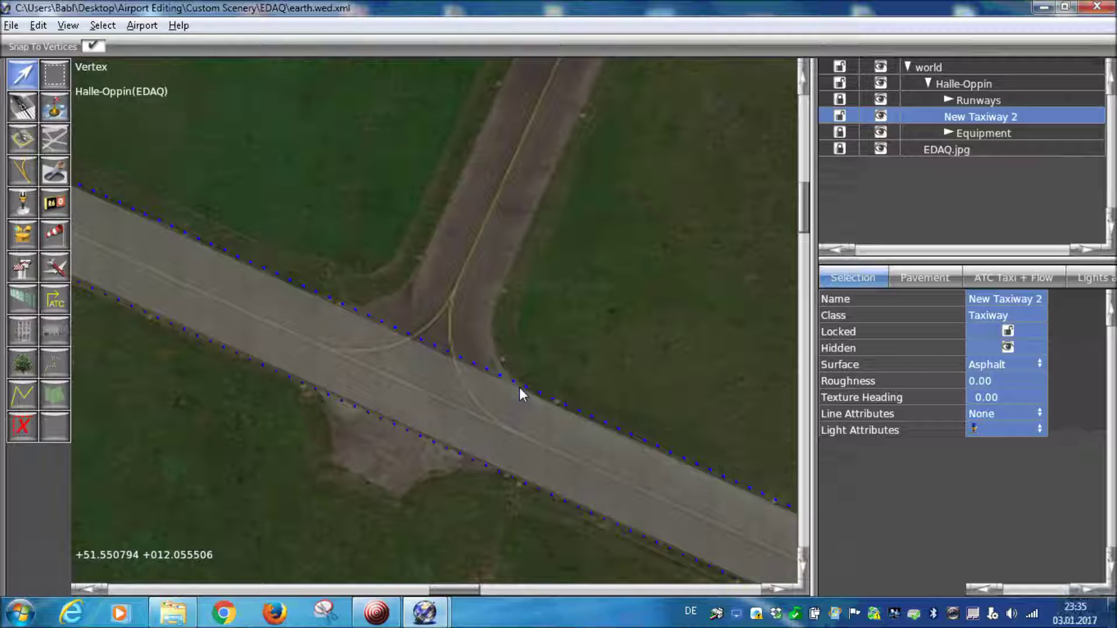
click(518, 388)
right_drag(435, 385, 418, 417)
scroll(417, 418, down, 2)
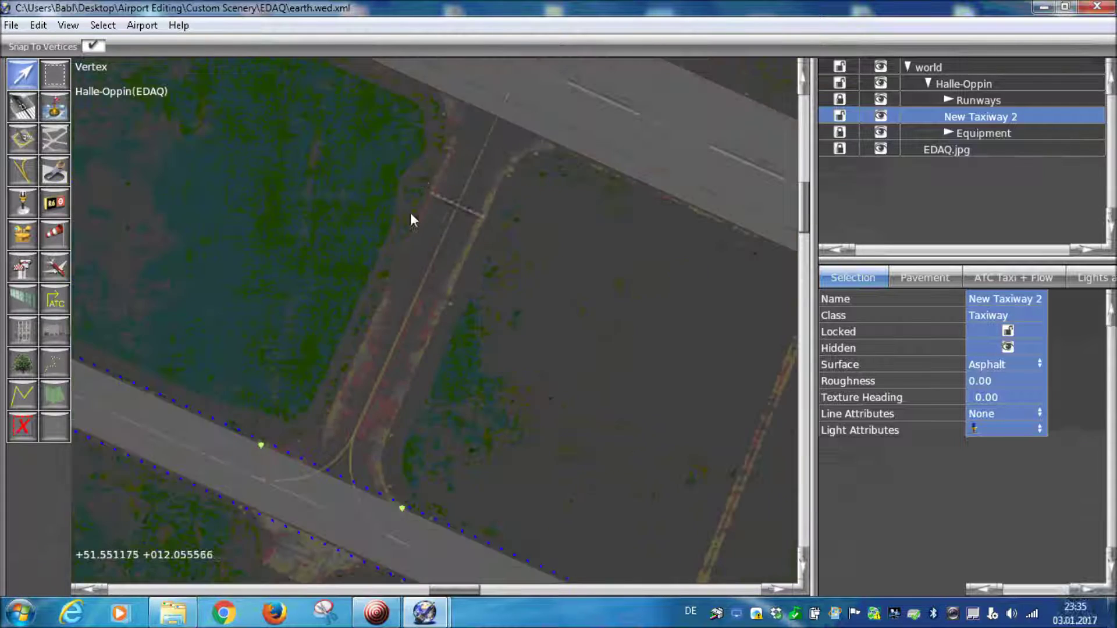
right_drag(456, 456, 461, 349)
scroll(459, 352, up, 2)
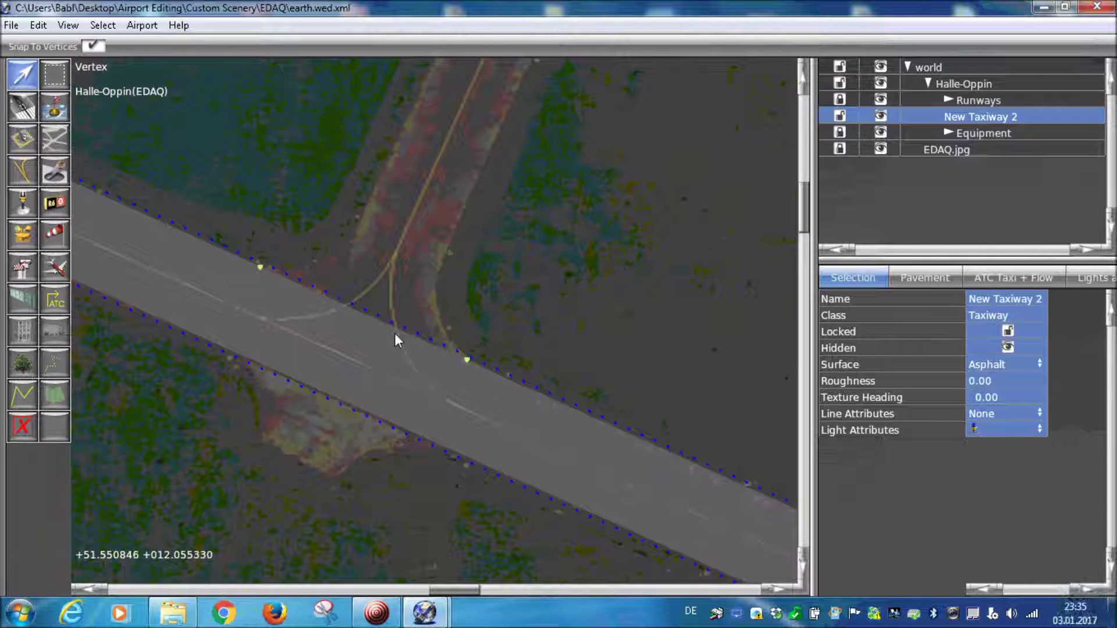
Insert two more vertices between them and pull both outward to shape the flared mouth of the link
click(419, 339)
drag(315, 289, 362, 219)
drag(419, 339, 439, 271)
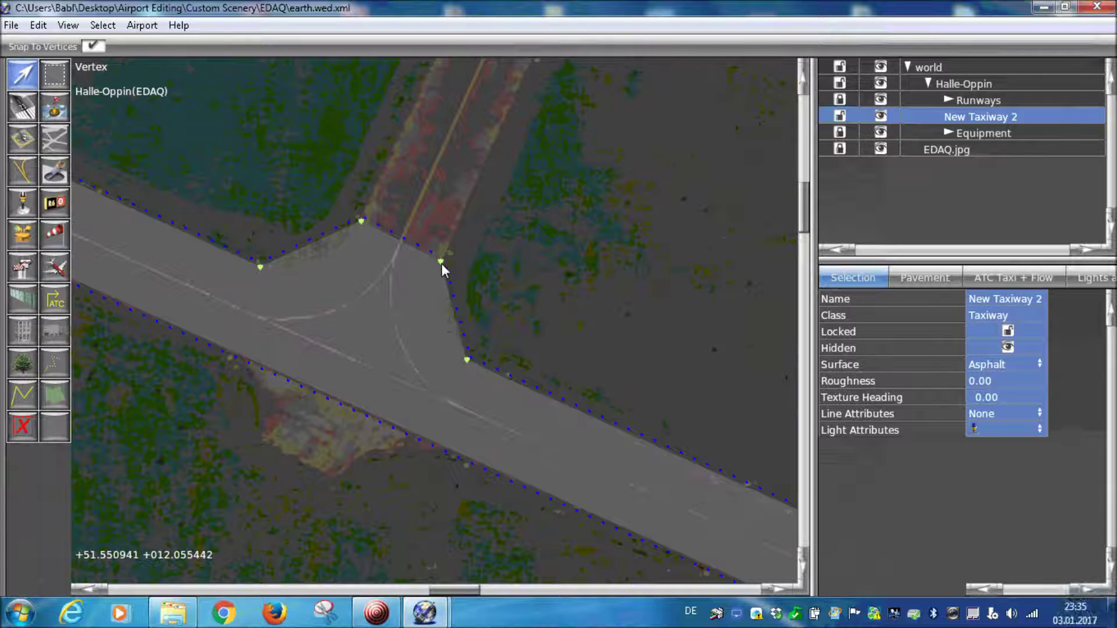
Add two vertices on the link's outer edge and pull them up its sides to just short of the runway
right_drag(382, 246, 336, 361)
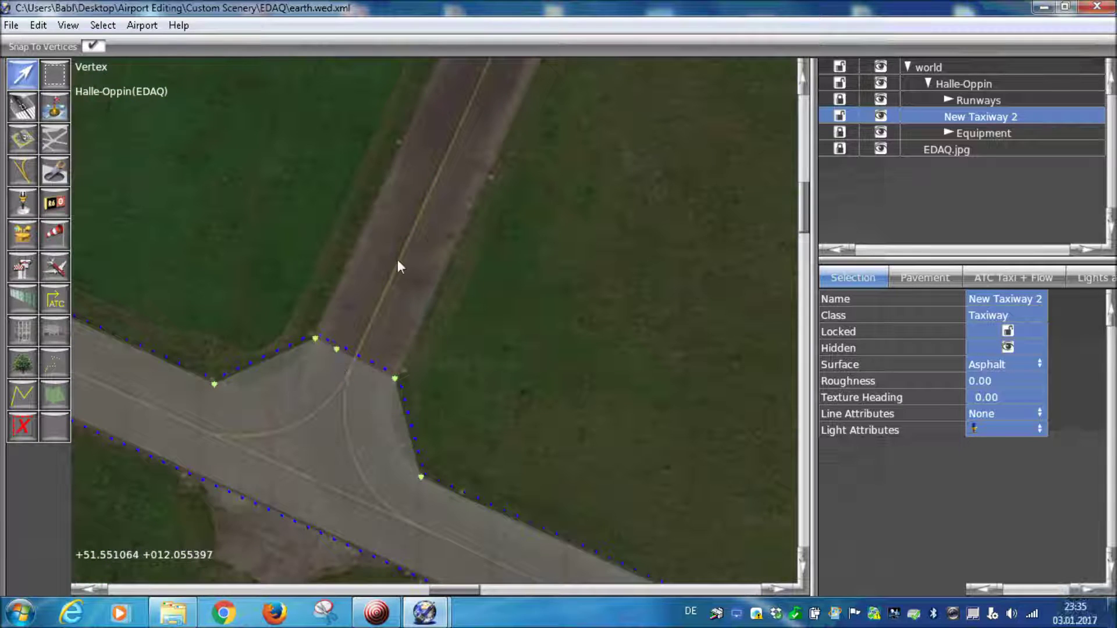
right_drag(399, 265, 324, 428)
scroll(279, 481, down, 2)
drag(278, 480, 384, 208)
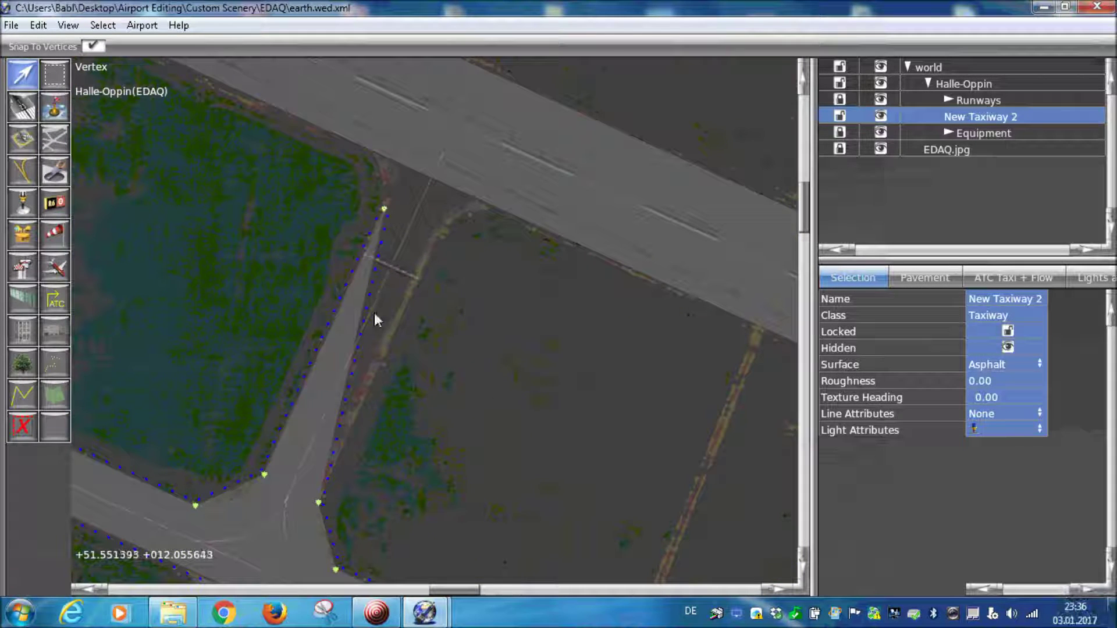
drag(359, 322, 443, 229)
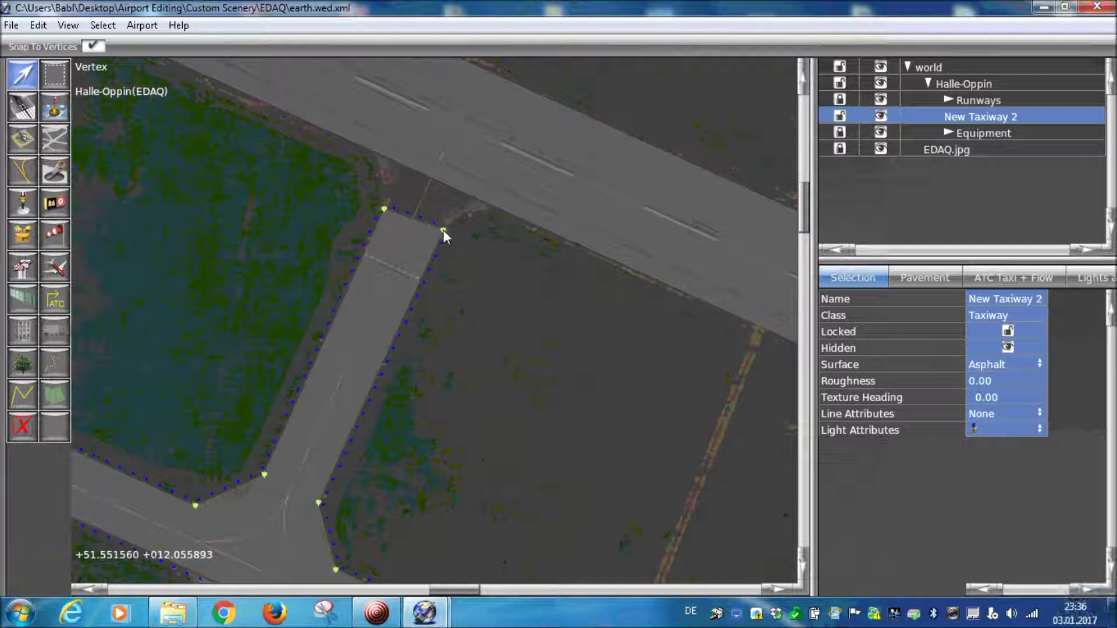
Widen the link's end with two new vertices placed on the runway edge, following the flared pavement on both sides
scroll(404, 221, up, 3)
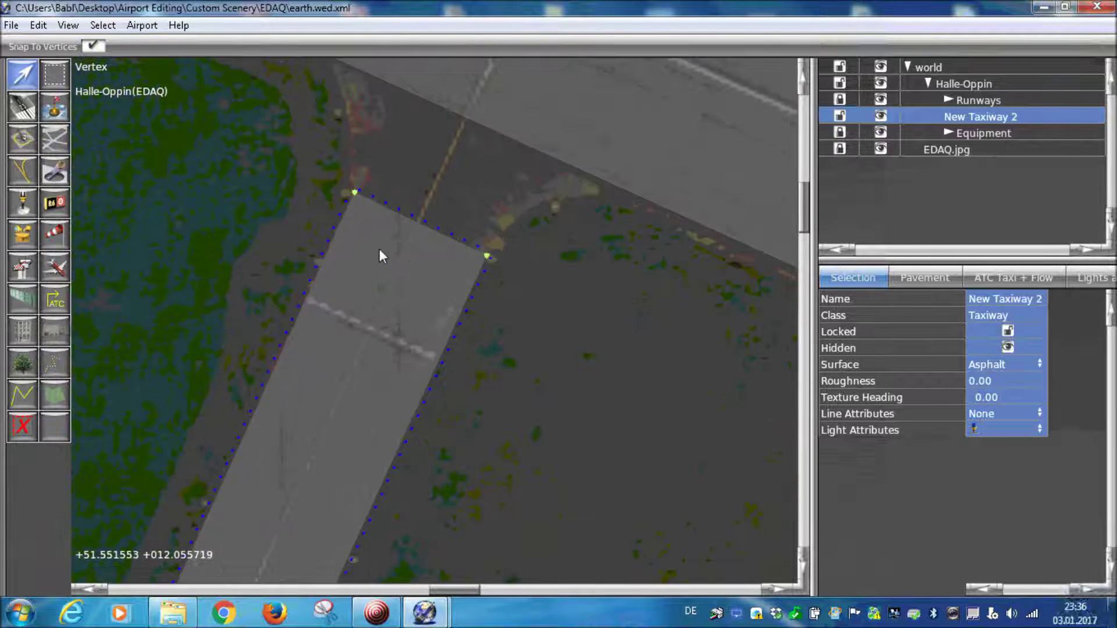
right_drag(378, 255, 328, 407)
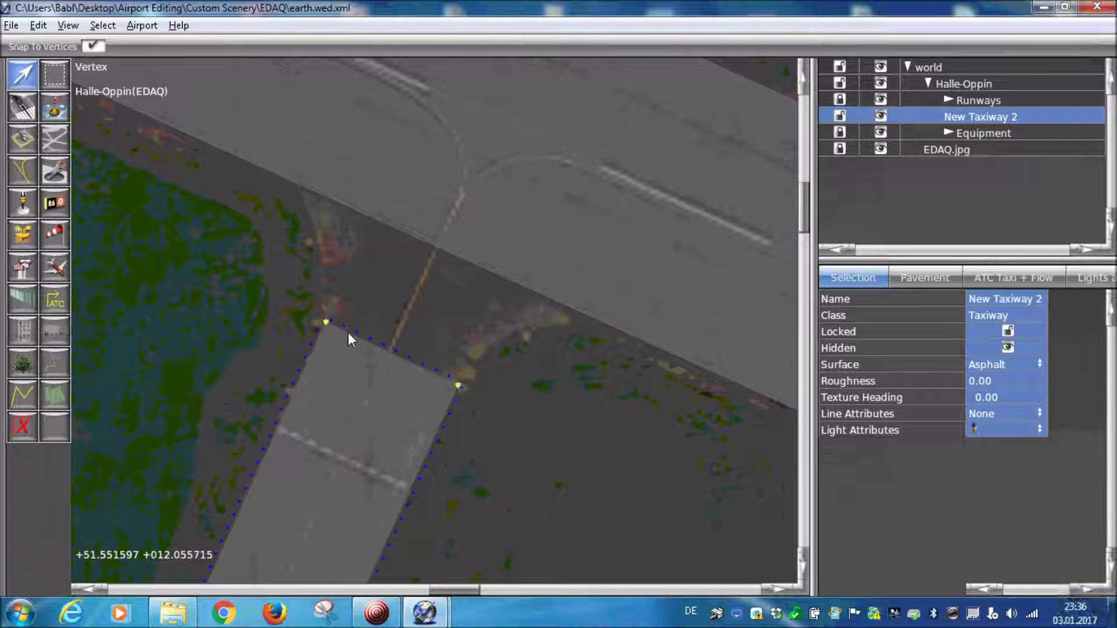
drag(347, 333, 297, 173)
drag(453, 379, 598, 311)
click(599, 326)
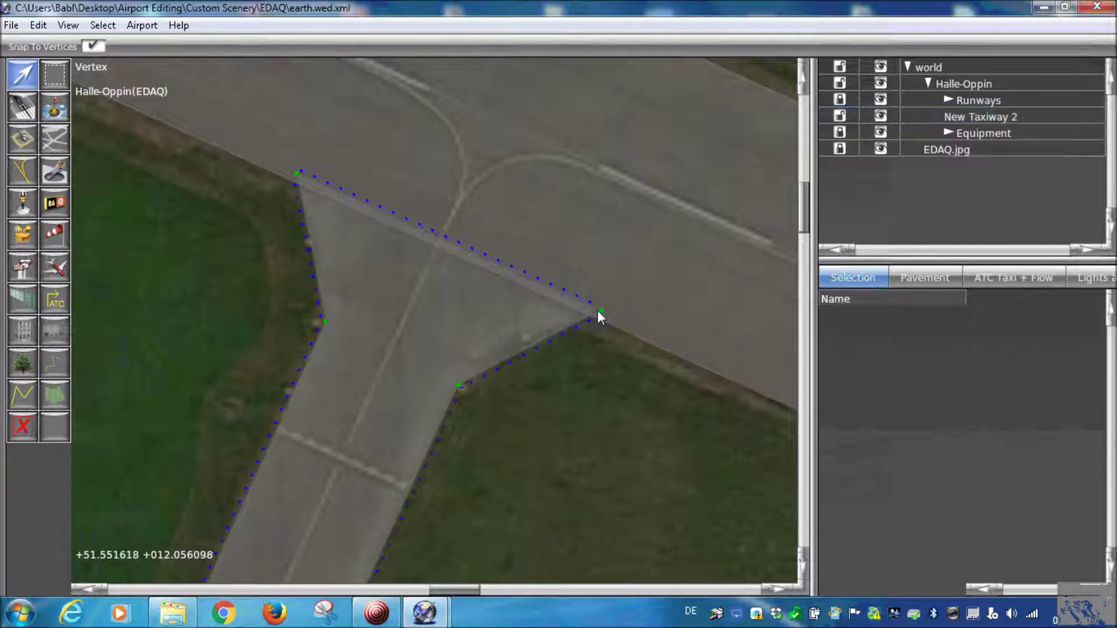
Set the light attribute to None on the link's edge that adjoins the runway
click(599, 312)
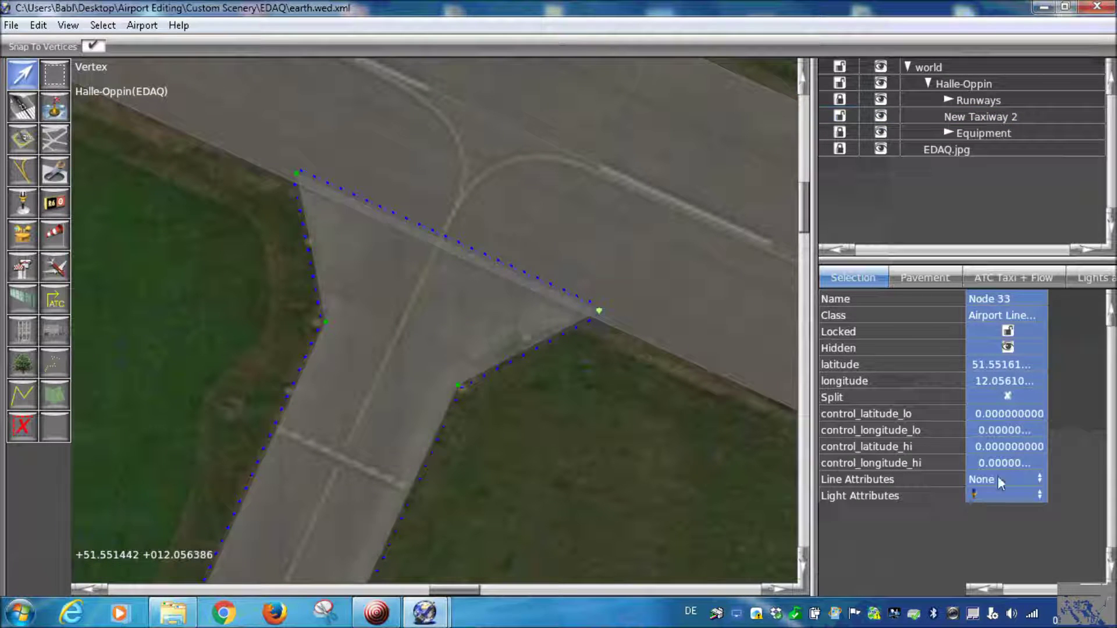
click(983, 497)
click(902, 370)
scroll(484, 382, down, 5)
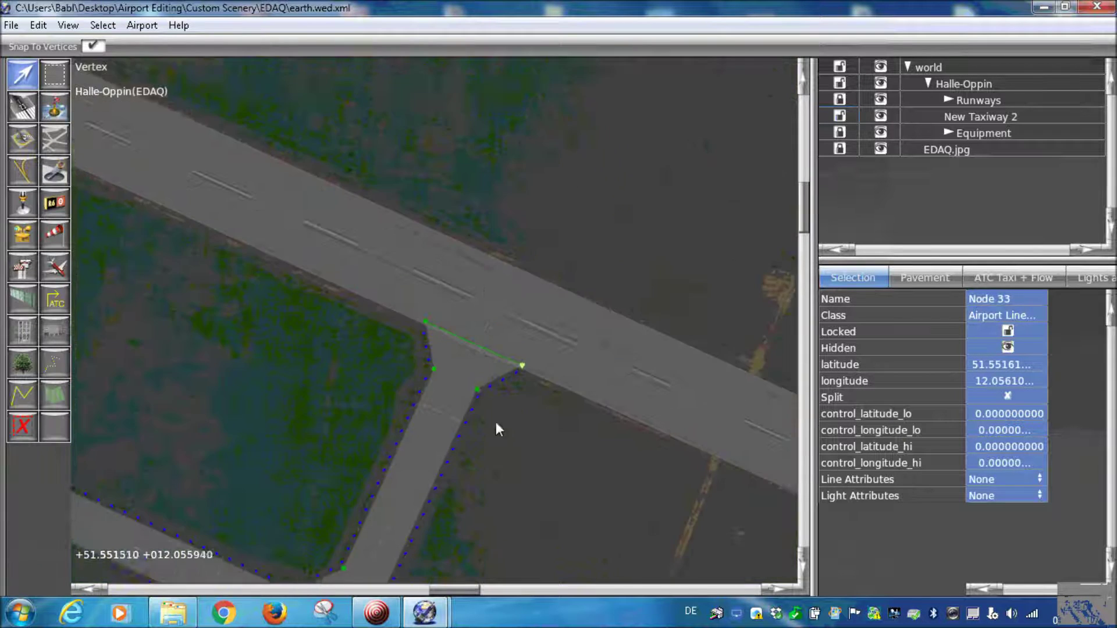
scroll(347, 345, up, 2)
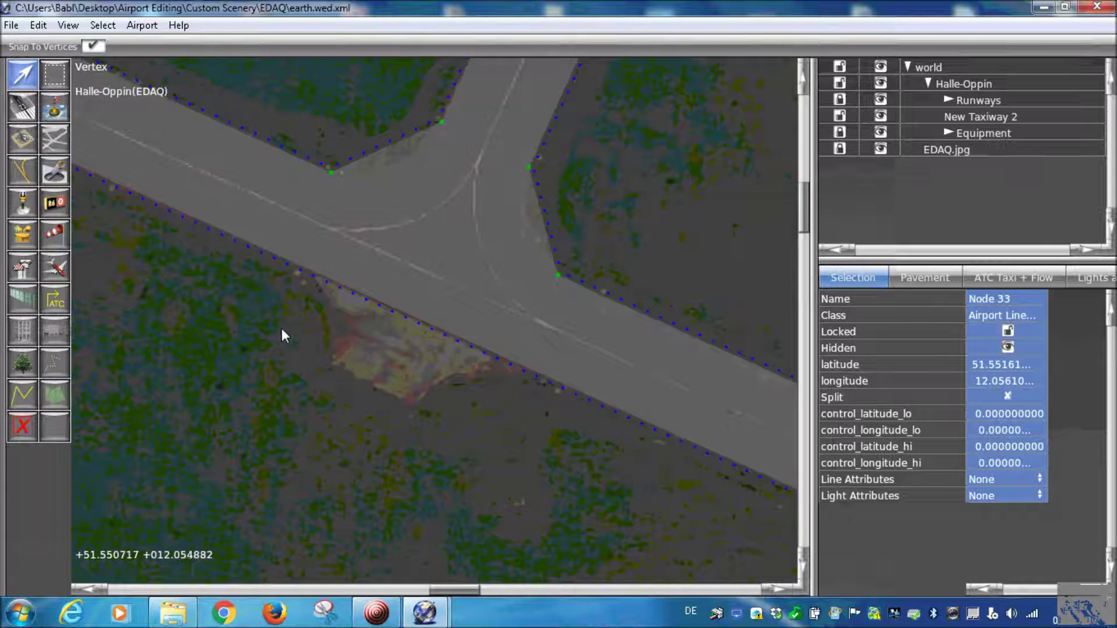
scroll(281, 328, down, 2)
right_drag(284, 346, 528, 371)
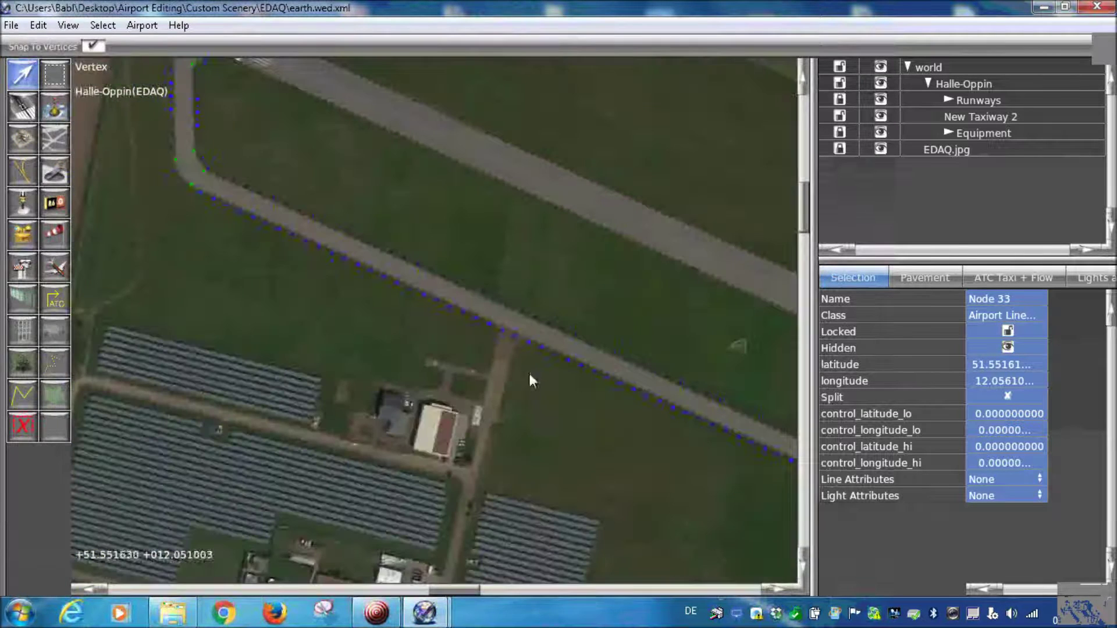
right_drag(561, 421, 514, 323)
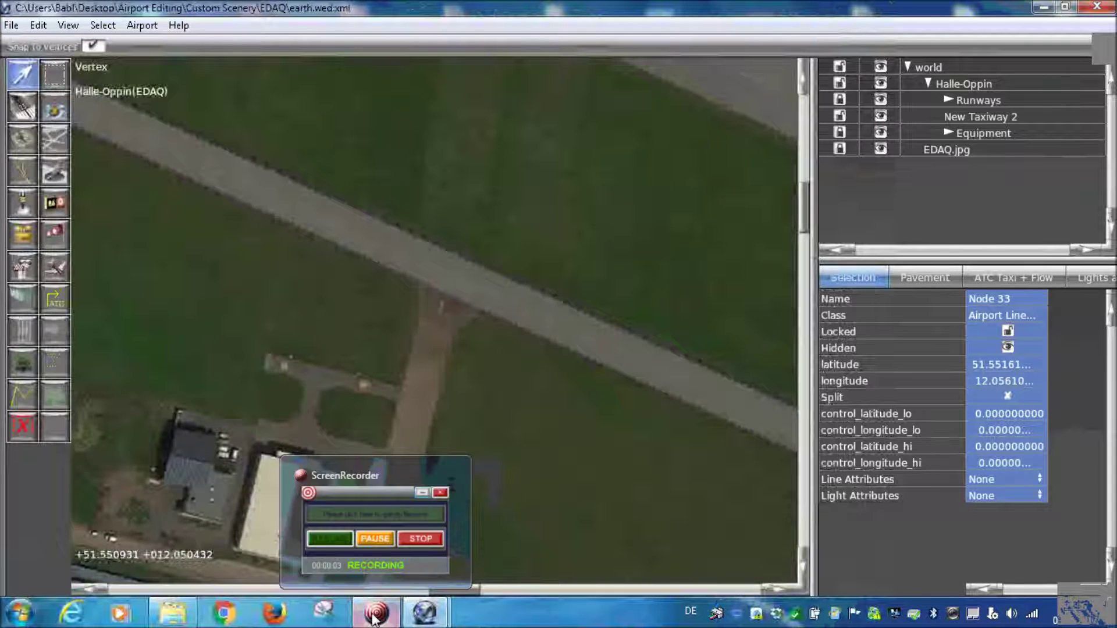
click(374, 618)
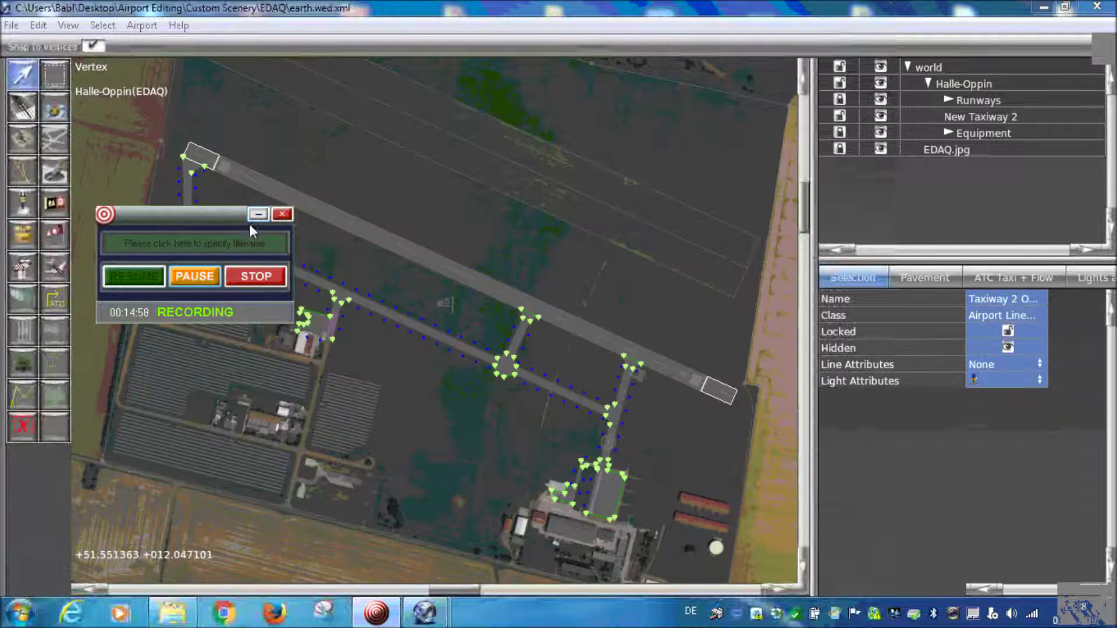
click(258, 214)
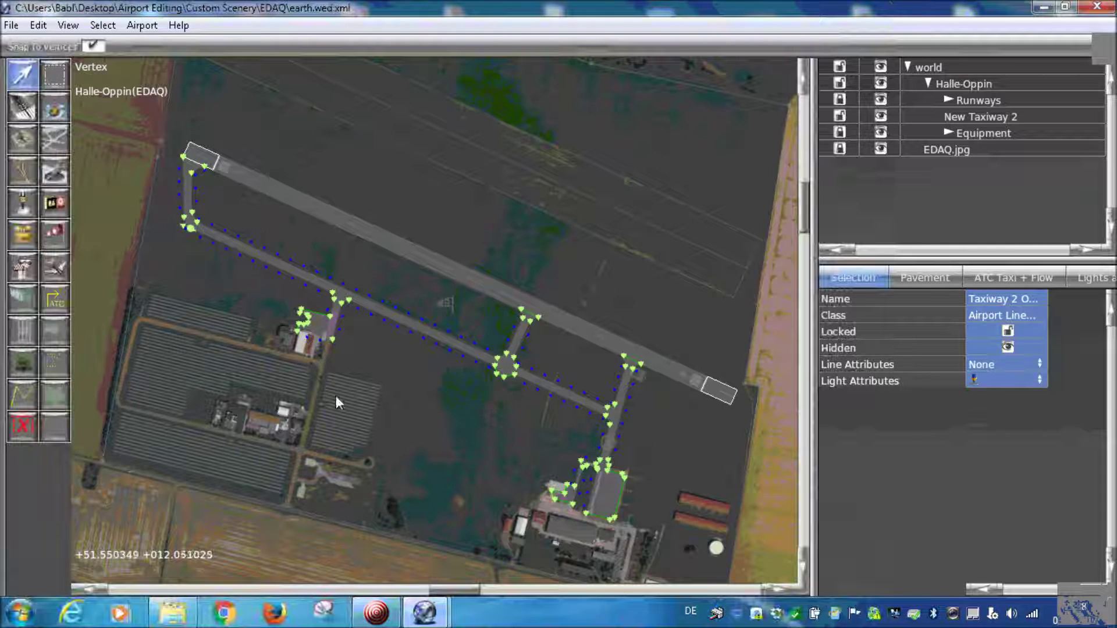
Pull Bezier handles out of the eastern vertex at the northwestern runway entry to round the taxiway's inner corner
scroll(321, 325, up, 4)
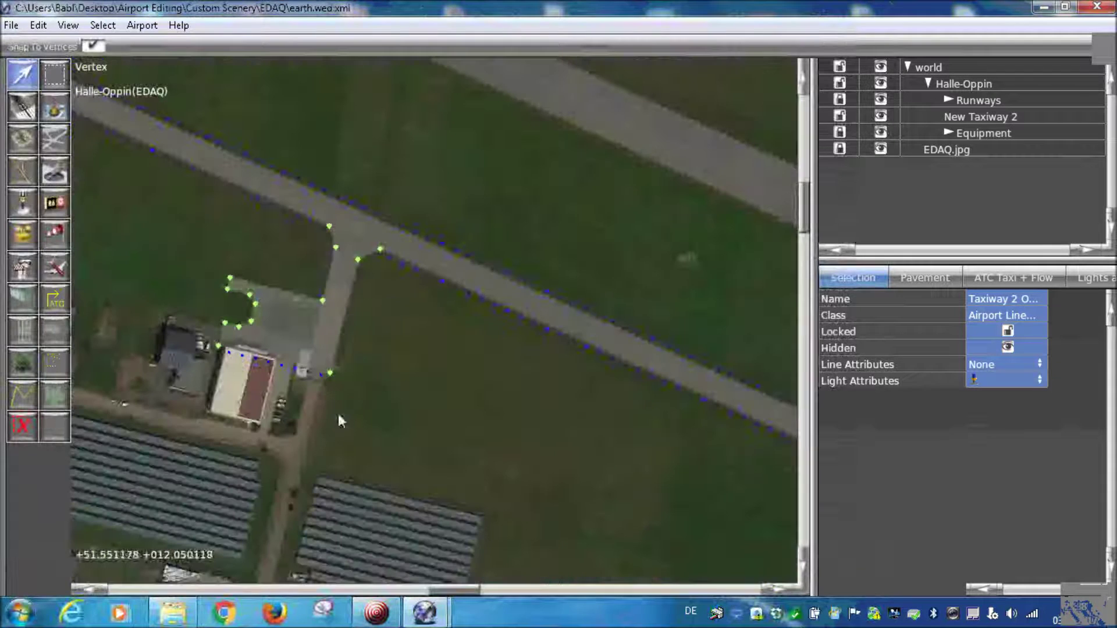
scroll(454, 382, down, 2)
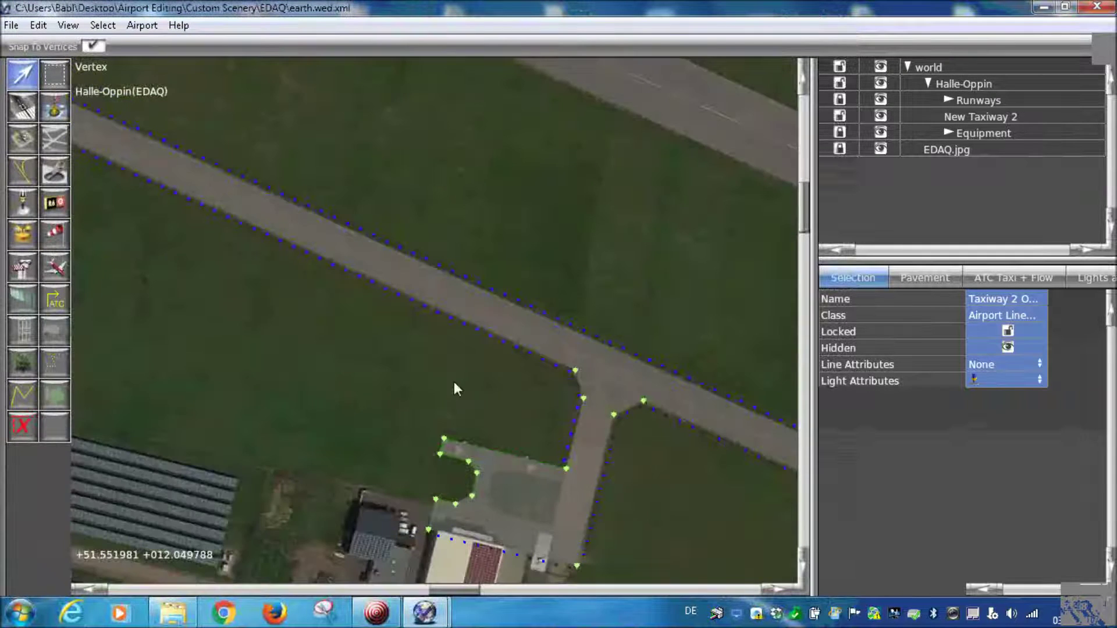
scroll(232, 274, up, 1)
scroll(232, 282, up, 2)
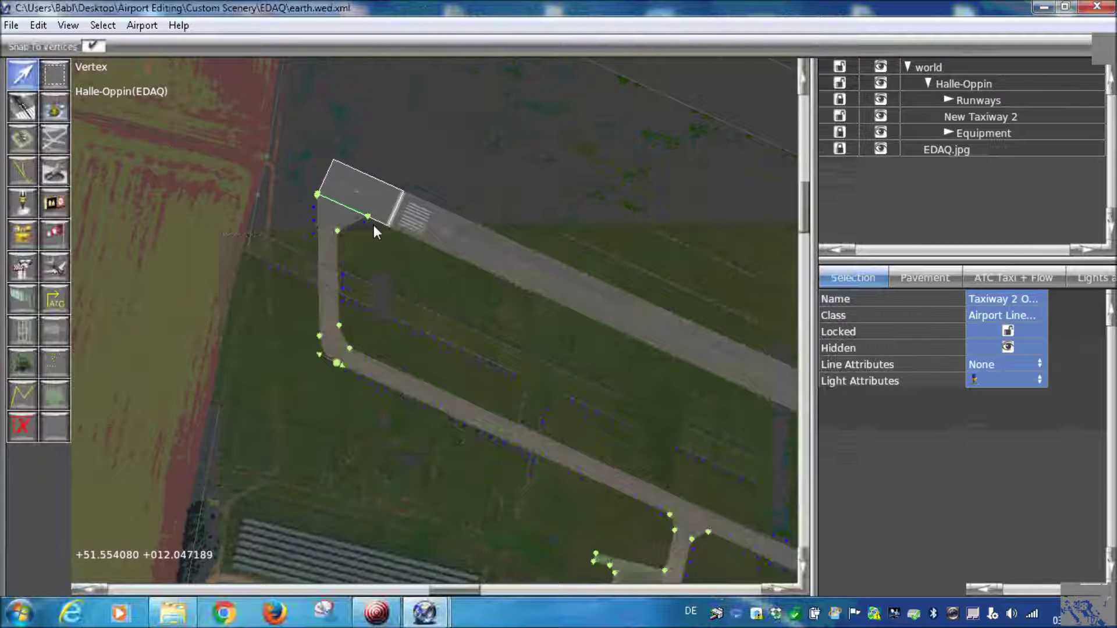
scroll(368, 320, up, 1)
scroll(366, 313, up, 1)
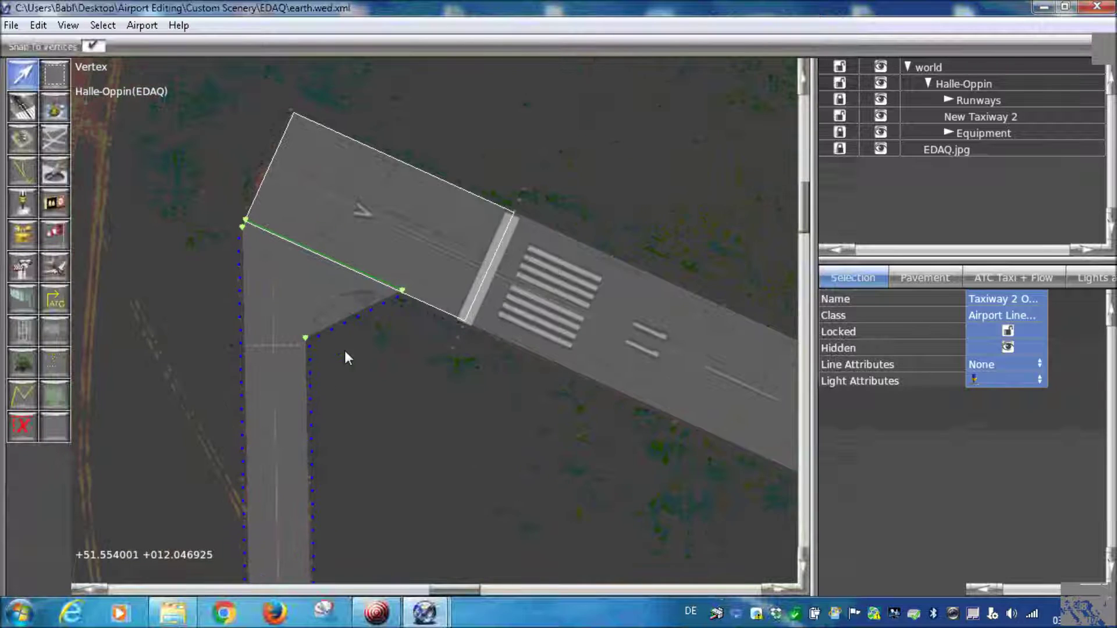
scroll(344, 350, up, 2)
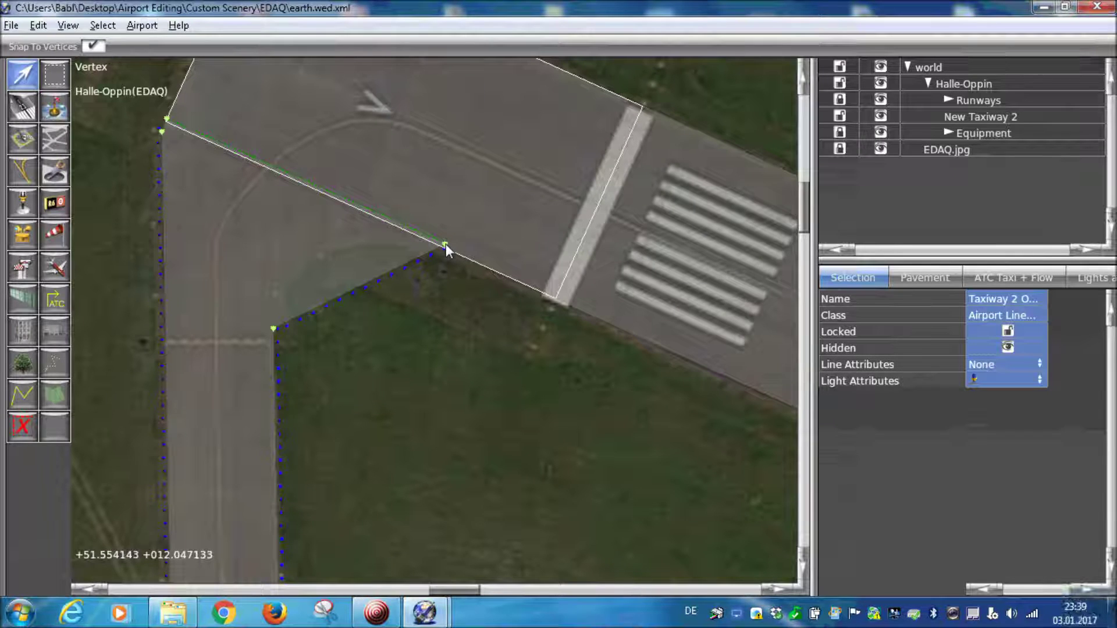
alt+drag(445, 244, 621, 285)
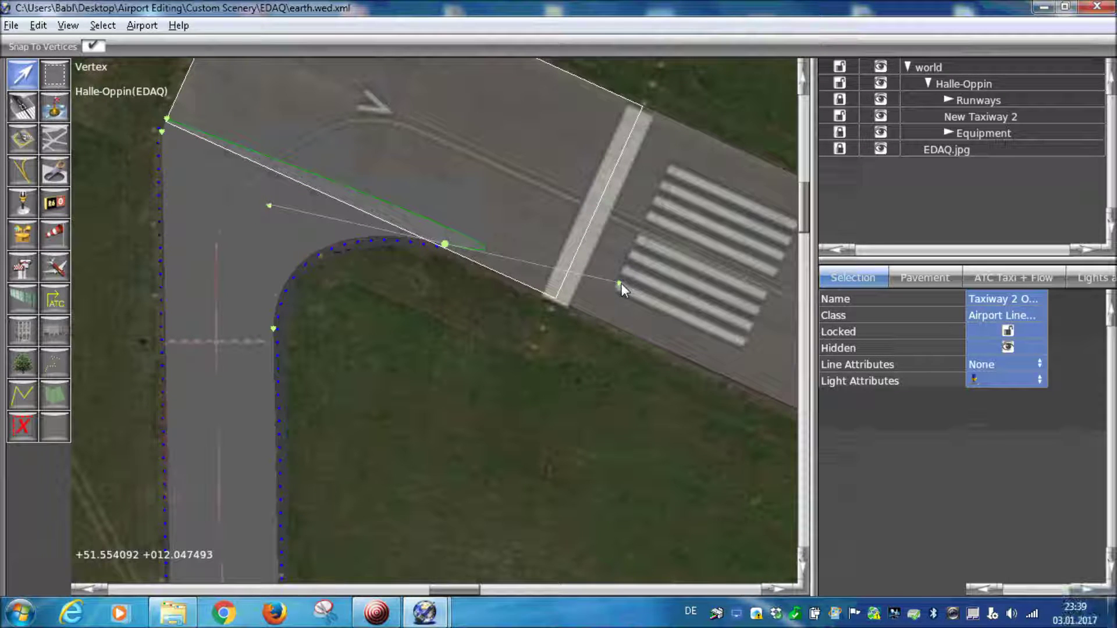
Collapse that vertex's handle on the runway side so the edge along the runway is straight again
scroll(310, 275, up, 2)
scroll(309, 273, down, 3)
scroll(444, 351, up, 3)
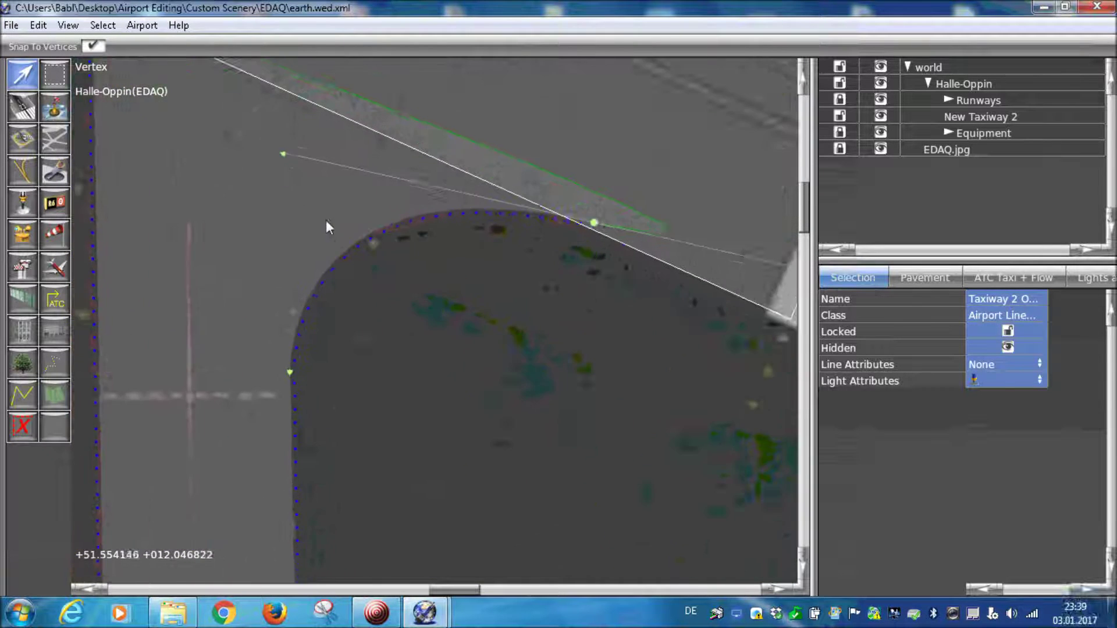
scroll(284, 413, up, 2)
scroll(483, 375, down, 3)
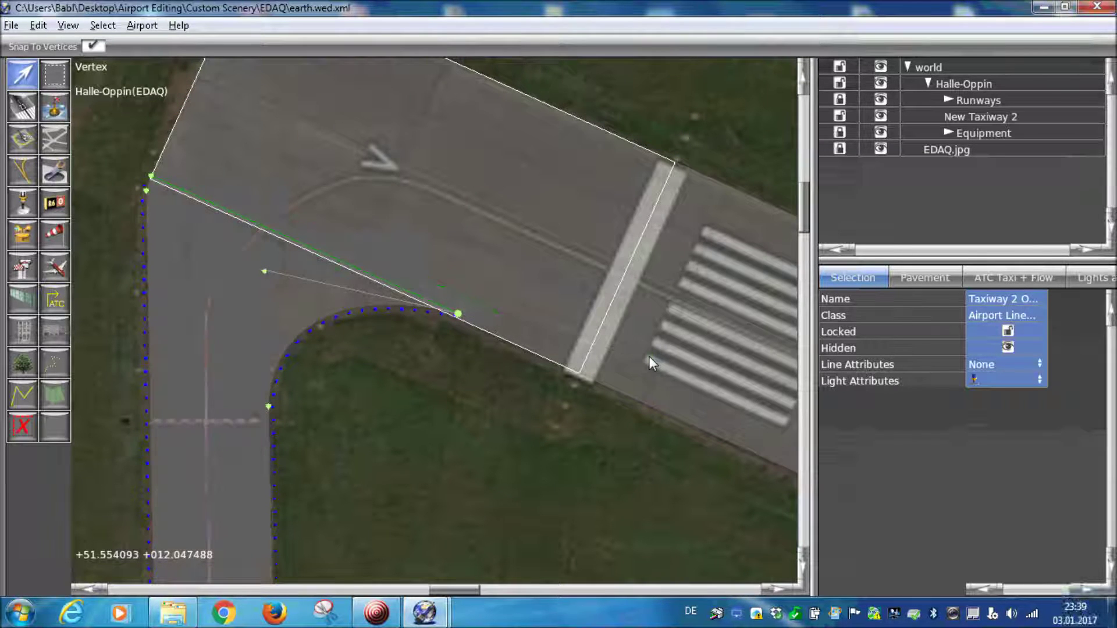
scroll(451, 308, up, 2)
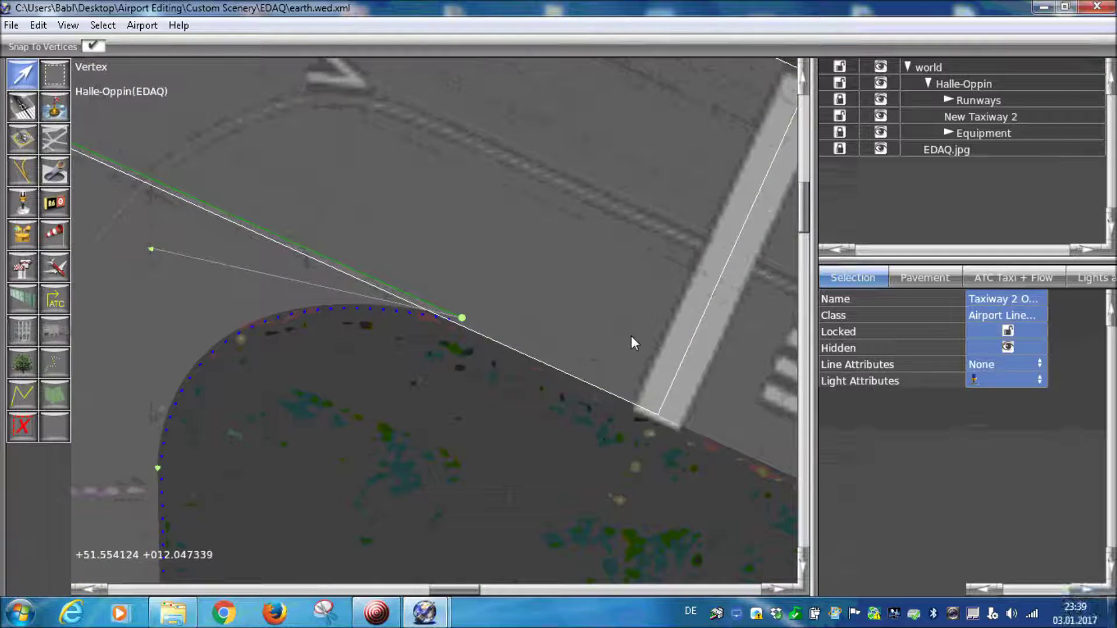
scroll(320, 260, up, 3)
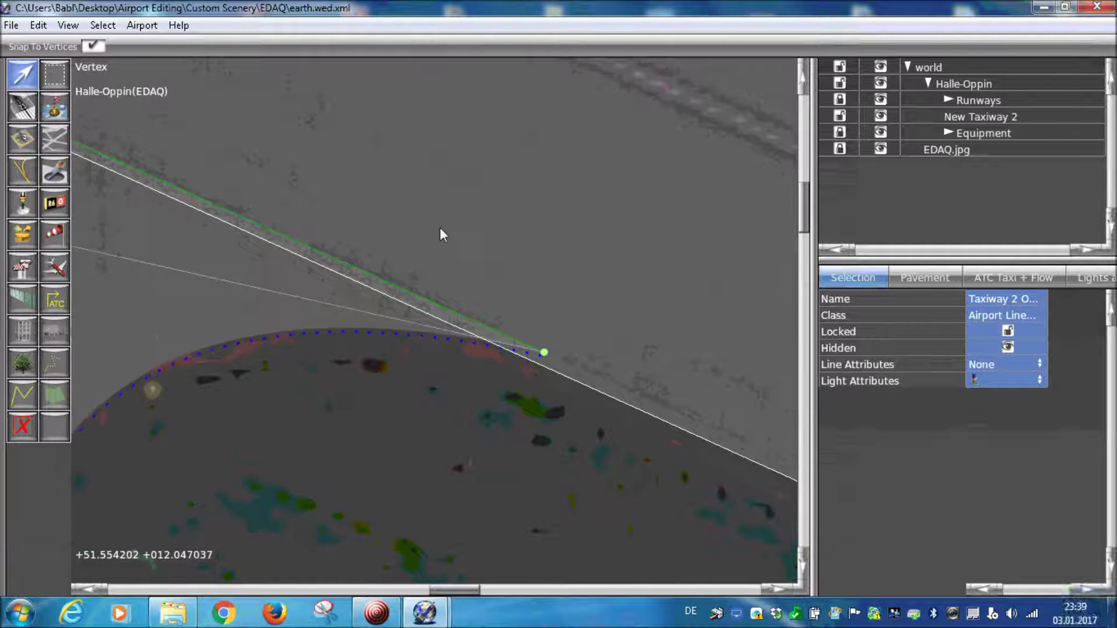
scroll(324, 366, up, 3)
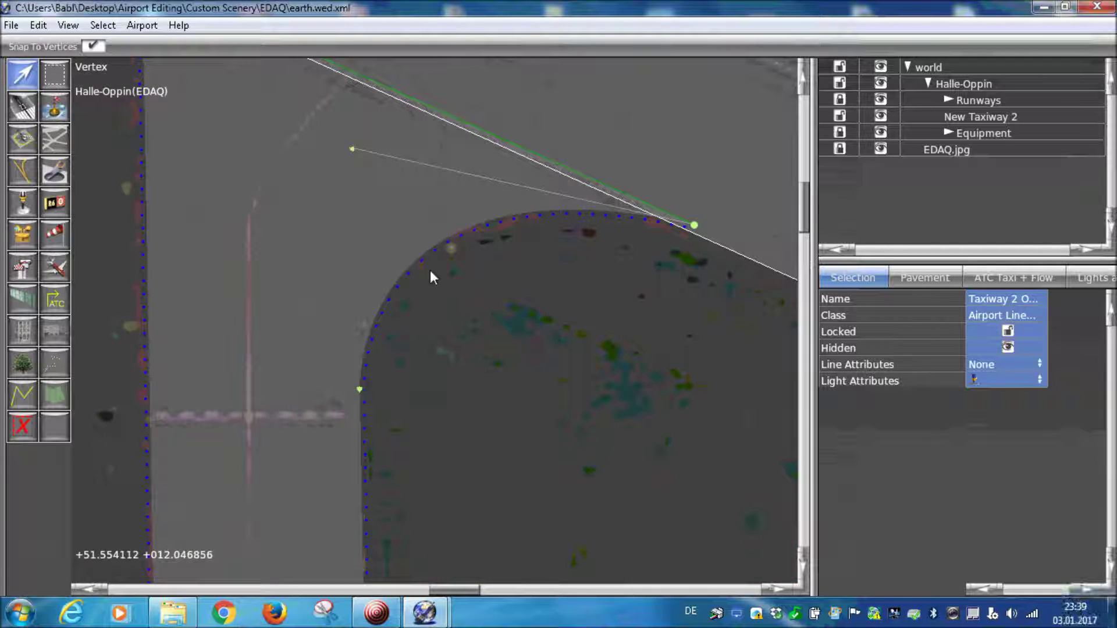
Adjust the vertex's remaining curve handle until the rounded inner corner follows the pavement edge in the aerial image
right_drag(480, 264, 517, 406)
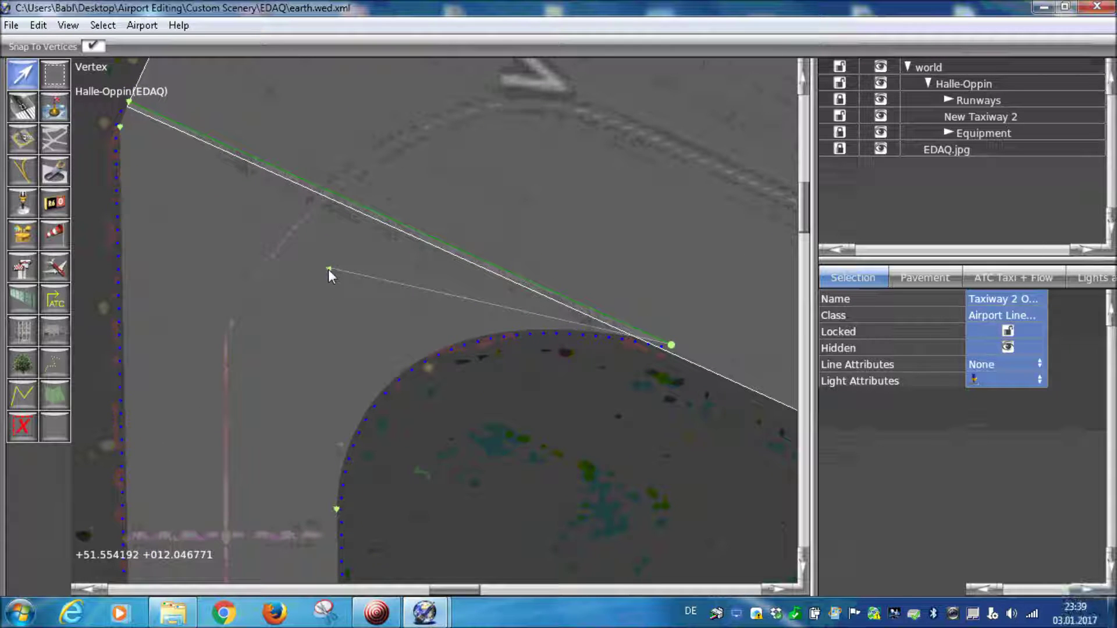
drag(329, 268, 376, 232)
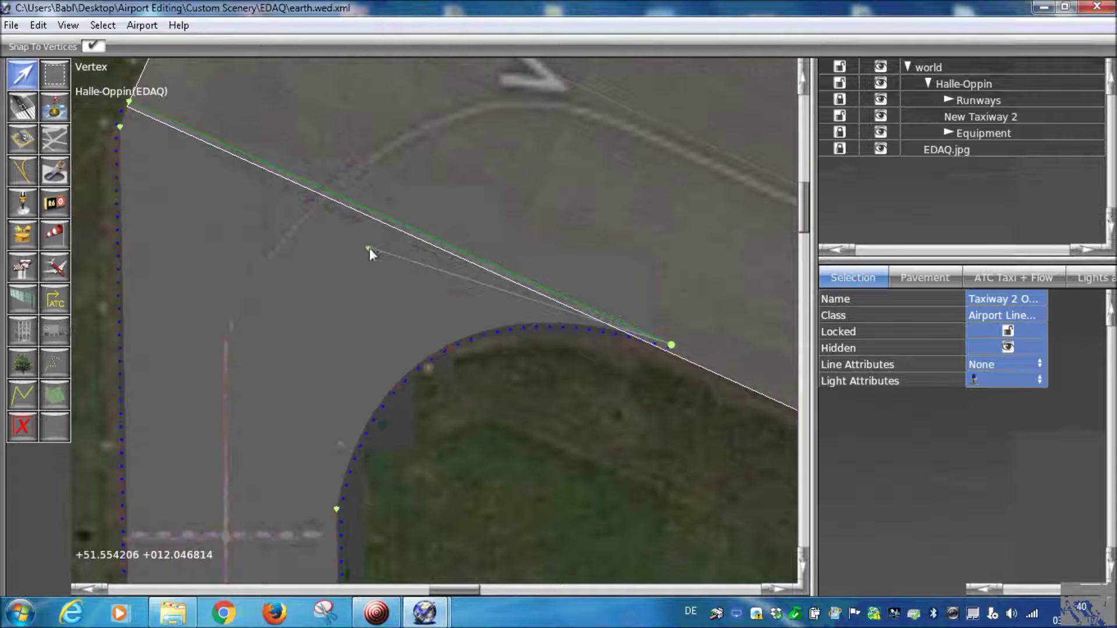
scroll(602, 423, up, 3)
scroll(200, 350, down, 3)
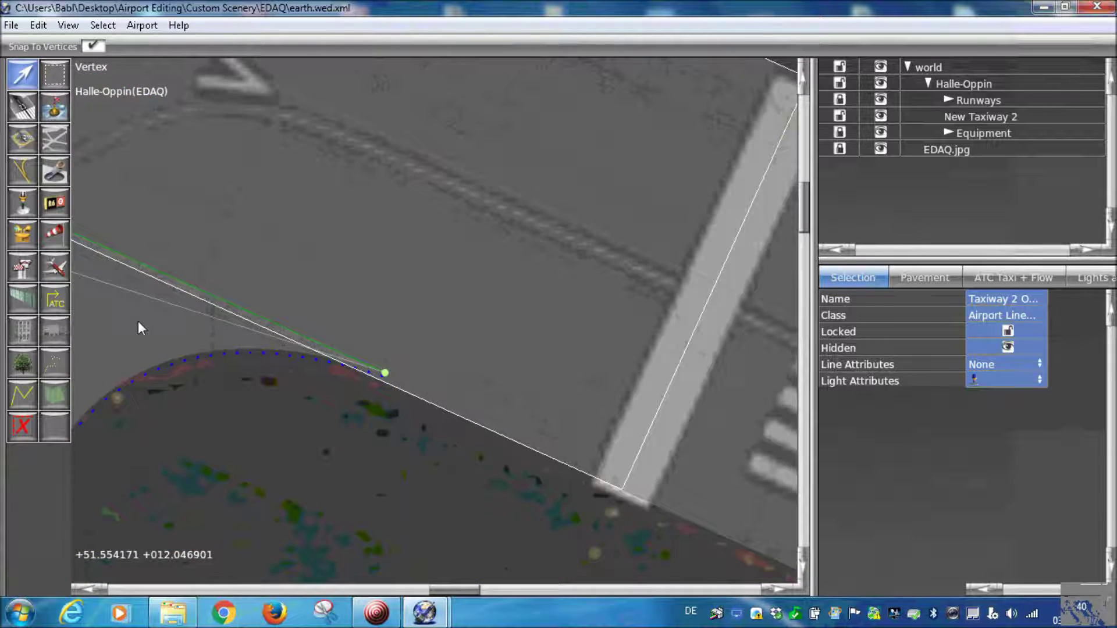
scroll(139, 324, up, 2)
scroll(146, 326, down, 3)
drag(107, 300, 268, 187)
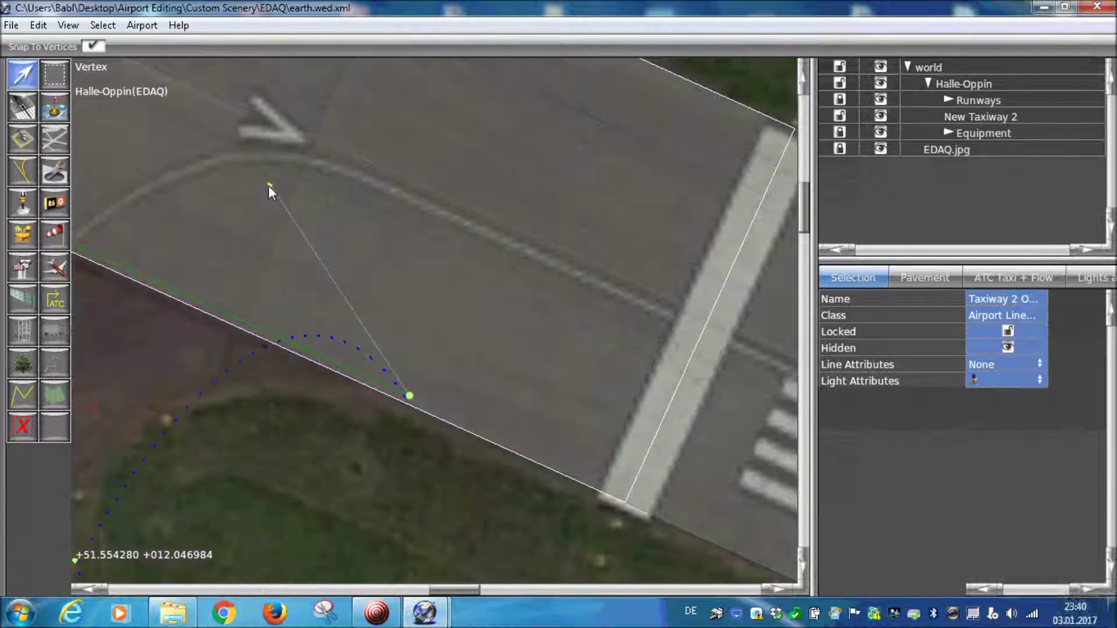
drag(268, 187, 80, 338)
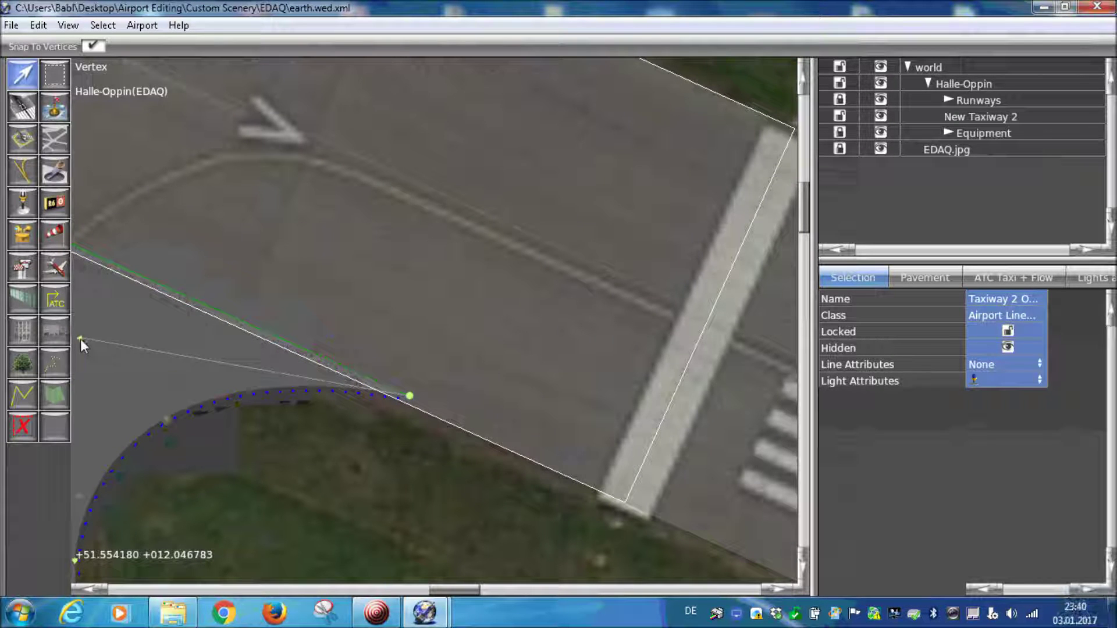
Pull Bezier handles out of the upper vertex on the inner side of the taxiway's bend to round that edge along the pavement
scroll(155, 400, down, 2)
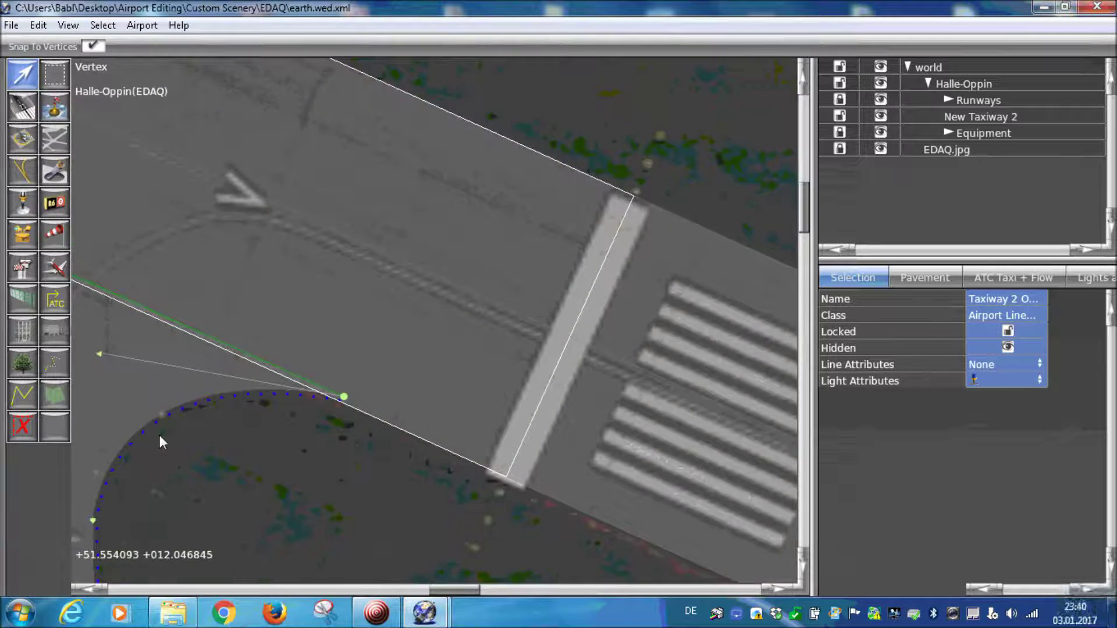
right_drag(159, 435, 295, 276)
scroll(294, 277, down, 3)
scroll(292, 303, down, 2)
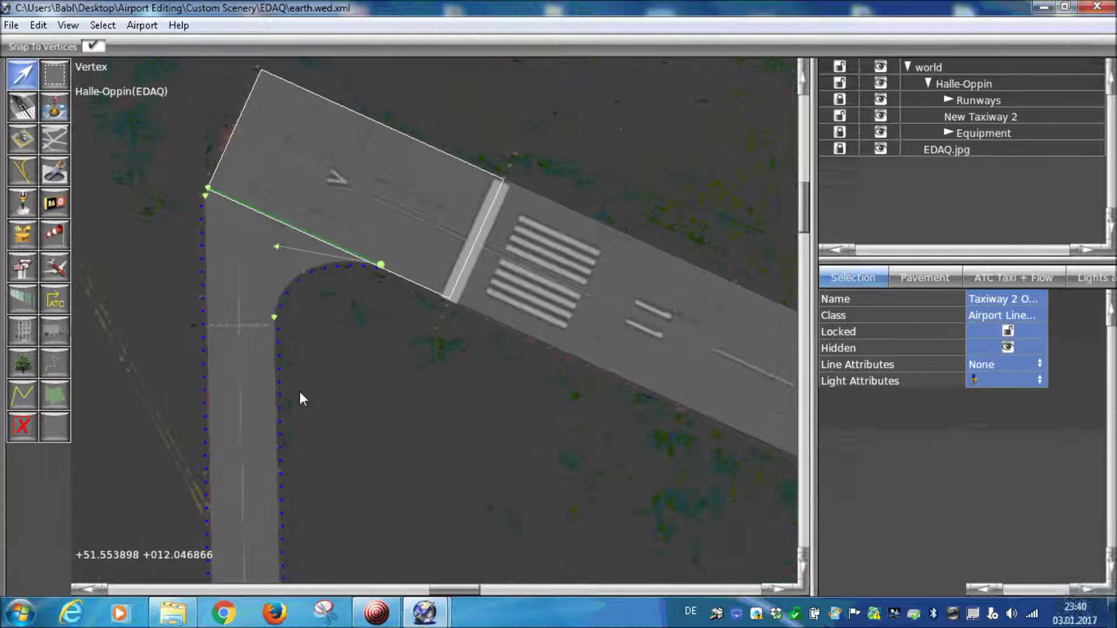
right_drag(286, 523, 336, 349)
right_drag(326, 406, 341, 330)
scroll(328, 337, up, 3)
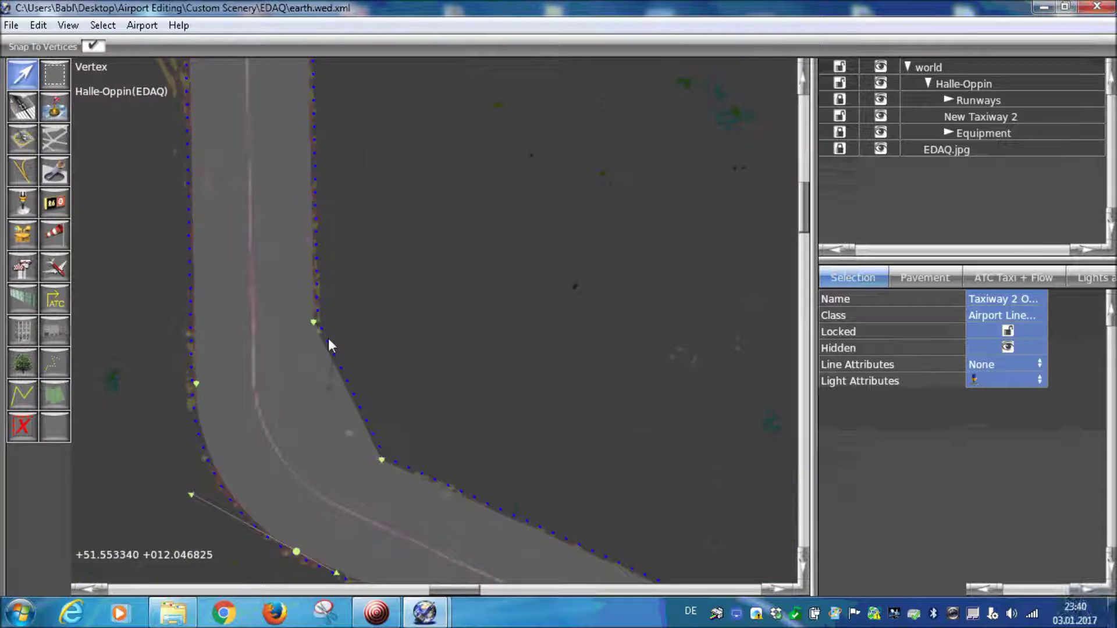
alt+drag(306, 320, 314, 495)
Collapse the southeastern handle of the lower outer-bend vertex so the adjoining taxiway edge runs straight and the bend stays curved
right_drag(300, 432, 339, 151)
scroll(366, 433, down, 6)
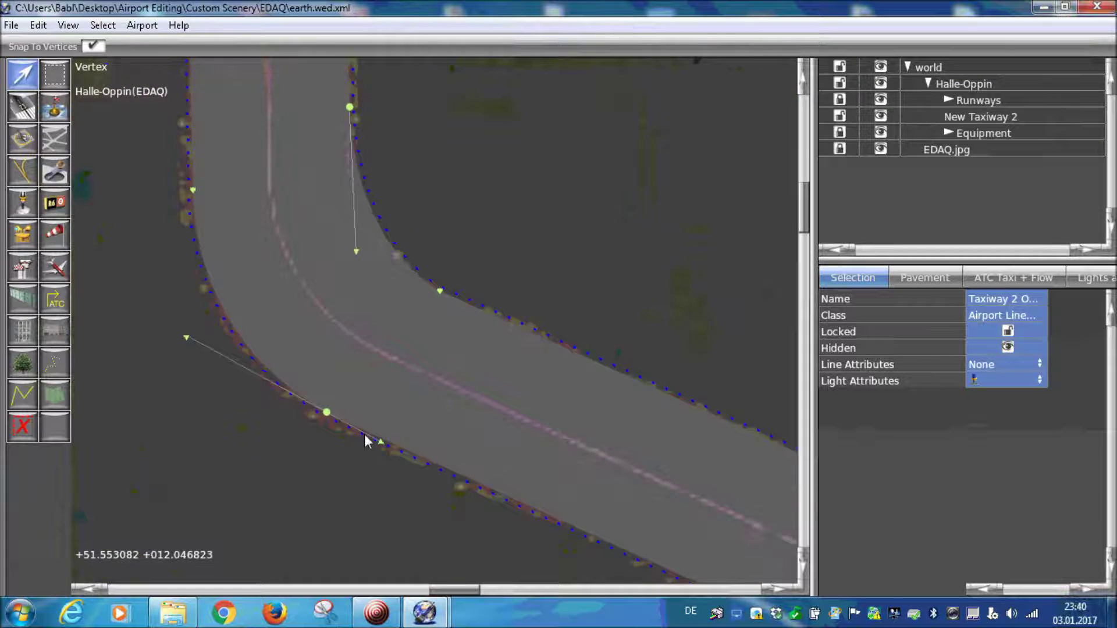
click(240, 260)
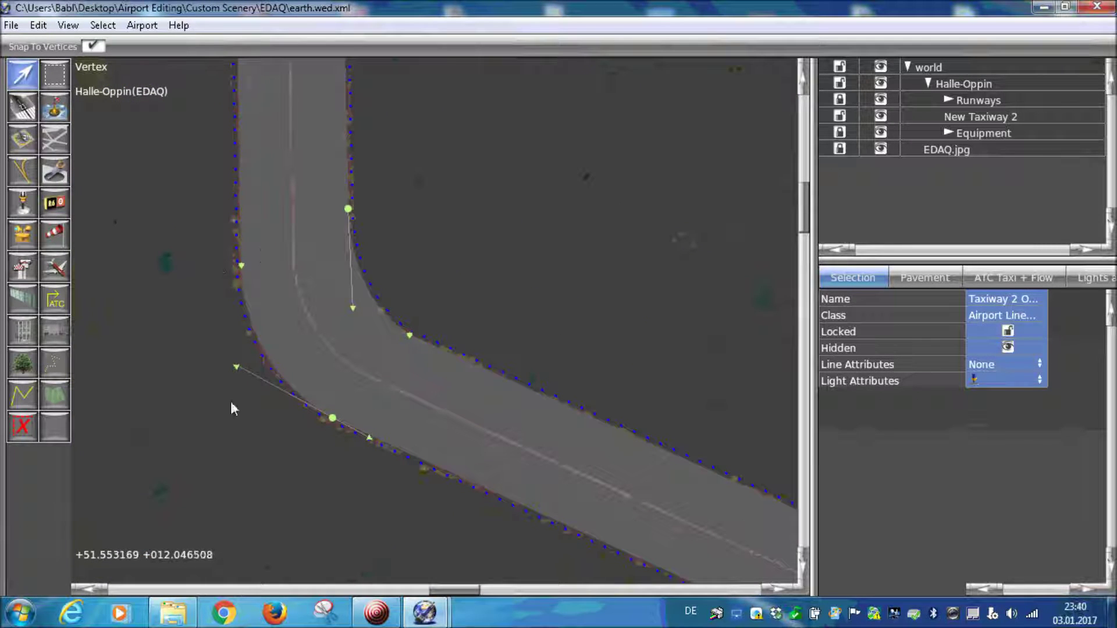
scroll(287, 397, up, 8)
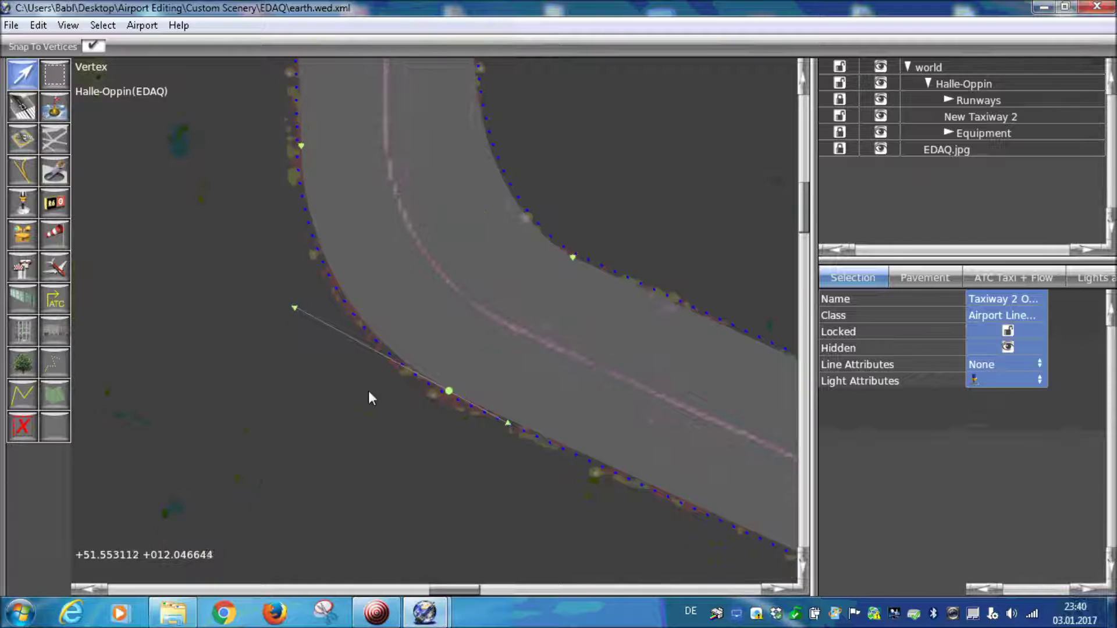
scroll(487, 447, up, 2)
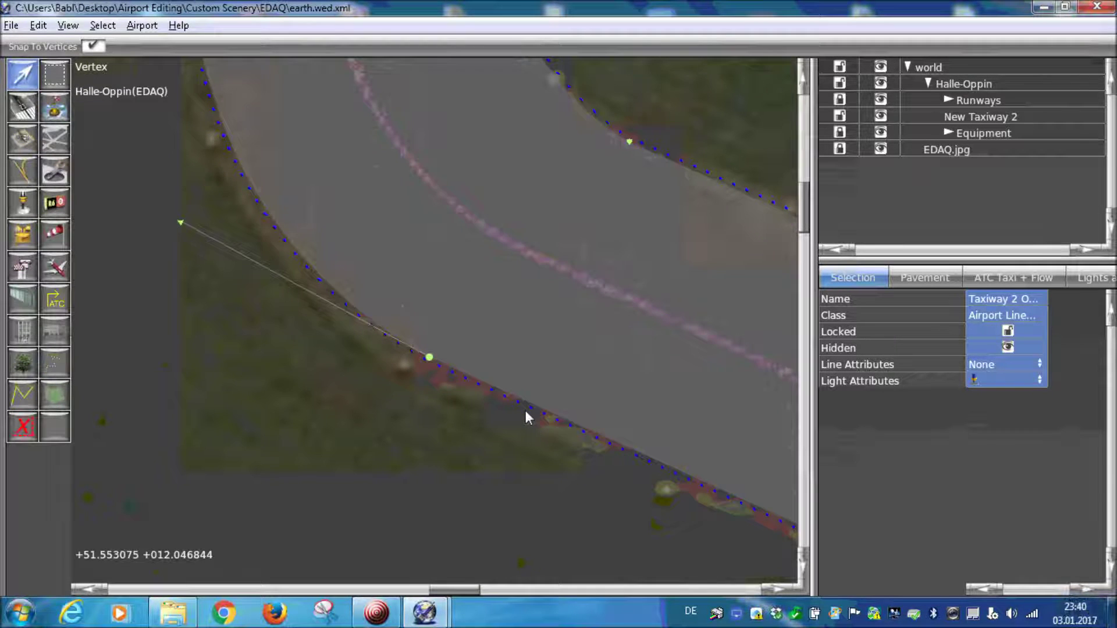
scroll(511, 401, down, 3)
scroll(508, 361, up, 1)
scroll(509, 364, up, 1)
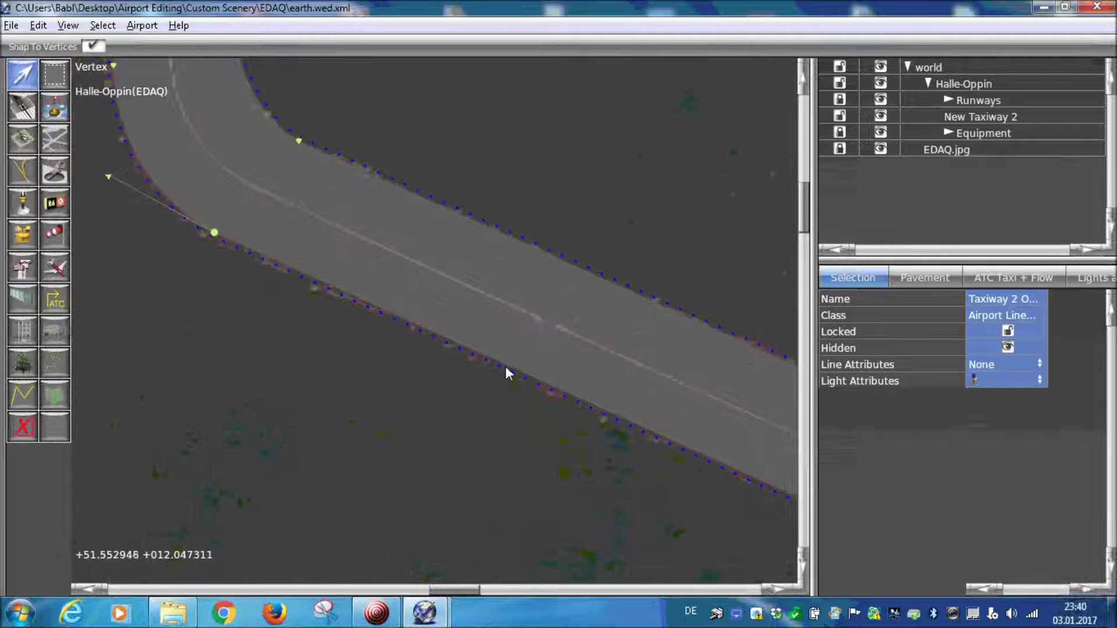
Insert an extra vertex on the taxiway's straight southern edge and try pulling out and collapsing its Bezier handles
alt+click(508, 364)
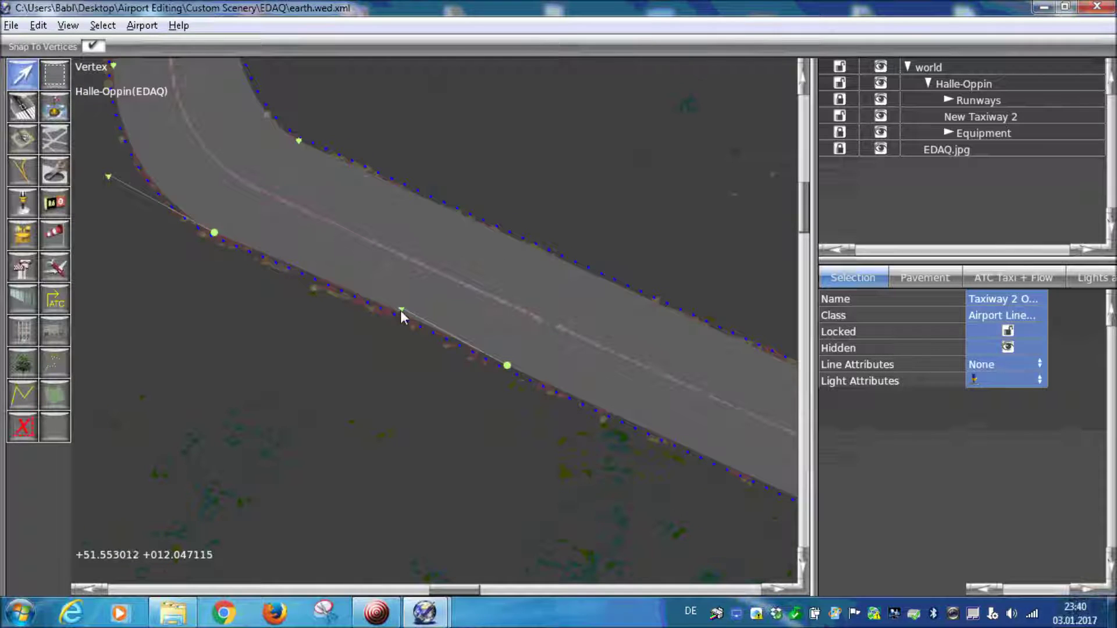
alt+drag(507, 365, 553, 338)
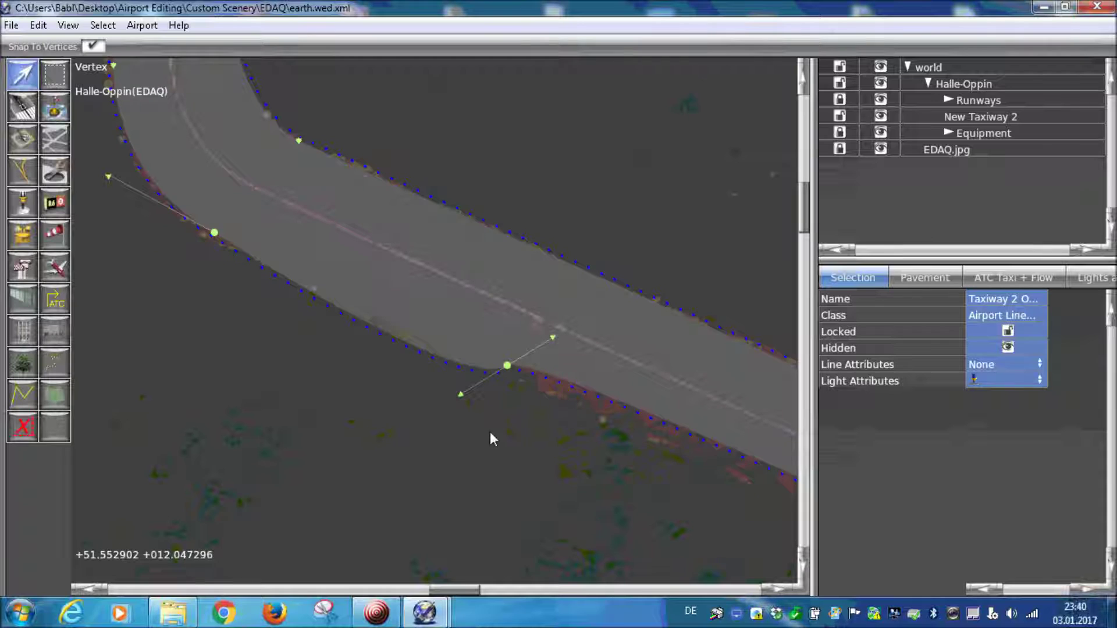
alt+click(552, 338)
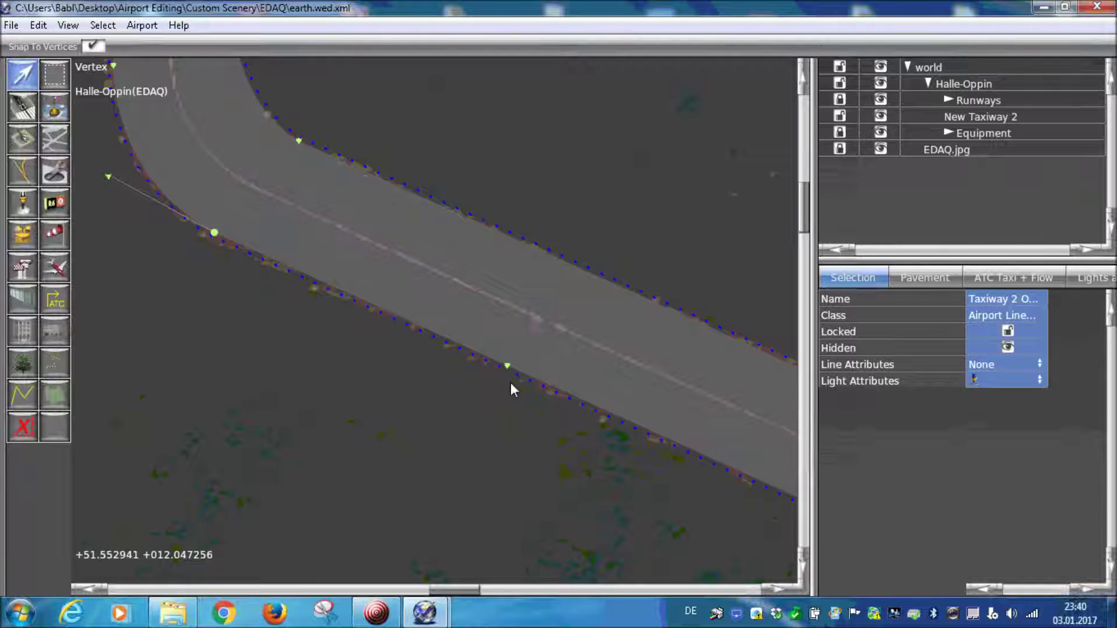
click(501, 401)
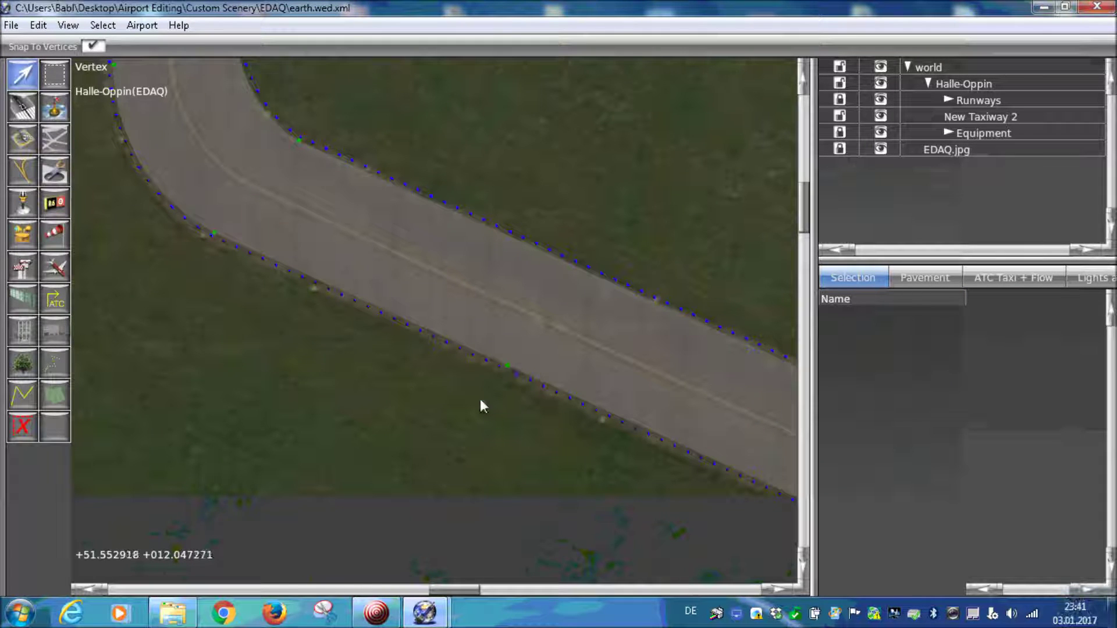
Delete the extra vertex from the taxiway's straight southern edge
click(507, 366)
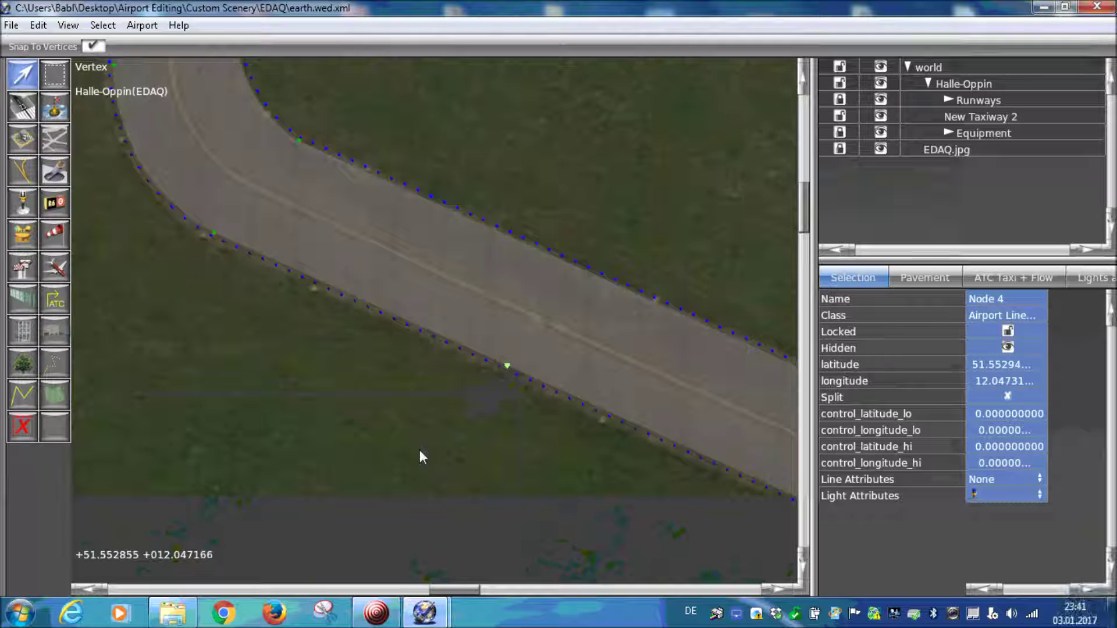
click(419, 452)
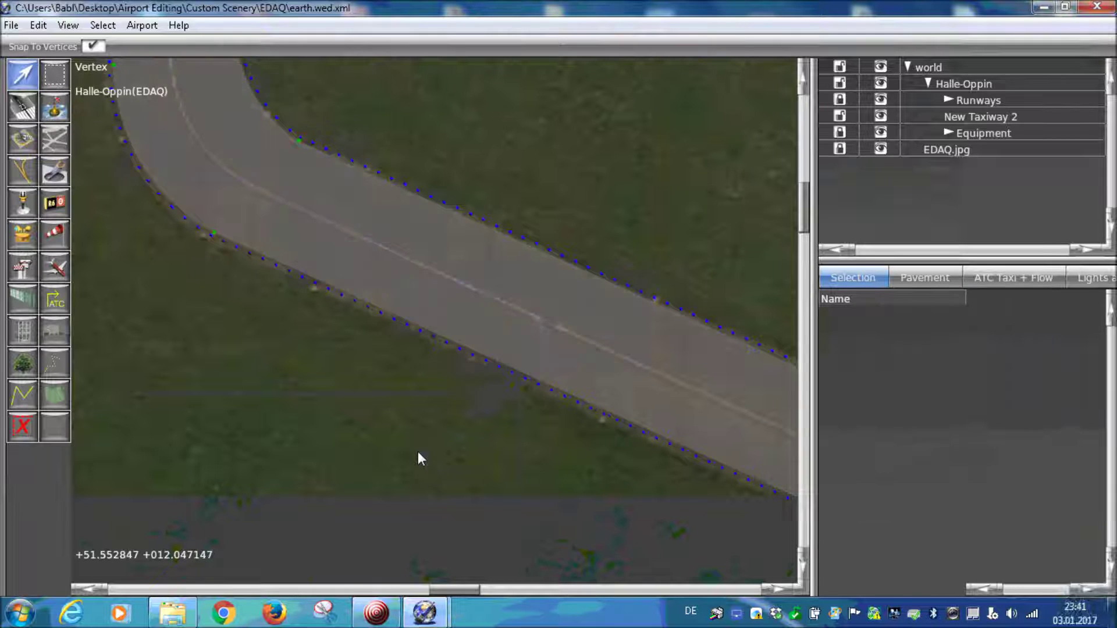
Round the western corner where the main taxiway meets the link to the apron by pulling Bezier handles out of its vertex
scroll(432, 444, down, 3)
scroll(431, 446, down, 4)
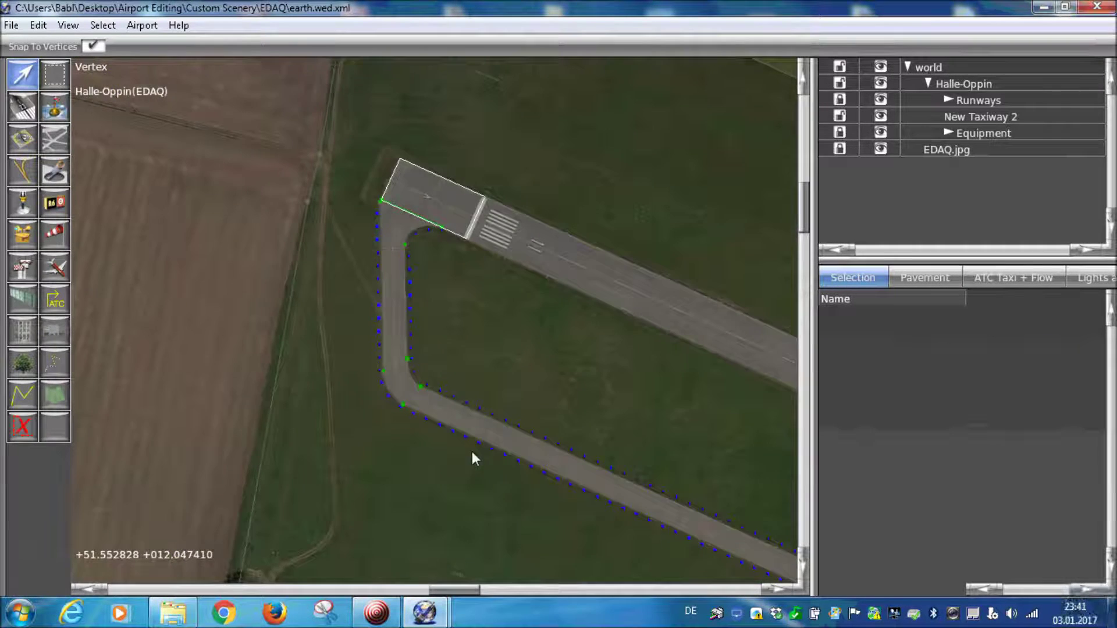
right_drag(473, 452, 404, 381)
right_drag(407, 454, 350, 418)
scroll(570, 426, up, 5)
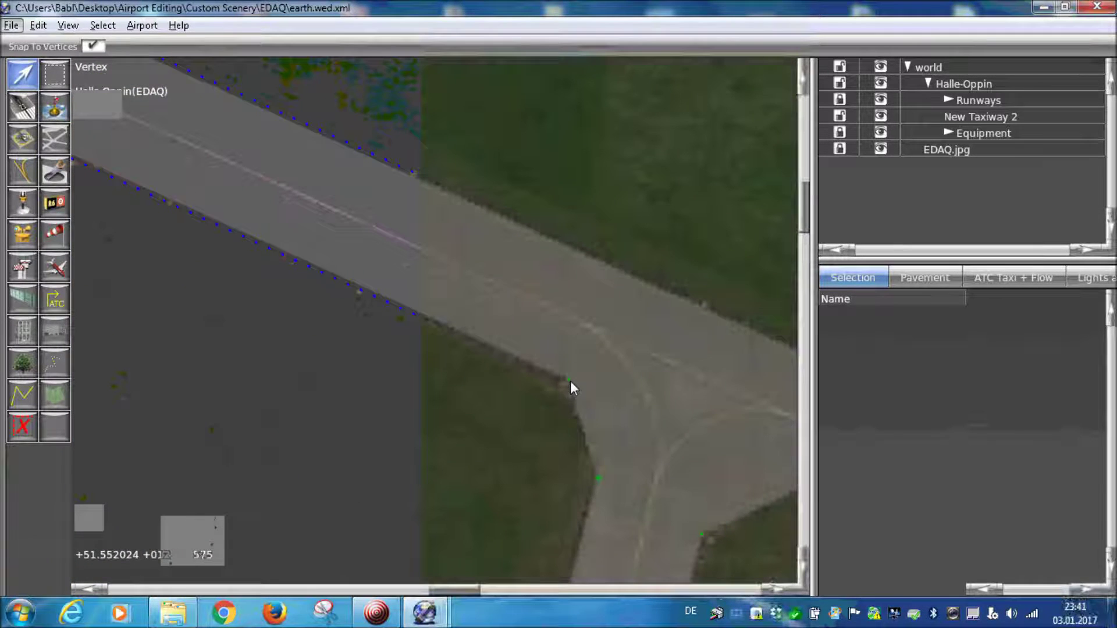
click(570, 380)
alt+drag(570, 381, 608, 403)
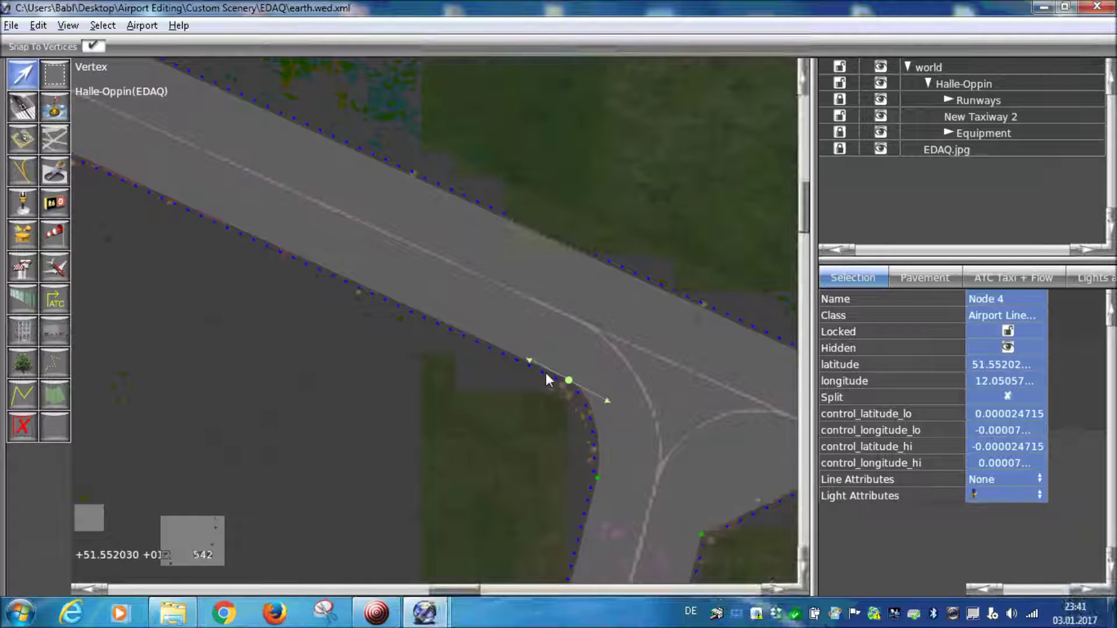
click(569, 352)
alt+drag(568, 352, 619, 374)
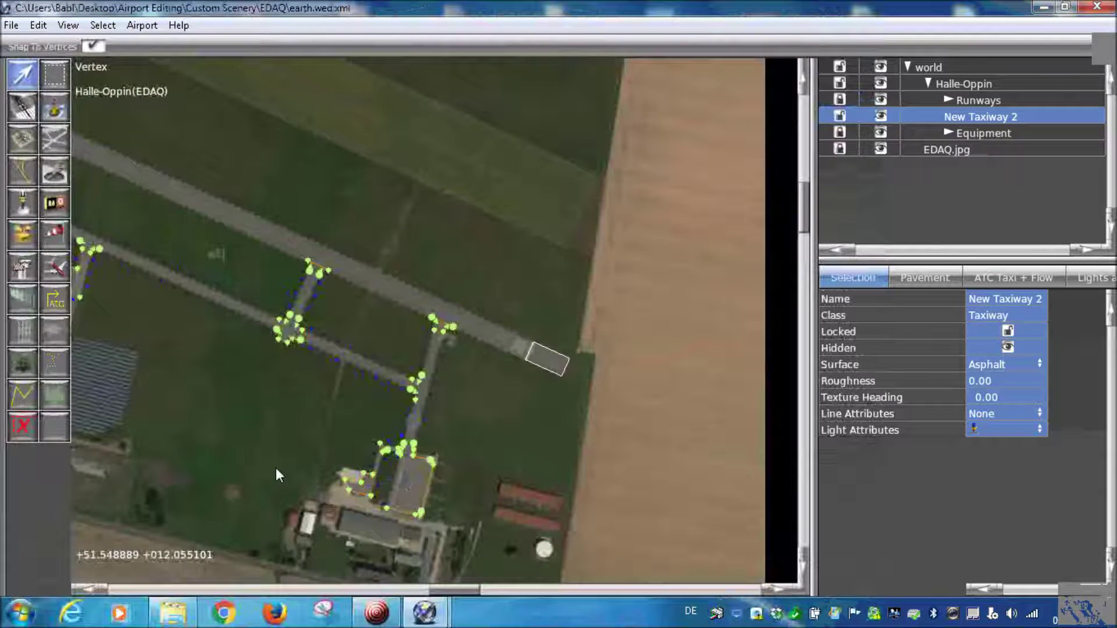
Cut a seven-cornered hole in New Taxiway 2 by tracing the enclosed green area between the western apron and its access link
scroll(276, 467, up, 3)
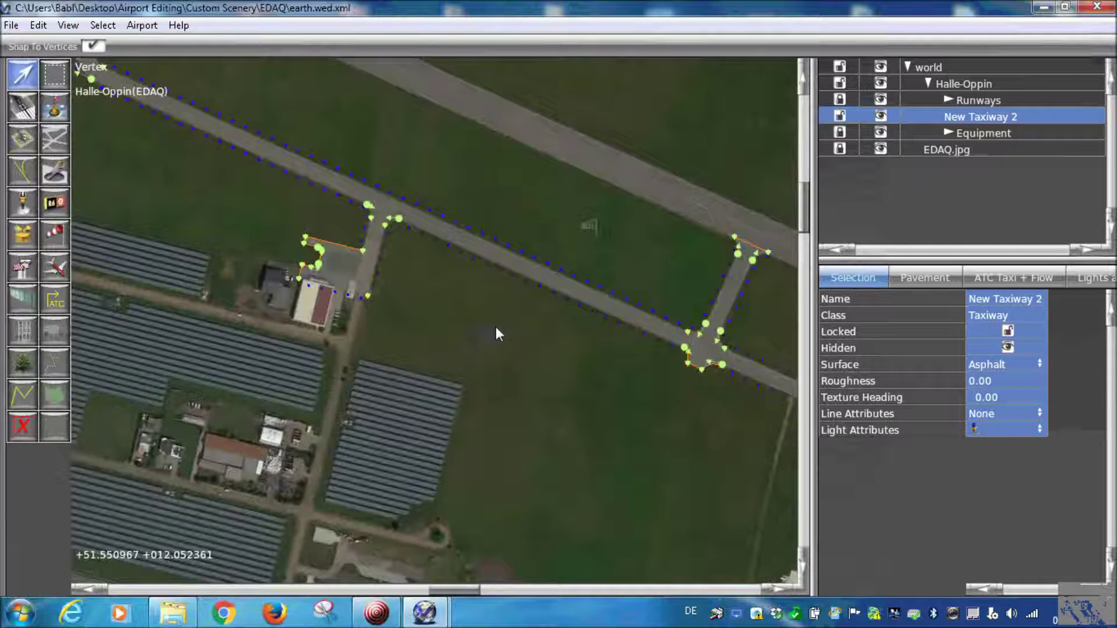
scroll(495, 332, up, 8)
scroll(486, 343, up, 3)
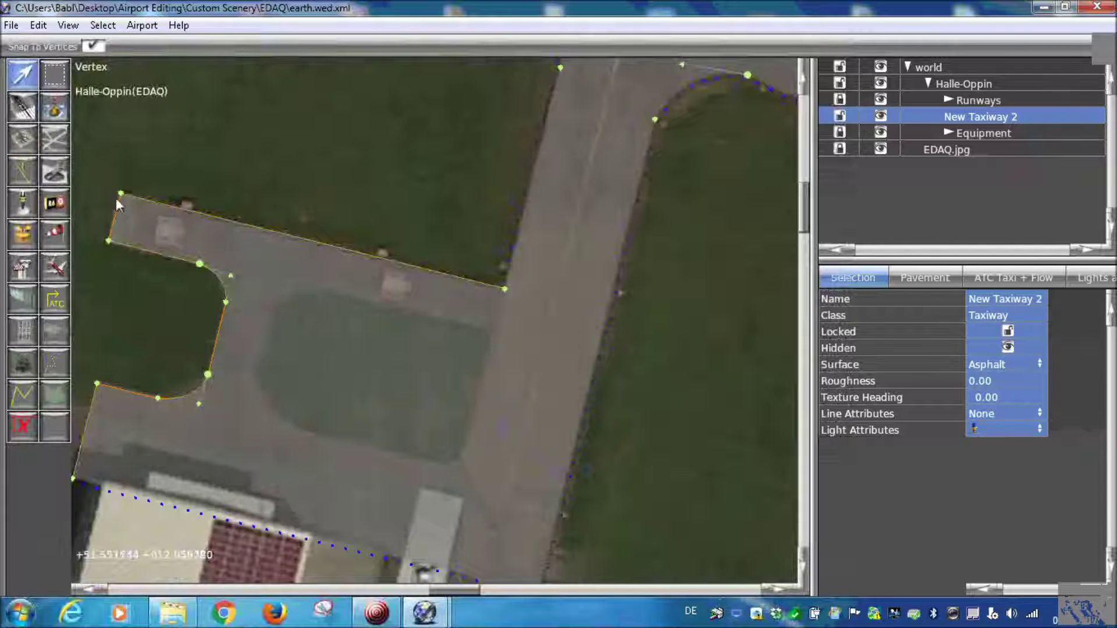
click(56, 175)
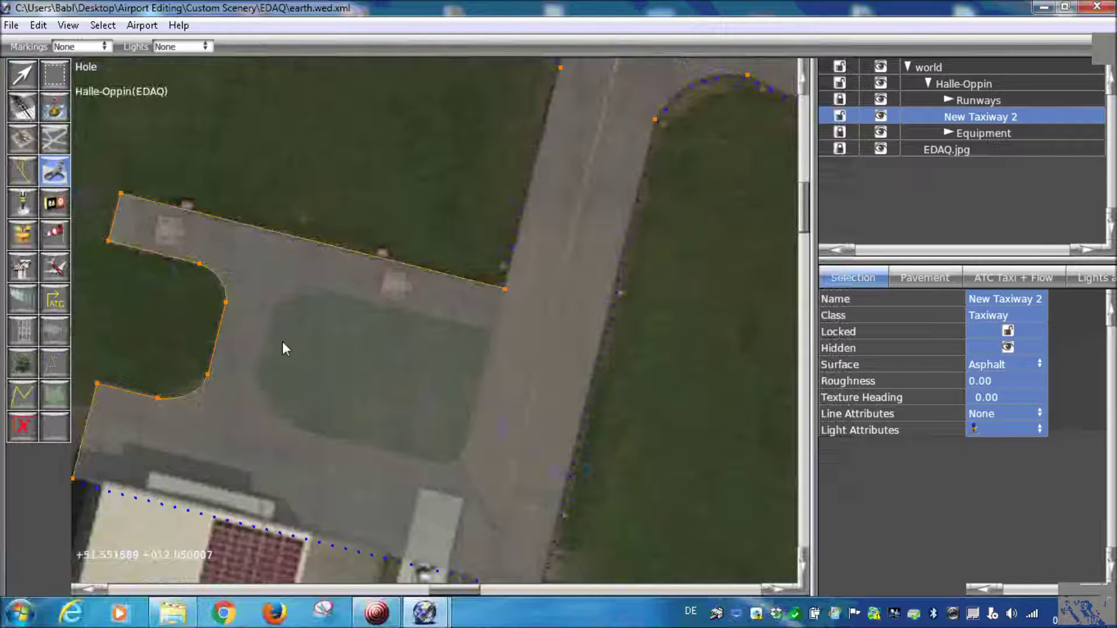
scroll(318, 294, up, 2)
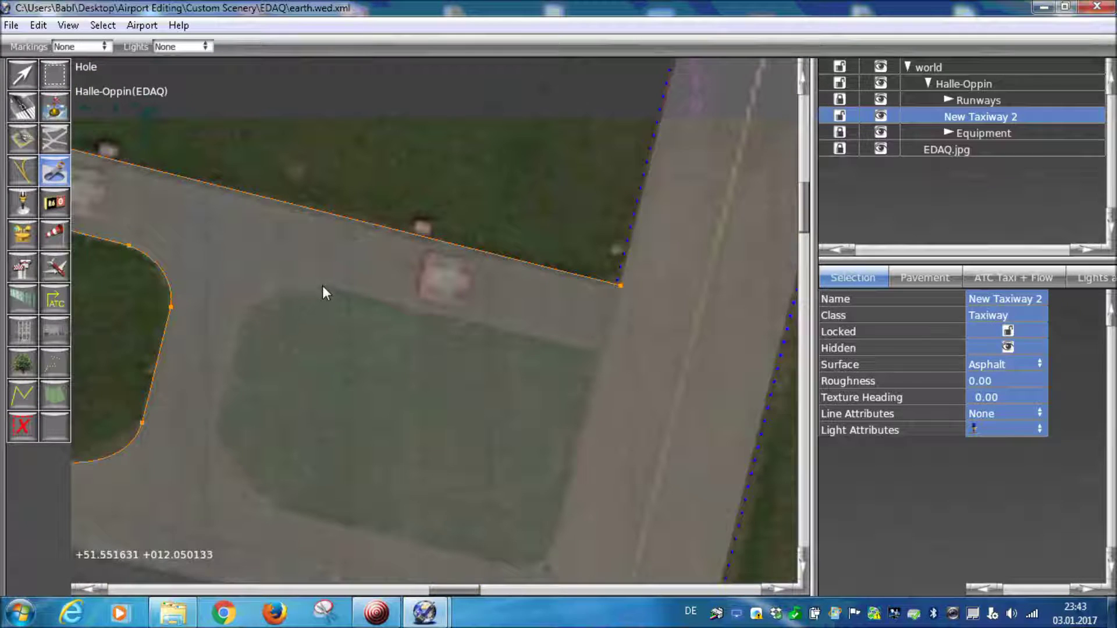
click(244, 309)
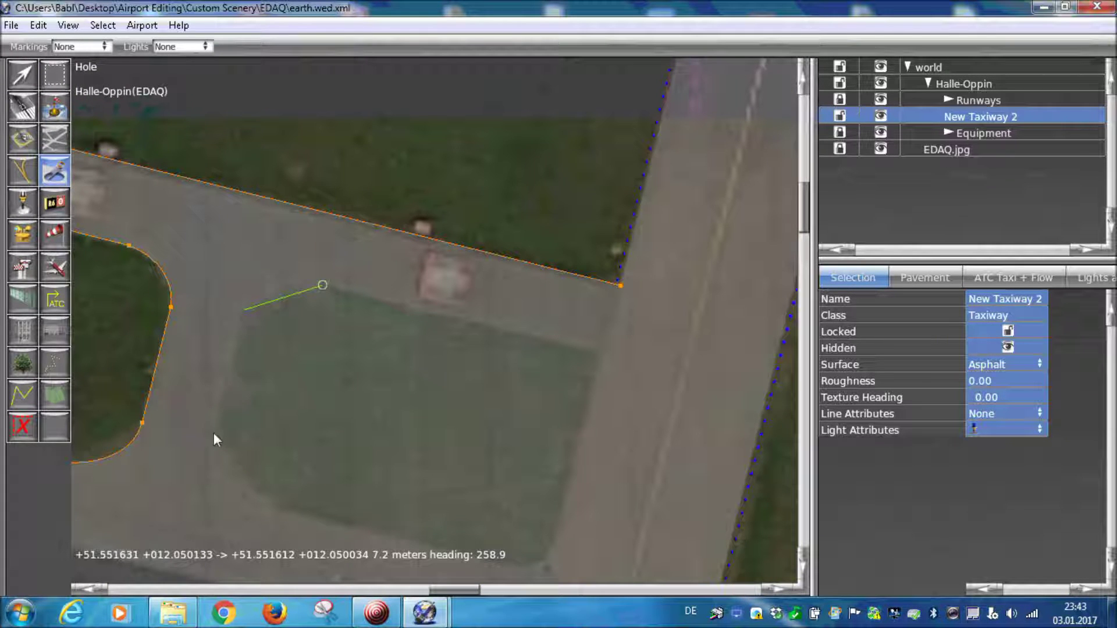
click(271, 397)
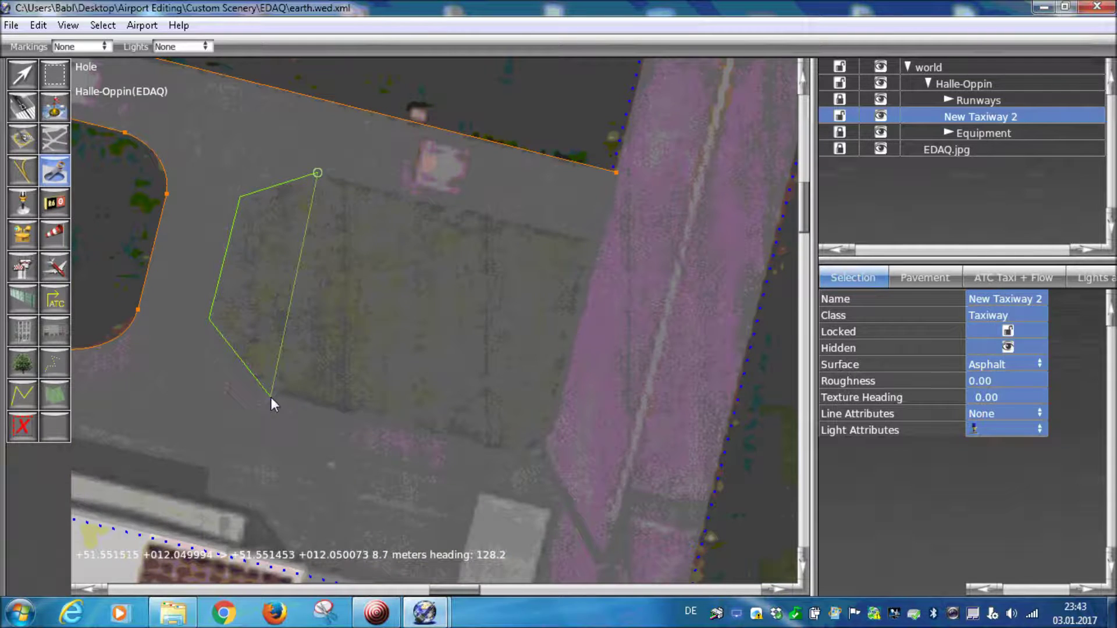
click(504, 452)
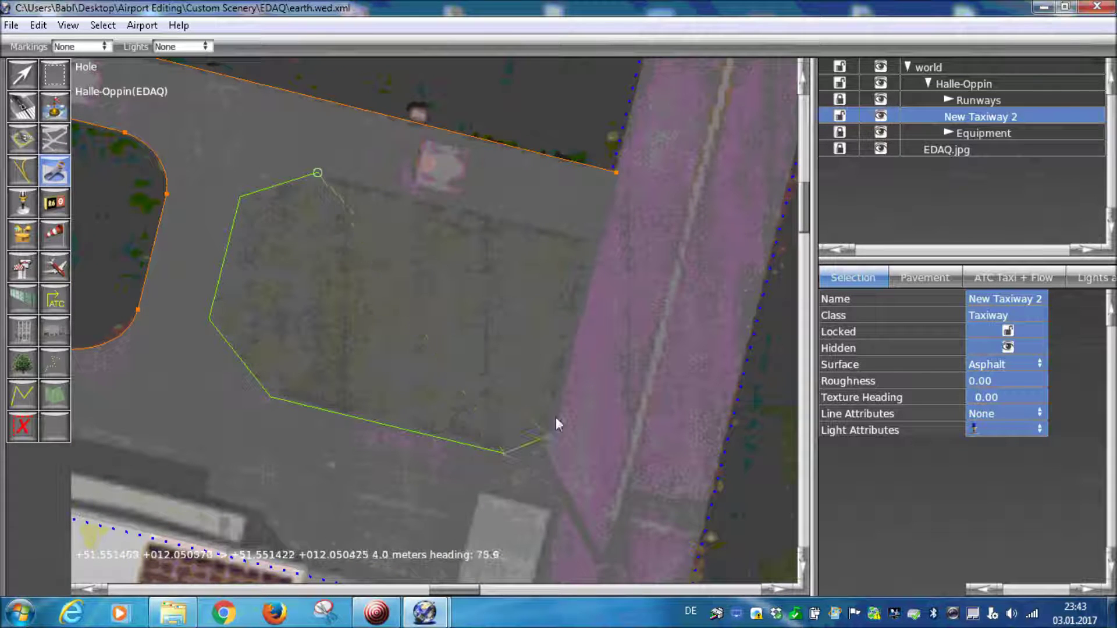
click(598, 240)
click(317, 173)
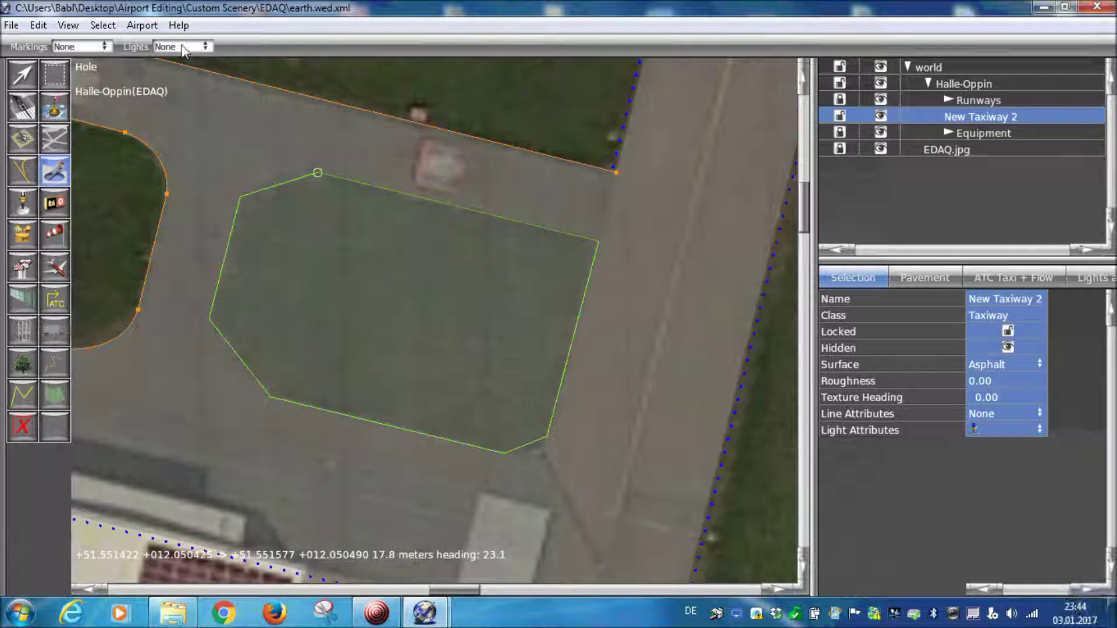
click(318, 172)
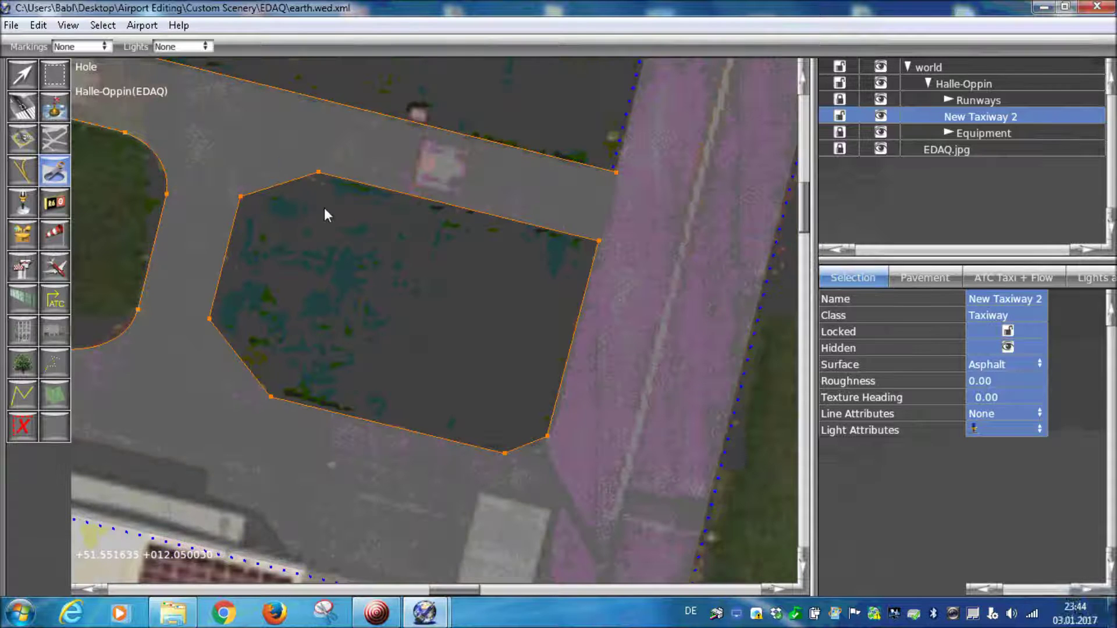
Round the hole's northwestern, southwestern and southeastern corners with Bezier handles to follow the edge of the green area
key(v)
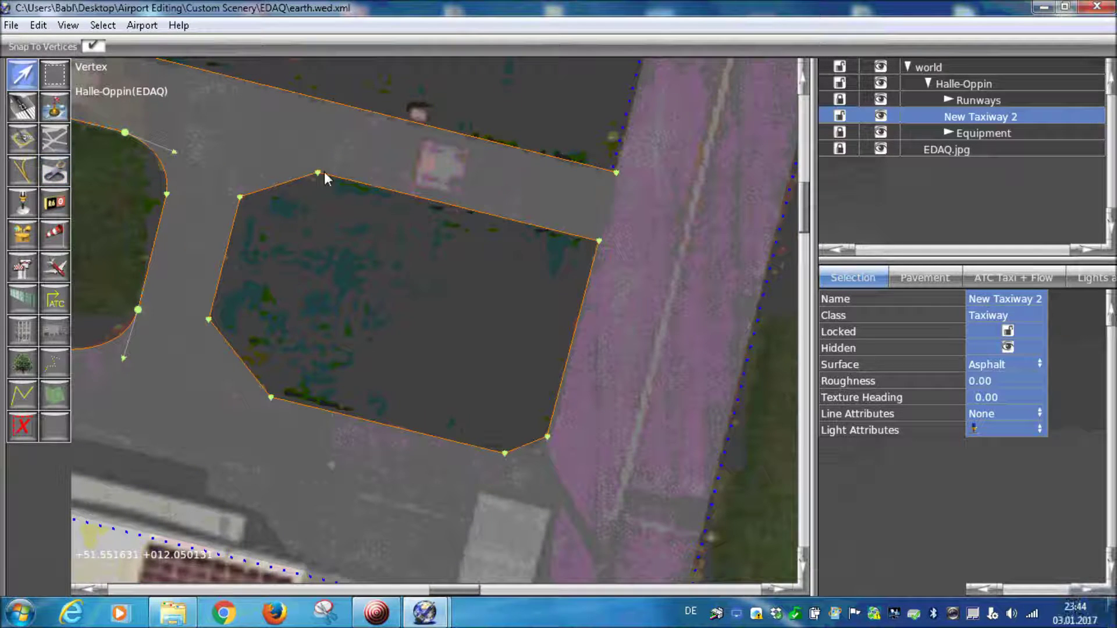
click(318, 173)
drag(333, 177, 375, 186)
click(208, 320)
drag(208, 320, 220, 271)
click(548, 437)
drag(544, 442, 540, 455)
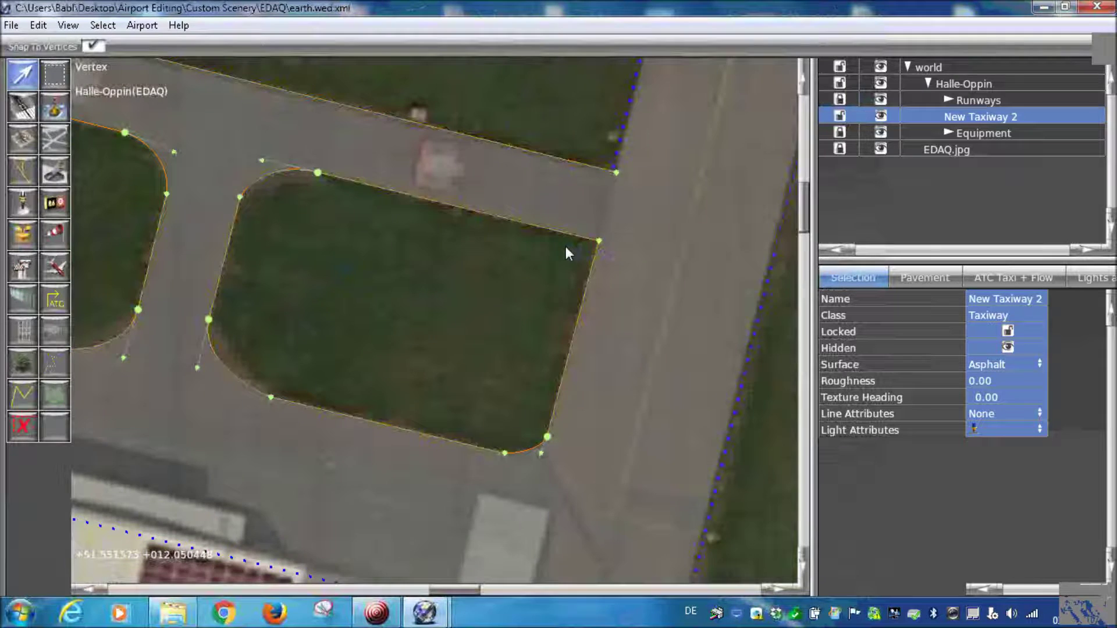
Set the light attribute to None on the apron edge that runs along the front of the hangar
scroll(520, 314, down, 5)
scroll(520, 314, up, 3)
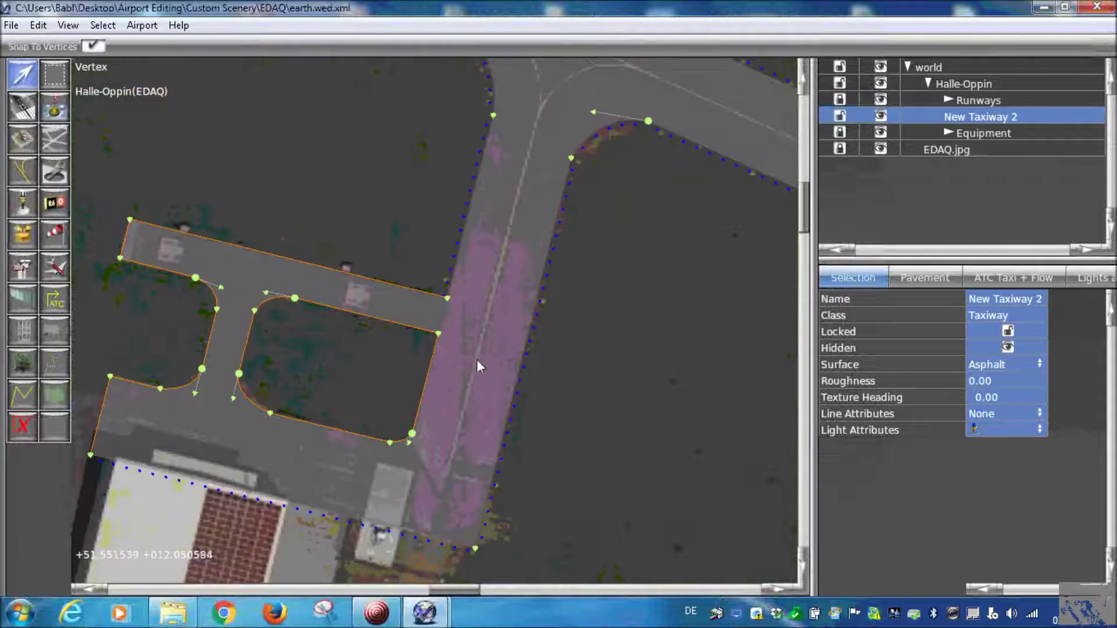
scroll(477, 356, down, 1)
scroll(476, 355, down, 3)
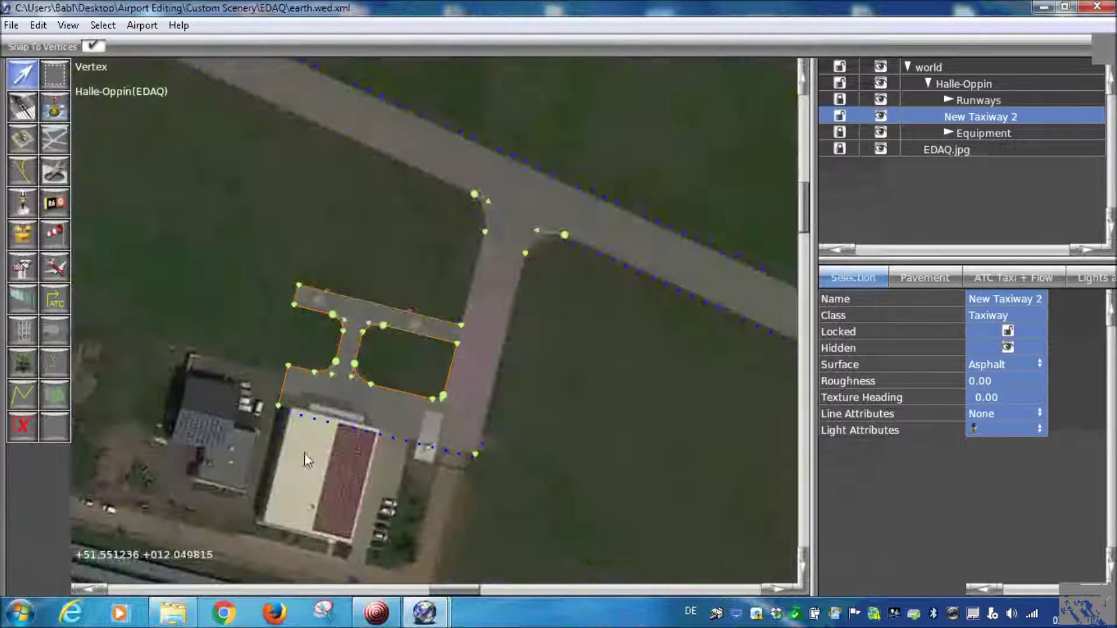
right_drag(422, 468, 472, 416)
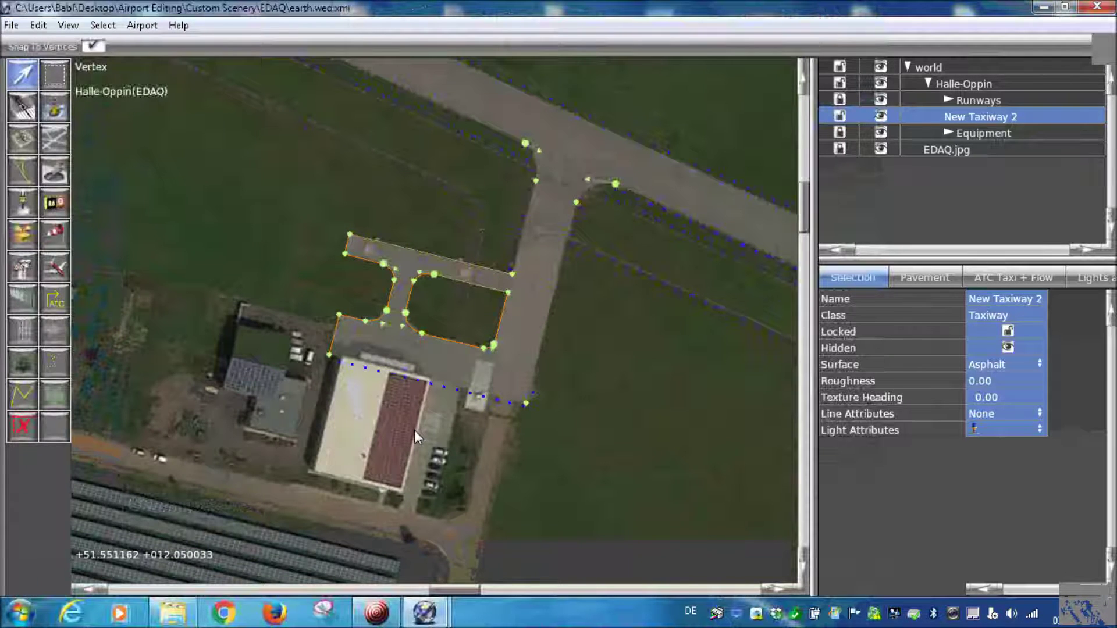
scroll(336, 340, up, 5)
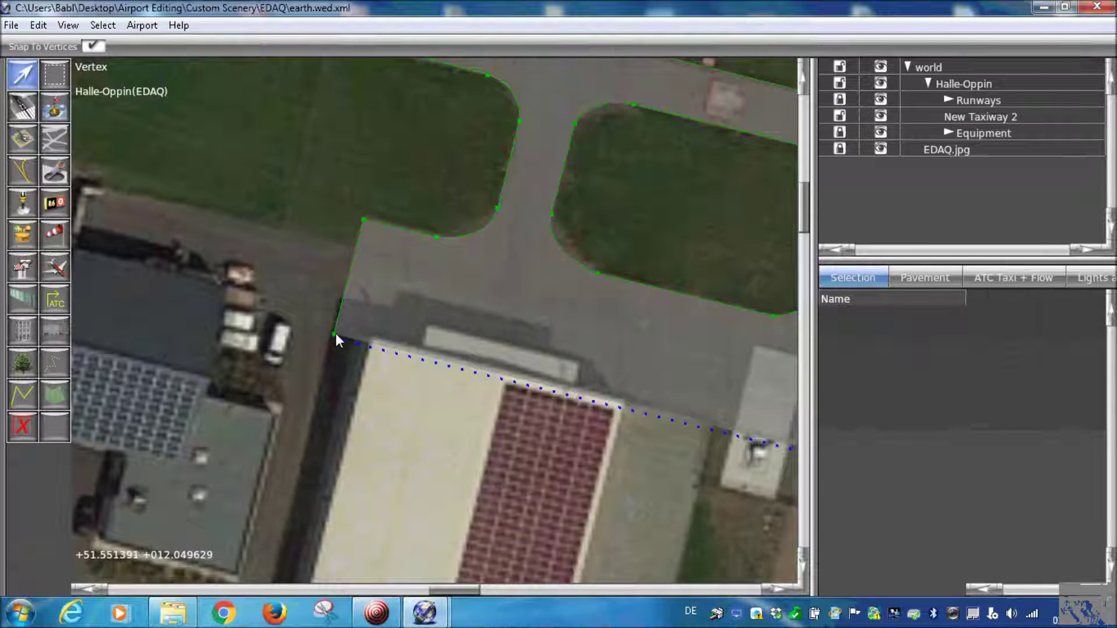
click(333, 335)
click(983, 496)
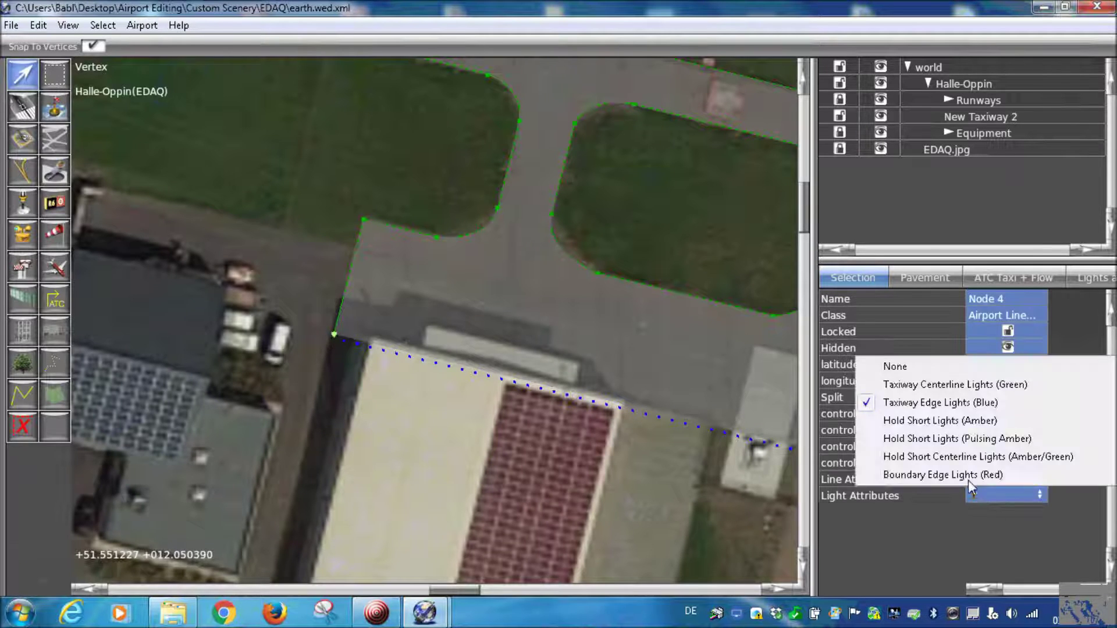
click(887, 367)
scroll(598, 443, down, 2)
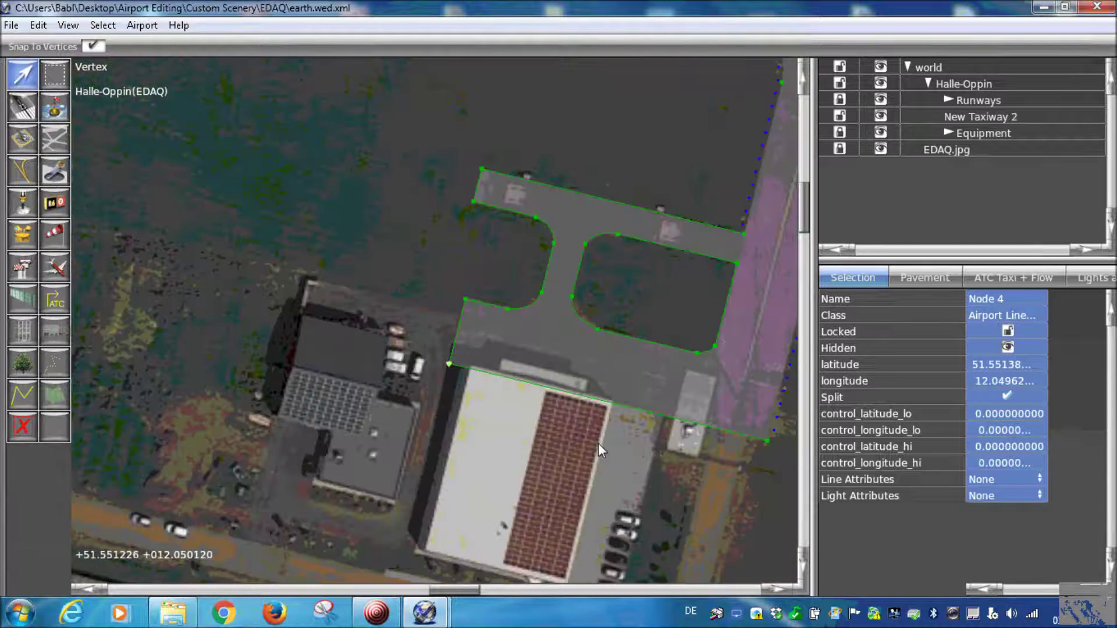
Examine the traced hangar apron in the west and the eastern apron for paved areas not yet covered
scroll(598, 443, down, 2)
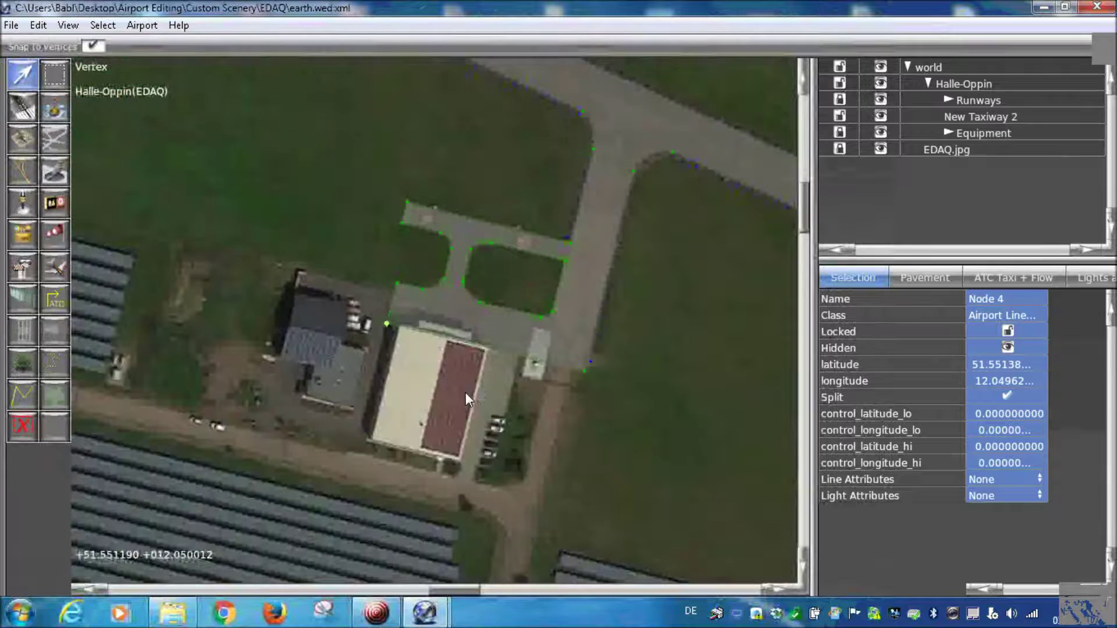
scroll(465, 392, up, 2)
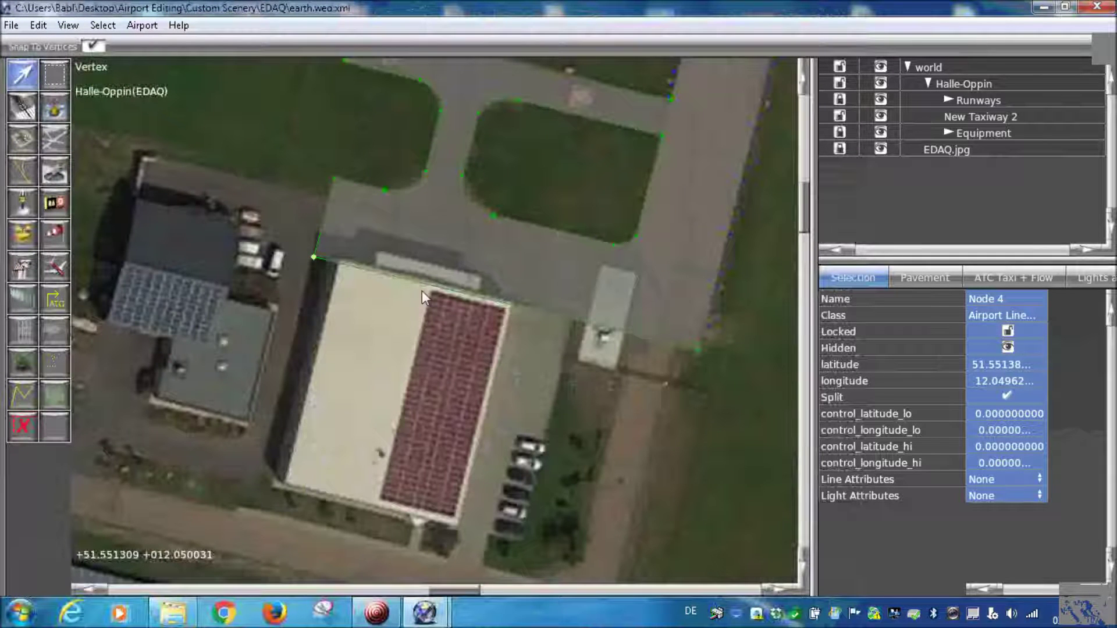
scroll(431, 369, down, 3)
scroll(448, 328, up, 3)
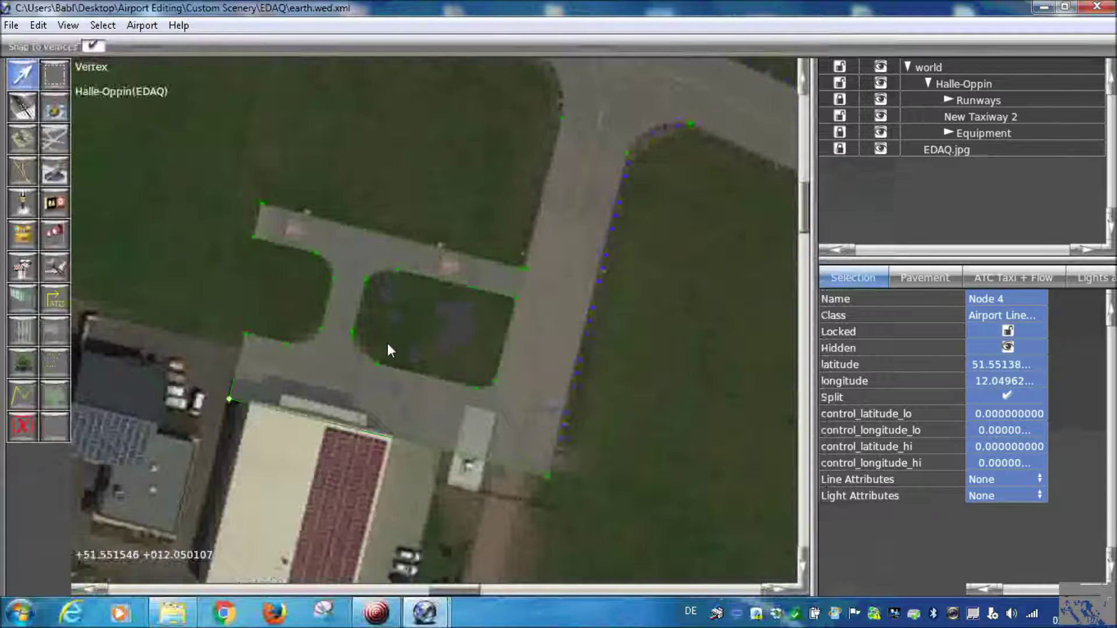
scroll(334, 491, up, 4)
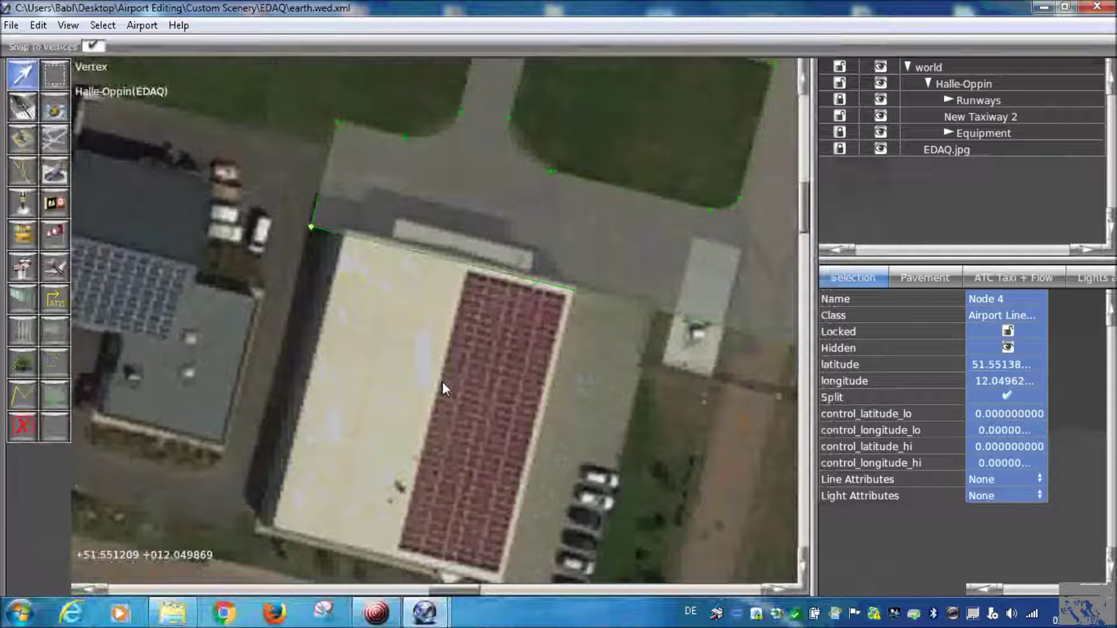
scroll(460, 337, down, 2)
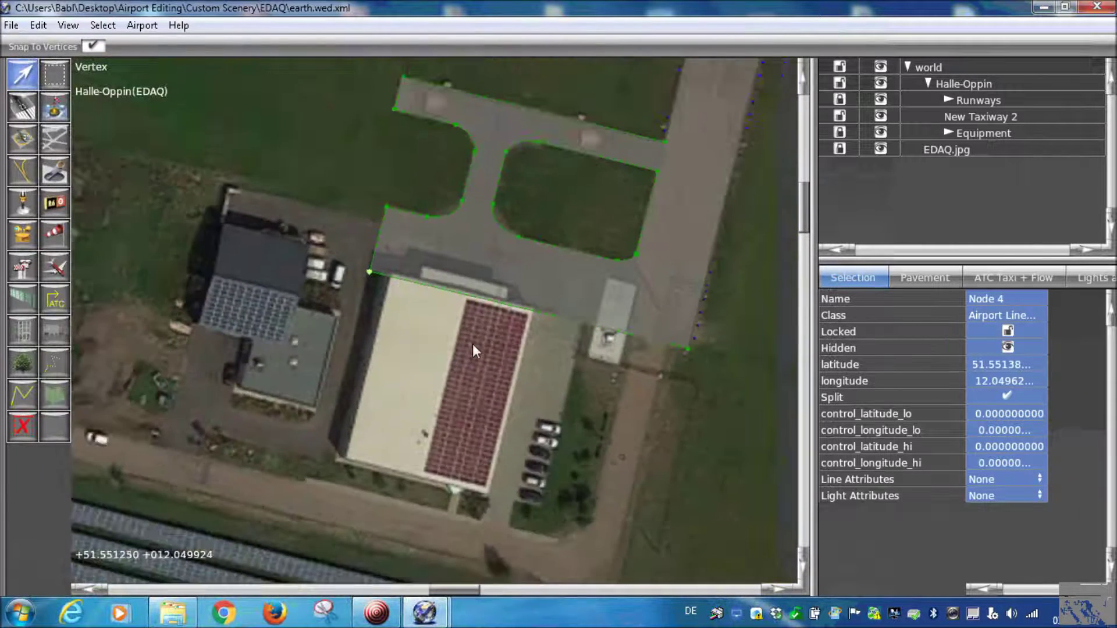
right_drag(734, 222, 584, 314)
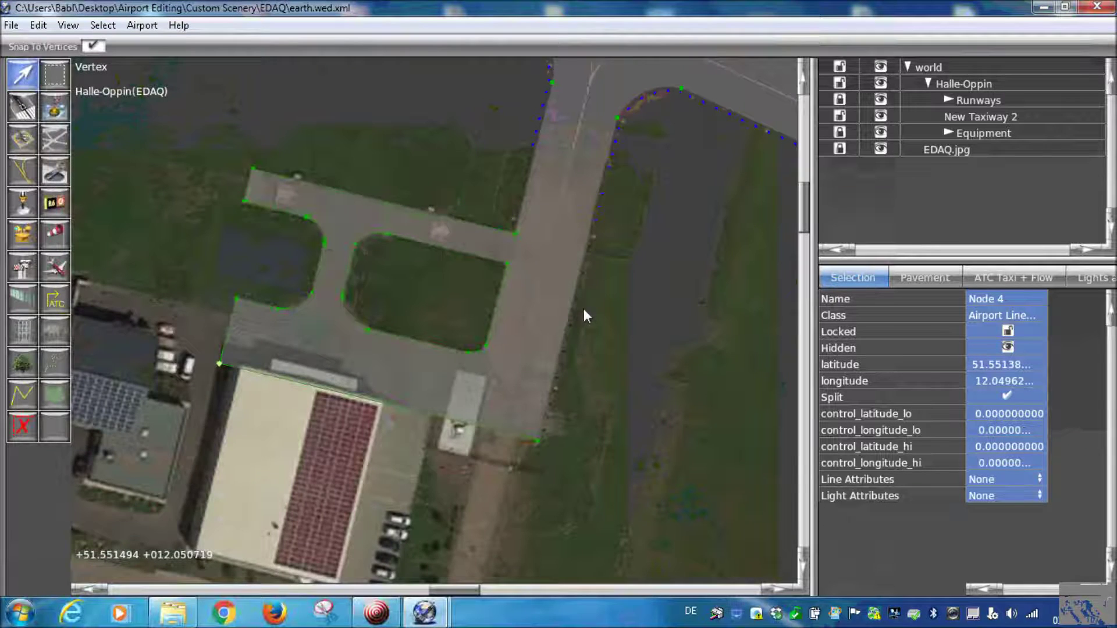
scroll(583, 309, down, 1)
right_drag(665, 310, 387, 324)
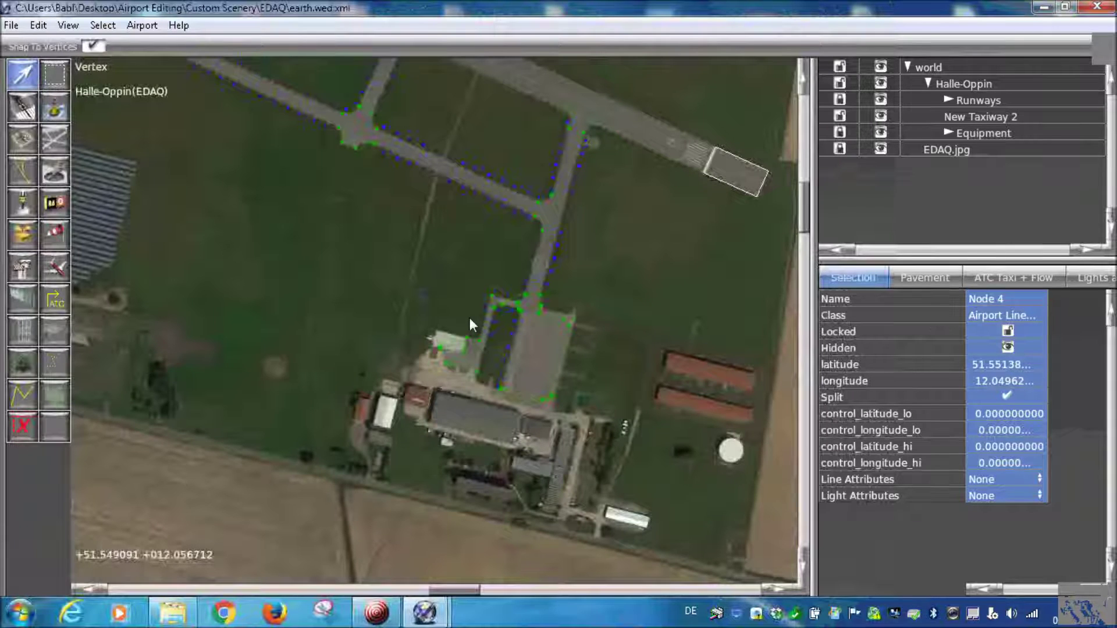
scroll(469, 318, up, 5)
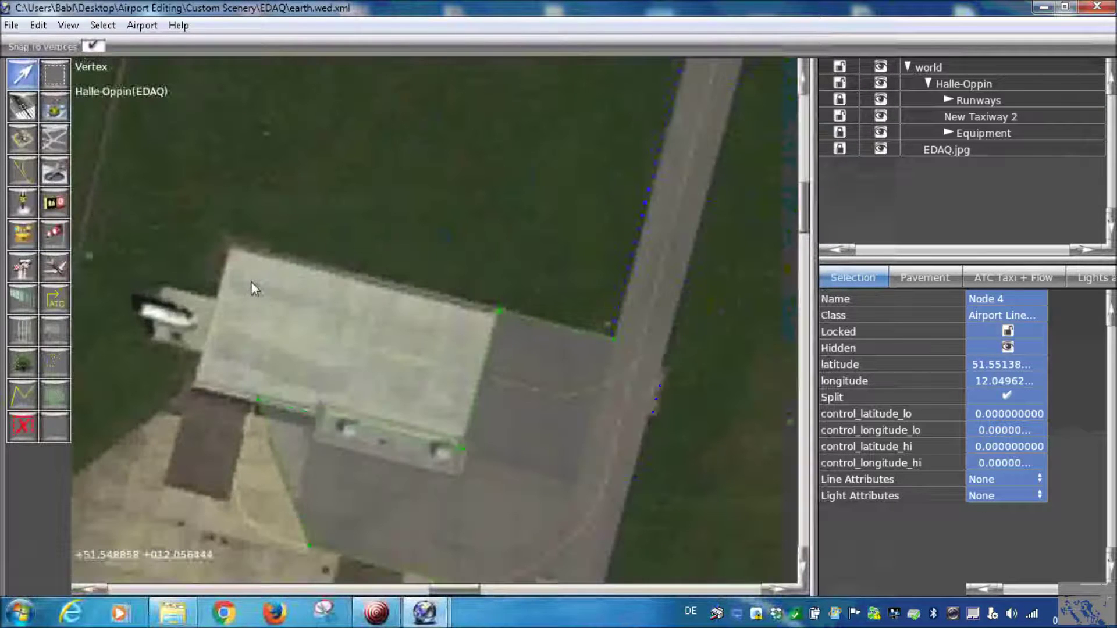
scroll(251, 281, down, 5)
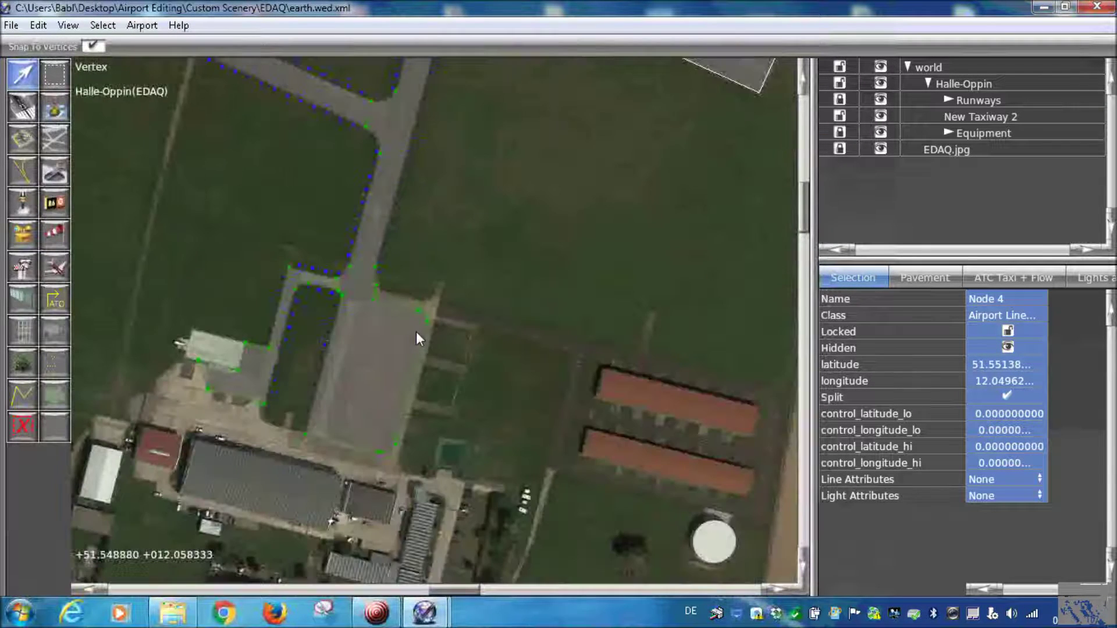
Set up a new taxiway polygon with Concrete pavement and lights set to None
scroll(416, 331, up, 3)
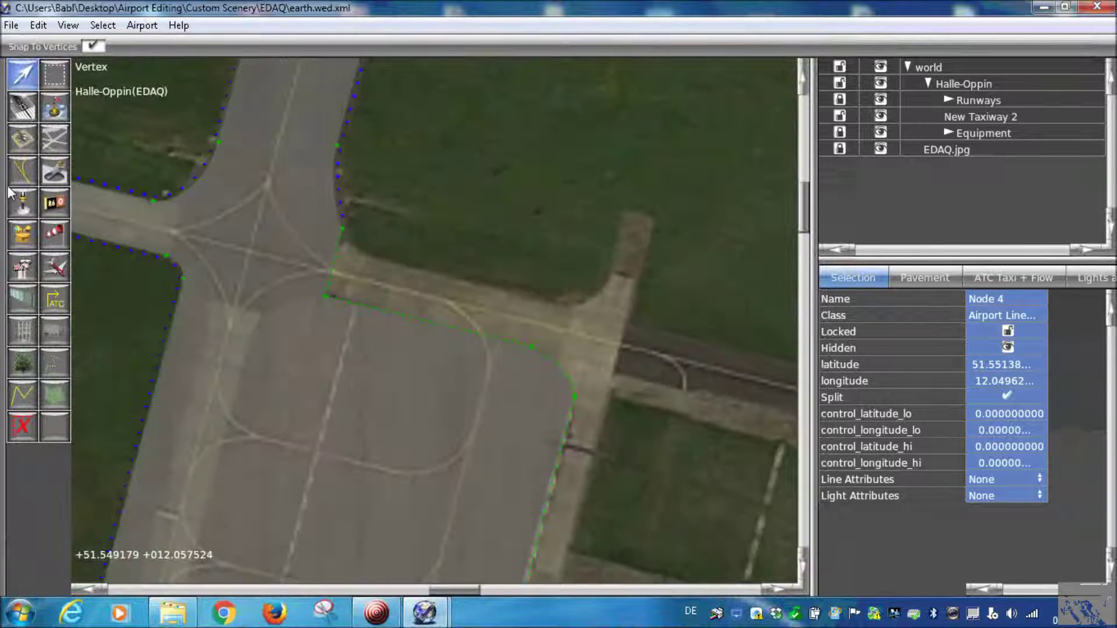
click(55, 137)
click(83, 46)
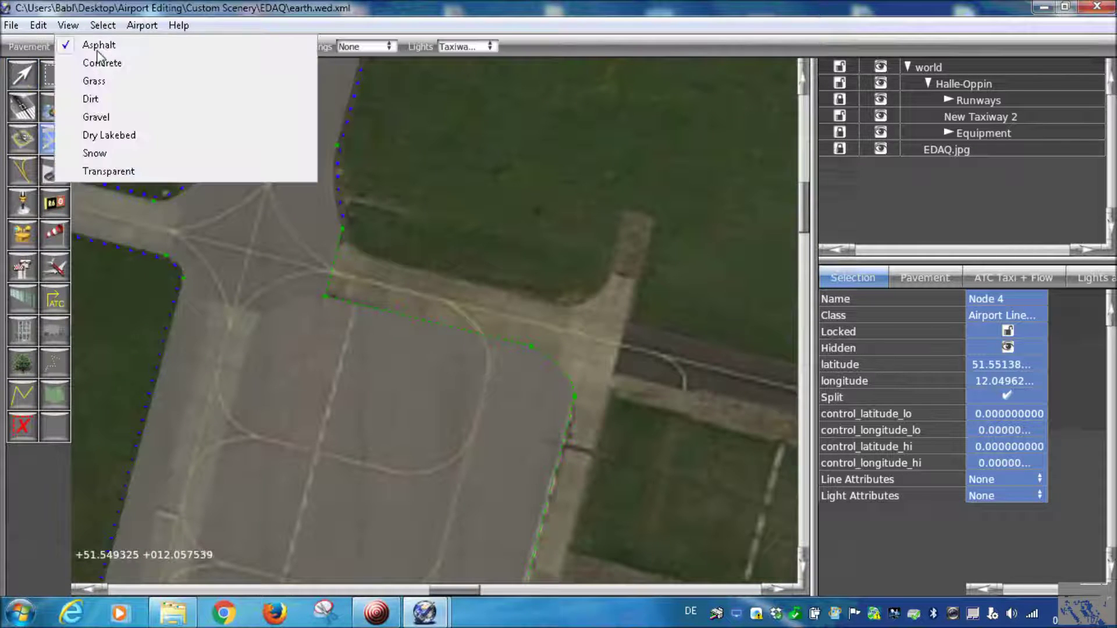
click(103, 65)
scroll(437, 123, up, 1)
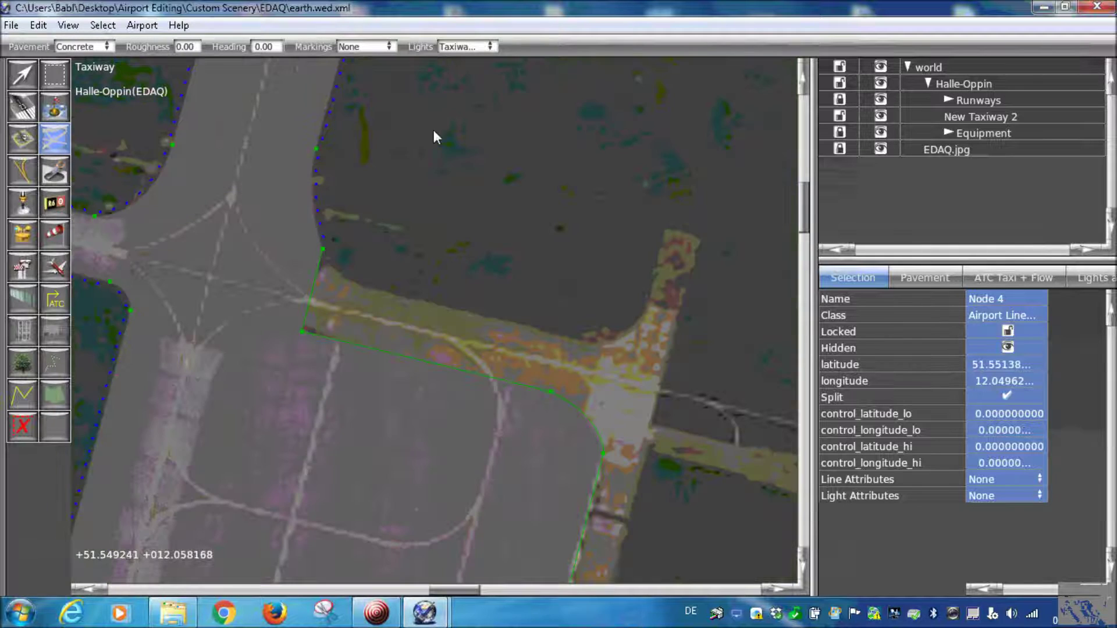
click(473, 46)
click(477, 46)
scroll(459, 204, down, 2)
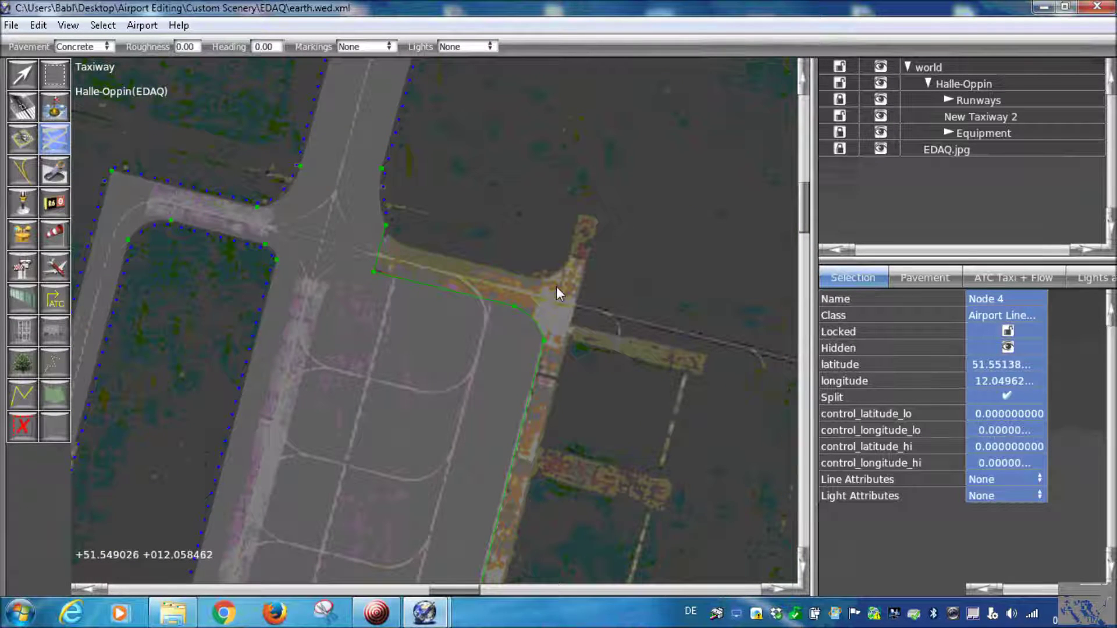
Trace the outer edge of the concrete strip along the eastern apron's north and east sides, past its southeastern corner
right_drag(574, 292, 603, 162)
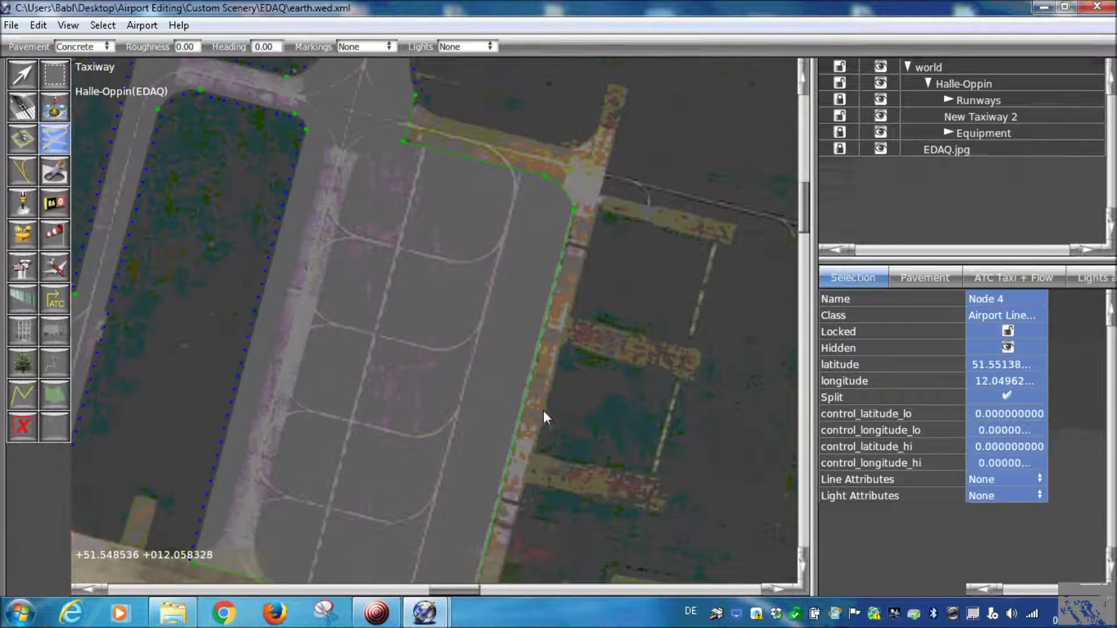
right_drag(533, 458, 614, 202)
scroll(614, 201, down, 2)
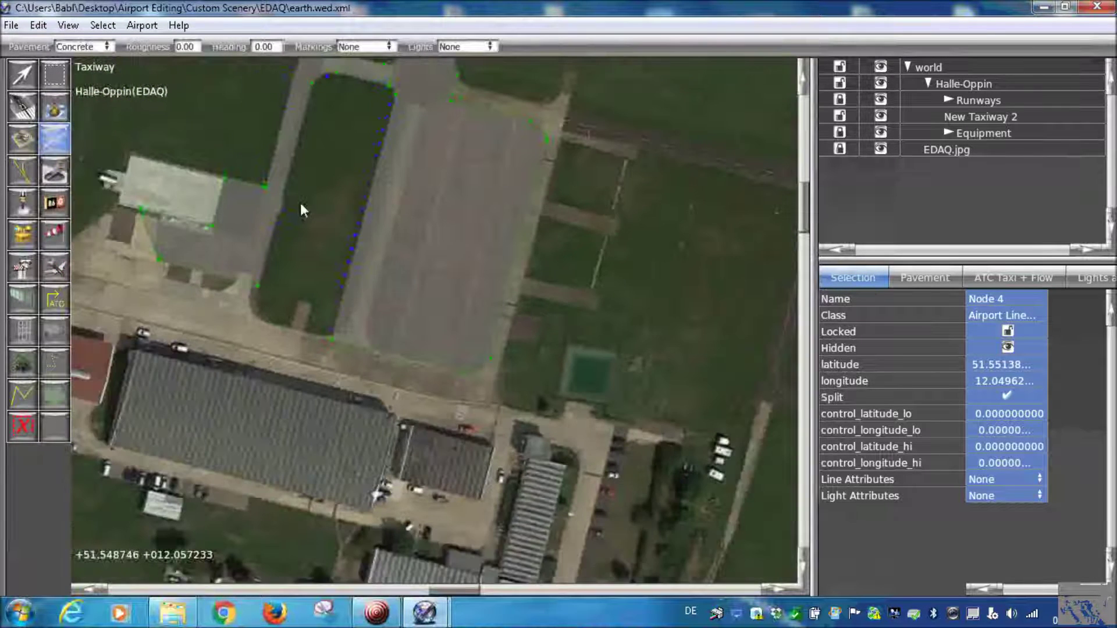
scroll(300, 202, up, 2)
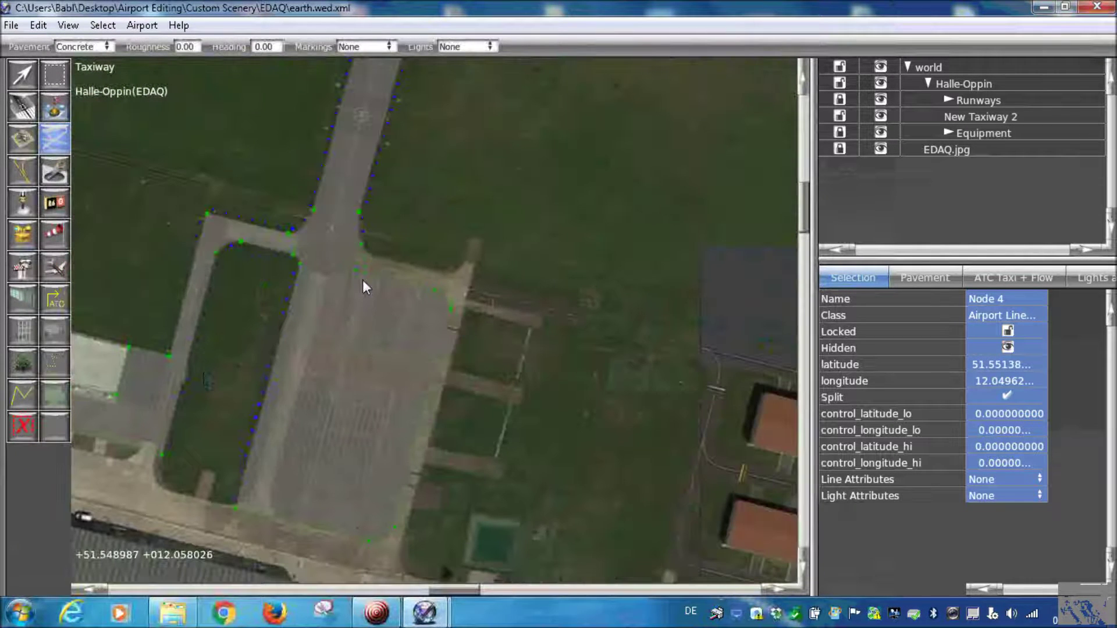
scroll(365, 230, up, 2)
scroll(354, 223, up, 1)
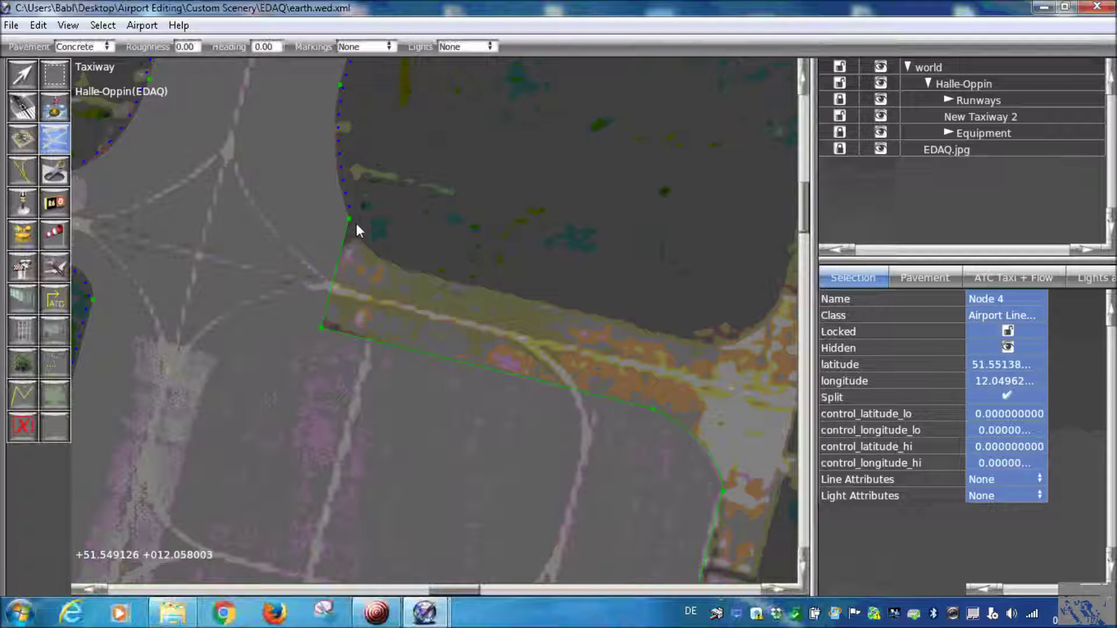
click(386, 260)
right_drag(705, 346, 523, 364)
click(646, 319)
right_drag(523, 535, 581, 116)
click(570, 356)
scroll(573, 414, down, 5)
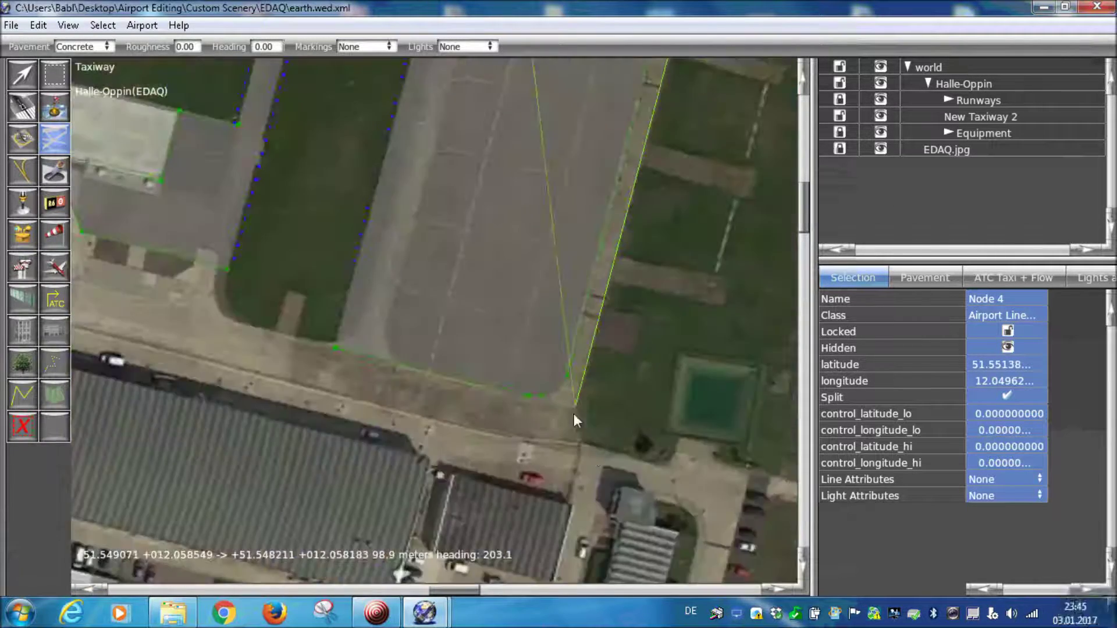
scroll(578, 410, up, 2)
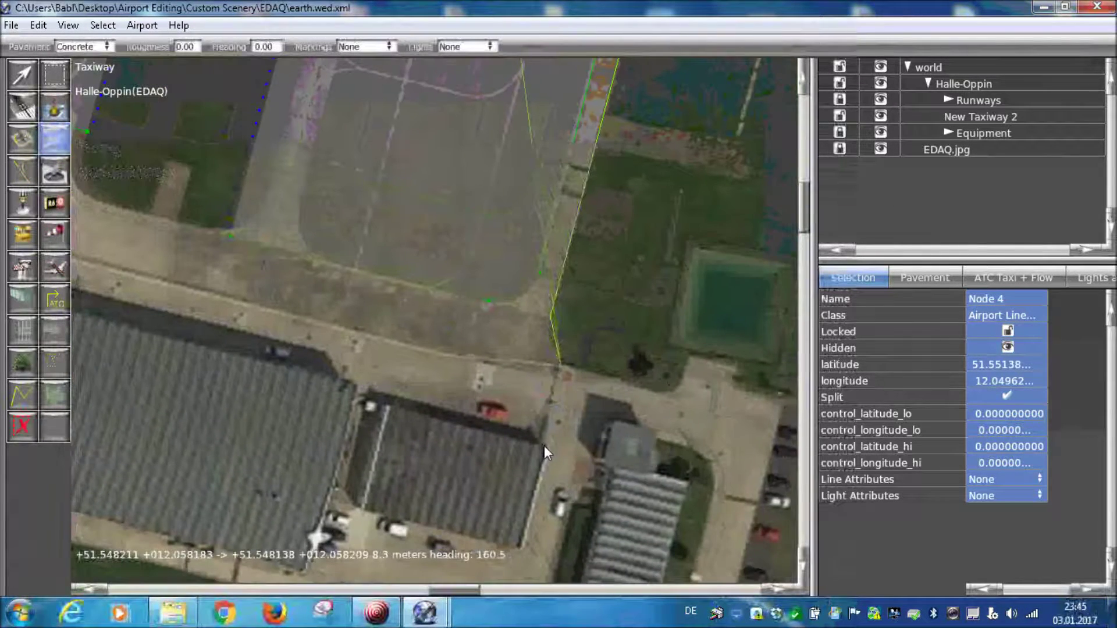
Continue the concrete outline west in front of the long hangar to the red-roofed building and around the pavement's western end
scroll(316, 390, up, 4)
scroll(220, 343, up, 2)
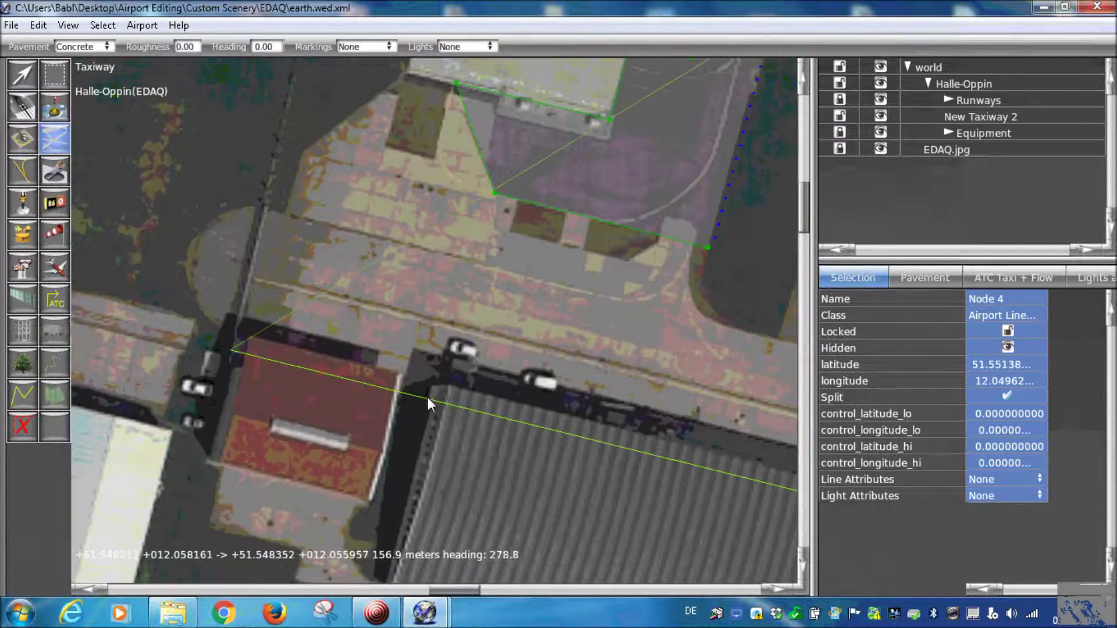
right_drag(427, 396, 510, 569)
click(309, 342)
click(334, 345)
click(353, 272)
click(487, 175)
Continue the concrete outline east along the southern edges of the small apron, the grass strip and the eastern apron
right_drag(488, 178, 349, 362)
click(378, 235)
click(620, 292)
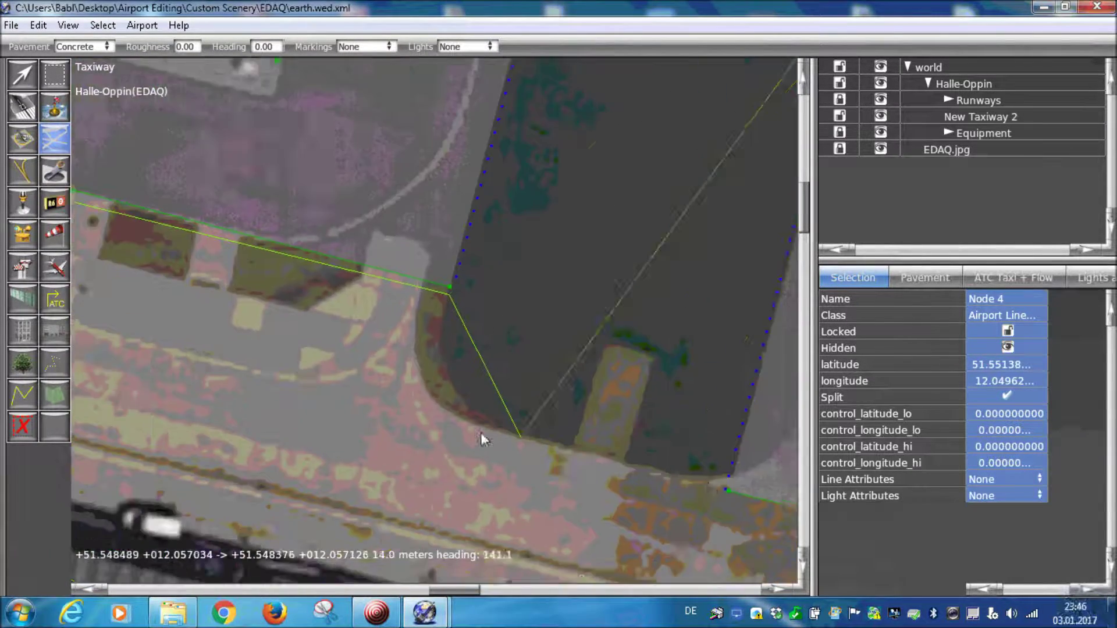
click(610, 443)
click(707, 376)
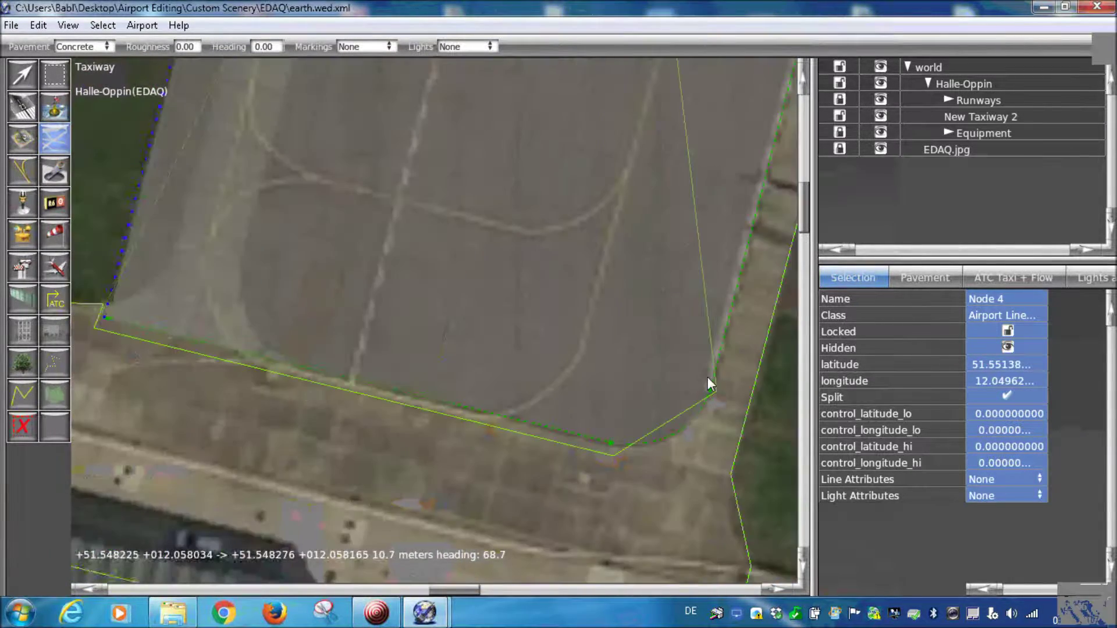
Trace the eastern apron's east and north edges back to the starting vertex and close the concrete polygon
scroll(518, 187, up, 4)
scroll(600, 176, up, 1)
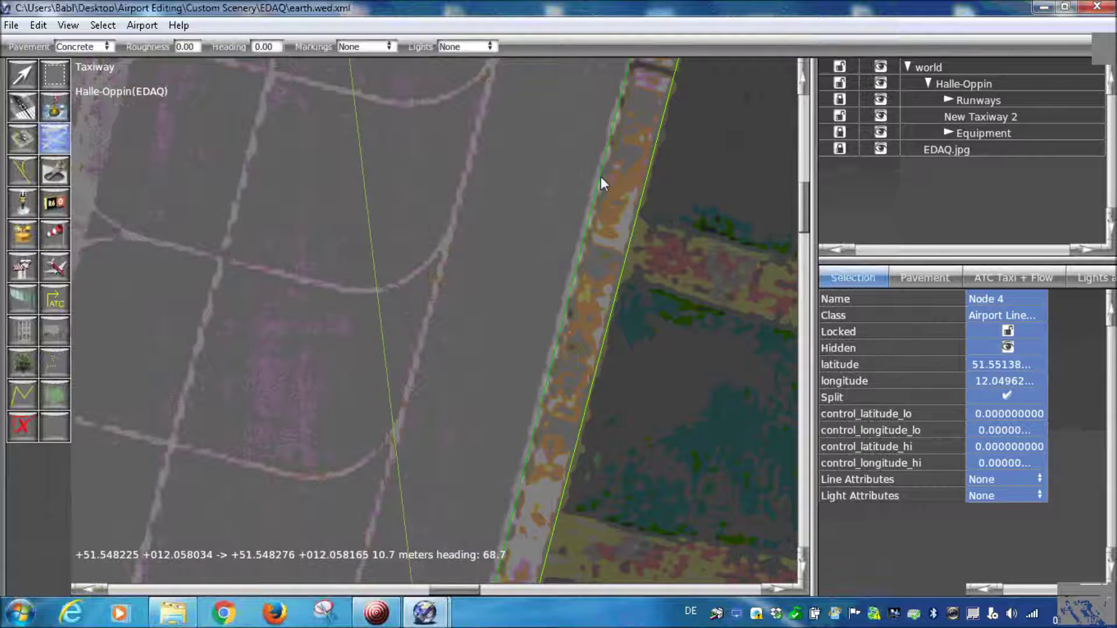
scroll(600, 176, down, 3)
click(518, 217)
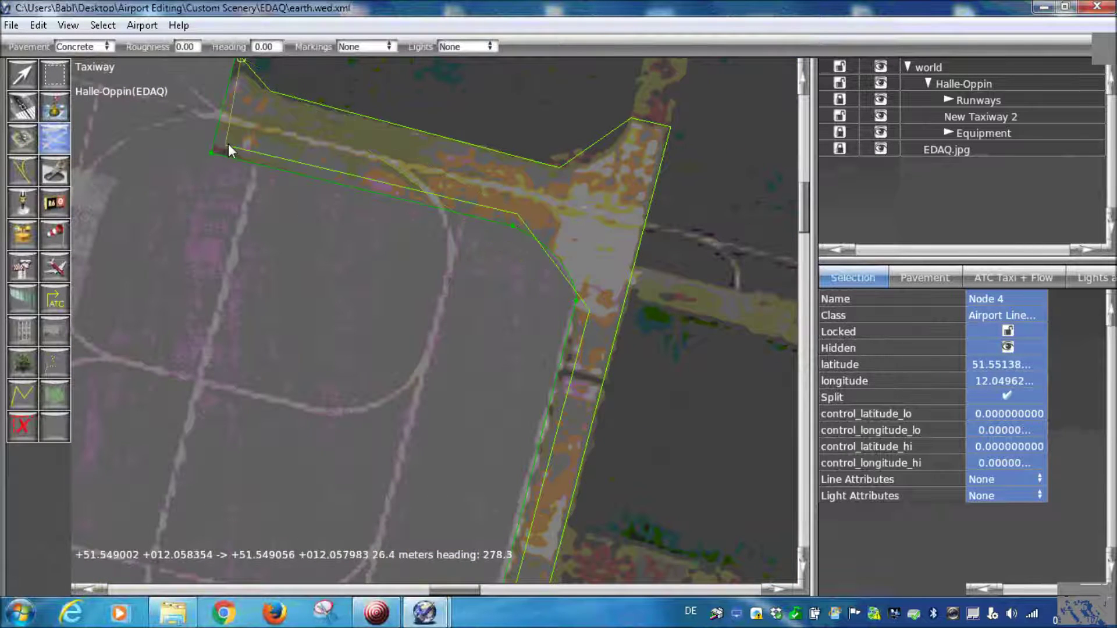
right_drag(228, 144, 251, 235)
click(241, 61)
key(v)
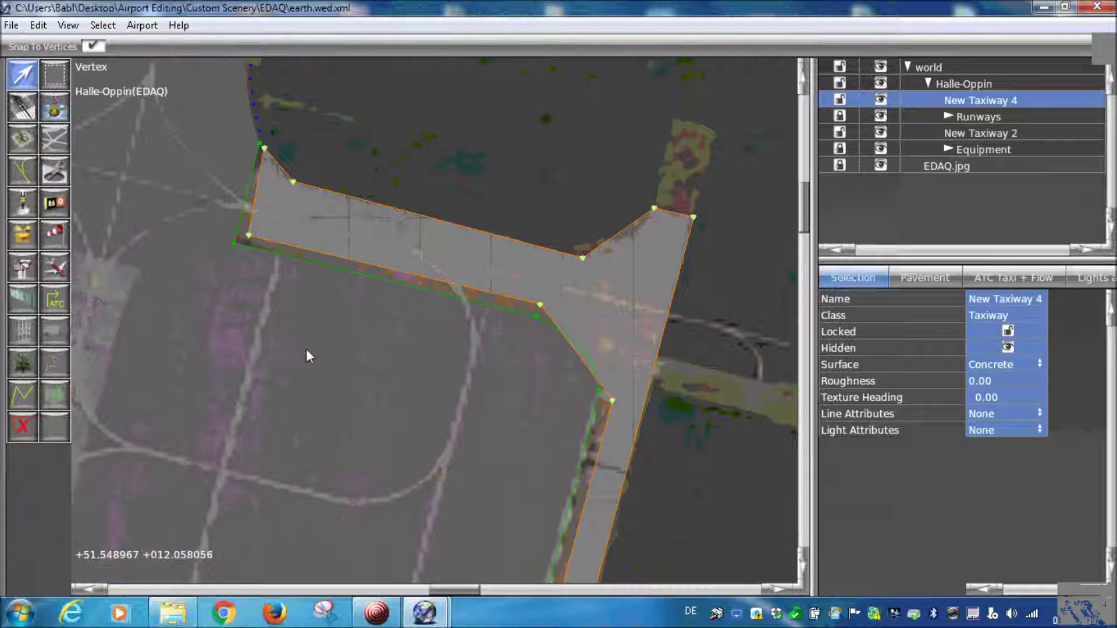
Examine the gap between the concrete strip's northwestern end and the neighbouring asphalt edge of New Taxiway 2
scroll(295, 354, down, 2)
right_drag(319, 367, 390, 416)
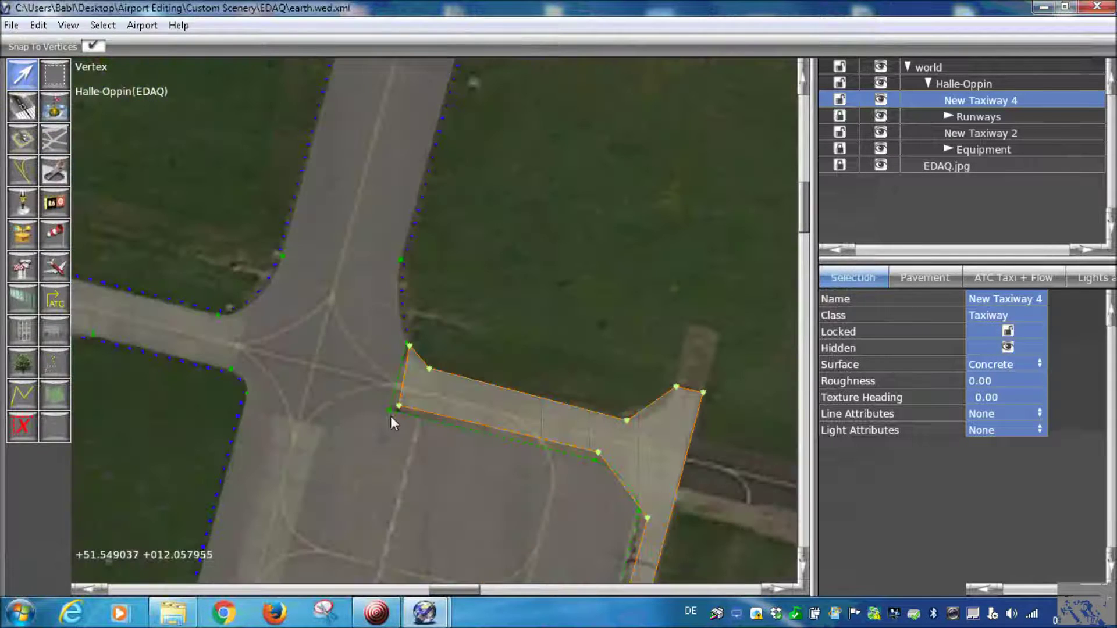
scroll(392, 388, up, 1)
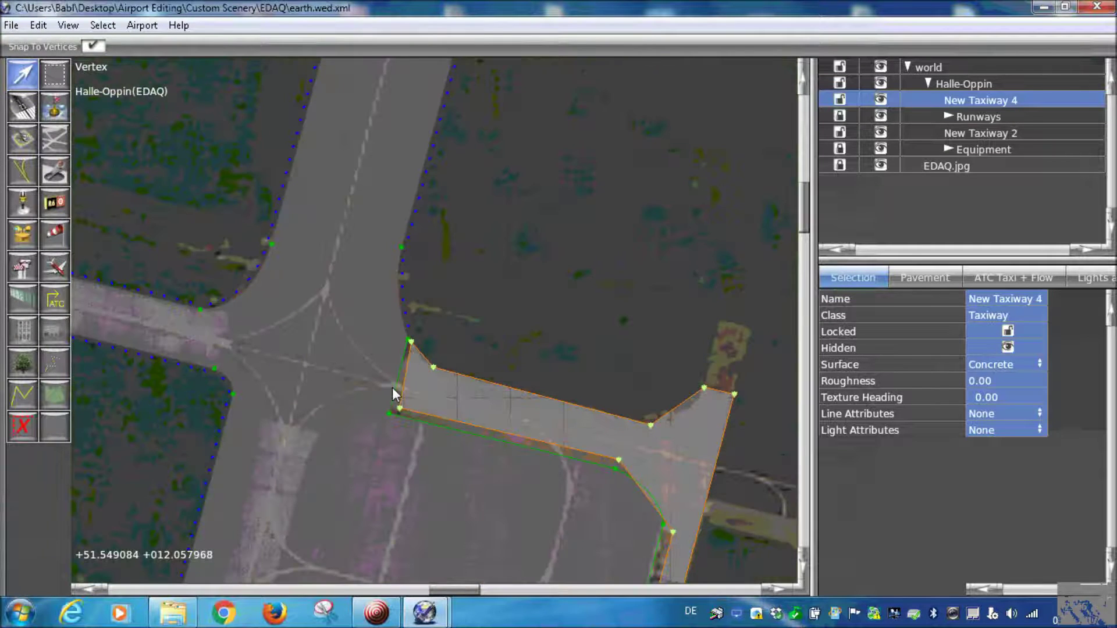
scroll(607, 279, up, 5)
right_drag(588, 291, 757, 489)
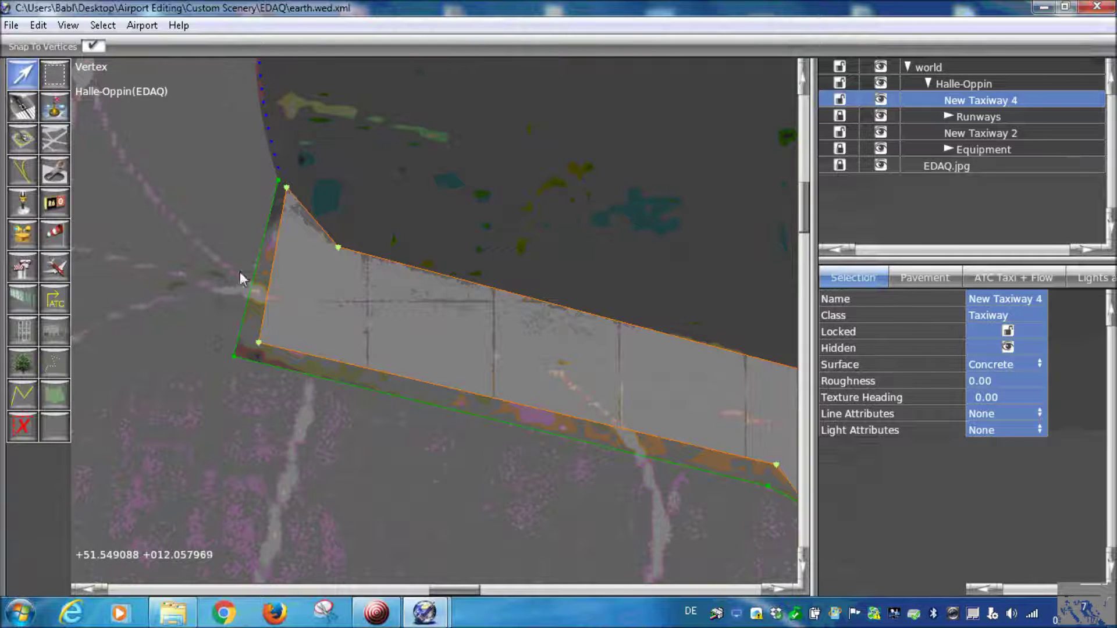
scroll(241, 320, down, 2)
scroll(288, 352, up, 2)
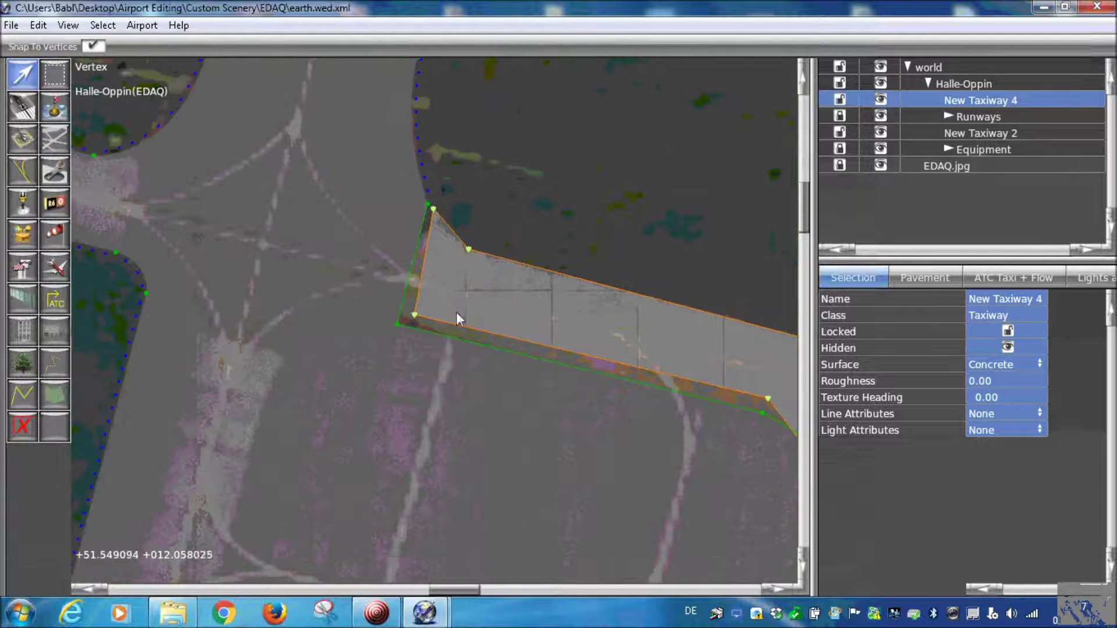
scroll(382, 407, down, 3)
scroll(374, 406, down, 2)
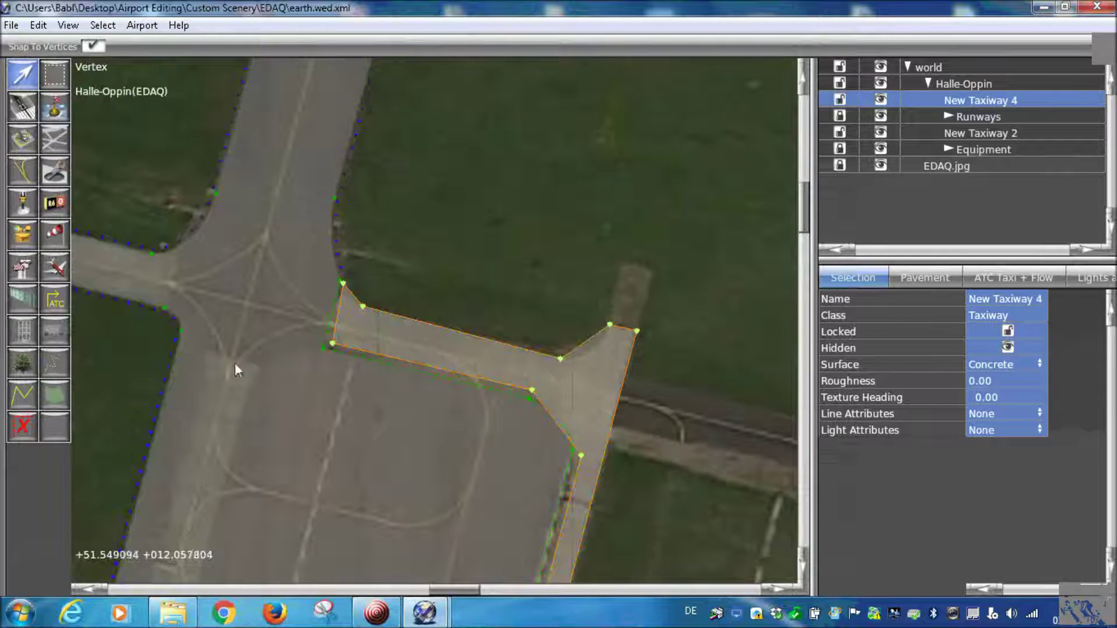
scroll(364, 369, up, 2)
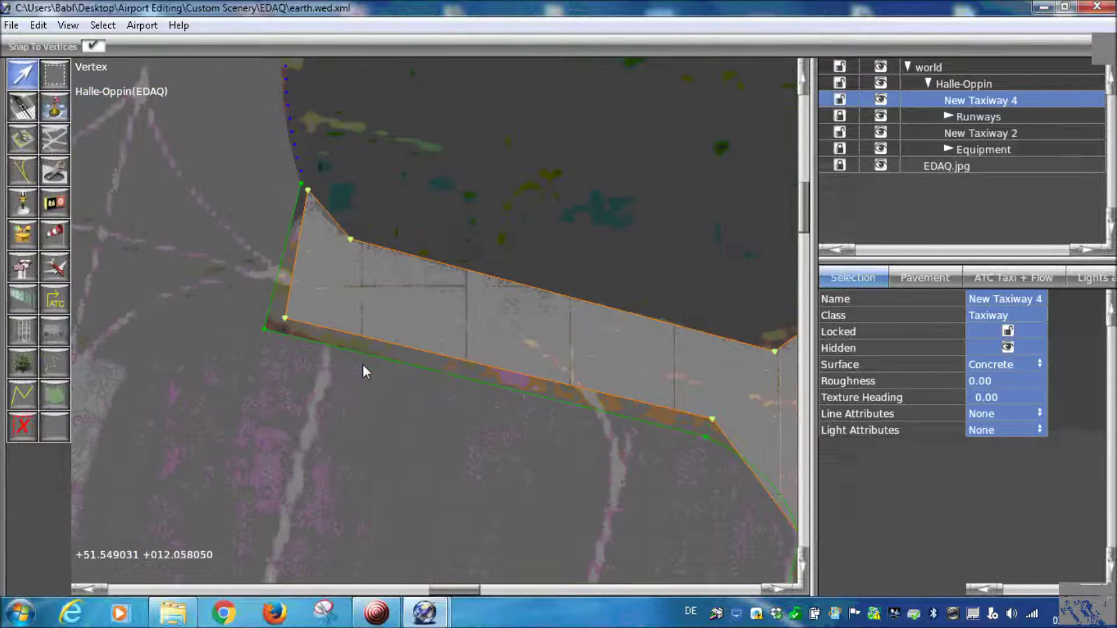
scroll(407, 439, up, 2)
mouse_move(389, 388)
mouse_down()
mouse_move(315, 413)
mouse_move(395, 388)
mouse_up()
right_drag(371, 427, 404, 476)
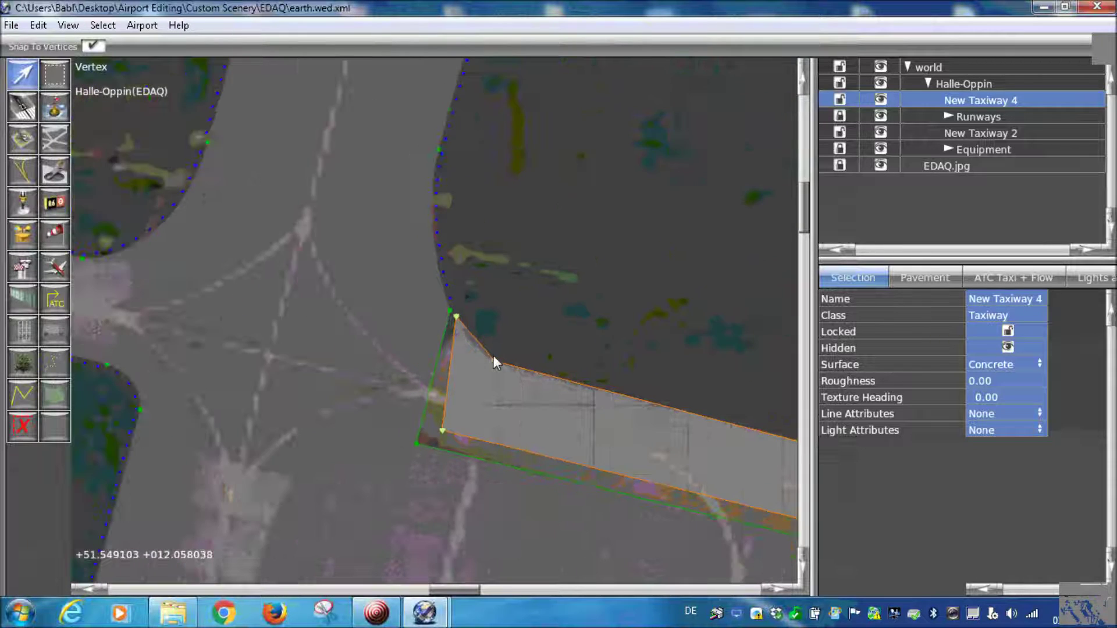
Snap the southern corner vertex at the concrete strip's northwestern end onto the matching corner of the asphalt edge
scroll(494, 407, up, 1)
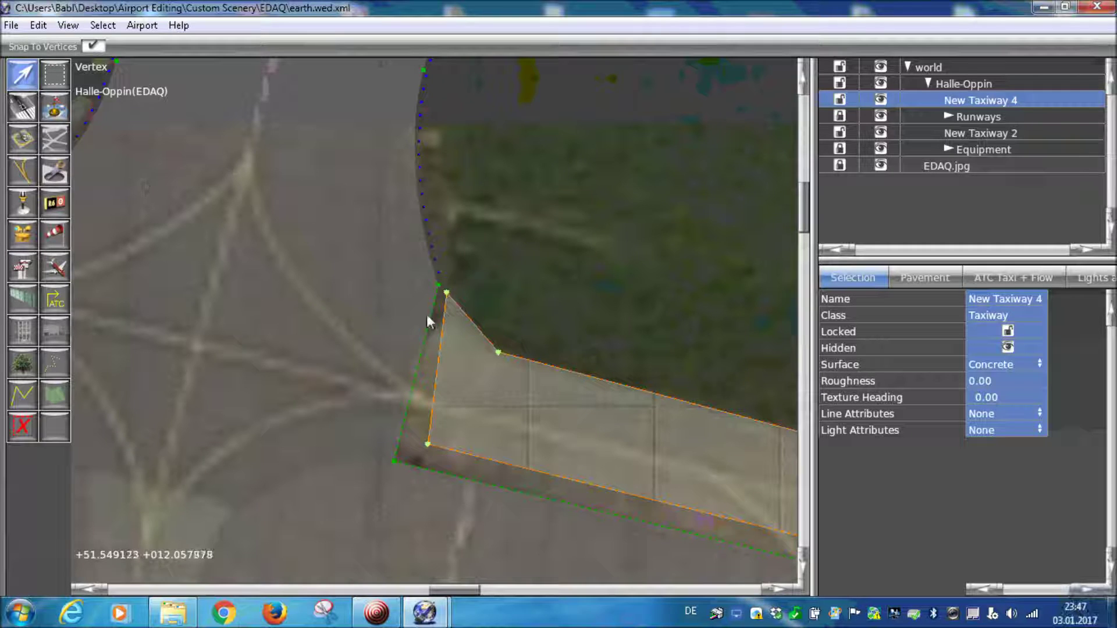
scroll(486, 292, down, 2)
right_drag(486, 333, 440, 250)
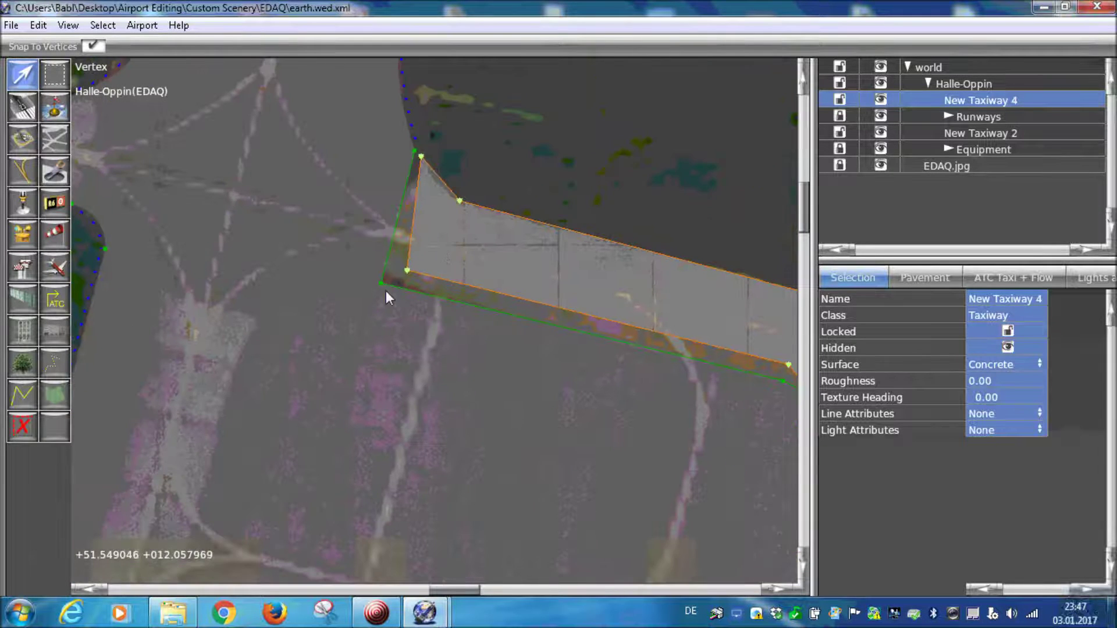
mouse_move(409, 270)
mouse_down()
mouse_move(397, 274)
mouse_move(422, 262)
mouse_up()
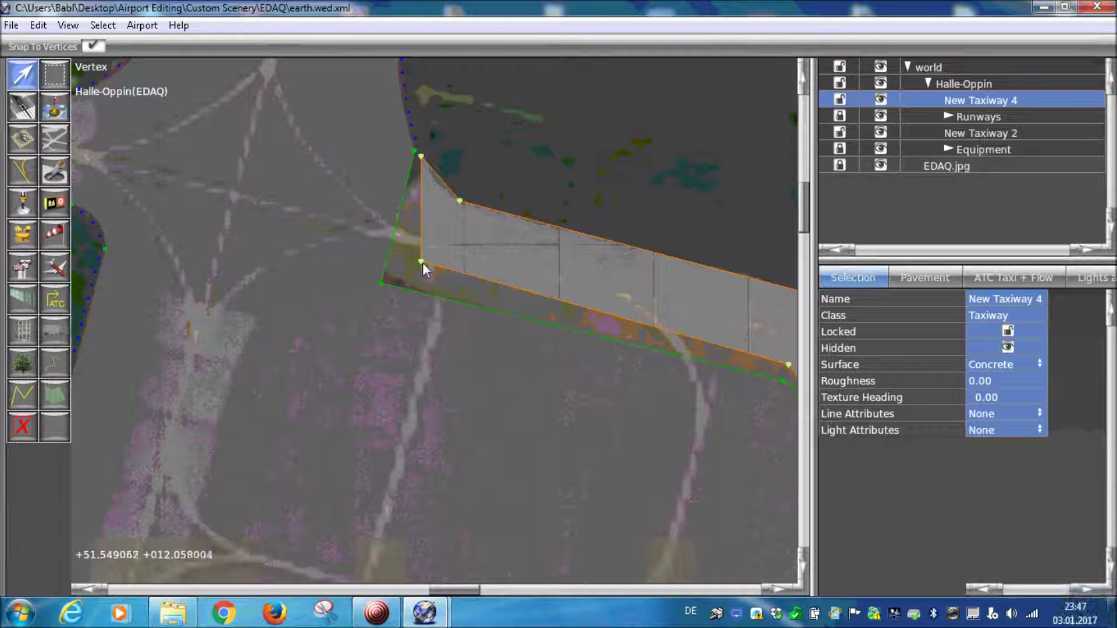
drag(422, 263, 394, 285)
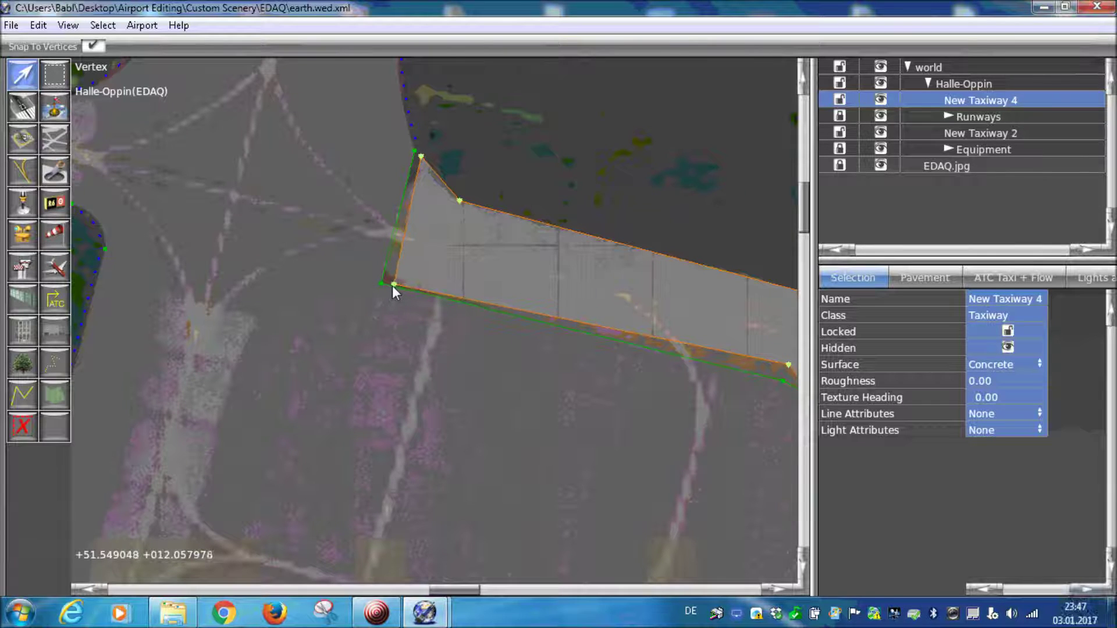
scroll(393, 278, up, 3)
drag(406, 270, 387, 280)
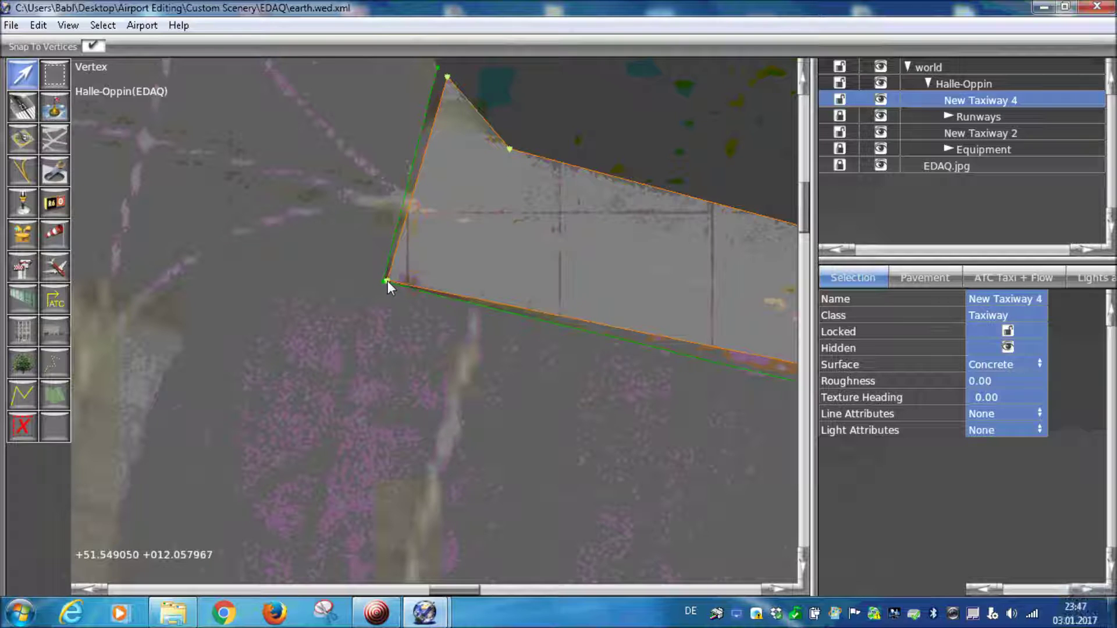
scroll(386, 281, down, 2)
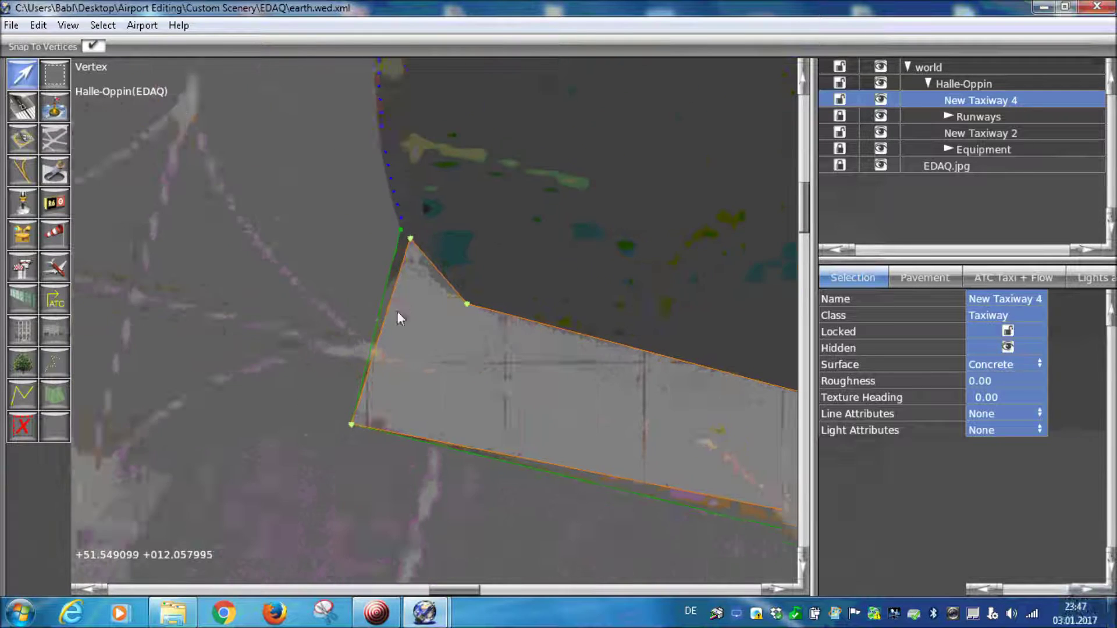
Add New Taxiway 2 to the selection and curve the concrete vertex at the inside of the strip's northeastern bend
scroll(396, 310, down, 2)
right_drag(396, 311, 249, 268)
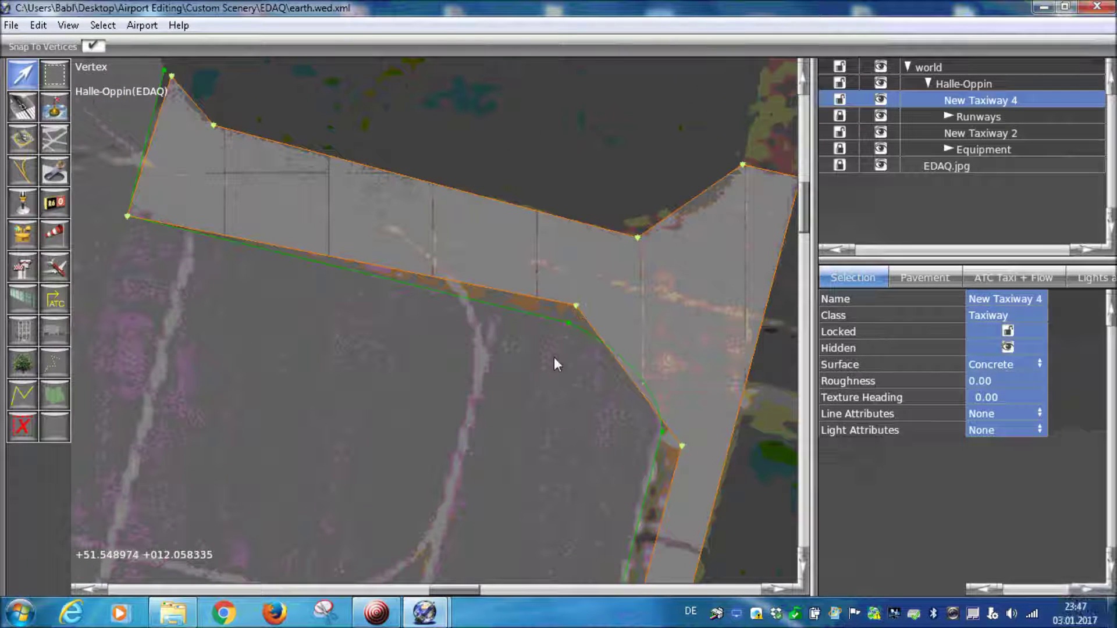
right_drag(554, 358, 564, 220)
scroll(536, 264, down, 2)
scroll(409, 394, down, 1)
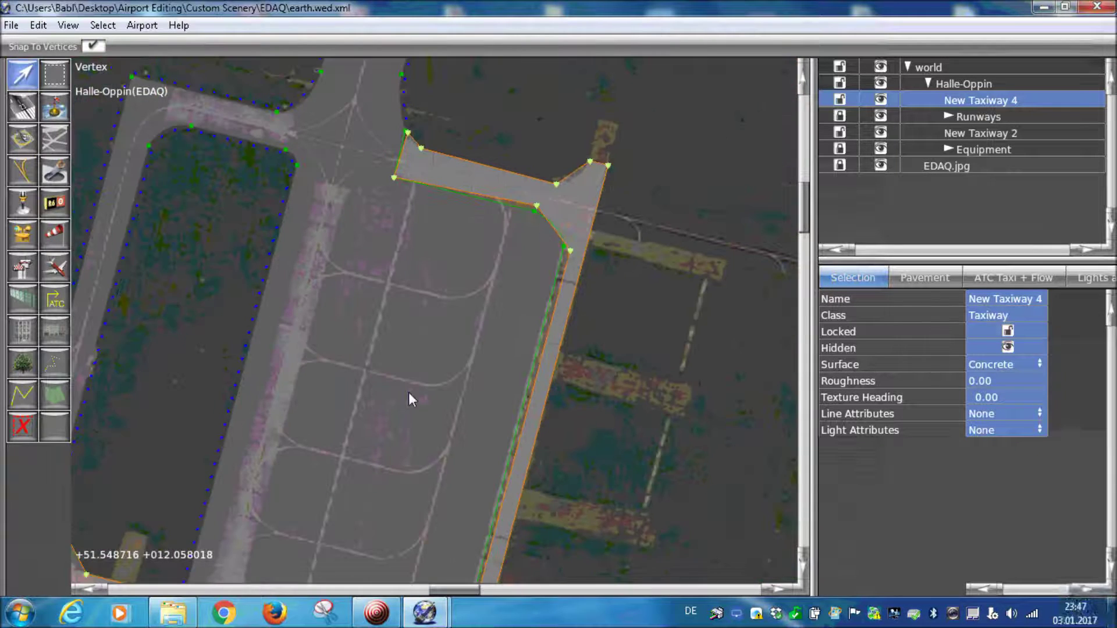
scroll(515, 223, up, 2)
scroll(534, 217, up, 2)
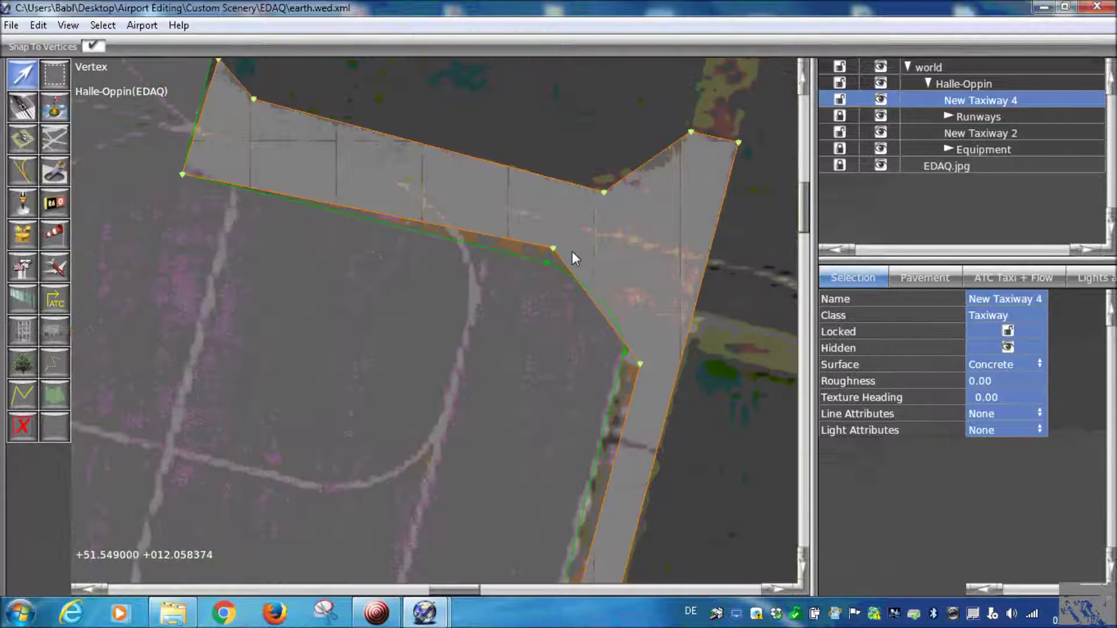
scroll(572, 251, up, 1)
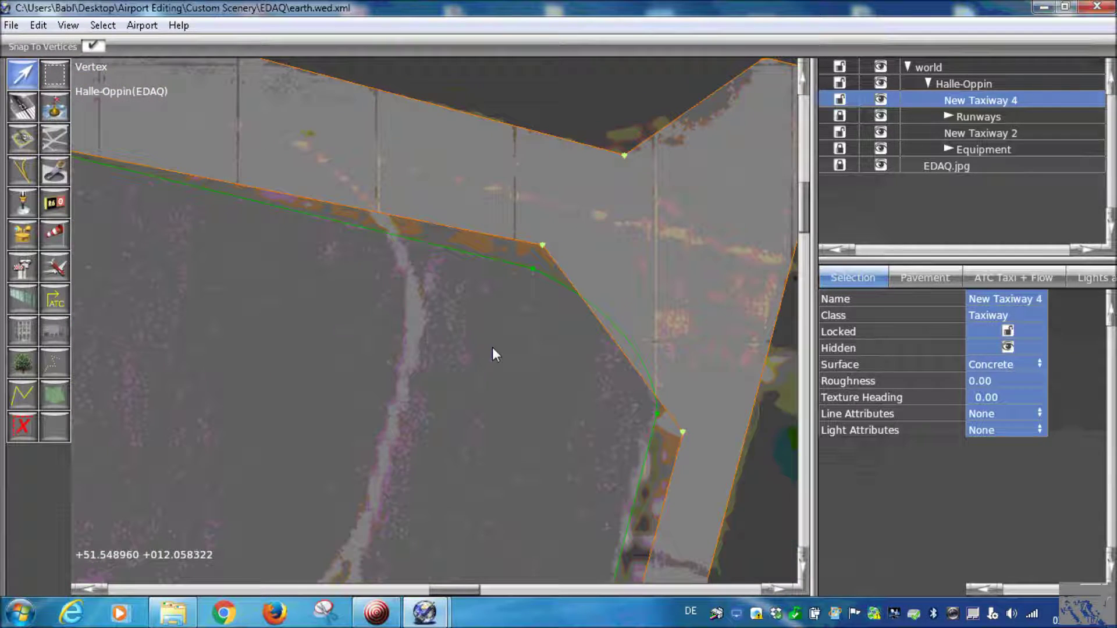
shift+click(511, 298)
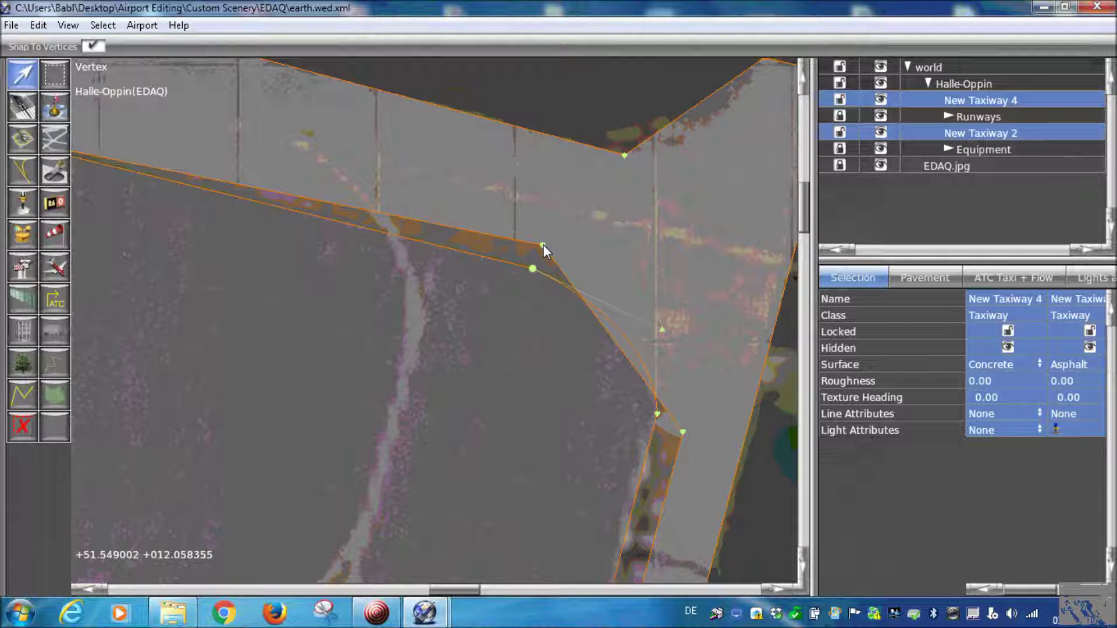
alt+drag(542, 244, 640, 270)
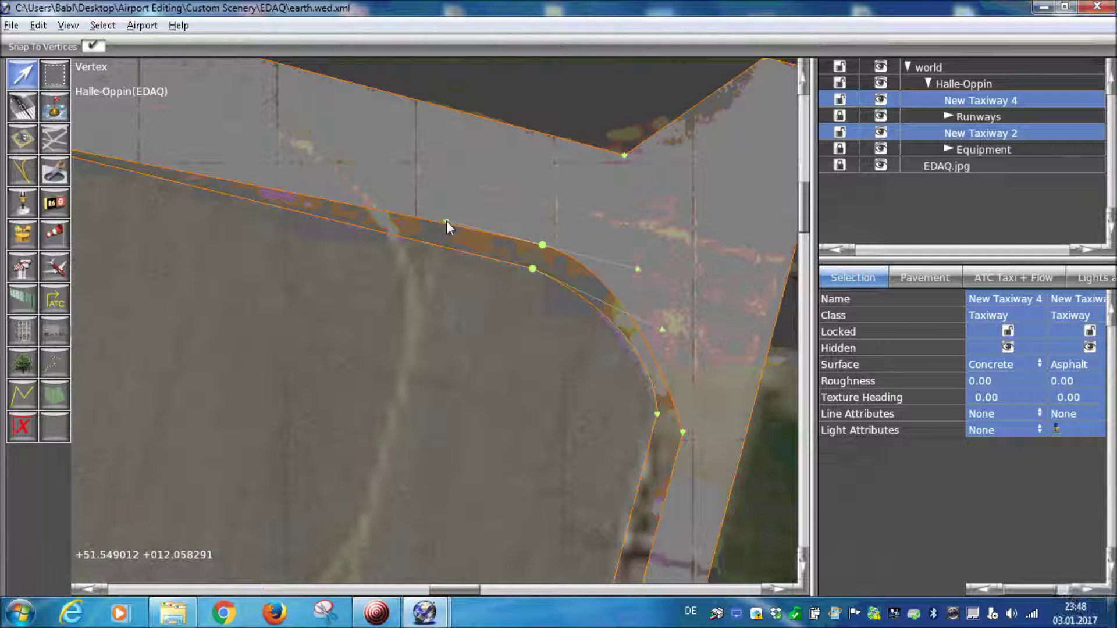
Snap the northeastern curve's two concrete vertices and its control handle onto those of the asphalt outline
drag(445, 221, 530, 270)
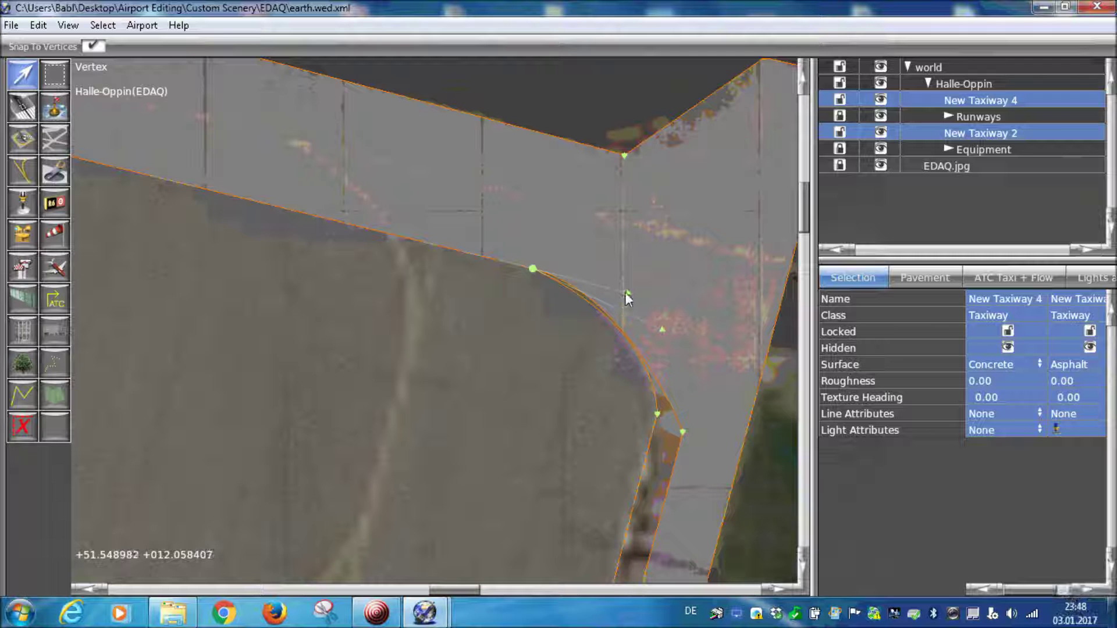
drag(628, 292, 664, 329)
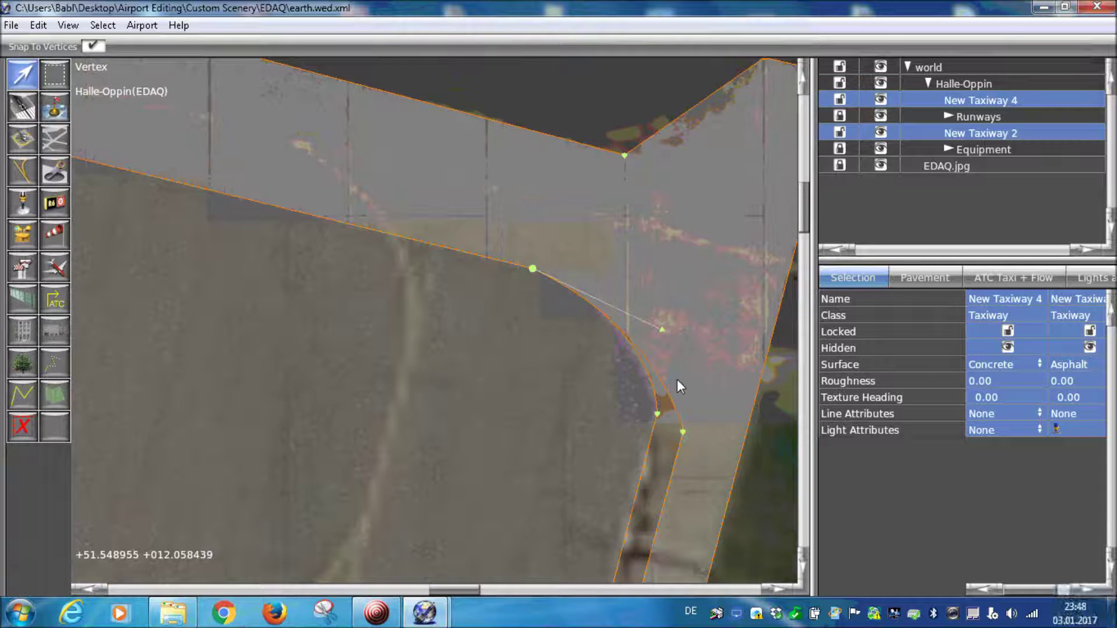
right_drag(678, 435, 679, 330)
drag(678, 328, 654, 311)
scroll(598, 305, down, 5)
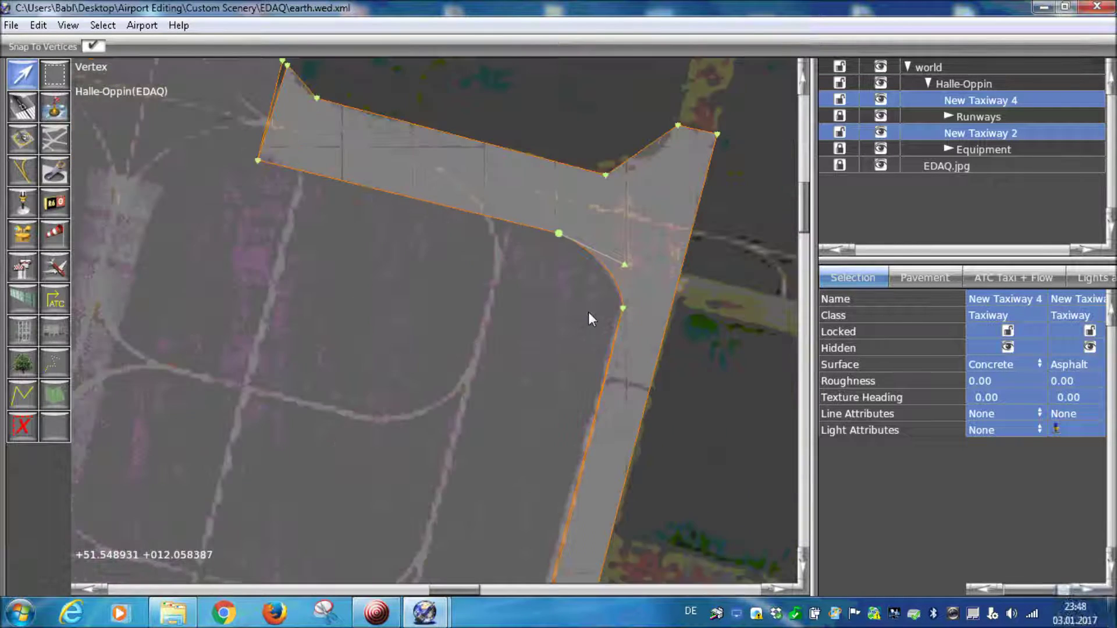
Curve the concrete vertex at the asphalt apron's southeastern corner and snap it onto the neighbouring asphalt vertex
right_drag(500, 361, 543, 198)
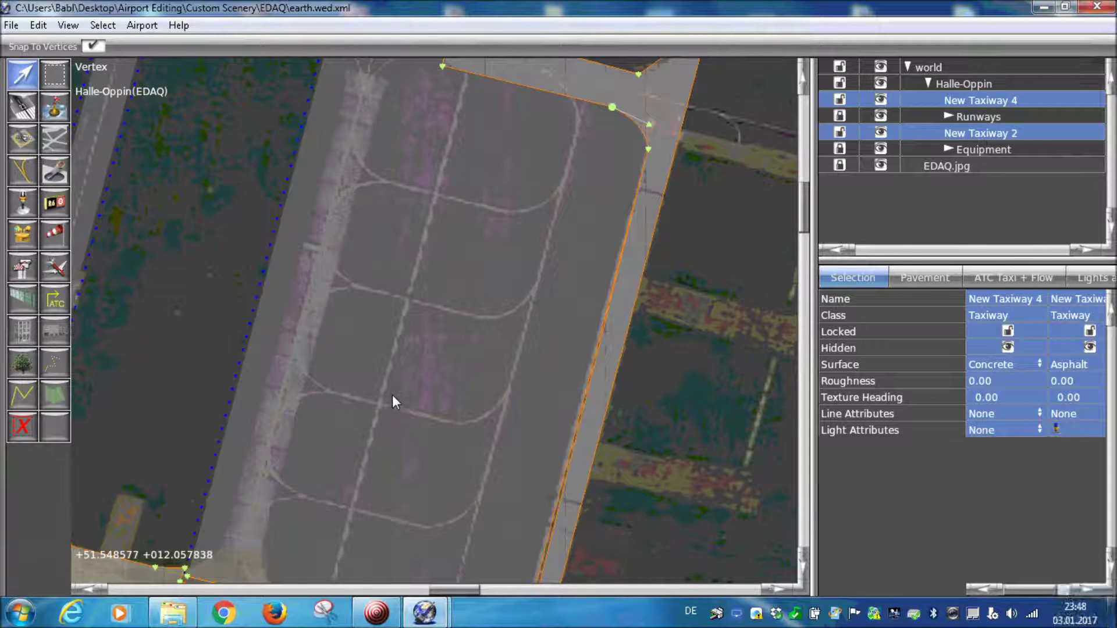
right_drag(392, 401, 523, 456)
scroll(602, 508, up, 5)
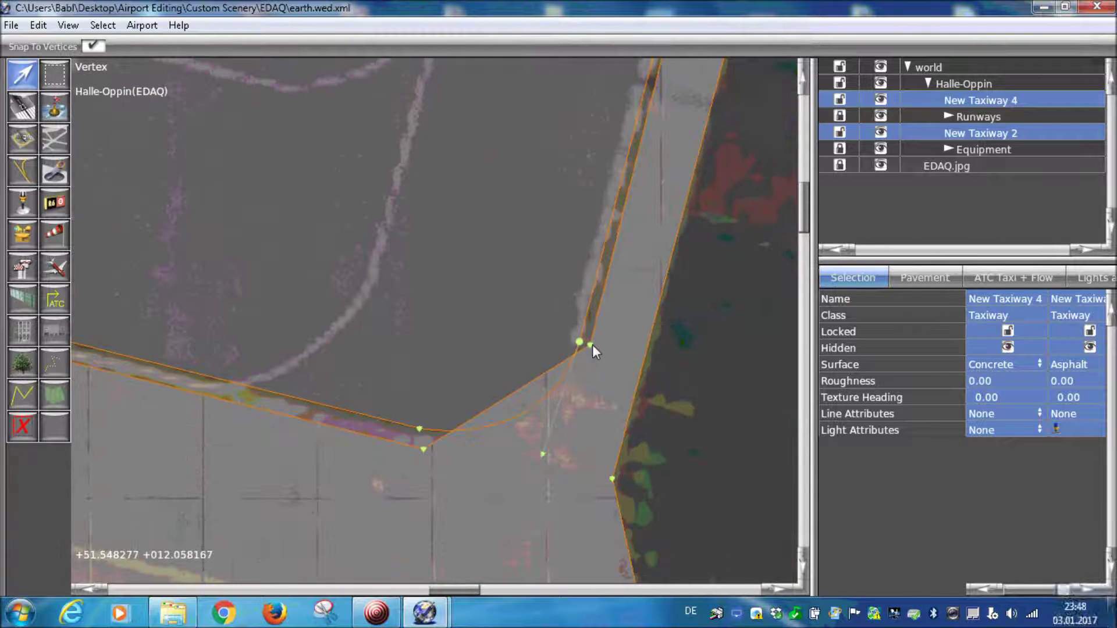
drag(591, 347, 577, 422)
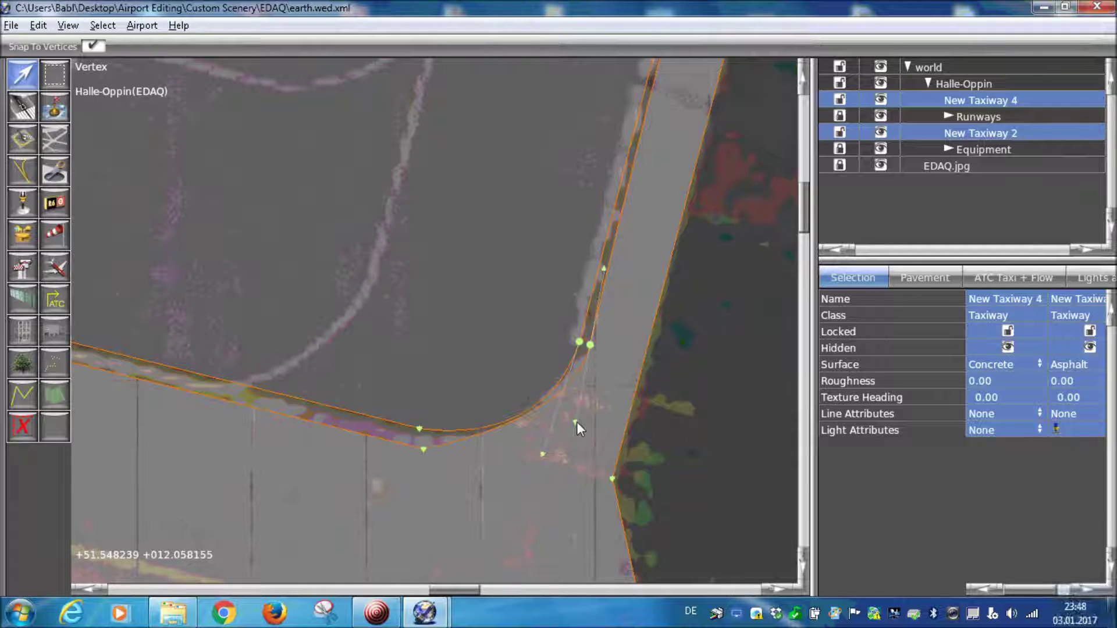
drag(604, 270, 591, 346)
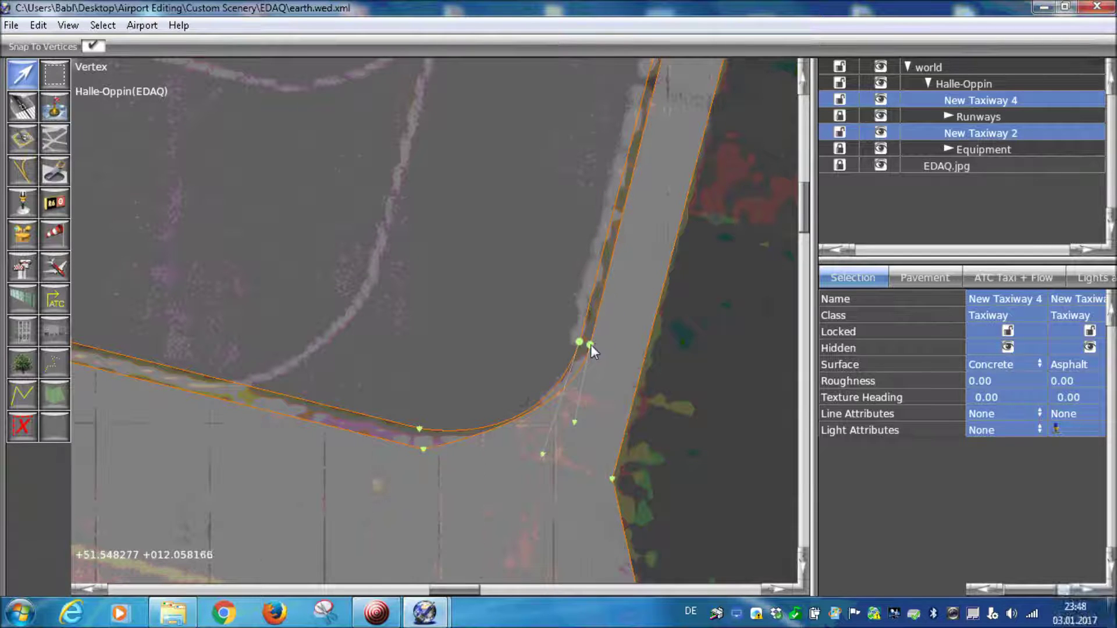
right_drag(570, 430, 605, 309)
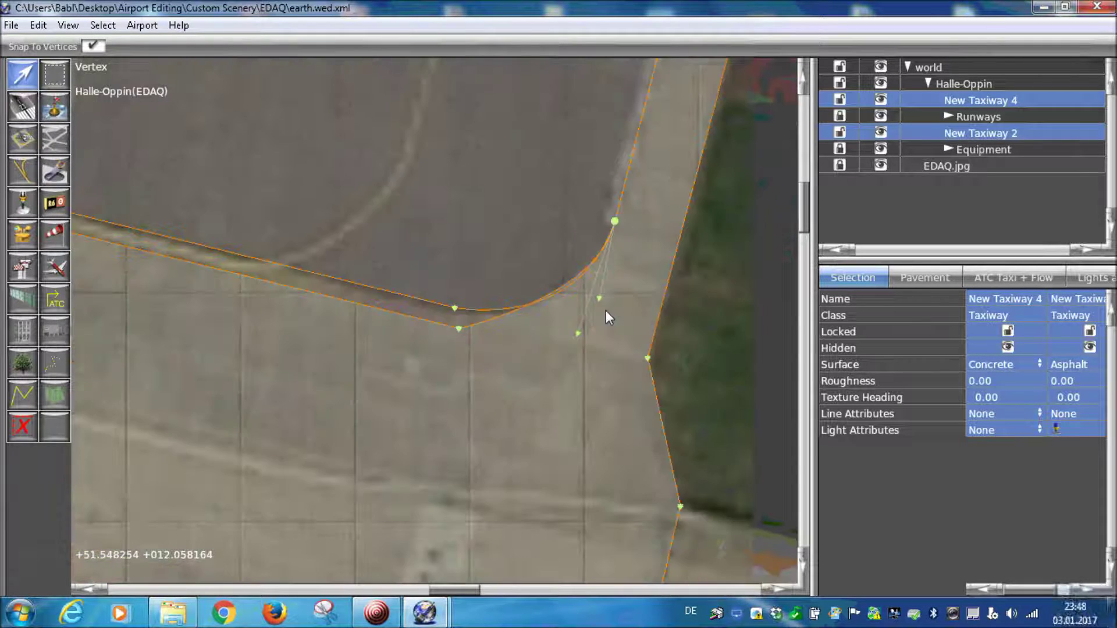
Match the southeastern curve's concrete control handle to the asphalt handle and snap the curve's western end vertex onto the asphalt vertex
scroll(592, 319, down, 2)
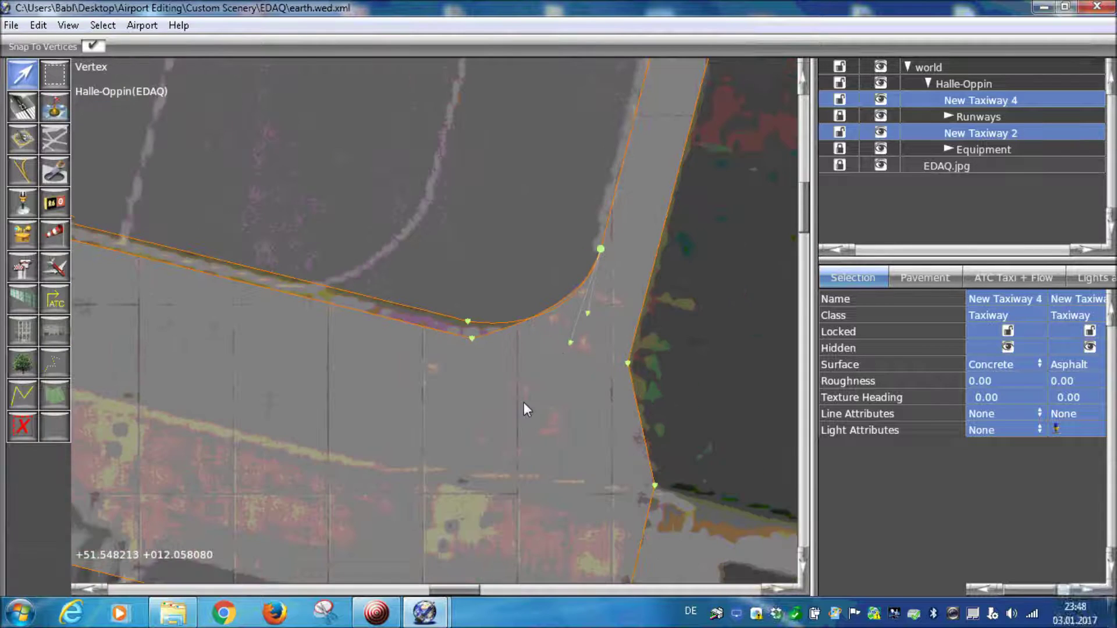
scroll(591, 400, up, 3)
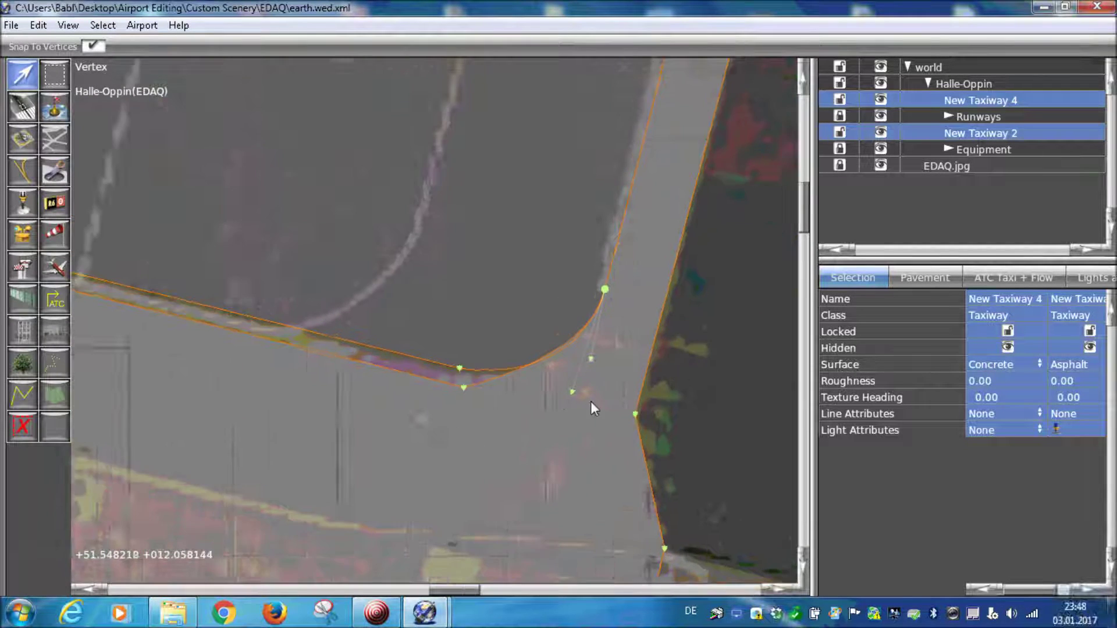
drag(592, 342, 562, 393)
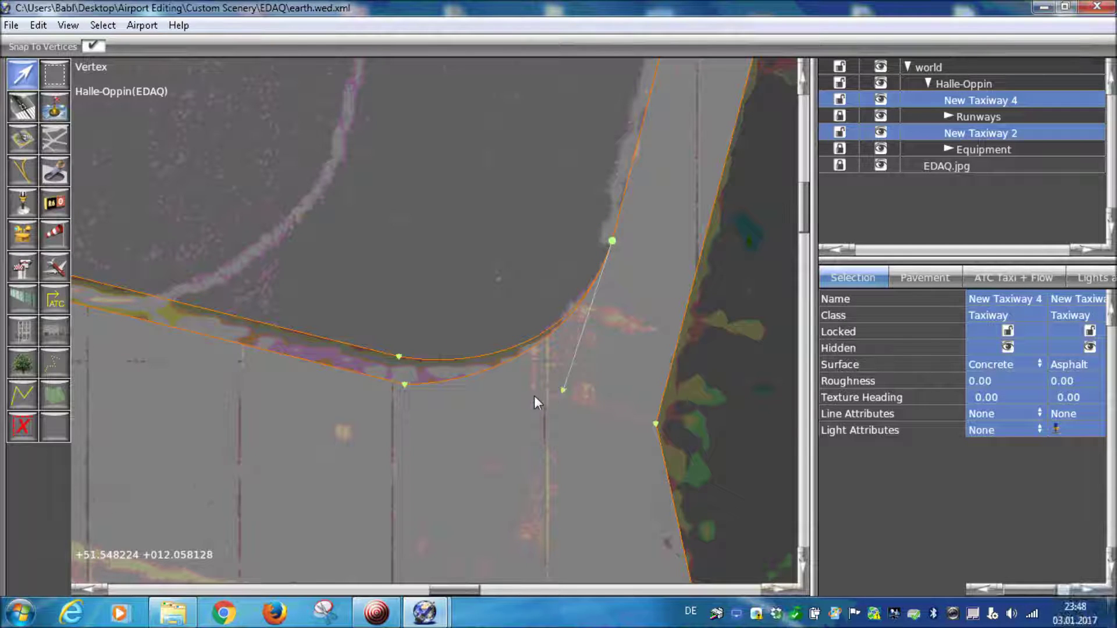
drag(405, 385, 398, 357)
scroll(397, 356, down, 5)
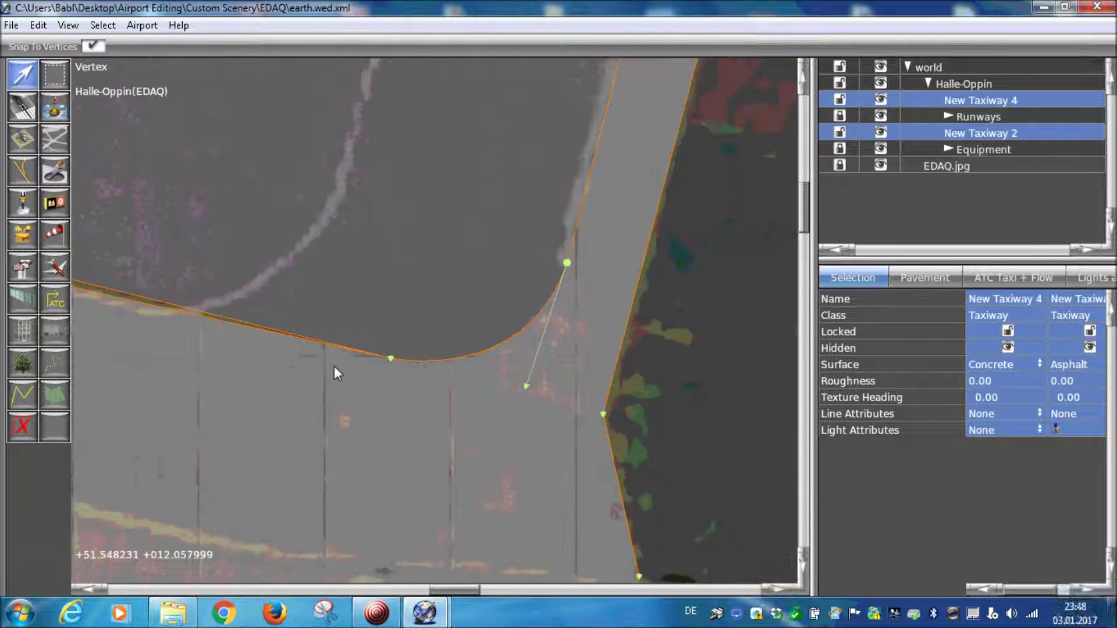
Snap the concrete vertex at the asphalt apron's southwestern corner onto the asphalt corner vertex
scroll(249, 334, up, 3)
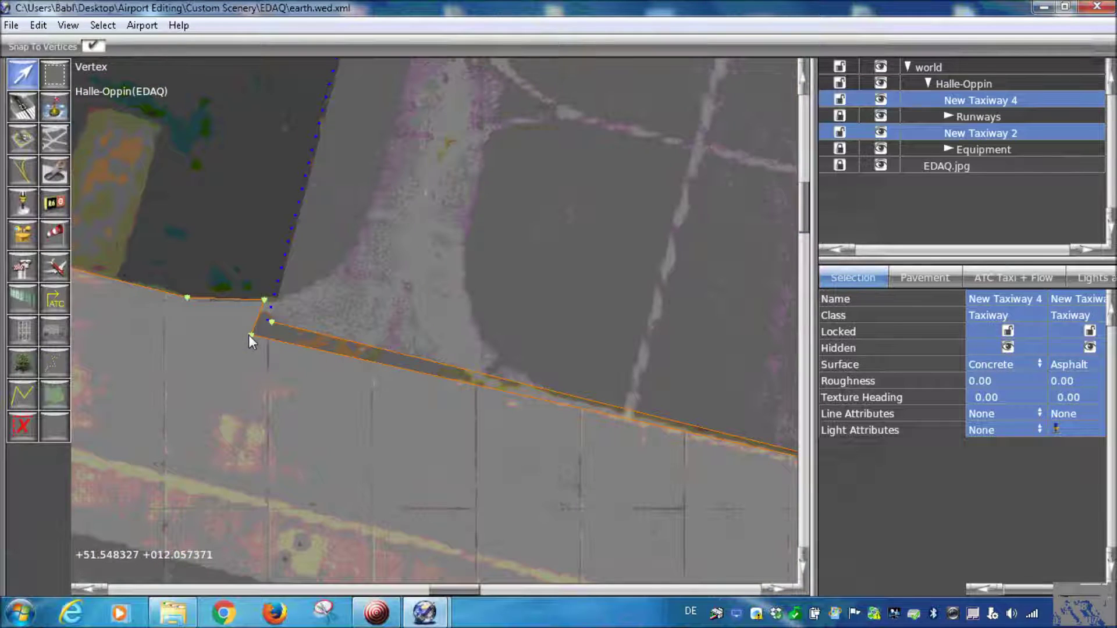
drag(249, 334, 267, 323)
scroll(268, 323, up, 2)
scroll(352, 398, up, 2)
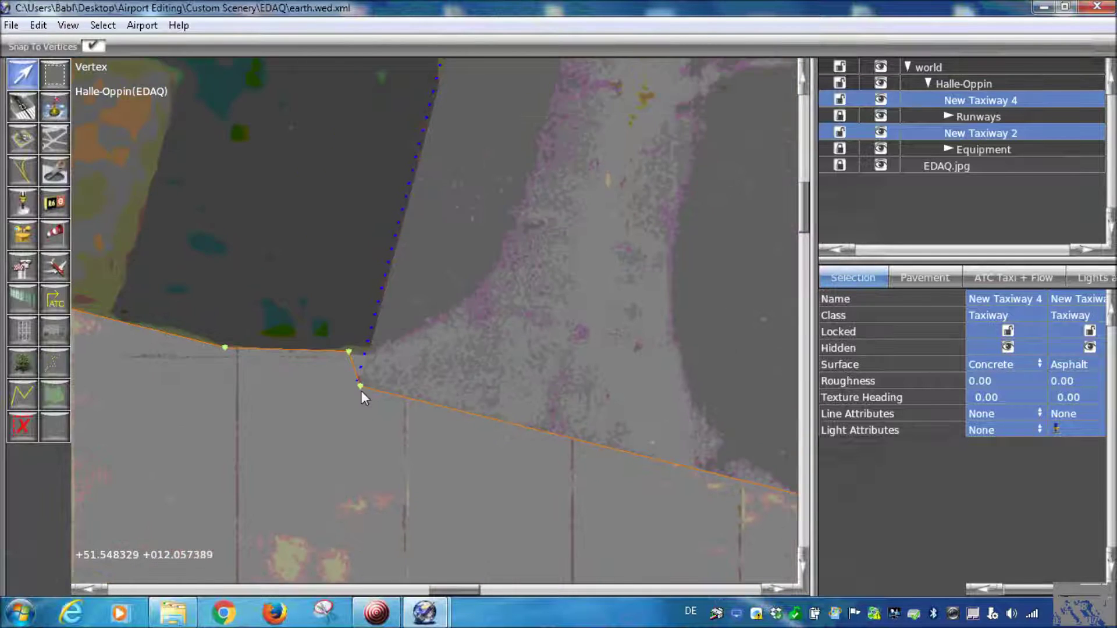
Set the light attributes to None for the asphalt node where the grass edge meets the concrete at the apron's southwestern corner
click(365, 342)
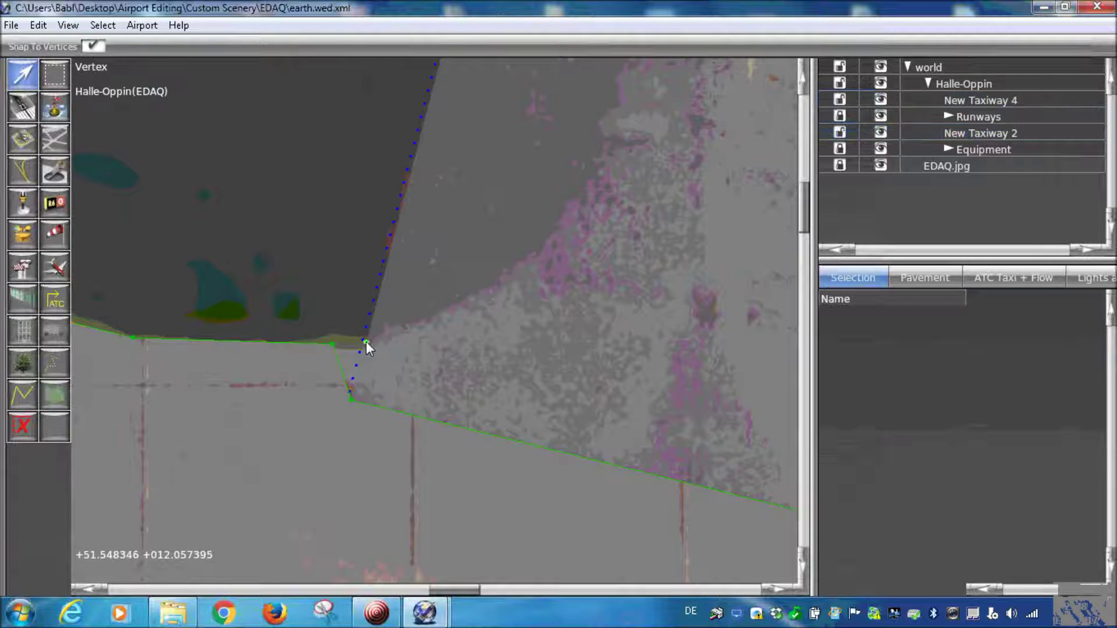
click(365, 342)
click(988, 495)
click(912, 370)
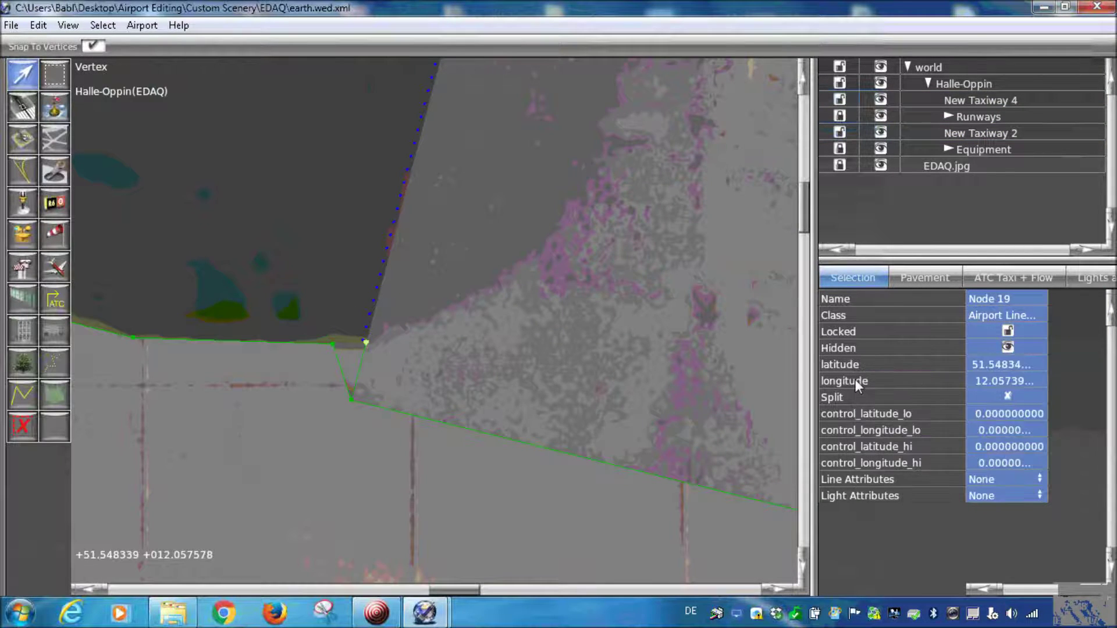
Snap New Taxiway 4's curved vertex west of the grass island onto the corner of the New Taxiway 2 asphalt edge
click(464, 484)
scroll(410, 279, down, 3)
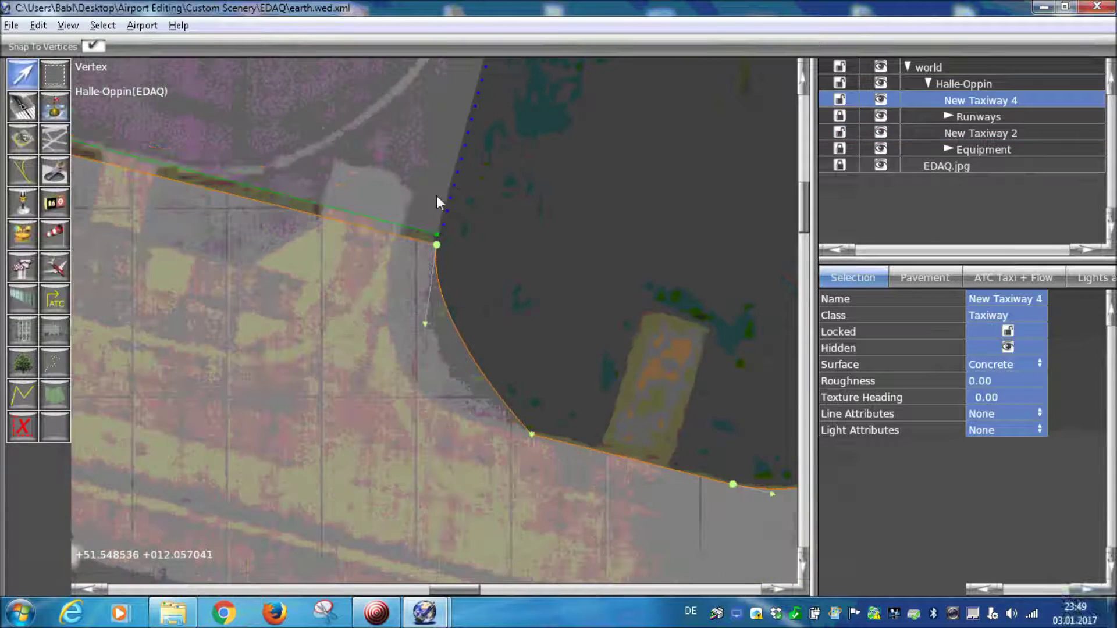
scroll(437, 242, up, 2)
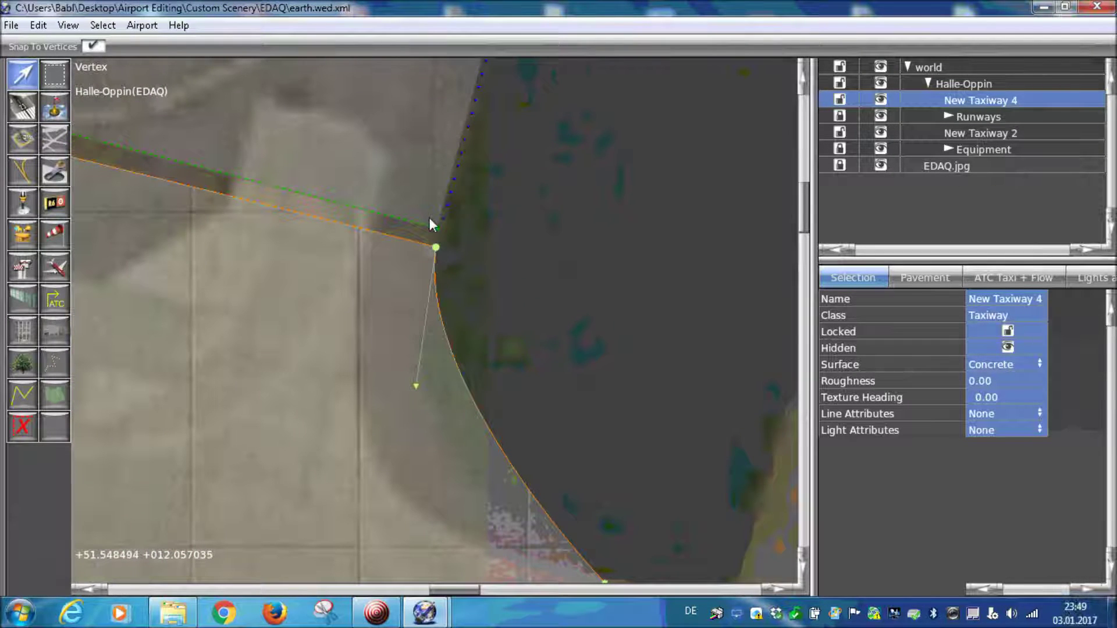
click(434, 230)
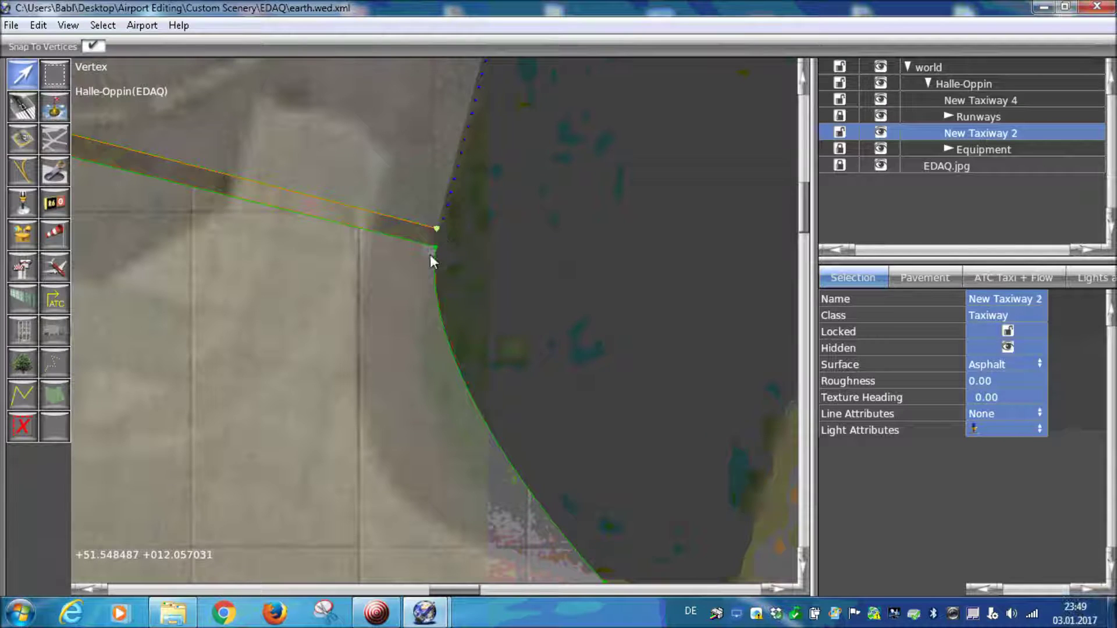
click(434, 249)
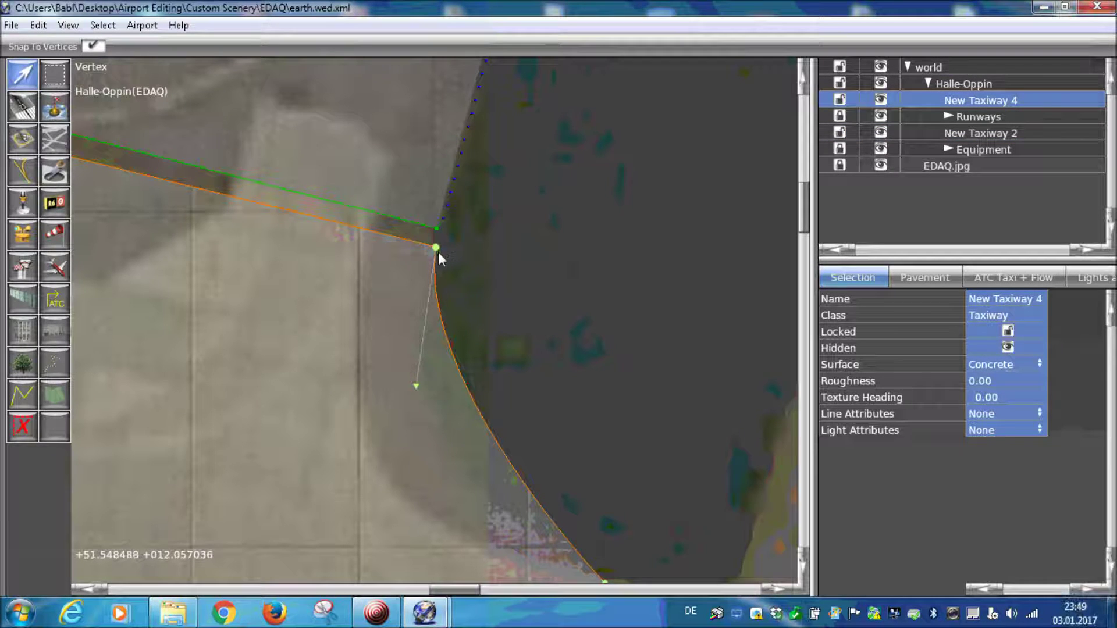
drag(437, 248, 436, 229)
scroll(436, 229, down, 3)
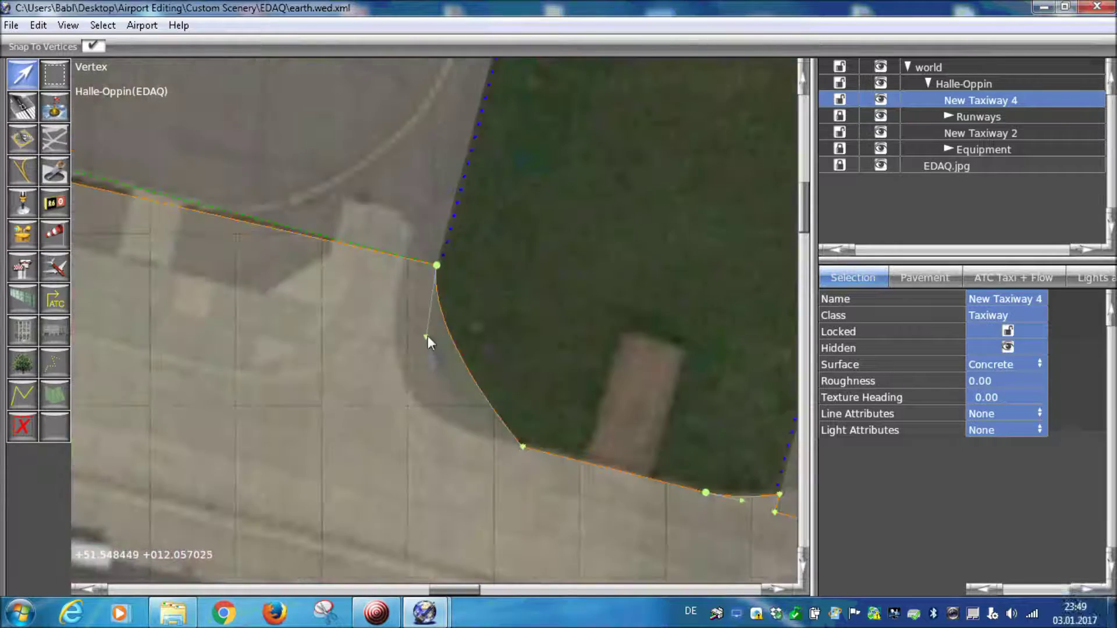
Examine the concrete outline around the small western apron and in front of the red-roofed building
scroll(550, 421, up, 3)
click(365, 620)
click(366, 620)
scroll(550, 266, down, 3)
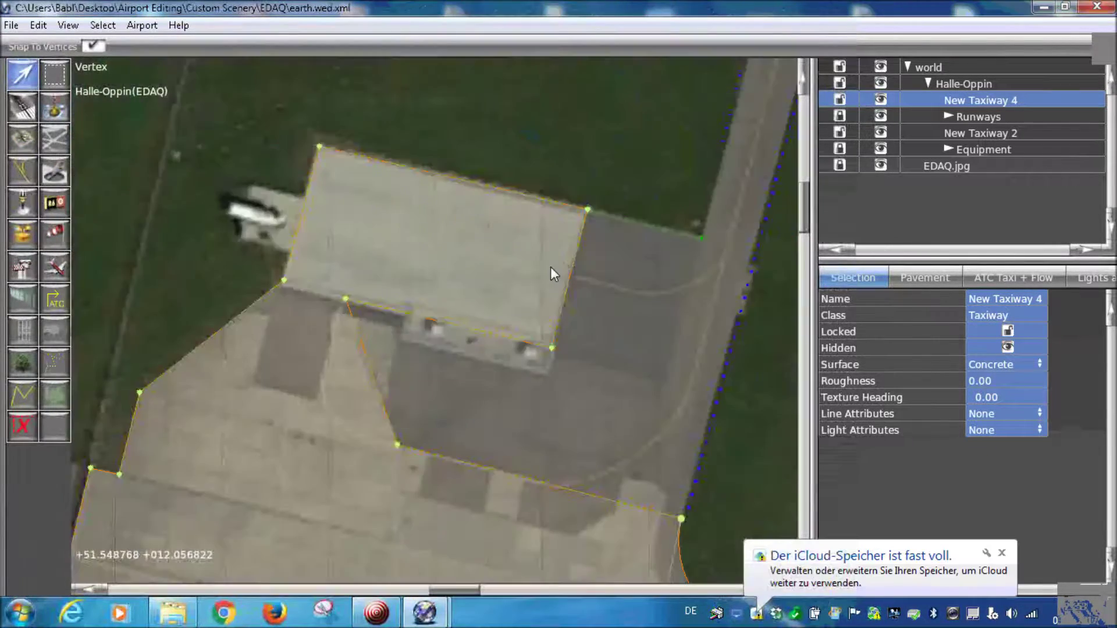
scroll(463, 387, up, 3)
scroll(226, 337, down, 1)
scroll(407, 349, down, 2)
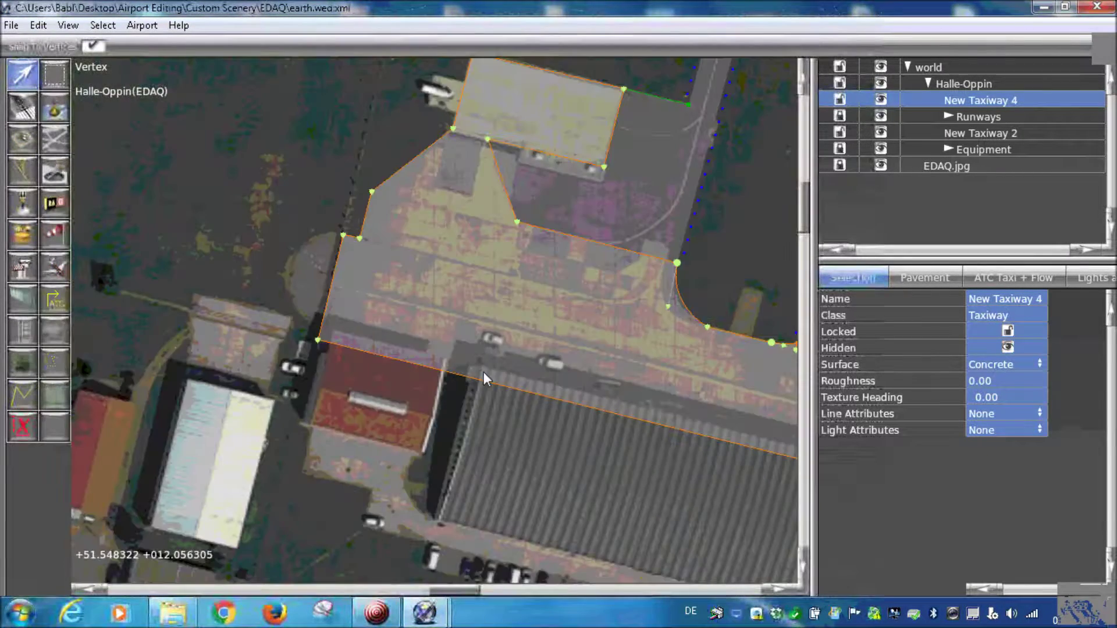
Add vertices to the asphalt edge at the northern corners of the white-and-red hall on the small northwestern apron
scroll(484, 372, down, 1)
scroll(567, 343, up, 2)
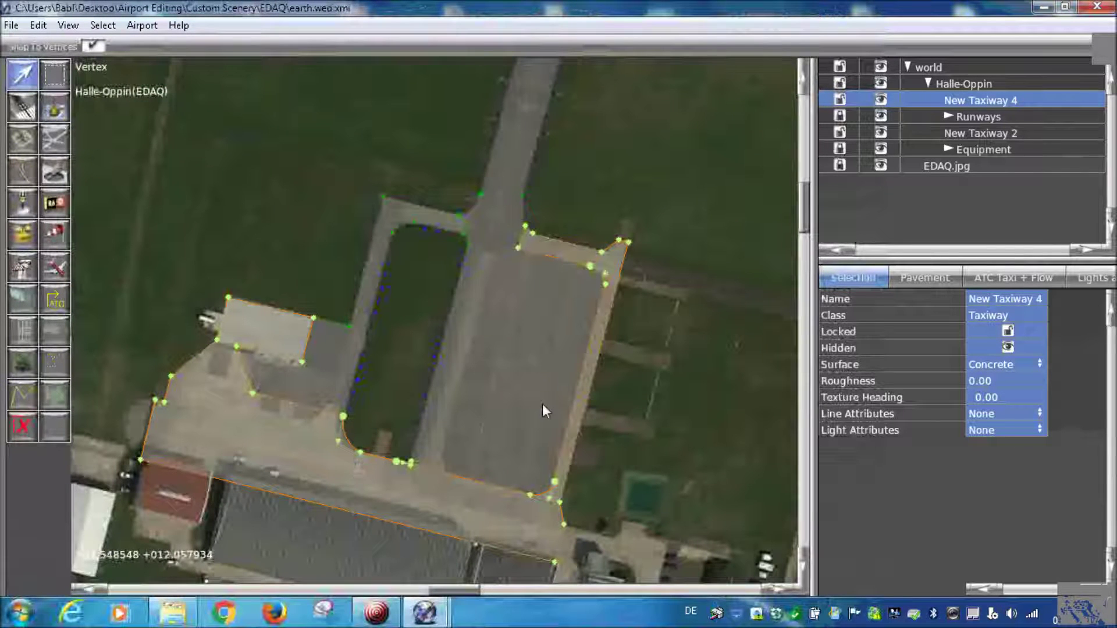
scroll(474, 377, down, 2)
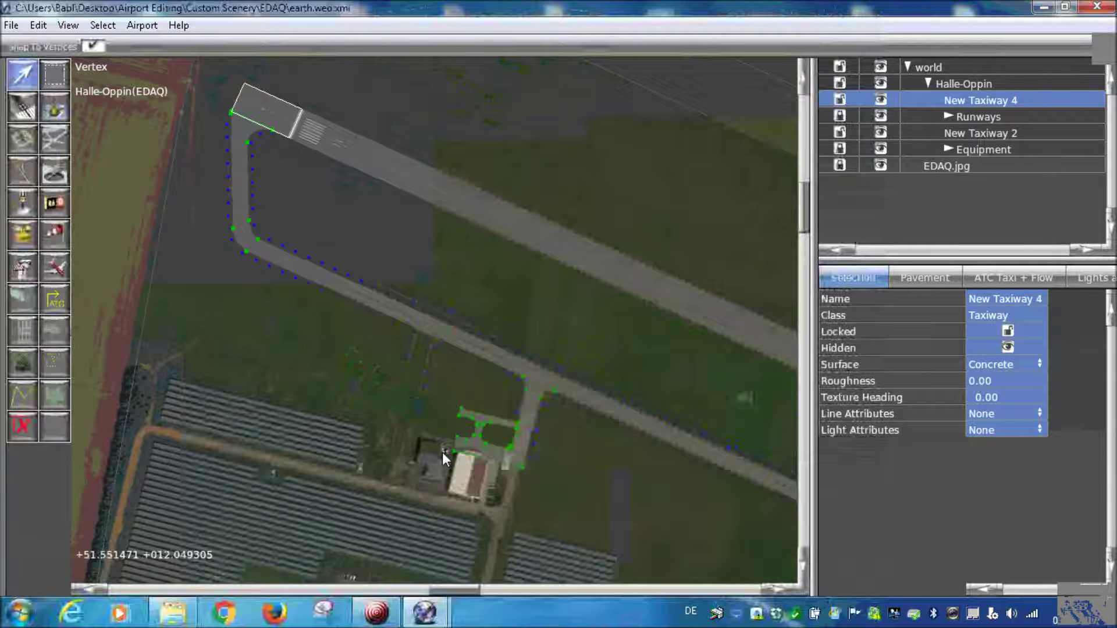
scroll(442, 452, up, 3)
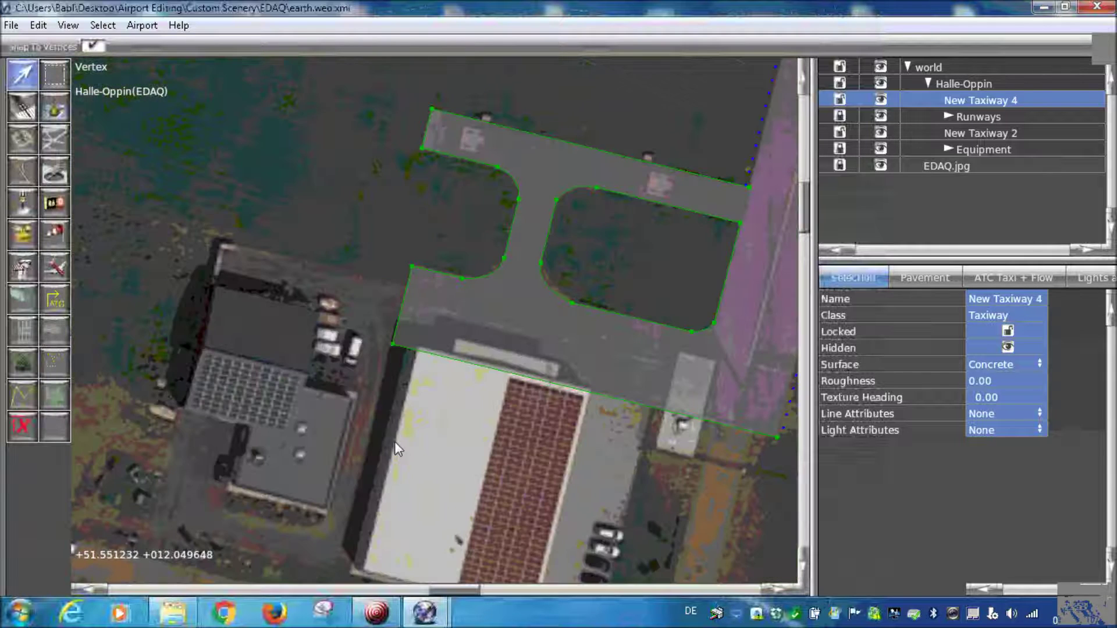
scroll(435, 399, down, 3)
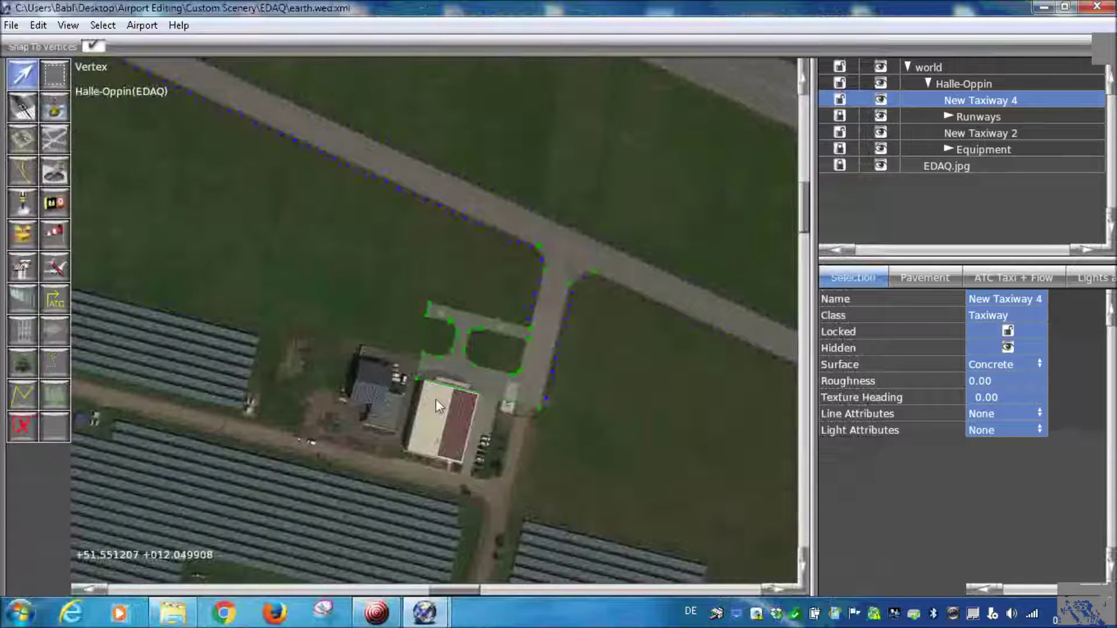
scroll(437, 396, up, 3)
scroll(436, 392, up, 2)
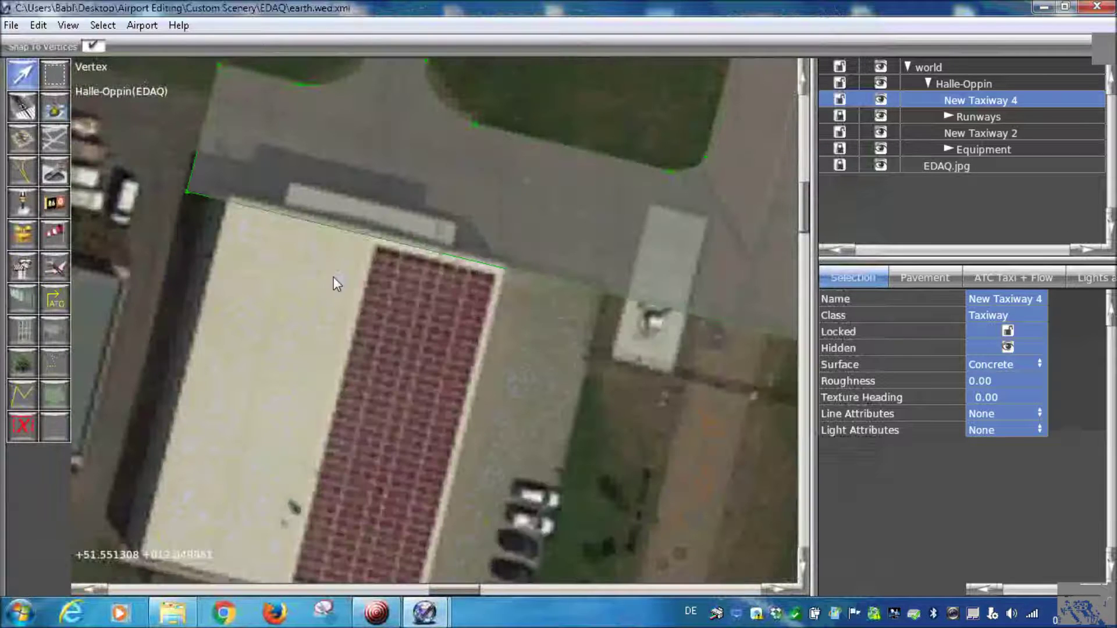
click(228, 201)
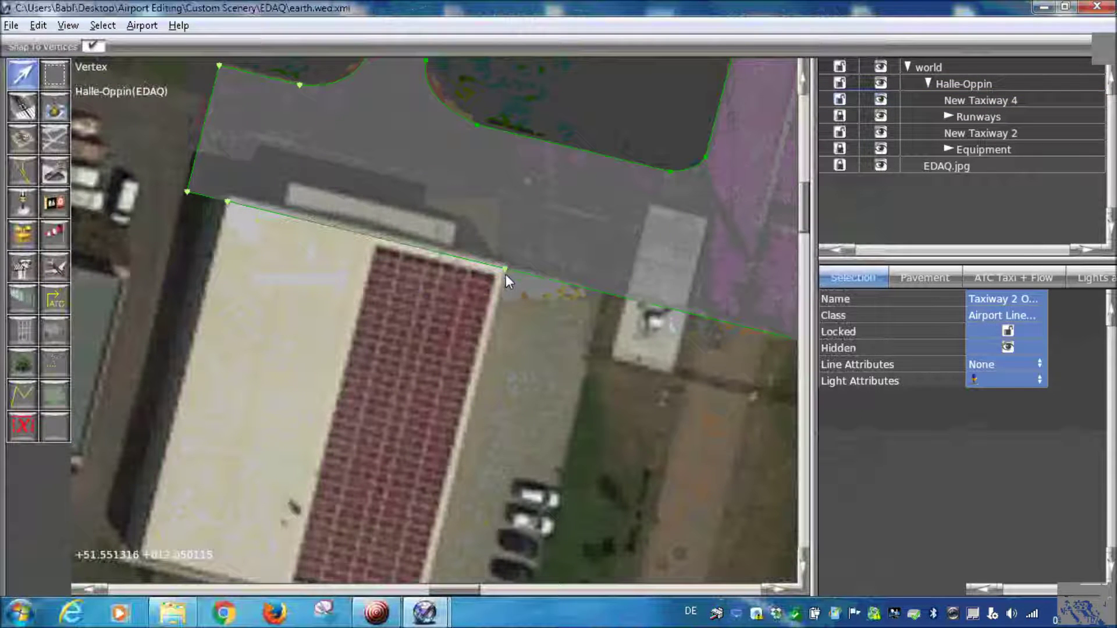
Trace a four-cornered concrete taxiway polygon over the white-and-red hall, with markings and lights set to None
click(64, 140)
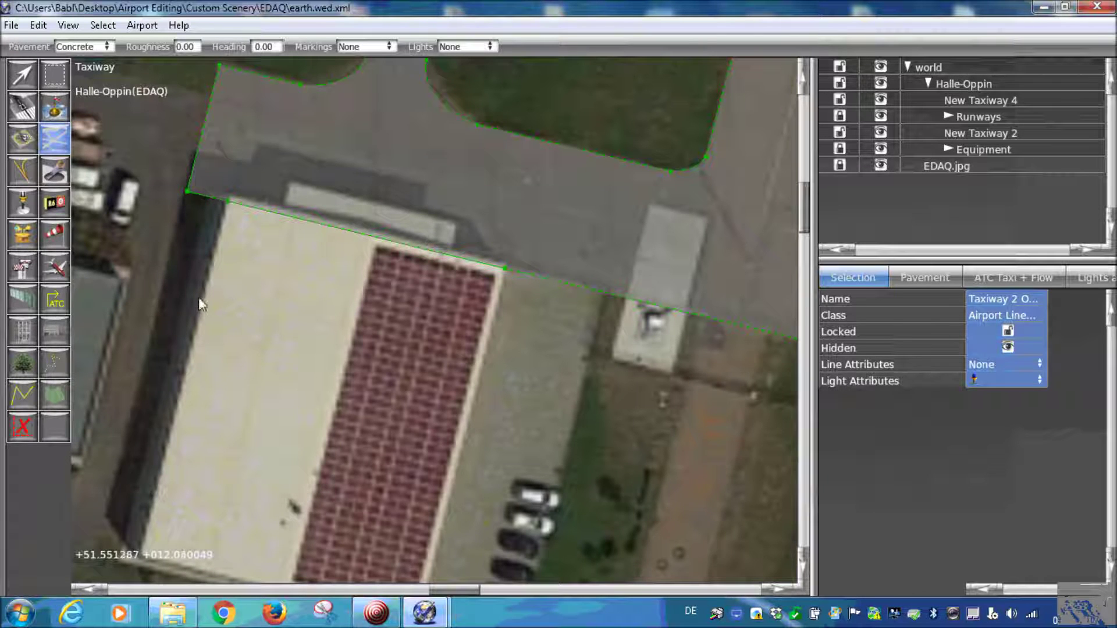
click(226, 212)
right_drag(193, 334, 226, 205)
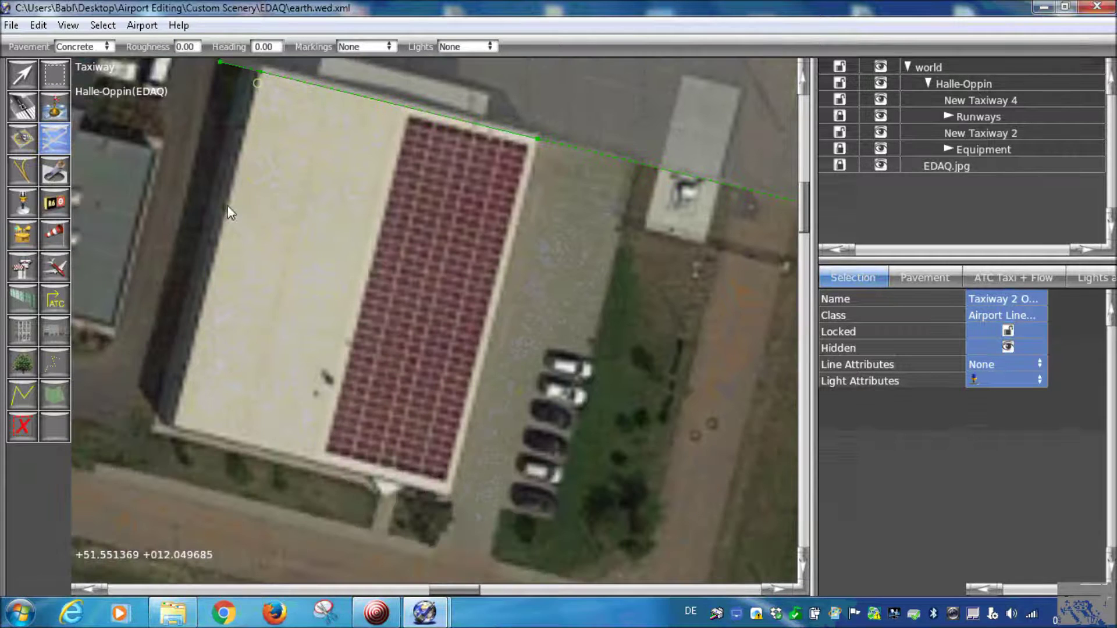
click(174, 427)
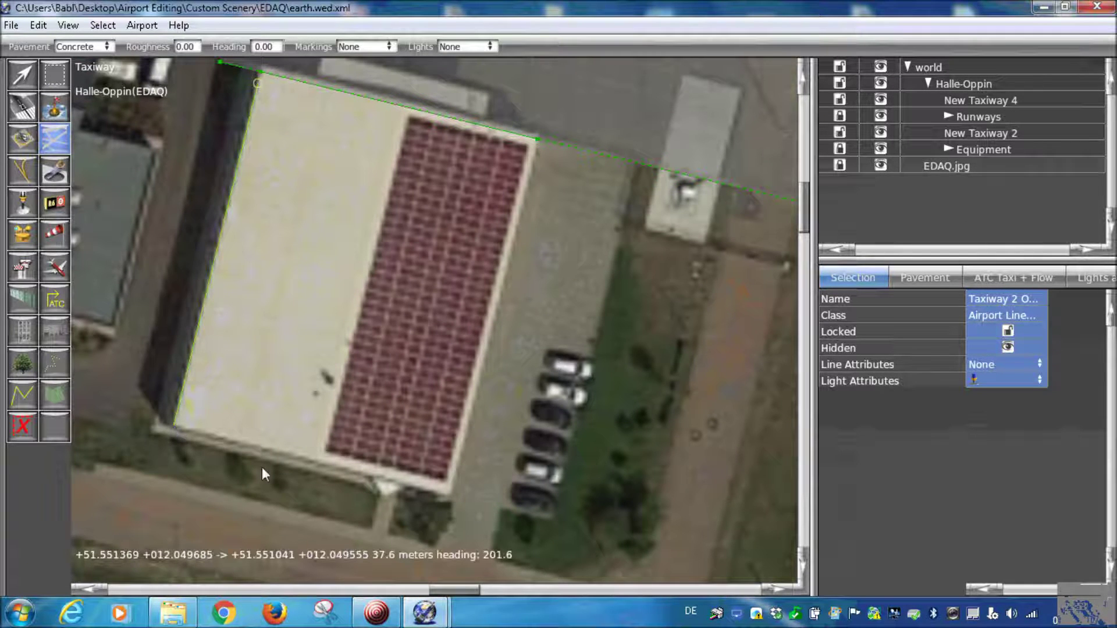
click(450, 496)
click(536, 144)
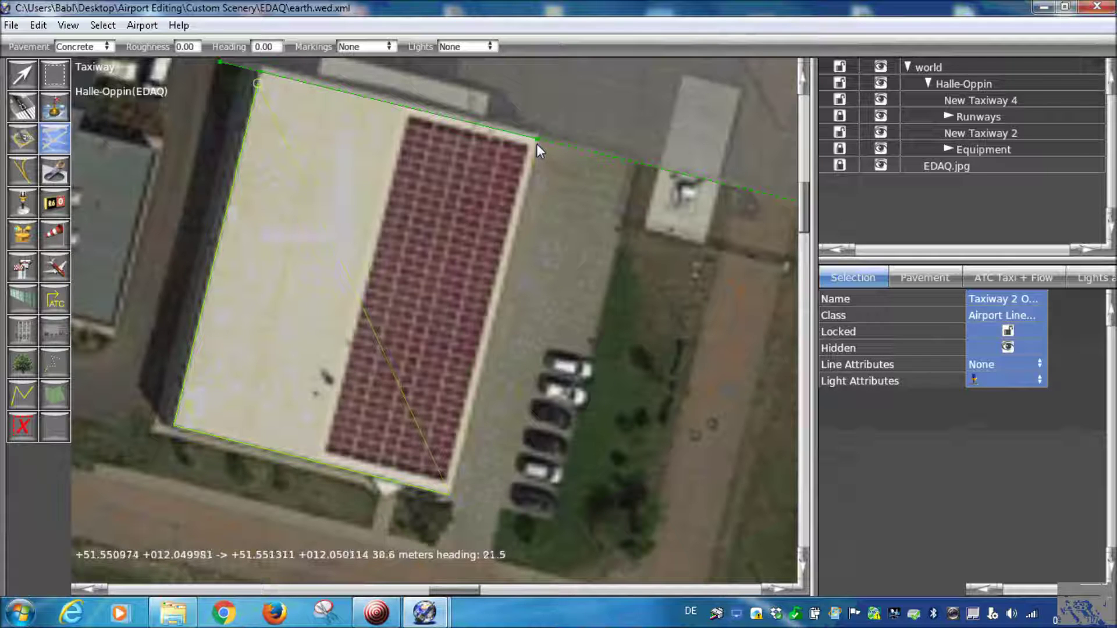
key(Return)
Snap the hall polygon's northwestern corner onto the new vertex on the asphalt edge
click(17, 84)
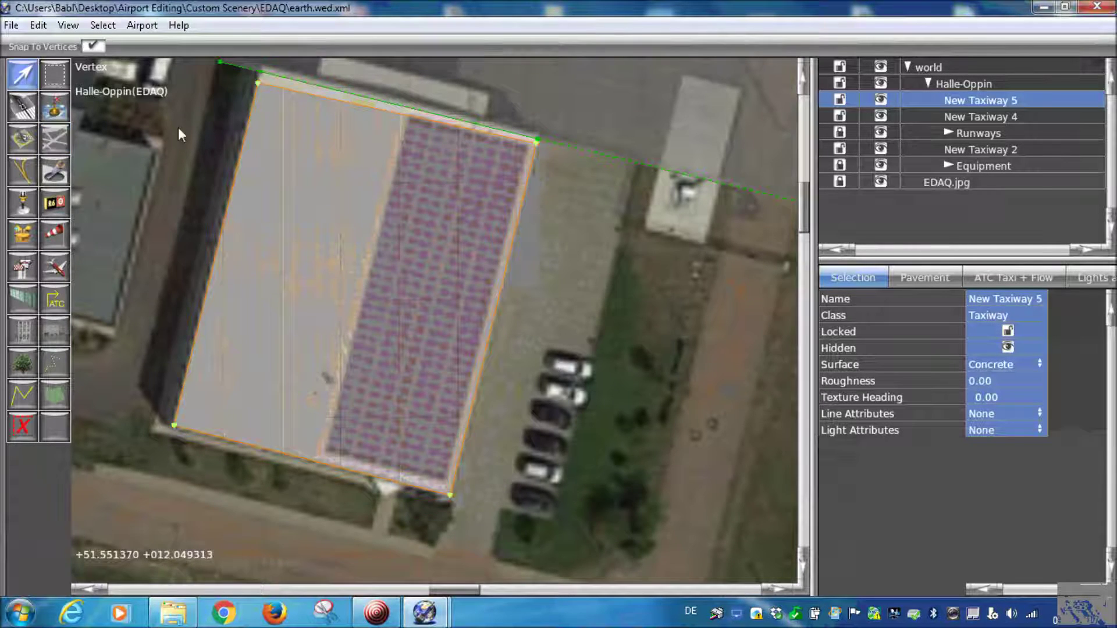
right_drag(264, 83, 240, 158)
drag(236, 158, 238, 147)
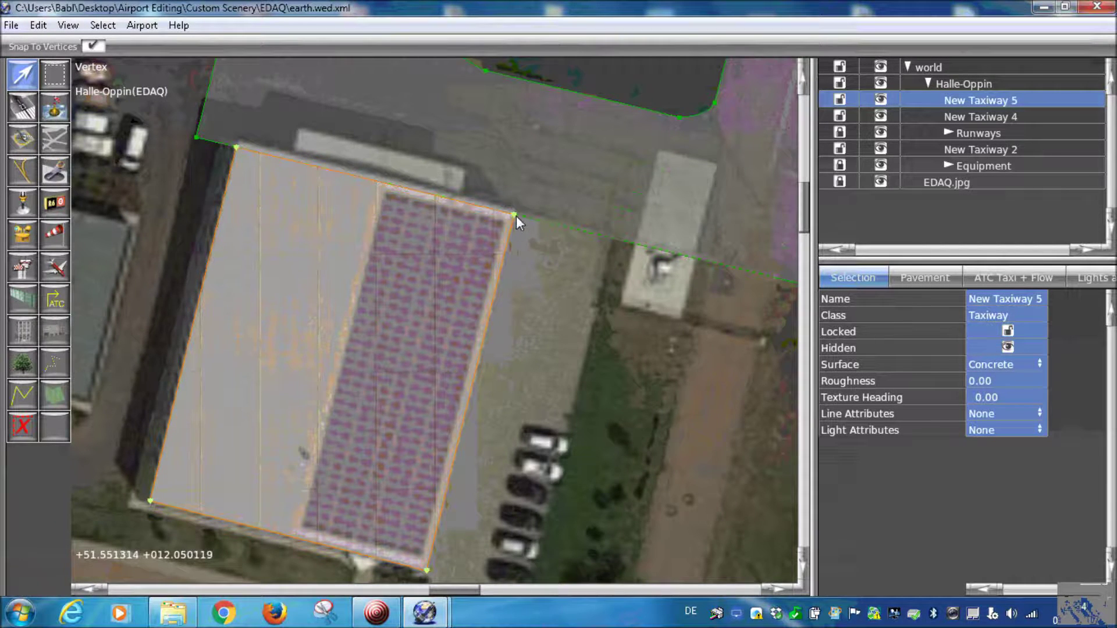
Add vertices to New Taxiway 4's southern edge at the corners of the red-roofed building and the adjoining grey hangars
scroll(515, 316, down, 8)
right_drag(630, 440, 429, 222)
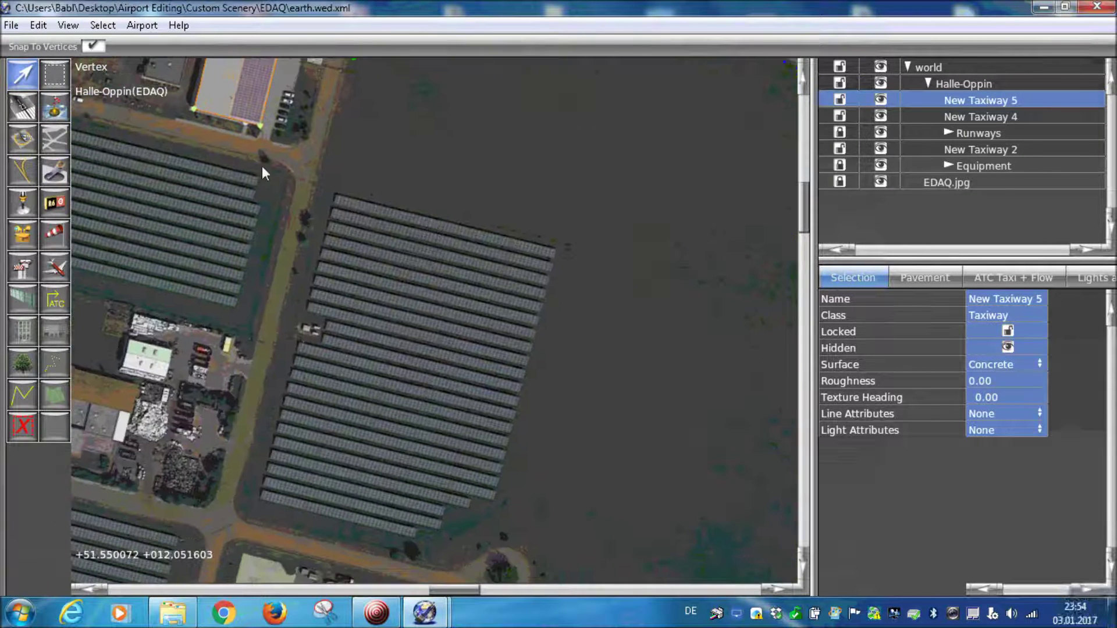
scroll(262, 165, up, 5)
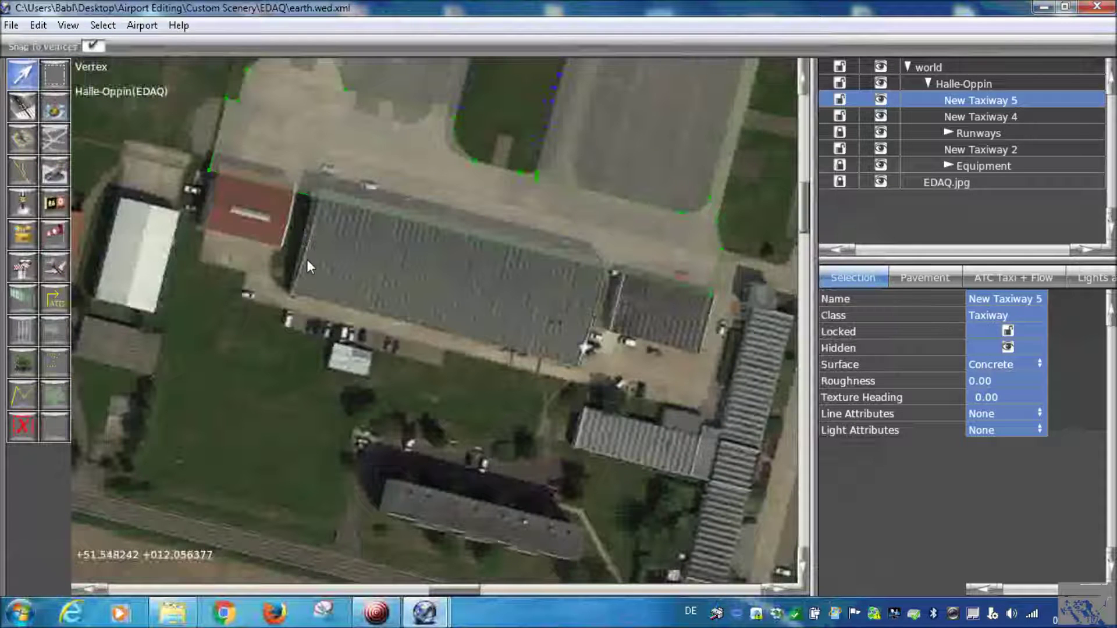
scroll(305, 259, up, 2)
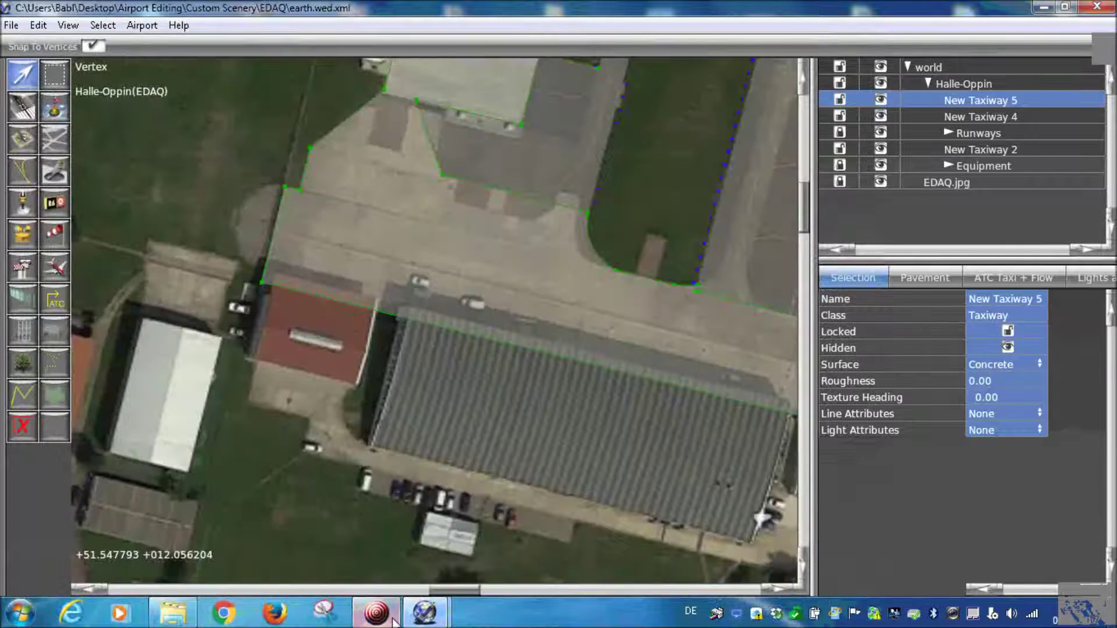
scroll(223, 290, up, 4)
click(334, 281)
scroll(501, 321, down, 2)
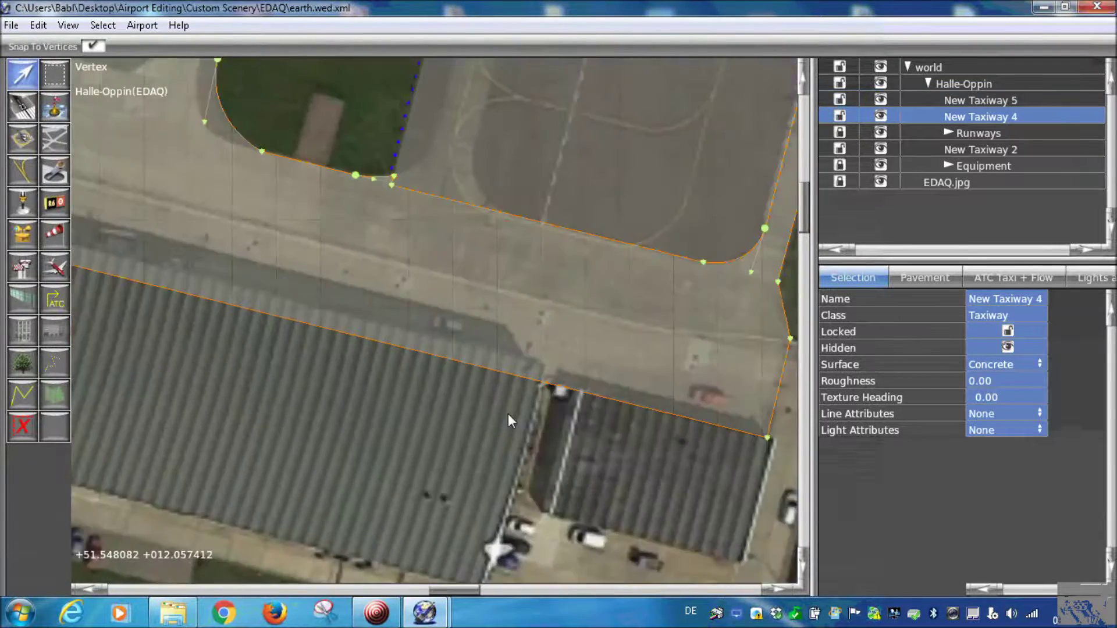
scroll(508, 413, up, 2)
Trace an asphalt taxiway polygon over the red-roofed building, without markings or lights
click(54, 138)
scroll(260, 373, up, 2)
click(260, 374)
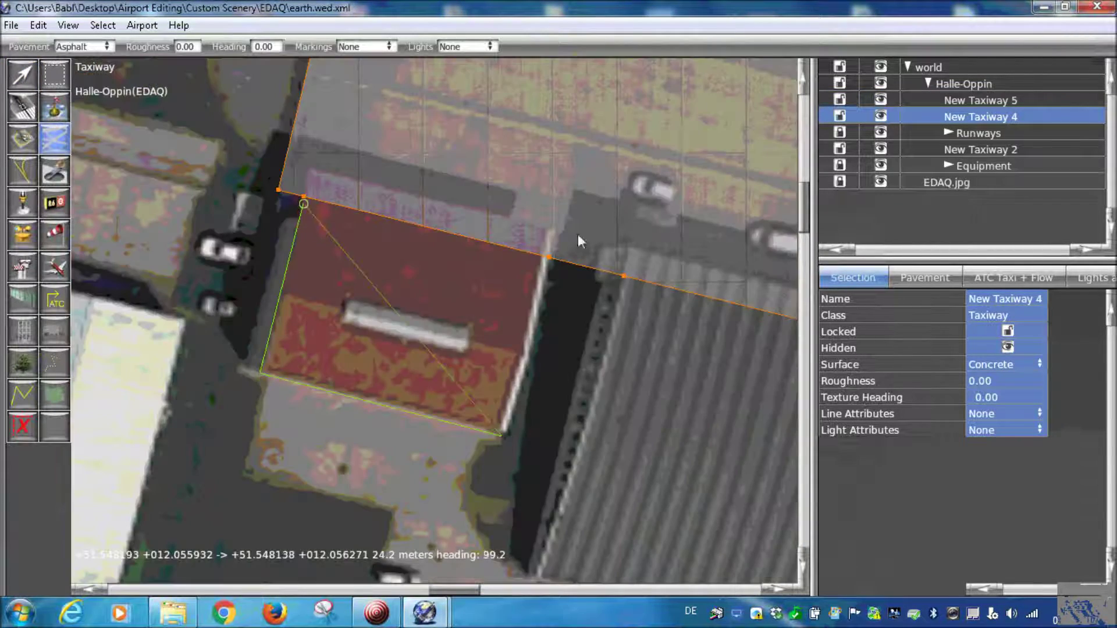
key(Return)
Trace an asphalt taxiway polygon over the large grey hangar south of the concrete apron
scroll(538, 229, up, 2)
click(651, 326)
click(628, 418)
scroll(627, 419, up, 2)
Trace an asphalt taxiway polygon over the smaller grey hangar east of the large one
click(584, 451)
click(377, 612)
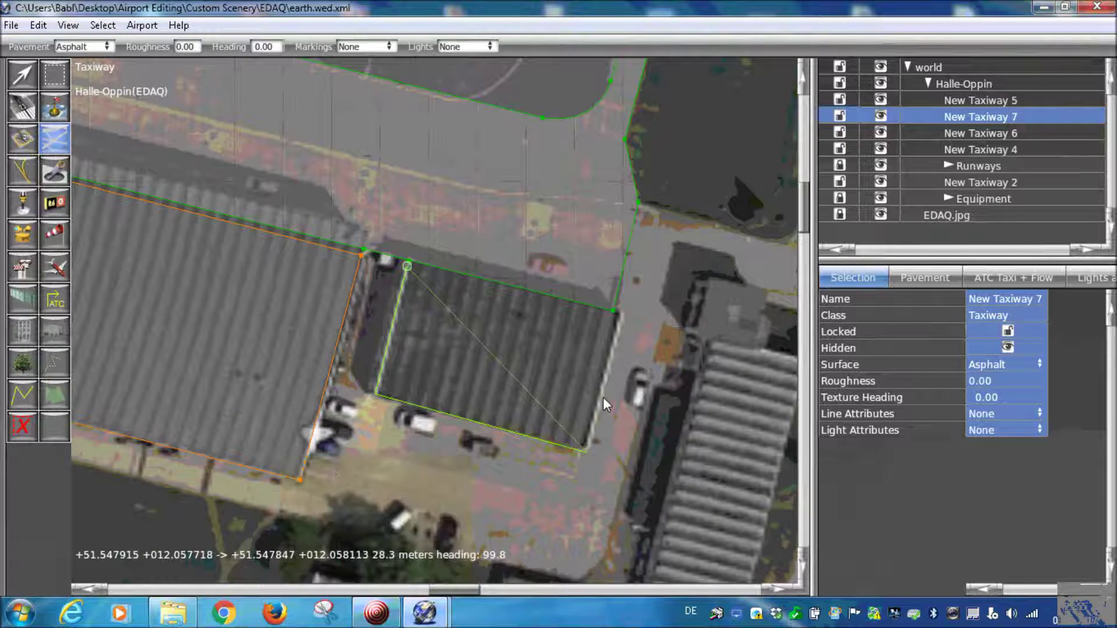
scroll(617, 371, up, 3)
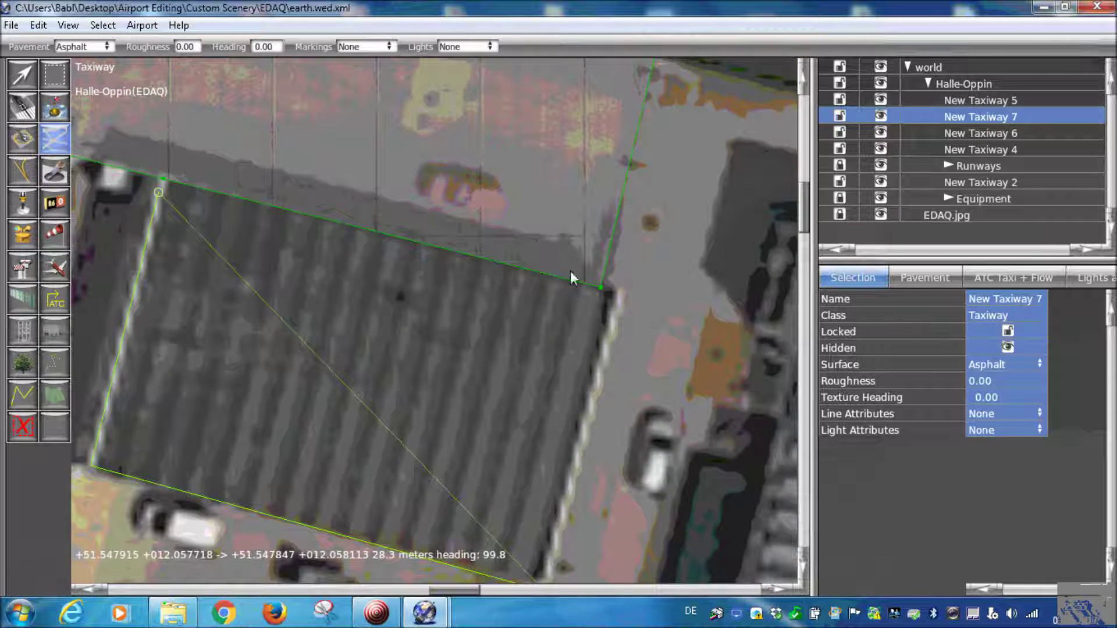
click(620, 295)
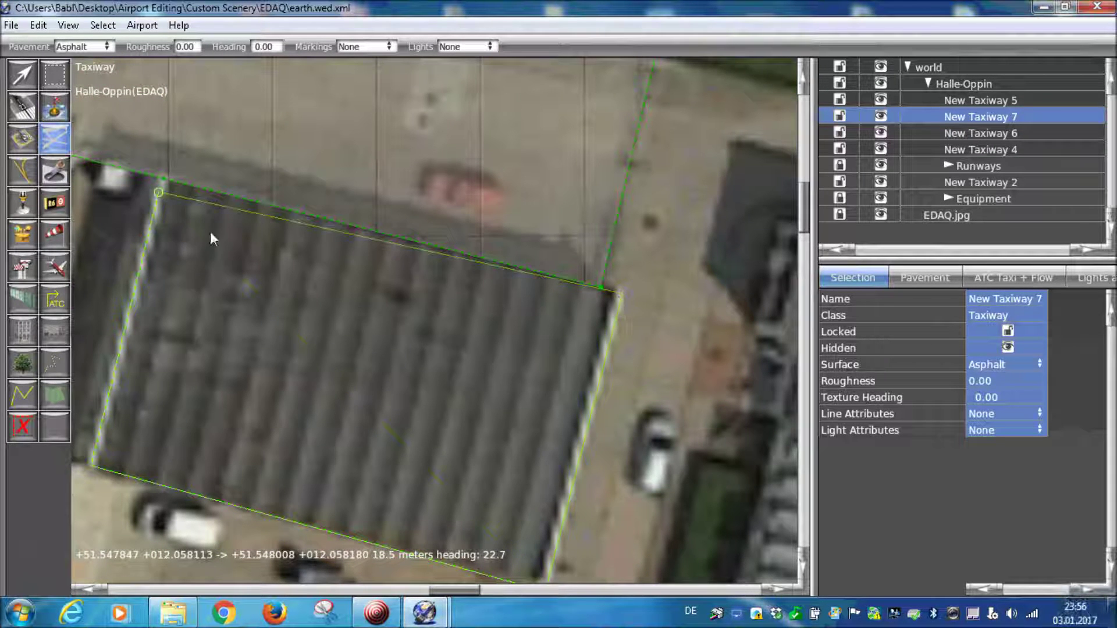
key(Return)
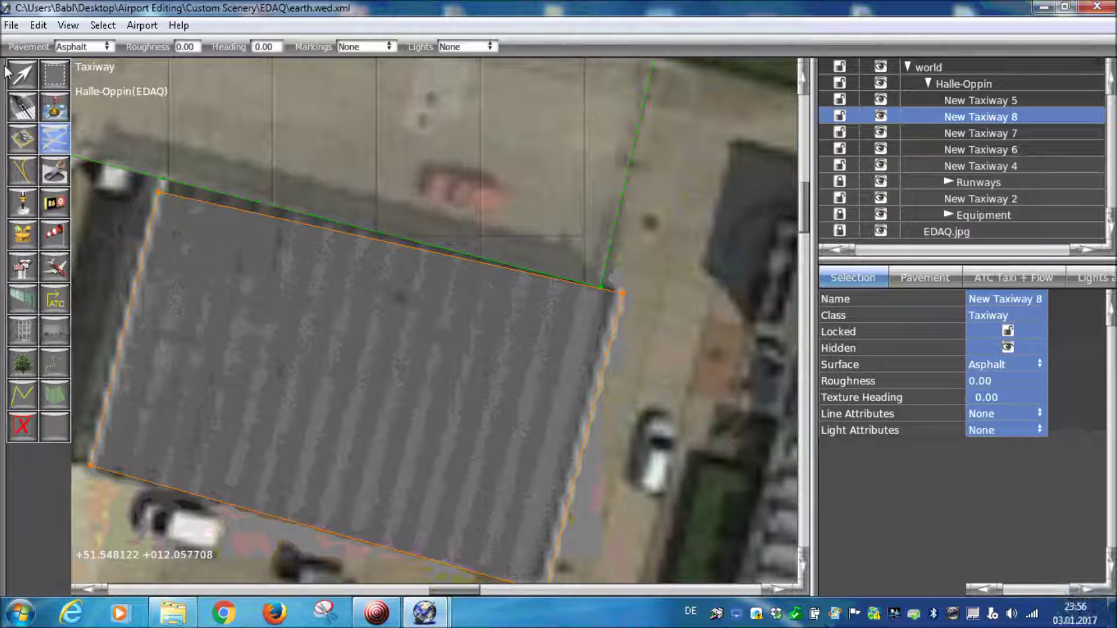
Snap the small hangar polygon's northwestern corner onto the concrete edge vertex and adjust the concrete's southeastern corner vertex beside it
click(22, 74)
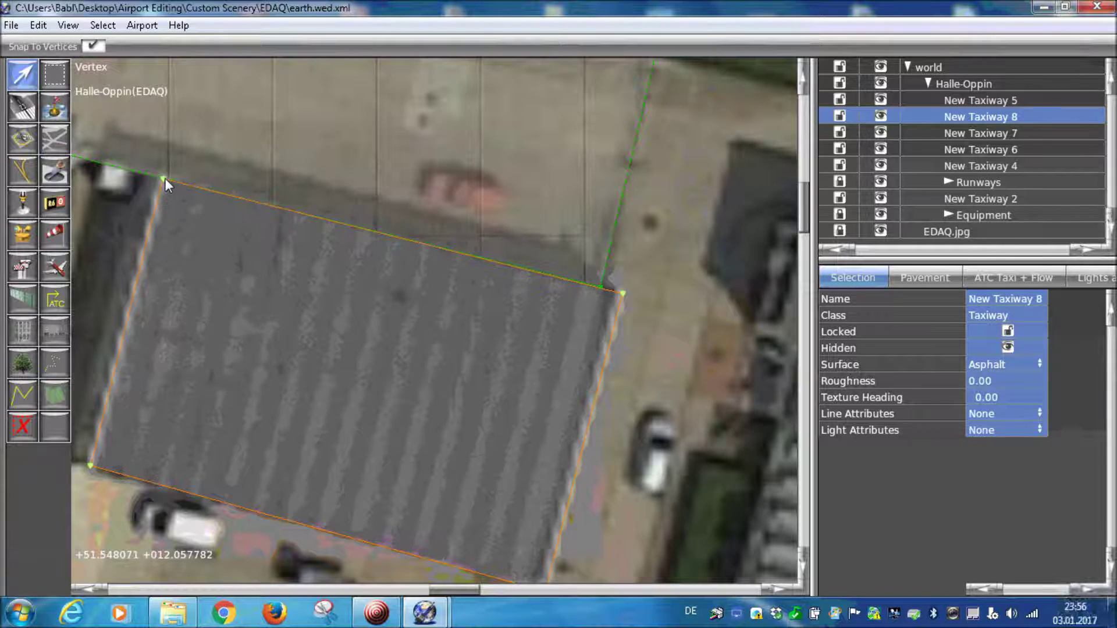
scroll(616, 294, up, 5)
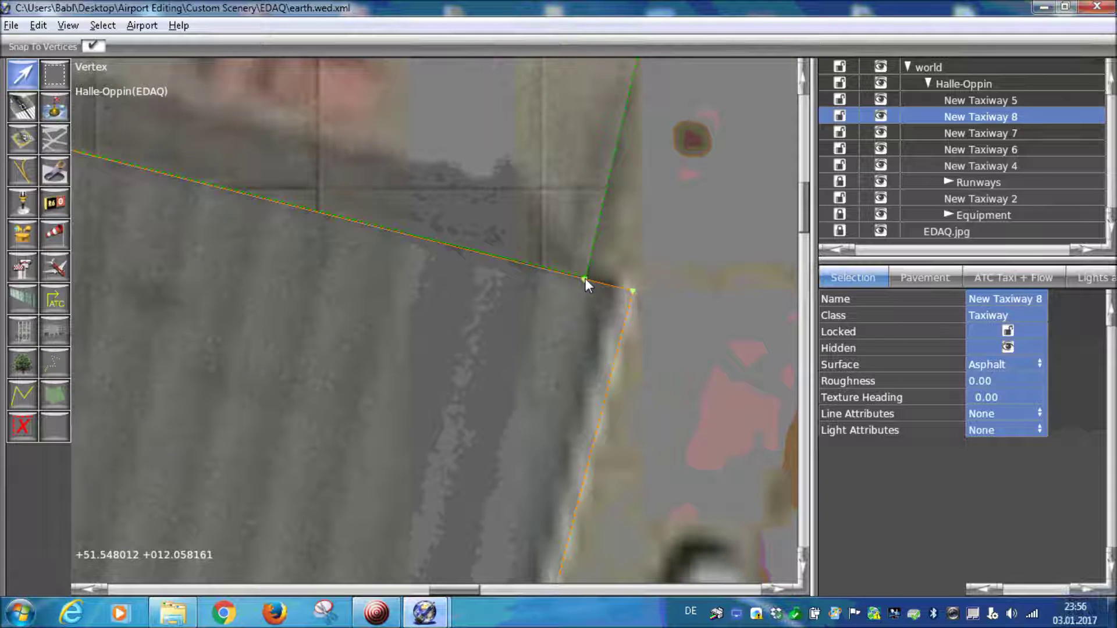
click(565, 254)
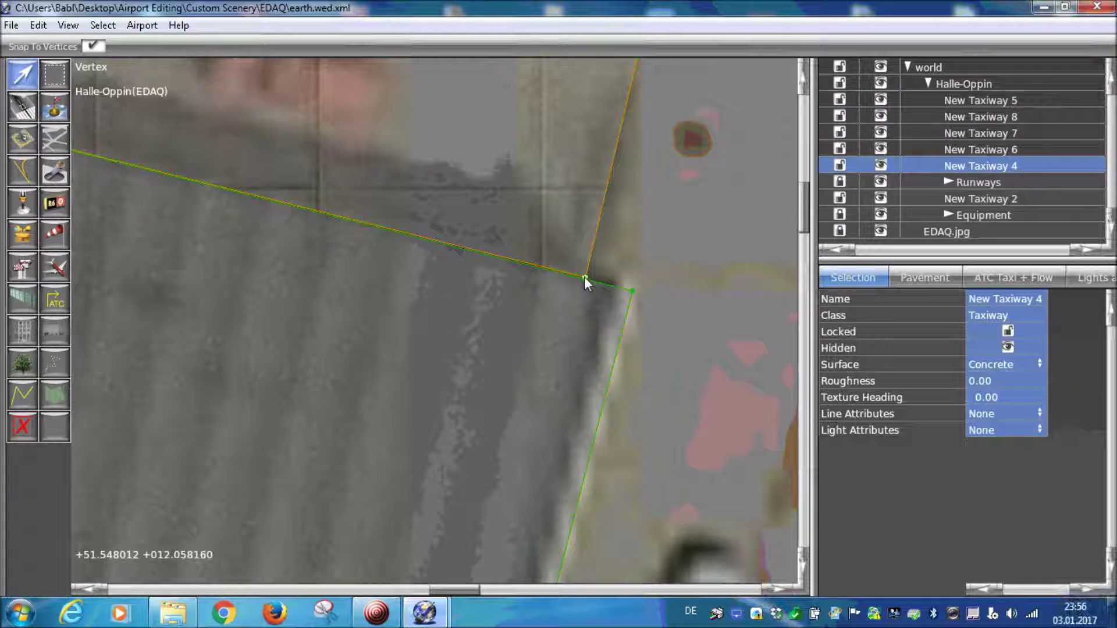
drag(584, 277, 584, 278)
Trace asphalt over the L-shaped building southeast of the apron and along the roads around the two red hangars, leaving holes around both hangars
scroll(551, 281, down, 2)
right_drag(314, 181, 576, 224)
scroll(476, 222, down, 6)
right_drag(407, 215, 773, 401)
click(222, 438)
click(174, 437)
scroll(222, 438, down, 3)
right_drag(377, 541, 168, 295)
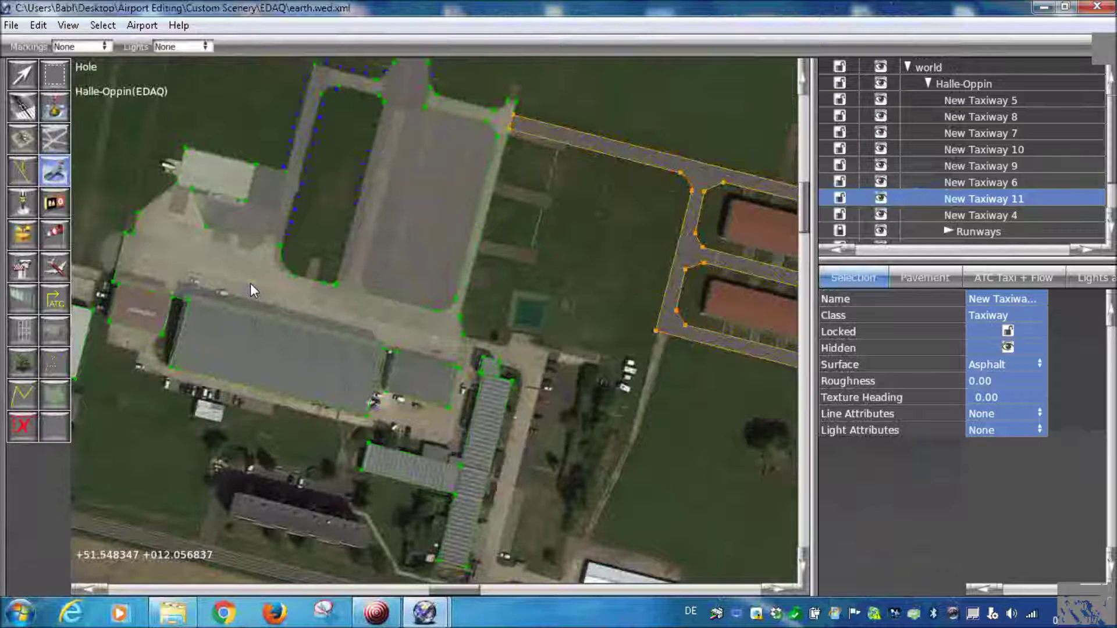
Add vertices to the southern edge of the northern red hangar's hole at both sides of the three westernmost driveways
right_drag(594, 345, 337, 336)
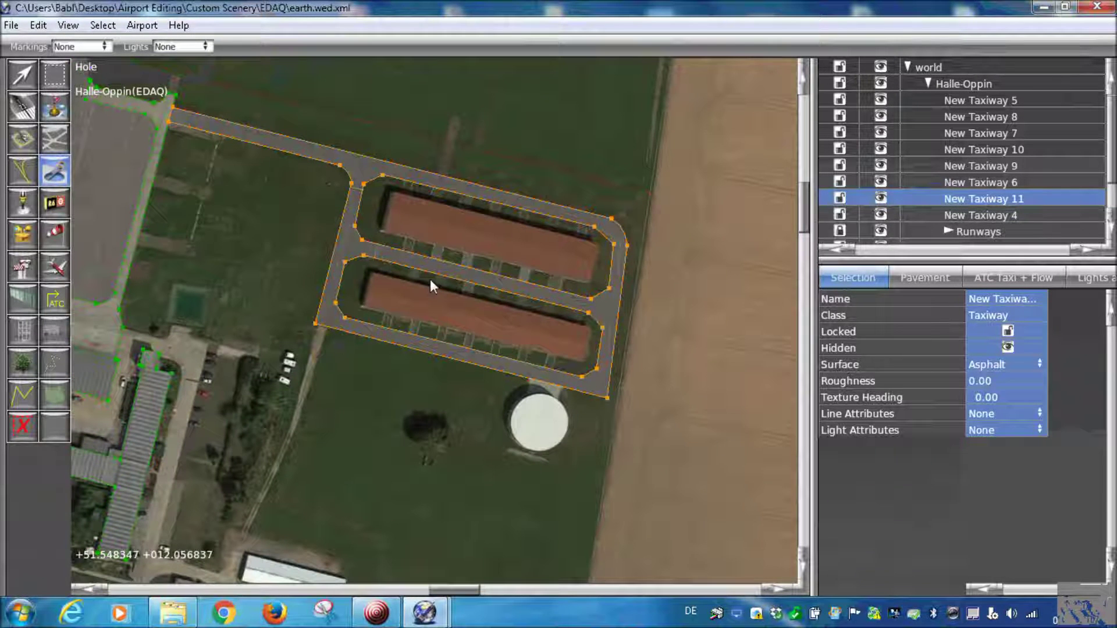
scroll(431, 278, up, 3)
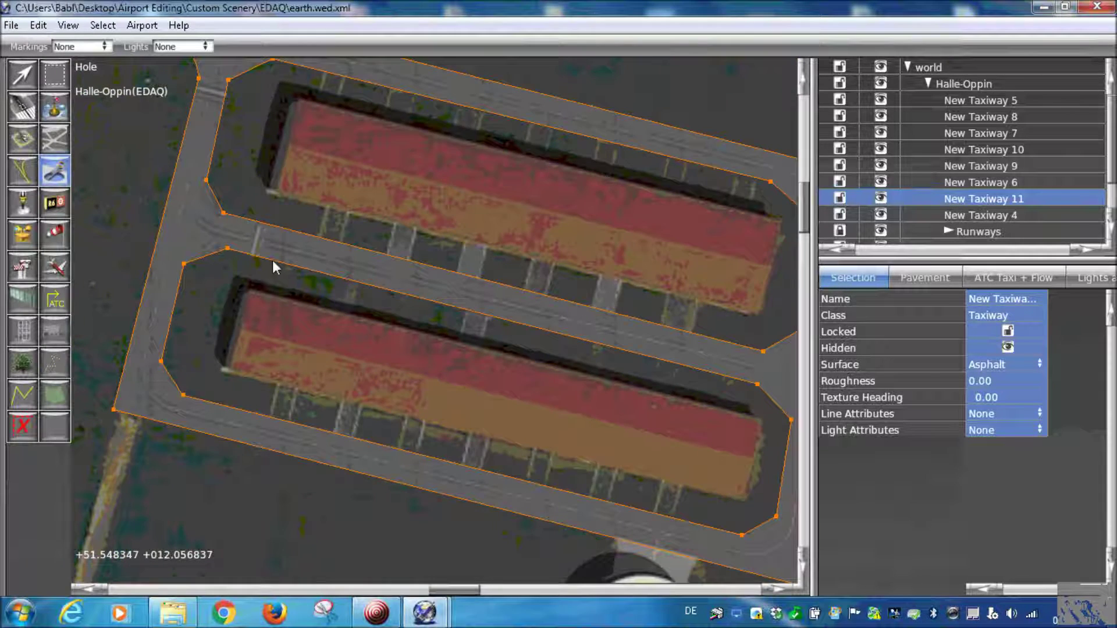
scroll(272, 260, up, 2)
scroll(275, 267, up, 1)
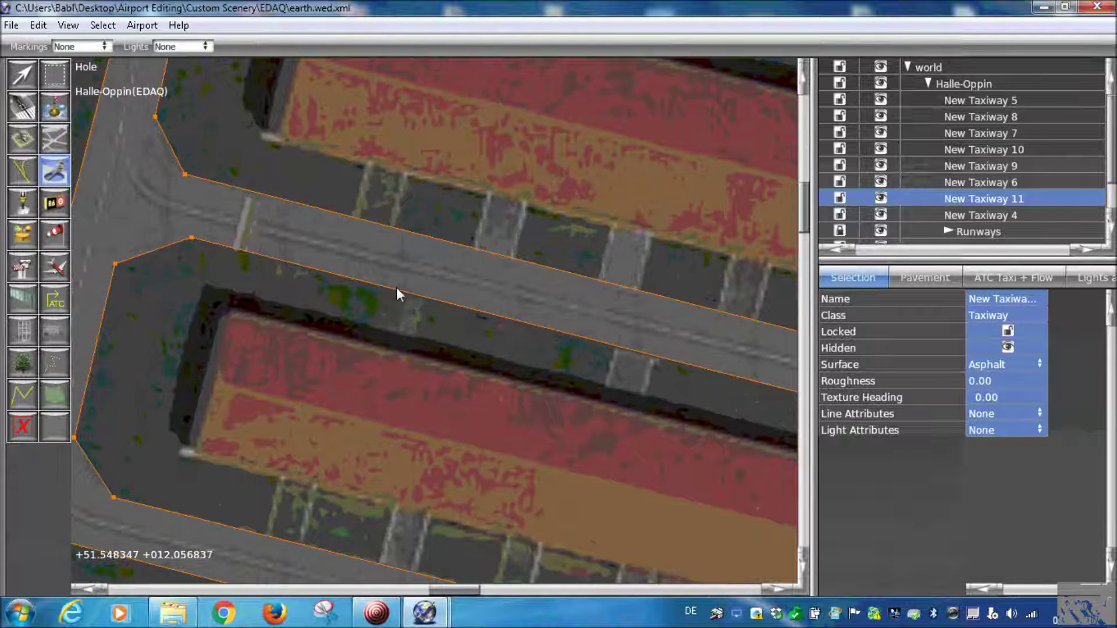
scroll(571, 232, down, 1)
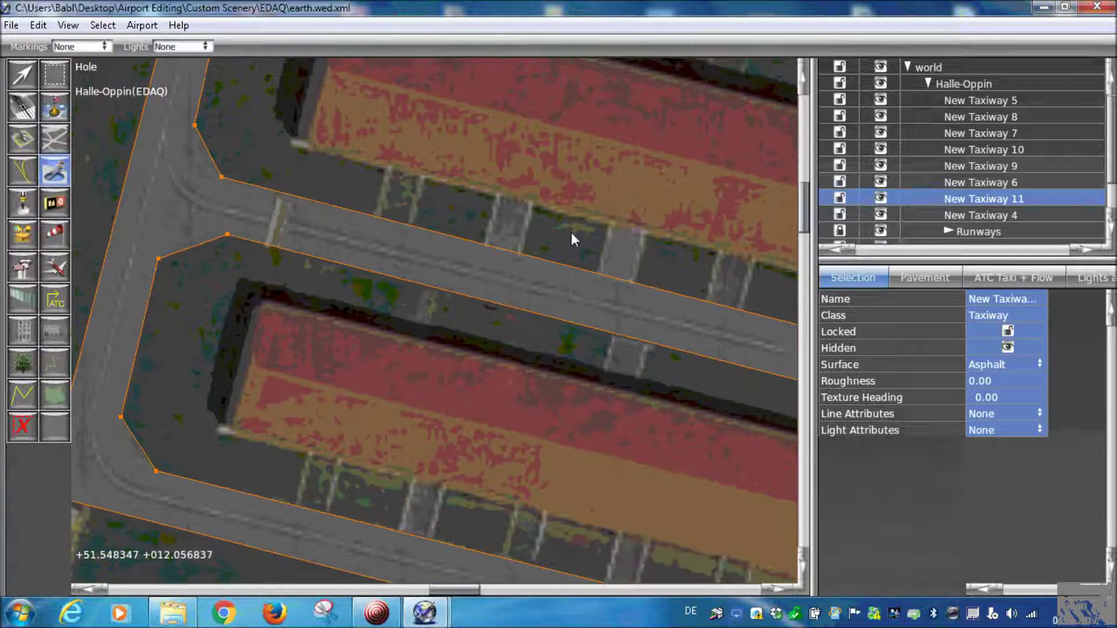
scroll(472, 250, down, 2)
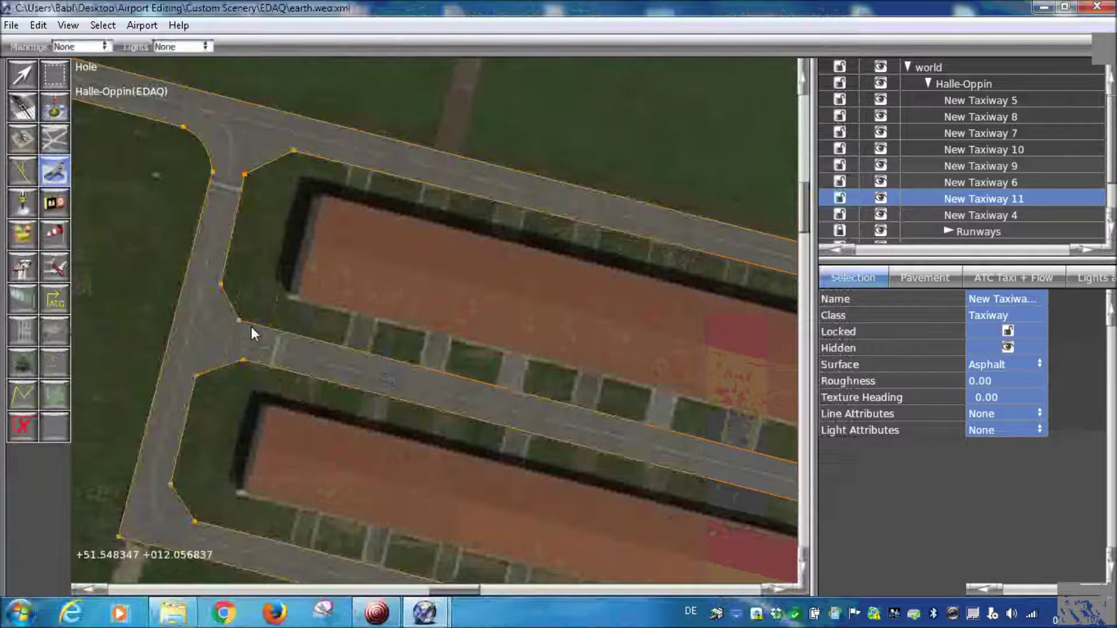
right_drag(250, 326, 190, 286)
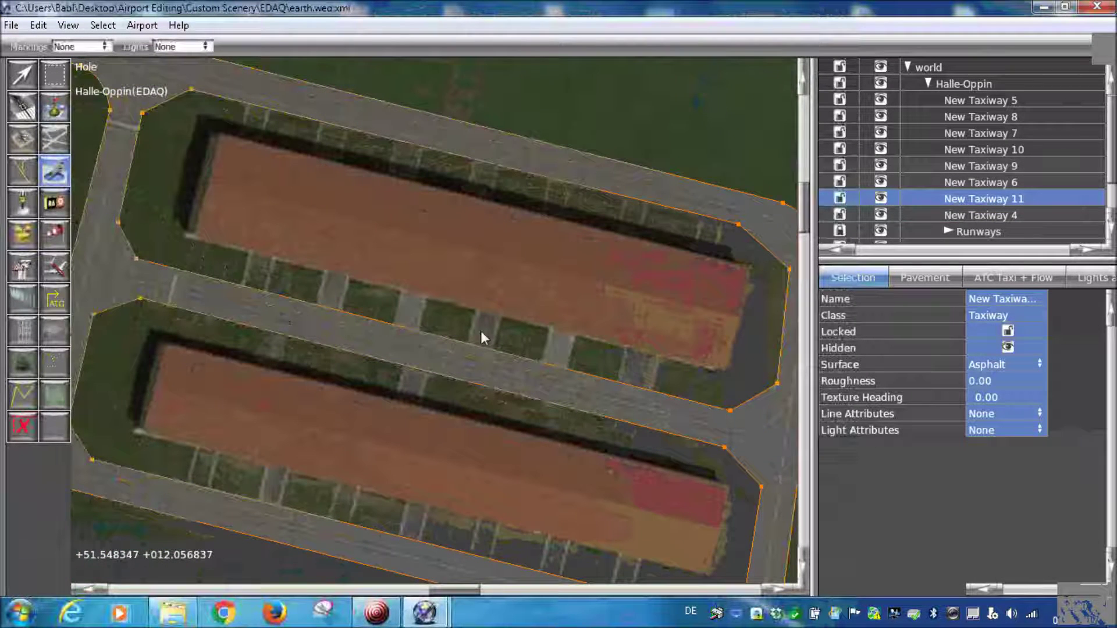
click(22, 75)
scroll(229, 290, up, 3)
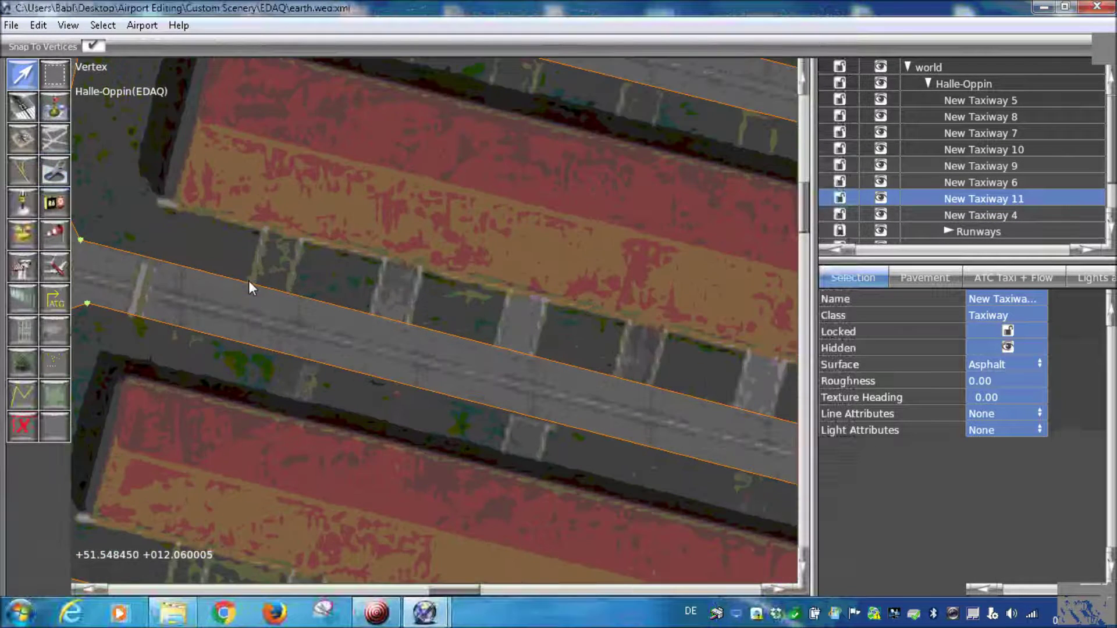
click(249, 284)
click(495, 347)
click(534, 357)
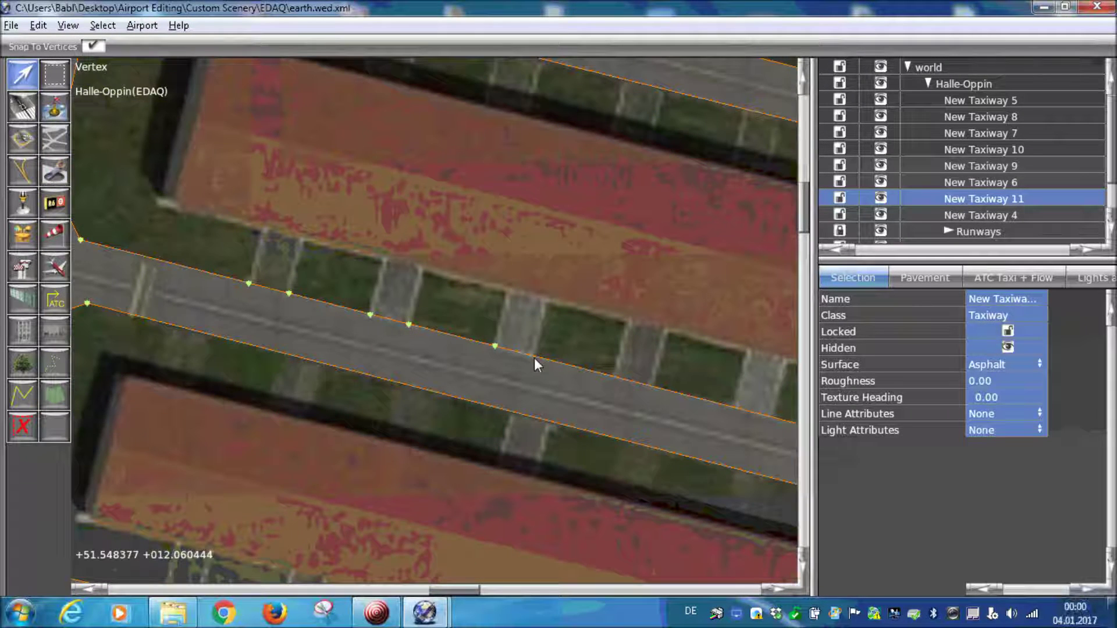
Add vertices to the same hole edge at both sides of the northern red hangar's three remaining driveways to the east
click(615, 378)
click(652, 387)
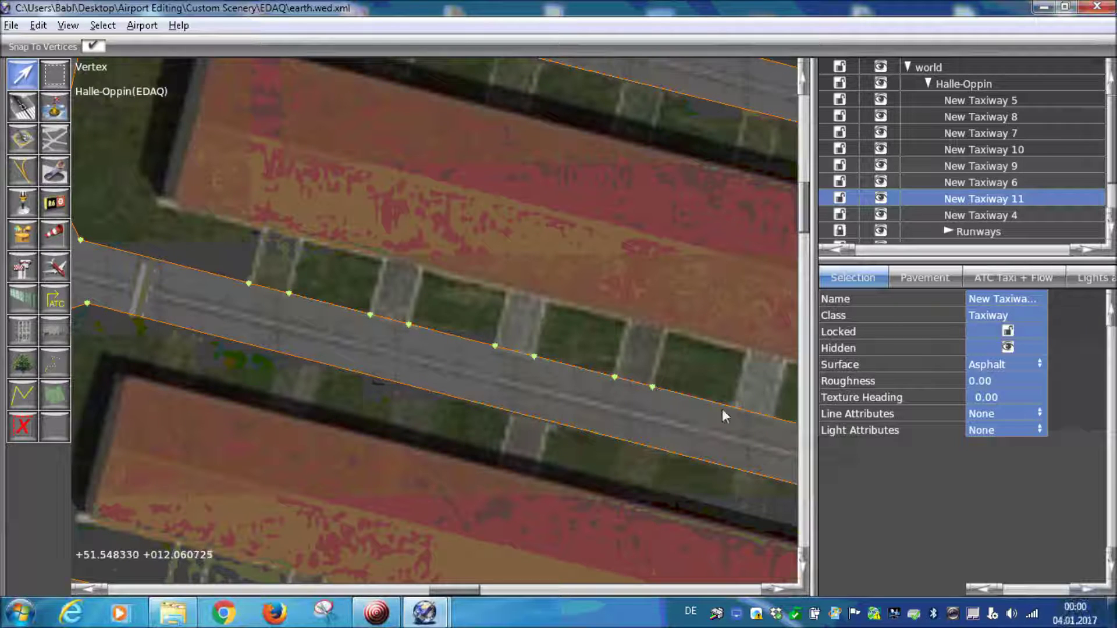
click(734, 408)
right_drag(693, 370, 633, 447)
scroll(262, 374, down, 3)
scroll(399, 354, up, 3)
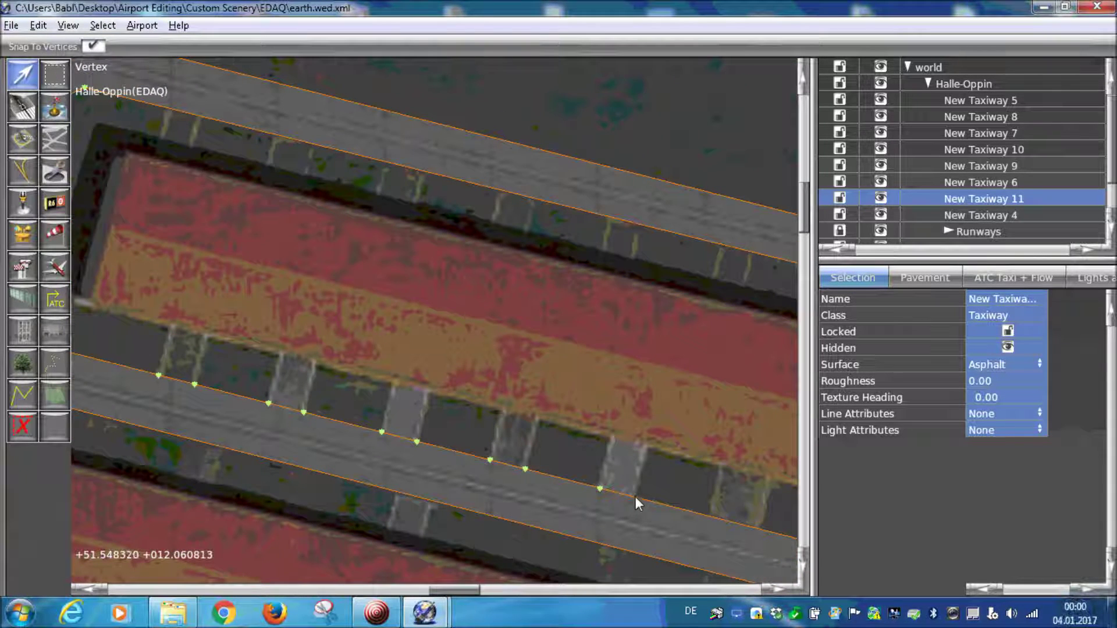
right_drag(671, 522, 563, 465)
click(563, 458)
click(614, 471)
Add vertices to the northern edge of the southern red hangar's hole at the sides of its driveways
click(596, 523)
click(558, 513)
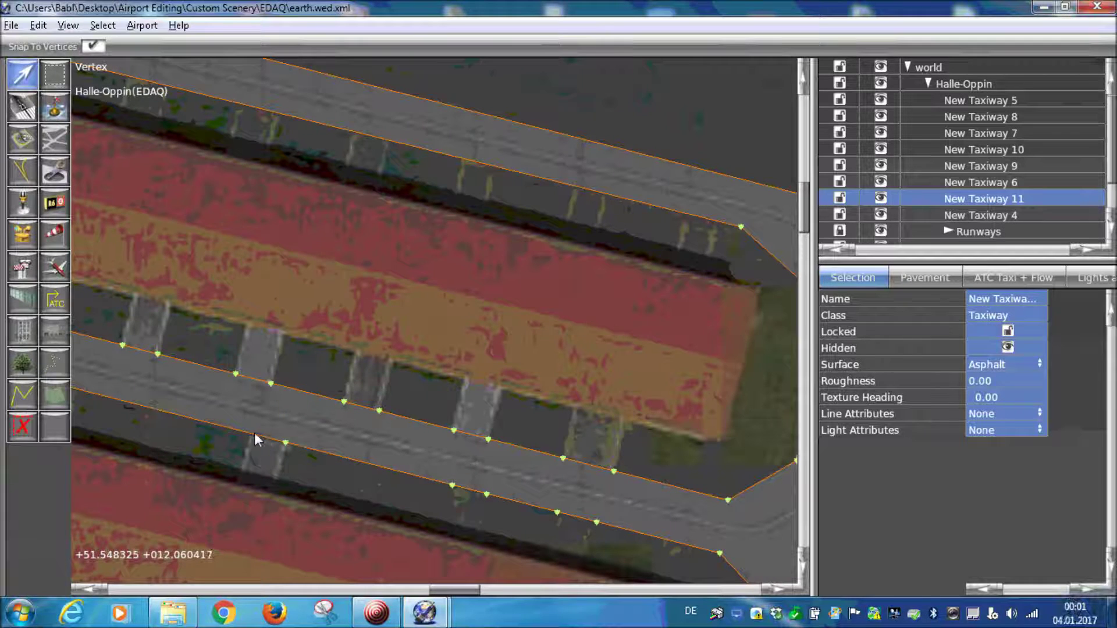
right_drag(252, 434, 410, 223)
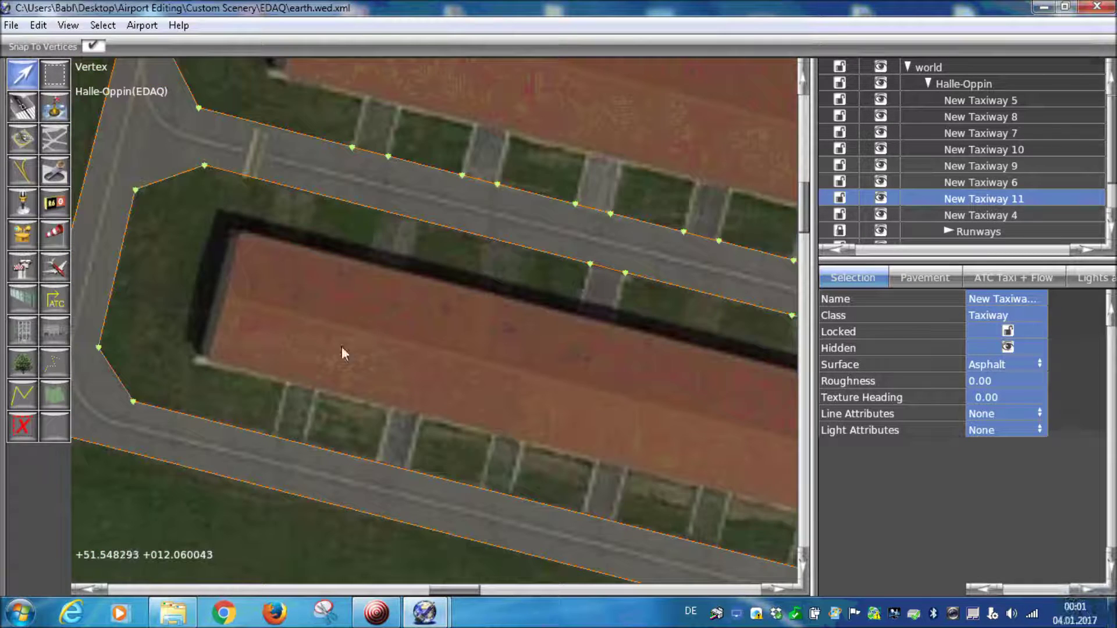
Add a vertex to the southern edge of the southern hangar's hole at the west side of its westernmost driveway
alt+click(273, 436)
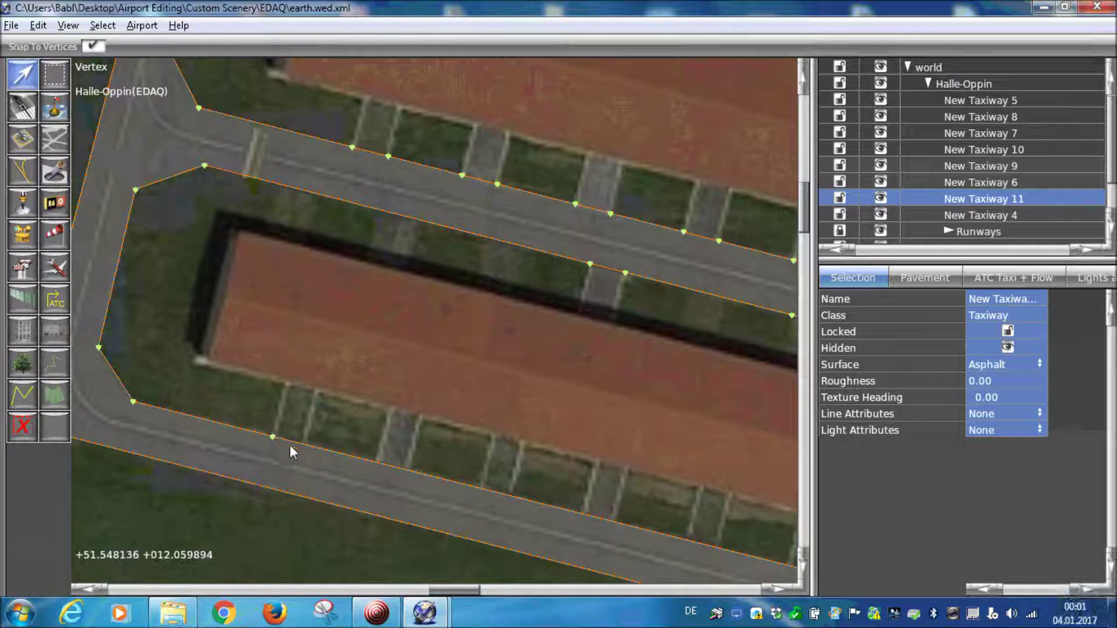
right_drag(299, 198, 243, 337)
scroll(243, 336, up, 3)
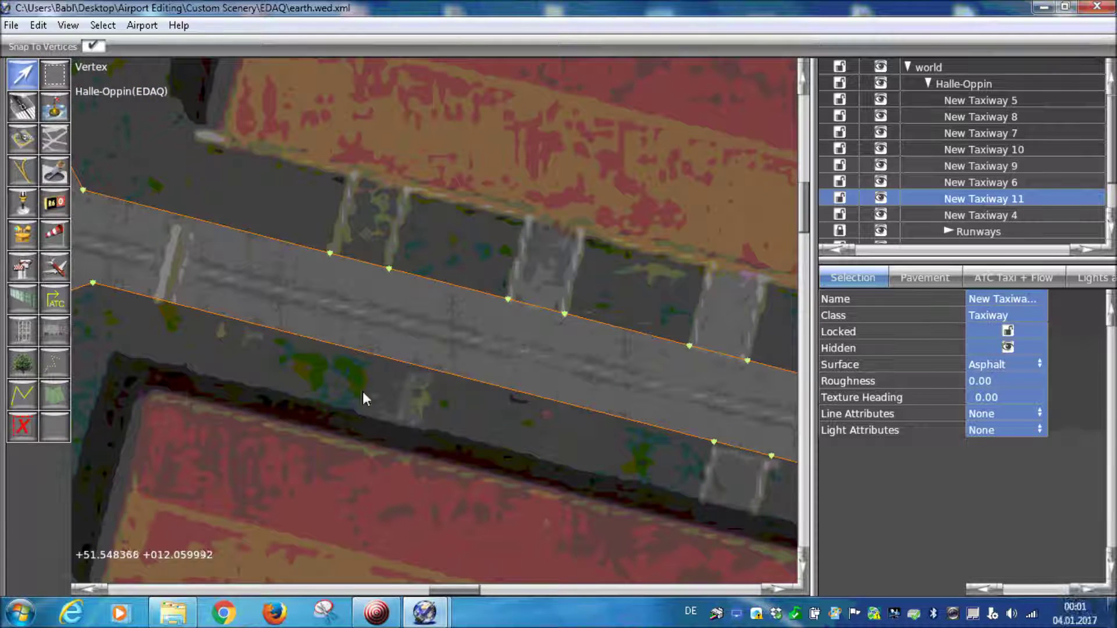
scroll(530, 440, down, 4)
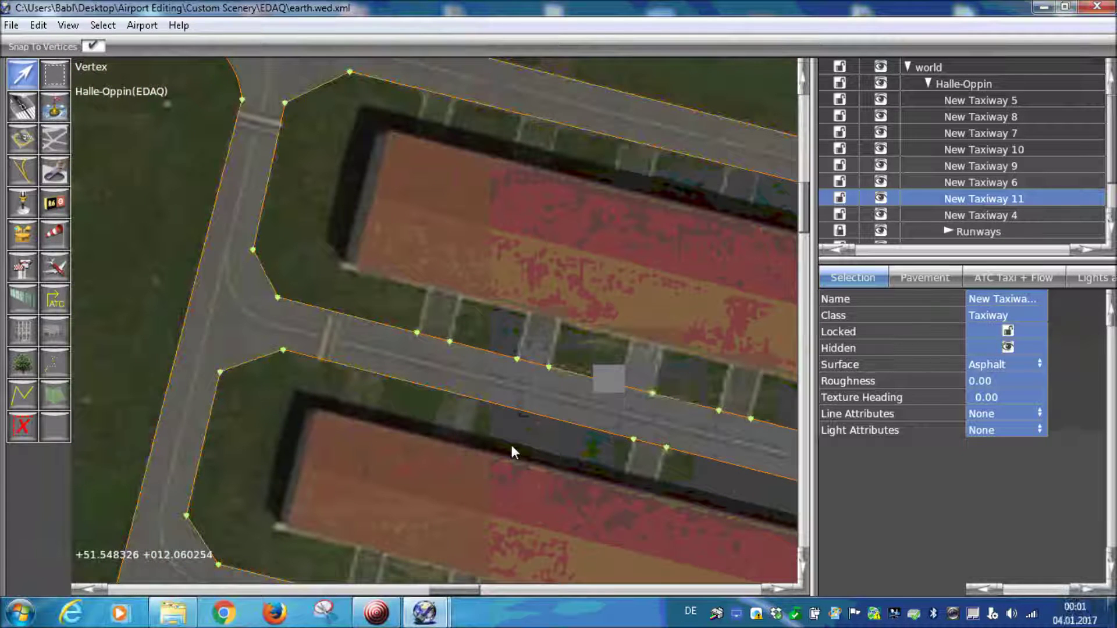
Add vertices to the New Taxiway 11 inner edge where the driveways on the lower hangar's north side meet it
right_drag(511, 442, 415, 382)
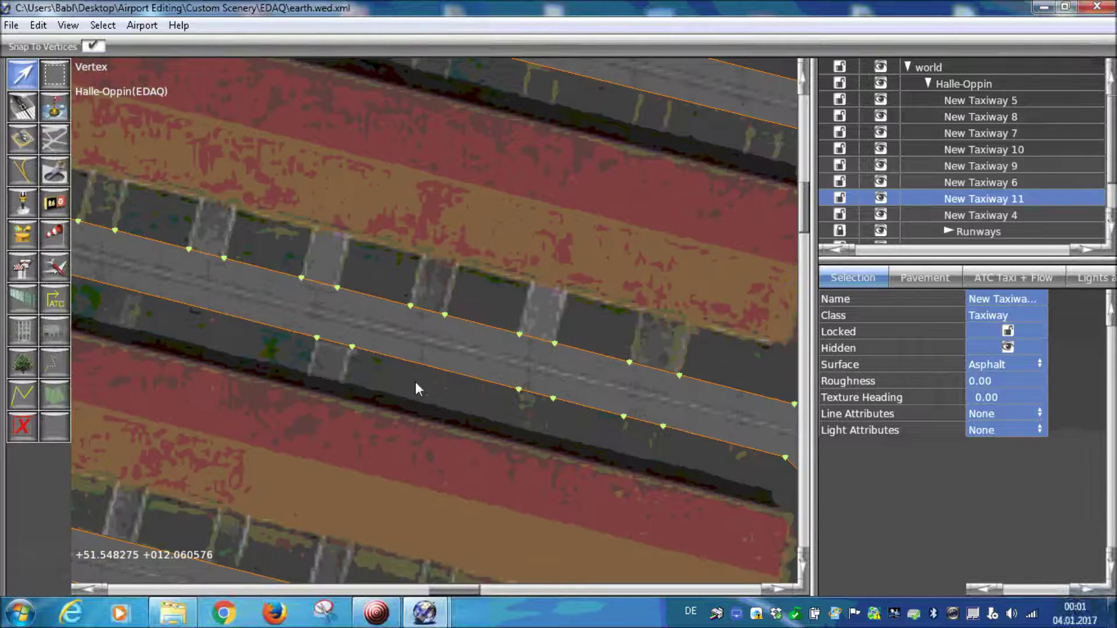
scroll(415, 382, up, 2)
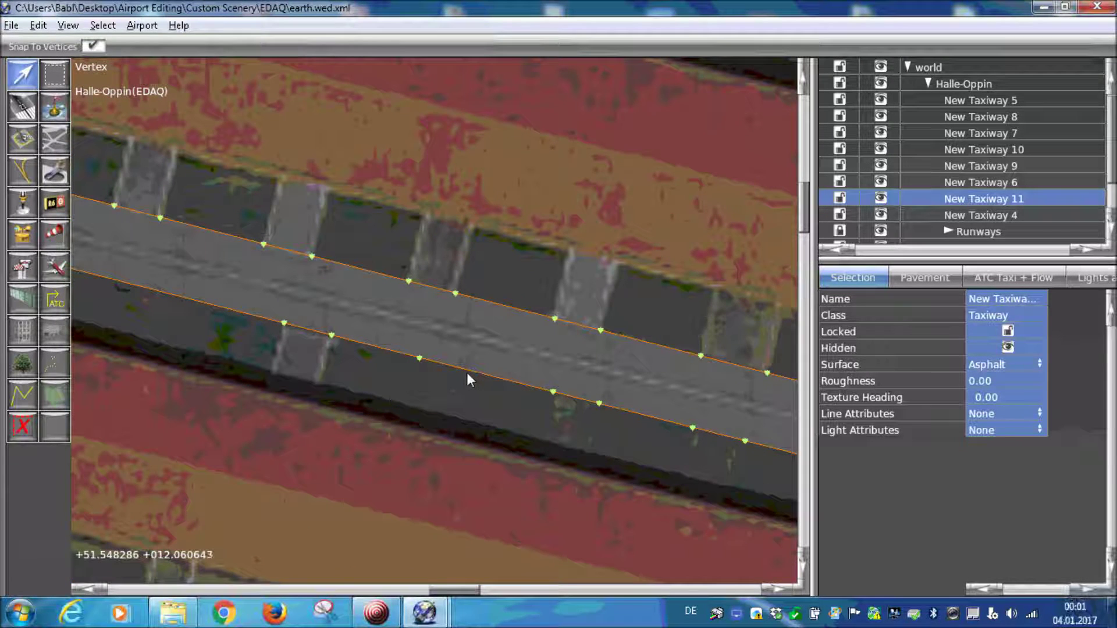
alt+click(199, 302)
right_drag(196, 304, 383, 372)
alt+click(246, 334)
alt+click(189, 319)
Add vertices to the taxiway edge at the driveways along the upper hangar's north side
right_drag(302, 110, 277, 360)
alt+click(277, 167)
alt+click(321, 177)
alt+click(473, 215)
right_drag(473, 215, 506, 279)
alt+click(662, 320)
Extend the taxiway pavement into the two easternmost driveways on the upper hangar's north side by adding and moving vertices
right_drag(661, 320, 549, 383)
alt+click(585, 394)
drag(585, 393, 575, 437)
alt+click(433, 355)
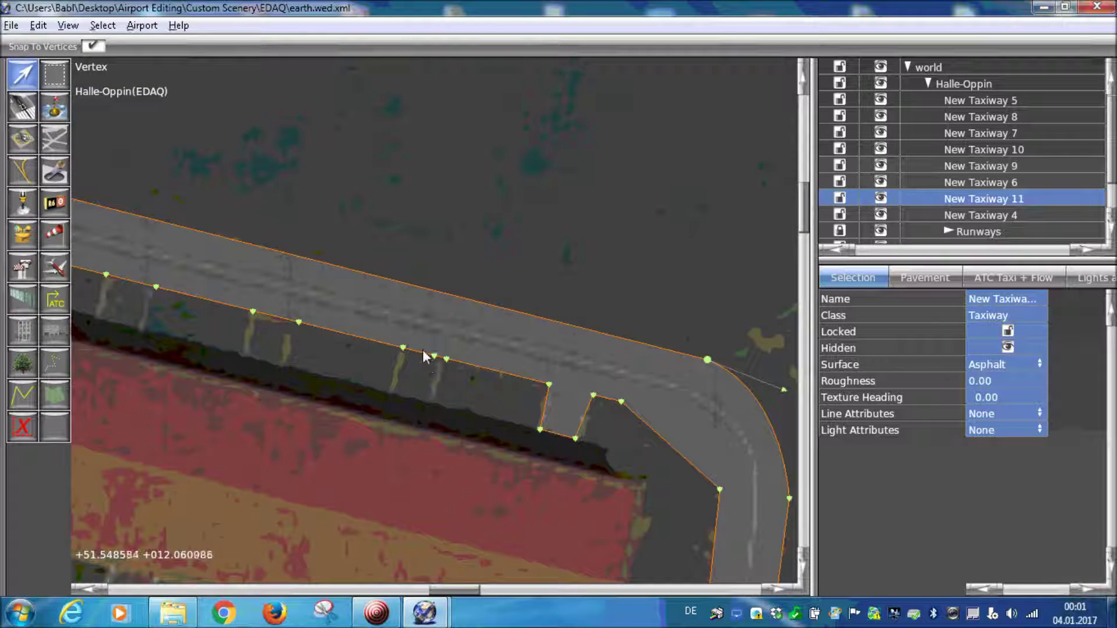
drag(434, 355, 437, 403)
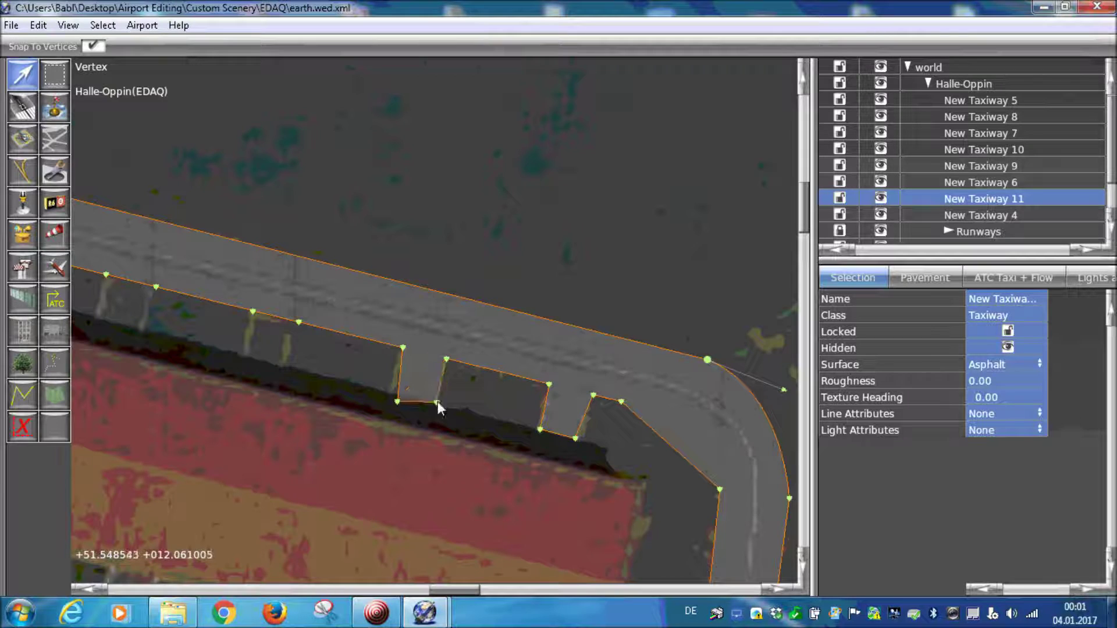
Extend the pavement into the third and fourth driveways from the east on the upper hangar's north side, undoing misplaced edits
alt+click(270, 315)
drag(270, 315, 278, 370)
alt+click(122, 279)
key(ctrl+z)
key(ctrl+z)
Shape the fifth driveway from the east as a four-cornered pavement stub reaching toward the upper hangar
right_drag(277, 357, 400, 337)
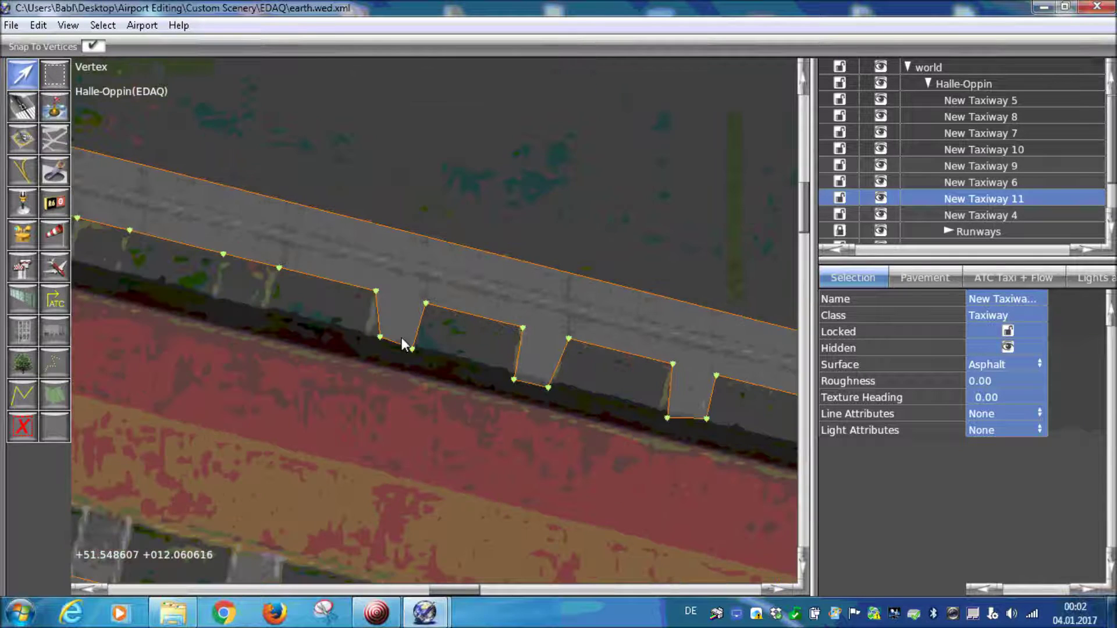
alt+click(249, 260)
drag(239, 257, 214, 321)
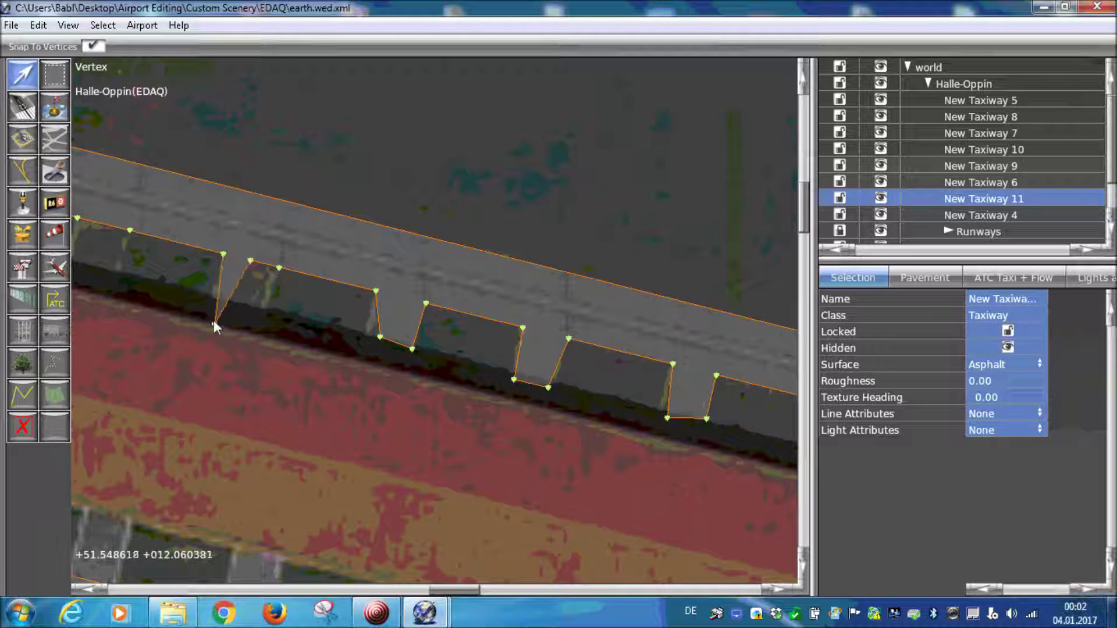
drag(246, 263, 266, 313)
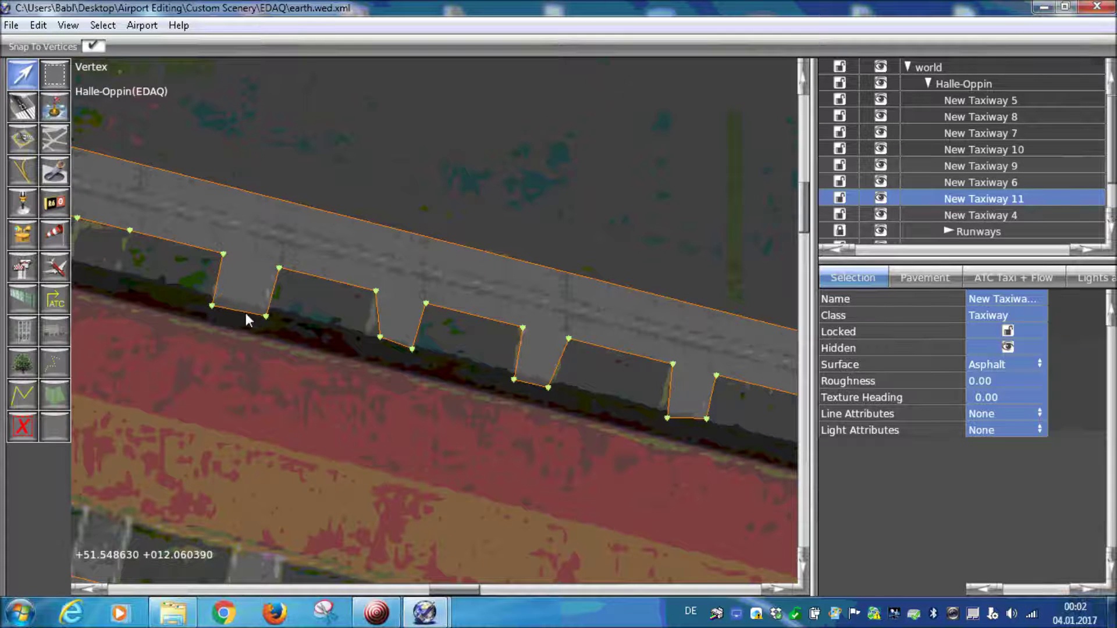
Extend the pavement into the two remaining western driveways on the upper hangar's north side
right_drag(246, 313, 366, 329)
alt+click(235, 245)
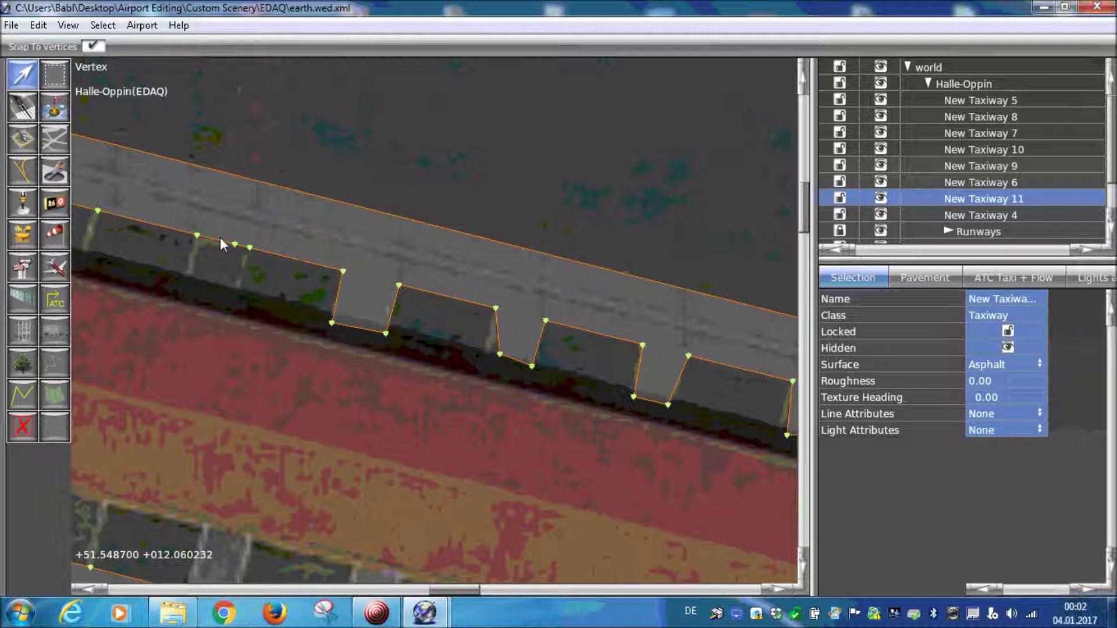
alt+click(220, 240)
drag(220, 240, 203, 285)
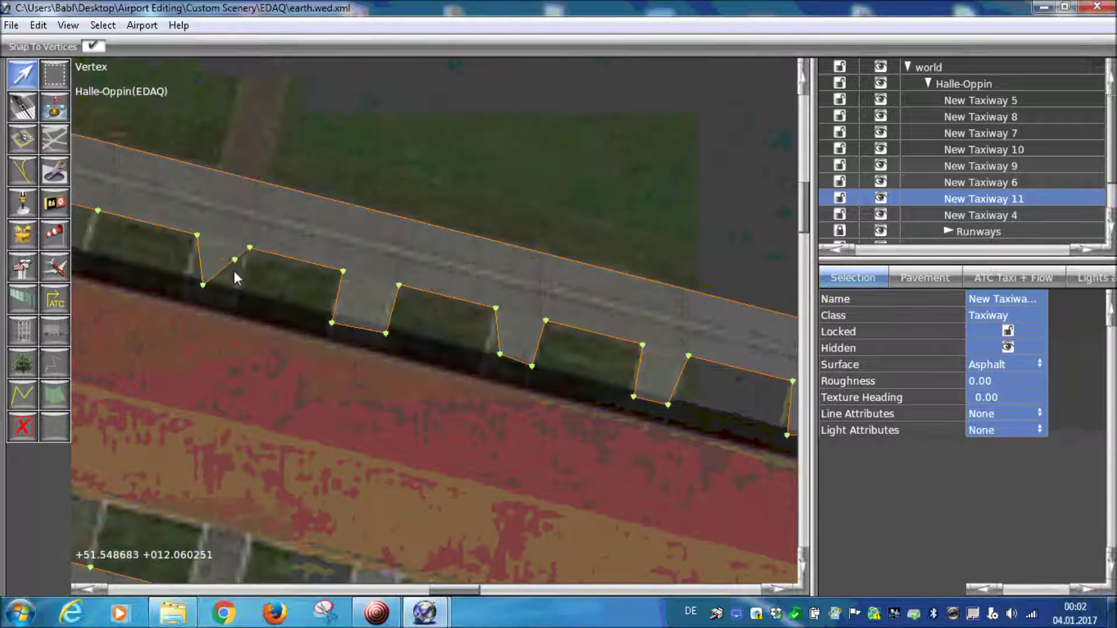
right_drag(212, 335, 298, 373)
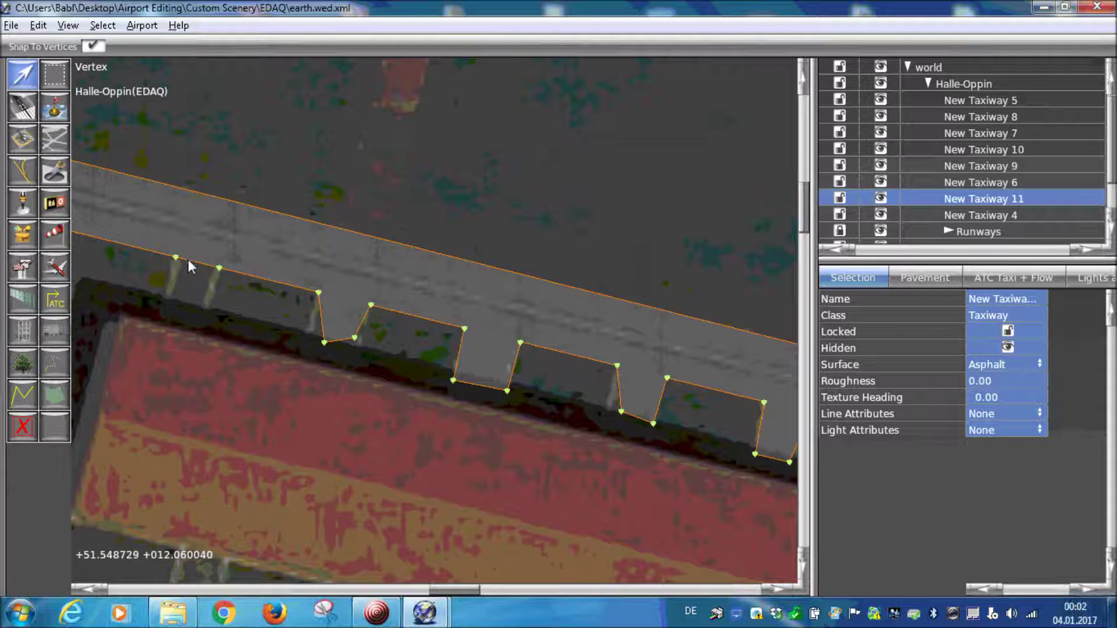
drag(191, 272, 180, 301)
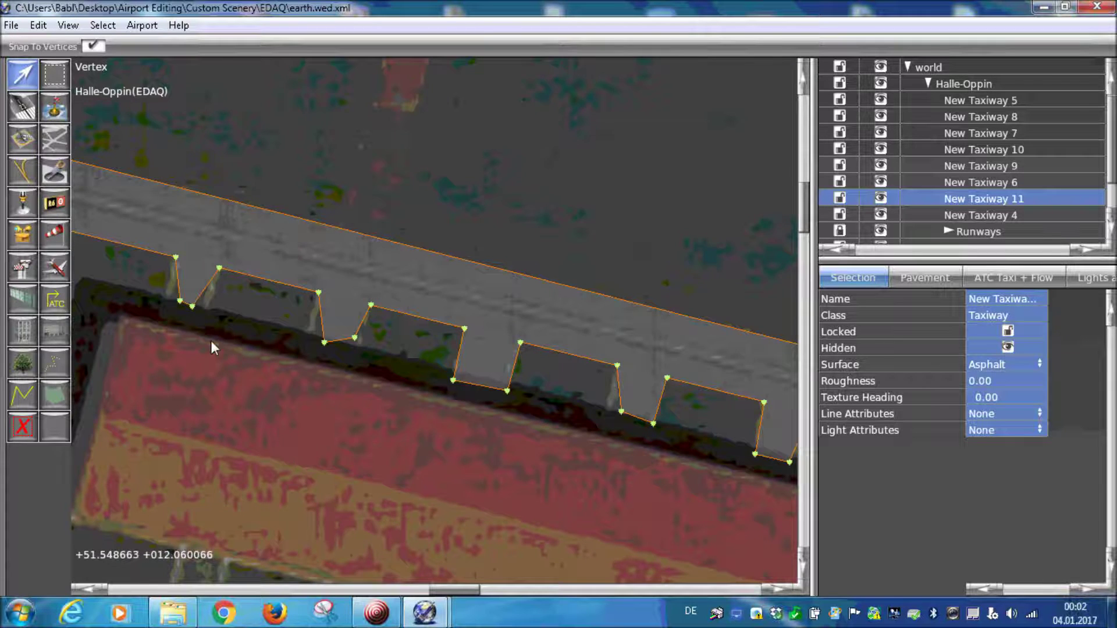
Extend the pavement into the westernmost driveway on the upper hangar's south side and start the adjacent one
right_drag(191, 318, 312, 261)
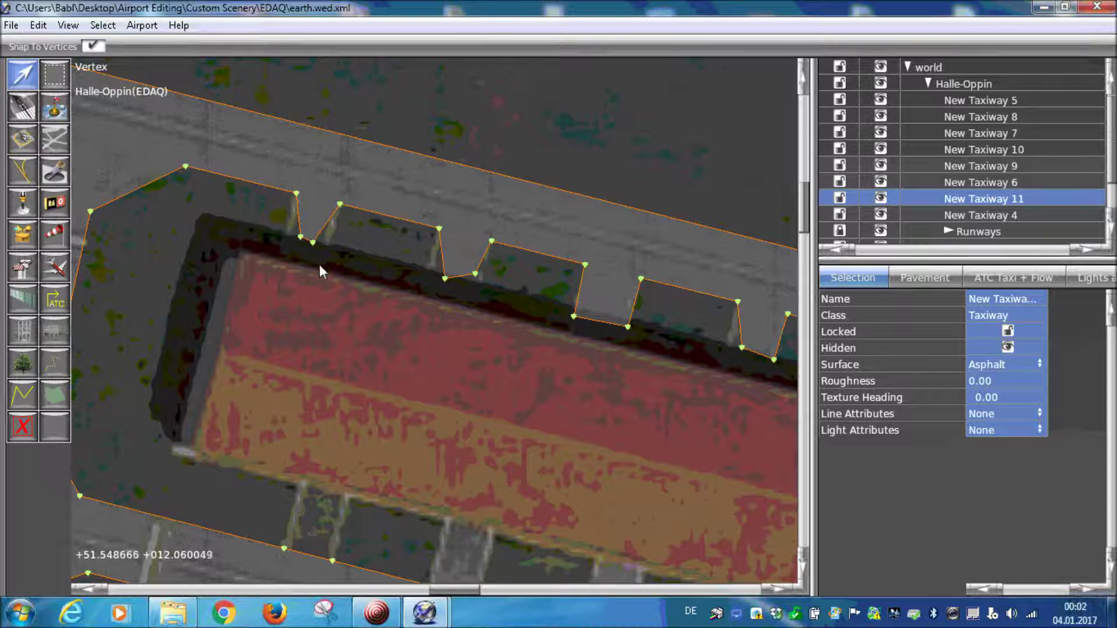
right_drag(327, 323, 330, 215)
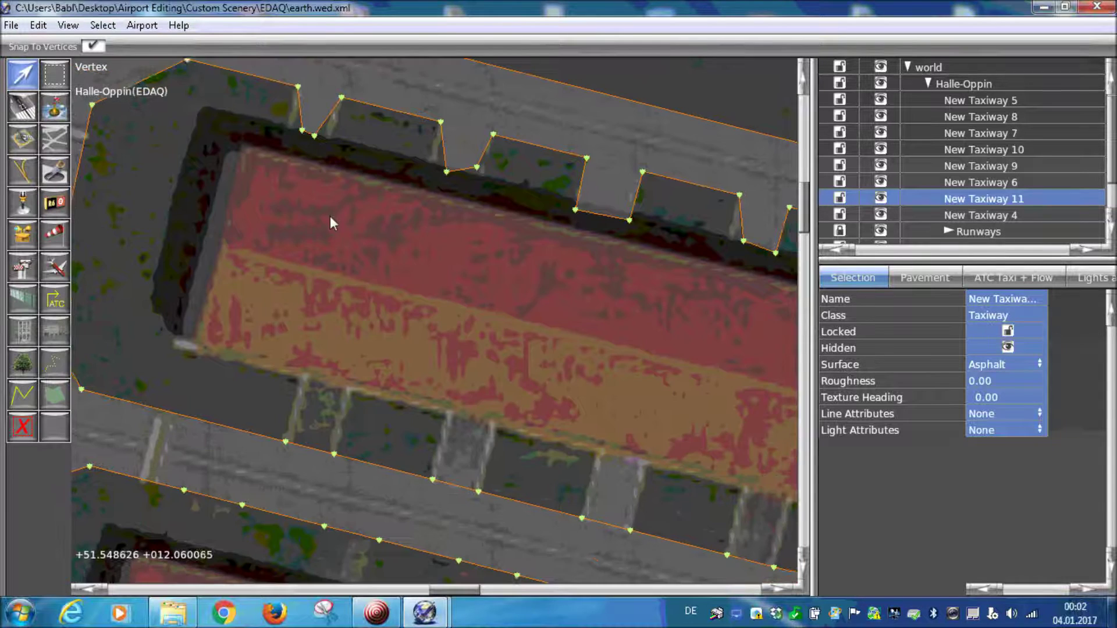
alt+click(301, 445)
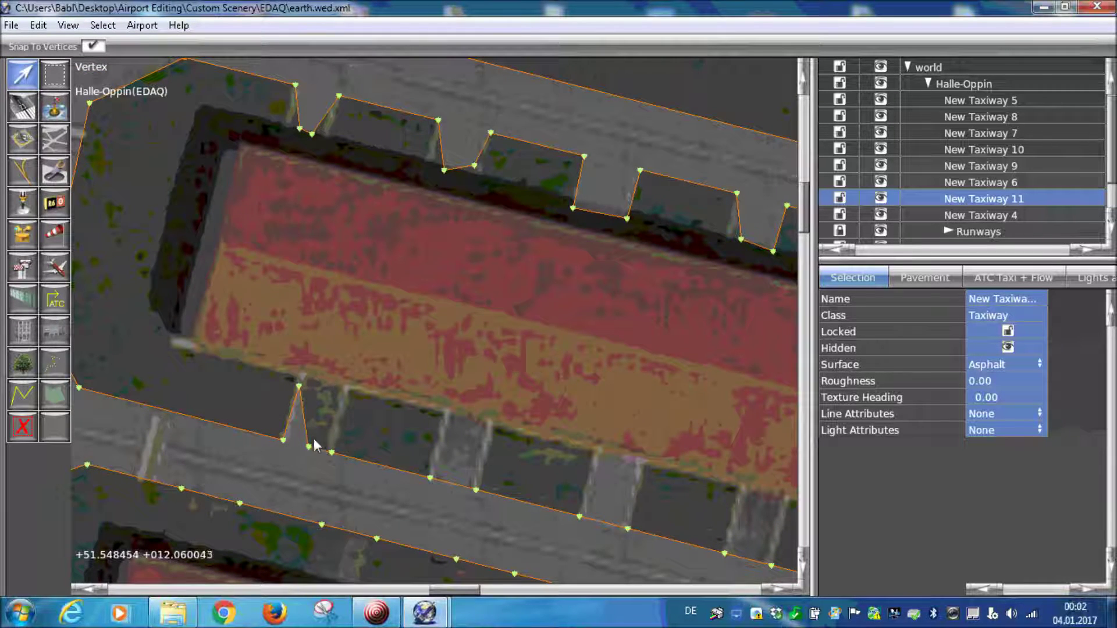
drag(309, 447, 345, 402)
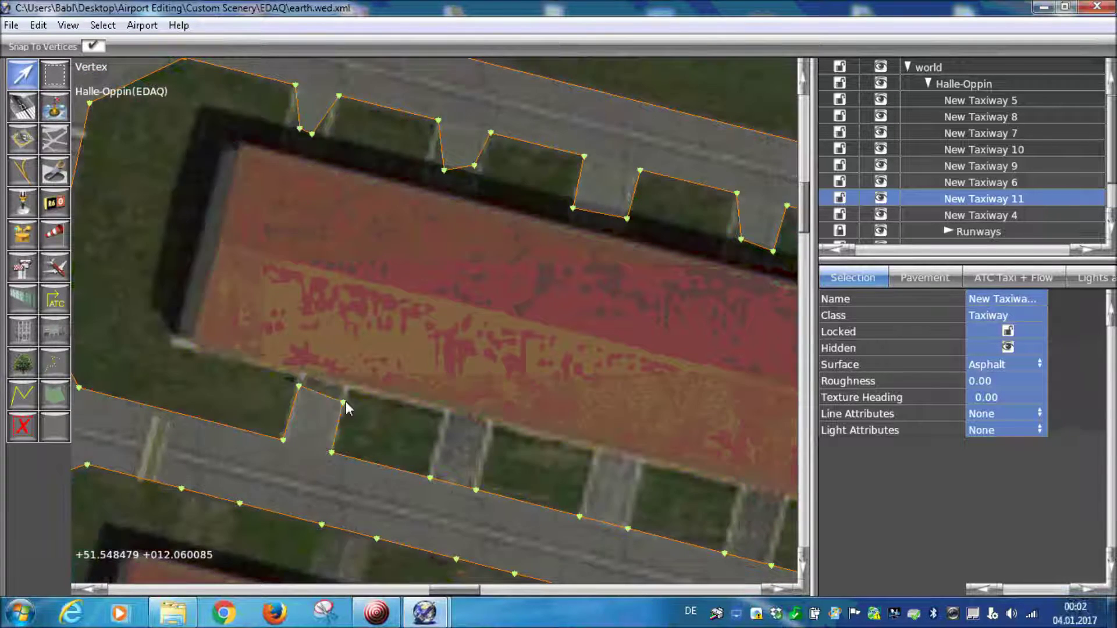
alt+click(444, 480)
drag(444, 480, 444, 425)
scroll(445, 424, down, 8)
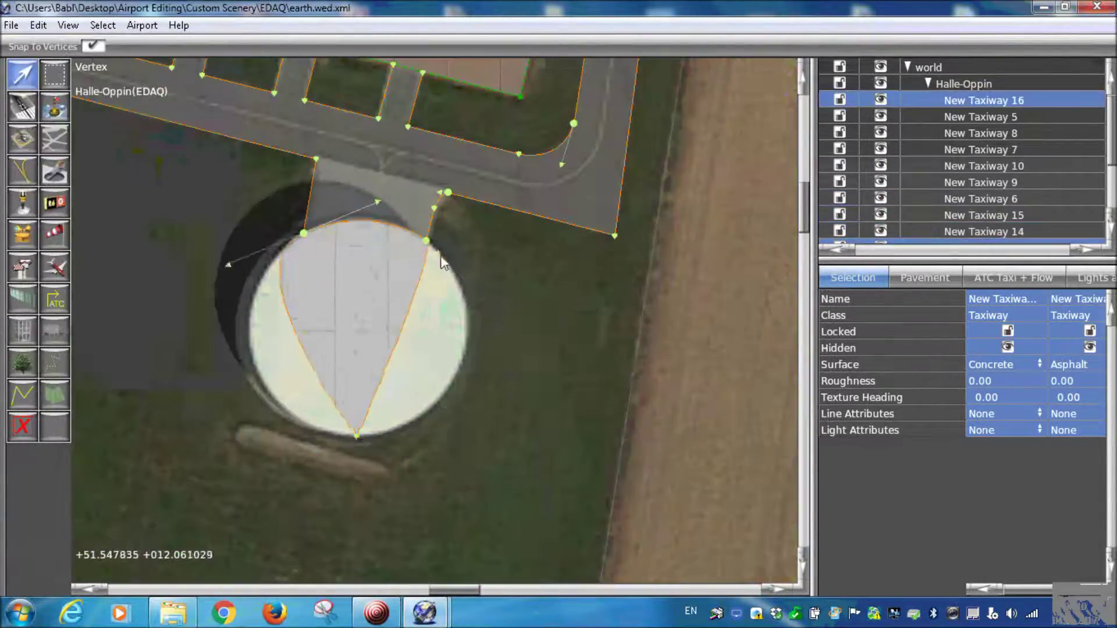
Curve the southern vertex of the round New Taxiway 16 concrete pad and adjust the northwest vertex's curve handle
drag(357, 436, 431, 427)
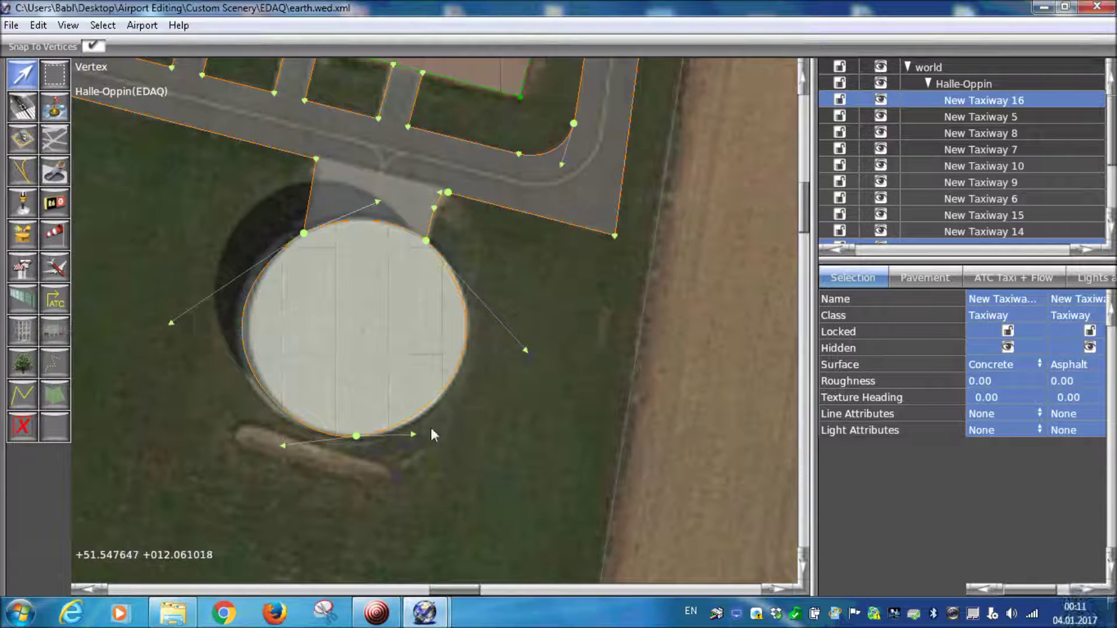
scroll(248, 294, up, 5)
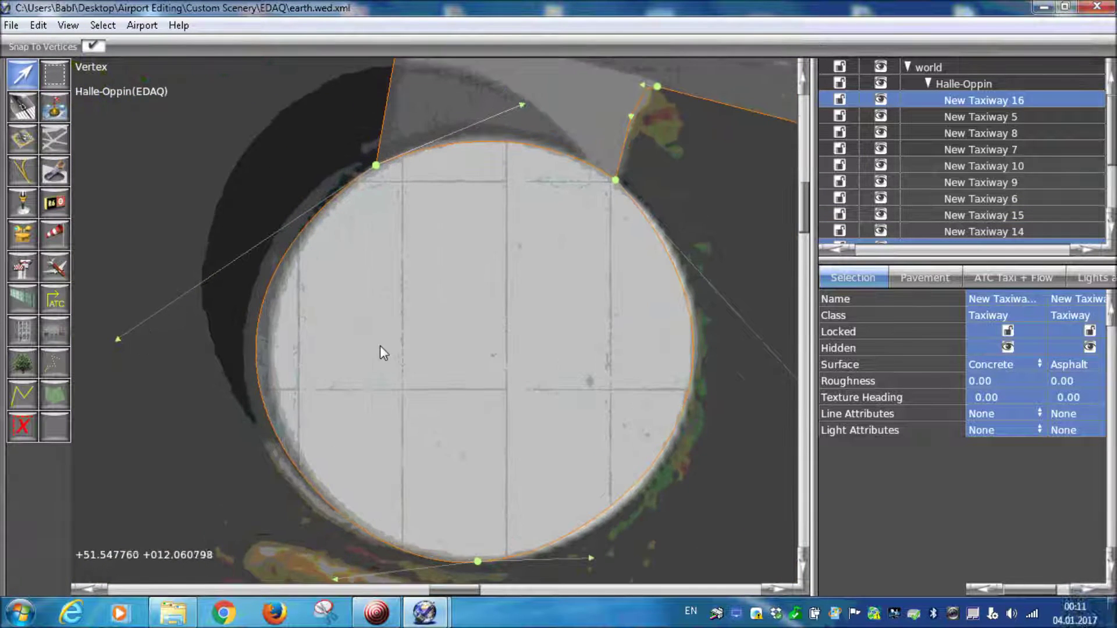
scroll(384, 344, down, 3)
scroll(233, 354, up, 2)
scroll(245, 350, up, 1)
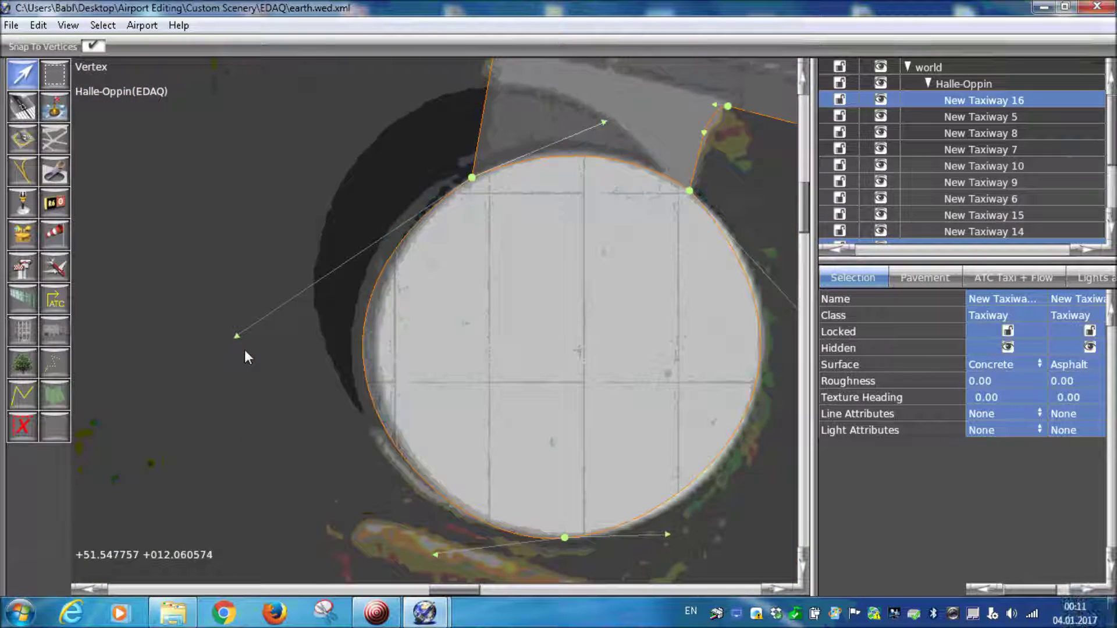
scroll(253, 354, down, 3)
scroll(247, 345, up, 2)
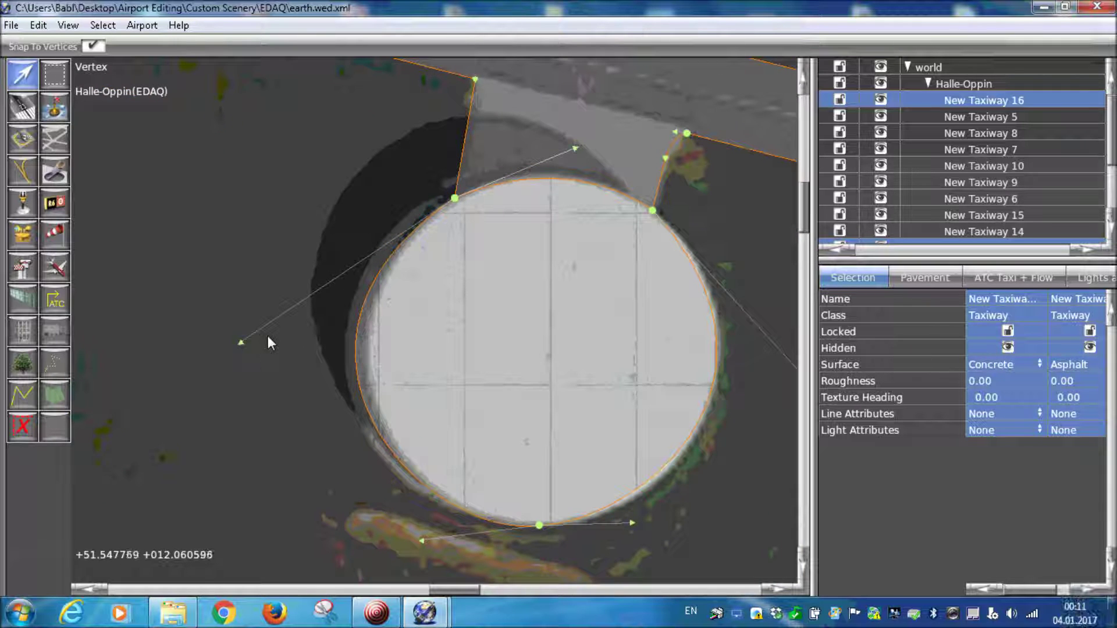
drag(243, 343, 298, 204)
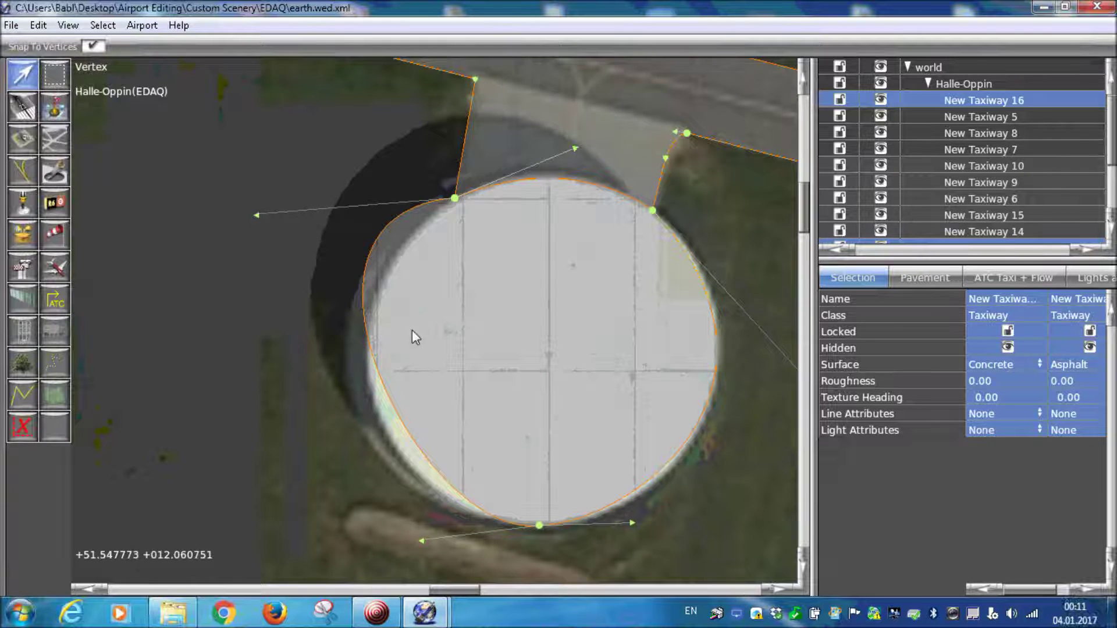
Reset the southern vertex's curve handles on the round pad and pull them out again as a nearly horizontal tangent
scroll(215, 173, down, 2)
scroll(240, 165, down, 2)
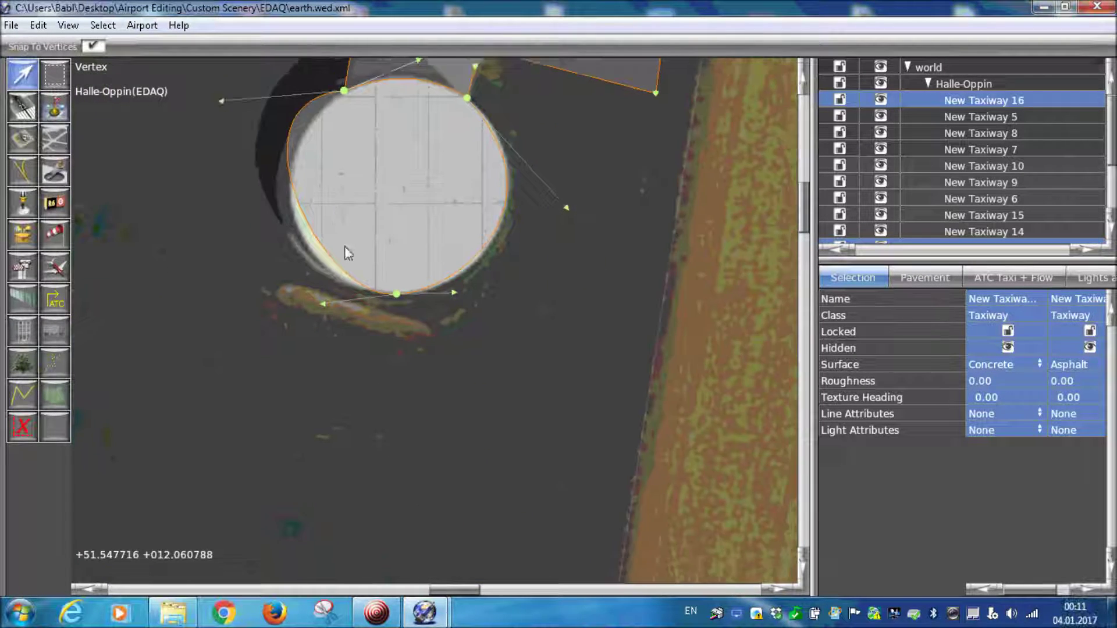
scroll(374, 327, up, 5)
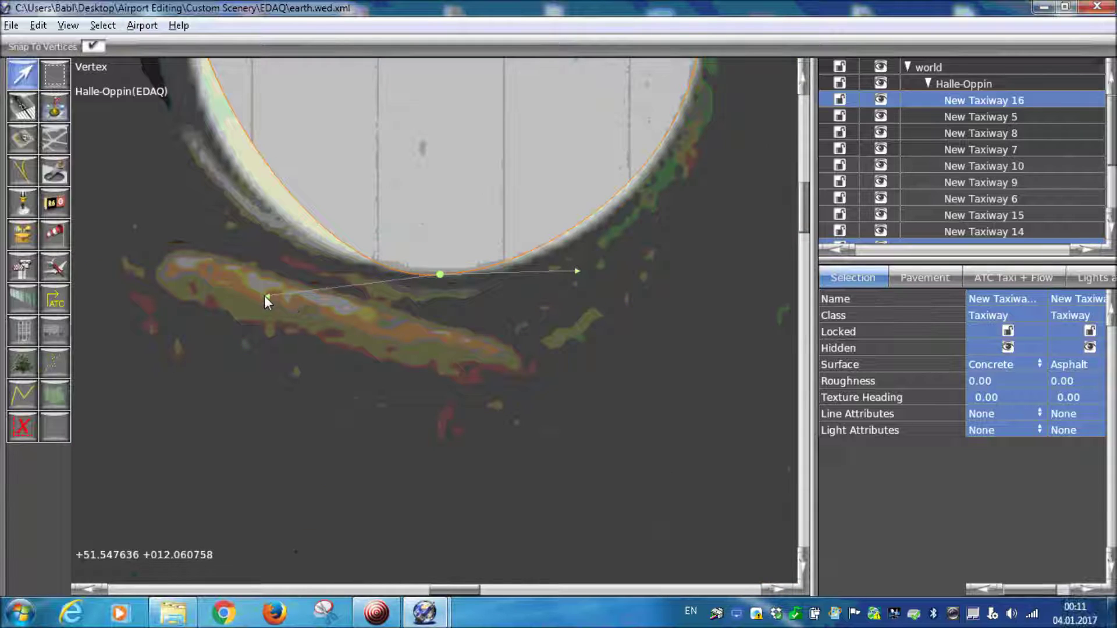
drag(268, 296, 440, 274)
drag(577, 271, 457, 276)
drag(469, 178, 590, 270)
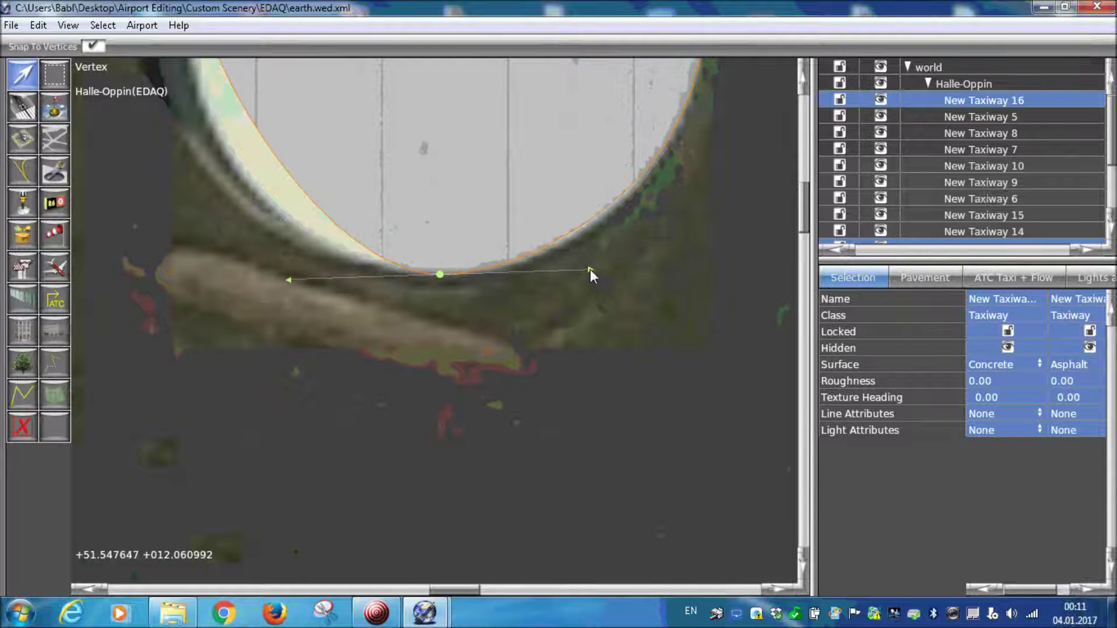
Lengthen the southern vertex's eastern curve handle slightly to fit the pad's southeast rim
scroll(558, 291, down, 1)
right_drag(570, 298, 465, 392)
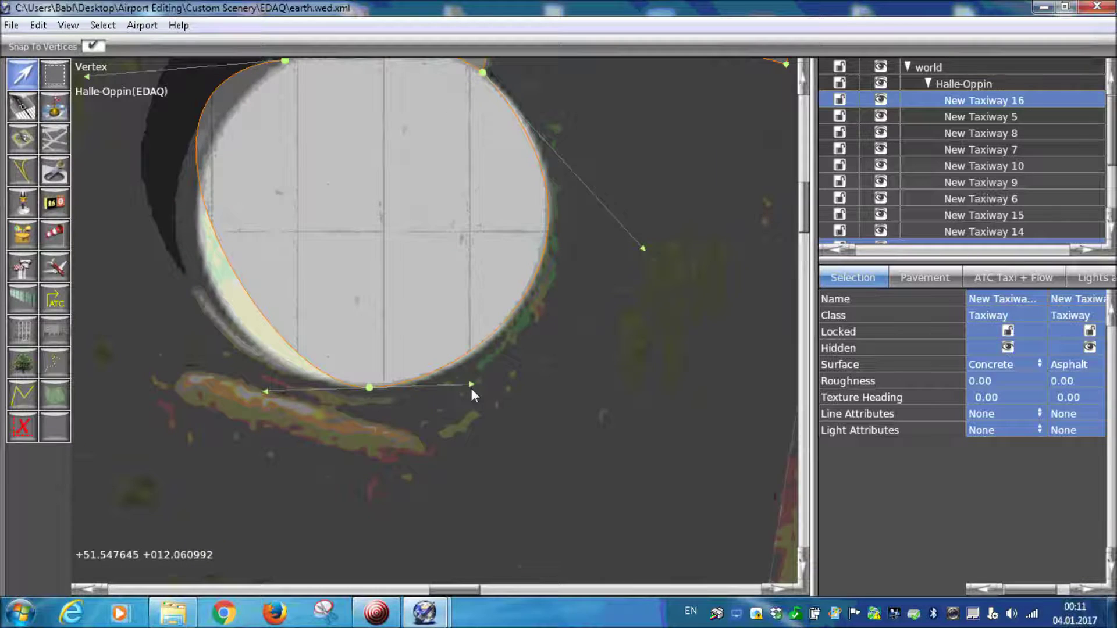
right_drag(308, 202, 337, 347)
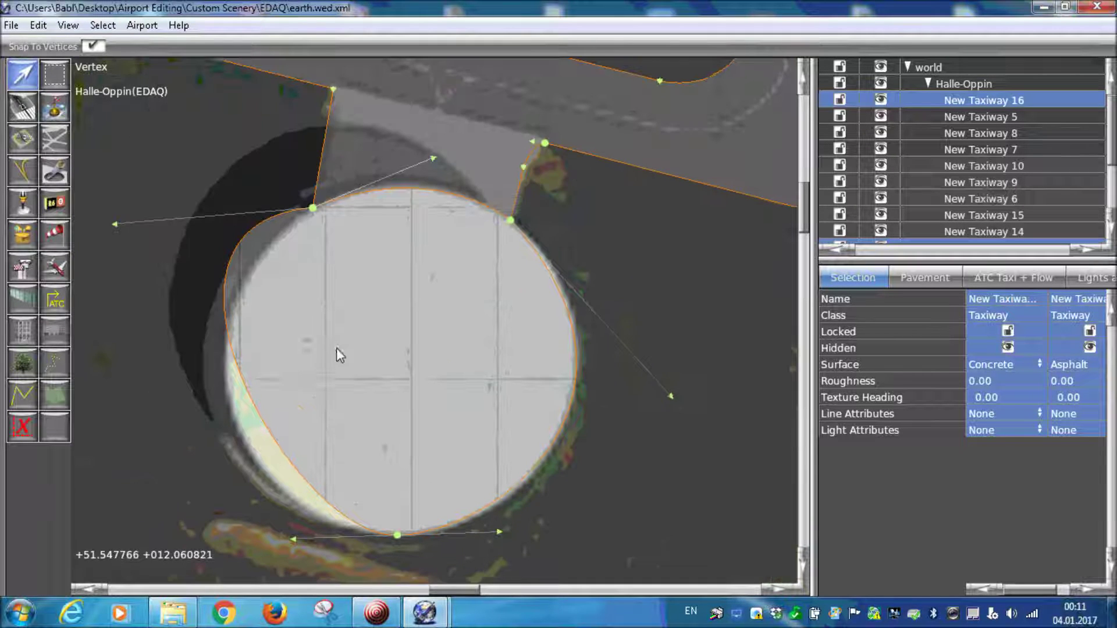
right_drag(117, 221, 142, 164)
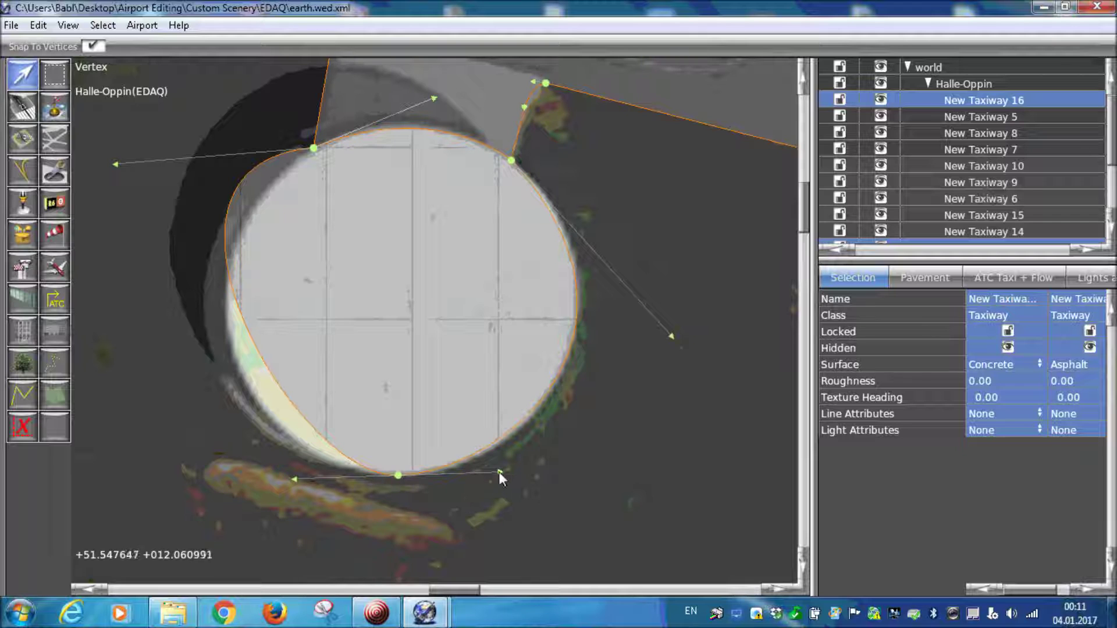
mouse_move(499, 473)
mouse_down()
mouse_move(653, 429)
mouse_move(620, 385)
mouse_move(529, 463)
mouse_move(531, 440)
mouse_move(500, 474)
mouse_move(511, 473)
mouse_up()
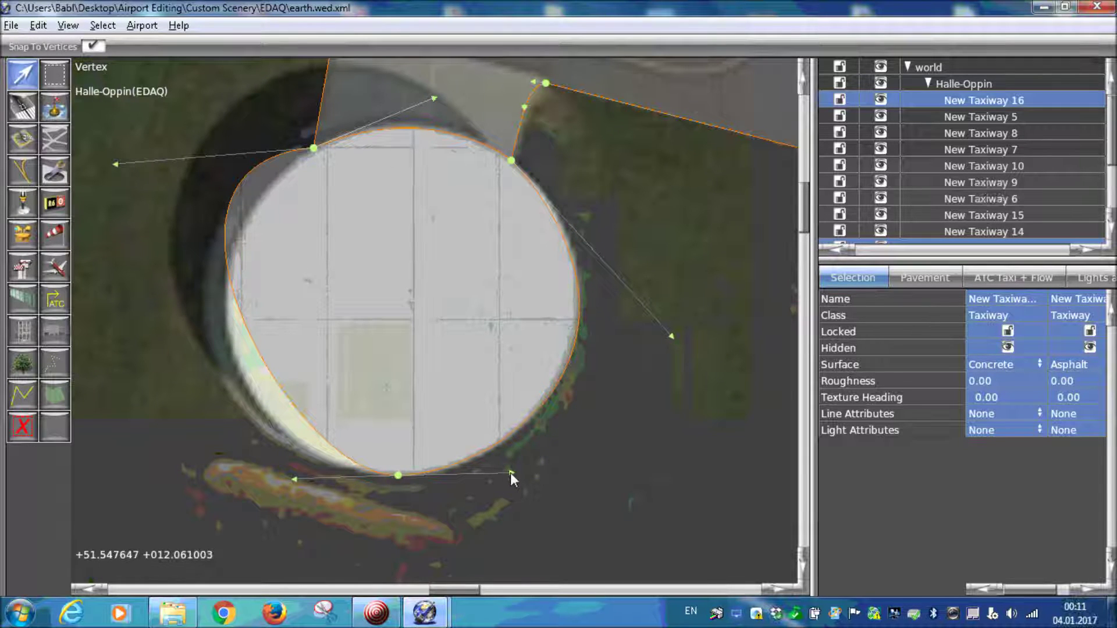
Shift the pad's southern vertex slightly west and readjust its eastern handle and the northeast vertex's handle to follow the rim
drag(397, 476, 378, 474)
drag(493, 470, 501, 486)
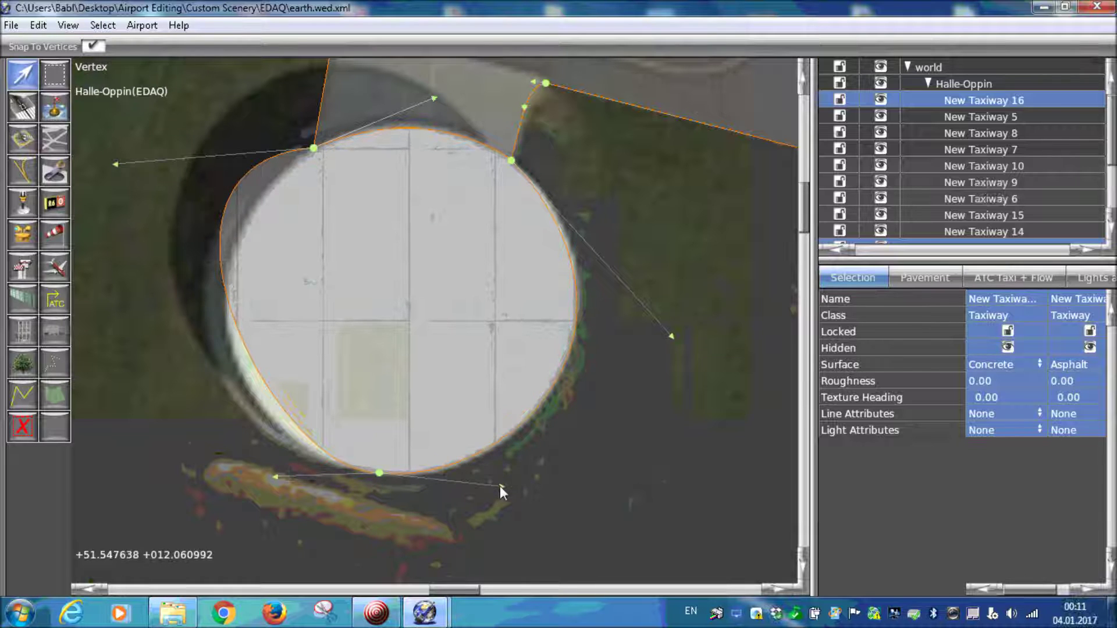
mouse_move(672, 336)
mouse_down()
mouse_move(683, 326)
mouse_move(673, 315)
mouse_up()
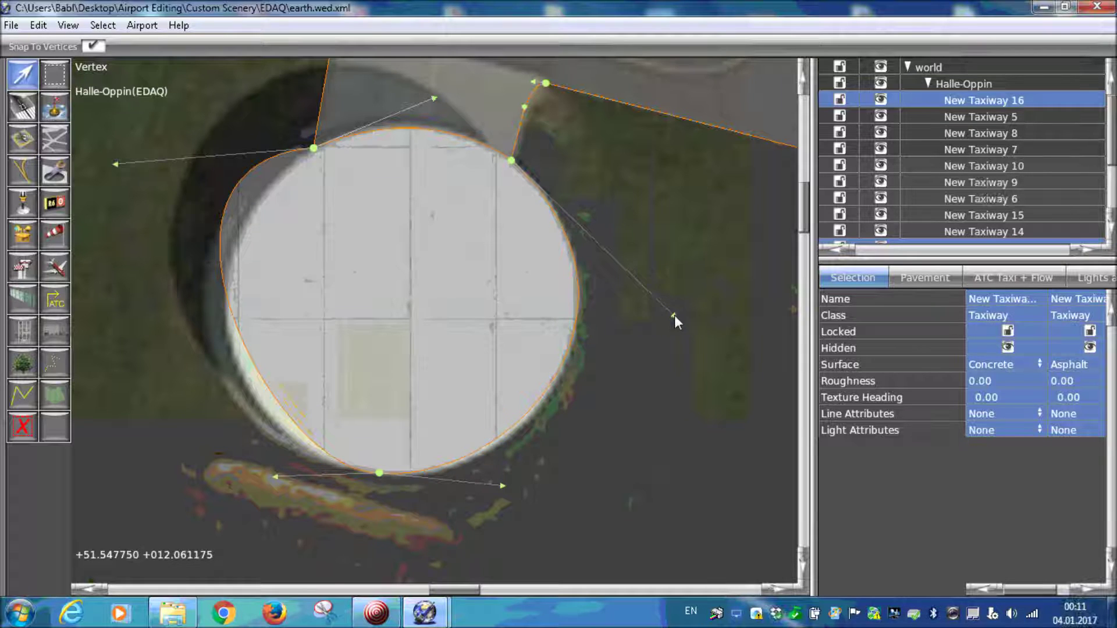
drag(501, 485, 534, 482)
drag(674, 315, 664, 312)
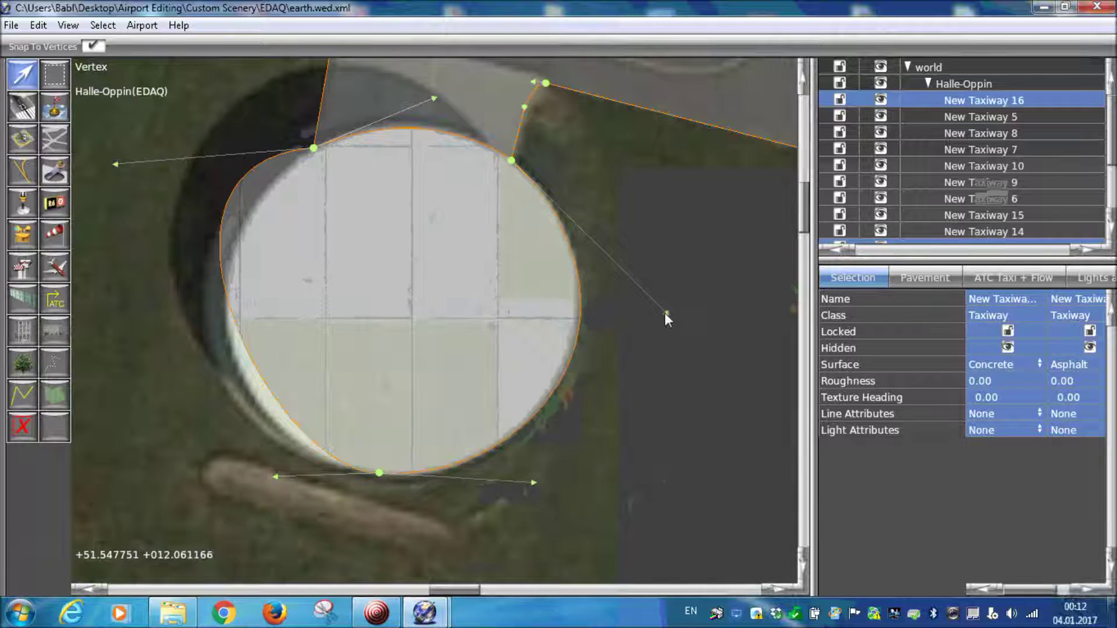
Align the pad's western edge with the round outline by adjusting the northwest vertex's handle and the southern vertex's western handle
drag(116, 164, 124, 295)
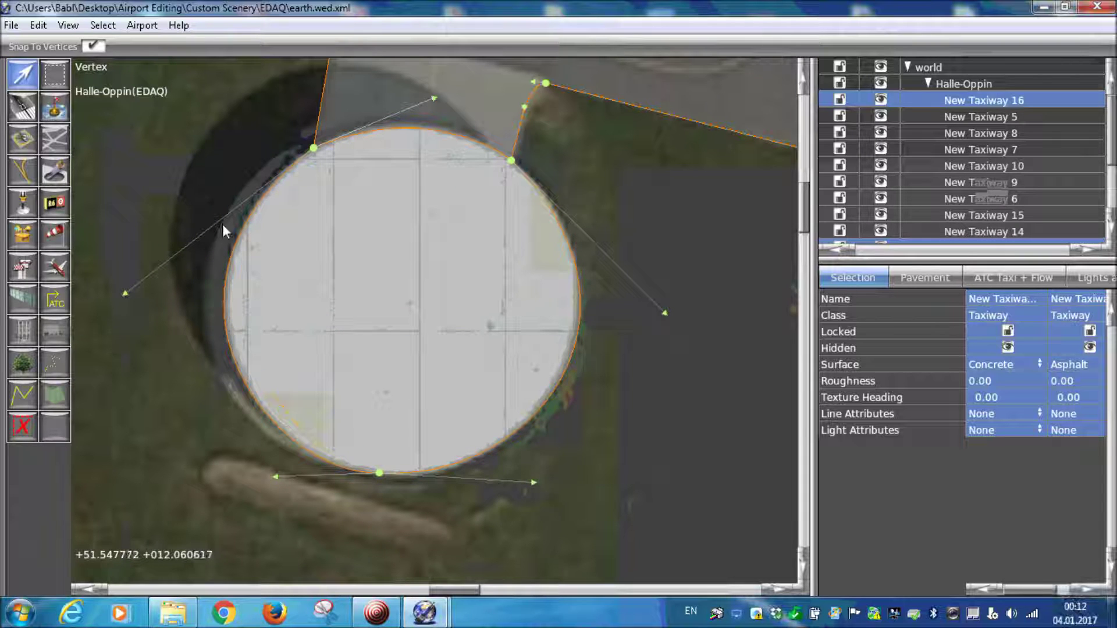
right_drag(125, 294, 107, 325)
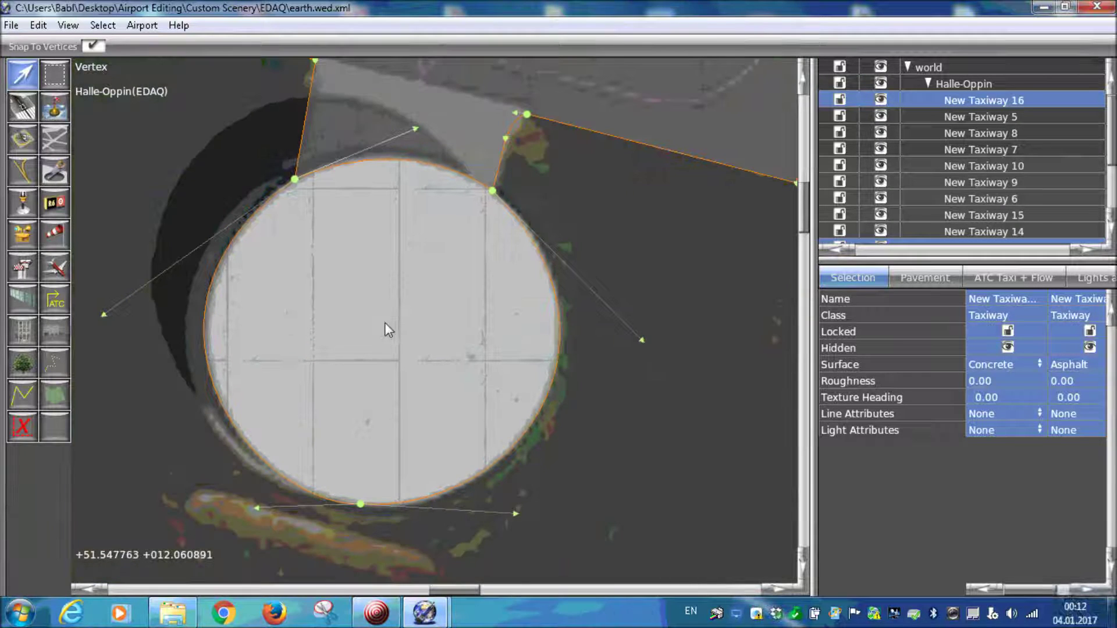
right_drag(385, 322, 451, 301)
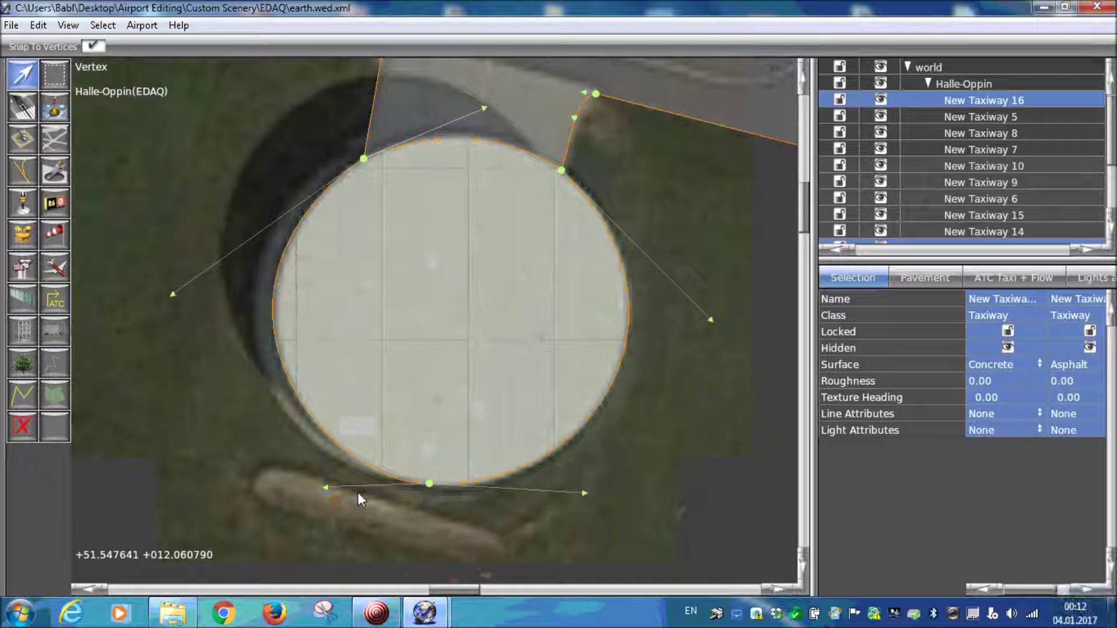
drag(325, 488, 322, 479)
drag(173, 294, 178, 296)
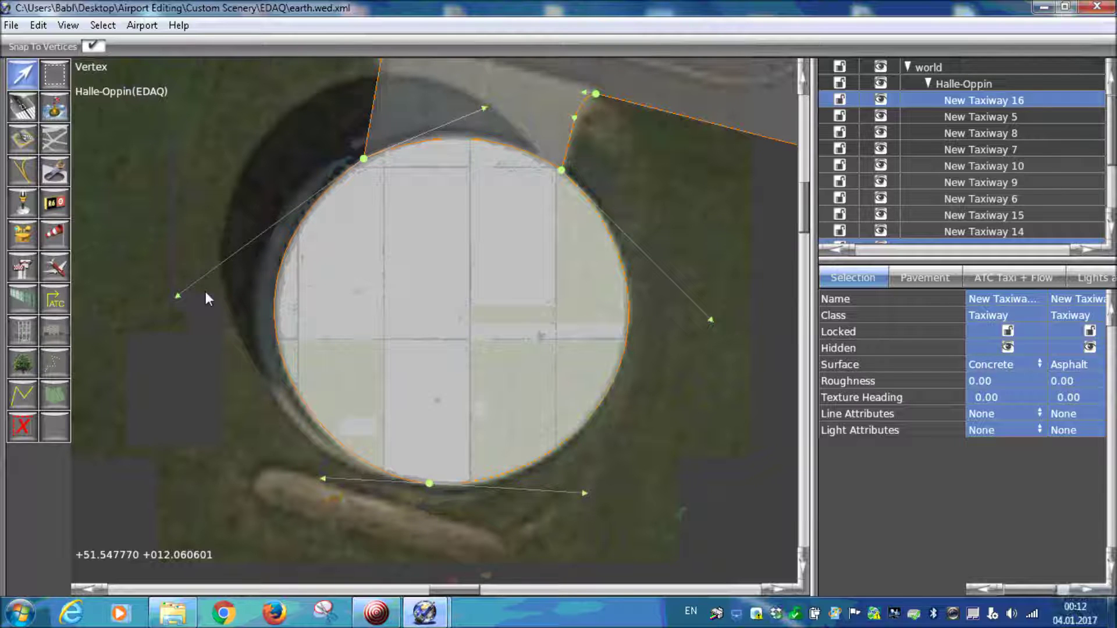
Examine the finished pavement outlines around the hangar rows, the round concrete pad and the adjoining taxiways against the aerial image
scroll(360, 148, down, 10)
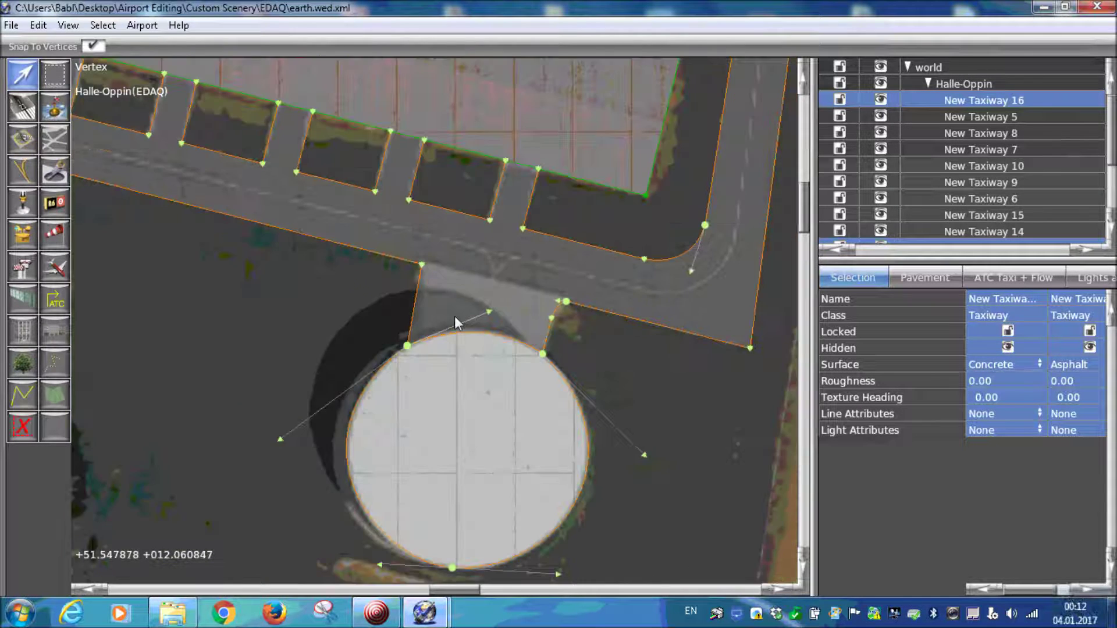
scroll(379, 375, down, 5)
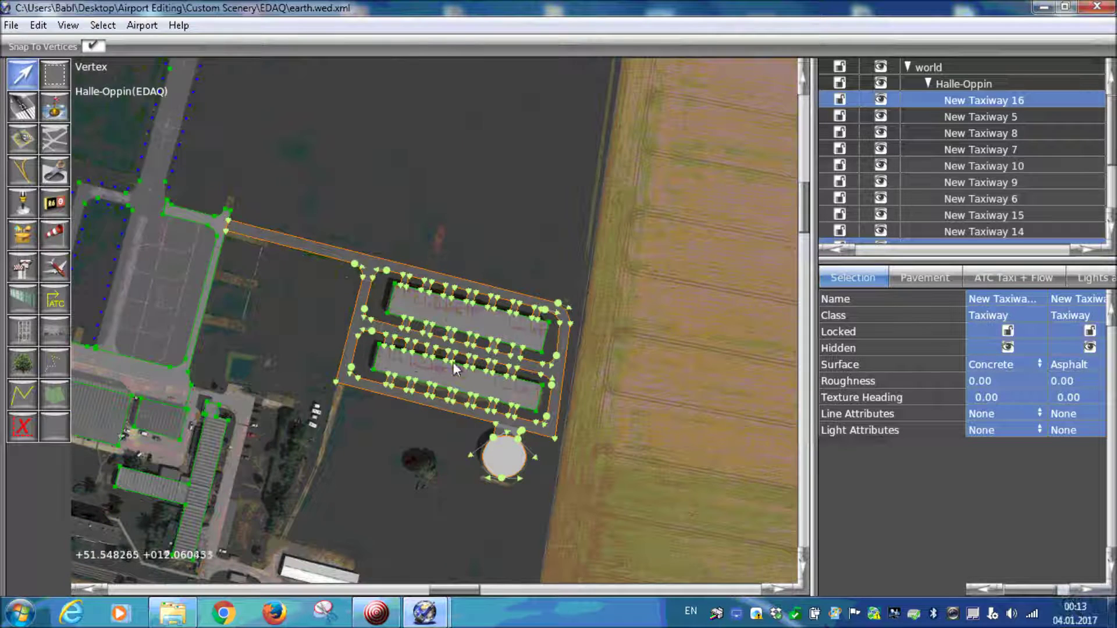
right_drag(246, 290, 416, 449)
scroll(422, 328, down, 2)
right_drag(422, 328, 411, 432)
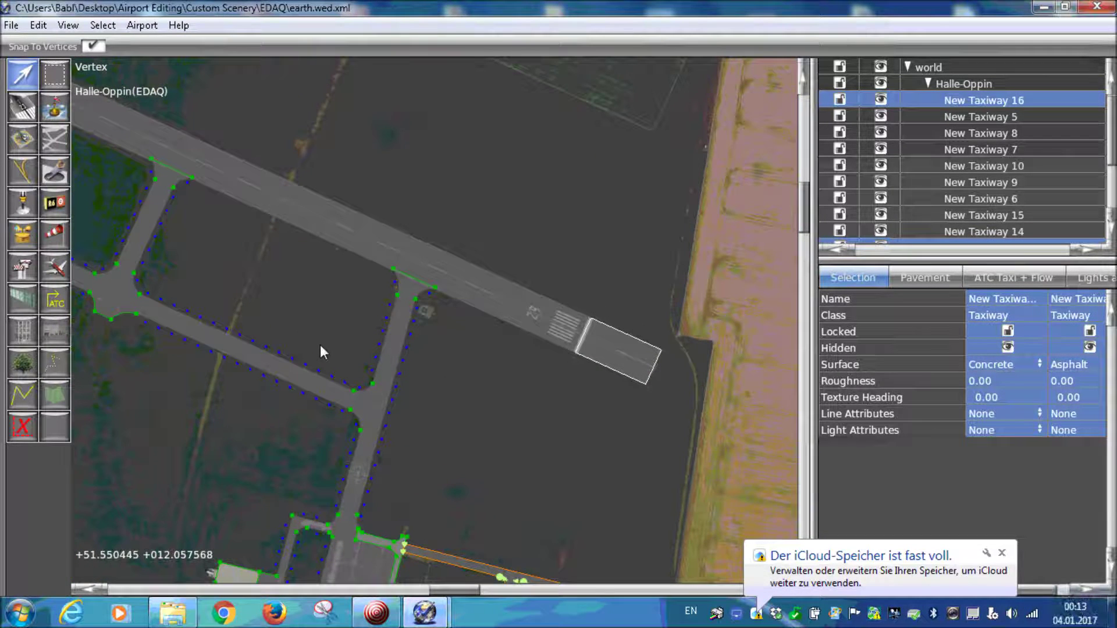
scroll(320, 344, down, 3)
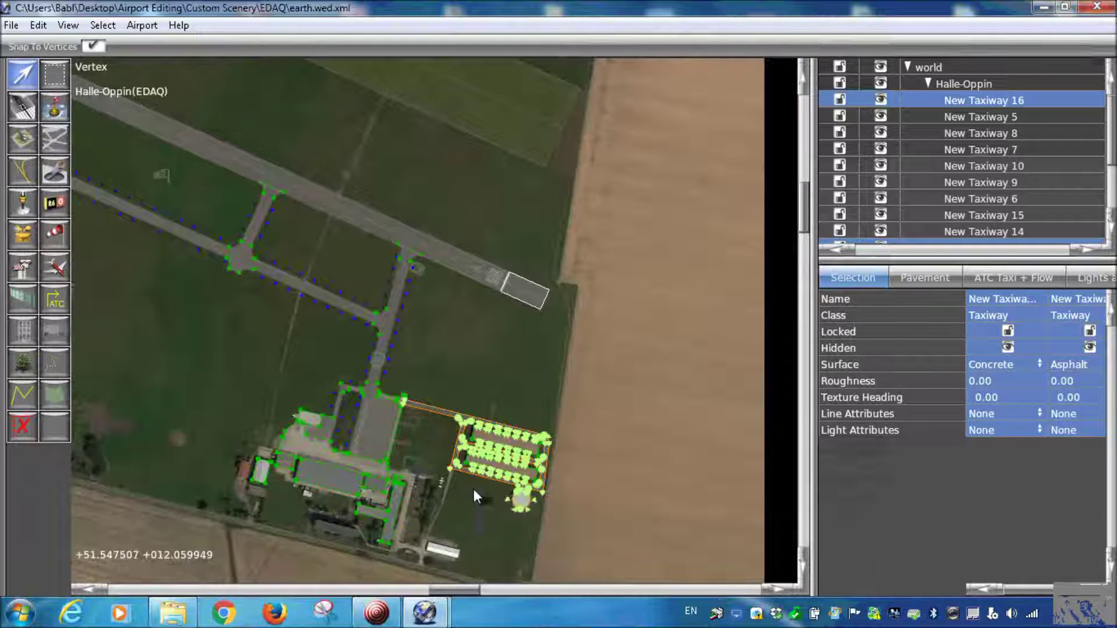
scroll(474, 494, up, 5)
scroll(613, 441, up, 4)
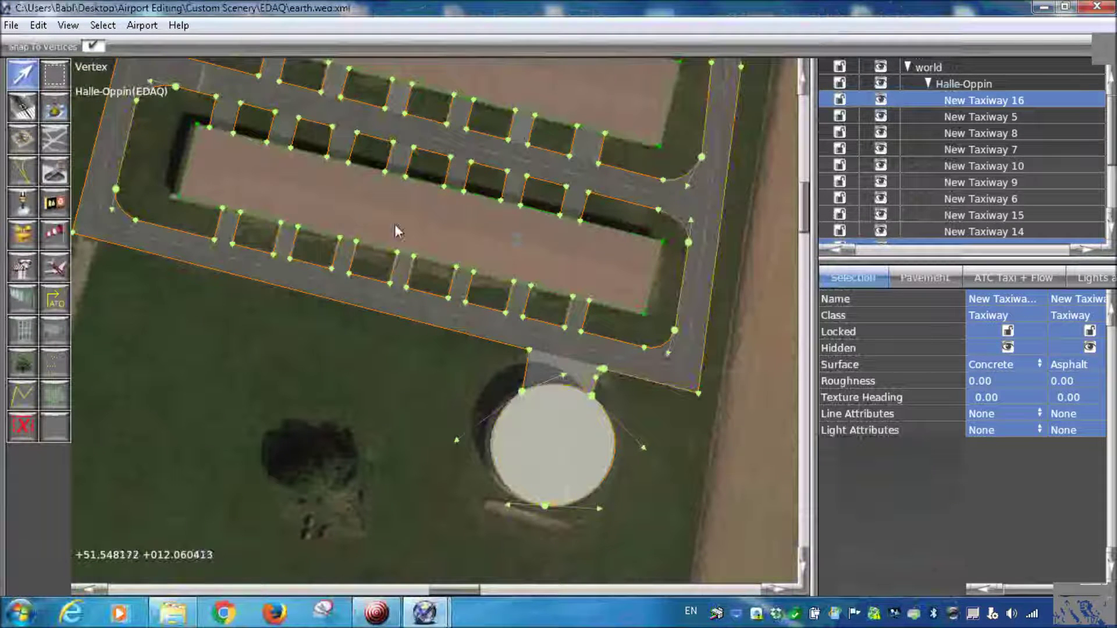
scroll(584, 442, up, 4)
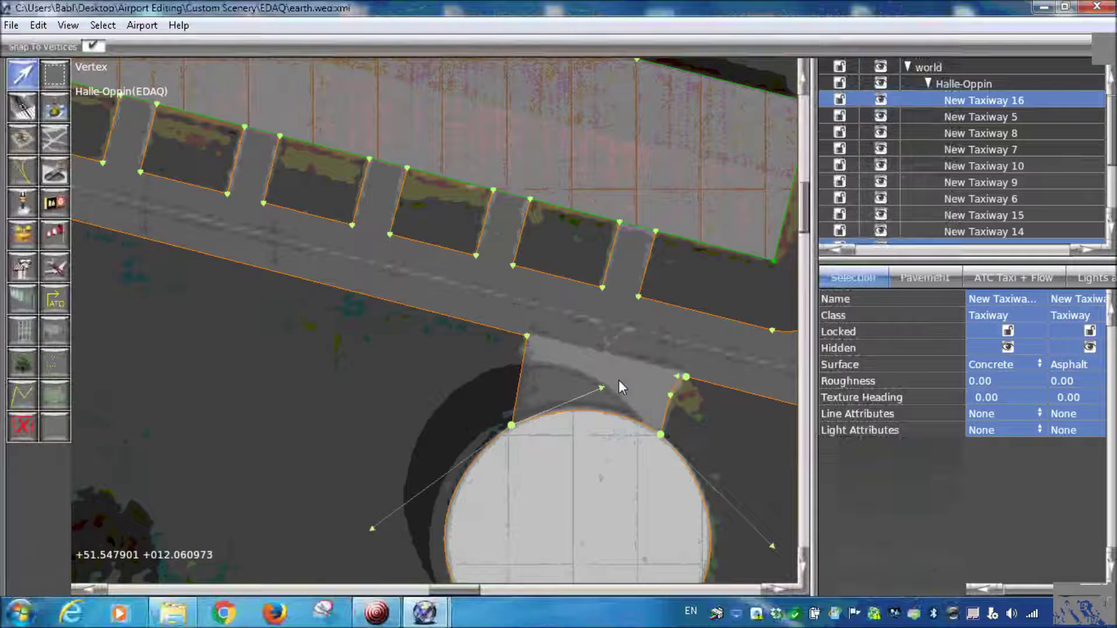
scroll(548, 354, down, 2)
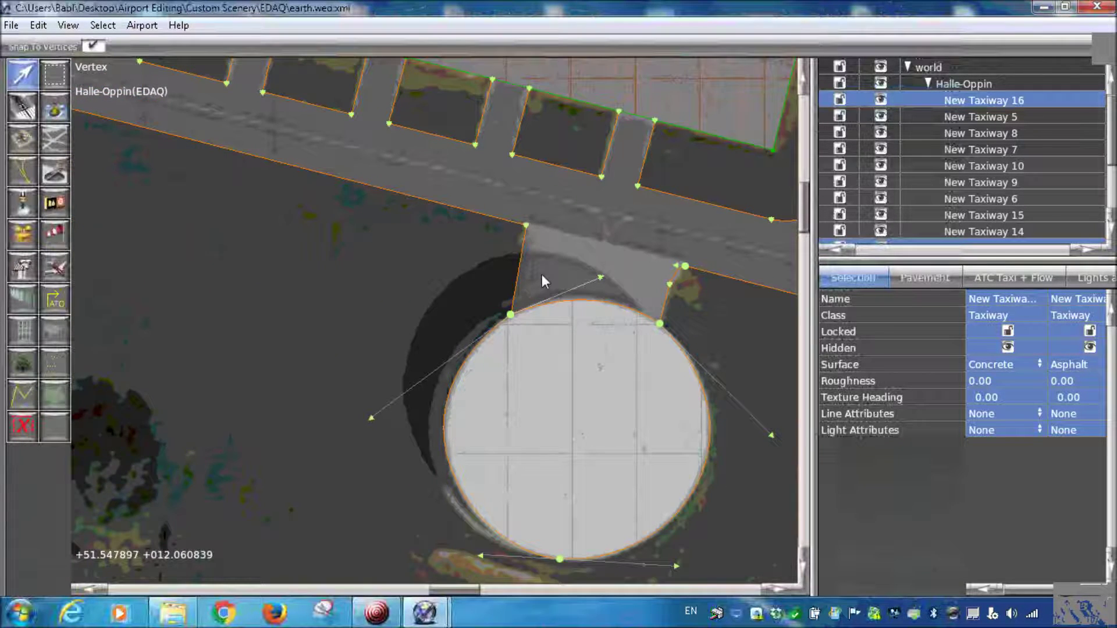
scroll(542, 273, down, 1)
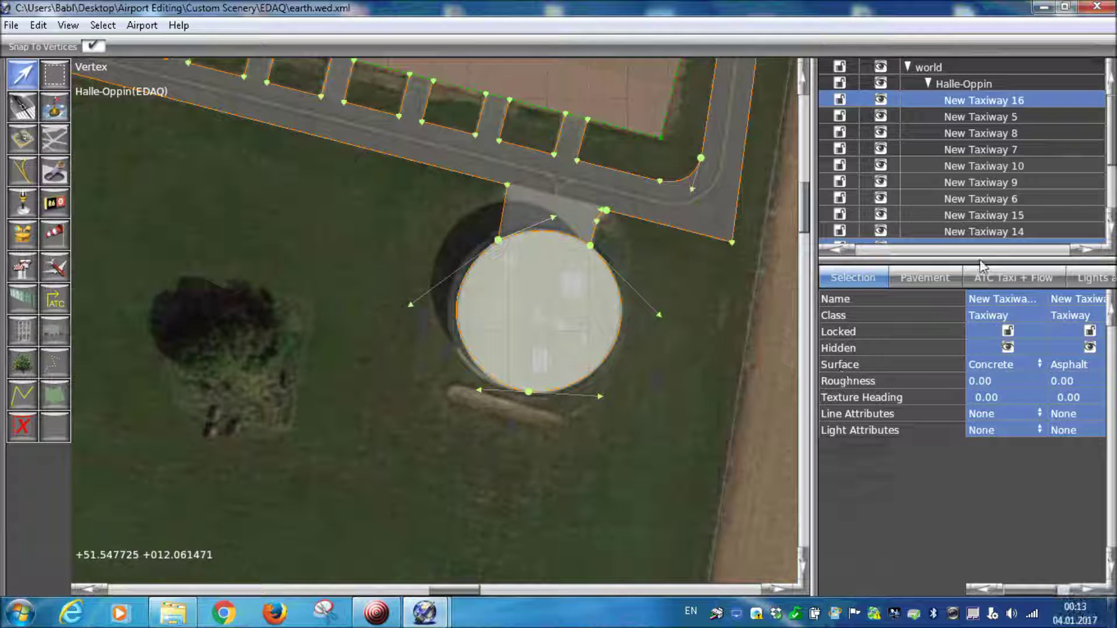
Group New Taxiway 16, 5, 8, 7, 10, 9, 6, 15, 14, 11 and 4 together in the airport hierarchy
drag(981, 267, 981, 333)
scroll(486, 308, down, 5)
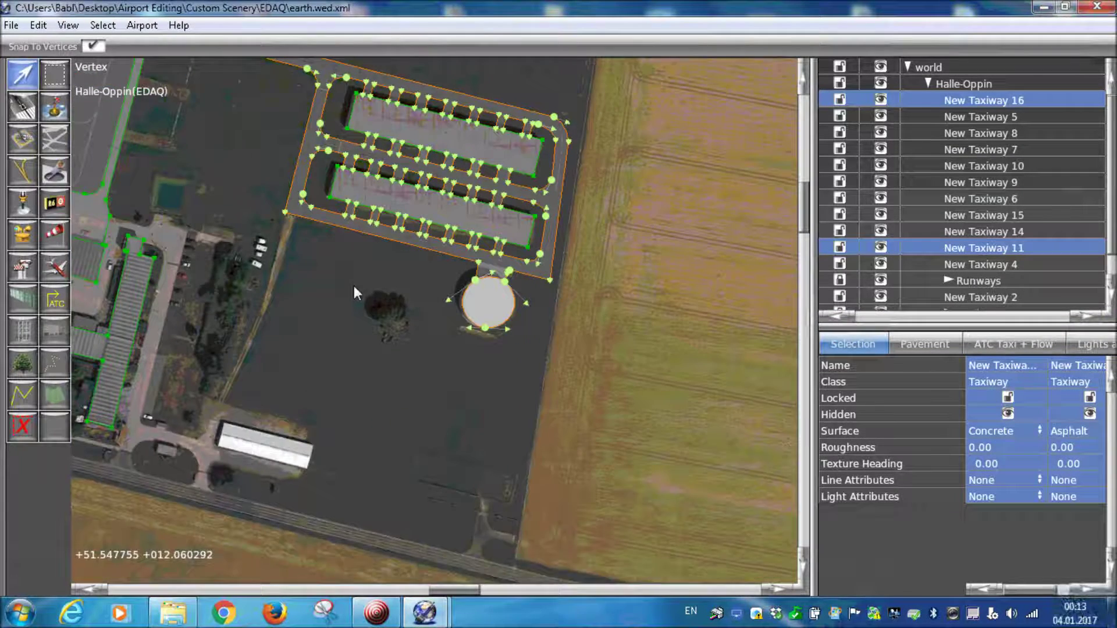
scroll(475, 411, down, 3)
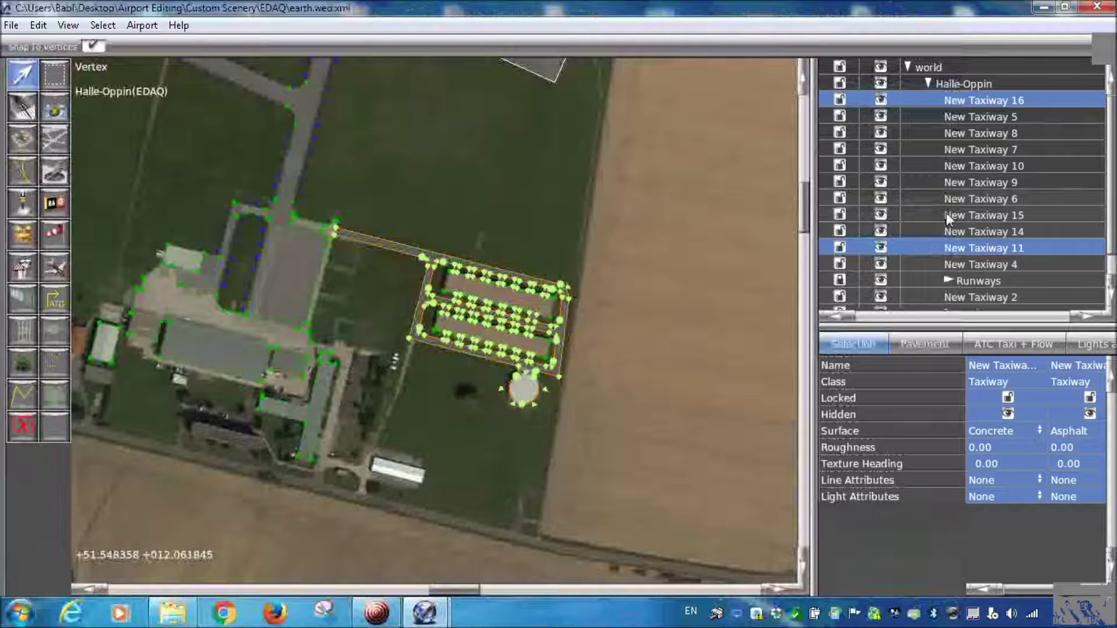
ctrl+click(998, 117)
ctrl+click(992, 139)
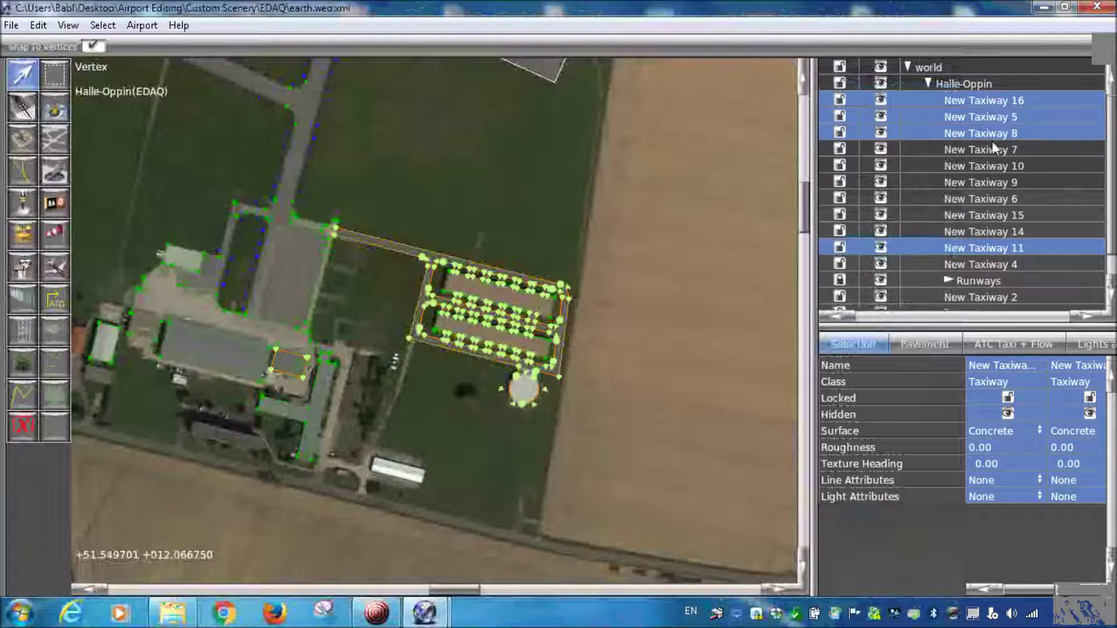
ctrl+click(991, 147)
ctrl+click(990, 168)
ctrl+click(985, 183)
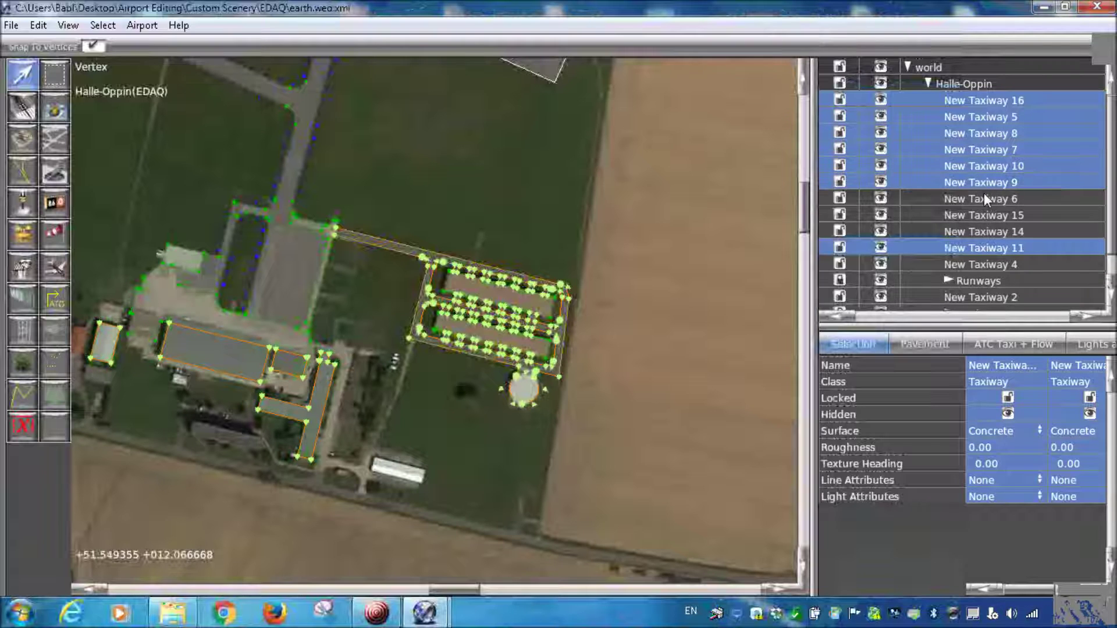
ctrl+click(984, 198)
ctrl+click(986, 215)
ctrl+click(986, 230)
ctrl+click(982, 263)
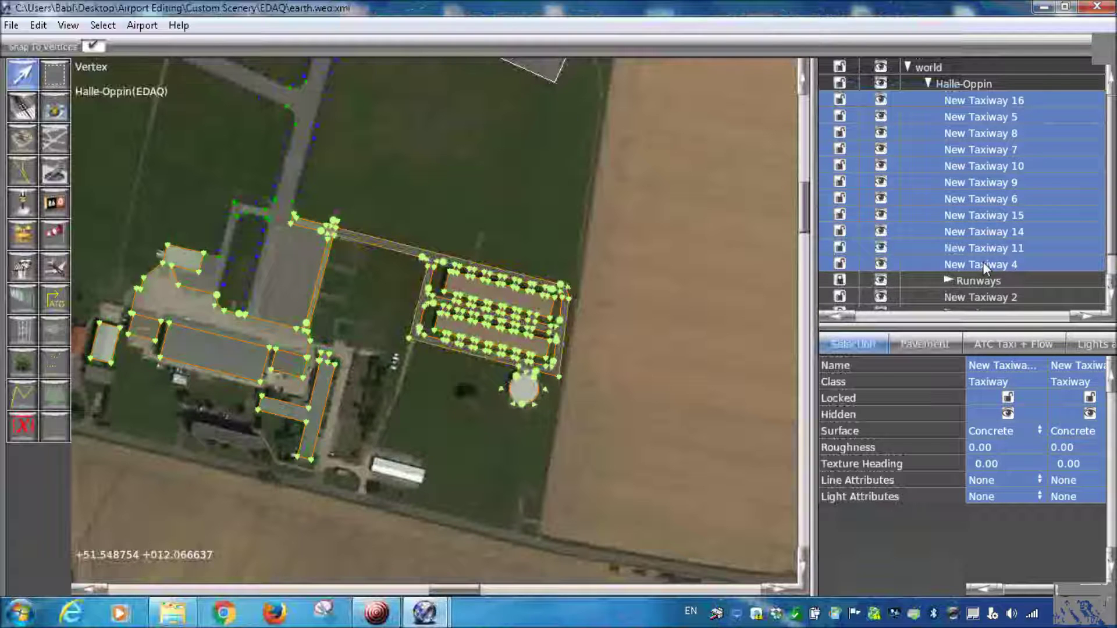
click(39, 25)
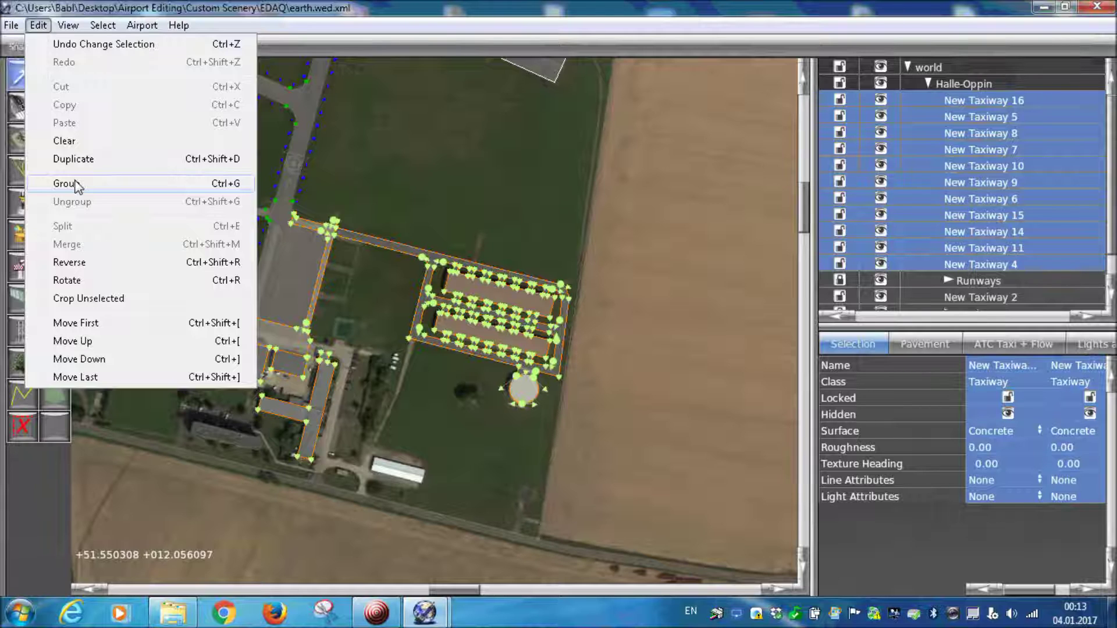
click(75, 185)
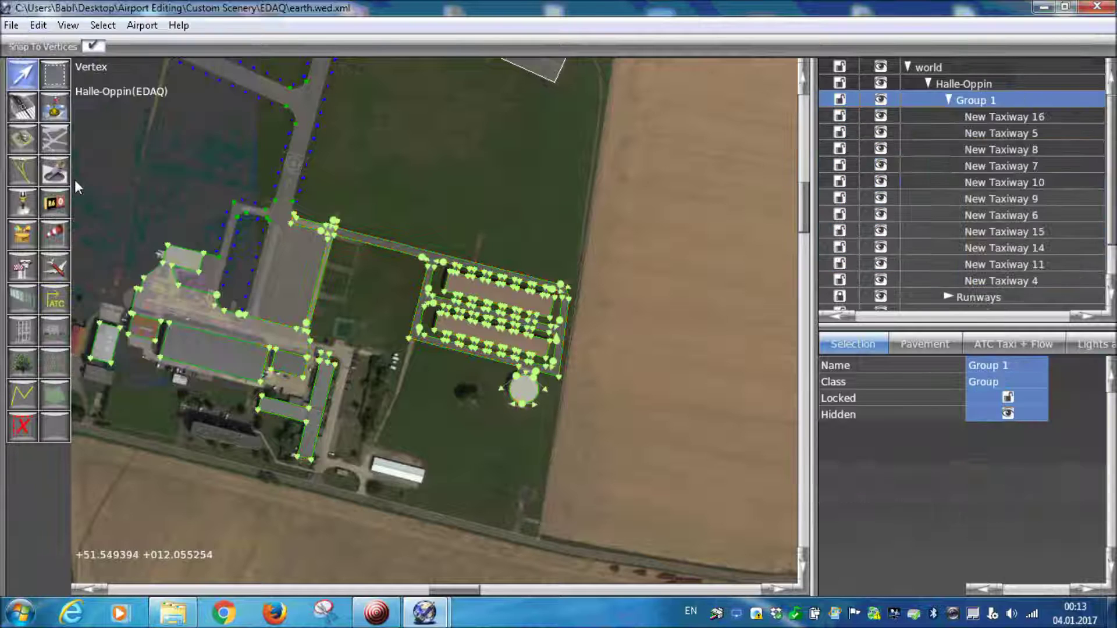
Rename the new group of taxiway pavements as Taxiways
scroll(1006, 162, down, 2)
scroll(987, 106, up, 3)
click(986, 105)
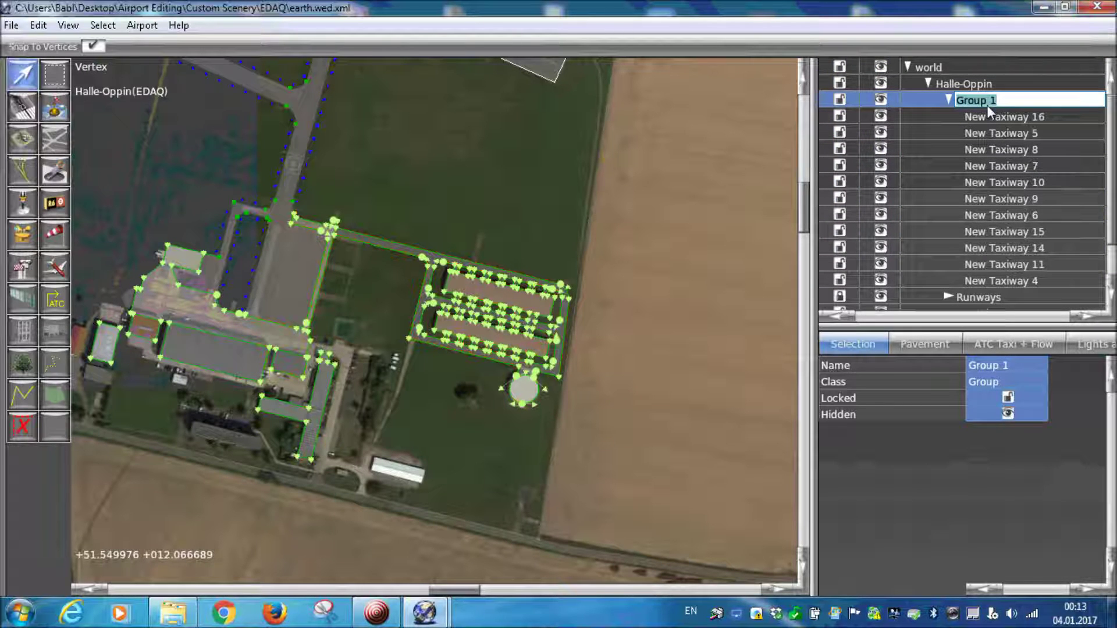
text(T)
text(axiwazs)
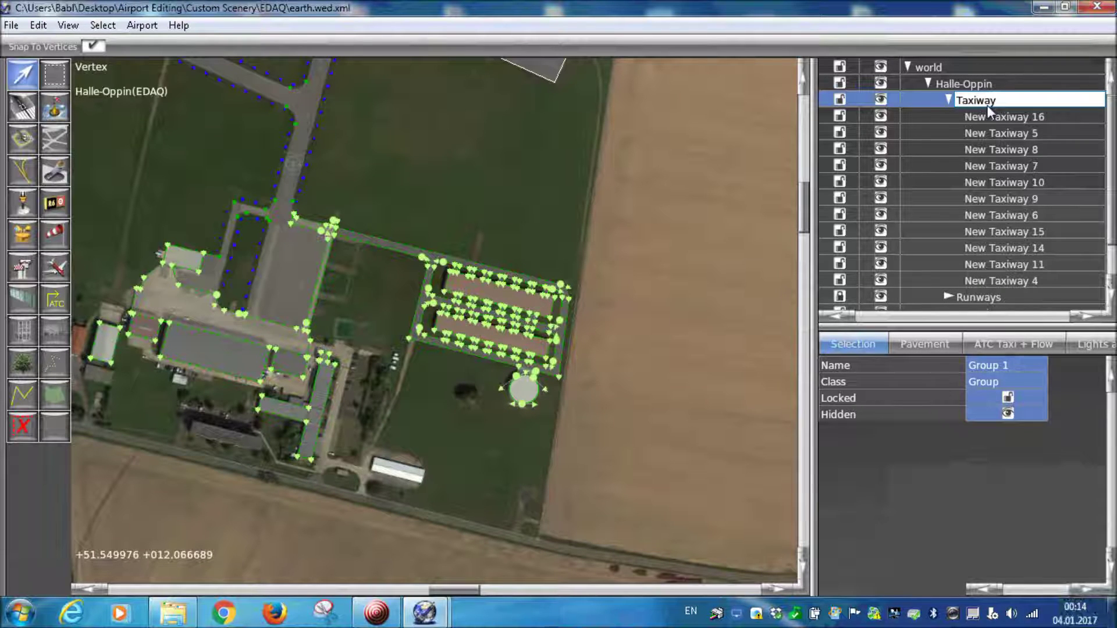
key(Return)
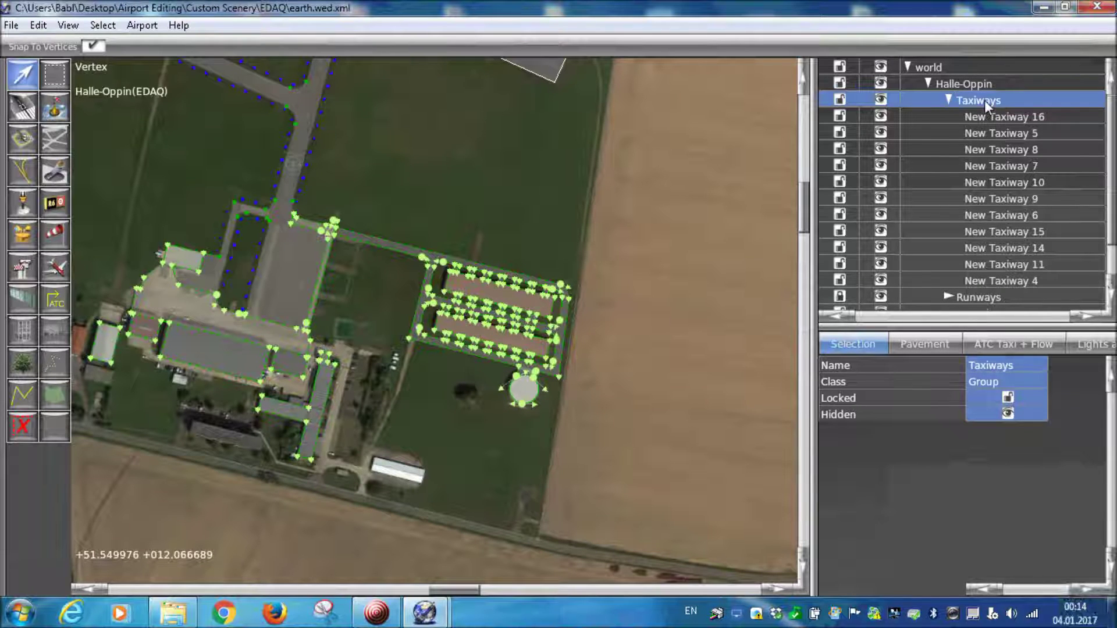
Collapse the Taxiways group in the hierarchy and move New Taxiway 2 into it
click(947, 100)
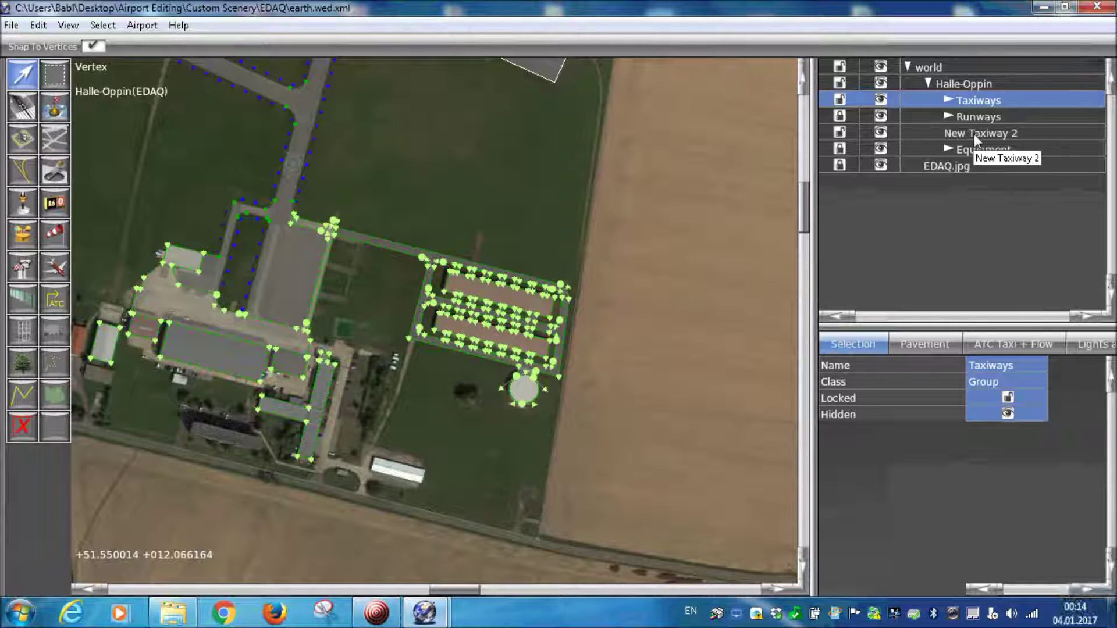
mouse_move(973, 134)
mouse_down()
mouse_move(976, 100)
mouse_move(982, 134)
mouse_up()
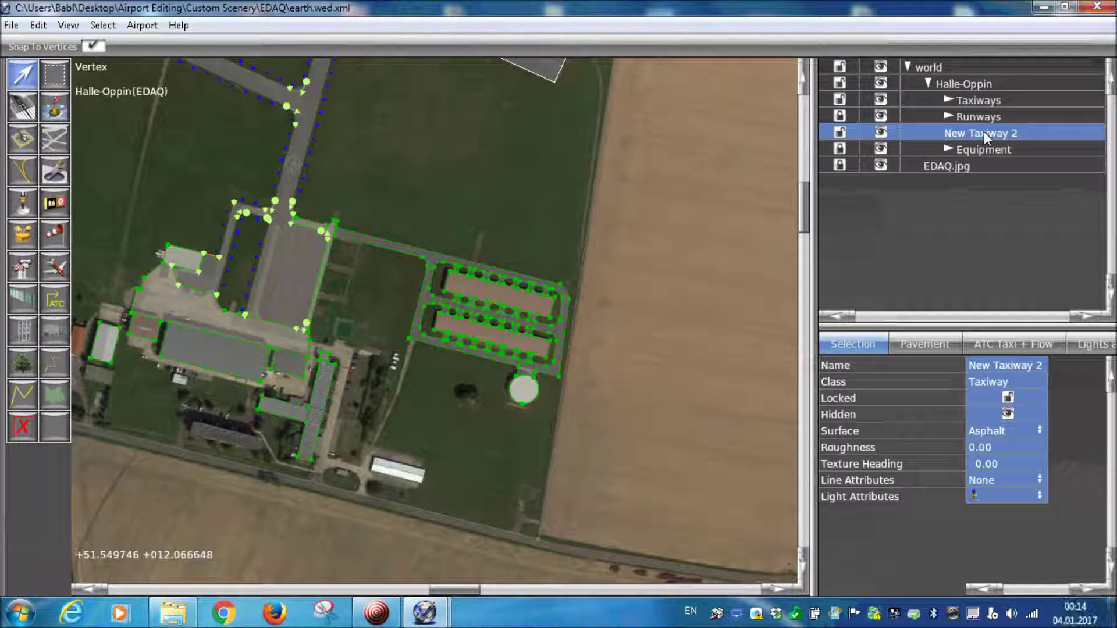
drag(984, 134, 1007, 100)
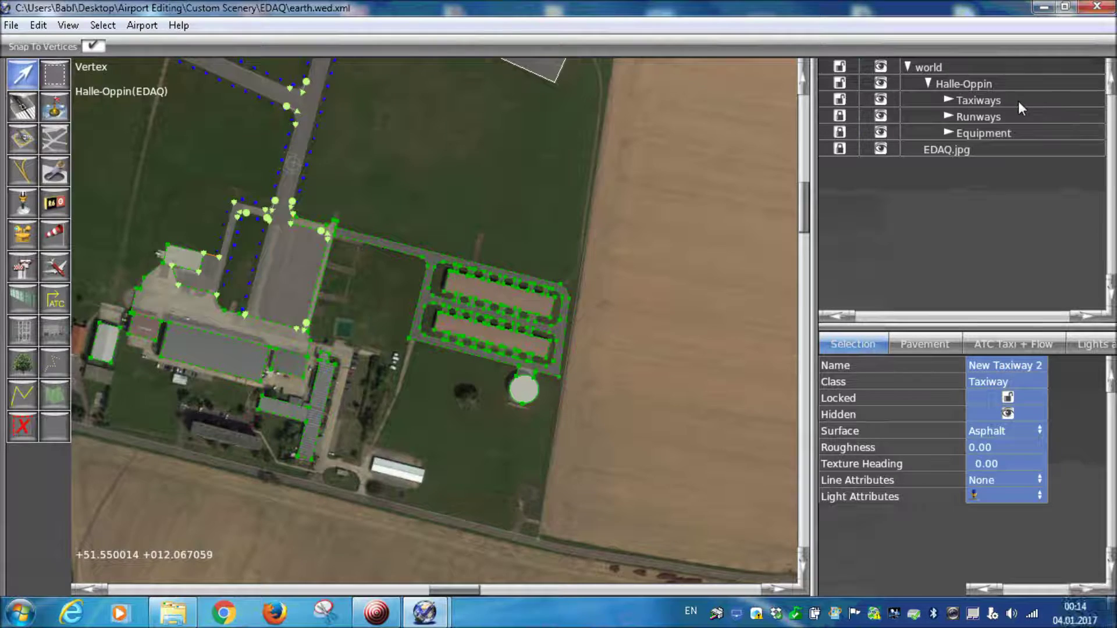
Look over the whole airport layout to check the taxiway pavements and their connections to the runway
scroll(685, 197, down, 5)
scroll(564, 333, up, 2)
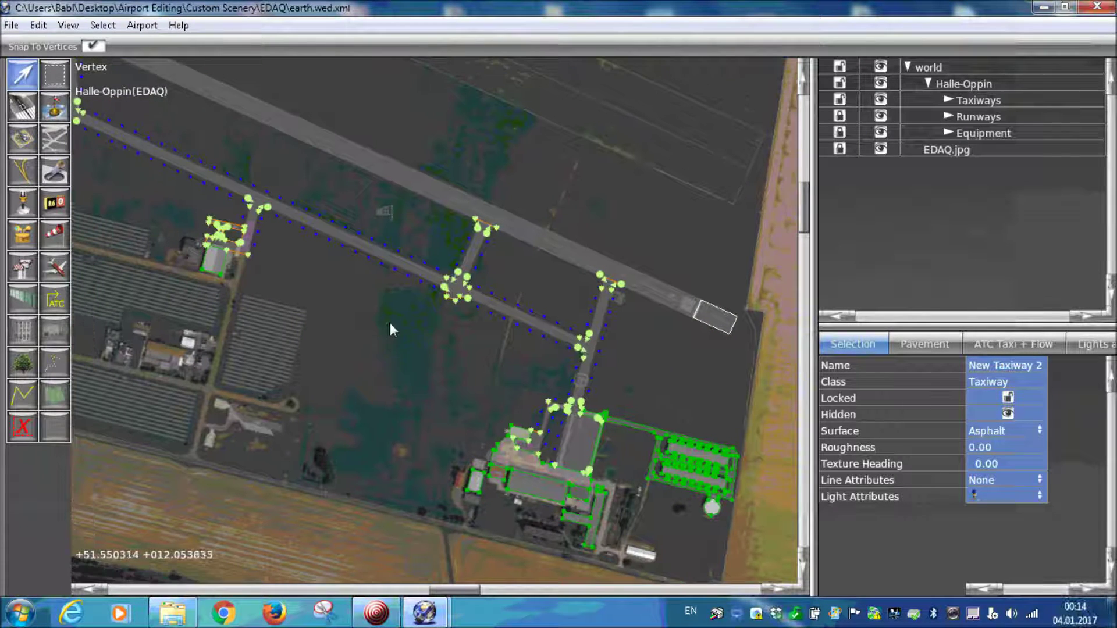
right_drag(390, 323, 461, 321)
scroll(460, 348, up, 1)
scroll(421, 302, down, 1)
scroll(421, 309, up, 1)
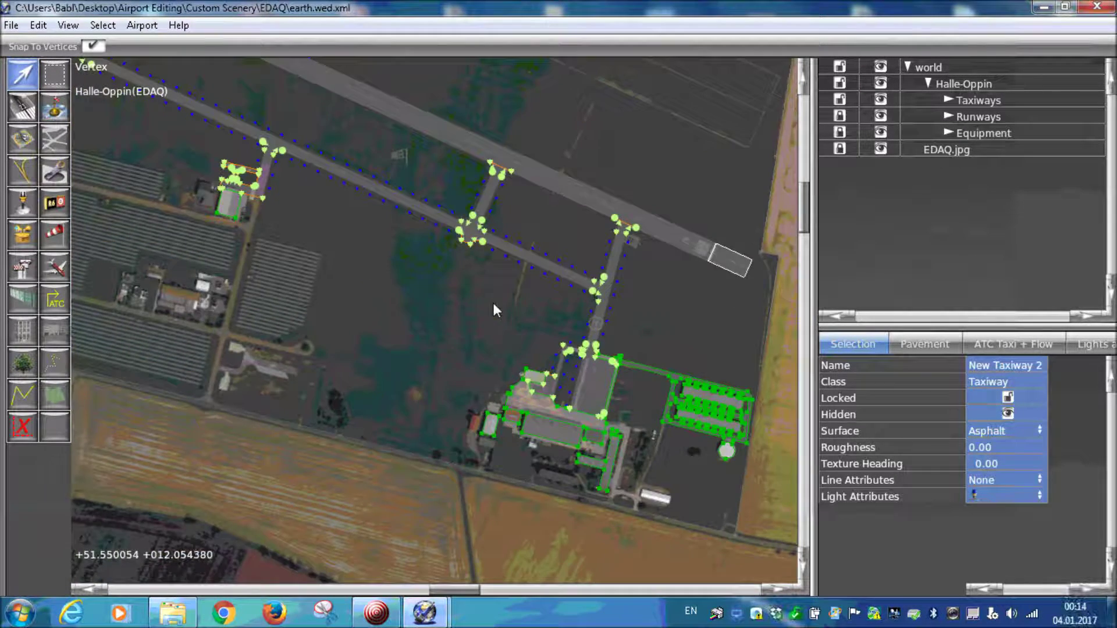
scroll(620, 343, up, 1)
scroll(486, 256, up, 1)
right_drag(485, 173, 441, 364)
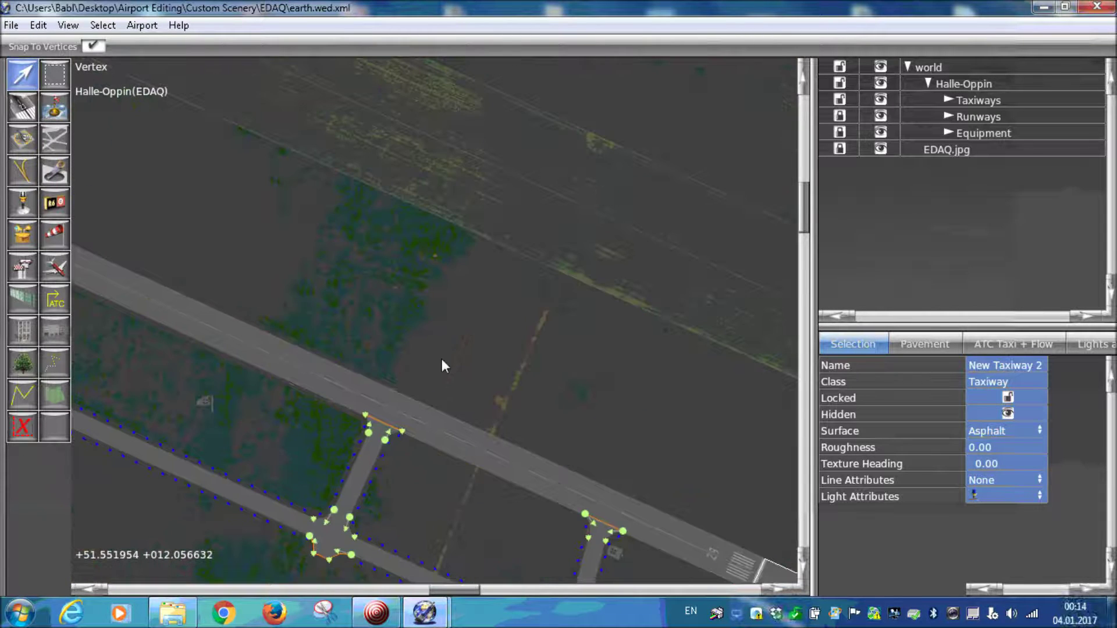
scroll(441, 358, down, 4)
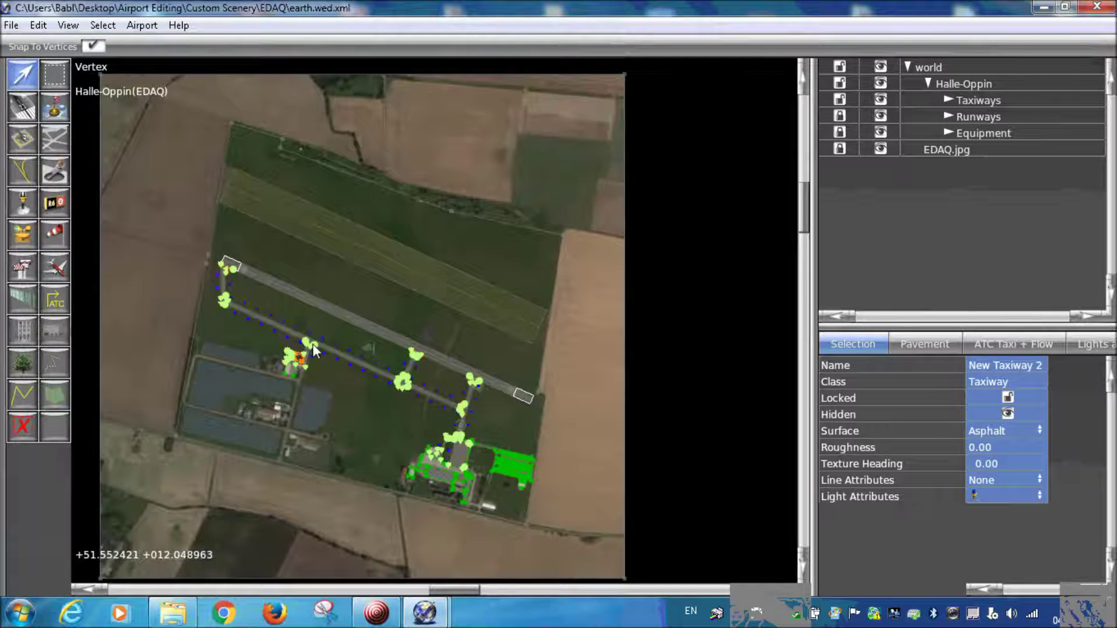
Activate the Taxilines tool for the runway's northwestern end, with lights set to None
scroll(312, 344, up, 4)
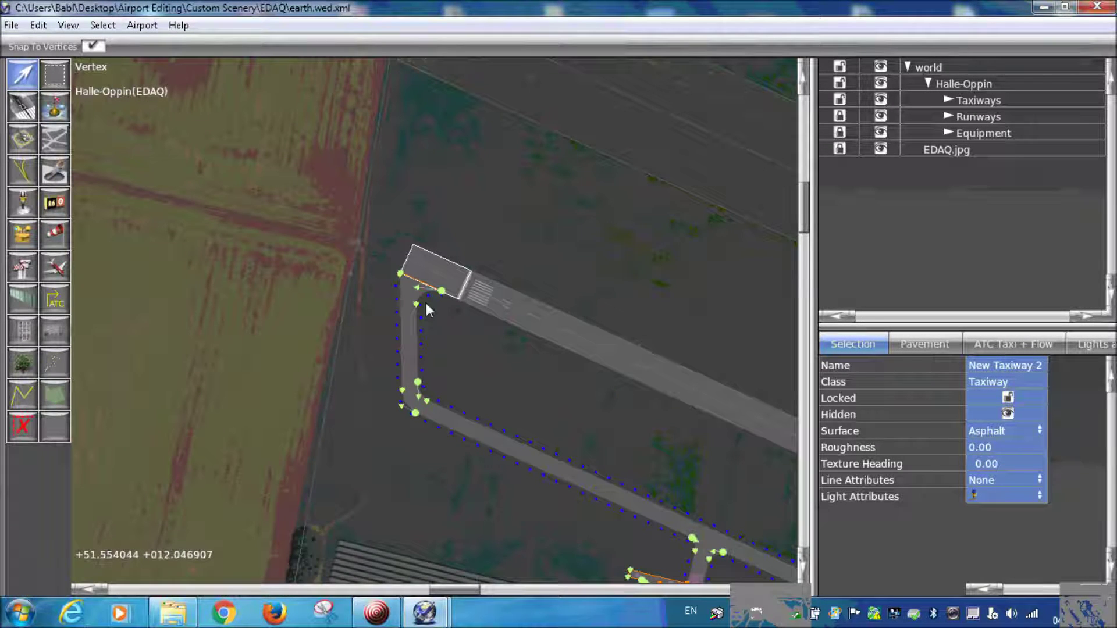
scroll(426, 302, up, 5)
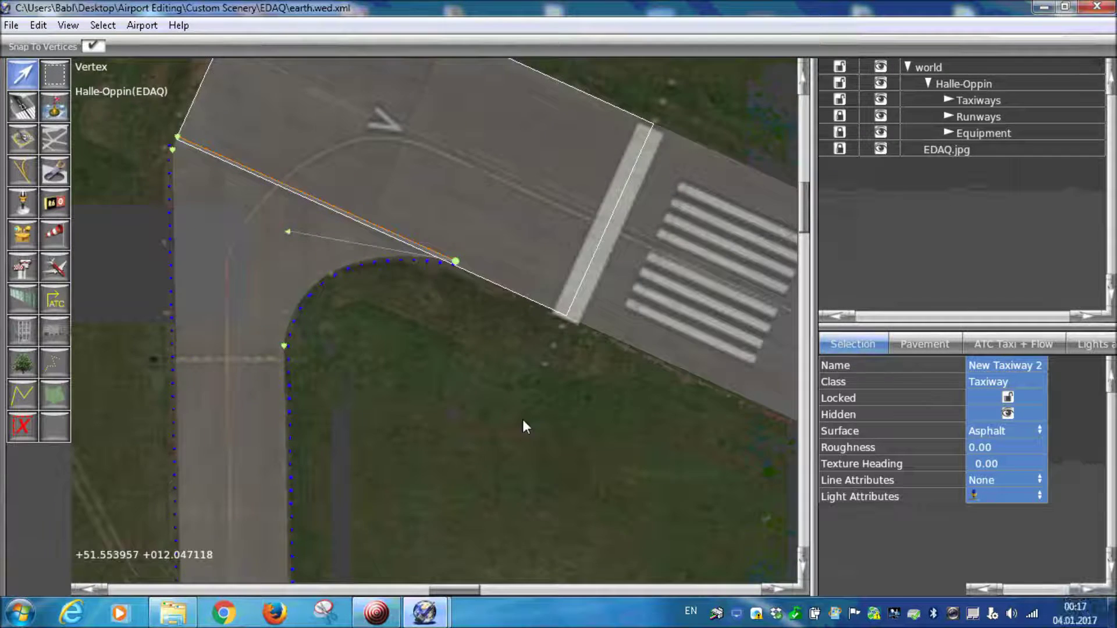
scroll(442, 395, down, 4)
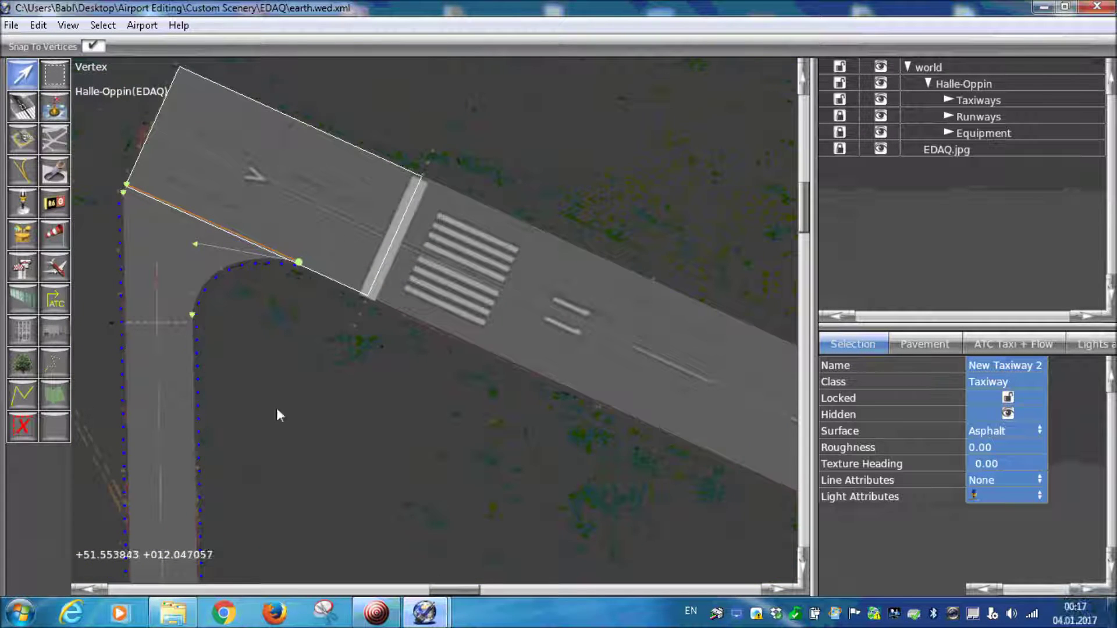
click(26, 179)
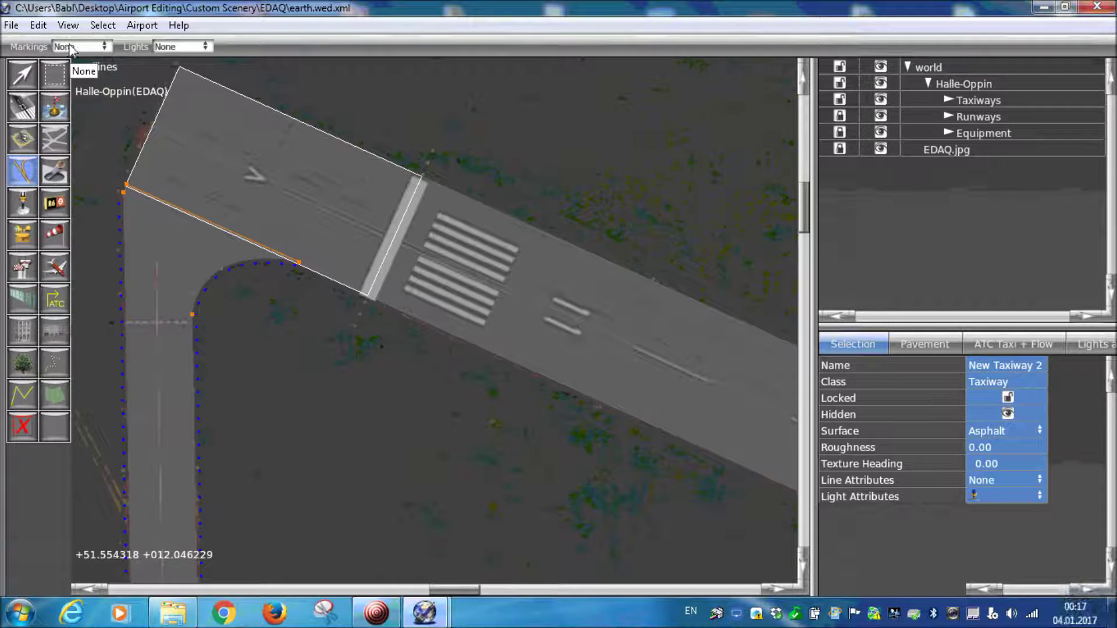
click(186, 52)
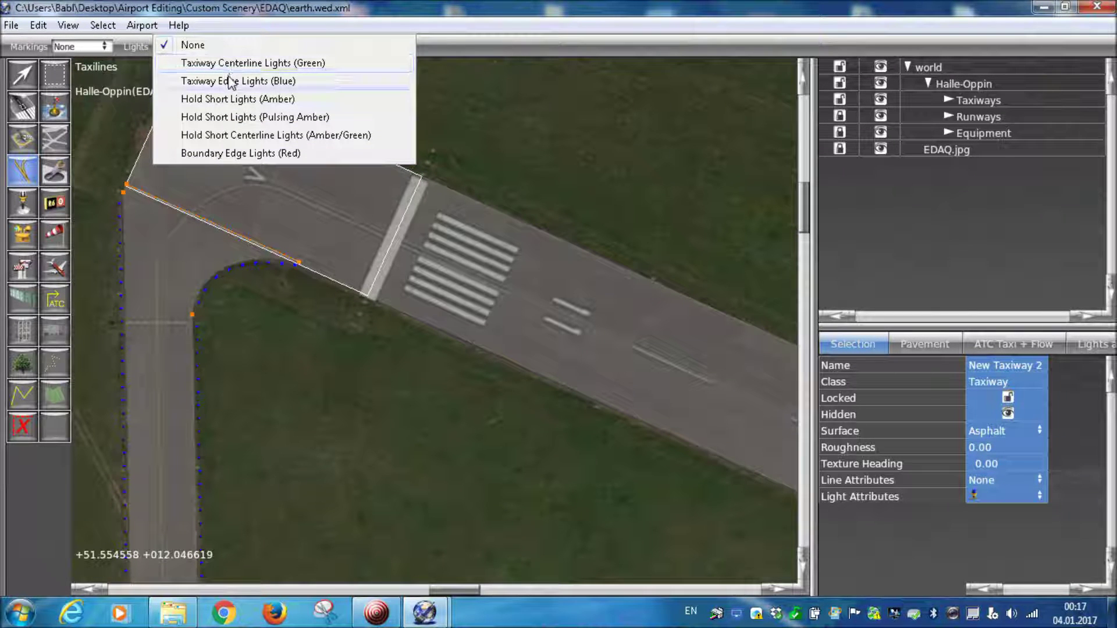
click(197, 44)
Set the taxi line markings to solid yellow for the centre line at the runway's northwestern end
scroll(150, 263, up, 2)
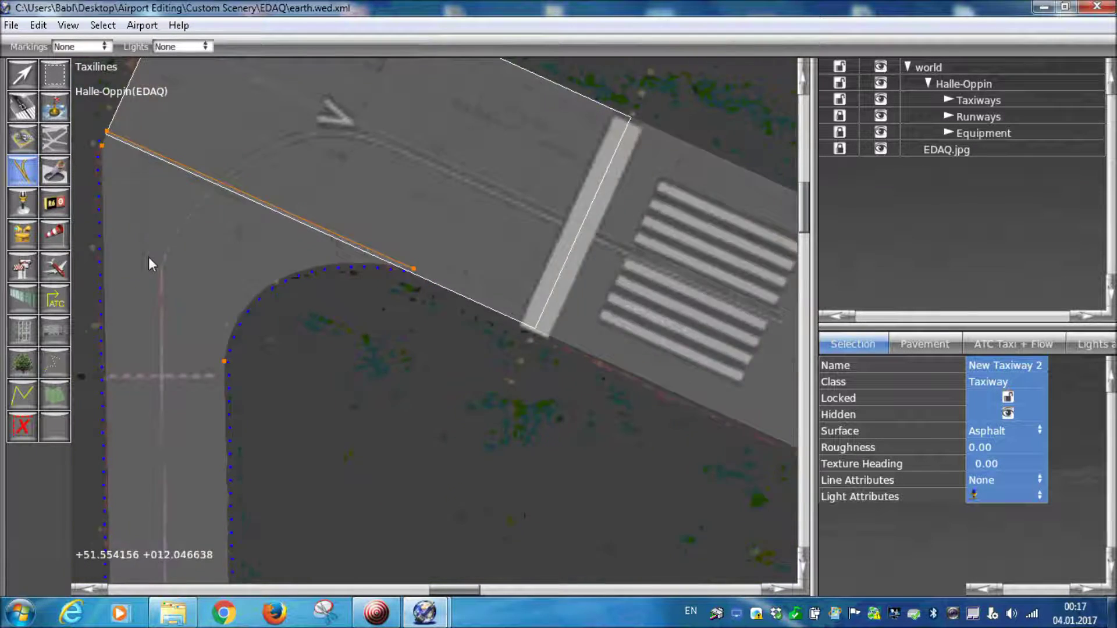
scroll(148, 257, down, 2)
right_drag(179, 229, 221, 308)
scroll(219, 351, up, 4)
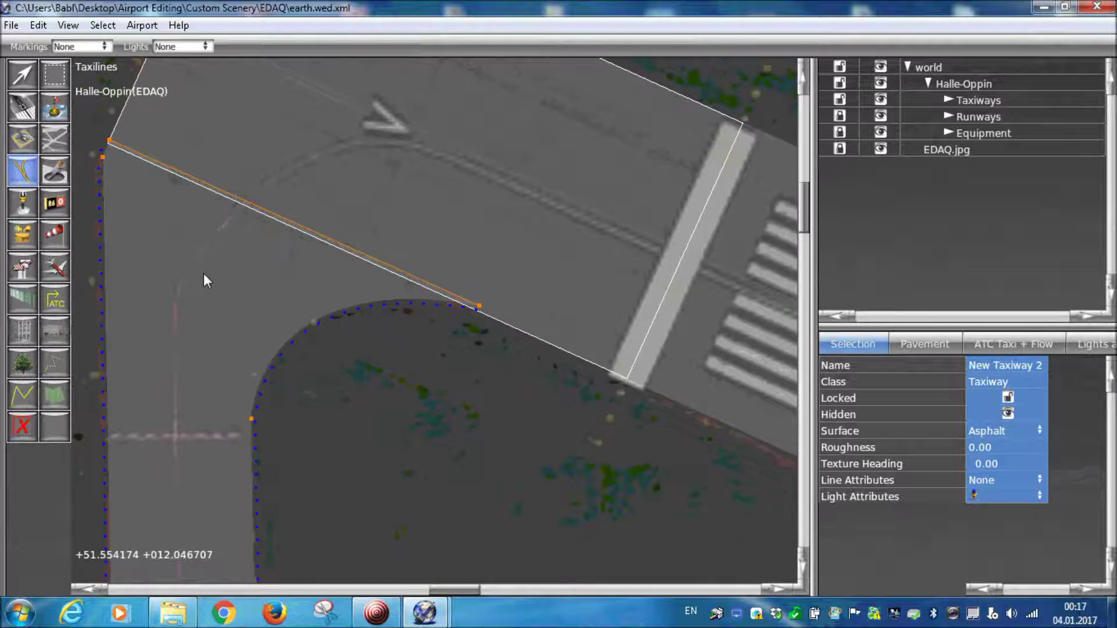
scroll(221, 271, down, 2)
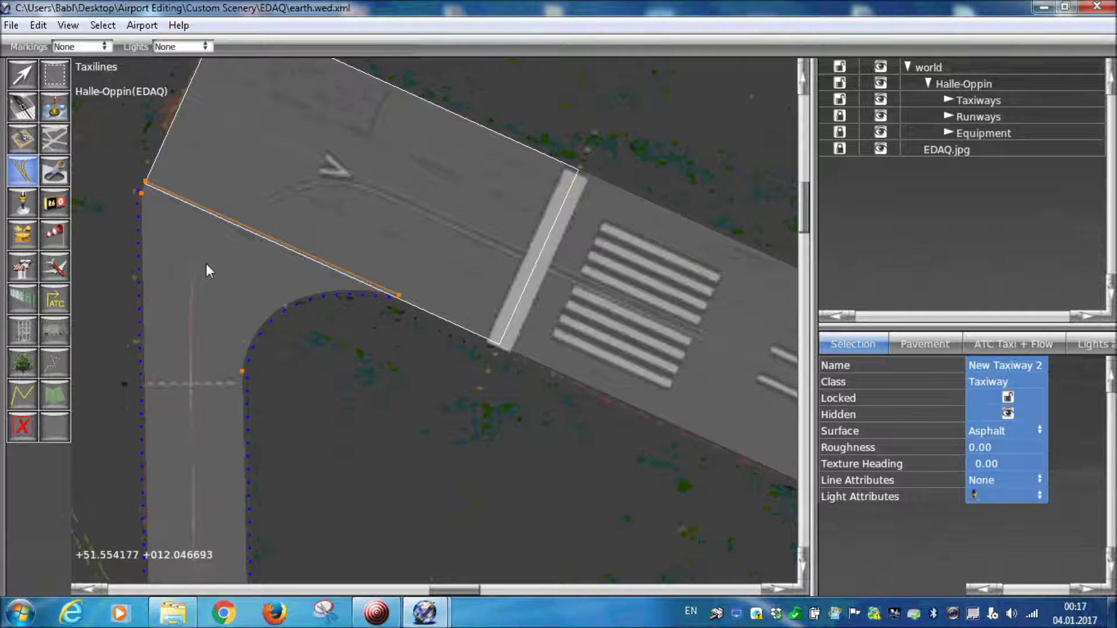
scroll(274, 228, up, 1)
scroll(406, 282, down, 4)
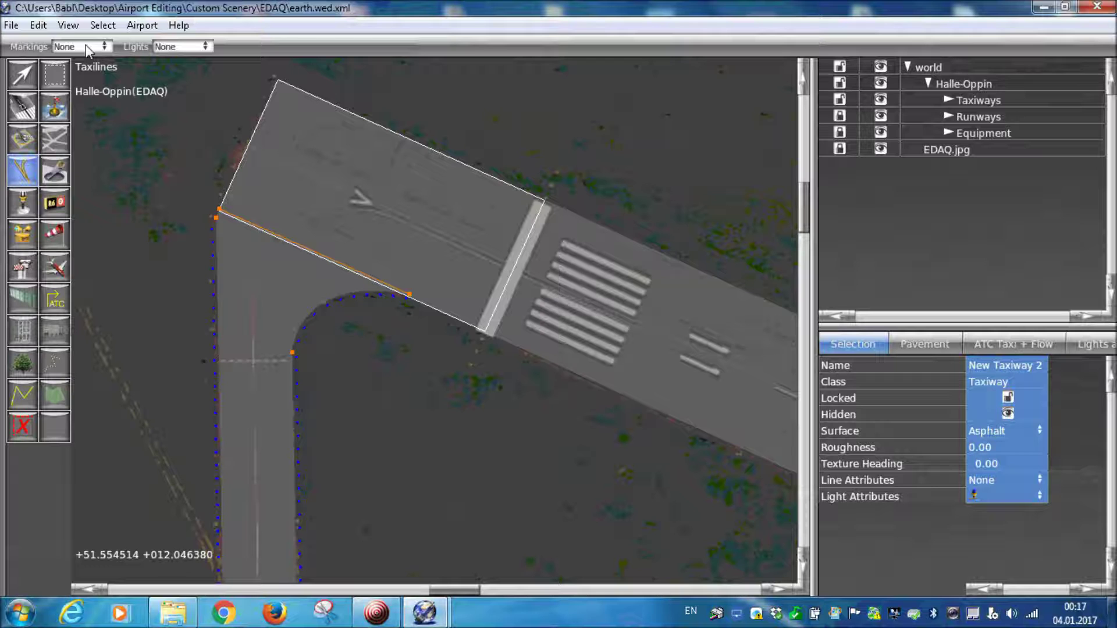
click(87, 47)
click(81, 61)
Start the centre line at the threshold stripes and trace it about 58 m along the runway, then around the turn into the taxiway
scroll(249, 192, up, 2)
right_drag(248, 192, 474, 349)
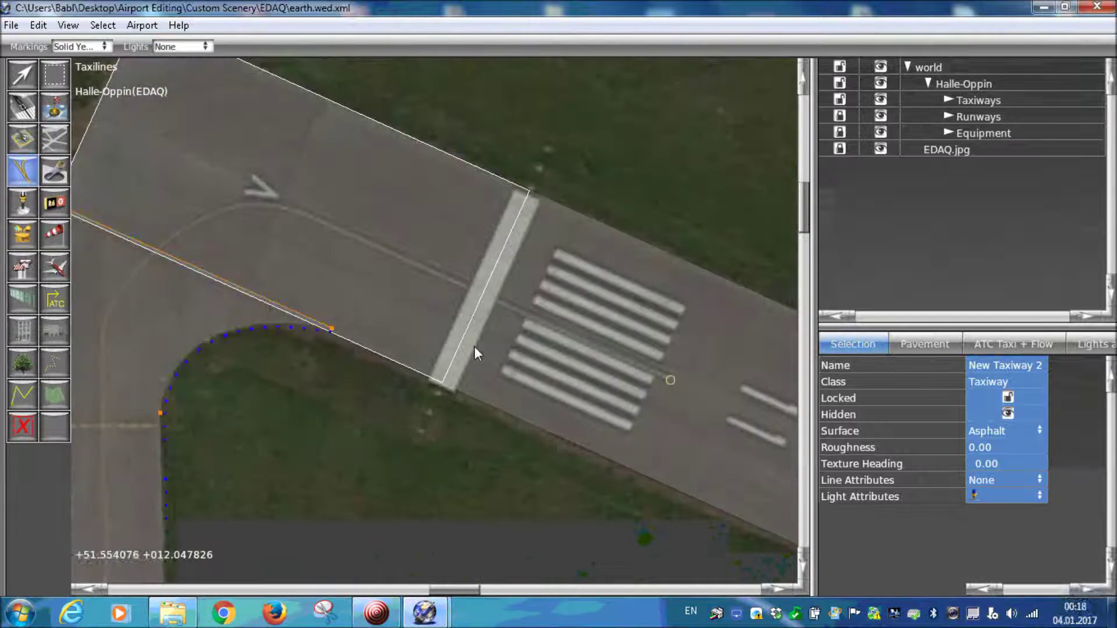
scroll(474, 349, up, 2)
click(339, 222)
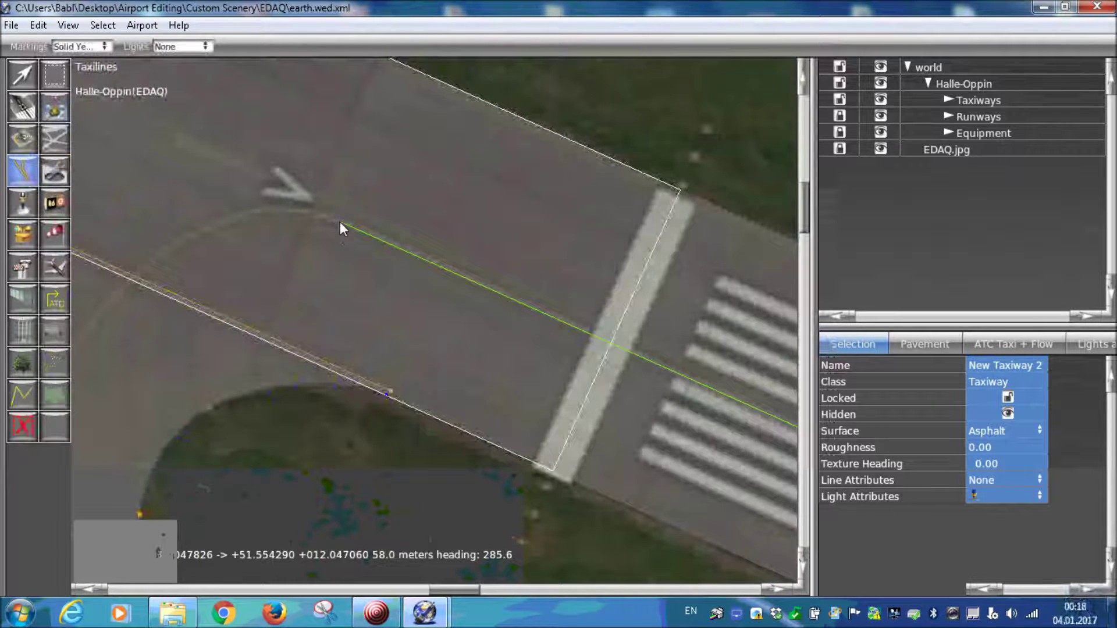
scroll(227, 227, down, 3)
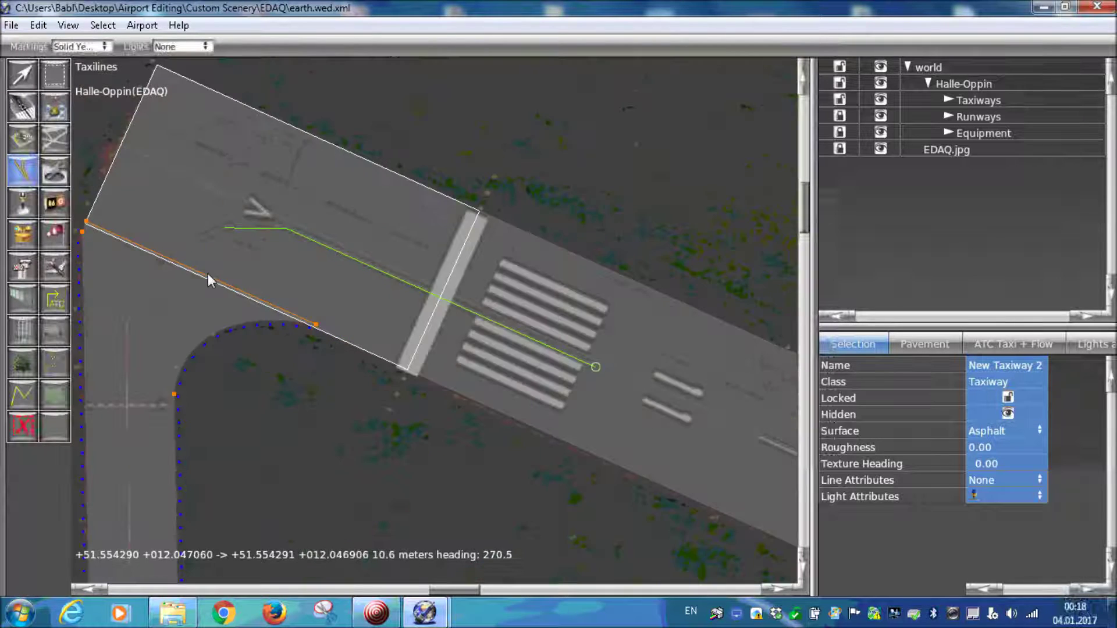
scroll(161, 247, up, 2)
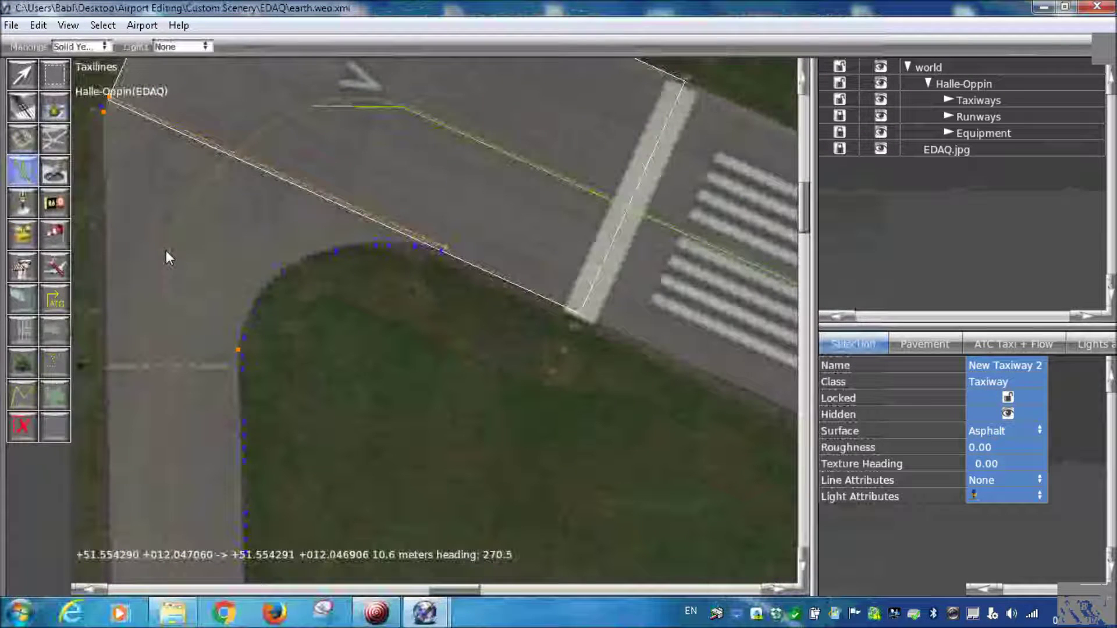
click(168, 249)
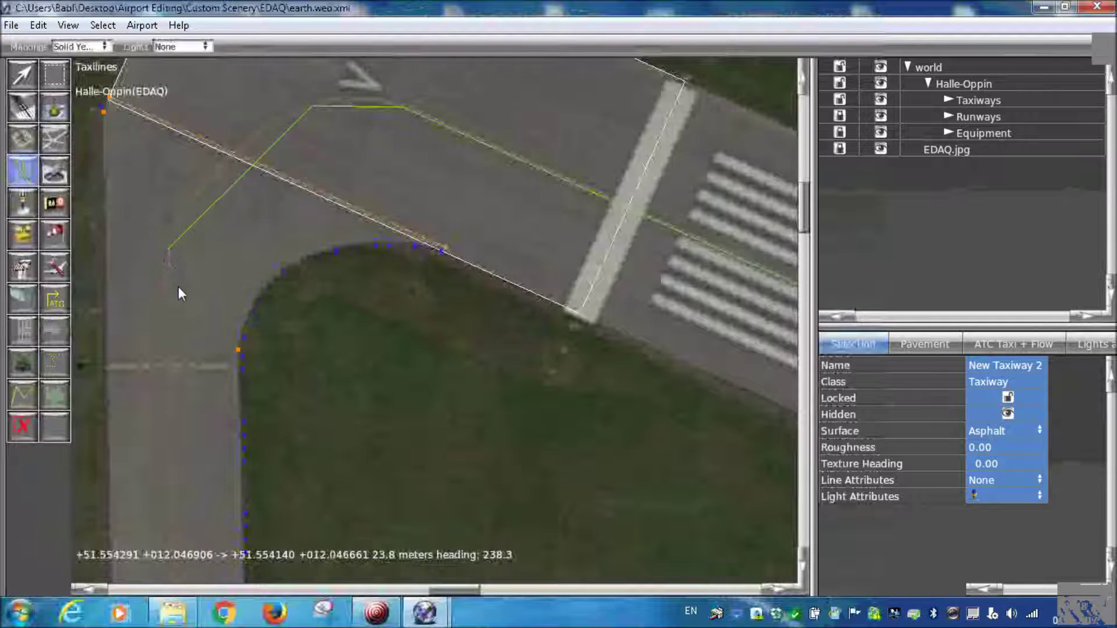
Extend the centre line about 94 m down the taxiway and about 19 m around its southeast bend
scroll(177, 286, down, 1)
scroll(187, 316, down, 2)
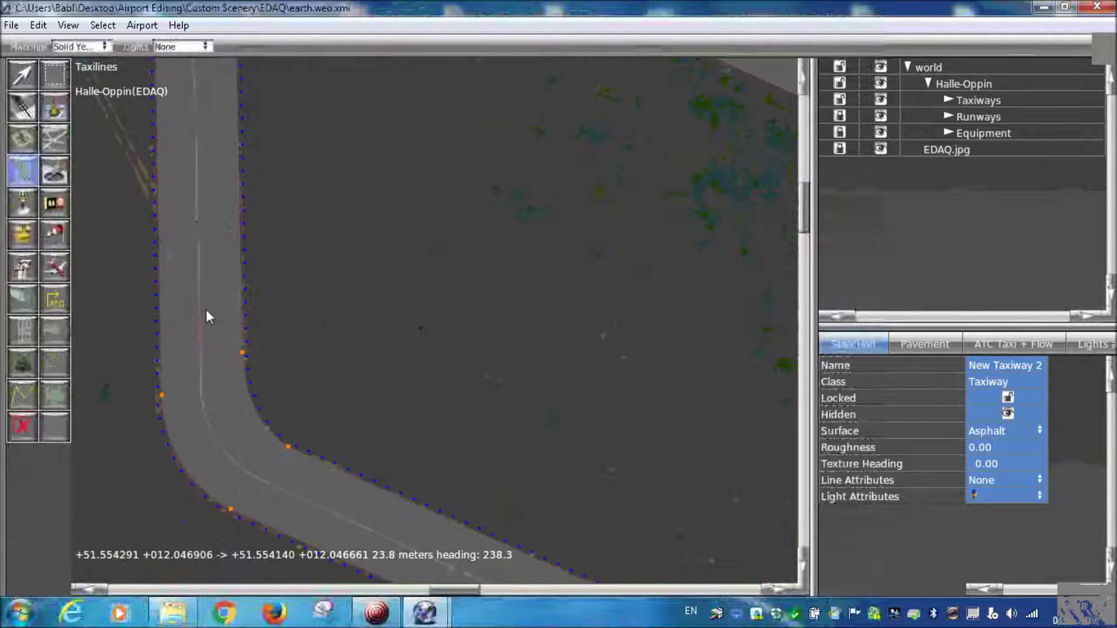
scroll(197, 432, up, 2)
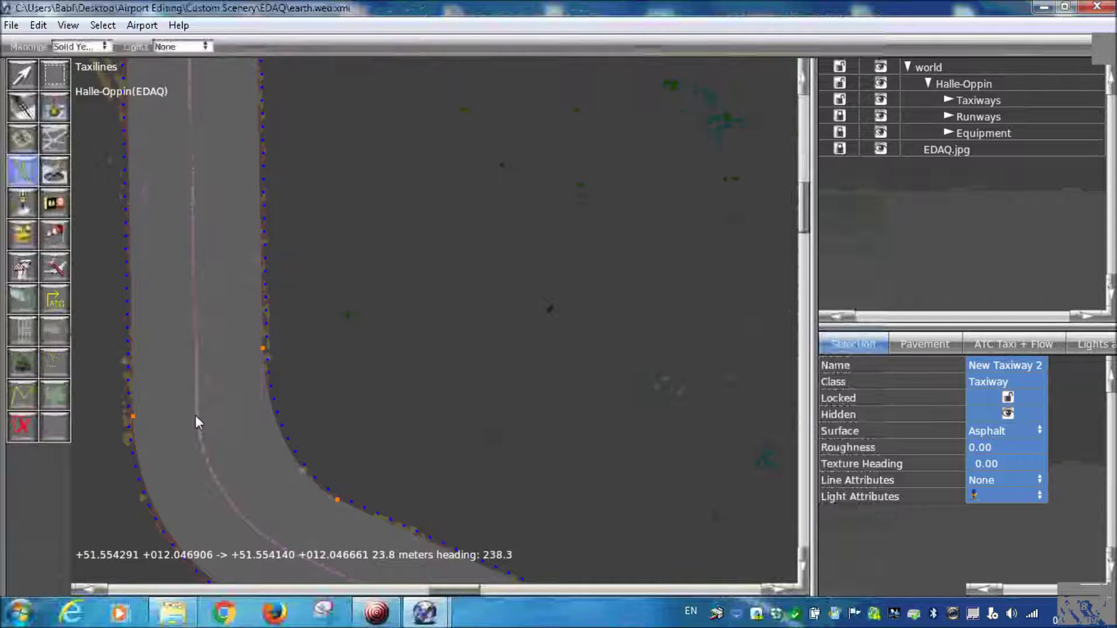
click(197, 414)
scroll(215, 343, down, 2)
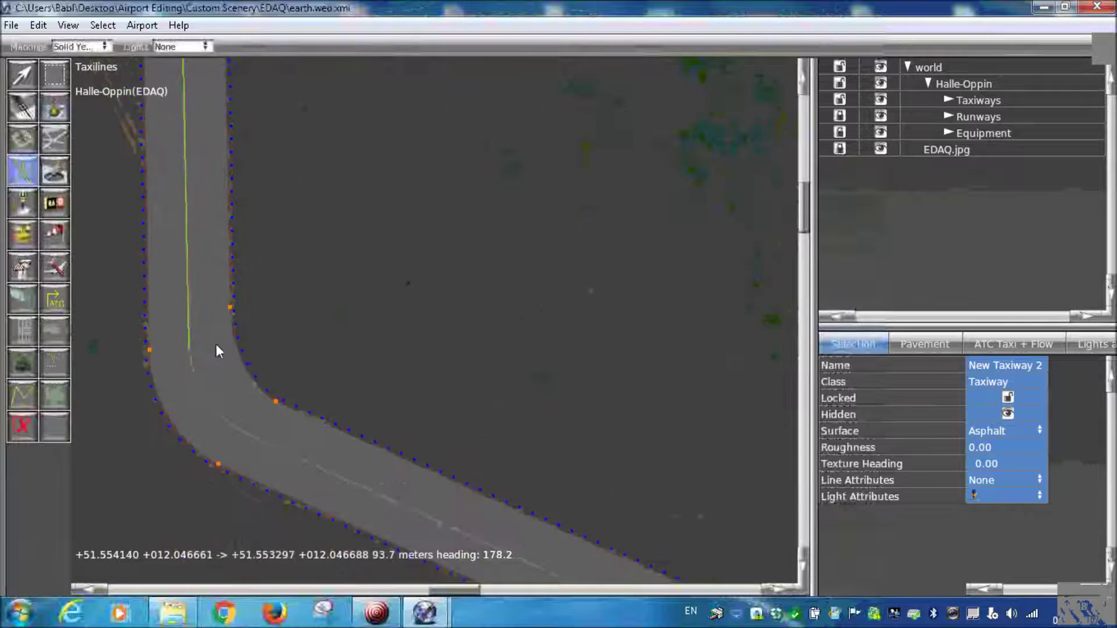
scroll(238, 371, up, 1)
click(235, 371)
scroll(285, 381, down, 3)
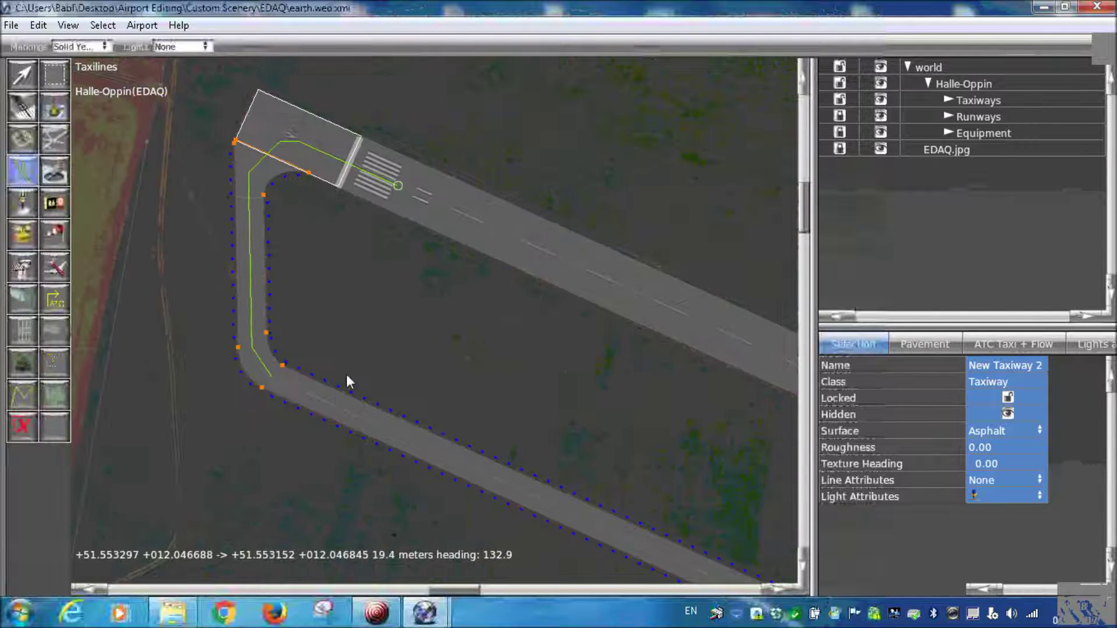
Extend the centre line along the parallel taxiway to the hangar stub junction and about 27 m straight across it
right_drag(390, 402, 392, 379)
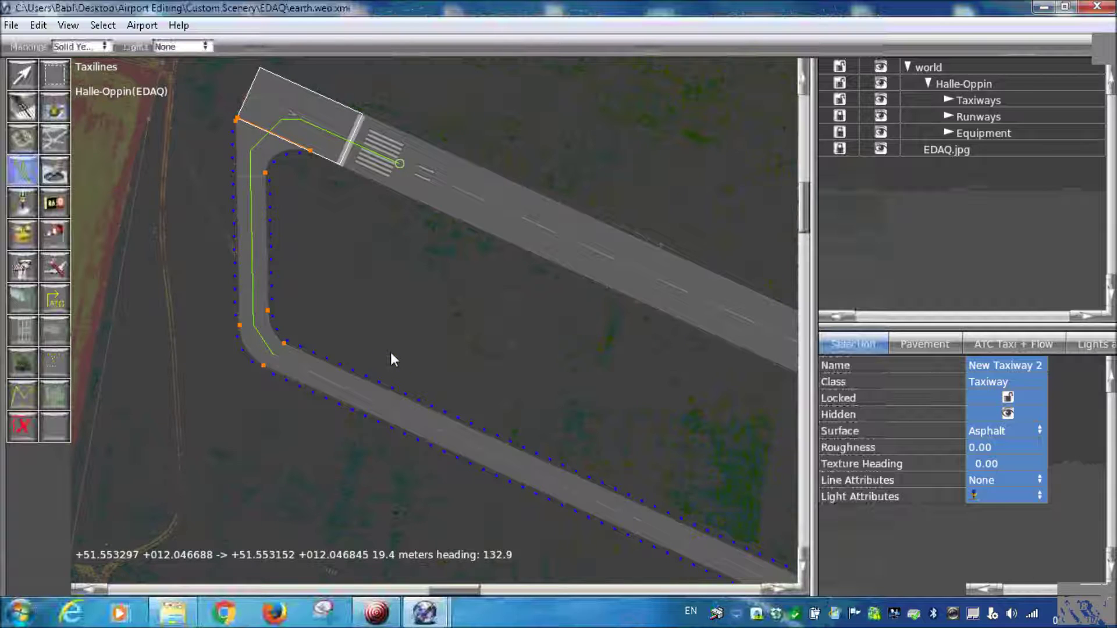
right_drag(391, 359, 391, 237)
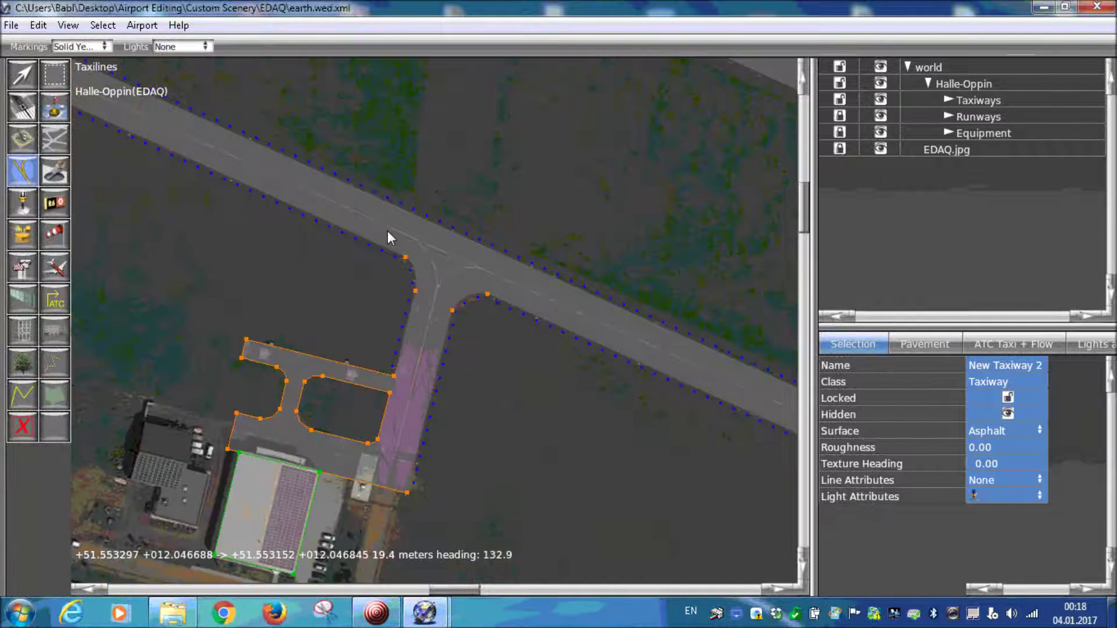
scroll(424, 262, up, 2)
scroll(410, 228, up, 2)
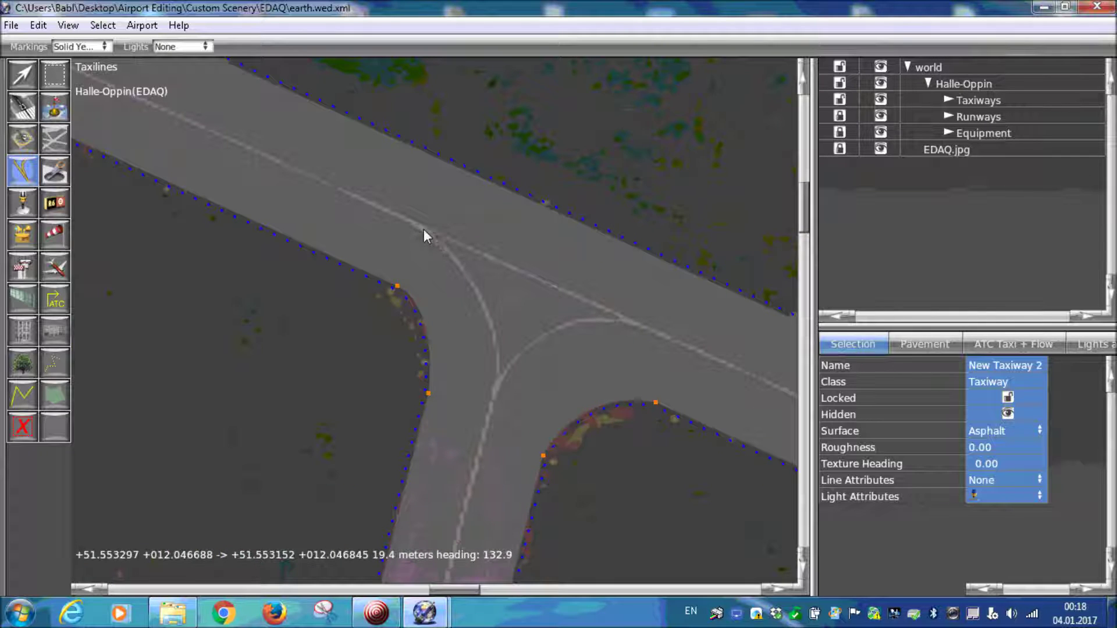
click(424, 230)
click(632, 322)
key(ctrl+z)
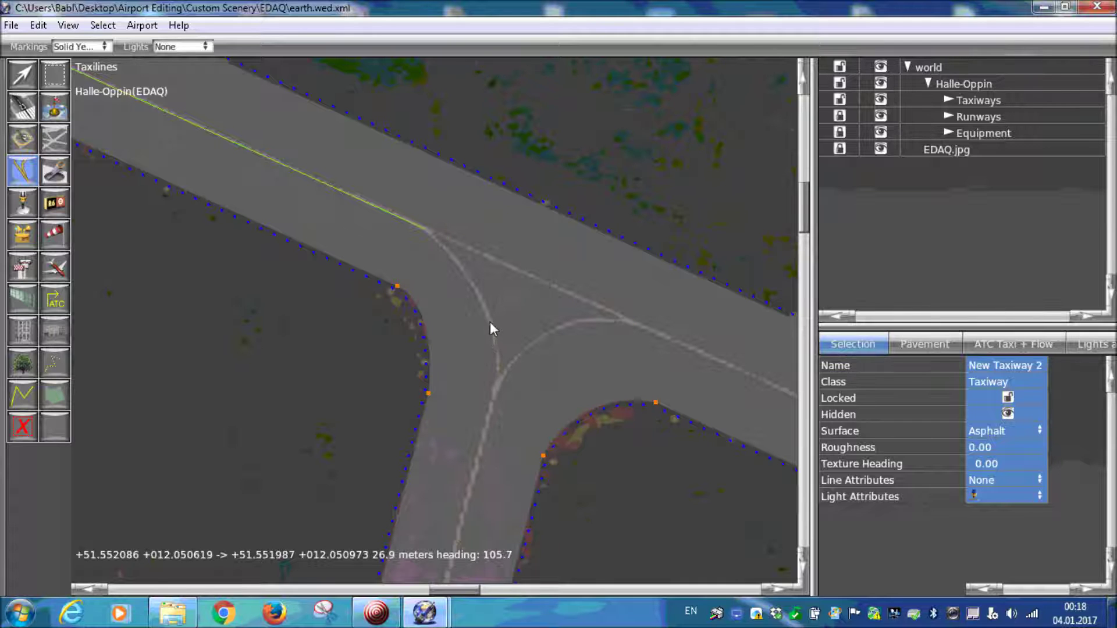
key(Escape)
Extend the centre line to the eastern connector junction, add a segment of about 23 m into the northbound turn, and finish the line
scroll(484, 308, down, 5)
scroll(623, 409, up, 3)
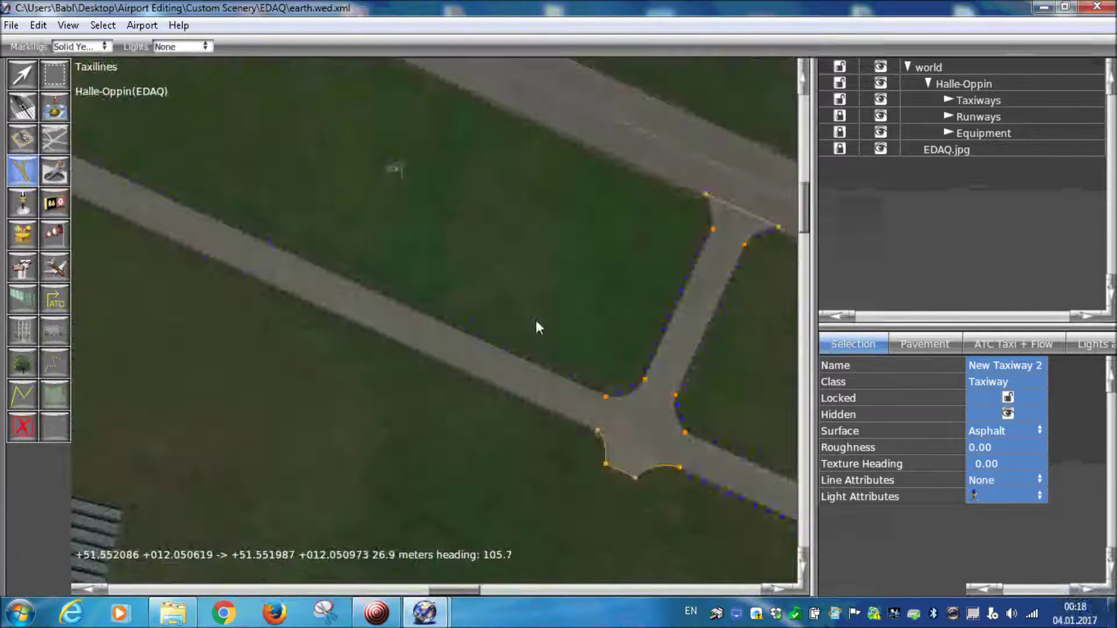
scroll(578, 401, up, 3)
scroll(668, 442, down, 3)
scroll(180, 205, up, 3)
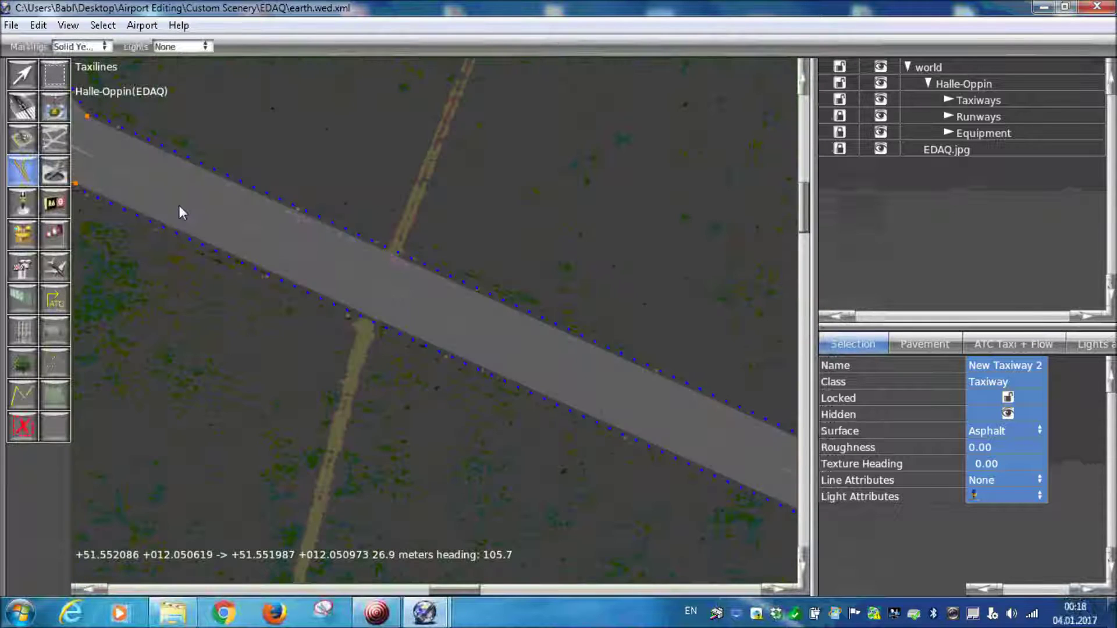
scroll(470, 392, down, 3)
scroll(477, 333, up, 3)
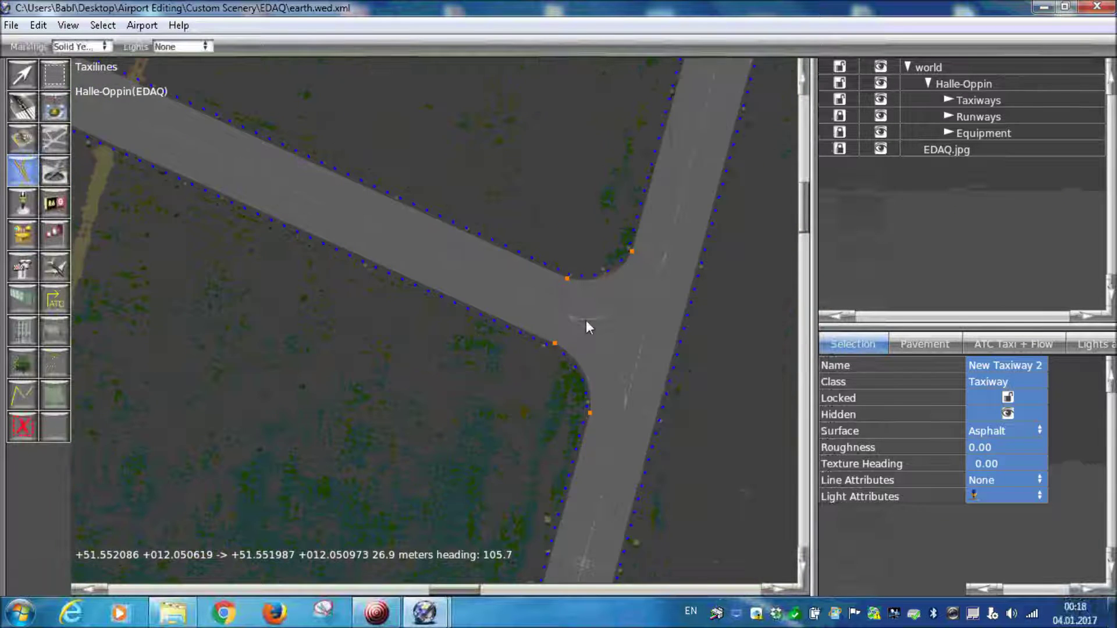
scroll(574, 320, up, 3)
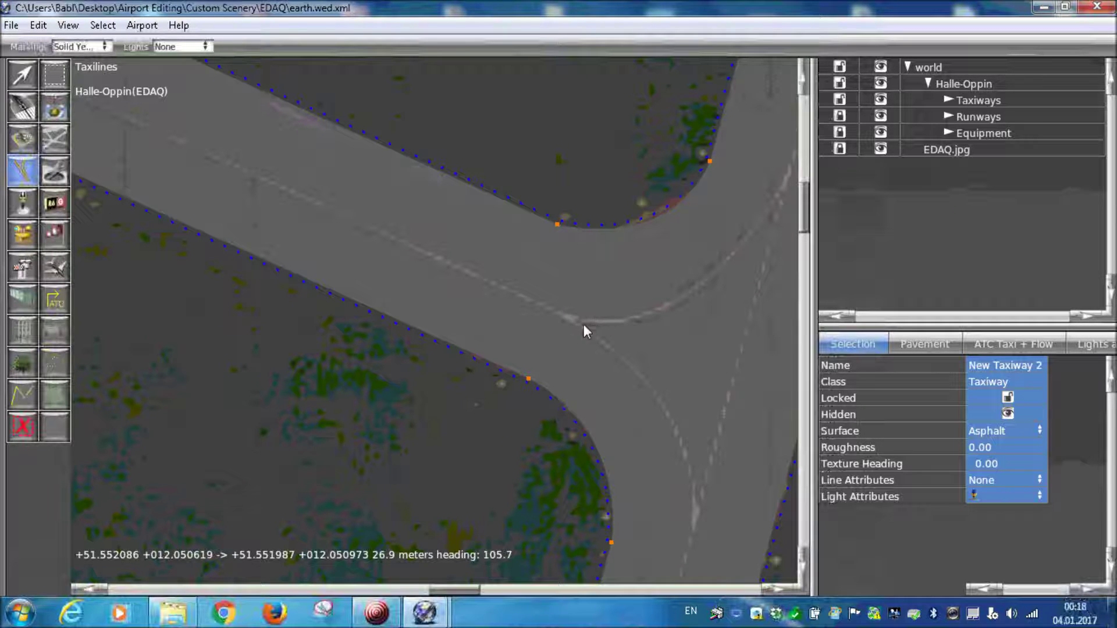
scroll(576, 323, up, 2)
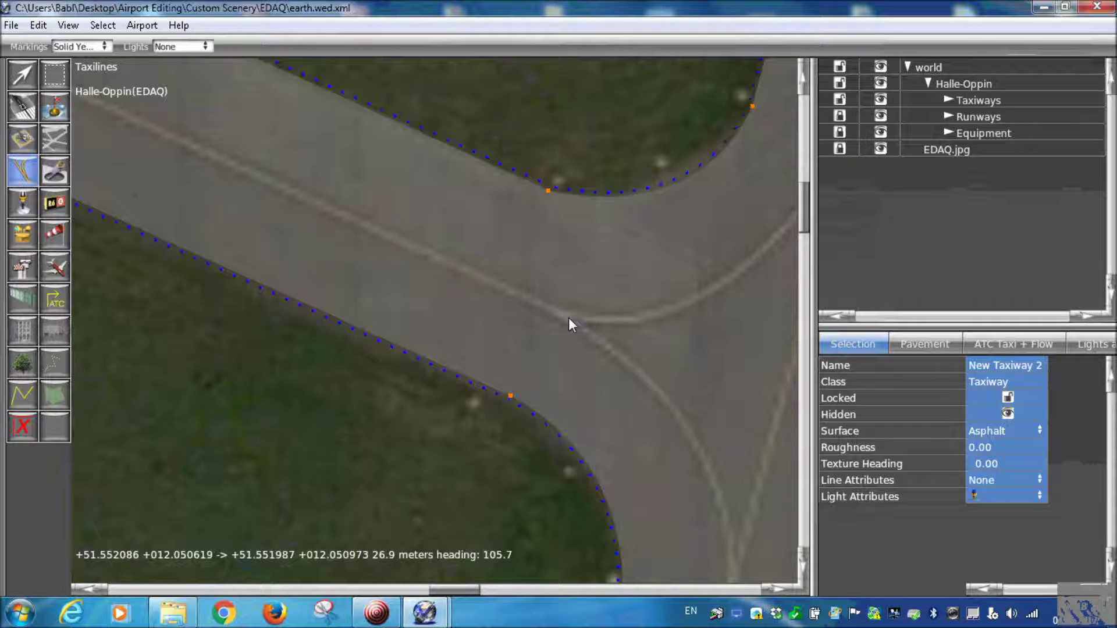
click(570, 317)
scroll(507, 371, up, 2)
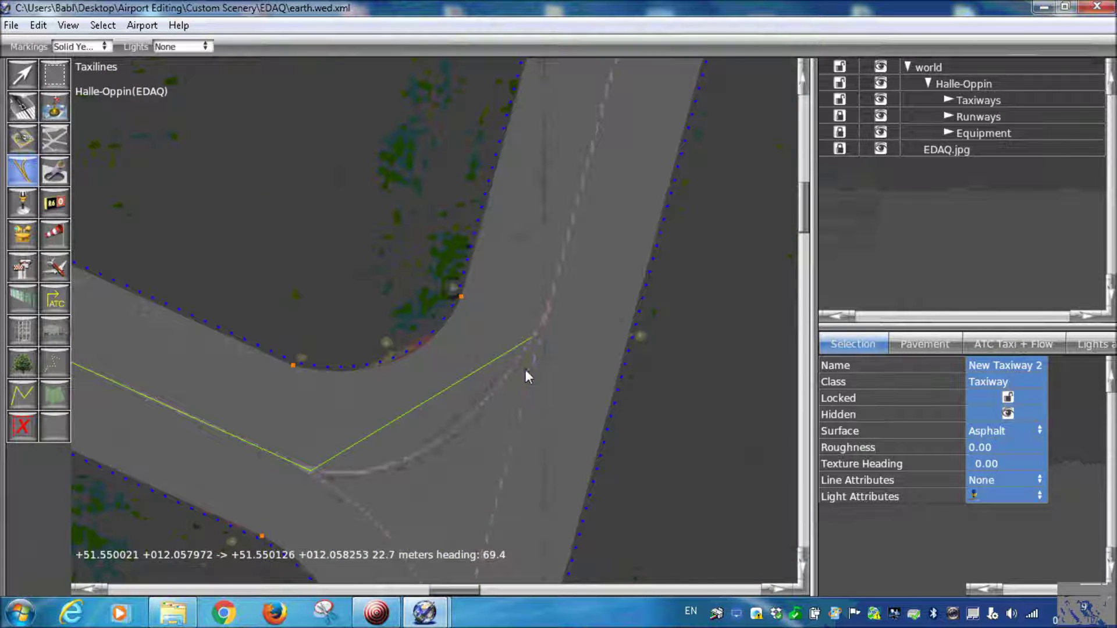
double_click(525, 369)
Start a second centre line on the runway at the eastern connector, with a segment of about 19 m turning into the connector
scroll(524, 369, down, 4)
scroll(528, 170, down, 2)
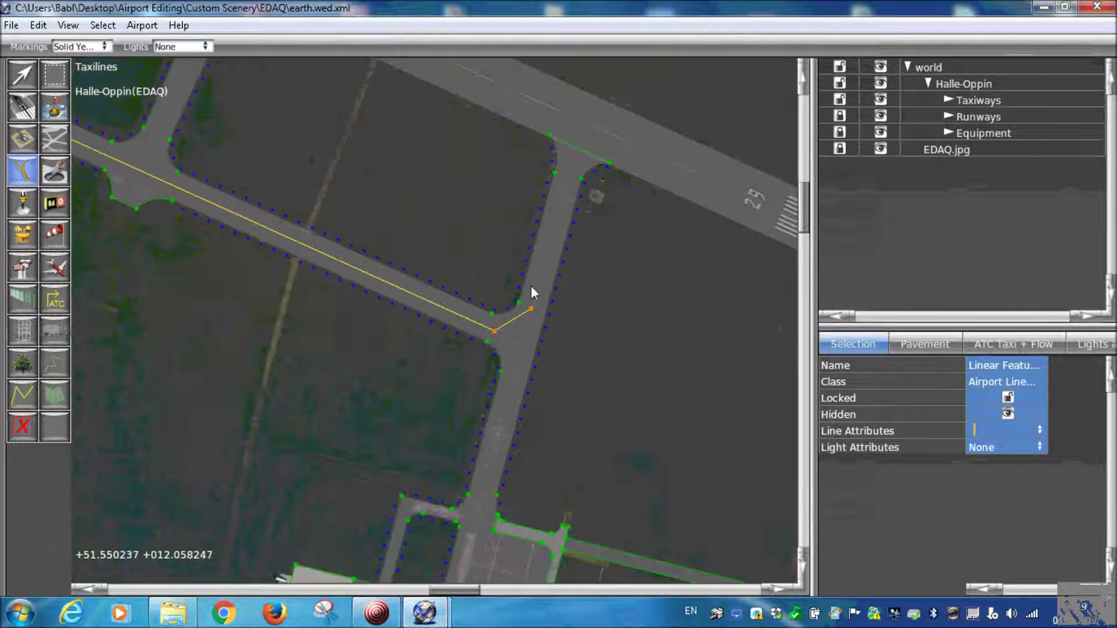
scroll(473, 292, up, 3)
scroll(298, 204, up, 2)
scroll(335, 245, up, 2)
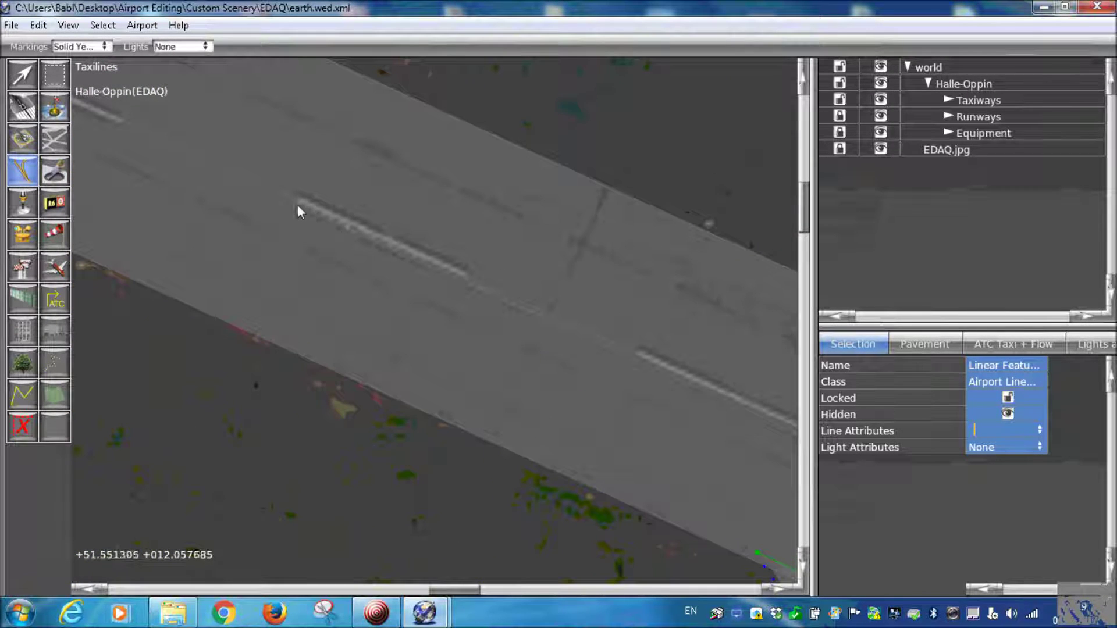
scroll(361, 263, down, 2)
scroll(409, 264, up, 1)
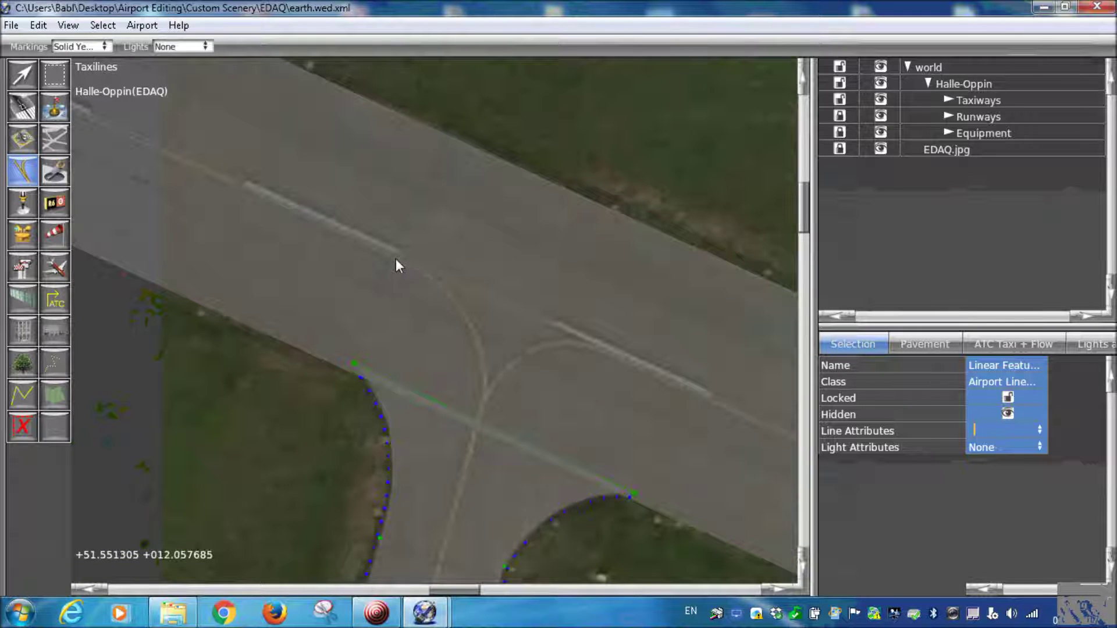
click(398, 258)
click(482, 400)
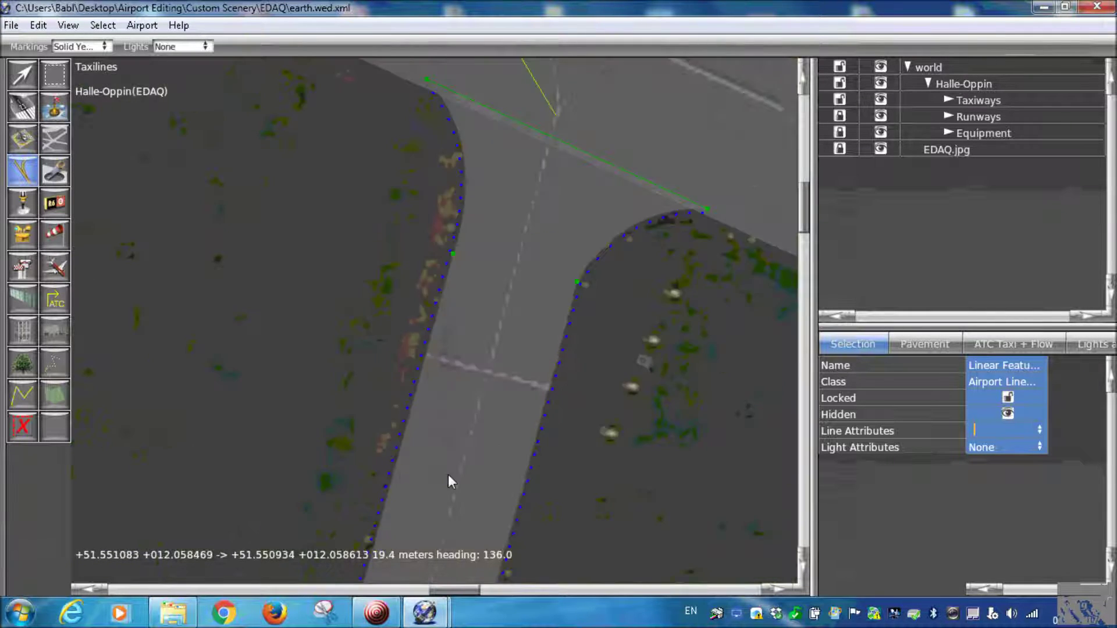
Extend the second line about 293 m down the connector, then around the apron's southern edge with segments of about 10, 20 and 11 m
right_drag(448, 474, 550, 60)
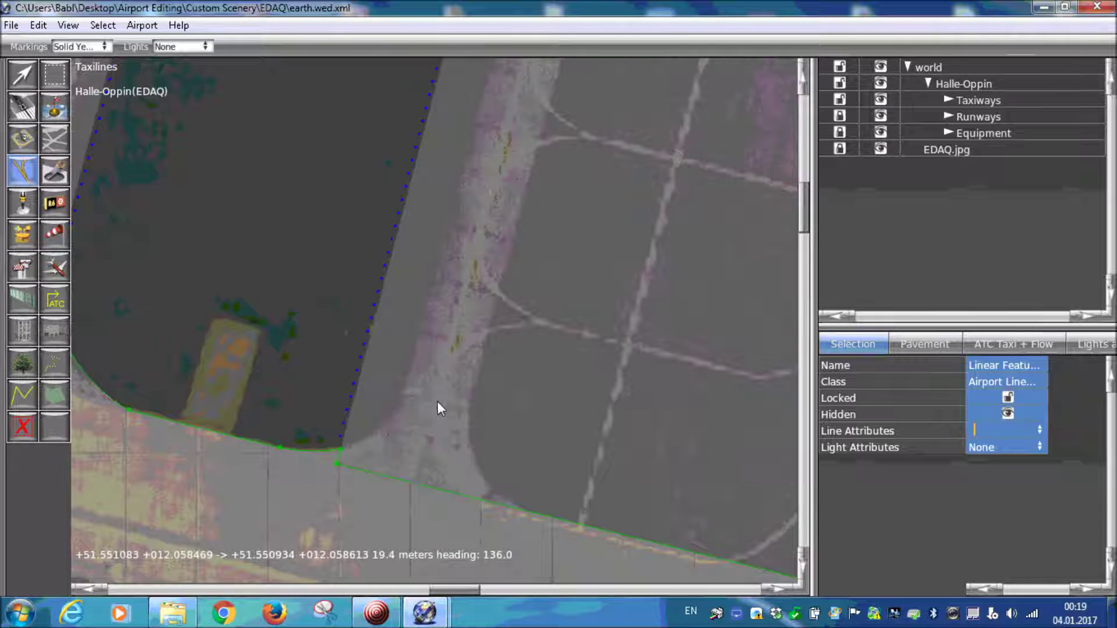
click(435, 401)
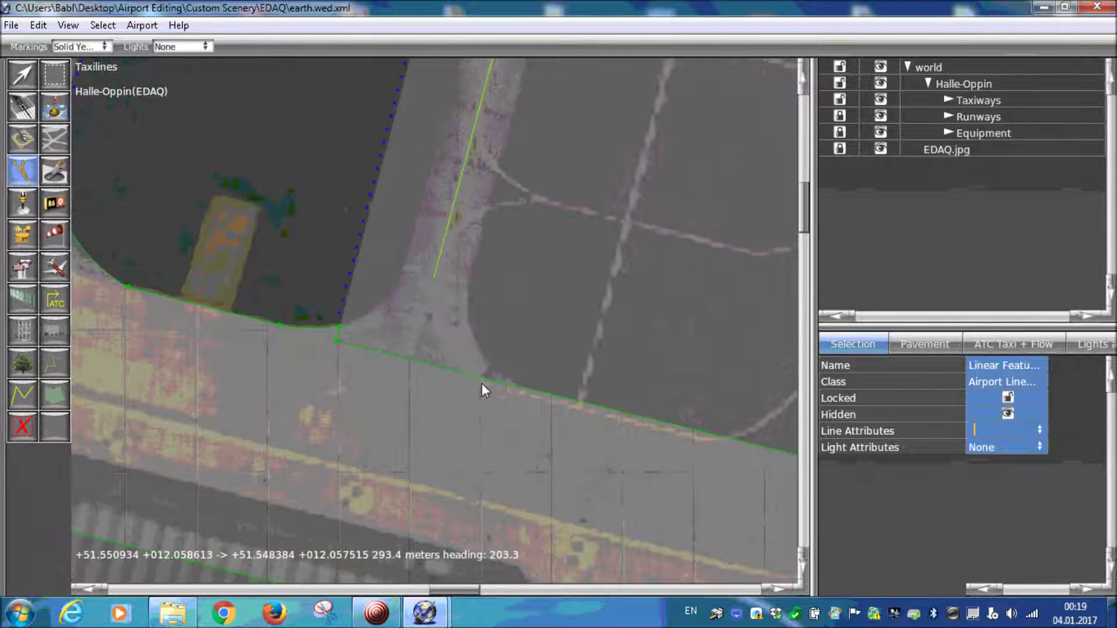
click(485, 383)
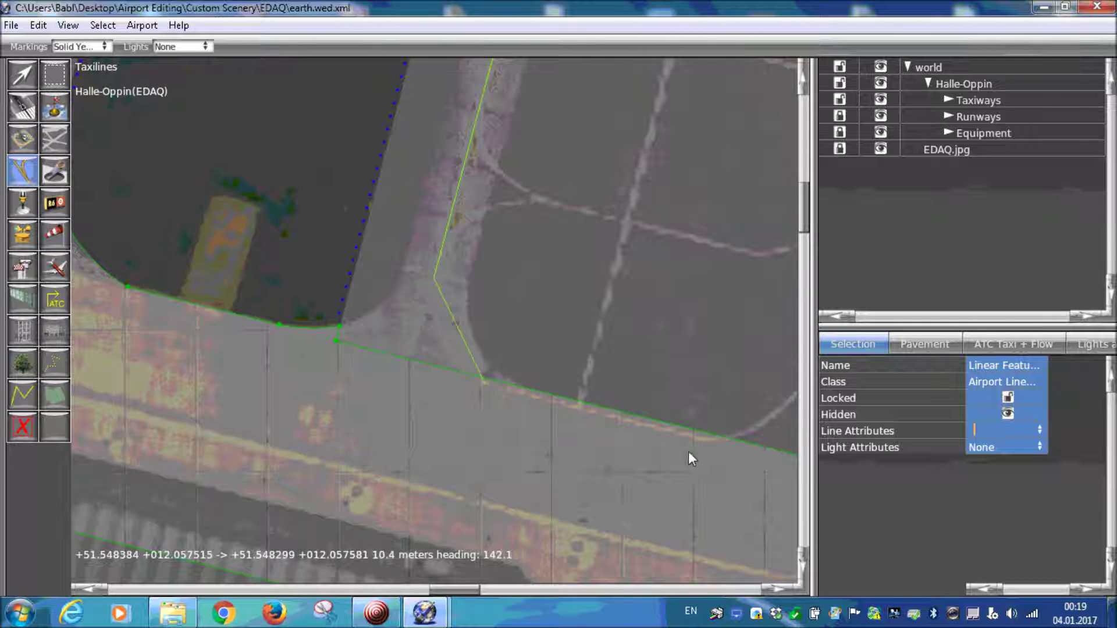
click(700, 438)
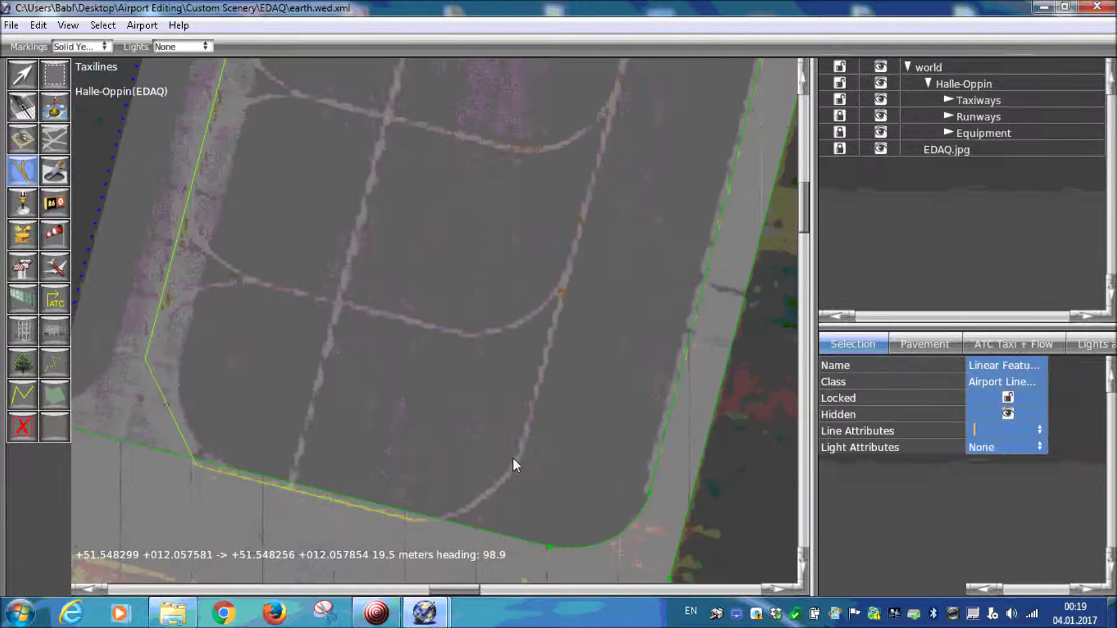
click(519, 458)
Extend the line north along the apron's eastern marking, add a segment of about 8 m onto the adjoining taxiway, and finish the line
key(Up)
key(Up)
key(Up)
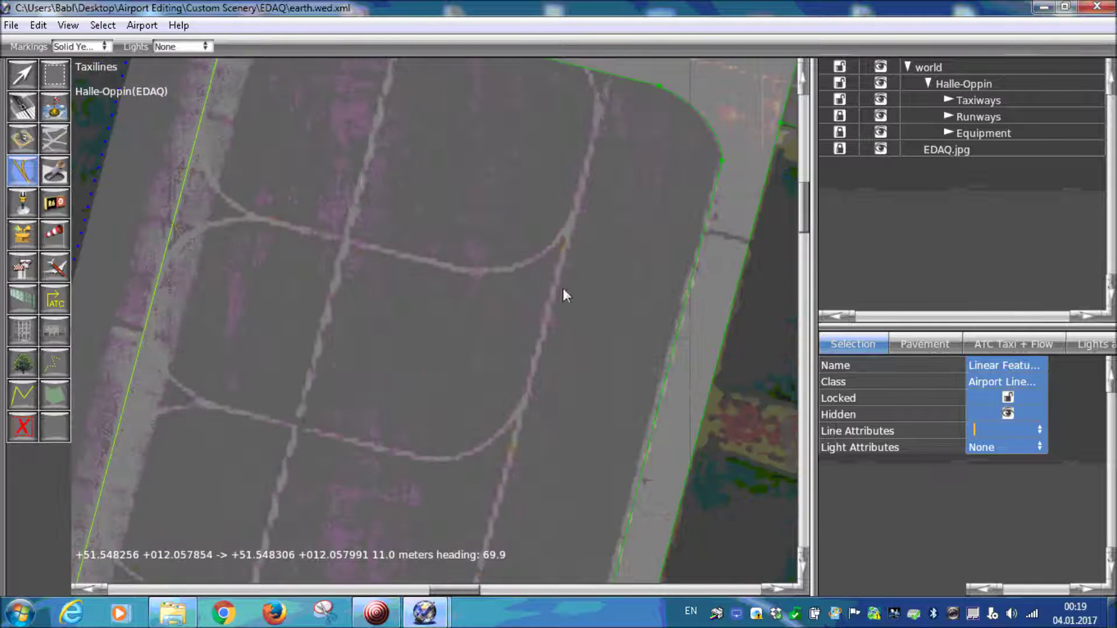
key(Up)
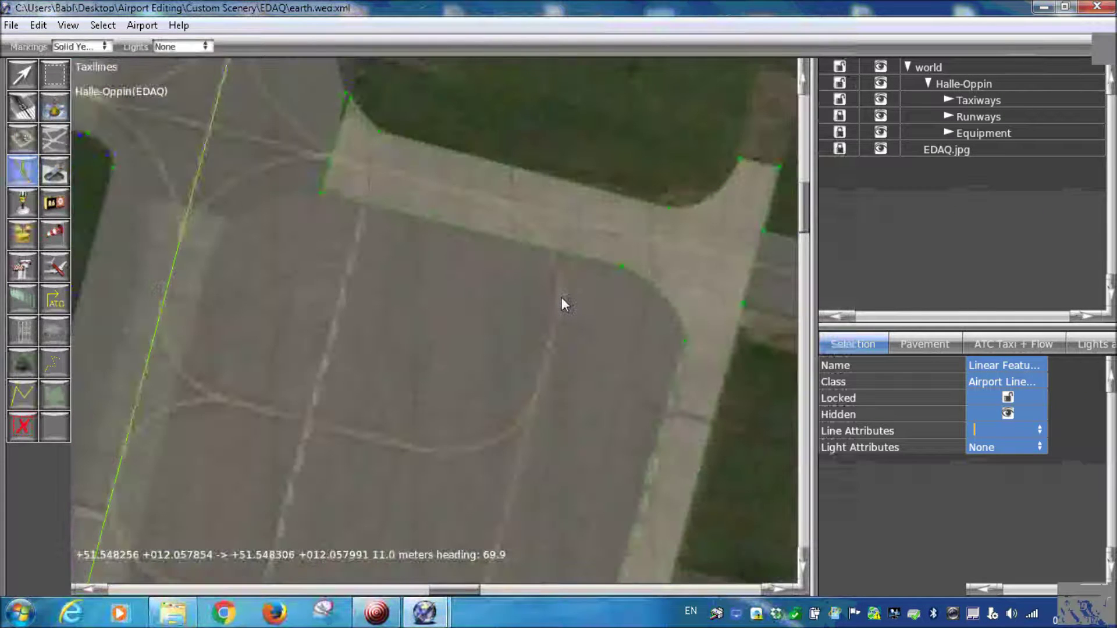
click(518, 214)
key(Up)
key(Right)
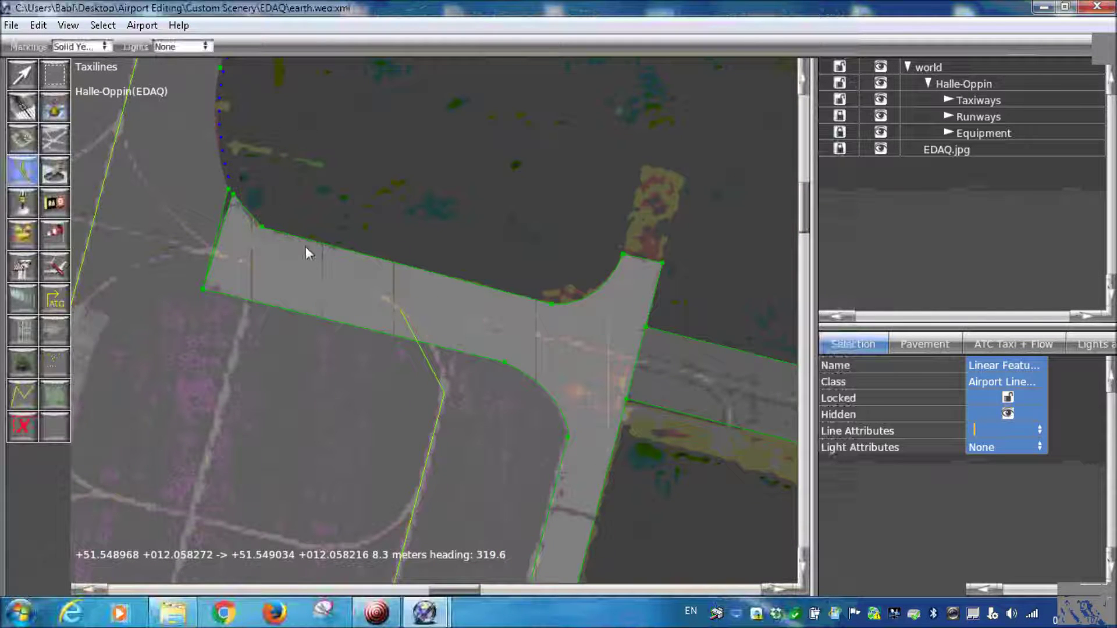
key(Return)
scroll(349, 215, down, 6)
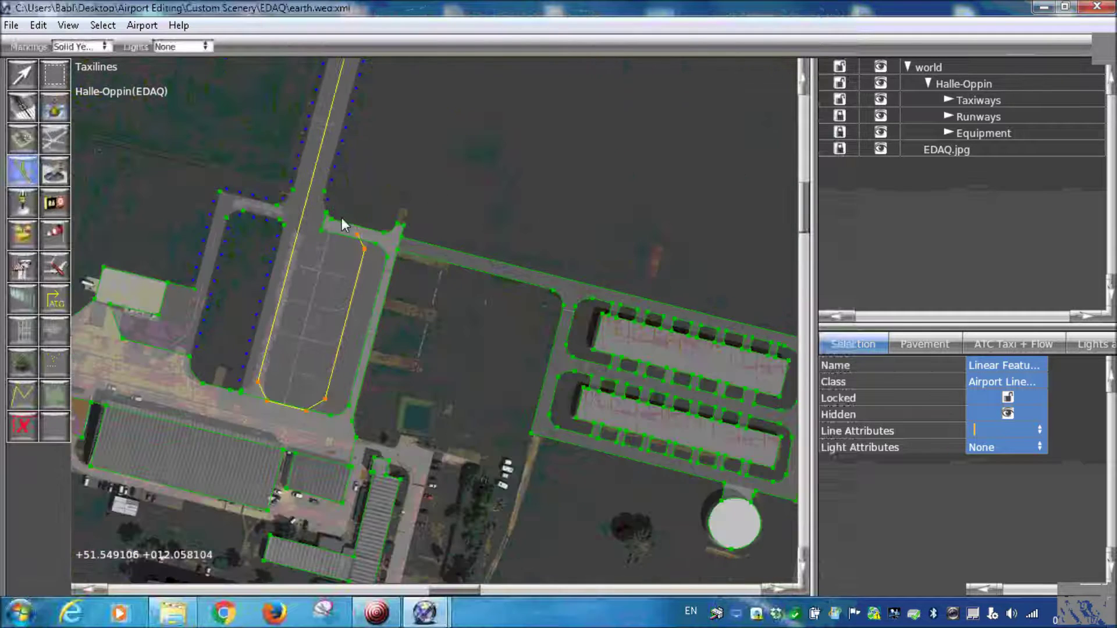
Draw a separate line across the southern turn marking, from the western taxiway's end to the connector's centre line, and finish it
key(Up)
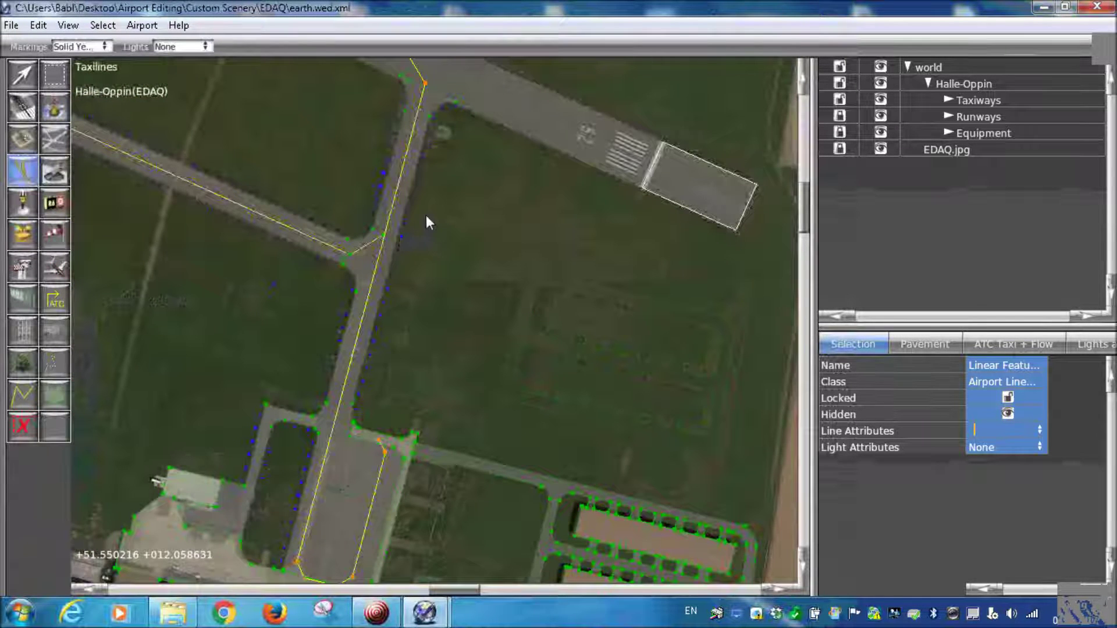
key(Up)
scroll(347, 373, up, 2)
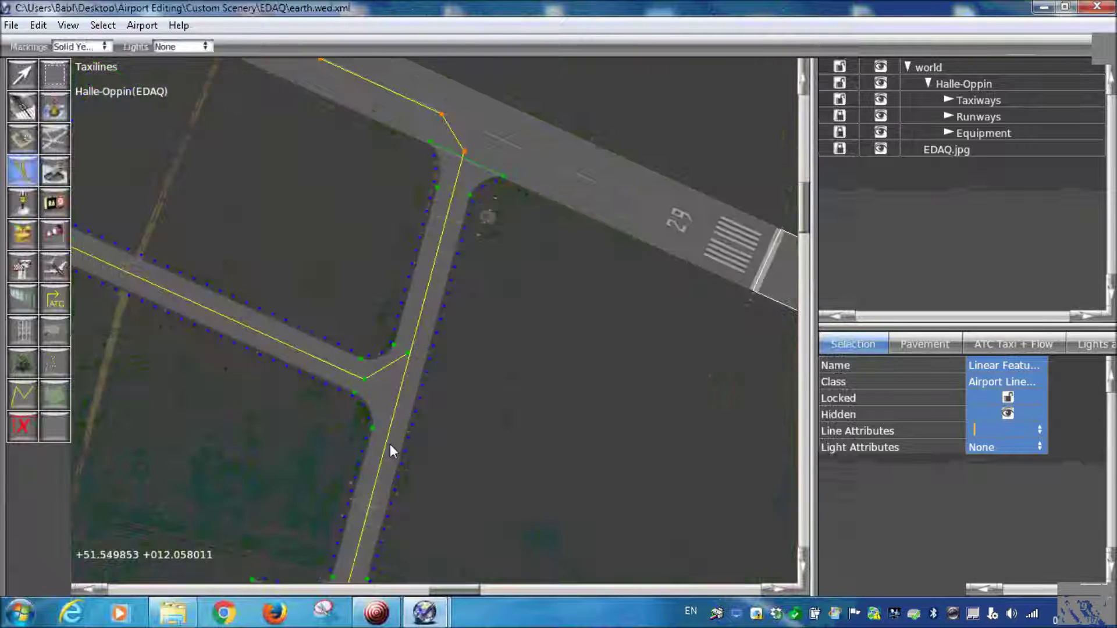
scroll(379, 389, up, 2)
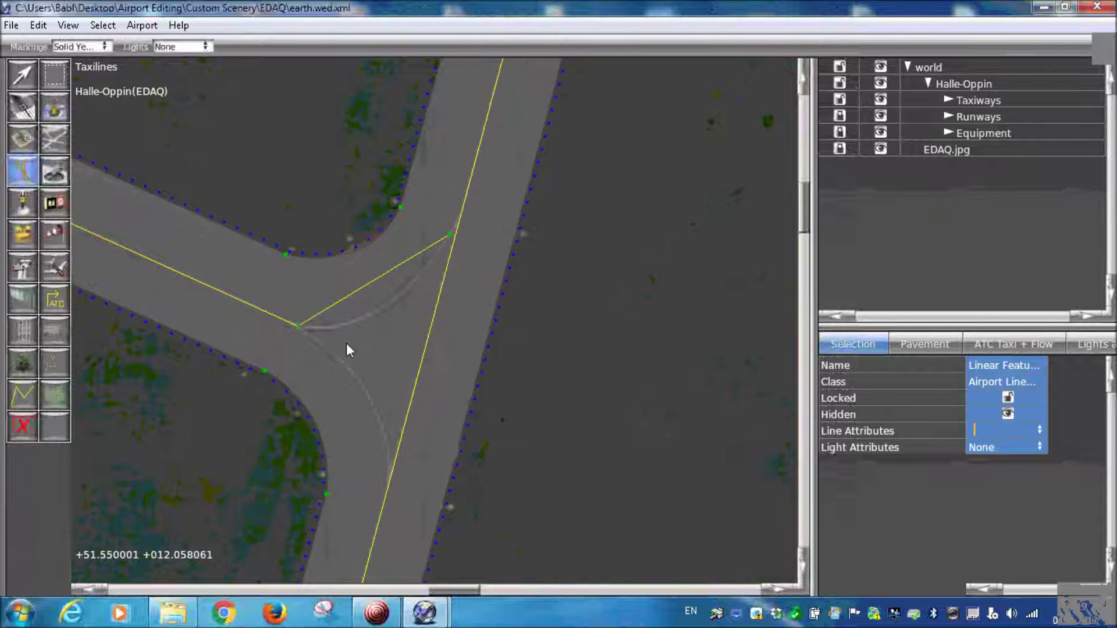
scroll(346, 343, up, 2)
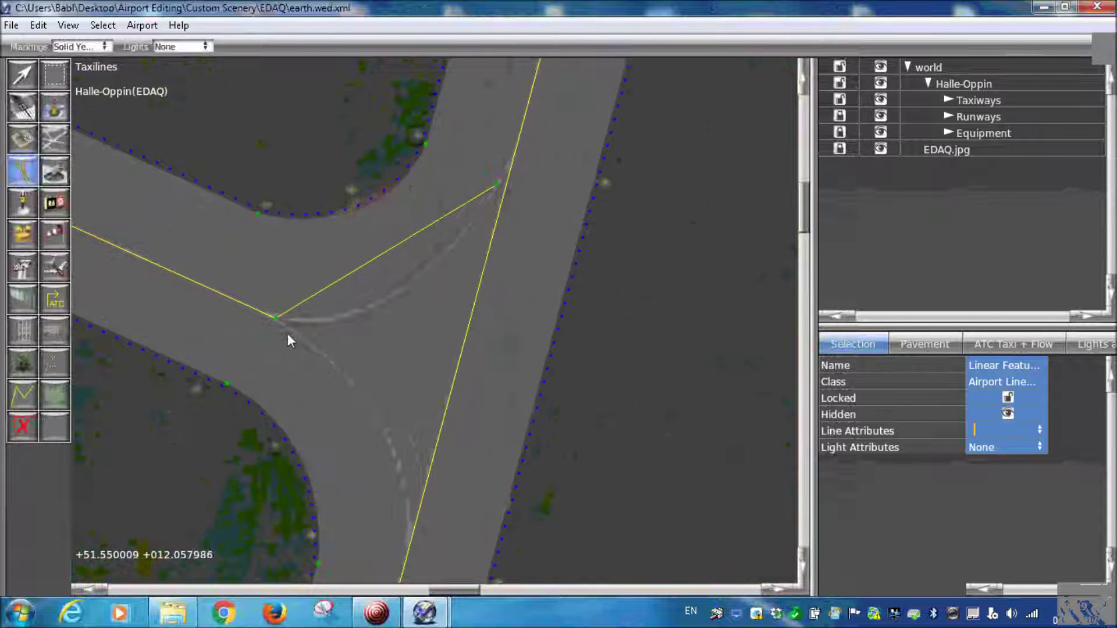
click(406, 514)
key(Return)
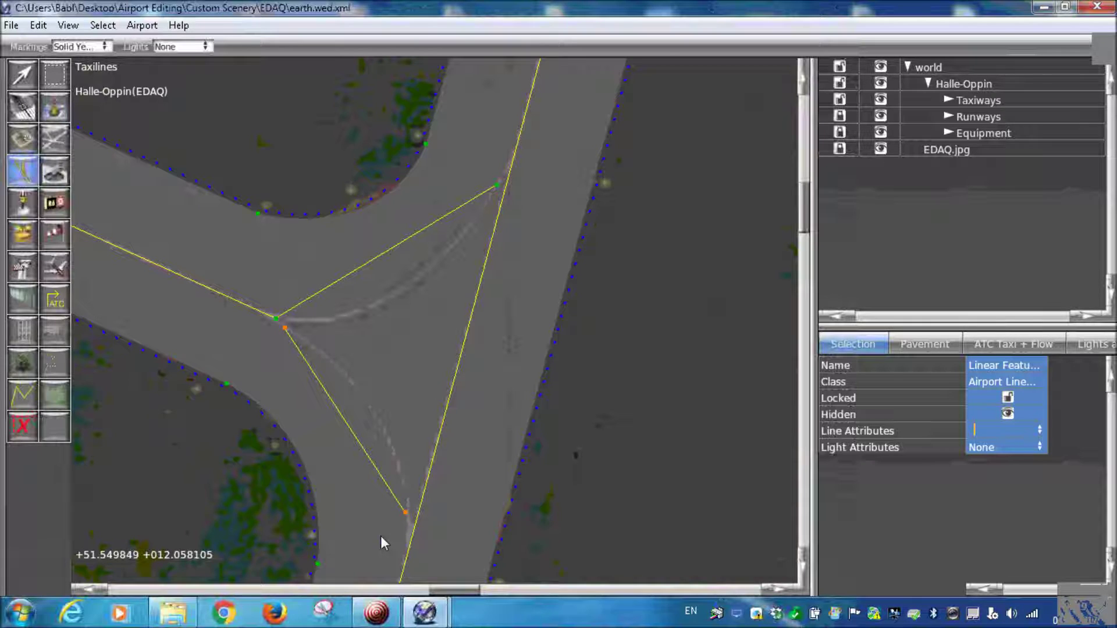
Add nodes to the connector's centre line where the northern and southern turn markings meet it
click(22, 74)
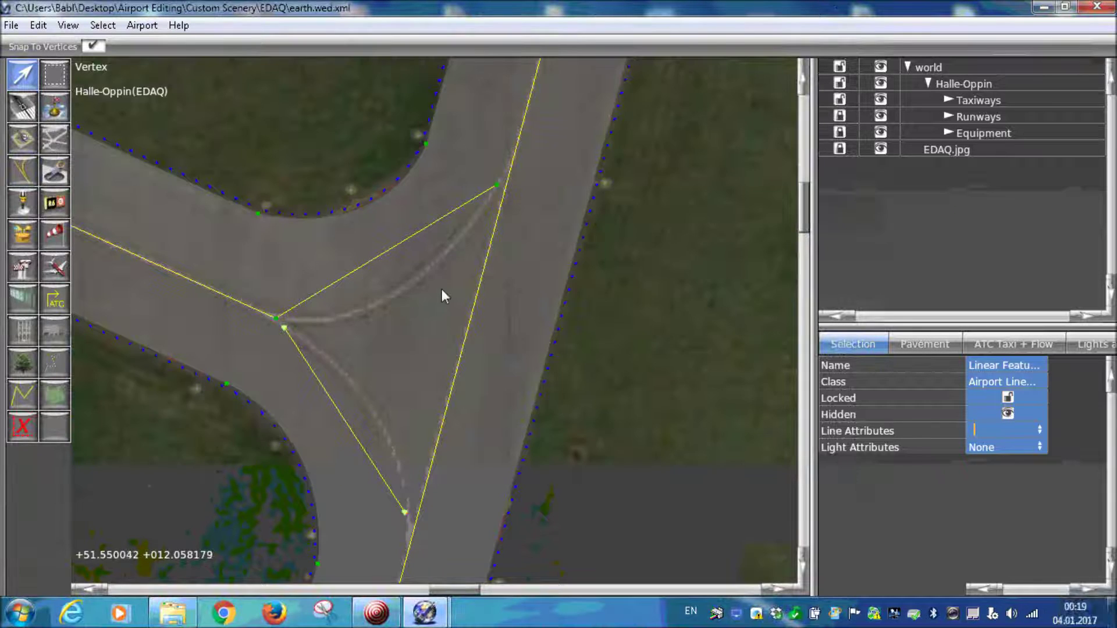
click(513, 174)
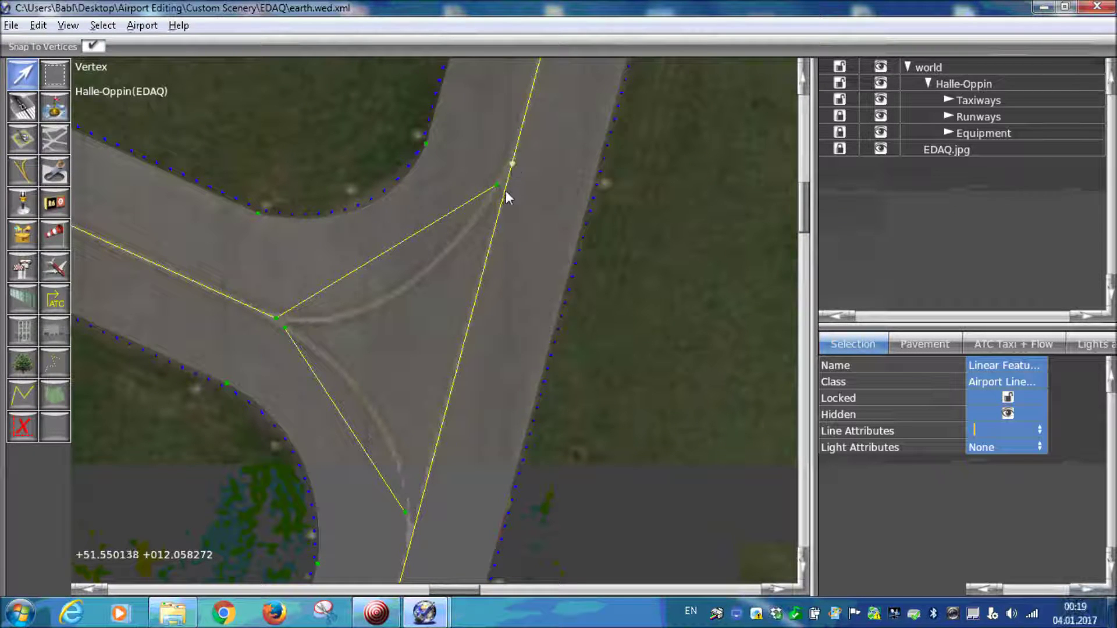
scroll(469, 401, down, 3)
click(460, 393)
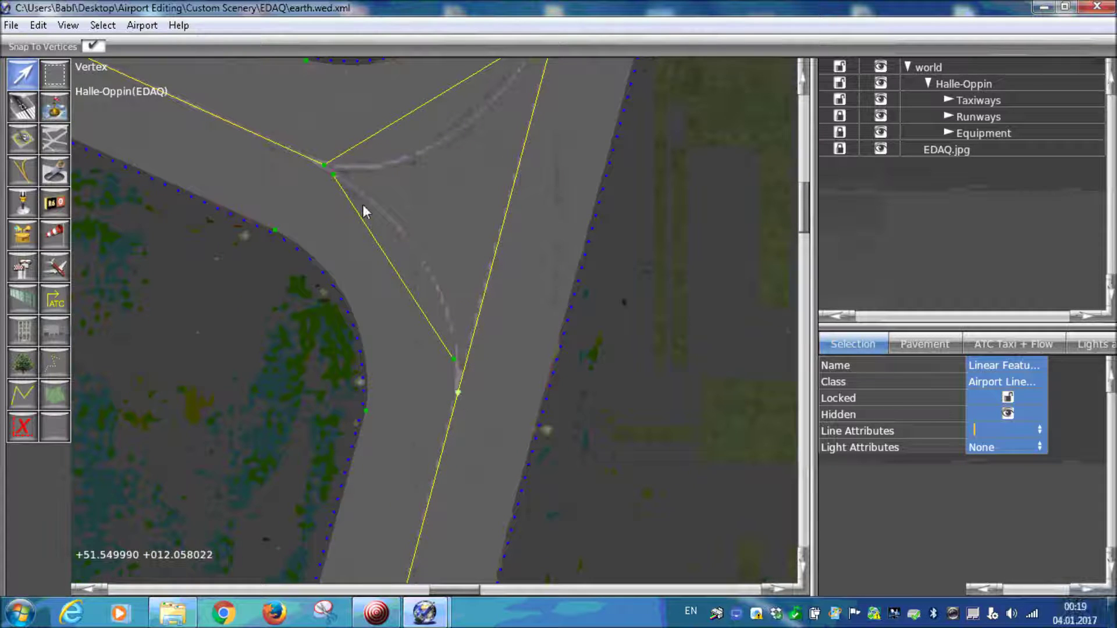
Snap the southern turn line's ends to the taxiway and connector nodes, and curve it along its marking
click(324, 166)
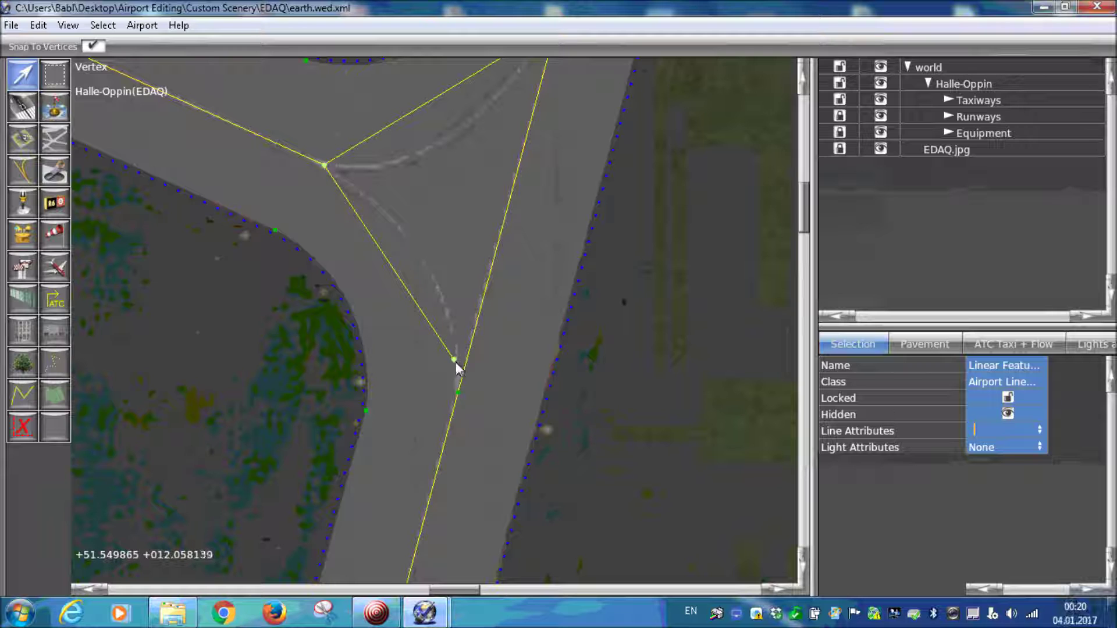
alt+drag(454, 360, 458, 394)
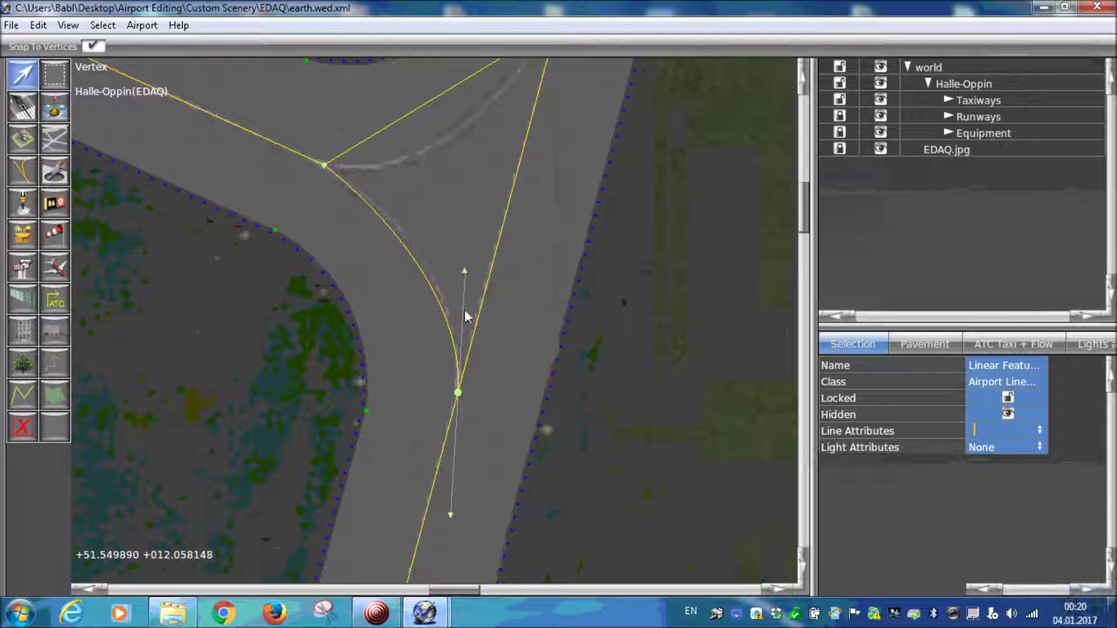
drag(465, 271, 467, 252)
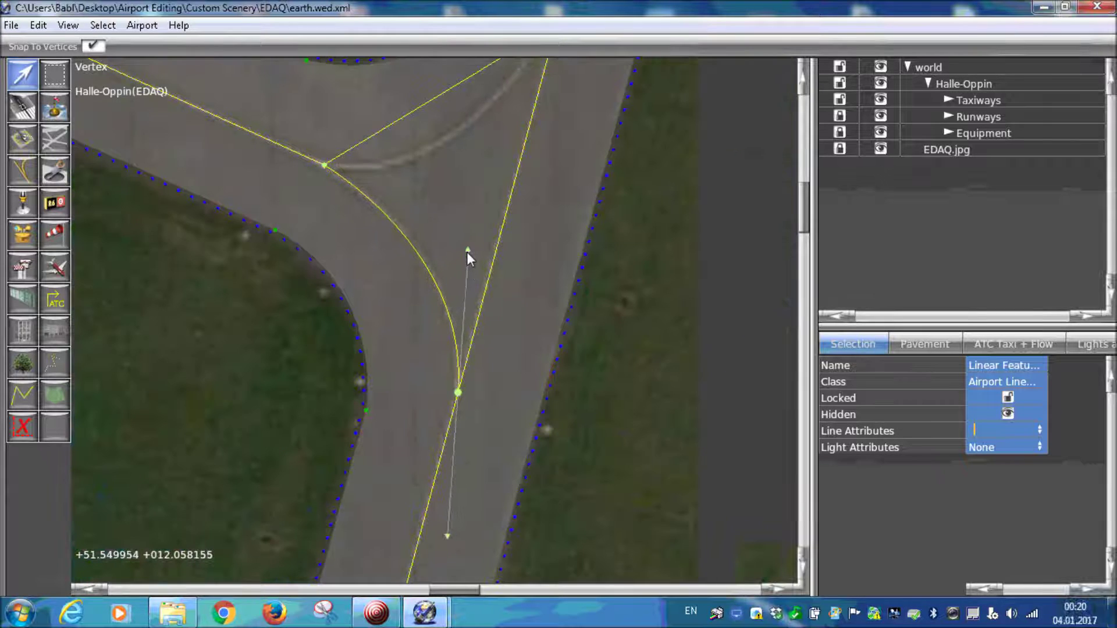
Curve the northern turn line along its marking and snap its end to the node on the connector's centre line
right_drag(441, 185, 398, 394)
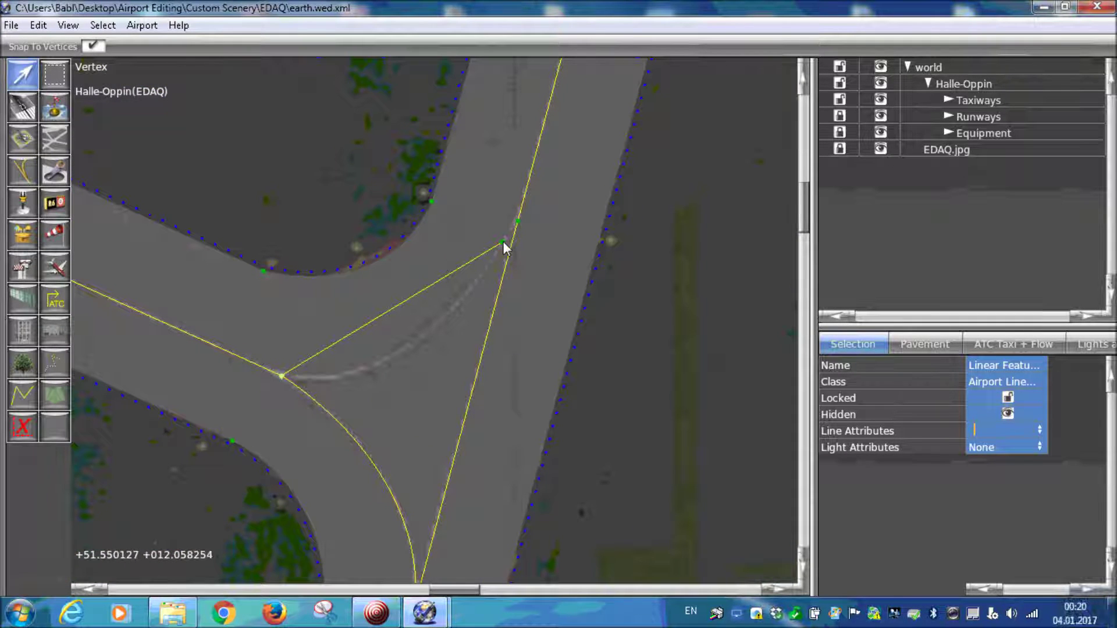
click(502, 244)
alt+drag(503, 244, 569, 106)
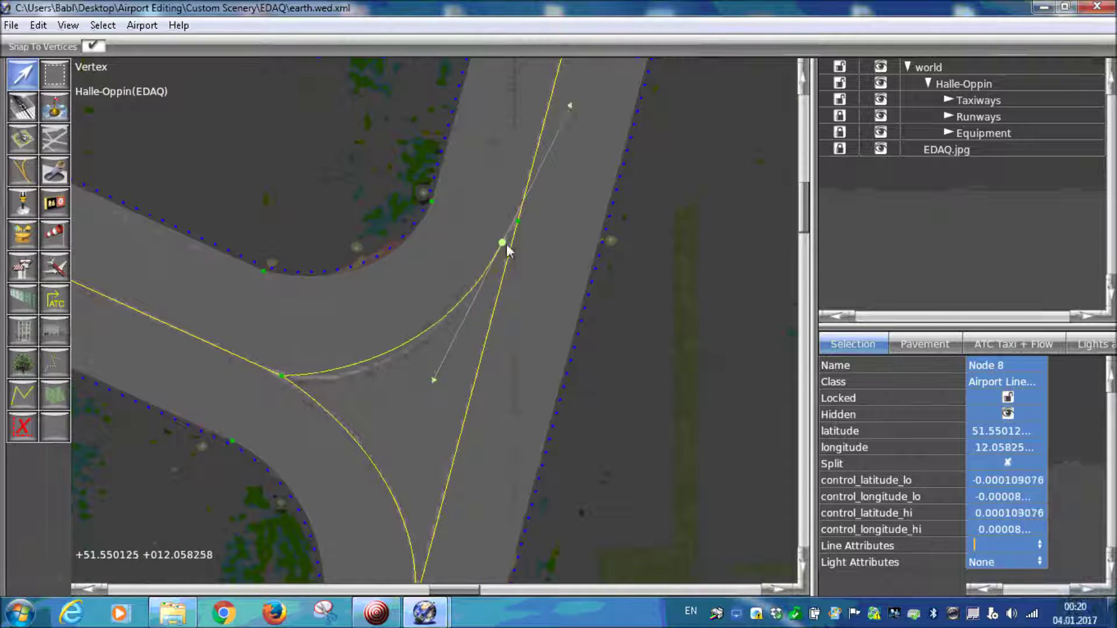
drag(504, 242, 518, 220)
drag(450, 357, 426, 407)
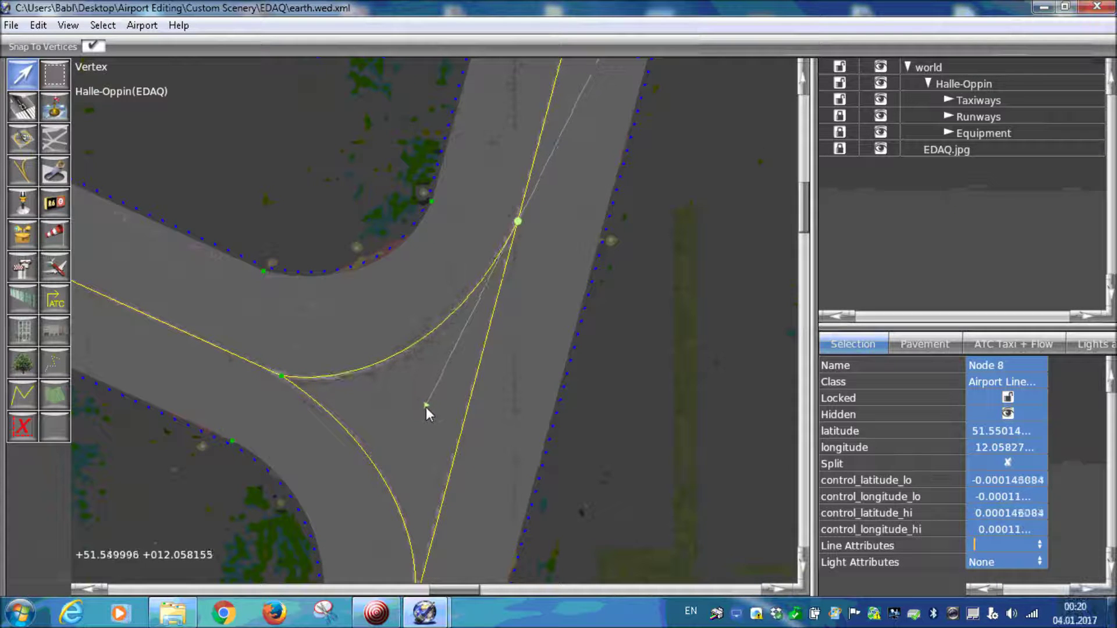
Curve the centre line's turn from the runway into the eastern connector, removing the curve handle on the runway's straight side
scroll(433, 383, down, 5)
alt+click(483, 284)
scroll(538, 301, down, 3)
scroll(497, 386, up, 5)
scroll(461, 282, up, 3)
alt+drag(437, 233, 503, 265)
alt+click(370, 201)
Curve the centre line around the apron's southwestern corner
scroll(378, 210, down, 6)
scroll(329, 352, up, 9)
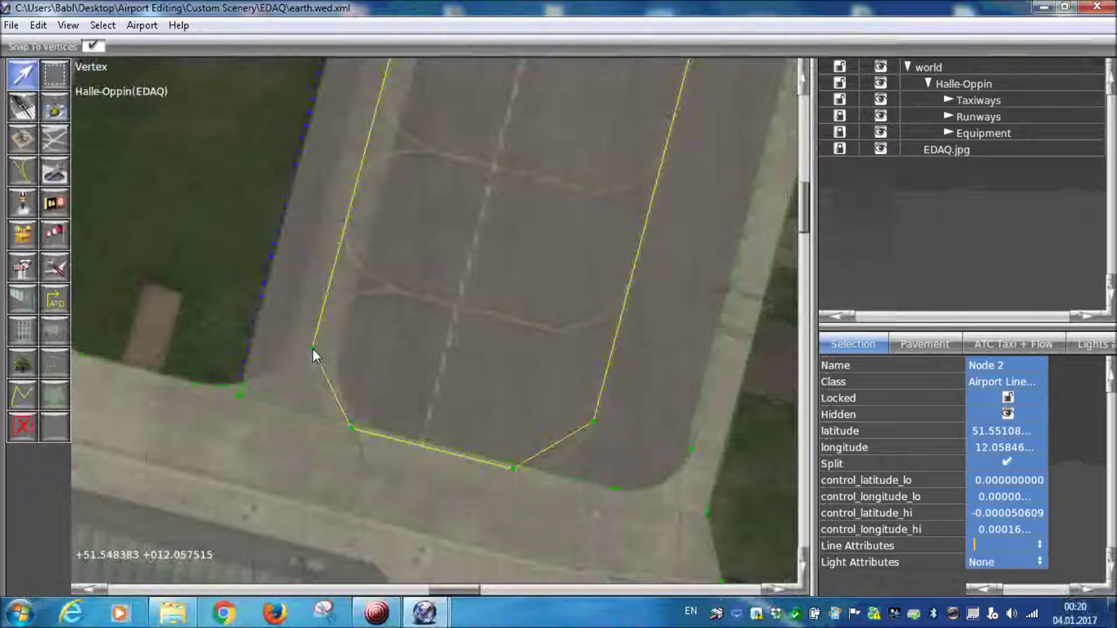
alt+drag(313, 348, 302, 396)
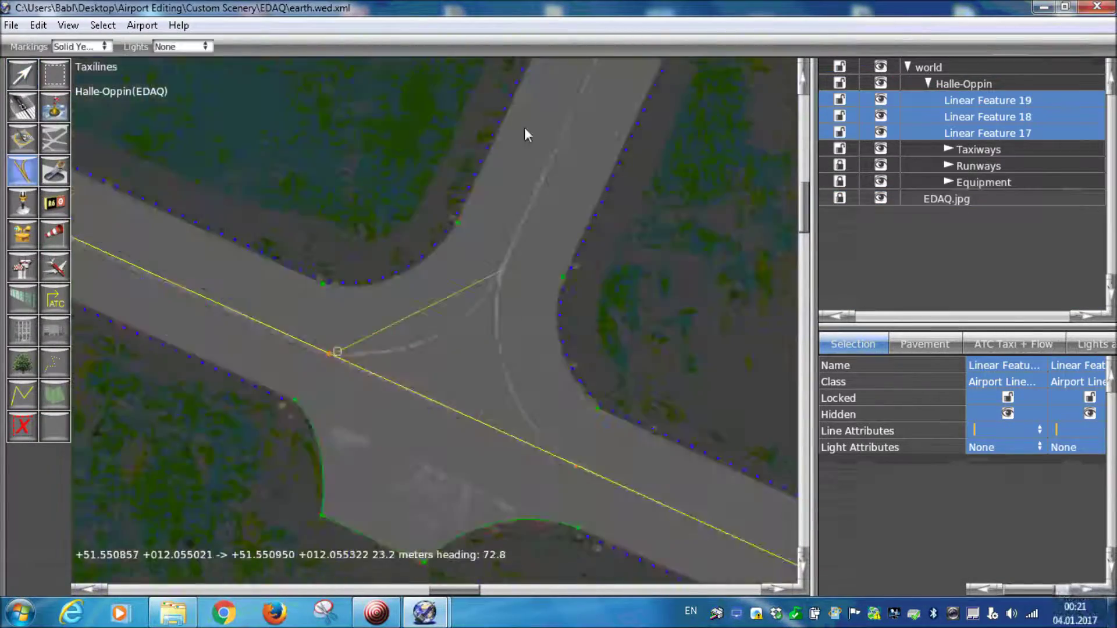
click(68, 25)
mouse_move(150, 187)
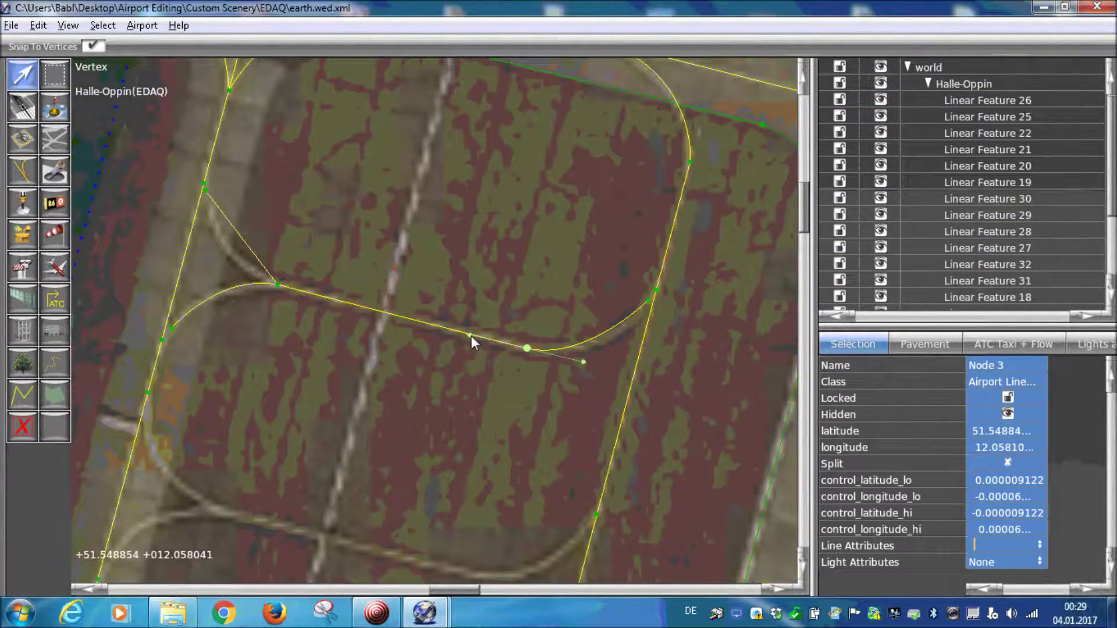
Remove the curve handle on the straight side of the eastern bend node of the apron's northernmost cross line
alt+click(470, 337)
scroll(437, 372, down, 2)
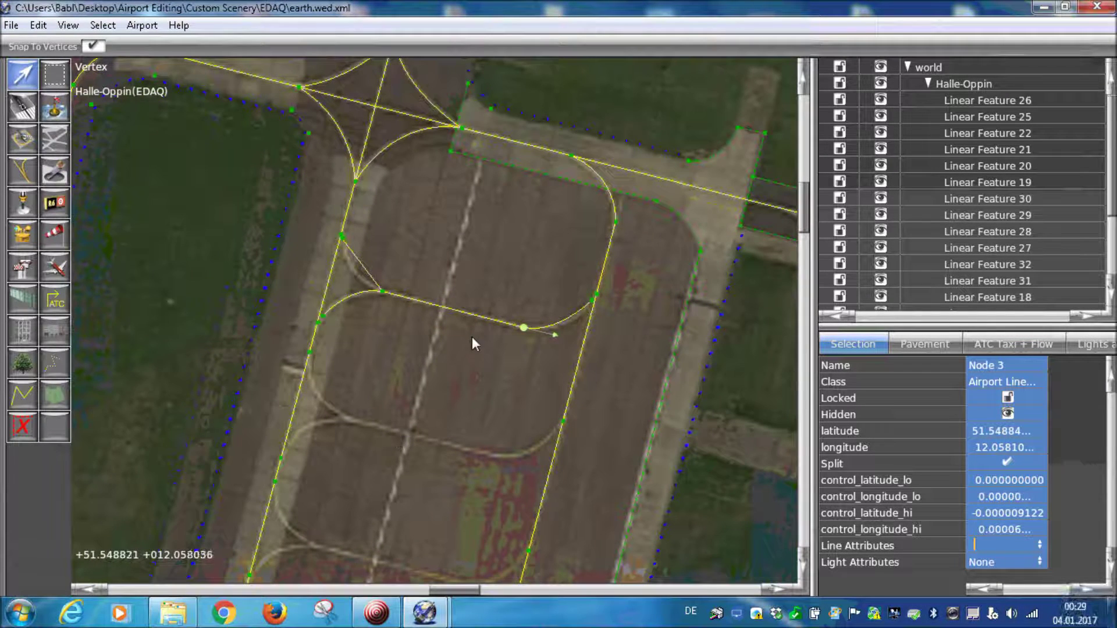
scroll(361, 282, up, 1)
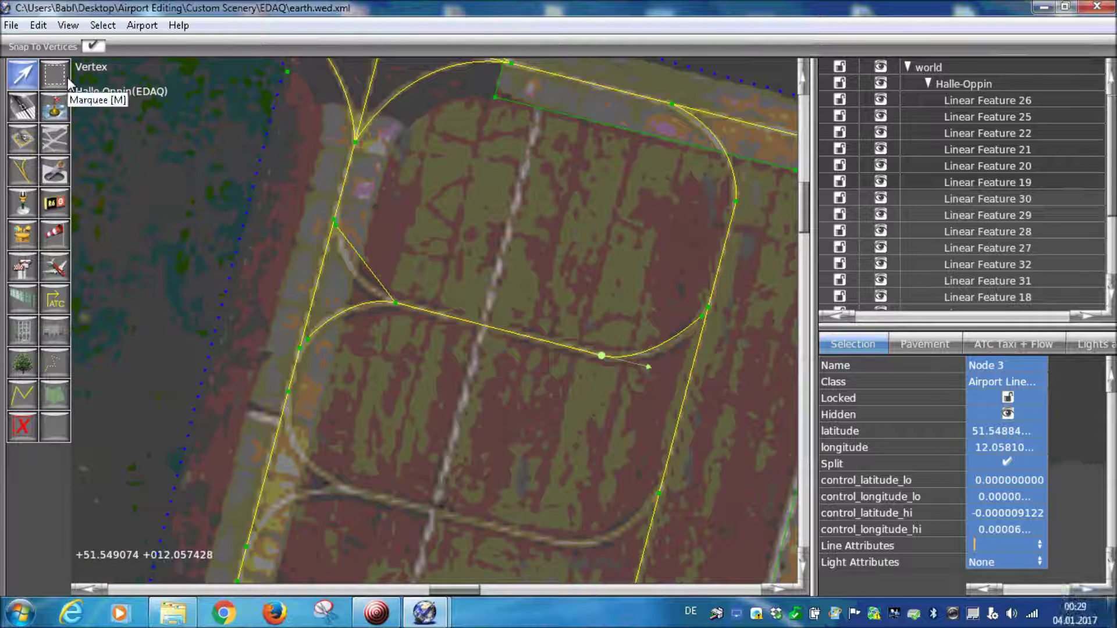
Duplicate the northernmost apron cross line together with its short turn line, and place the copies on the second cross marking
shift+click(375, 279)
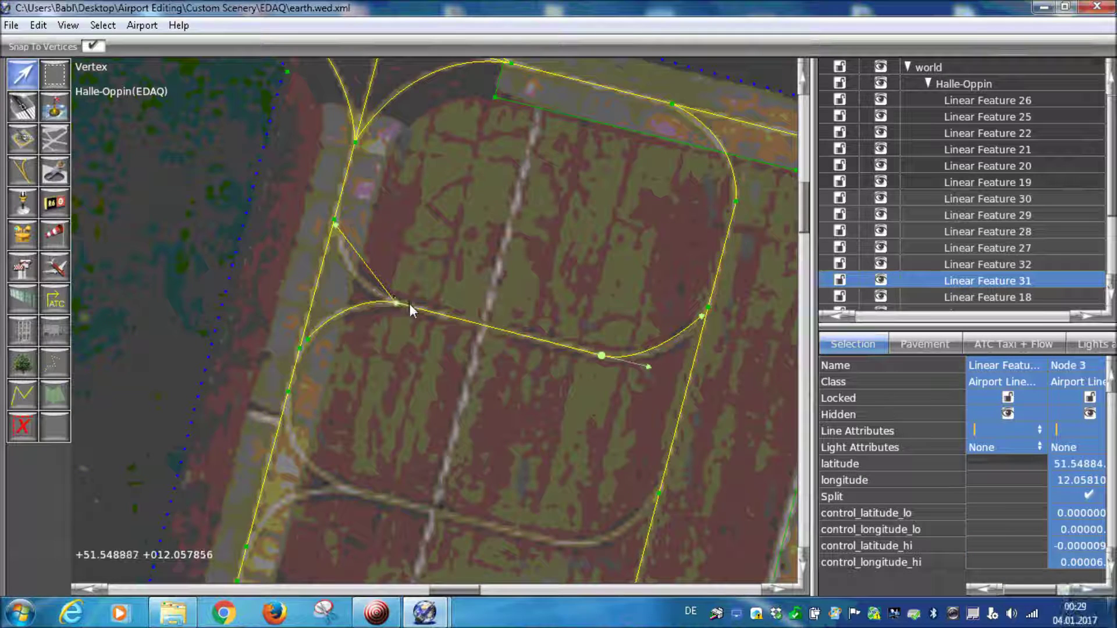
shift+click(361, 304)
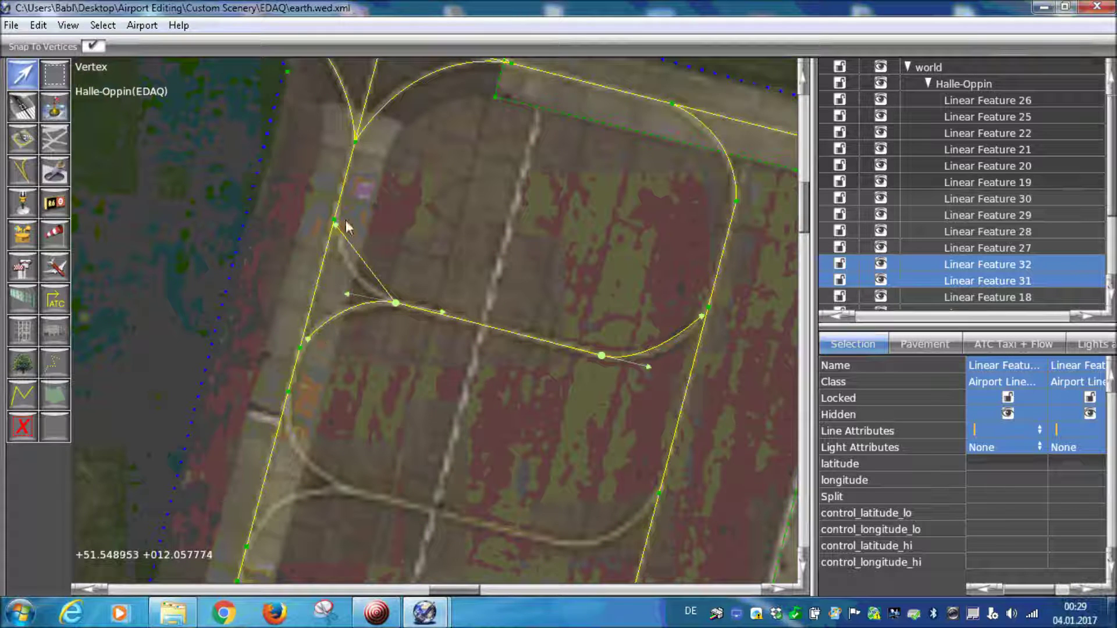
scroll(436, 319, down, 5)
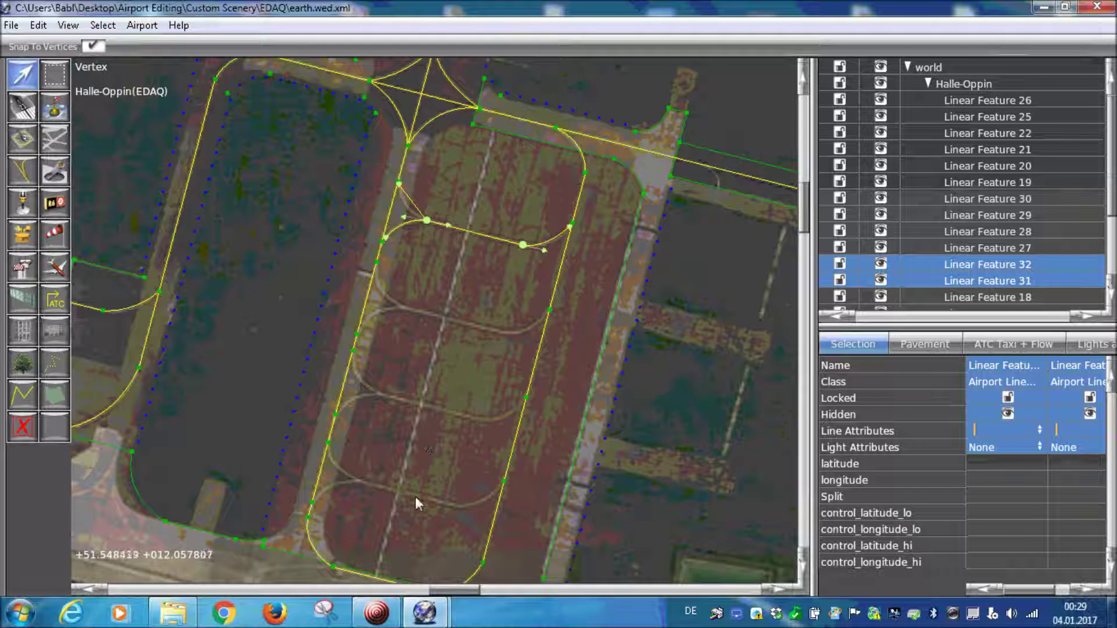
right_drag(395, 396, 384, 457)
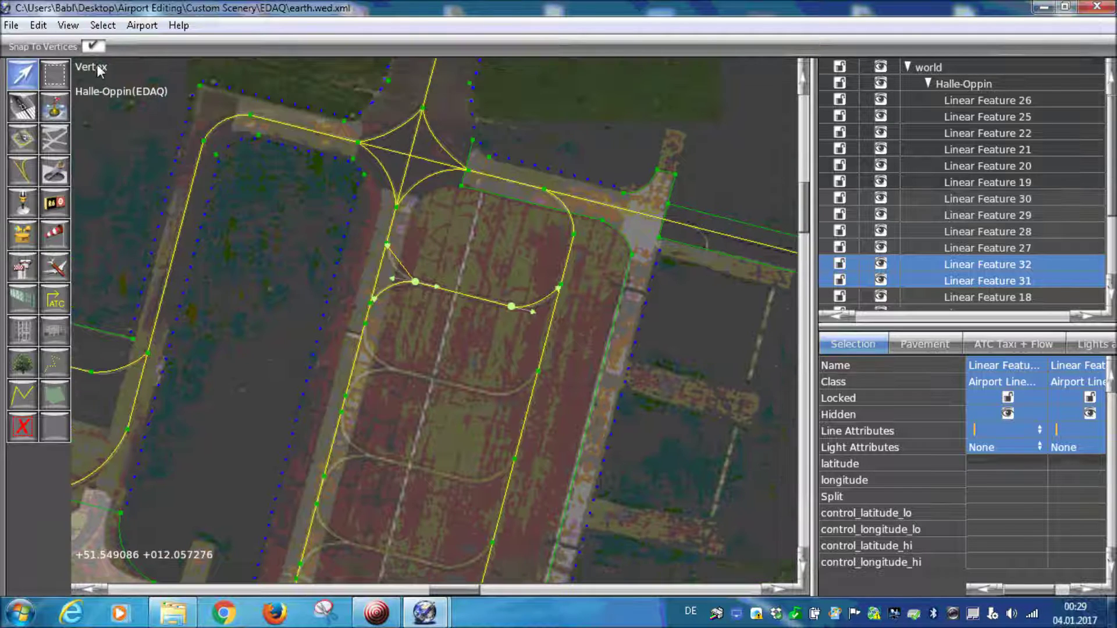
click(67, 75)
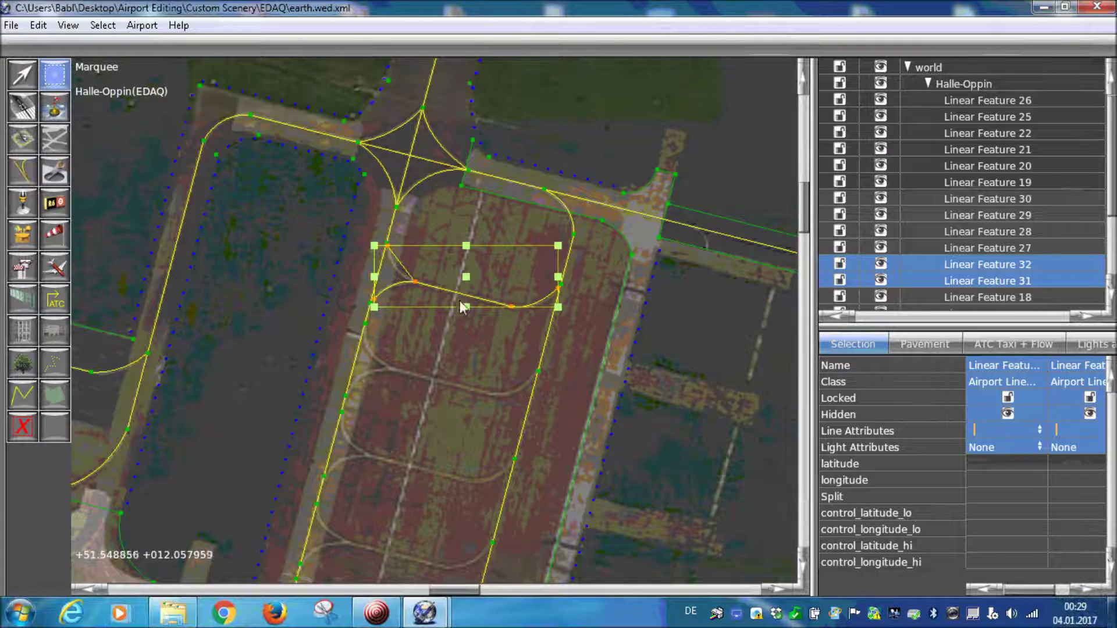
scroll(478, 280, up, 1)
scroll(478, 281, up, 2)
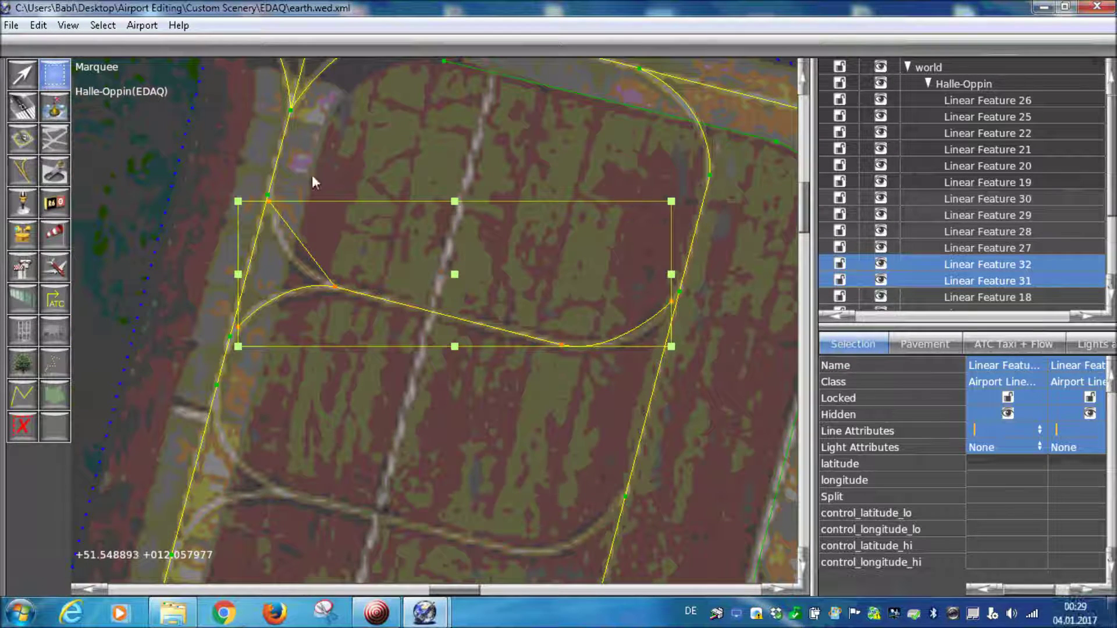
click(39, 25)
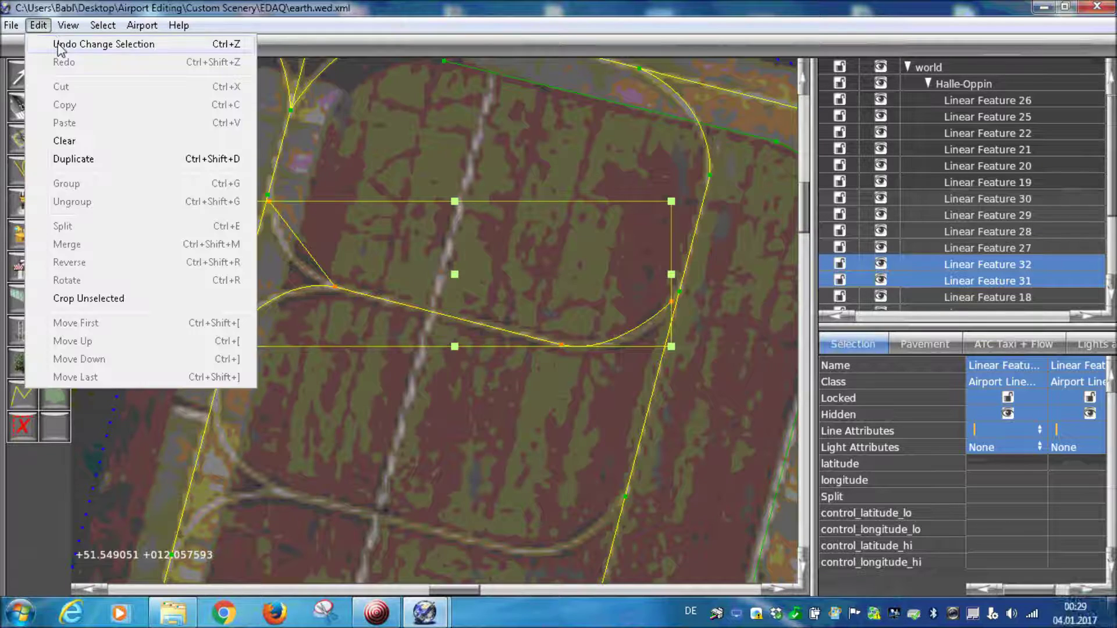
click(110, 160)
scroll(274, 344, down, 2)
drag(420, 178, 389, 298)
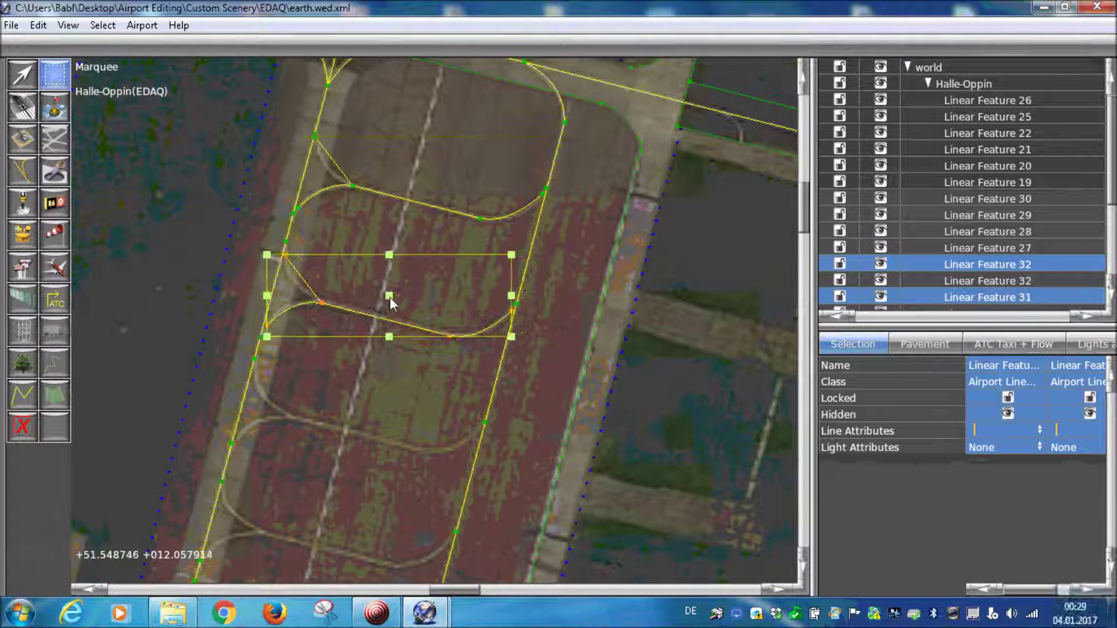
Duplicate the second cross line and its turn line, and place the copies on the third apron cross marking
right_drag(348, 379, 357, 319)
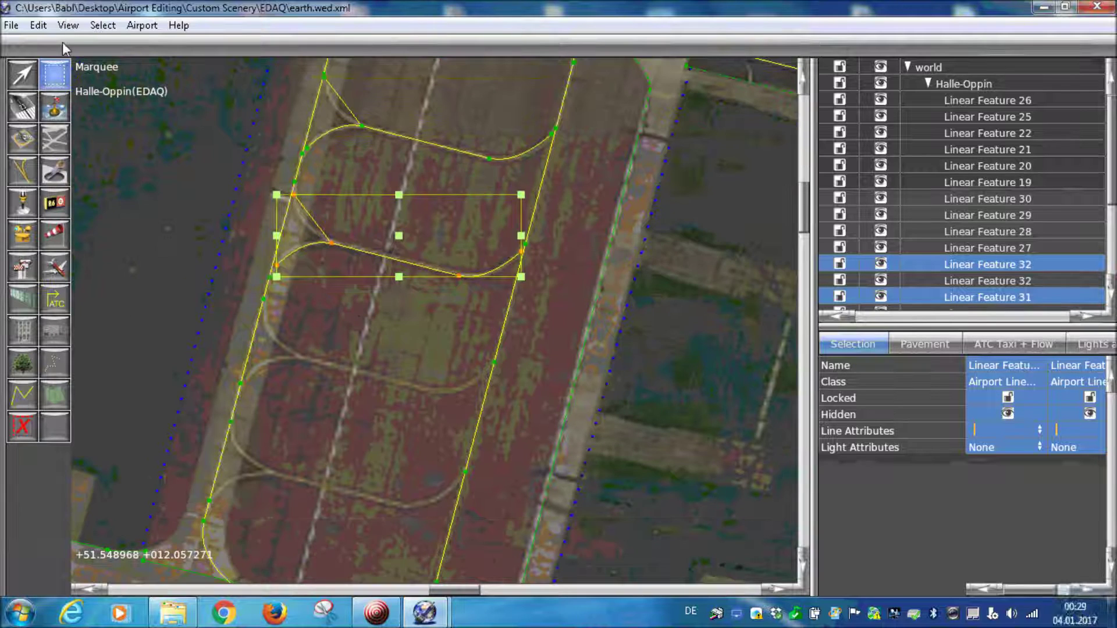
click(38, 25)
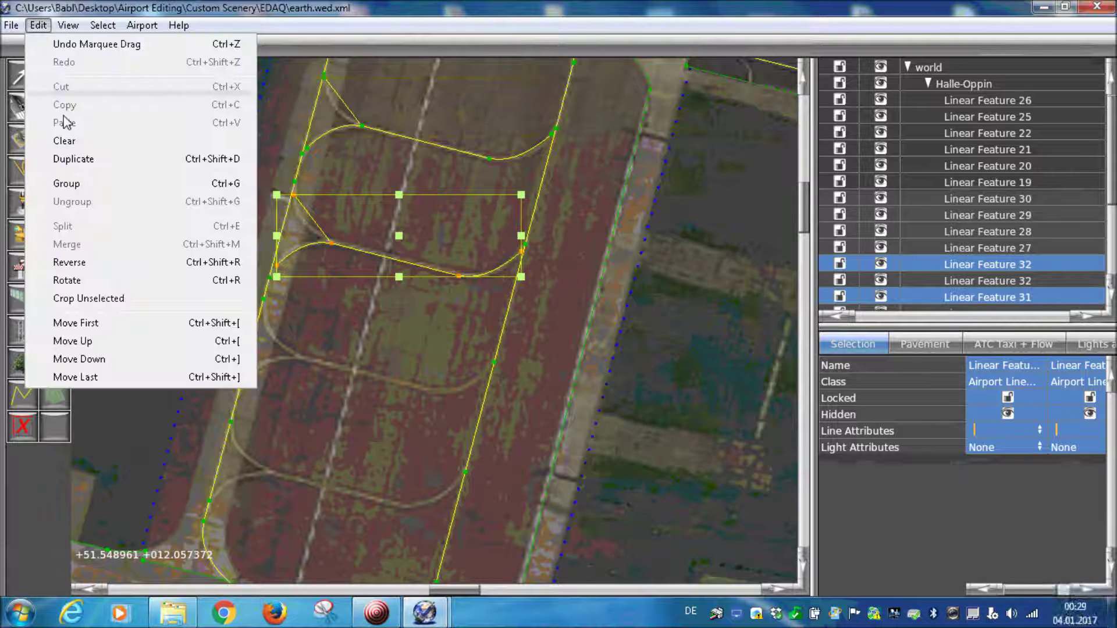
click(91, 160)
drag(401, 239, 369, 354)
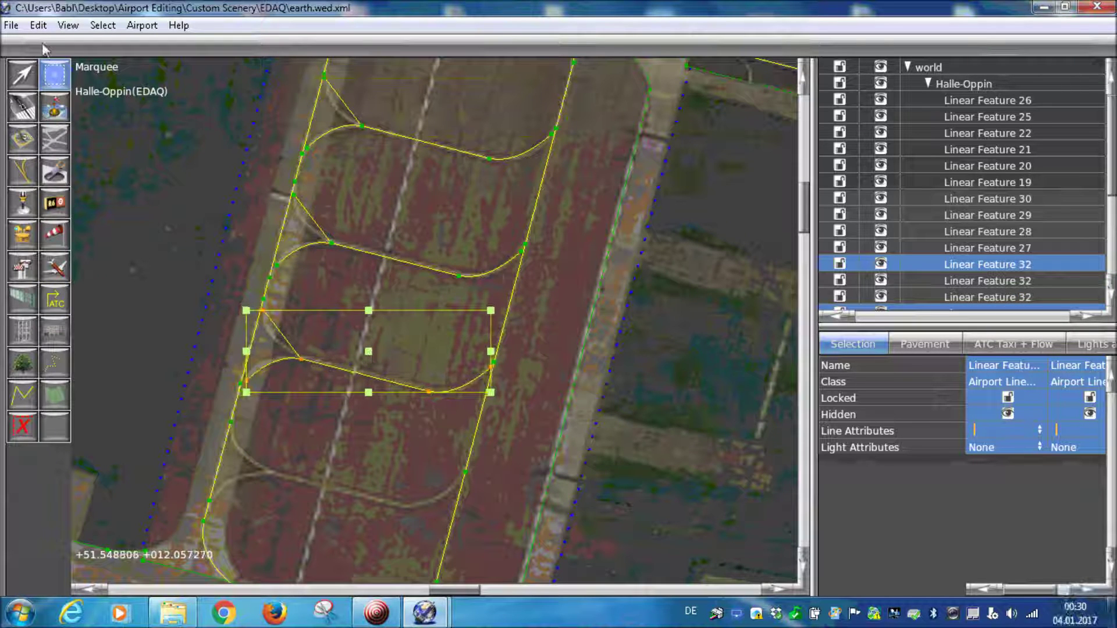
Duplicate the third cross line and its turn line, and place the copies on the southernmost apron cross marking
click(38, 25)
click(84, 158)
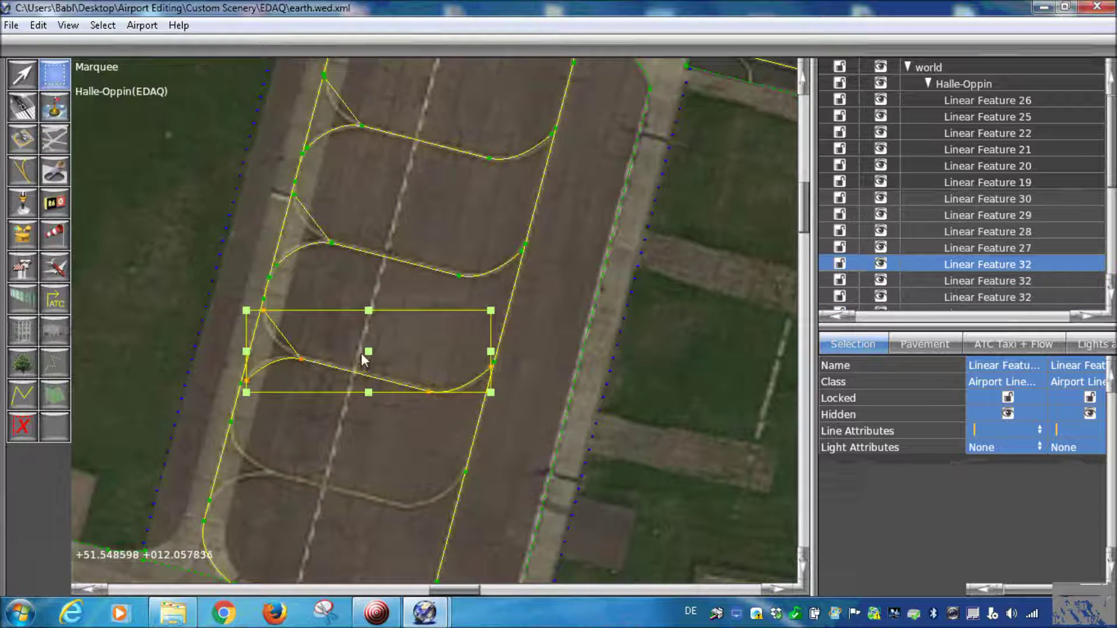
drag(367, 356, 339, 470)
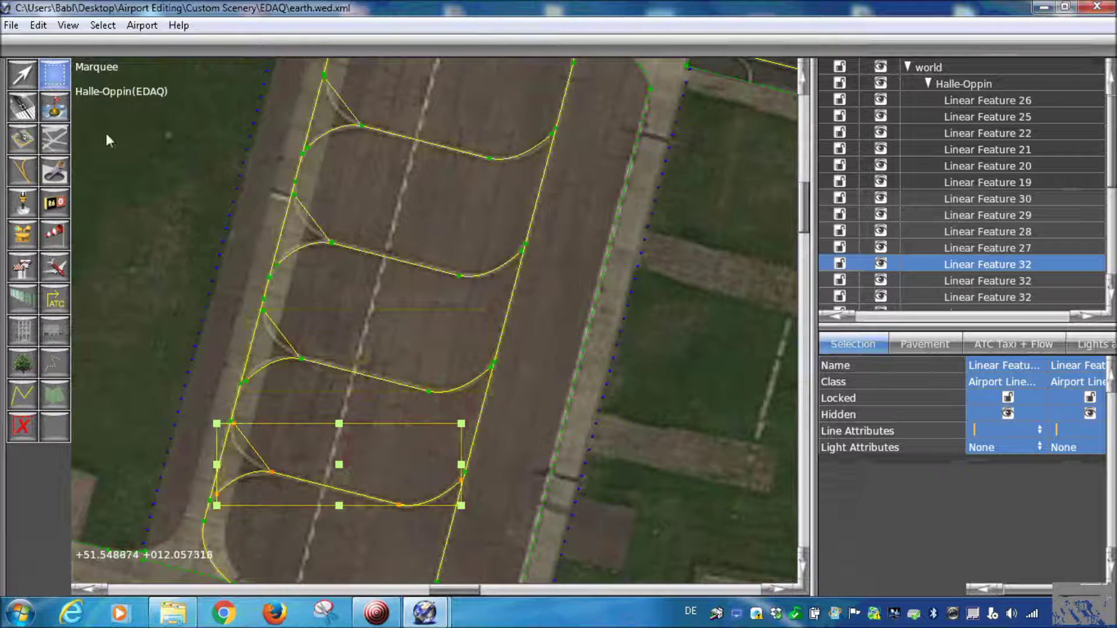
Select all the linear features listed directly under Halle-Oppin in the hierarchy and group them
click(29, 79)
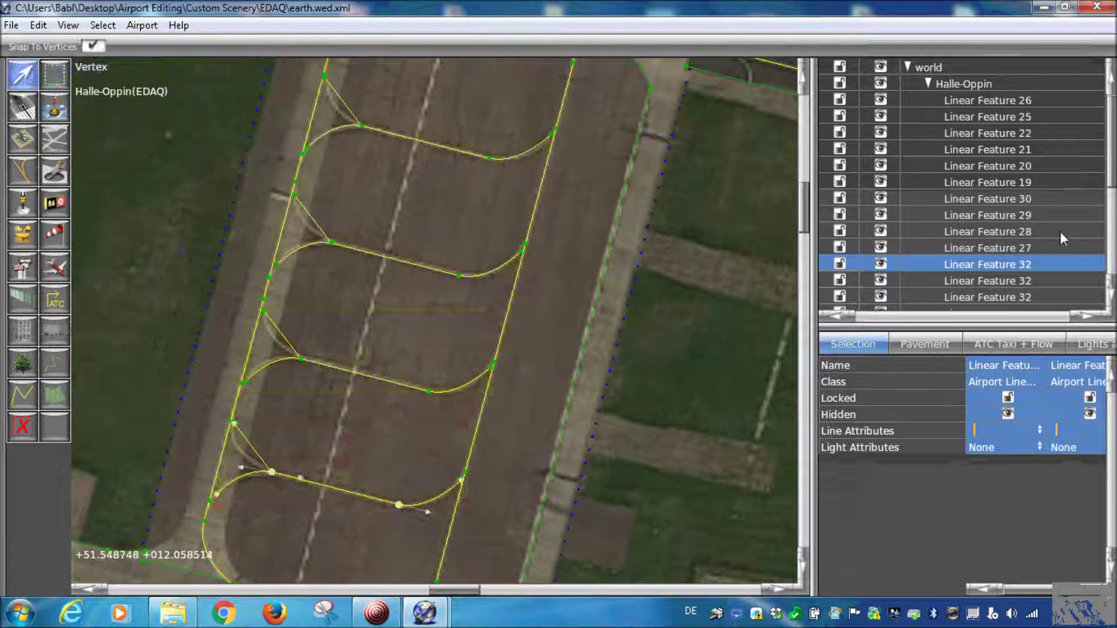
scroll(1041, 221, down, 3)
scroll(1040, 221, up, 3)
ctrl+click(988, 100)
ctrl+click(989, 133)
ctrl+click(991, 116)
ctrl+click(989, 149)
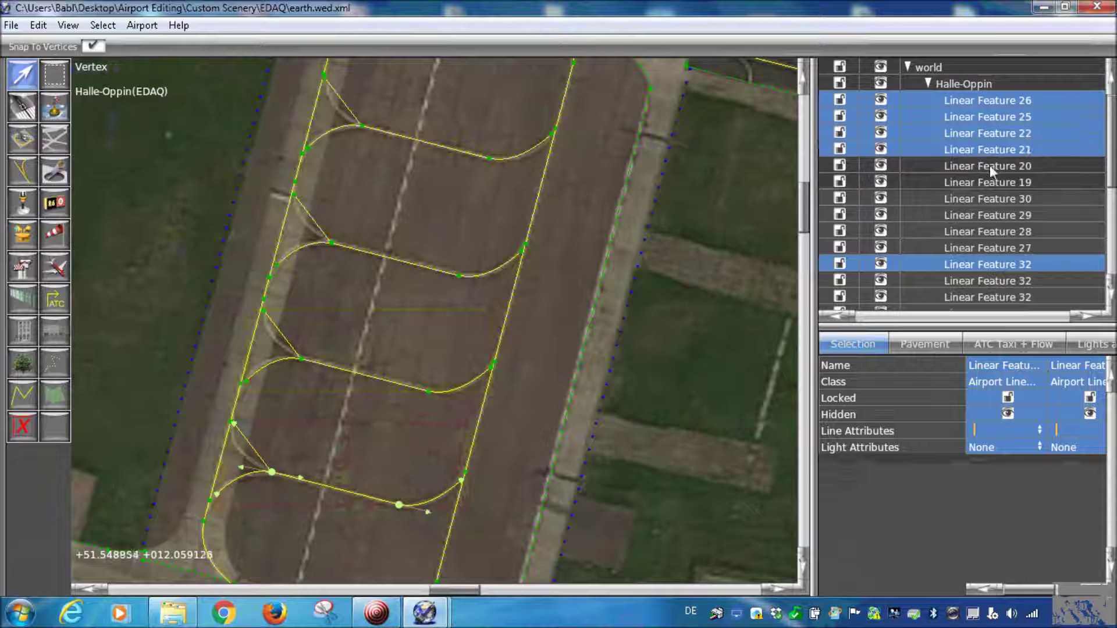
ctrl+click(989, 165)
ctrl+click(989, 183)
ctrl+click(990, 198)
ctrl+click(992, 215)
ctrl+click(994, 231)
ctrl+click(995, 248)
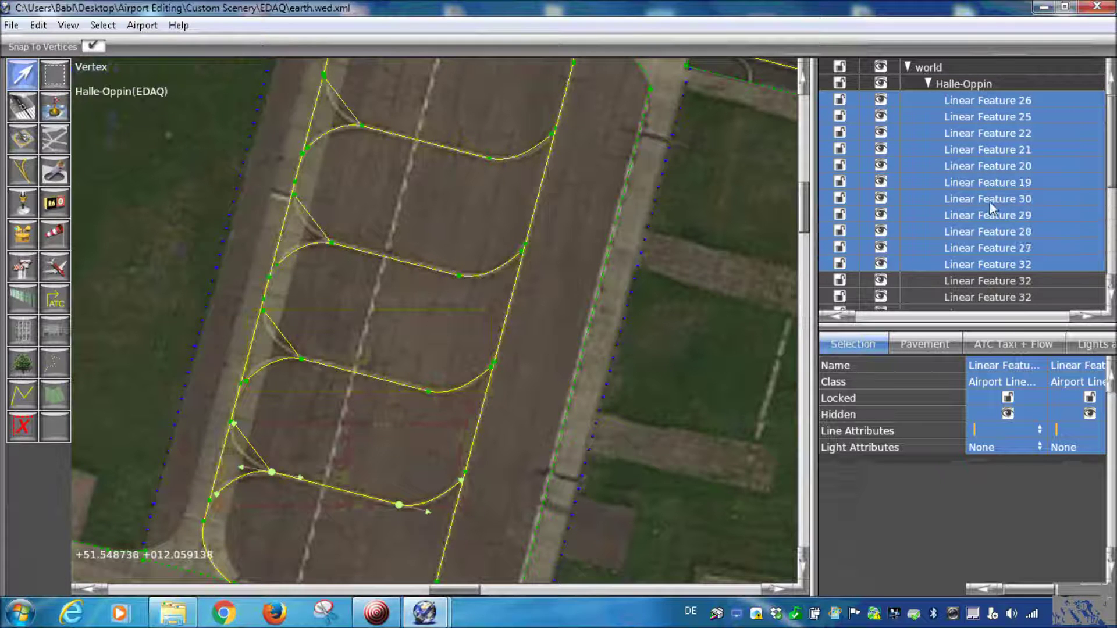
scroll(989, 201, down, 3)
ctrl+click(980, 133)
ctrl+click(973, 150)
ctrl+click(973, 166)
ctrl+click(976, 198)
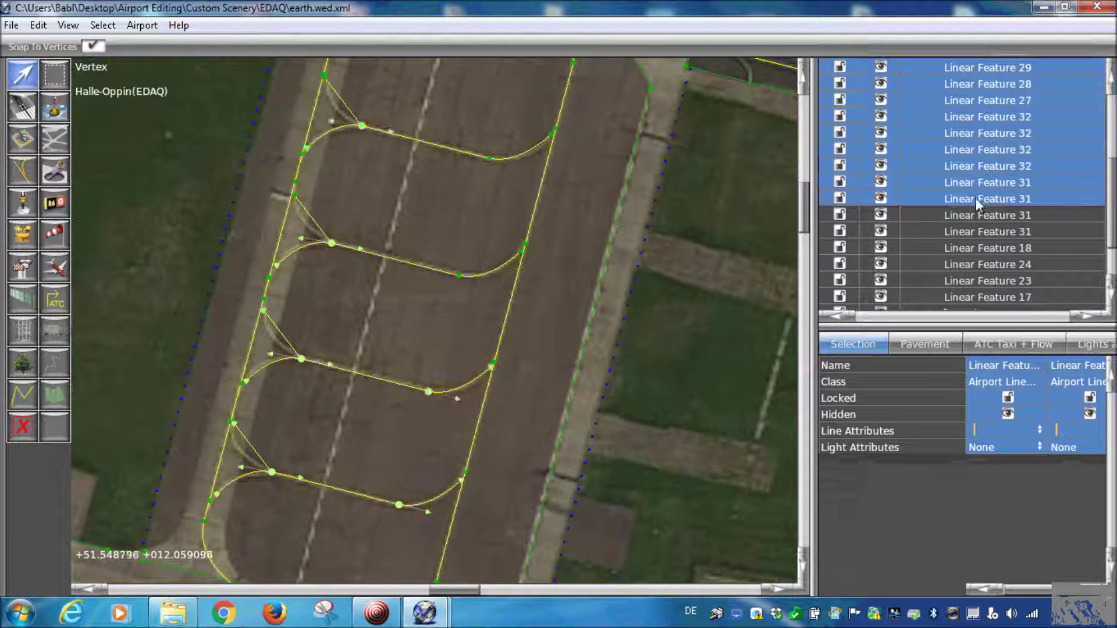
ctrl+click(978, 216)
ctrl+click(978, 231)
ctrl+click(979, 248)
ctrl+click(979, 263)
ctrl+click(979, 278)
scroll(973, 222, down, 2)
ctrl+click(976, 235)
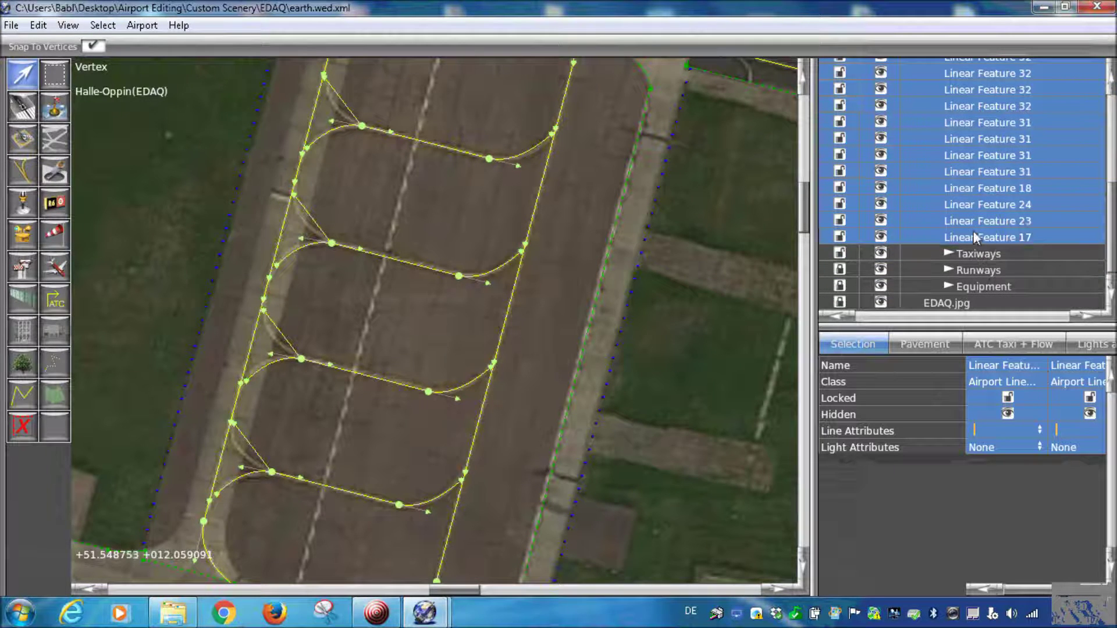
scroll(975, 233, up, 5)
click(34, 25)
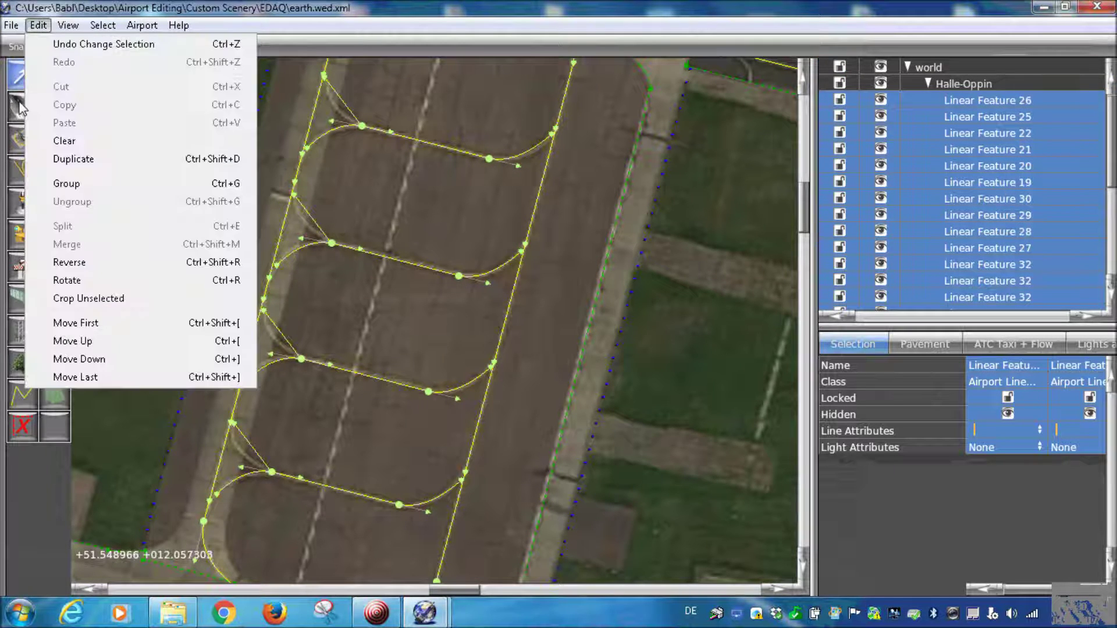
click(66, 184)
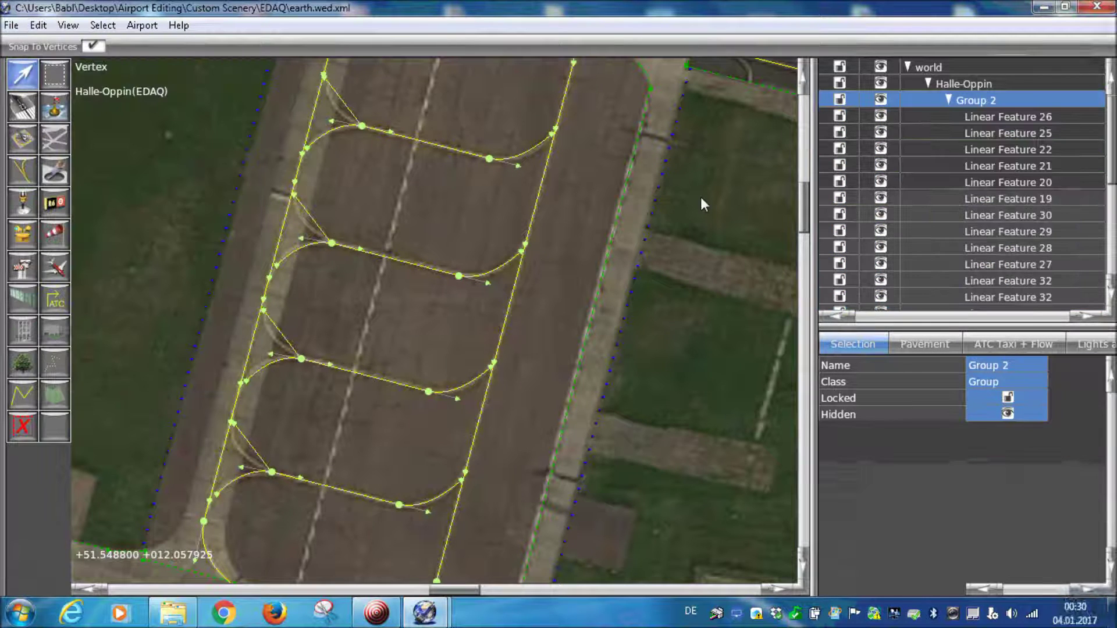
Rename the new group of linear features as Lines
click(979, 100)
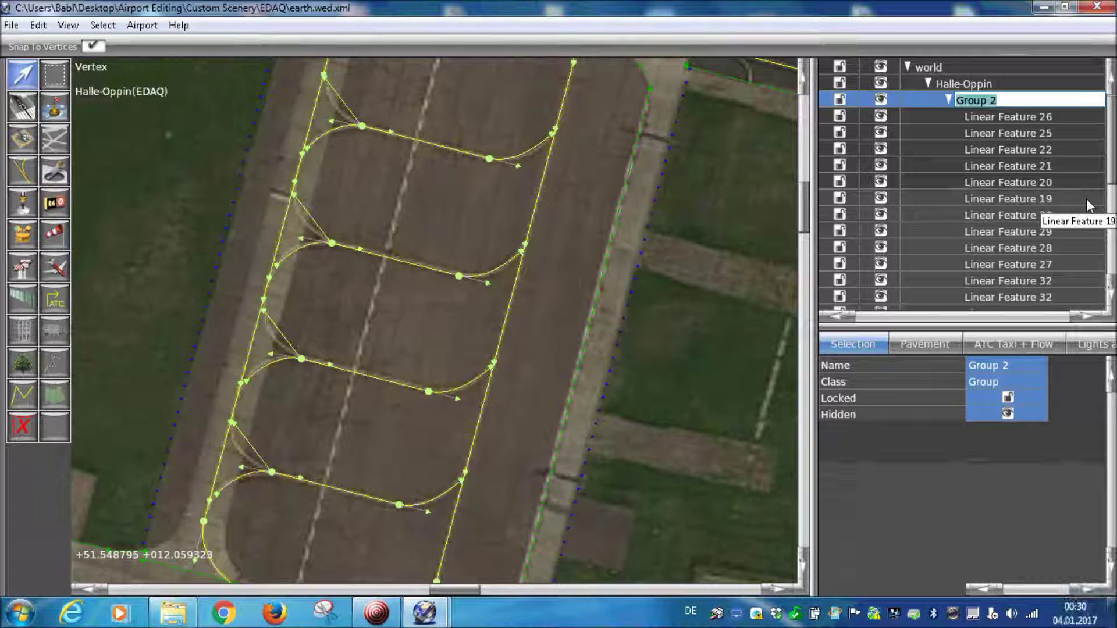
text(Lines)
key(Return)
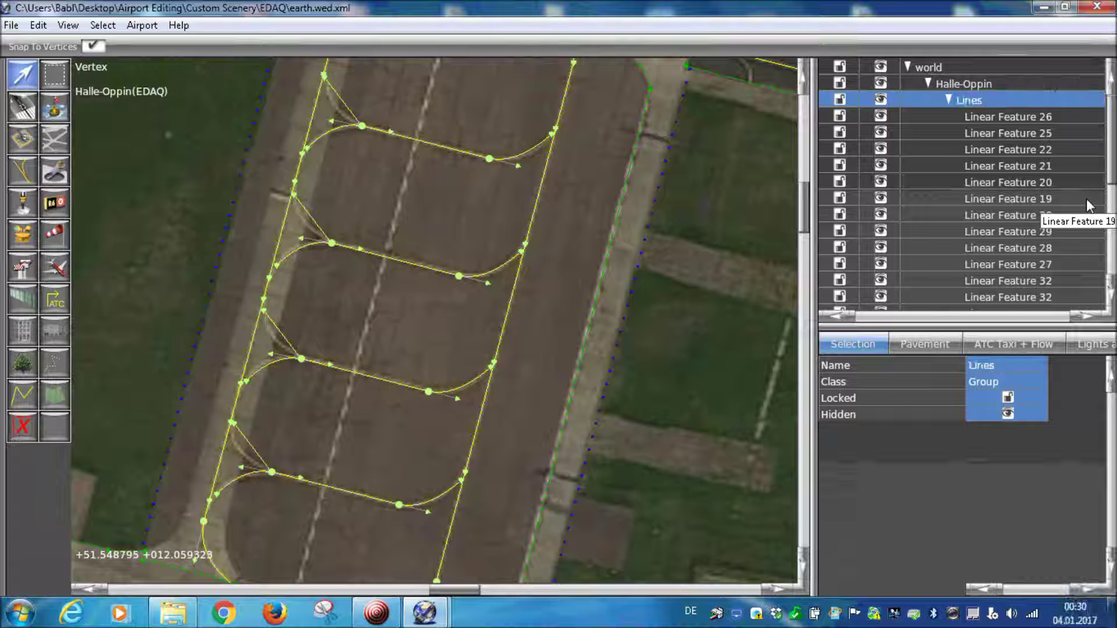
Draw a three-node solid yellow taxi line from the southern centre line along the connector to the round concrete pad's northern edge
scroll(156, 378, up, 5)
right_drag(155, 379, 202, 388)
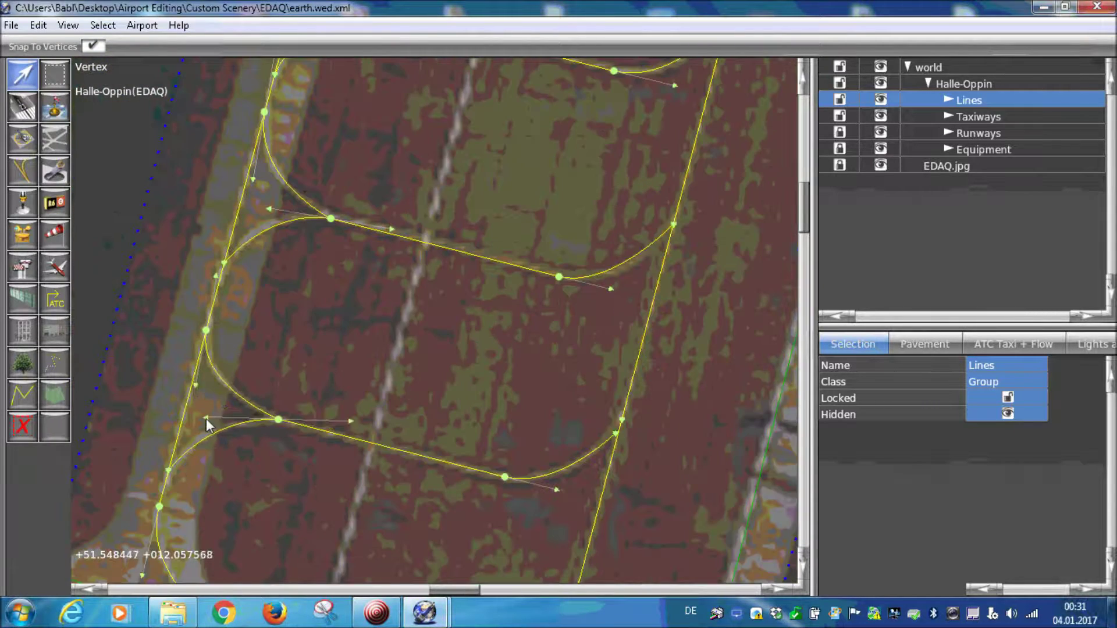
scroll(529, 410, up, 8)
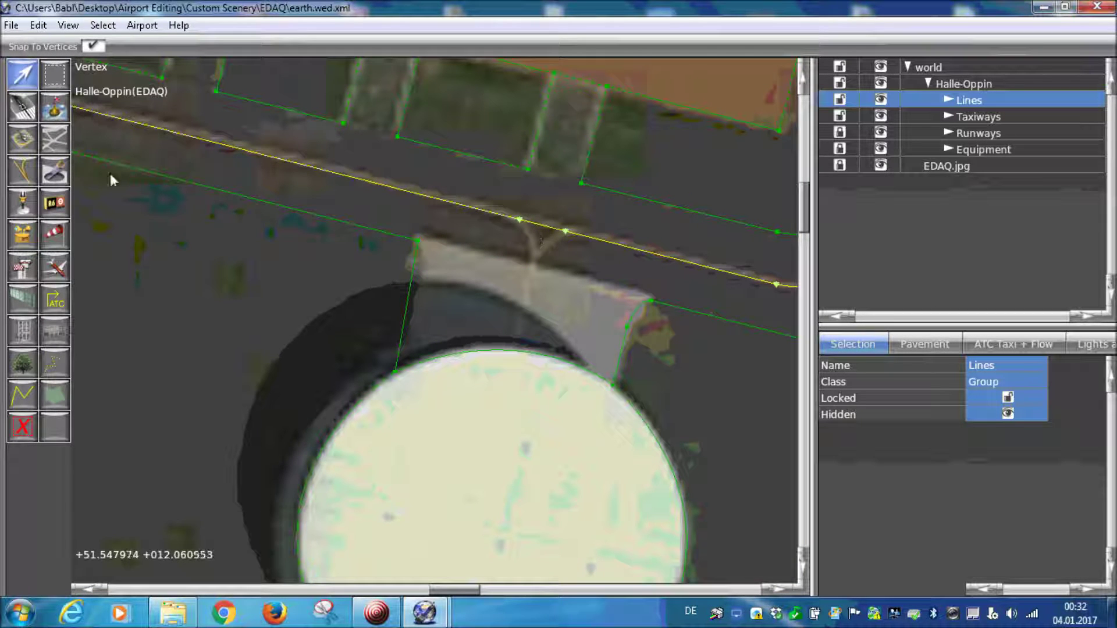
click(22, 170)
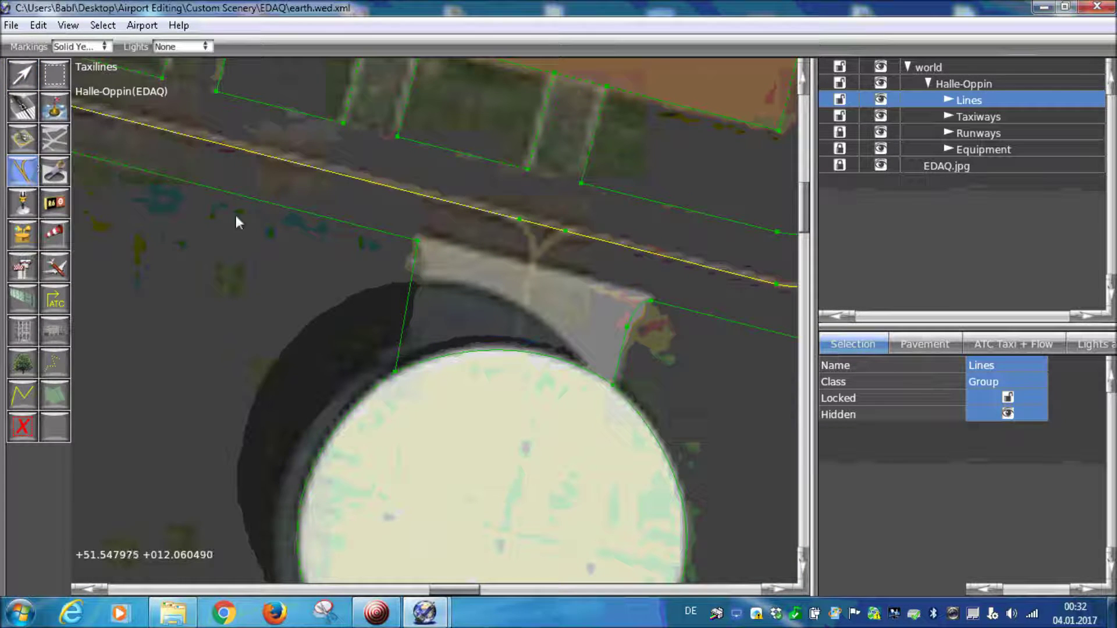
click(535, 254)
click(517, 341)
key(Return)
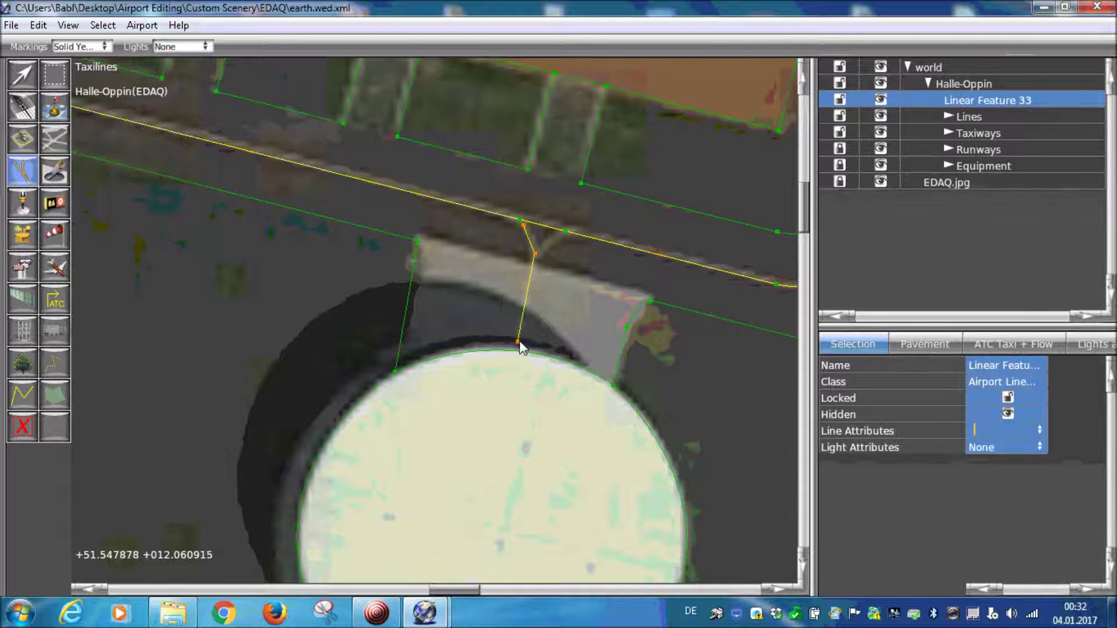
Add a node to the asphalt taxiway's curved edge and one to the round concrete pad's edge, both below the new line's end
click(22, 75)
scroll(454, 323, up, 3)
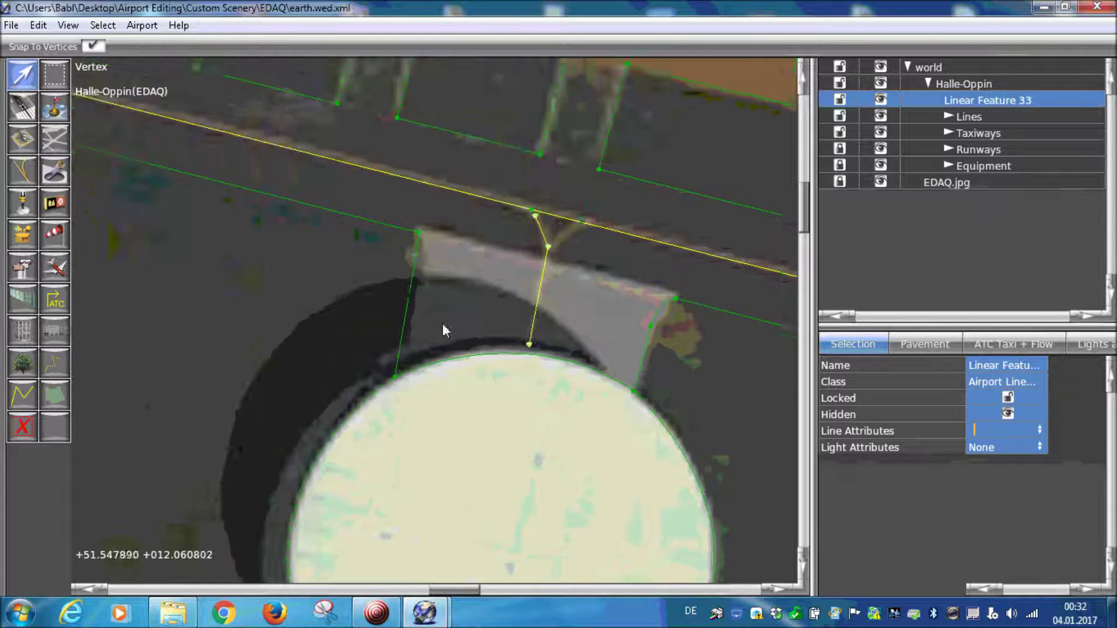
scroll(531, 381, up, 1)
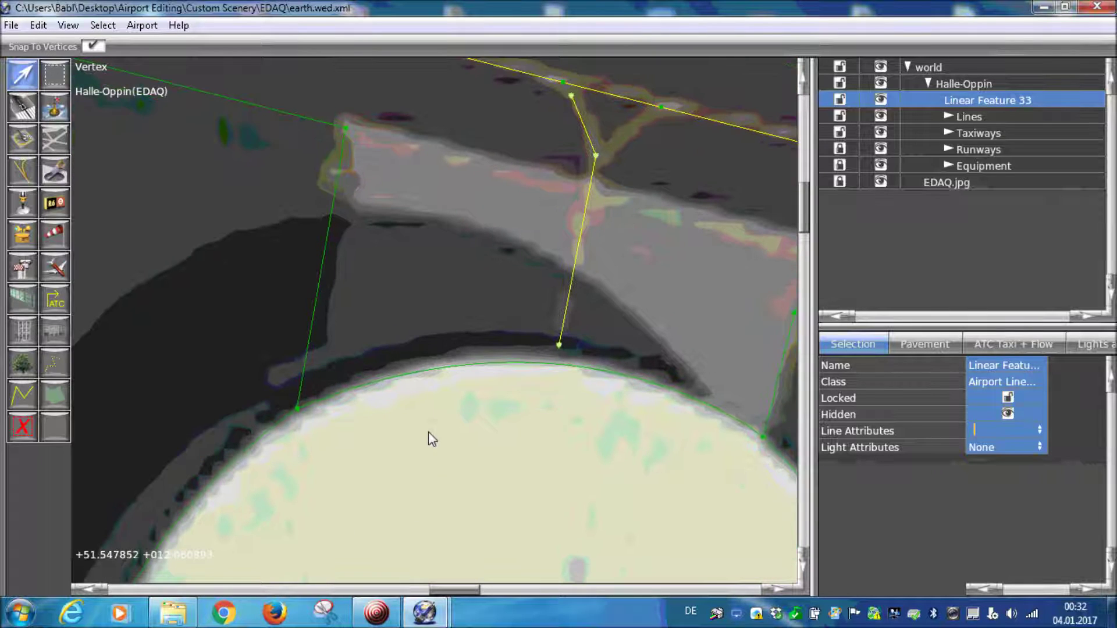
scroll(626, 366, down, 2)
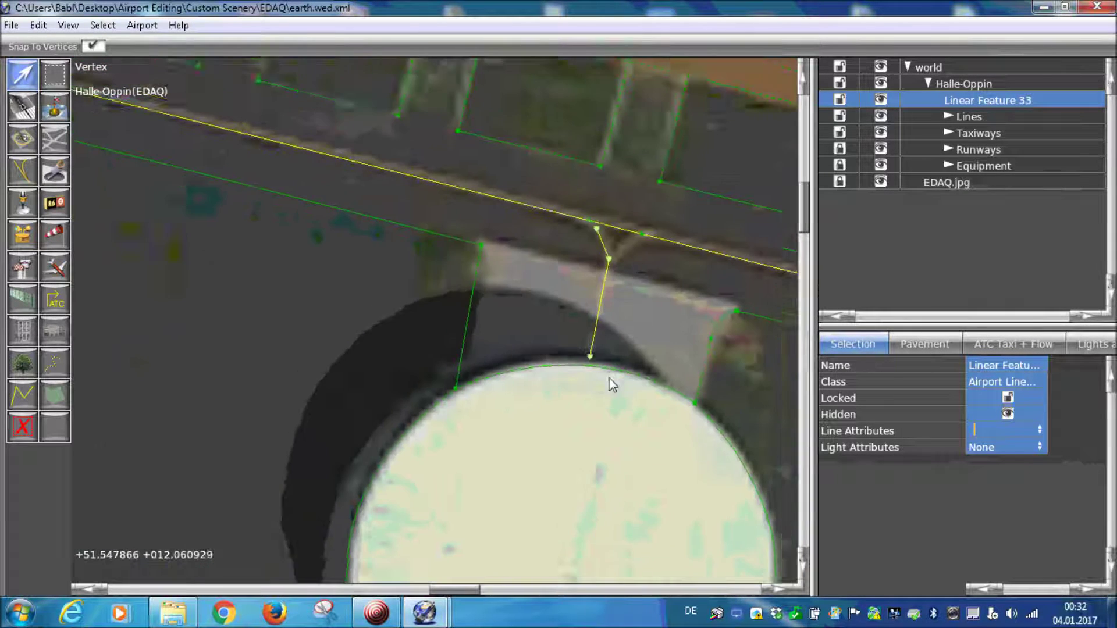
scroll(459, 368, up, 2)
click(516, 319)
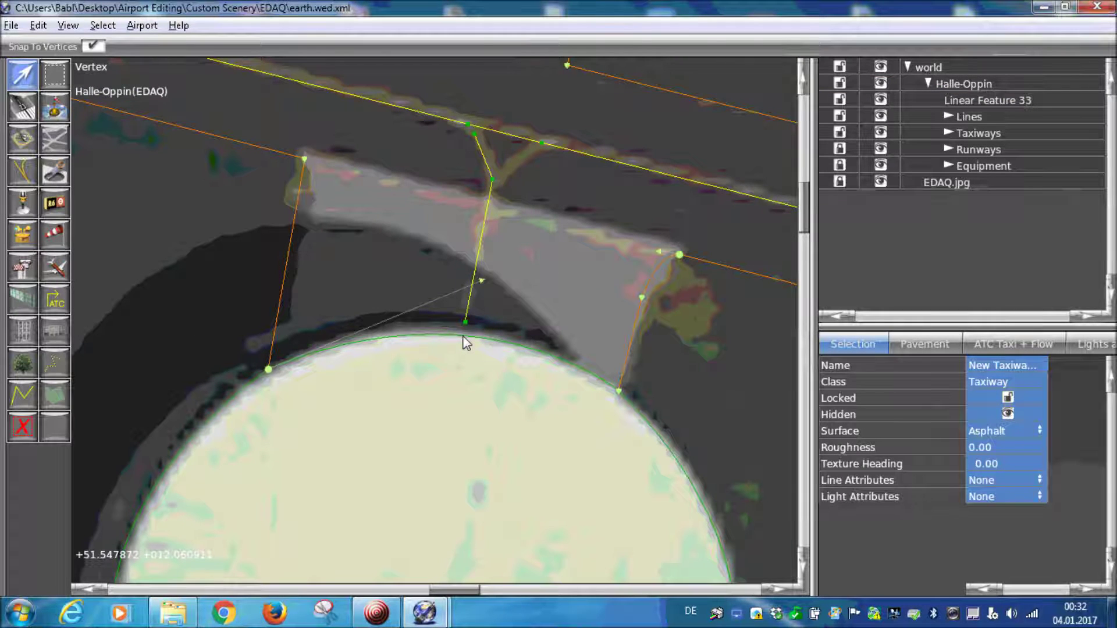
click(463, 337)
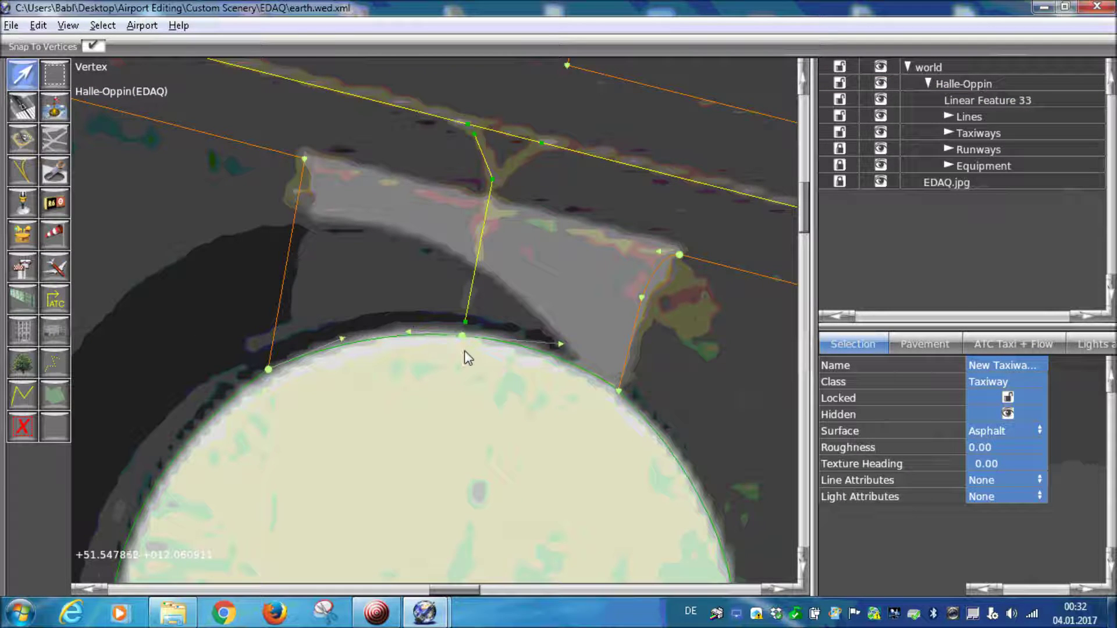
click(464, 350)
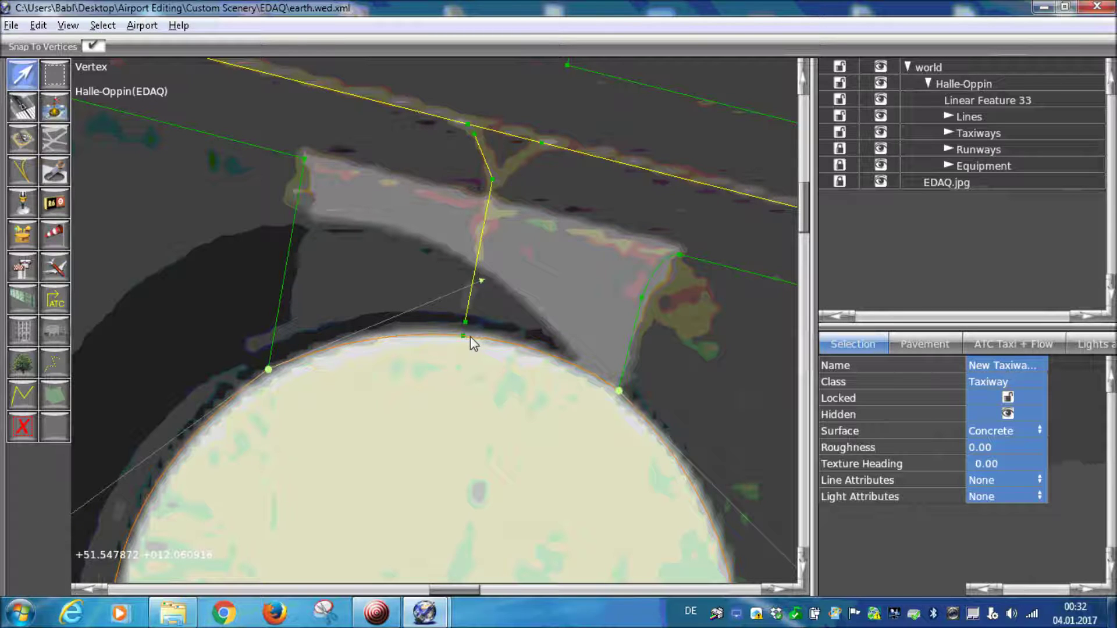
click(470, 337)
Select both taxiway areas and adjust the concrete pad's new node and curve handles to coincide with the asphalt edge's node
scroll(466, 349, up, 4)
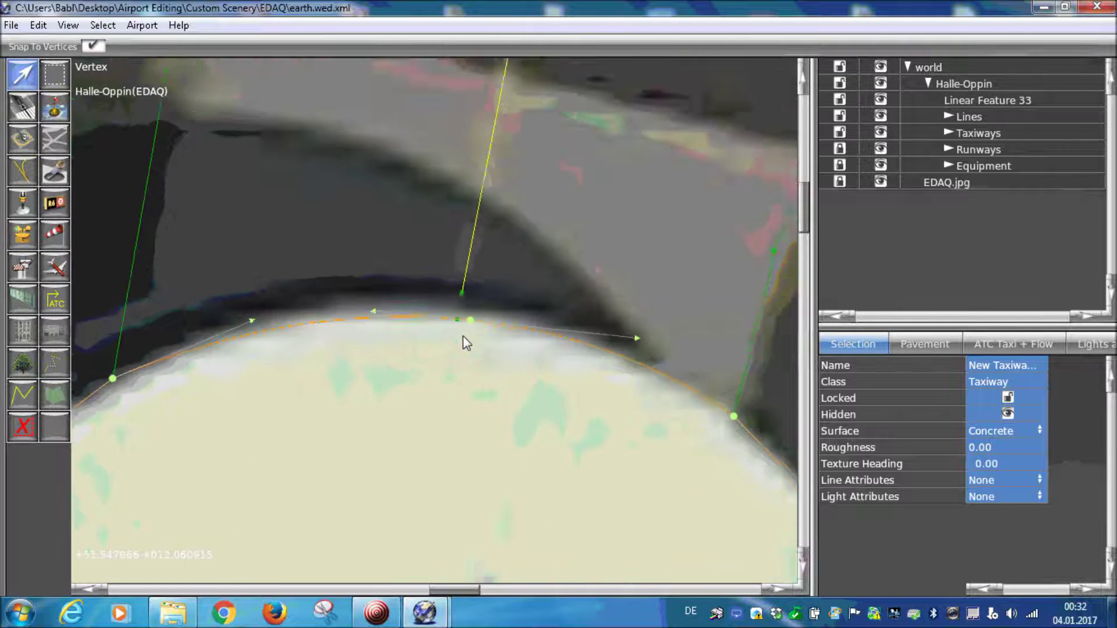
scroll(463, 339, down, 2)
shift+click(469, 336)
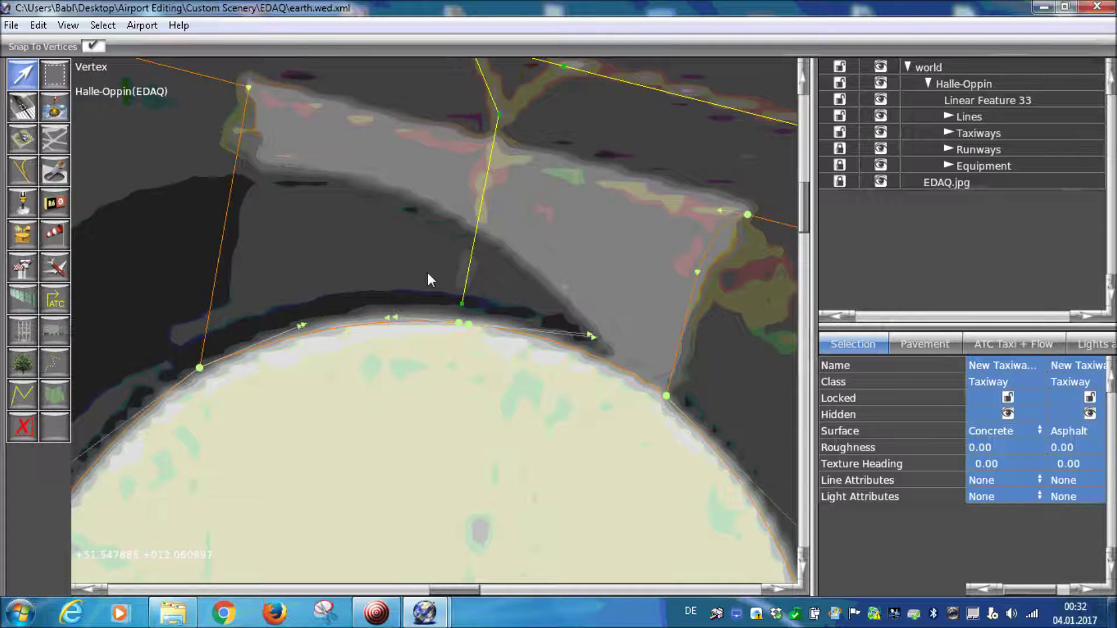
drag(469, 324, 454, 340)
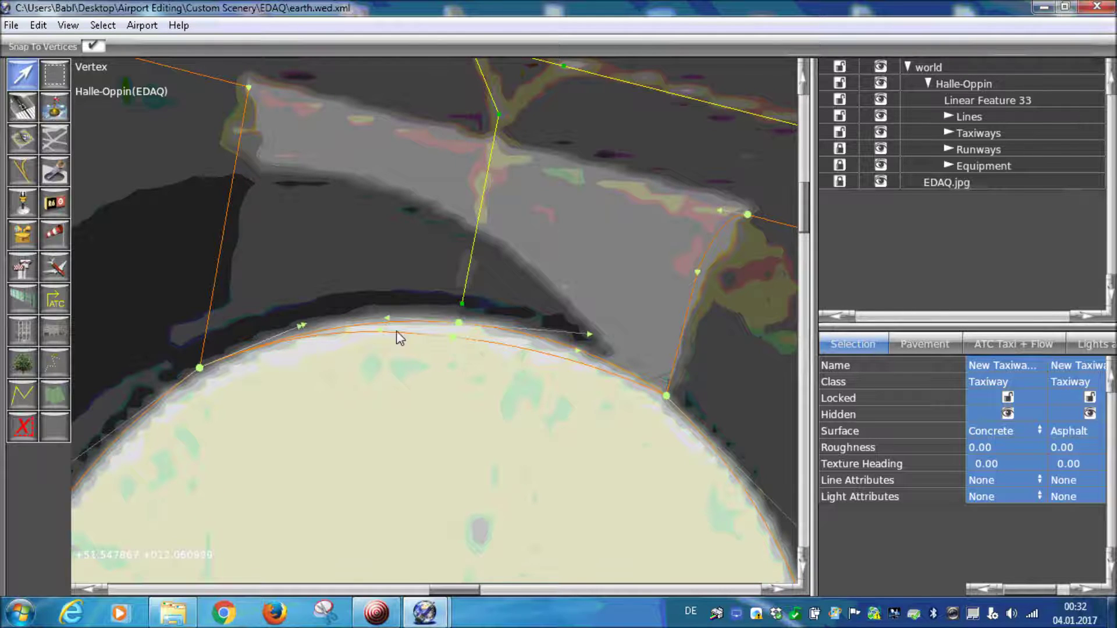
drag(378, 333, 406, 348)
drag(453, 338, 392, 322)
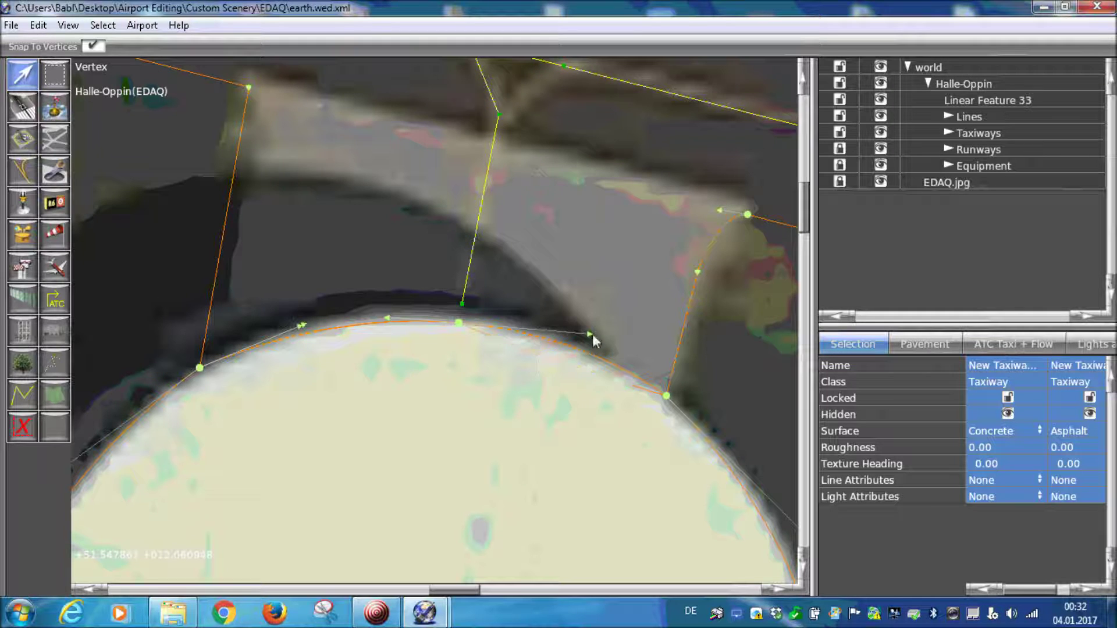
scroll(305, 329, up, 2)
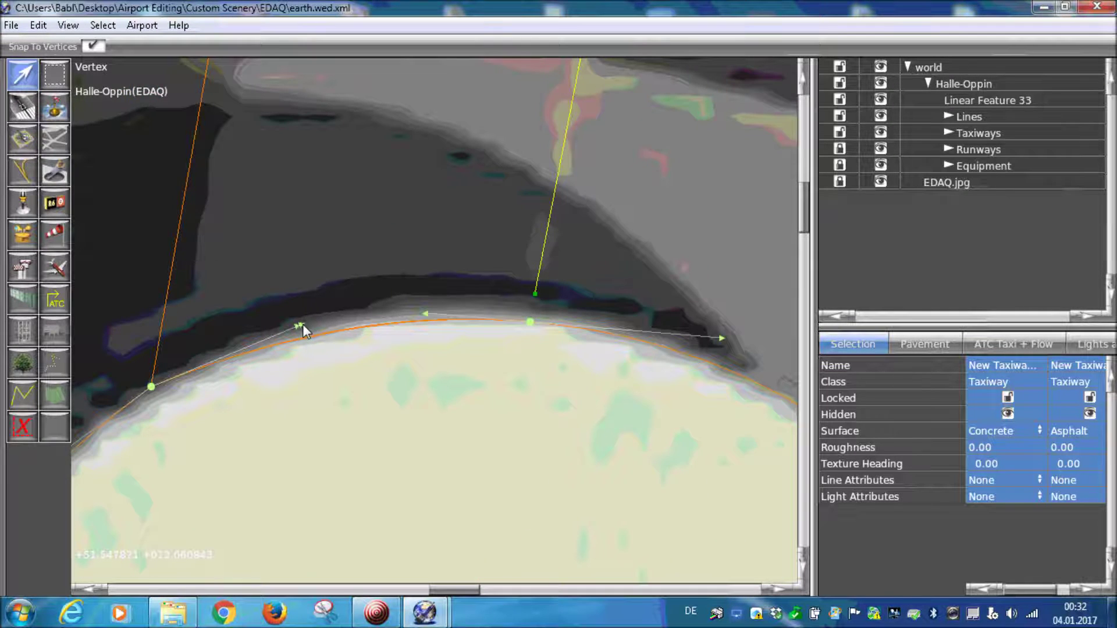
Move the round pad's new linear feature into the Lines group in the hierarchy
scroll(299, 326, down, 4)
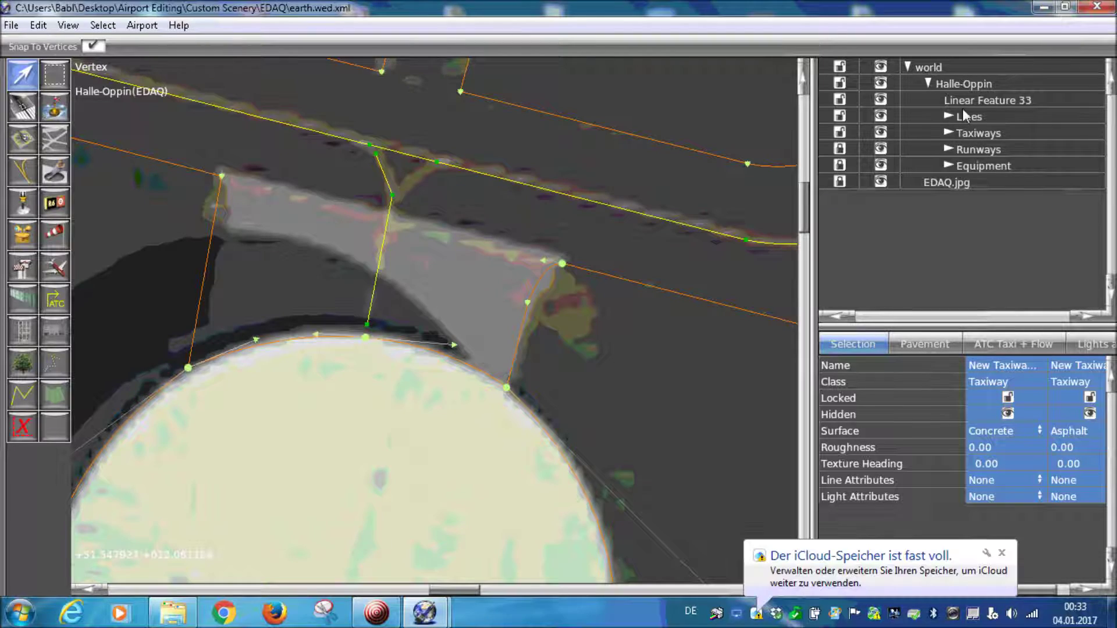
drag(968, 99, 968, 116)
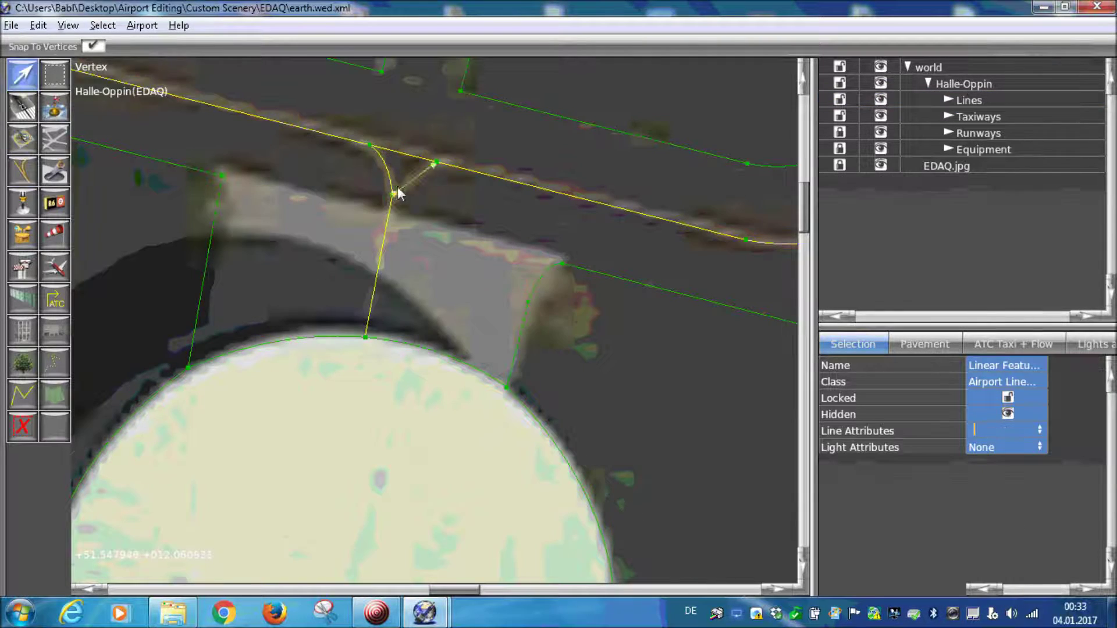
Examine the yellow centre lines across the airfield, including the eastern bend, the runway connectors, the western taxiway and the apron
scroll(342, 351, up, 5)
scroll(342, 351, down, 4)
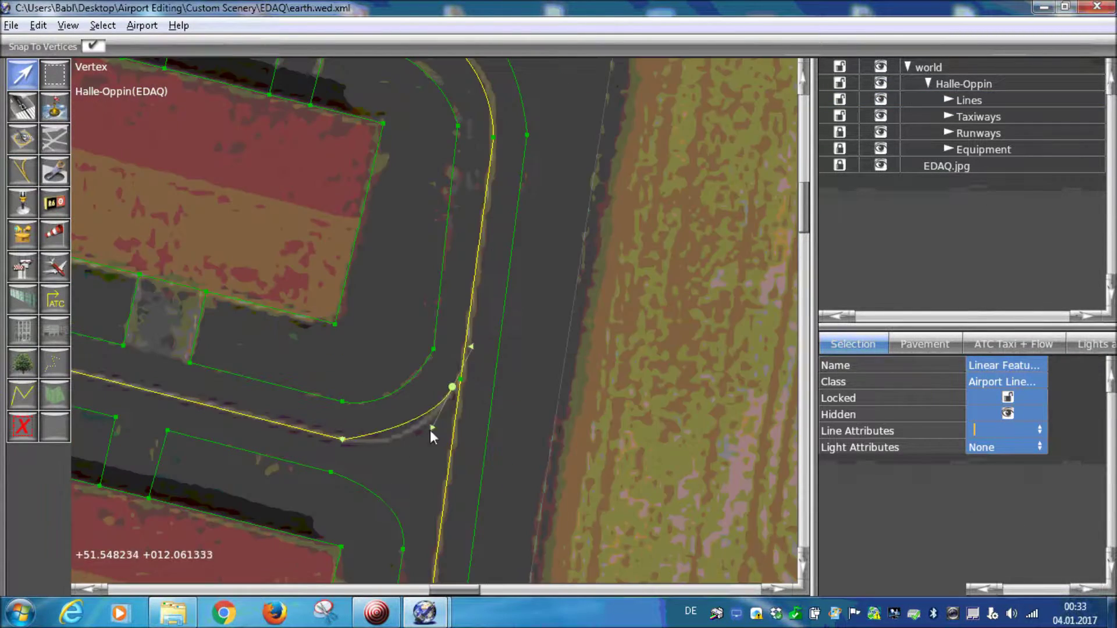
scroll(490, 299, down, 3)
scroll(254, 280, up, 3)
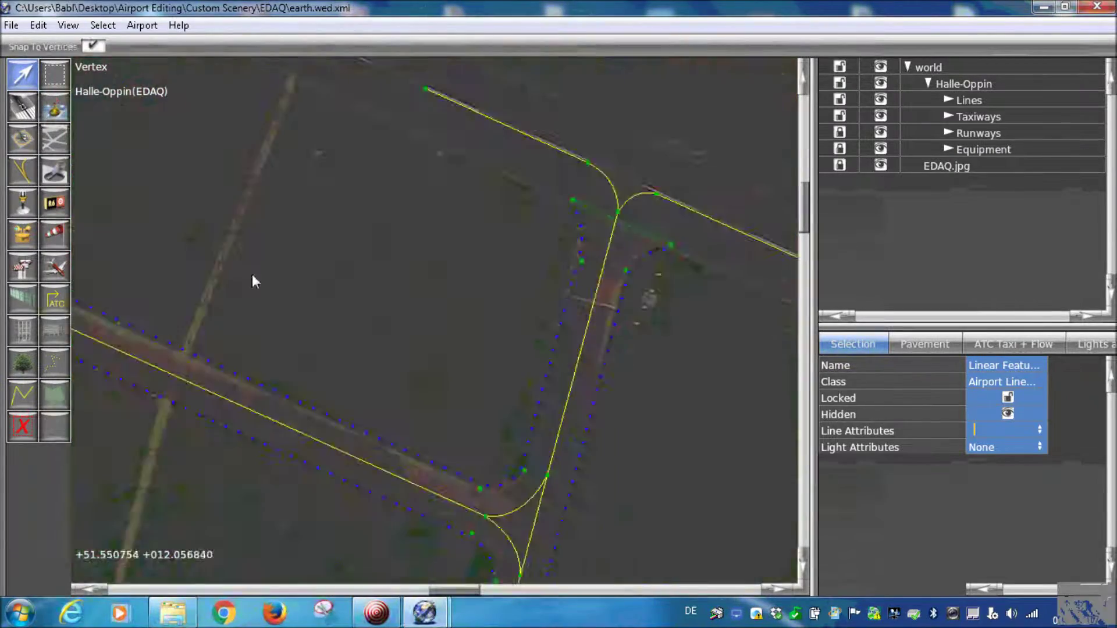
scroll(470, 407, up, 2)
scroll(342, 319, down, 3)
scroll(340, 314, up, 2)
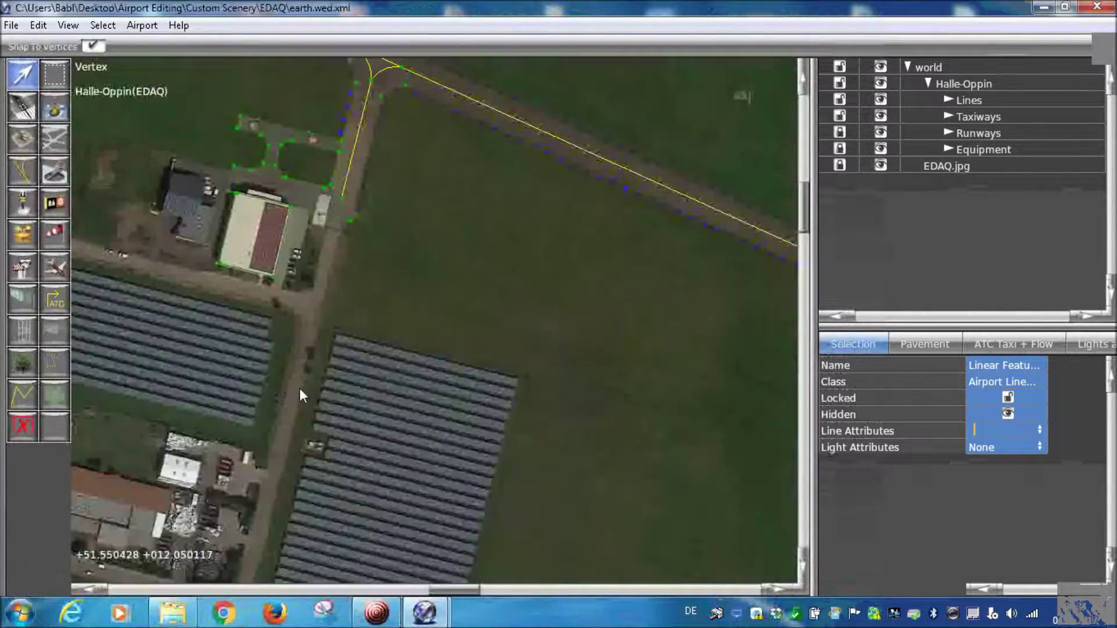
right_drag(373, 236, 314, 401)
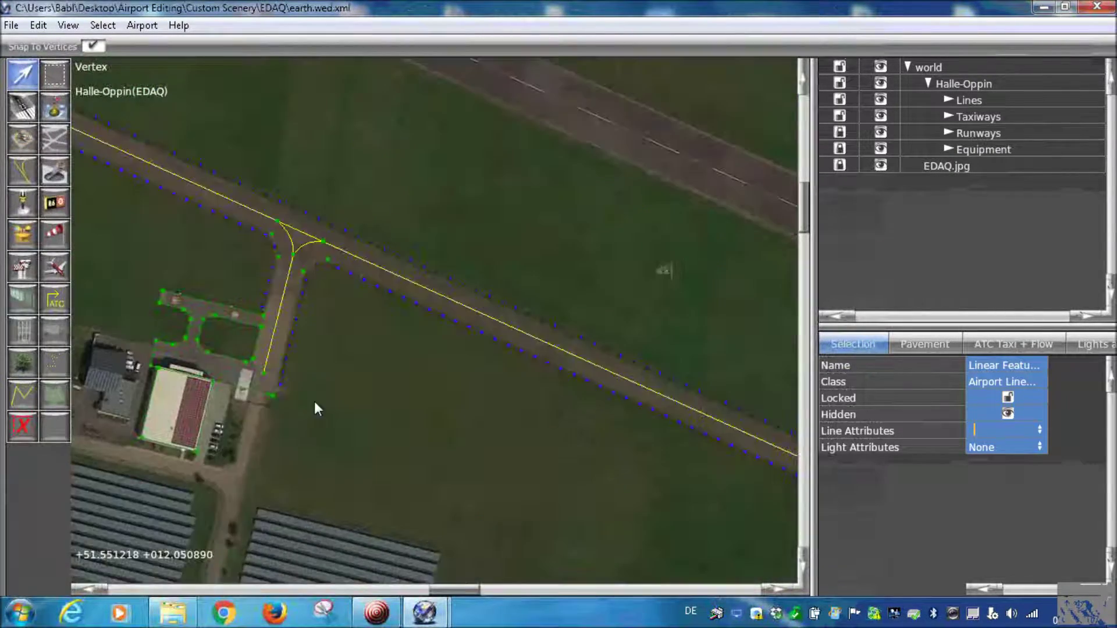
scroll(421, 459, down, 2)
right_drag(421, 458, 343, 326)
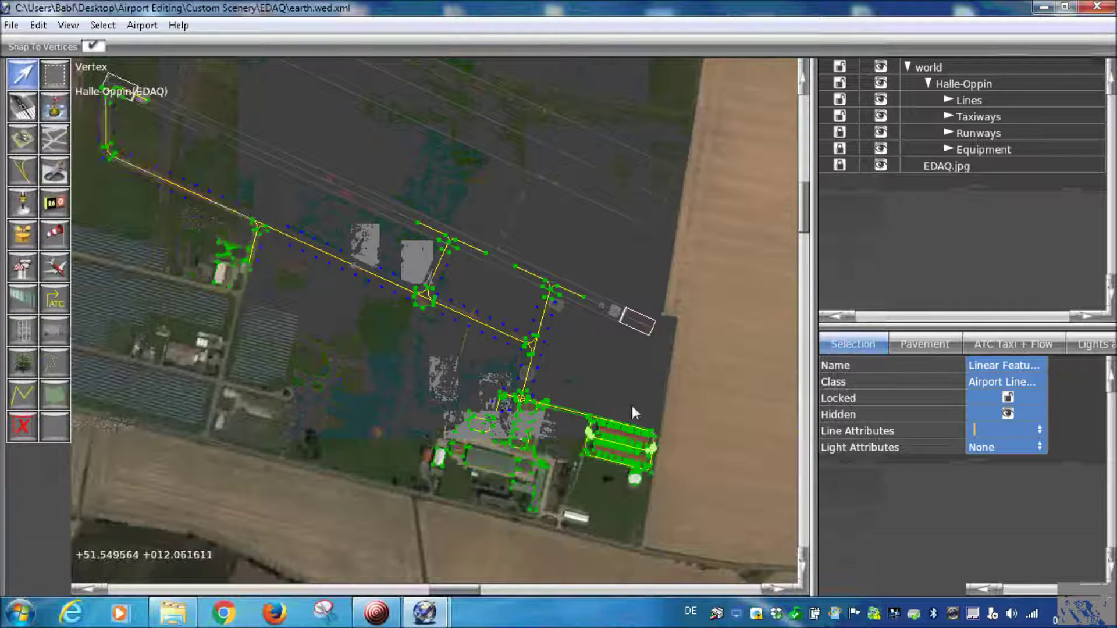
scroll(510, 299, up, 2)
scroll(593, 264, up, 2)
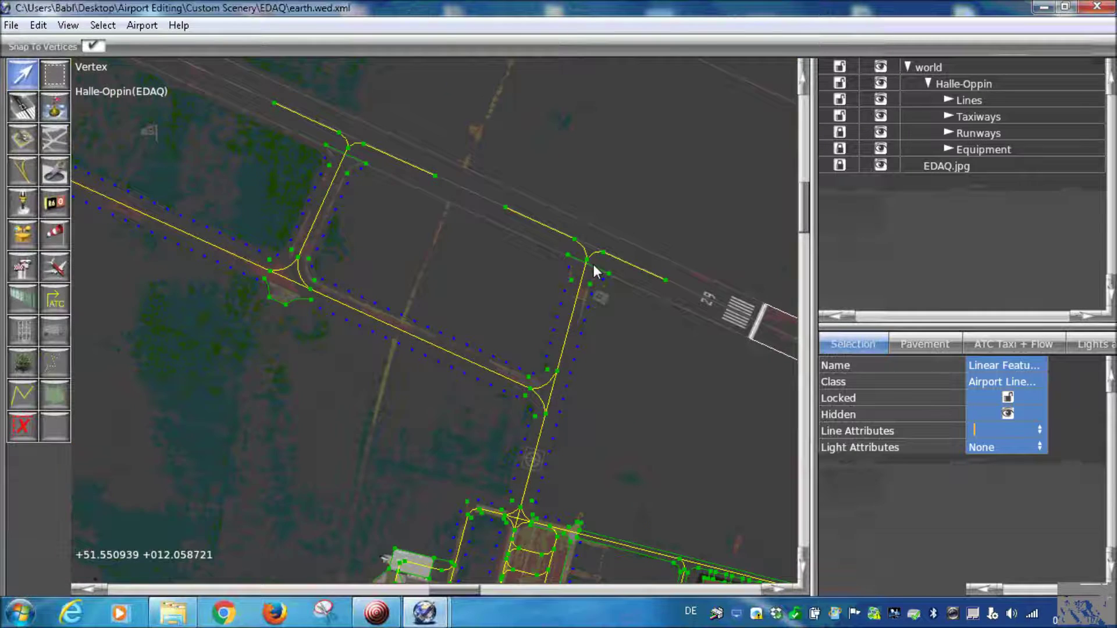
scroll(593, 264, up, 3)
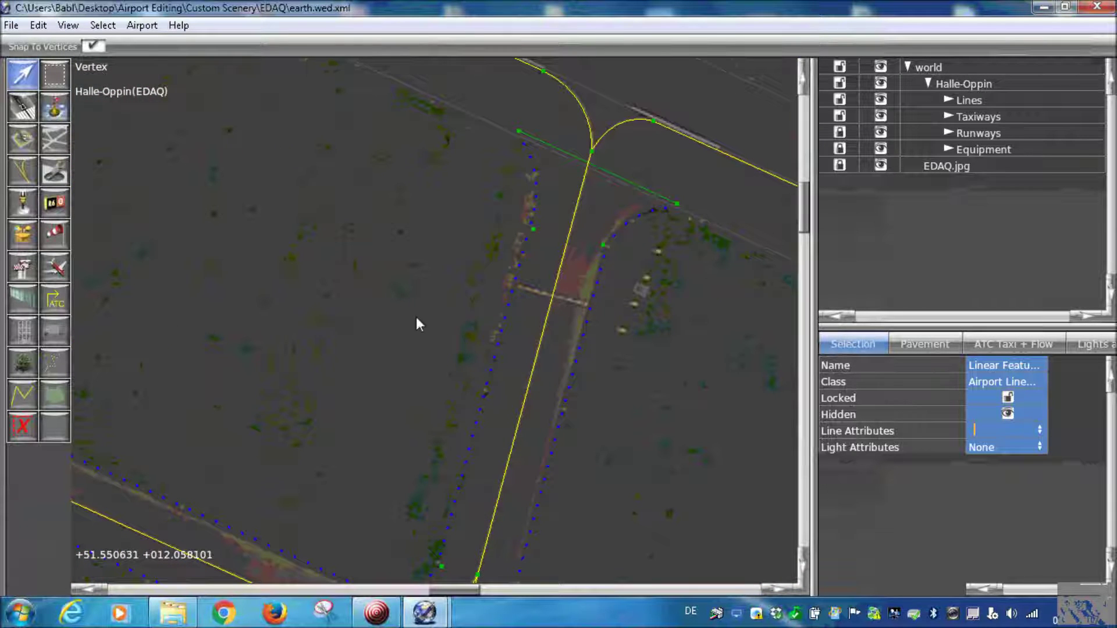
scroll(488, 401, down, 2)
scroll(488, 401, up, 2)
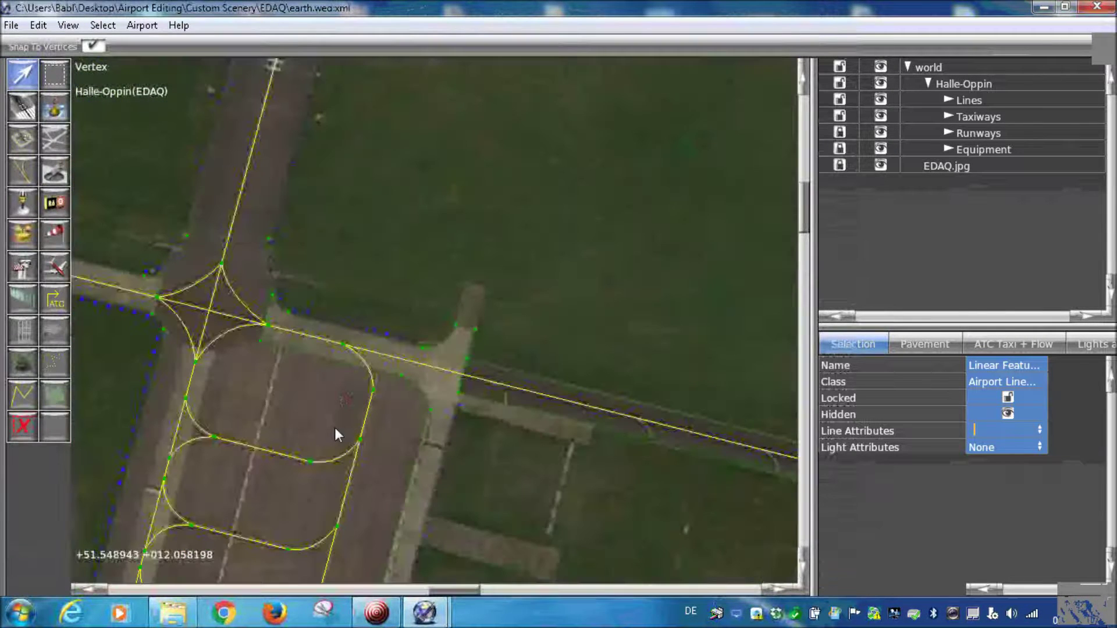
scroll(327, 294, down, 2)
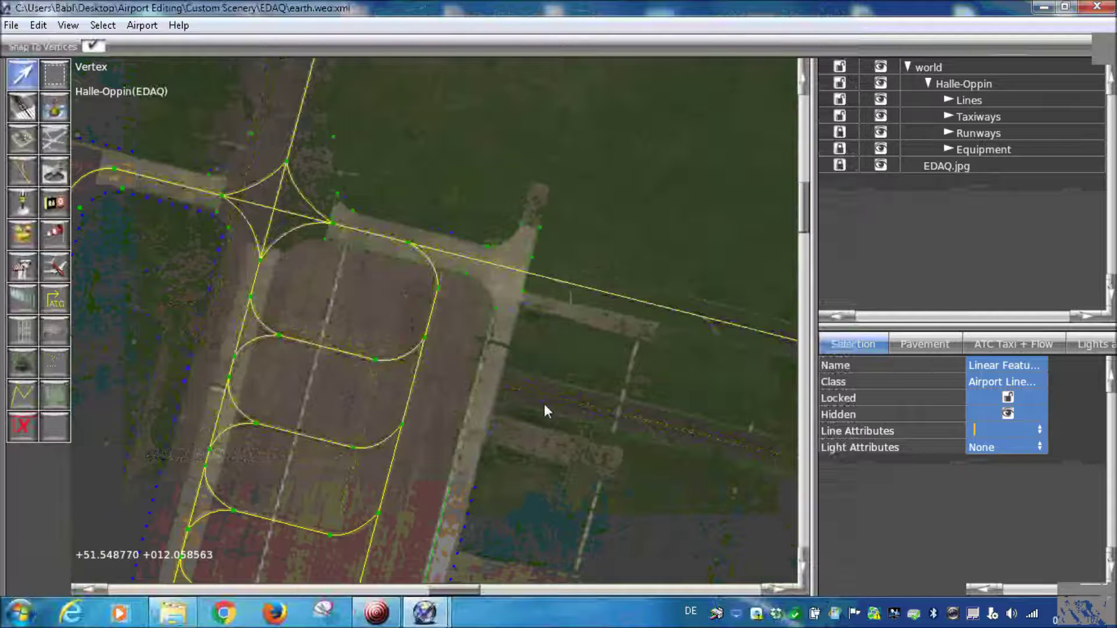
Examine the painted bars crossing the taxiways beside the two eastern hangar rows on the aerial image
scroll(543, 407, up, 2)
scroll(505, 421, up, 2)
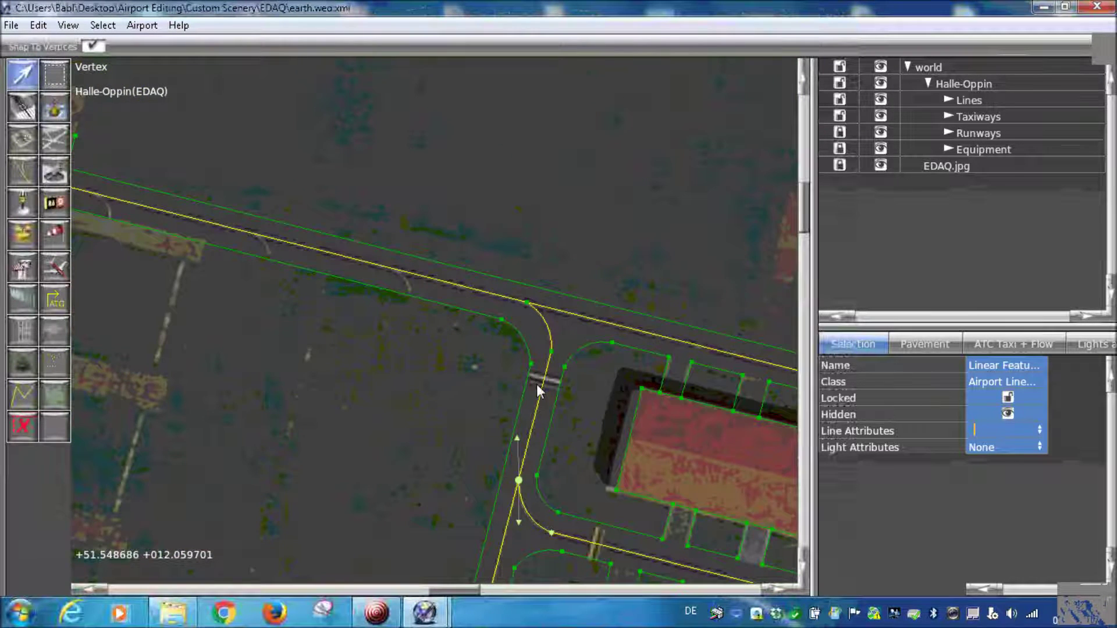
scroll(529, 376, up, 1)
scroll(521, 368, down, 2)
scroll(592, 512, up, 3)
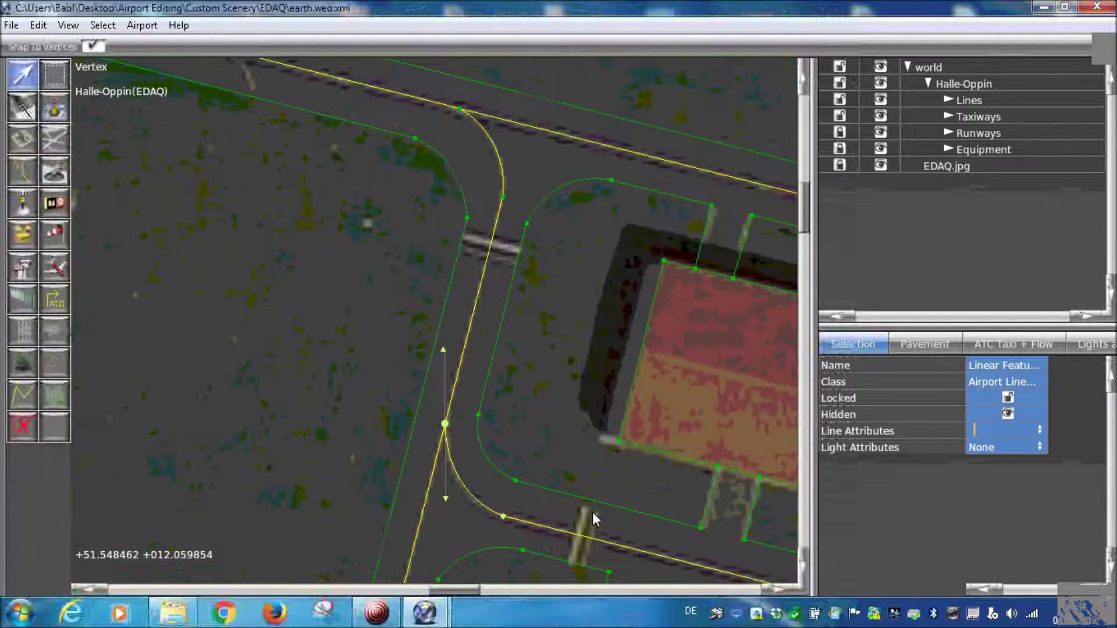
scroll(592, 512, up, 2)
scroll(474, 316, up, 1)
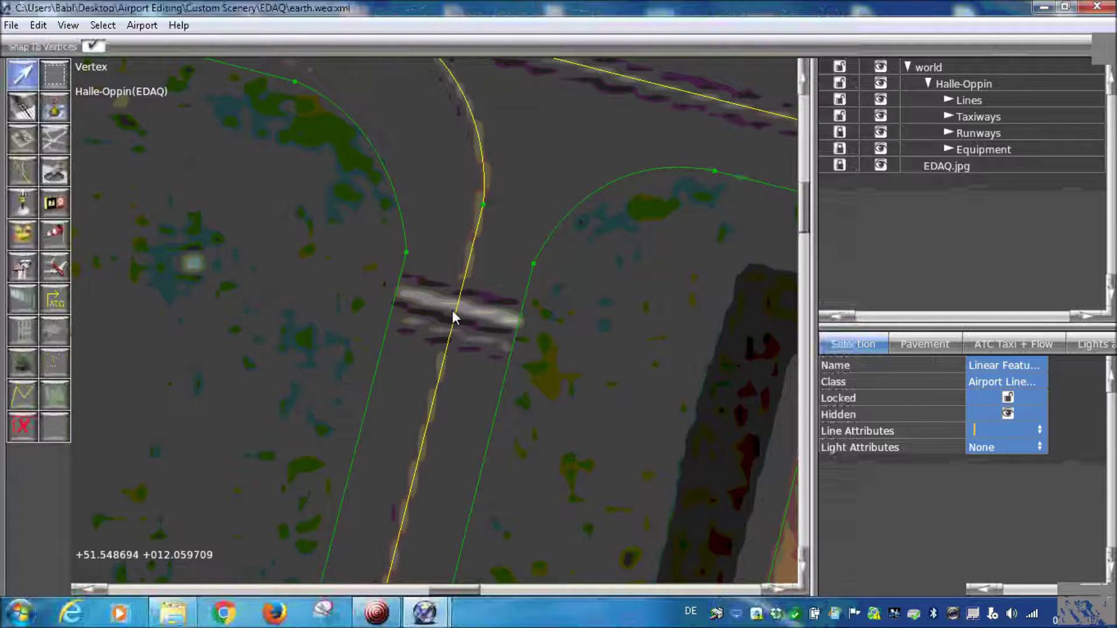
scroll(452, 310, down, 2)
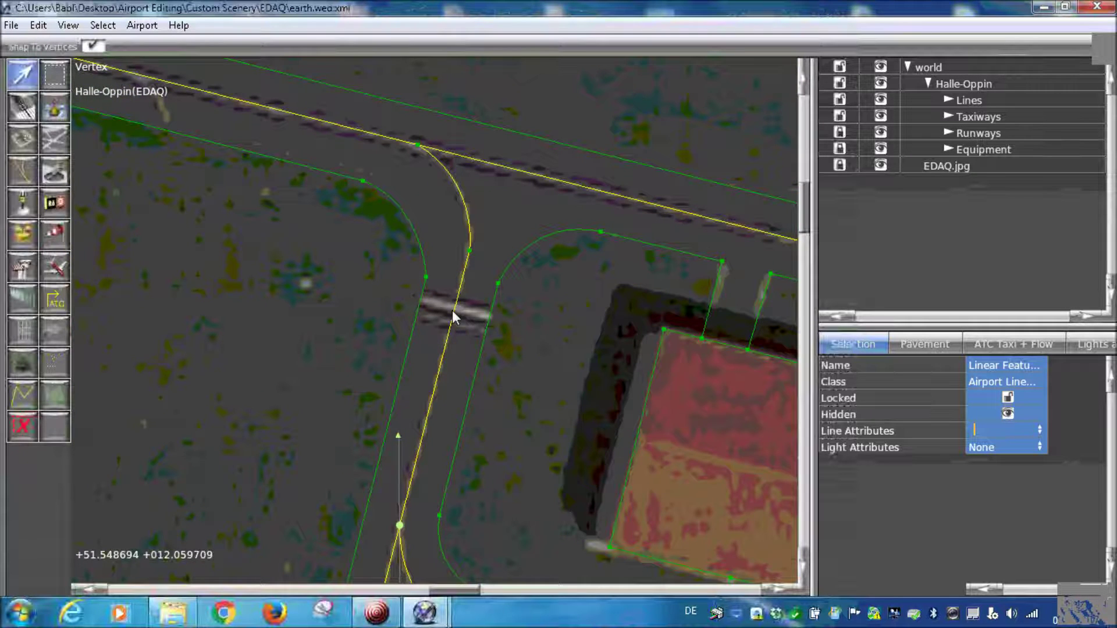
scroll(453, 317, down, 5)
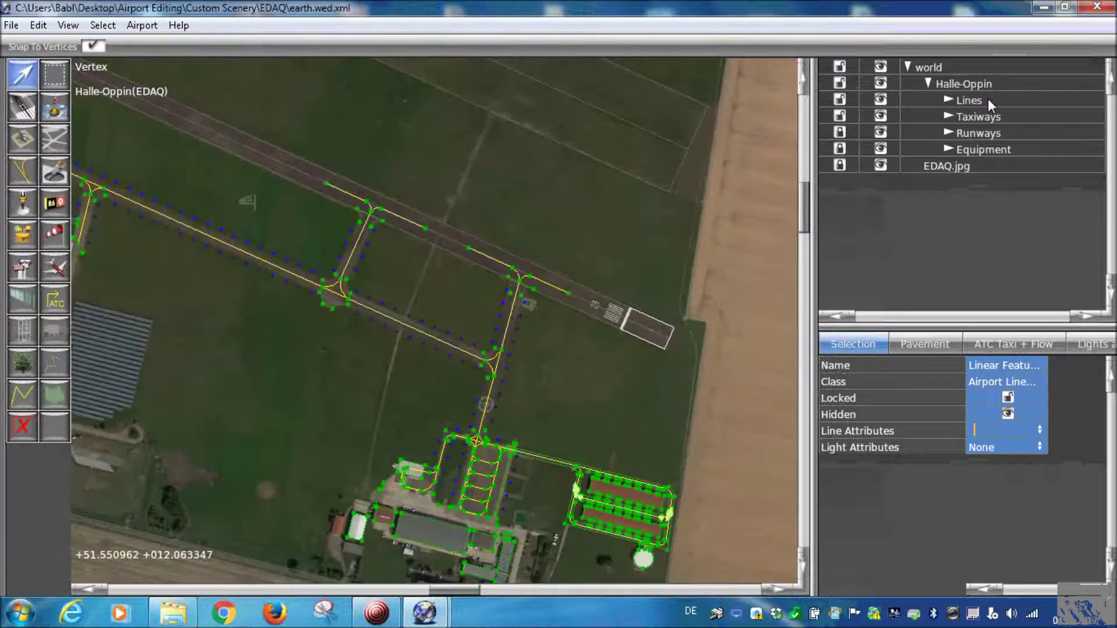
Draw a Runway Hold line with the Taxilines tool over the painted bar on the taxiway at the runway's western end
click(987, 99)
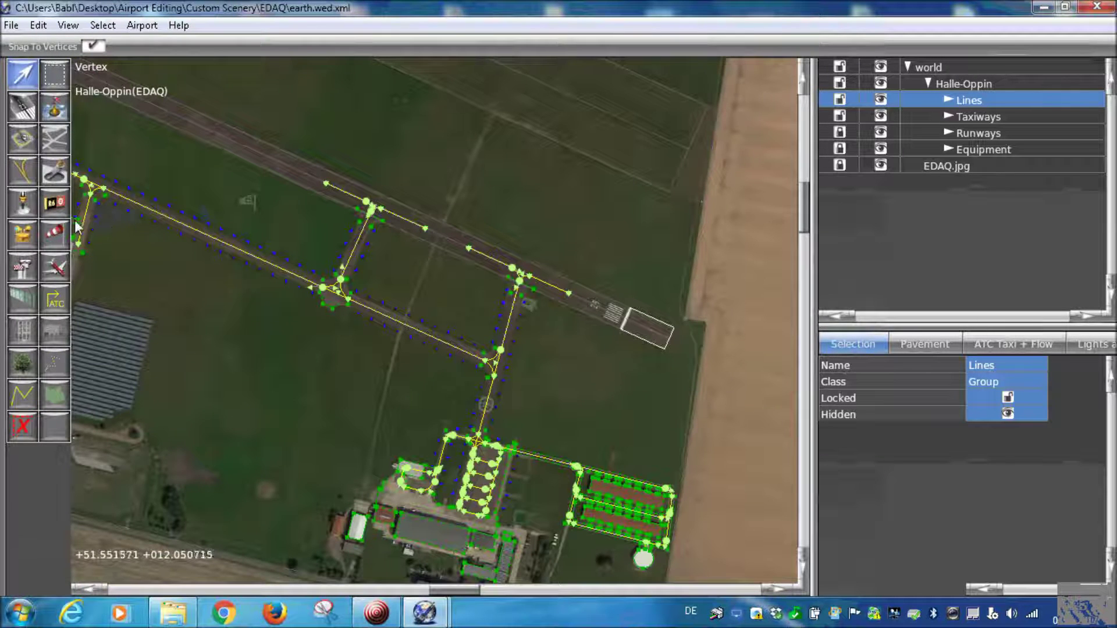
click(24, 180)
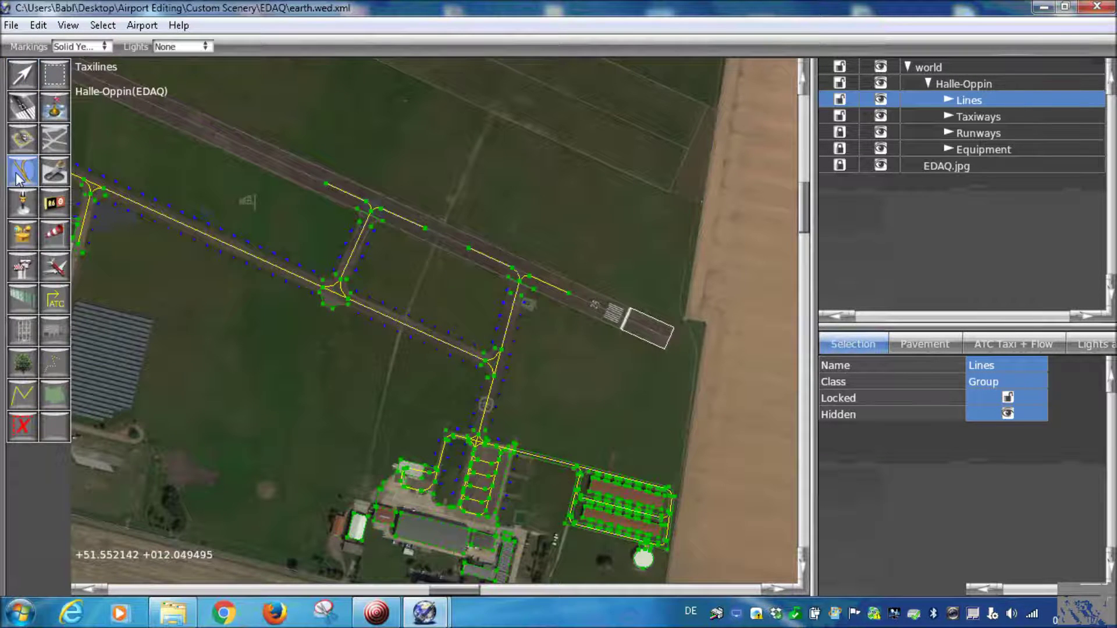
click(81, 47)
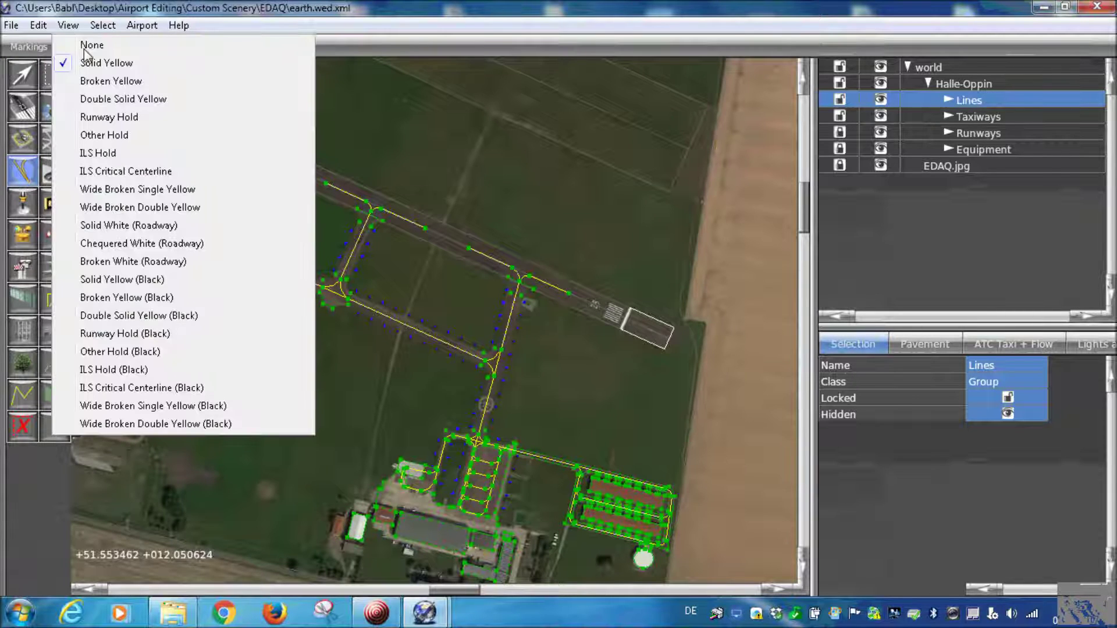
click(116, 117)
scroll(317, 259, up, 4)
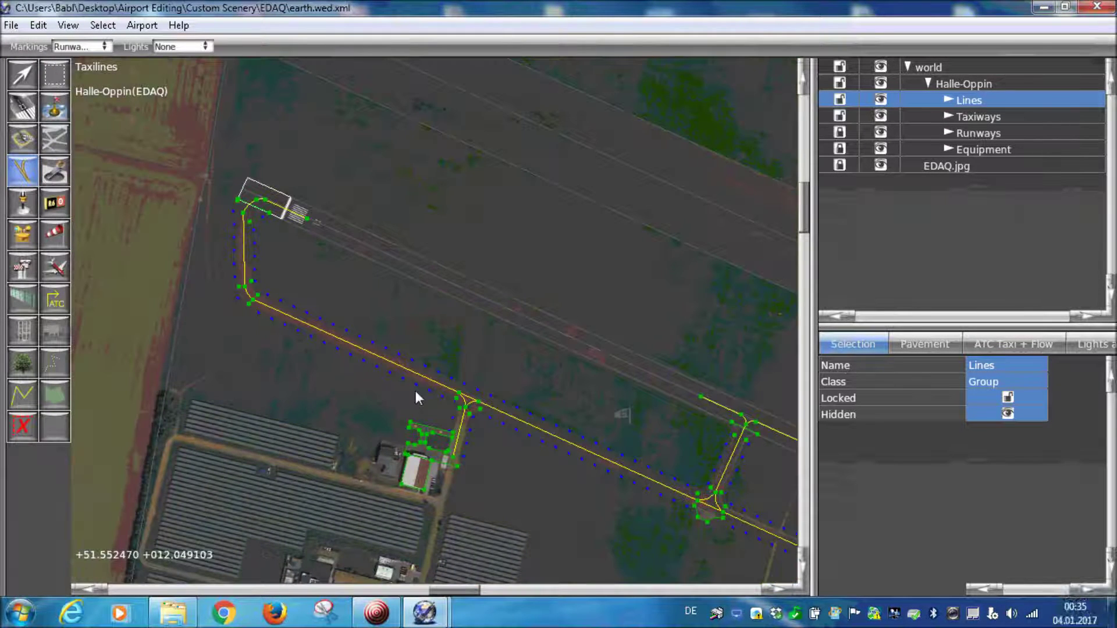
scroll(274, 256, up, 3)
scroll(246, 270, up, 3)
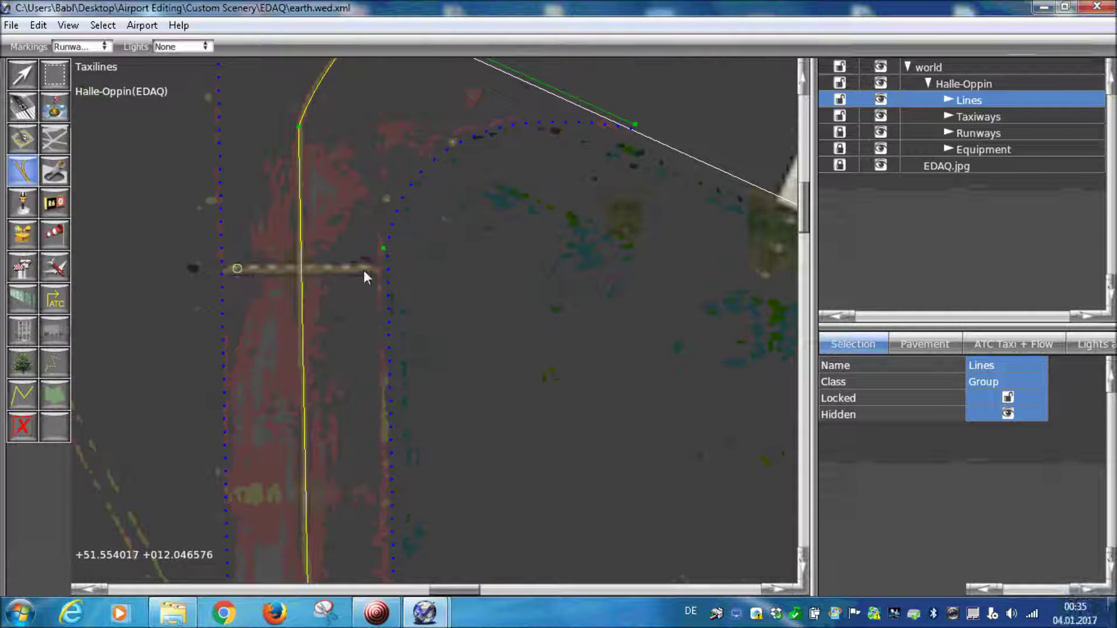
key(Return)
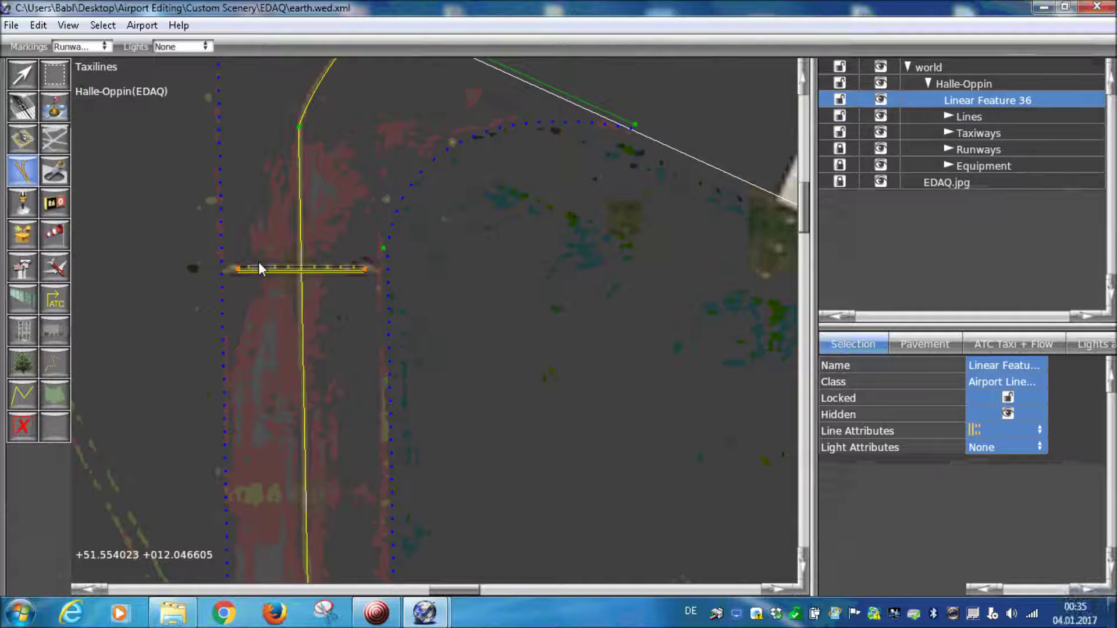
Draw a Runway Hold line over the painted bar across the middle runway connector
scroll(258, 269, down, 3)
scroll(356, 310, down, 3)
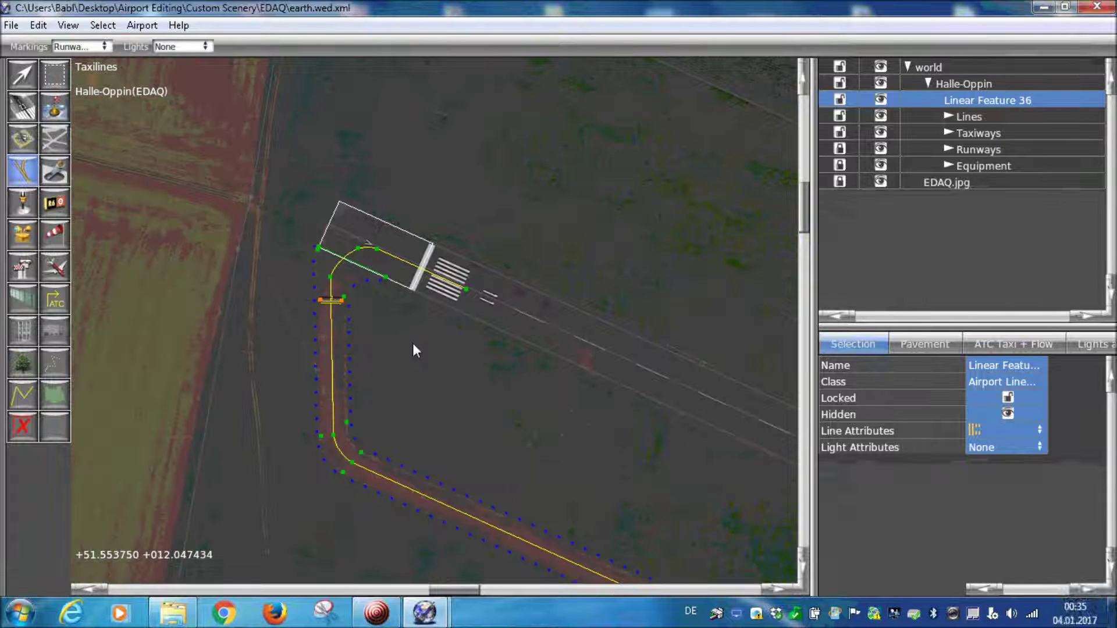
scroll(598, 406, up, 3)
scroll(528, 348, up, 4)
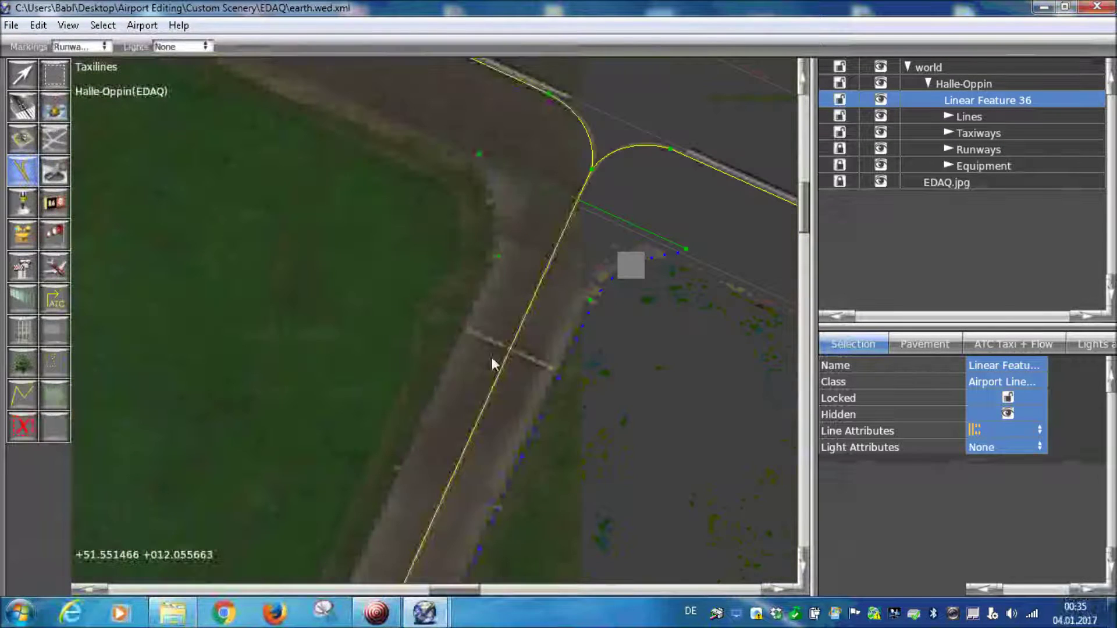
scroll(493, 364, up, 2)
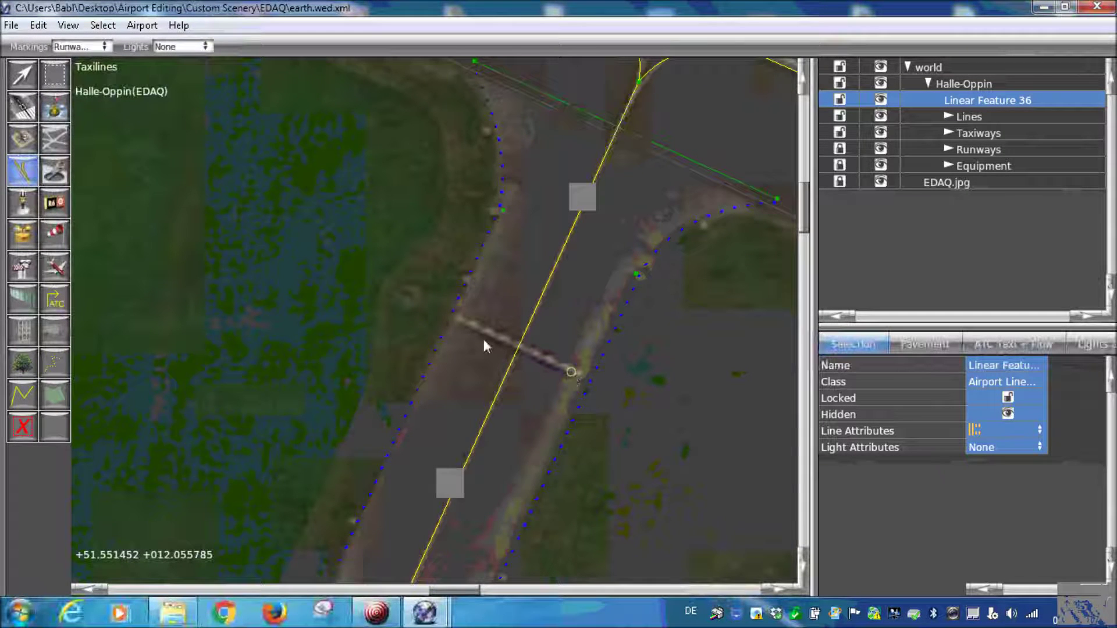
click(467, 323)
key(Return)
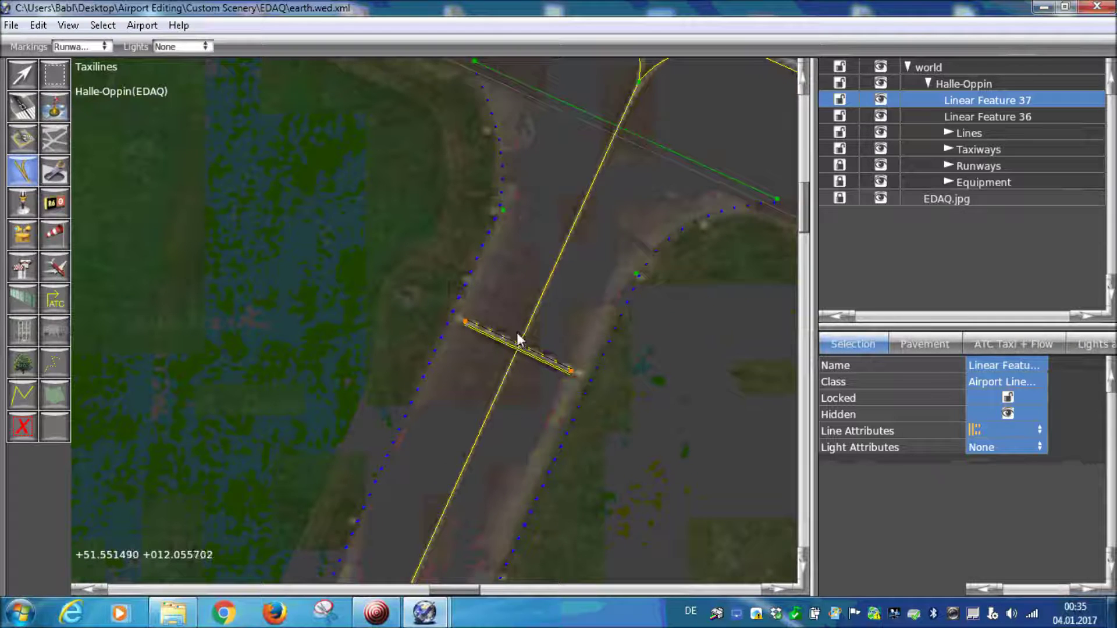
Draw a Runway Hold line about 11.6 m long across the eastern runway connector, over its painted bar
scroll(522, 330, down, 6)
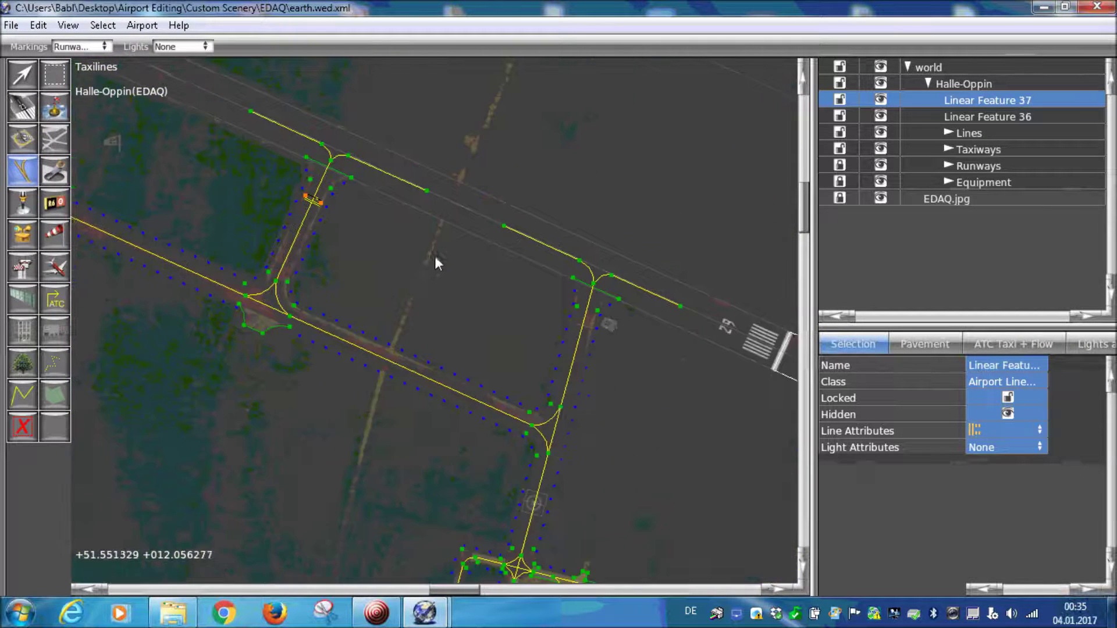
scroll(487, 308, up, 5)
click(494, 295)
click(554, 312)
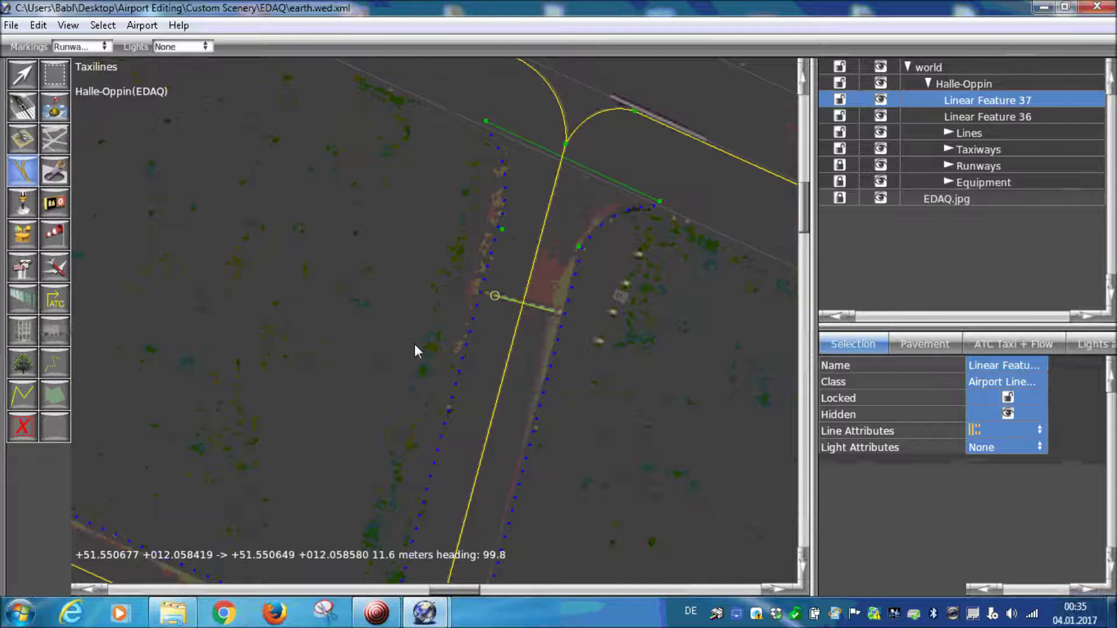
key(Return)
Draw a Solid White (Roadway) line about 4.7 m long across the hangar access taxiway, just below its curve from the main line
scroll(441, 344, down, 4)
scroll(487, 360, down, 1)
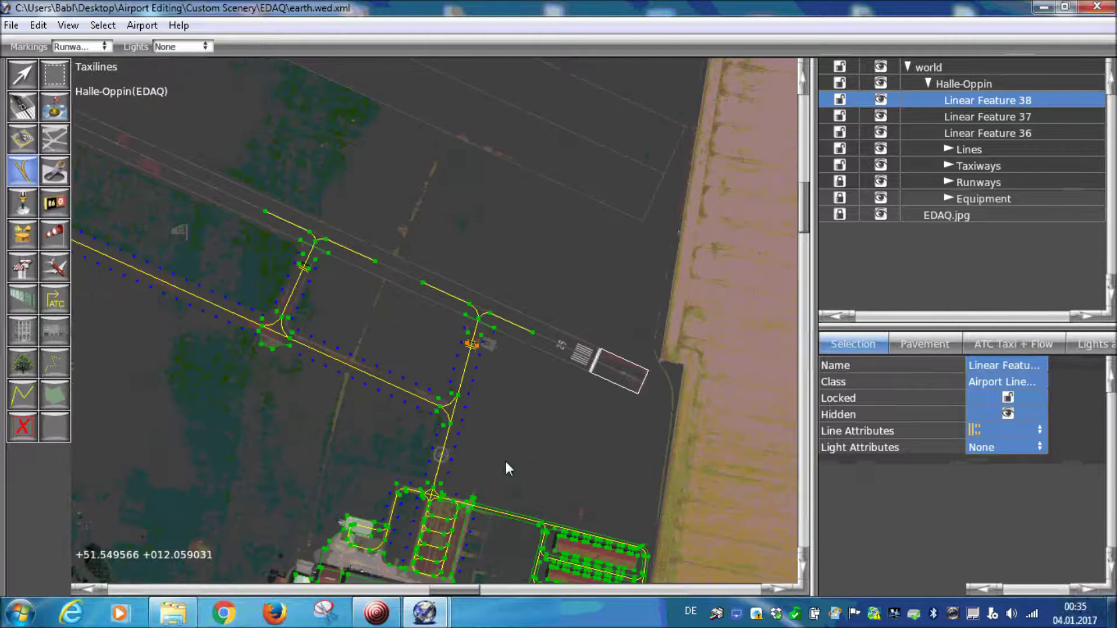
scroll(505, 462, up, 3)
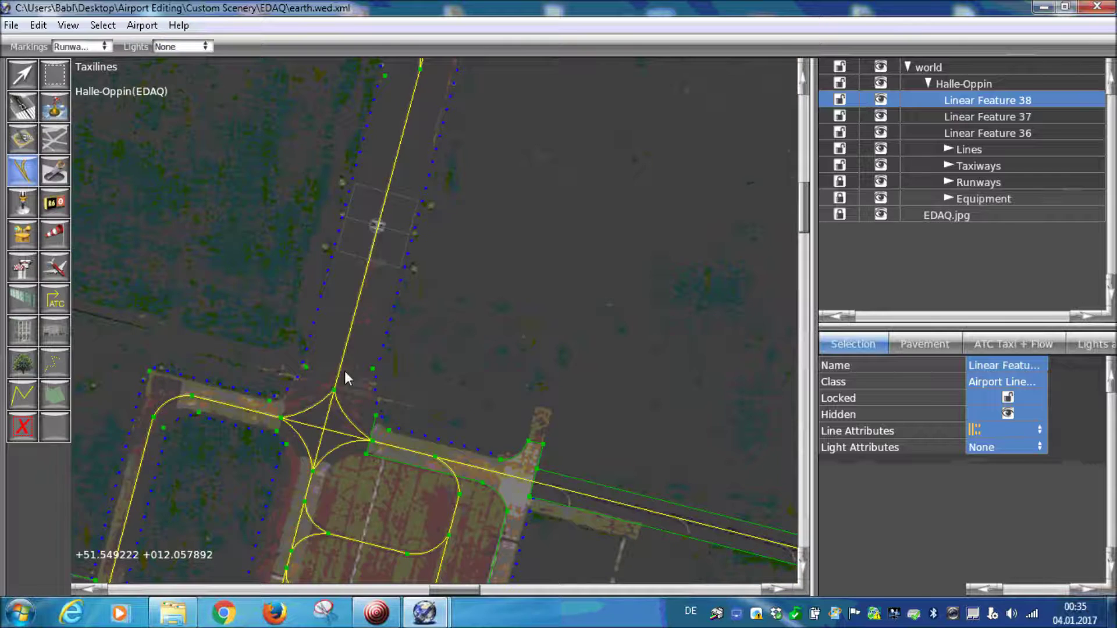
scroll(344, 371, up, 3)
scroll(509, 446, up, 2)
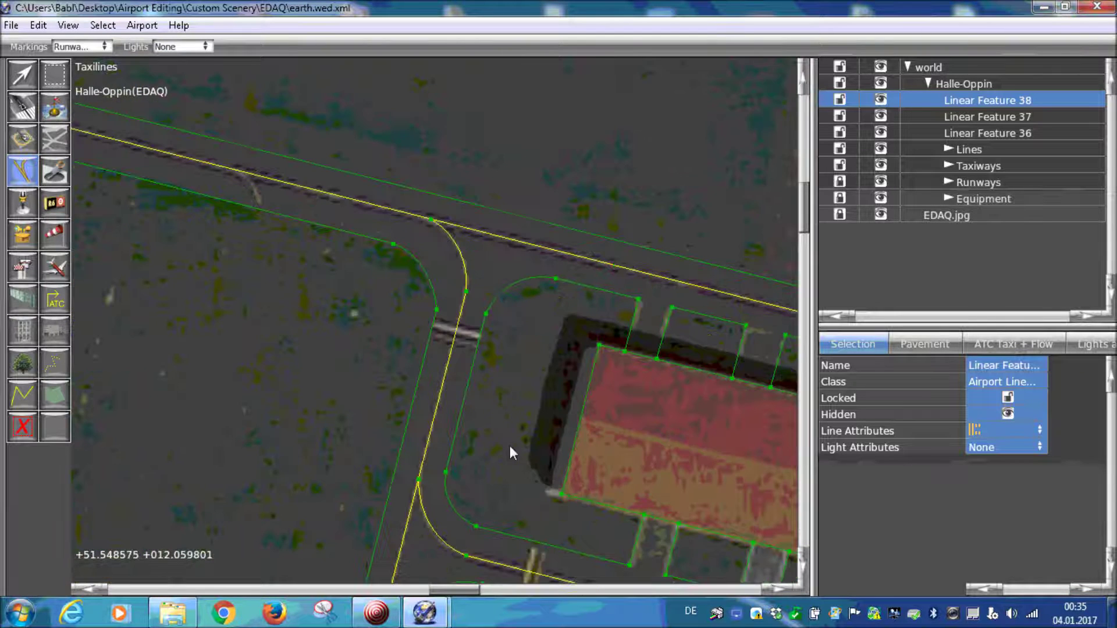
scroll(414, 372, down, 2)
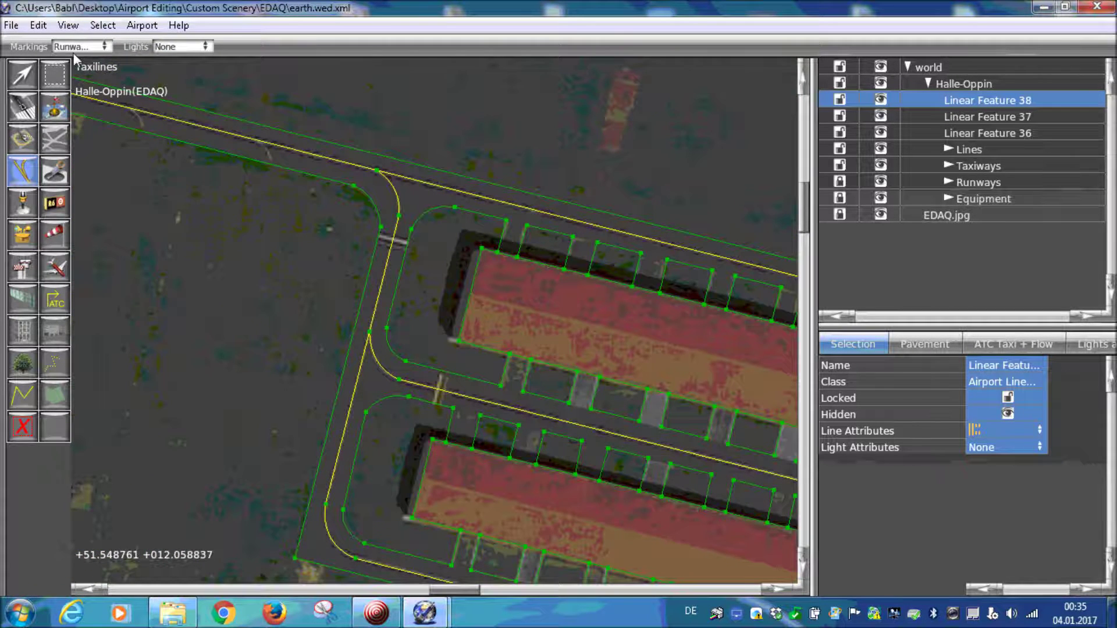
click(76, 47)
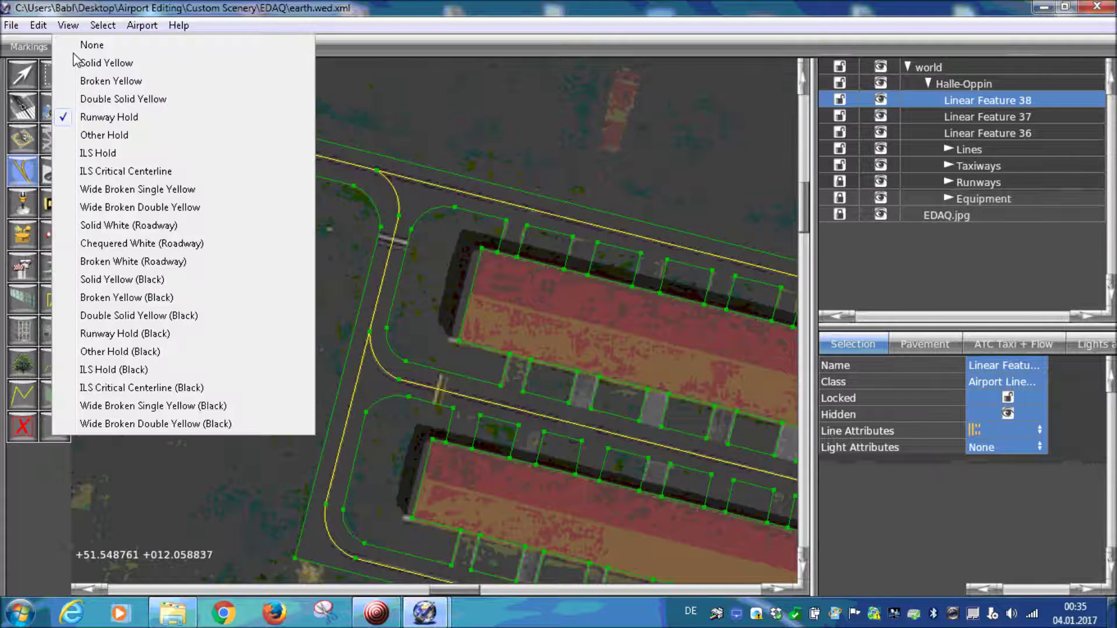
click(134, 225)
scroll(370, 221, up, 3)
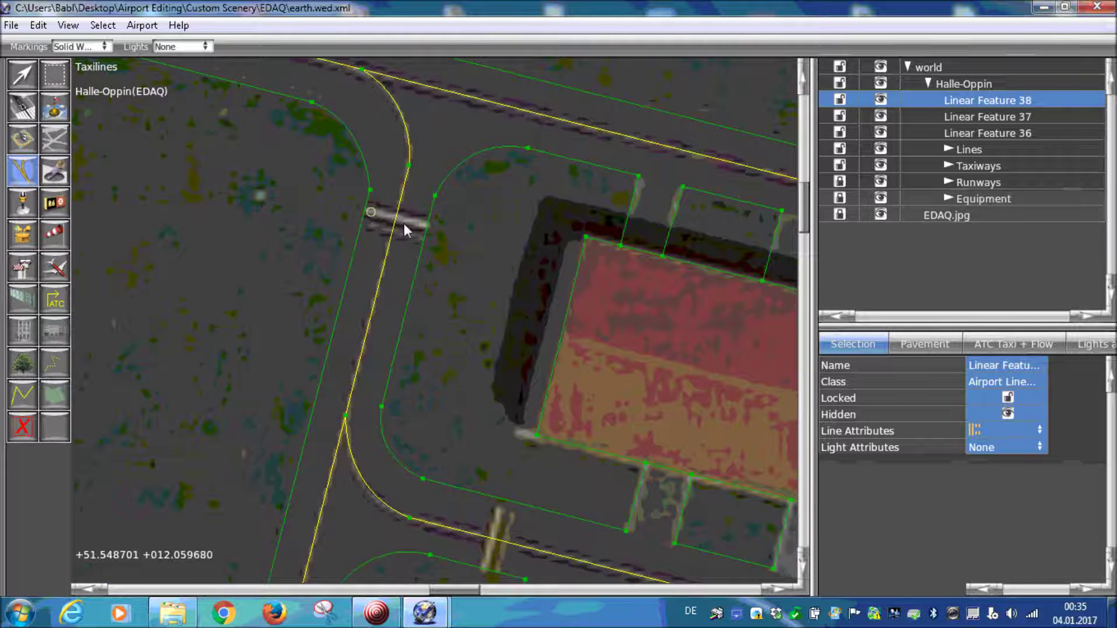
click(423, 224)
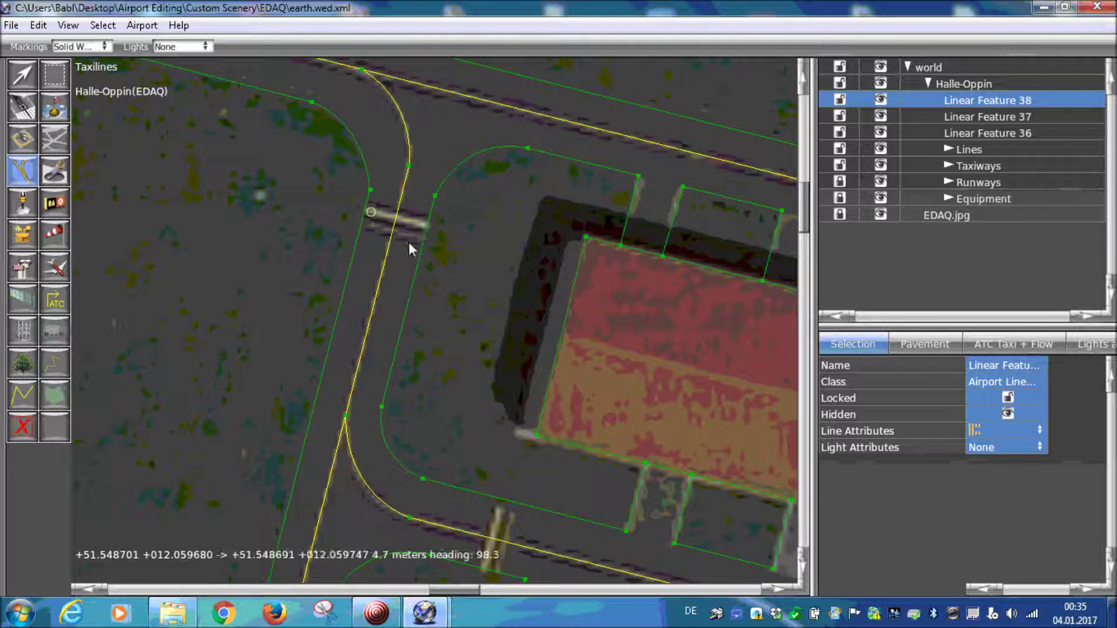
key(Return)
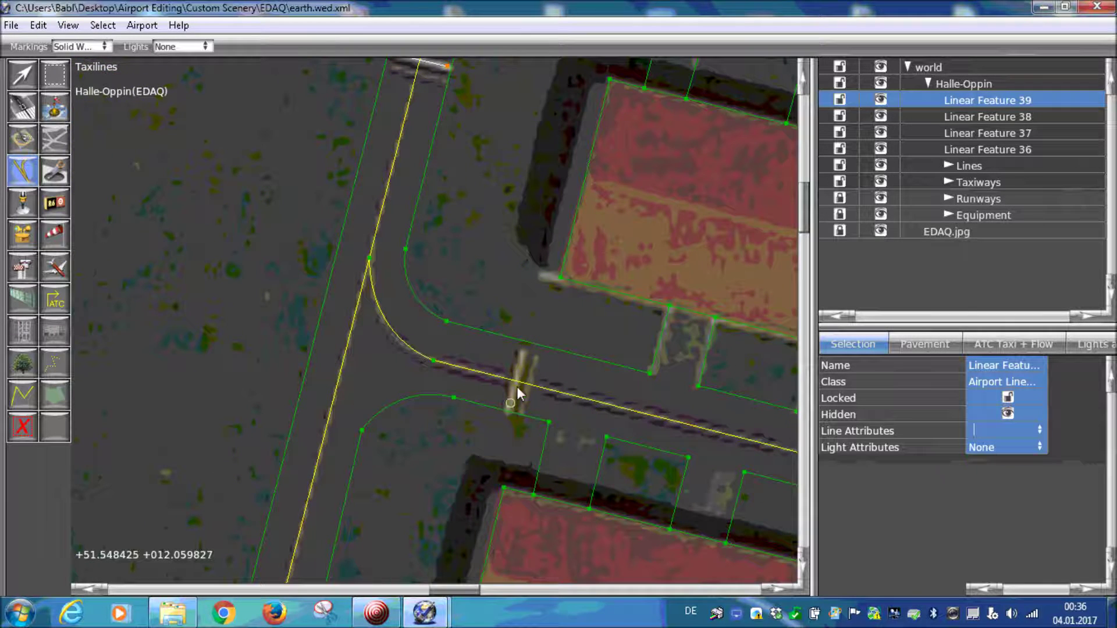
Draw a second Solid White (Roadway) line over the painted bar across the taxiway between the two hangar rows
drag(510, 403, 526, 381)
key(Return)
scroll(218, 264, down, 5)
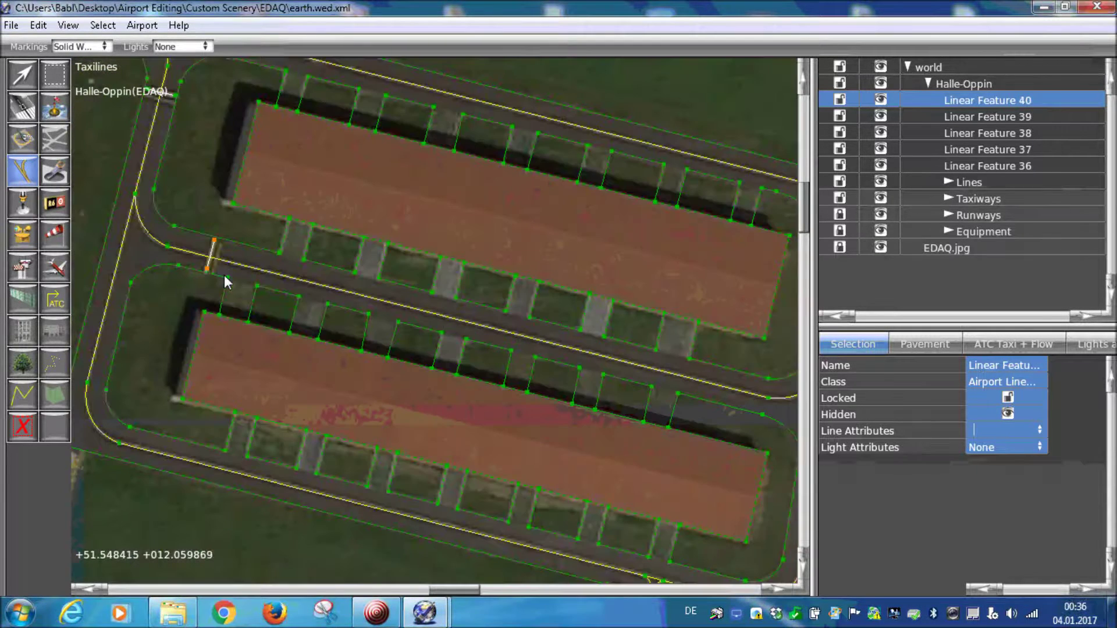
scroll(466, 344, down, 2)
scroll(515, 428, up, 2)
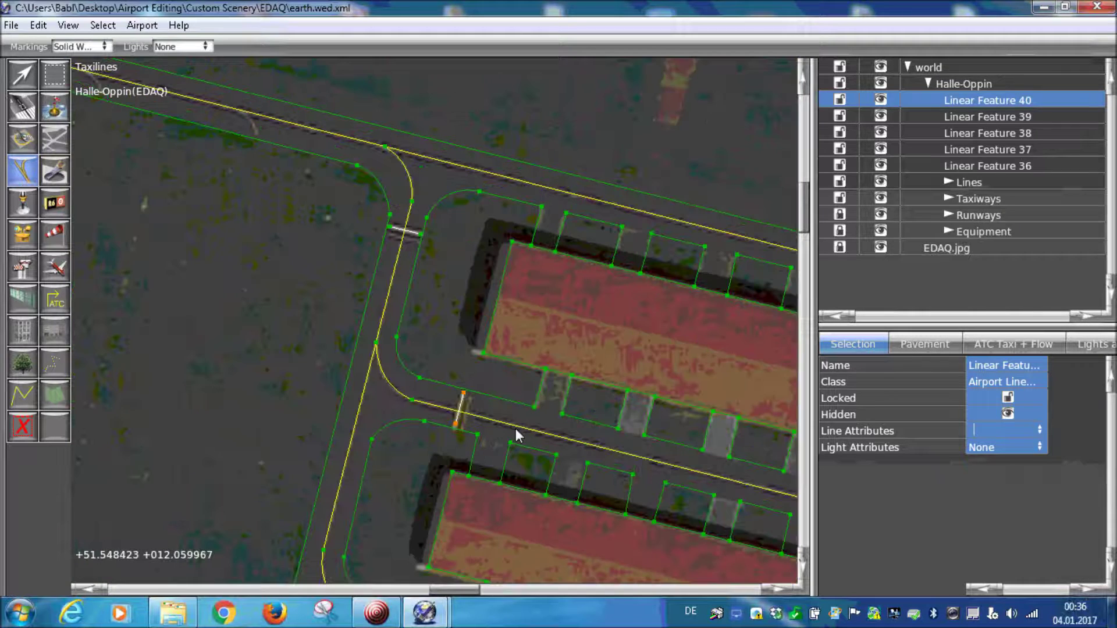
scroll(515, 428, up, 2)
scroll(333, 392, up, 1)
scroll(427, 390, up, 1)
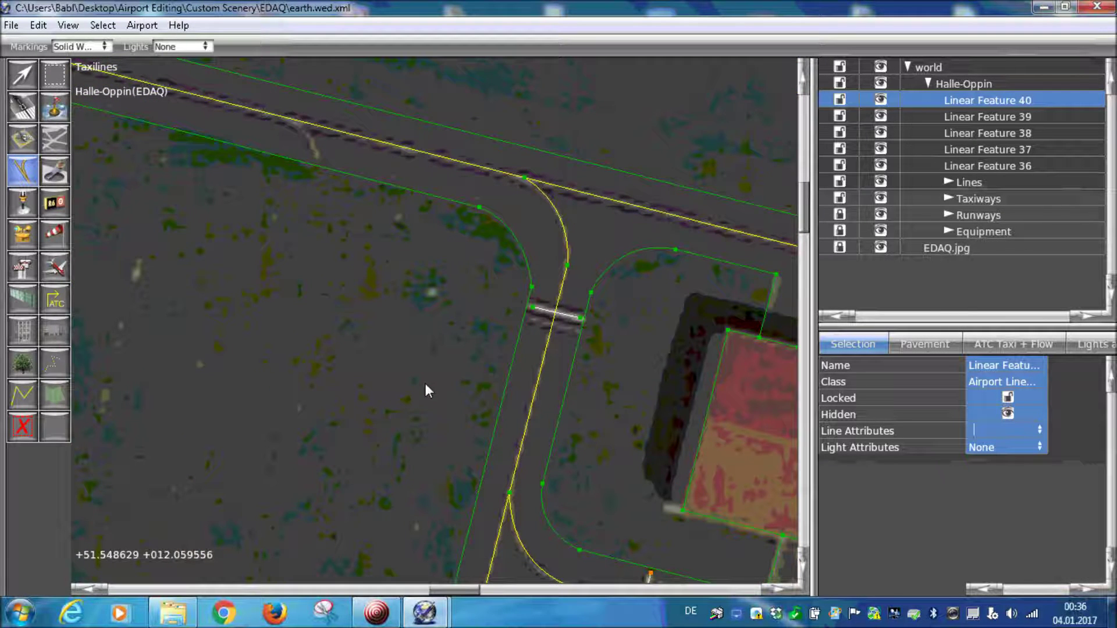
Examine the apron, the western taxiway and bend, and the taxiway junctions on the aerial image for further transverse markings
scroll(379, 388, down, 4)
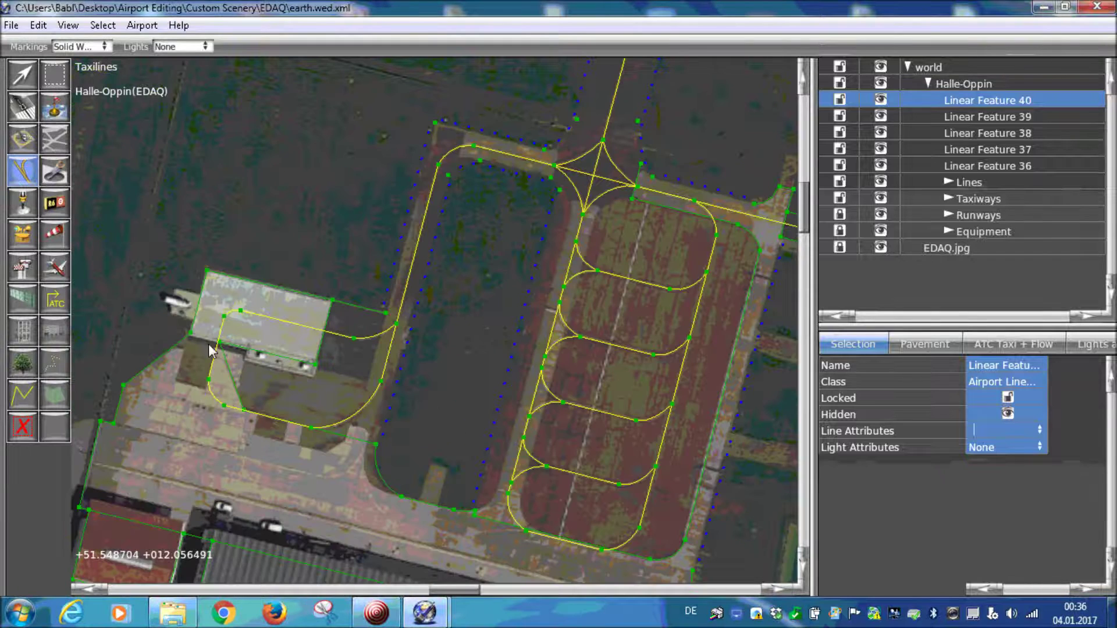
right_drag(207, 347, 546, 575)
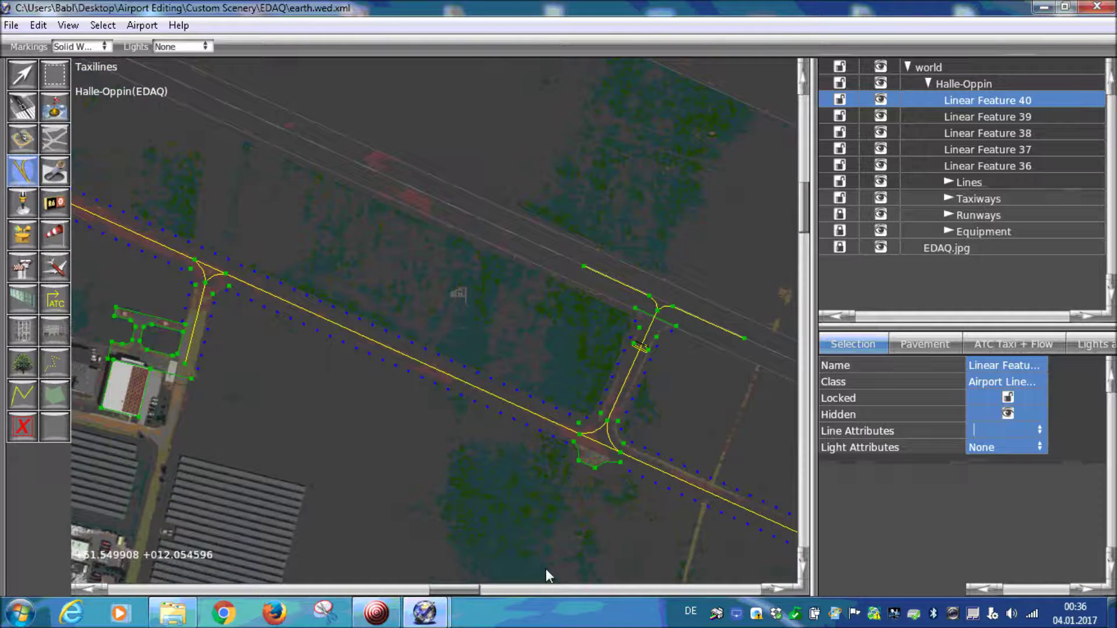
scroll(547, 456, up, 2)
scroll(255, 349, up, 2)
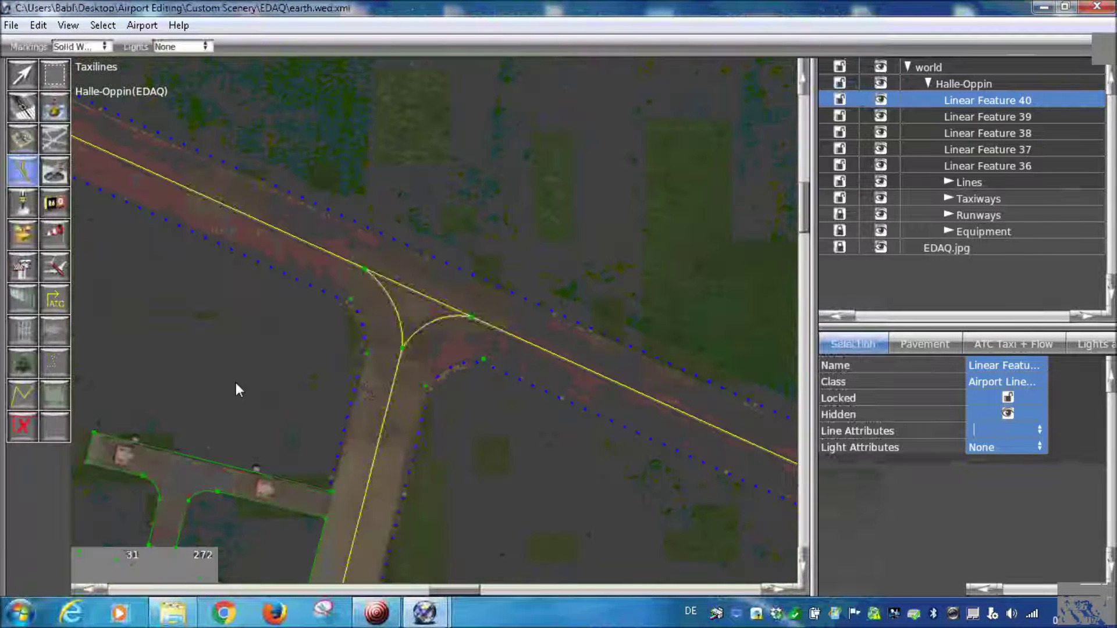
scroll(291, 349, down, 3)
scroll(456, 416, up, 3)
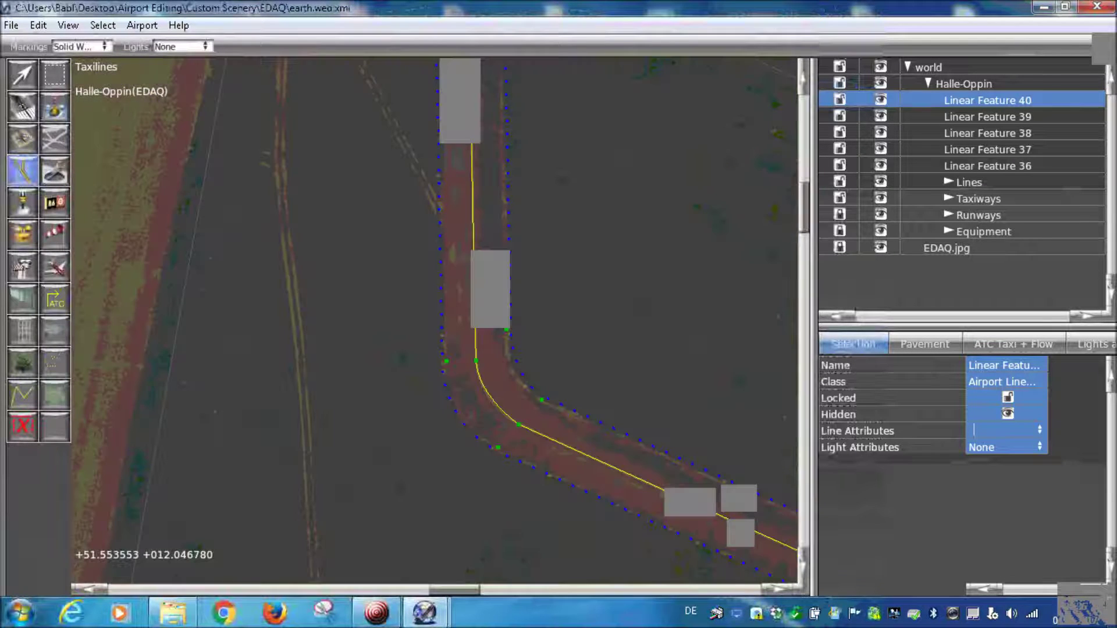
scroll(466, 515, down, 3)
scroll(376, 362, up, 2)
scroll(538, 400, down, 3)
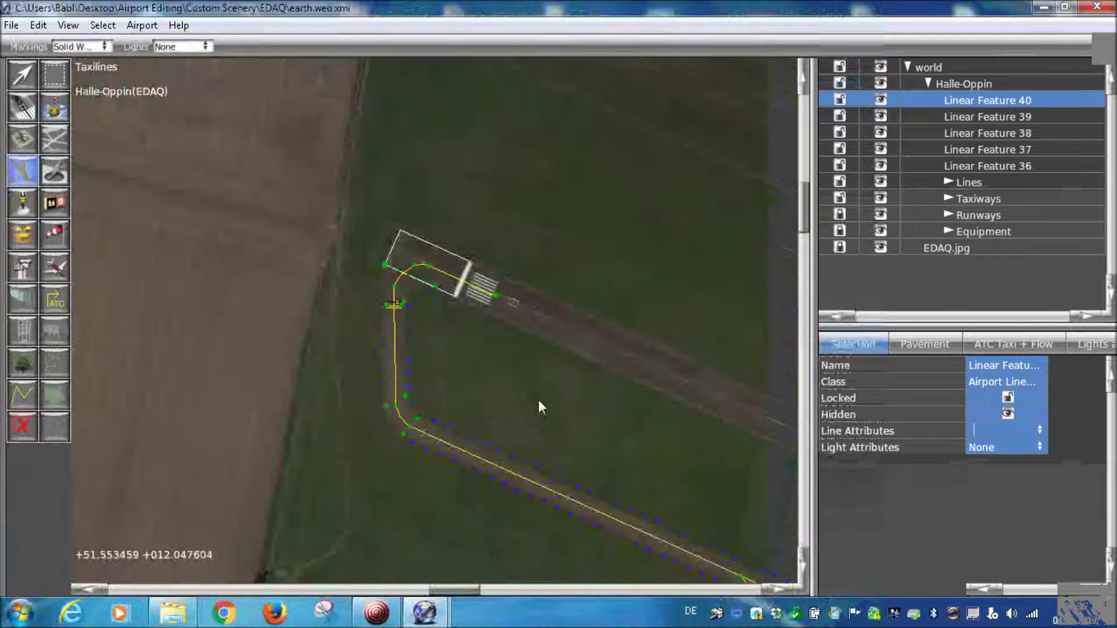
right_drag(538, 400, 264, 195)
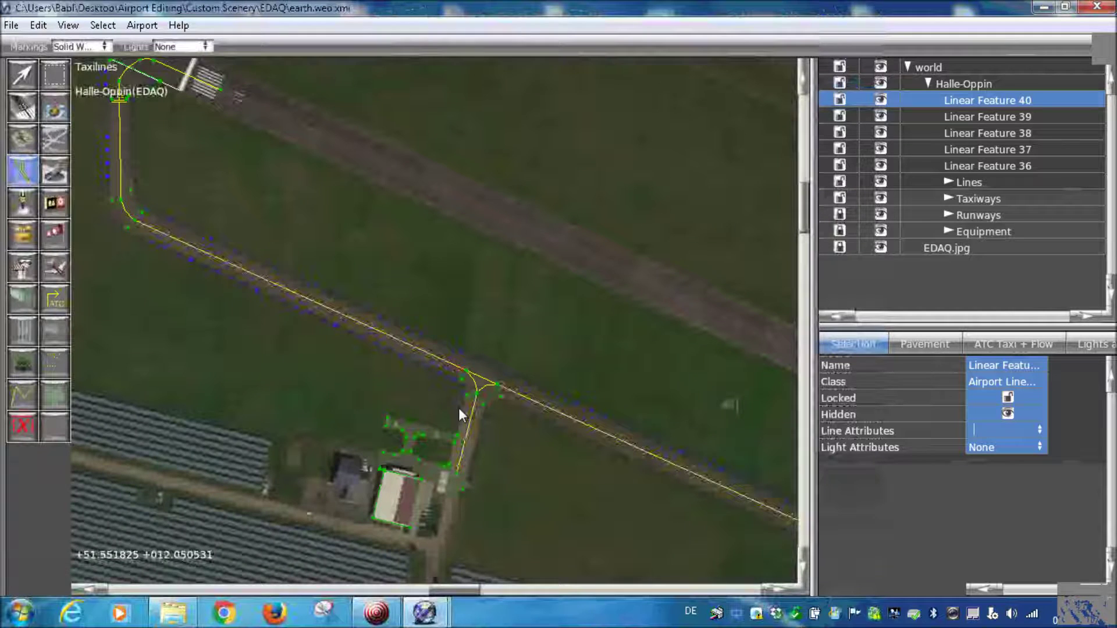
scroll(459, 407, up, 4)
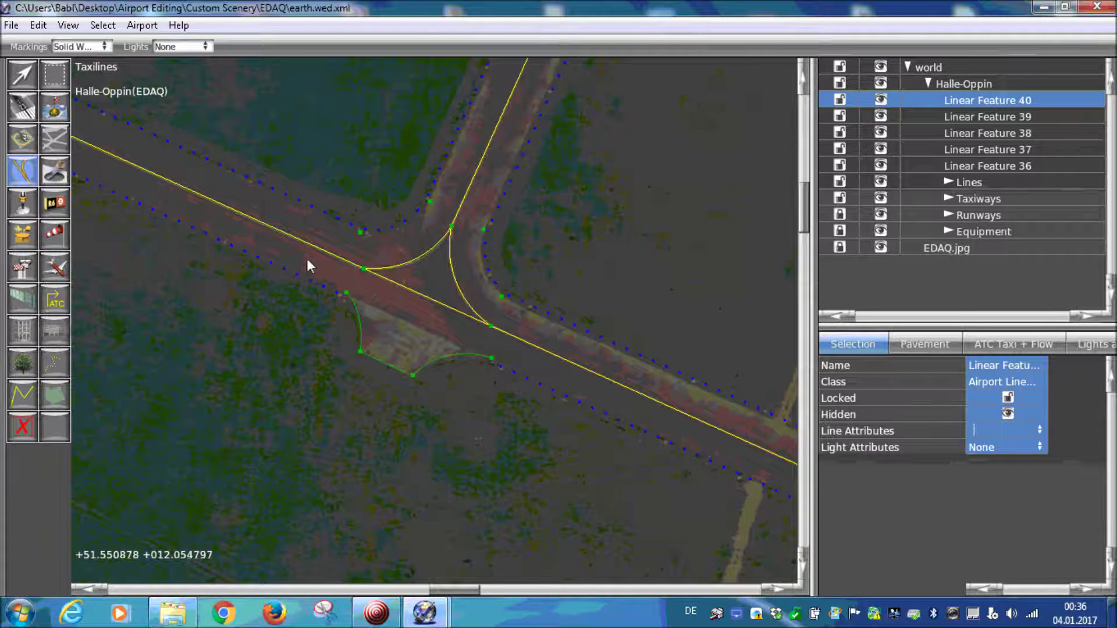
Draw a line with no marking and Taxiway Edge Lights (Blue) across the mouth of the paved pad opposite the western connector junction
scroll(349, 288, up, 2)
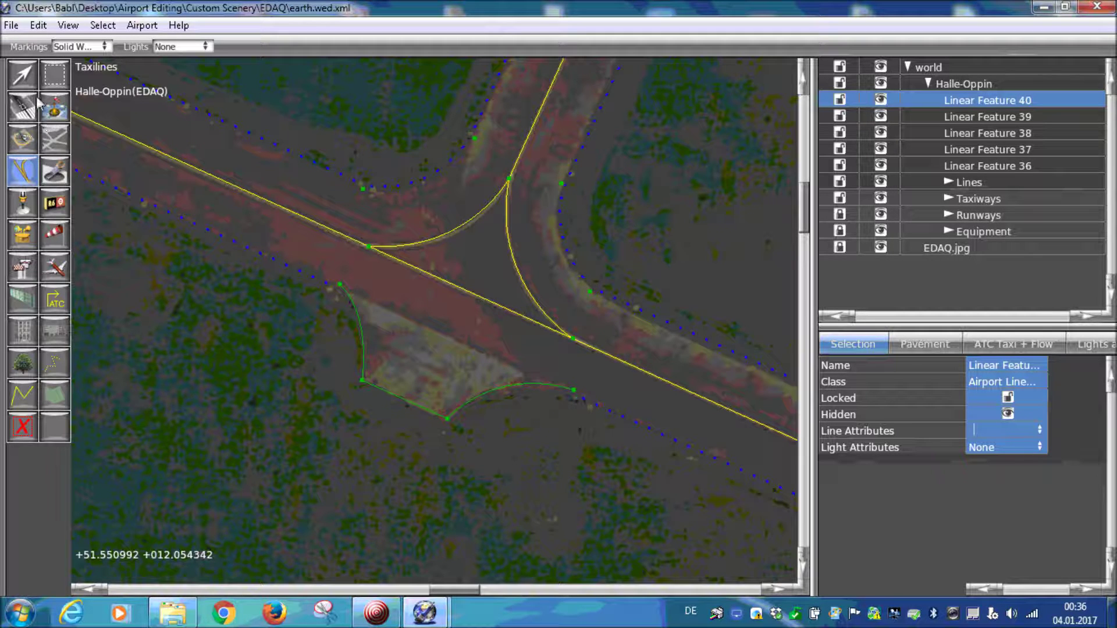
click(100, 49)
click(117, 50)
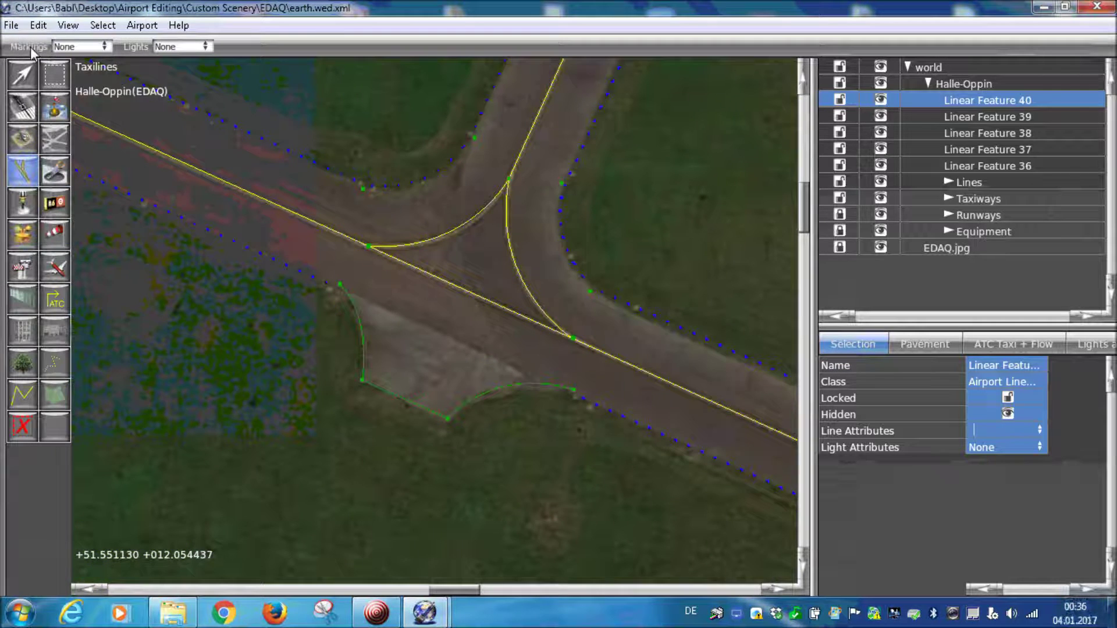
click(172, 47)
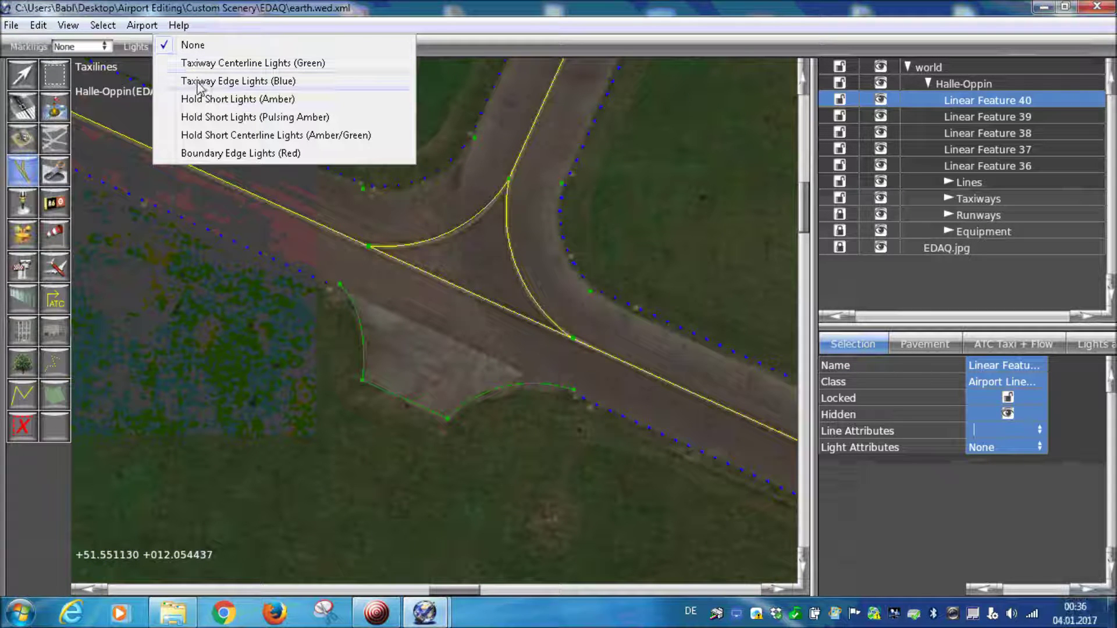
click(167, 86)
click(22, 76)
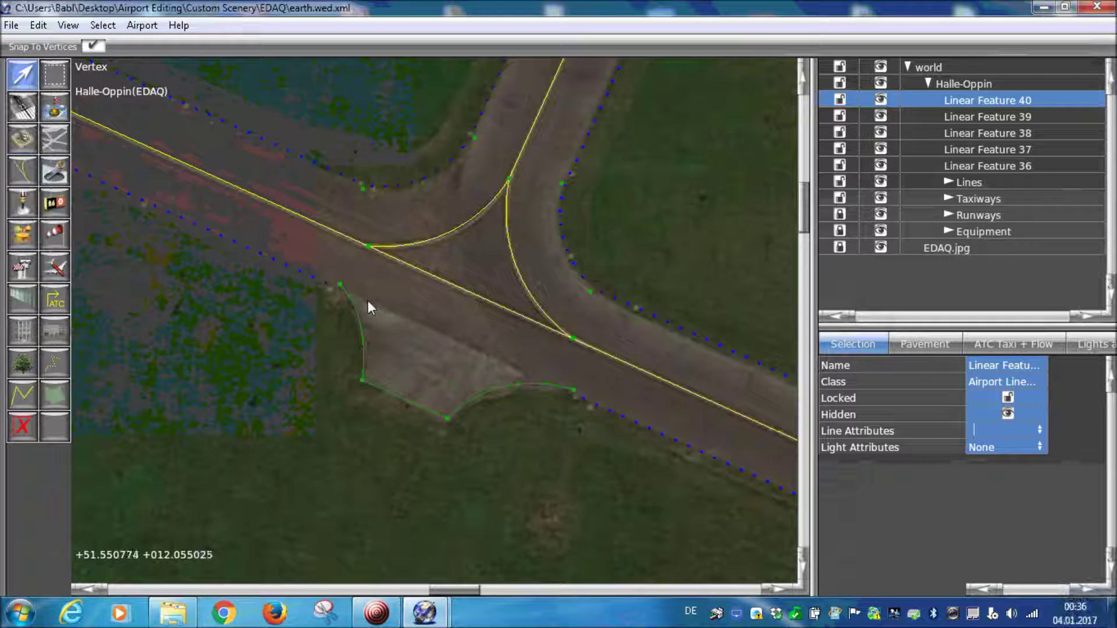
click(364, 296)
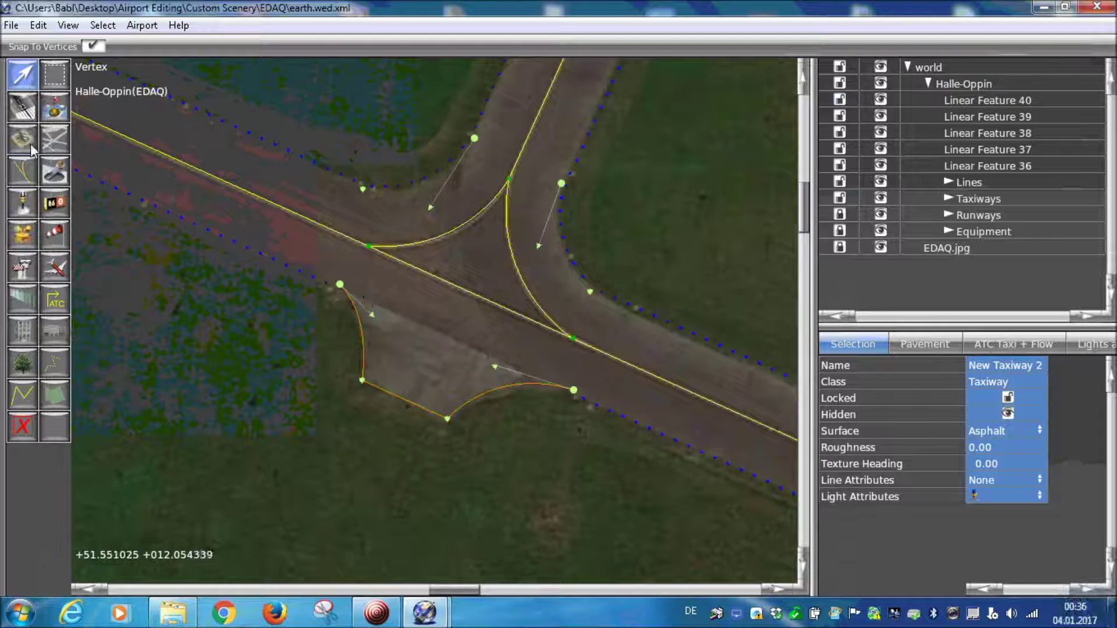
click(30, 175)
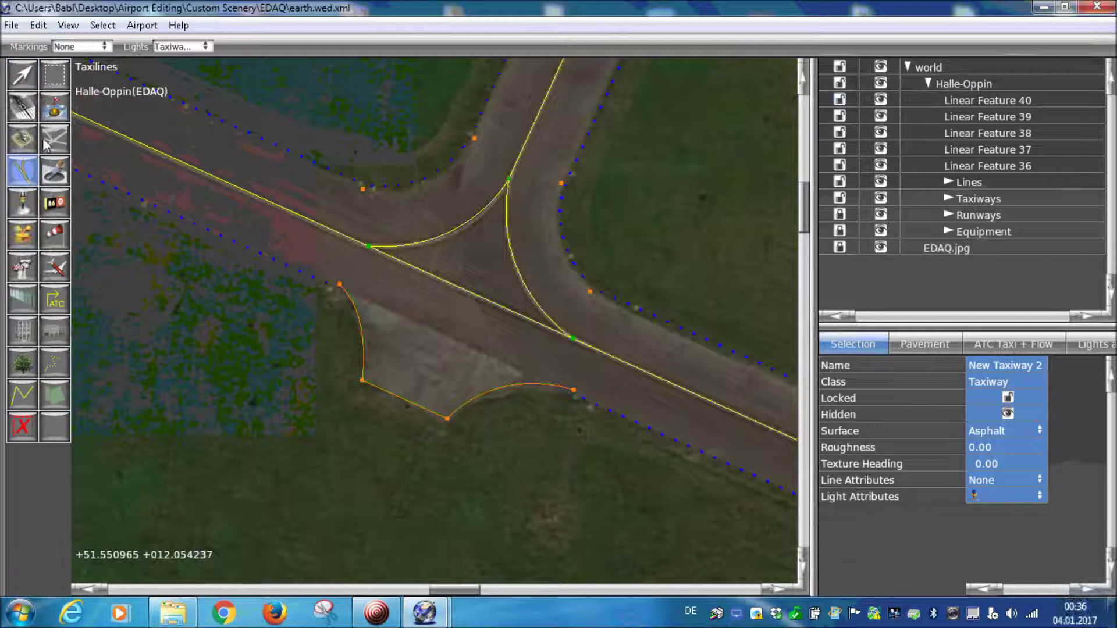
click(22, 76)
click(936, 119)
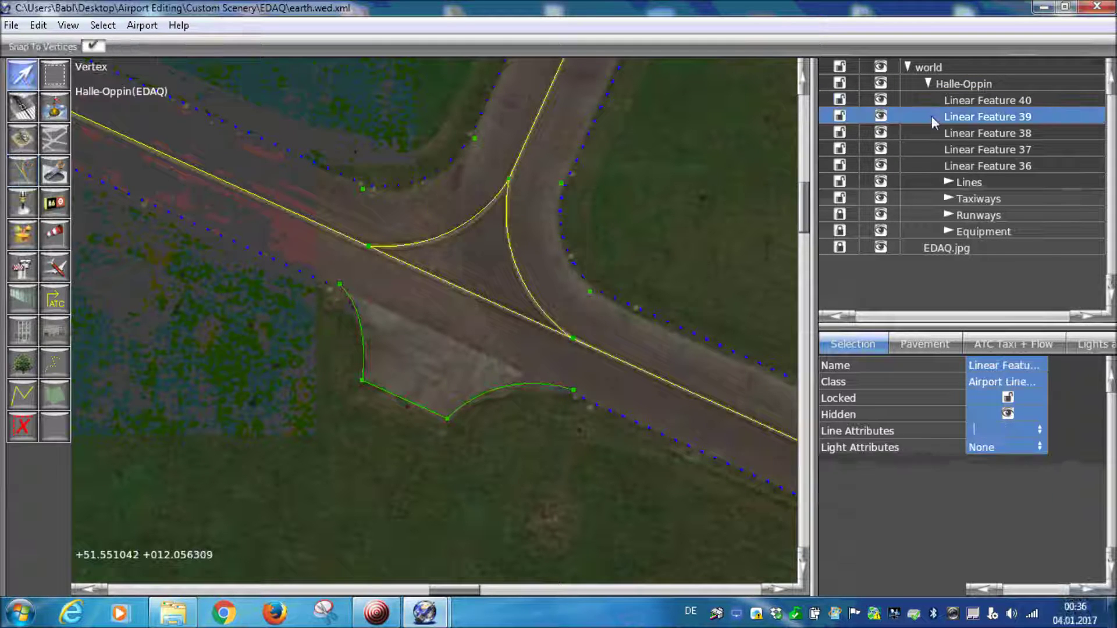
click(29, 172)
click(355, 292)
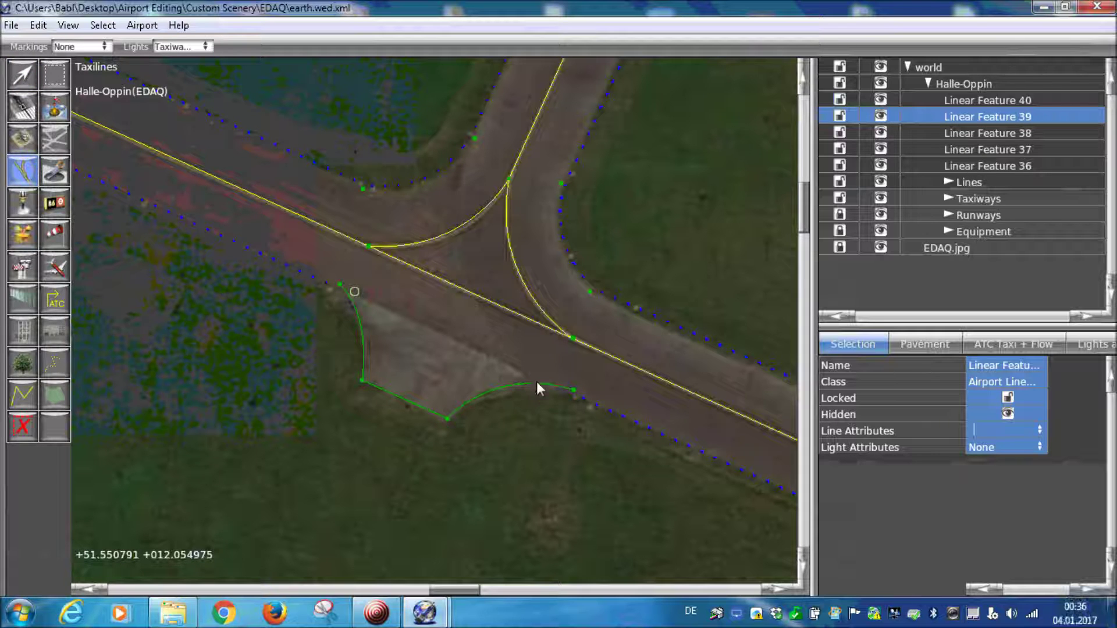
click(536, 382)
key(Return)
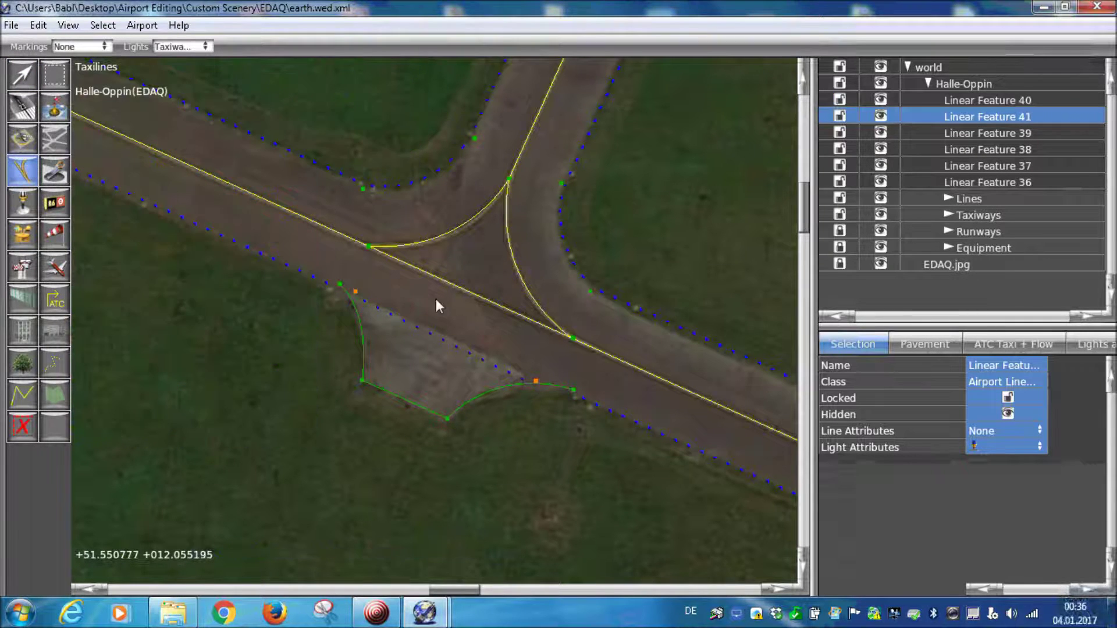
Move both ends of the new light line onto the pad's corner vertices at the taxiway edge and put the line in the Lines group
scroll(435, 299, up, 2)
key(v)
drag(310, 287, 285, 274)
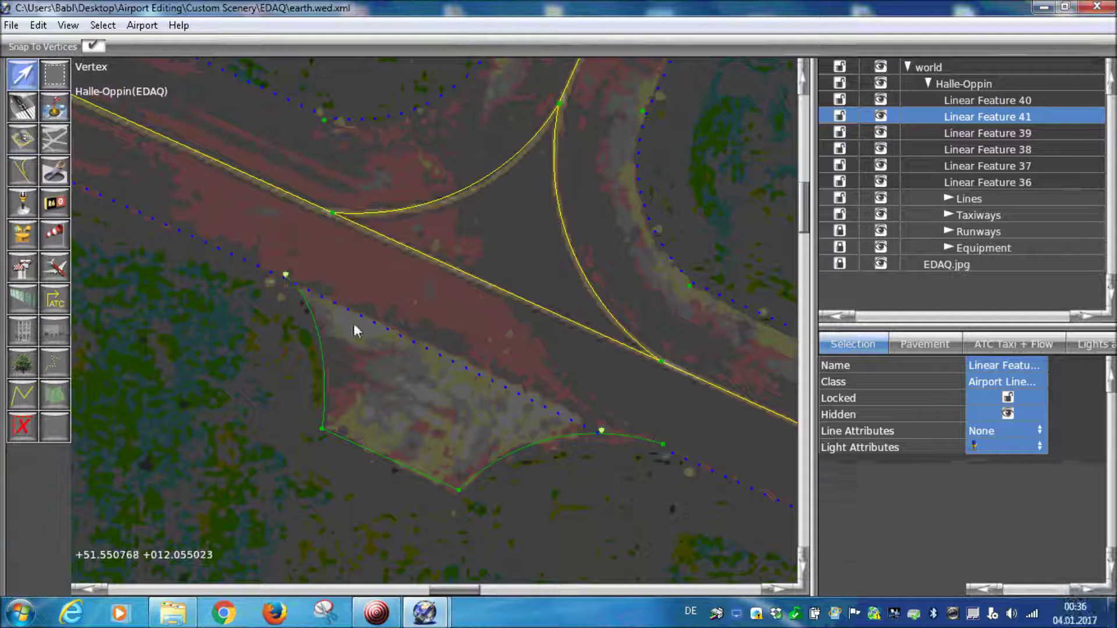
click(596, 429)
drag(601, 431, 663, 448)
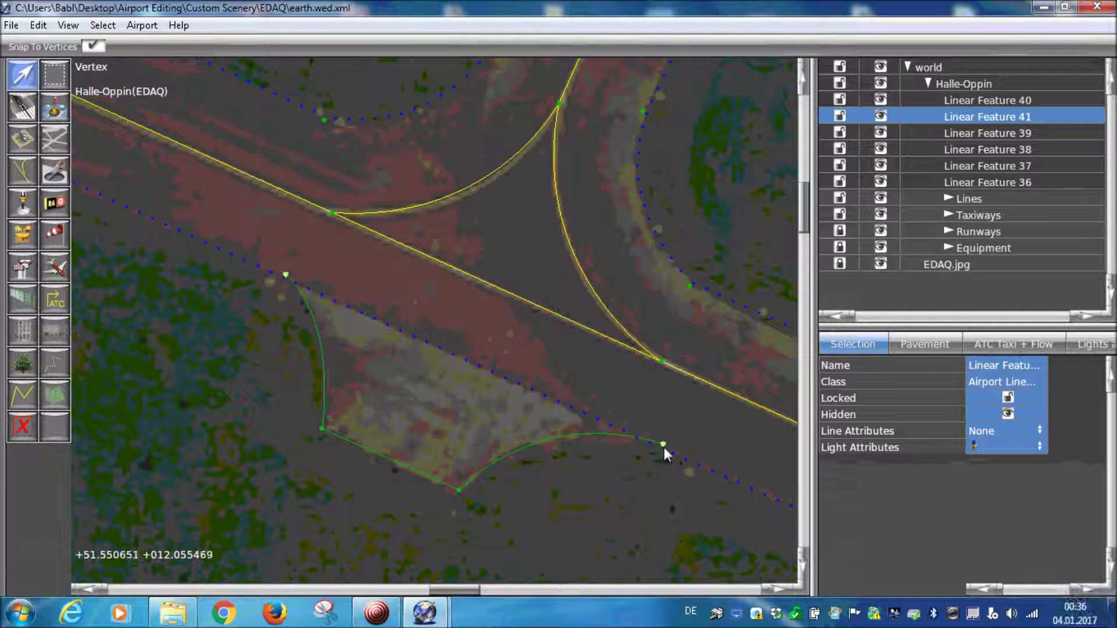
drag(965, 123, 982, 183)
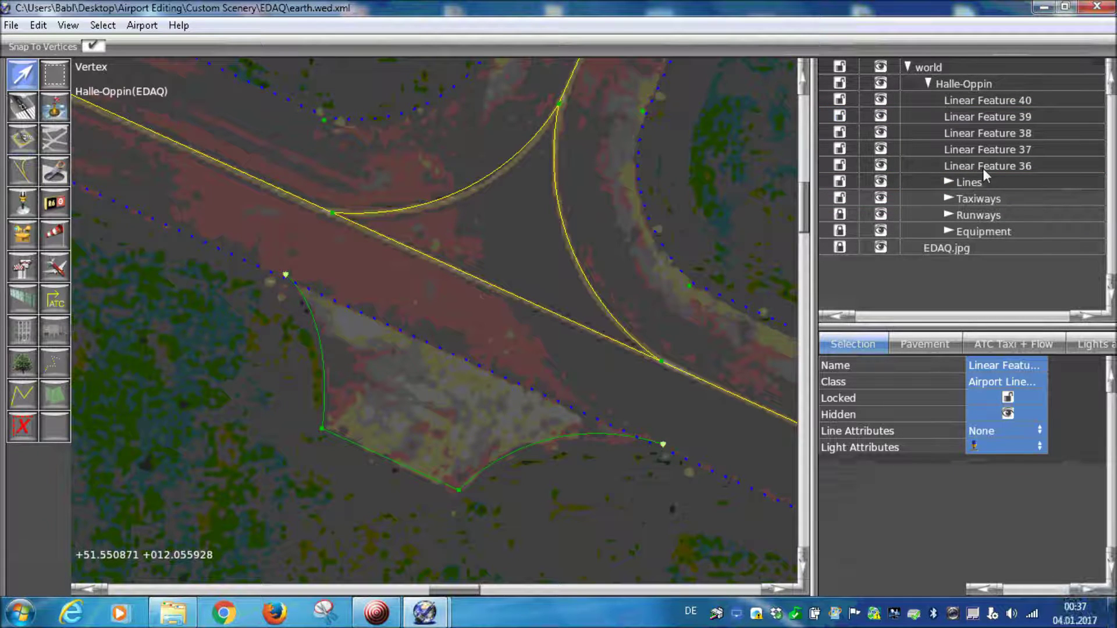
Group Linear Features 36 to 40, name the group Holds and collapse it
scroll(588, 157, down, 5)
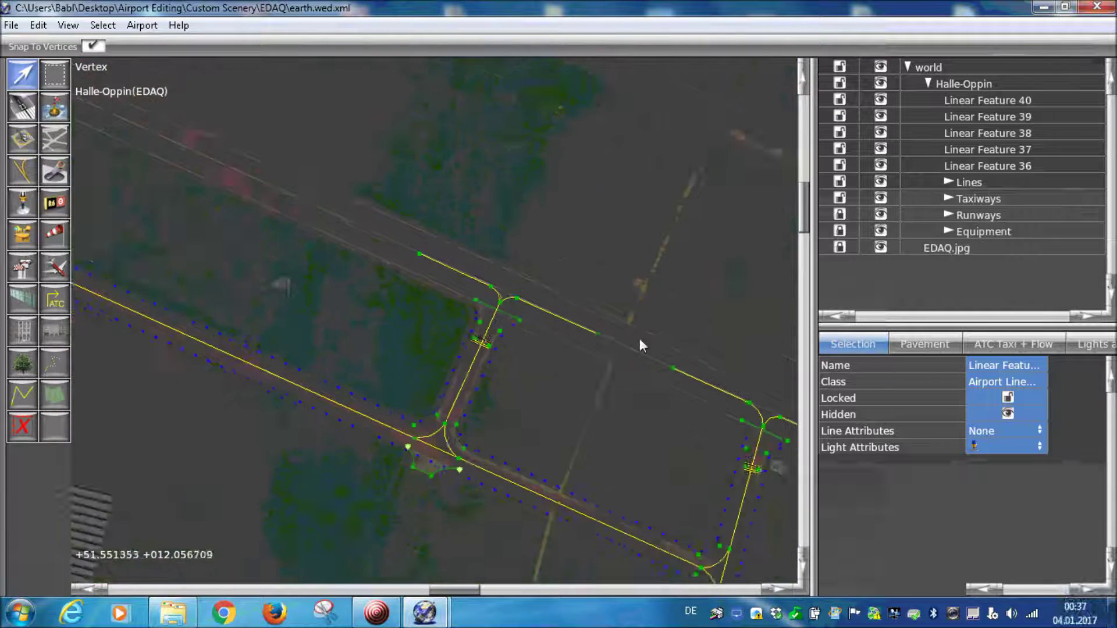
scroll(640, 340, down, 1)
drag(973, 169, 953, 117)
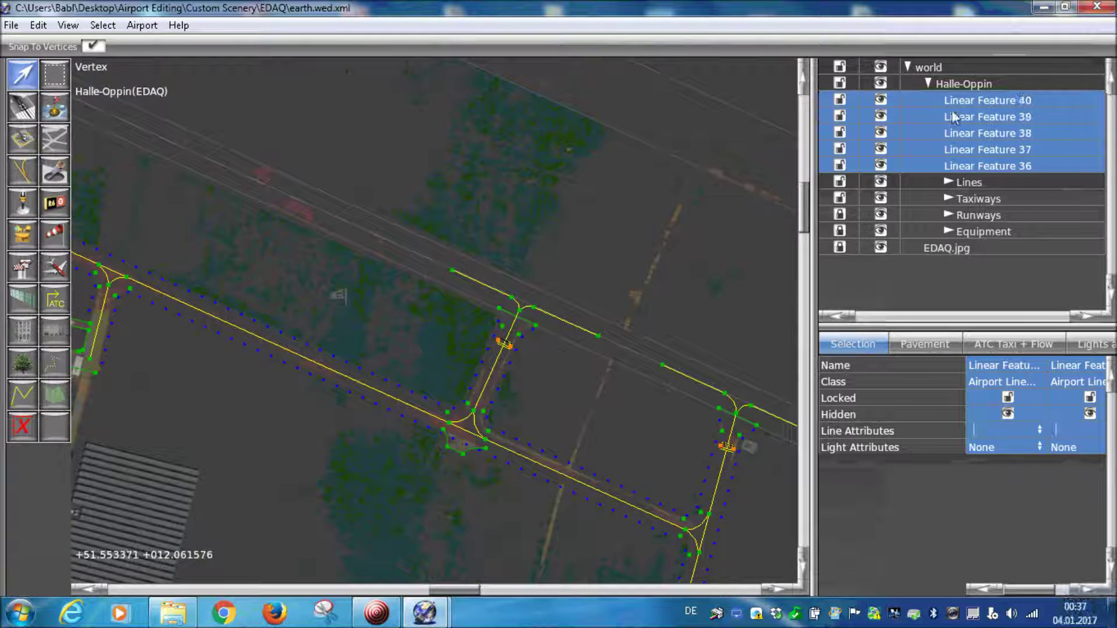
click(68, 25)
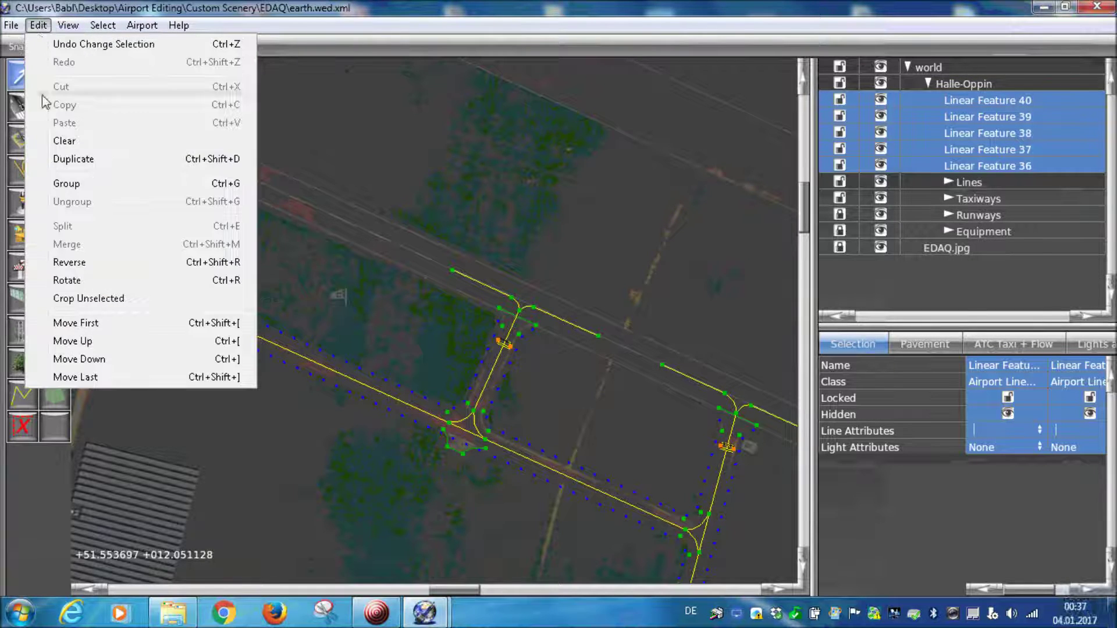
click(96, 185)
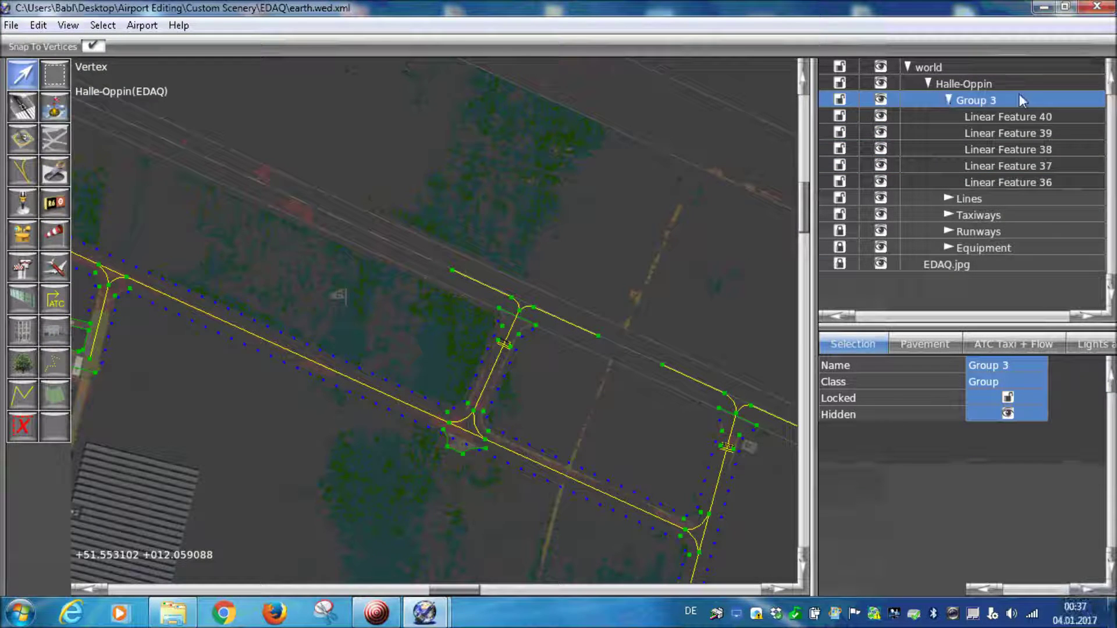
click(1018, 93)
text(Holds)
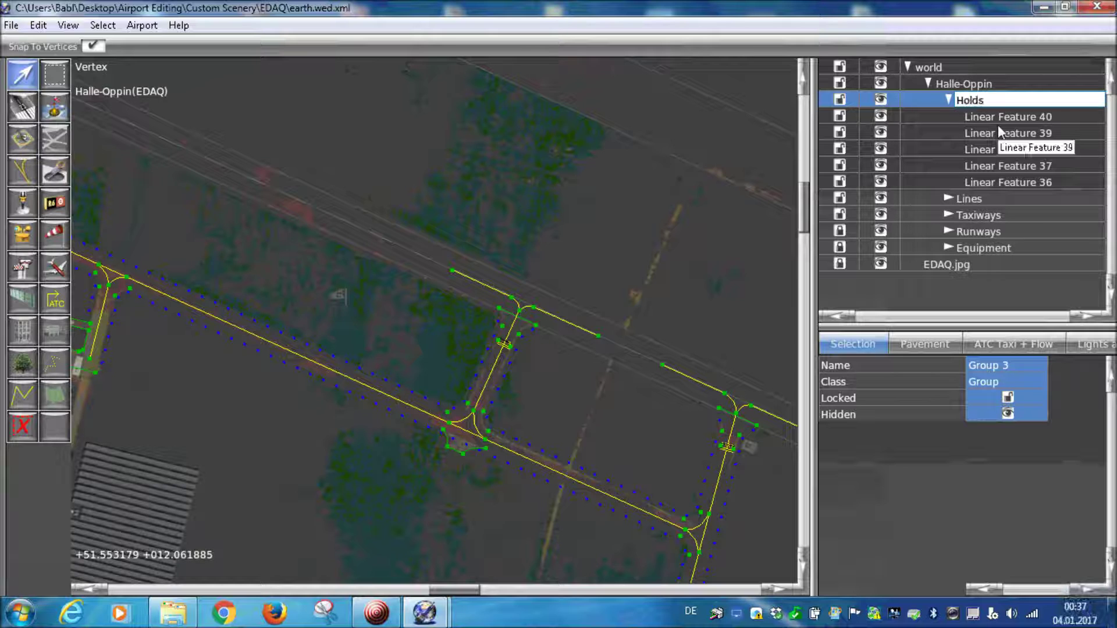
key(Return)
click(947, 100)
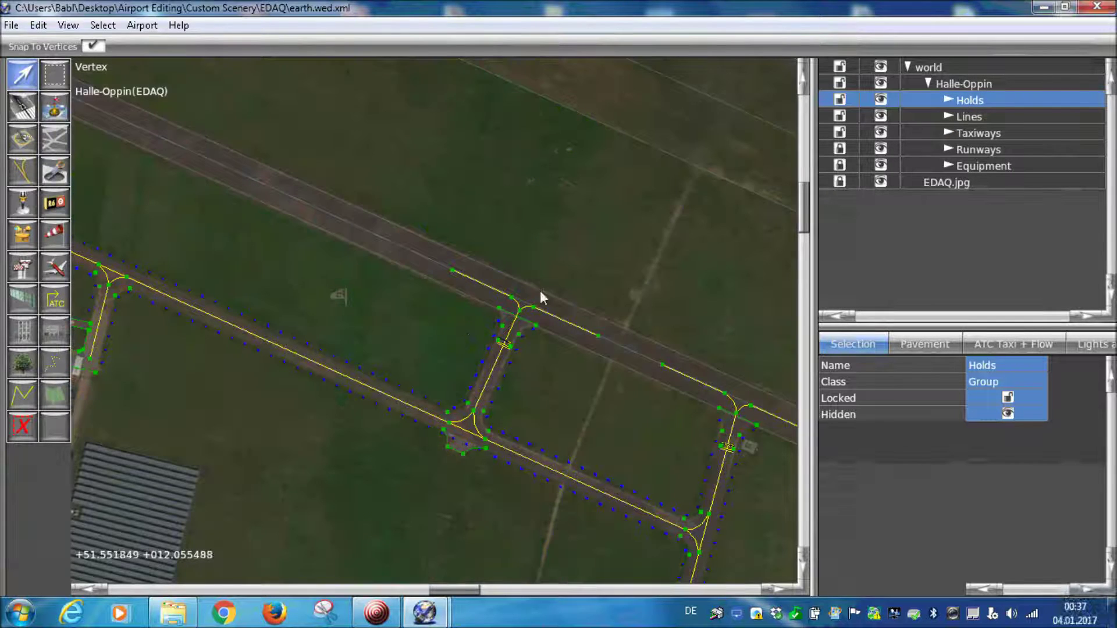
Select the Lines and Holds groups in turn to check their members and inspect the hold line on the western runway connector
click(975, 111)
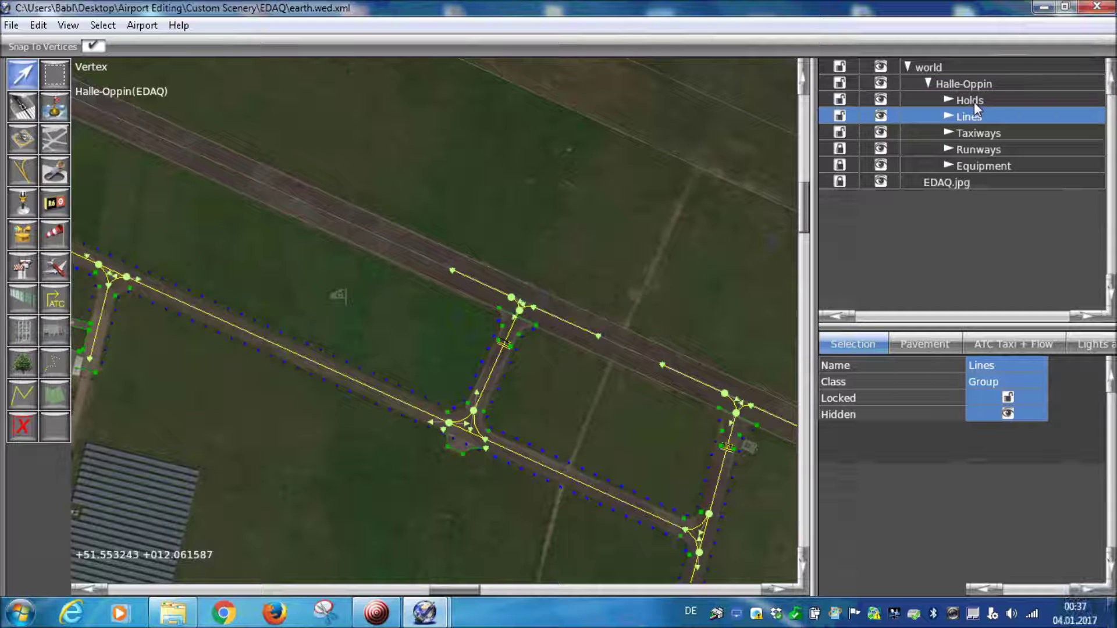
click(976, 103)
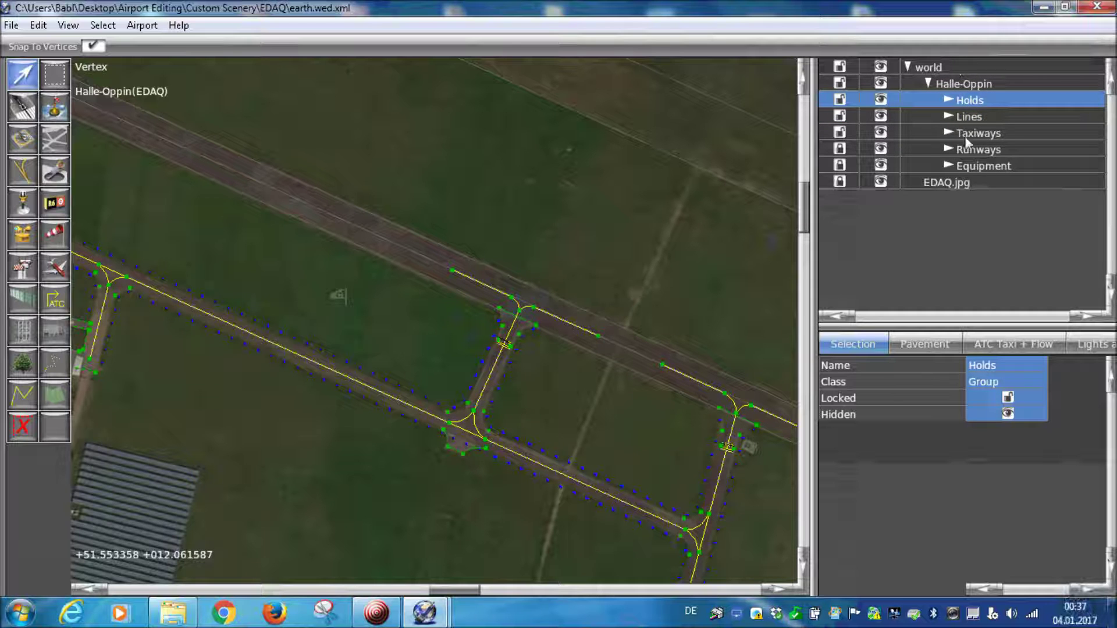
scroll(494, 349, up, 4)
scroll(492, 351, up, 2)
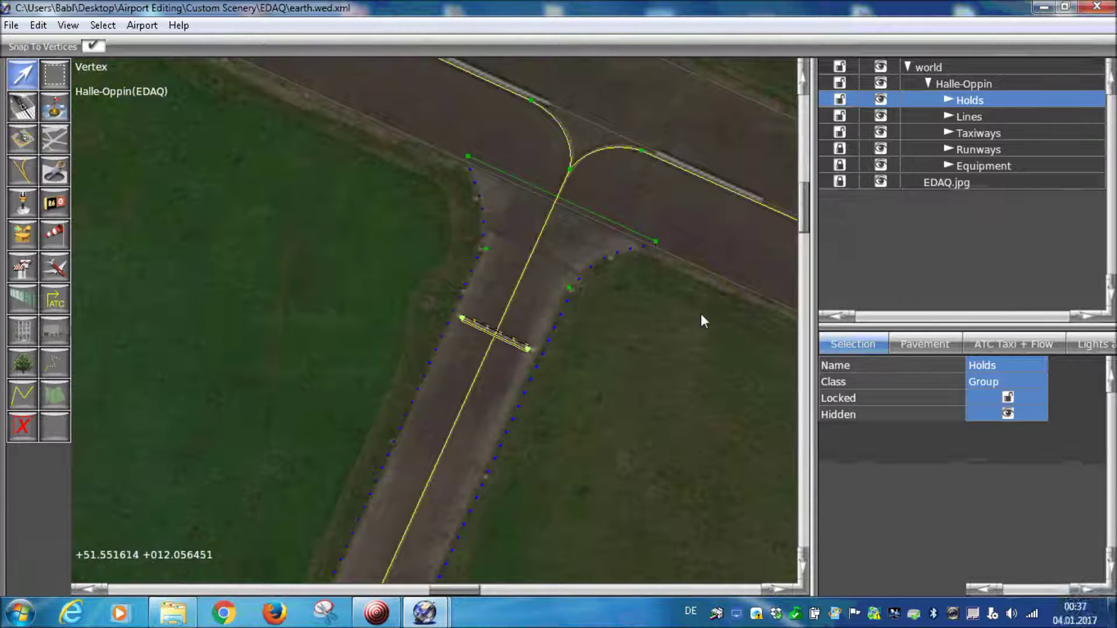
scroll(652, 334, down, 2)
right_drag(631, 376, 689, 294)
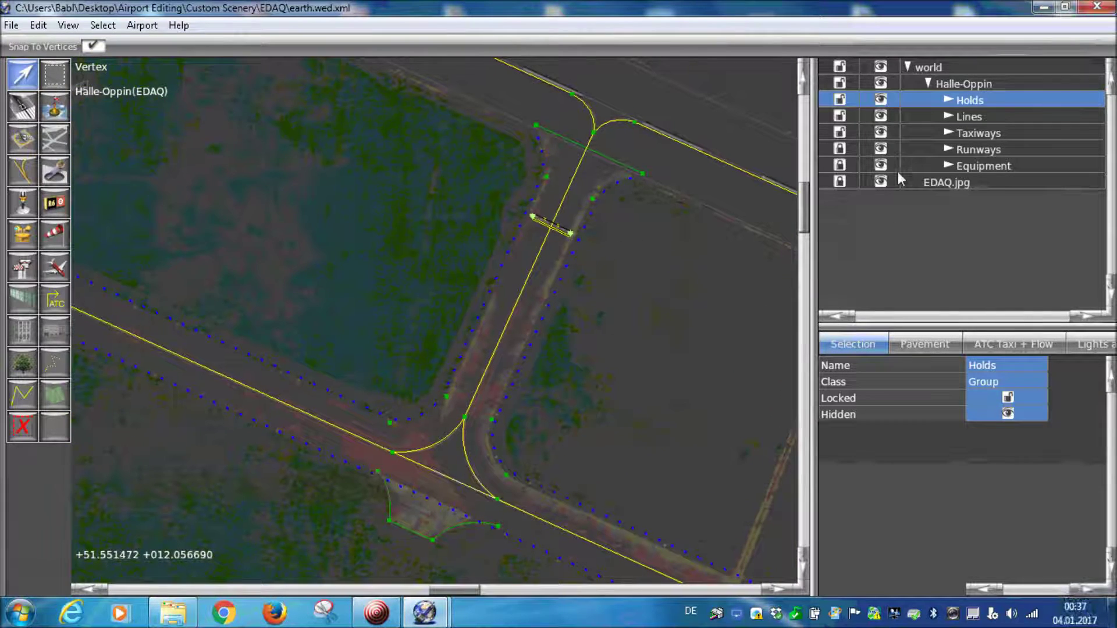
Lock the Taxiways and Lines groups and release both locks again
click(844, 130)
click(840, 121)
click(840, 118)
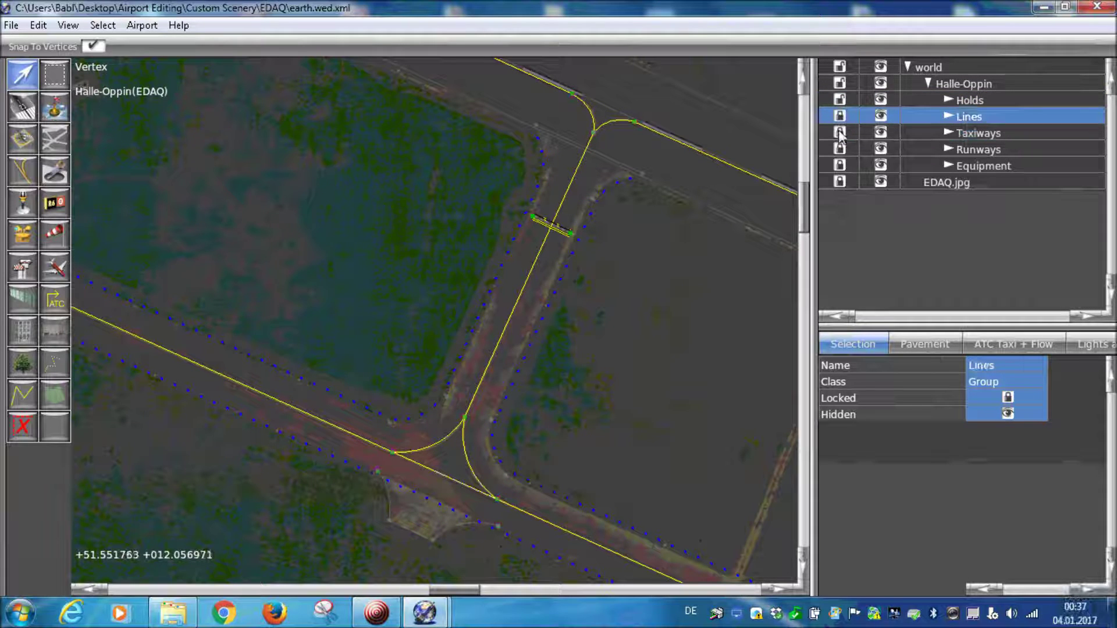
click(840, 116)
click(840, 132)
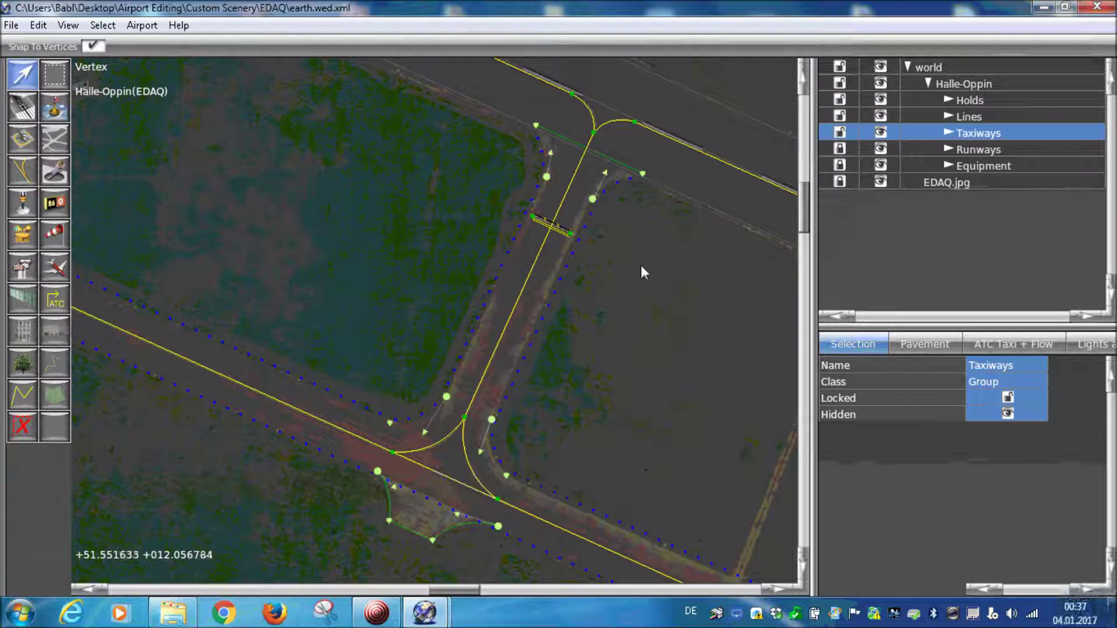
Shift the whole Taxiways group slightly against the centre lines near the apron junction and undo that drag
scroll(641, 272, down, 5)
scroll(582, 398, up, 1)
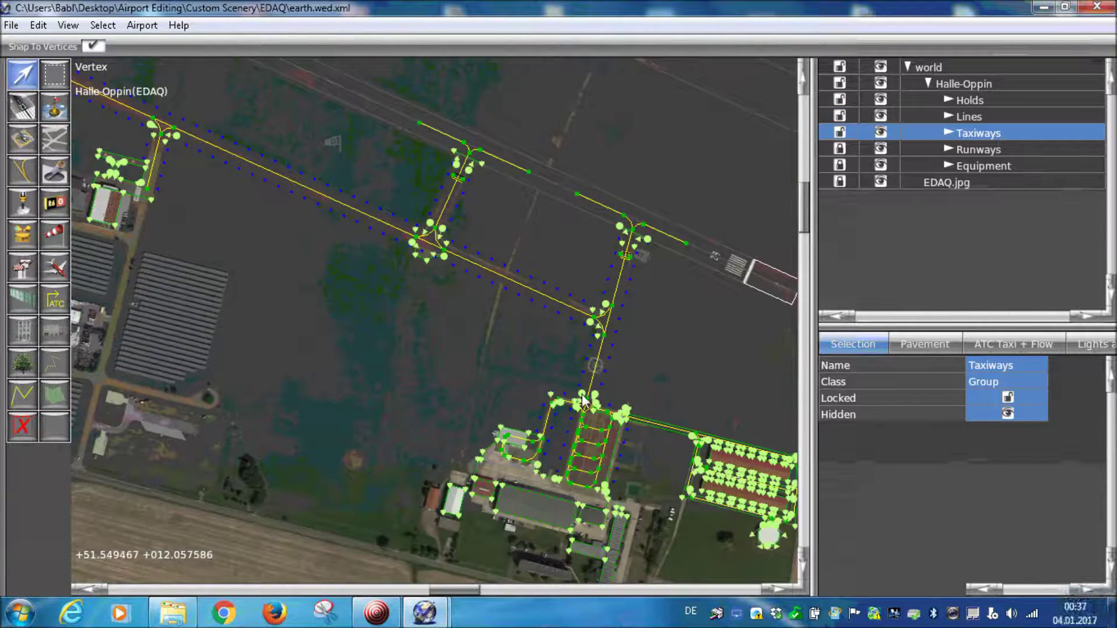
scroll(584, 400, up, 6)
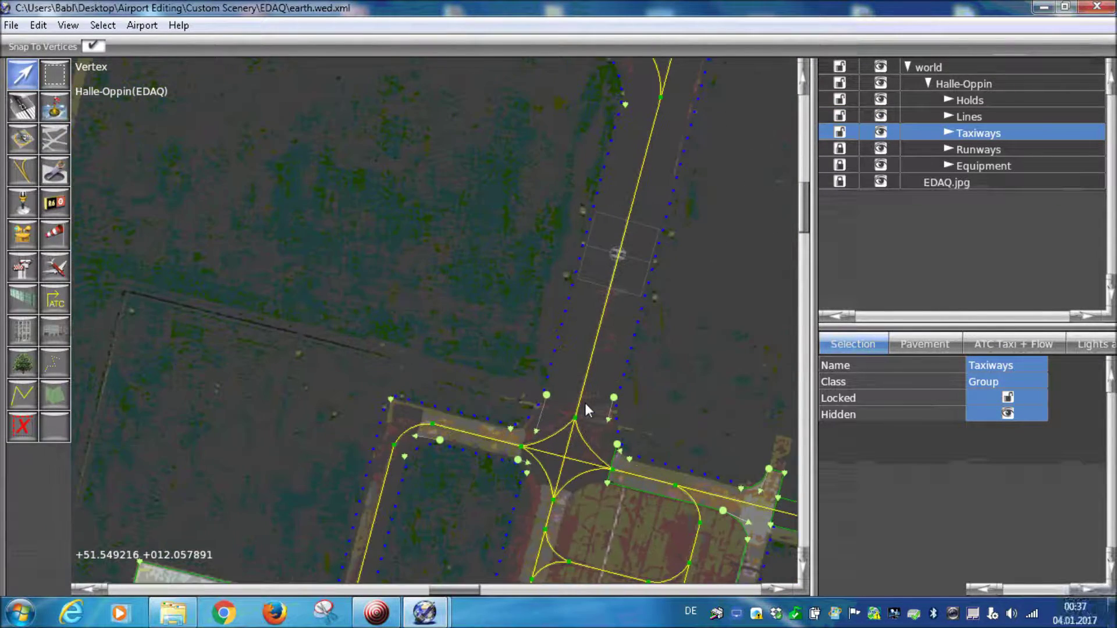
scroll(585, 403, up, 2)
scroll(560, 421, up, 2)
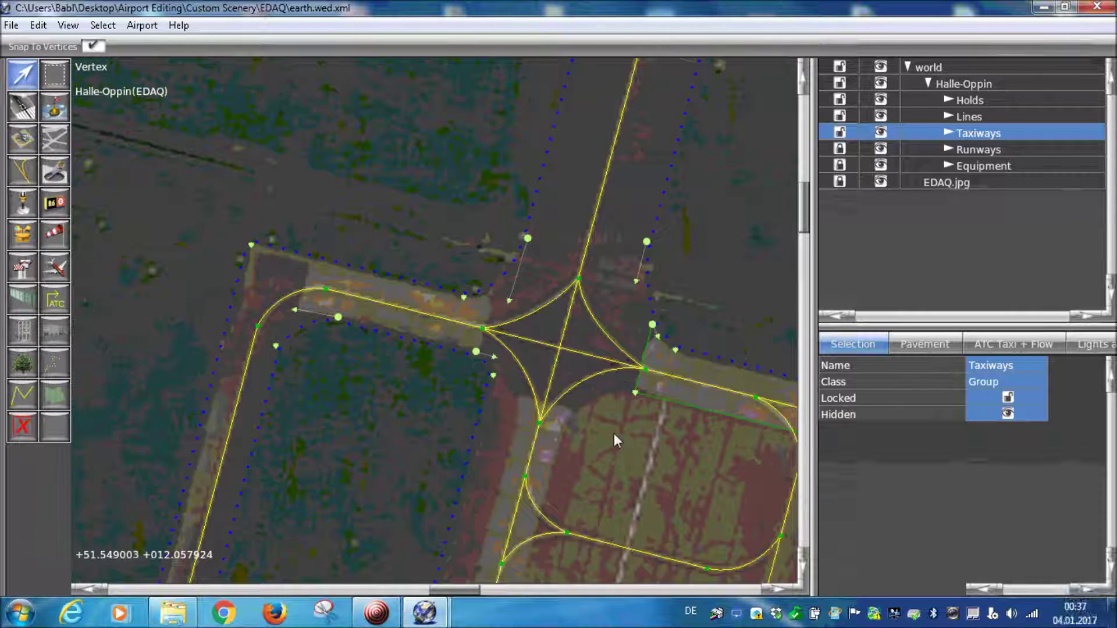
right_drag(613, 434, 388, 502)
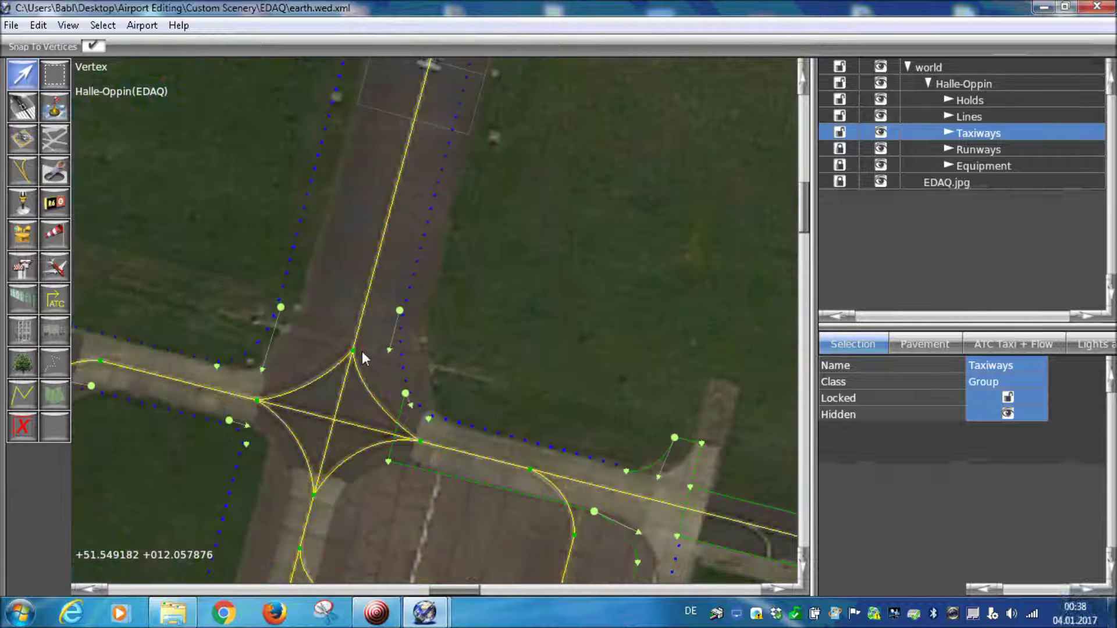
scroll(361, 351, down, 2)
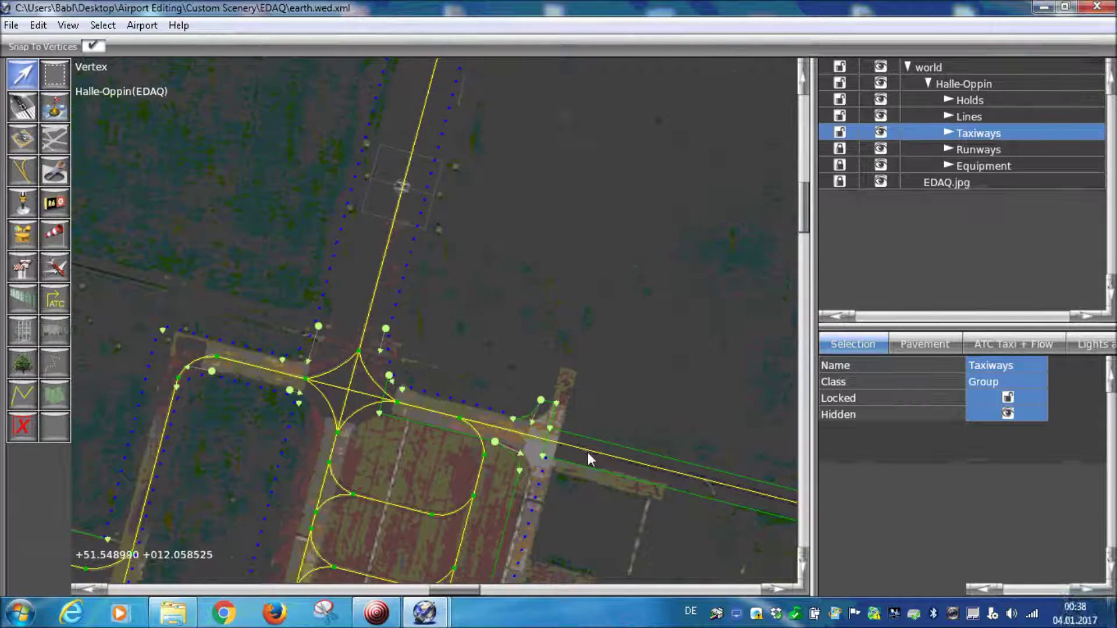
scroll(490, 437, up, 3)
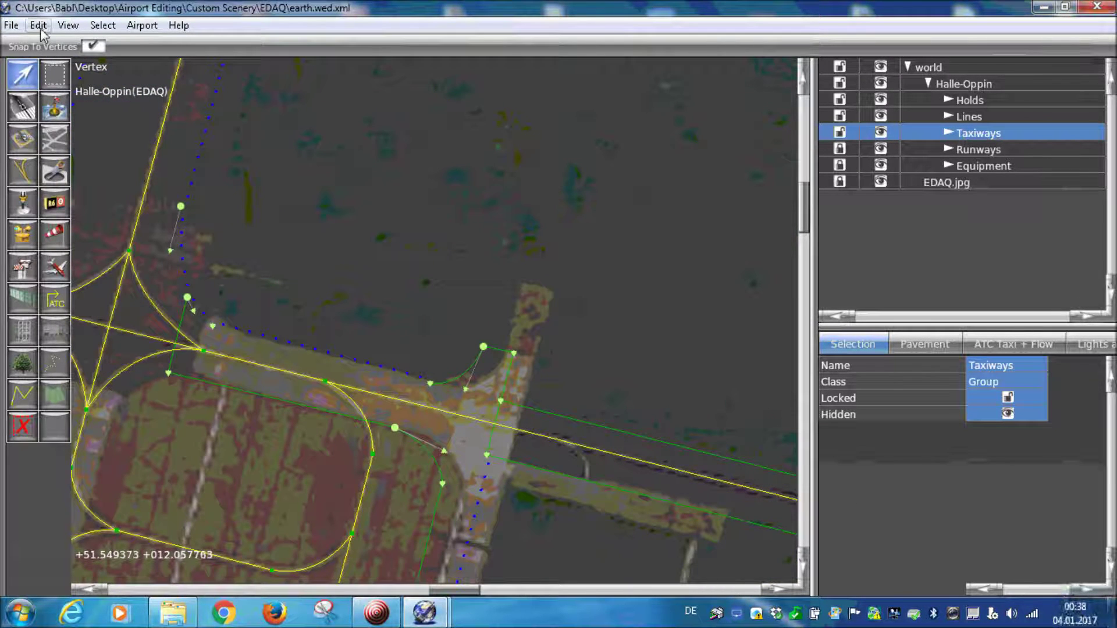
scroll(505, 343, down, 3)
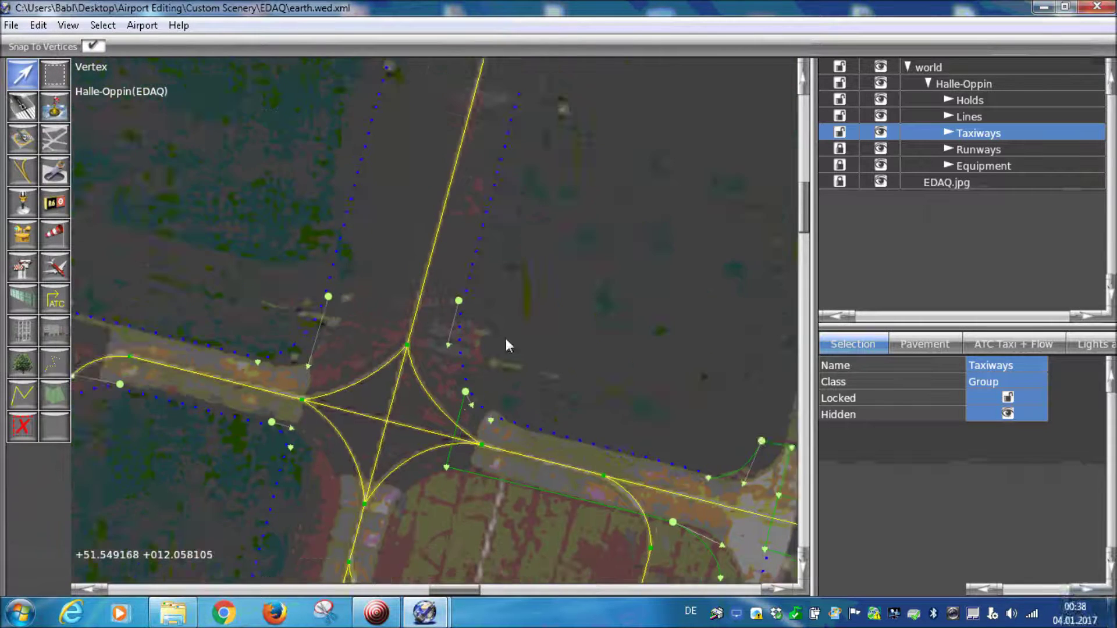
click(39, 25)
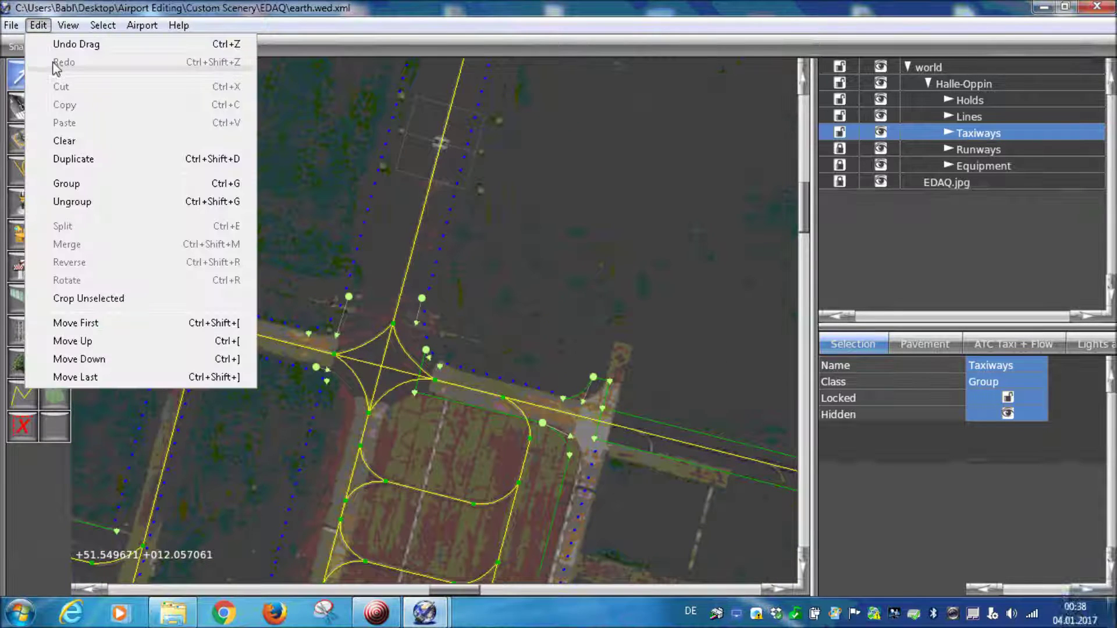
click(74, 44)
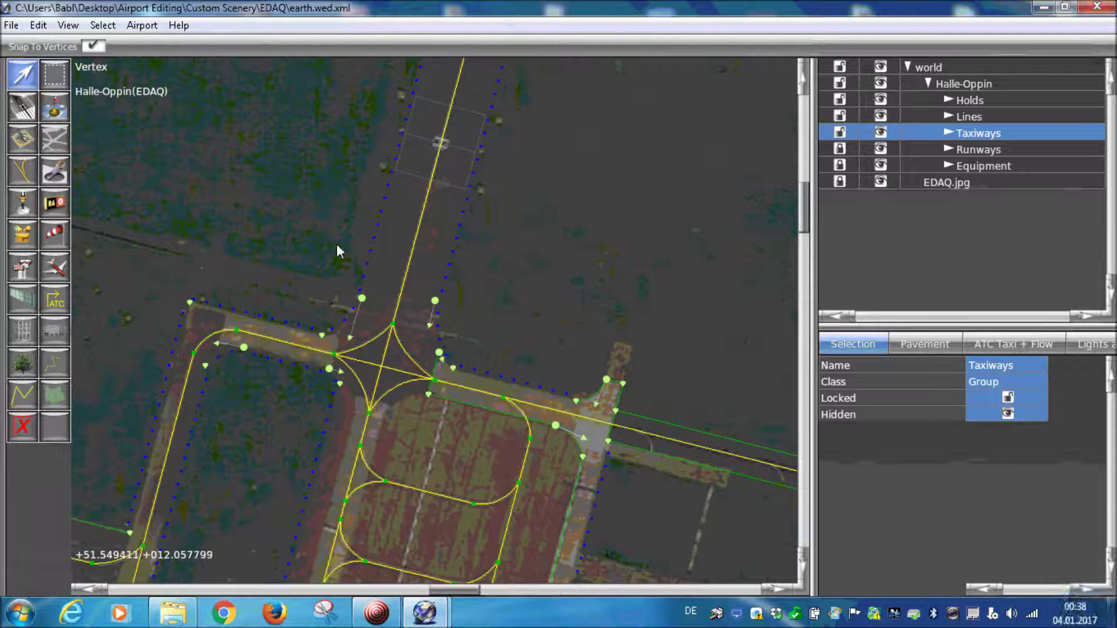
scroll(505, 394, down, 2)
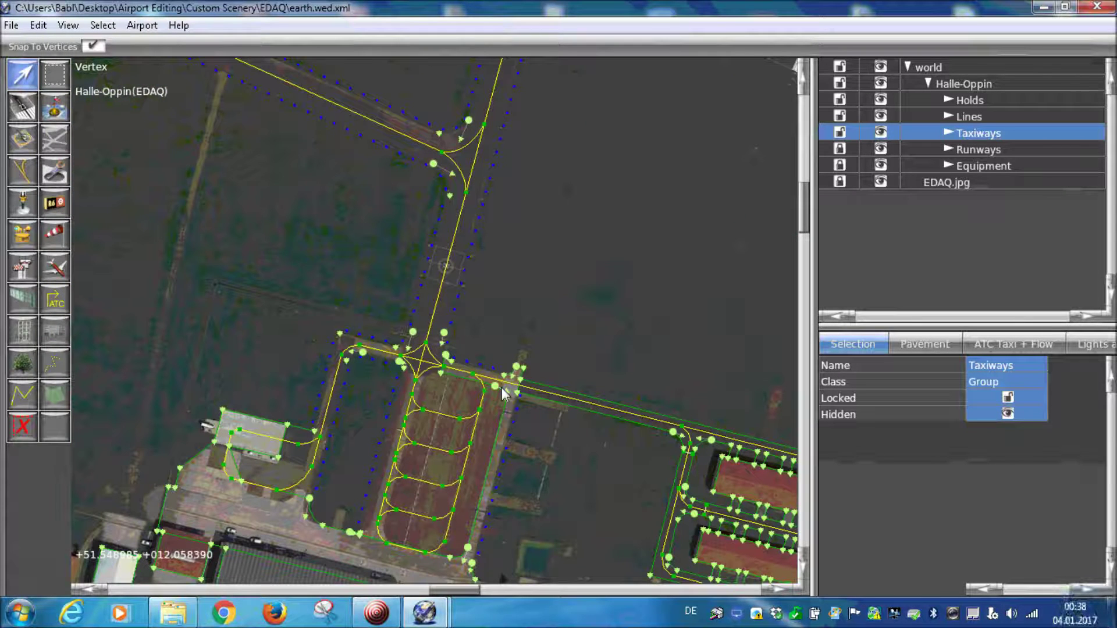
scroll(505, 394, down, 2)
right_drag(563, 169, 542, 413)
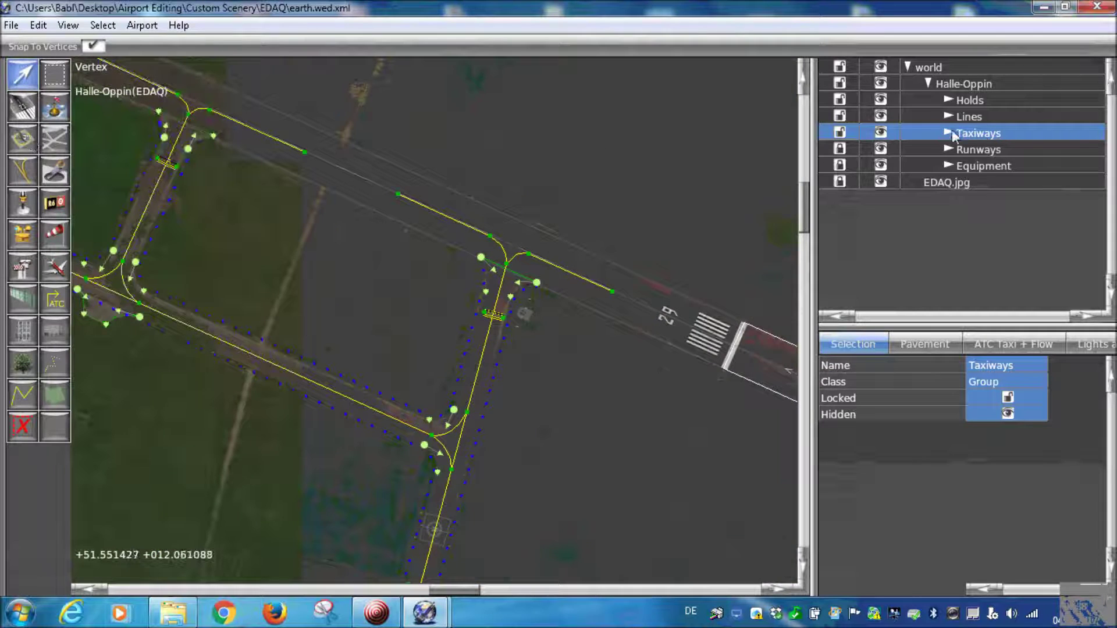
Select the Holds group and examine how the hold line on the runway connector nearest the 29 threshold meets the taxiway edges
click(969, 100)
scroll(504, 295, up, 5)
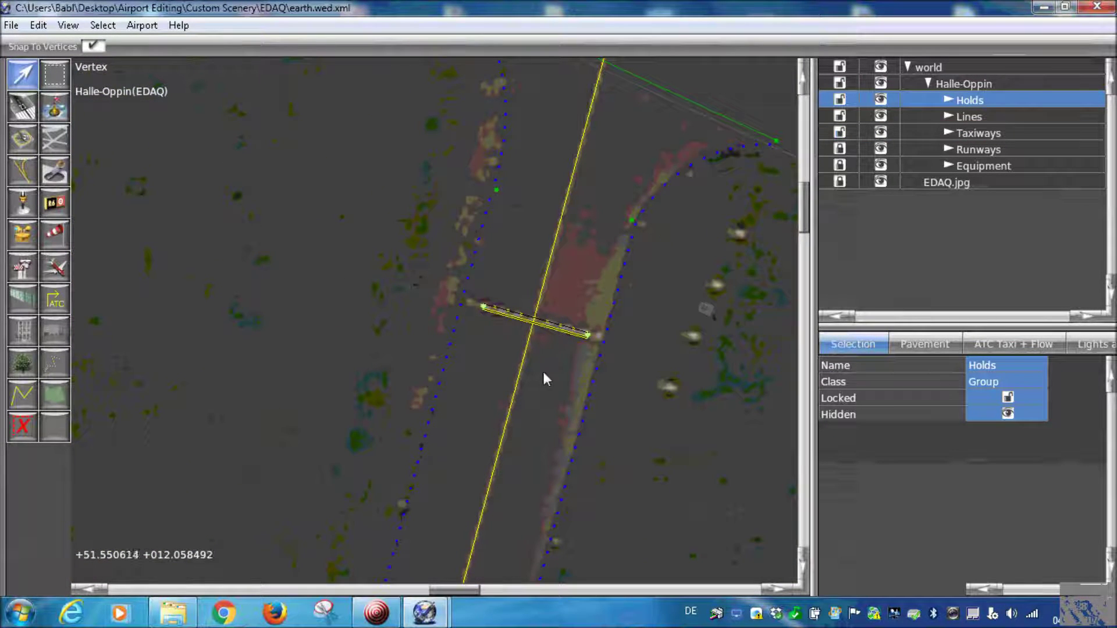
scroll(536, 325, up, 3)
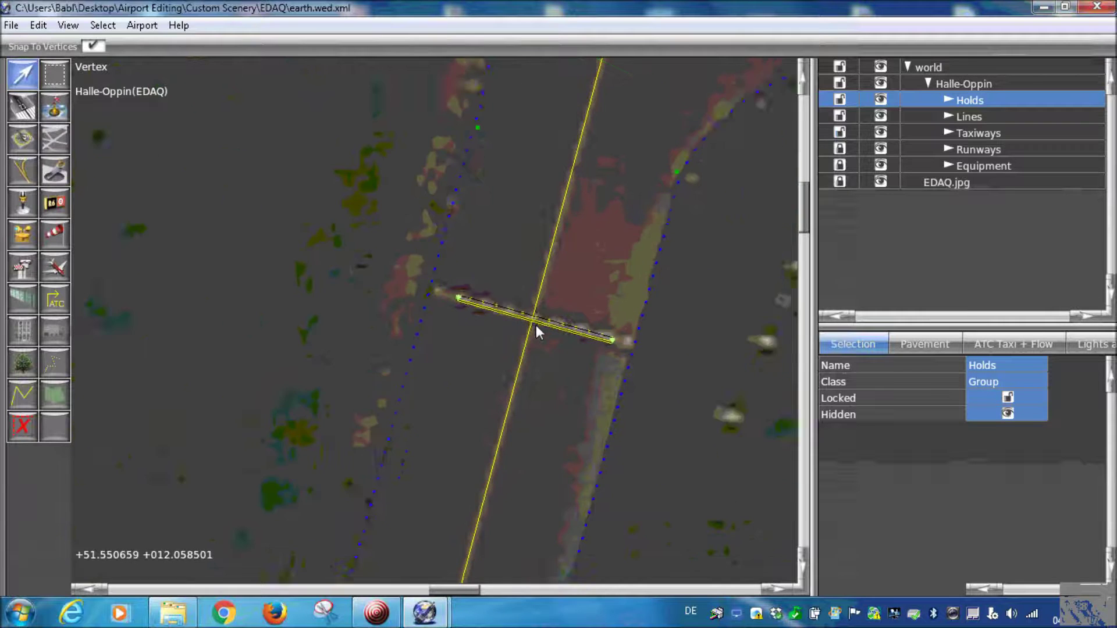
scroll(476, 352, down, 5)
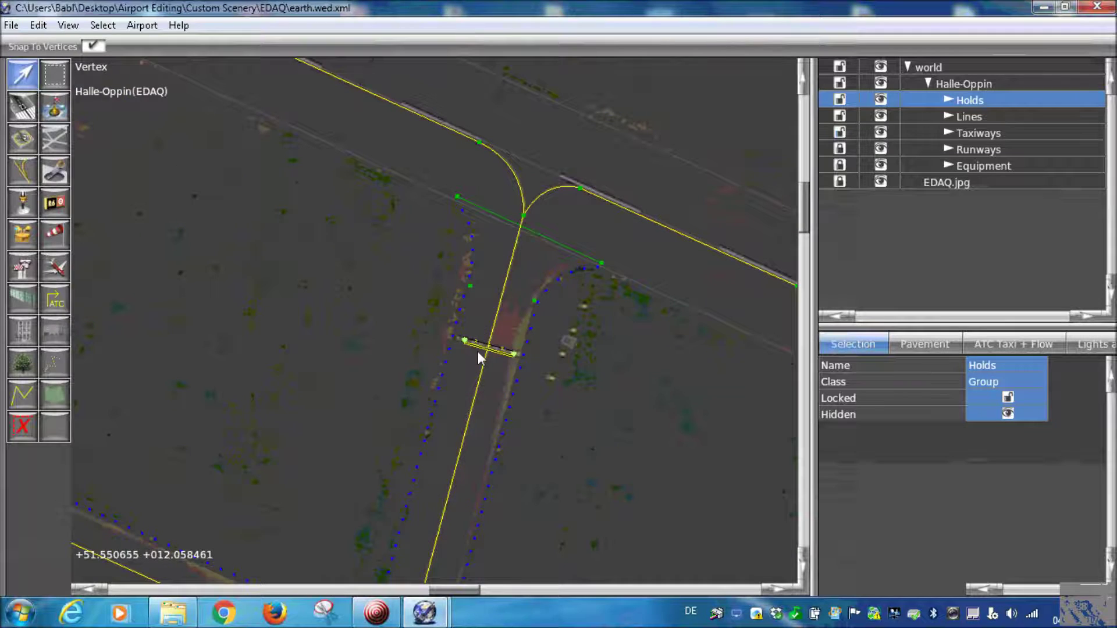
scroll(449, 340, up, 5)
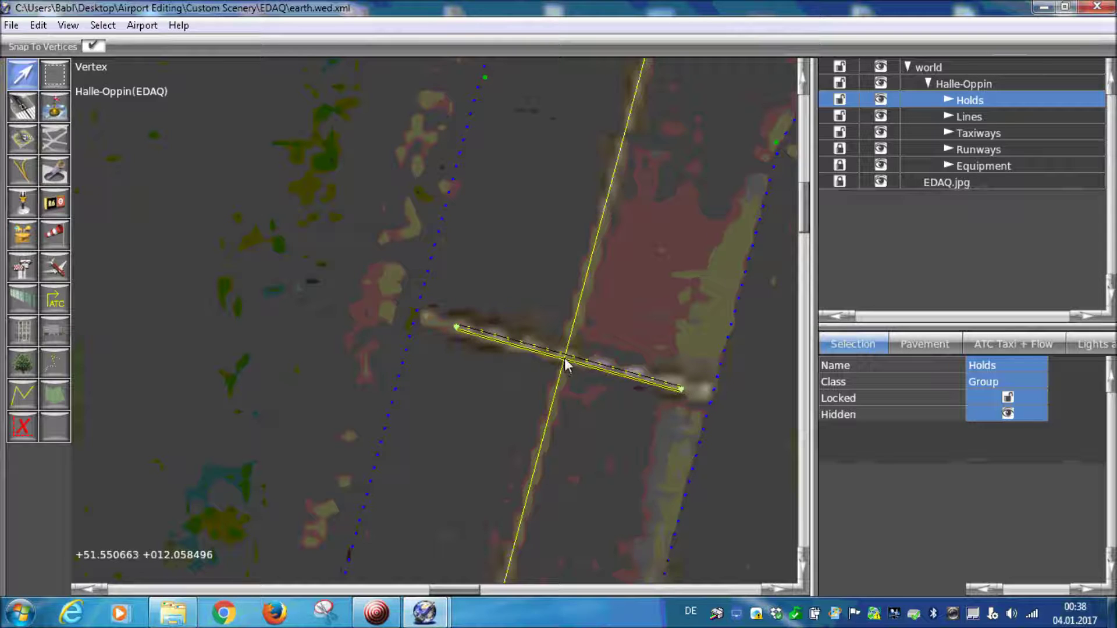
scroll(585, 392, down, 5)
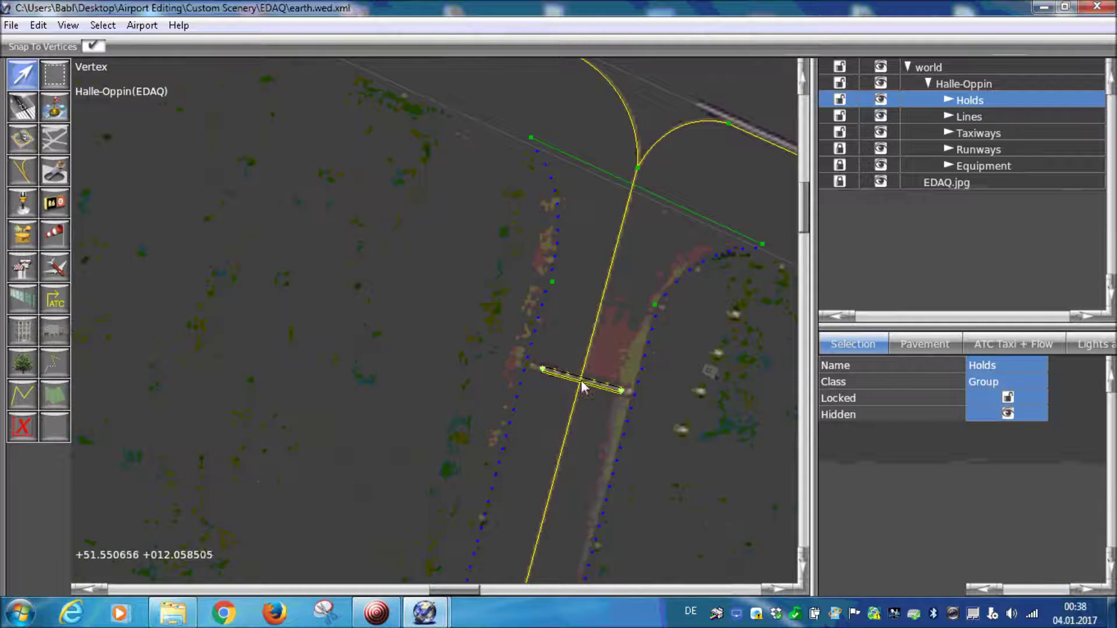
scroll(573, 364, down, 5)
scroll(574, 402, up, 3)
scroll(497, 404, down, 5)
scroll(365, 358, up, 2)
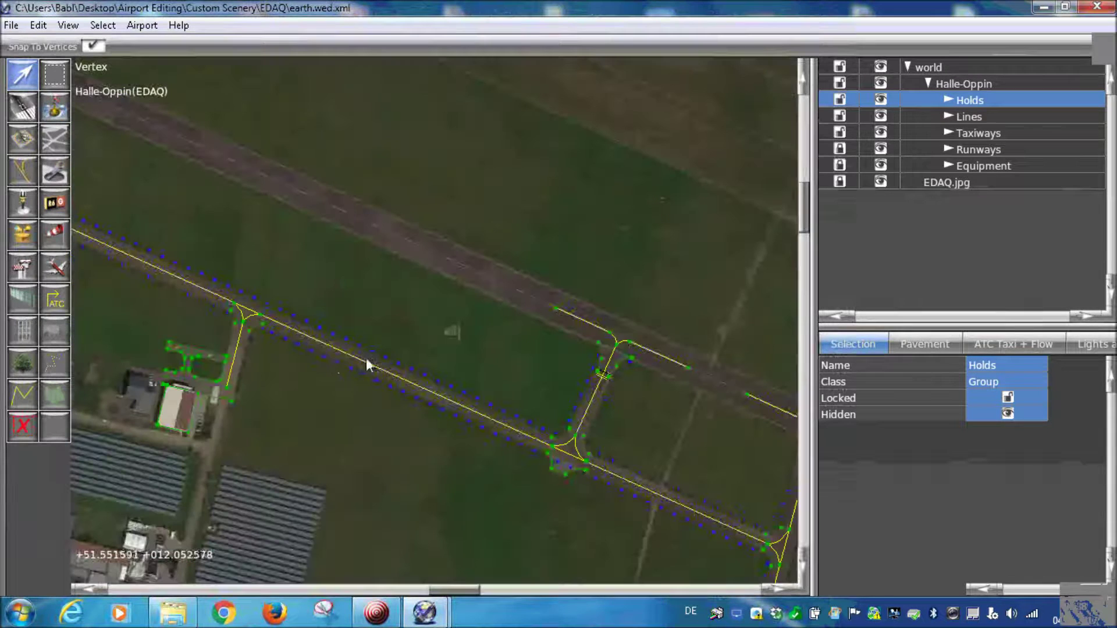
Select the main taxiway outline and set its line attribute to ILS Hold (Black)
click(306, 342)
scroll(434, 441, down, 4)
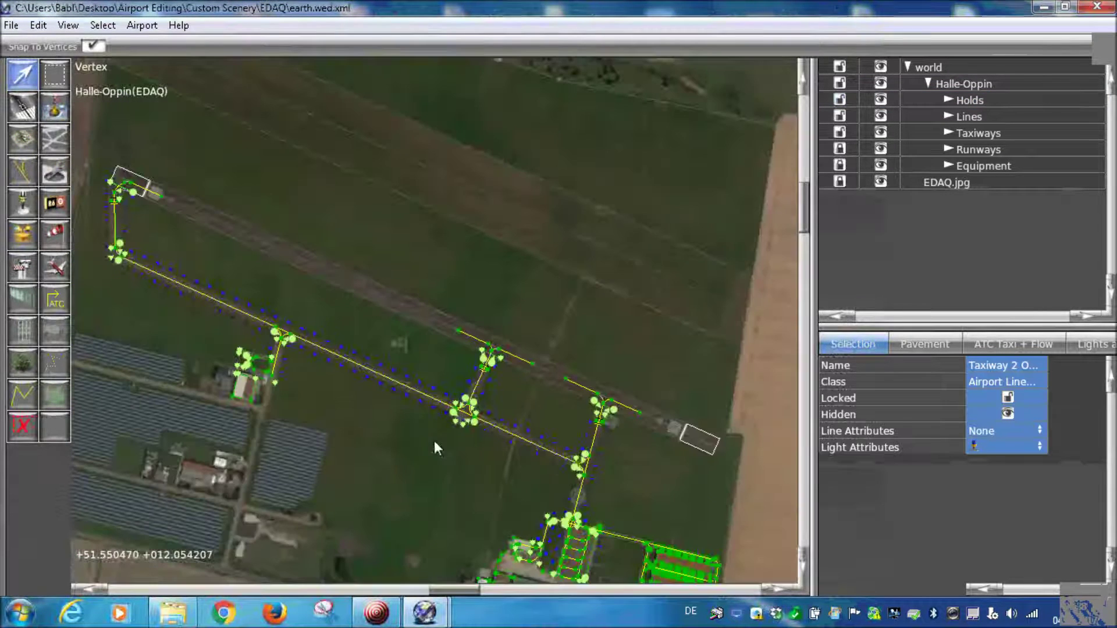
scroll(547, 395, up, 2)
scroll(397, 359, down, 1)
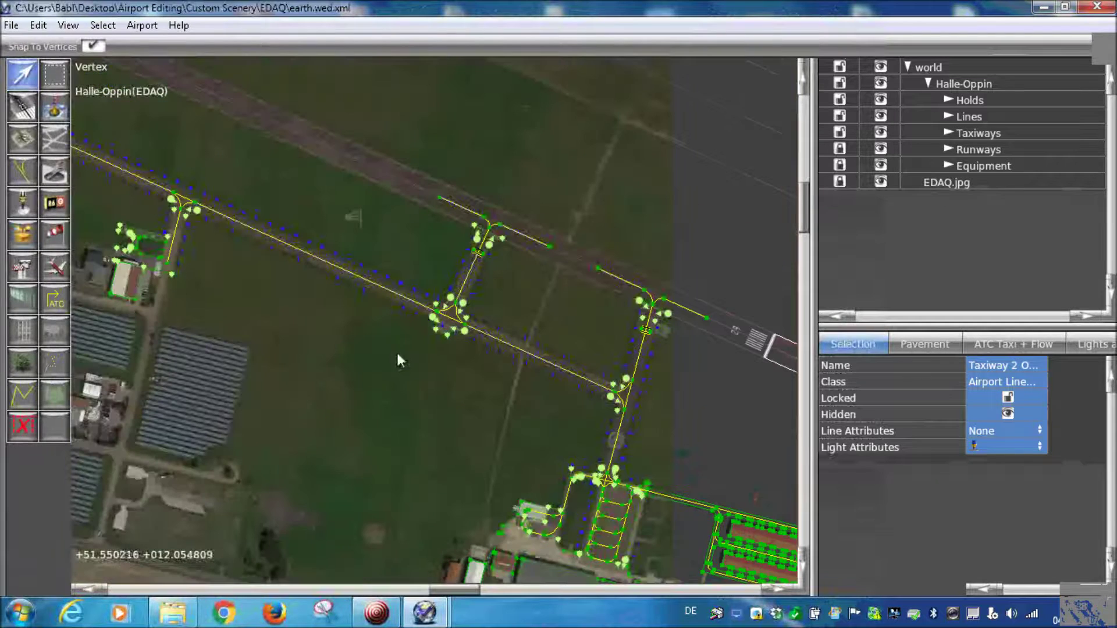
click(1011, 433)
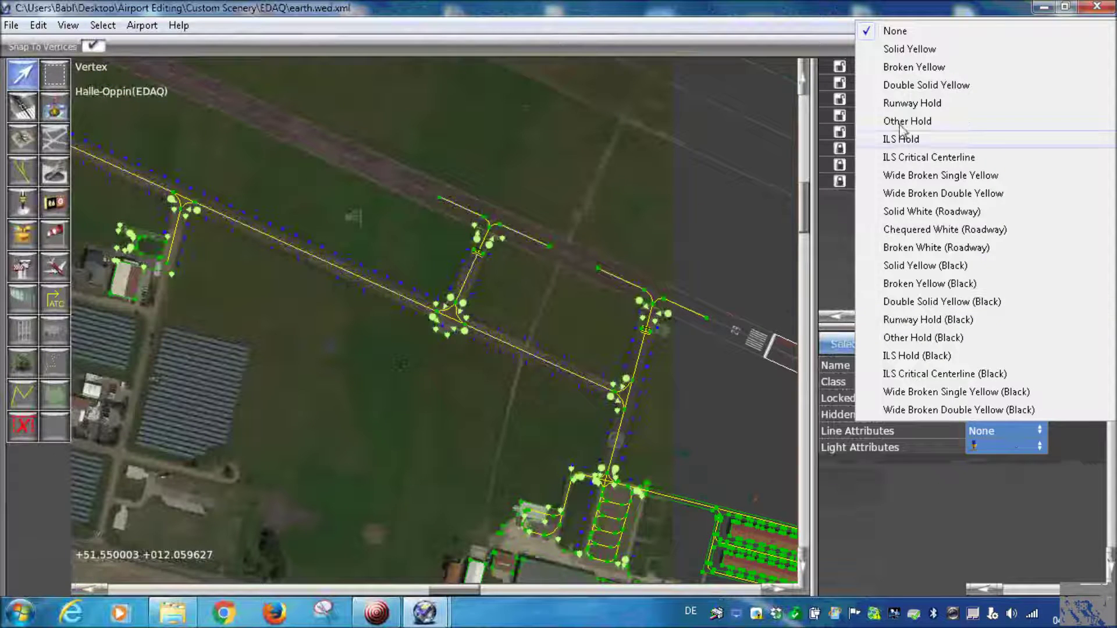
click(932, 356)
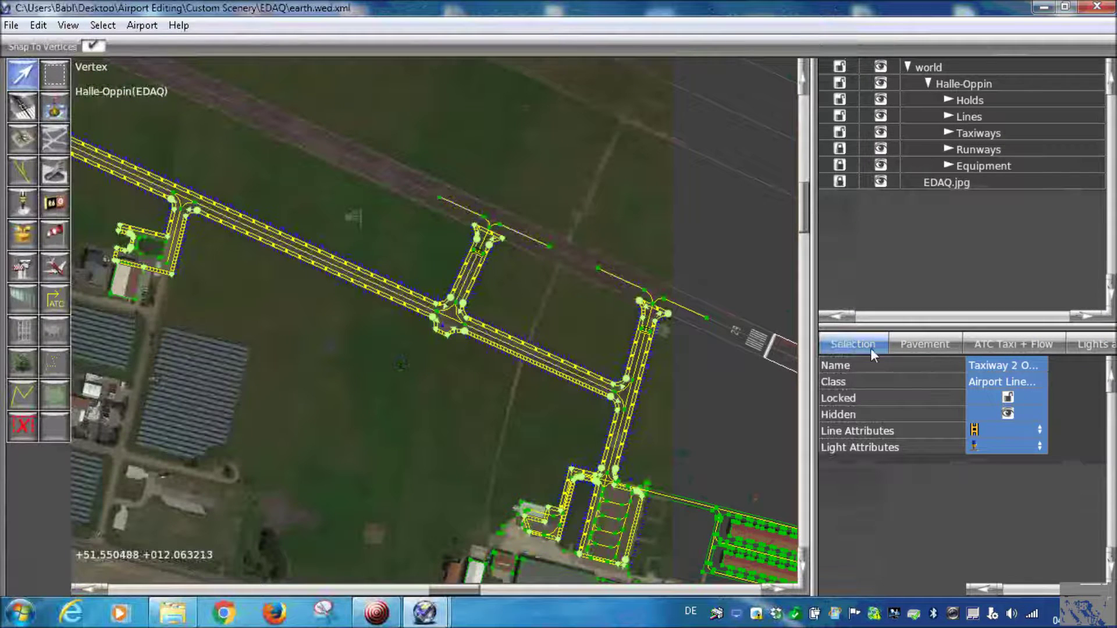
Add a vertex to the eastern taxiway edge at the end of the hold line on the middle runway connector
scroll(479, 240, up, 2)
scroll(494, 256, up, 2)
scroll(512, 274, up, 2)
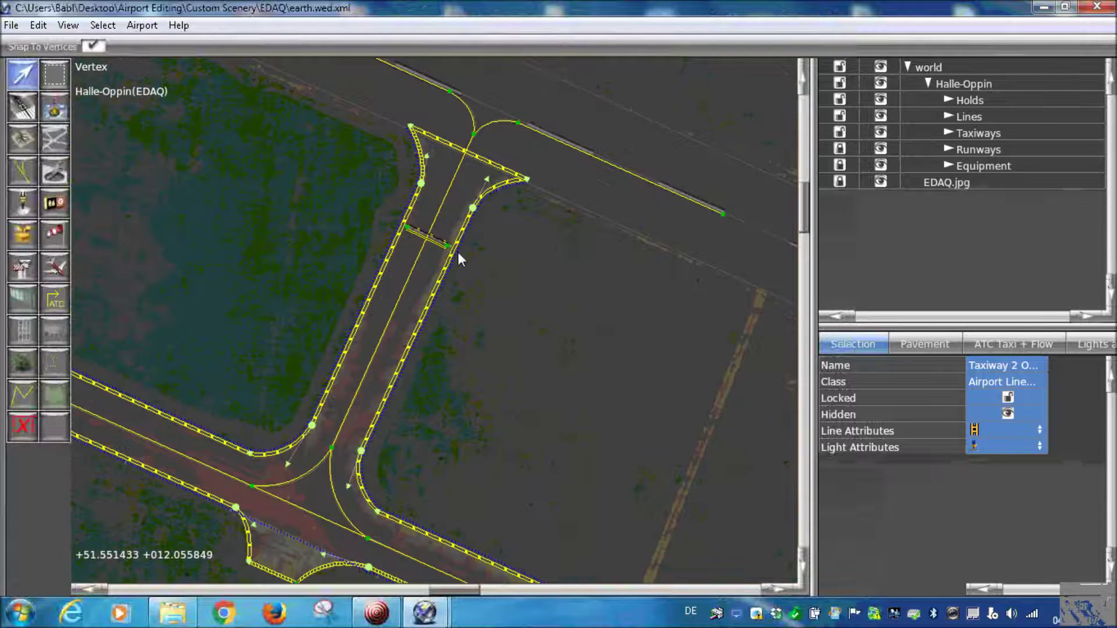
scroll(459, 255, down, 1)
scroll(487, 282, up, 3)
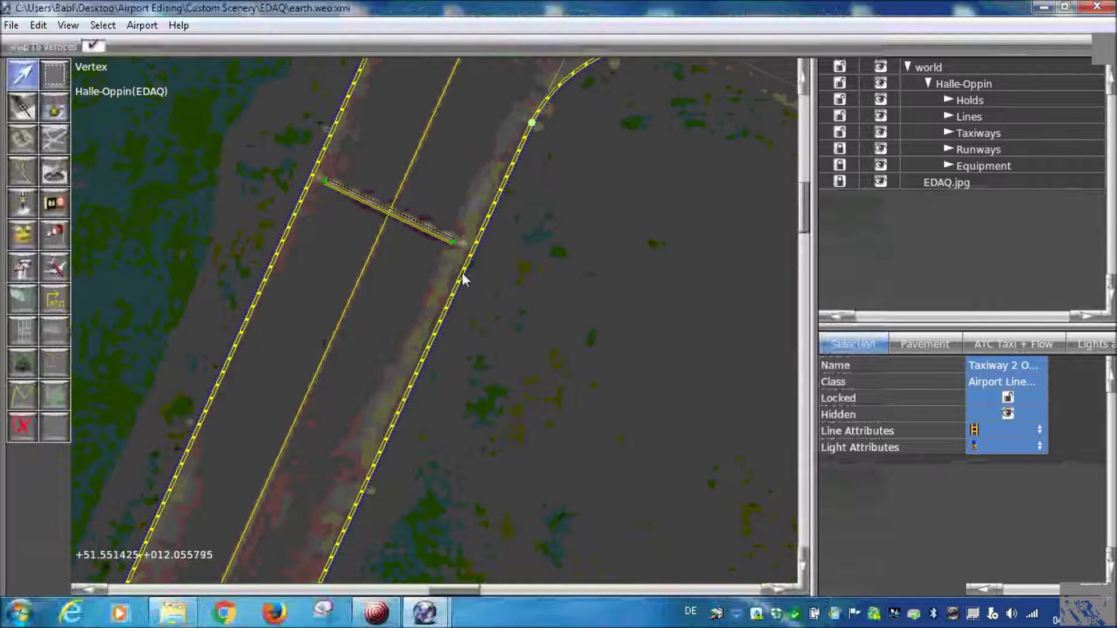
scroll(473, 253, up, 2)
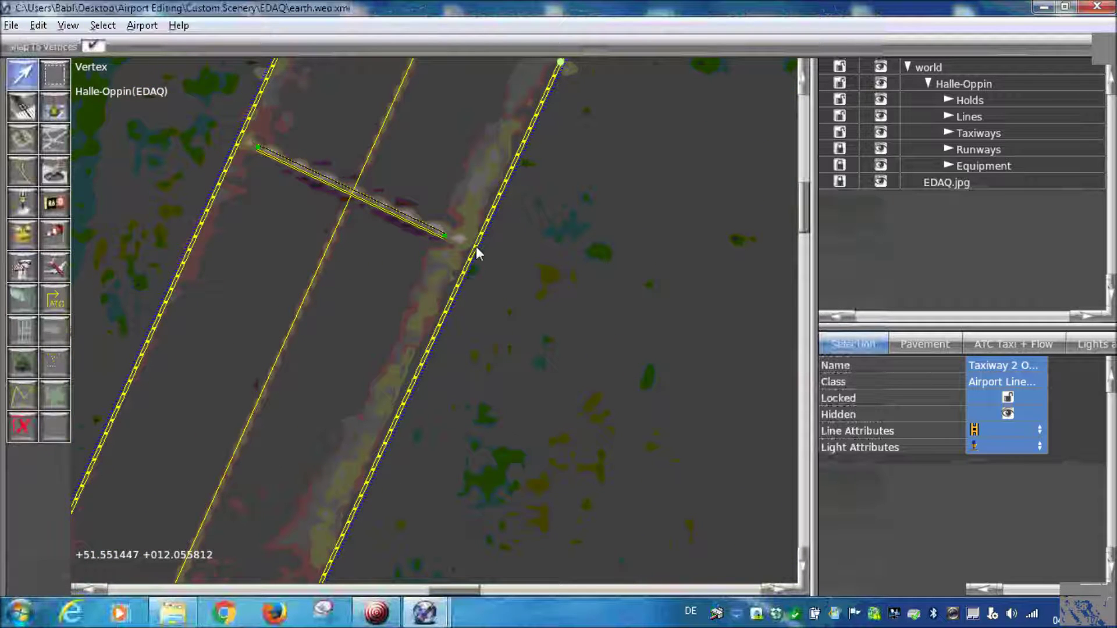
click(476, 246)
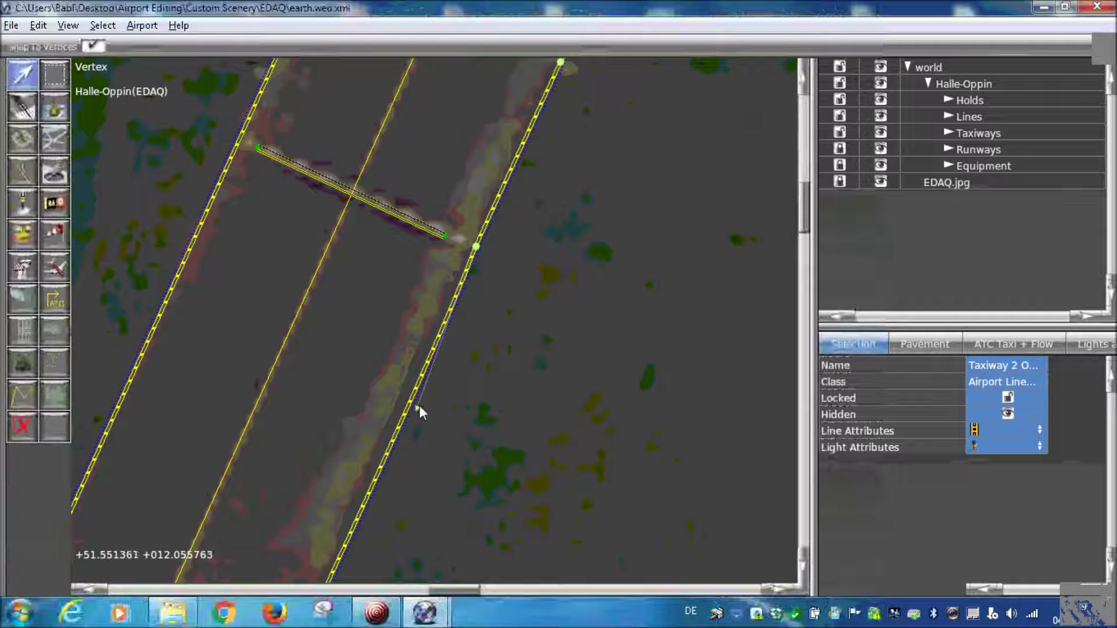
Add a matching vertex to the western taxiway edge at the other end of the middle connector's hold line
scroll(424, 396, down, 5)
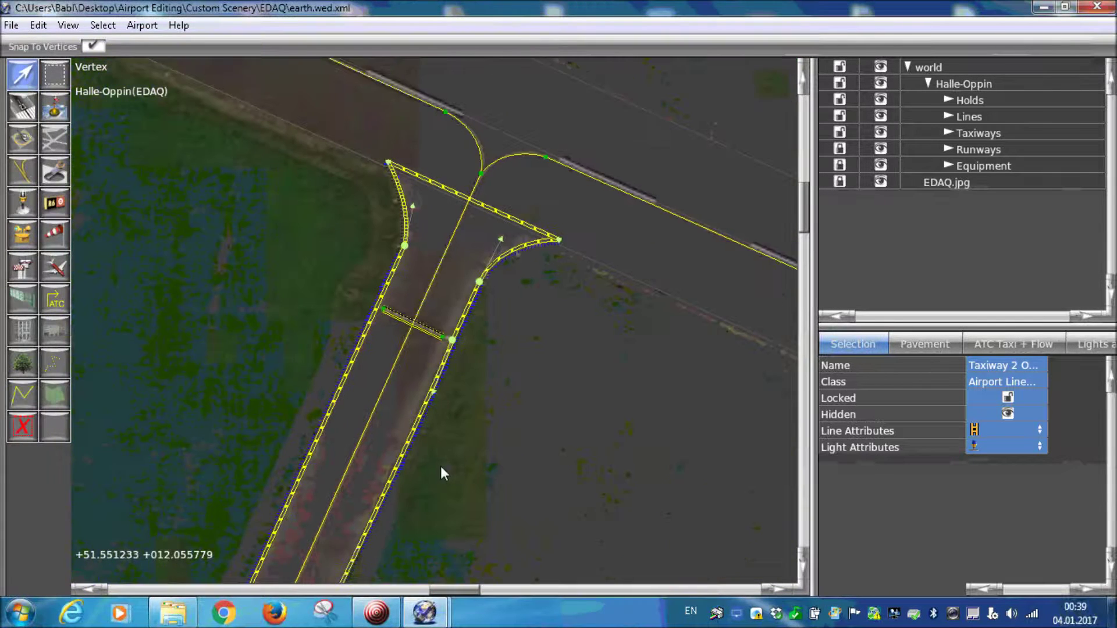
right_drag(486, 356, 388, 385)
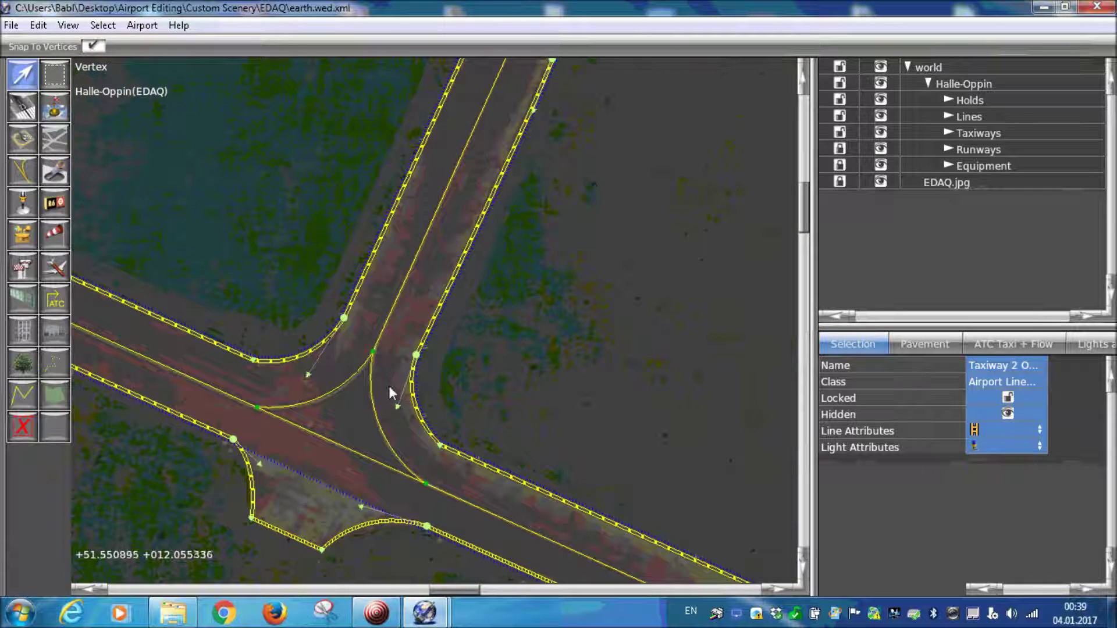
right_drag(410, 343, 455, 422)
scroll(449, 397, up, 4)
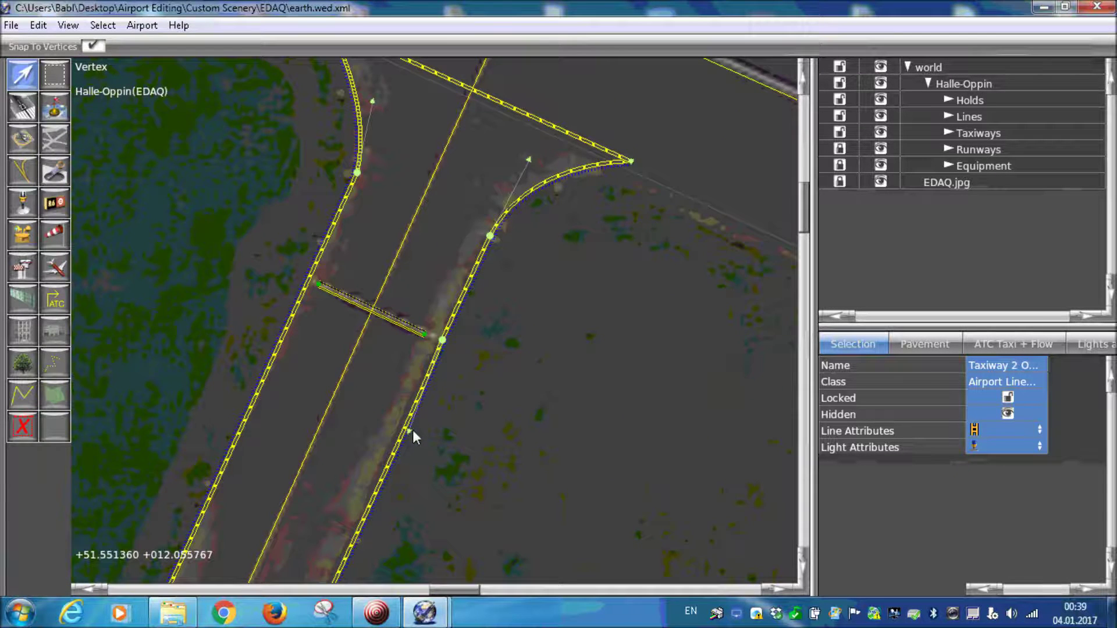
scroll(412, 435, up, 3)
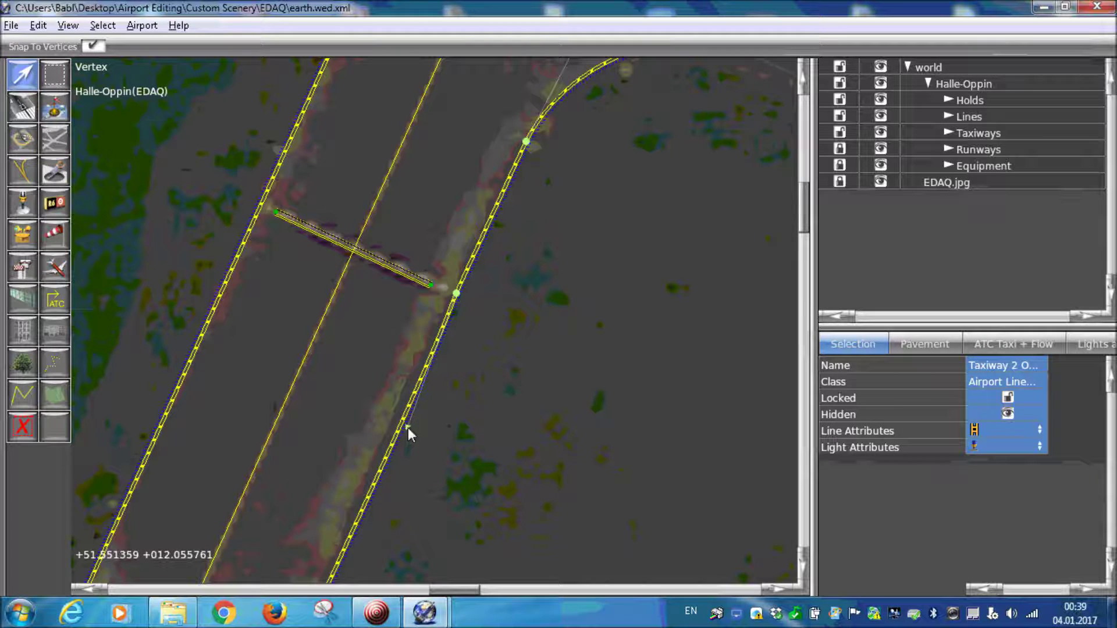
right_drag(393, 407, 460, 470)
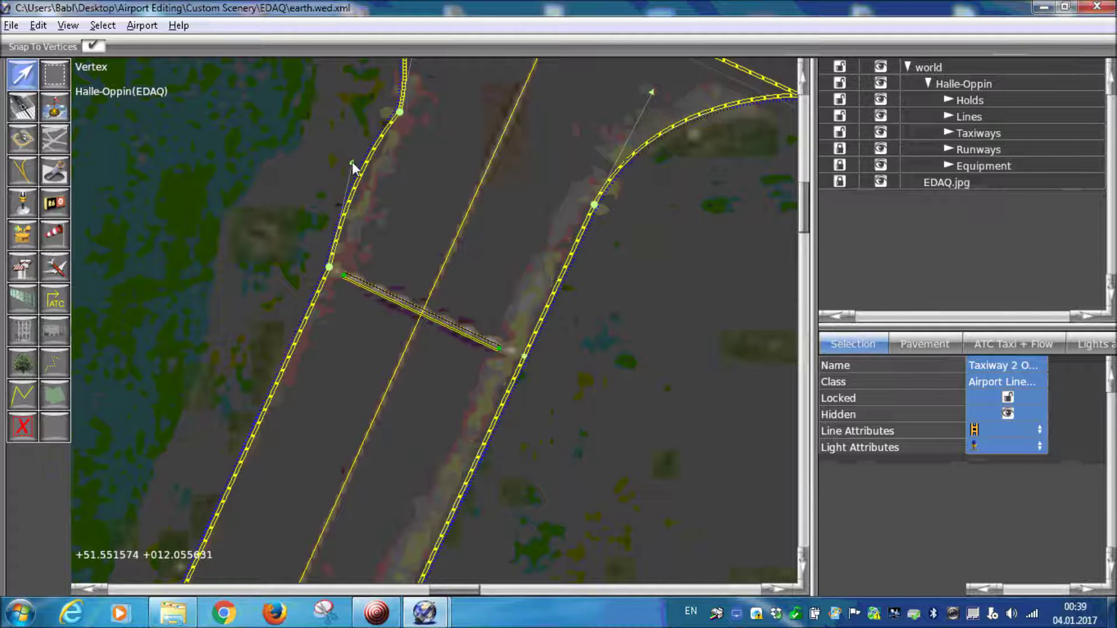
scroll(415, 220, down, 5)
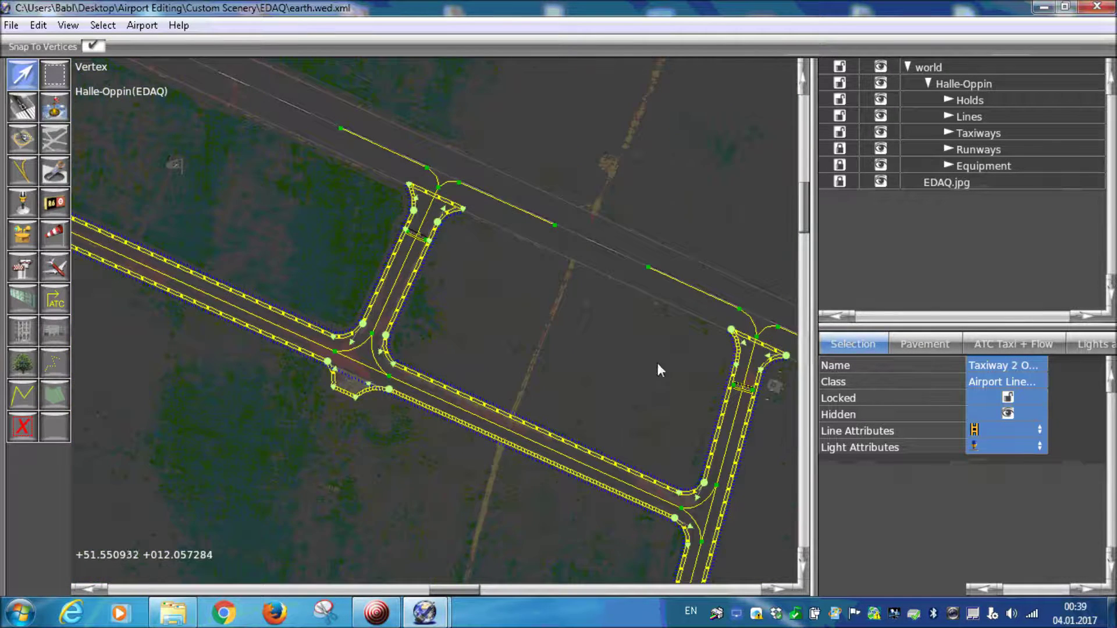
Add vertices to both taxiway edges at the ends of the hold line on the connector nearest the 29 threshold
scroll(755, 432, up, 2)
scroll(522, 330, up, 5)
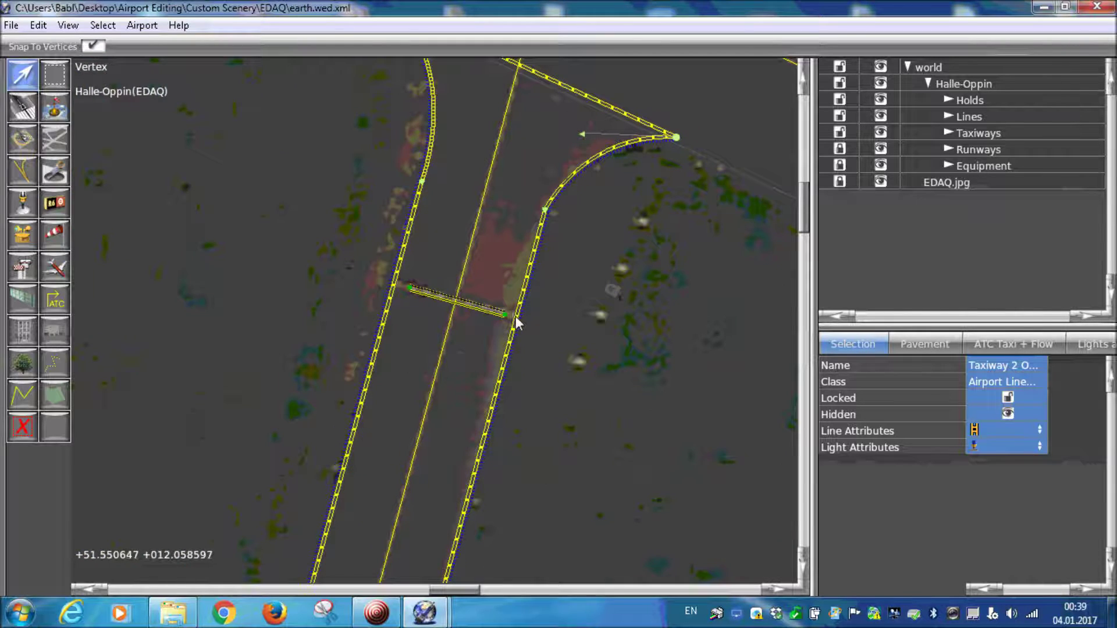
click(517, 316)
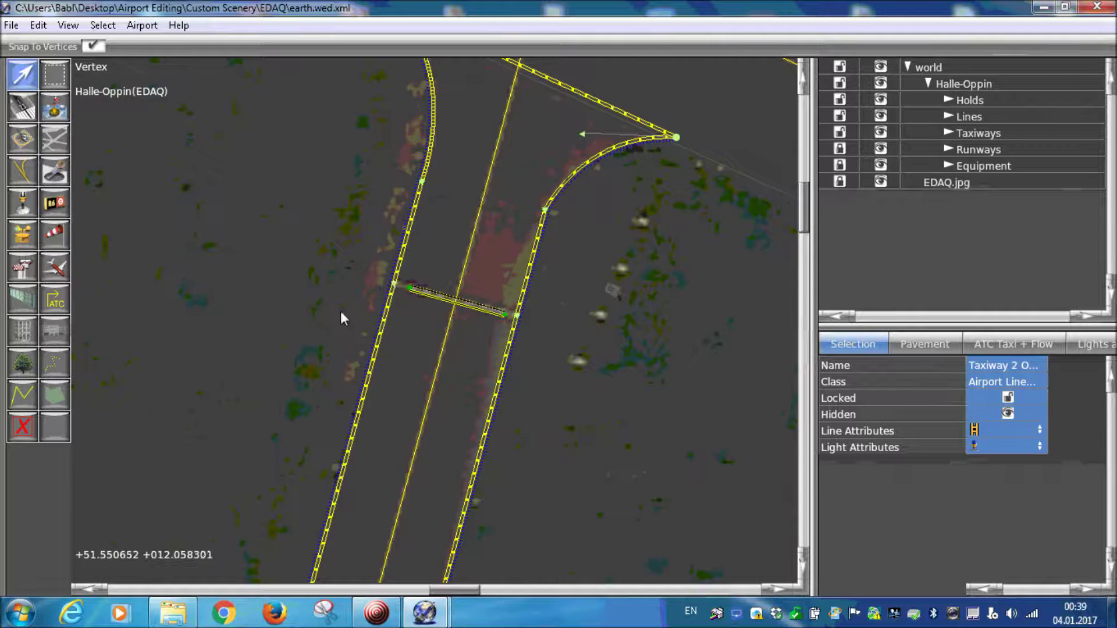
Add vertices to both taxiway edges at the ends of the hold line on the westernmost runway connector
scroll(342, 314, down, 5)
scroll(313, 302, up, 3)
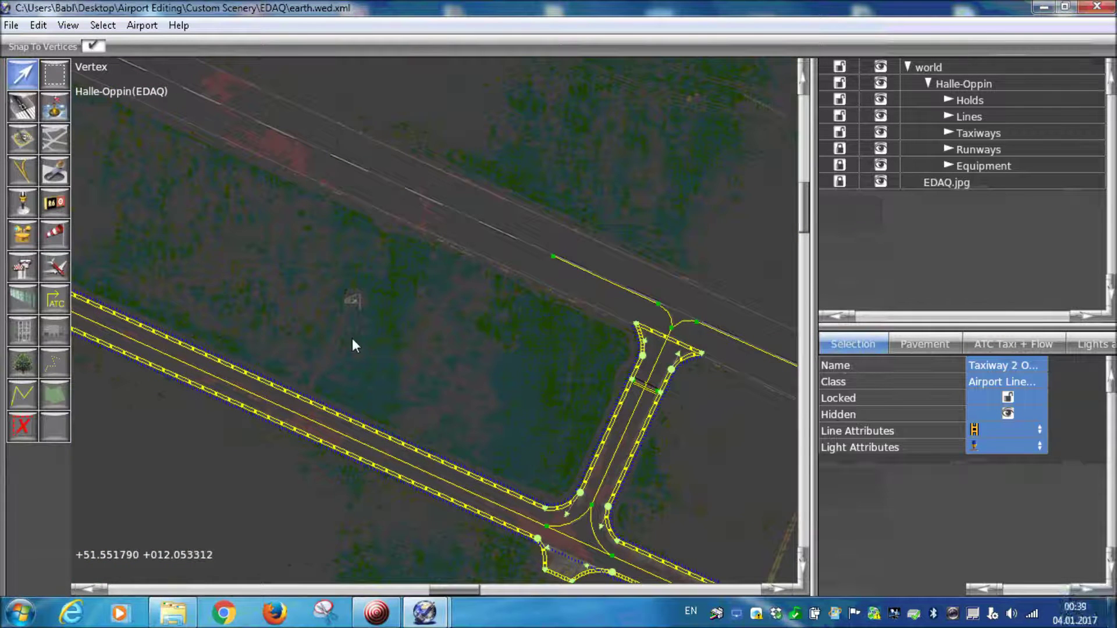
scroll(252, 386, down, 3)
scroll(341, 381, up, 3)
scroll(340, 379, up, 1)
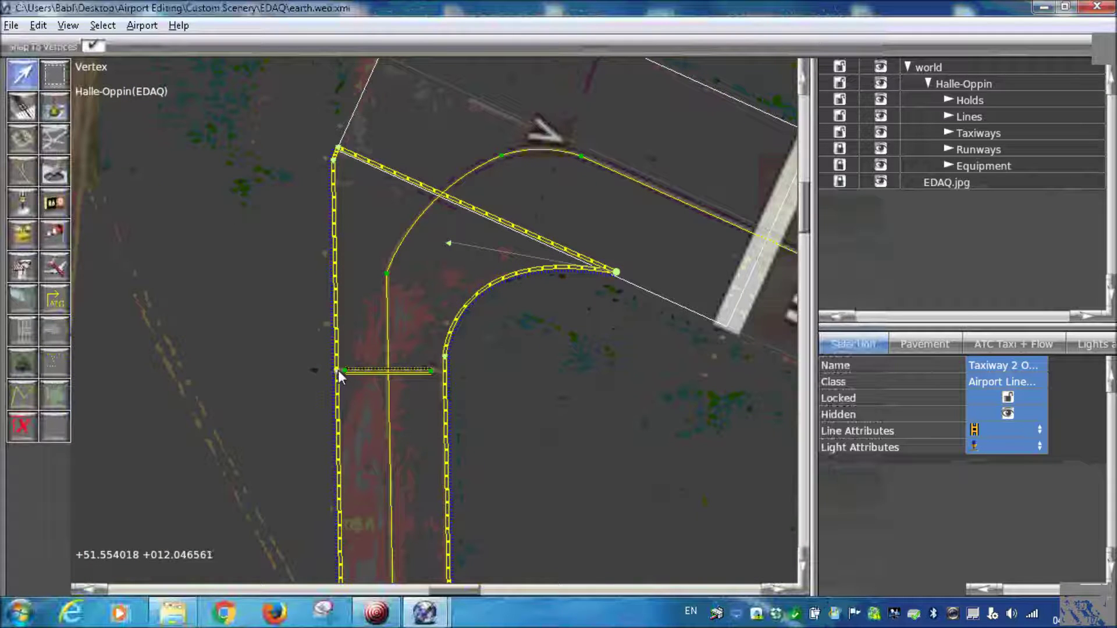
click(445, 369)
Examine the remaining taxiways around the apron and the eastern hangars for further hold lines meeting the taxiway edges
scroll(497, 456, down, 5)
scroll(592, 462, down, 3)
right_drag(617, 523, 398, 372)
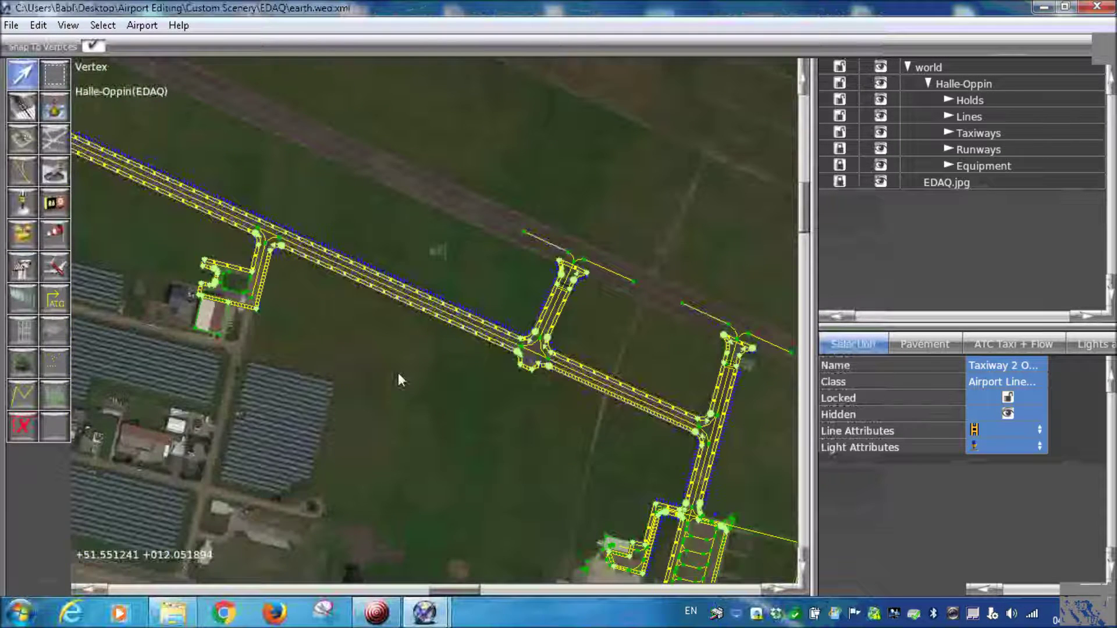
scroll(455, 347, up, 4)
right_drag(689, 516, 228, 274)
scroll(454, 347, up, 2)
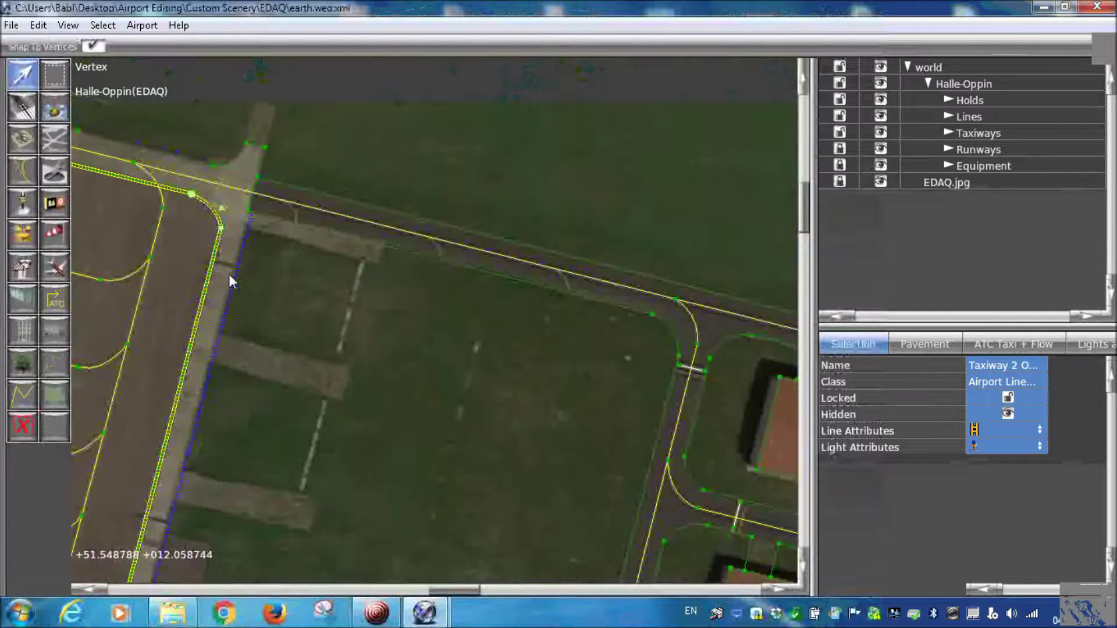
scroll(400, 283, up, 5)
scroll(309, 282, down, 2)
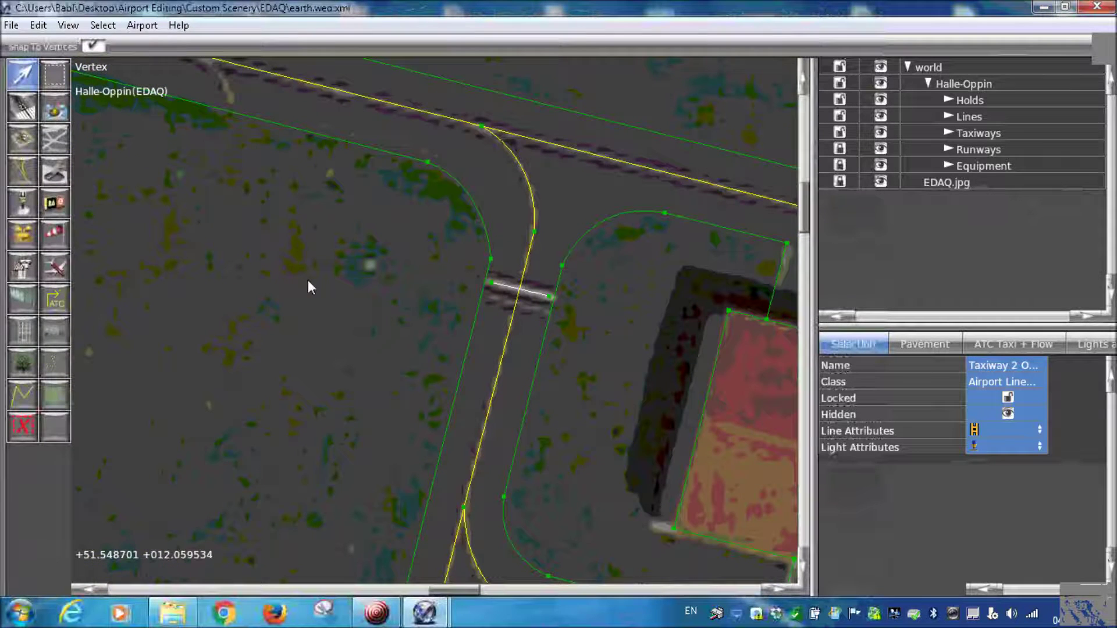
scroll(309, 280, down, 5)
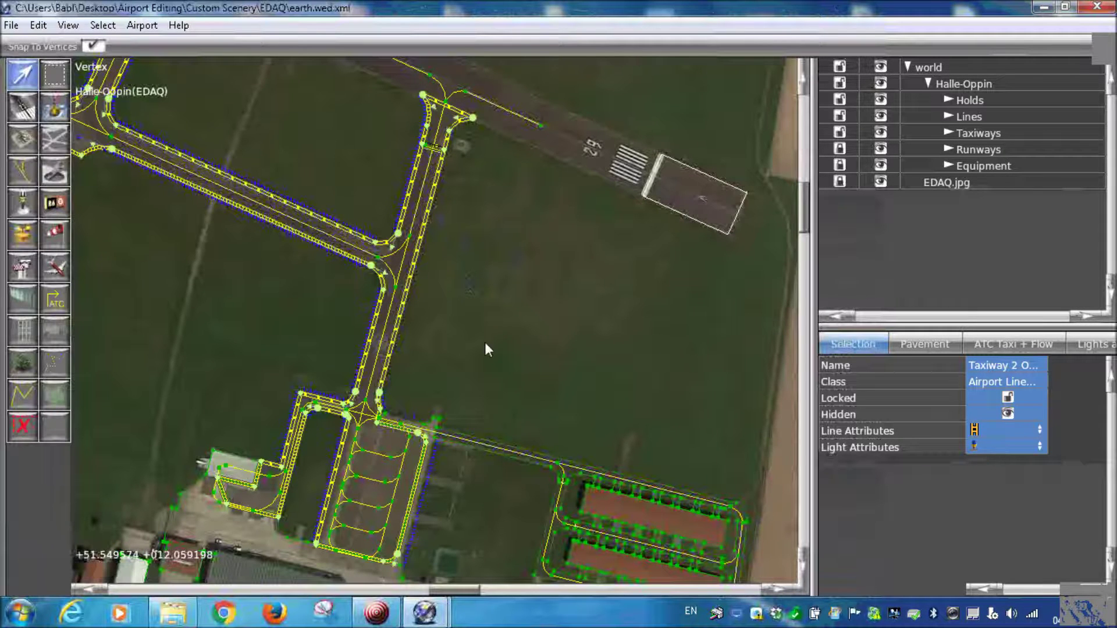
Set the main taxiway outline's line attribute to None
right_drag(466, 170, 461, 258)
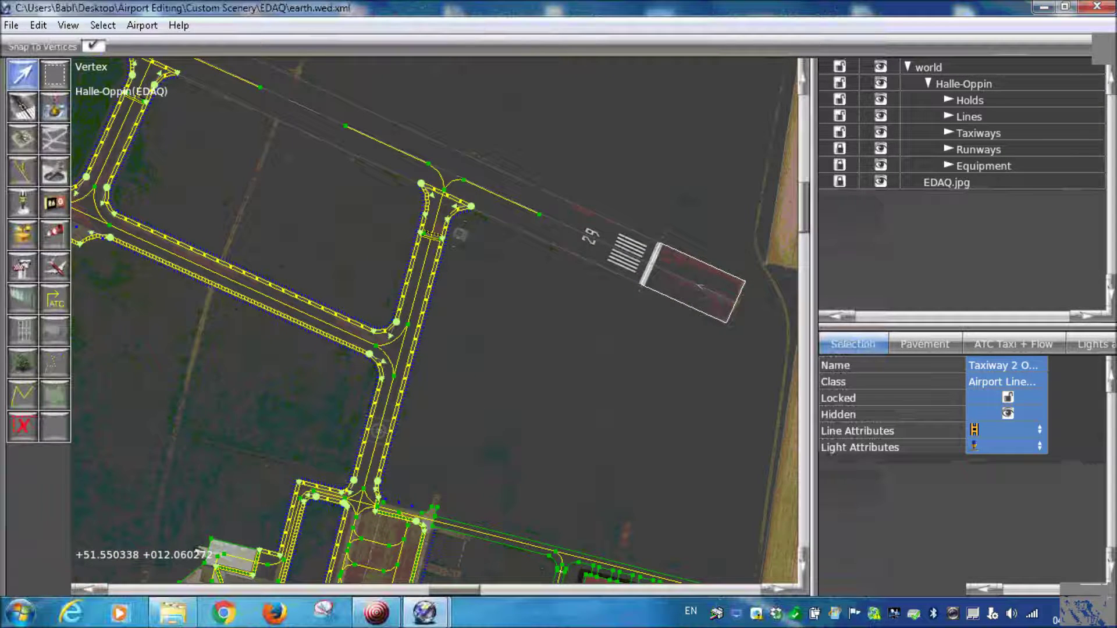
click(995, 433)
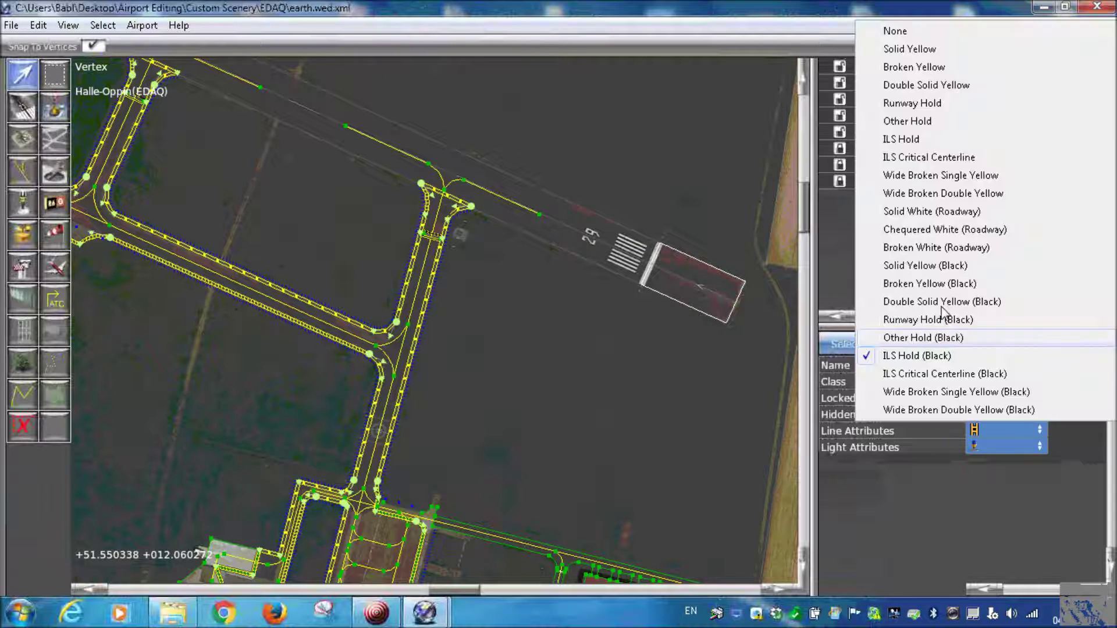
click(890, 31)
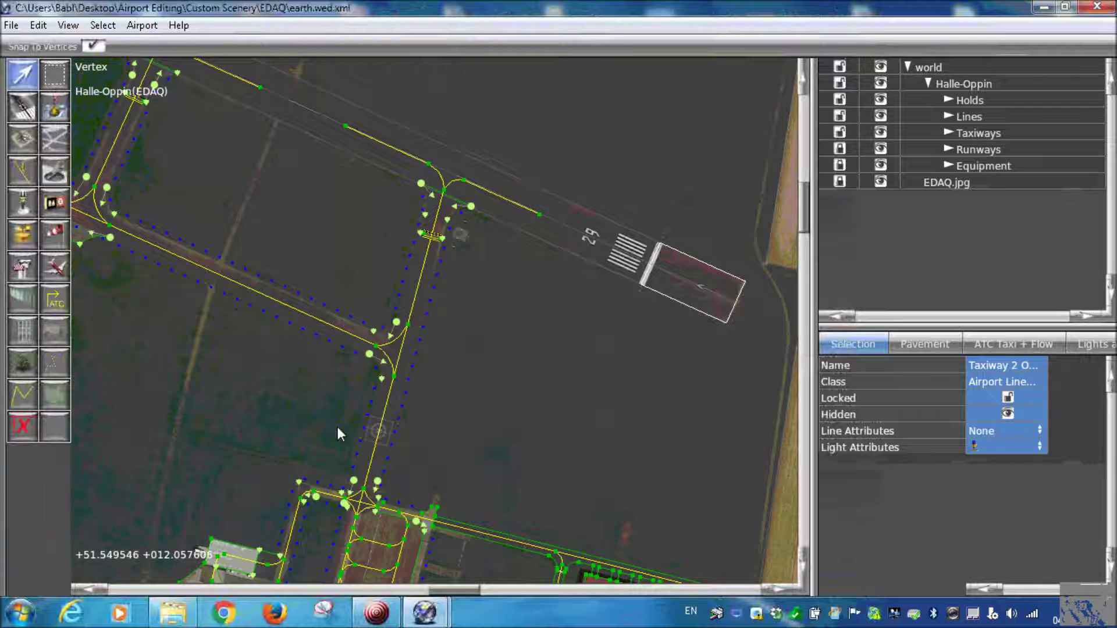
Try the Double Solid Yellow line attribute on the selected taxiway outline around the connector nearest the 29 threshold
scroll(414, 326, up, 2)
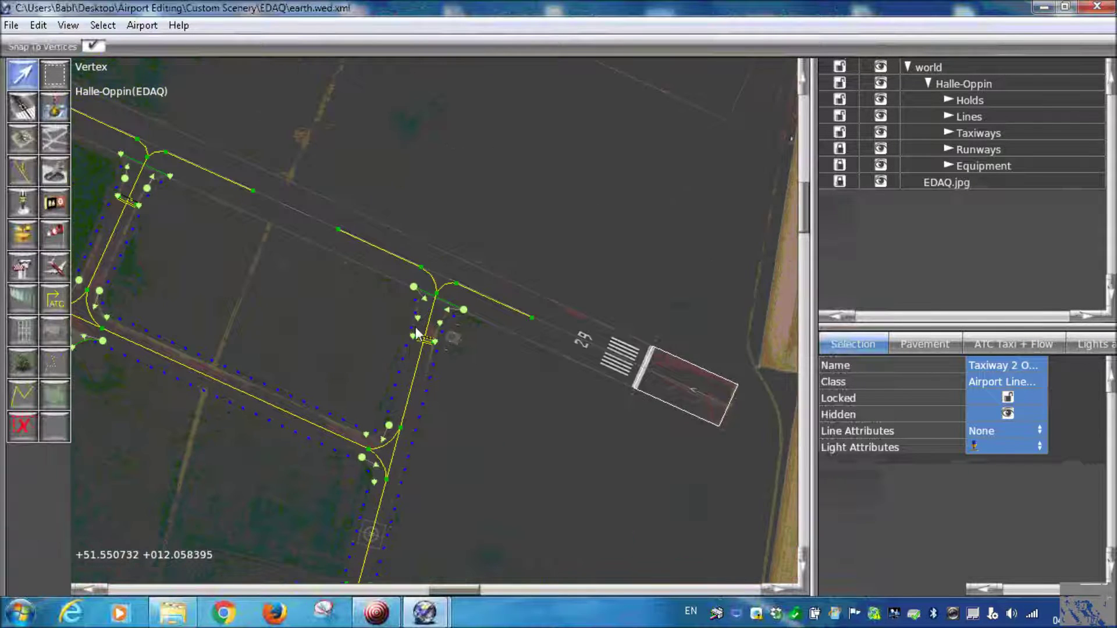
scroll(407, 333, up, 3)
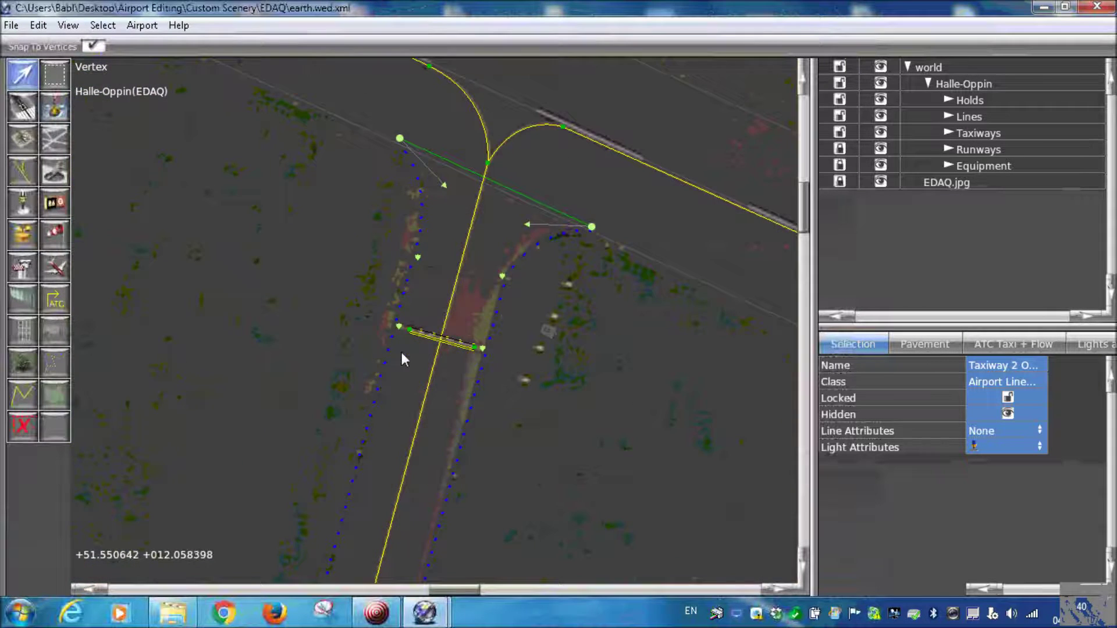
scroll(384, 403, down, 2)
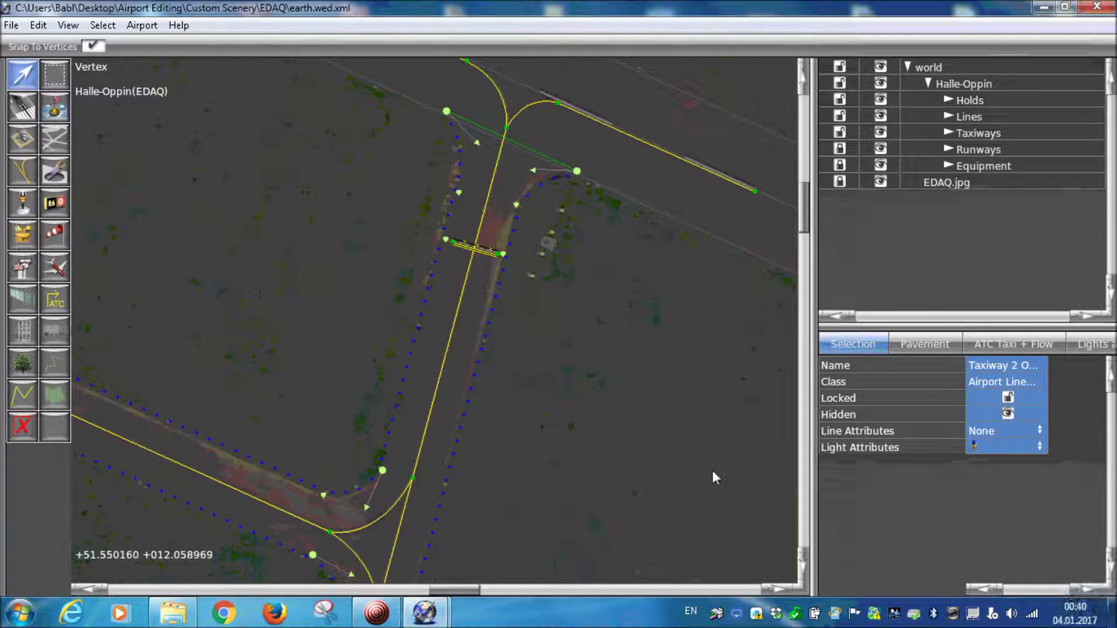
click(996, 431)
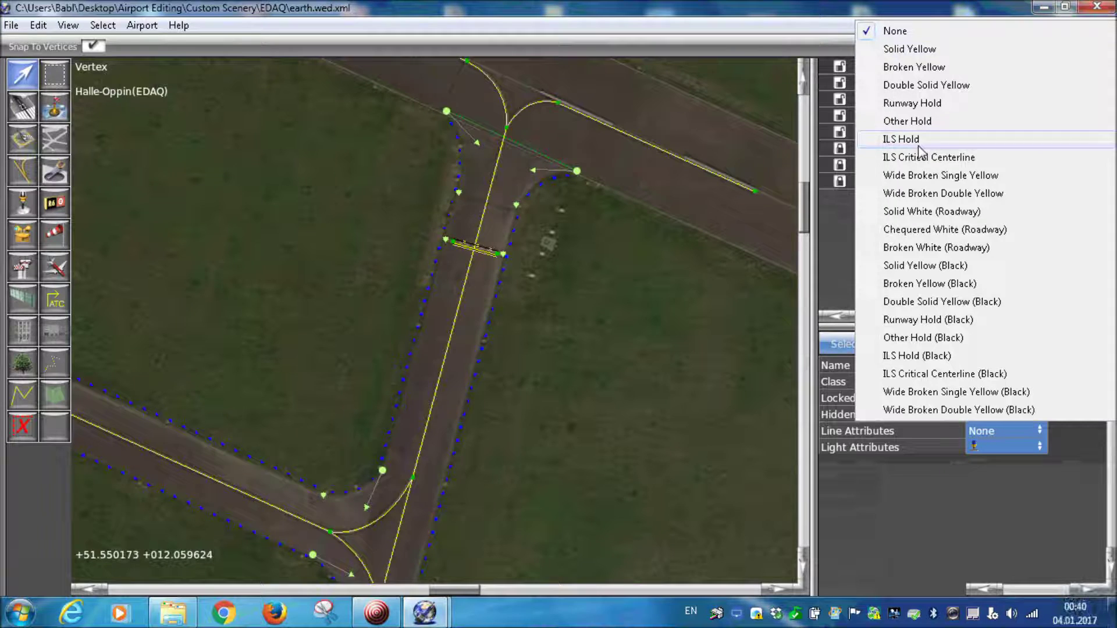
key(Escape)
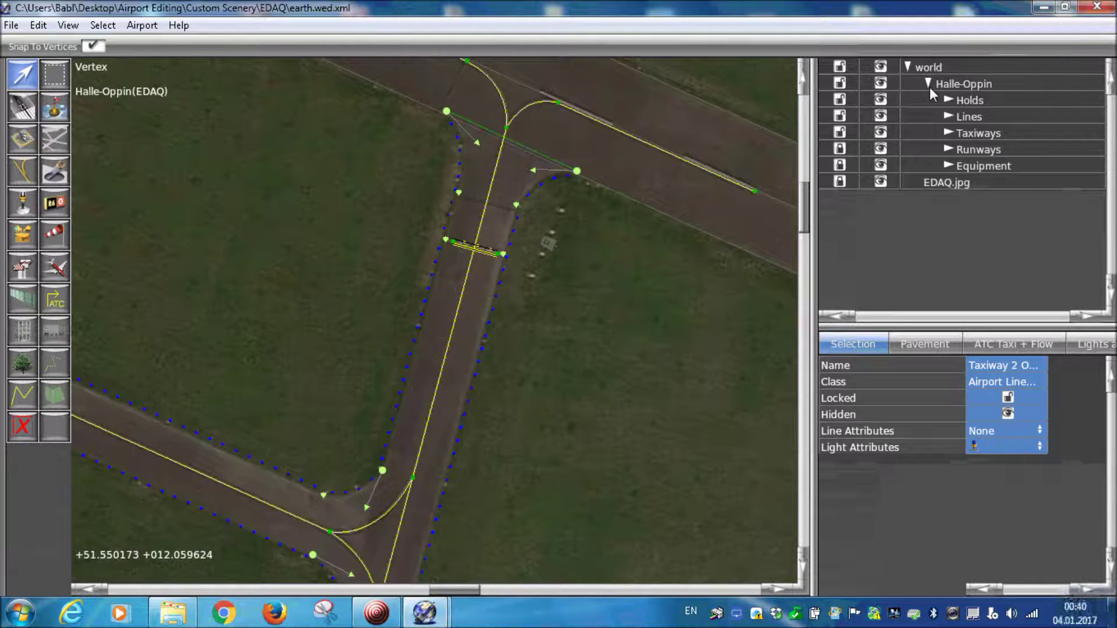
scroll(278, 561, down, 2)
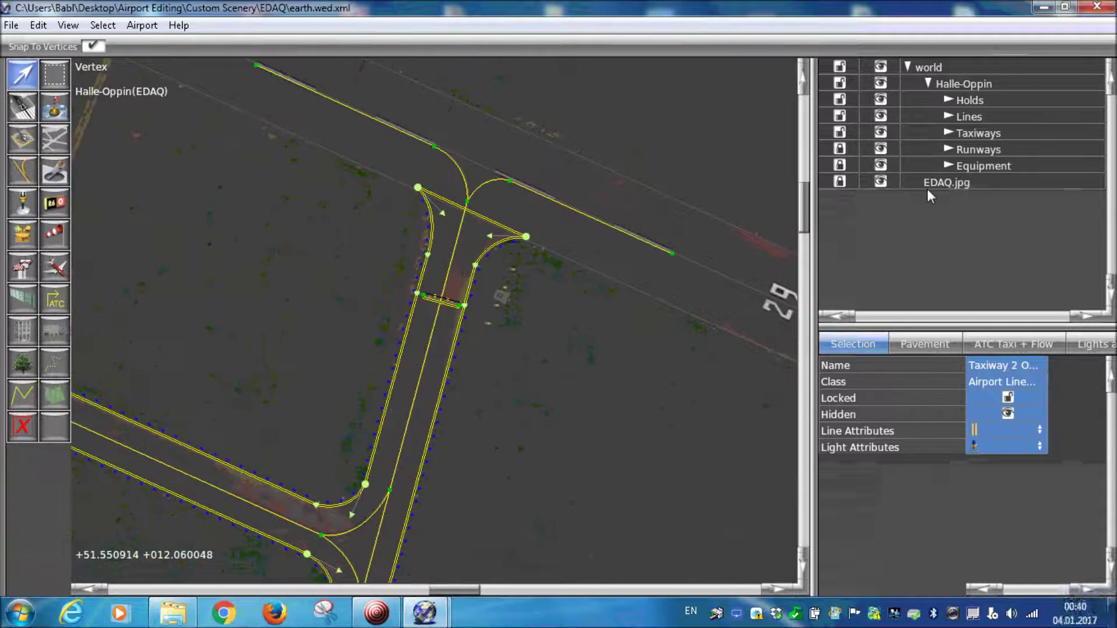
Set the taxiway outline's line attribute back to None
click(1005, 428)
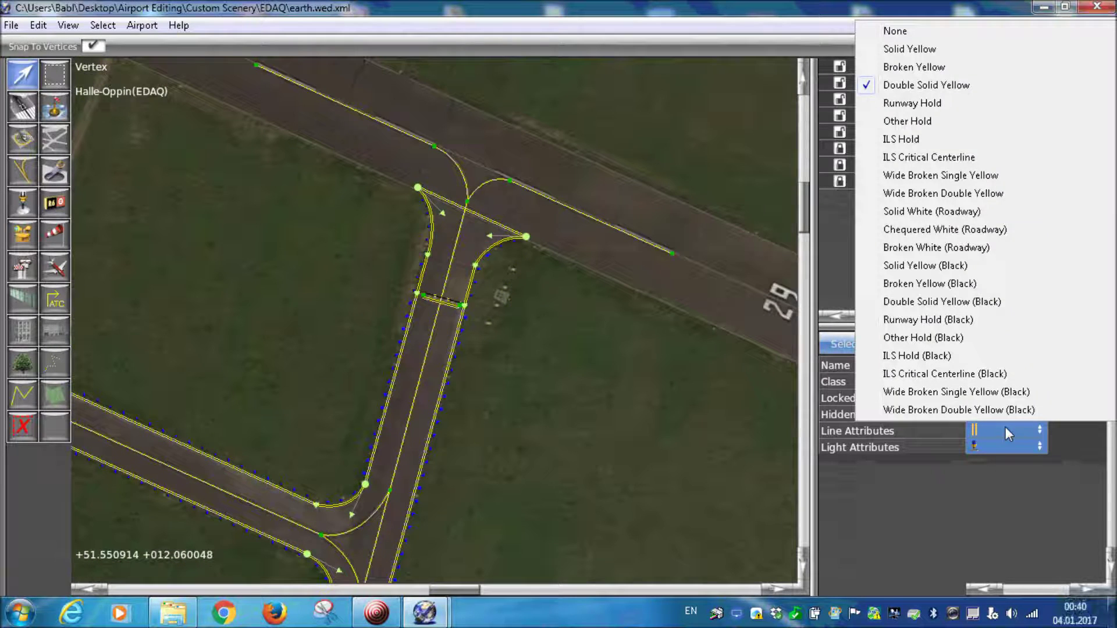
scroll(565, 352, up, 5)
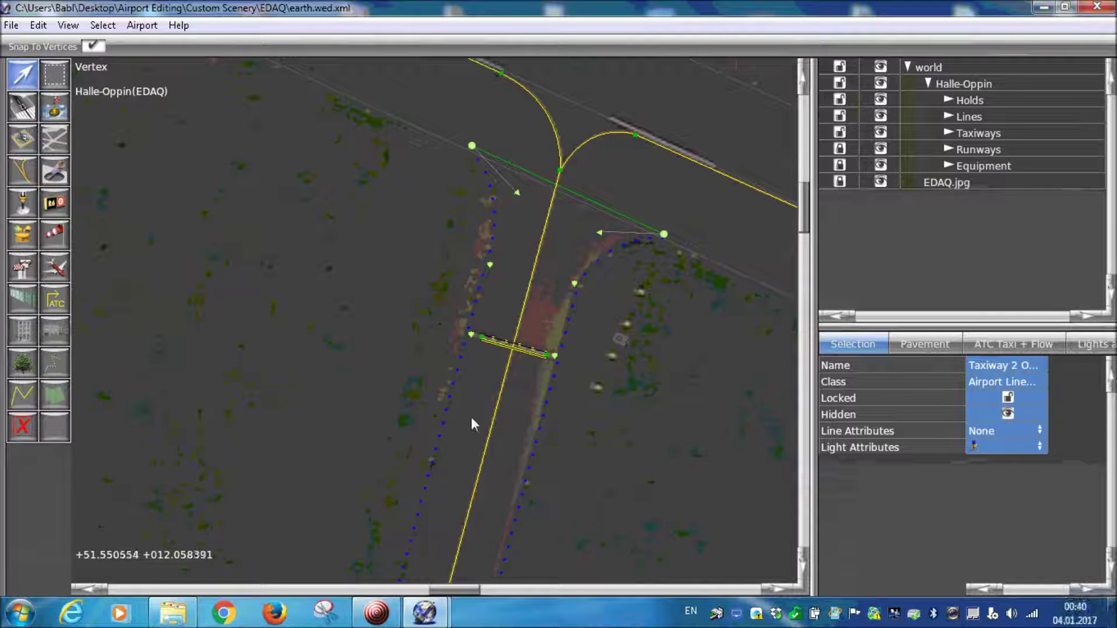
scroll(532, 214, down, 6)
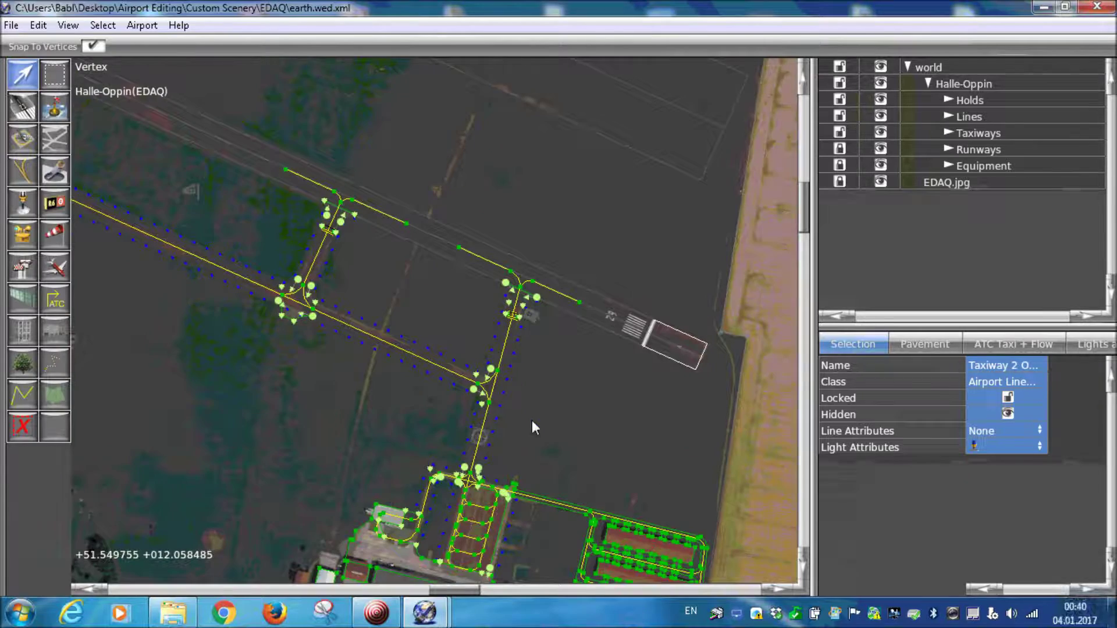
Examine the two hold lines beside the eastern hangars and where their ends meet the taxiway edges
scroll(571, 491, up, 6)
click(546, 362)
scroll(391, 332, down, 2)
scroll(593, 454, up, 5)
scroll(481, 262, down, 5)
scroll(534, 457, up, 3)
scroll(482, 332, down, 4)
scroll(424, 322, up, 5)
click(411, 417)
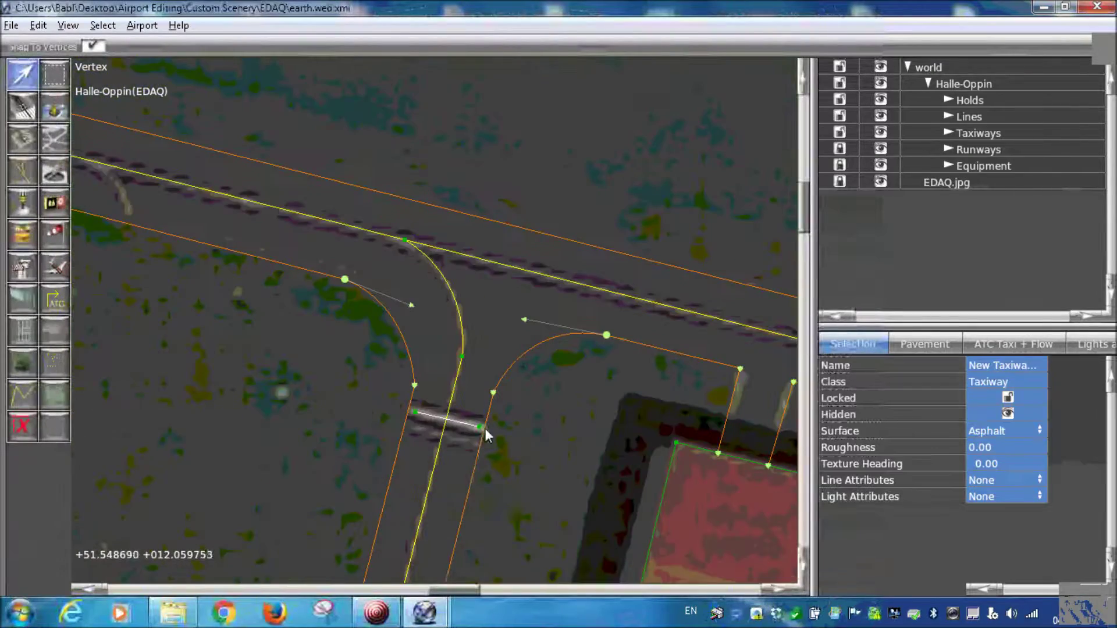
click(410, 414)
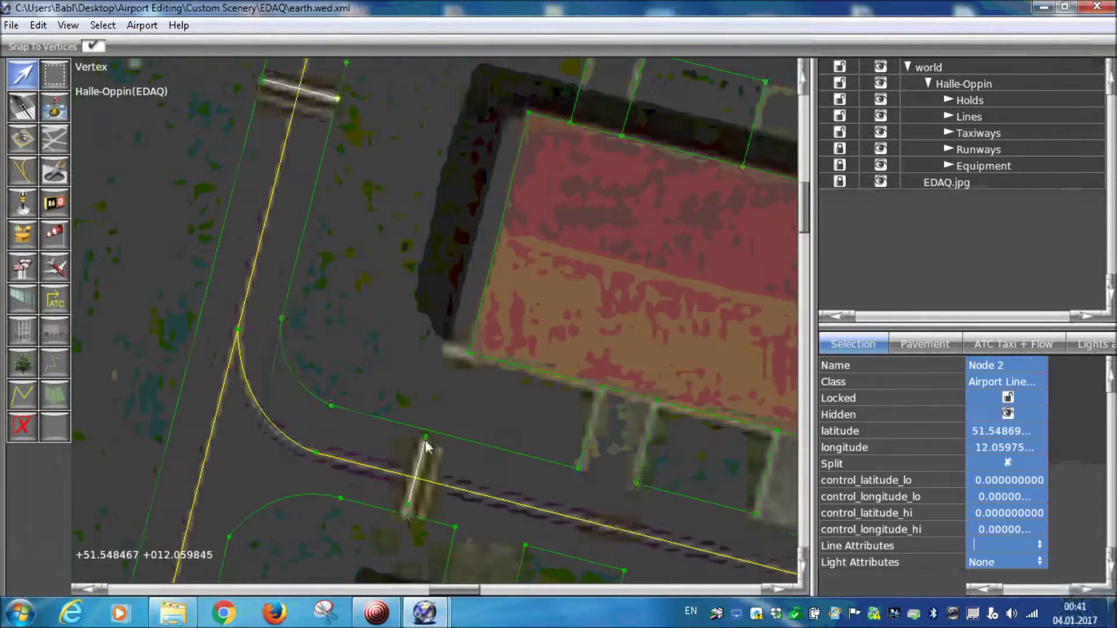
click(407, 506)
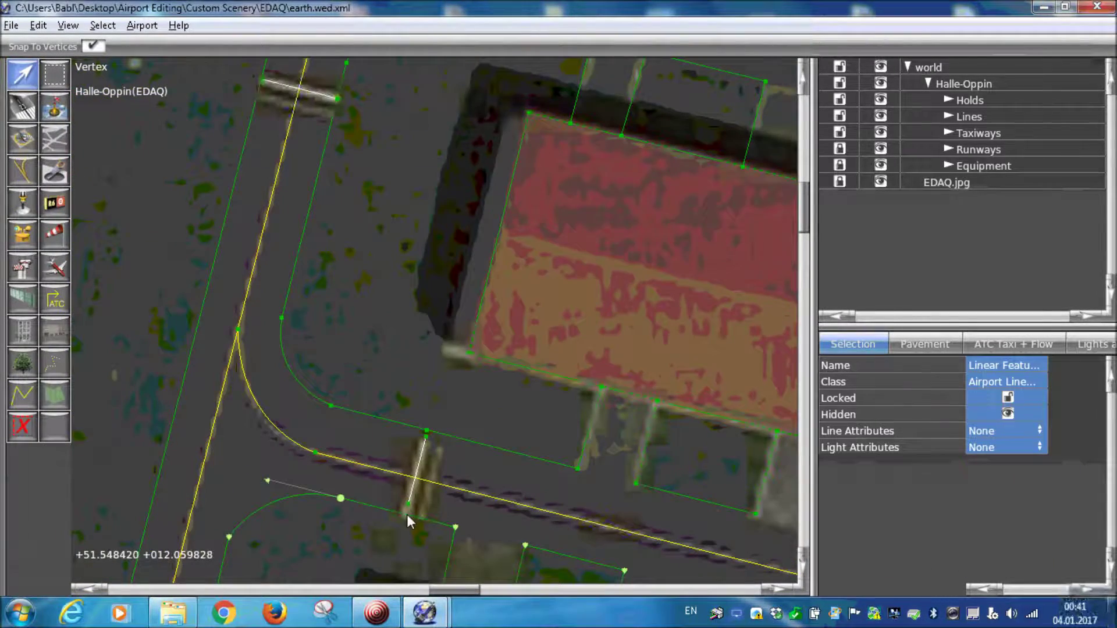
Examine the main taxiway's edge lights and the runway from the western threshold to the eastern connectors
scroll(429, 436, down, 8)
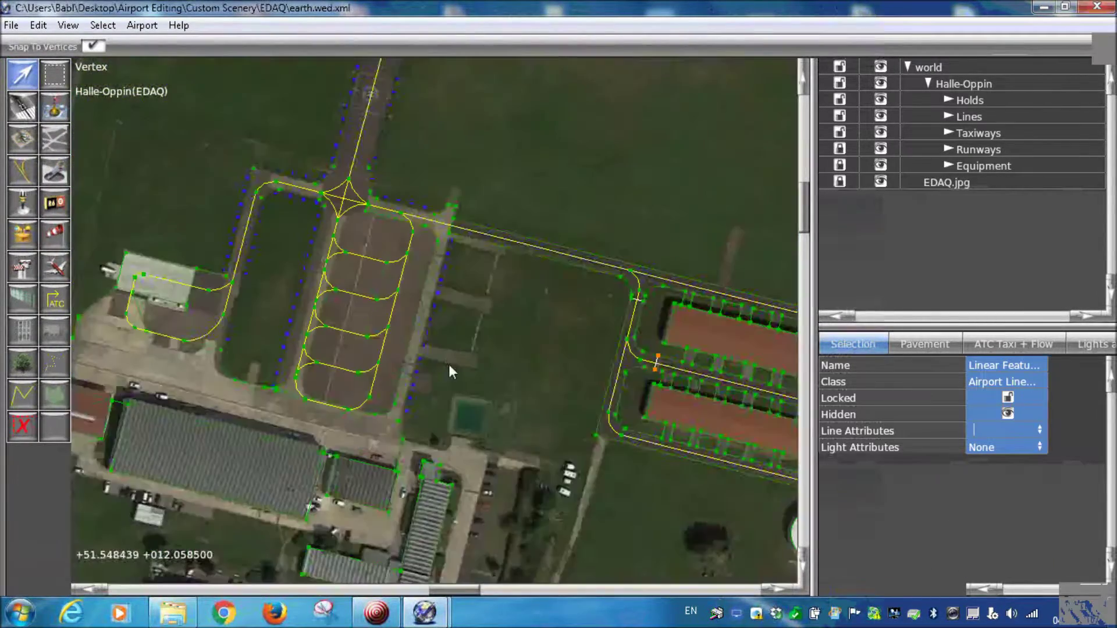
scroll(254, 284, up, 4)
scroll(462, 365, down, 6)
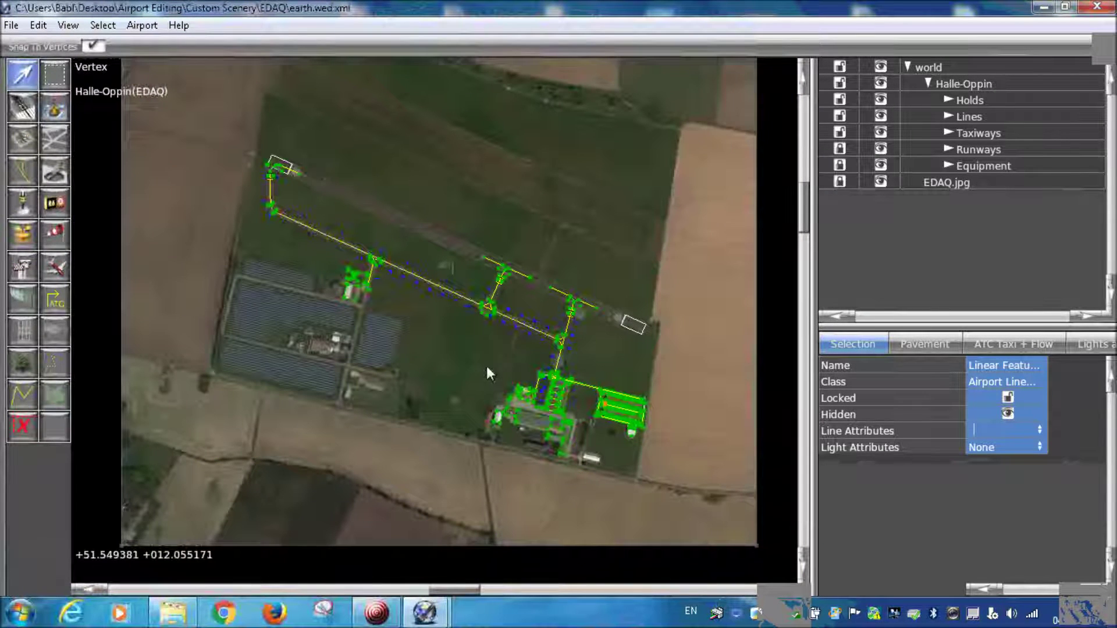
scroll(467, 289, up, 4)
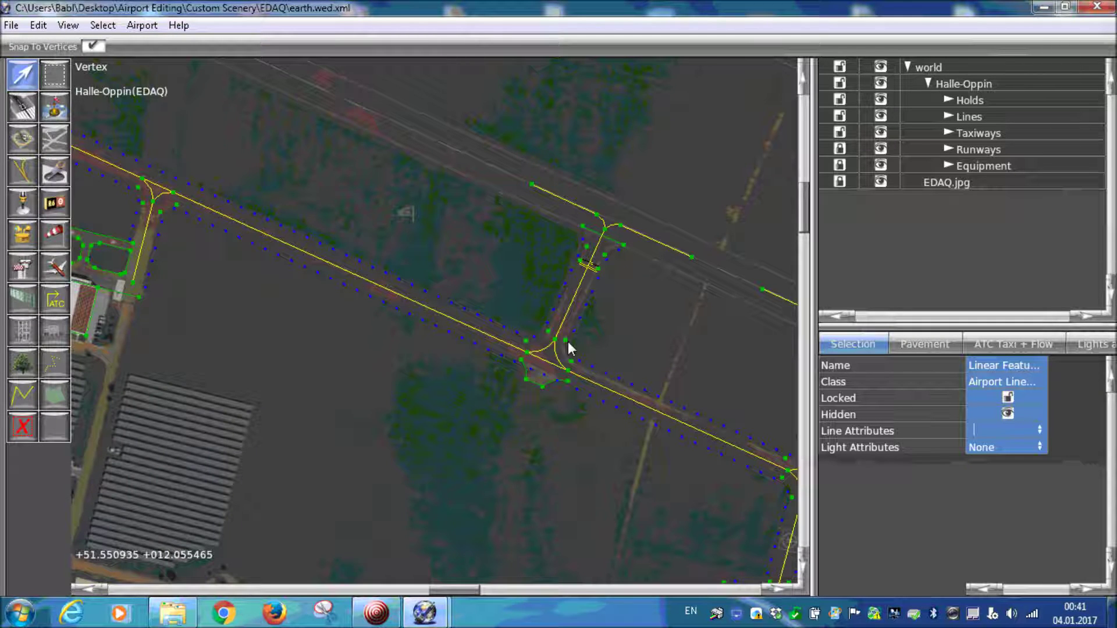
scroll(568, 343, down, 2)
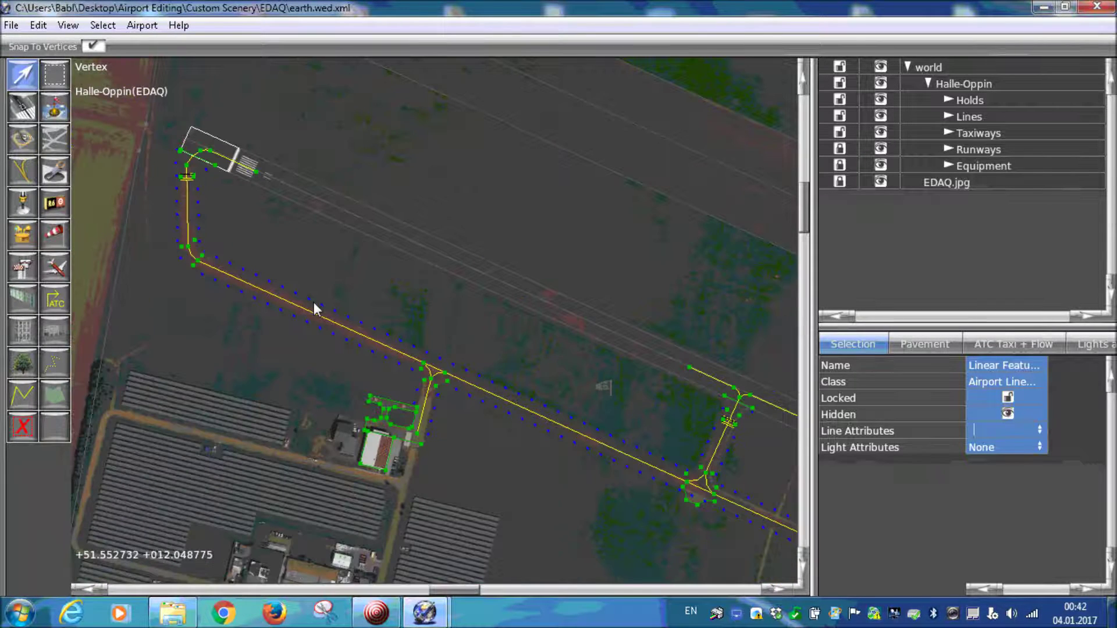
scroll(353, 239, down, 2)
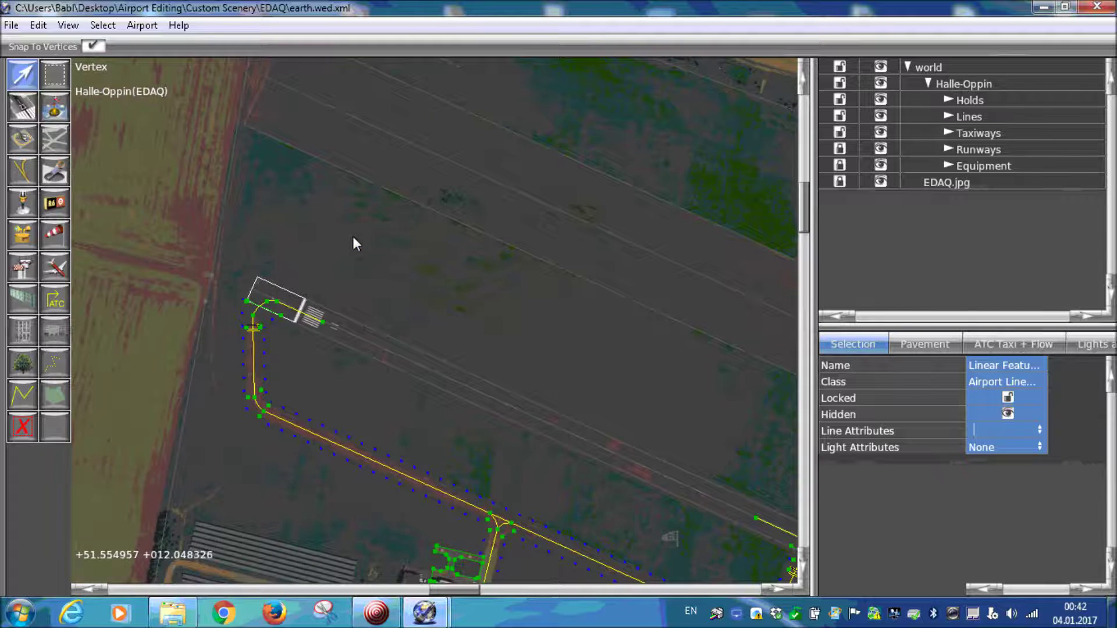
scroll(352, 236, up, 3)
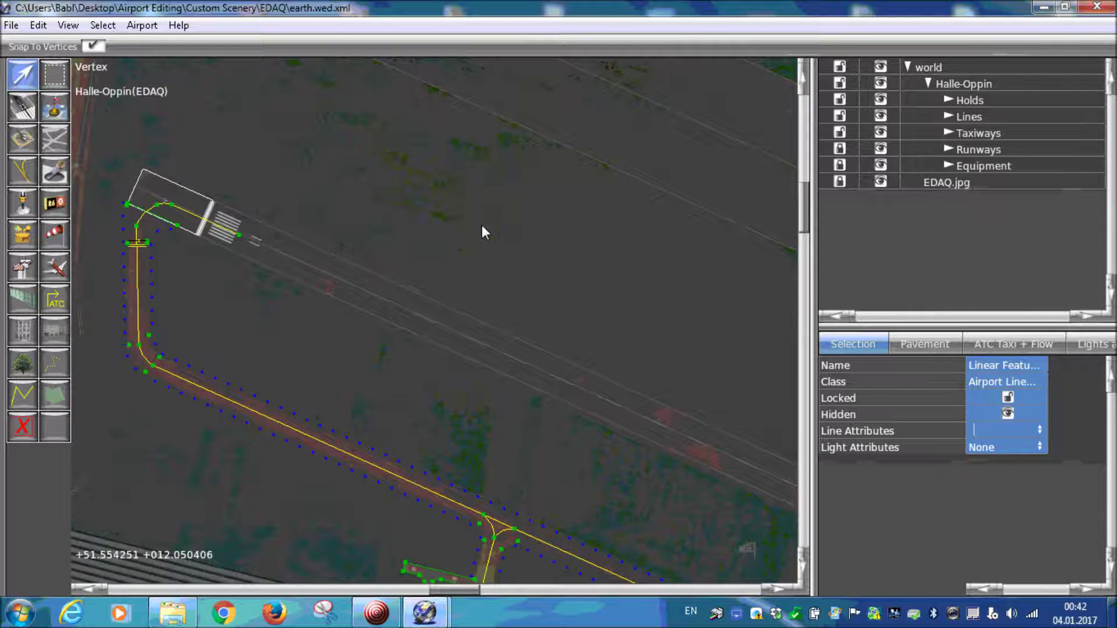
scroll(481, 224, down, 1)
scroll(479, 305, up, 2)
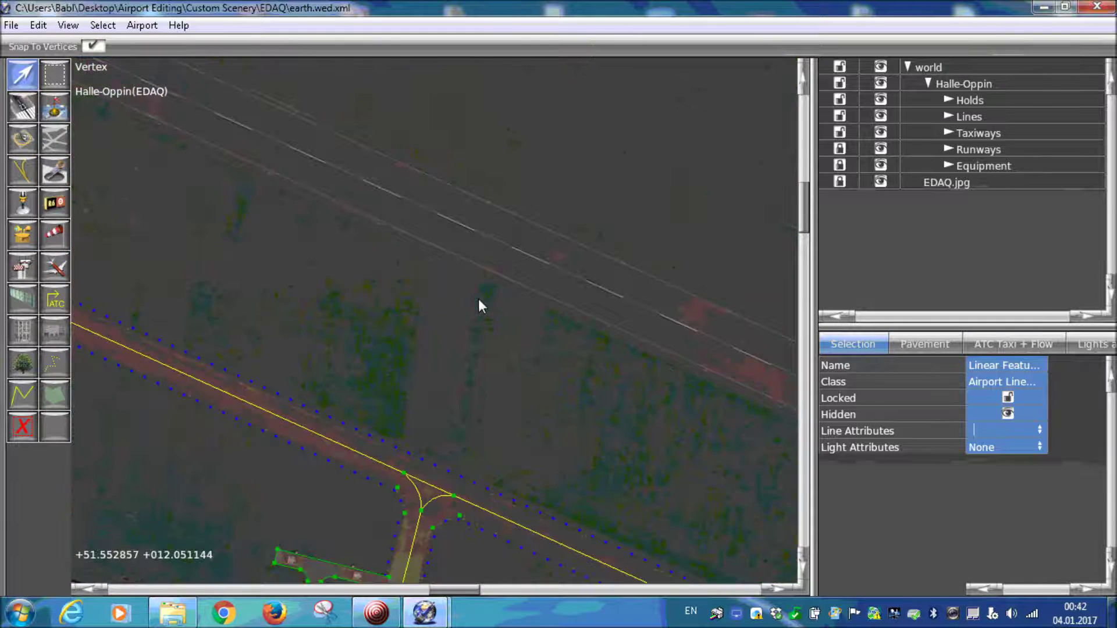
scroll(478, 299, down, 3)
right_drag(282, 237, 304, 380)
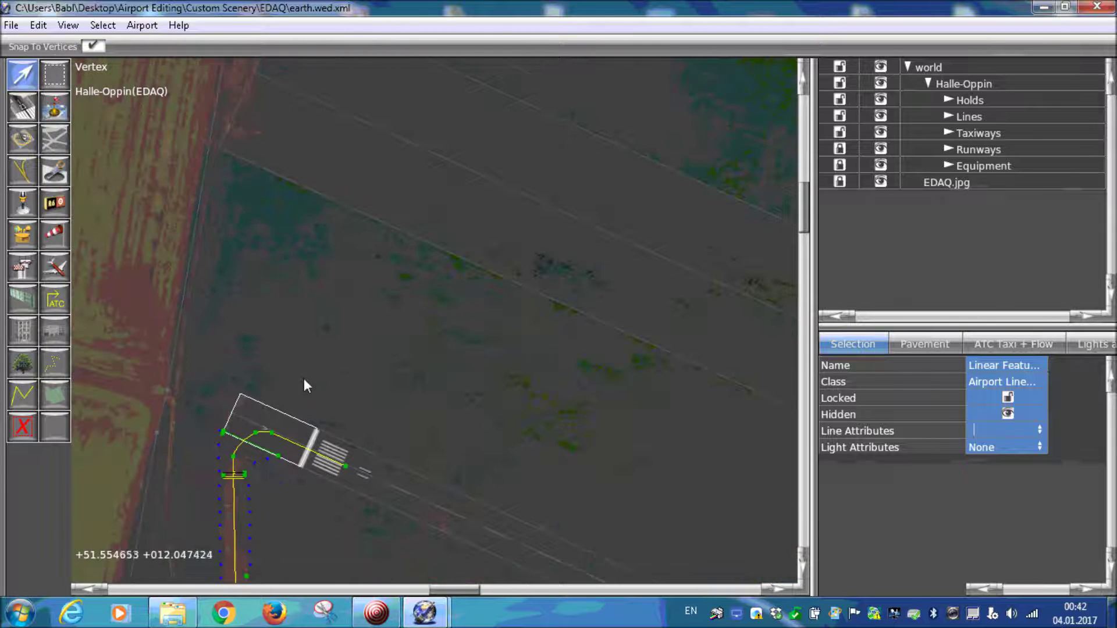
scroll(324, 314, down, 1)
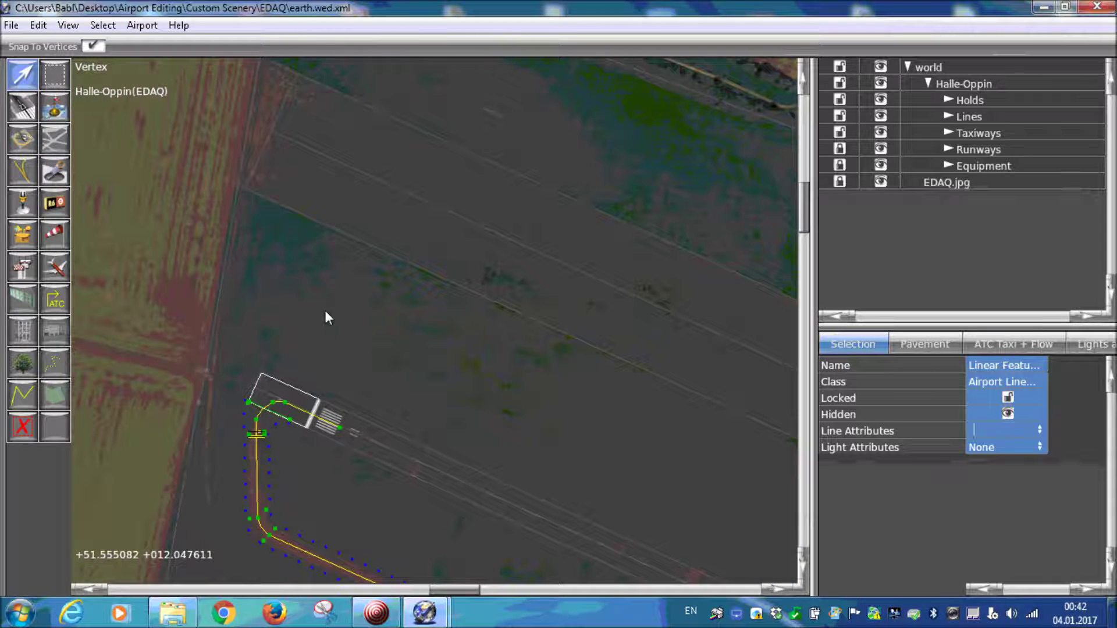
scroll(317, 238, up, 2)
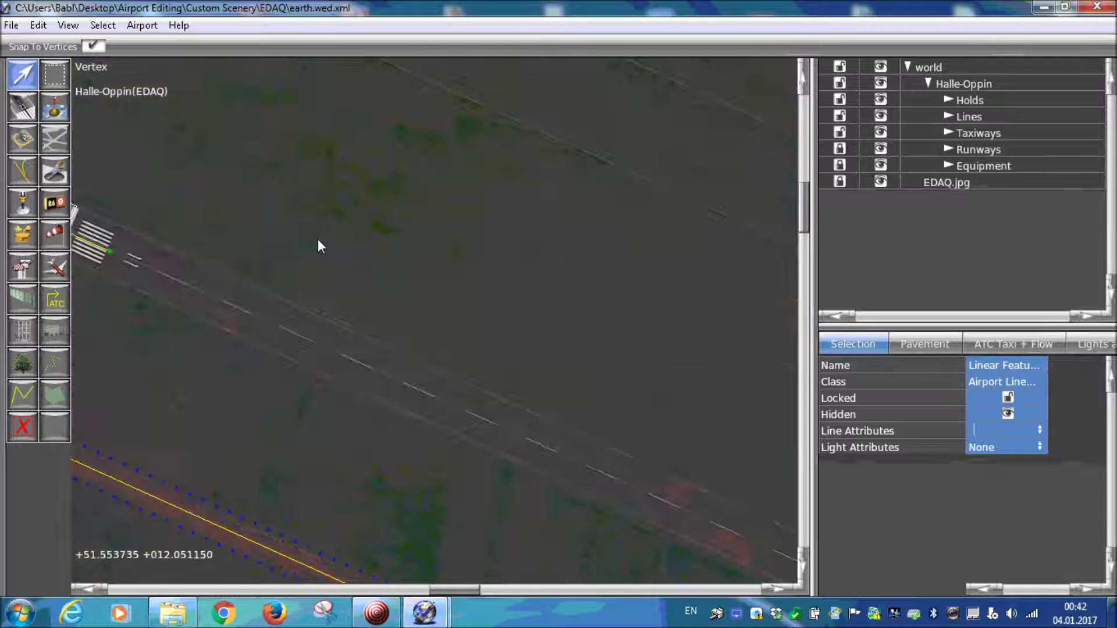
scroll(317, 239, up, 2)
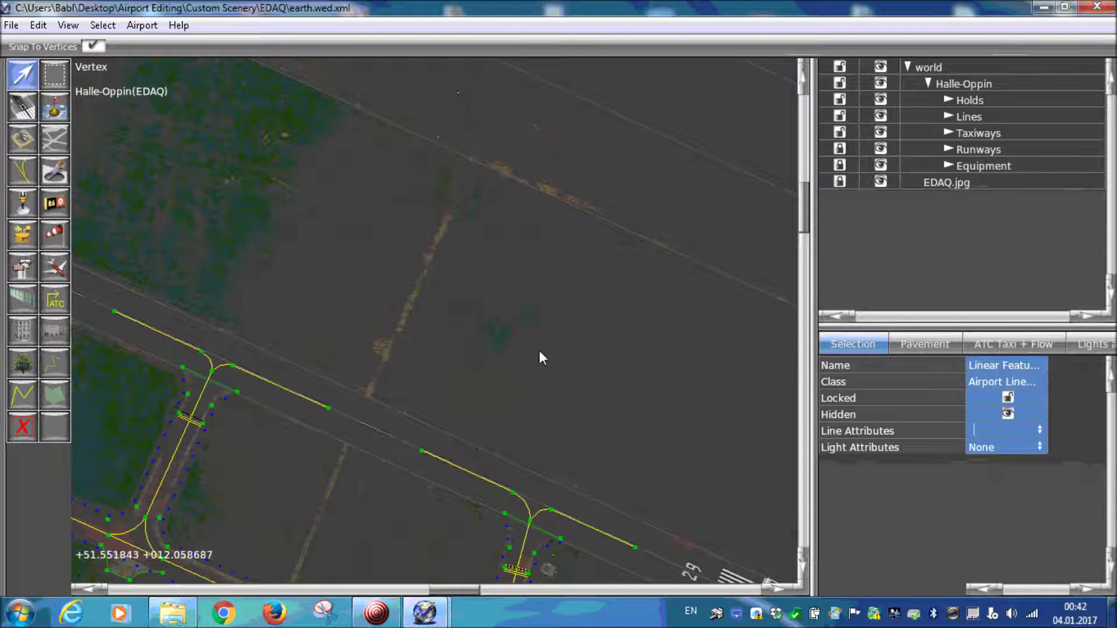
right_drag(538, 350, 455, 322)
right_drag(563, 380, 429, 306)
Examine the apron, the eastern hangar taxiways and the 29 threshold area for completeness of markings and edge lights
scroll(465, 306, down, 1)
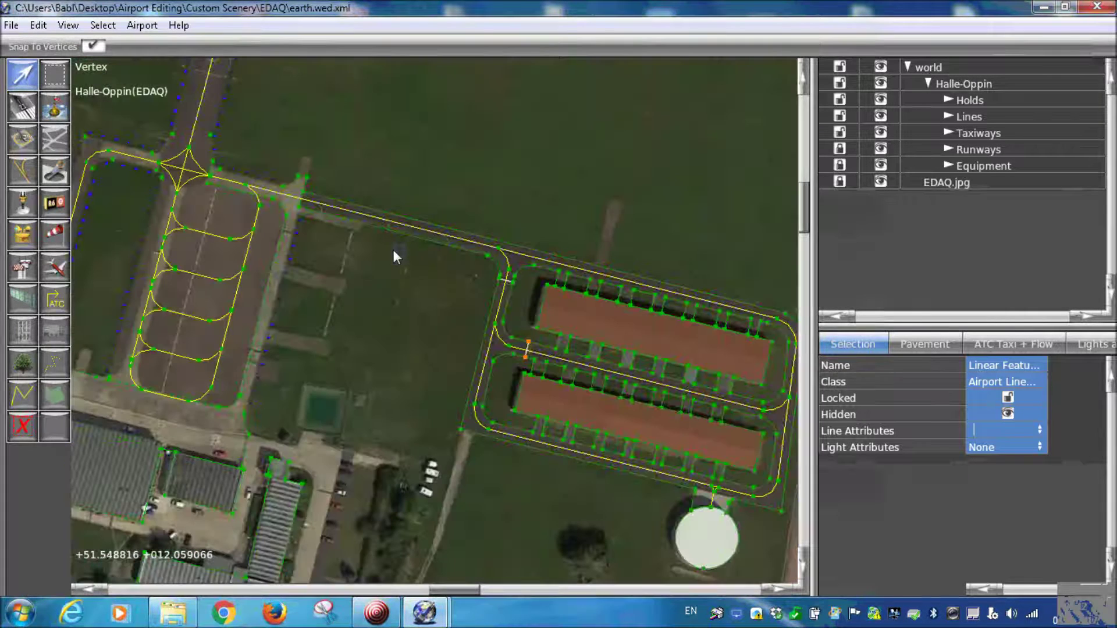
scroll(393, 249, up, 2)
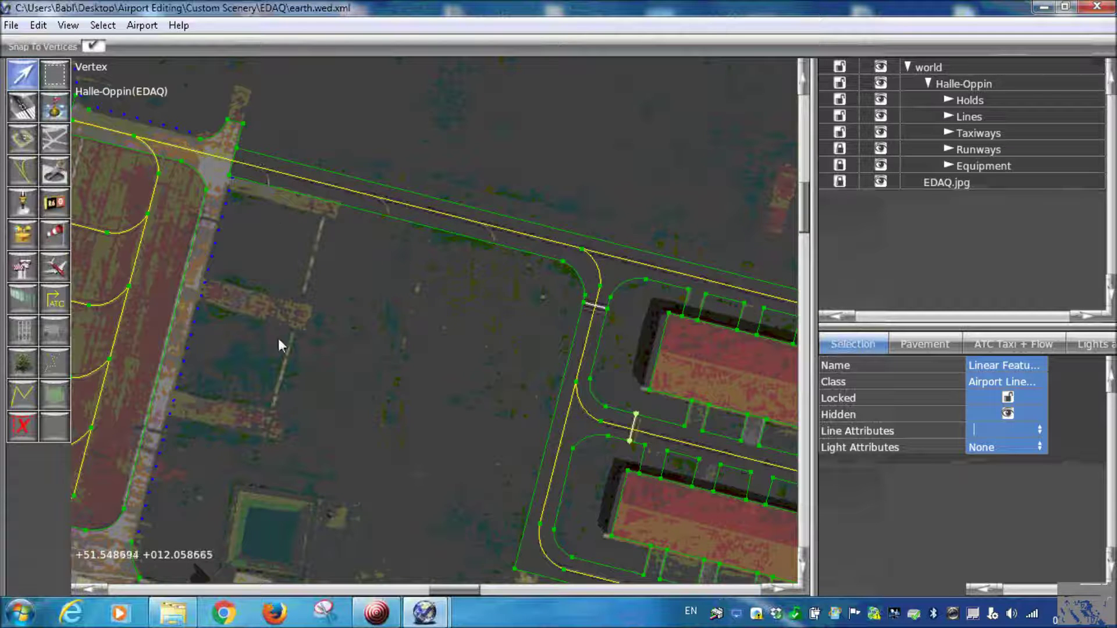
scroll(270, 306, down, 5)
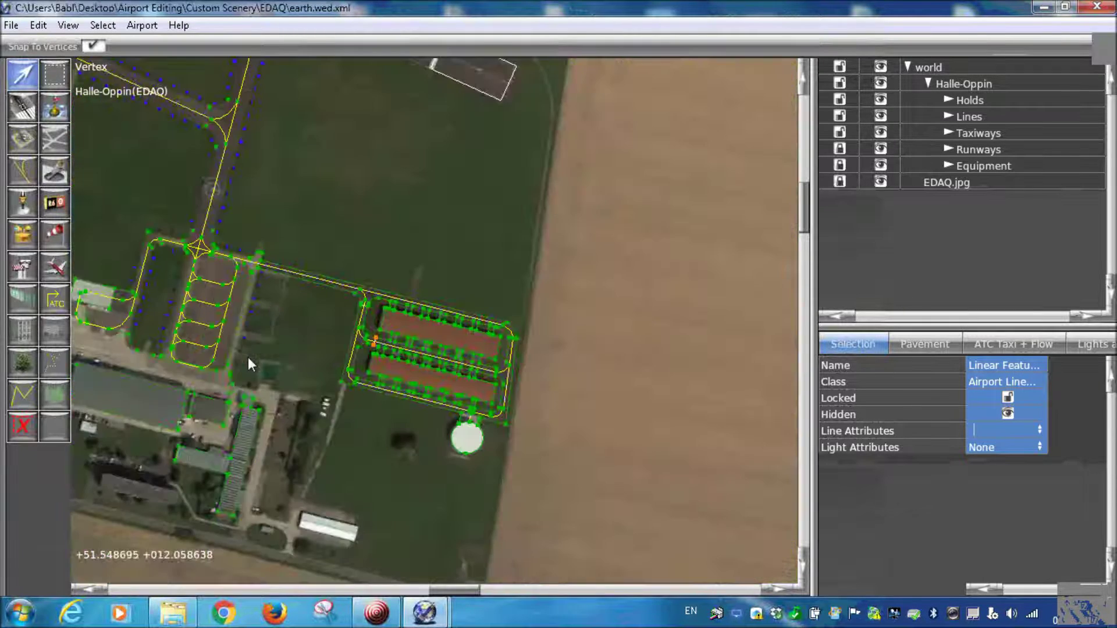
scroll(320, 370, down, 3)
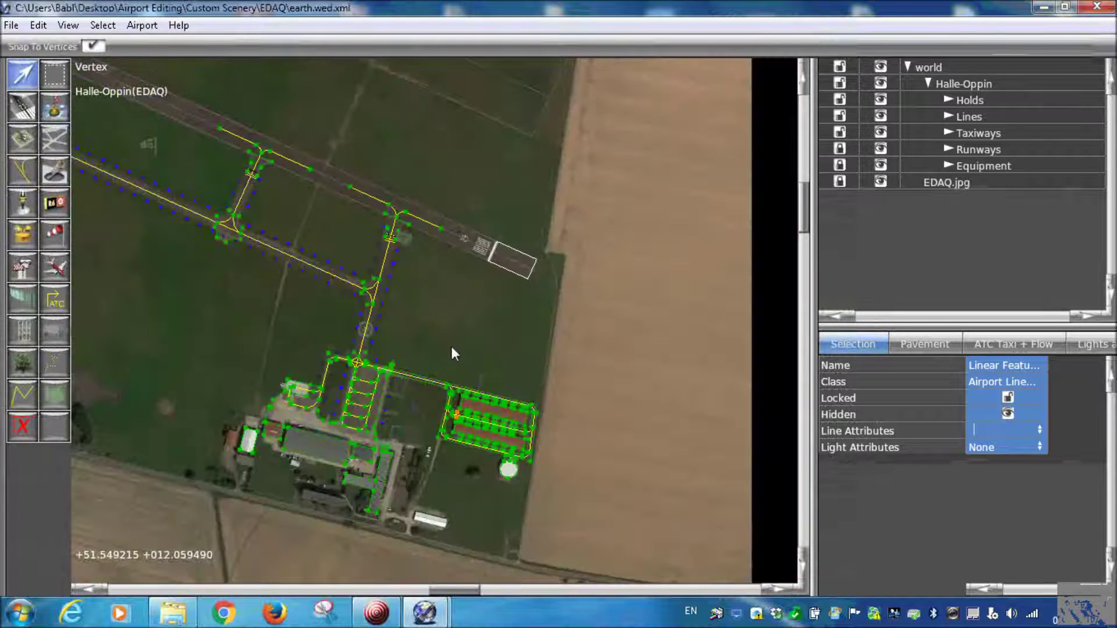
scroll(557, 386, up, 4)
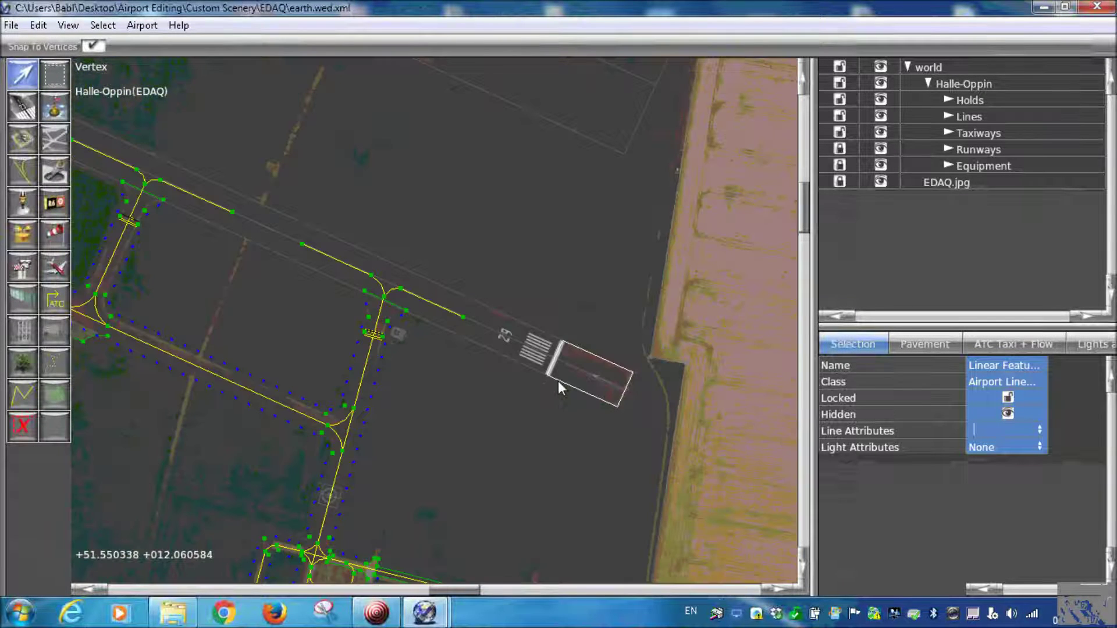
scroll(559, 387, up, 2)
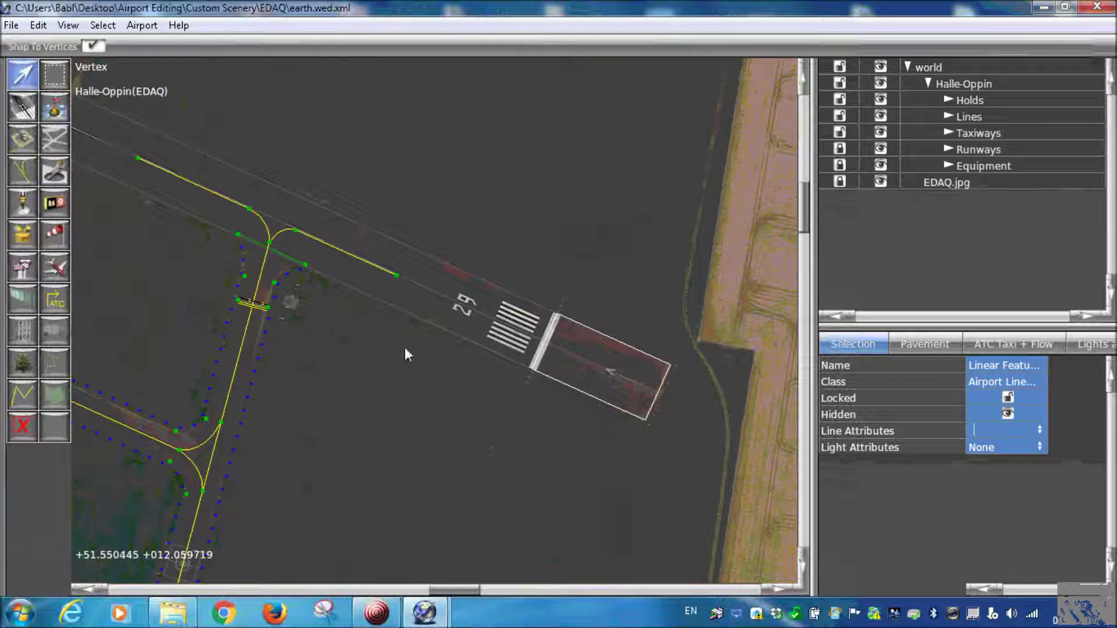
scroll(404, 351, down, 5)
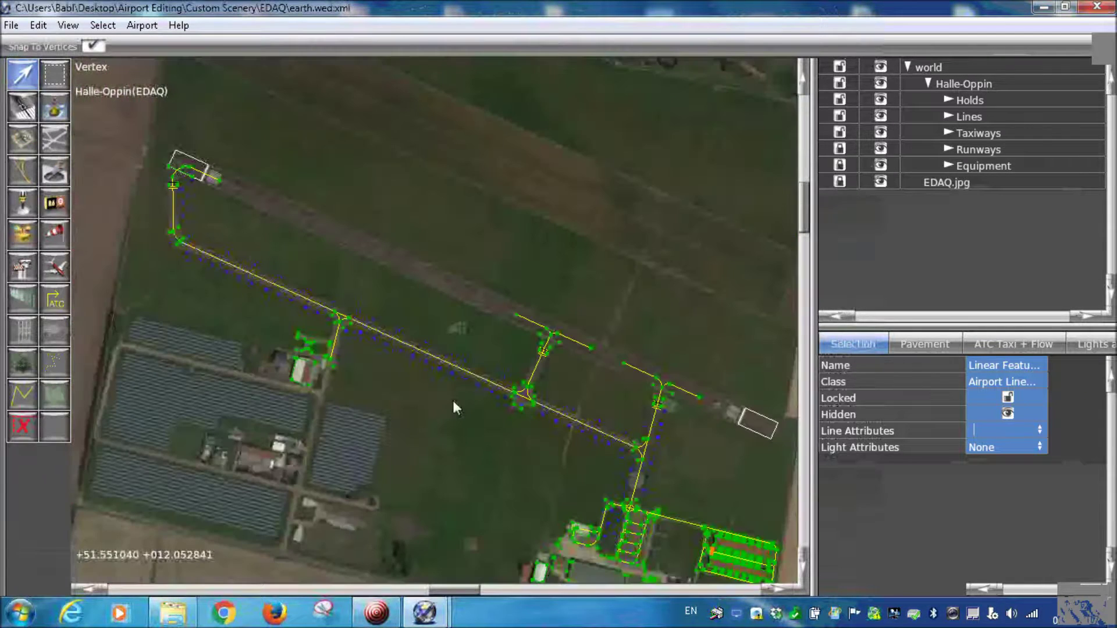
scroll(453, 400, up, 4)
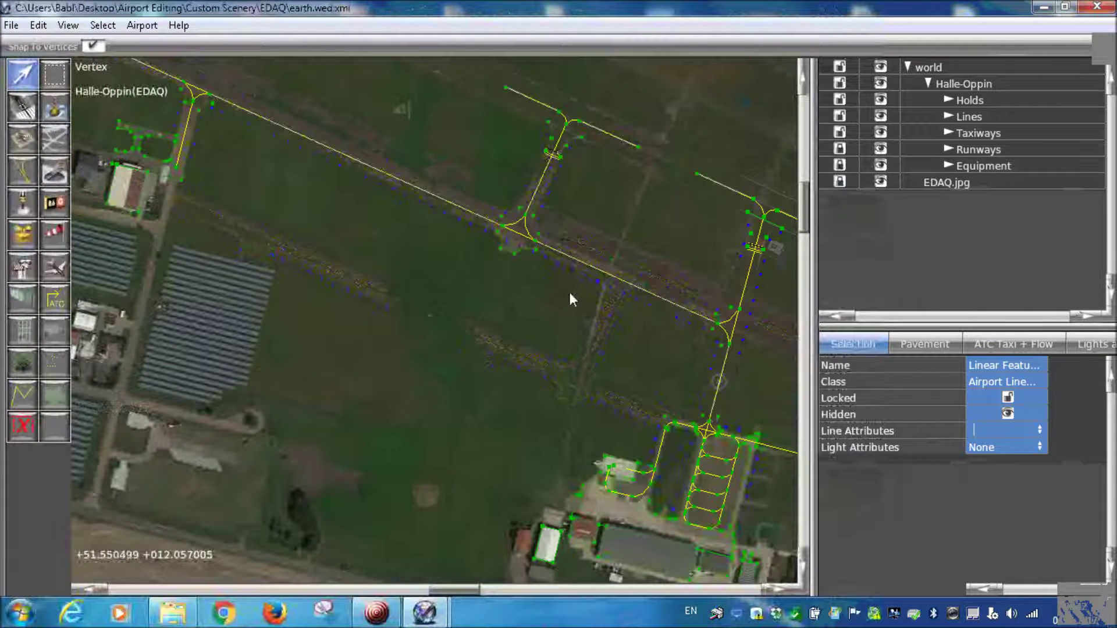
scroll(467, 287, down, 3)
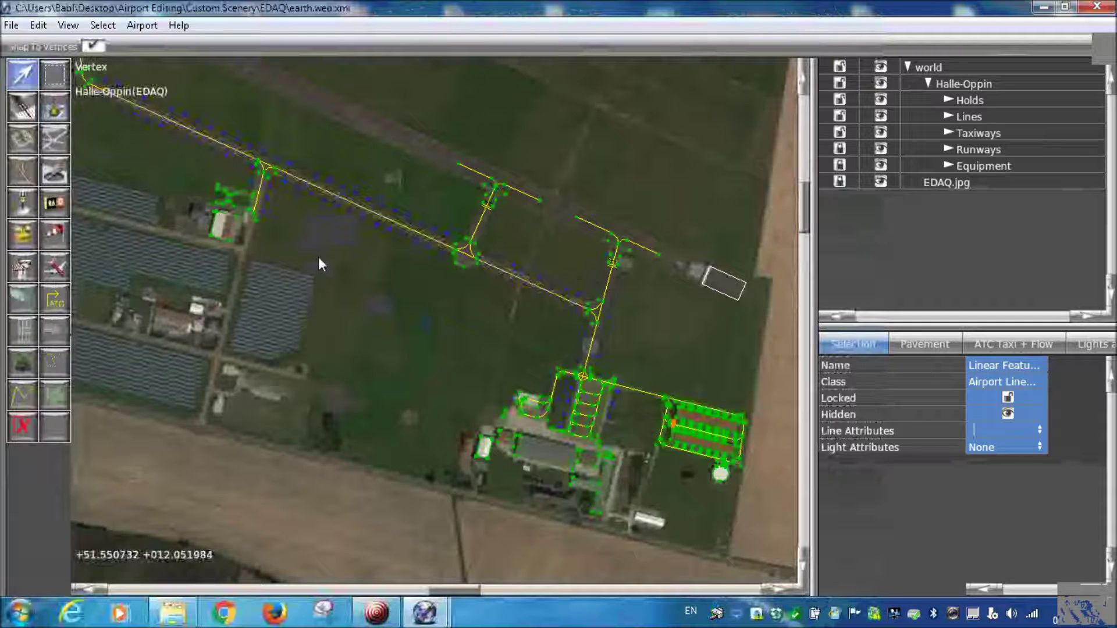
Set the pavement transparency to Solid and inspect the taxiways around the apron
click(58, 27)
mouse_move(139, 185)
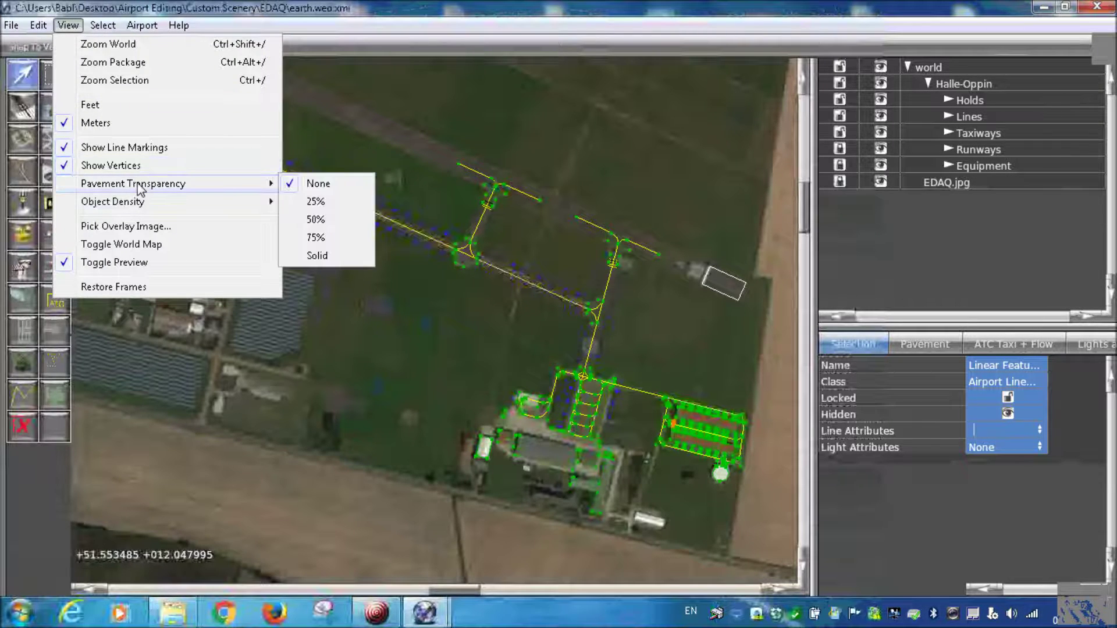
click(318, 255)
scroll(535, 367, up, 5)
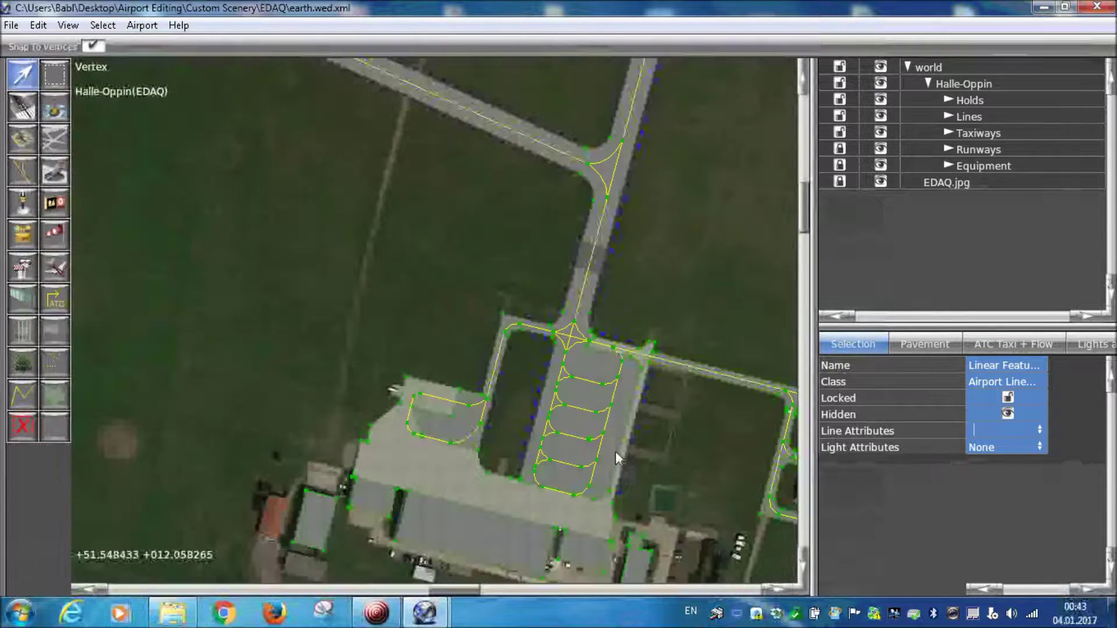
right_drag(615, 452, 269, 205)
scroll(324, 251, up, 3)
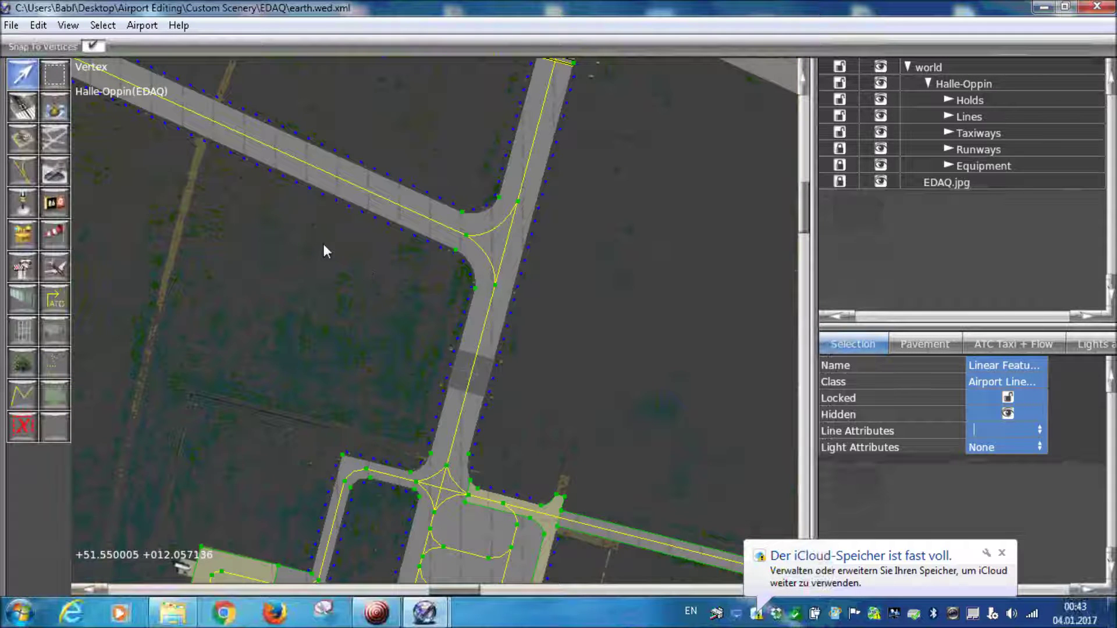
Set the surface of helipad H1, on the taxiway north of the apron, to Transparent
scroll(469, 406, down, 3)
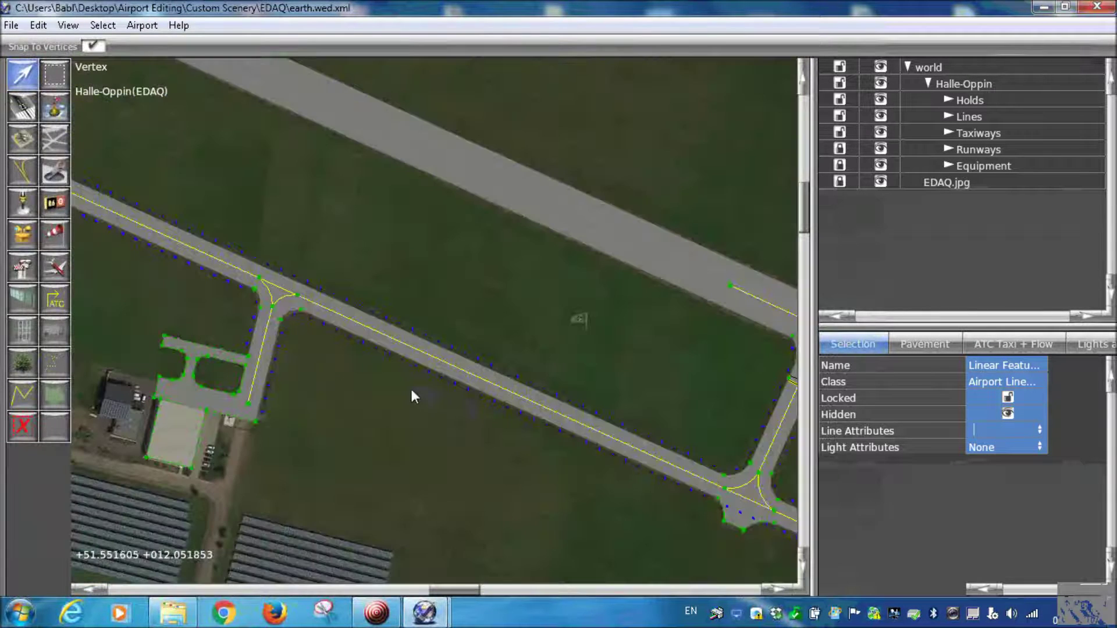
scroll(431, 372, up, 3)
scroll(269, 174, down, 3)
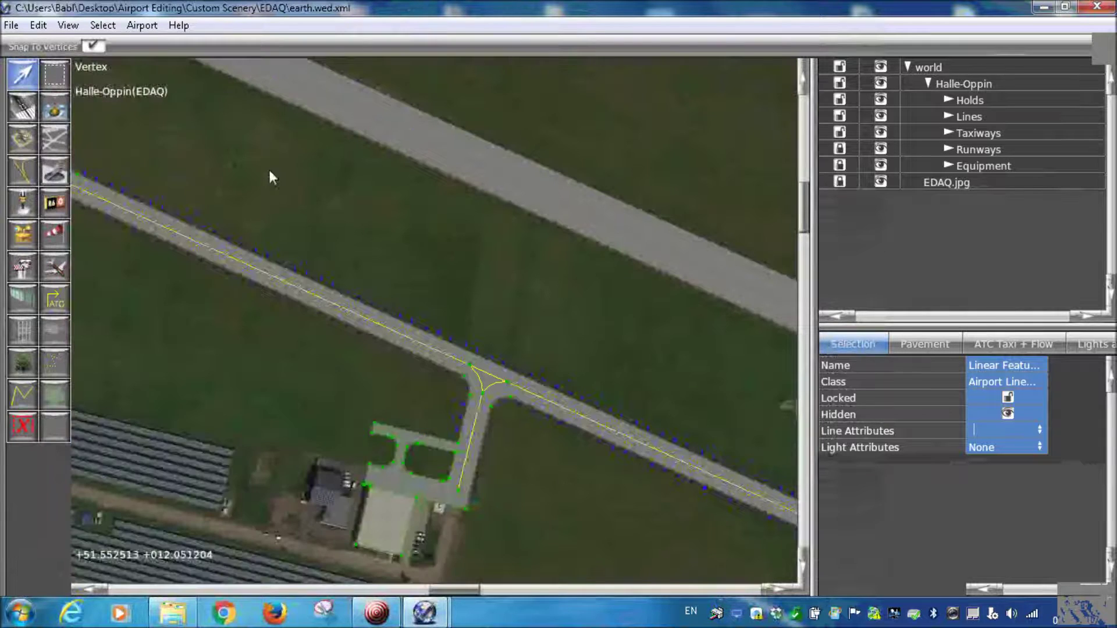
scroll(349, 218, up, 2)
scroll(499, 282, up, 3)
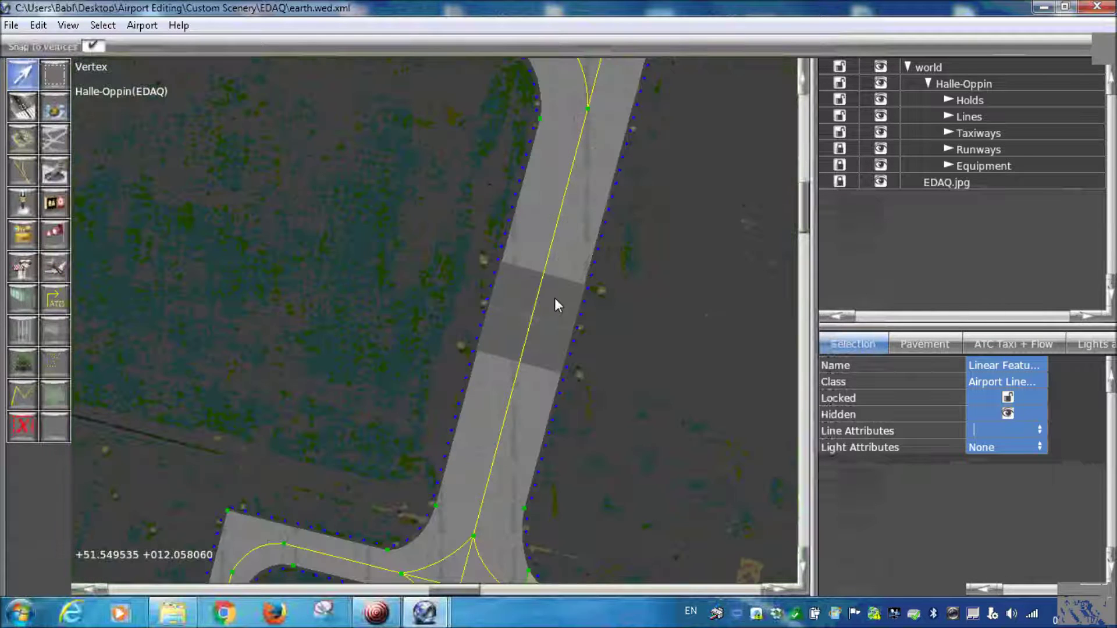
click(948, 149)
click(970, 198)
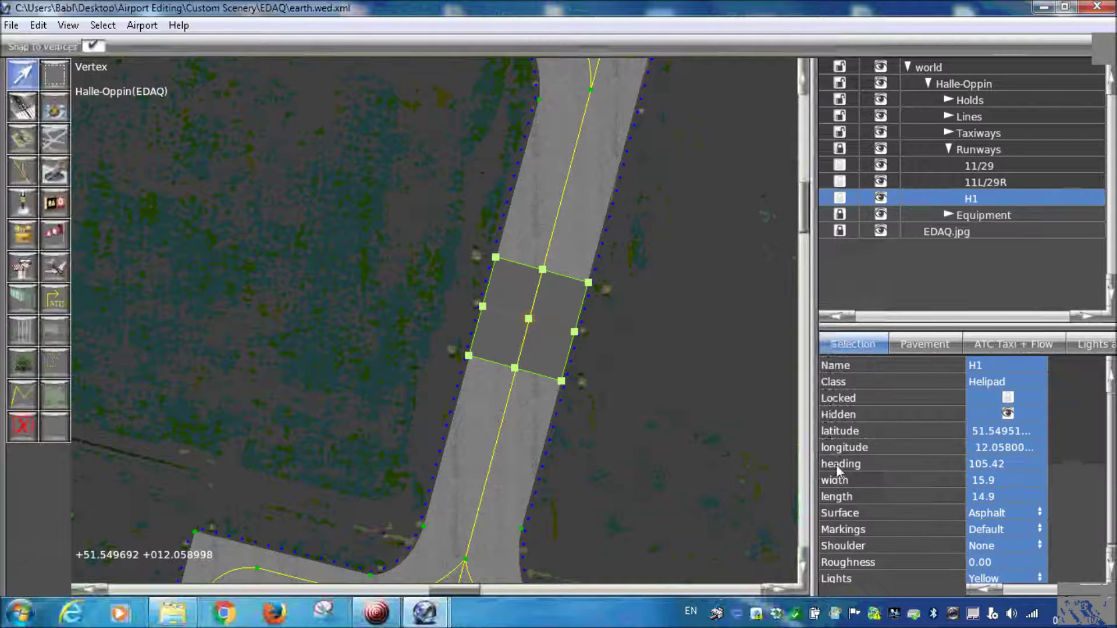
scroll(1004, 471, down, 1)
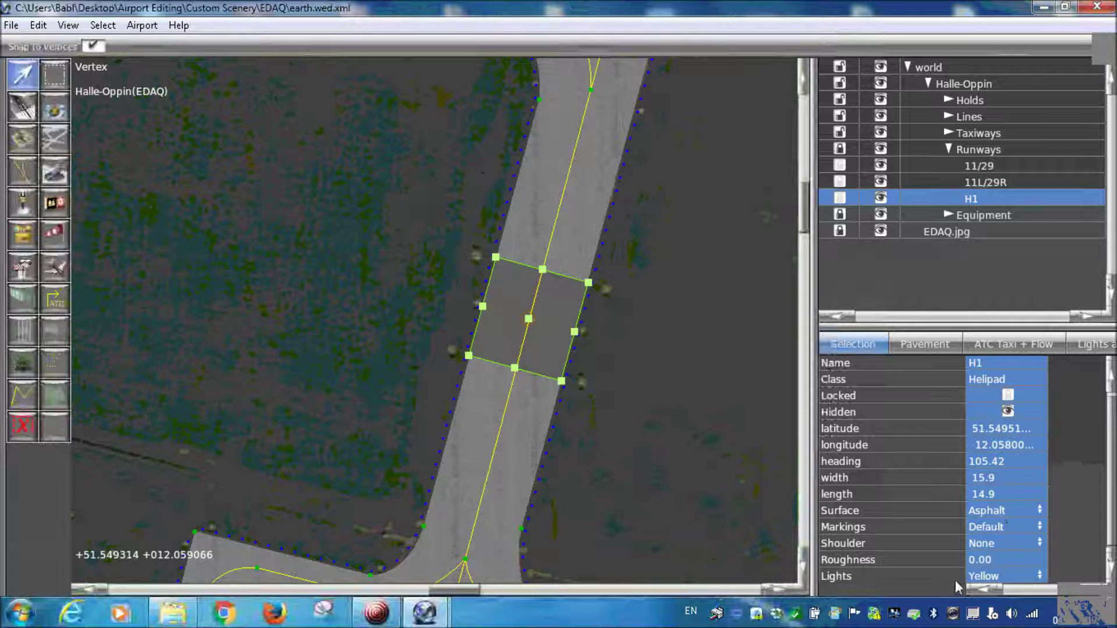
click(1012, 512)
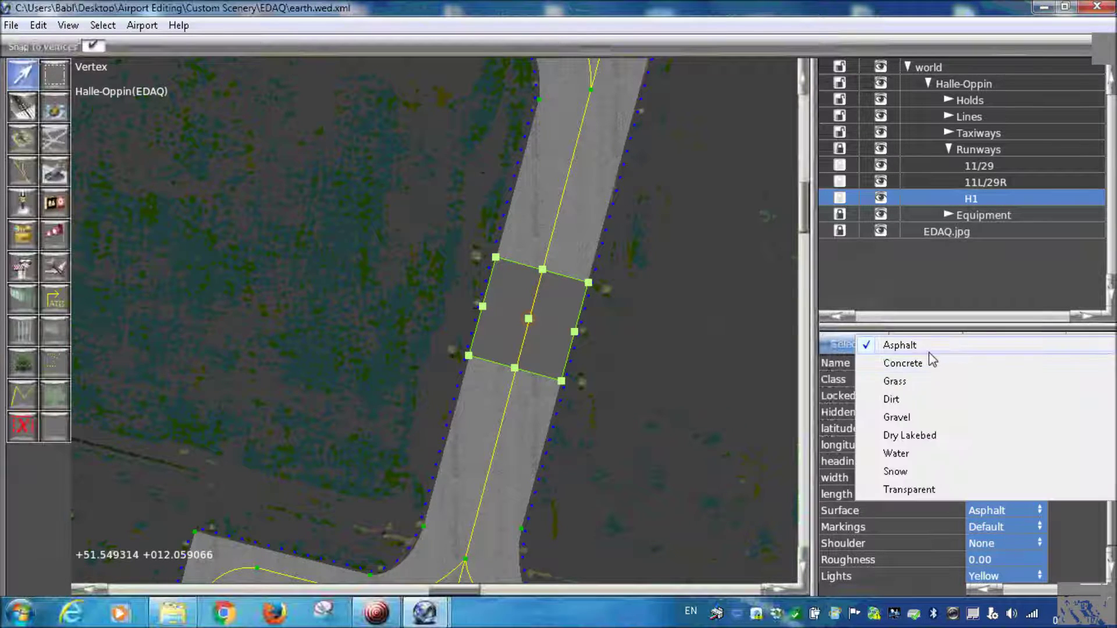
click(908, 489)
scroll(506, 291, up, 4)
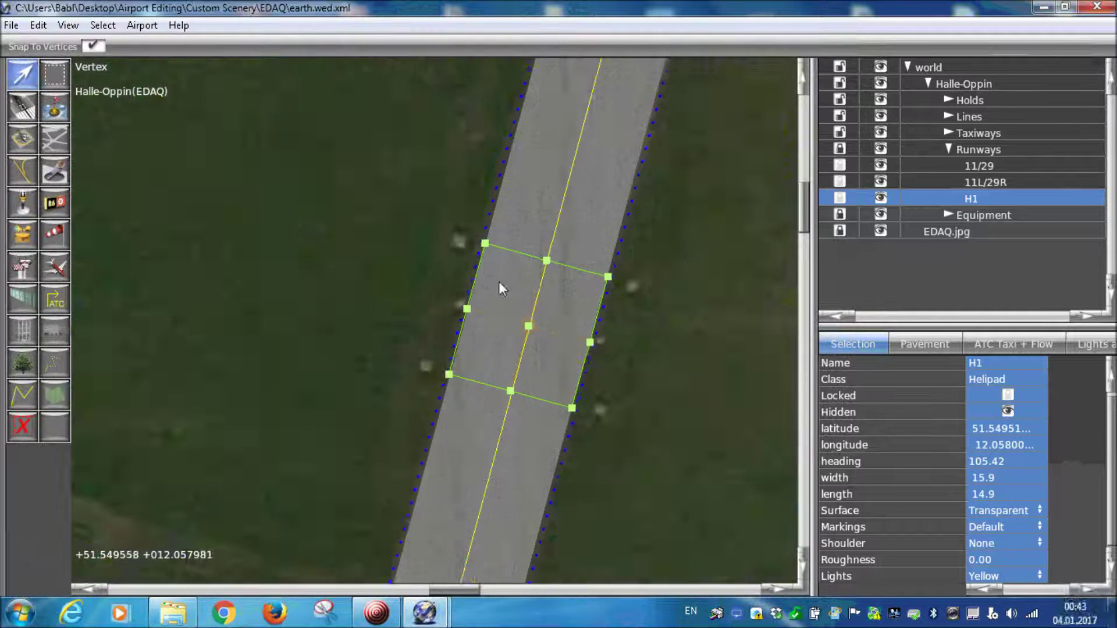
scroll(559, 315, up, 2)
scroll(586, 334, down, 3)
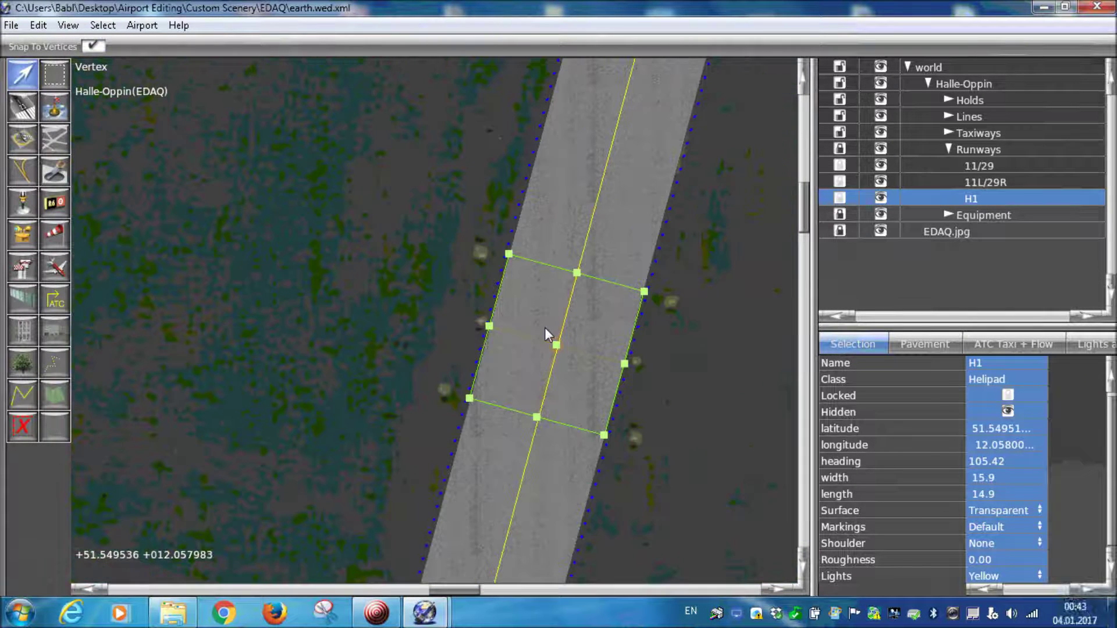
Collapse the Runways group and examine the apron, its parking lanes and the surrounding taxiways for possible aircraft parking places
scroll(545, 327, down, 5)
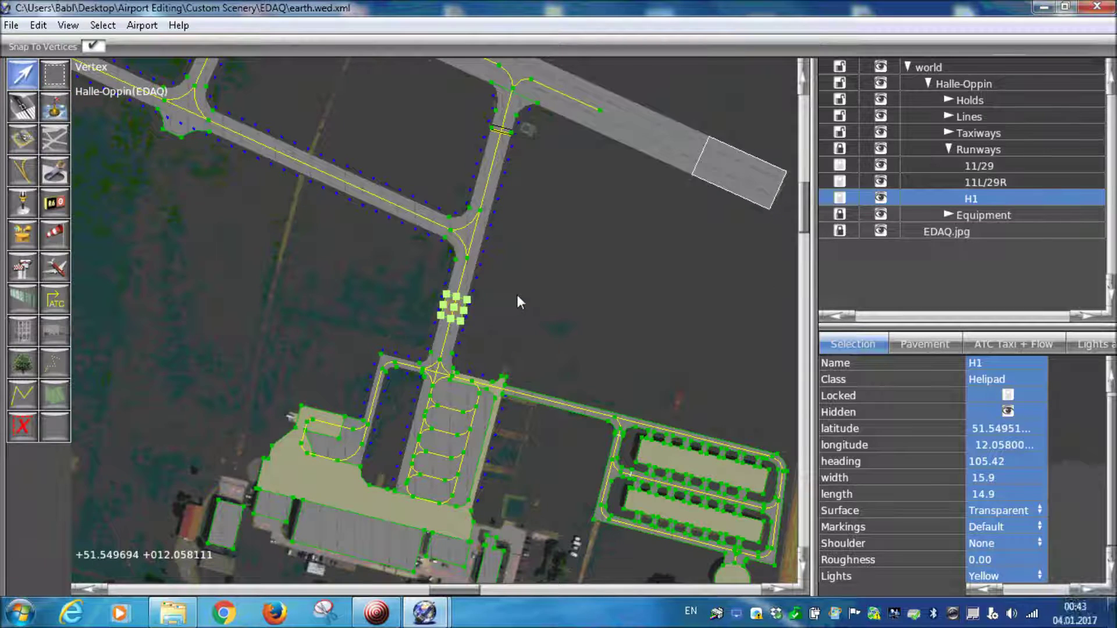
right_drag(517, 302, 423, 336)
scroll(423, 336, down, 1)
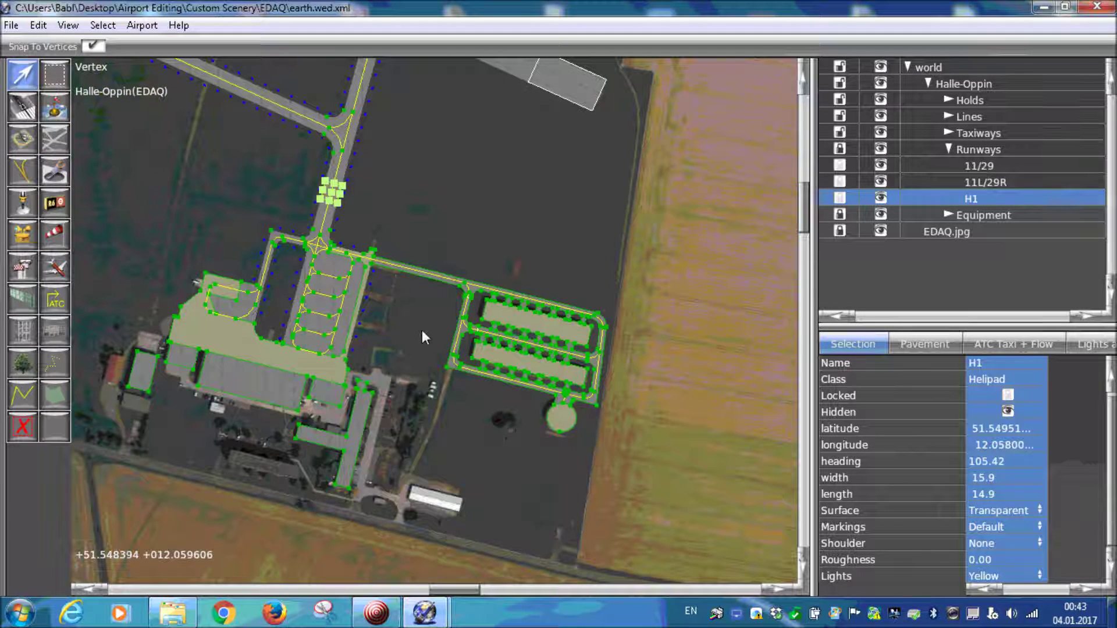
scroll(421, 330, up, 3)
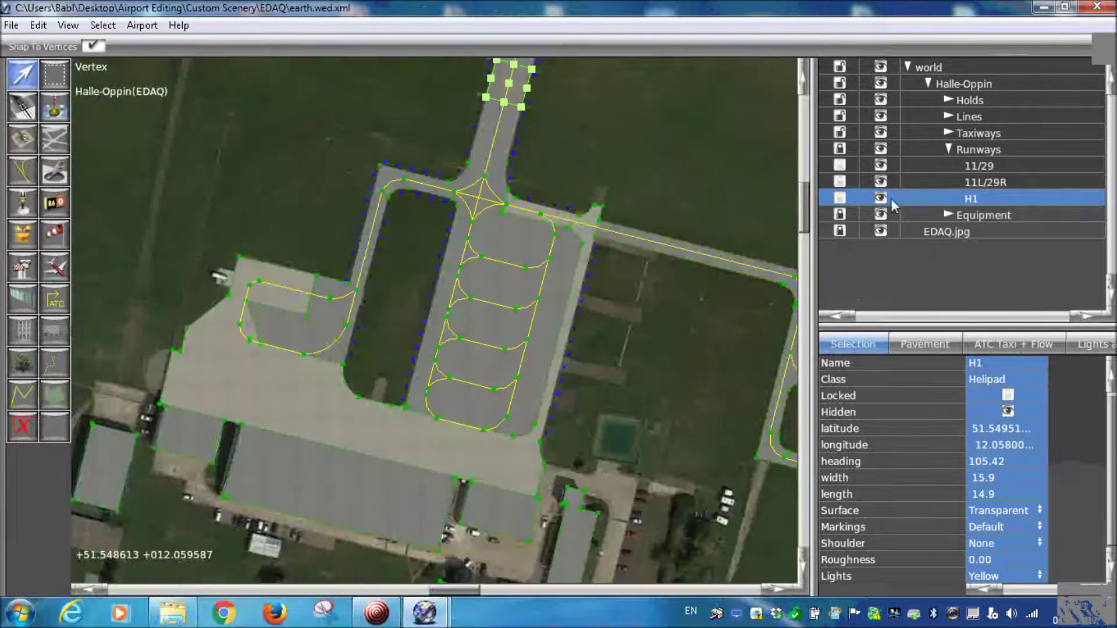
click(948, 150)
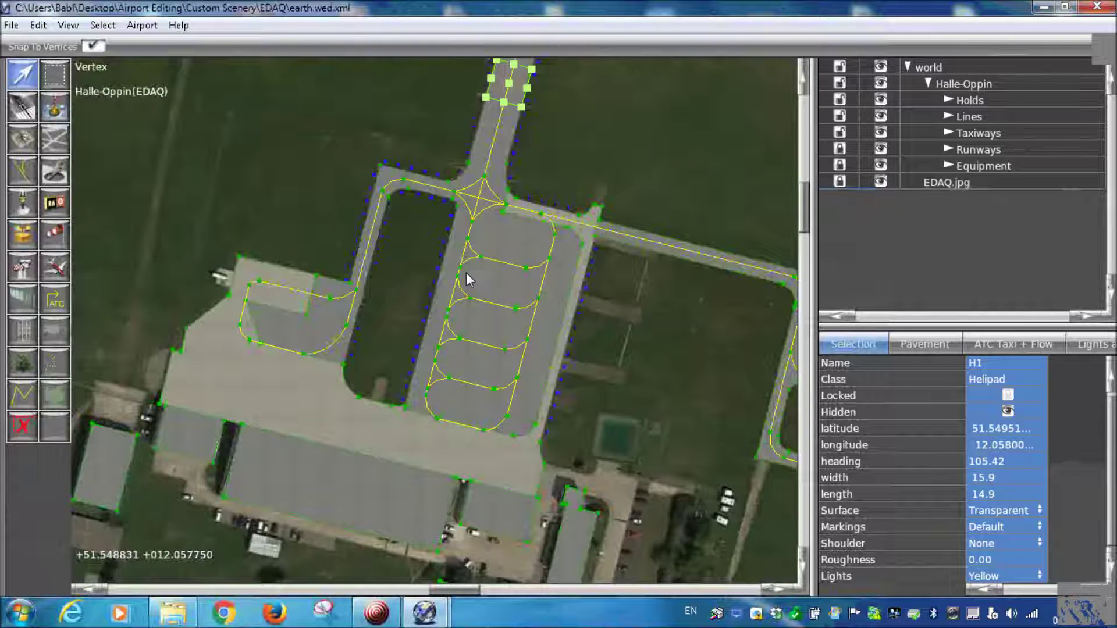
right_drag(332, 205, 463, 316)
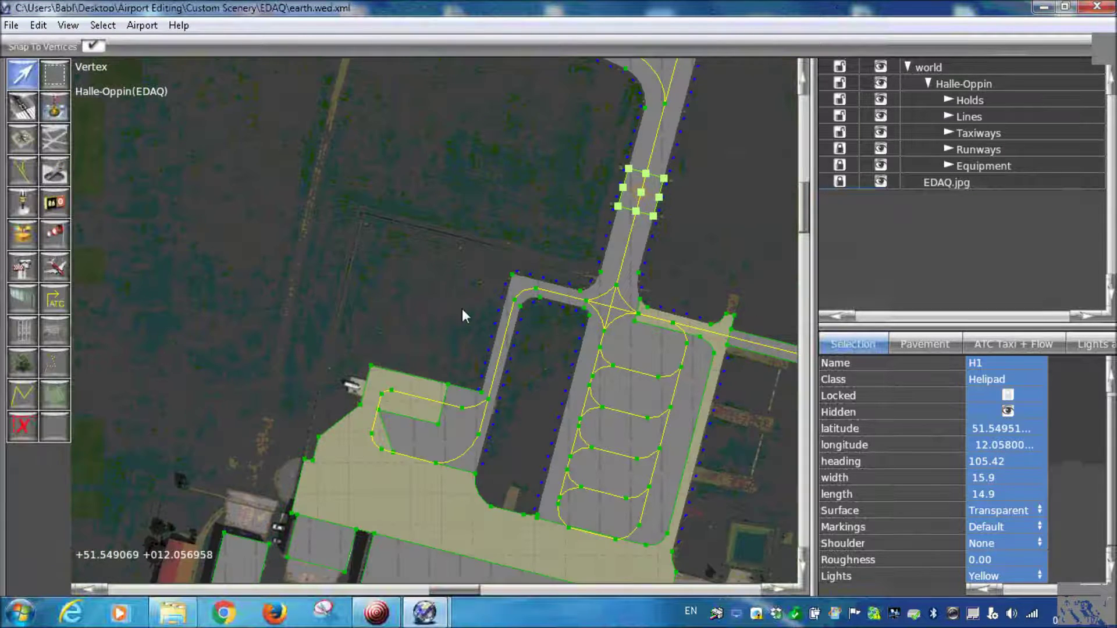
scroll(463, 316, up, 2)
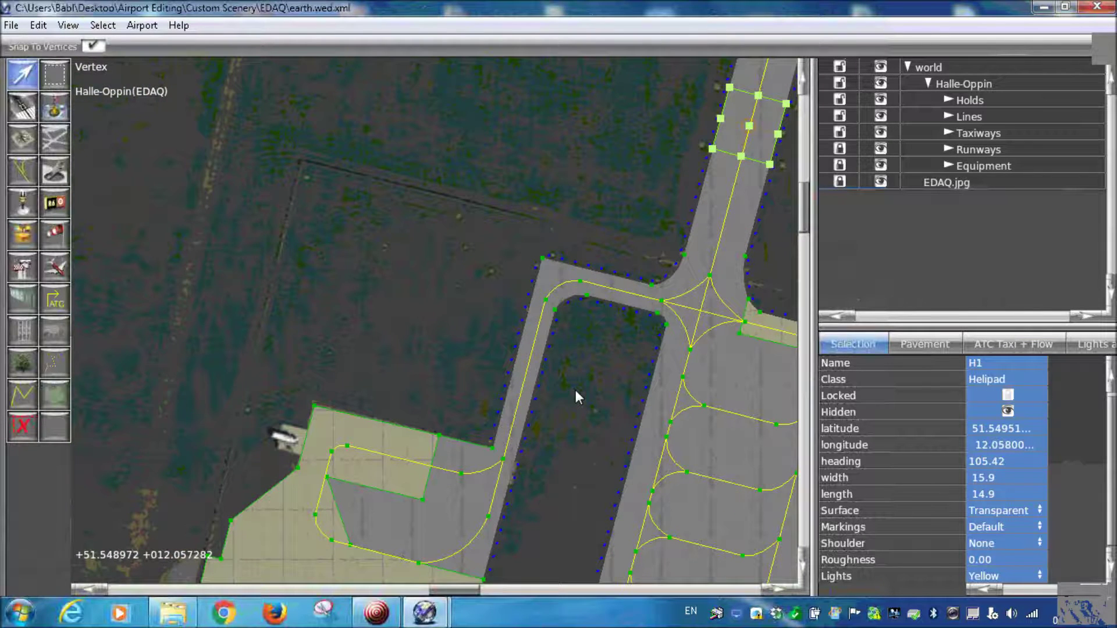
right_drag(575, 390, 584, 235)
scroll(584, 235, up, 2)
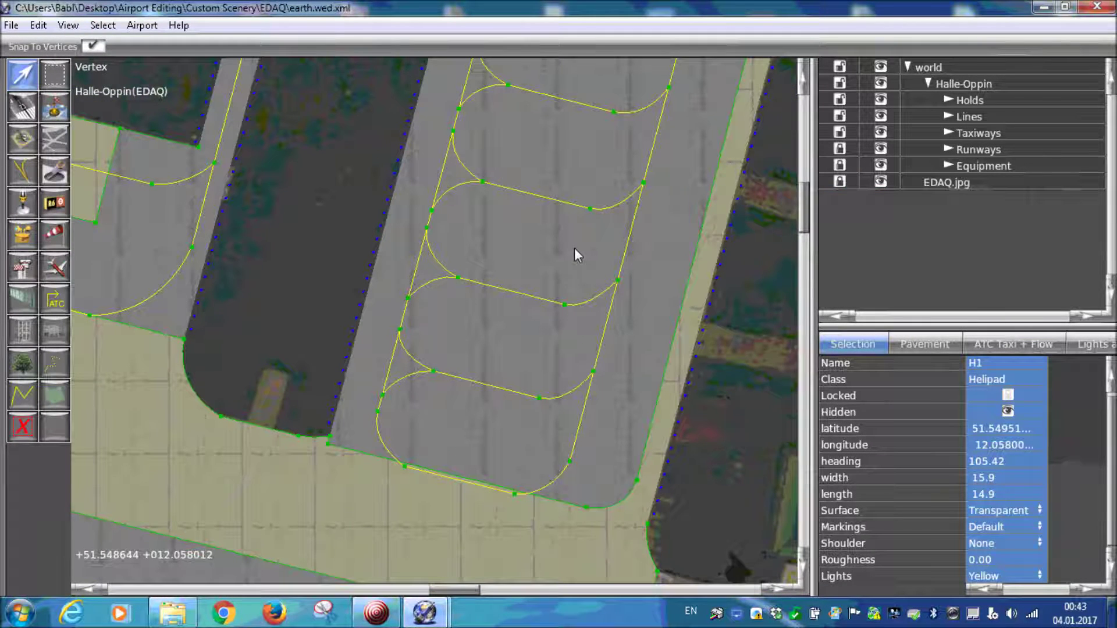
scroll(574, 248, down, 2)
right_drag(729, 369, 410, 337)
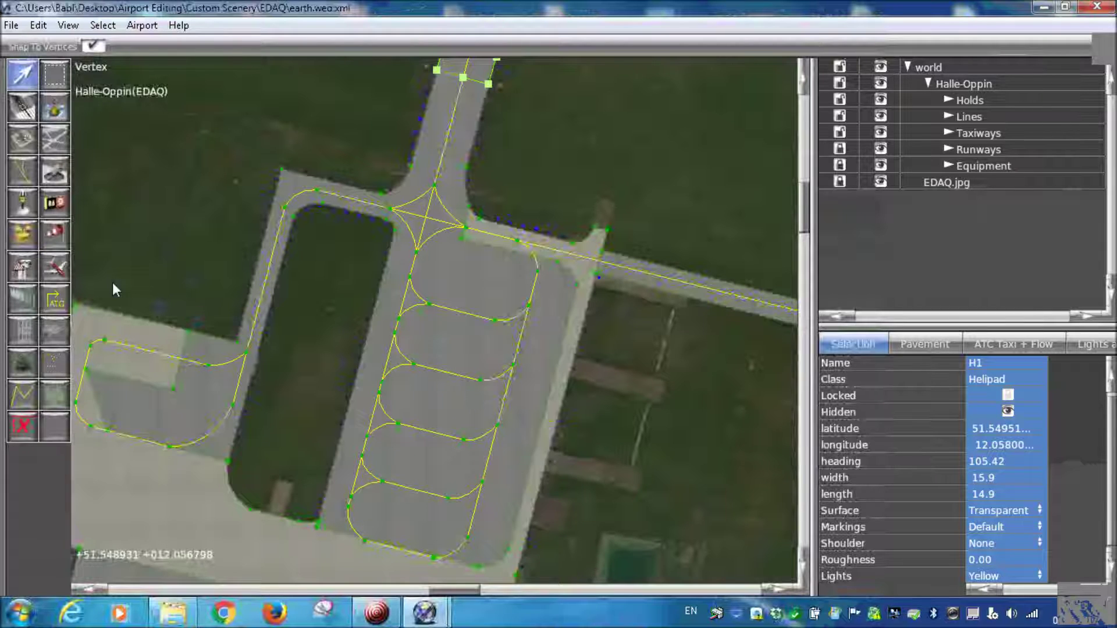
Activate the Ramp Start tool with ramp start type Tie-Down and equipment type Props
click(70, 262)
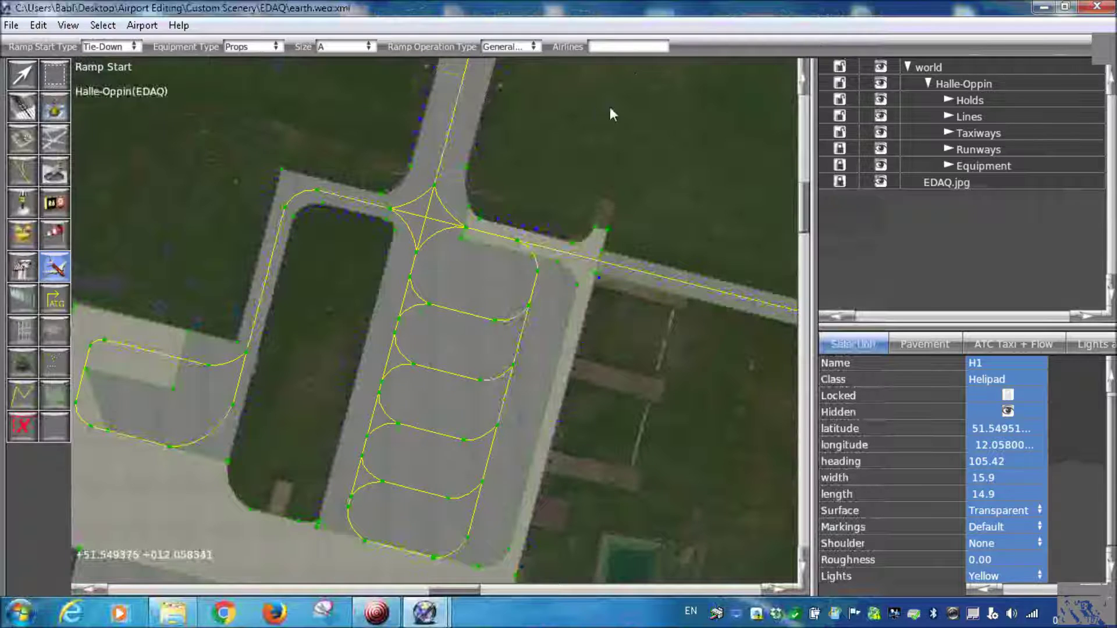
click(130, 49)
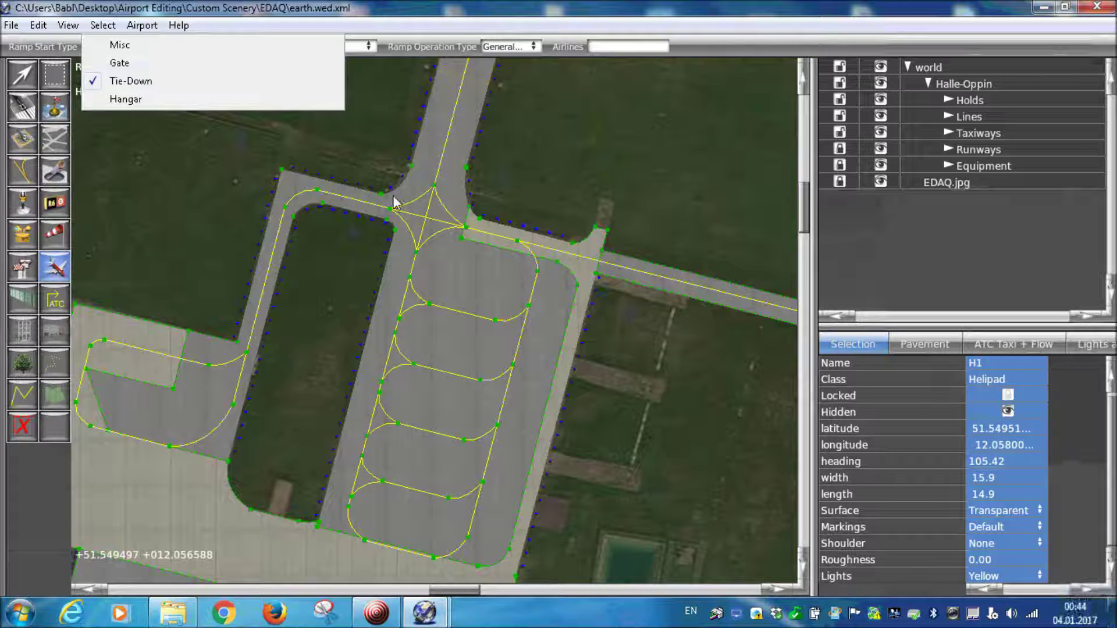
click(145, 84)
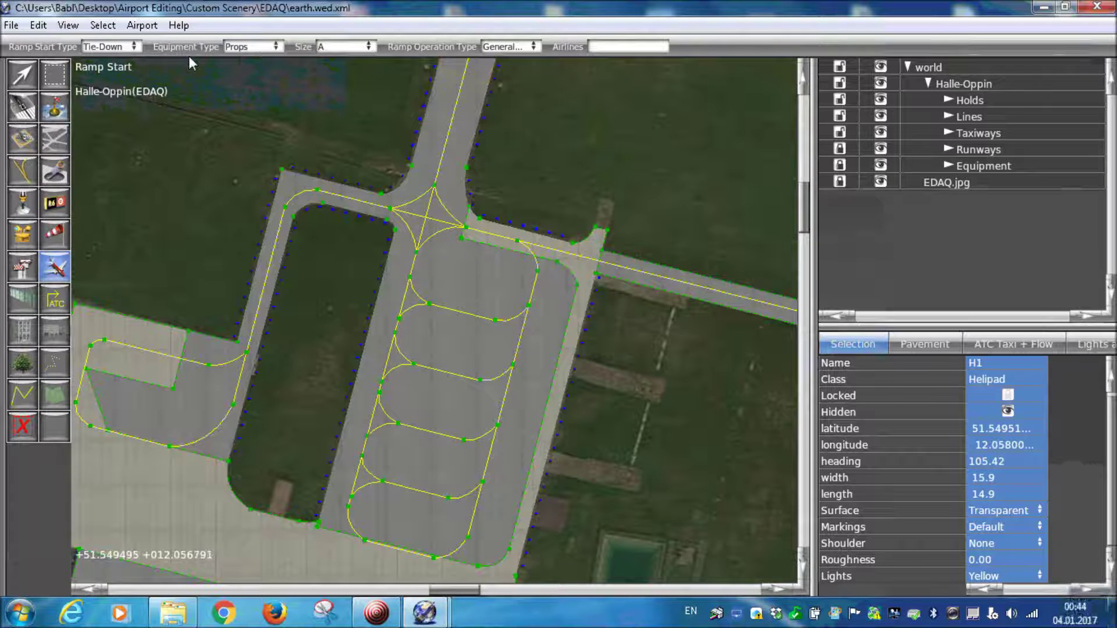
click(232, 51)
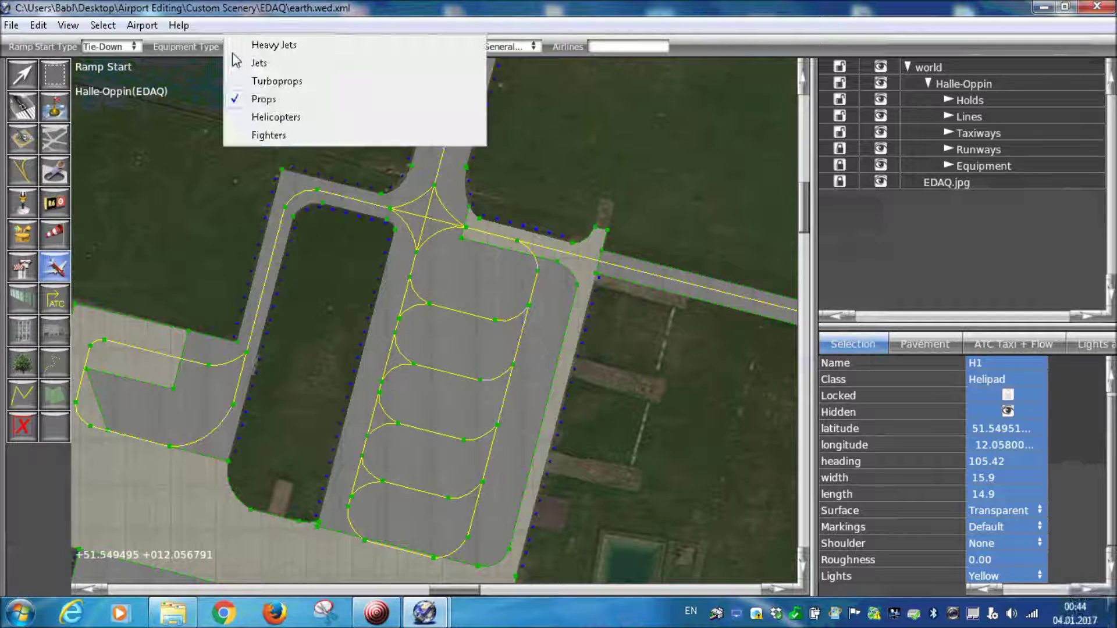
click(211, 47)
Choose size A and the General Aviation operation type for ramp starts at the eastern hangars
scroll(340, 120, down, 2)
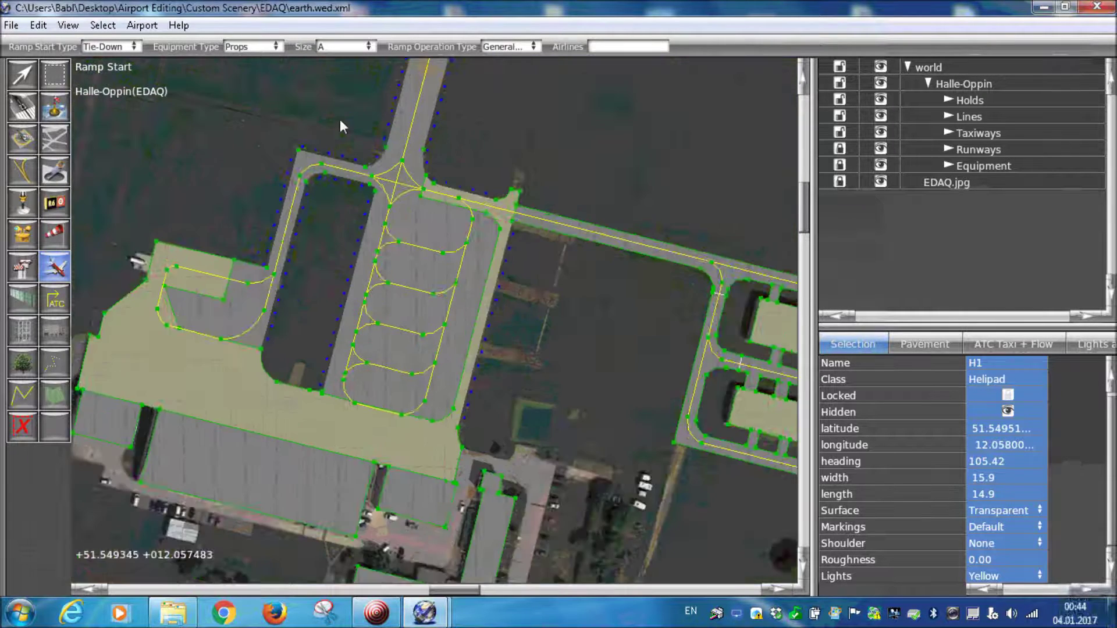
scroll(364, 146, down, 5)
right_drag(511, 266, 375, 259)
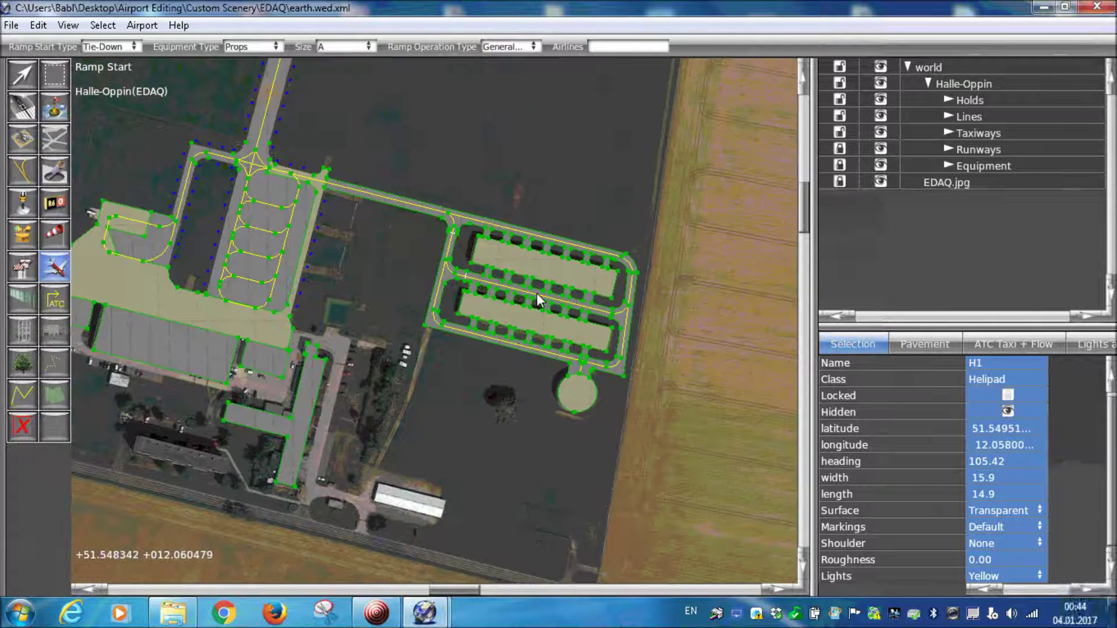
scroll(538, 300, up, 6)
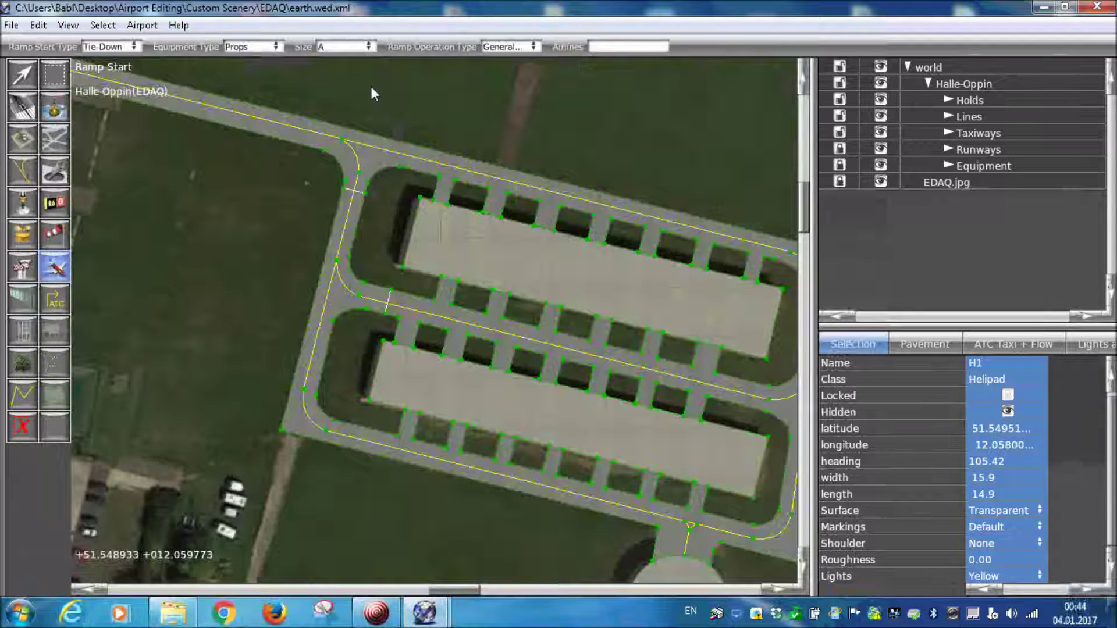
click(368, 48)
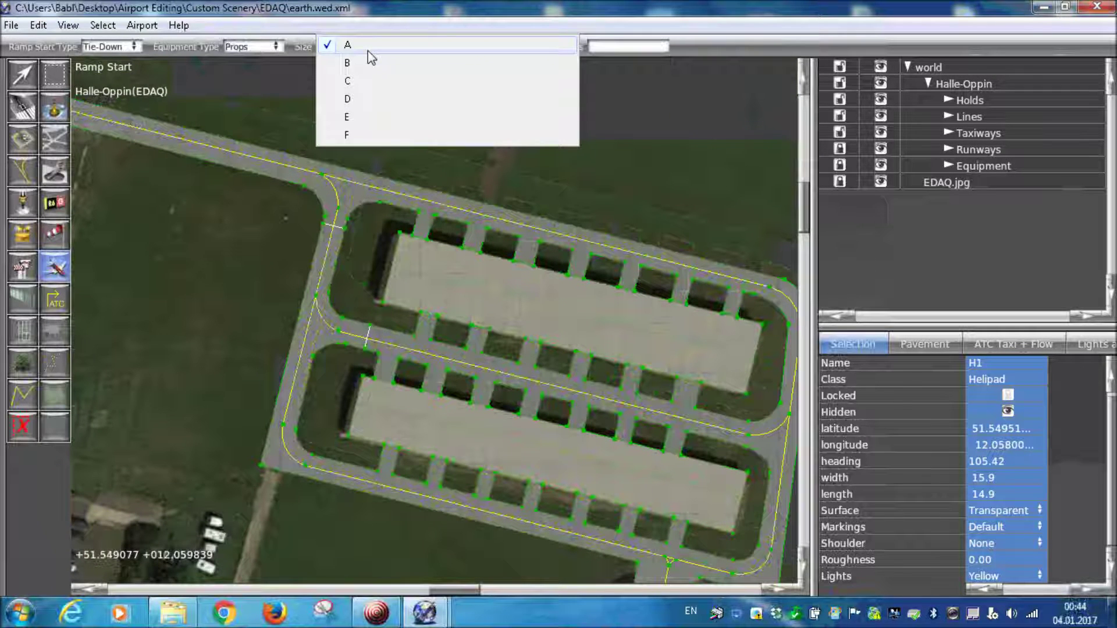
click(368, 50)
click(522, 46)
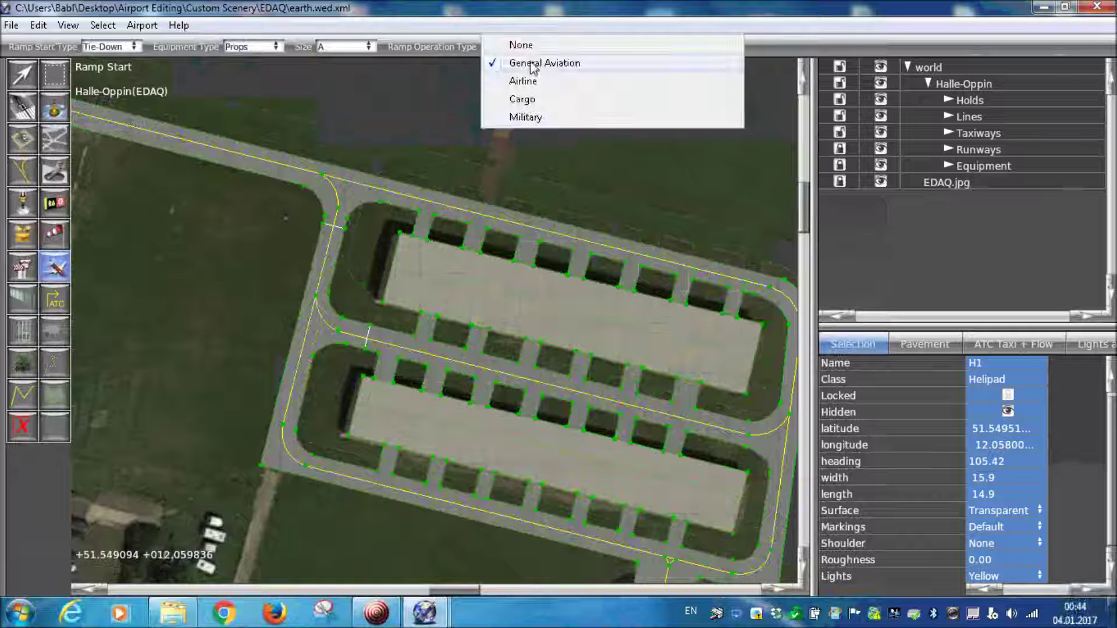
click(574, 69)
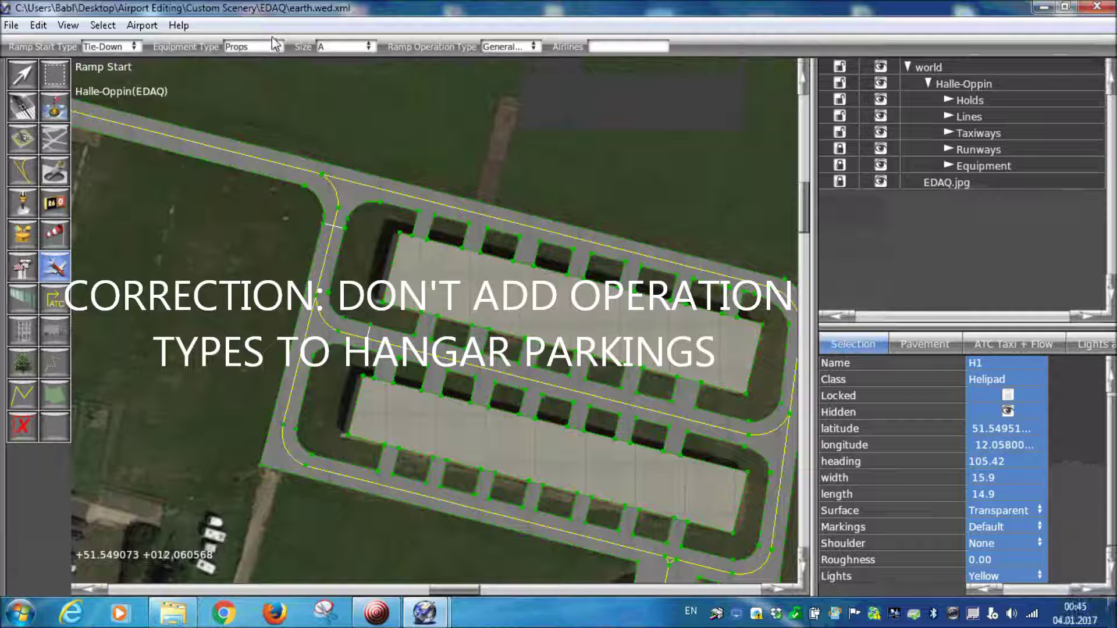
Place a ramp start at the northwesternmost bay of the northern hangar, facing out along its connector at a heading of about 15°
click(956, 104)
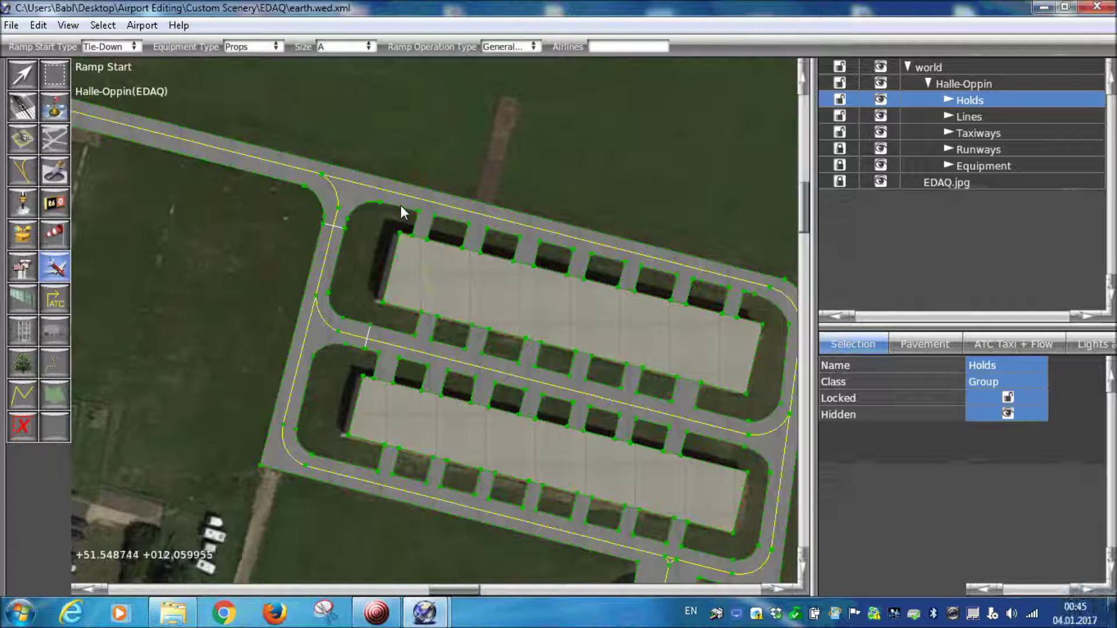
scroll(384, 270, up, 2)
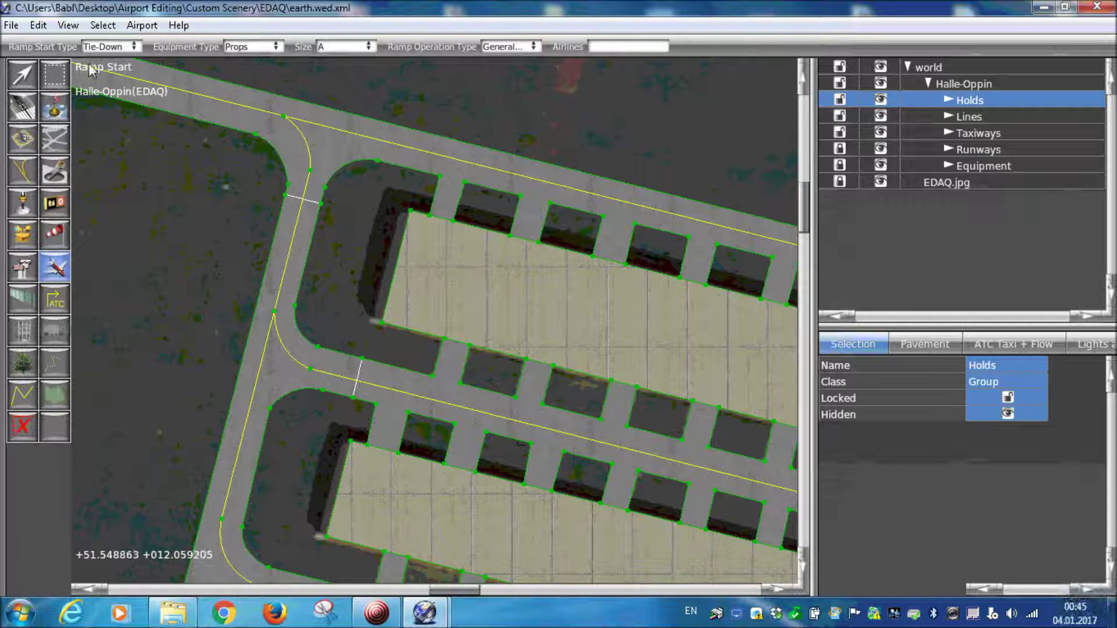
click(438, 235)
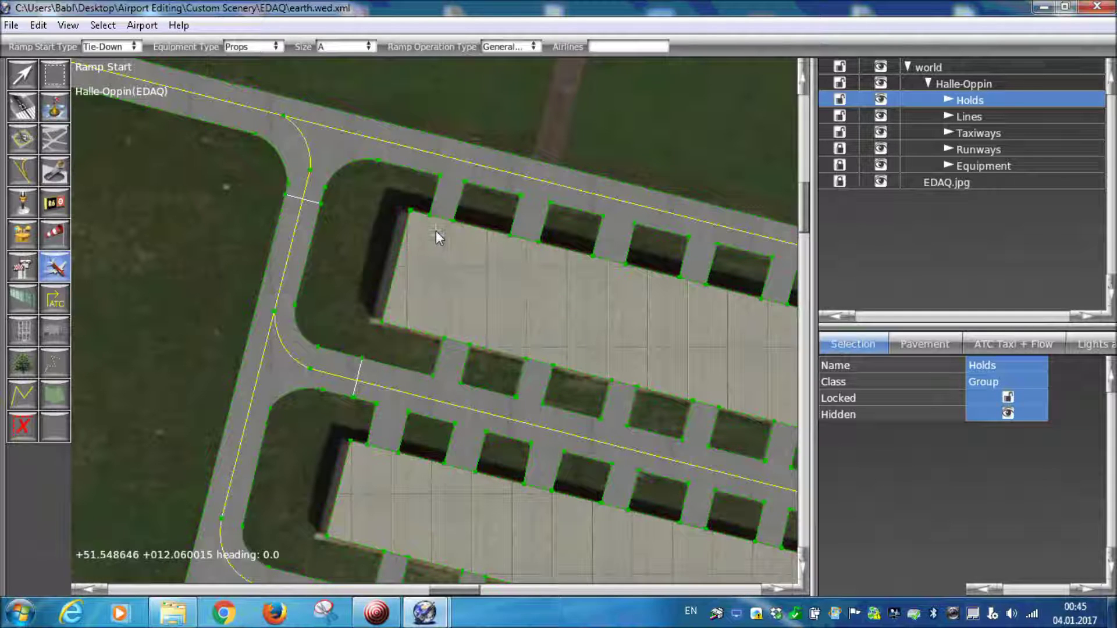
drag(435, 231, 477, 84)
drag(477, 84, 477, 84)
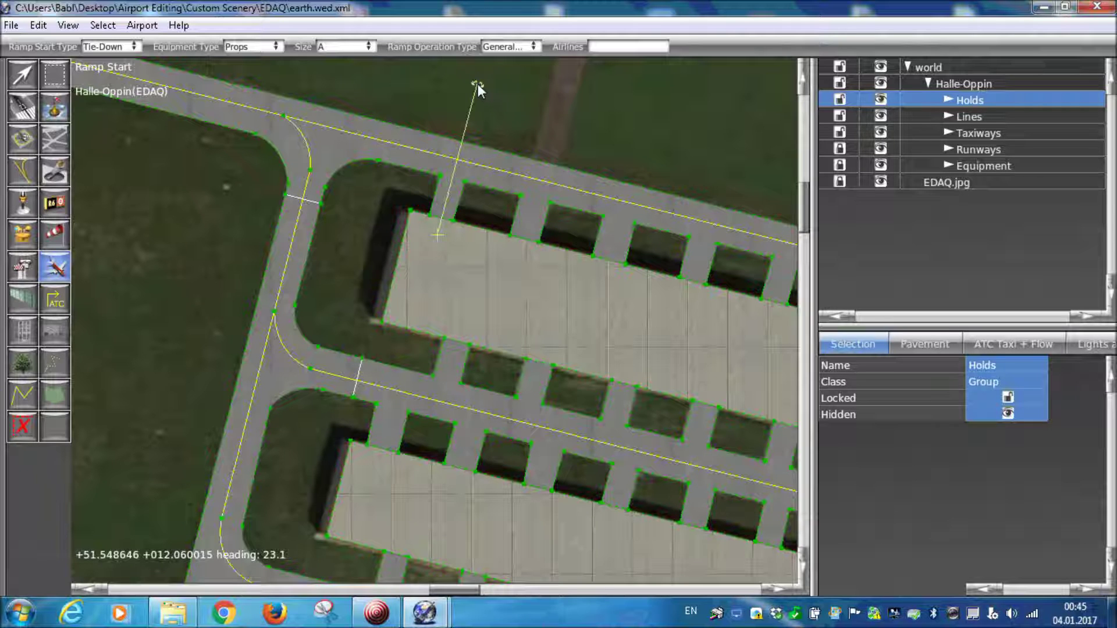
drag(477, 84, 477, 83)
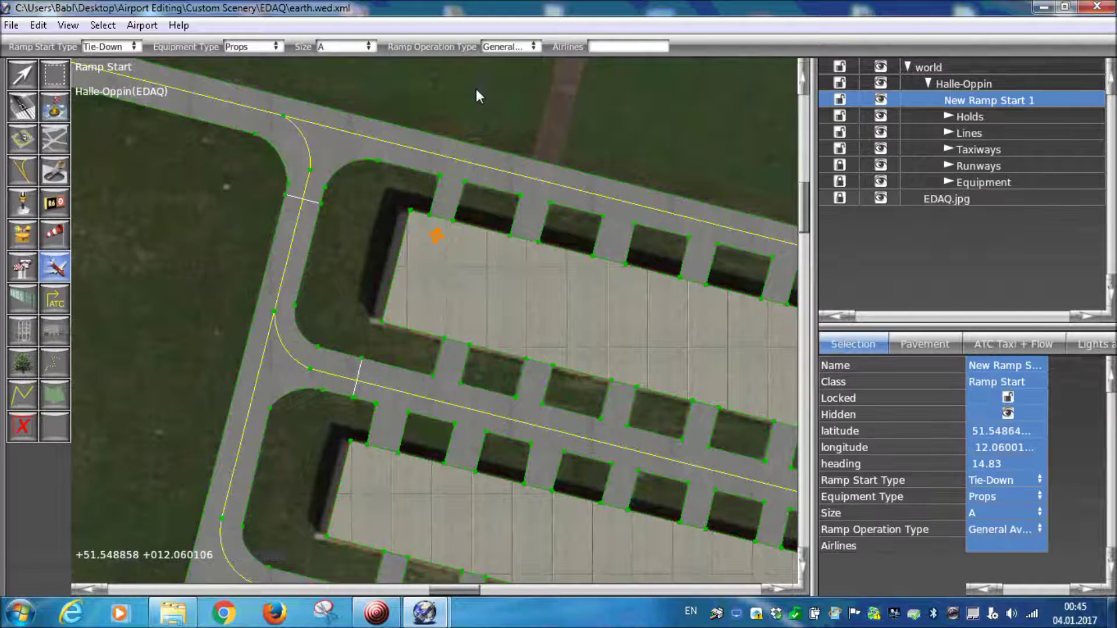
Show the new ramp start in ATC Taxi + Flow mode to check its aircraft outline against the hangar
scroll(448, 224, up, 3)
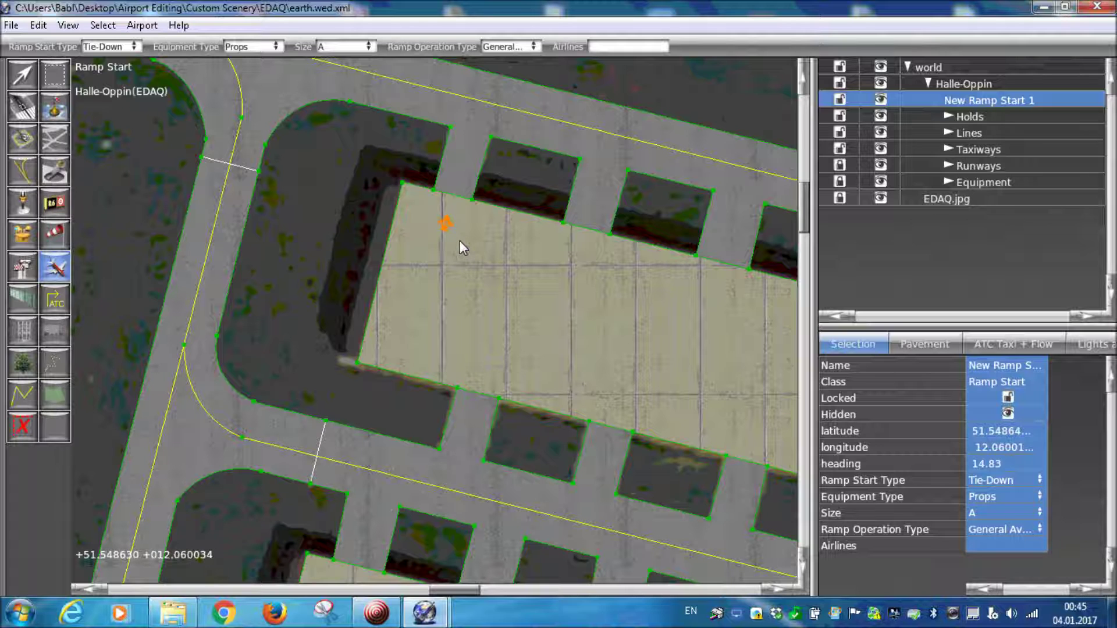
scroll(466, 257, down, 5)
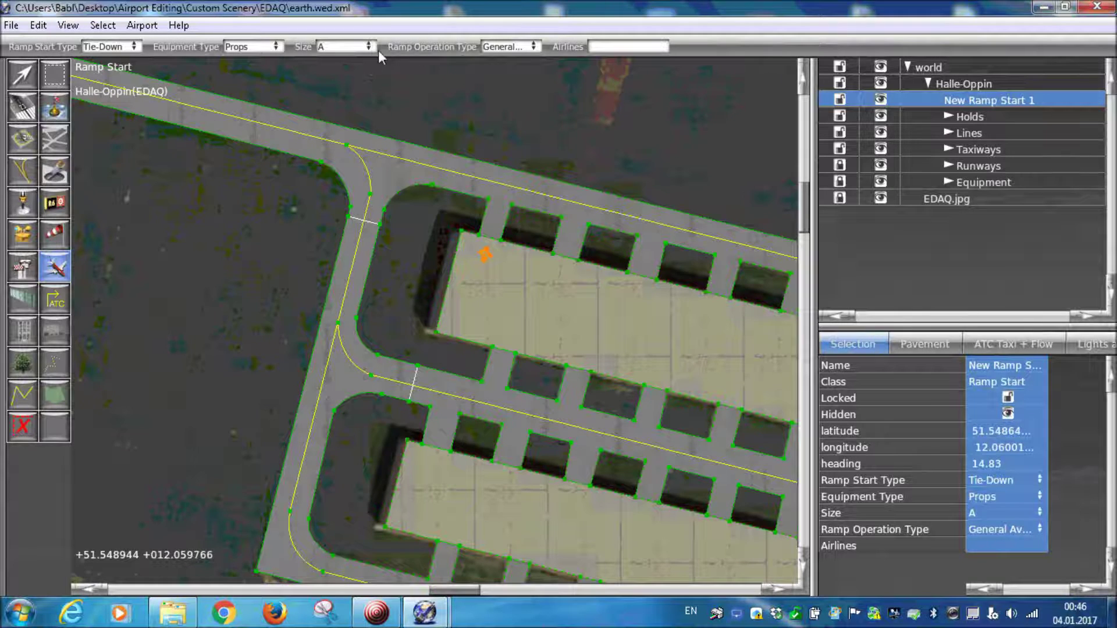
click(993, 345)
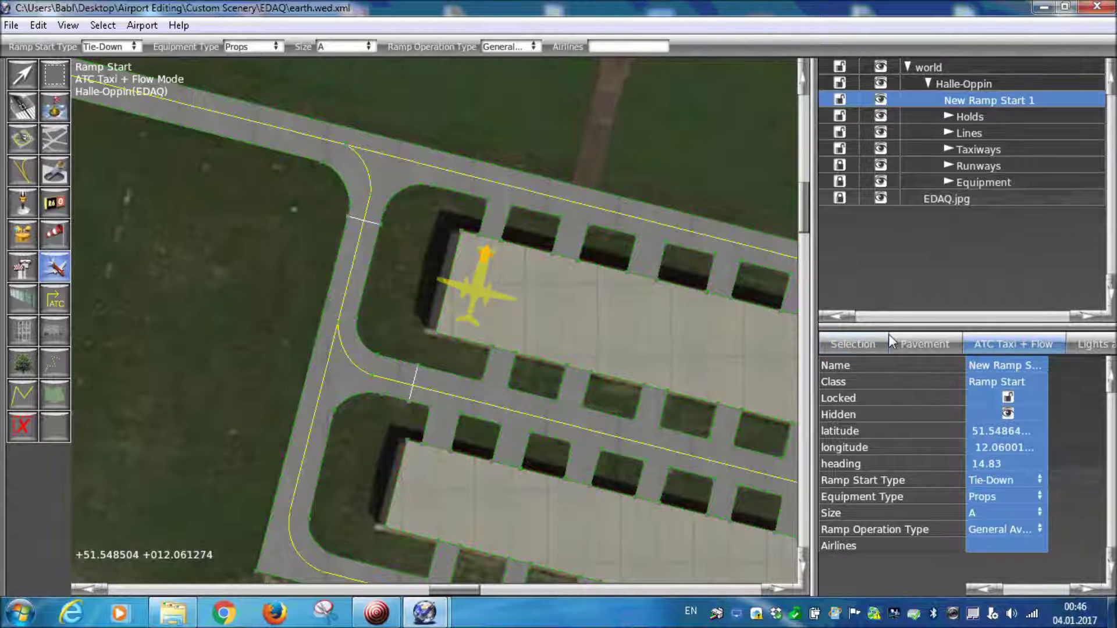
scroll(445, 228, up, 1)
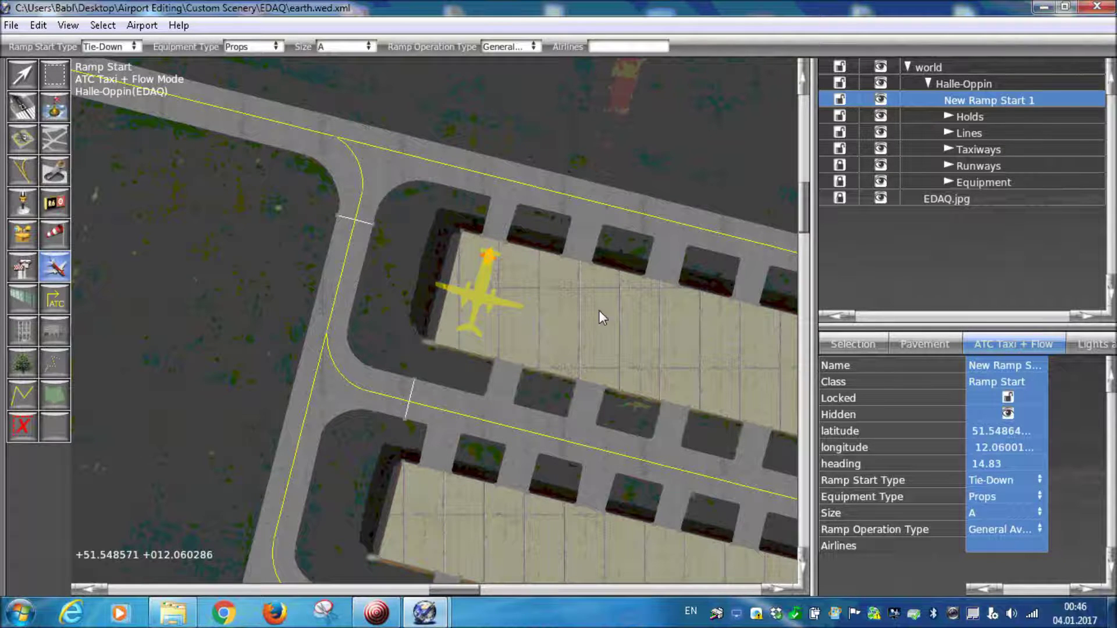
Preview the northern hangar ramp start's aircraft outline at size F and return its size to A
scroll(465, 261, down, 1)
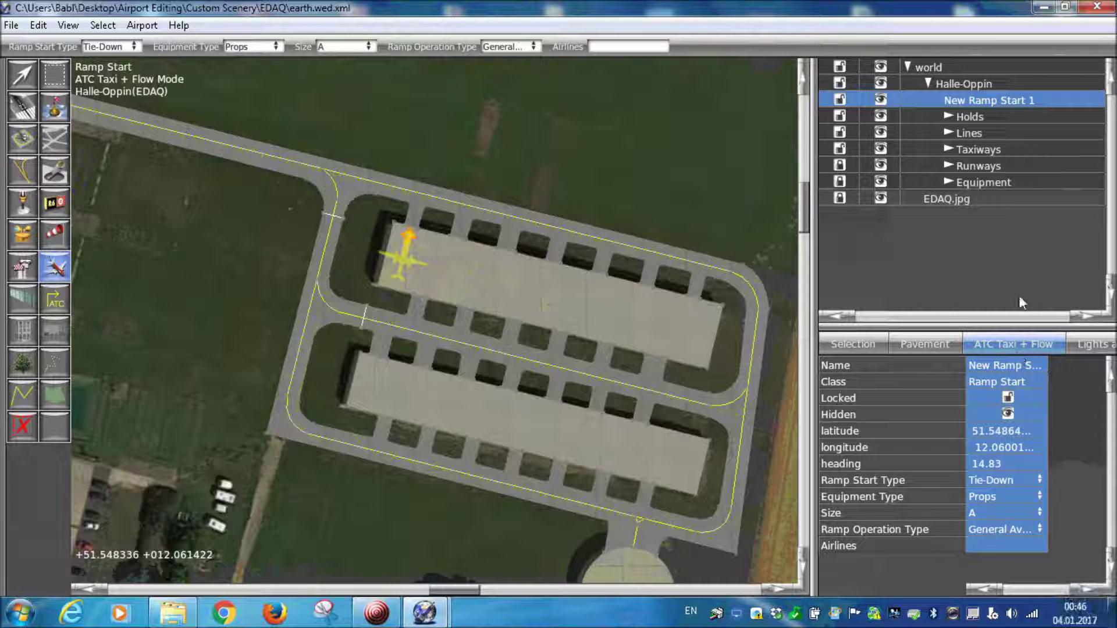
scroll(411, 236, up, 3)
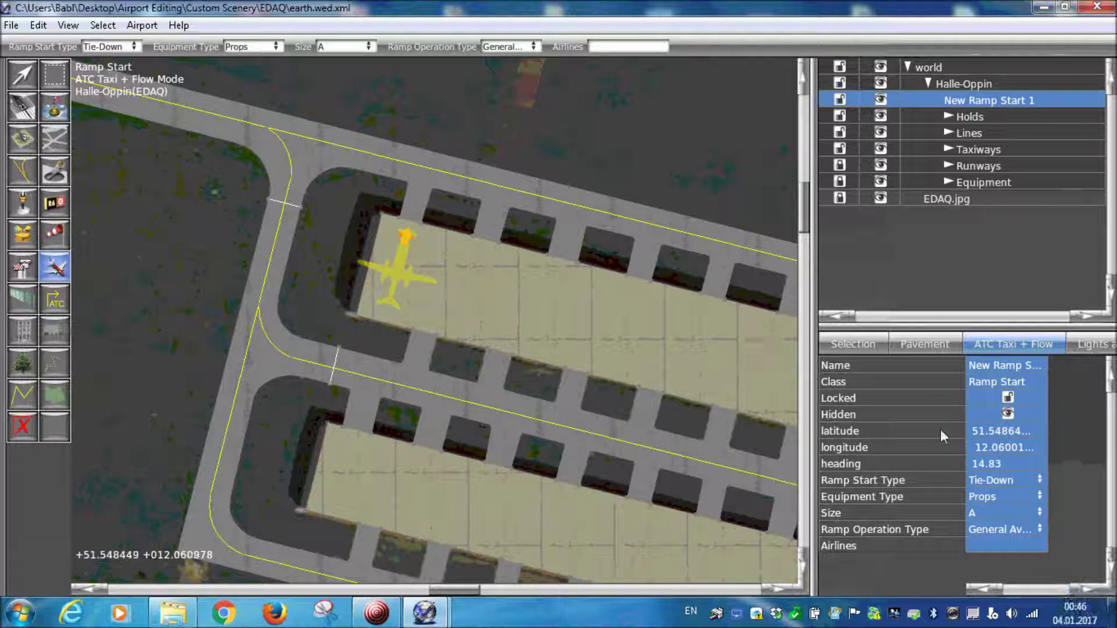
click(979, 512)
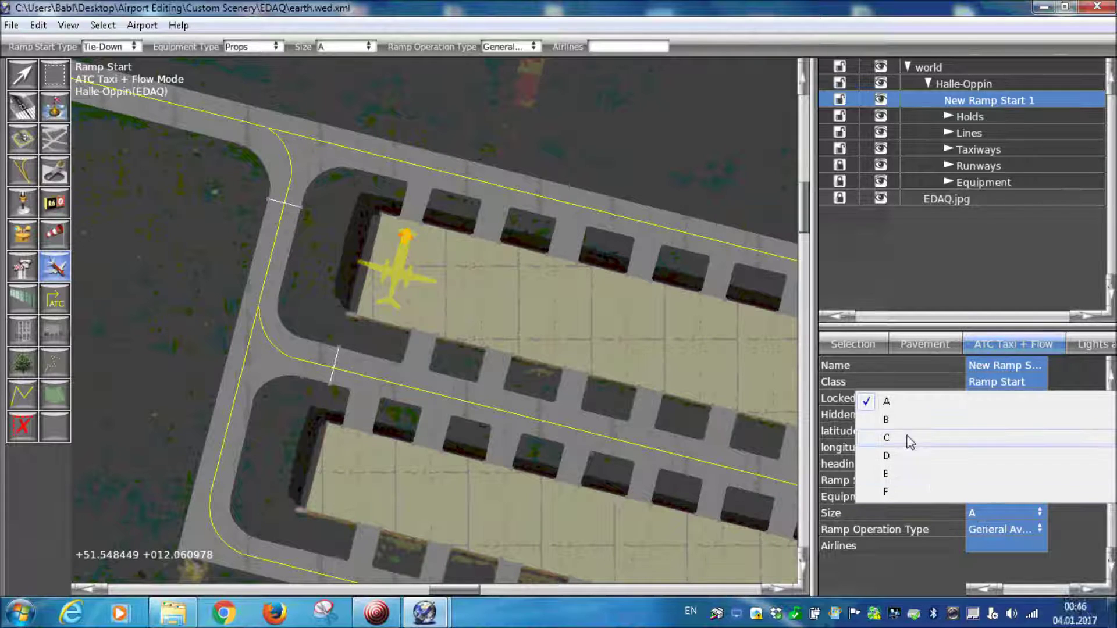
click(878, 492)
scroll(412, 319, down, 3)
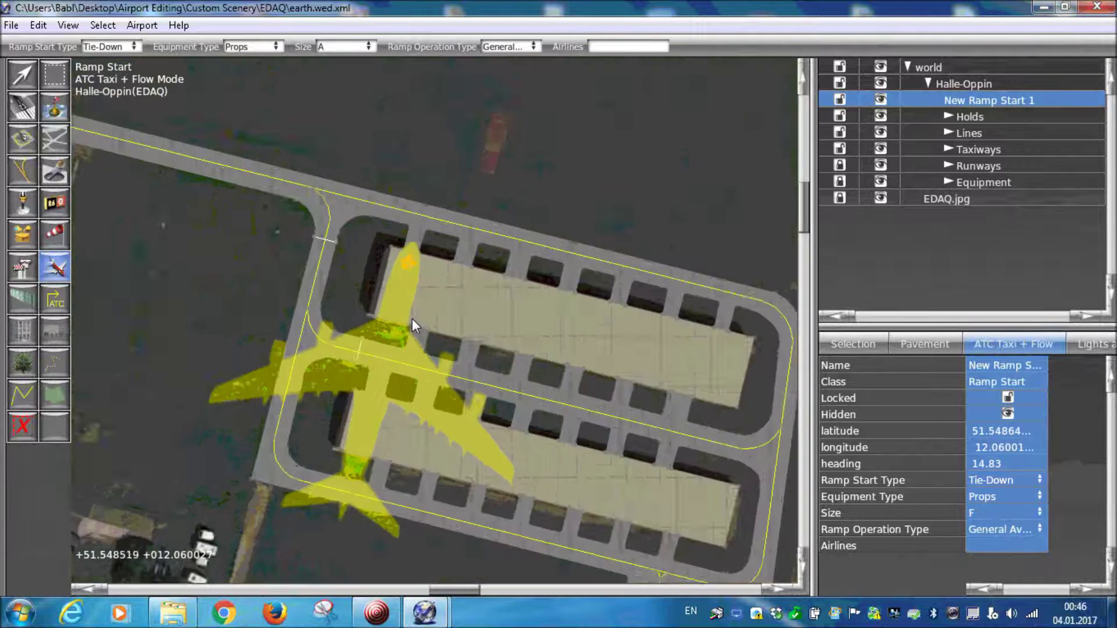
scroll(409, 319, up, 5)
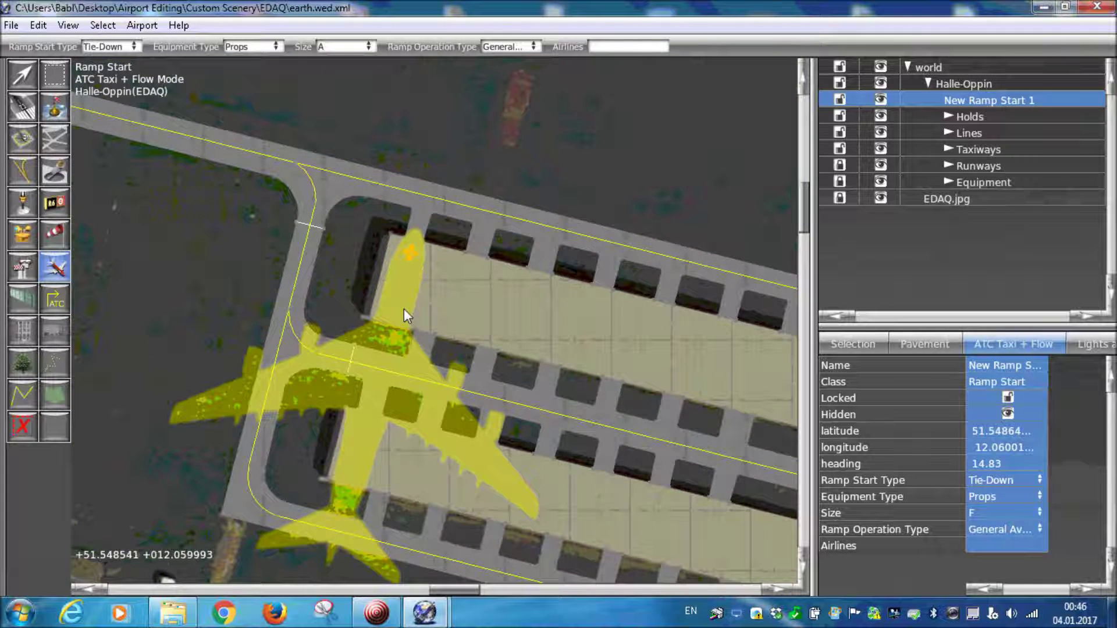
click(1009, 514)
click(922, 401)
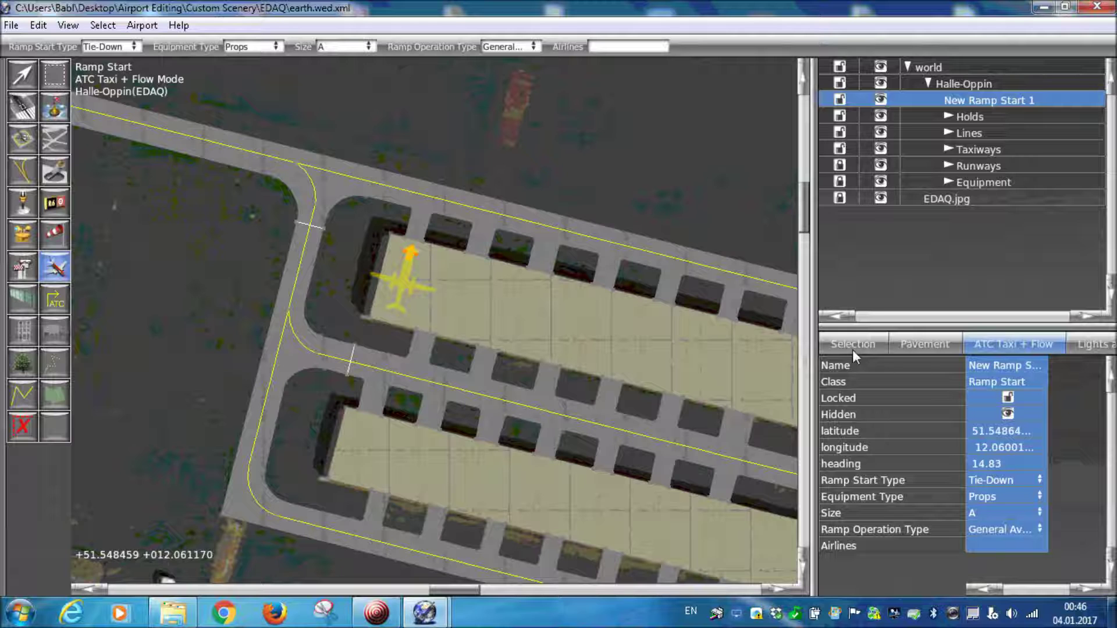
Examine the looped taxi lines on the apron west of the hangars as parking areas for ramp starts
scroll(618, 358, down, 5)
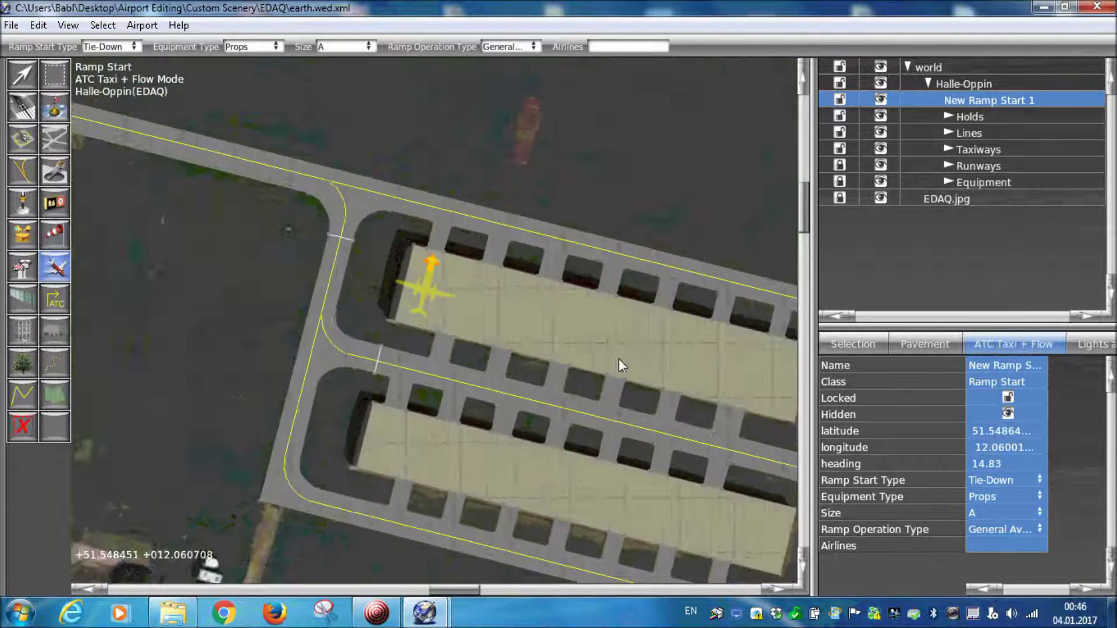
right_drag(270, 347, 523, 392)
scroll(389, 291, up, 5)
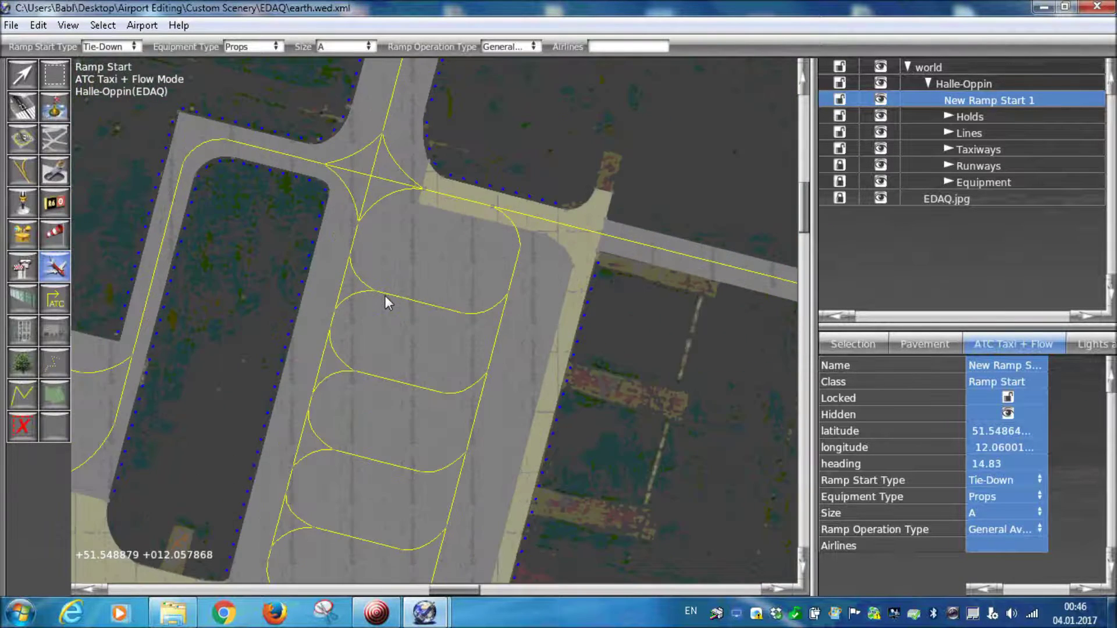
scroll(386, 294, up, 1)
scroll(382, 294, down, 1)
scroll(383, 295, down, 3)
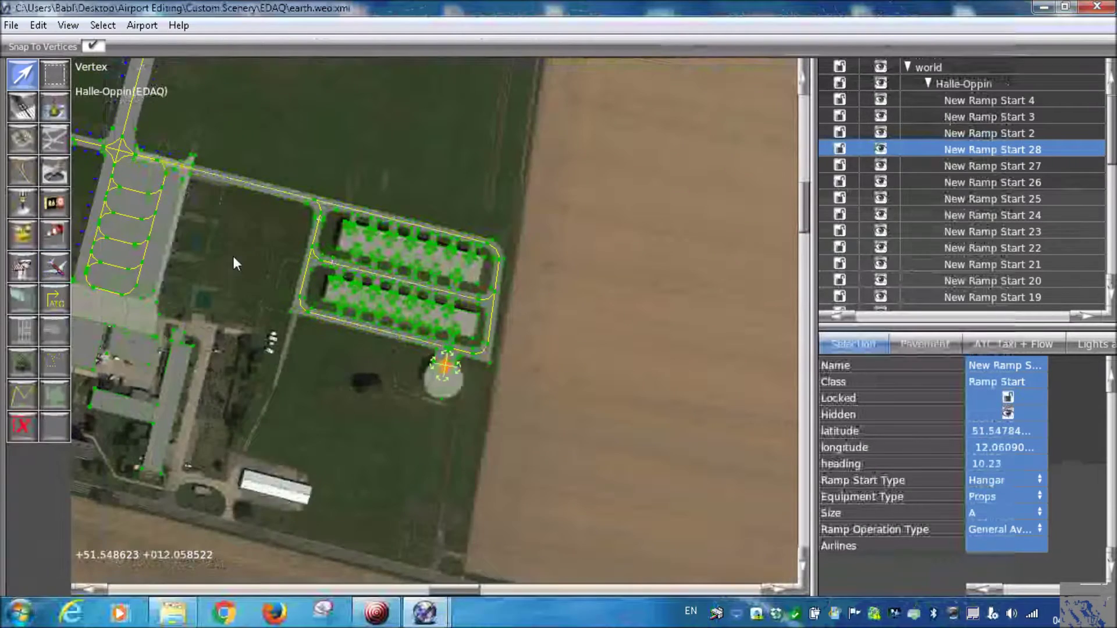
Inspect the ramp starts along both eastern hangars and at the helipad, and examine the parking loops on the western apron
scroll(233, 258, up, 1)
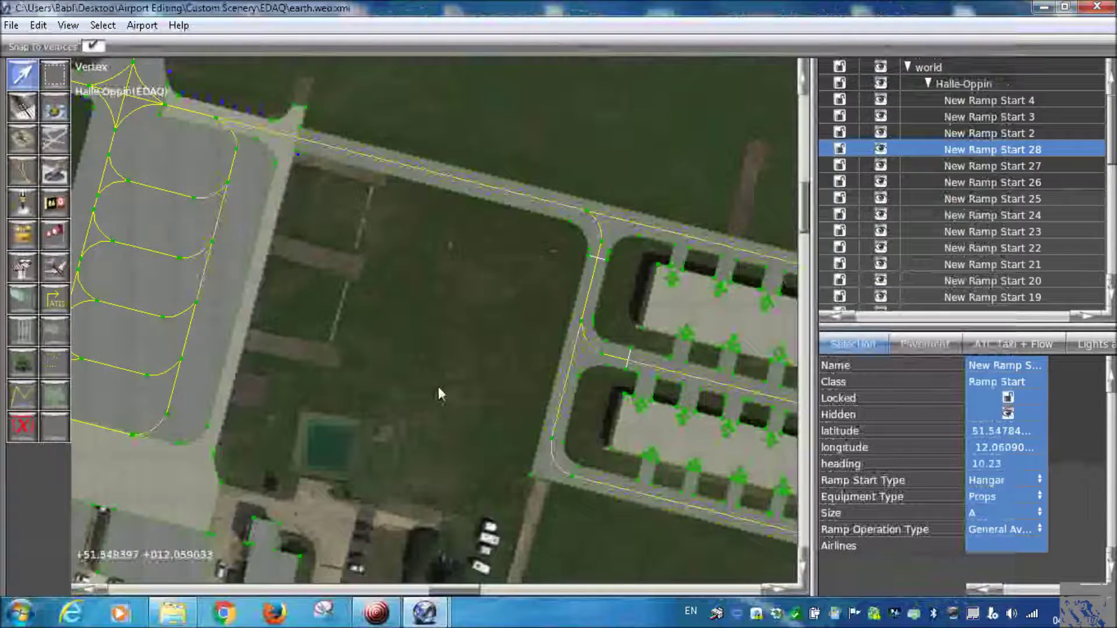
scroll(438, 394, up, 3)
right_drag(438, 393, 258, 295)
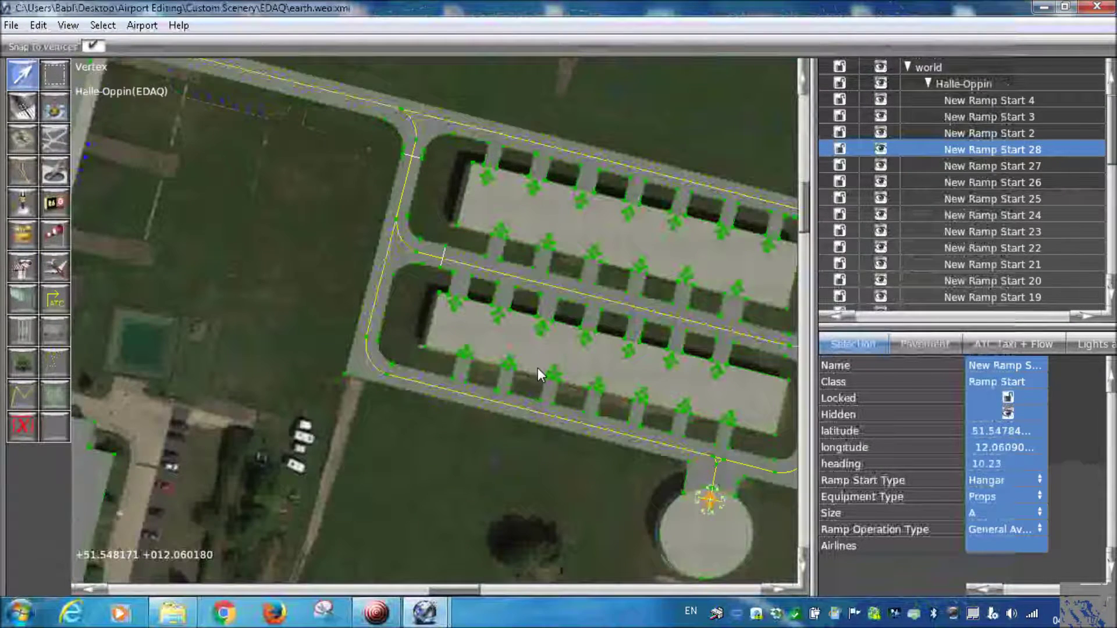
scroll(538, 367, up, 3)
scroll(403, 276, down, 1)
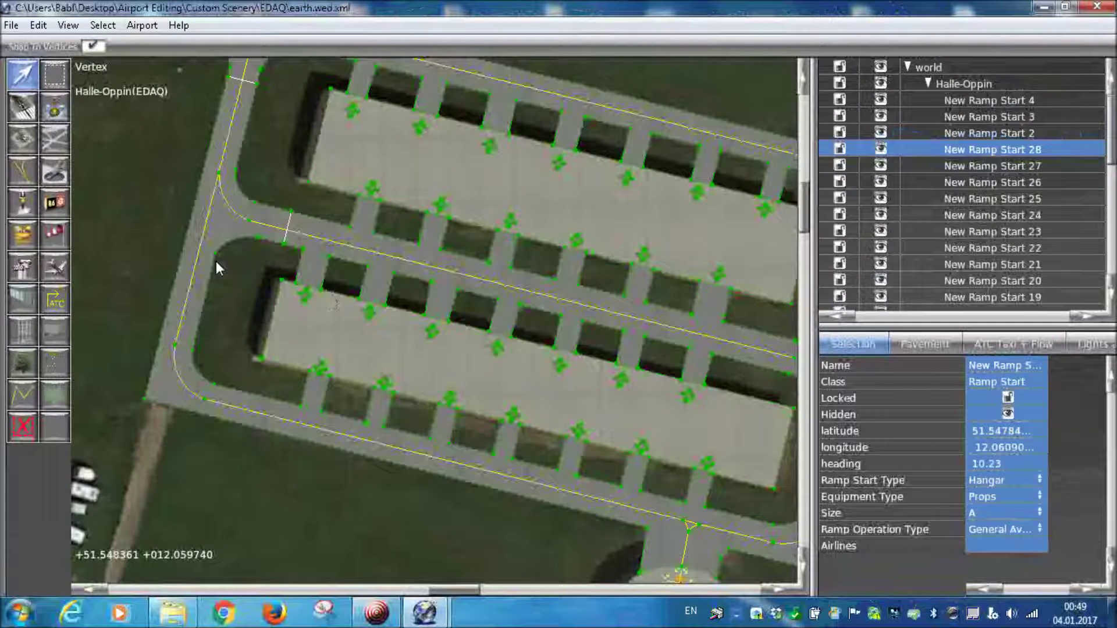
right_drag(216, 260, 466, 314)
scroll(442, 289, up, 2)
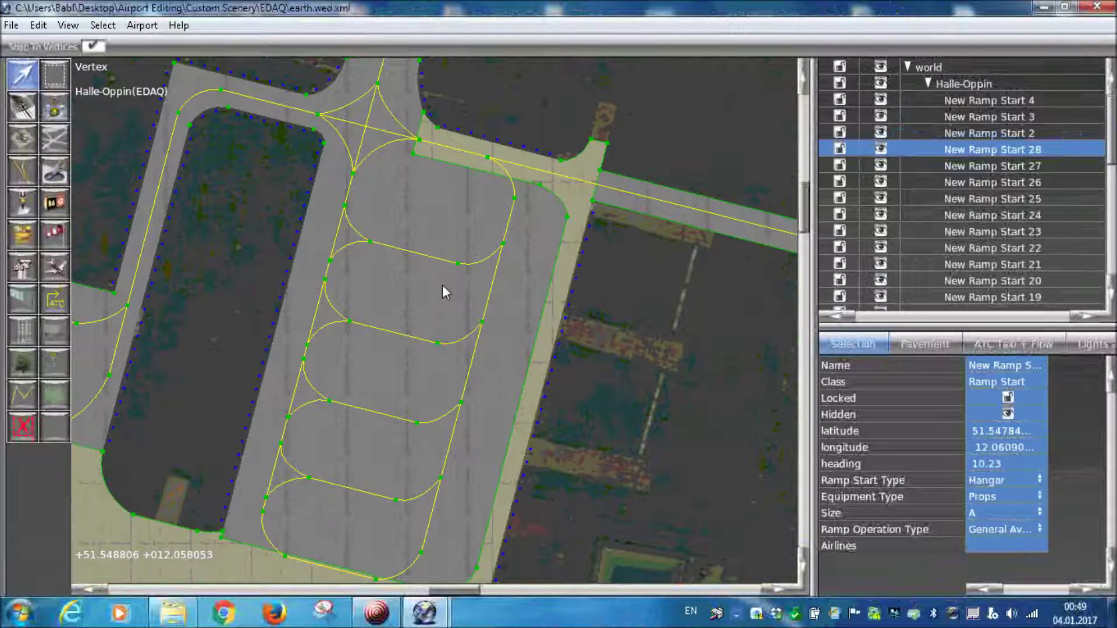
scroll(442, 284, up, 2)
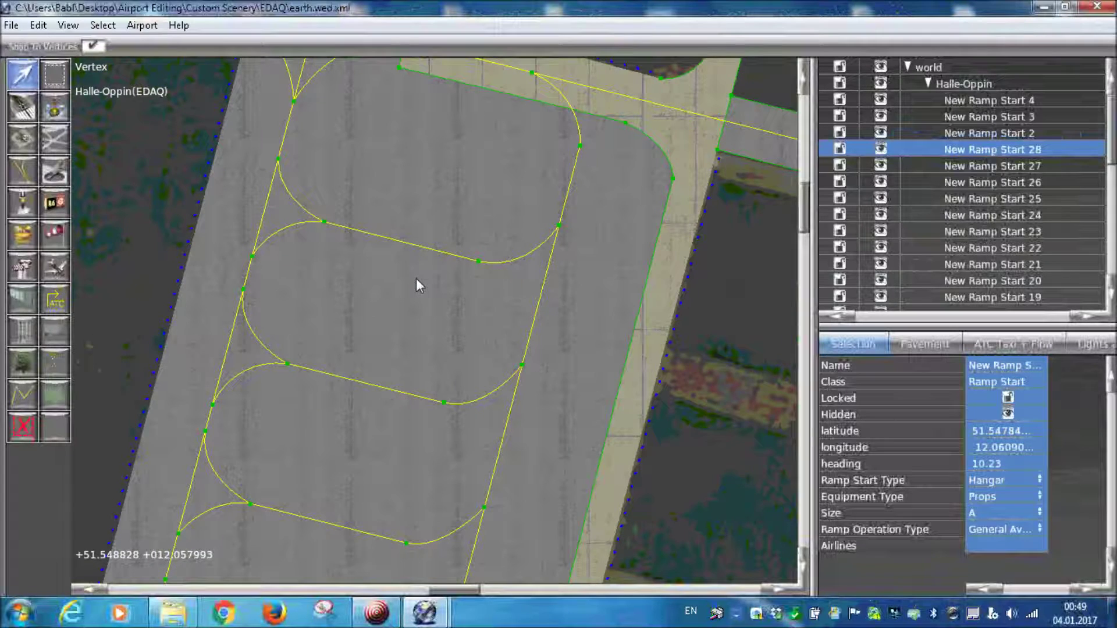